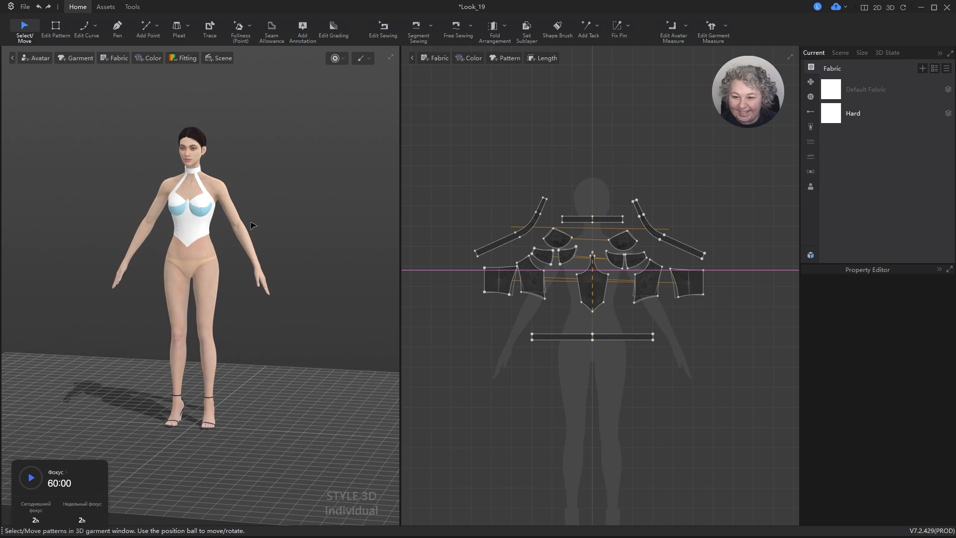
Lower the tip point of the centre front panel so each slanted top edge is about 2 cm long.
{"action": "scroll", "coordinate": [279, 249], "scroll_direction": "up", "scroll_amount": 6}
{"action": "scroll", "coordinate": [279, 229], "scroll_direction": "up", "scroll_amount": 5}
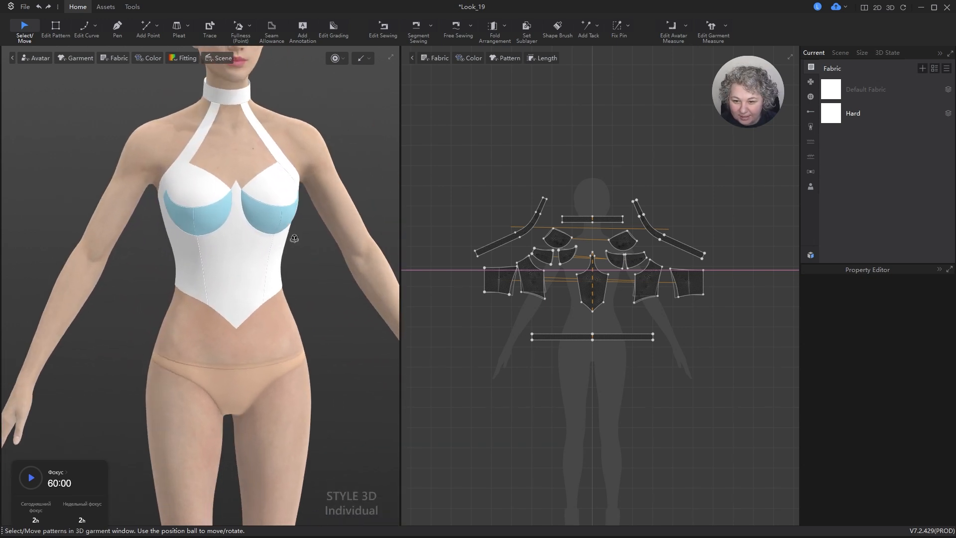
{"action": "scroll", "coordinate": [239, 231], "scroll_direction": "up", "scroll_amount": 8}
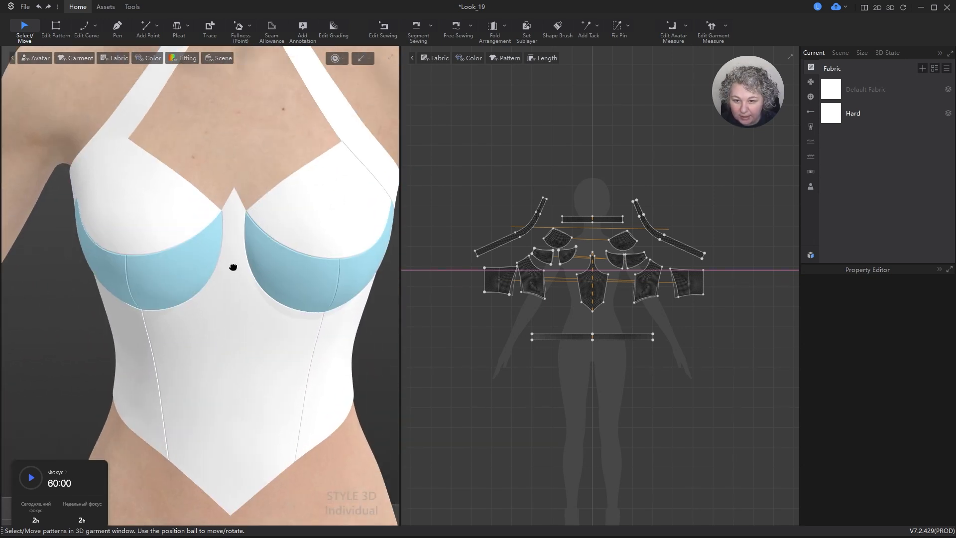
{"action": "scroll", "coordinate": [590, 253], "scroll_direction": "down", "scroll_amount": 2}
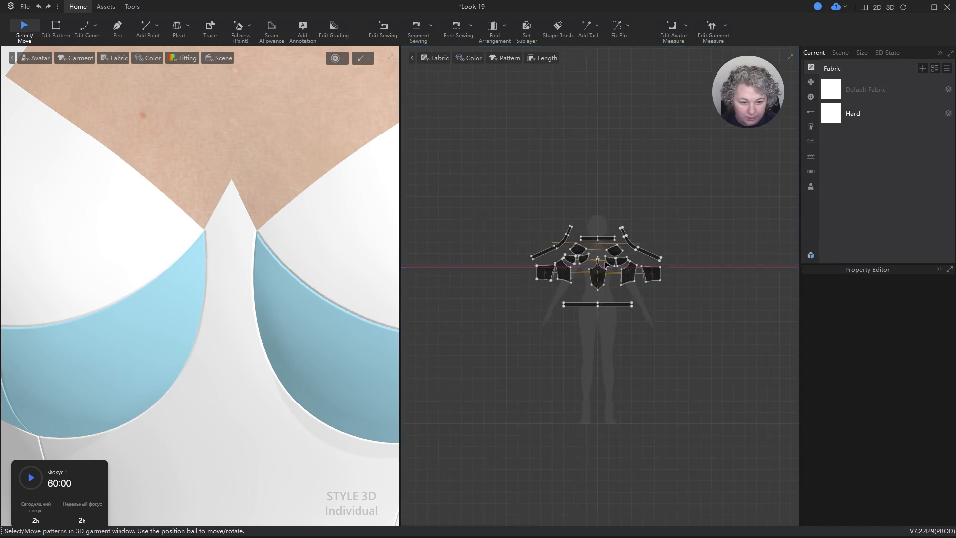
{"action": "scroll", "coordinate": [578, 279], "scroll_direction": "up", "scroll_amount": 10}
{"action": "key", "text": "z"}
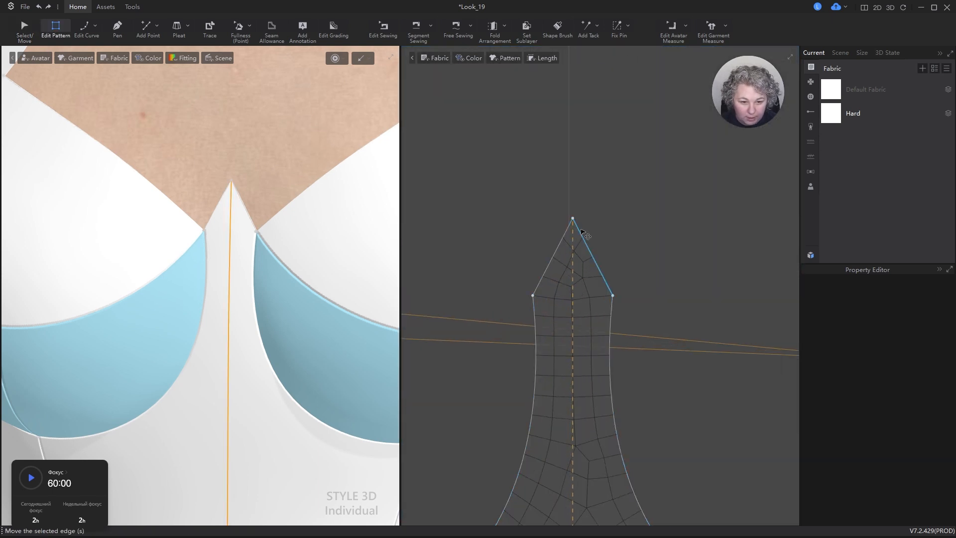
{"action": "left_click", "coordinate": [579, 233]}
{"action": "scroll", "coordinate": [570, 220], "scroll_direction": "up", "scroll_amount": 3}
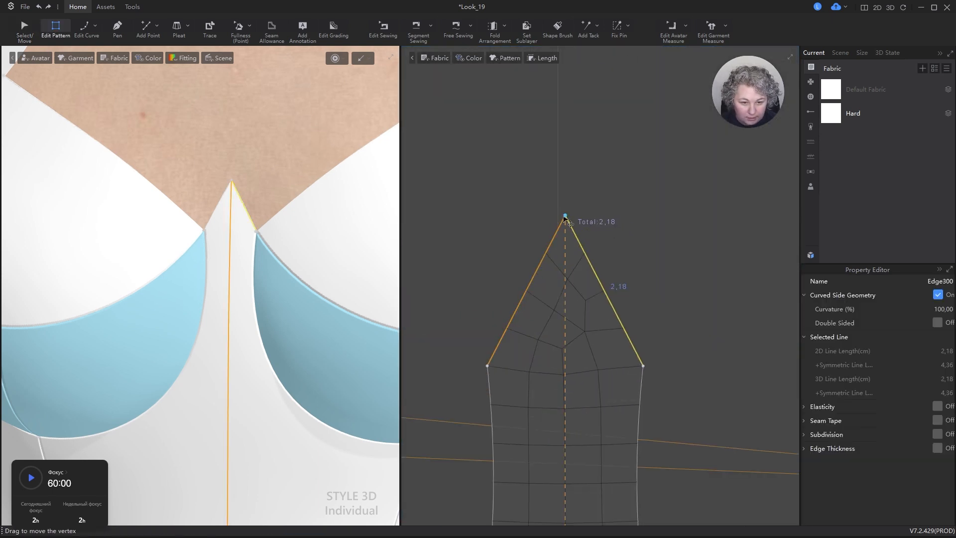
{"action": "left_click_drag", "start_coordinate": [566, 218], "coordinate": [565, 231]}
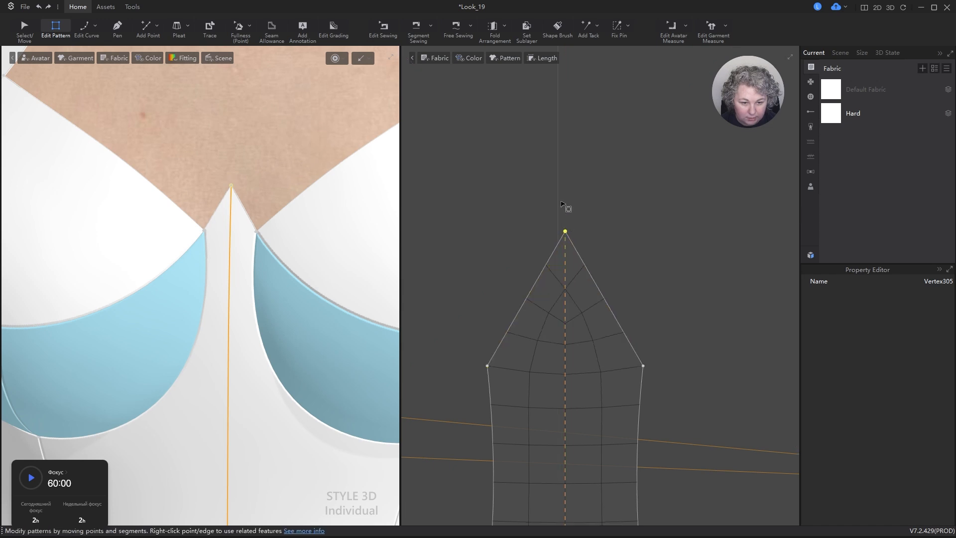
Draw a narrow vertical rectangular strip pattern about 11.3 cm long between the centre front tip and the neck band.
{"action": "scroll", "coordinate": [247, 231], "scroll_direction": "down", "scroll_amount": 5}
{"action": "scroll", "coordinate": [269, 239], "scroll_direction": "down", "scroll_amount": 5}
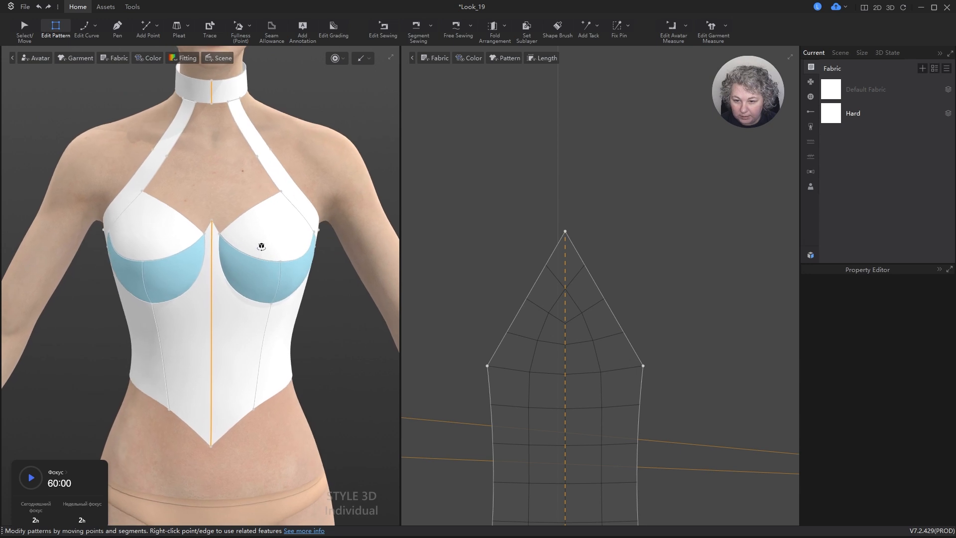
{"action": "right_click_drag", "start_coordinate": [267, 251], "coordinate": [208, 255]}
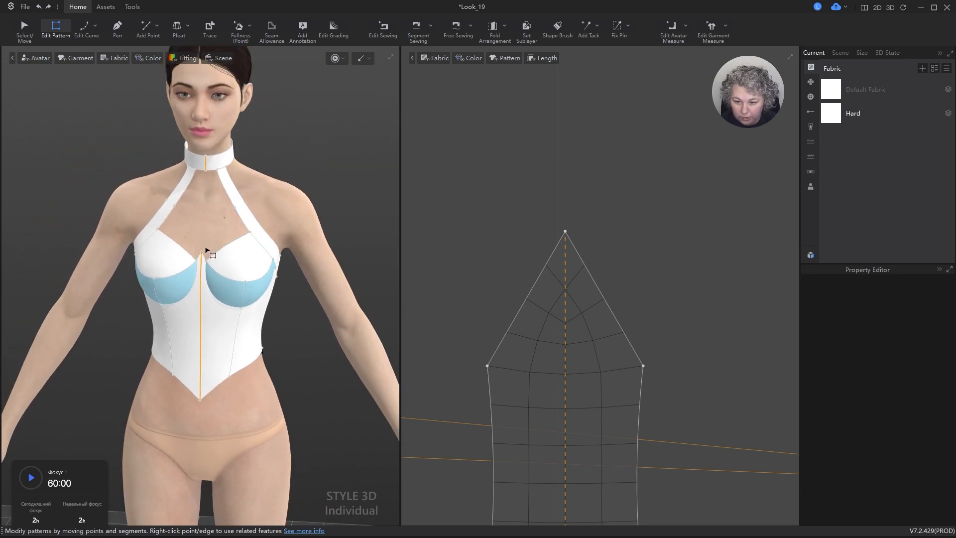
{"action": "scroll", "coordinate": [582, 246], "scroll_direction": "down", "scroll_amount": 6}
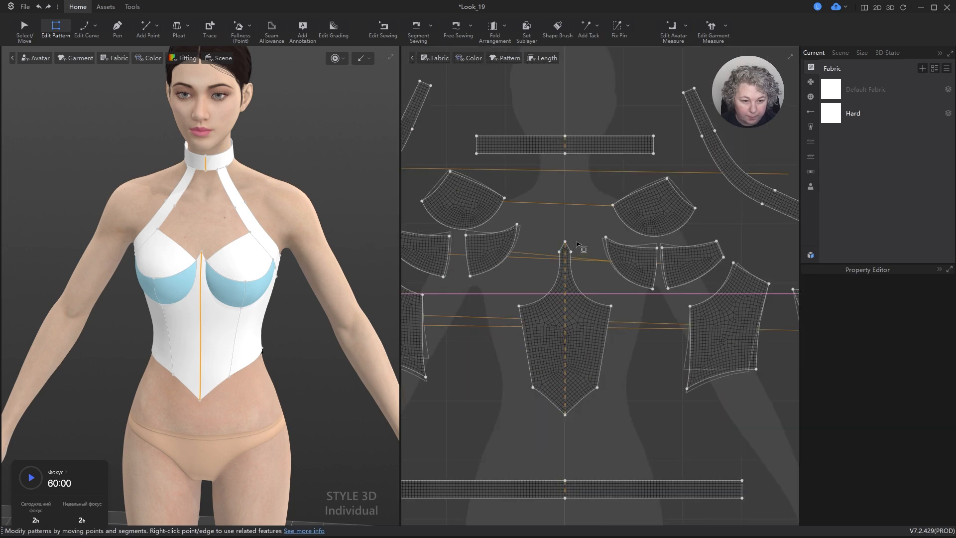
{"action": "scroll", "coordinate": [575, 239], "scroll_direction": "up", "scroll_amount": 4}
{"action": "scroll", "coordinate": [500, 253], "scroll_direction": "down", "scroll_amount": 2}
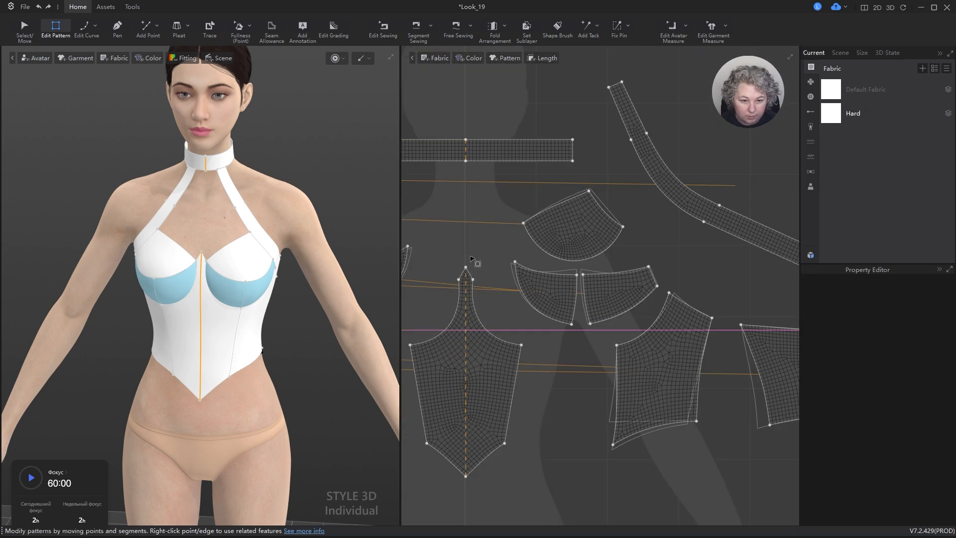
{"action": "scroll", "coordinate": [474, 259], "scroll_direction": "up", "scroll_amount": 3}
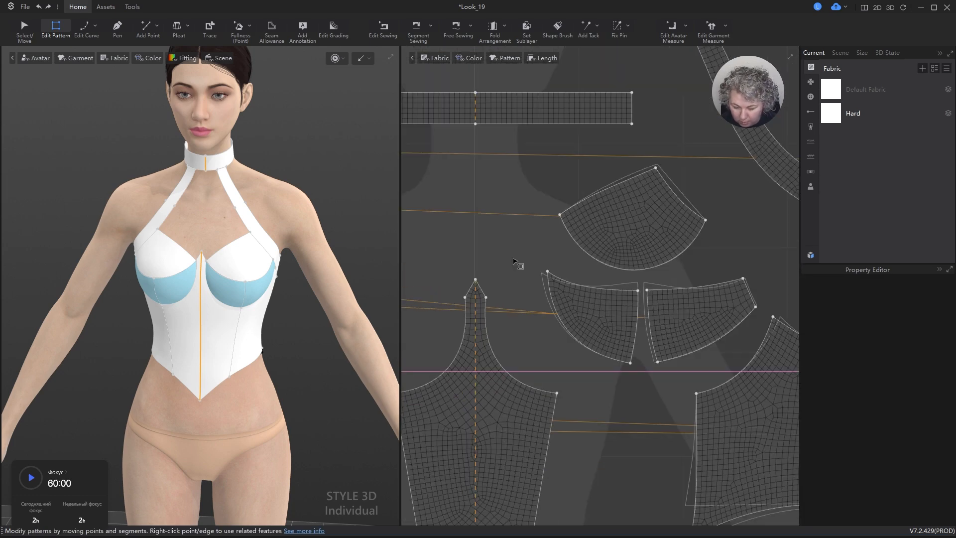
{"action": "key", "text": "s"}
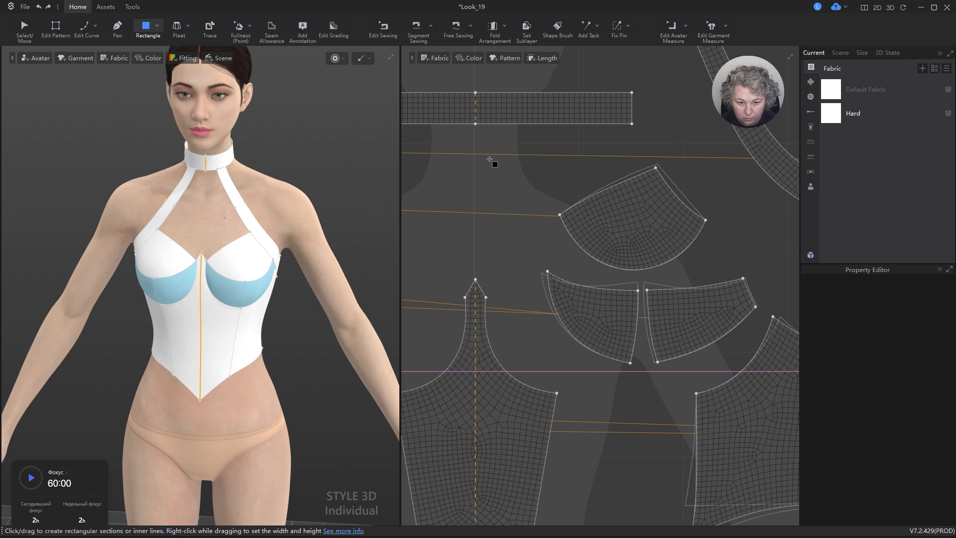
{"action": "left_click_drag", "start_coordinate": [490, 160], "coordinate": [514, 285]}
Scale the new rectangular strip to a width of 2 cm.
{"action": "key", "text": "a"}
{"action": "scroll", "coordinate": [518, 224], "scroll_direction": "up", "scroll_amount": 3}
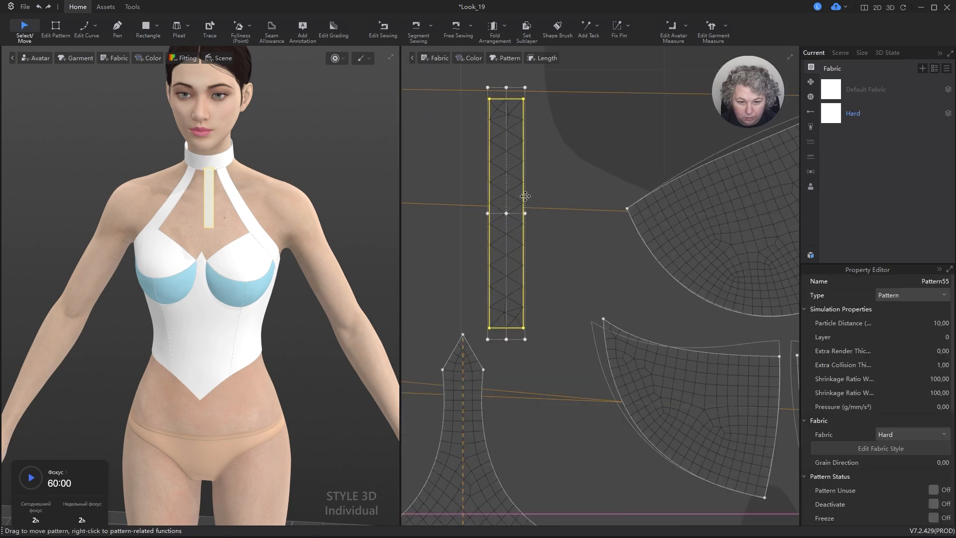
{"action": "left_click_drag", "start_coordinate": [525, 214], "coordinate": [529, 215]}
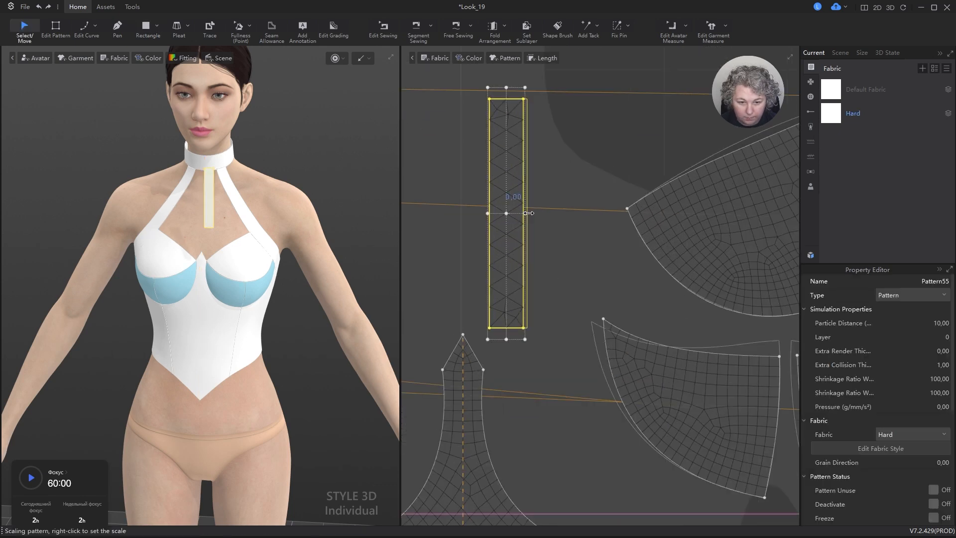
{"action": "right_click", "coordinate": [528, 214]}
{"action": "type", "text": "2"}
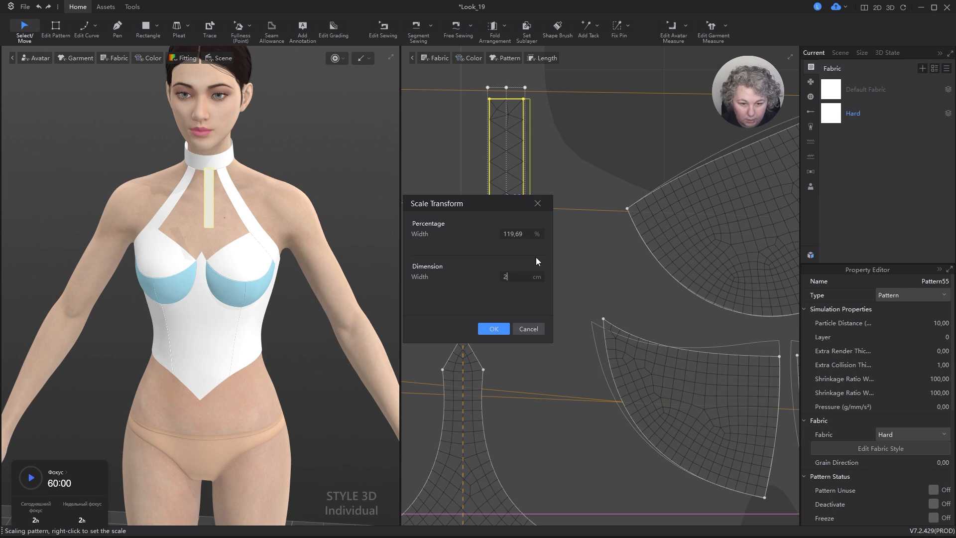
{"action": "key", "text": "Return"}
Set the strip's particle distance to 5 and its mesh type to Quad (Basic).
{"action": "scroll", "coordinate": [239, 185], "scroll_direction": "up", "scroll_amount": 2}
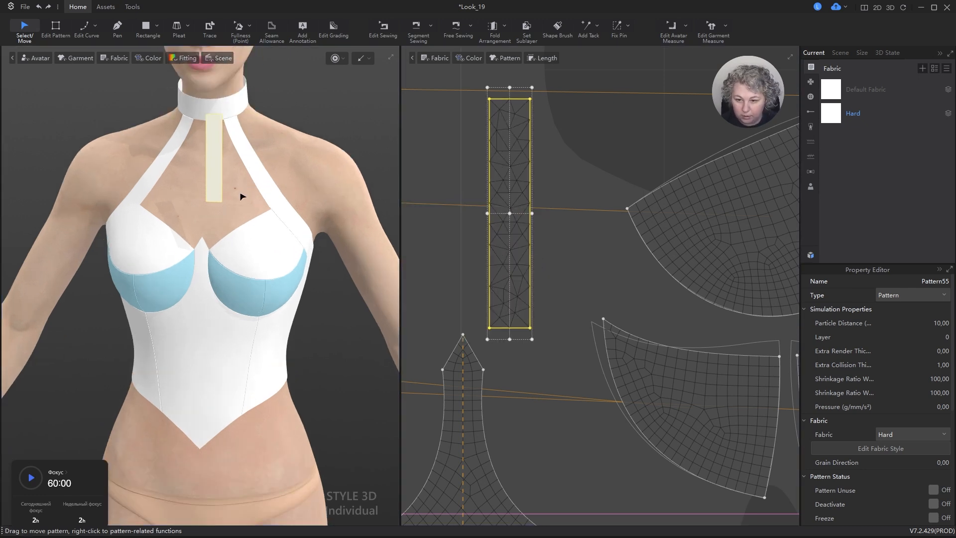
{"action": "scroll", "coordinate": [545, 222], "scroll_direction": "down", "scroll_amount": 3}
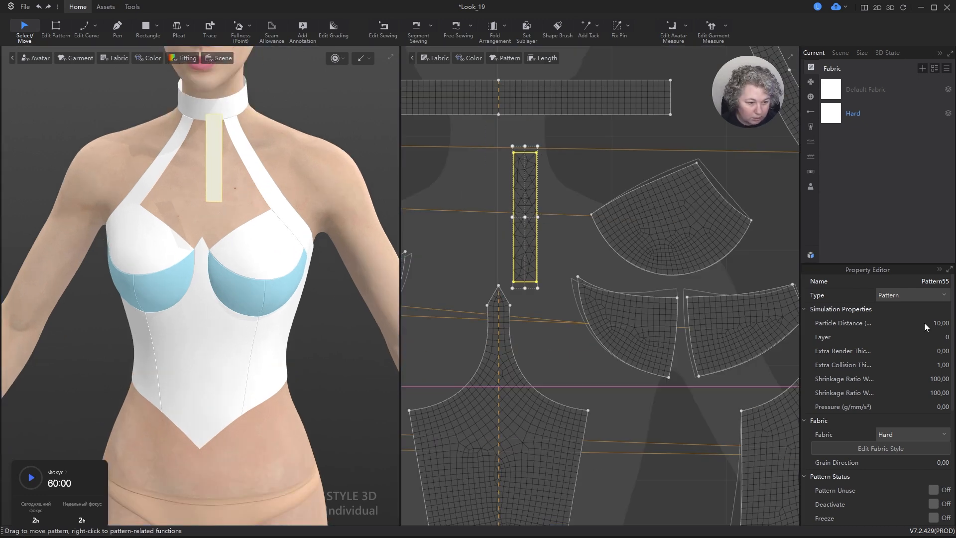
{"action": "key", "text": "Return"}
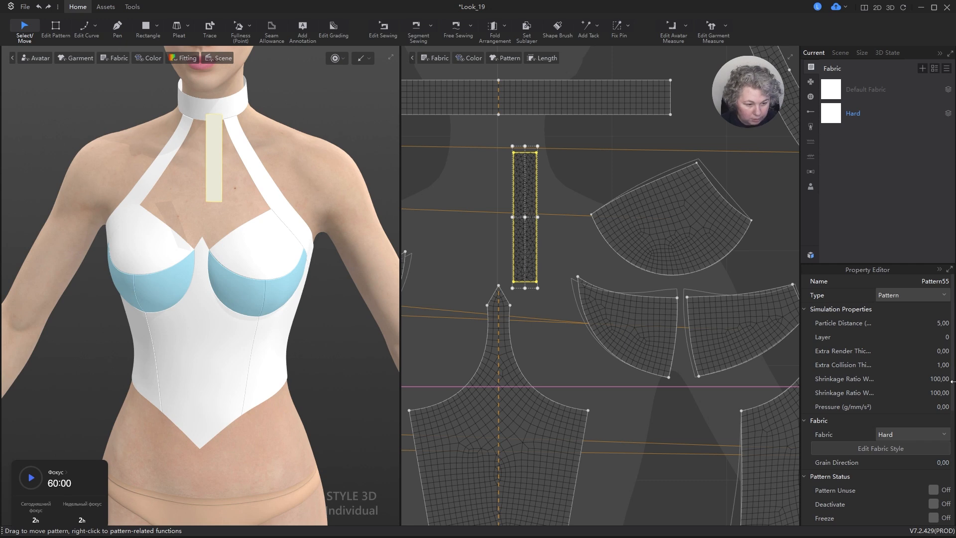
{"action": "scroll", "coordinate": [896, 503], "scroll_direction": "down", "scroll_amount": 3}
{"action": "left_click", "coordinate": [890, 502]}
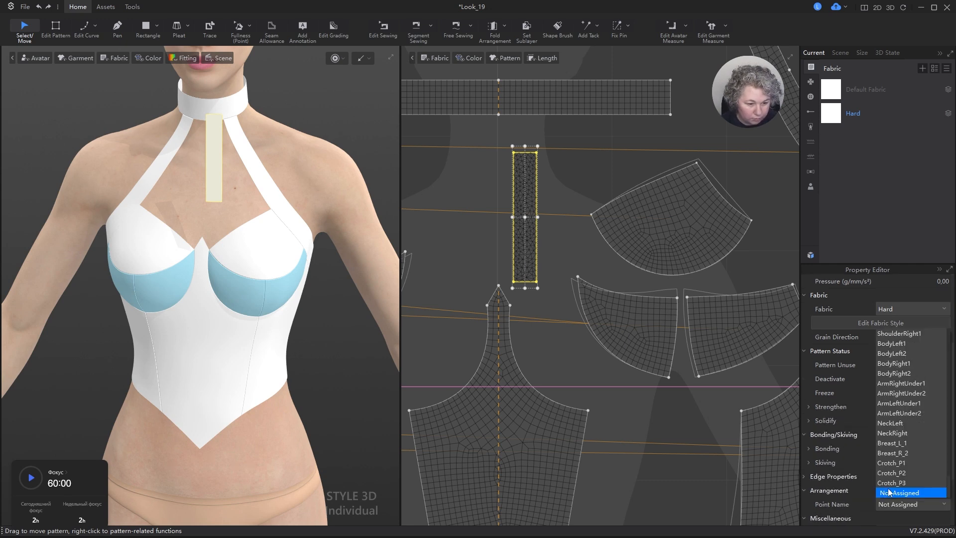
{"action": "left_click", "coordinate": [856, 430]}
{"action": "scroll", "coordinate": [867, 436], "scroll_direction": "down", "scroll_amount": 3}
{"action": "left_click", "coordinate": [903, 449]}
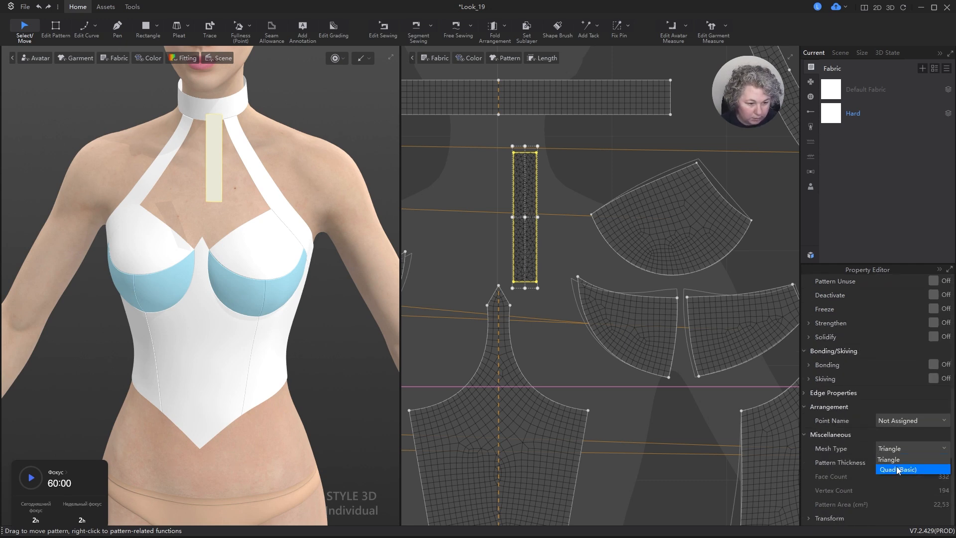
{"action": "left_click", "coordinate": [898, 470]}
{"action": "left_click", "coordinate": [559, 266]}
Sew the strip's lower short edge to the right slanted top edge of the centre front panel with Segment Sewing.
{"action": "scroll", "coordinate": [535, 263], "scroll_direction": "up", "scroll_amount": 5}
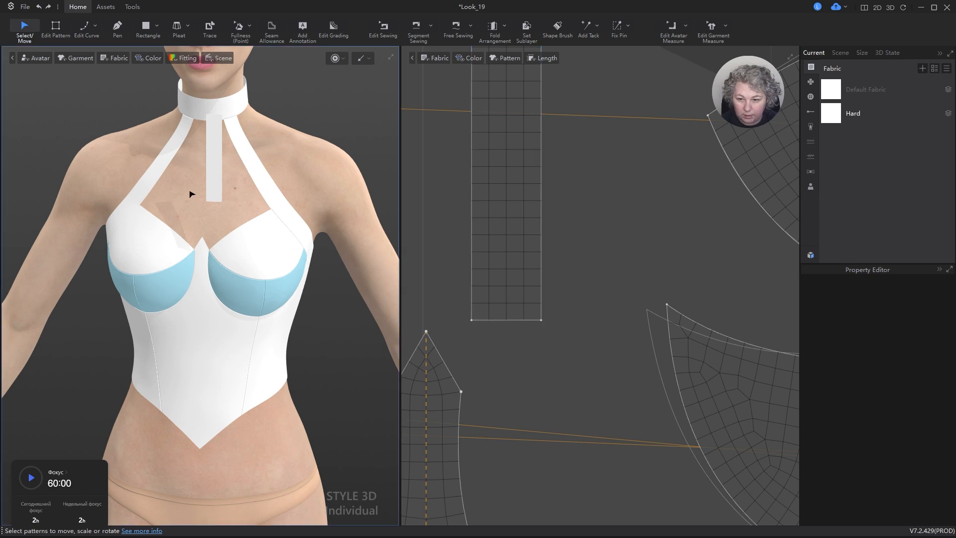
{"action": "scroll", "coordinate": [235, 237], "scroll_direction": "up", "scroll_amount": 2}
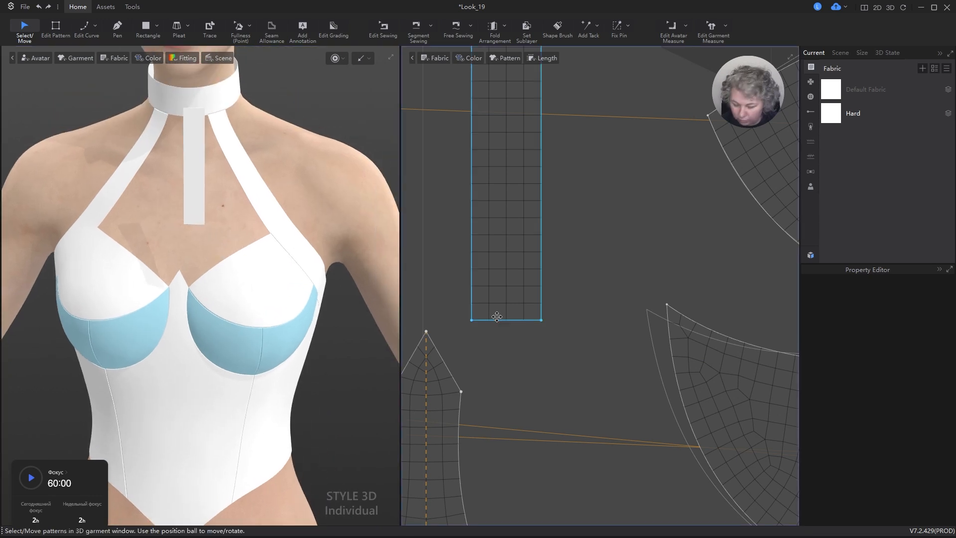
{"action": "key", "text": "n"}
{"action": "left_click", "coordinate": [481, 319]}
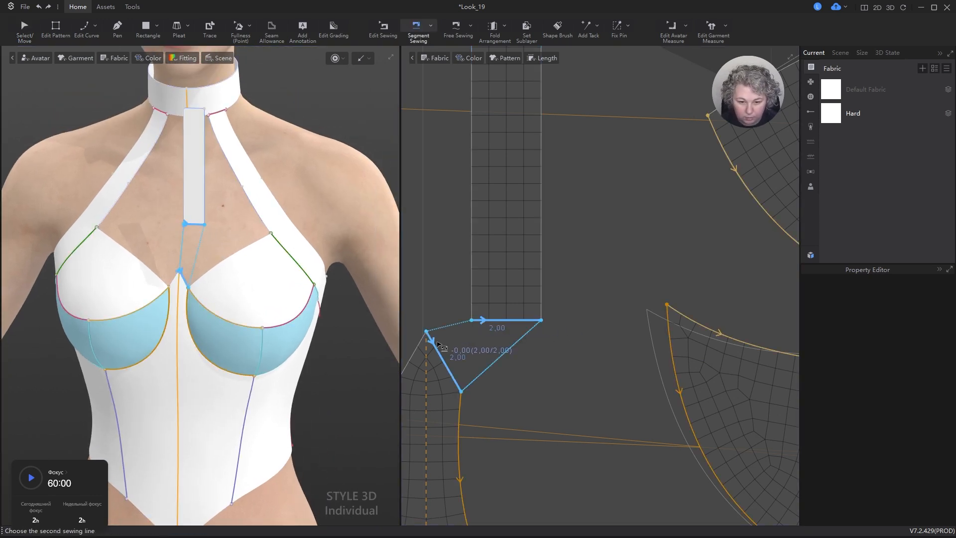
{"action": "left_click", "coordinate": [438, 352]}
Place the strip on the avatar along the upper edge of the bust cup and simulate the garment.
{"action": "key", "text": "a"}
{"action": "left_click", "coordinate": [192, 152]}
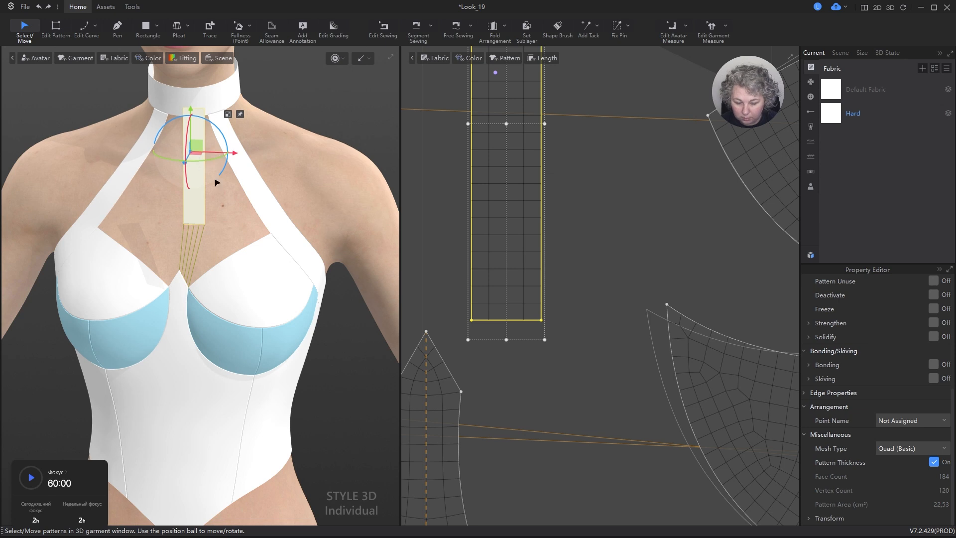
{"action": "left_click", "coordinate": [254, 227]}
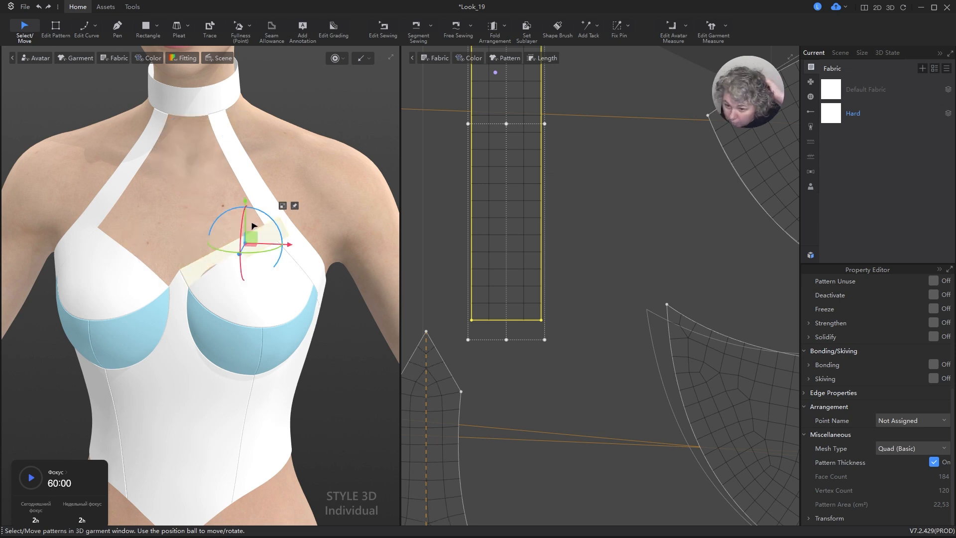
{"action": "key", "text": "space"}
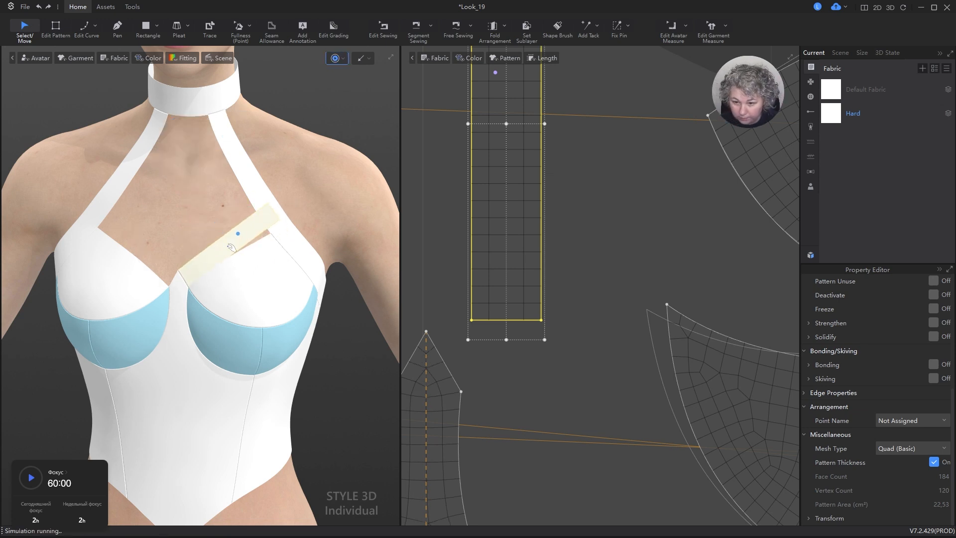
{"action": "right_click_drag", "start_coordinate": [255, 225], "coordinate": [388, 218]}
{"action": "key", "text": "space"}
{"action": "scroll", "coordinate": [271, 244], "scroll_direction": "up", "scroll_amount": 5}
{"action": "key", "text": "space"}
{"action": "key", "text": "space"}
Measure the upper edge of the right upper bust cup pattern.
{"action": "scroll", "coordinate": [566, 234], "scroll_direction": "down", "scroll_amount": 5}
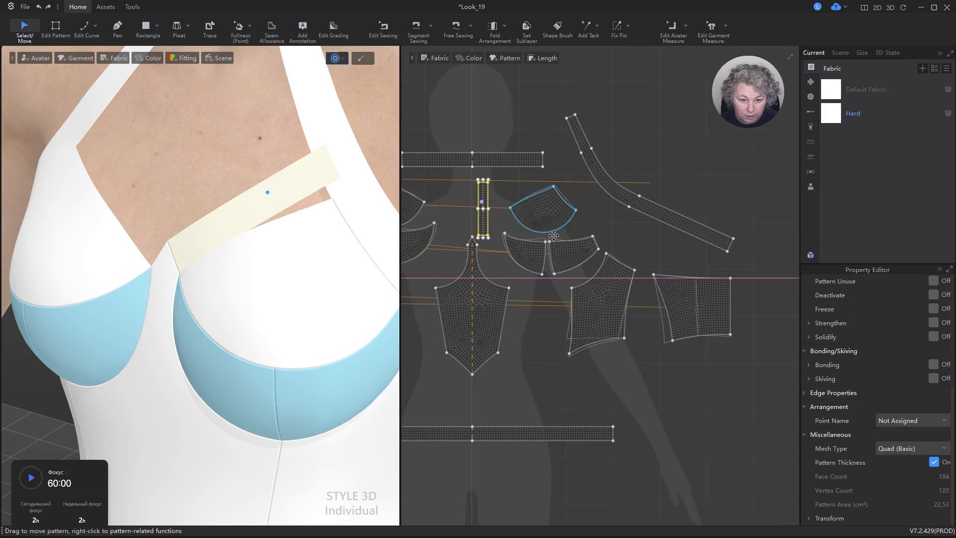
{"action": "scroll", "coordinate": [566, 234], "scroll_direction": "up", "scroll_amount": 3}
{"action": "key", "text": "z"}
{"action": "left_click", "coordinate": [513, 156]}
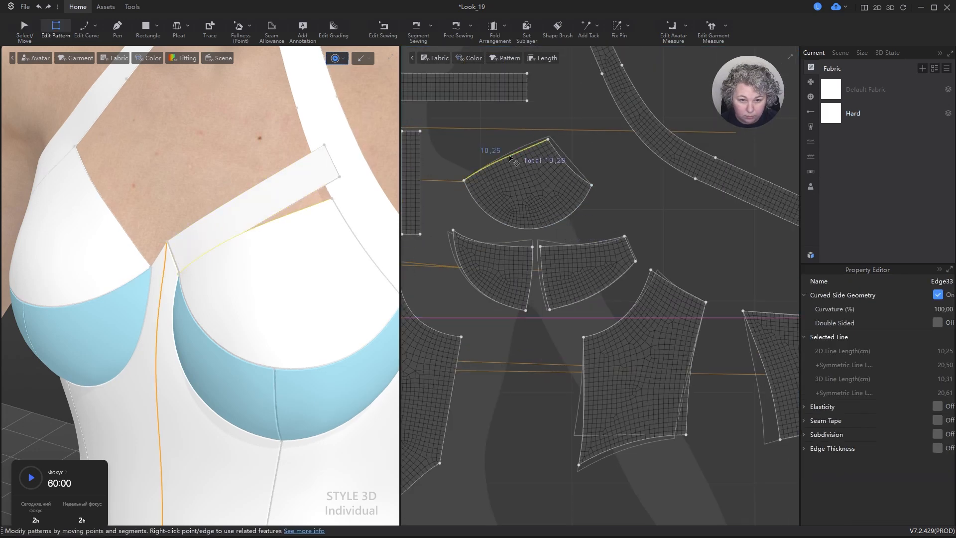
{"action": "scroll", "coordinate": [513, 157], "scroll_direction": "down", "scroll_amount": 2}
{"action": "scroll", "coordinate": [529, 168], "scroll_direction": "up", "scroll_amount": 1}
{"action": "scroll", "coordinate": [529, 169], "scroll_direction": "up", "scroll_amount": 2}
{"action": "scroll", "coordinate": [527, 174], "scroll_direction": "down", "scroll_amount": 3}
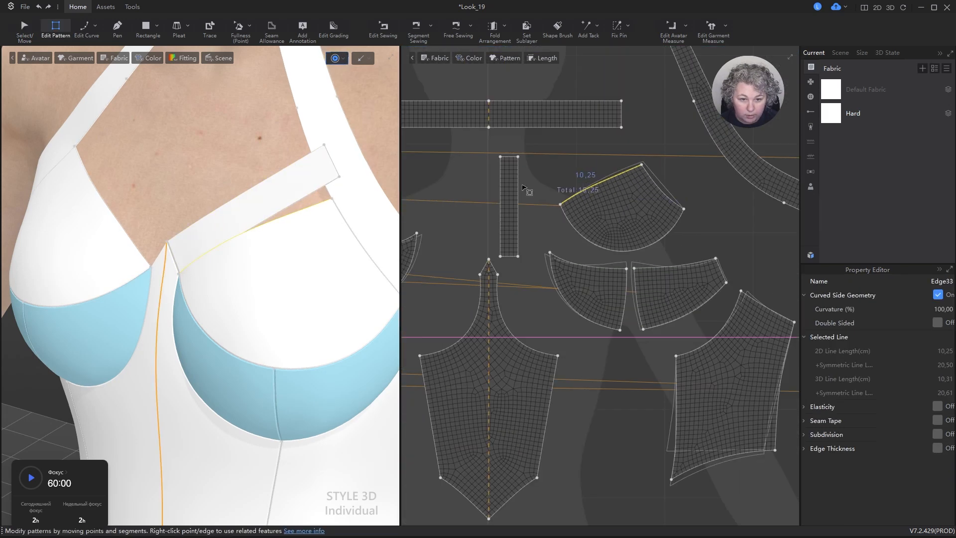
Set the length of the strip's right long edge to 10.25 cm, changing it from the start.
{"action": "left_click", "coordinate": [520, 180]}
{"action": "scroll", "coordinate": [524, 180], "scroll_direction": "up", "scroll_amount": 2}
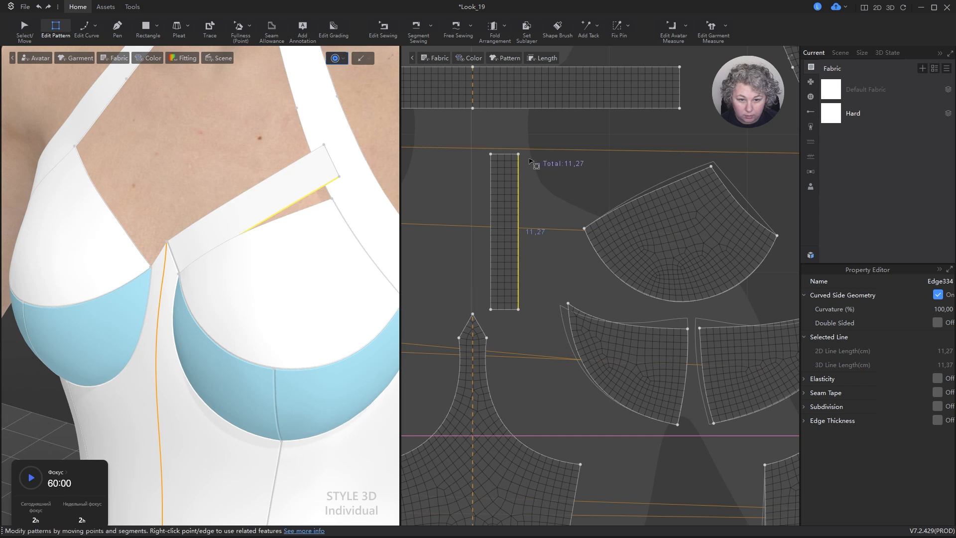
{"action": "left_click", "coordinate": [539, 163]}
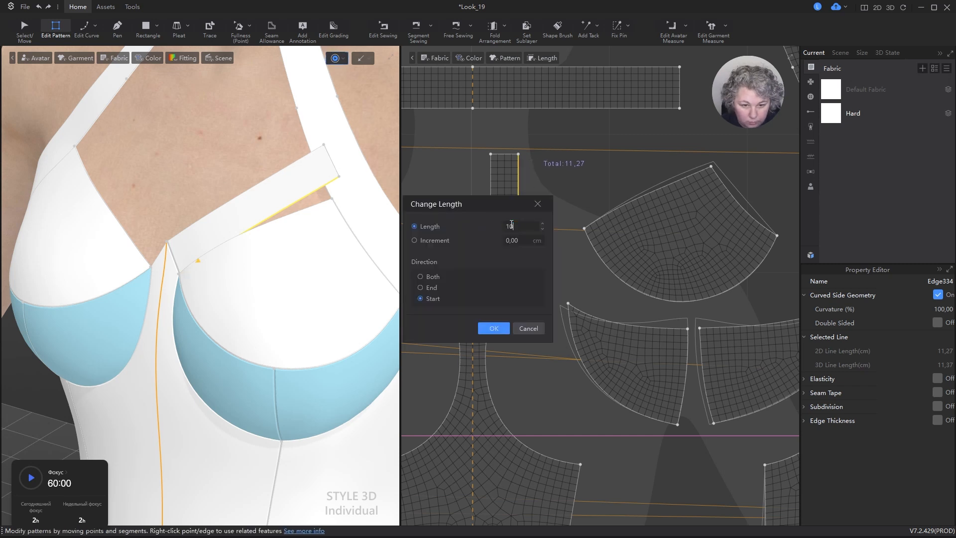
{"action": "type", "text": "102"}
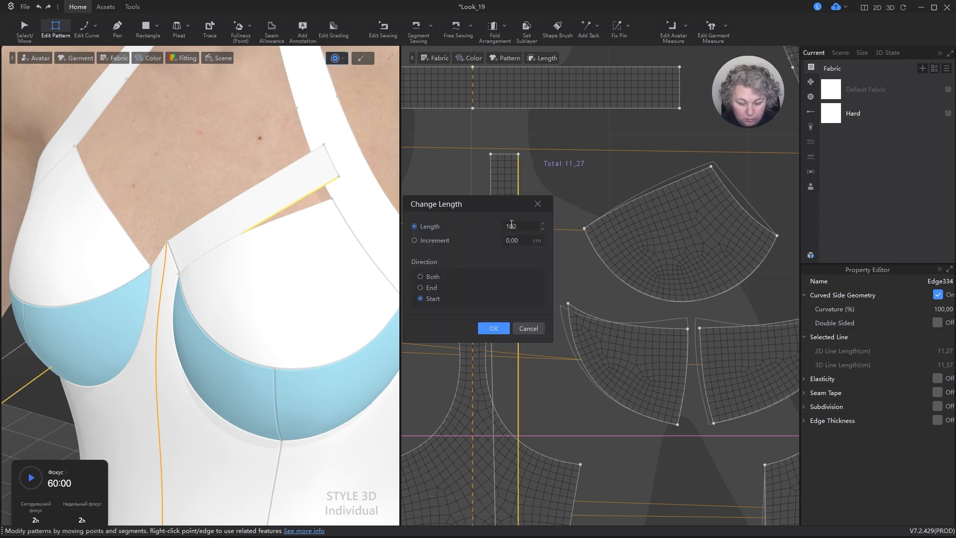
{"action": "key", "text": "BackSpace"}
{"action": "key", "text": "BackSpace"}
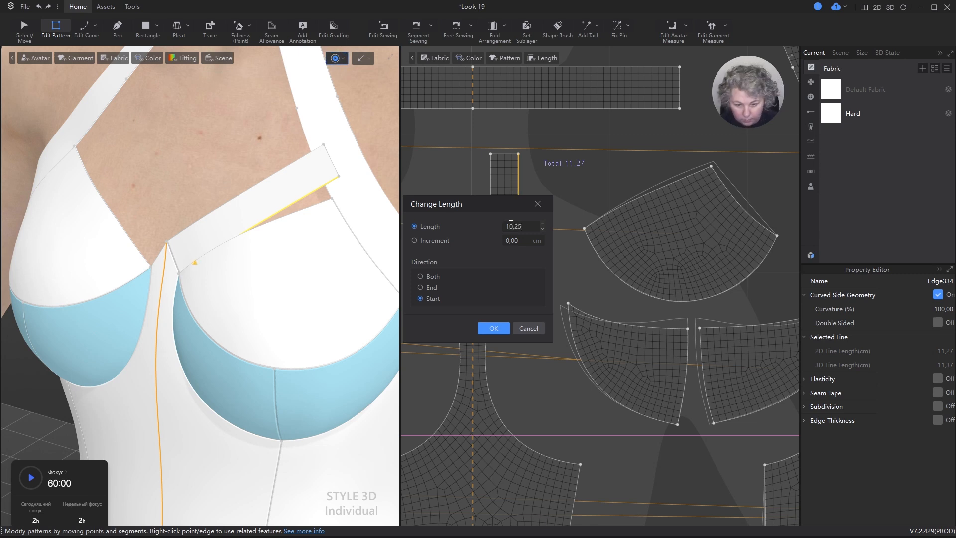
{"action": "left_click", "coordinate": [494, 328]}
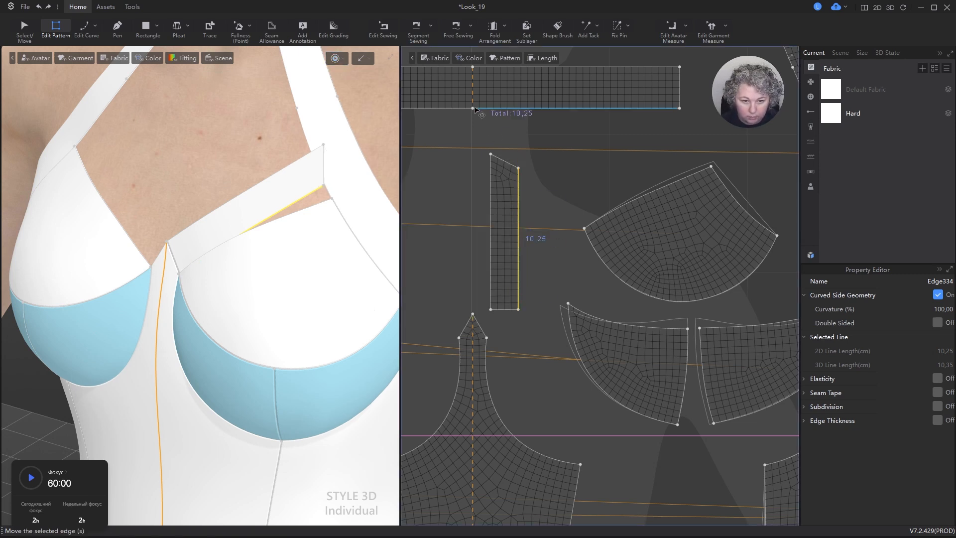
Align the strip's two upper corner vertices horizontally so its upper short edge is level.
{"action": "scroll", "coordinate": [486, 152], "scroll_direction": "up", "scroll_amount": 5}
{"action": "left_click", "coordinate": [495, 156]}
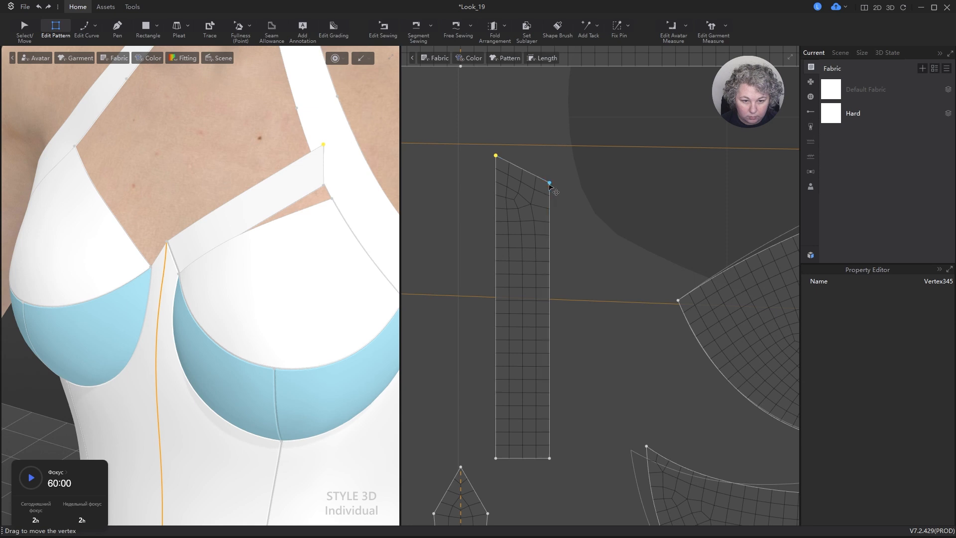
{"action": "key", "text": "h"}
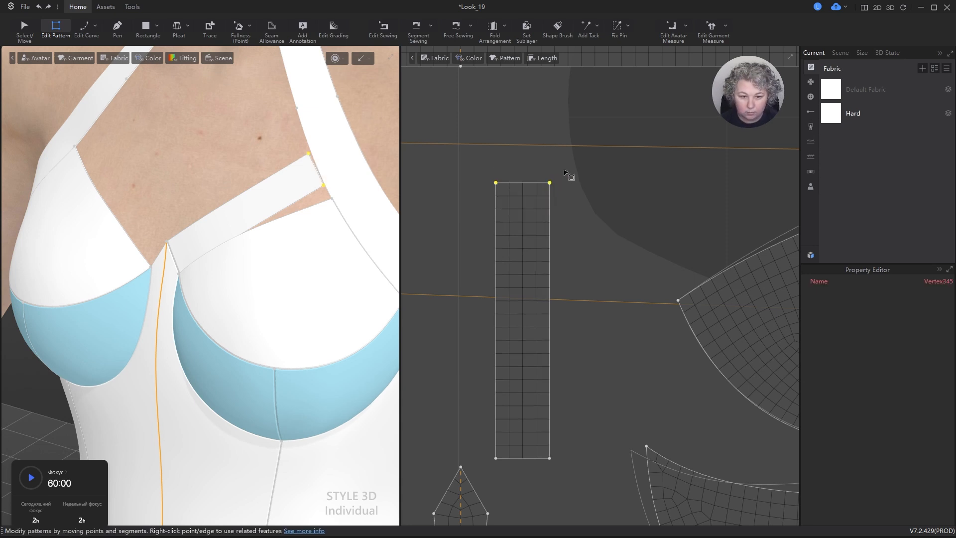
{"action": "left_click", "coordinate": [584, 160]}
{"action": "scroll", "coordinate": [275, 152], "scroll_direction": "down", "scroll_amount": 1}
{"action": "scroll", "coordinate": [448, 183], "scroll_direction": "down", "scroll_amount": 5}
{"action": "scroll", "coordinate": [616, 222], "scroll_direction": "down", "scroll_amount": 3}
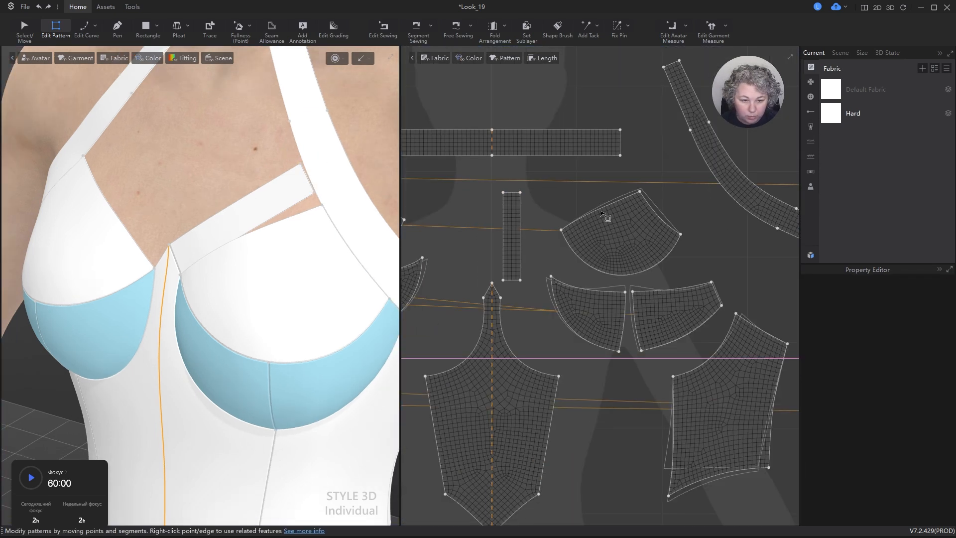
Sew the strip's right long edge to the upper edge of the right upper bust cup pattern with Segment Sewing.
{"action": "scroll", "coordinate": [568, 201], "scroll_direction": "up", "scroll_amount": 7}
{"action": "key", "text": "n"}
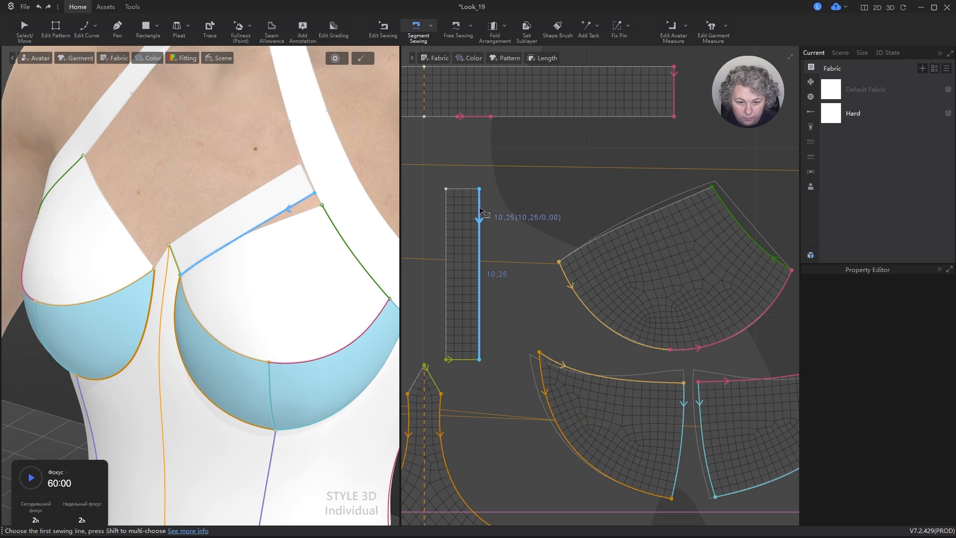
{"action": "left_click", "coordinate": [480, 340]}
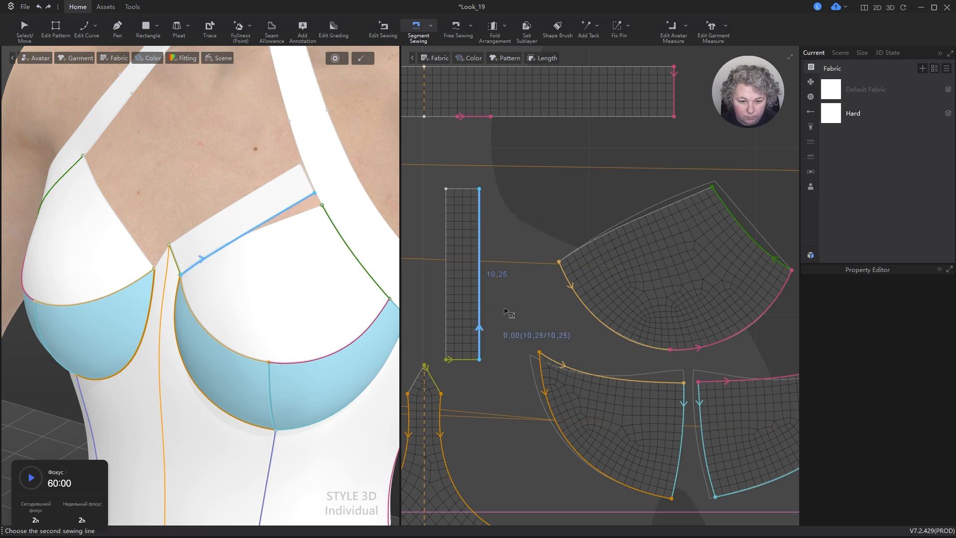
{"action": "left_click", "coordinate": [578, 253]}
{"action": "key", "text": "q"}
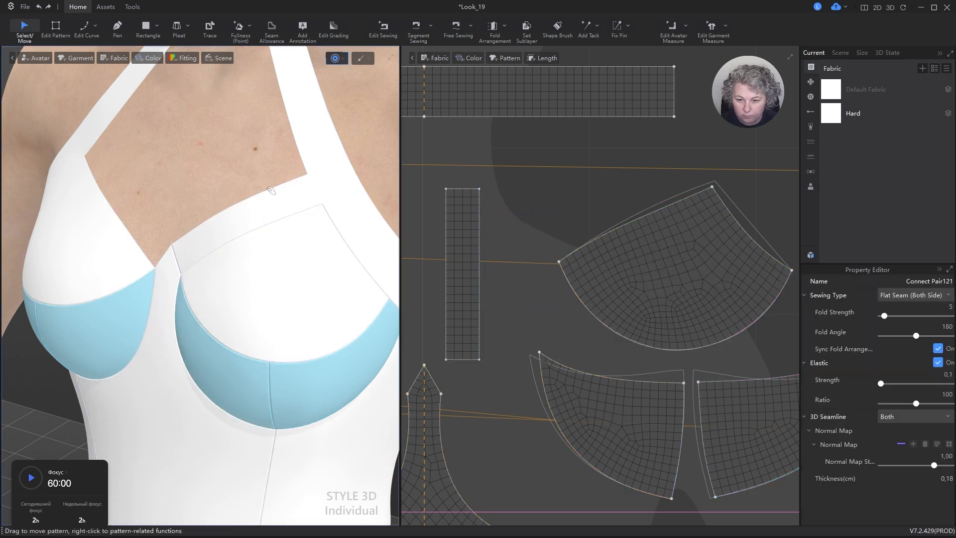
Simulate the garment and examine how the strip sits along the cup's upper edge from several angles.
{"action": "scroll", "coordinate": [299, 190], "scroll_direction": "down", "scroll_amount": 4}
{"action": "scroll", "coordinate": [276, 187], "scroll_direction": "down", "scroll_amount": 4}
{"action": "scroll", "coordinate": [291, 204], "scroll_direction": "up", "scroll_amount": 6}
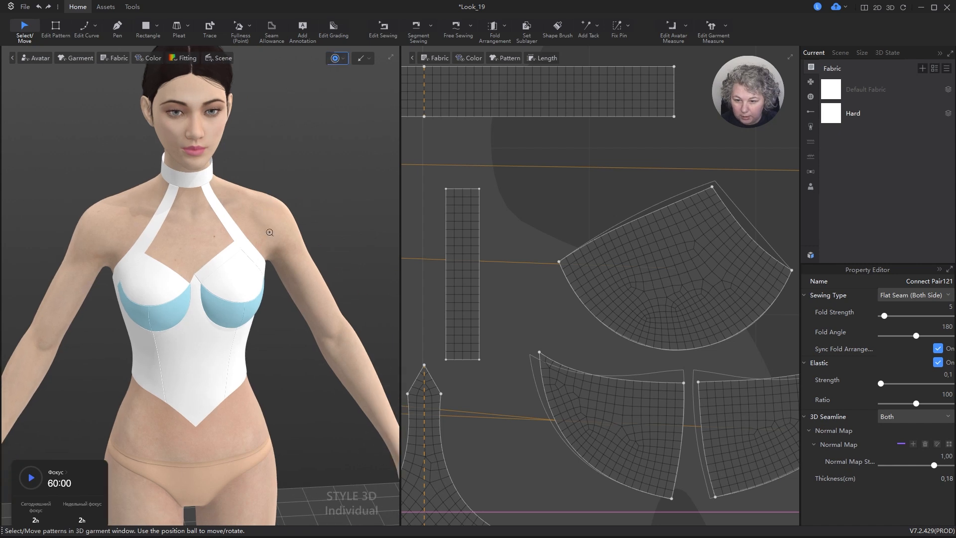
{"action": "right_click_drag", "start_coordinate": [295, 209], "coordinate": [289, 204]}
{"action": "key", "text": "space"}
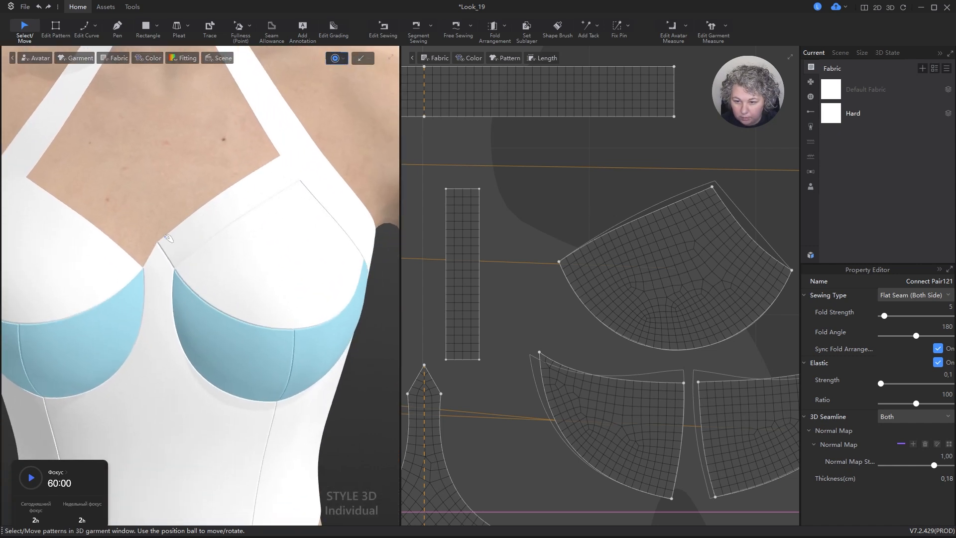
{"action": "scroll", "coordinate": [578, 186], "scroll_direction": "down", "scroll_amount": 5}
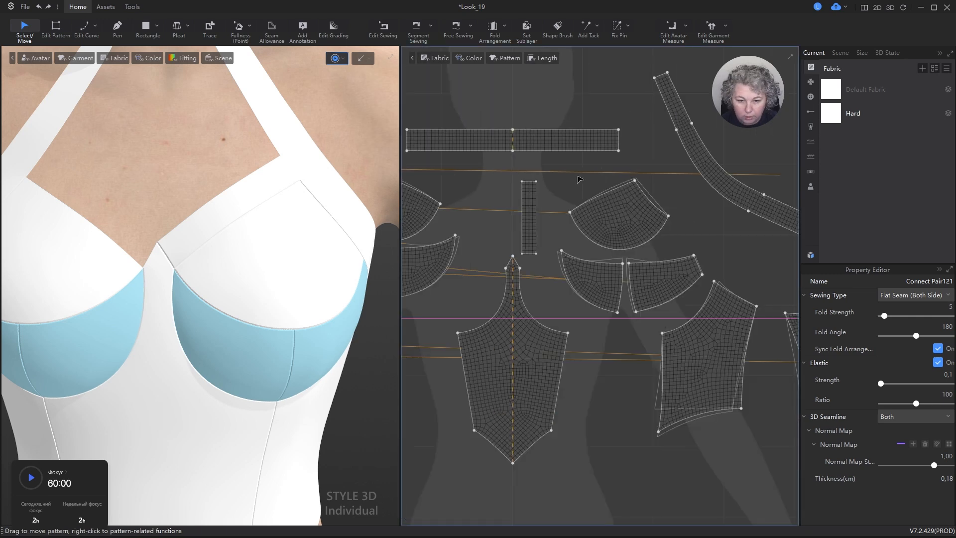
{"action": "scroll", "coordinate": [516, 289], "scroll_direction": "up", "scroll_amount": 2}
{"action": "scroll", "coordinate": [263, 218], "scroll_direction": "down", "scroll_amount": 4}
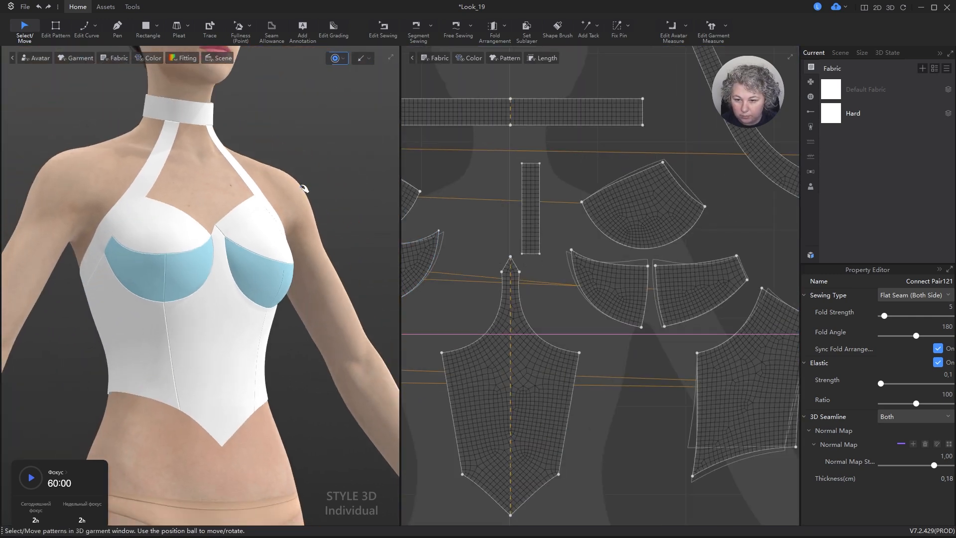
{"action": "key", "text": "space"}
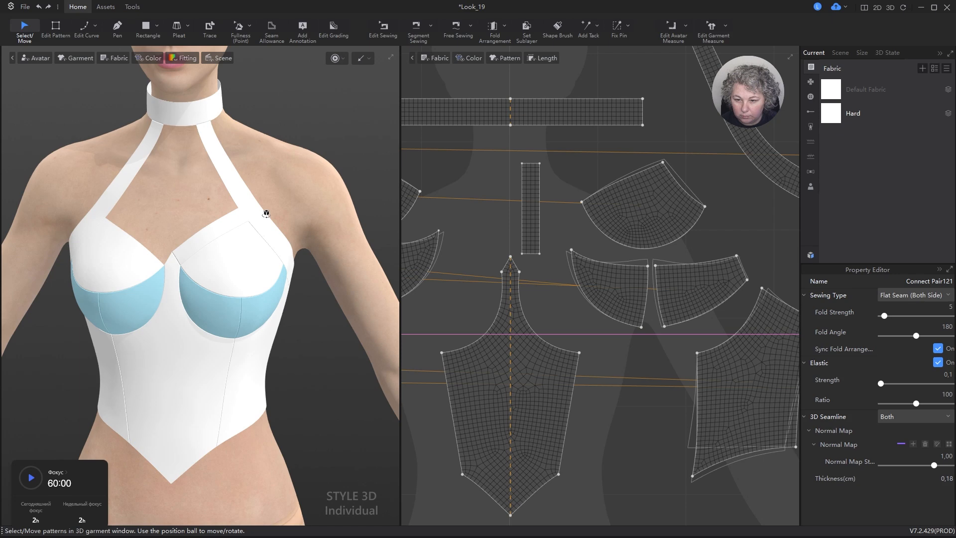
{"action": "key", "text": "space"}
{"action": "scroll", "coordinate": [257, 216], "scroll_direction": "up", "scroll_amount": 2}
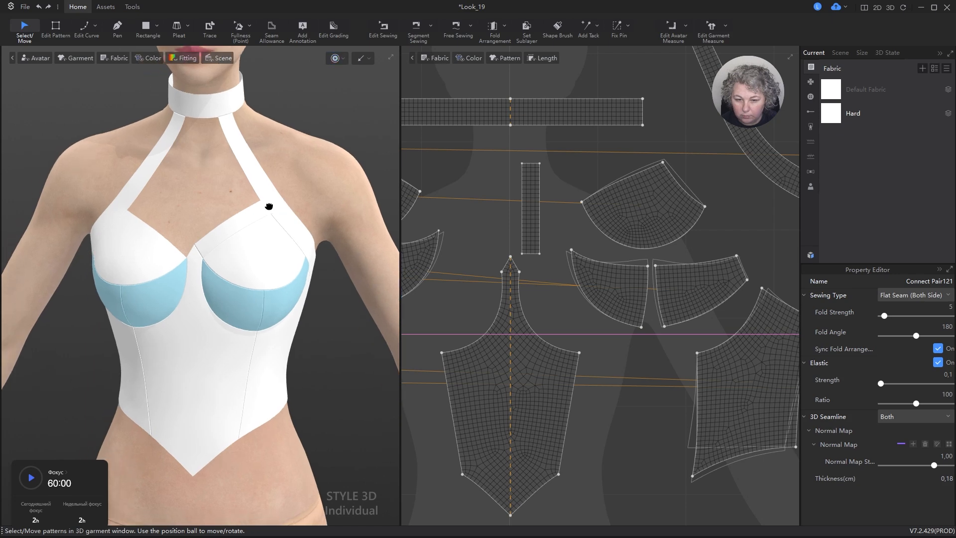
Lower the centre front panel's top point along the centre line until its slanted top edges are about 1.5 cm long.
{"action": "scroll", "coordinate": [520, 244], "scroll_direction": "up", "scroll_amount": 6}
{"action": "key", "text": "z"}
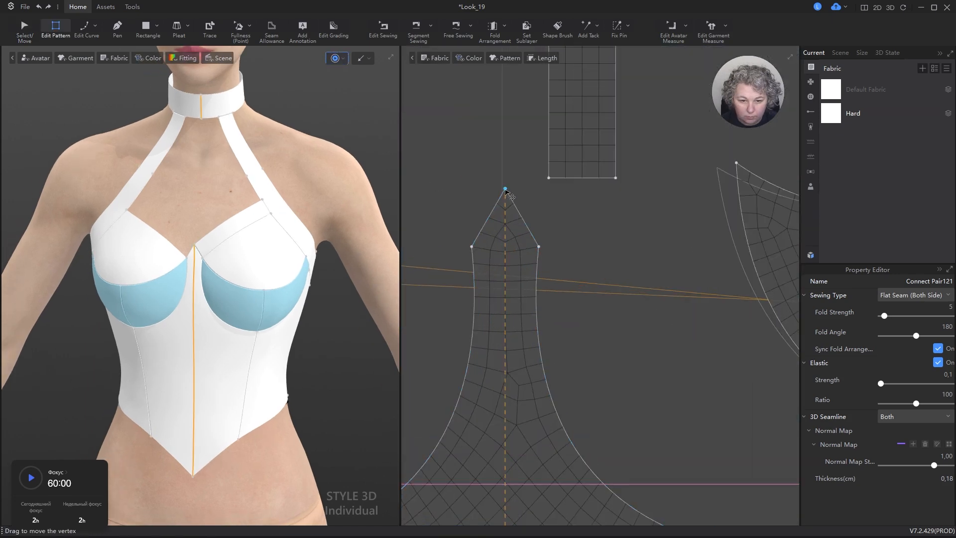
{"action": "left_click", "coordinate": [505, 189]}
{"action": "mouse_move", "coordinate": [505, 192]}
{"action": "left_mouse_down"}
{"action": "mouse_move", "coordinate": [504, 209]}
{"action": "mouse_move", "coordinate": [513, 203]}
{"action": "left_mouse_up"}
{"action": "scroll", "coordinate": [502, 213], "scroll_direction": "up", "scroll_amount": 5}
{"action": "left_click", "coordinate": [513, 203]}
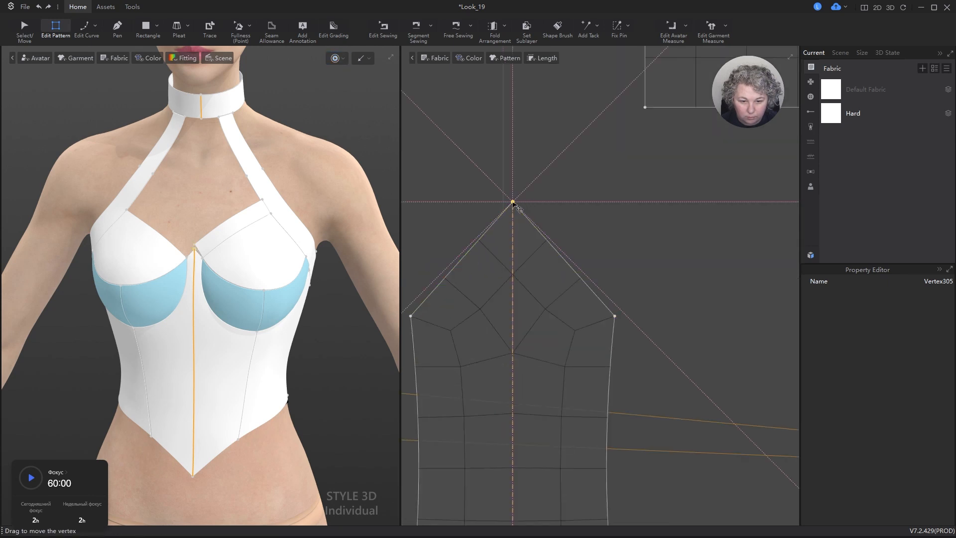
{"action": "scroll", "coordinate": [513, 202], "scroll_direction": "up", "scroll_amount": 2}
{"action": "left_click", "coordinate": [513, 202]}
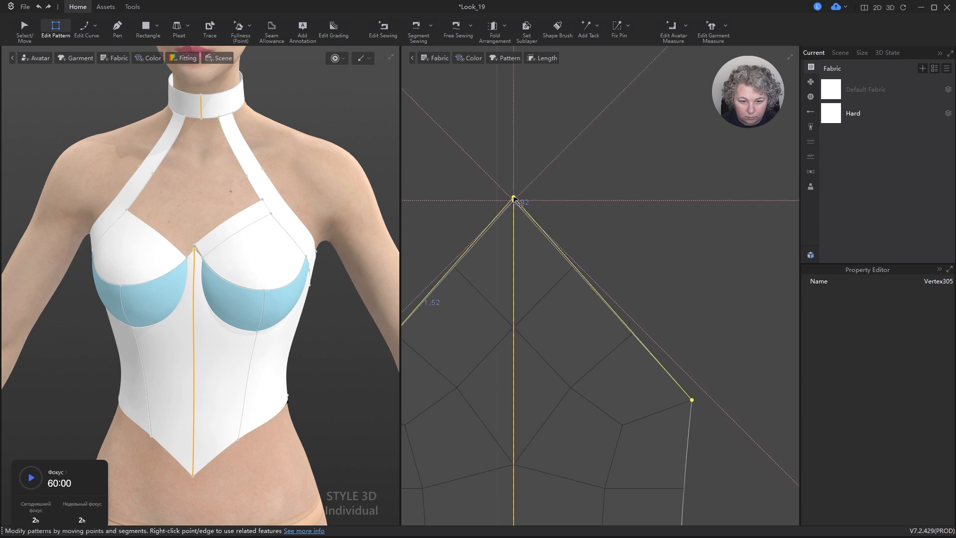
{"action": "left_click", "coordinate": [513, 201]}
{"action": "scroll", "coordinate": [514, 202], "scroll_direction": "up", "scroll_amount": 2}
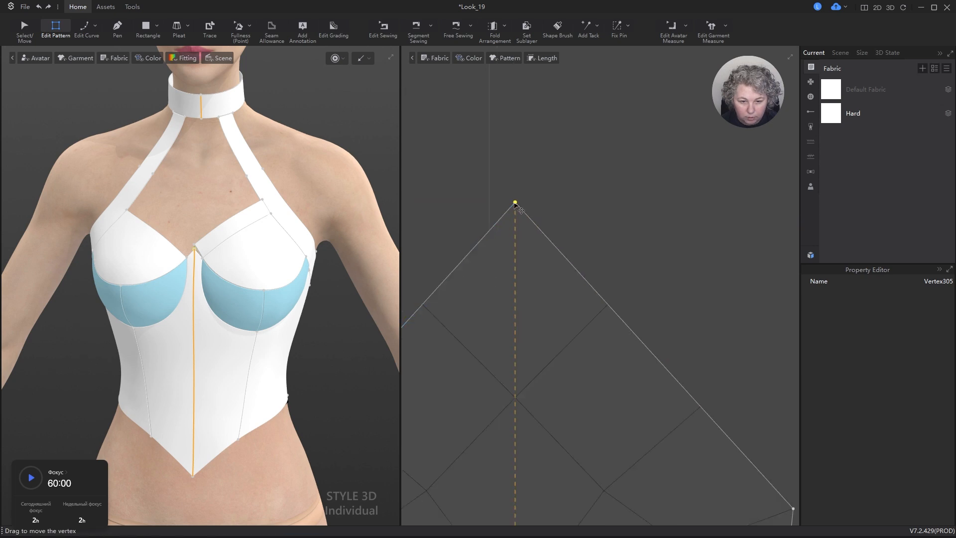
{"action": "scroll", "coordinate": [707, 213], "scroll_direction": "down", "scroll_amount": 4}
{"action": "scroll", "coordinate": [639, 215], "scroll_direction": "up", "scroll_amount": 2}
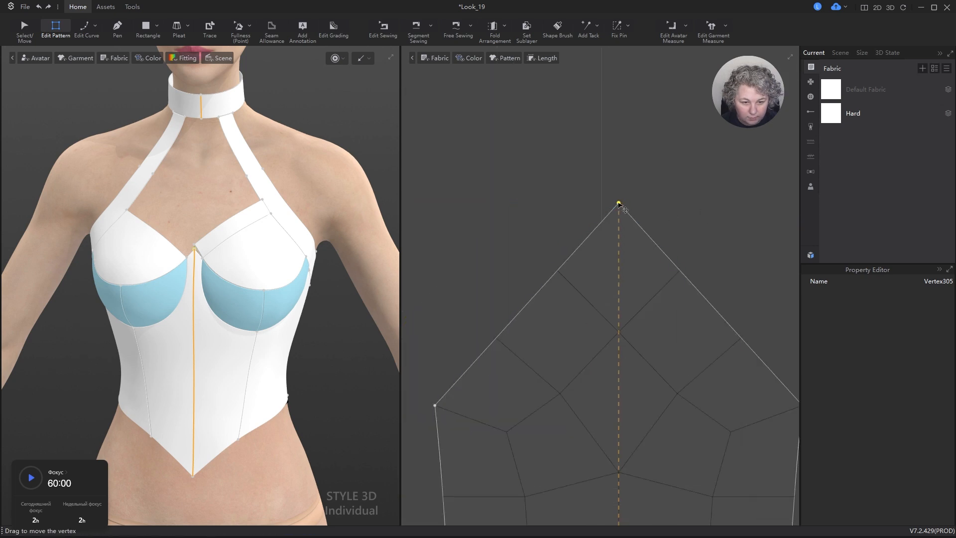
{"action": "left_click", "coordinate": [618, 202]}
{"action": "scroll", "coordinate": [595, 176], "scroll_direction": "down", "scroll_amount": 6}
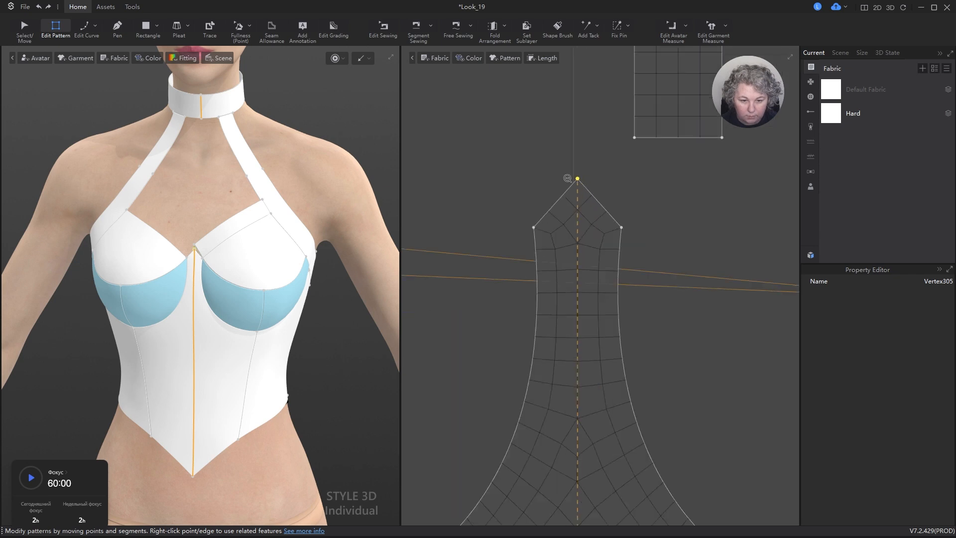
{"action": "scroll", "coordinate": [623, 192], "scroll_direction": "down", "scroll_amount": 3}
{"action": "scroll", "coordinate": [651, 167], "scroll_direction": "up", "scroll_amount": 5}
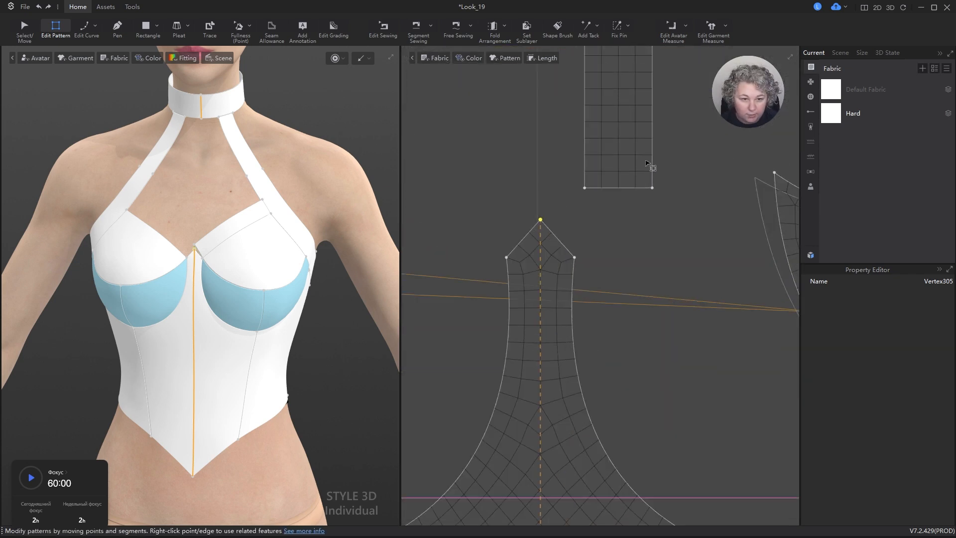
Set the length of the strip's lower short edge to 1.5 cm from the start and check the garment on the avatar.
{"action": "left_click", "coordinate": [581, 204]}
{"action": "key", "text": "ctrl+h"}
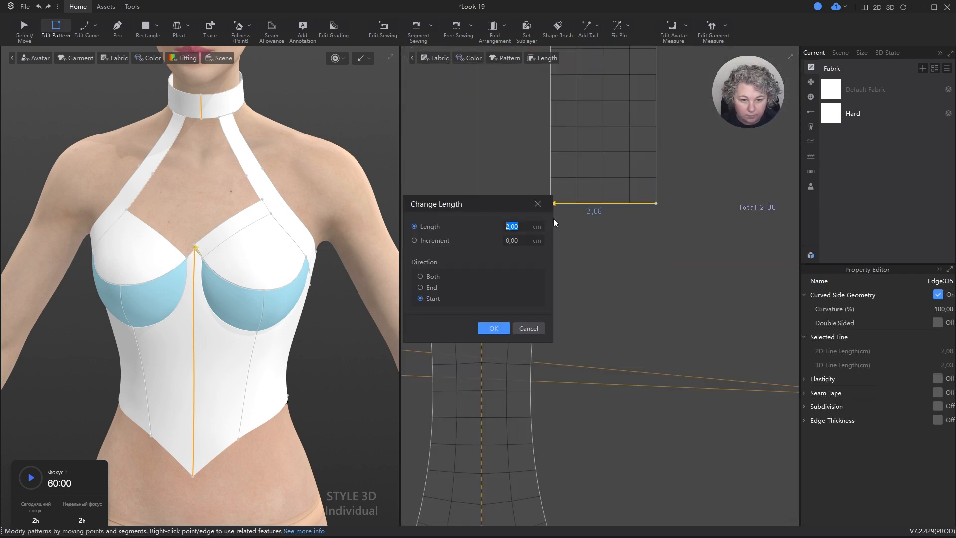
{"action": "type", "text": "15"}
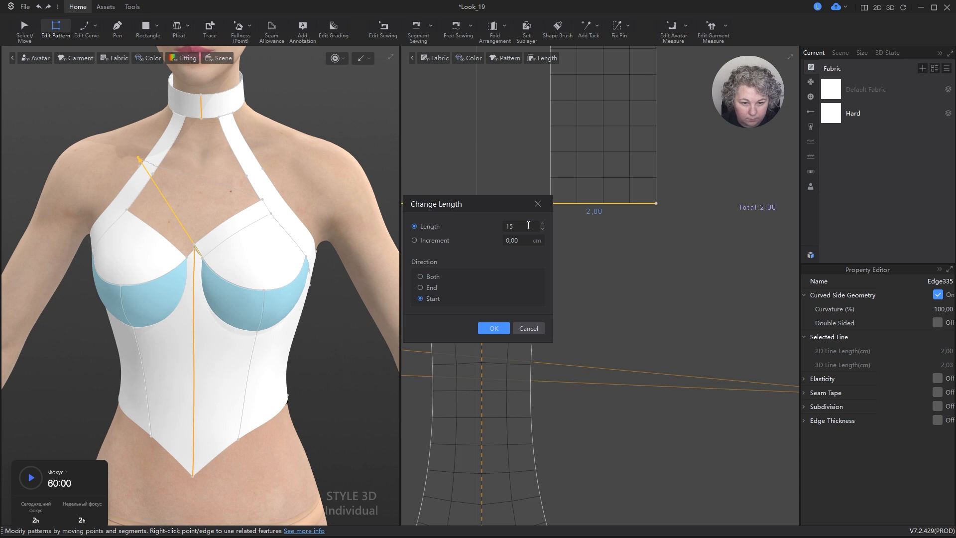
{"action": "type", "text": "1,5"}
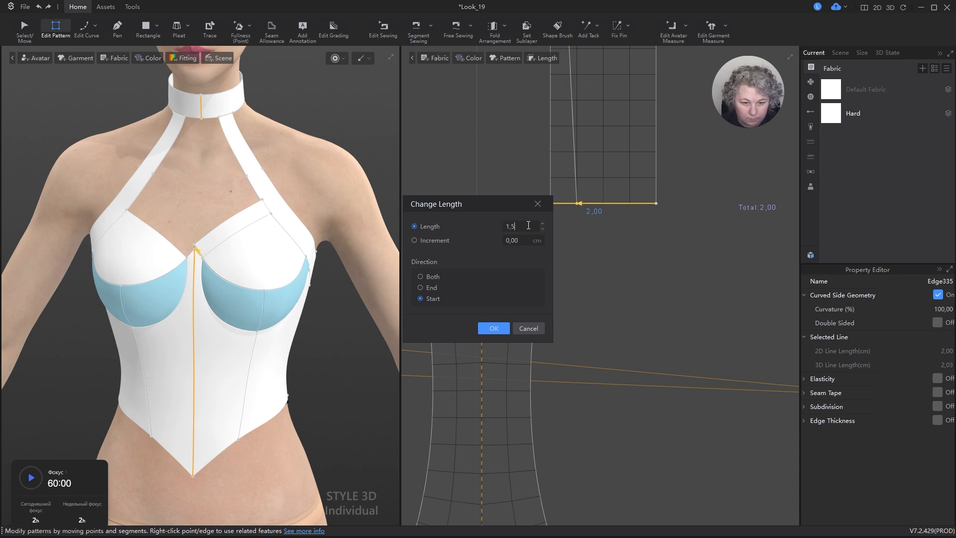
{"action": "key", "text": "Return"}
{"action": "key", "text": "a"}
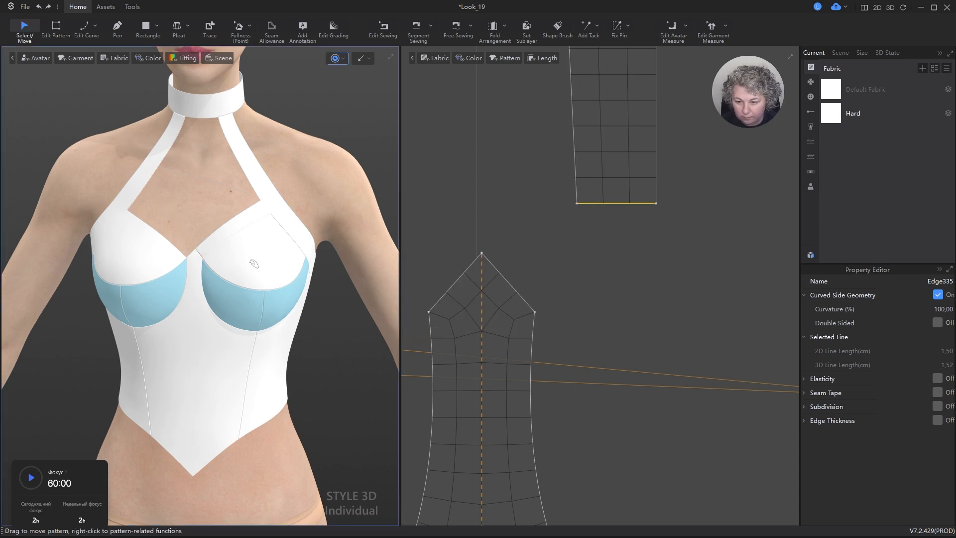
{"action": "mouse_move", "coordinate": [252, 263]}
{"action": "right_mouse_down"}
{"action": "mouse_move", "coordinate": [241, 267]}
{"action": "mouse_move", "coordinate": [284, 257]}
{"action": "mouse_move", "coordinate": [267, 260]}
{"action": "right_mouse_up"}
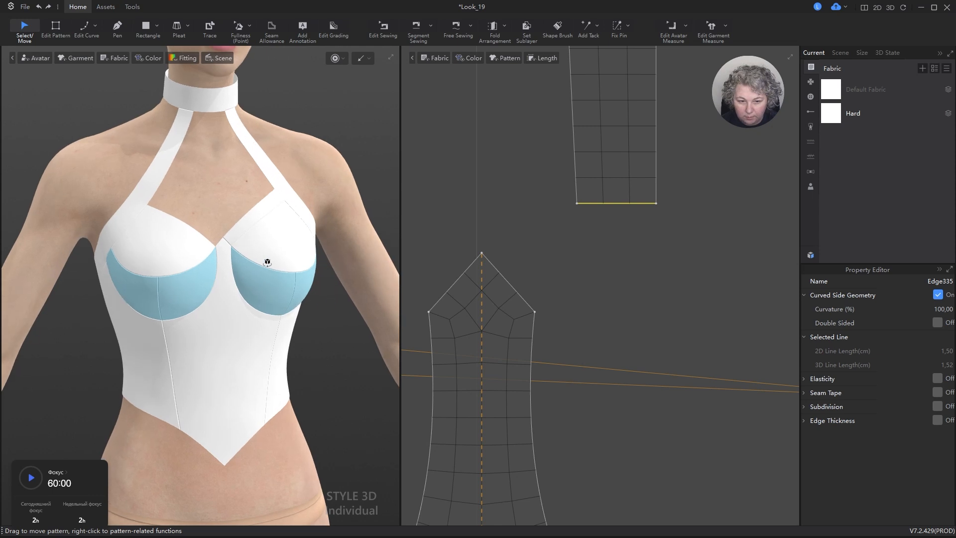
{"action": "scroll", "coordinate": [581, 316], "scroll_direction": "down", "scroll_amount": 5}
Create a linked symmetric copy of the strip, including its sewing, on the opposite side of the centre line.
{"action": "left_click", "coordinate": [601, 247]}
{"action": "left_click", "coordinate": [600, 247]}
{"action": "scroll", "coordinate": [609, 286], "scroll_direction": "up", "scroll_amount": 3}
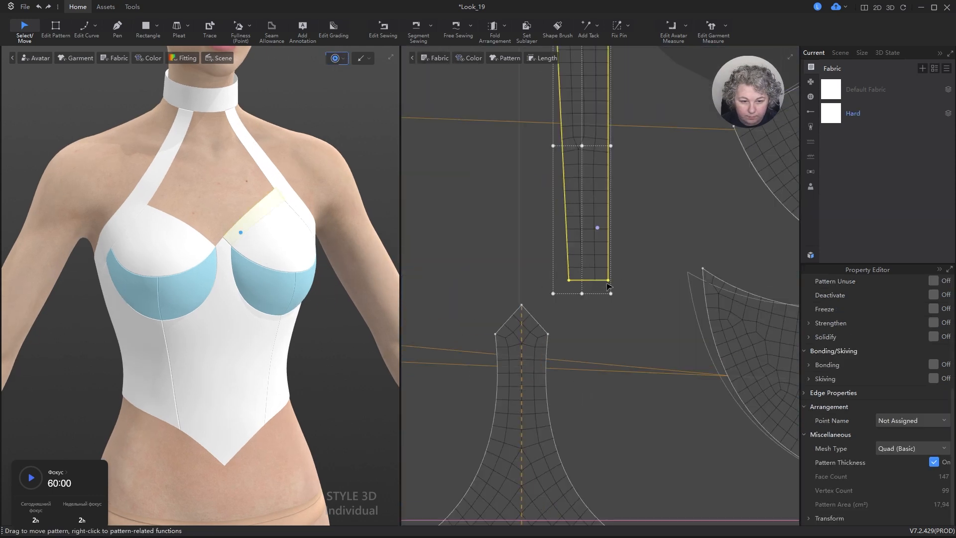
{"action": "scroll", "coordinate": [376, 210], "scroll_direction": "up", "scroll_amount": 5}
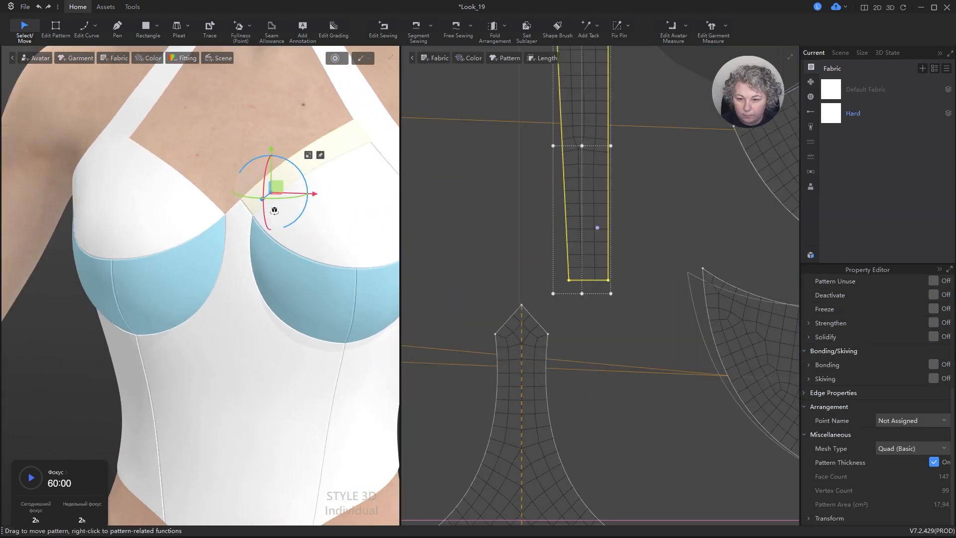
{"action": "scroll", "coordinate": [343, 210], "scroll_direction": "down", "scroll_amount": 4}
{"action": "scroll", "coordinate": [621, 245], "scroll_direction": "down", "scroll_amount": 3}
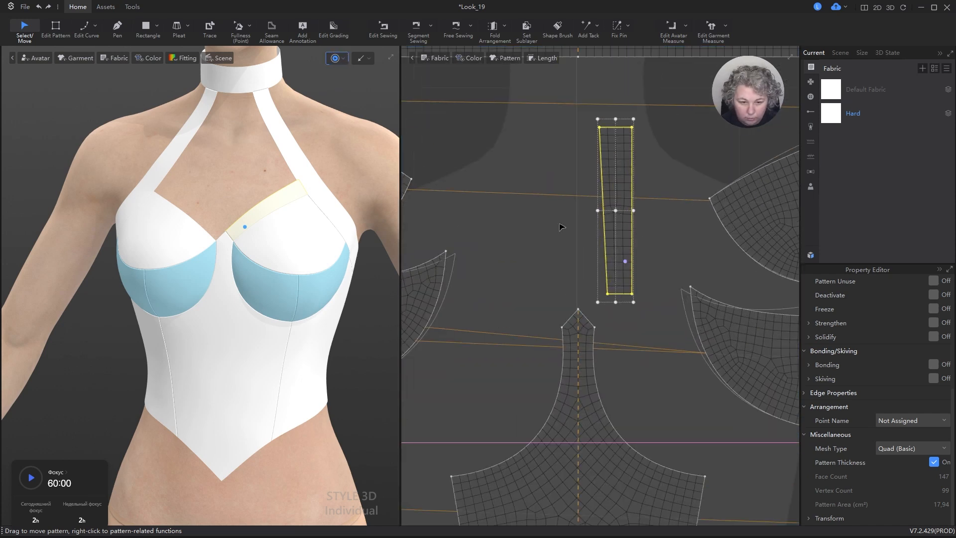
{"action": "left_click", "coordinate": [648, 231]}
{"action": "left_click", "coordinate": [611, 225]}
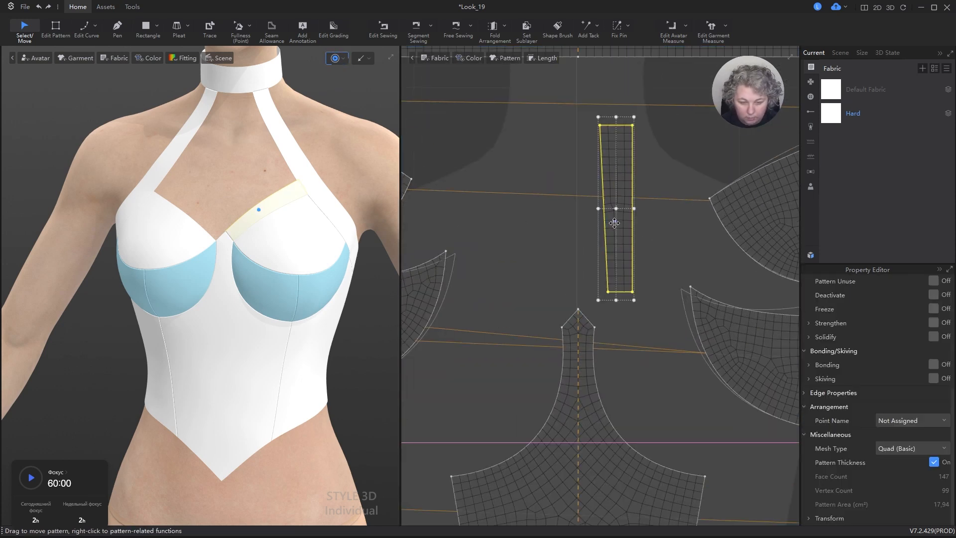
{"action": "left_click", "coordinate": [551, 211]}
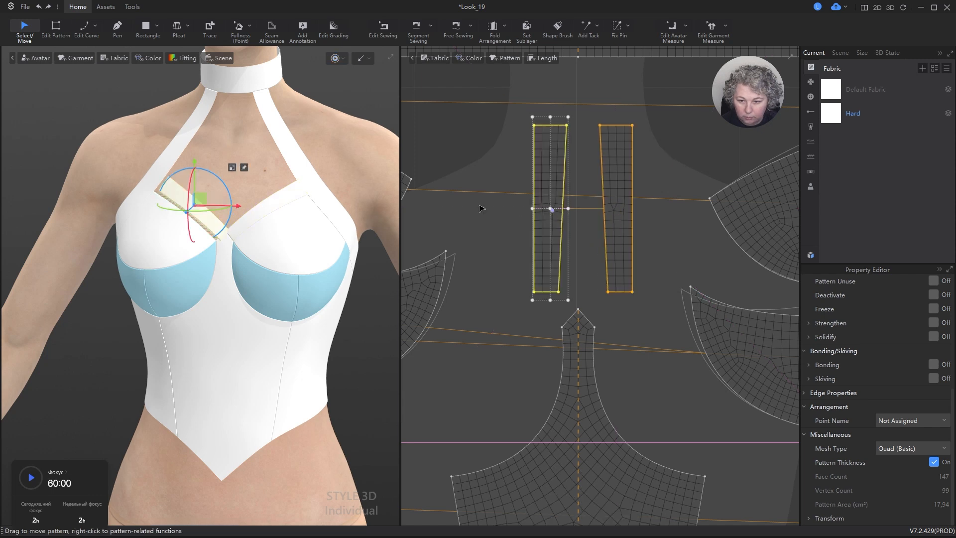
Simulate the garment to settle the mirrored strip on the opposite cup and inspect the whole corset.
{"action": "key", "text": "space"}
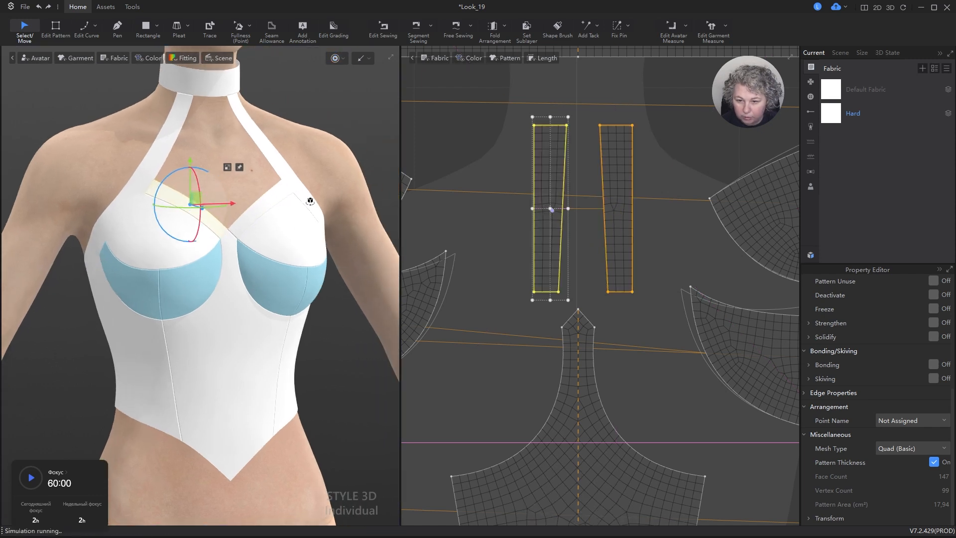
{"action": "mouse_move", "coordinate": [316, 198]}
{"action": "right_mouse_down"}
{"action": "mouse_move", "coordinate": [312, 227]}
{"action": "mouse_move", "coordinate": [295, 210]}
{"action": "mouse_move", "coordinate": [265, 214]}
{"action": "mouse_move", "coordinate": [369, 179]}
{"action": "mouse_move", "coordinate": [317, 192]}
{"action": "right_mouse_up"}
{"action": "scroll", "coordinate": [268, 222], "scroll_direction": "down", "scroll_amount": 4}
{"action": "left_click", "coordinate": [293, 152]}
{"action": "scroll", "coordinate": [287, 215], "scroll_direction": "down", "scroll_amount": 3}
{"action": "scroll", "coordinate": [279, 215], "scroll_direction": "up", "scroll_amount": 6}
{"action": "left_click", "coordinate": [335, 58]}
{"action": "scroll", "coordinate": [254, 183], "scroll_direction": "down", "scroll_amount": 3}
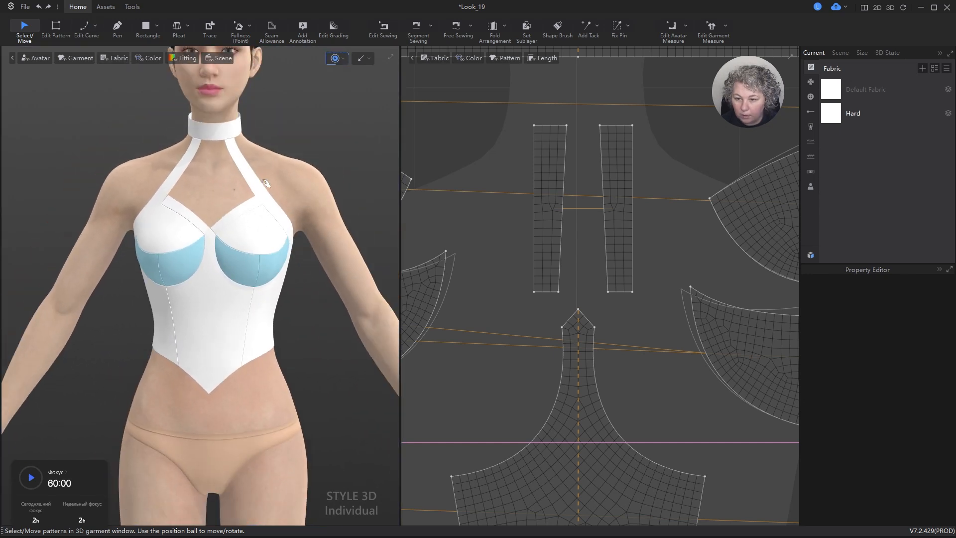
{"action": "middle_click_drag", "start_coordinate": [265, 187], "coordinate": [237, 172]}
Set the length of the right strip's upper short edge to 1 cm, changing it from the end.
{"action": "left_click", "coordinate": [604, 177]}
{"action": "scroll", "coordinate": [615, 149], "scroll_direction": "up", "scroll_amount": 5}
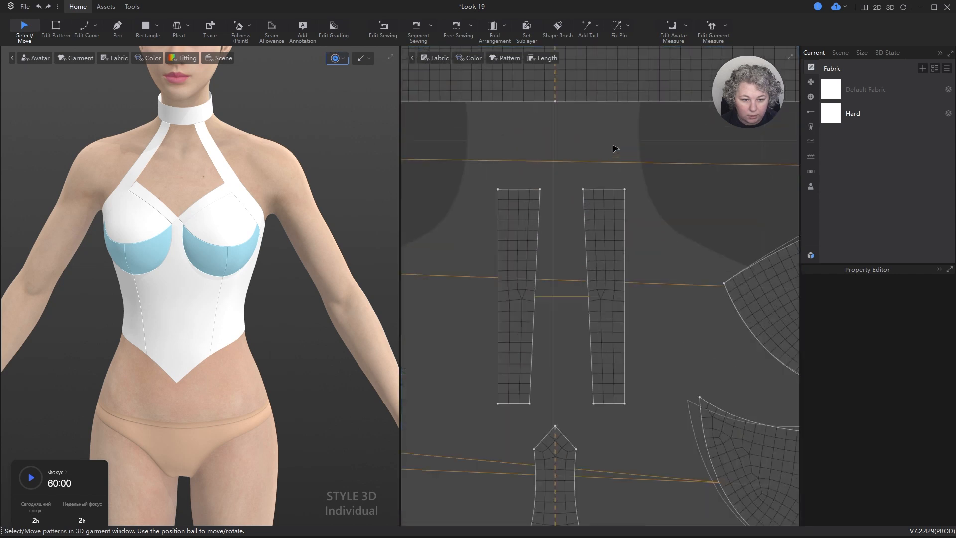
{"action": "key", "text": "z"}
{"action": "left_click", "coordinate": [616, 194]}
{"action": "key", "text": "ctrl+l"}
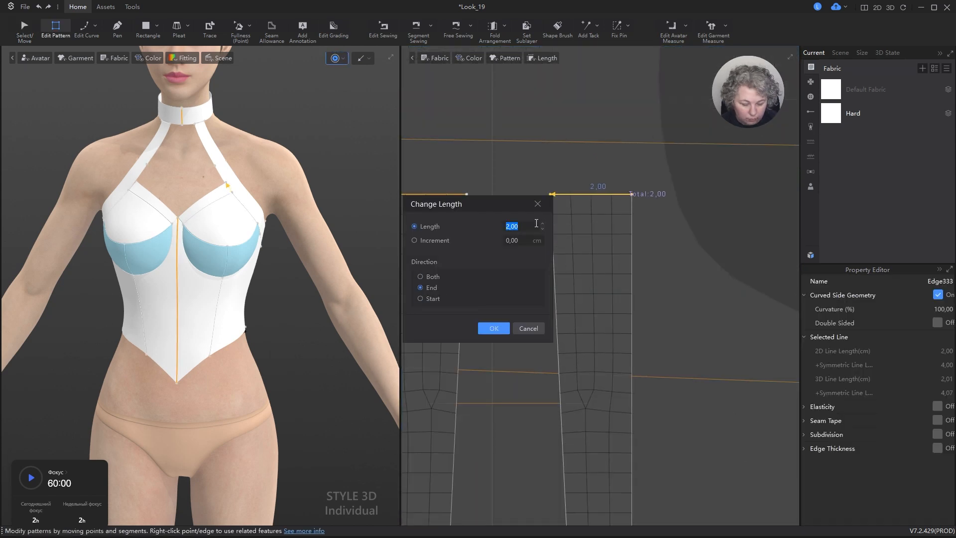
{"action": "type", "text": "1"}
{"action": "key", "text": "Return"}
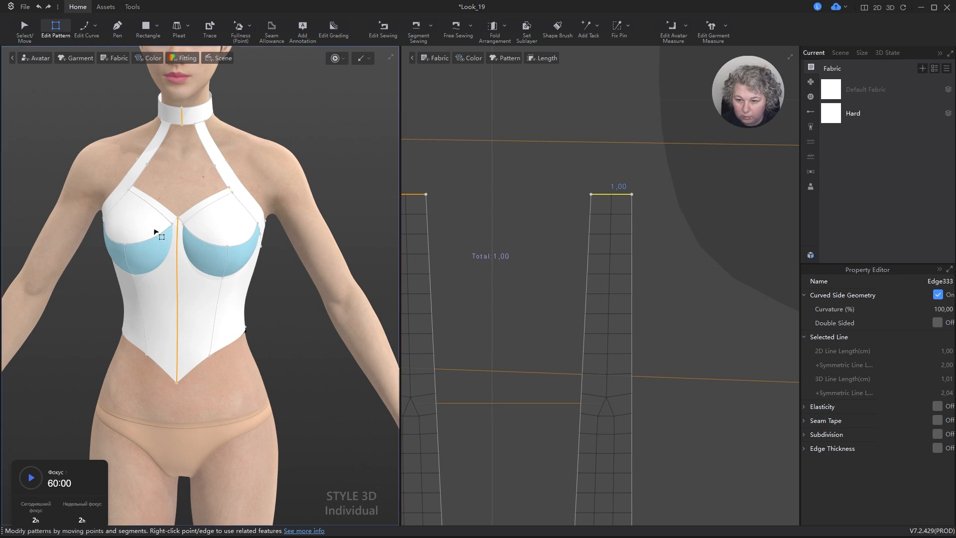
Simulate the garment with the narrowed strips and check their fit along both bust cups.
{"action": "scroll", "coordinate": [261, 192], "scroll_direction": "up", "scroll_amount": 3}
{"action": "key", "text": "space"}
{"action": "mouse_move", "coordinate": [240, 181]}
{"action": "right_mouse_down"}
{"action": "mouse_move", "coordinate": [252, 202]}
{"action": "mouse_move", "coordinate": [301, 188]}
{"action": "mouse_move", "coordinate": [296, 177]}
{"action": "mouse_move", "coordinate": [244, 170]}
{"action": "right_mouse_up"}
{"action": "key", "text": "space"}
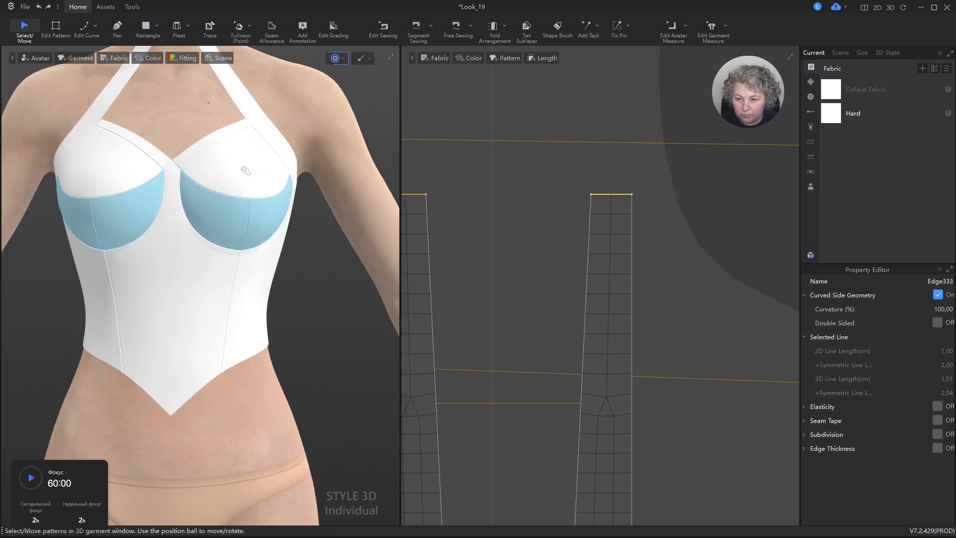
Duplicate the Hard fabric after checking which pattern pieces use each existing fabric.
{"action": "scroll", "coordinate": [257, 167], "scroll_direction": "down", "scroll_amount": 4}
{"action": "middle_click_drag", "start_coordinate": [261, 169], "coordinate": [266, 158]}
{"action": "right_click_drag", "start_coordinate": [265, 159], "coordinate": [263, 171]}
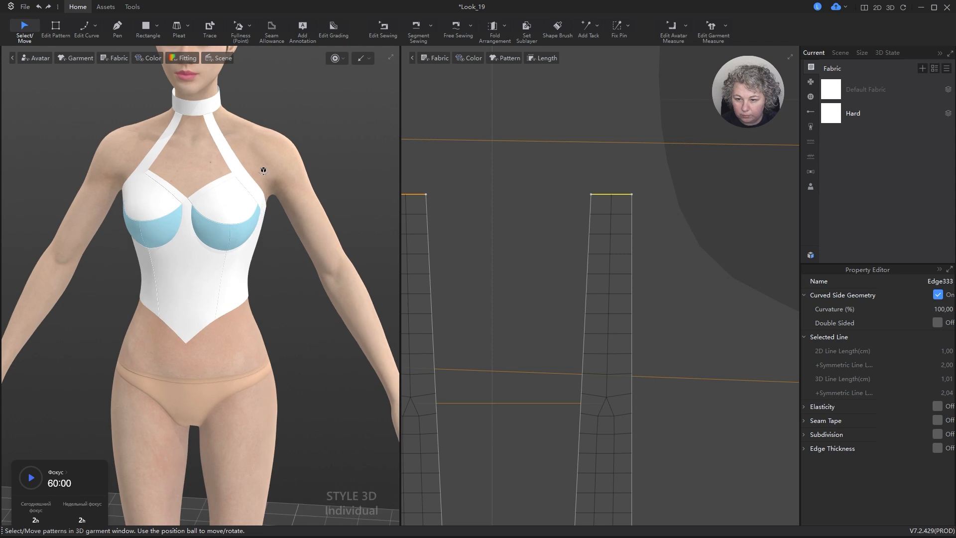
{"action": "left_click", "coordinate": [651, 117]}
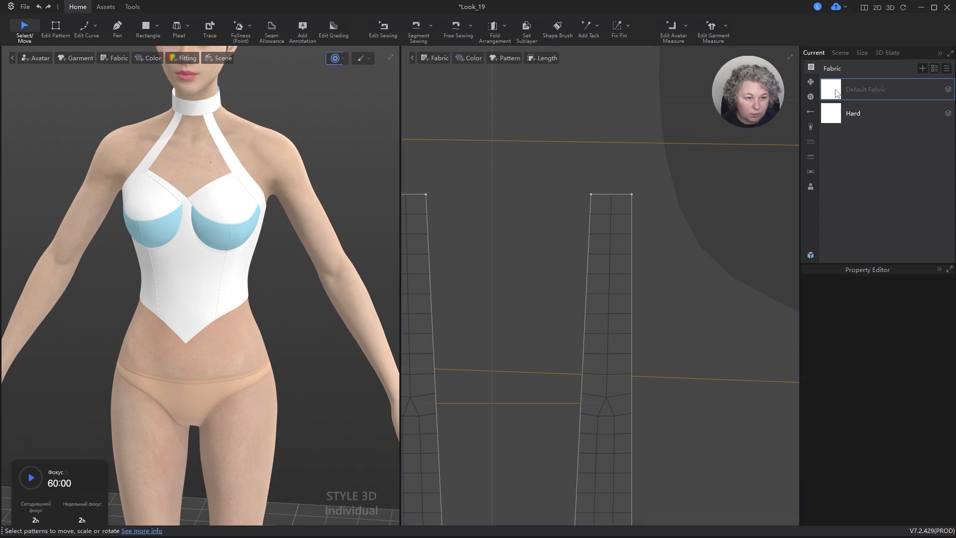
{"action": "left_click", "coordinate": [837, 90]}
{"action": "scroll", "coordinate": [683, 217], "scroll_direction": "down", "scroll_amount": 3}
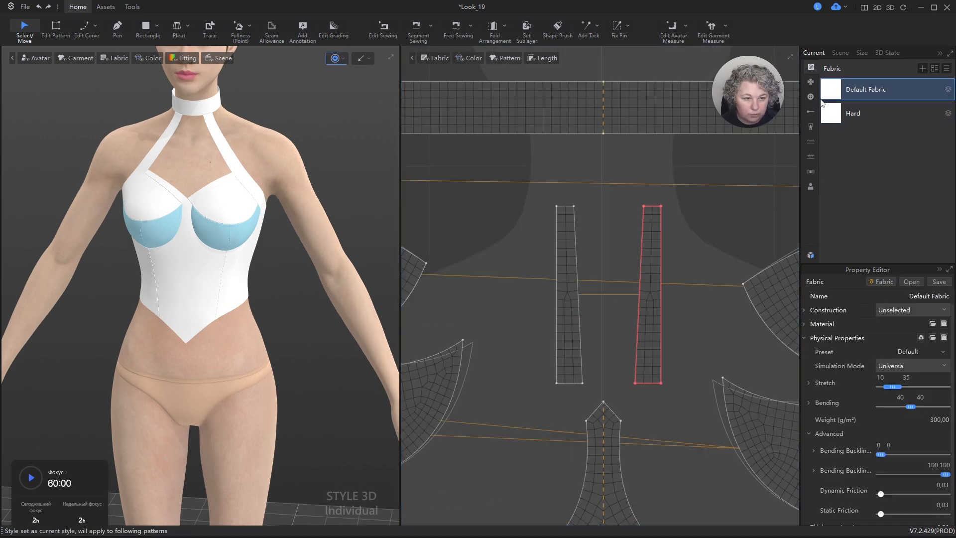
{"action": "left_click", "coordinate": [871, 112]}
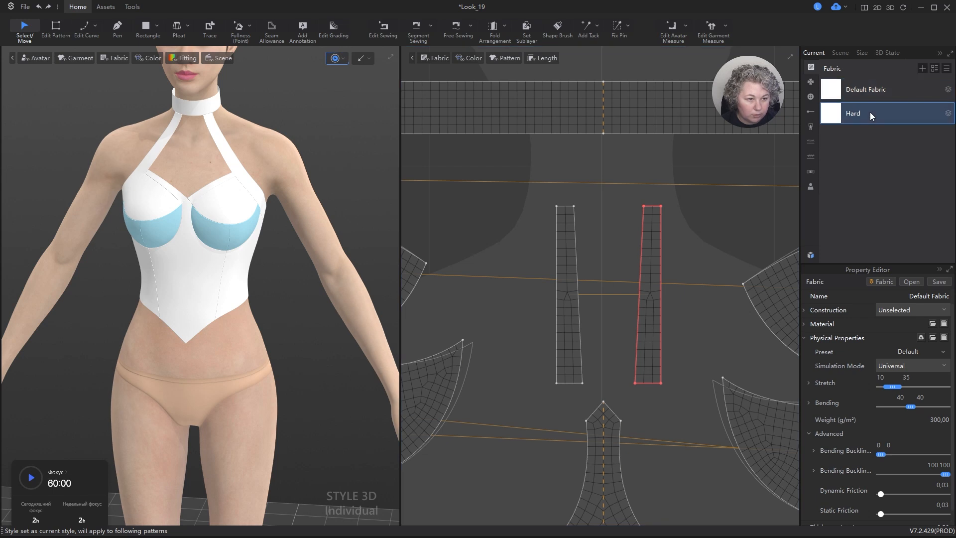
{"action": "left_click", "coordinate": [950, 70]}
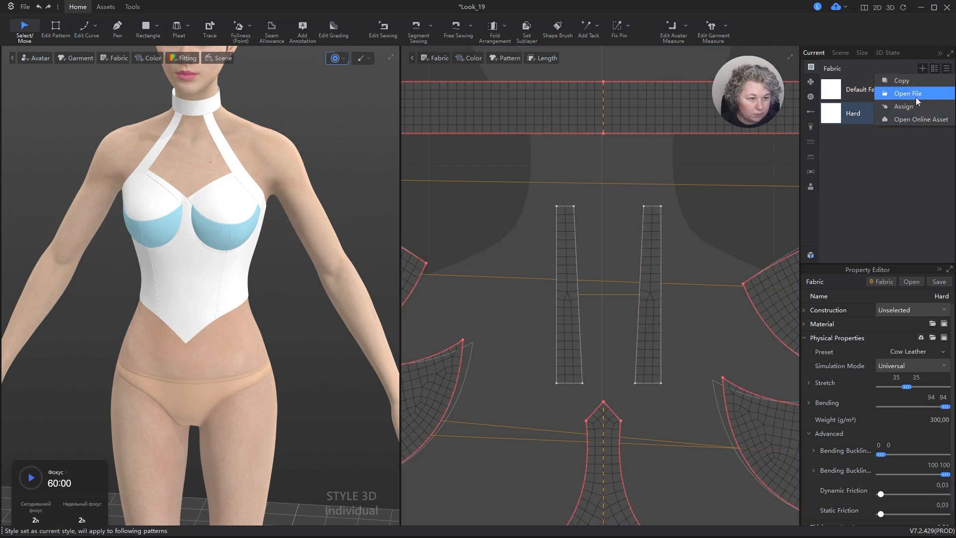
{"action": "left_click", "coordinate": [918, 81]}
Rename the copied fabric as Hard2.
{"action": "left_click", "coordinate": [876, 144]}
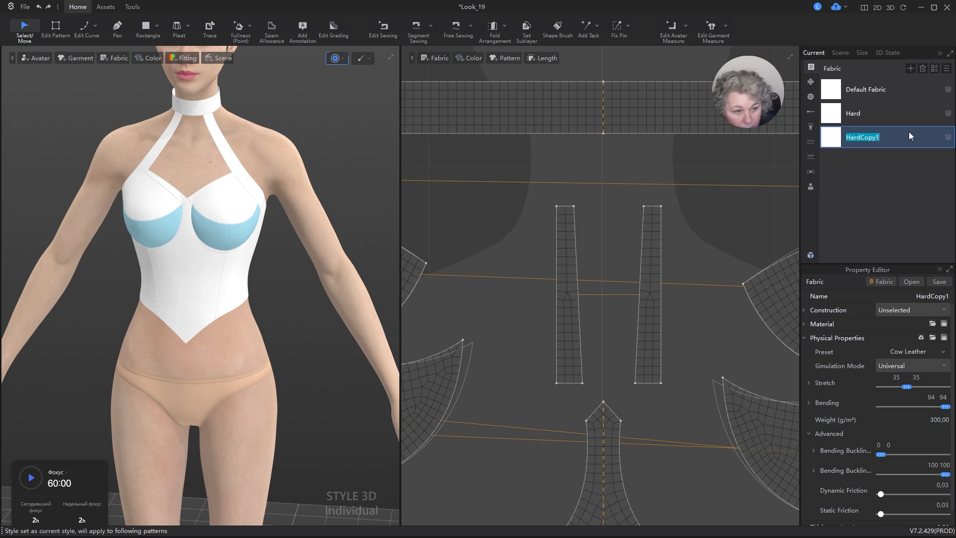
{"action": "key", "text": "End"}
{"action": "key", "text": "BackSpace"}
{"action": "key", "text": "BackSpace"}
{"action": "key", "text": "BackSpace"}
{"action": "key", "text": "BackSpace"}
{"action": "key", "text": "BackSpace"}
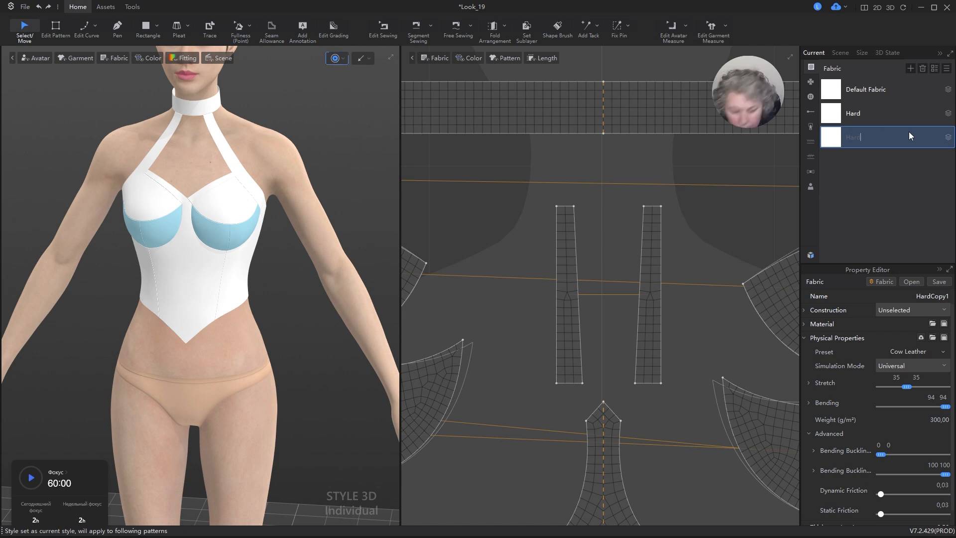
{"action": "type", "text": "c"}
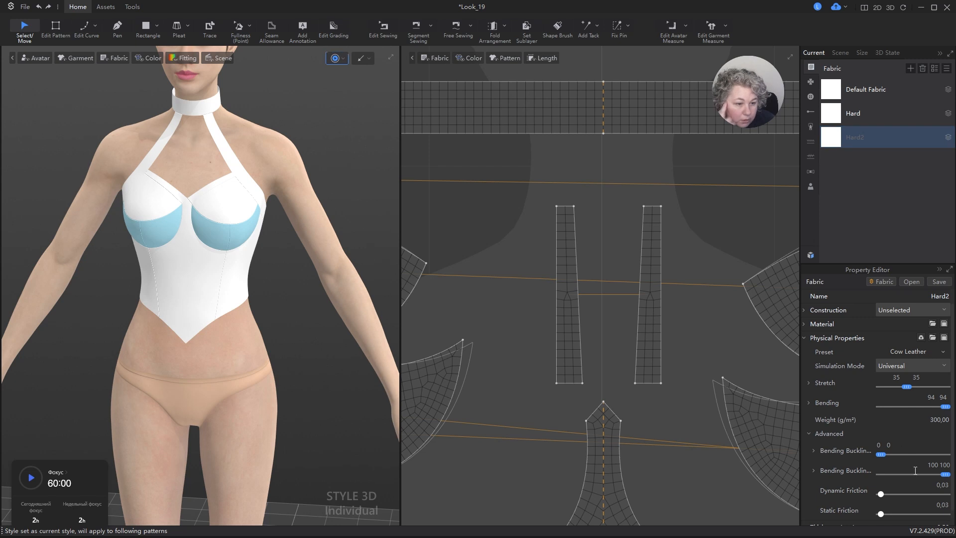
Set the front material colour of the Hard2 fabric to crimson red E21B43.
{"action": "scroll", "coordinate": [856, 322], "scroll_direction": "up", "scroll_amount": 1}
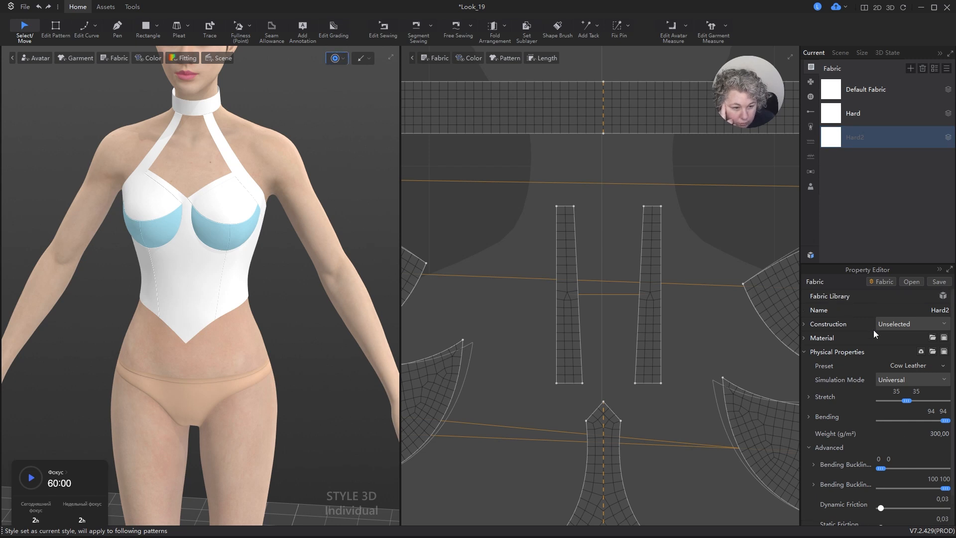
{"action": "left_click", "coordinate": [805, 337]}
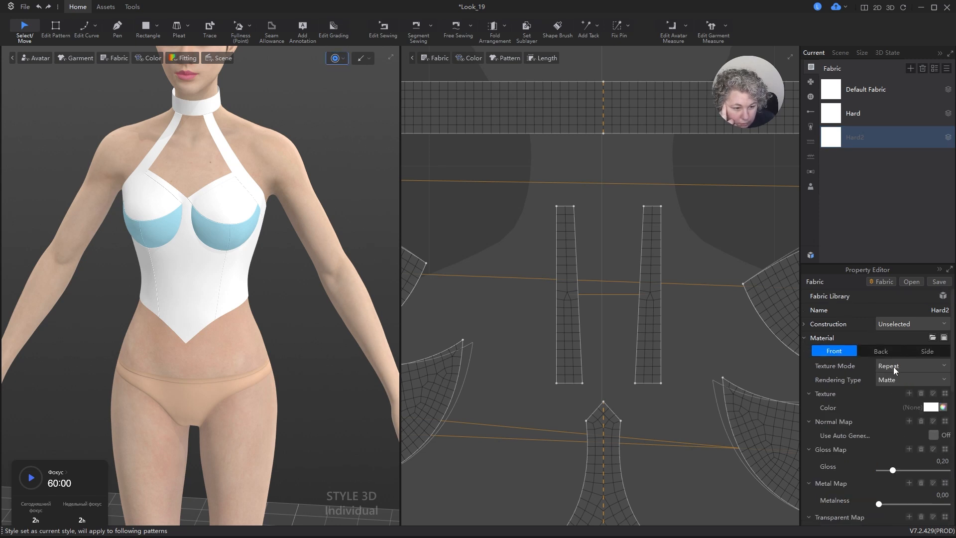
{"action": "left_click", "coordinate": [927, 407]}
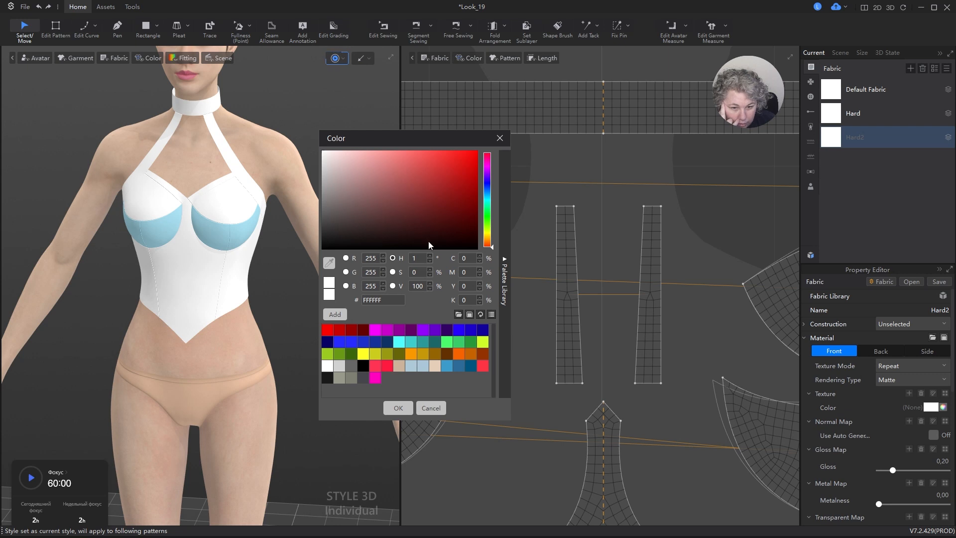
{"action": "left_click", "coordinate": [452, 164]}
{"action": "left_click_drag", "start_coordinate": [455, 161], "coordinate": [432, 151]}
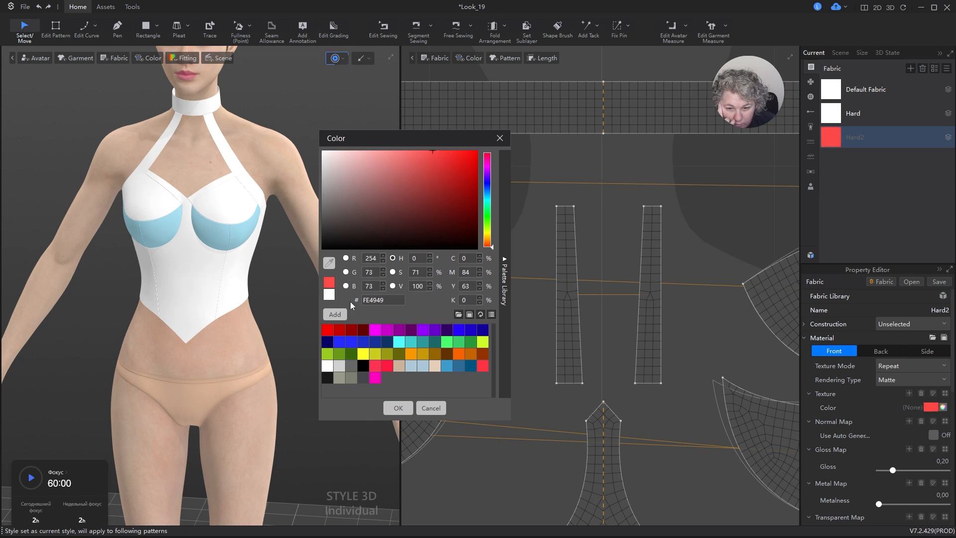
{"action": "mouse_move", "coordinate": [490, 170]}
{"action": "left_mouse_down"}
{"action": "mouse_move", "coordinate": [488, 158]}
{"action": "mouse_move", "coordinate": [444, 150]}
{"action": "mouse_move", "coordinate": [456, 148]}
{"action": "mouse_move", "coordinate": [459, 161]}
{"action": "left_mouse_up"}
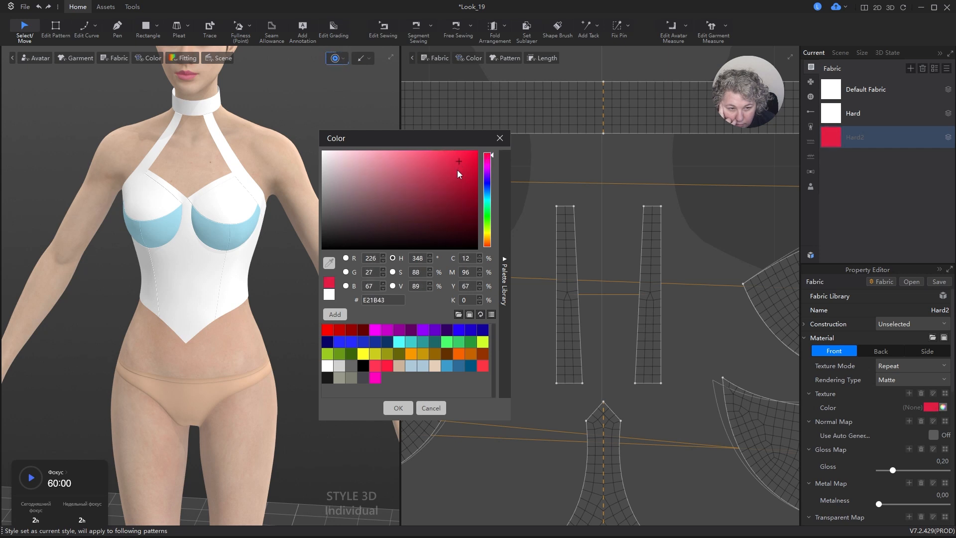
{"action": "left_click", "coordinate": [399, 407]}
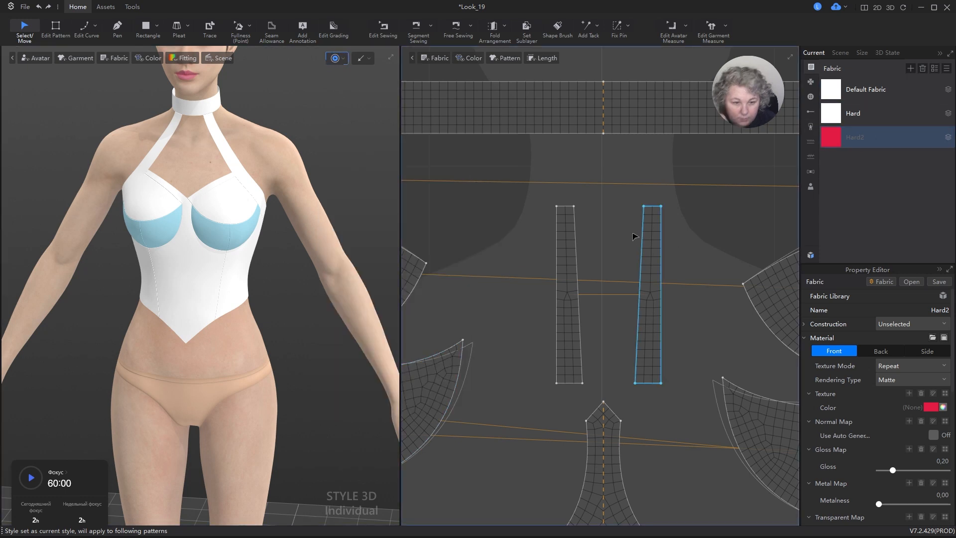
Assign the Hard2 fabric to both tapered cup strips and view them on the avatar.
{"action": "left_click_drag", "start_coordinate": [536, 193], "coordinate": [672, 394]}
{"action": "right_click", "coordinate": [837, 138]}
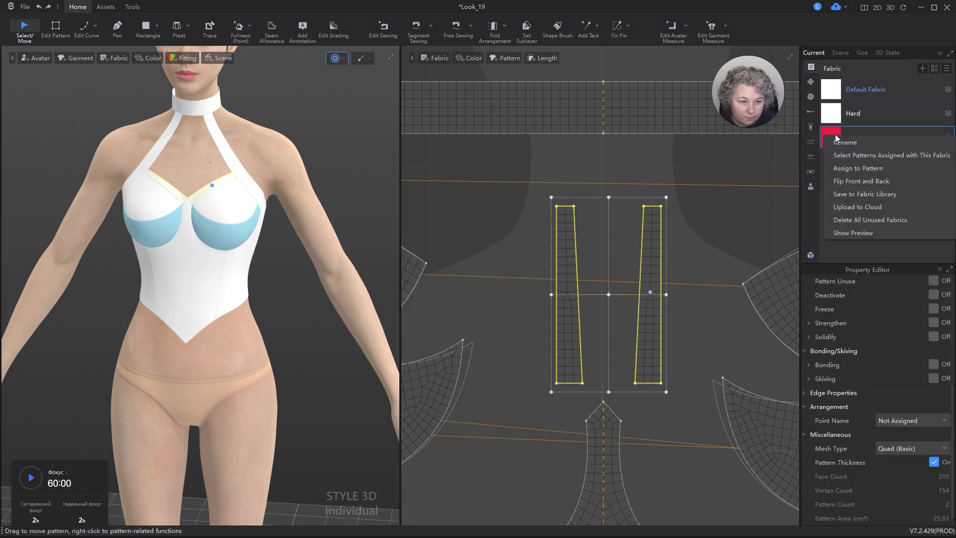
{"action": "left_click", "coordinate": [858, 168]}
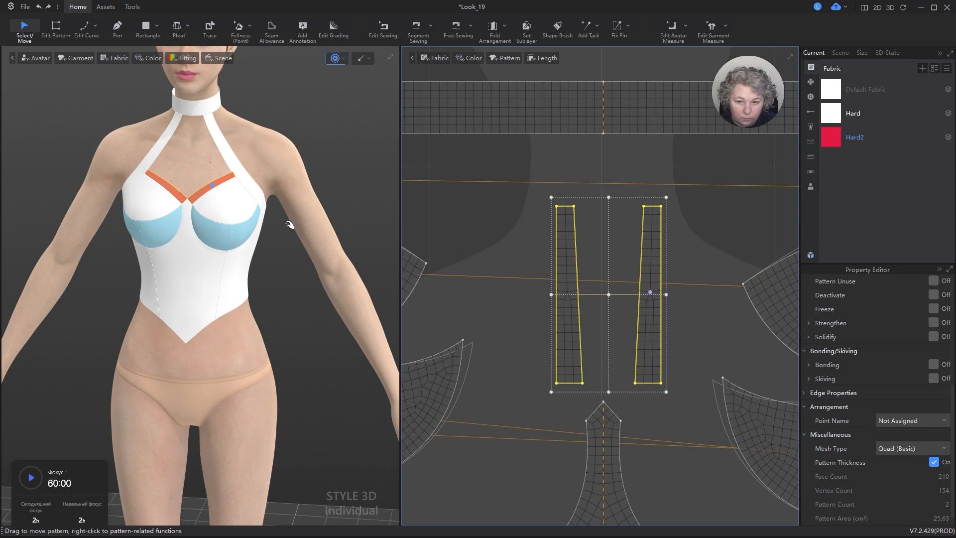
{"action": "left_click", "coordinate": [305, 86]}
{"action": "scroll", "coordinate": [279, 119], "scroll_direction": "up", "scroll_amount": 5}
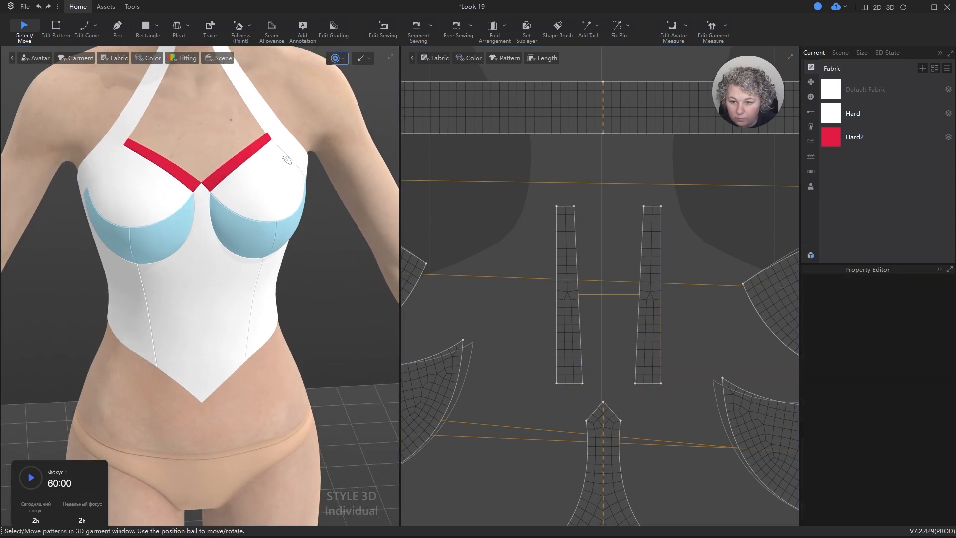
{"action": "scroll", "coordinate": [287, 160], "scroll_direction": "down", "scroll_amount": 5}
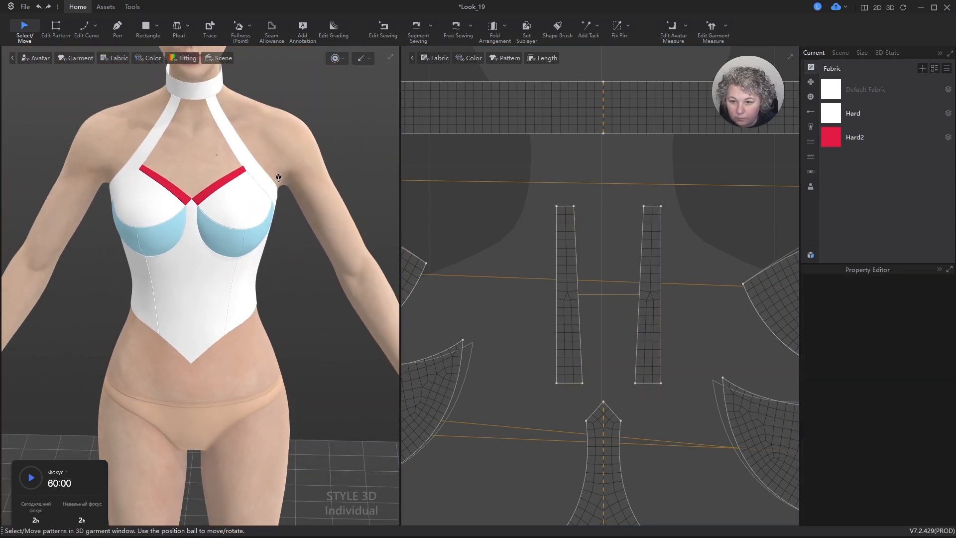
Assign the Hard2 fabric to both halter straps and view the whole garment on the avatar.
{"action": "mouse_move", "coordinate": [279, 178]}
{"action": "right_mouse_down"}
{"action": "mouse_move", "coordinate": [288, 154]}
{"action": "mouse_move", "coordinate": [272, 166]}
{"action": "right_mouse_up"}
{"action": "left_click", "coordinate": [249, 149]}
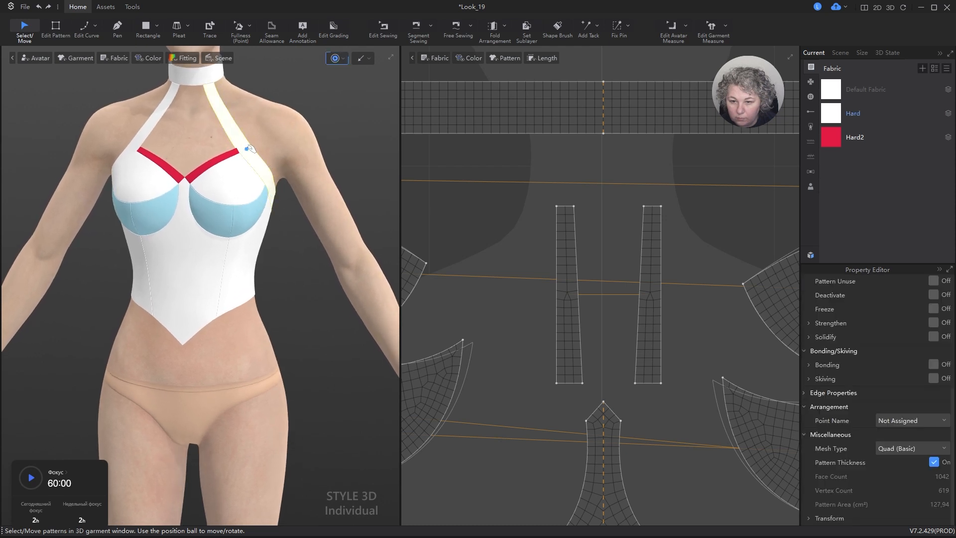
{"action": "left_click", "coordinate": [159, 117], "text": "shift"}
{"action": "right_click", "coordinate": [887, 138]}
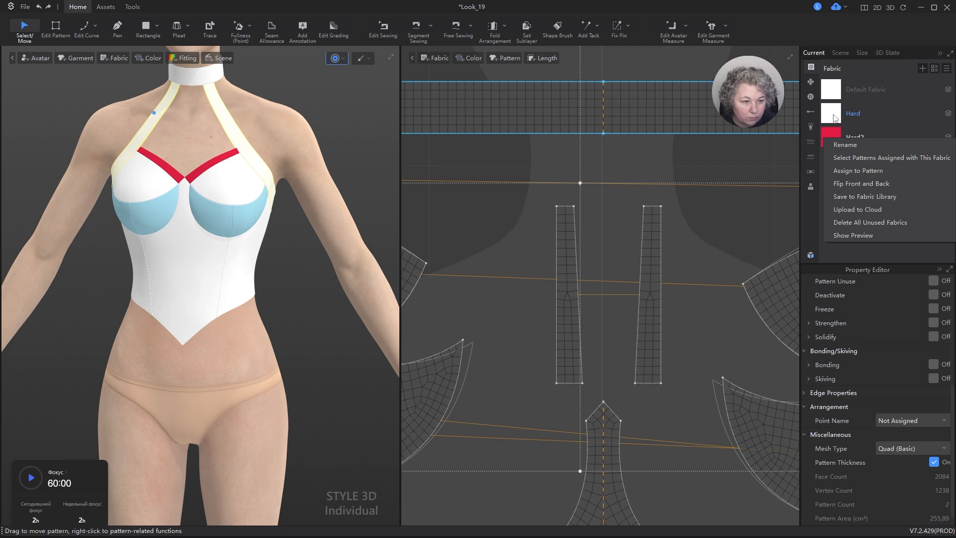
{"action": "left_click", "coordinate": [844, 171]}
{"action": "scroll", "coordinate": [247, 152], "scroll_direction": "down", "scroll_amount": 5}
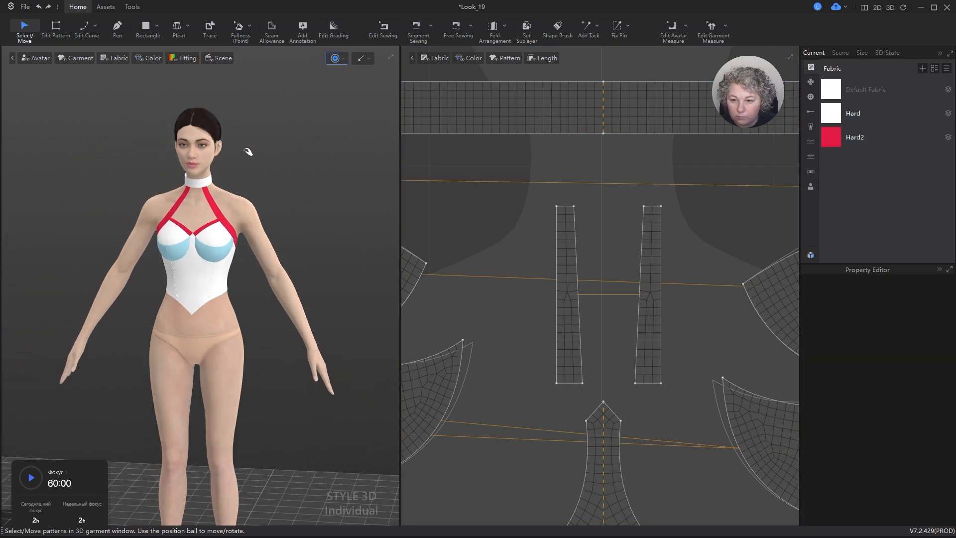
{"action": "mouse_move", "coordinate": [247, 152]}
{"action": "right_mouse_down"}
{"action": "mouse_move", "coordinate": [348, 137]}
{"action": "mouse_move", "coordinate": [252, 147]}
{"action": "mouse_move", "coordinate": [344, 145]}
{"action": "mouse_move", "coordinate": [243, 154]}
{"action": "mouse_move", "coordinate": [255, 150]}
{"action": "right_mouse_up"}
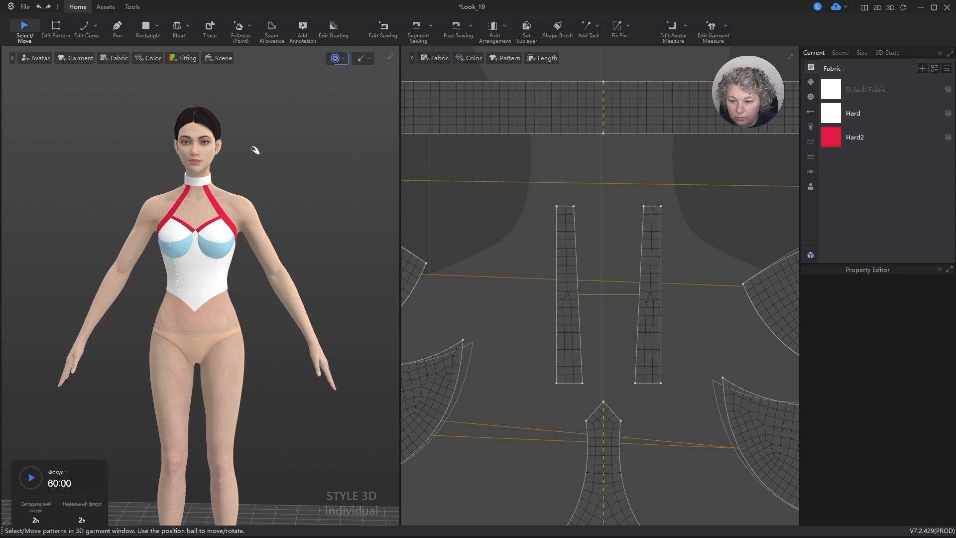
Undo the Hard2 fabric assignments on the halter straps and the cup strips.
{"action": "key", "text": "ctrl+z"}
{"action": "key", "text": "ctrl+z"}
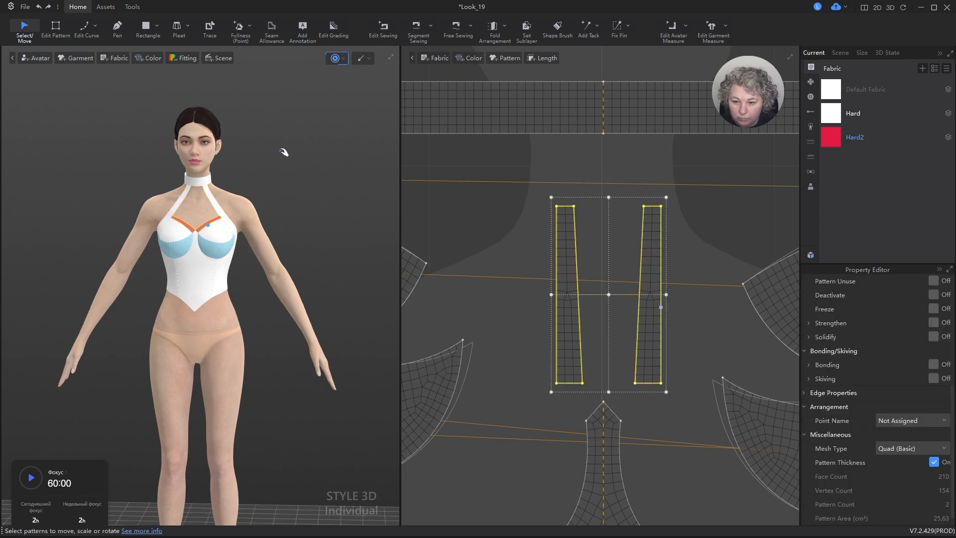
{"action": "left_click", "coordinate": [286, 155]}
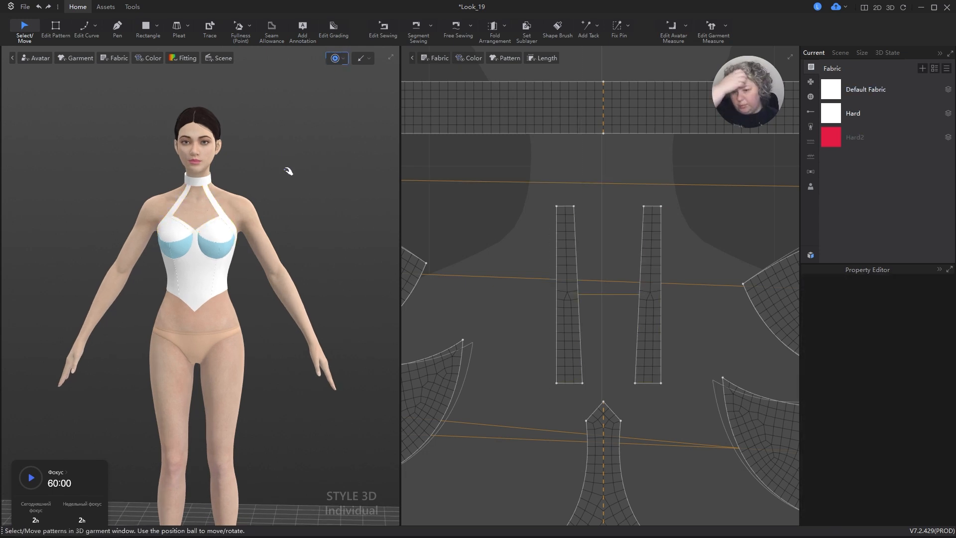
Examine up close where the strip along the cup's upper edge meets the halter strap.
{"action": "scroll", "coordinate": [219, 215], "scroll_direction": "up", "scroll_amount": 6}
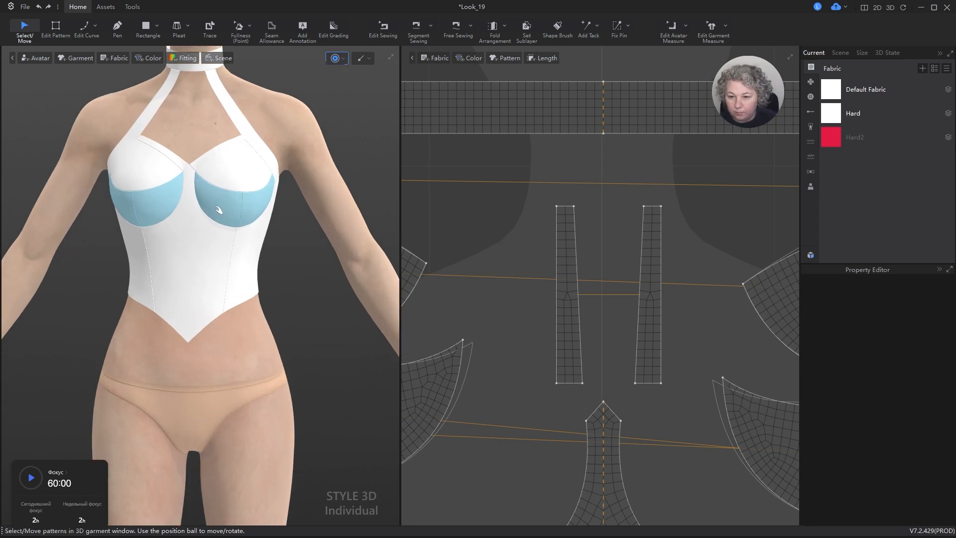
{"action": "scroll", "coordinate": [239, 194], "scroll_direction": "up", "scroll_amount": 5}
{"action": "right_click_drag", "start_coordinate": [248, 160], "coordinate": [227, 187]}
{"action": "scroll", "coordinate": [227, 187], "scroll_direction": "down", "scroll_amount": 6}
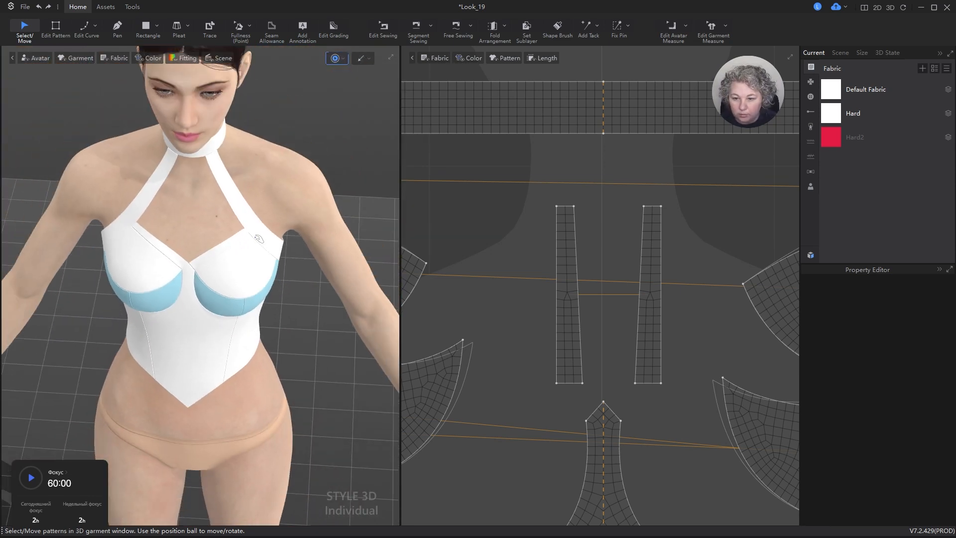
{"action": "right_click_drag", "start_coordinate": [295, 276], "coordinate": [180, 216]}
{"action": "scroll", "coordinate": [341, 252], "scroll_direction": "up", "scroll_amount": 6}
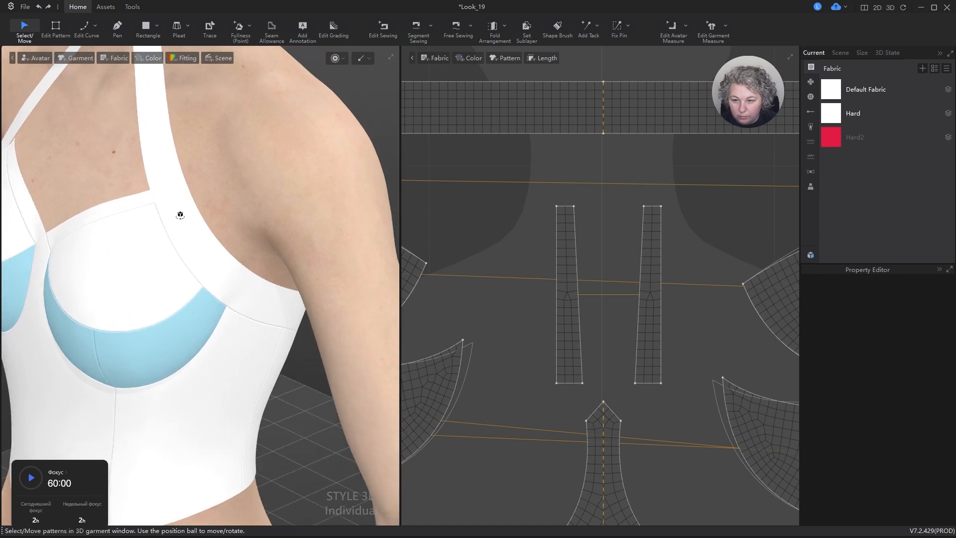
Free-sew the right strip's upper short edge to the halter strap's inner edge, starting at the end of the existing cup seam.
{"action": "scroll", "coordinate": [529, 224], "scroll_direction": "down", "scroll_amount": 3}
{"action": "left_click", "coordinate": [616, 196]}
{"action": "scroll", "coordinate": [615, 196], "scroll_direction": "up", "scroll_amount": 3}
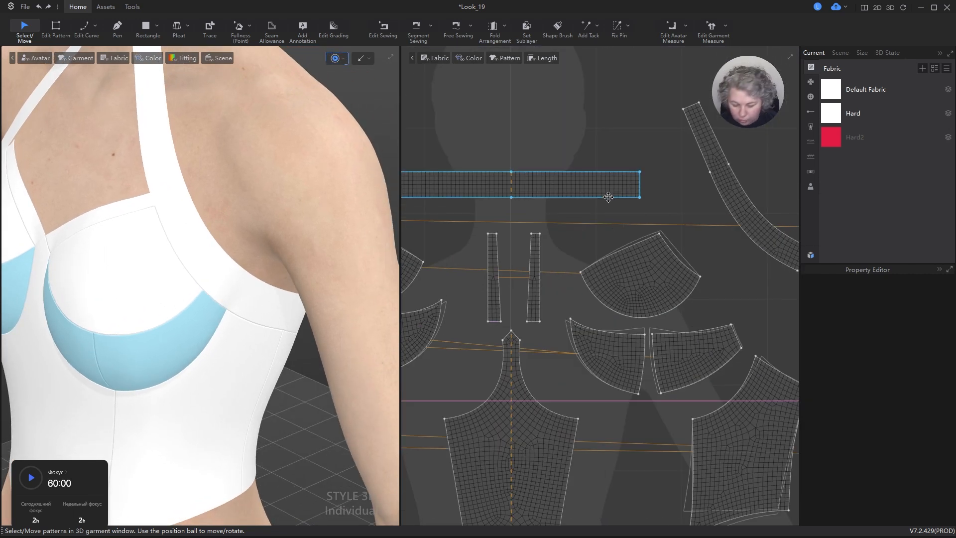
{"action": "key", "text": "n"}
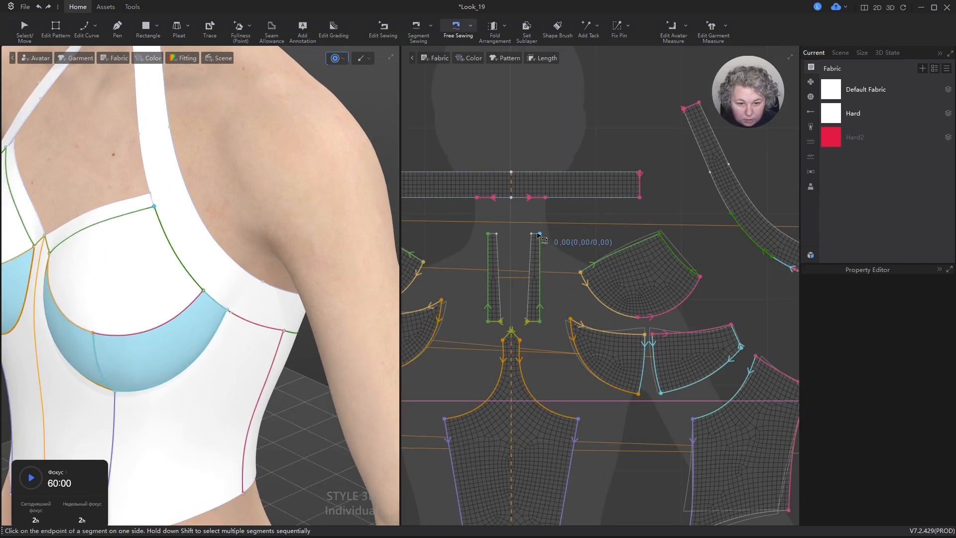
{"action": "left_click", "coordinate": [533, 234]}
{"action": "scroll", "coordinate": [717, 248], "scroll_direction": "up", "scroll_amount": 5}
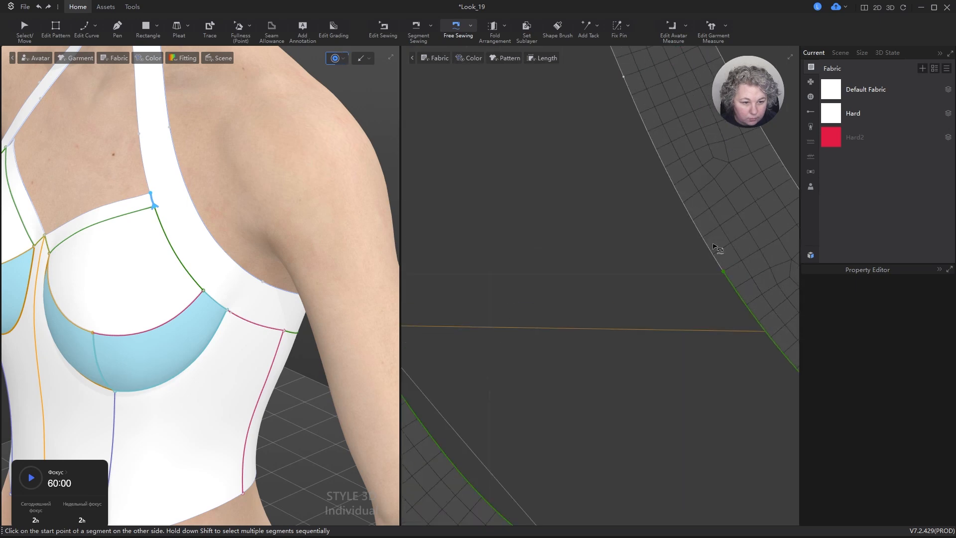
{"action": "left_click", "coordinate": [724, 269]}
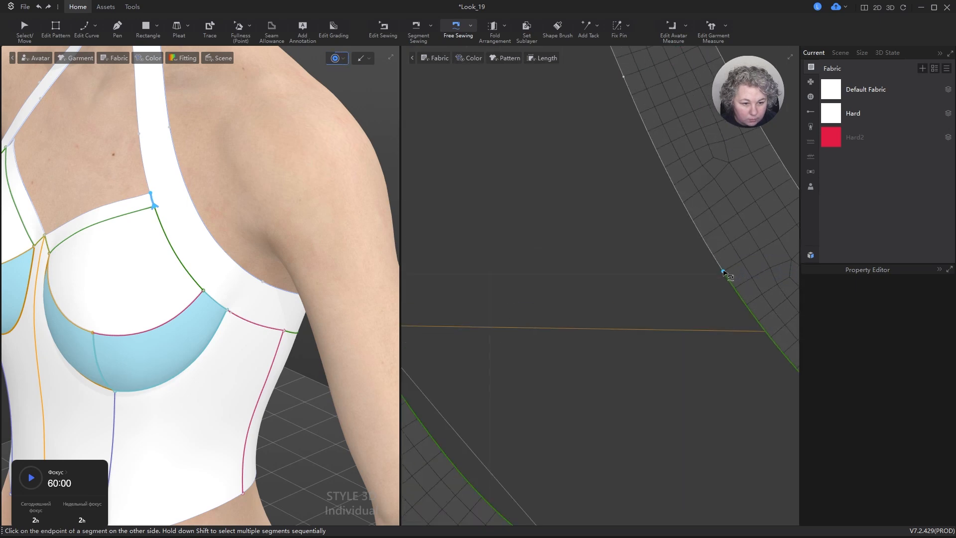
{"action": "left_click", "coordinate": [699, 244]}
{"action": "key", "text": "a"}
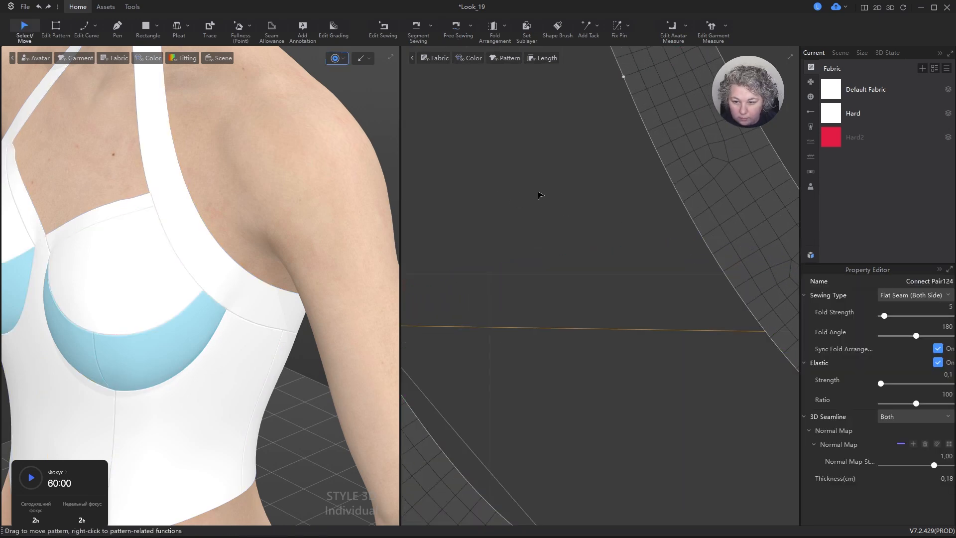
Examine the strip along the opposite cup's upper edge and locate the tapered strips among the 2D patterns.
{"action": "scroll", "coordinate": [543, 195], "scroll_direction": "down", "scroll_amount": 5}
{"action": "scroll", "coordinate": [319, 188], "scroll_direction": "down", "scroll_amount": 5}
{"action": "right_click_drag", "start_coordinate": [319, 188], "coordinate": [165, 215]}
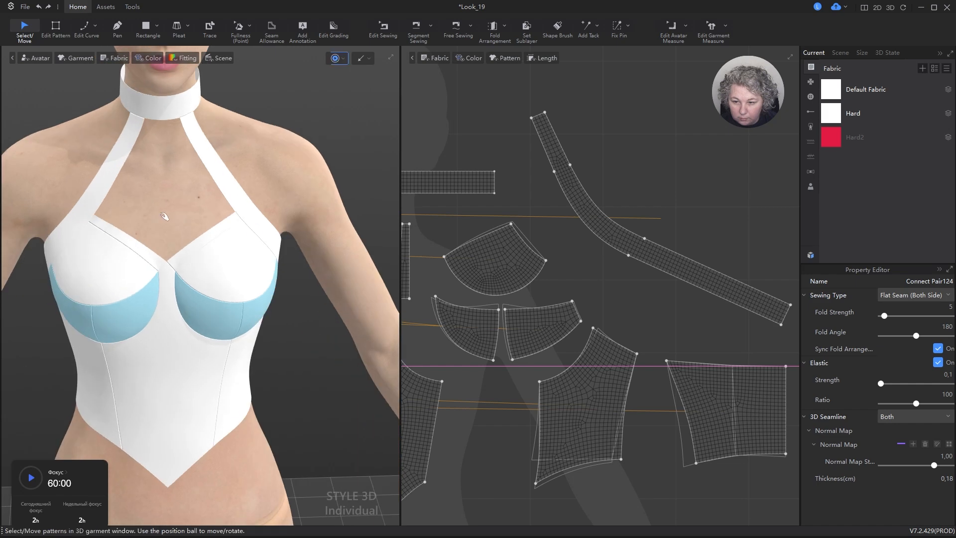
{"action": "scroll", "coordinate": [166, 199], "scroll_direction": "up", "scroll_amount": 5}
{"action": "right_click_drag", "start_coordinate": [165, 170], "coordinate": [252, 199]}
{"action": "scroll", "coordinate": [252, 199], "scroll_direction": "up", "scroll_amount": 2}
{"action": "scroll", "coordinate": [252, 199], "scroll_direction": "up", "scroll_amount": 3}
{"action": "left_click", "coordinate": [221, 173]}
{"action": "scroll", "coordinate": [481, 214], "scroll_direction": "down", "scroll_amount": 3}
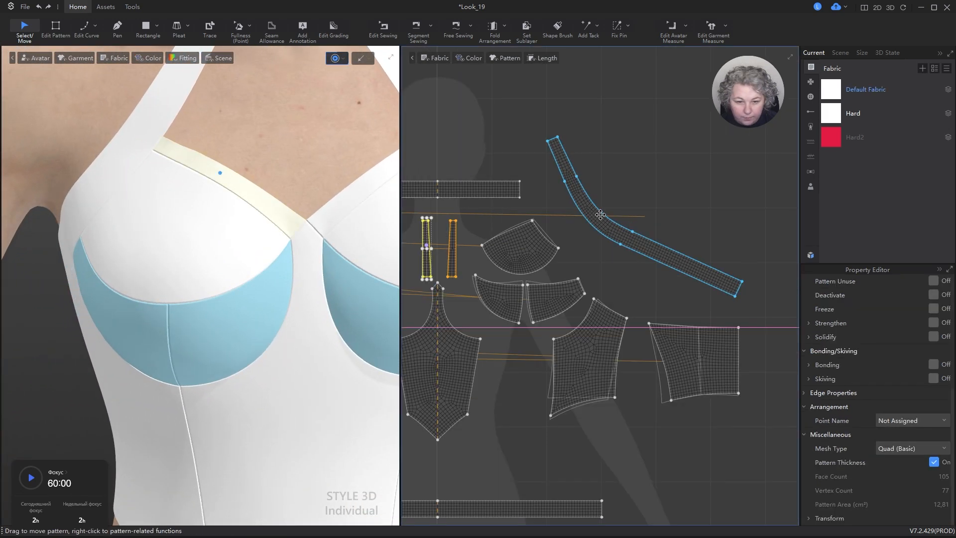
{"action": "scroll", "coordinate": [483, 220], "scroll_direction": "up", "scroll_amount": 5}
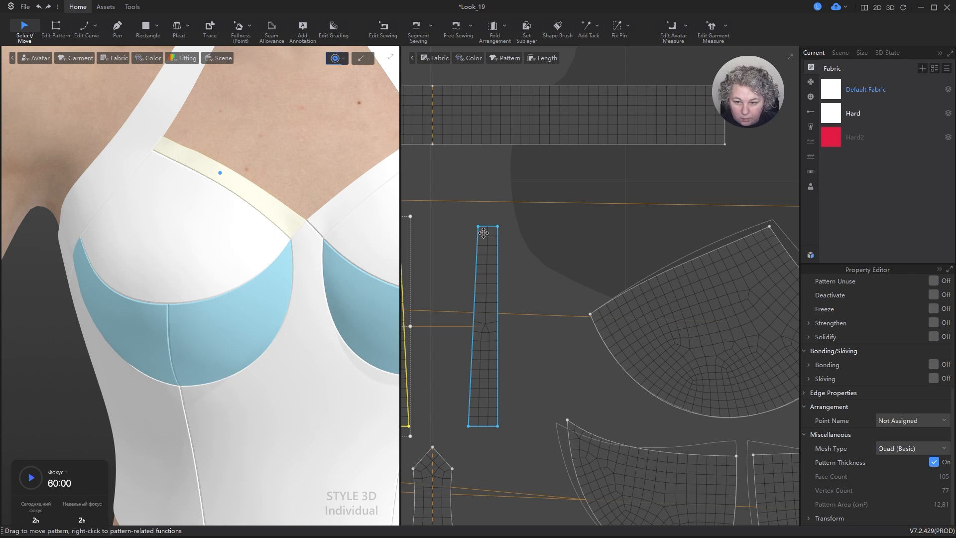
Move the slanted long edge of the right-hand cup strip by 0.2 cm at a 90° angle and simulate the garment.
{"action": "scroll", "coordinate": [593, 234], "scroll_direction": "down", "scroll_amount": 2}
{"action": "scroll", "coordinate": [509, 293], "scroll_direction": "up", "scroll_amount": 3}
{"action": "key", "text": "z"}
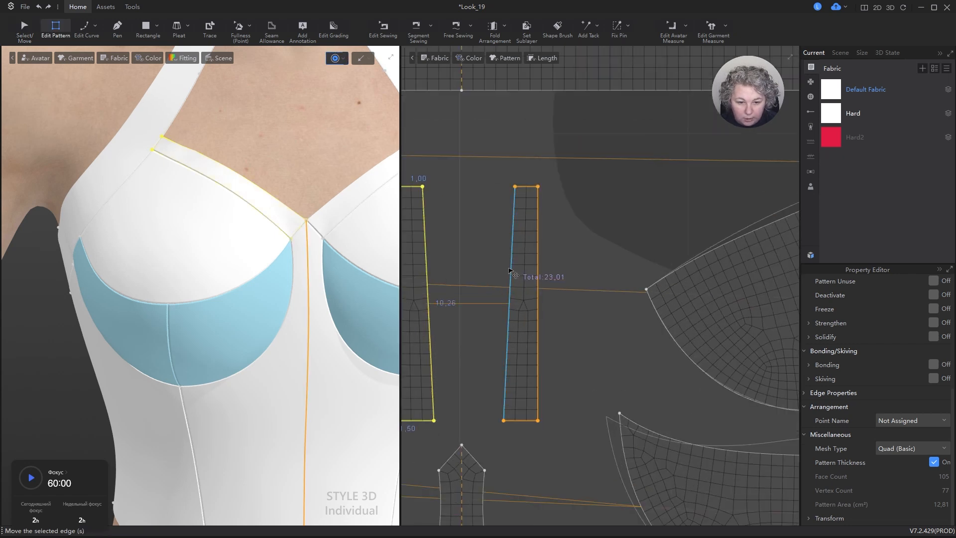
{"action": "left_click", "coordinate": [513, 263]}
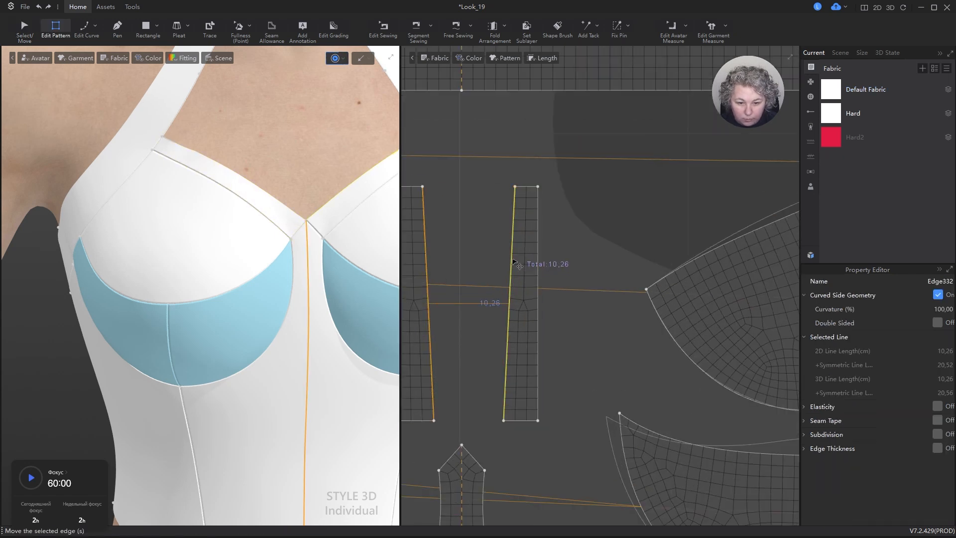
{"action": "left_click_drag", "start_coordinate": [515, 263], "coordinate": [514, 255]}
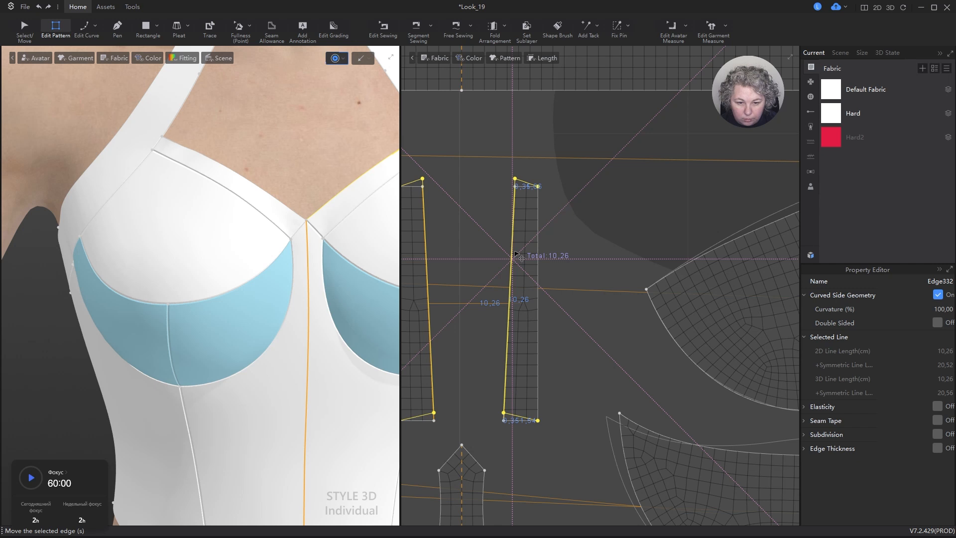
{"action": "right_click", "coordinate": [515, 254]}
{"action": "key", "text": "Right"}
{"action": "key", "text": "Right"}
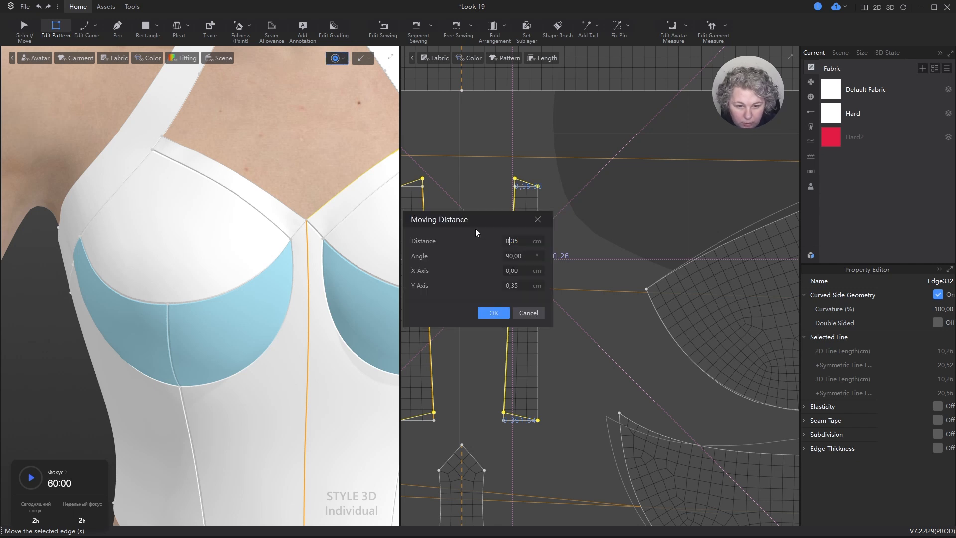
{"action": "key", "text": "BackSpace"}
{"action": "key", "text": "BackSpace"}
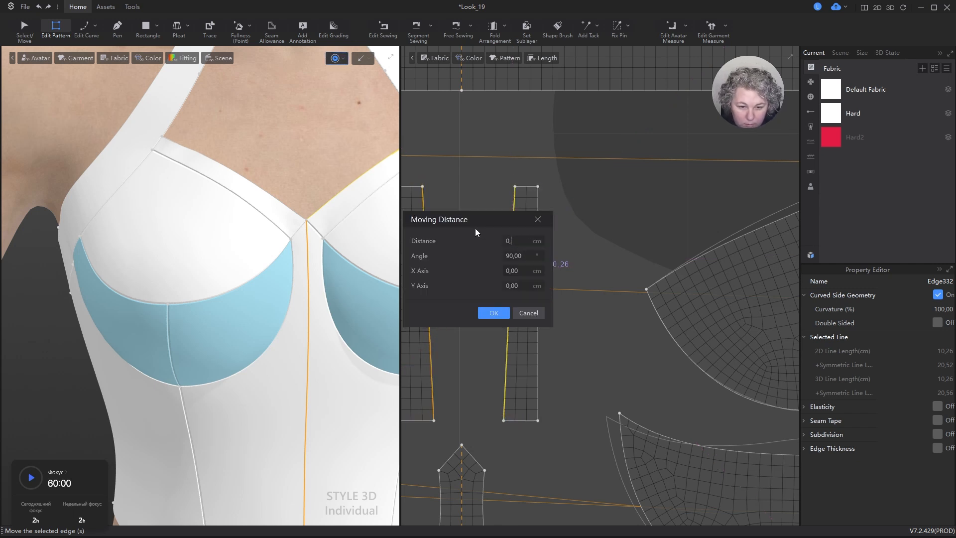
{"action": "type", "text": "2"}
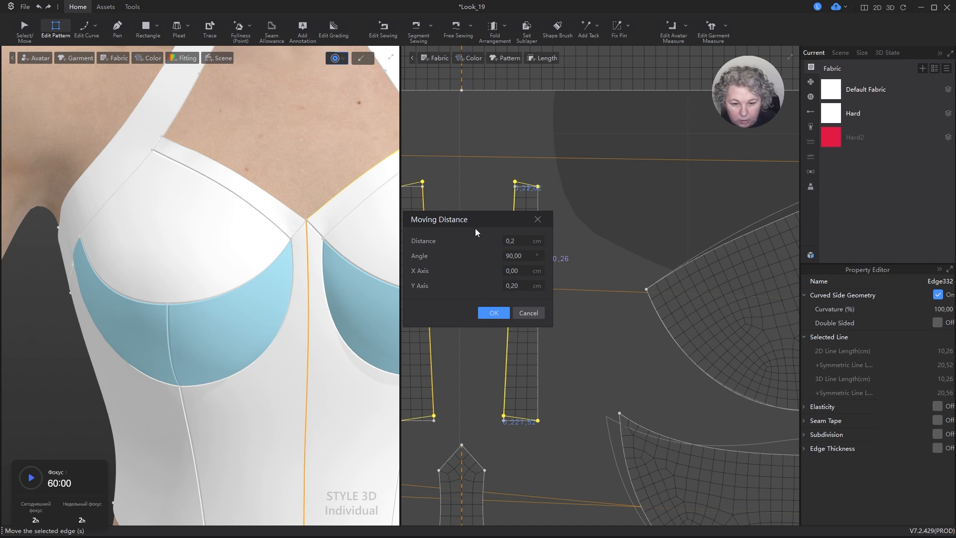
{"action": "left_click", "coordinate": [502, 312]}
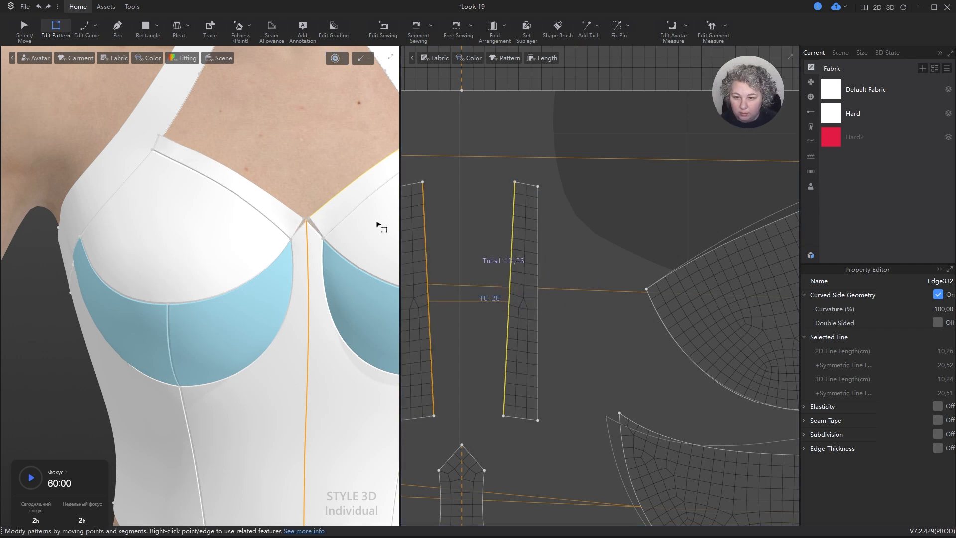
{"action": "key", "text": "space"}
{"action": "right_click_drag", "start_coordinate": [243, 145], "coordinate": [212, 146]}
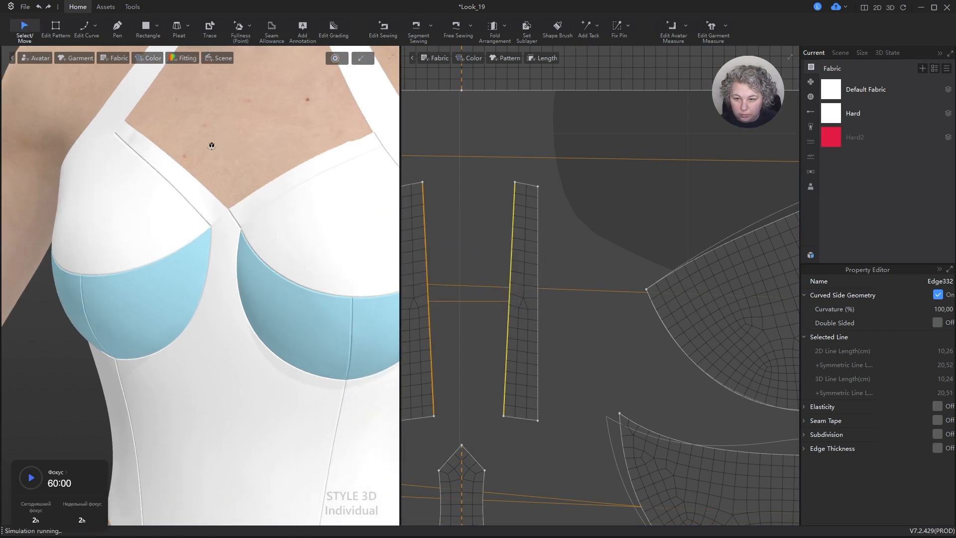
Lower the slanted edge's upper vertex on the strip until it is level with the neighbouring corner, and simulate.
{"action": "key", "text": "w"}
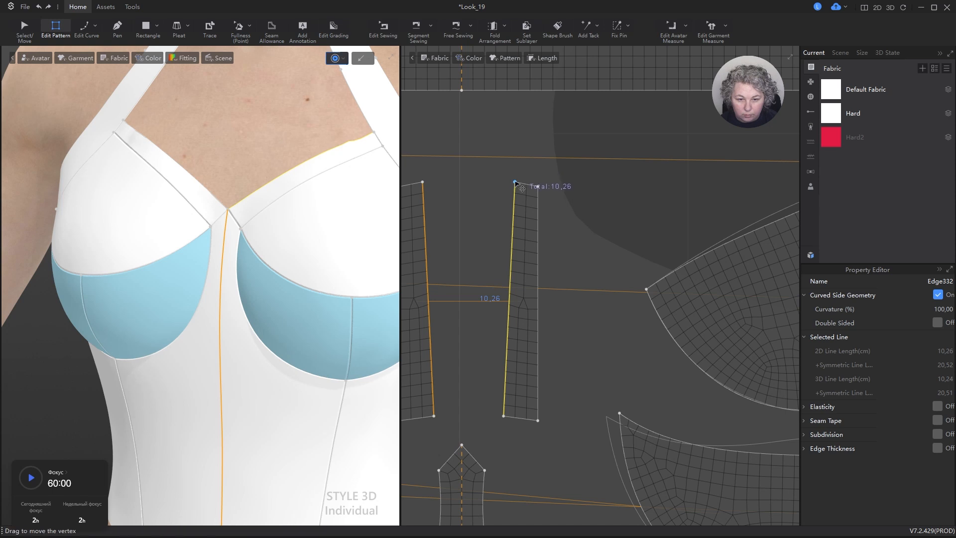
{"action": "left_click", "coordinate": [515, 182]}
{"action": "left_click_drag", "start_coordinate": [543, 189], "coordinate": [543, 193]}
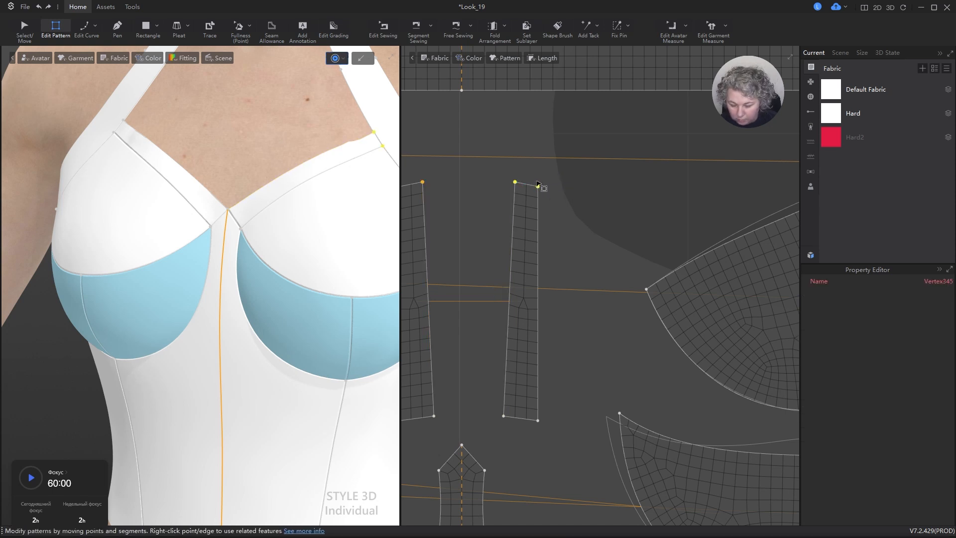
{"action": "key", "text": "space"}
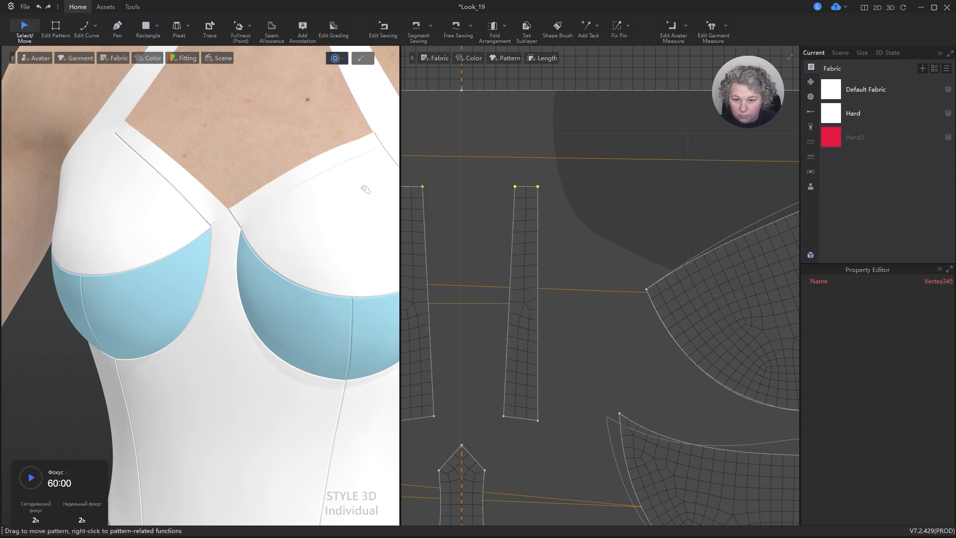
Lower the same upper vertex below the neighbouring corner so the strip's short end slants, and simulate the drape.
{"action": "key", "text": "w"}
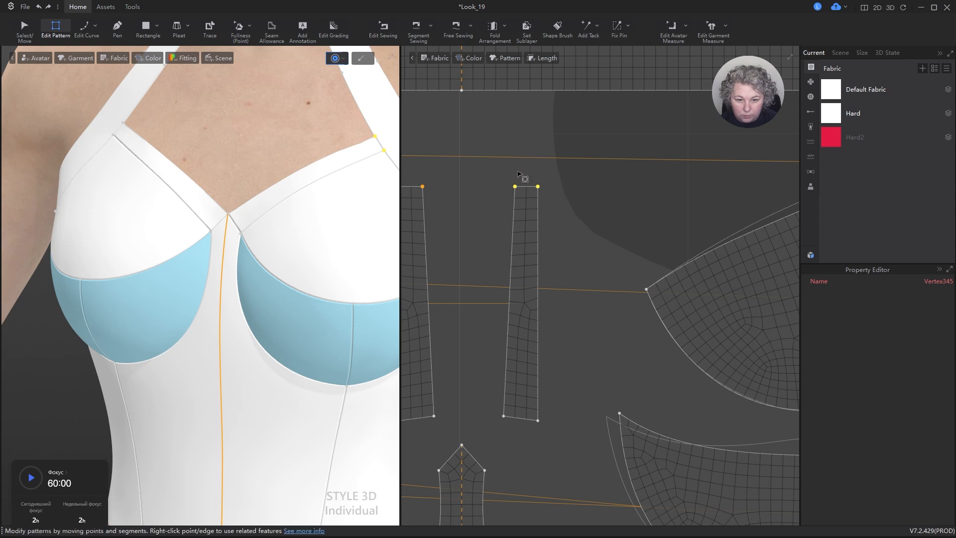
{"action": "left_click", "coordinate": [518, 172]}
{"action": "left_click_drag", "start_coordinate": [516, 187], "coordinate": [516, 193]}
{"action": "key", "text": "space"}
{"action": "key", "text": "q"}
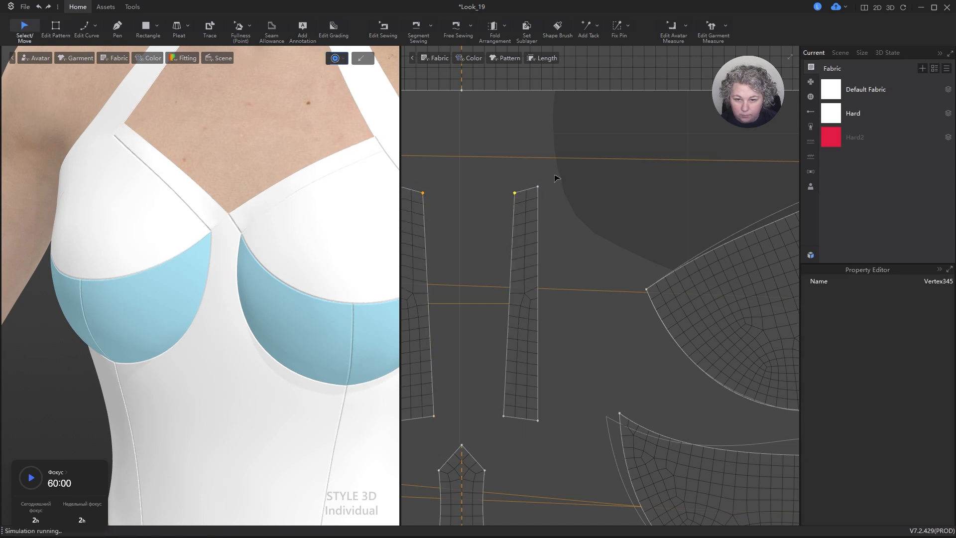
{"action": "right_click_drag", "start_coordinate": [289, 198], "coordinate": [232, 190]}
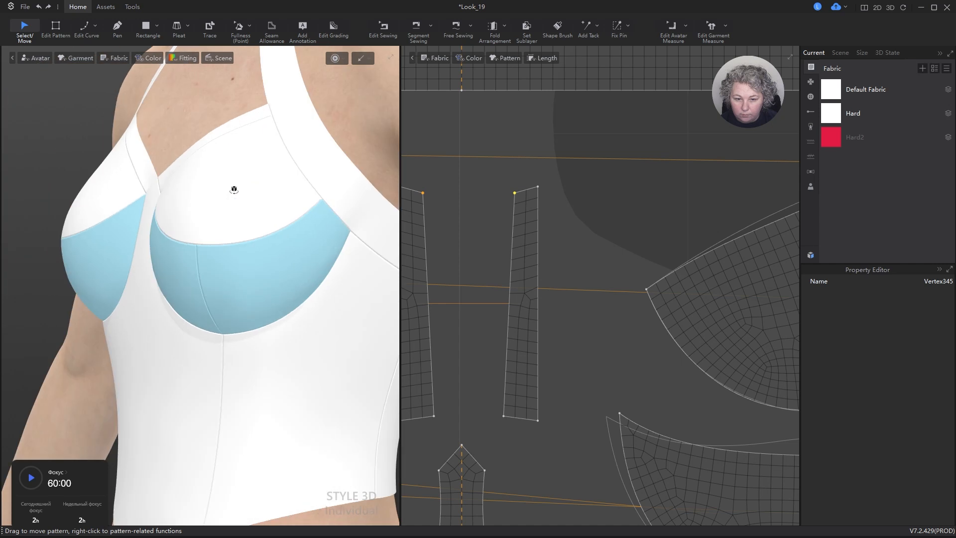
{"action": "key", "text": "space"}
Set the length of the strip's upper short edge to 1 cm and simulate the garment.
{"action": "scroll", "coordinate": [519, 182], "scroll_direction": "up", "scroll_amount": 5}
{"action": "key", "text": "z"}
{"action": "left_click", "coordinate": [532, 203]}
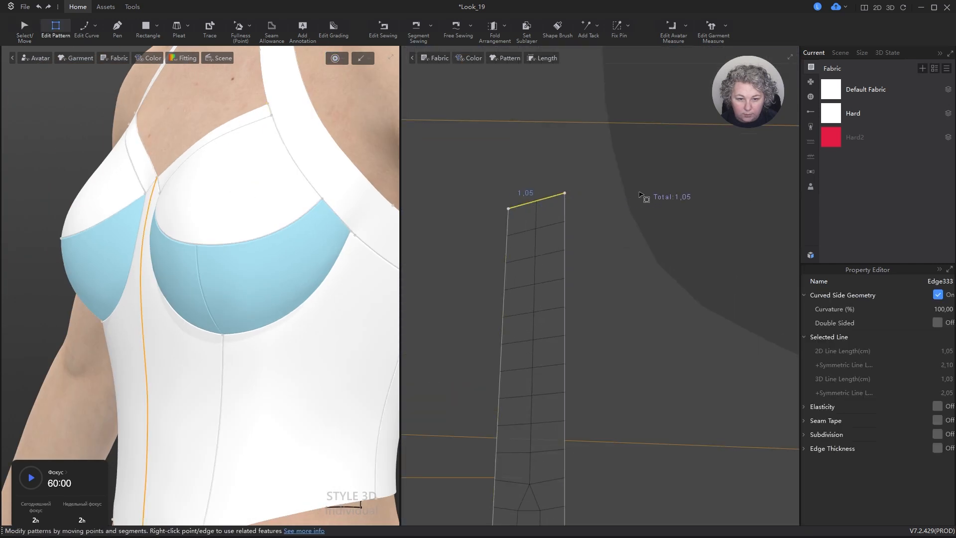
{"action": "key", "text": "ctrl+l"}
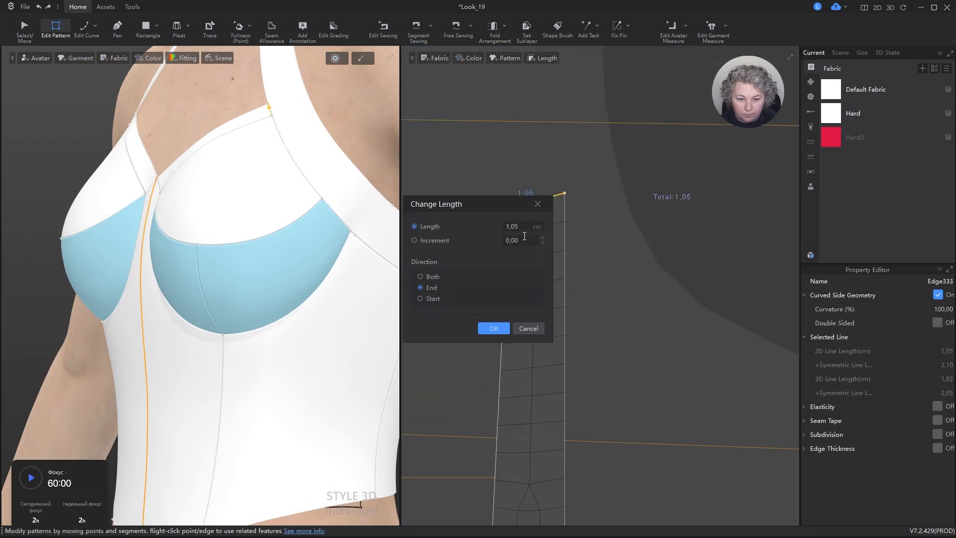
{"action": "type", "text": "1"}
{"action": "key", "text": "Return"}
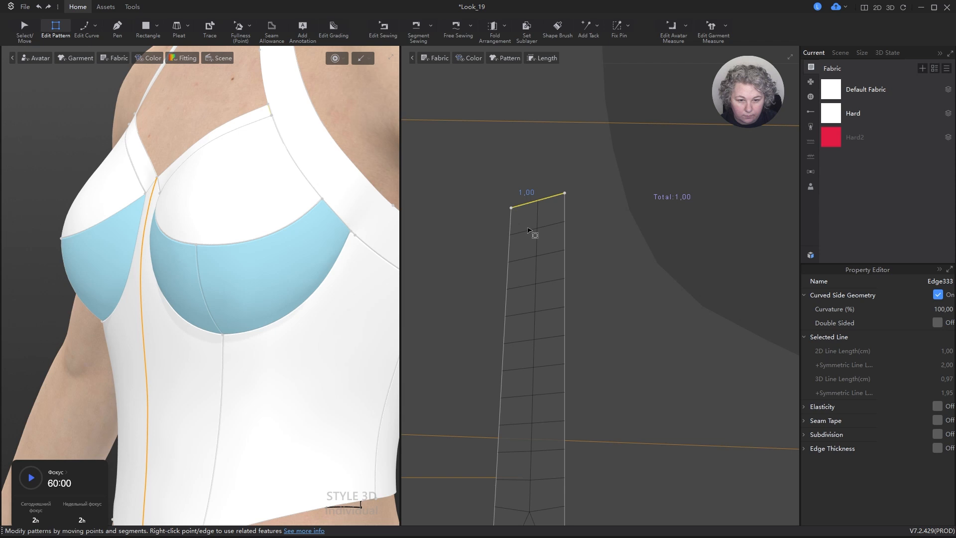
{"action": "left_click", "coordinate": [514, 151]}
{"action": "key", "text": "space"}
Examine the neckline and the whole top on the avatar from the front and the side.
{"action": "right_click_drag", "start_coordinate": [261, 118], "coordinate": [366, 148]}
{"action": "scroll", "coordinate": [316, 145], "scroll_direction": "down", "scroll_amount": 10}
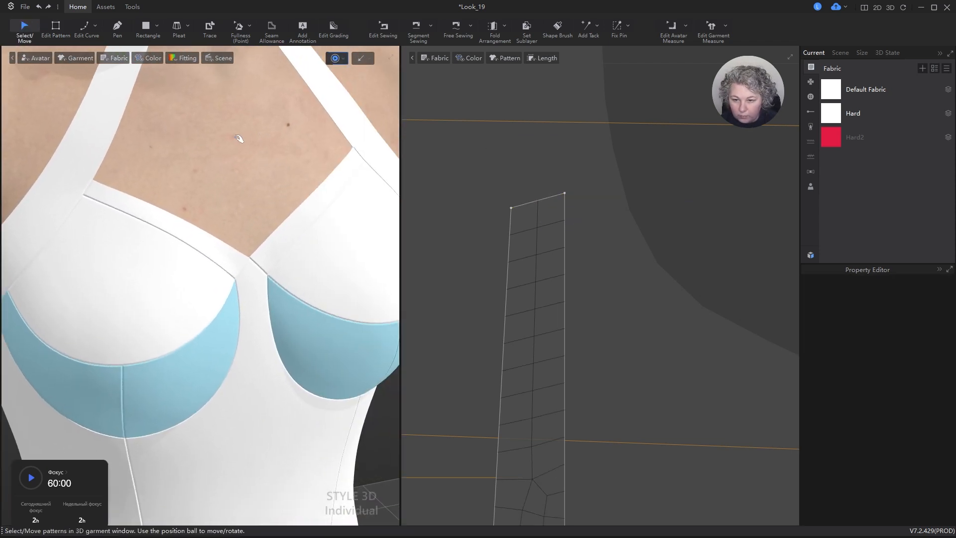
{"action": "right_click_drag", "start_coordinate": [271, 169], "coordinate": [258, 136]}
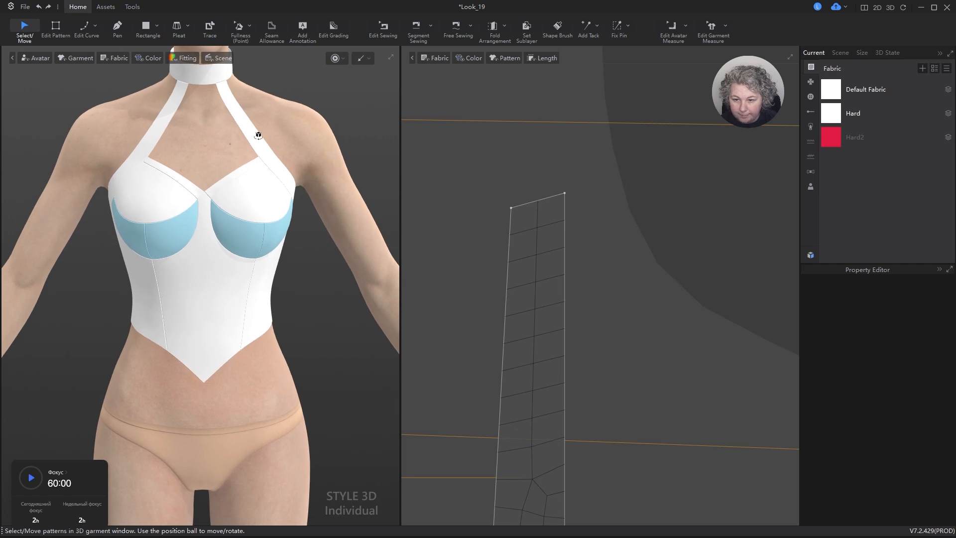
{"action": "right_click_drag", "start_coordinate": [259, 135], "coordinate": [130, 175]}
{"action": "scroll", "coordinate": [270, 191], "scroll_direction": "down", "scroll_amount": 5}
{"action": "key", "text": "space"}
{"action": "scroll", "coordinate": [511, 182], "scroll_direction": "down", "scroll_amount": 12}
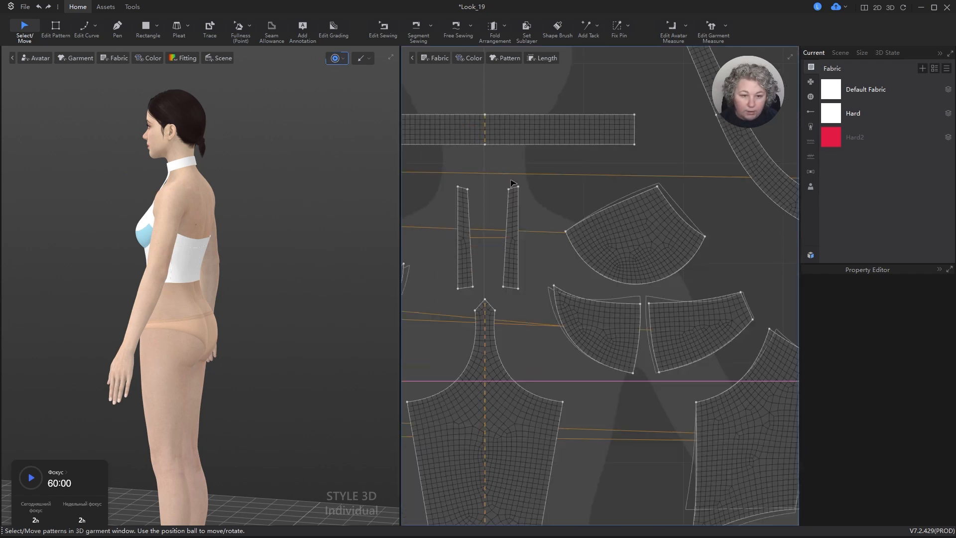
Set the length of the halter strap's short back edge to 5 cm, extending it from its end.
{"action": "scroll", "coordinate": [786, 236], "scroll_direction": "up", "scroll_amount": 5}
{"action": "key", "text": "z"}
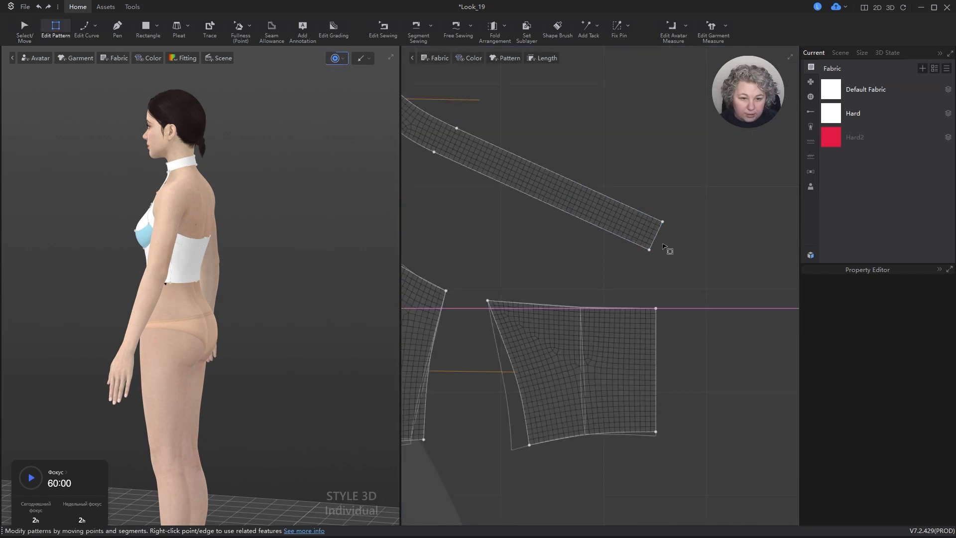
{"action": "left_click", "coordinate": [655, 239]}
{"action": "key", "text": "ctrl+l"}
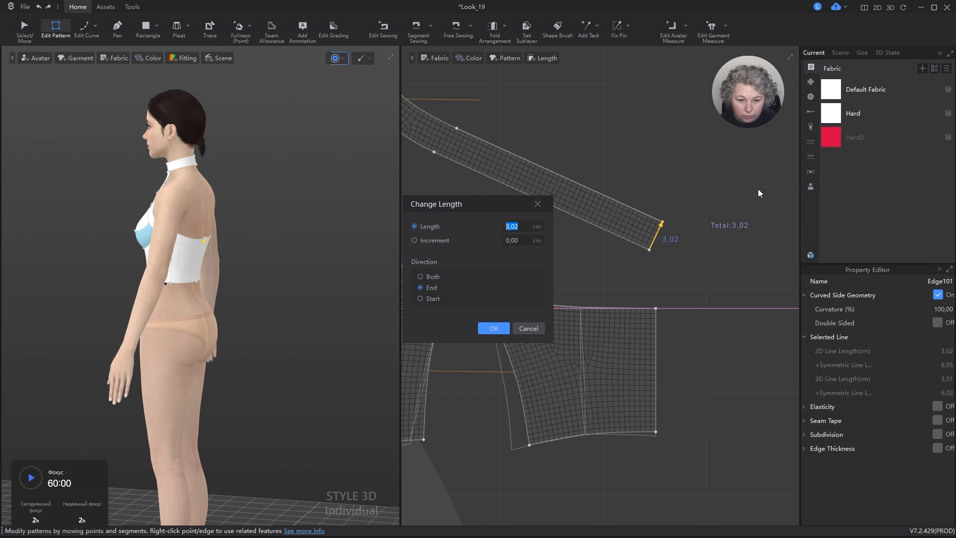
{"action": "type", "text": "5"}
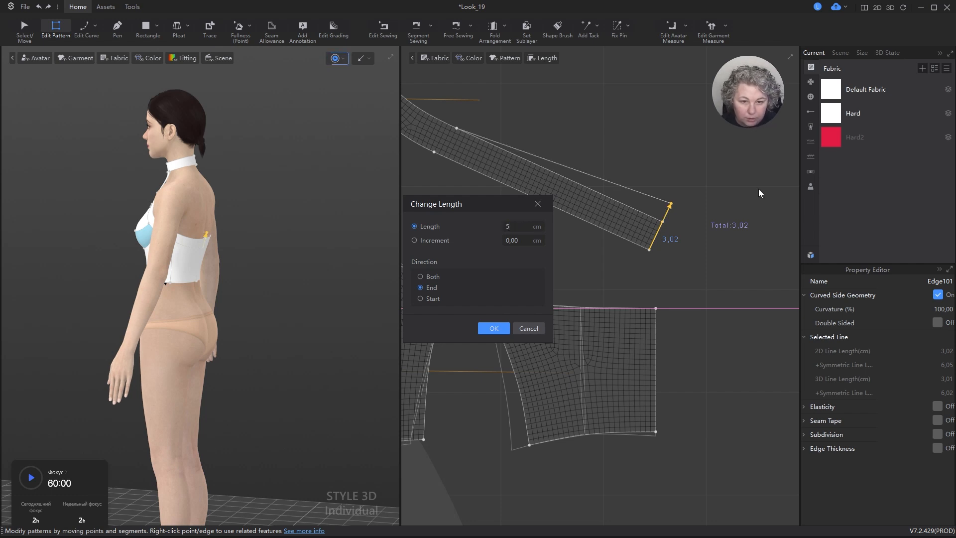
{"action": "left_click", "coordinate": [494, 328]}
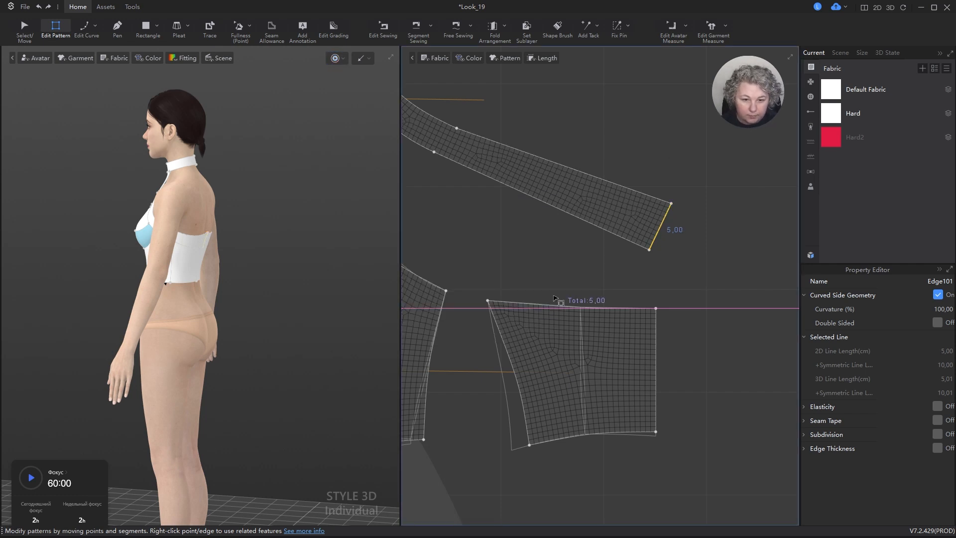
Move the vertex between the strap's upper curve and its straight back section by 1 cm at a 70° angle.
{"action": "scroll", "coordinate": [555, 258], "scroll_direction": "down", "scroll_amount": 3}
{"action": "right_click_drag", "start_coordinate": [376, 196], "coordinate": [202, 232]}
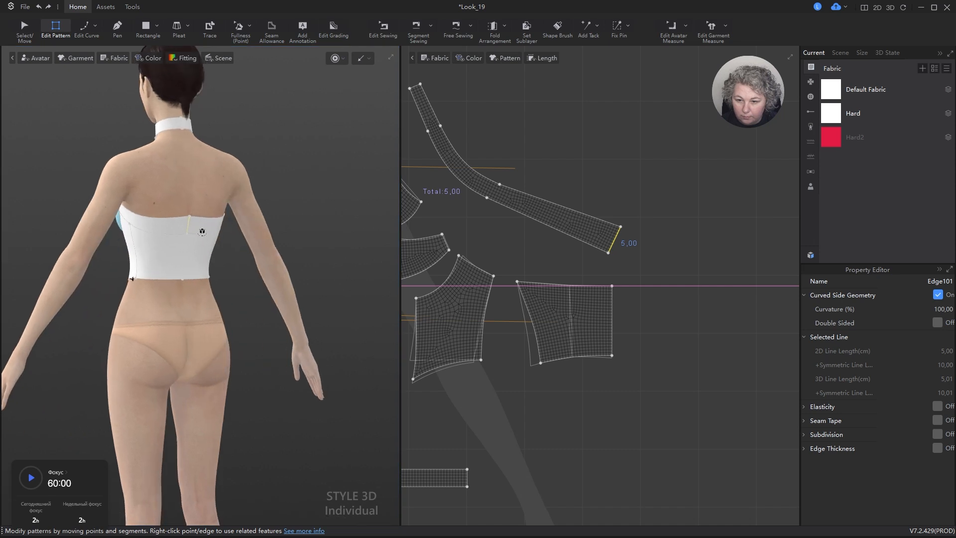
{"action": "scroll", "coordinate": [492, 165], "scroll_direction": "up", "scroll_amount": 5}
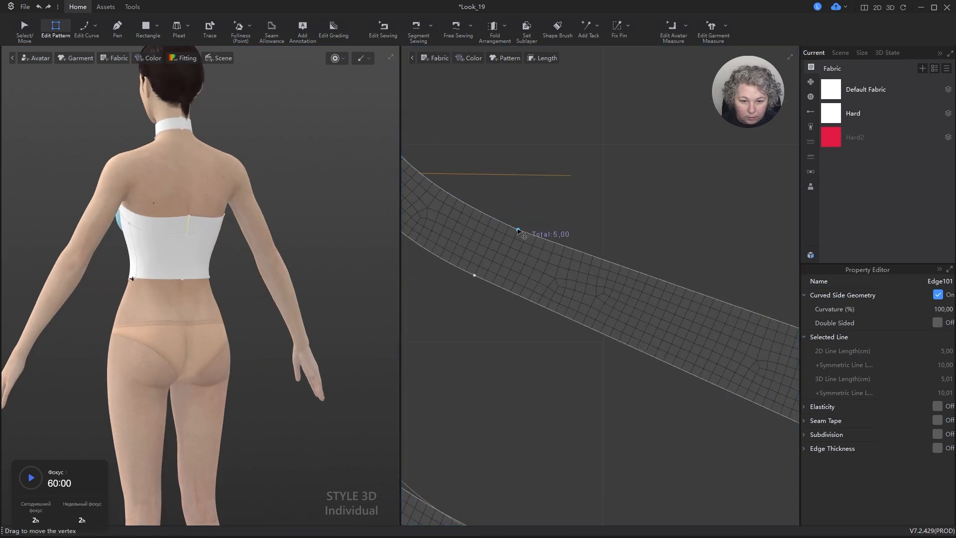
{"action": "left_click_drag", "start_coordinate": [519, 231], "coordinate": [525, 210]}
{"action": "right_click", "coordinate": [525, 210]}
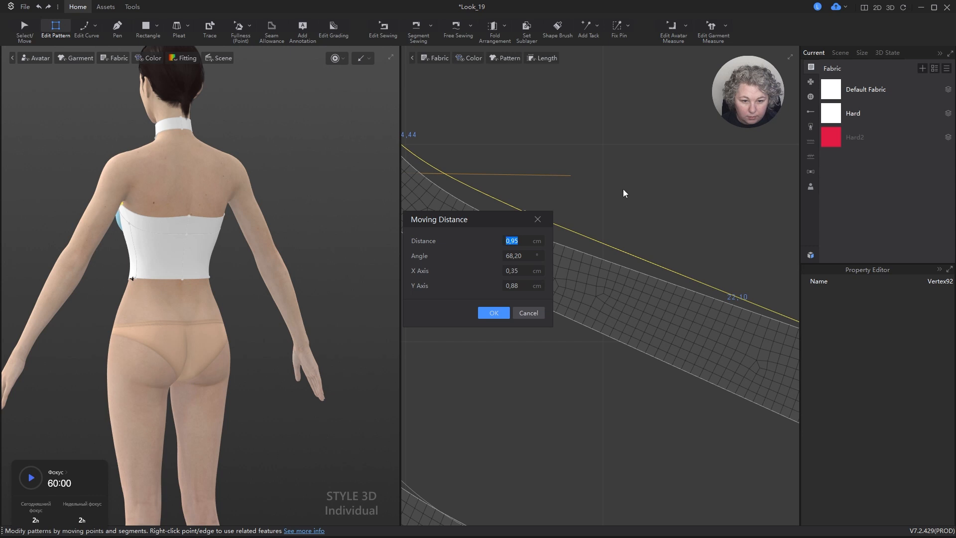
{"action": "type", "text": "1"}
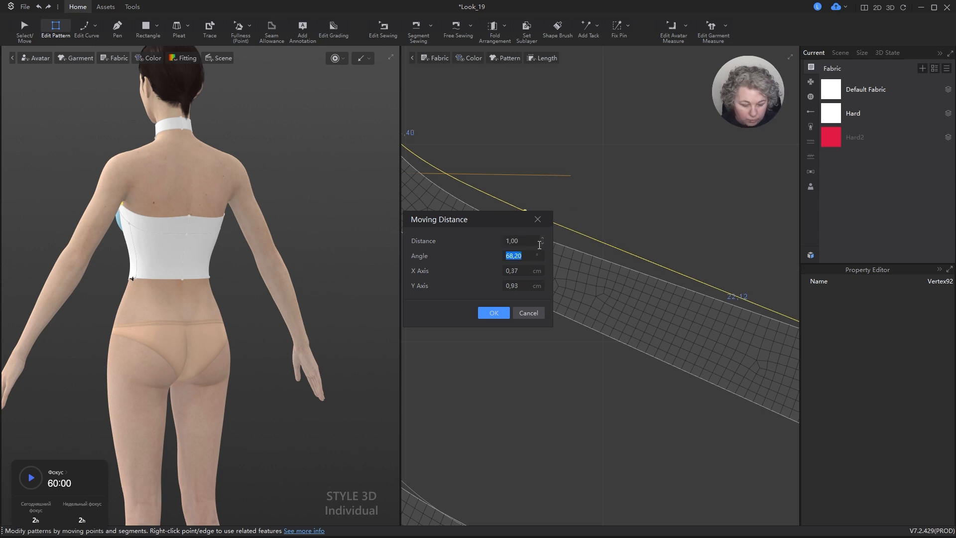
{"action": "type", "text": "70"}
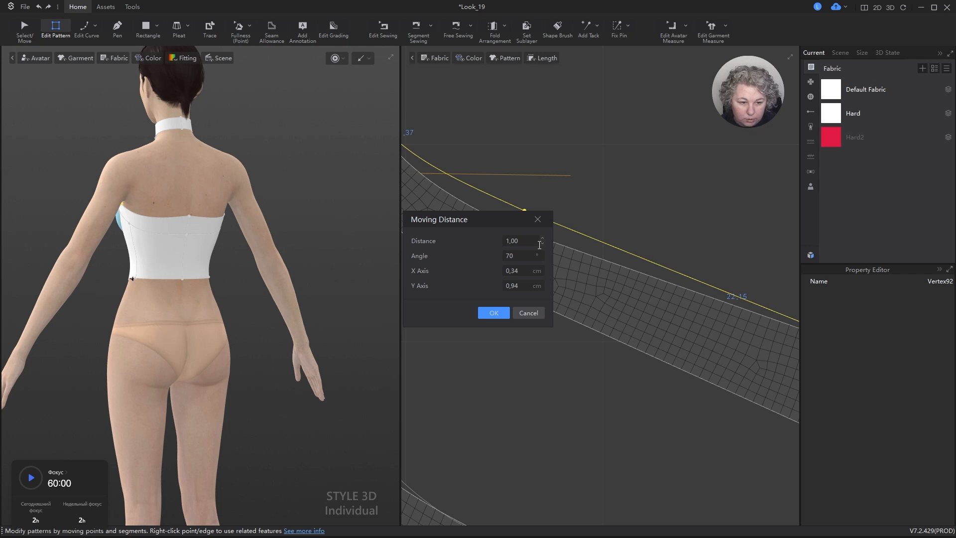
{"action": "left_click", "coordinate": [493, 313]}
{"action": "scroll", "coordinate": [539, 199], "scroll_direction": "down", "scroll_amount": 5}
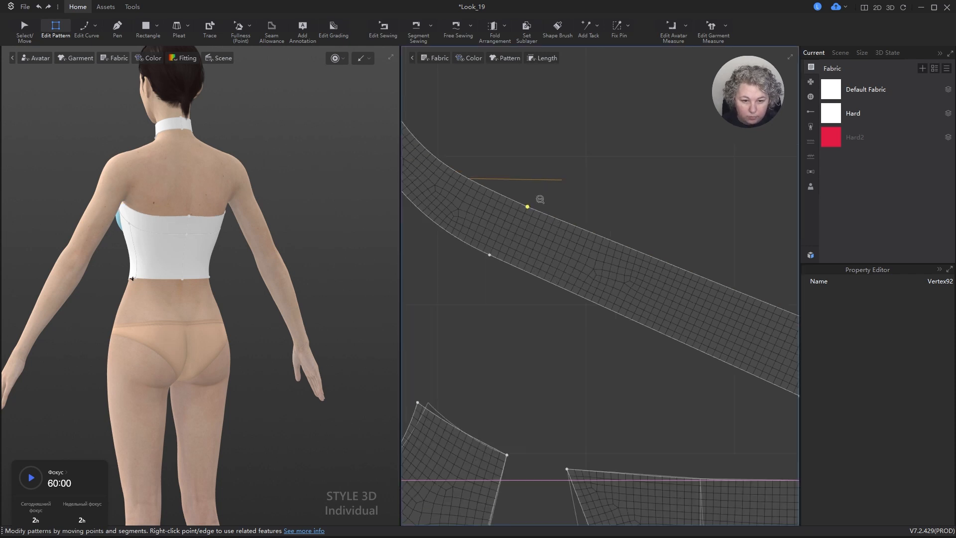
Simulate the garment with the widened halter strap and check its drape around the underarm.
{"action": "key", "text": "q"}
{"action": "right_click_drag", "start_coordinate": [211, 185], "coordinate": [309, 179]}
{"action": "key", "text": "space"}
{"action": "key", "text": "n"}
{"action": "right_click_drag", "start_coordinate": [217, 191], "coordinate": [249, 213]}
{"action": "key", "text": "space"}
{"action": "key", "text": "space"}
Set the upper straight edge of the halter strap's back section to 20 cm and check the top from the front.
{"action": "scroll", "coordinate": [537, 190], "scroll_direction": "up", "scroll_amount": 3}
{"action": "key", "text": "z"}
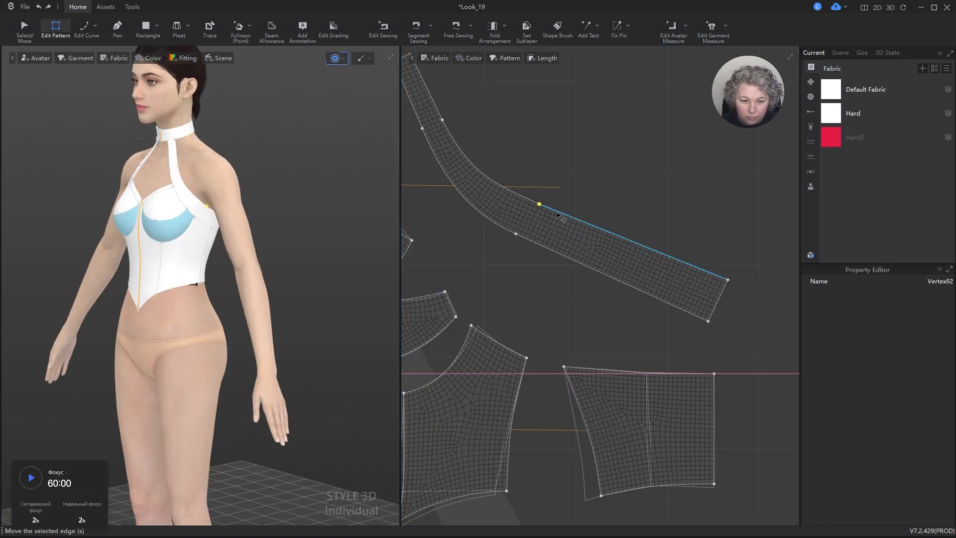
{"action": "left_click", "coordinate": [557, 212]}
{"action": "key", "text": "ctrl+l"}
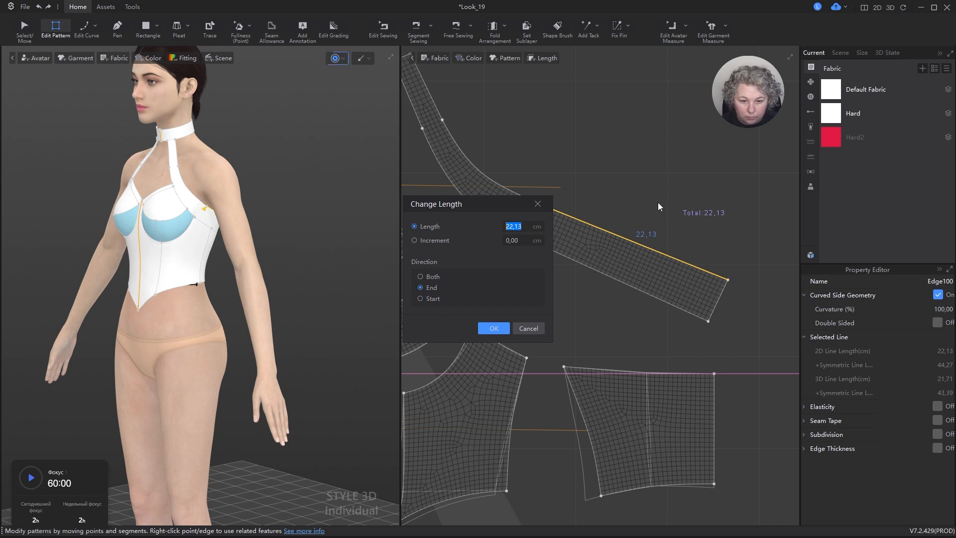
{"action": "type", "text": "20"}
{"action": "key", "text": "Return"}
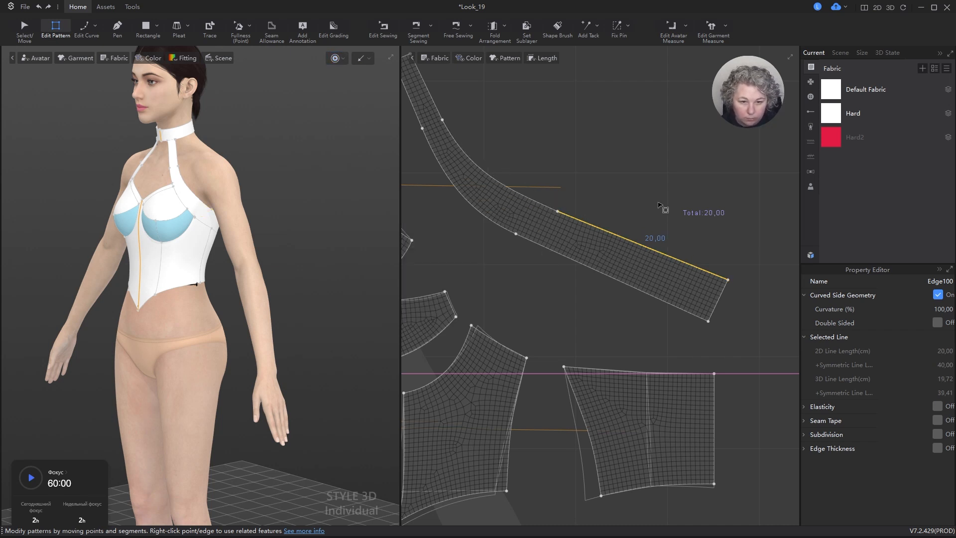
{"action": "key", "text": "a"}
{"action": "right_click_drag", "start_coordinate": [279, 207], "coordinate": [320, 211]}
{"action": "scroll", "coordinate": [640, 174], "scroll_direction": "down", "scroll_amount": 3}
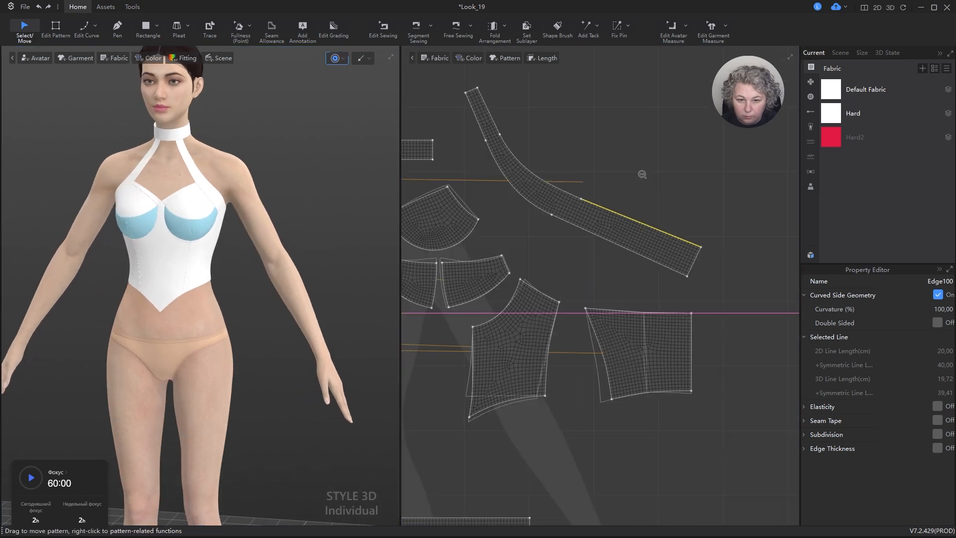
Reshape the halter strap's upper curve by moving the handle near its straight back section, and check the simulated top from behind.
{"action": "scroll", "coordinate": [555, 132], "scroll_direction": "up", "scroll_amount": 6}
{"action": "key", "text": "z"}
{"action": "left_click", "coordinate": [459, 159]}
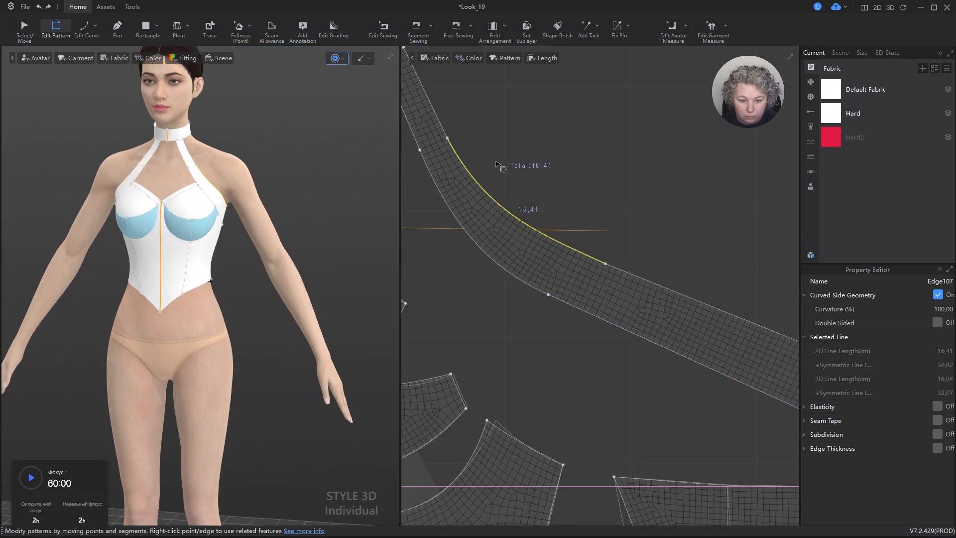
{"action": "key", "text": "v"}
{"action": "scroll", "coordinate": [521, 240], "scroll_direction": "up", "scroll_amount": 3}
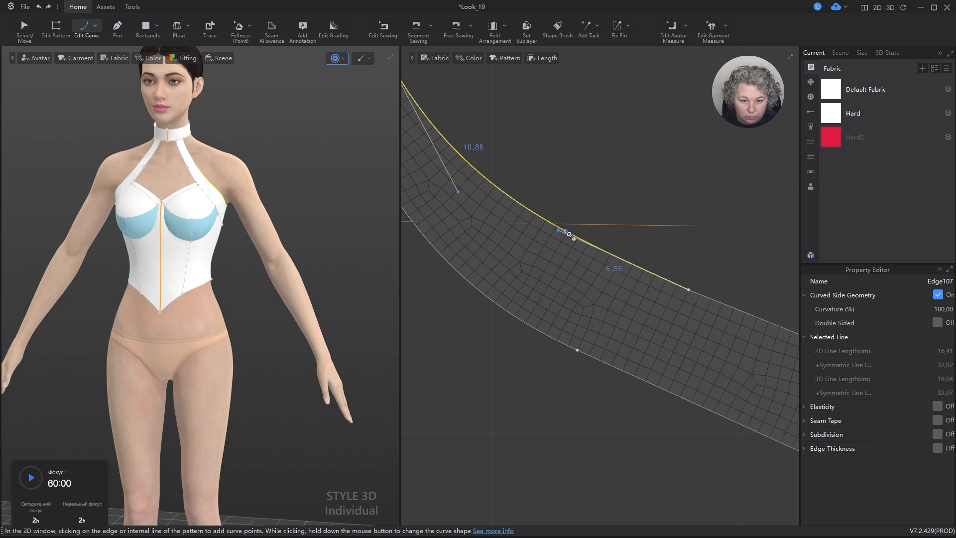
{"action": "left_click_drag", "start_coordinate": [559, 232], "coordinate": [502, 206]}
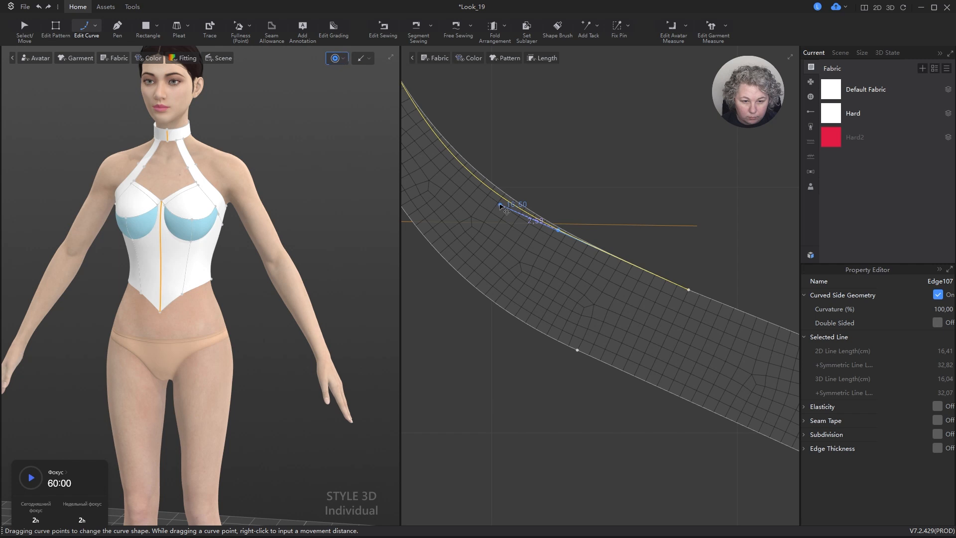
{"action": "left_click_drag", "start_coordinate": [501, 205], "coordinate": [504, 205]}
{"action": "left_click", "coordinate": [576, 184]}
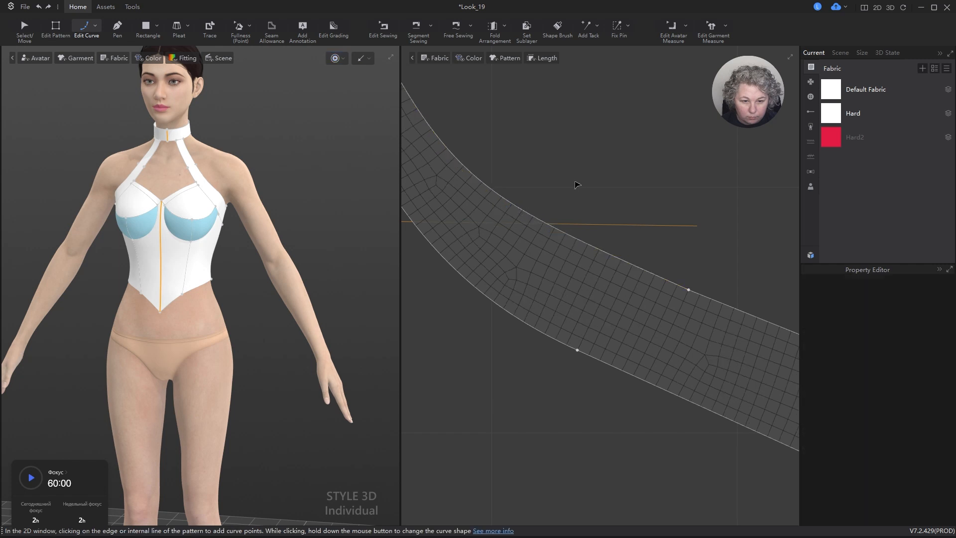
{"action": "scroll", "coordinate": [606, 171], "scroll_direction": "down", "scroll_amount": 5}
{"action": "key", "text": "space"}
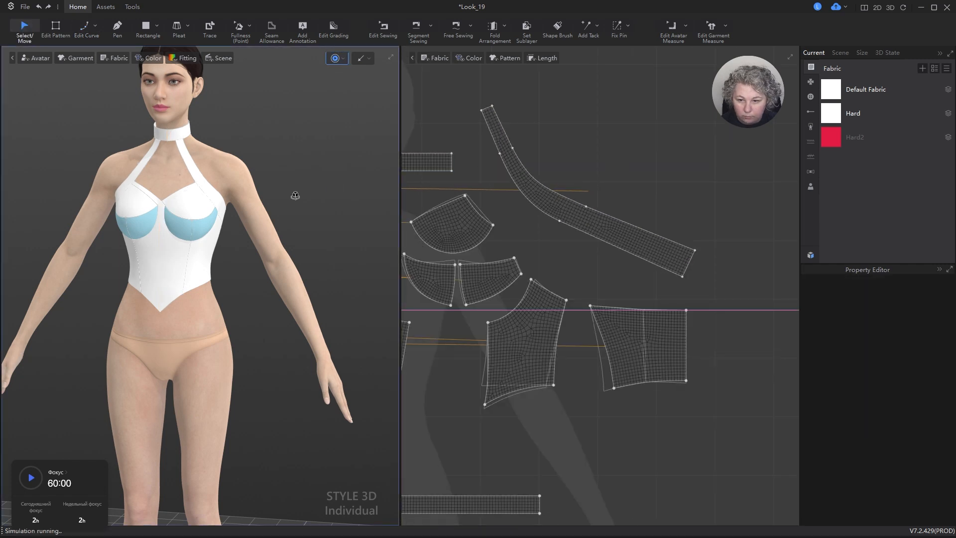
{"action": "right_click_drag", "start_coordinate": [276, 192], "coordinate": [111, 182]}
Set the upper straight edge of the halter strap's back section to 19.5 cm in the Start direction and simulate the garment.
{"action": "scroll", "coordinate": [689, 252], "scroll_direction": "up", "scroll_amount": 5}
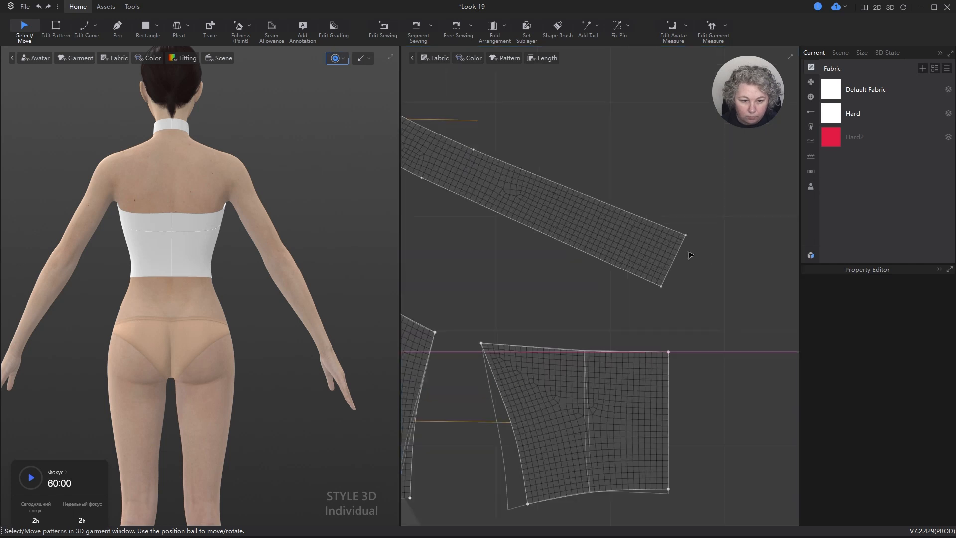
{"action": "key", "text": "z"}
{"action": "left_click", "coordinate": [646, 222]}
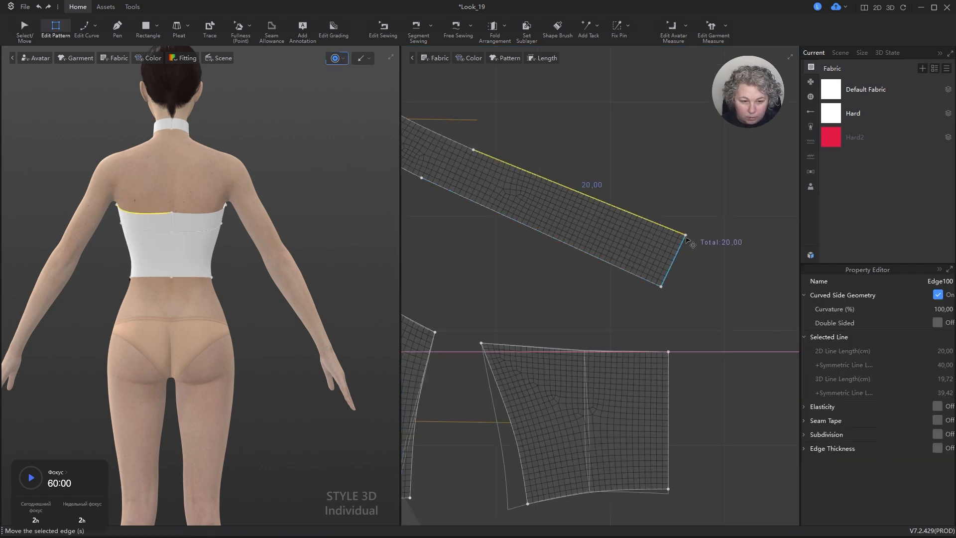
{"action": "key", "text": "ctrl+l"}
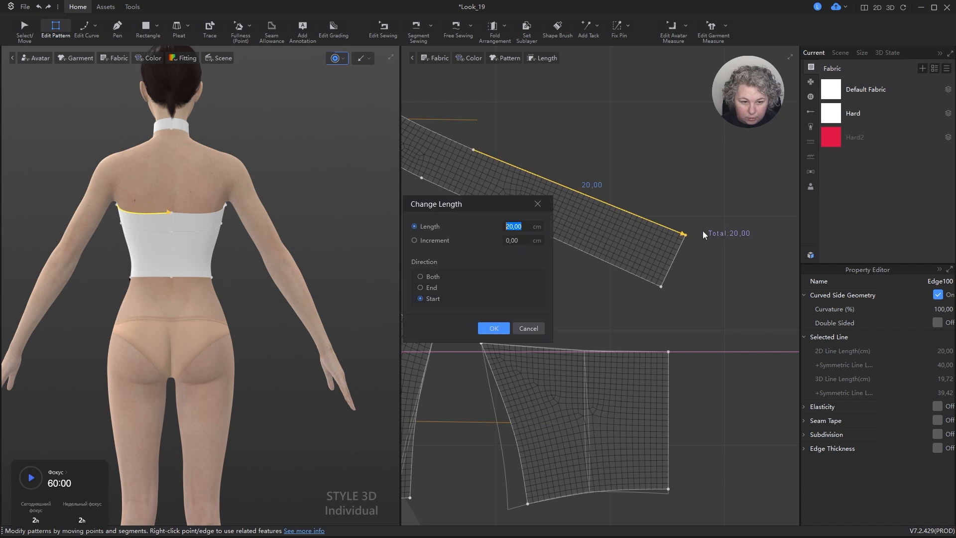
{"action": "type", "text": "21"}
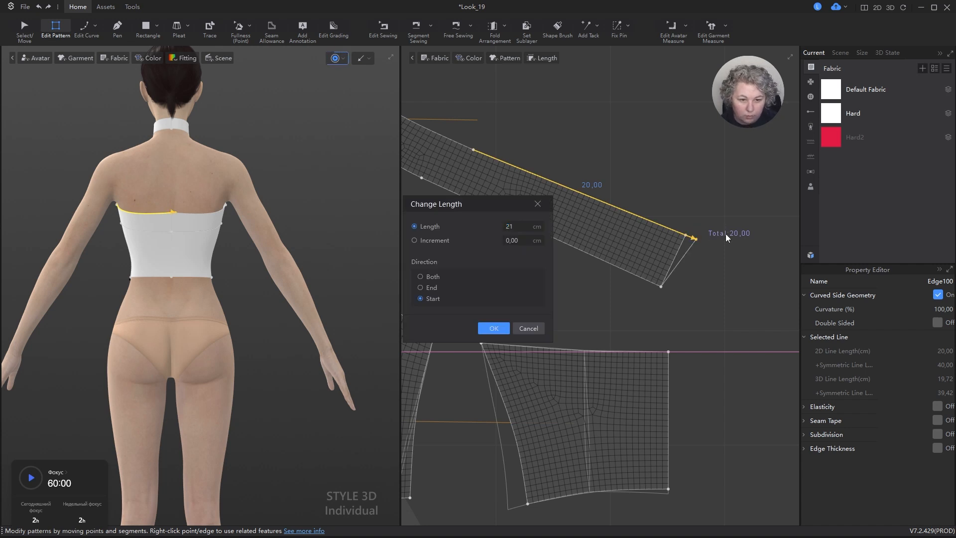
{"action": "key", "text": "ctrl+a"}
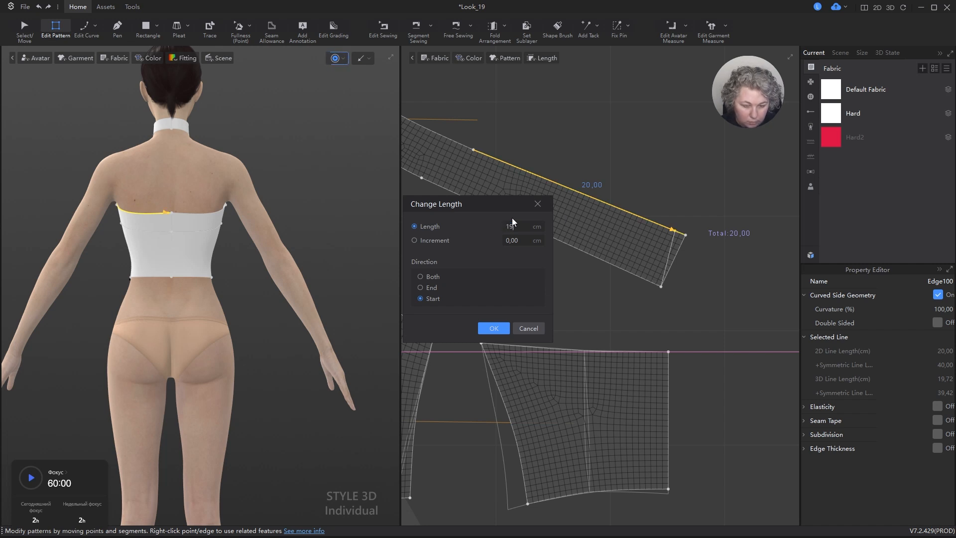
{"action": "type", "text": "3"}
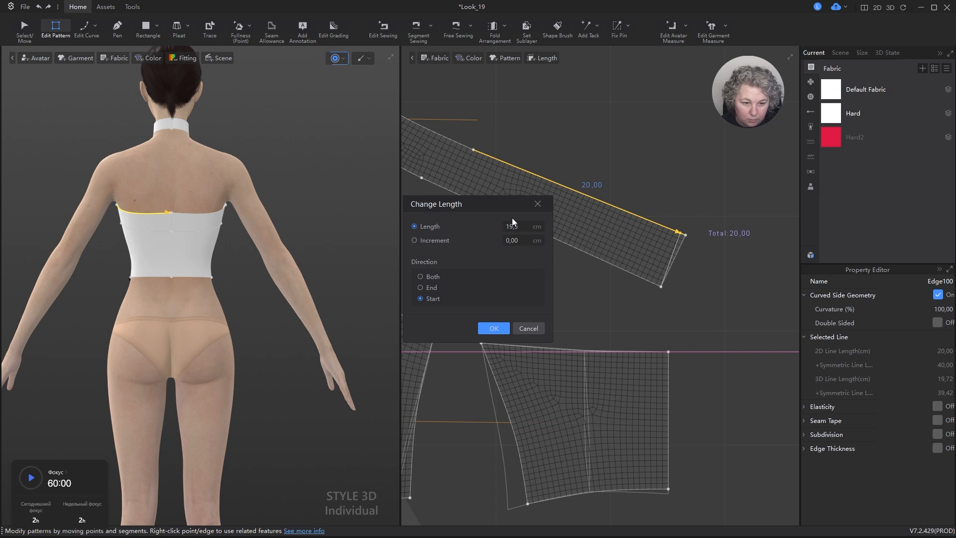
{"action": "key", "text": "Return"}
{"action": "key", "text": "space"}
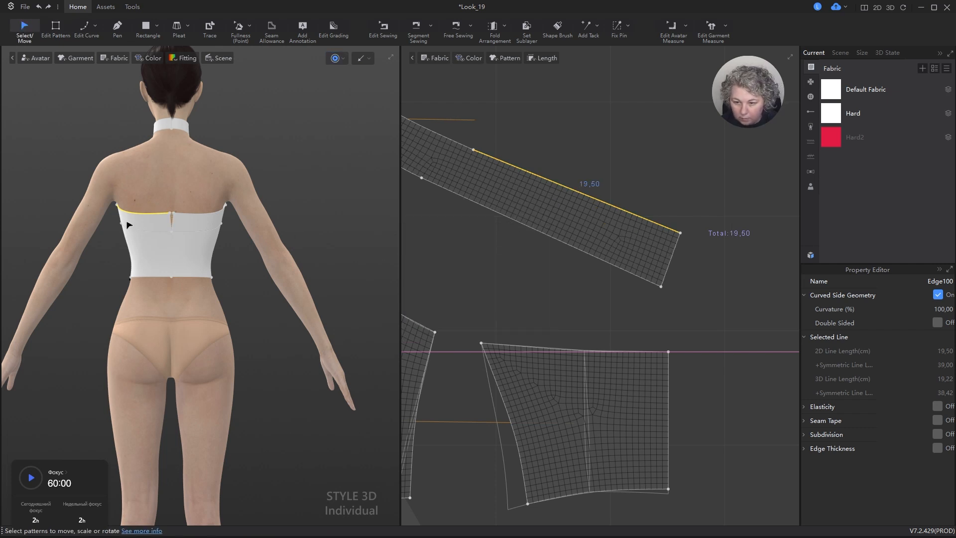
Examine the fit of the halter straps, cups and back section on the avatar from the front, side and back.
{"action": "right_click_drag", "start_coordinate": [203, 188], "coordinate": [9, 215]}
{"action": "scroll", "coordinate": [141, 202], "scroll_direction": "up", "scroll_amount": 5}
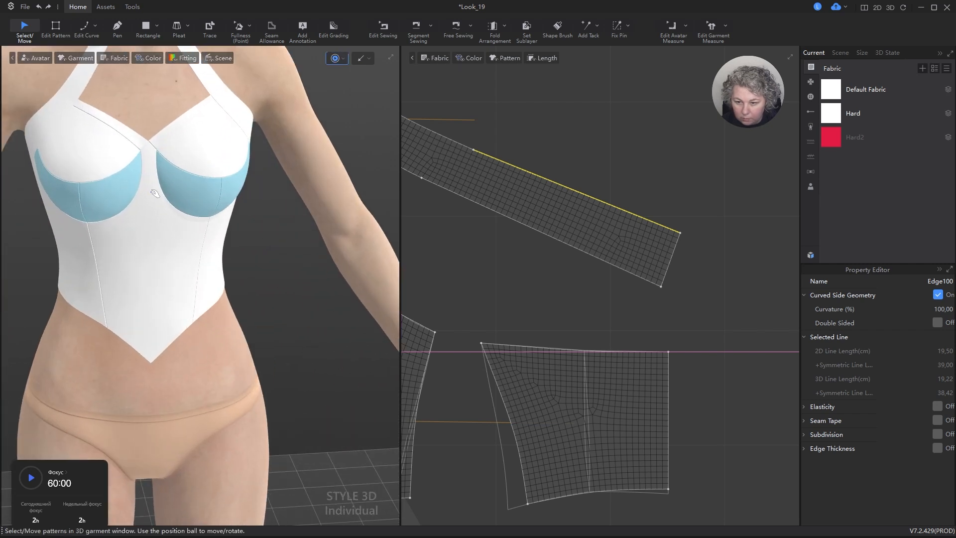
{"action": "right_click_drag", "start_coordinate": [278, 274], "coordinate": [217, 265]}
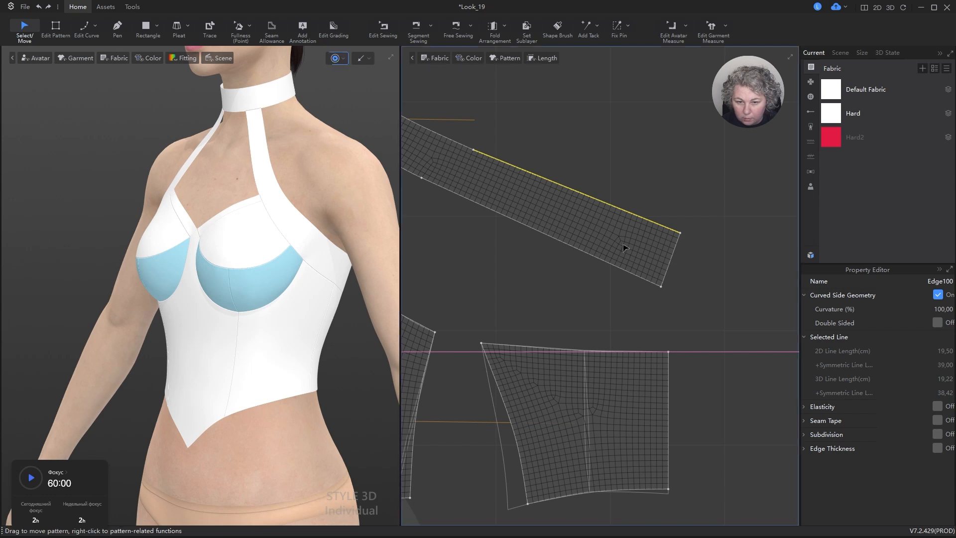
{"action": "scroll", "coordinate": [623, 246], "scroll_direction": "down", "scroll_amount": 5}
{"action": "right_click_drag", "start_coordinate": [256, 159], "coordinate": [298, 164]}
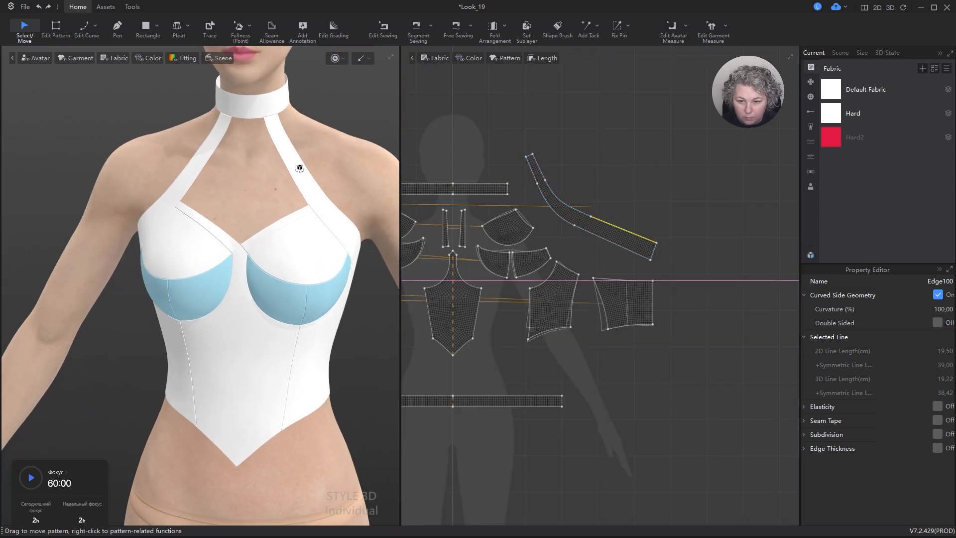
{"action": "left_click", "coordinate": [330, 207]}
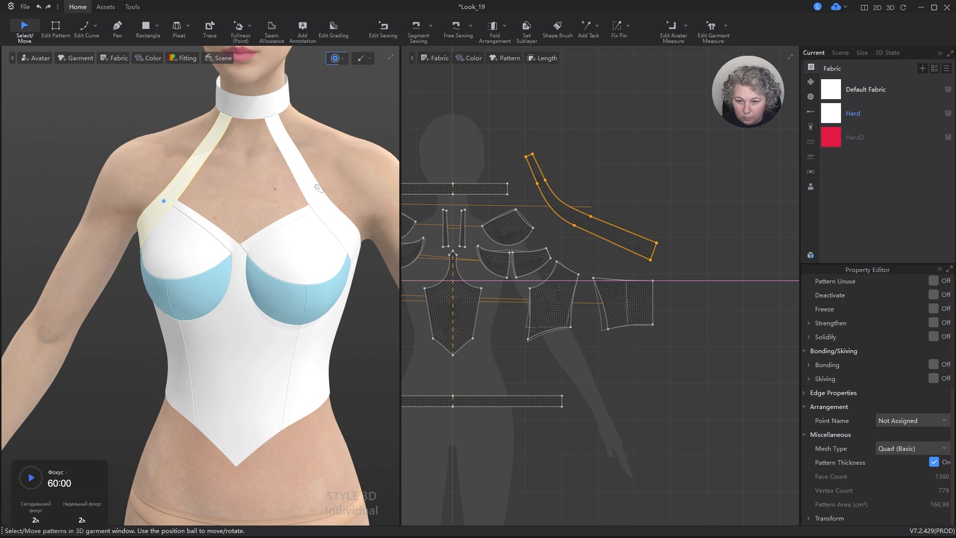
{"action": "right_click_drag", "start_coordinate": [319, 189], "coordinate": [138, 160]}
{"action": "scroll", "coordinate": [565, 165], "scroll_direction": "down", "scroll_amount": 3}
{"action": "scroll", "coordinate": [189, 131], "scroll_direction": "down", "scroll_amount": 1}
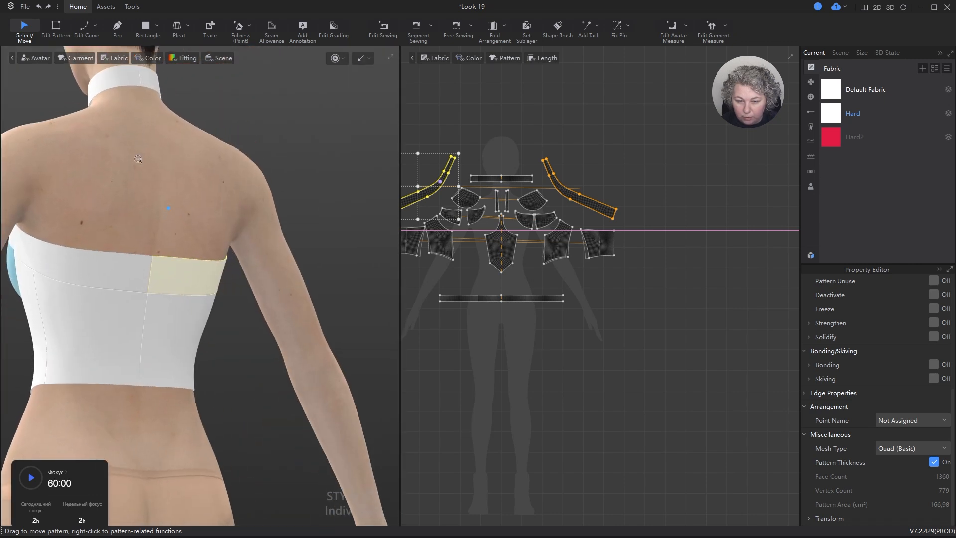
{"action": "right_click_drag", "start_coordinate": [138, 159], "coordinate": [302, 180]}
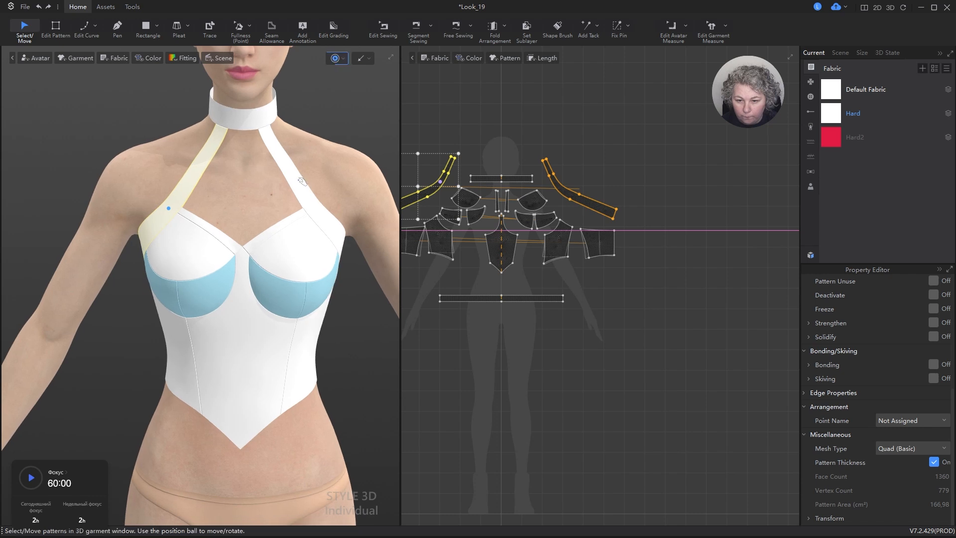
{"action": "scroll", "coordinate": [301, 180], "scroll_direction": "down", "scroll_amount": 3}
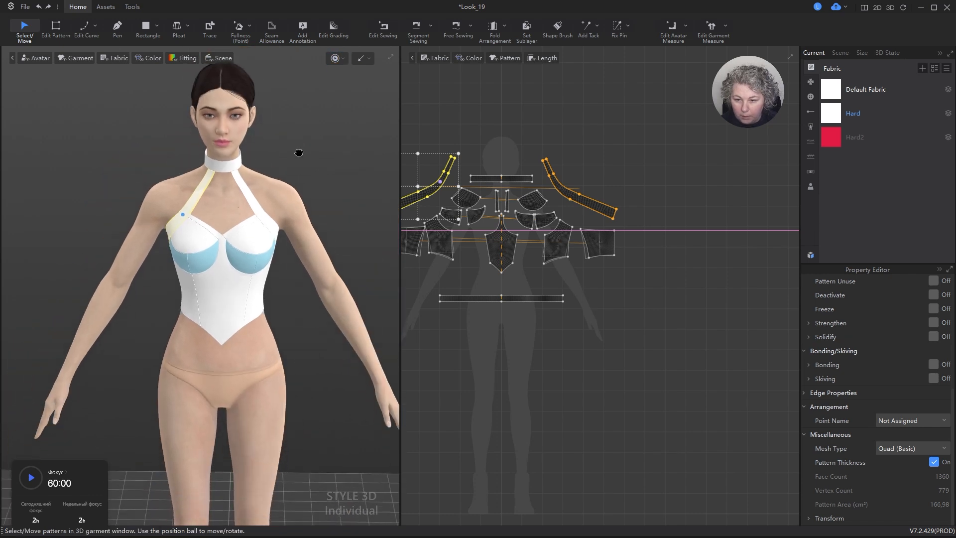
{"action": "scroll", "coordinate": [299, 178], "scroll_direction": "up", "scroll_amount": 2}
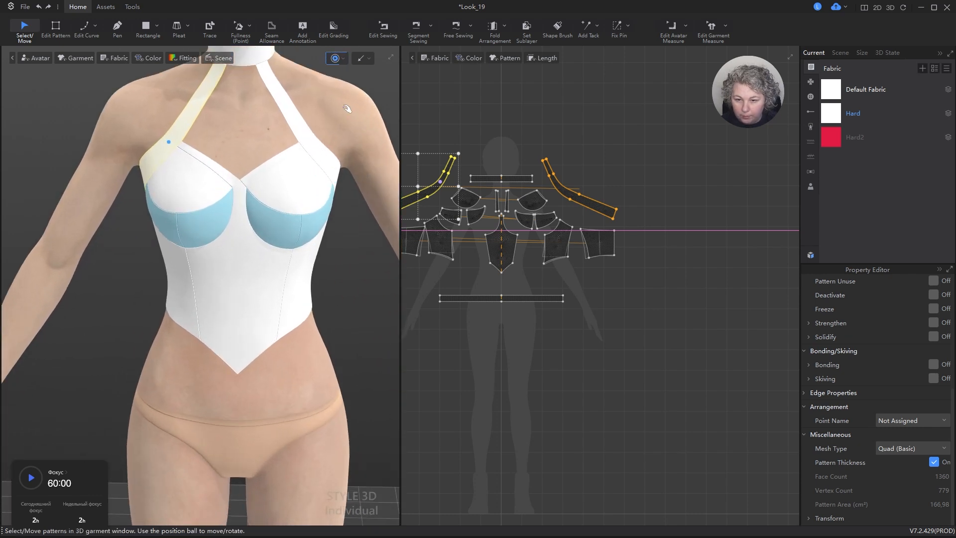
{"action": "left_click", "coordinate": [384, 84]}
{"action": "mouse_move", "coordinate": [365, 131]}
{"action": "right_mouse_down"}
{"action": "mouse_move", "coordinate": [335, 135]}
{"action": "mouse_move", "coordinate": [316, 117]}
{"action": "mouse_move", "coordinate": [358, 86]}
{"action": "mouse_move", "coordinate": [274, 109]}
{"action": "mouse_move", "coordinate": [336, 82]}
{"action": "mouse_move", "coordinate": [372, 122]}
{"action": "mouse_move", "coordinate": [294, 112]}
{"action": "mouse_move", "coordinate": [325, 103]}
{"action": "mouse_move", "coordinate": [241, 89]}
{"action": "mouse_move", "coordinate": [345, 98]}
{"action": "mouse_move", "coordinate": [299, 105]}
{"action": "mouse_move", "coordinate": [372, 116]}
{"action": "mouse_move", "coordinate": [222, 77]}
{"action": "mouse_move", "coordinate": [192, 119]}
{"action": "mouse_move", "coordinate": [166, 108]}
{"action": "mouse_move", "coordinate": [367, 123]}
{"action": "right_mouse_up"}
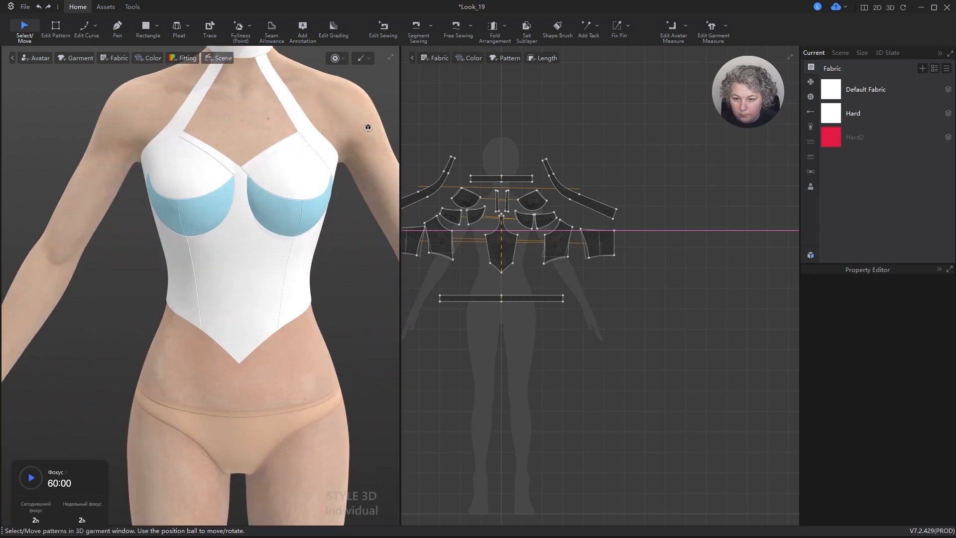
{"action": "scroll", "coordinate": [273, 169], "scroll_direction": "down", "scroll_amount": 3}
{"action": "scroll", "coordinate": [264, 239], "scroll_direction": "down", "scroll_amount": 2}
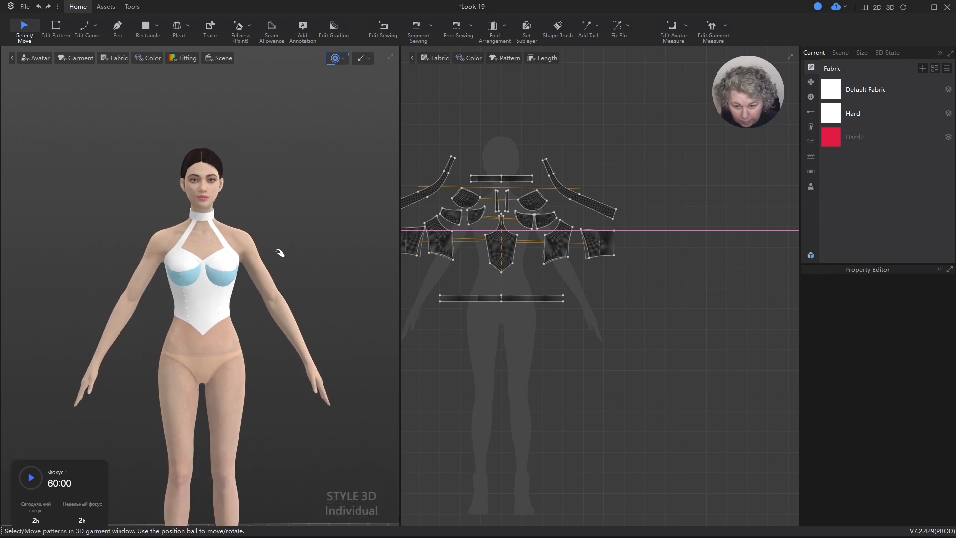
{"action": "scroll", "coordinate": [289, 283], "scroll_direction": "up", "scroll_amount": 5}
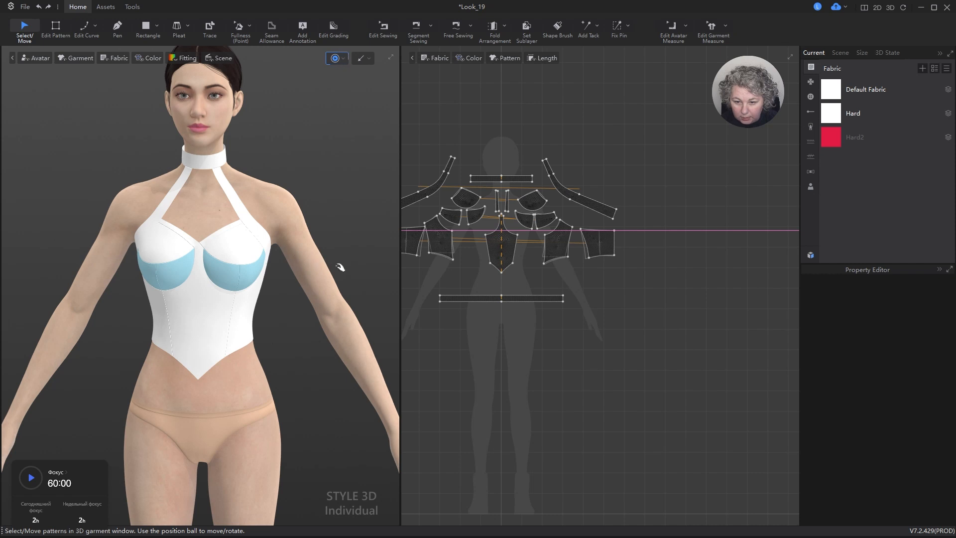
{"action": "right_click_drag", "start_coordinate": [315, 266], "coordinate": [340, 265]}
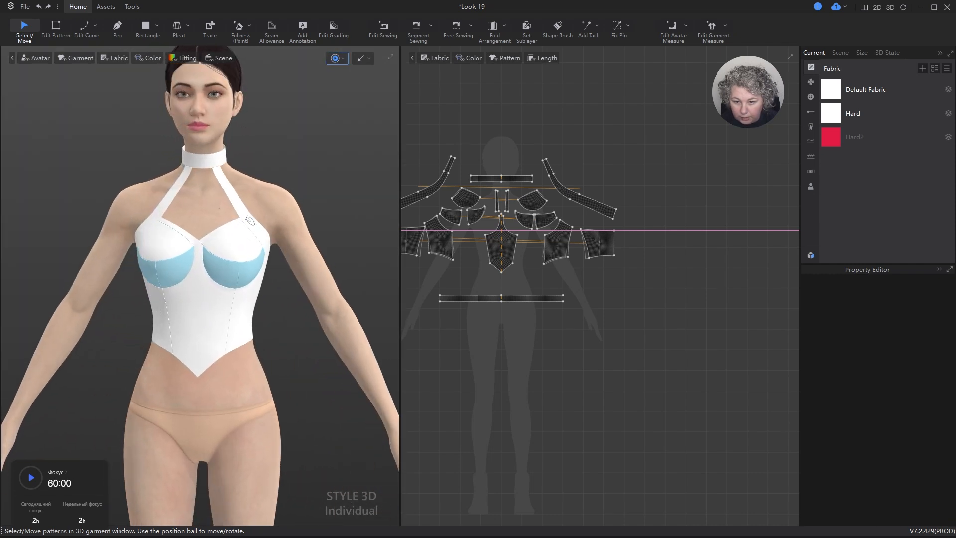
Widen the halter strap by moving the vertex at the neck-side start of its upper curve outward twice, checking the front drape in between.
{"action": "scroll", "coordinate": [573, 194], "scroll_direction": "up", "scroll_amount": 8}
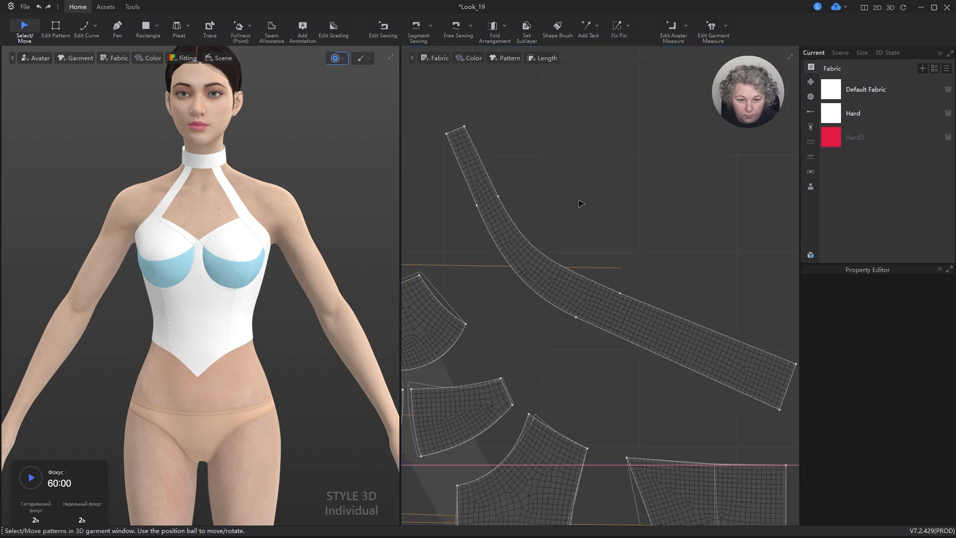
{"action": "key", "text": "z"}
{"action": "left_click", "coordinate": [499, 197]}
{"action": "scroll", "coordinate": [545, 217], "scroll_direction": "up", "scroll_amount": 3}
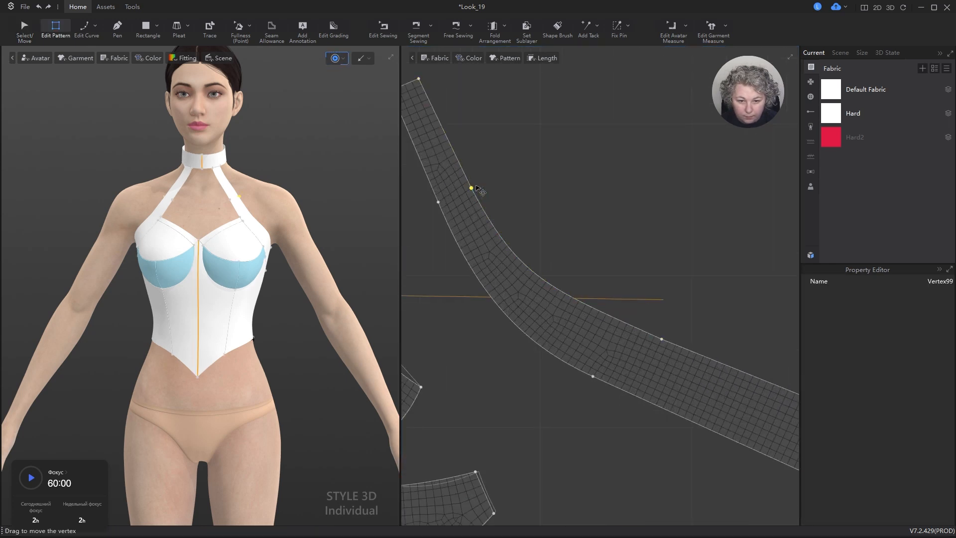
{"action": "left_click_drag", "start_coordinate": [472, 190], "coordinate": [480, 185]}
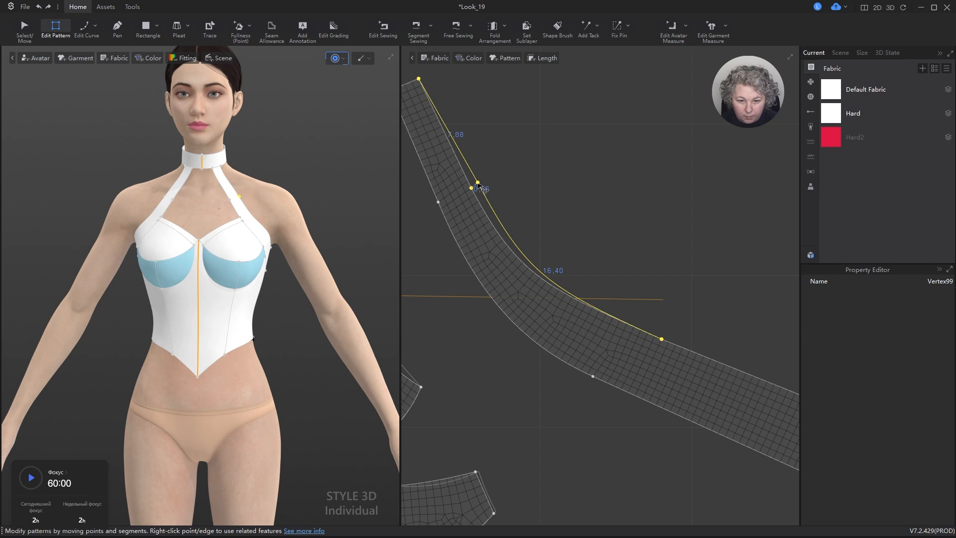
{"action": "left_click_drag", "start_coordinate": [481, 188], "coordinate": [477, 184]}
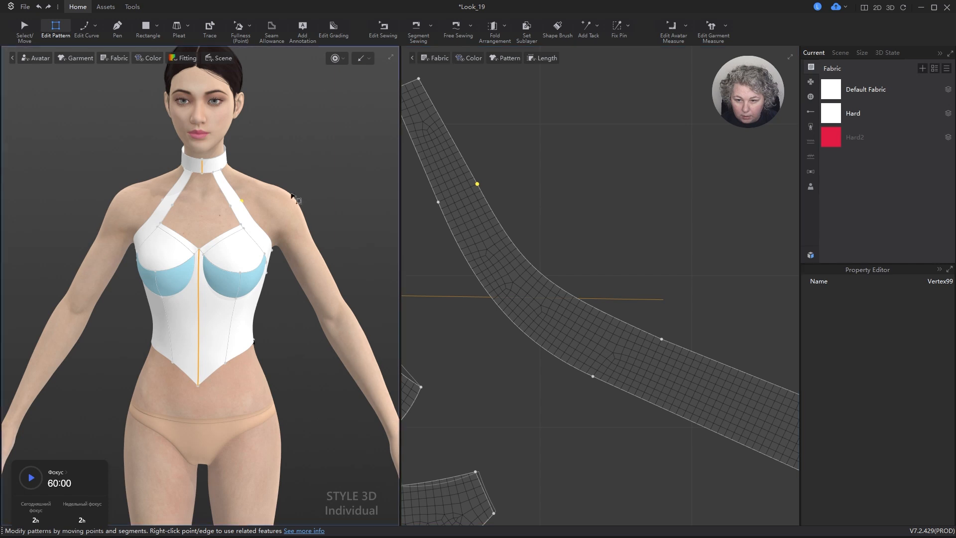
{"action": "mouse_move", "coordinate": [294, 198]}
{"action": "right_mouse_down"}
{"action": "mouse_move", "coordinate": [296, 215]}
{"action": "mouse_move", "coordinate": [299, 187]}
{"action": "right_mouse_up"}
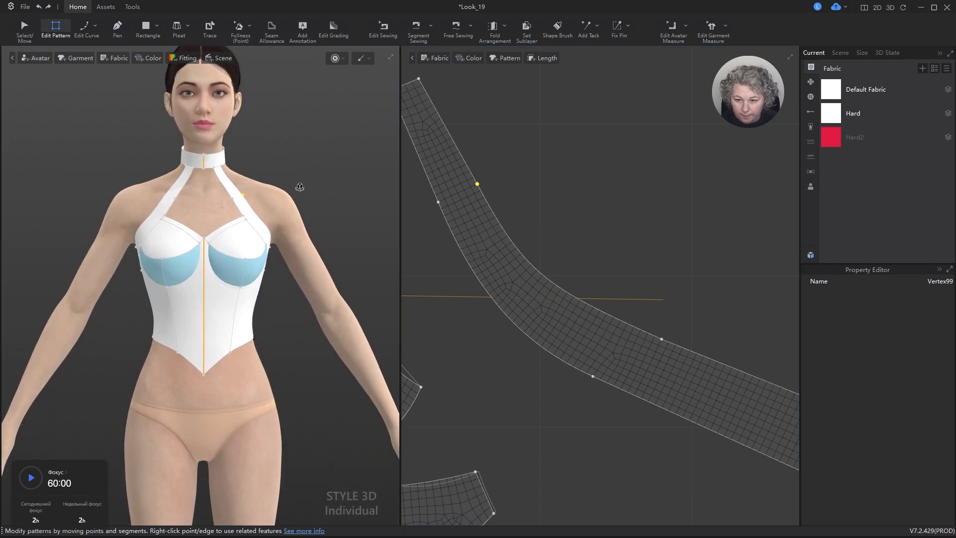
{"action": "scroll", "coordinate": [543, 212], "scroll_direction": "down", "scroll_amount": 2}
{"action": "scroll", "coordinate": [600, 233], "scroll_direction": "up", "scroll_amount": 3}
{"action": "left_click_drag", "start_coordinate": [438, 174], "coordinate": [446, 172]}
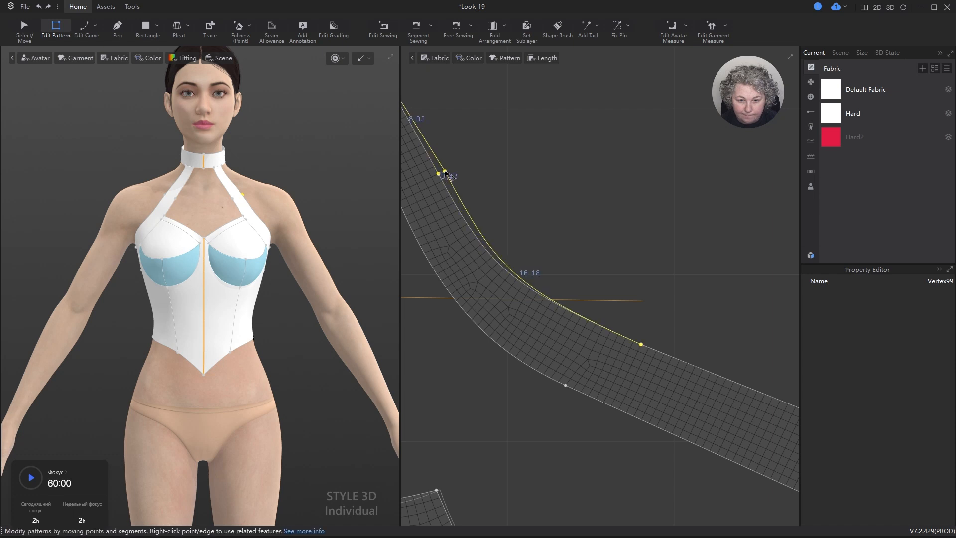
{"action": "scroll", "coordinate": [515, 207], "scroll_direction": "down", "scroll_amount": 2}
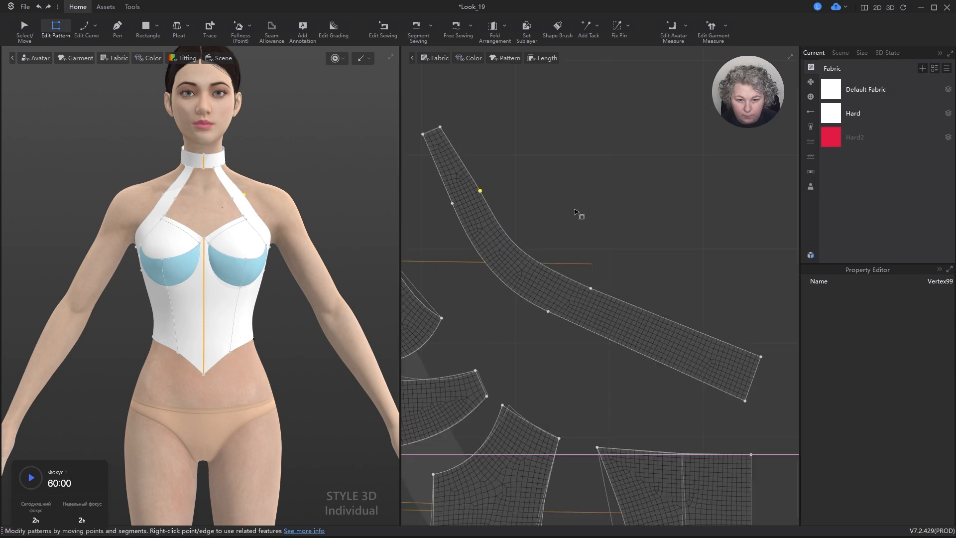
Delete the vertex at the neck-side start of the strap's upper curve and bend the merged edge inward into an arc about 23.9 cm long.
{"action": "key", "text": "Delete"}
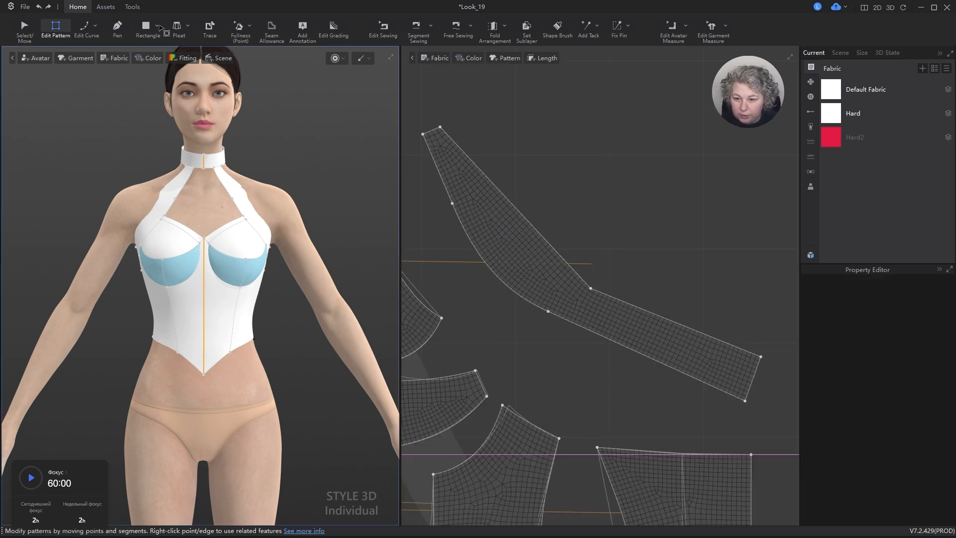
{"action": "left_click", "coordinate": [79, 29]}
{"action": "left_click", "coordinate": [82, 55]}
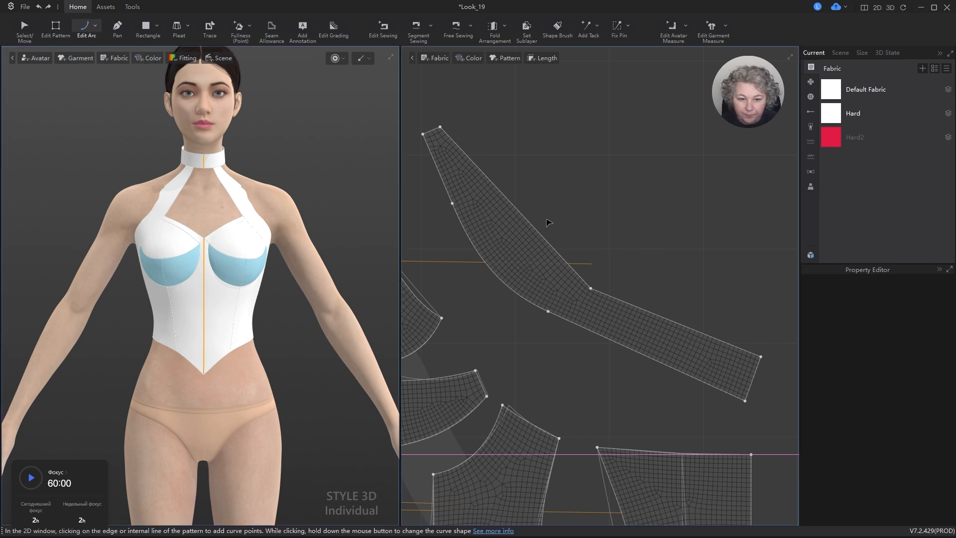
{"action": "scroll", "coordinate": [549, 223], "scroll_direction": "up", "scroll_amount": 2}
{"action": "left_click_drag", "start_coordinate": [515, 220], "coordinate": [510, 271]}
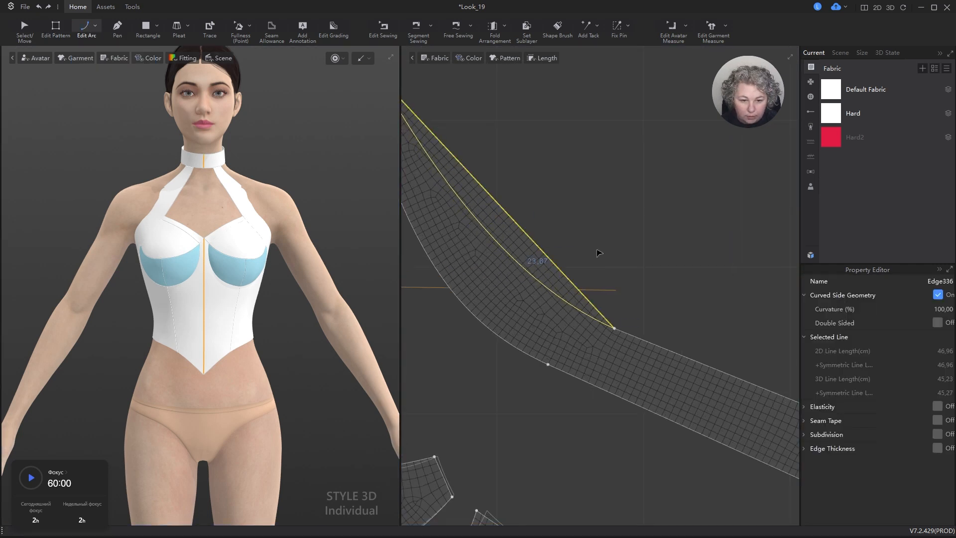
{"action": "left_click_drag", "start_coordinate": [600, 253], "coordinate": [599, 253]}
{"action": "scroll", "coordinate": [600, 253], "scroll_direction": "down", "scroll_amount": 3}
{"action": "scroll", "coordinate": [598, 252], "scroll_direction": "up", "scroll_amount": 2}
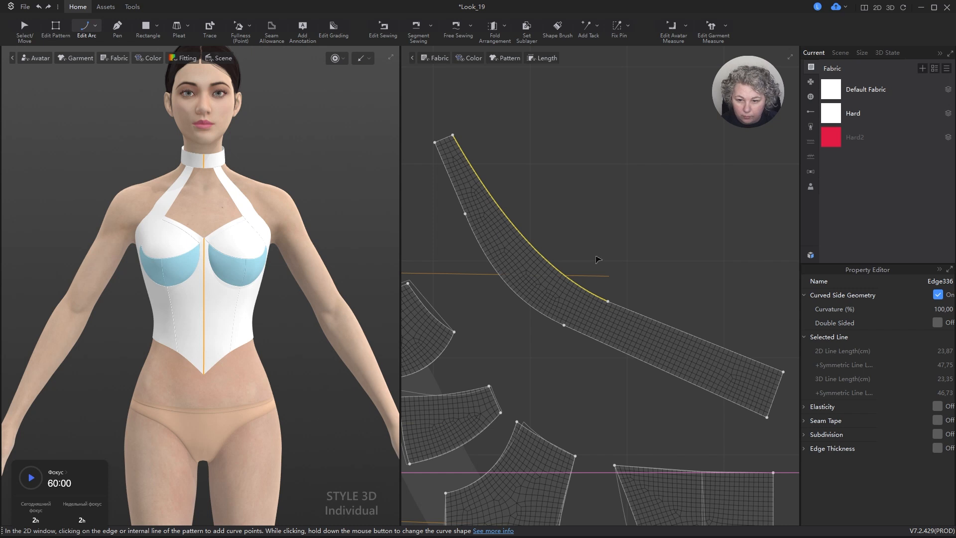
Create a straight guideline along the upper straight edge of the halter strap's back section.
{"action": "scroll", "coordinate": [578, 279], "scroll_direction": "up", "scroll_amount": 2}
{"action": "key", "text": "z"}
{"action": "left_click", "coordinate": [627, 313]}
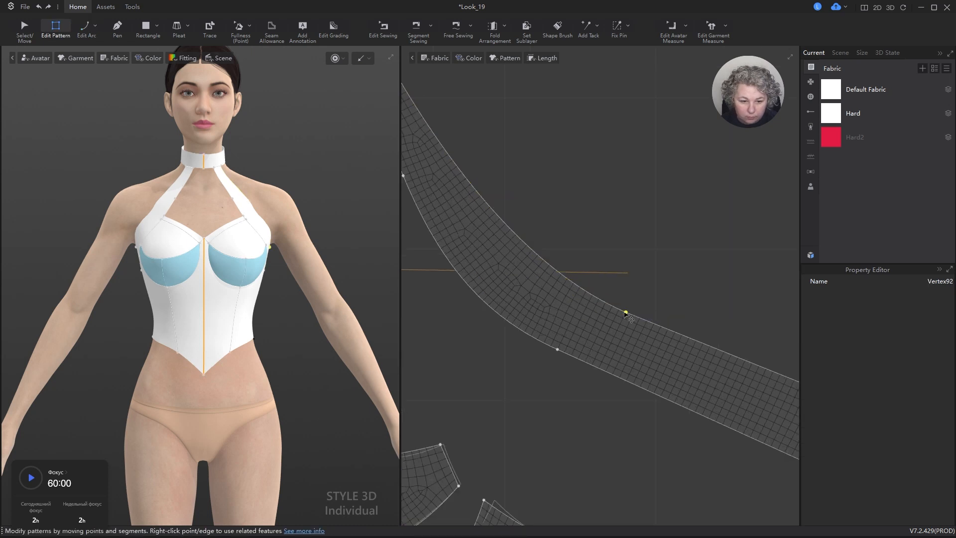
{"action": "right_click", "coordinate": [640, 316]}
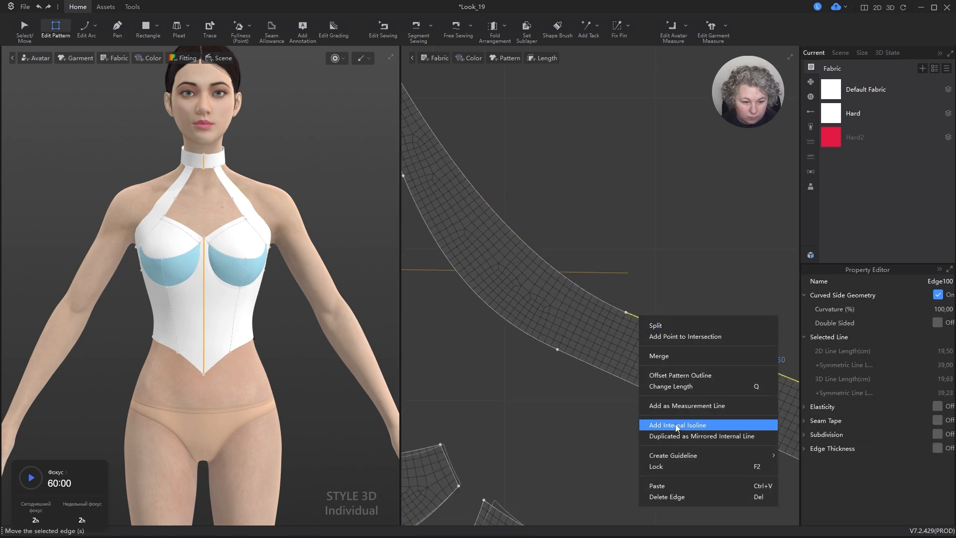
{"action": "mouse_move", "coordinate": [675, 455]}
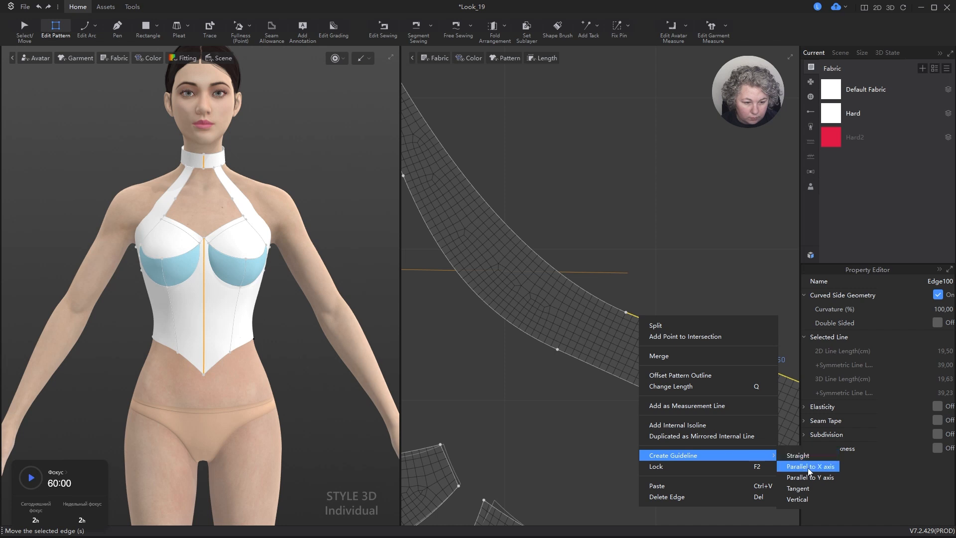
{"action": "left_click", "coordinate": [807, 455]}
{"action": "scroll", "coordinate": [623, 319], "scroll_direction": "down", "scroll_amount": 3}
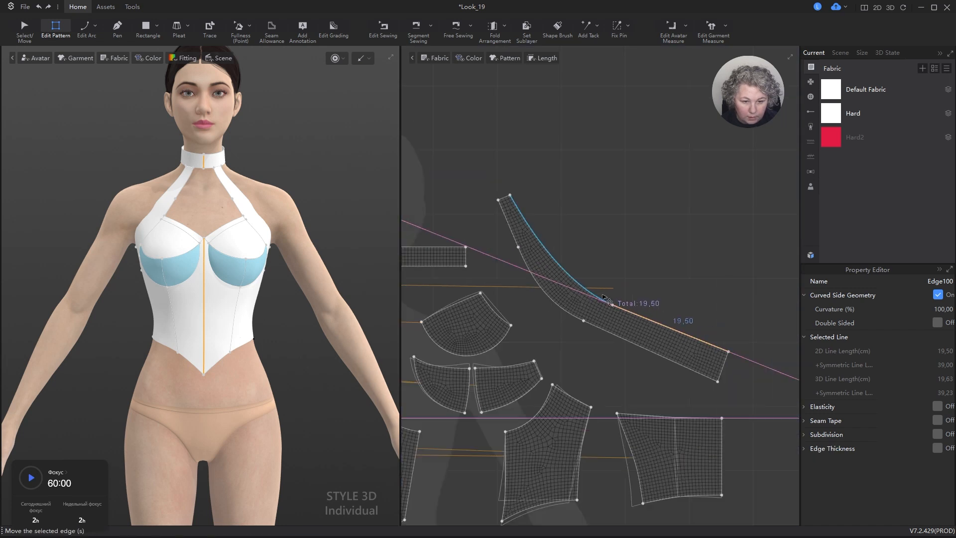
Align the back-end curve handle of the strap's upper curve with the guideline and lengthen it toward the neck.
{"action": "scroll", "coordinate": [622, 298], "scroll_direction": "up", "scroll_amount": 2}
{"action": "key", "text": "v"}
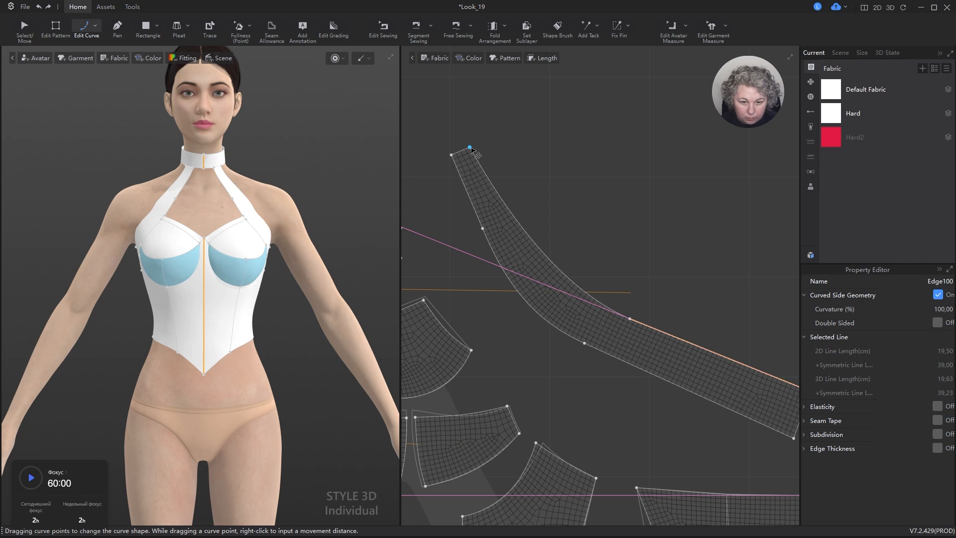
{"action": "left_click", "coordinate": [629, 319]}
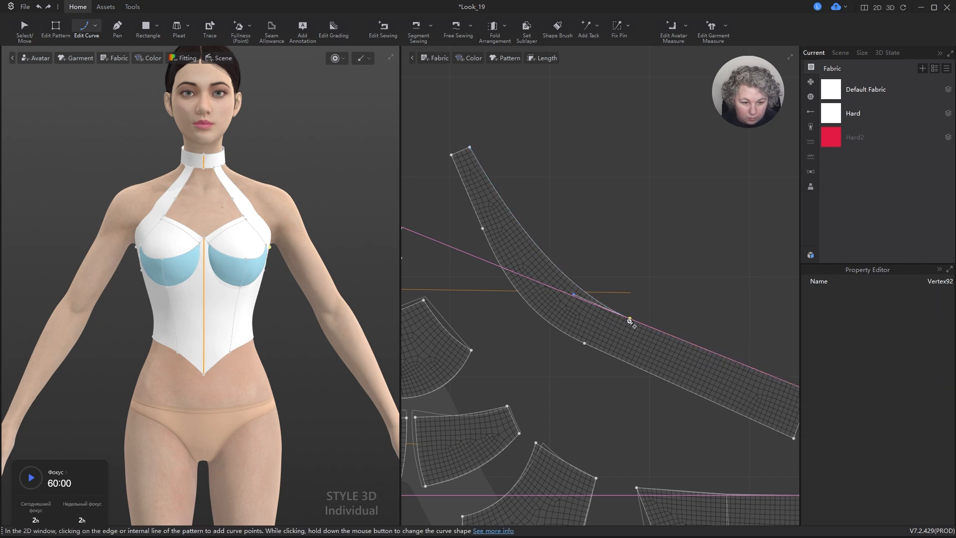
{"action": "scroll", "coordinate": [554, 289], "scroll_direction": "up", "scroll_amount": 3}
{"action": "left_click_drag", "start_coordinate": [588, 305], "coordinate": [501, 278]}
{"action": "scroll", "coordinate": [544, 281], "scroll_direction": "down", "scroll_amount": 3}
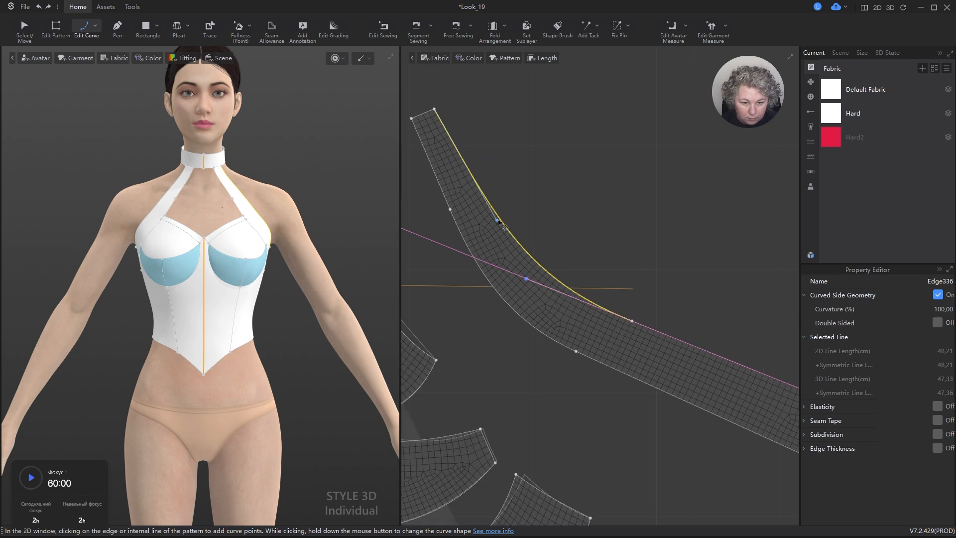
Lengthen the neck-side handle of the strap's upper curve until the curve is about 24.3 cm long, and simulate the garment.
{"action": "left_click_drag", "start_coordinate": [497, 222], "coordinate": [511, 259]}
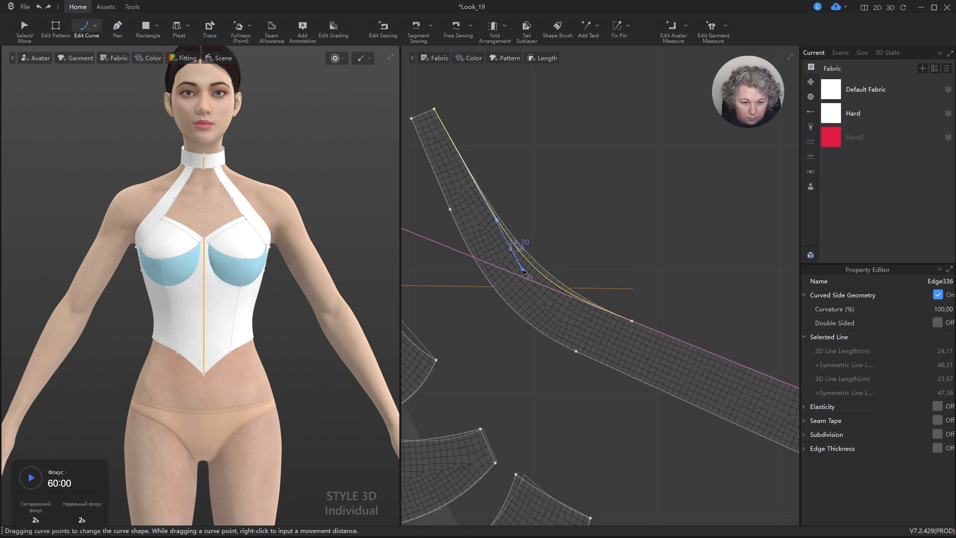
{"action": "left_click_drag", "start_coordinate": [522, 269], "coordinate": [523, 271]}
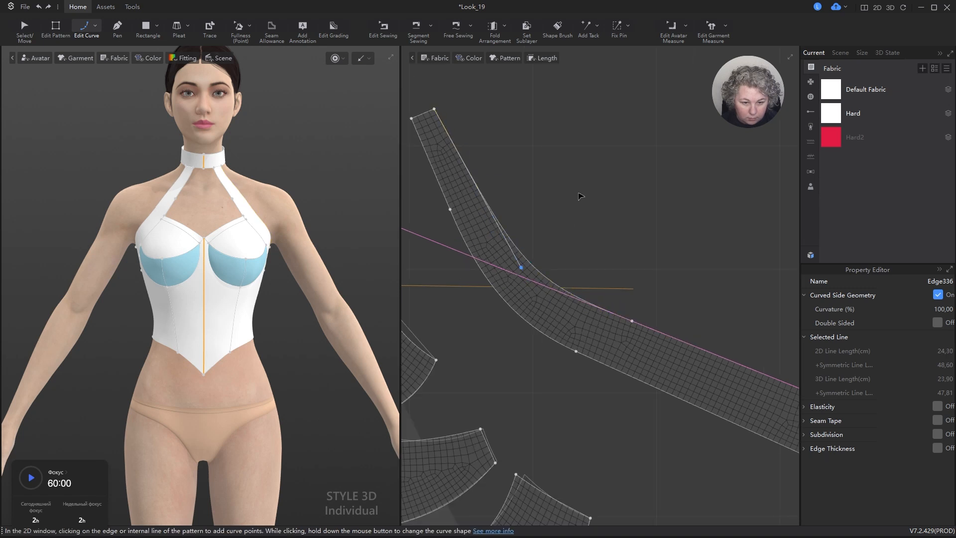
{"action": "left_click", "coordinate": [566, 194]}
{"action": "scroll", "coordinate": [564, 194], "scroll_direction": "down", "scroll_amount": 2}
{"action": "key", "text": "space"}
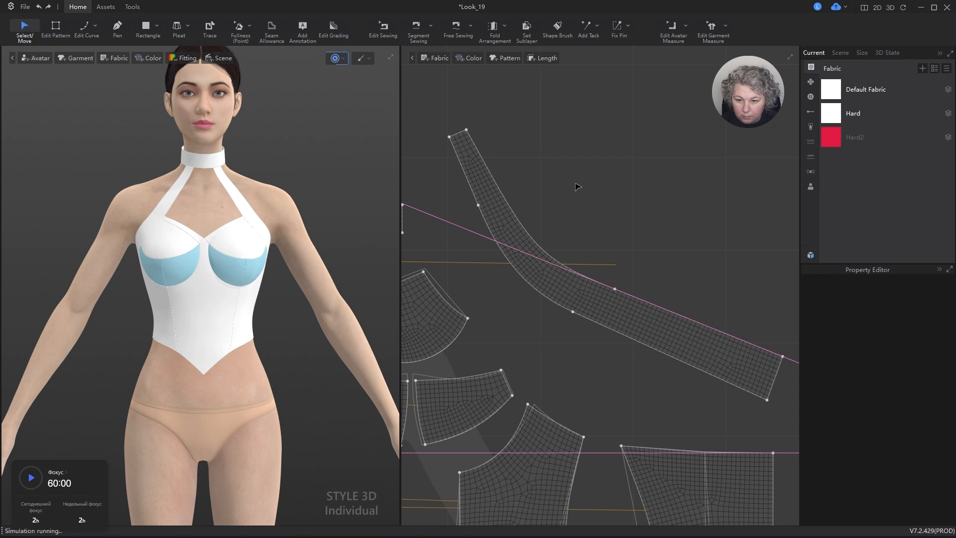
{"action": "right_click_drag", "start_coordinate": [340, 204], "coordinate": [253, 213]}
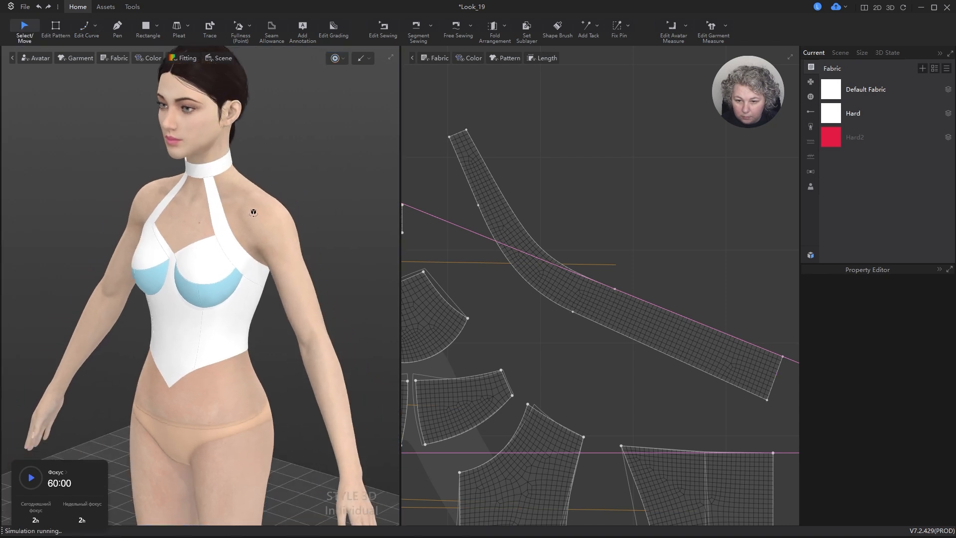
{"action": "scroll", "coordinate": [528, 206], "scroll_direction": "up", "scroll_amount": 2}
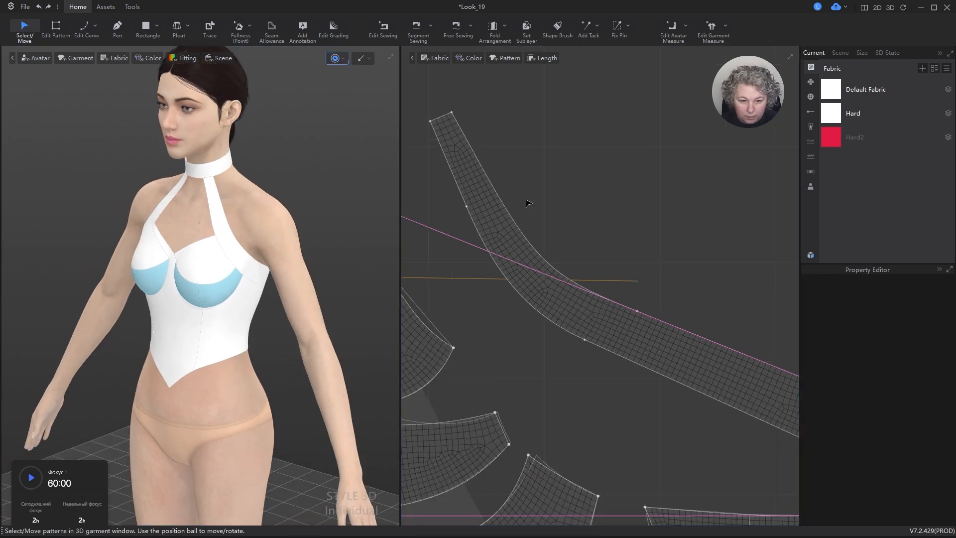
Clone the halter strap's outline as a reference line.
{"action": "left_click", "coordinate": [490, 219]}
{"action": "left_click", "coordinate": [494, 219]}
{"action": "right_click", "coordinate": [495, 216]}
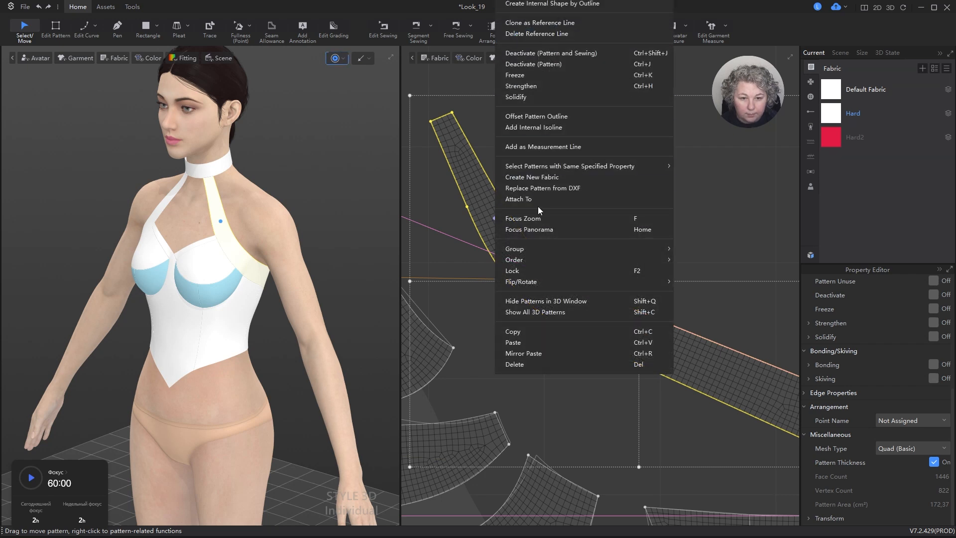
{"action": "left_click", "coordinate": [531, 23]}
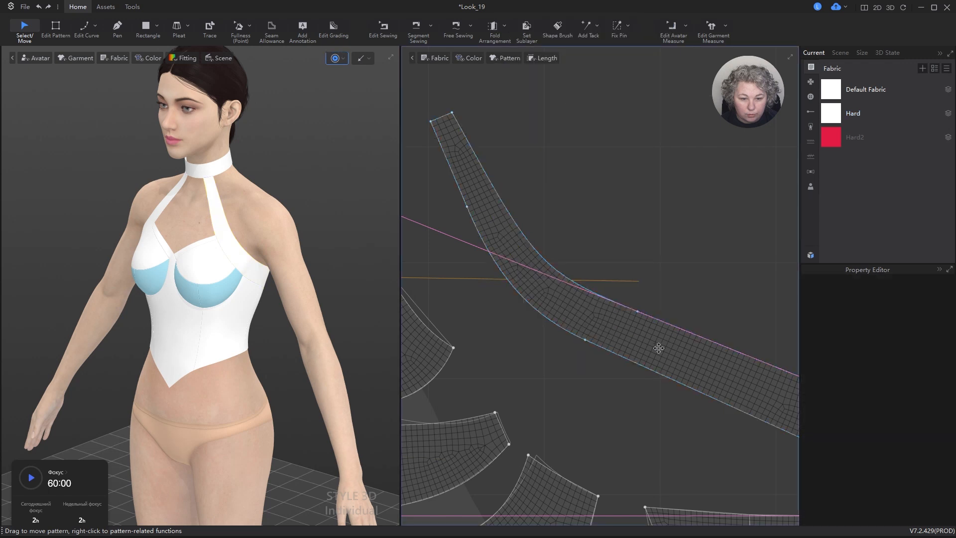
Delete the middle vertex of the strap's lower curve and create a straight guideline along the back section's lower edge.
{"action": "key", "text": "z"}
{"action": "left_click", "coordinate": [467, 206]}
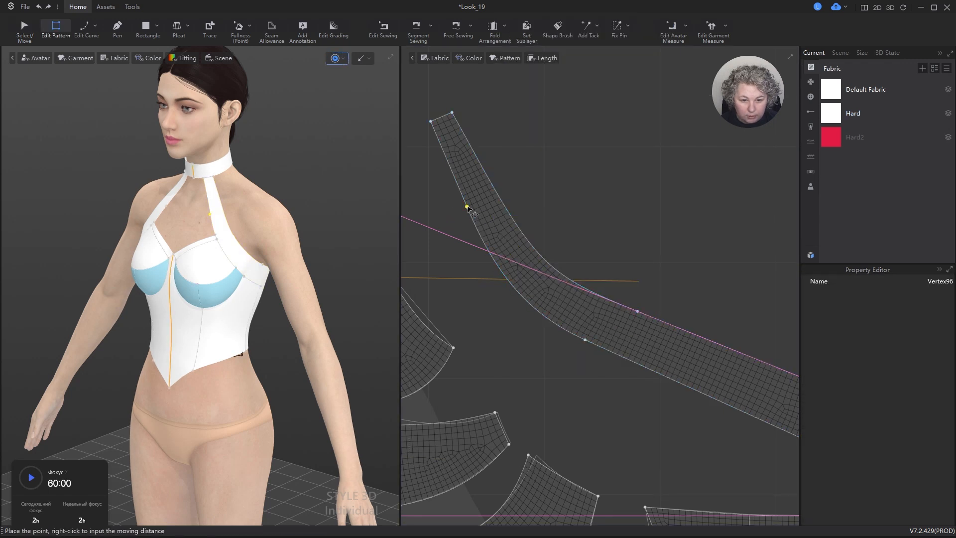
{"action": "key", "text": "Delete"}
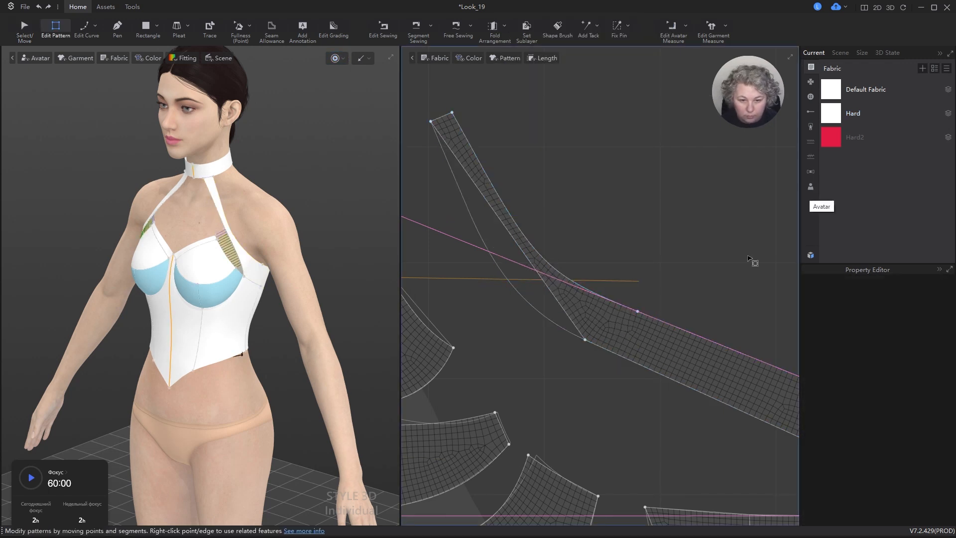
{"action": "right_click", "coordinate": [617, 358]}
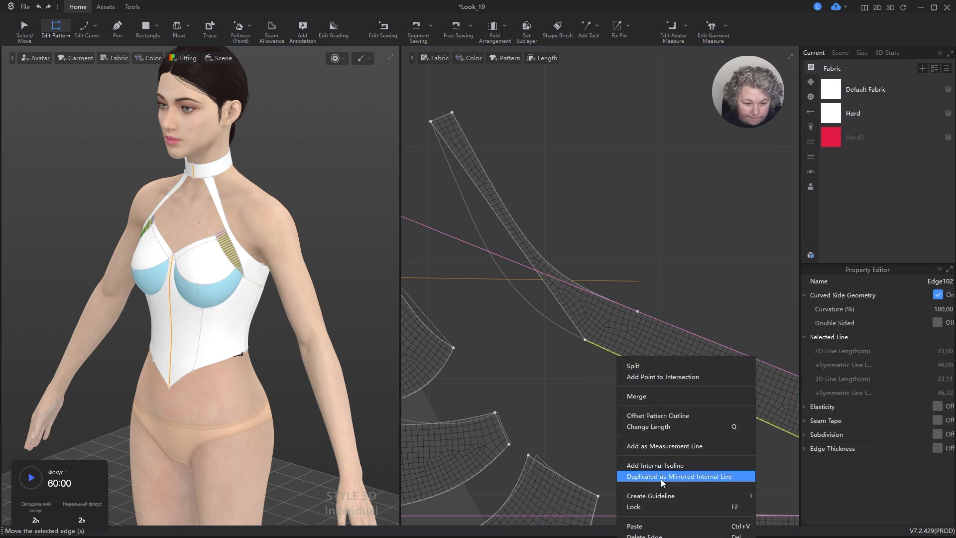
{"action": "mouse_move", "coordinate": [653, 496]}
{"action": "left_click", "coordinate": [773, 496]}
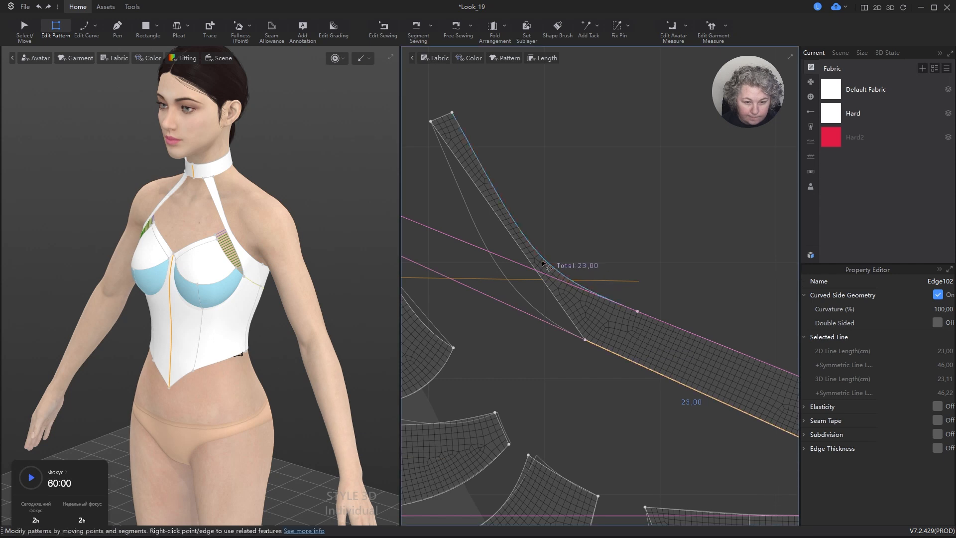
Bend the merged lower edge of the strap into an outward arc about 24.2 cm long, following the reference line.
{"action": "left_click", "coordinate": [95, 25]}
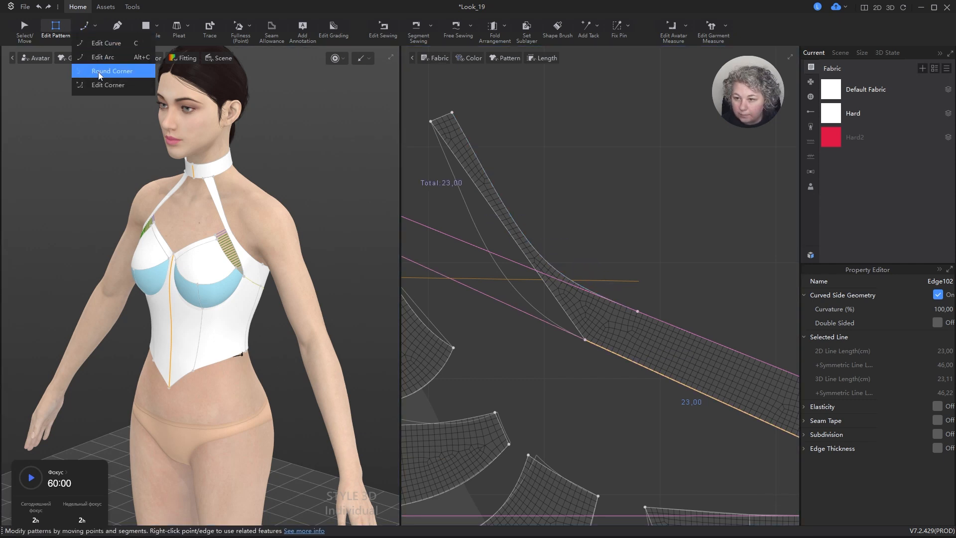
{"action": "left_click", "coordinate": [102, 56]}
{"action": "left_click_drag", "start_coordinate": [530, 254], "coordinate": [486, 296]}
{"action": "key", "text": "c"}
{"action": "scroll", "coordinate": [486, 295], "scroll_direction": "down", "scroll_amount": 1}
{"action": "scroll", "coordinate": [633, 349], "scroll_direction": "up", "scroll_amount": 2}
Set the lower straight edge of the strap's back section to 20 cm in the Start direction.
{"action": "key", "text": "z"}
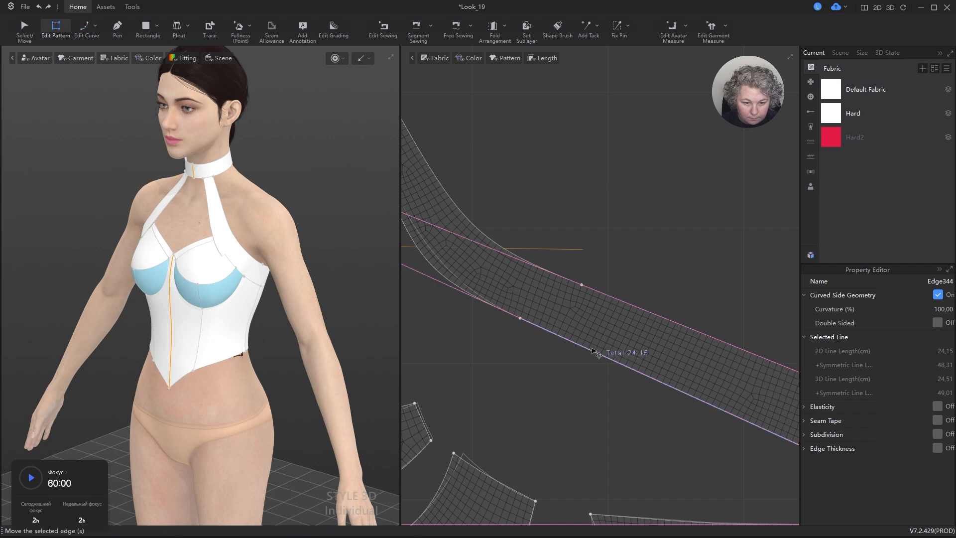
{"action": "left_click", "coordinate": [592, 349]}
{"action": "key", "text": "ctrl+h"}
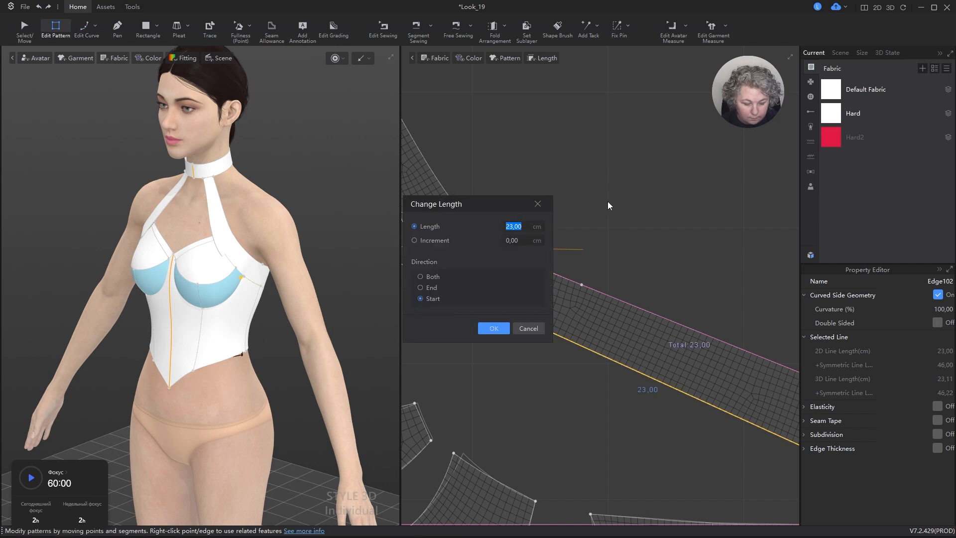
{"action": "type", "text": "20"}
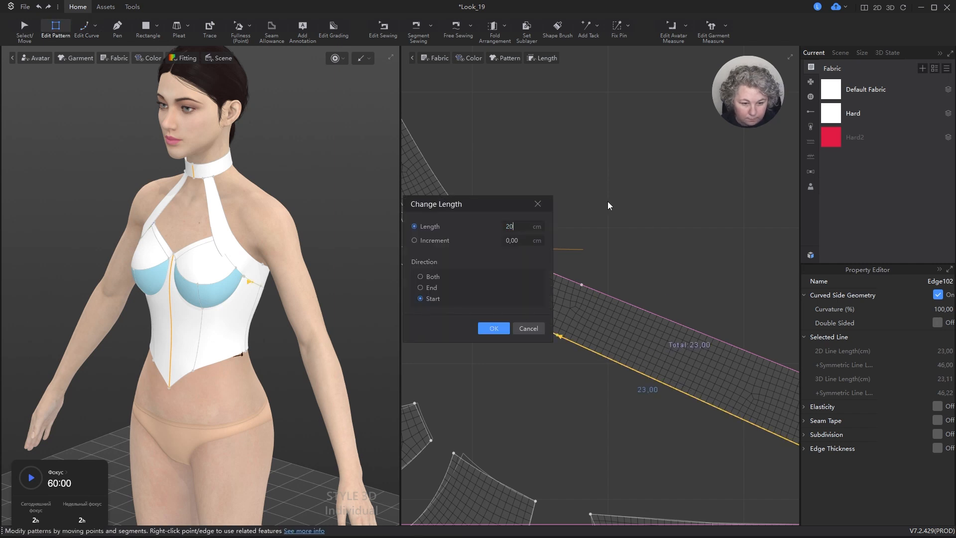
{"action": "left_click", "coordinate": [493, 329]}
{"action": "scroll", "coordinate": [713, 333], "scroll_direction": "down", "scroll_amount": 5}
{"action": "scroll", "coordinate": [558, 278], "scroll_direction": "up", "scroll_amount": 4}
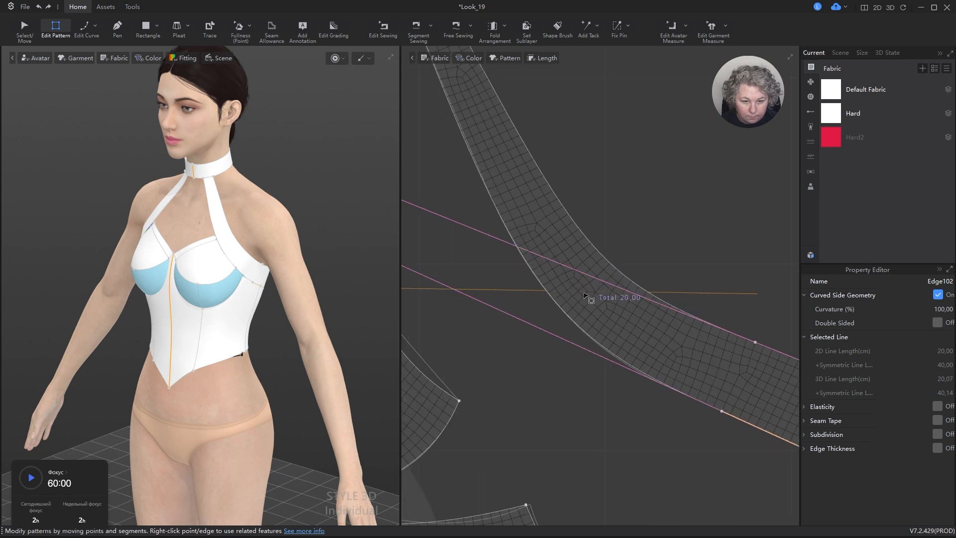
Shorten the back-end handle of the strap's lower curve along the lower guideline, giving a curve about 26.7 cm long.
{"action": "left_click", "coordinate": [528, 269]}
{"action": "scroll", "coordinate": [527, 274], "scroll_direction": "down", "scroll_amount": 1}
{"action": "scroll", "coordinate": [592, 316], "scroll_direction": "up", "scroll_amount": 2}
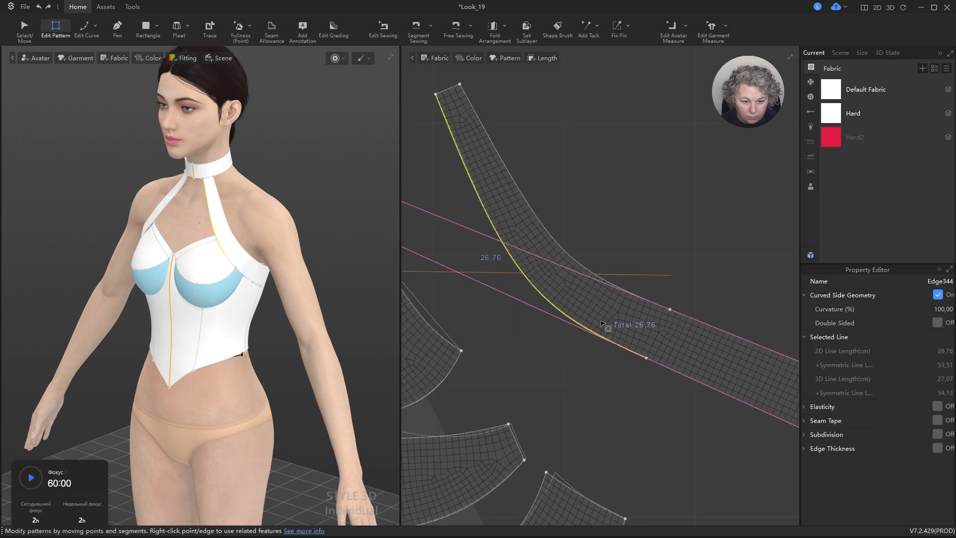
{"action": "key", "text": "v"}
{"action": "scroll", "coordinate": [553, 303], "scroll_direction": "up", "scroll_amount": 3}
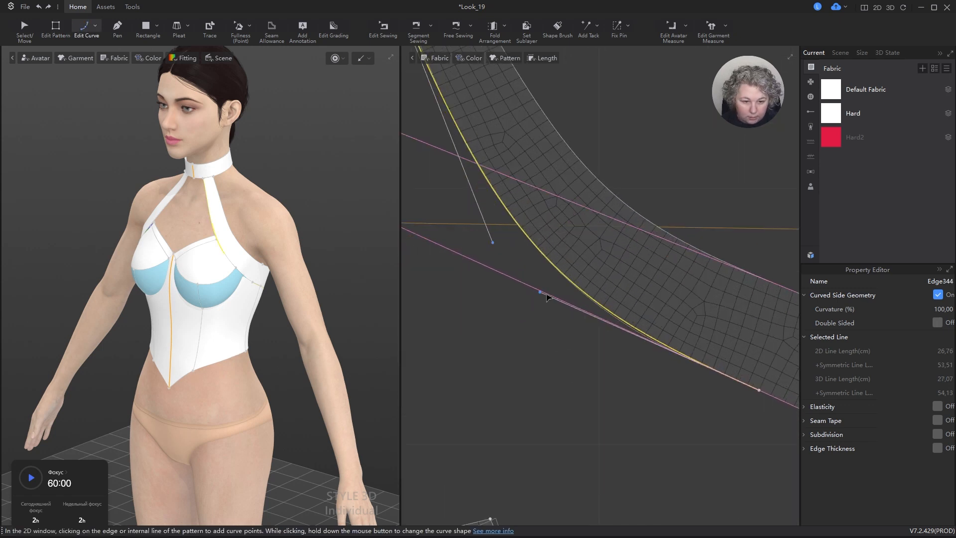
{"action": "left_click_drag", "start_coordinate": [539, 294], "coordinate": [562, 300]}
{"action": "scroll", "coordinate": [564, 289], "scroll_direction": "down", "scroll_amount": 3}
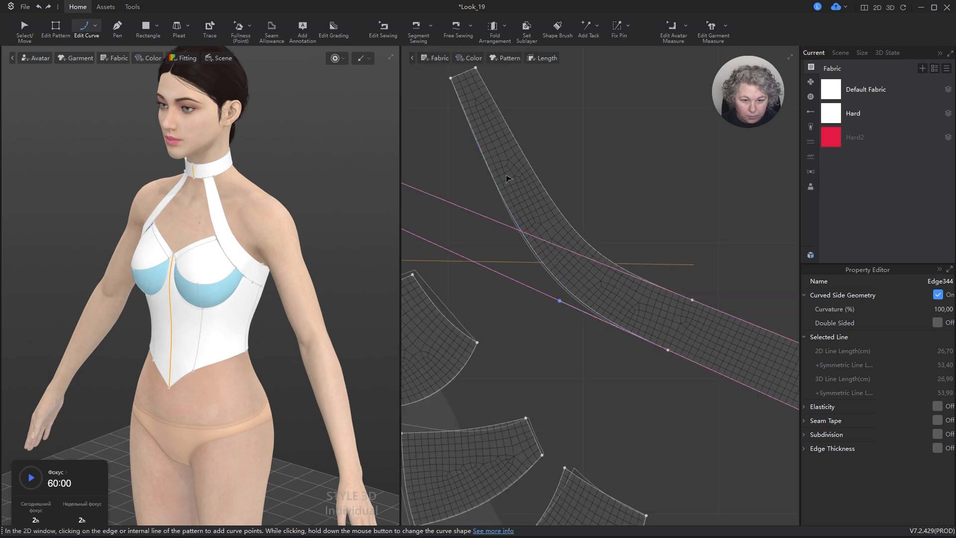
Lengthen the neck-side handle of the strap's lower curve slightly toward the back end to smooth the curve.
{"action": "key", "text": "z"}
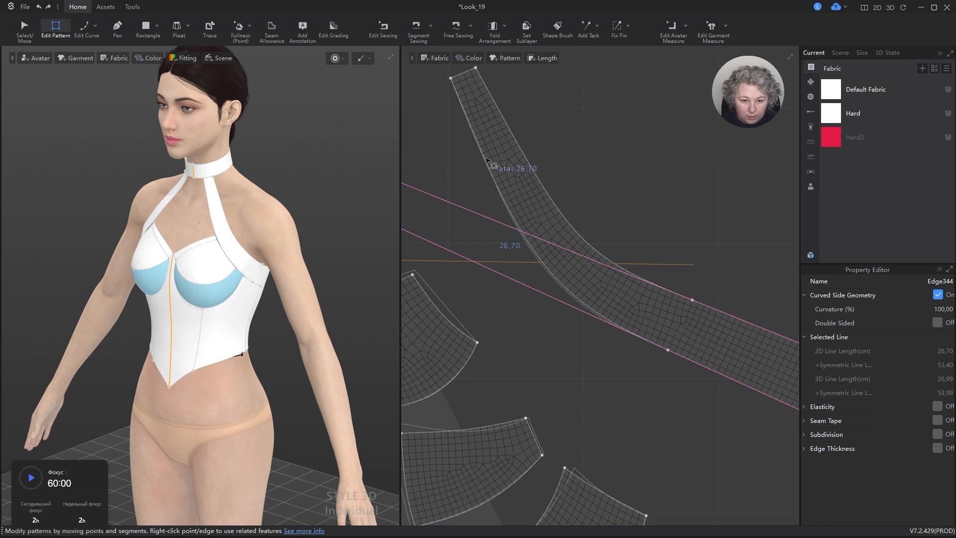
{"action": "scroll", "coordinate": [491, 149], "scroll_direction": "up", "scroll_amount": 1}
{"action": "scroll", "coordinate": [466, 113], "scroll_direction": "down", "scroll_amount": 1}
{"action": "left_click", "coordinate": [447, 74]}
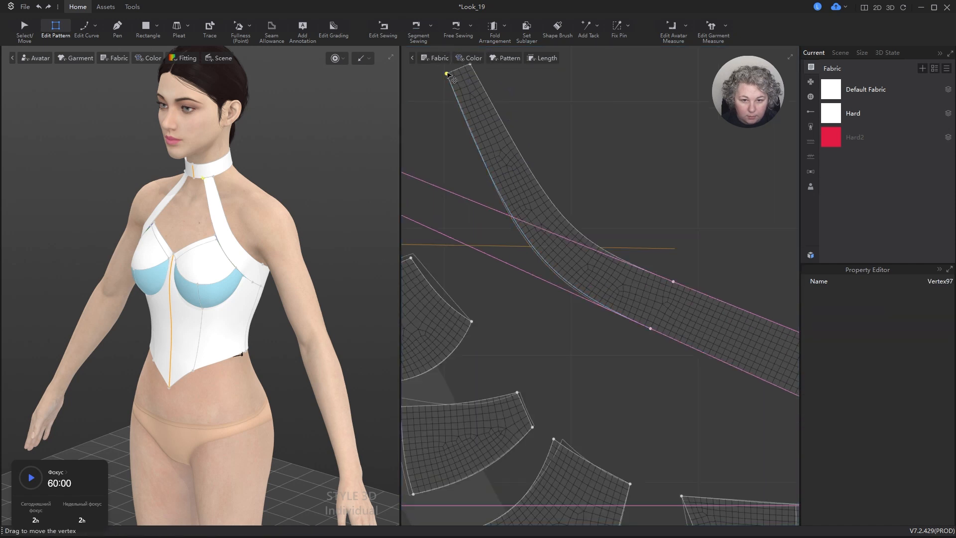
{"action": "key", "text": "v"}
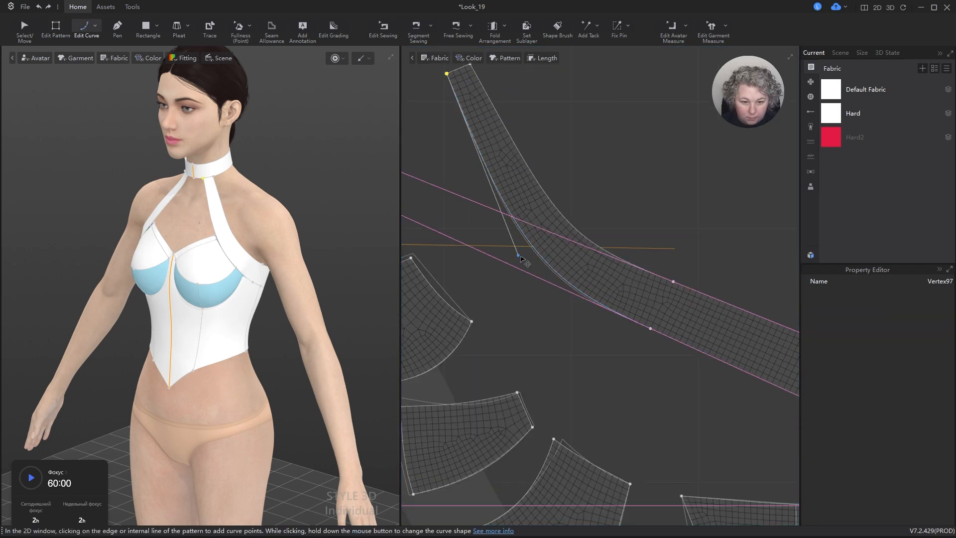
{"action": "left_click_drag", "start_coordinate": [519, 257], "coordinate": [525, 264]}
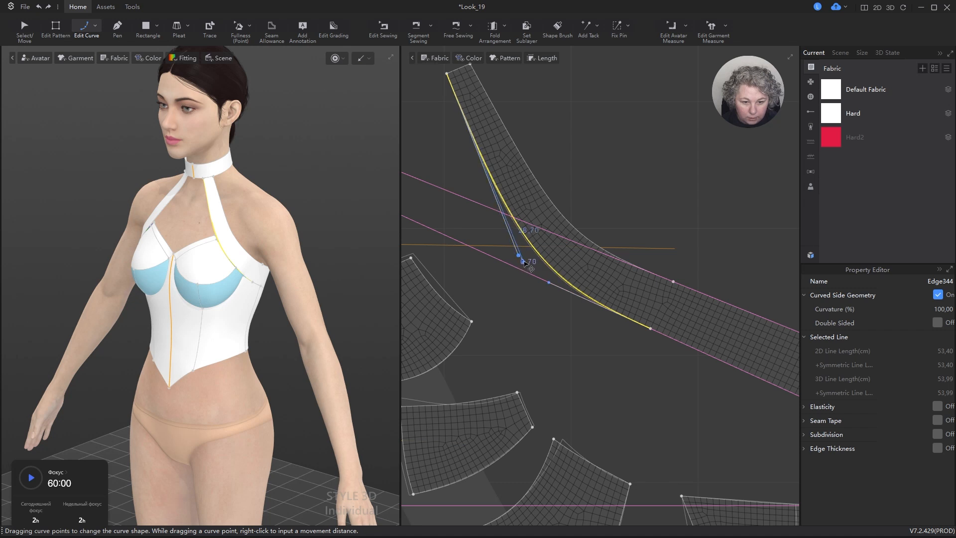
{"action": "left_click_drag", "start_coordinate": [525, 264], "coordinate": [527, 263]}
{"action": "left_click", "coordinate": [586, 179]}
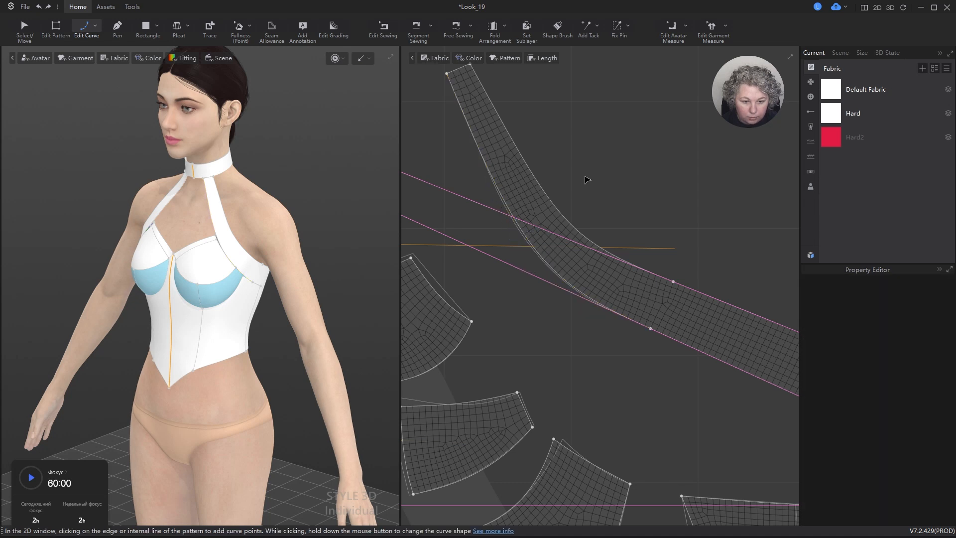
{"action": "scroll", "coordinate": [588, 180], "scroll_direction": "down", "scroll_amount": 2}
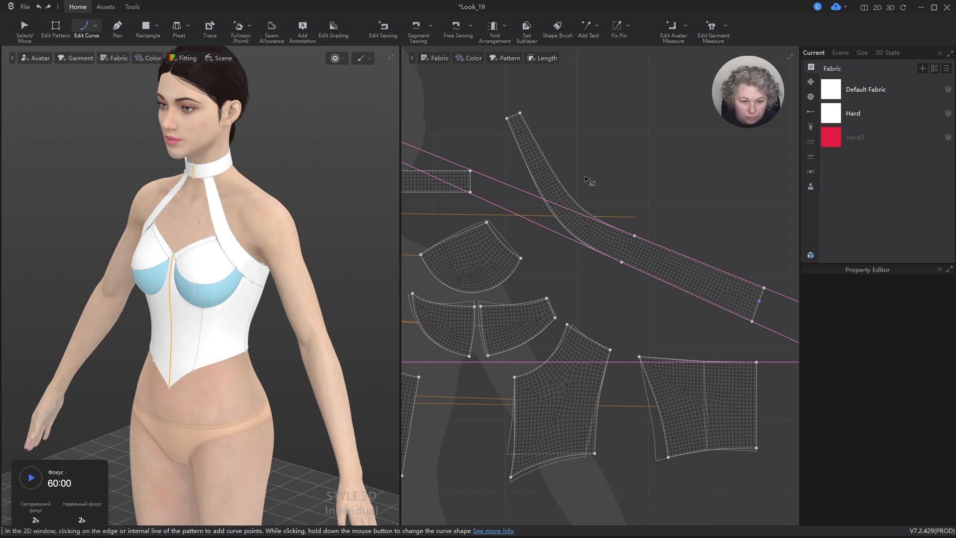
Lengthen the strap side of the back-panel seam toward the front to match the panel's 16.4 cm top edge.
{"action": "key", "text": "b"}
{"action": "scroll", "coordinate": [719, 315], "scroll_direction": "up", "scroll_amount": 4}
{"action": "left_click", "coordinate": [646, 268]}
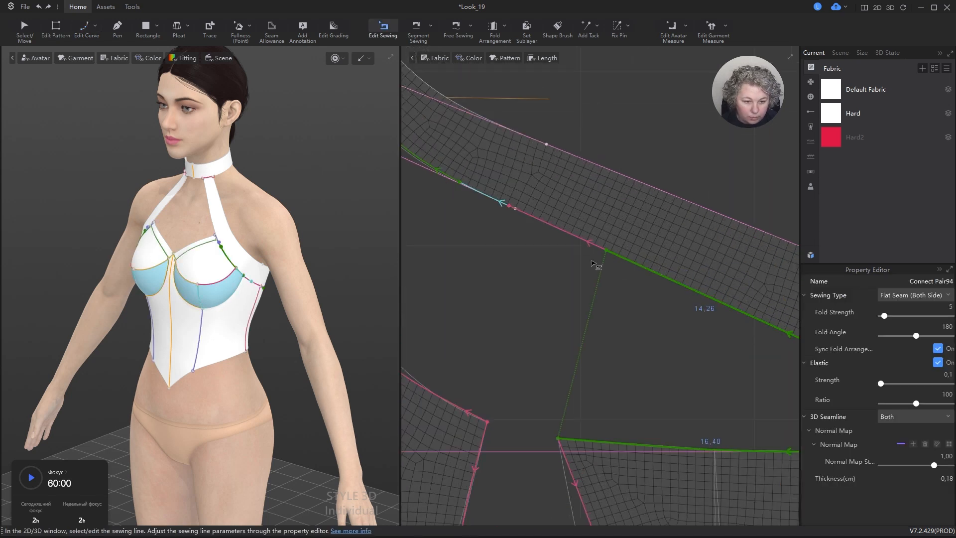
{"action": "left_click_drag", "start_coordinate": [590, 246], "coordinate": [551, 226]}
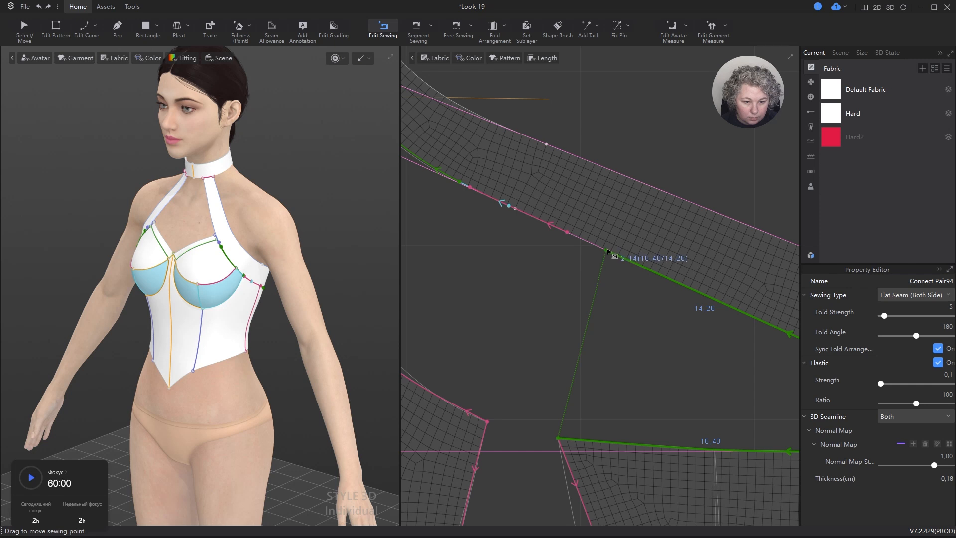
{"action": "scroll", "coordinate": [606, 252], "scroll_direction": "up", "scroll_amount": 4}
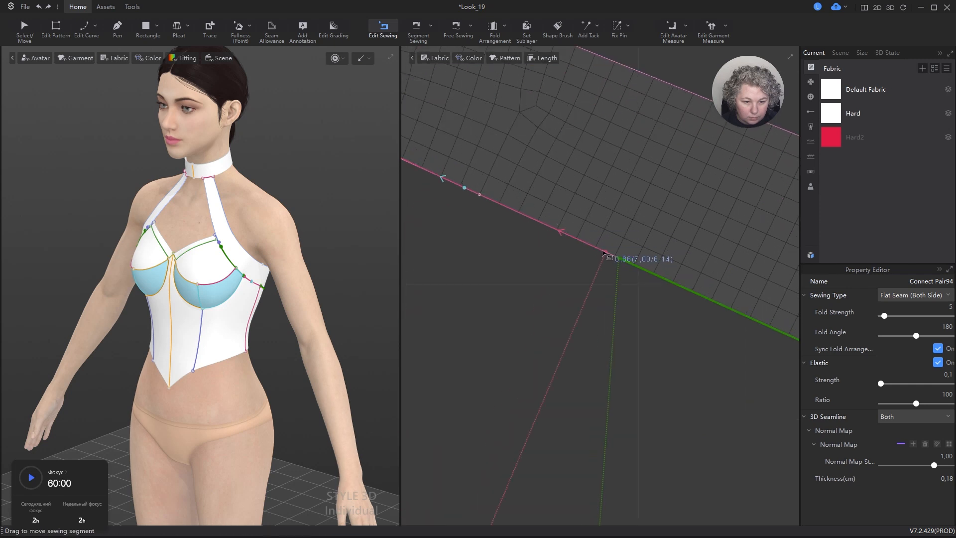
Move the front side-panel seam on the strap to meet the back-panel seam, and match its length to the panel's 7 cm edge.
{"action": "left_click_drag", "start_coordinate": [604, 254], "coordinate": [634, 275]}
{"action": "scroll", "coordinate": [643, 282], "scroll_direction": "down", "scroll_amount": 4}
{"action": "scroll", "coordinate": [573, 240], "scroll_direction": "up", "scroll_amount": 3}
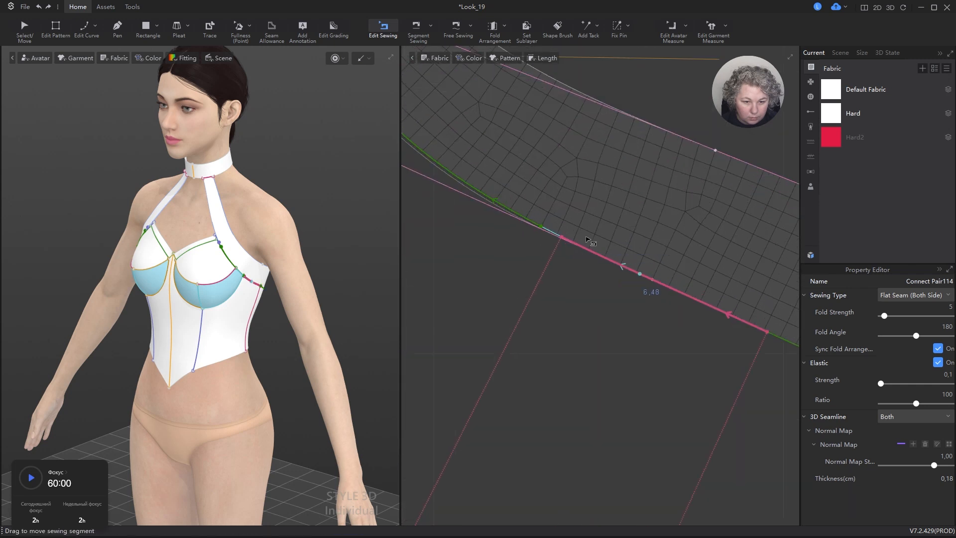
{"action": "left_click_drag", "start_coordinate": [563, 241], "coordinate": [557, 236]}
{"action": "left_click_drag", "start_coordinate": [551, 233], "coordinate": [653, 280]}
{"action": "left_click", "coordinate": [566, 238]}
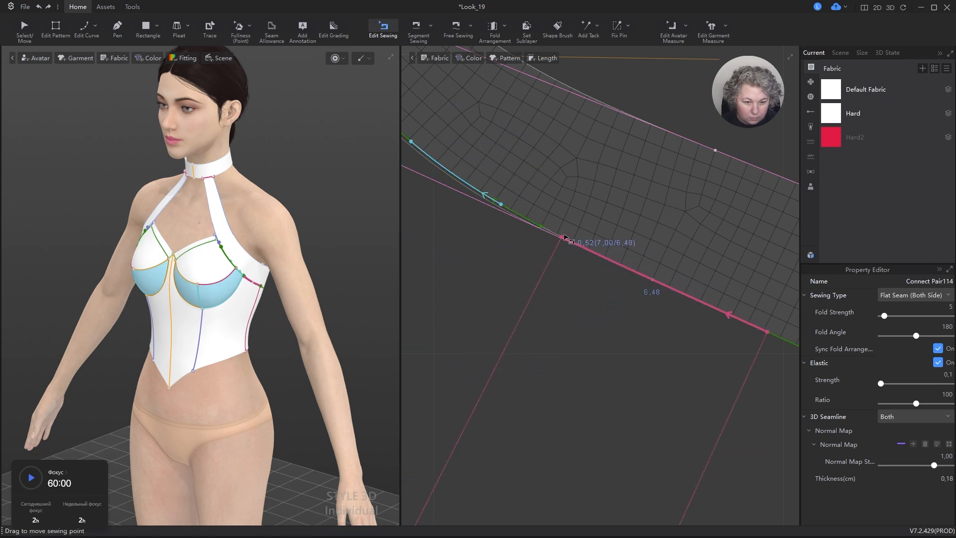
Move the outer lower-cup seam on the strap to start at the side-panel seam's end, and set its length to 3 cm.
{"action": "left_click_drag", "start_coordinate": [564, 240], "coordinate": [486, 160]}
{"action": "scroll", "coordinate": [529, 218], "scroll_direction": "up", "scroll_amount": 3}
{"action": "scroll", "coordinate": [527, 218], "scroll_direction": "down", "scroll_amount": 6}
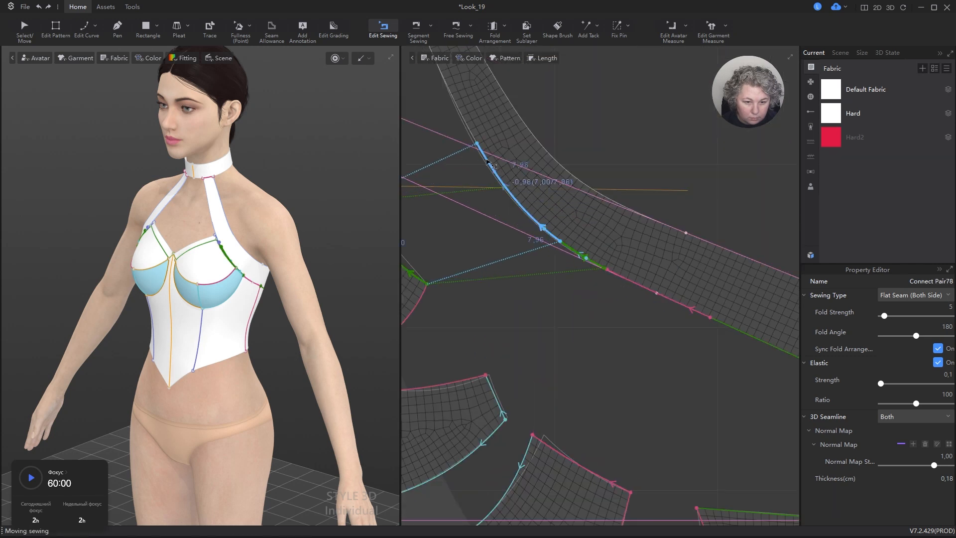
{"action": "scroll", "coordinate": [544, 214], "scroll_direction": "up", "scroll_amount": 5}
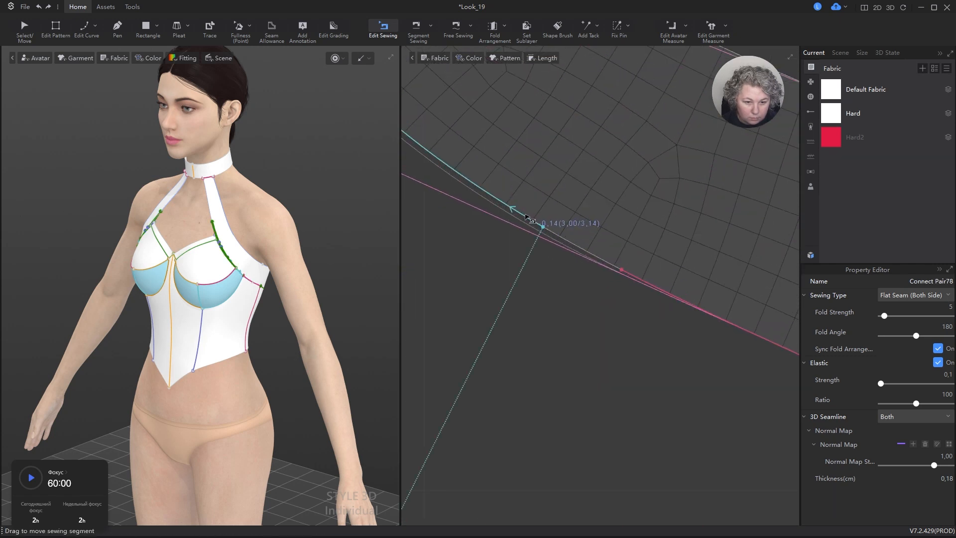
{"action": "left_click_drag", "start_coordinate": [527, 218], "coordinate": [622, 272]}
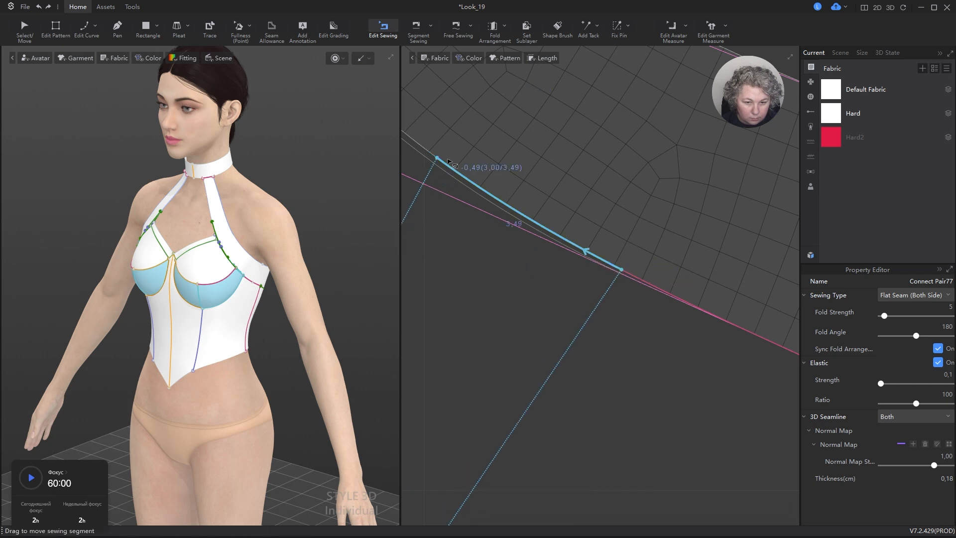
{"action": "left_click_drag", "start_coordinate": [468, 184], "coordinate": [468, 184]}
{"action": "scroll", "coordinate": [606, 286], "scroll_direction": "down", "scroll_amount": 6}
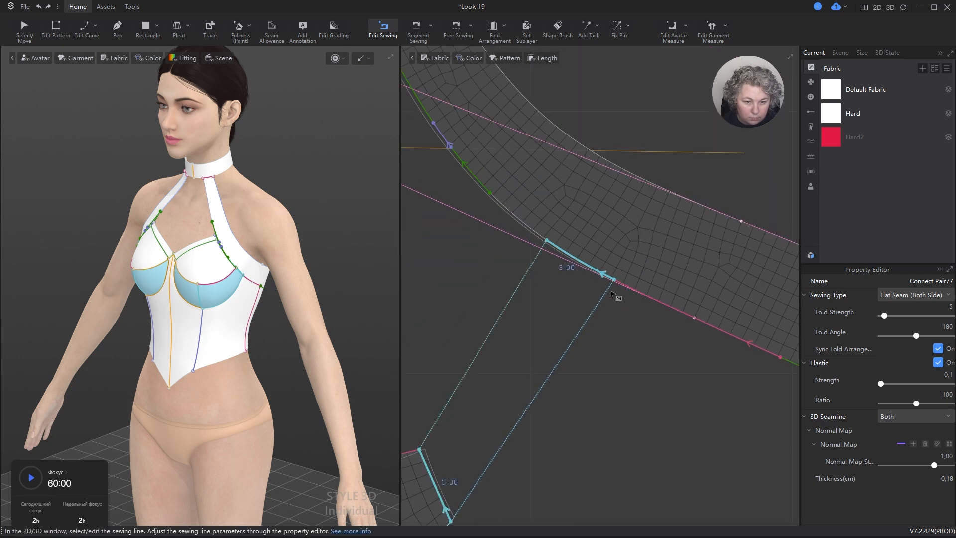
Move the upper-cup seam on the strap to start at the lower-cup seam's end, and adjust its length to 7 cm.
{"action": "scroll", "coordinate": [553, 236], "scroll_direction": "up", "scroll_amount": 3}
{"action": "left_click_drag", "start_coordinate": [516, 229], "coordinate": [626, 305]}
{"action": "scroll", "coordinate": [547, 241], "scroll_direction": "down", "scroll_amount": 3}
{"action": "left_click_drag", "start_coordinate": [466, 136], "coordinate": [458, 115]}
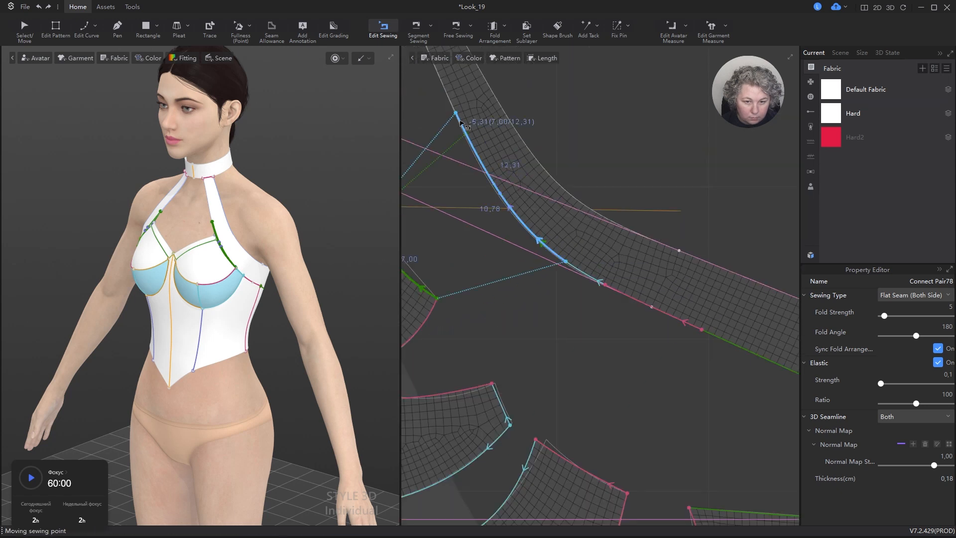
{"action": "left_click_drag", "start_coordinate": [496, 187], "coordinate": [497, 187]}
{"action": "scroll", "coordinate": [539, 215], "scroll_direction": "up", "scroll_amount": 3}
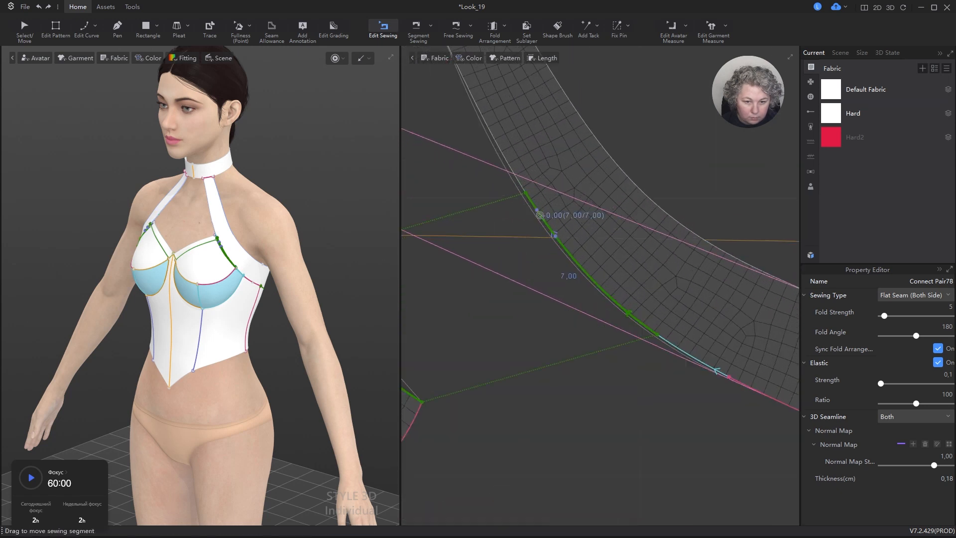
Move the neckline trim's seam on the strap to meet the upper-cup seam, and shorten it to 1 cm.
{"action": "left_click_drag", "start_coordinate": [538, 214], "coordinate": [534, 200]}
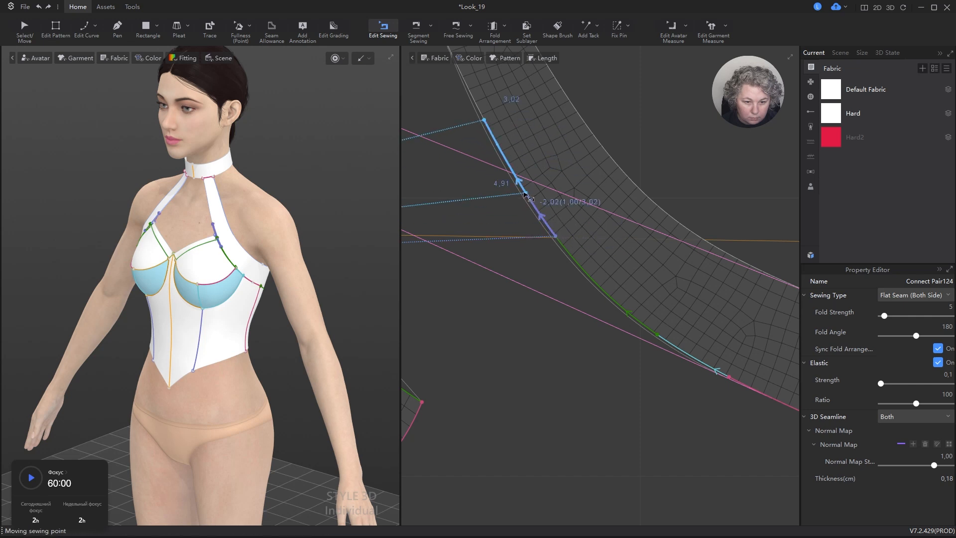
{"action": "left_click_drag", "start_coordinate": [525, 195], "coordinate": [526, 193]}
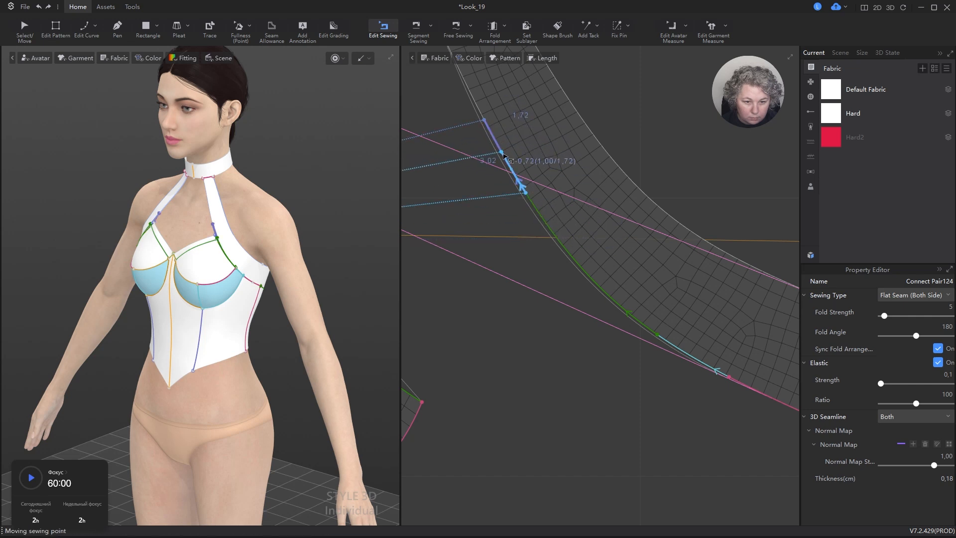
{"action": "scroll", "coordinate": [518, 172], "scroll_direction": "down", "scroll_amount": 4}
{"action": "scroll", "coordinate": [339, 207], "scroll_direction": "up", "scroll_amount": 4}
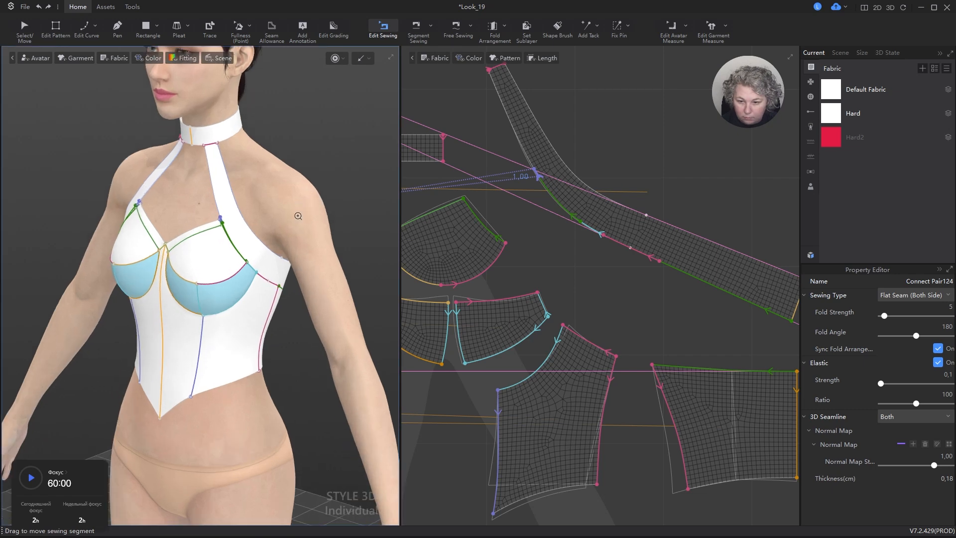
Simulate the garment with the realigned strap seams and view the avatar from the front.
{"action": "key", "text": "space"}
{"action": "scroll", "coordinate": [340, 205], "scroll_direction": "down", "scroll_amount": 3}
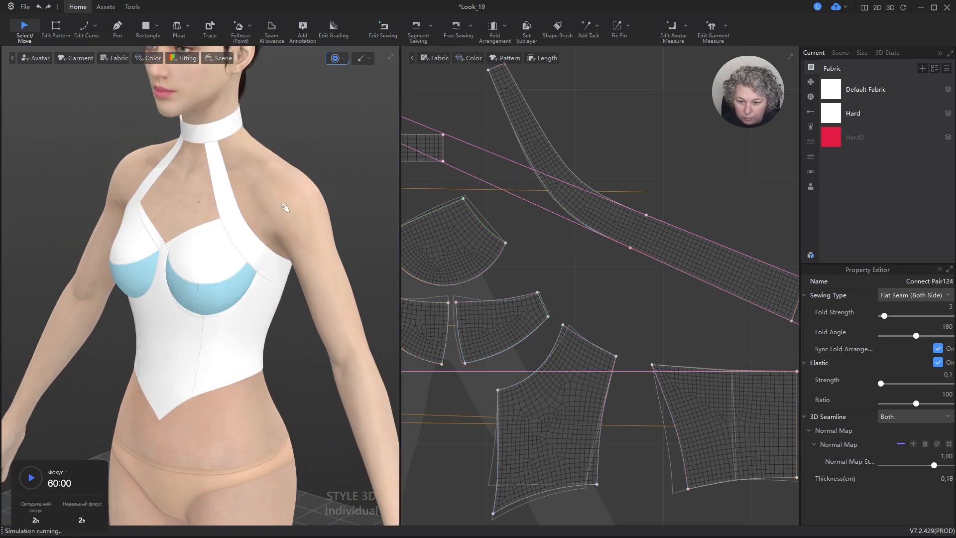
{"action": "key", "text": "2"}
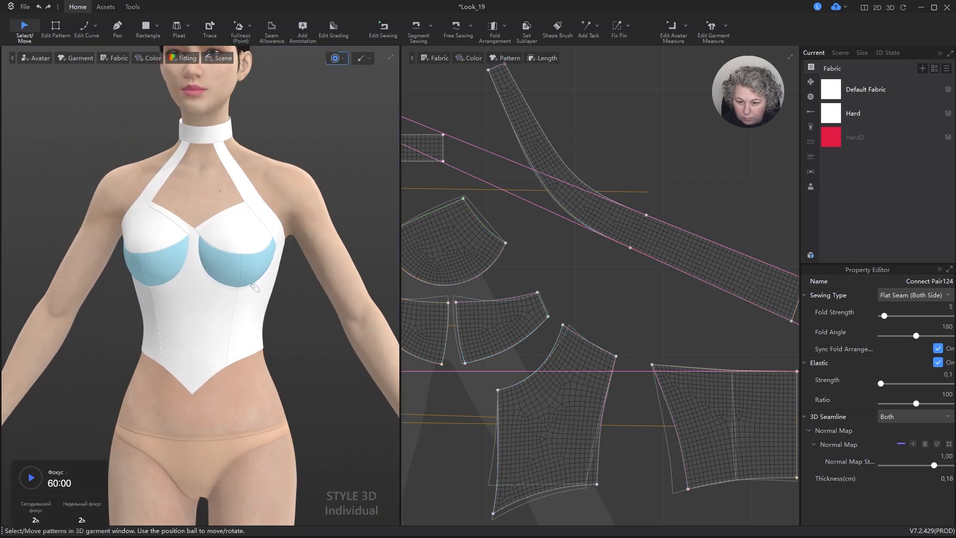
{"action": "left_click", "coordinate": [258, 267]}
{"action": "left_click", "coordinate": [140, 275], "text": "shift"}
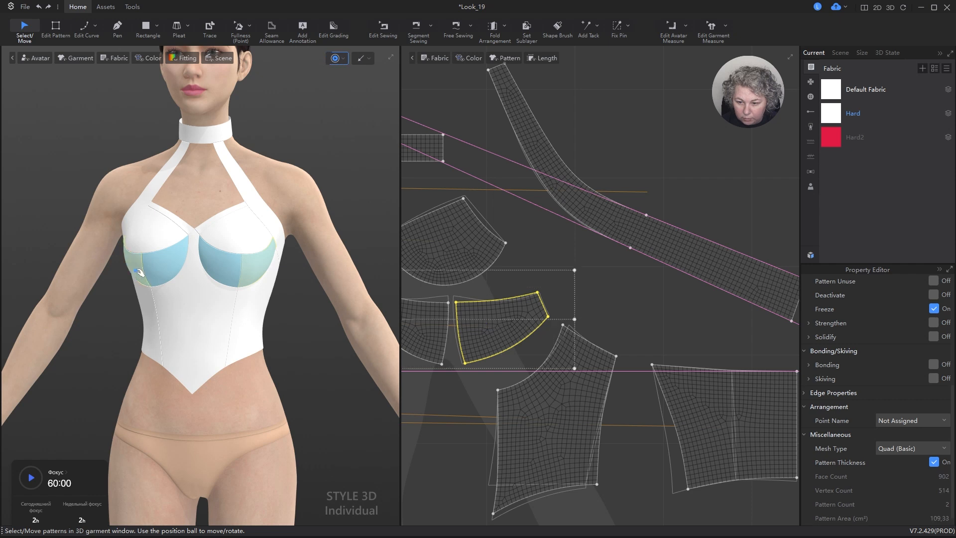
{"action": "key", "text": "ctrl+k"}
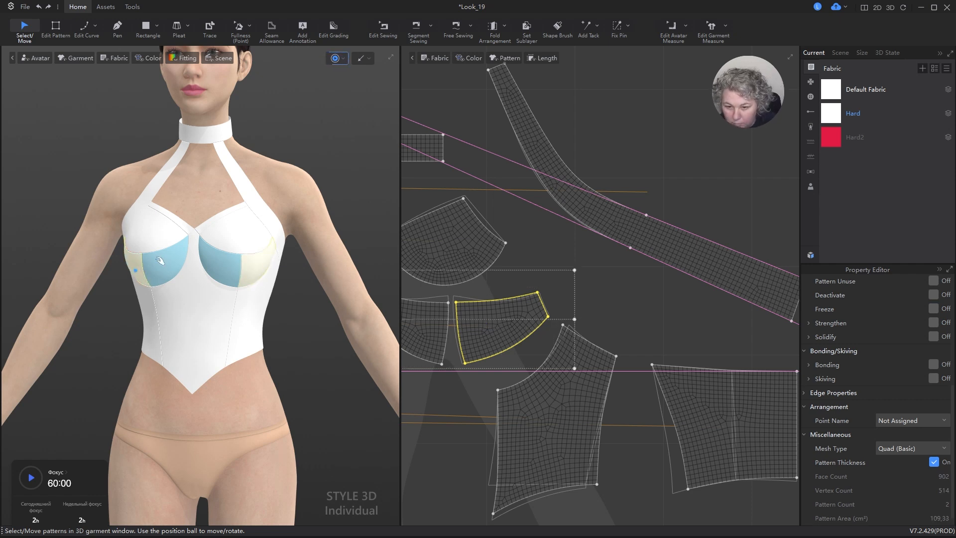
{"action": "right_click_drag", "start_coordinate": [267, 223], "coordinate": [257, 242]}
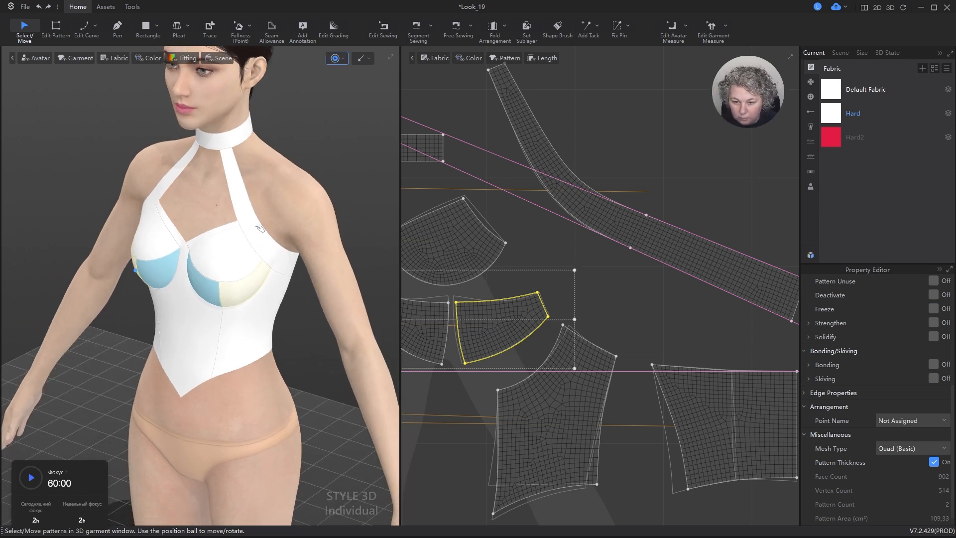
{"action": "left_click", "coordinate": [260, 228]}
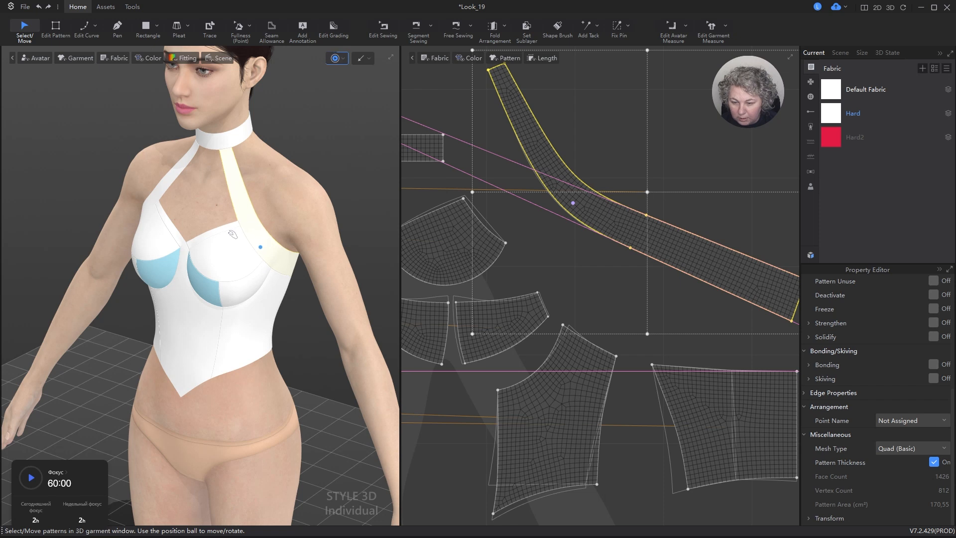
{"action": "right_click_drag", "start_coordinate": [232, 234], "coordinate": [287, 209]}
{"action": "key", "text": "ctrl+z"}
{"action": "key", "text": "ctrl+z"}
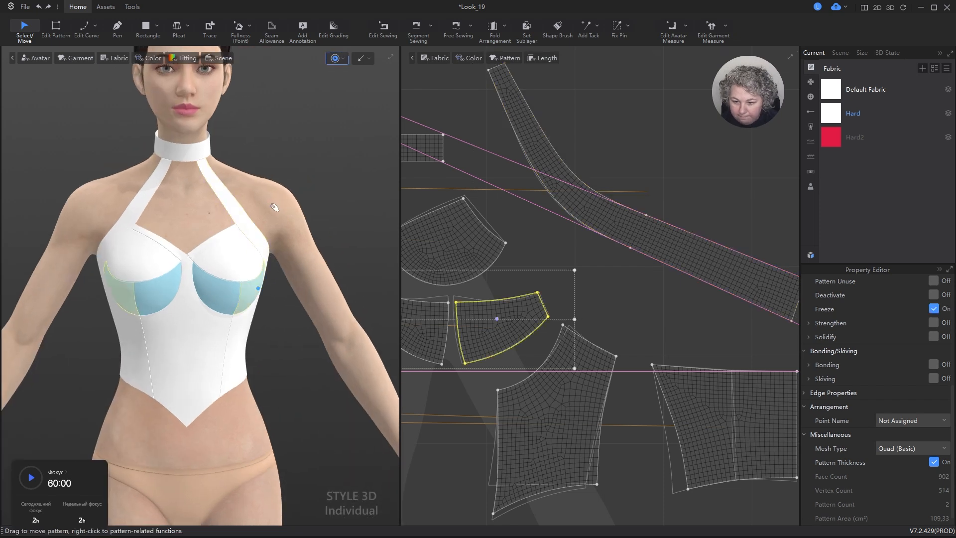
Deactivate all six upper and lower cup pieces on both sides and turn off their freeze.
{"action": "left_click", "coordinate": [242, 261]}
{"action": "left_click", "coordinate": [231, 289], "text": "shift"}
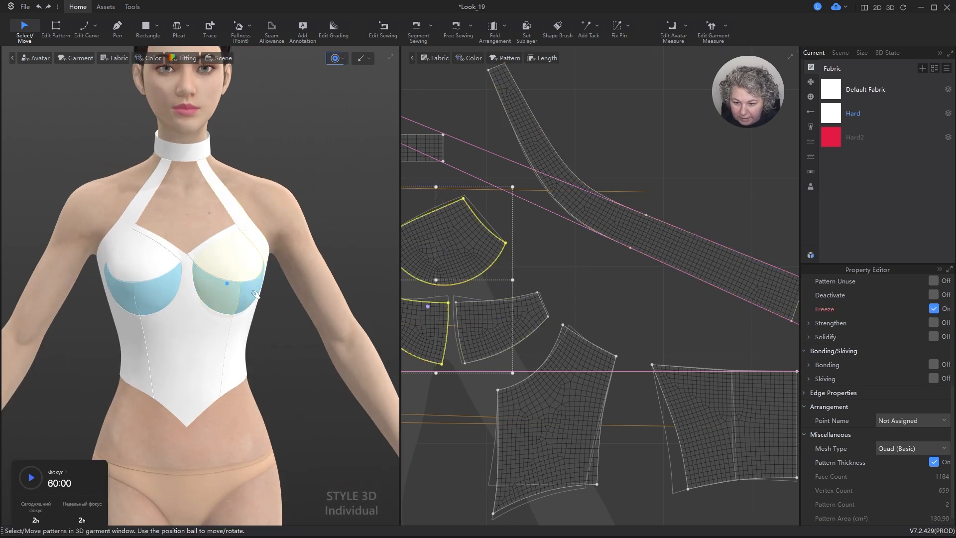
{"action": "left_click", "coordinate": [158, 297], "text": "shift"}
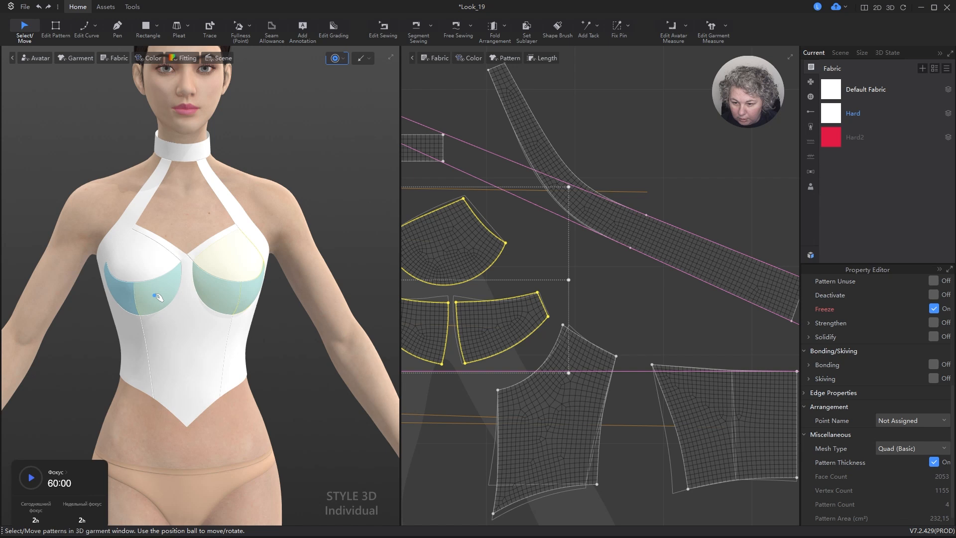
{"action": "left_click", "coordinate": [122, 302], "text": "shift"}
{"action": "left_click", "coordinate": [152, 250], "text": "shift"}
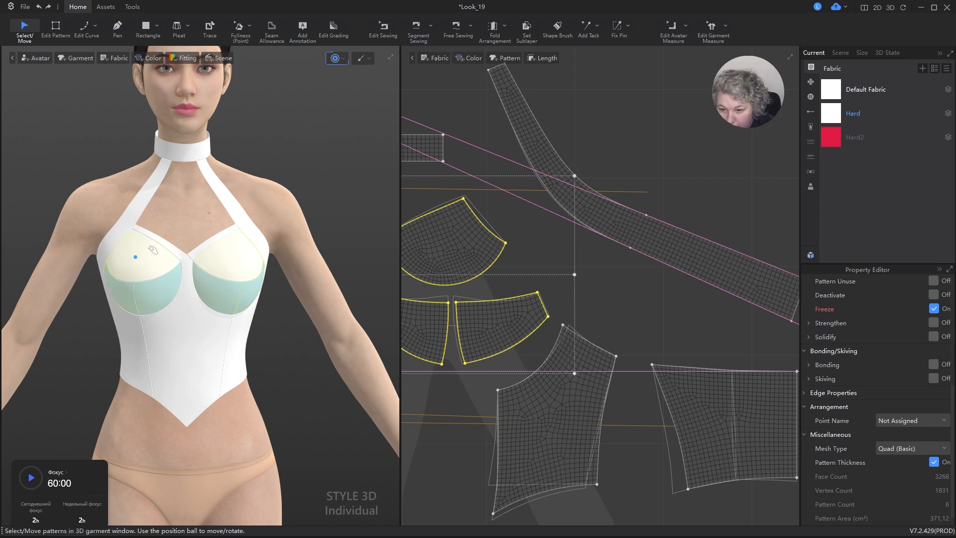
{"action": "key", "text": "ctrl+k"}
{"action": "right_click_drag", "start_coordinate": [153, 250], "coordinate": [126, 249]}
{"action": "scroll", "coordinate": [126, 249], "scroll_direction": "up", "scroll_amount": 3}
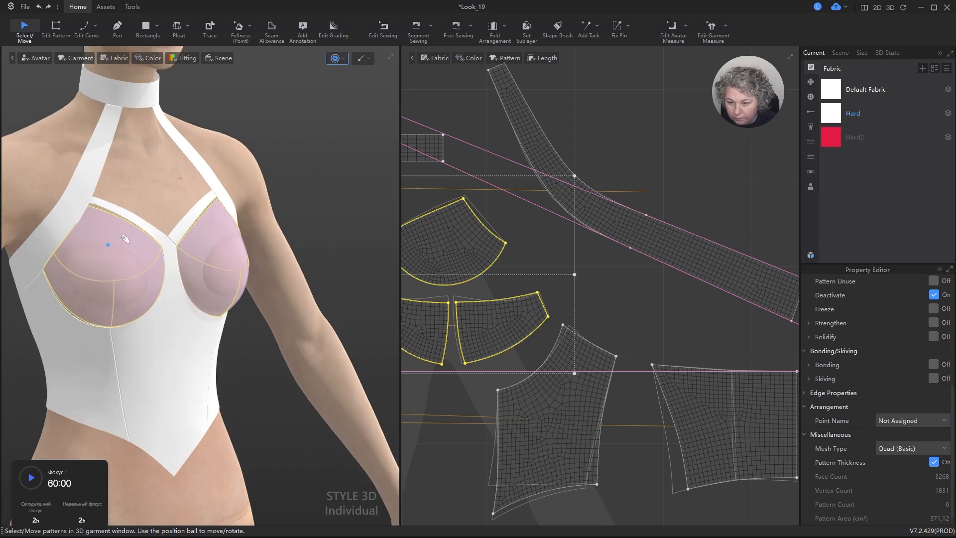
Tug both halter straps outward around the bust during the simulation so they settle on the avatar, and stop the simulation.
{"action": "left_click_drag", "start_coordinate": [52, 213], "coordinate": [66, 215]}
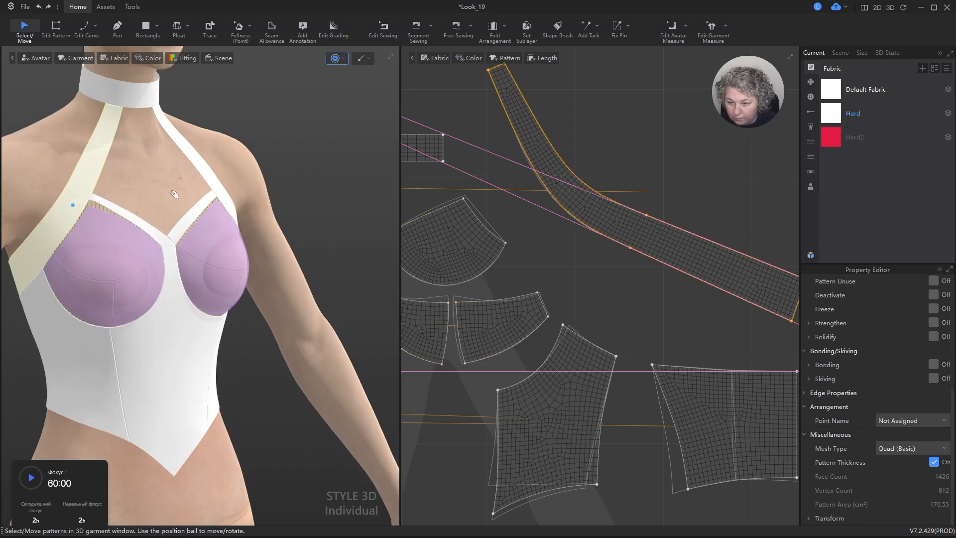
{"action": "right_click_drag", "start_coordinate": [175, 201], "coordinate": [193, 235]}
{"action": "left_click_drag", "start_coordinate": [252, 206], "coordinate": [265, 207]}
{"action": "left_click_drag", "start_coordinate": [272, 241], "coordinate": [278, 245]}
{"action": "right_click_drag", "start_coordinate": [278, 245], "coordinate": [262, 266]}
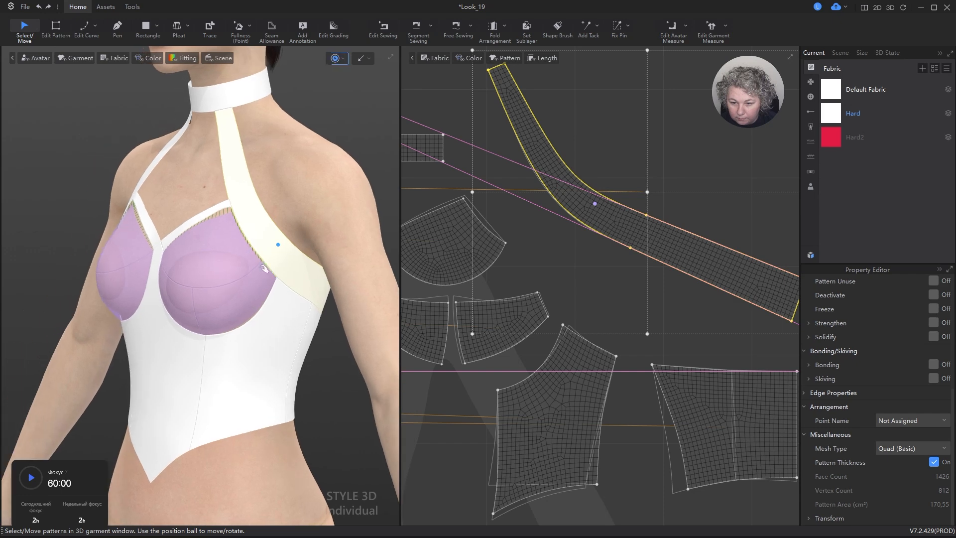
{"action": "right_click_drag", "start_coordinate": [255, 224], "coordinate": [327, 219]}
{"action": "left_click", "coordinate": [74, 228]}
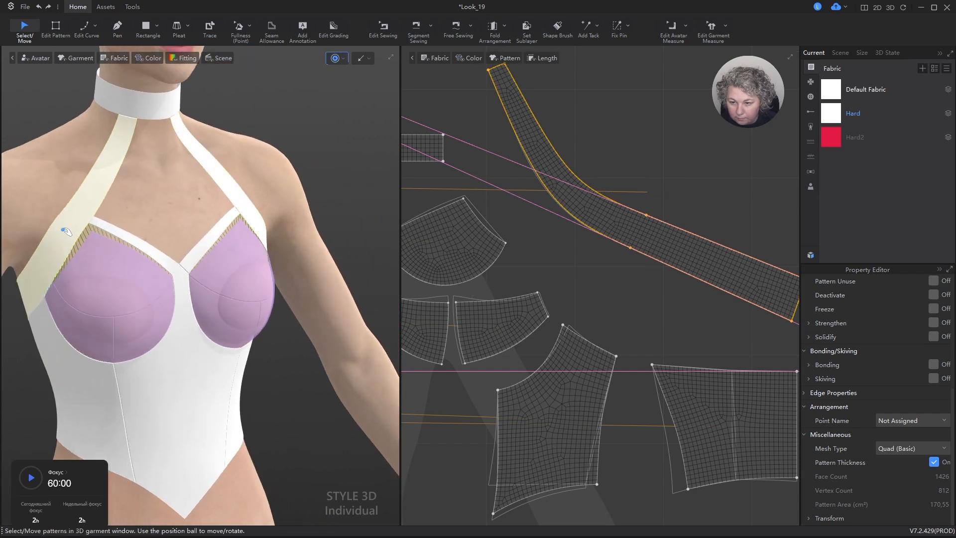
{"action": "left_click_drag", "start_coordinate": [67, 231], "coordinate": [69, 232]}
{"action": "scroll", "coordinate": [139, 197], "scroll_direction": "down", "scroll_amount": 2}
{"action": "right_click_drag", "start_coordinate": [150, 209], "coordinate": [118, 222]}
{"action": "key", "text": "space"}
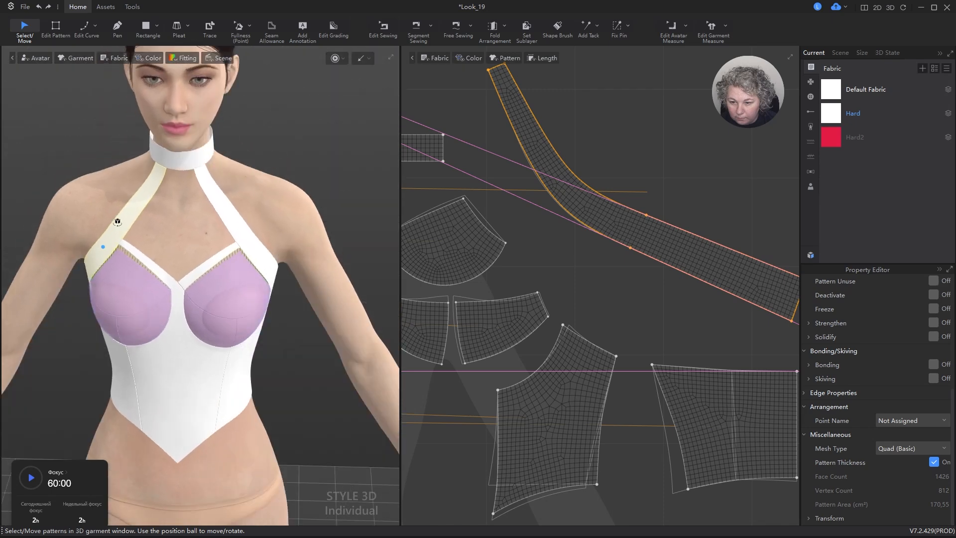
Resume the simulation, pull the neckline trim above the cup into place, and check its fit from the side.
{"action": "key", "text": "space"}
{"action": "scroll", "coordinate": [295, 172], "scroll_direction": "up", "scroll_amount": 6}
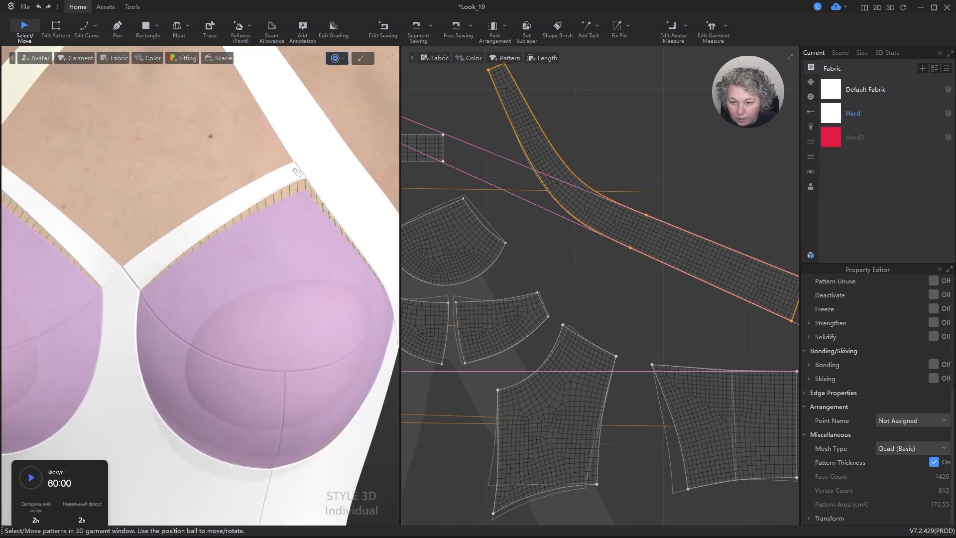
{"action": "left_click_drag", "start_coordinate": [270, 190], "coordinate": [232, 203]}
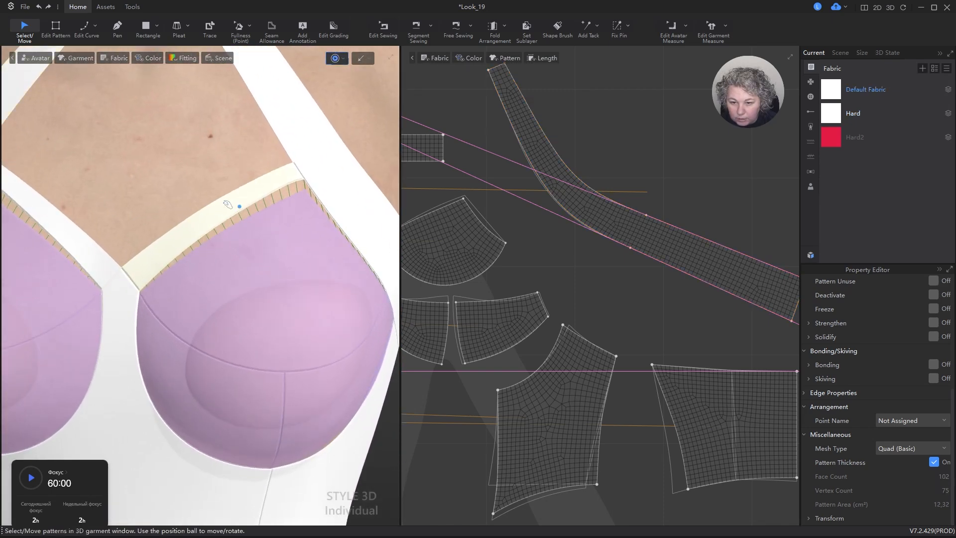
{"action": "key", "text": "space"}
{"action": "right_click_drag", "start_coordinate": [233, 202], "coordinate": [326, 205]}
{"action": "key", "text": "space"}
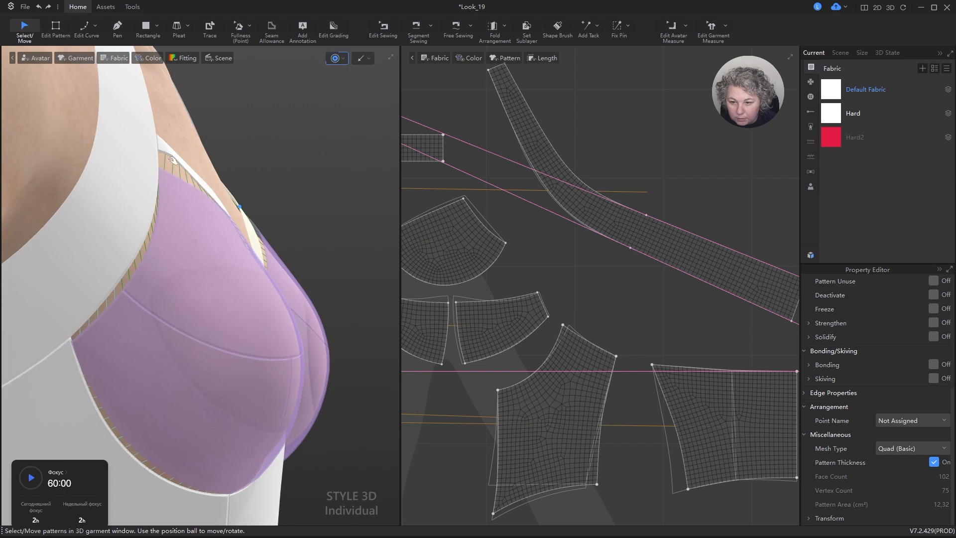
Level the two upper corner points of the narrow neckline trim piece so its short end is straight.
{"action": "scroll", "coordinate": [527, 266], "scroll_direction": "down", "scroll_amount": 3}
{"action": "scroll", "coordinate": [527, 267], "scroll_direction": "down", "scroll_amount": 4}
{"action": "scroll", "coordinate": [463, 260], "scroll_direction": "up", "scroll_amount": 9}
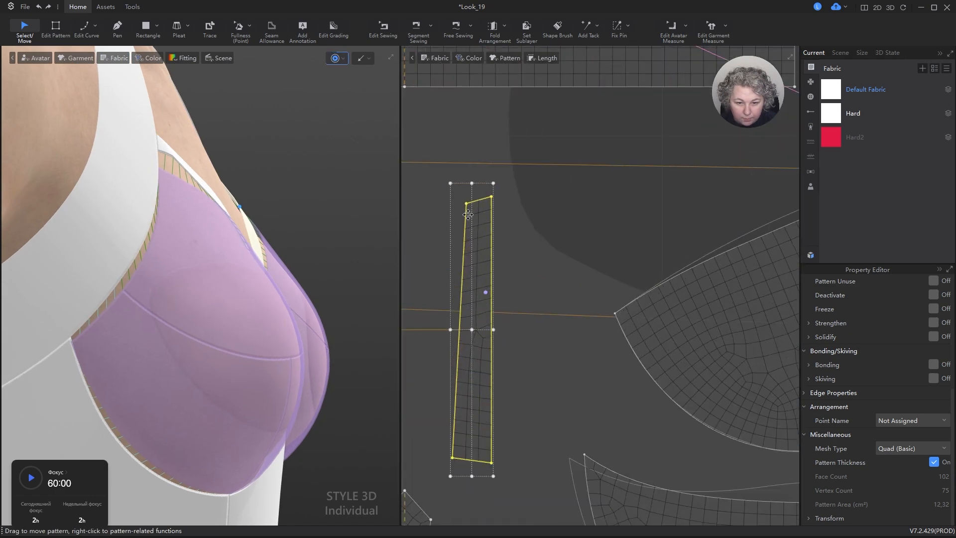
{"action": "scroll", "coordinate": [493, 215], "scroll_direction": "up", "scroll_amount": 1}
{"action": "key", "text": "z"}
{"action": "left_click", "coordinate": [500, 214]}
{"action": "left_click", "coordinate": [492, 206]}
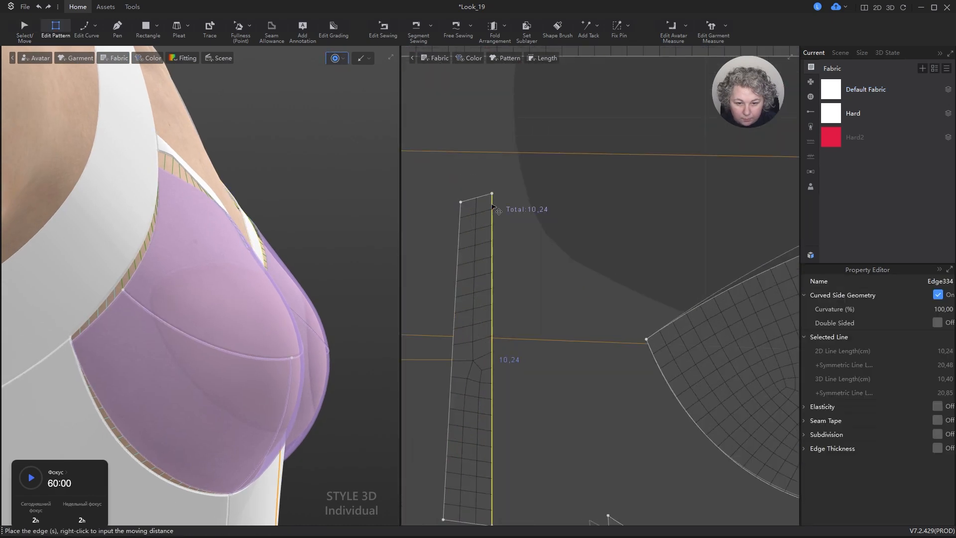
{"action": "left_click", "coordinate": [460, 202]}
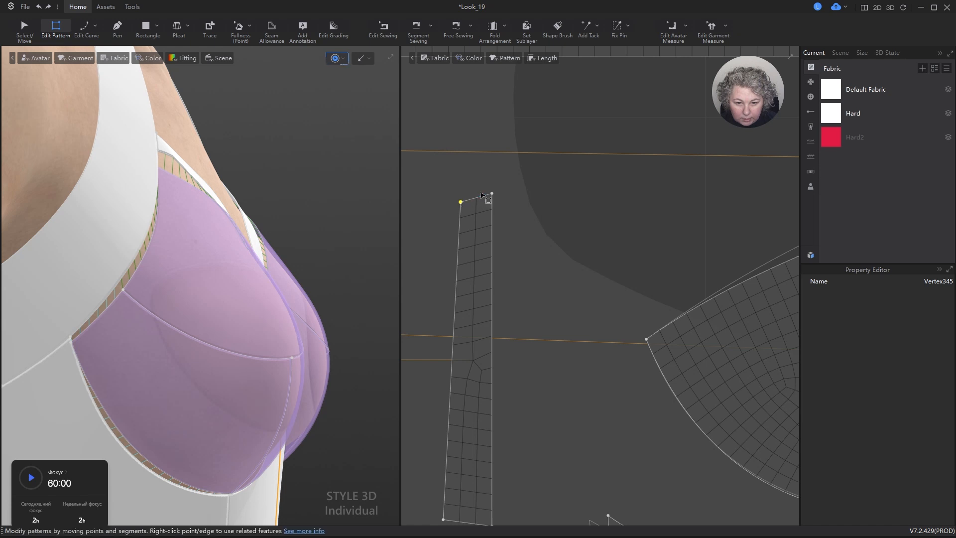
{"action": "key", "text": "ctrl+z"}
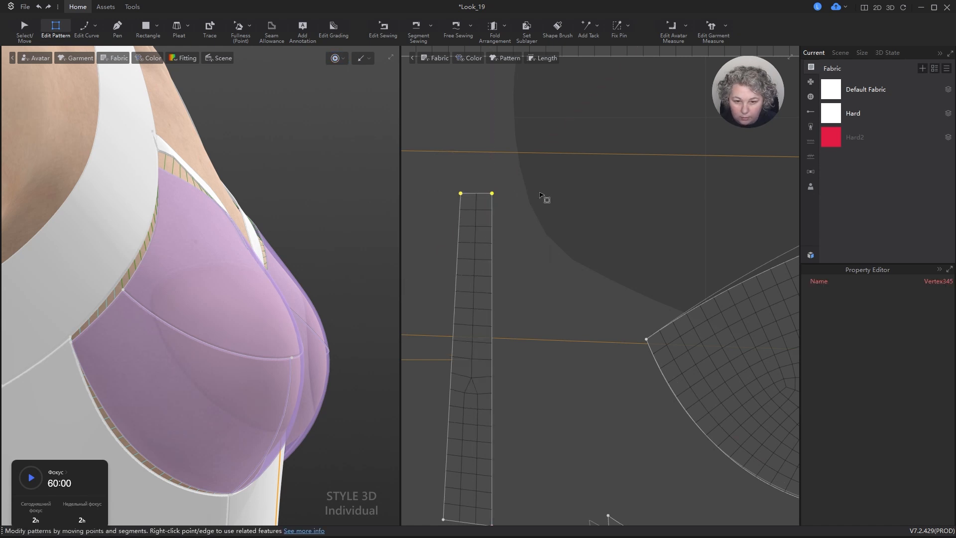
{"action": "left_click", "coordinate": [543, 196]}
Simulate the garment with the adjusted neckline trim and check its fit around the cups from the front.
{"action": "key", "text": "q"}
{"action": "key", "text": "space"}
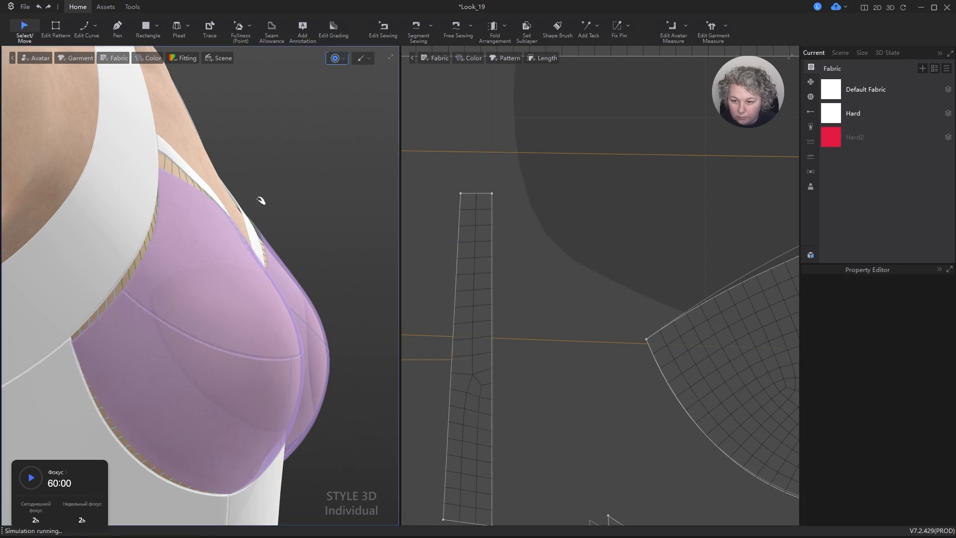
{"action": "right_click_drag", "start_coordinate": [262, 200], "coordinate": [175, 204]}
{"action": "scroll", "coordinate": [242, 200], "scroll_direction": "down", "scroll_amount": 5}
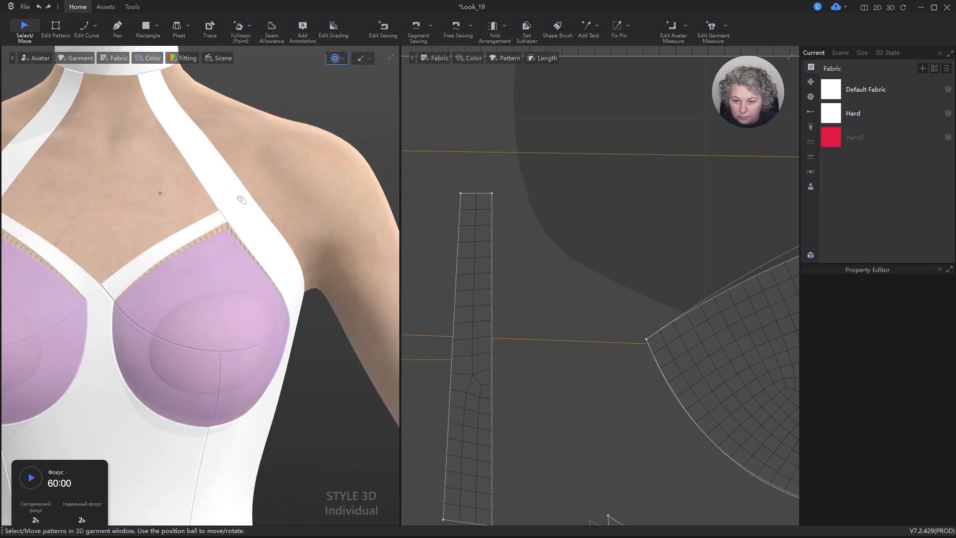
{"action": "right_click_drag", "start_coordinate": [241, 200], "coordinate": [327, 185]}
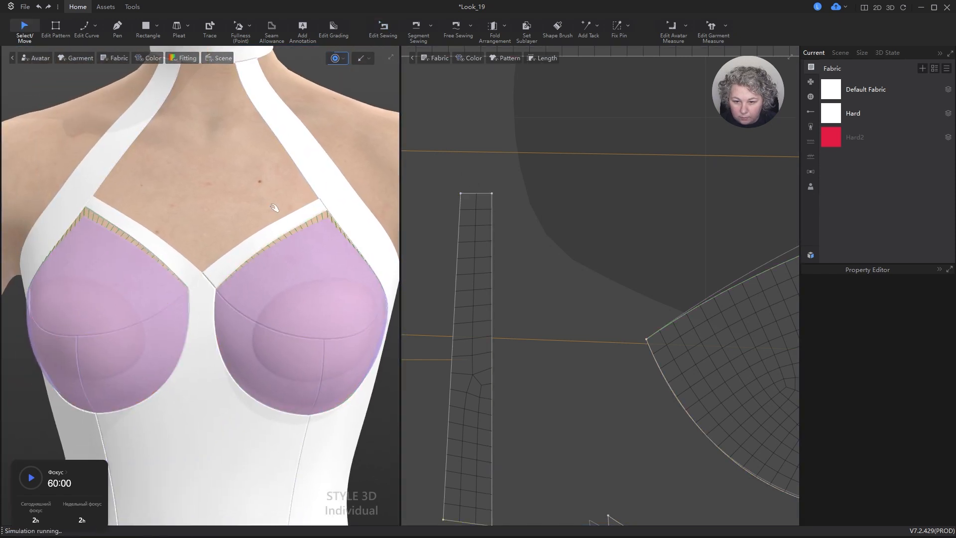
{"action": "right_click_drag", "start_coordinate": [275, 206], "coordinate": [219, 194]}
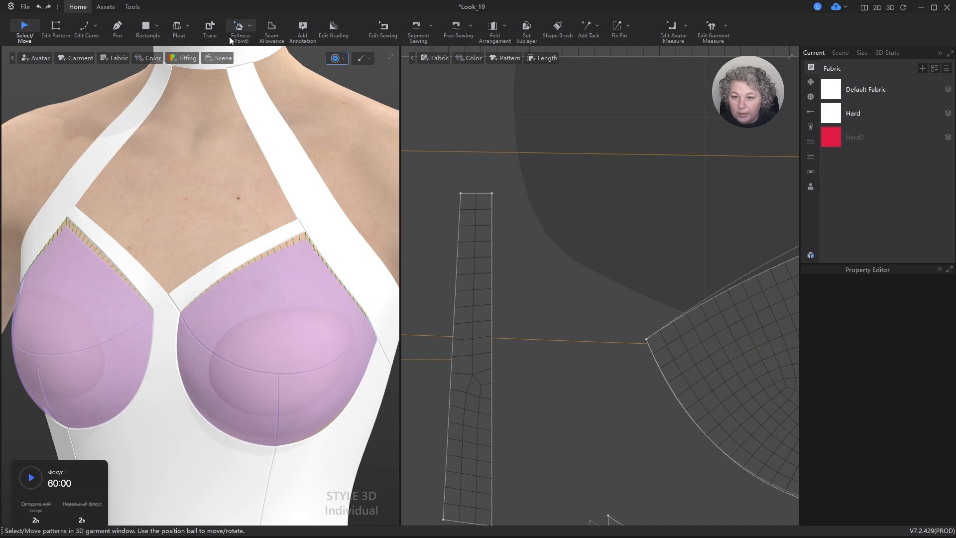
Examine the bodice with Garment Deformation Analysis, compare it with Garment Stress Analysis, and return to the deformation map.
{"action": "left_click", "coordinate": [184, 57]}
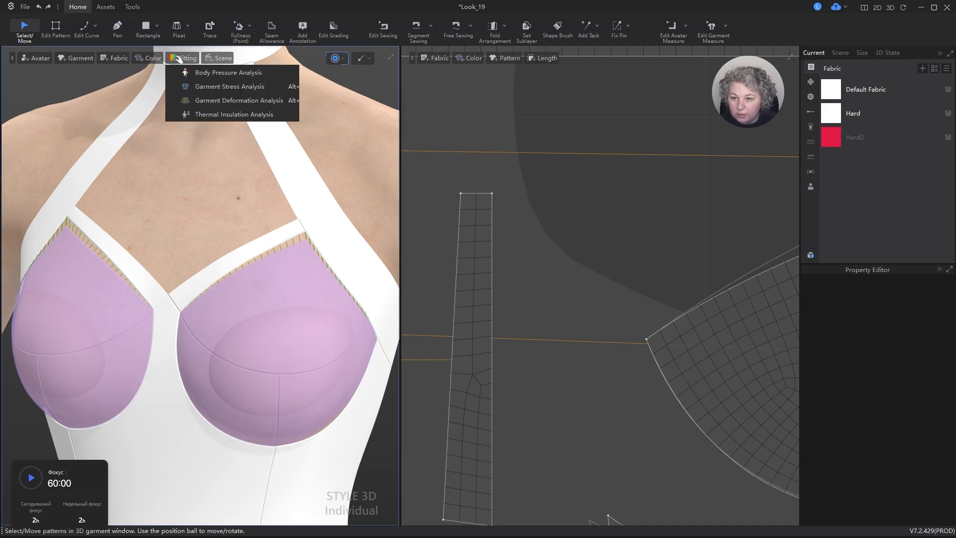
{"action": "left_click", "coordinate": [197, 101]}
{"action": "scroll", "coordinate": [309, 253], "scroll_direction": "down", "scroll_amount": 4}
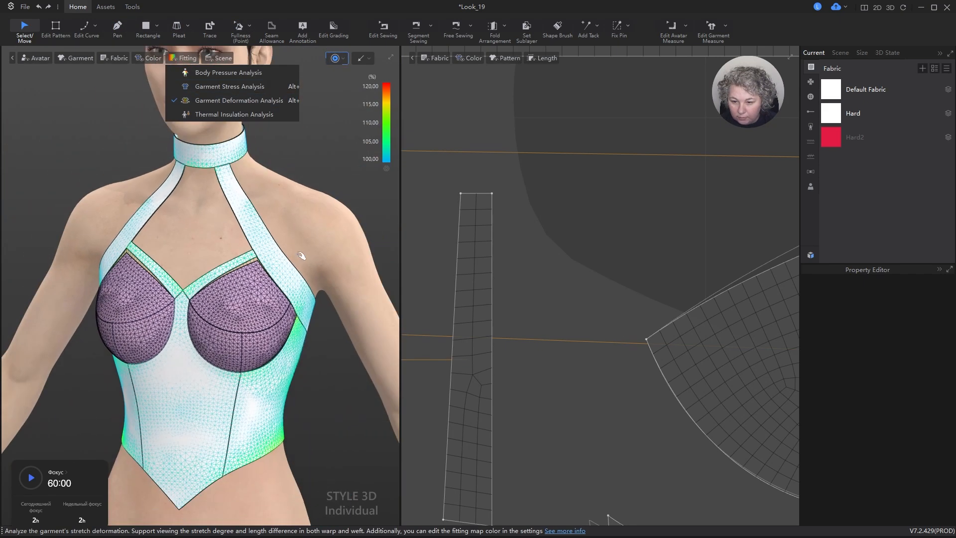
{"action": "right_click_drag", "start_coordinate": [305, 256], "coordinate": [380, 194]}
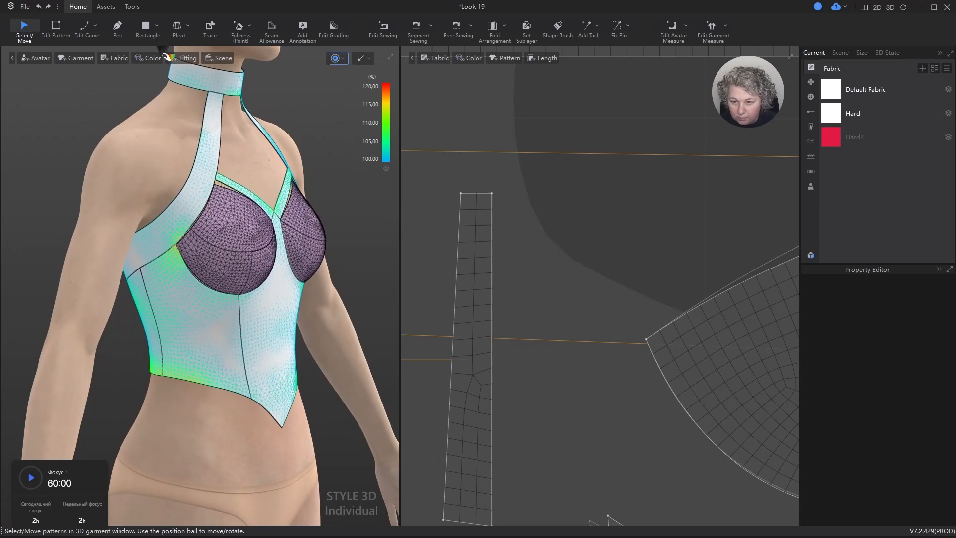
{"action": "left_click", "coordinate": [183, 58]}
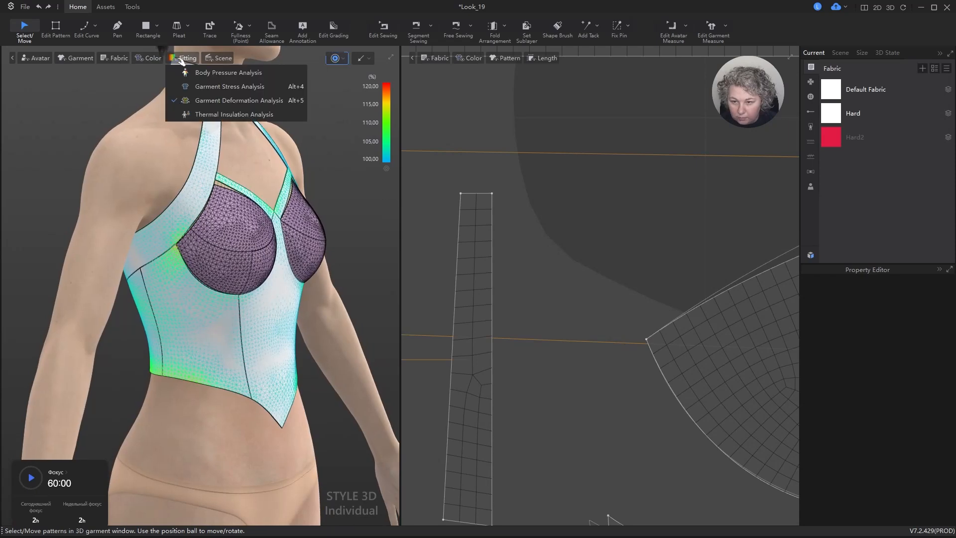
{"action": "left_click", "coordinate": [206, 87]}
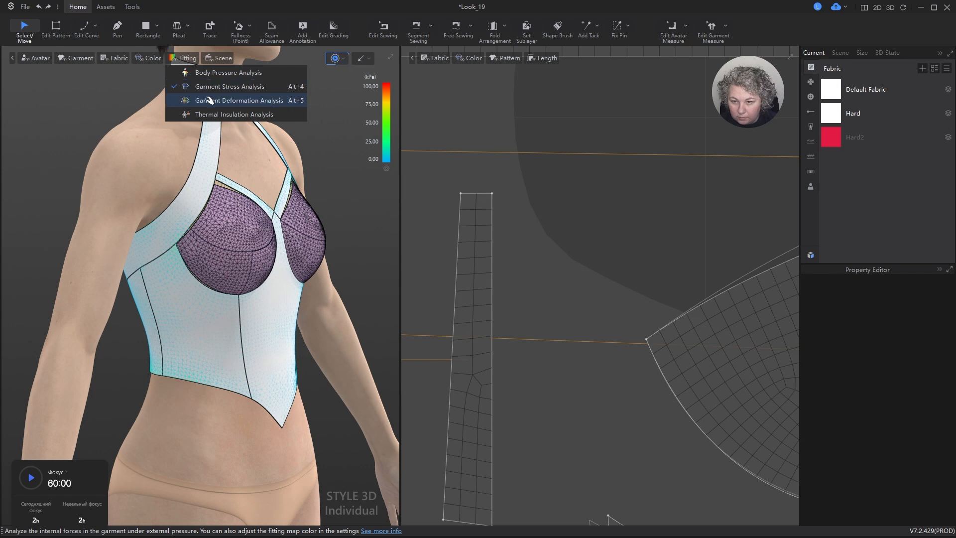
{"action": "left_click", "coordinate": [209, 100]}
{"action": "right_click_drag", "start_coordinate": [192, 180], "coordinate": [147, 196]}
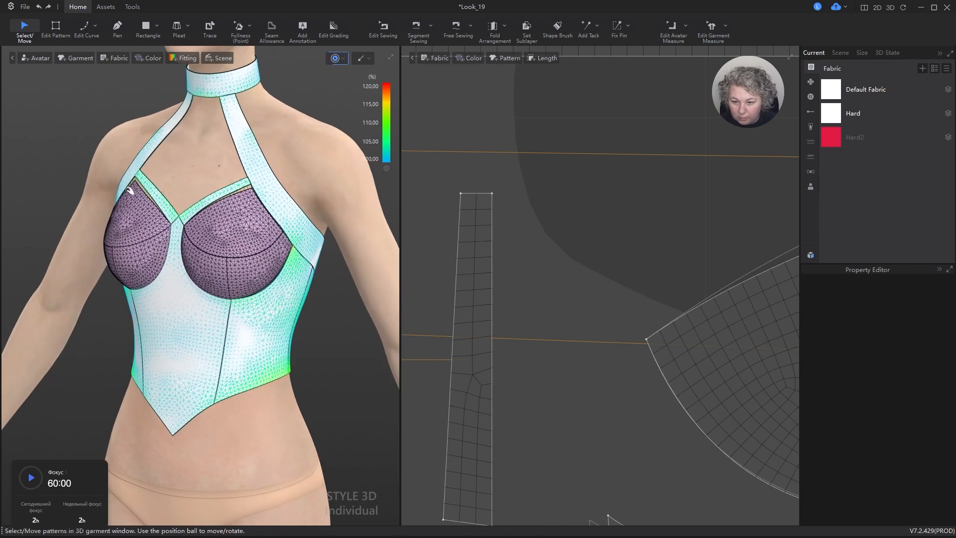
Examine the stretch percentages on both halter straps near the upper points of the cups.
{"action": "scroll", "coordinate": [270, 138], "scroll_direction": "up", "scroll_amount": 5}
{"action": "right_click_drag", "start_coordinate": [270, 137], "coordinate": [167, 135]}
{"action": "left_click", "coordinate": [157, 149]}
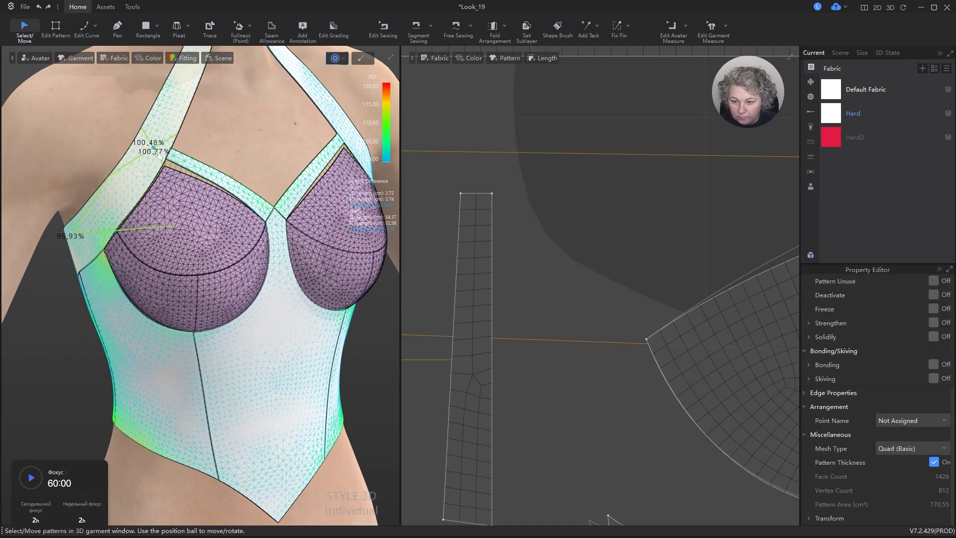
{"action": "left_click", "coordinate": [124, 121]}
{"action": "left_click", "coordinate": [151, 148]}
{"action": "right_click_drag", "start_coordinate": [158, 168], "coordinate": [331, 202]}
{"action": "left_click", "coordinate": [351, 198]}
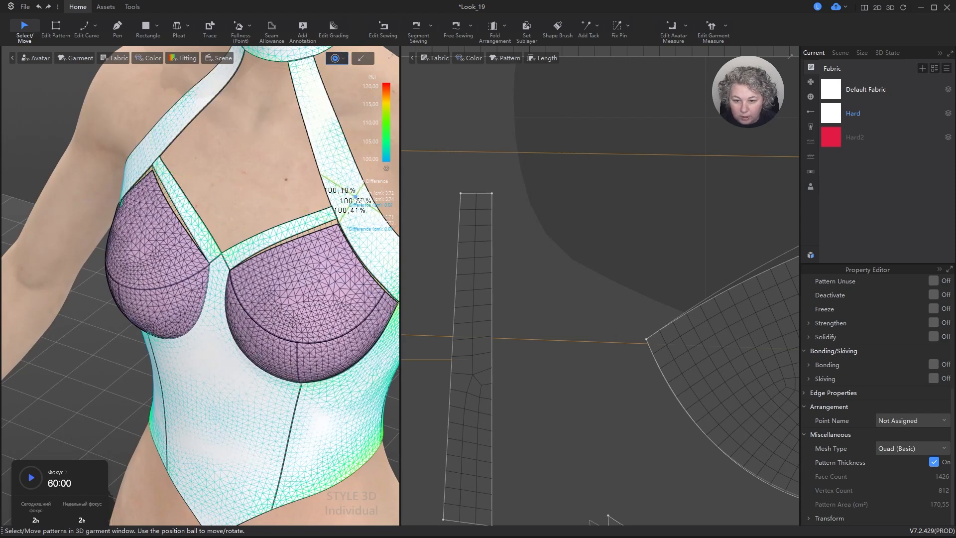
Probe the stretch of the side bodice panel below the halter strap, from the cup corner to the hem.
{"action": "scroll", "coordinate": [177, 181], "scroll_direction": "down", "scroll_amount": 1}
{"action": "middle_click_drag", "start_coordinate": [301, 206], "coordinate": [252, 199]}
{"action": "right_click_drag", "start_coordinate": [253, 199], "coordinate": [244, 314]}
{"action": "left_click", "coordinate": [222, 289]}
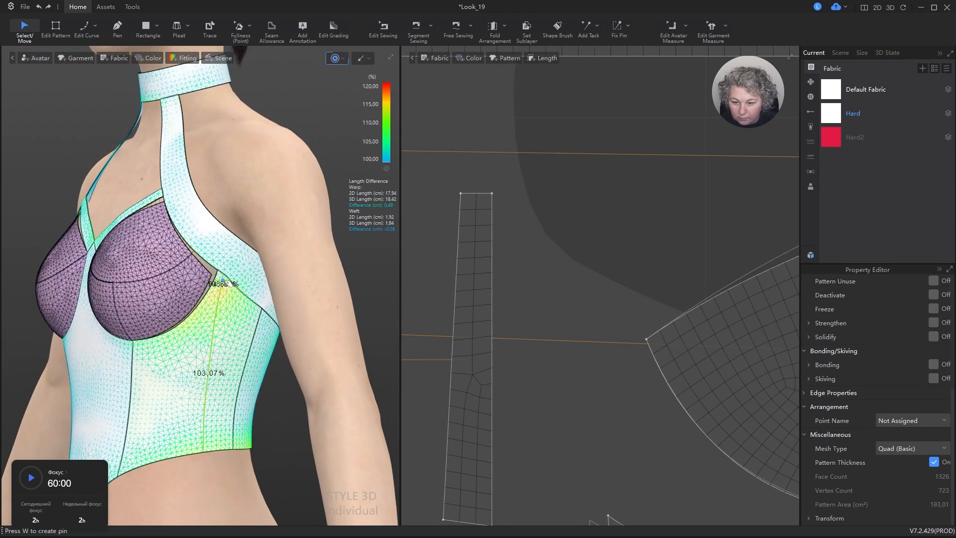
{"action": "left_click_drag", "start_coordinate": [232, 434], "coordinate": [243, 450]}
{"action": "mouse_move", "coordinate": [230, 295]}
{"action": "left_mouse_down"}
{"action": "mouse_move", "coordinate": [231, 310]}
{"action": "mouse_move", "coordinate": [217, 309]}
{"action": "left_mouse_up"}
{"action": "key", "text": "space"}
{"action": "right_click_drag", "start_coordinate": [230, 336], "coordinate": [305, 316]}
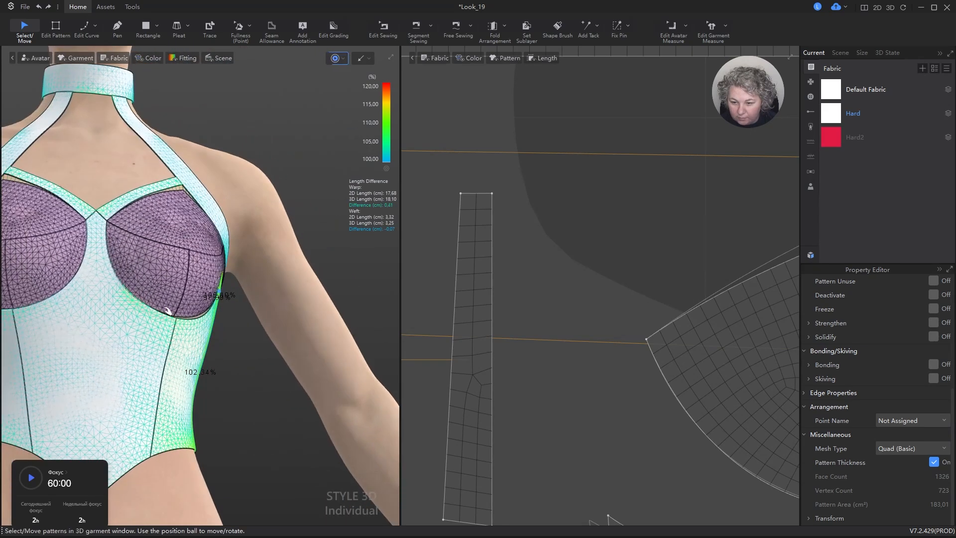
Probe the deformation under the cups and on the opposite side panel where it meets the strap.
{"action": "key", "text": "space"}
{"action": "left_click", "coordinate": [168, 311]}
{"action": "right_click_drag", "start_coordinate": [168, 311], "coordinate": [230, 307]}
{"action": "right_click_drag", "start_coordinate": [130, 312], "coordinate": [210, 309]}
{"action": "left_click_drag", "start_coordinate": [209, 310], "coordinate": [204, 294]}
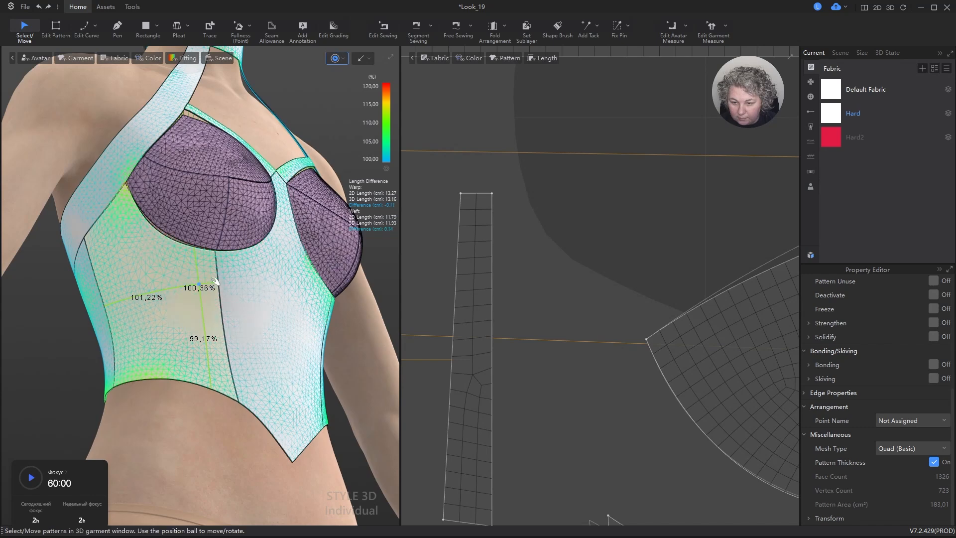
{"action": "left_click_drag", "start_coordinate": [127, 203], "coordinate": [125, 194]}
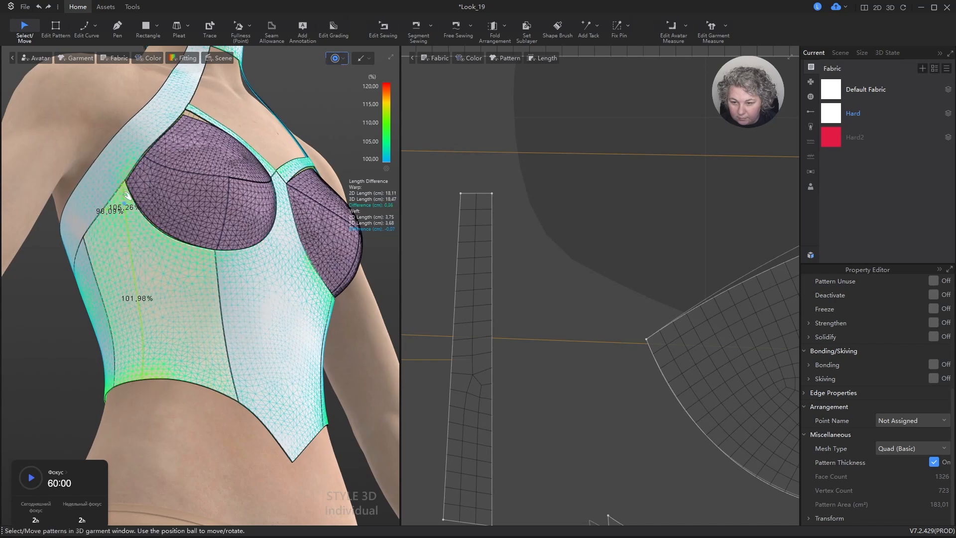
{"action": "left_click_drag", "start_coordinate": [138, 227], "coordinate": [158, 224]}
Run the simulation briefly and inspect the deformation map around both cups and the front of the bodice.
{"action": "key", "text": "space"}
{"action": "right_click_drag", "start_coordinate": [252, 228], "coordinate": [230, 273]}
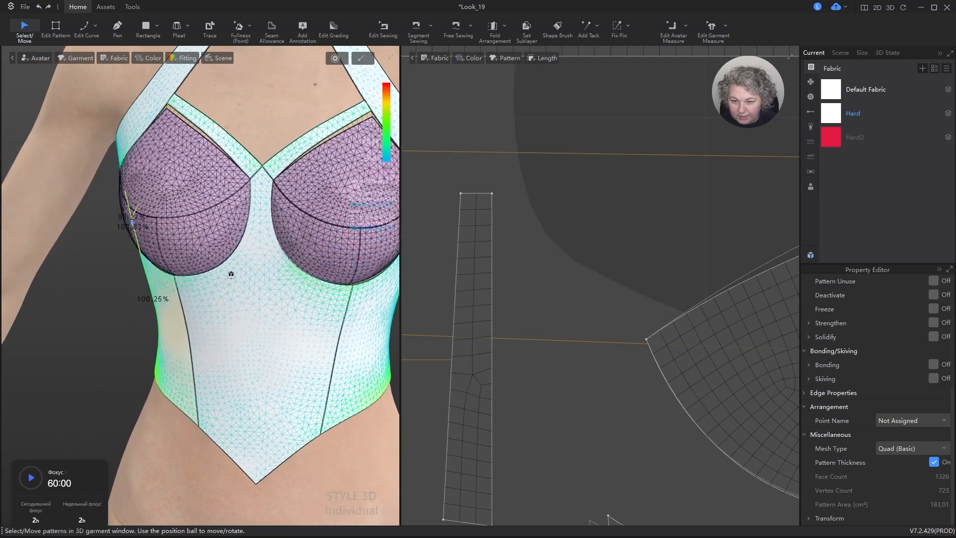
{"action": "middle_click_drag", "start_coordinate": [277, 241], "coordinate": [239, 260]}
{"action": "right_click_drag", "start_coordinate": [240, 260], "coordinate": [202, 264]}
{"action": "key", "text": "space"}
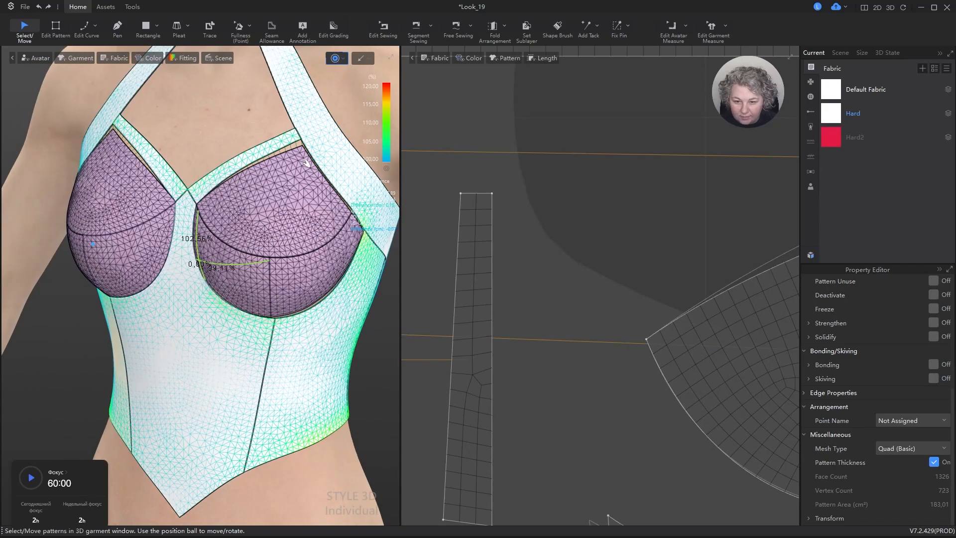
{"action": "right_click_drag", "start_coordinate": [356, 167], "coordinate": [277, 310]}
{"action": "left_click", "coordinate": [273, 244]}
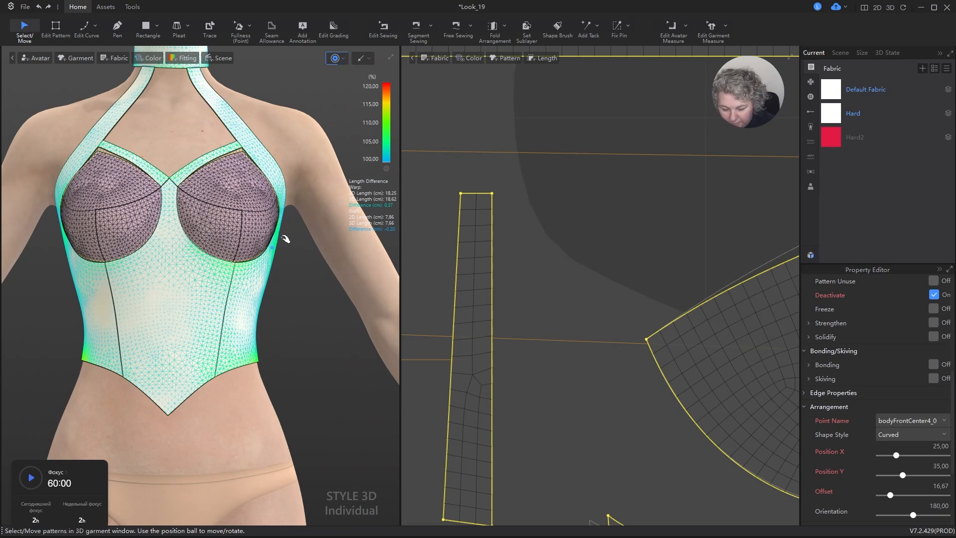
Freeze all garment pieces and turn off the Garment Deformation Analysis map.
{"action": "key", "text": "ctrl+k"}
{"action": "left_click", "coordinate": [187, 61]}
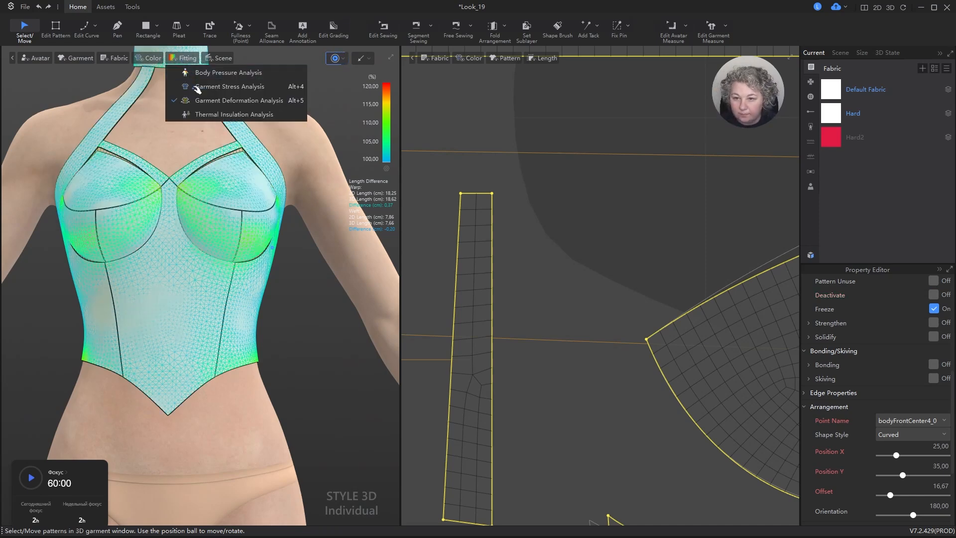
{"action": "left_click", "coordinate": [205, 102]}
{"action": "left_click", "coordinate": [346, 102]}
{"action": "scroll", "coordinate": [258, 188], "scroll_direction": "down", "scroll_amount": 2}
{"action": "scroll", "coordinate": [258, 188], "scroll_direction": "down", "scroll_amount": 2}
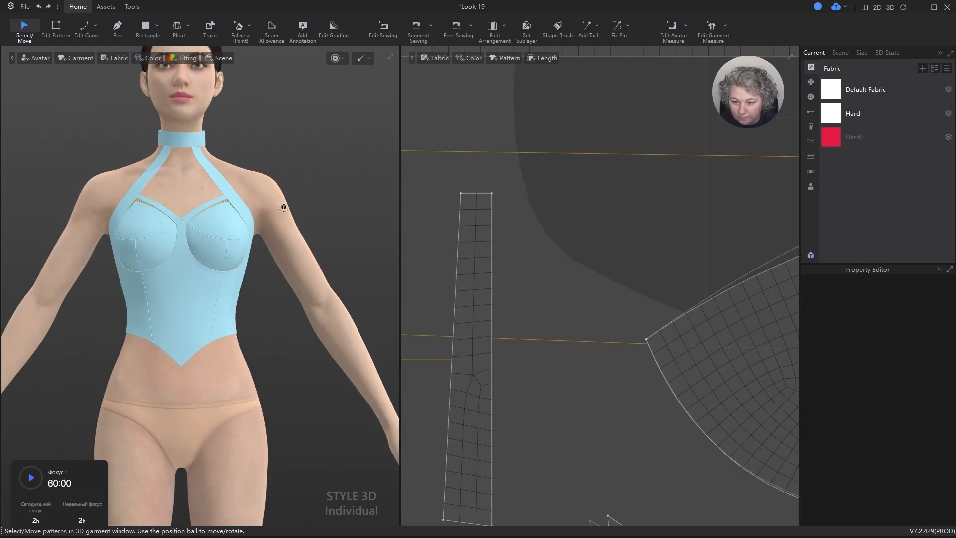
Unfreeze the upper cup pieces on both sides.
{"action": "scroll", "coordinate": [256, 230], "scroll_direction": "up", "scroll_amount": 4}
{"action": "left_click", "coordinate": [241, 183]}
{"action": "left_click", "coordinate": [97, 174], "text": "shift"}
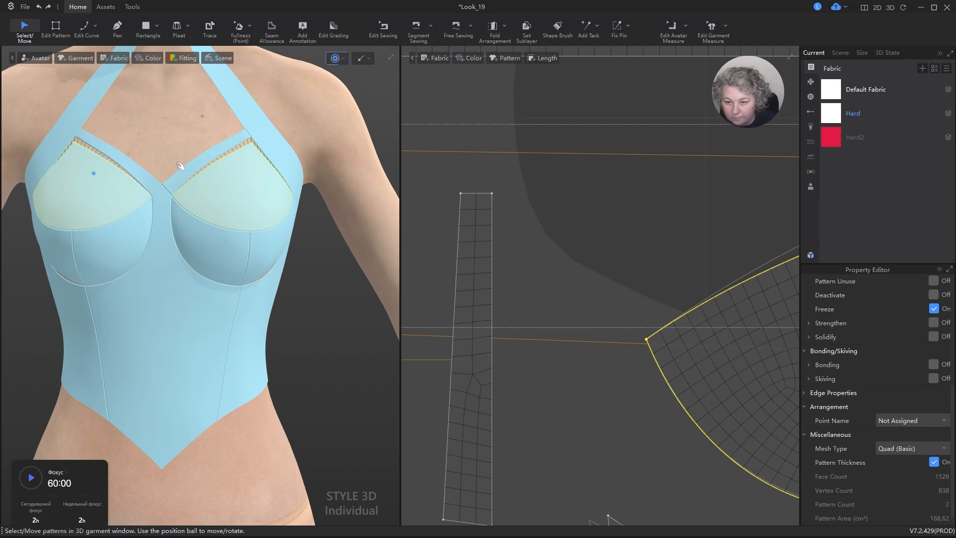
{"action": "key", "text": "ctrl+k"}
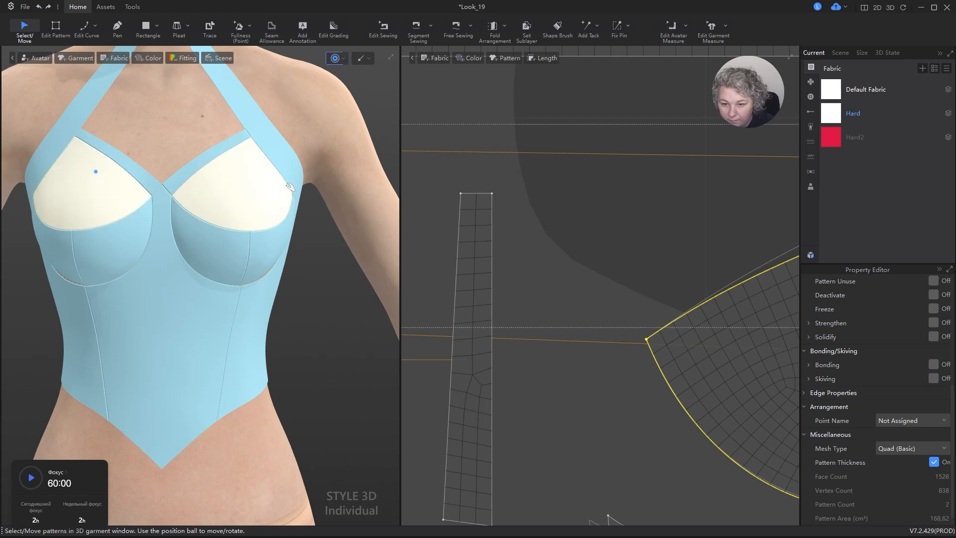
Unfreeze the four lower cup pieces on both sides.
{"action": "scroll", "coordinate": [288, 187], "scroll_direction": "down", "scroll_amount": 3}
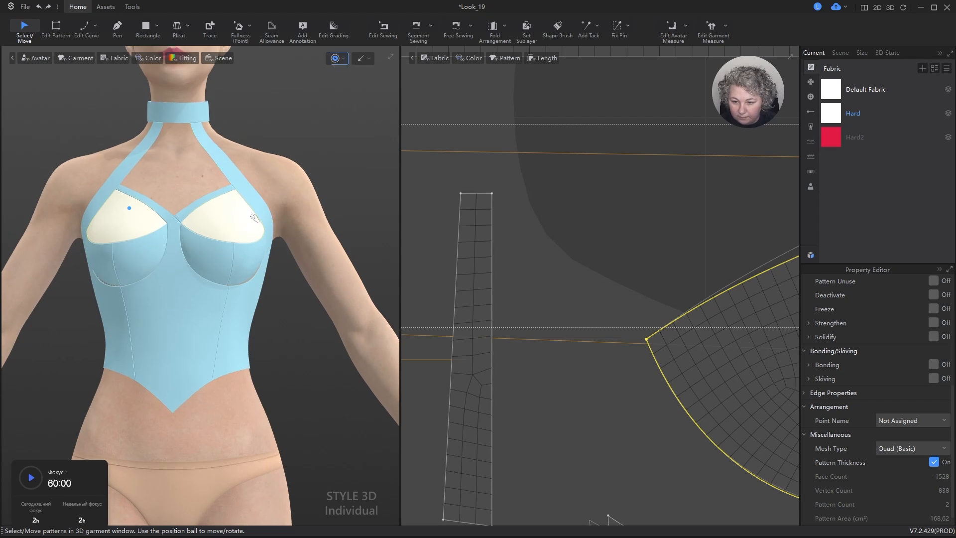
{"action": "left_click", "coordinate": [232, 263]}
{"action": "left_click", "coordinate": [256, 261], "text": "shift"}
{"action": "left_click", "coordinate": [153, 263], "text": "shift"}
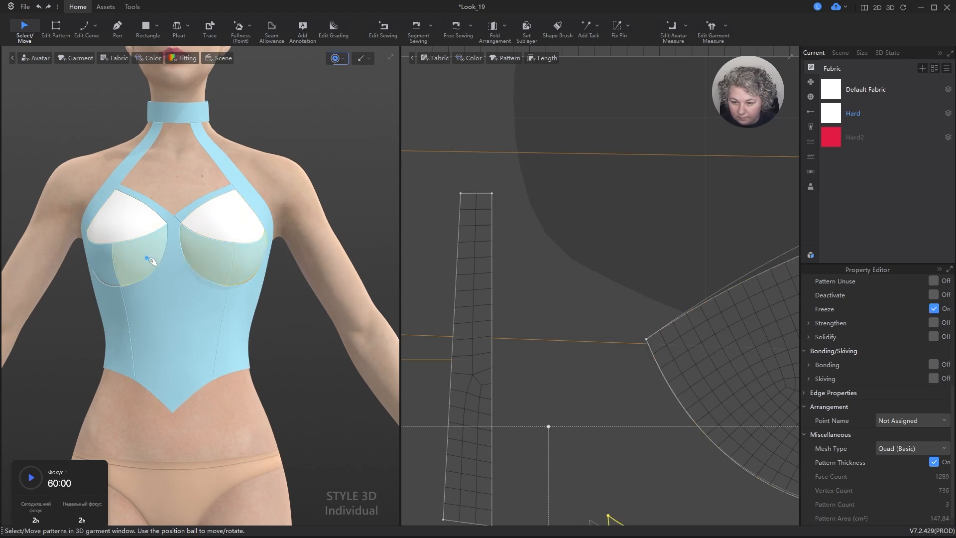
{"action": "left_click", "coordinate": [110, 265], "text": "shift"}
{"action": "key", "text": "ctrl+k"}
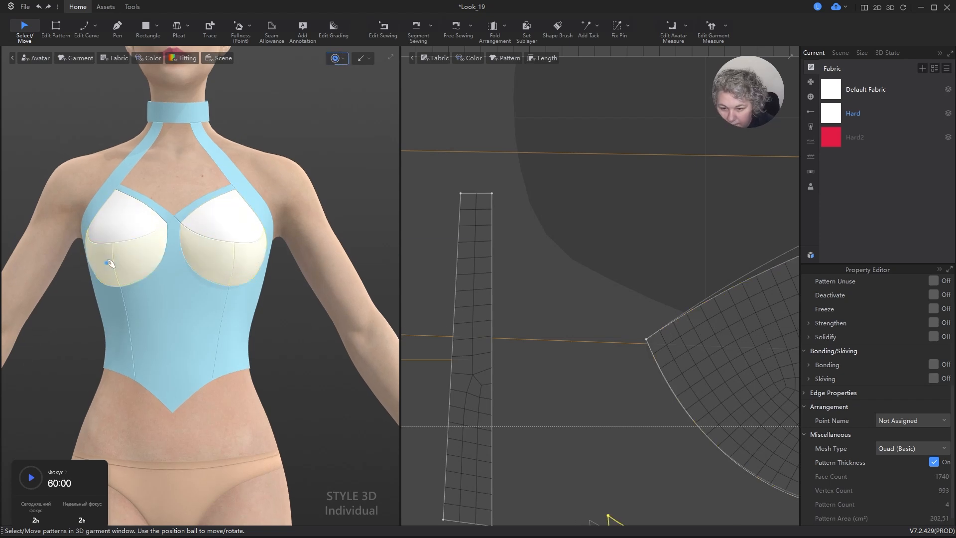
Unfreeze all garment pieces except the centre front panel.
{"action": "scroll", "coordinate": [111, 265], "scroll_direction": "down", "scroll_amount": 4}
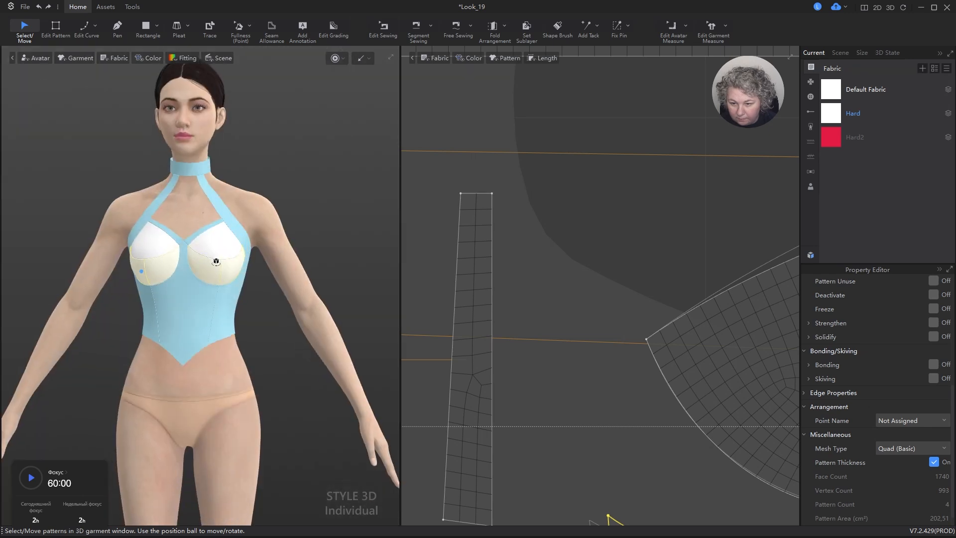
{"action": "left_click", "coordinate": [208, 242], "text": "shift"}
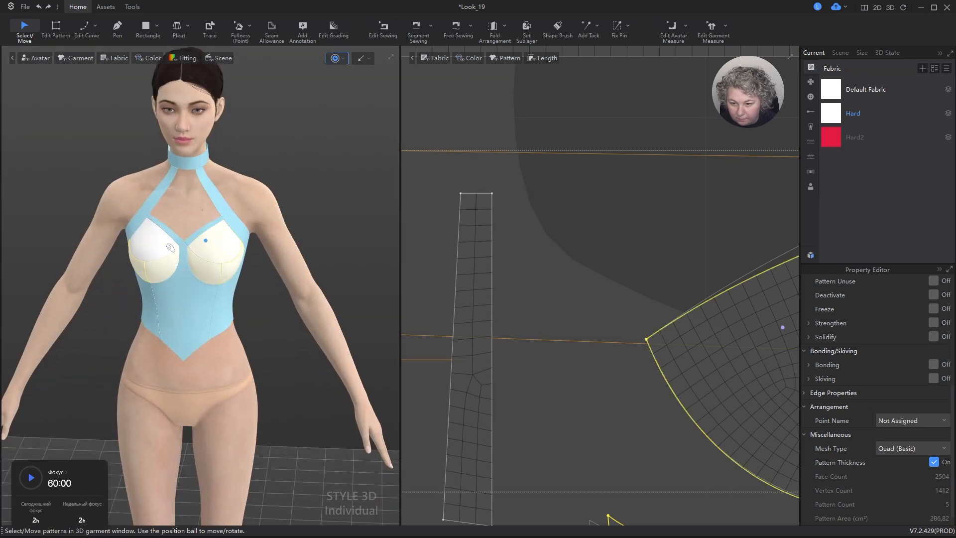
{"action": "left_click", "coordinate": [187, 249]}
{"action": "left_click", "coordinate": [221, 305]}
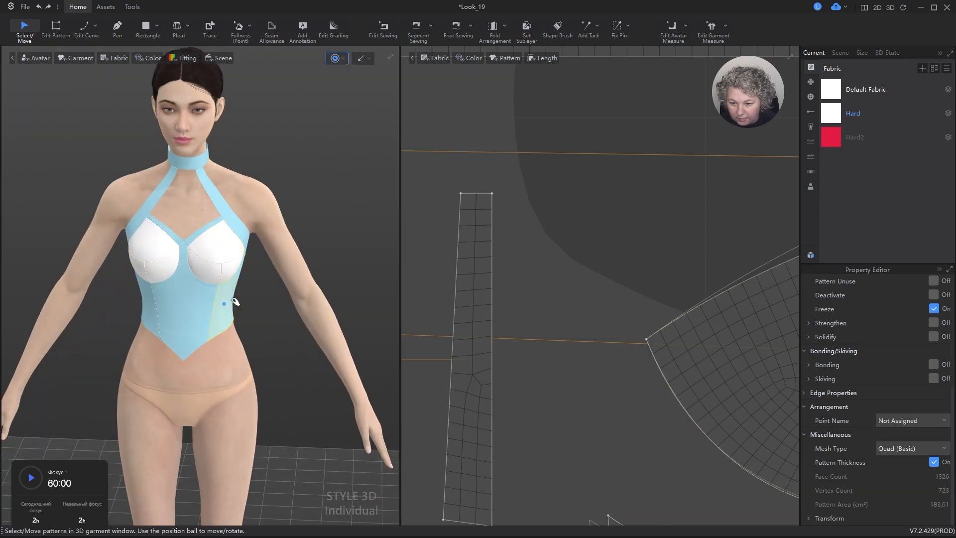
{"action": "right_click_drag", "start_coordinate": [231, 299], "coordinate": [295, 239]}
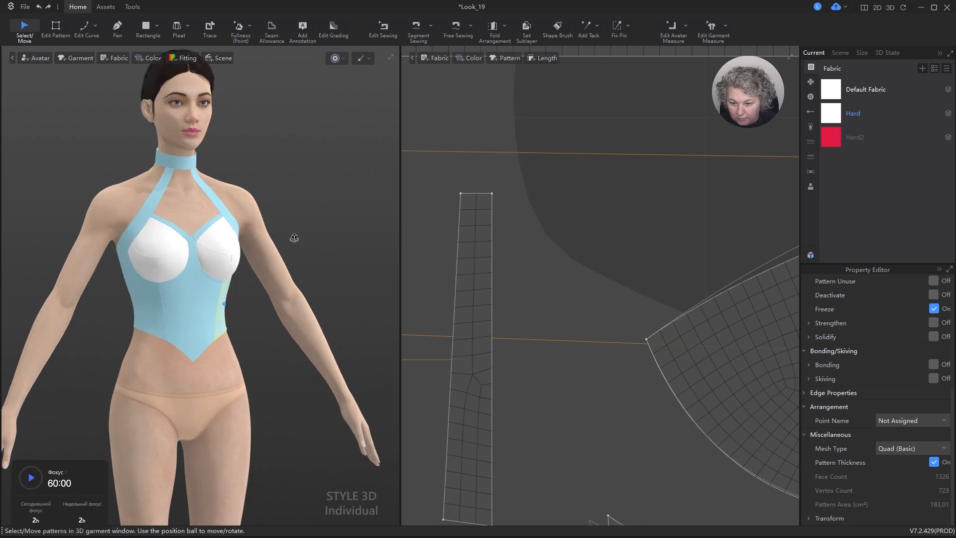
{"action": "key", "text": "ctrl+a"}
{"action": "left_click", "coordinate": [199, 298]}
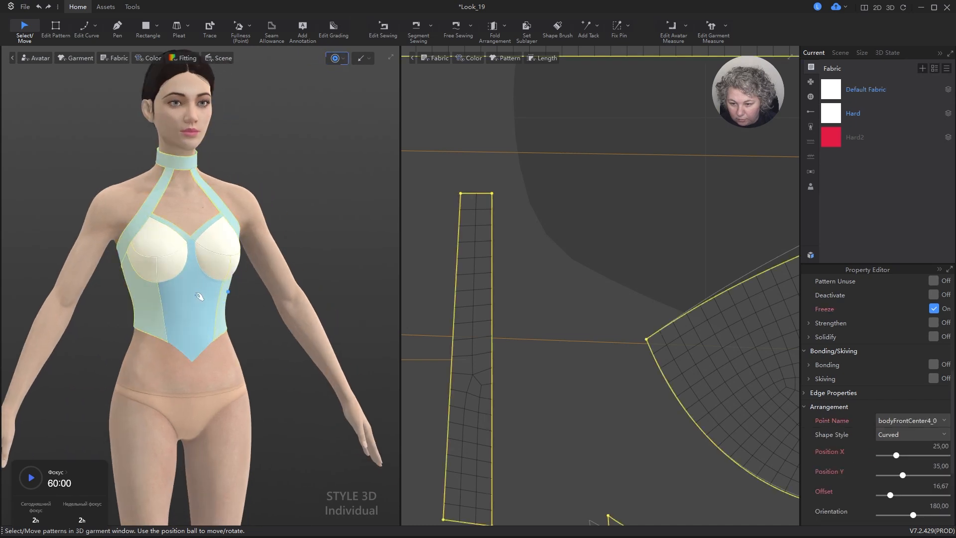
{"action": "key", "text": "ctrl+k"}
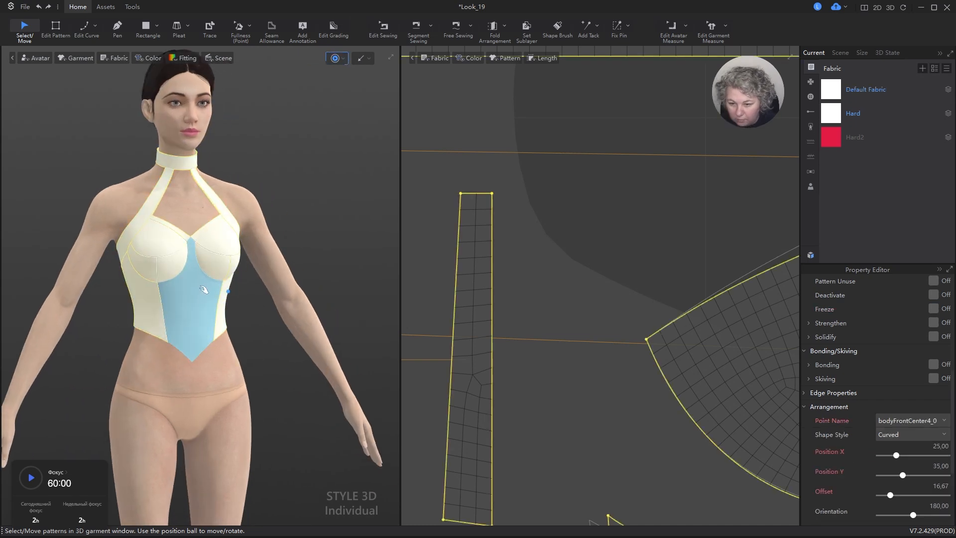
Run the simulation with the centre front panel kept frozen and clear the piece selection.
{"action": "scroll", "coordinate": [203, 289], "scroll_direction": "up", "scroll_amount": 5}
{"action": "mouse_move", "coordinate": [204, 289]}
{"action": "right_mouse_down"}
{"action": "mouse_move", "coordinate": [142, 275]}
{"action": "mouse_move", "coordinate": [194, 190]}
{"action": "mouse_move", "coordinate": [303, 234]}
{"action": "mouse_move", "coordinate": [299, 277]}
{"action": "mouse_move", "coordinate": [214, 304]}
{"action": "right_mouse_up"}
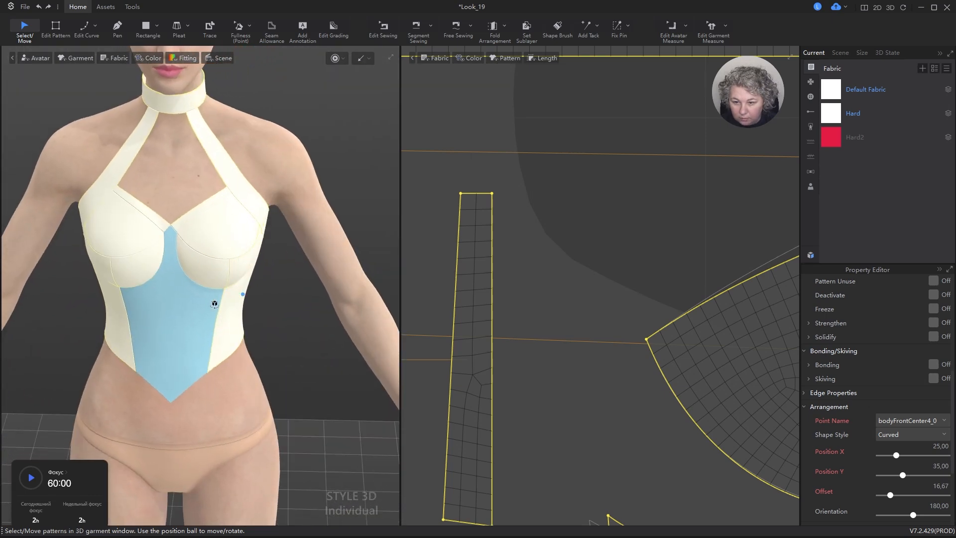
{"action": "scroll", "coordinate": [214, 303], "scroll_direction": "down", "scroll_amount": 5}
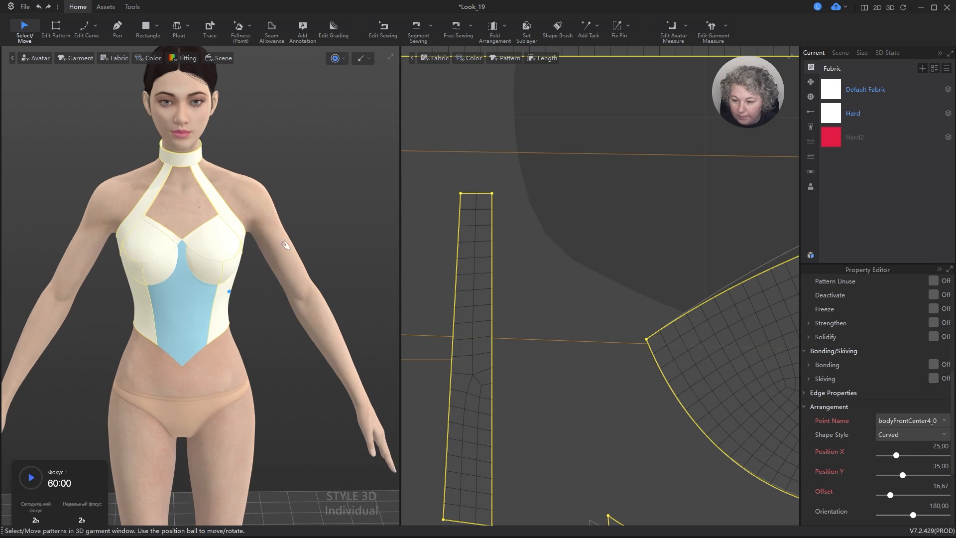
{"action": "scroll", "coordinate": [272, 271], "scroll_direction": "down", "scroll_amount": 4}
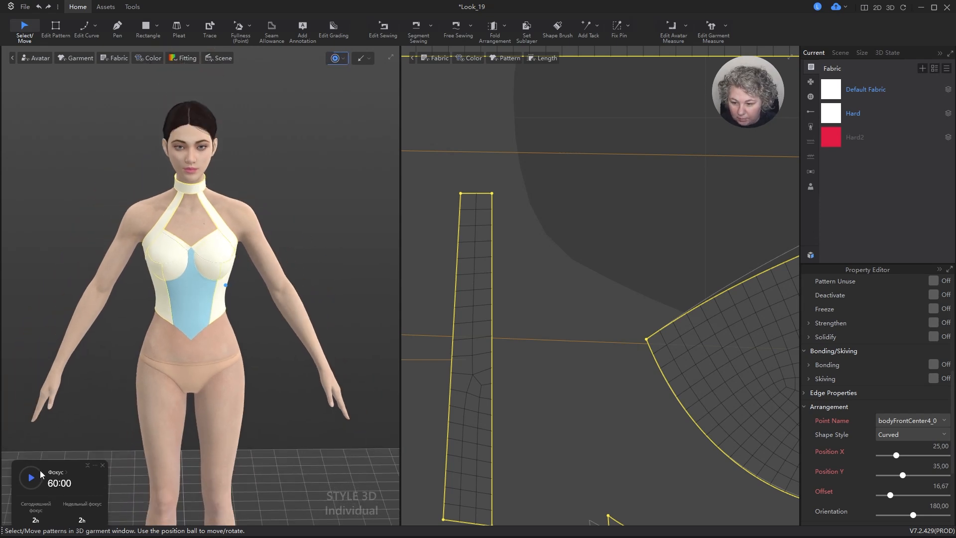
{"action": "scroll", "coordinate": [288, 246], "scroll_direction": "down", "scroll_amount": 2}
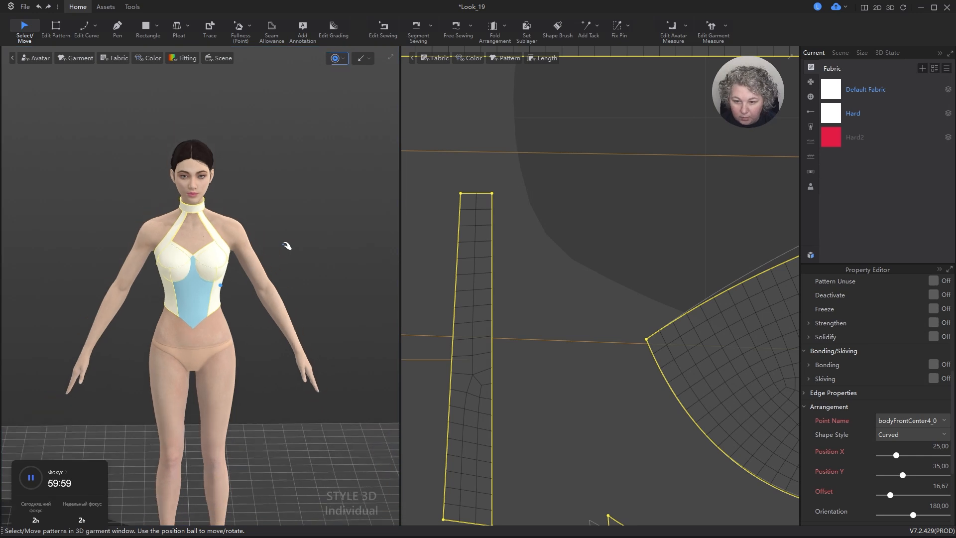
{"action": "key", "text": "space"}
{"action": "middle_click_drag", "start_coordinate": [288, 245], "coordinate": [323, 212]}
{"action": "right_click_drag", "start_coordinate": [323, 212], "coordinate": [296, 213]}
{"action": "left_click", "coordinate": [299, 188]}
Examine the bodice's fit on the avatar, checking the cups, the pointed front hem and the back waist edge.
{"action": "scroll", "coordinate": [298, 193], "scroll_direction": "up", "scroll_amount": 4}
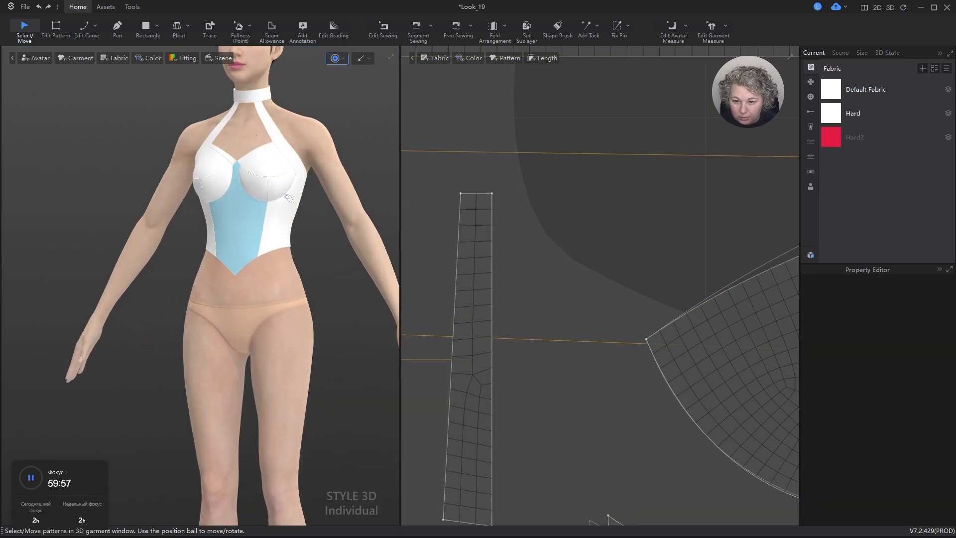
{"action": "middle_click_drag", "start_coordinate": [290, 203], "coordinate": [279, 244]}
{"action": "right_click_drag", "start_coordinate": [280, 244], "coordinate": [318, 195]}
{"action": "scroll", "coordinate": [311, 190], "scroll_direction": "down", "scroll_amount": 5}
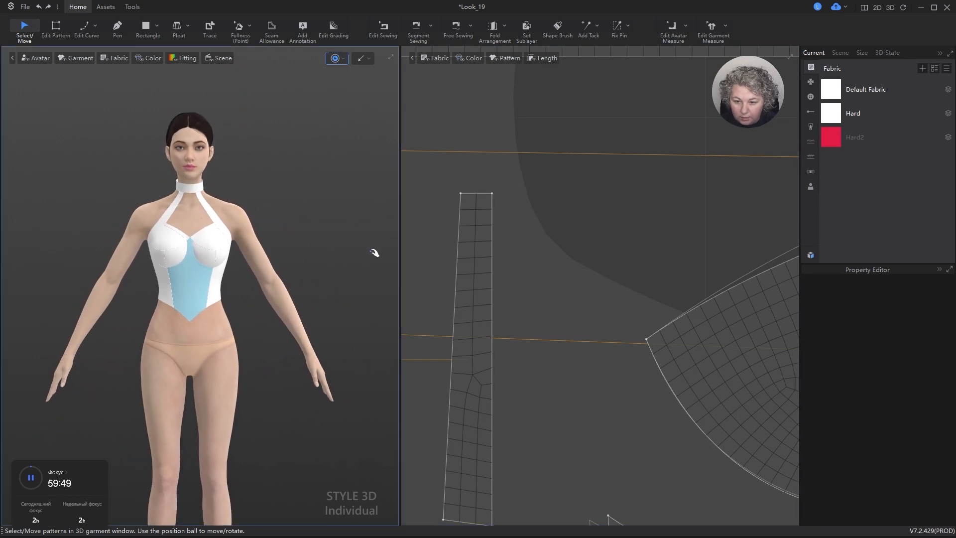
{"action": "scroll", "coordinate": [597, 242], "scroll_direction": "down", "scroll_amount": 7}
{"action": "scroll", "coordinate": [269, 271], "scroll_direction": "up", "scroll_amount": 6}
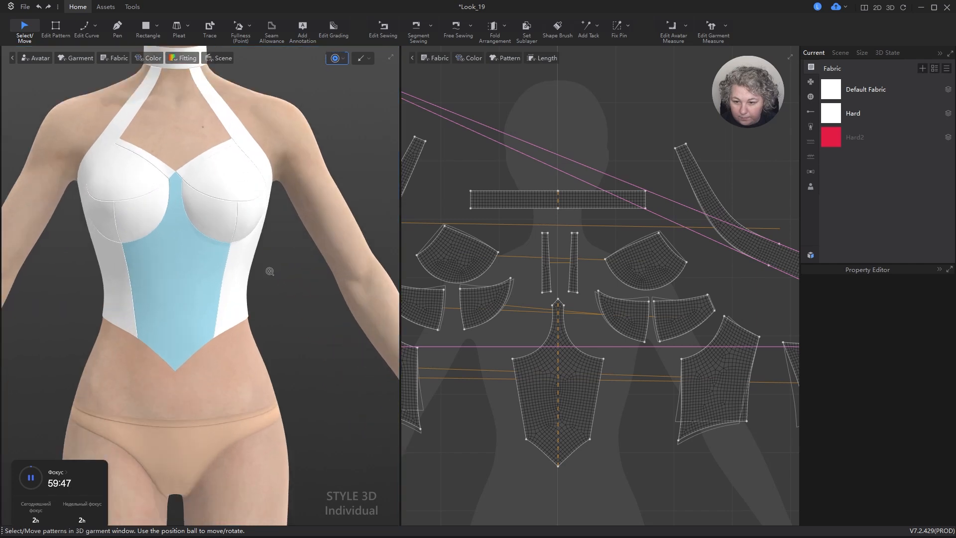
{"action": "right_click_drag", "start_coordinate": [288, 248], "coordinate": [269, 274]}
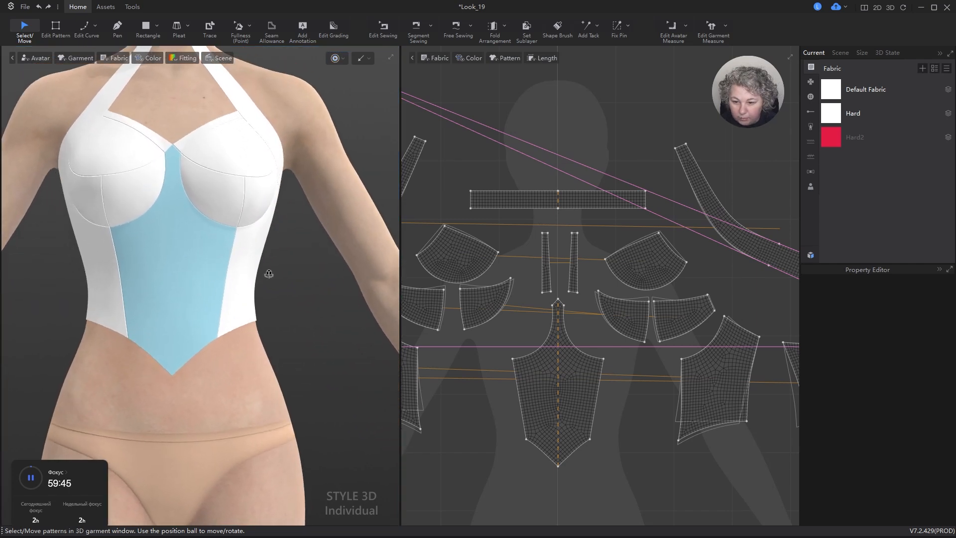
{"action": "scroll", "coordinate": [272, 277], "scroll_direction": "down", "scroll_amount": 4}
{"action": "middle_click_drag", "start_coordinate": [278, 280], "coordinate": [289, 209]}
{"action": "right_click_drag", "start_coordinate": [288, 210], "coordinate": [279, 226]}
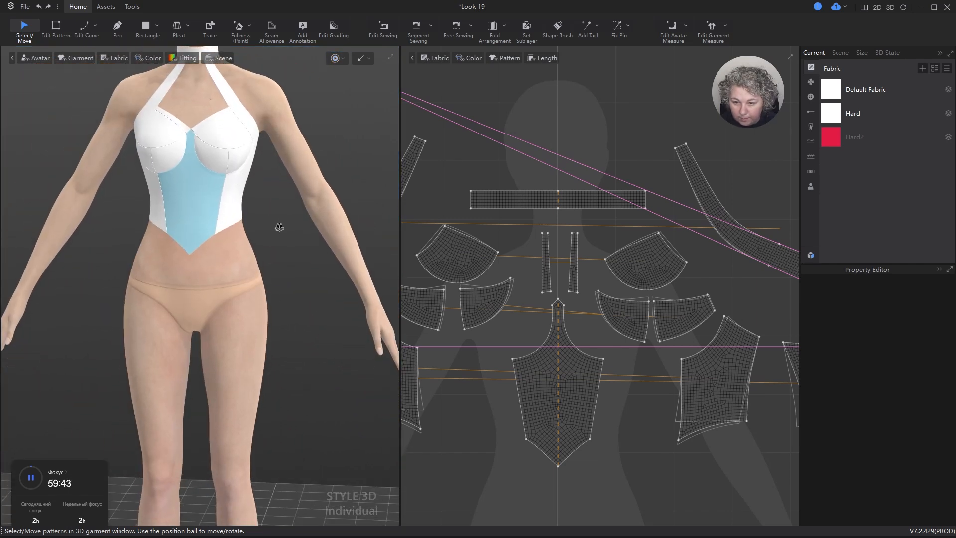
{"action": "scroll", "coordinate": [275, 214], "scroll_direction": "down", "scroll_amount": 5}
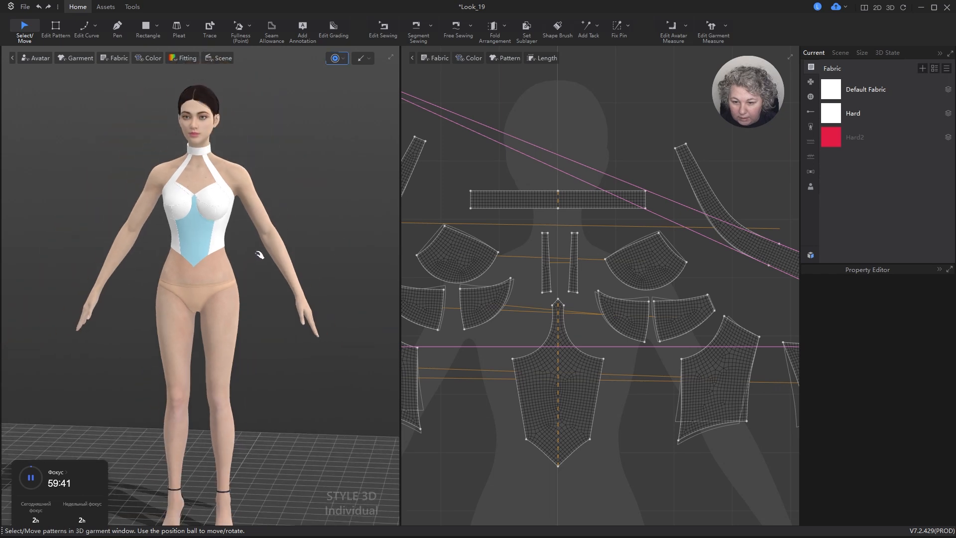
{"action": "scroll", "coordinate": [256, 224], "scroll_direction": "up", "scroll_amount": 3}
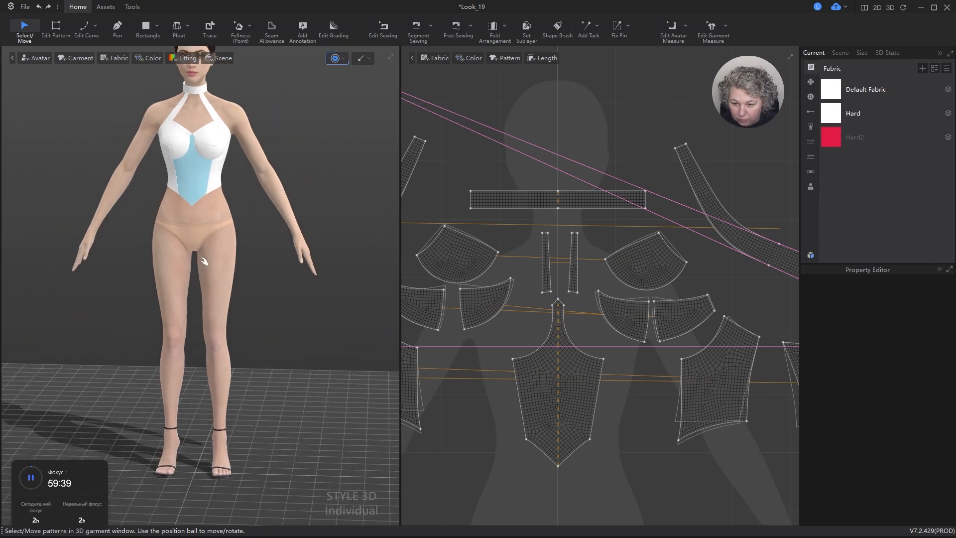
{"action": "scroll", "coordinate": [228, 211], "scroll_direction": "up", "scroll_amount": 6}
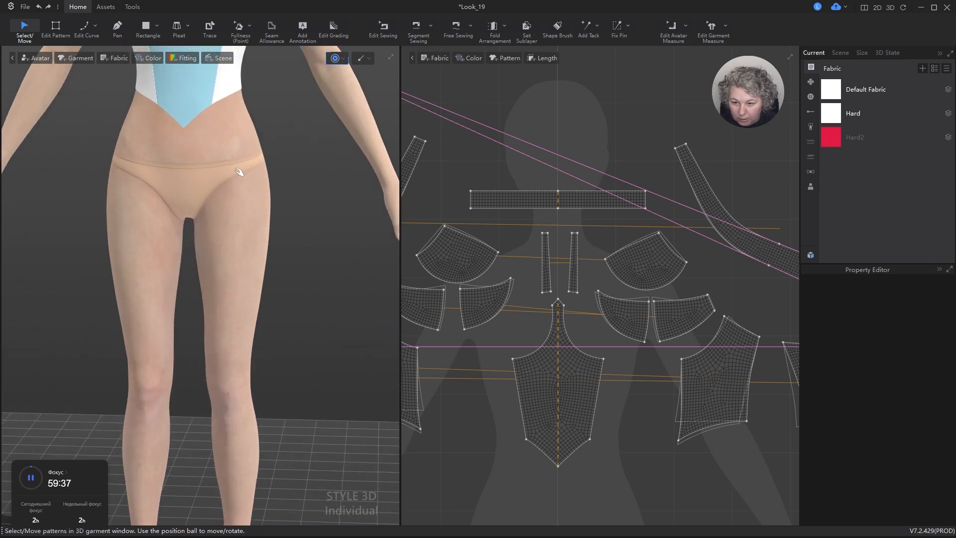
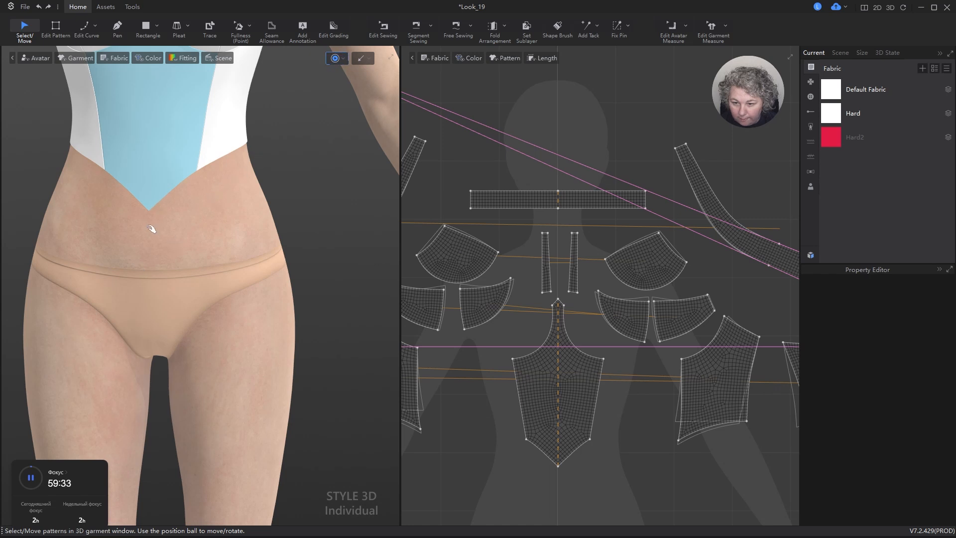
{"action": "right_click_drag", "start_coordinate": [152, 229], "coordinate": [156, 133]}
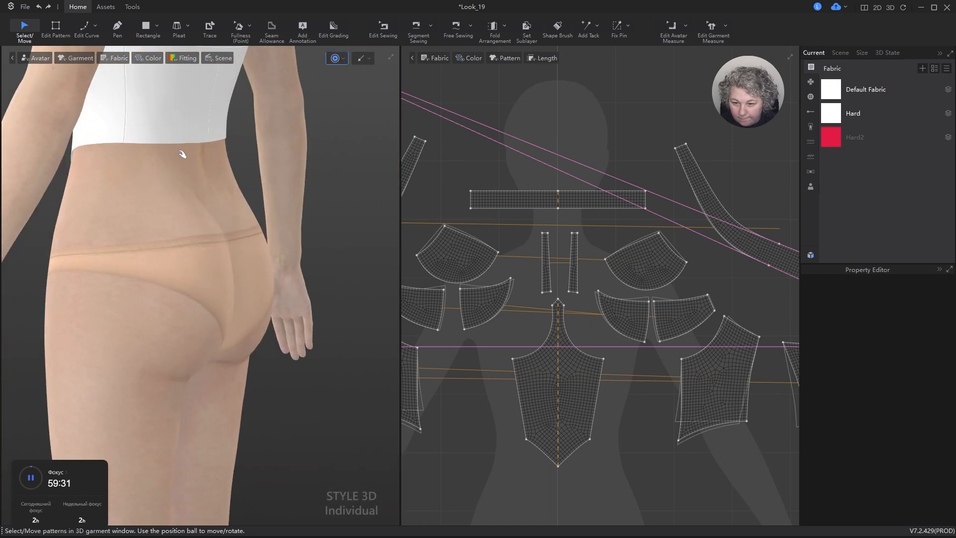
{"action": "right_click_drag", "start_coordinate": [193, 164], "coordinate": [241, 174]}
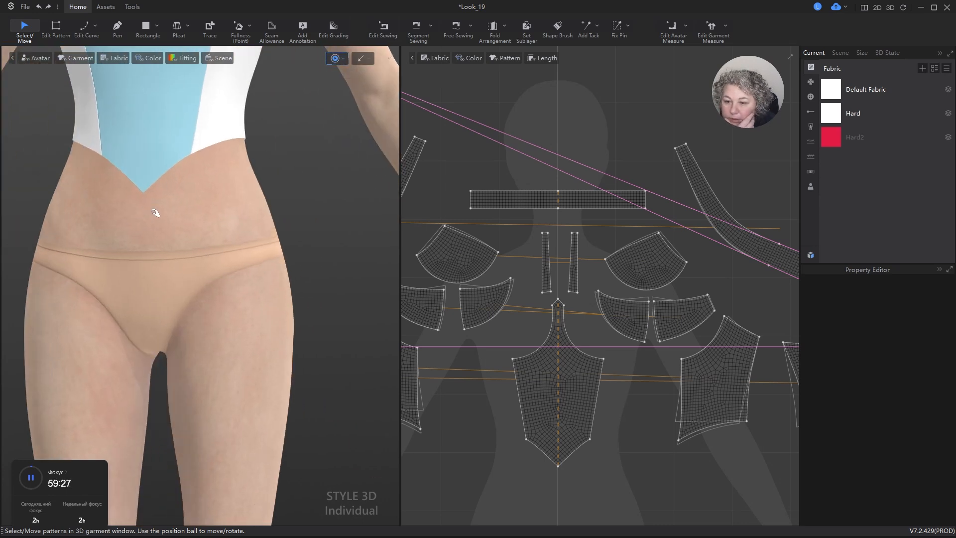
{"action": "mouse_move", "coordinate": [202, 194]}
{"action": "right_mouse_down"}
{"action": "mouse_move", "coordinate": [137, 205]}
{"action": "mouse_move", "coordinate": [213, 199]}
{"action": "right_mouse_up"}
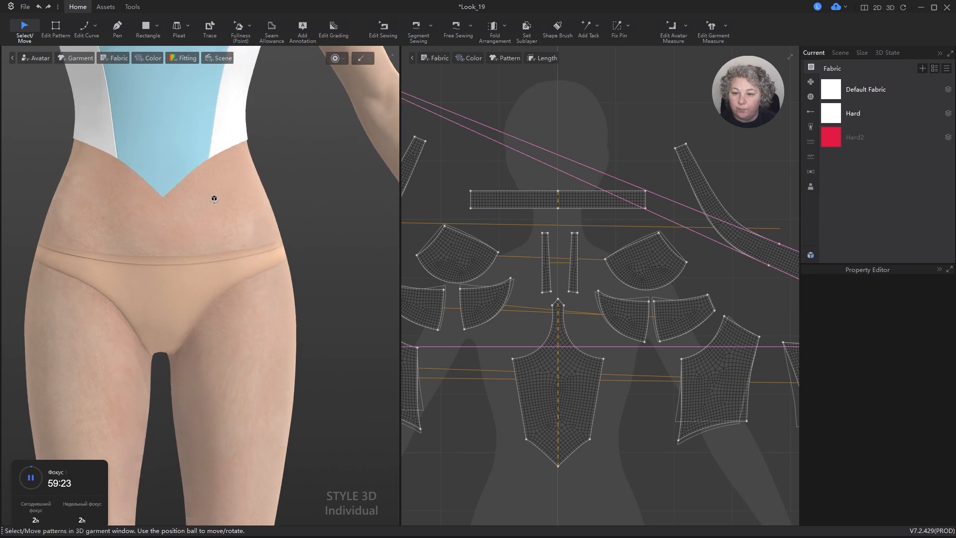
{"action": "scroll", "coordinate": [633, 339], "scroll_direction": "down", "scroll_amount": 3}
{"action": "scroll", "coordinate": [633, 339], "scroll_direction": "up", "scroll_amount": 2}
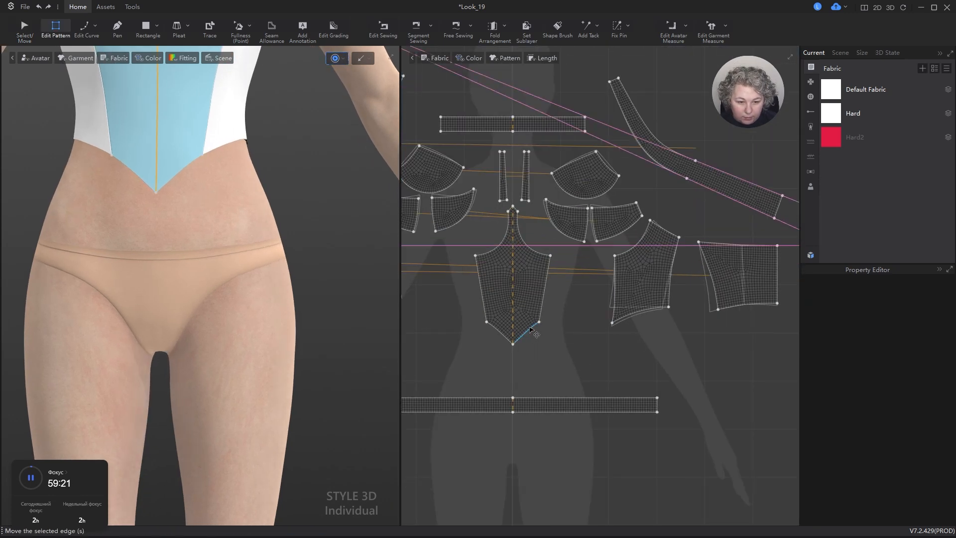
Delete the reference lines of all pattern pieces in the 2D layout.
{"action": "scroll", "coordinate": [592, 304], "scroll_direction": "down", "scroll_amount": 2}
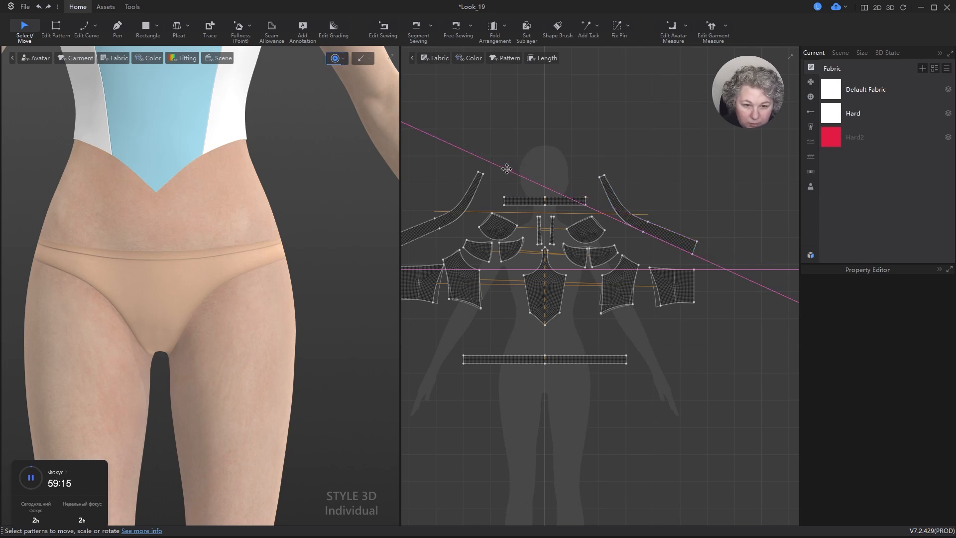
{"action": "scroll", "coordinate": [509, 172], "scroll_direction": "down", "scroll_amount": 2}
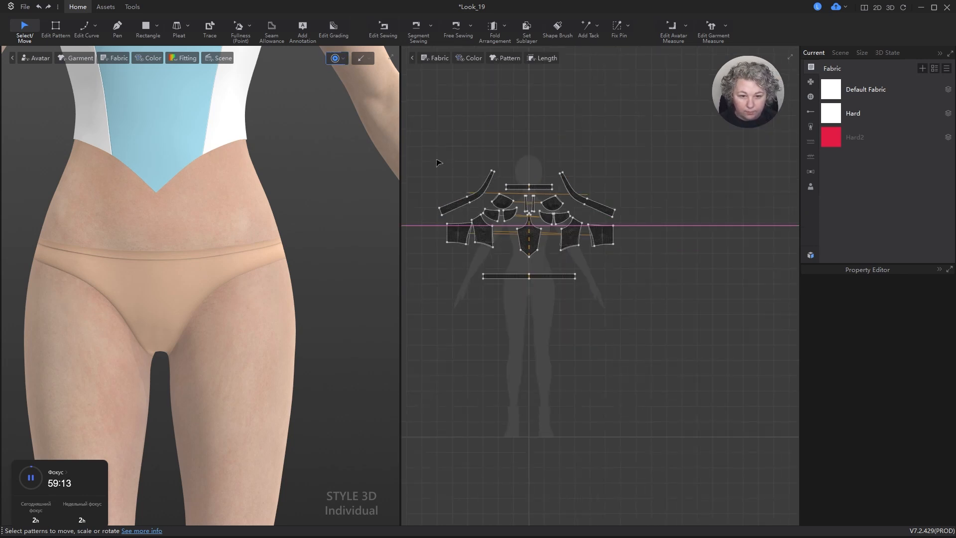
{"action": "left_click_drag", "start_coordinate": [438, 163], "coordinate": [657, 339]}
{"action": "scroll", "coordinate": [596, 213], "scroll_direction": "up", "scroll_amount": 4}
{"action": "right_click", "coordinate": [596, 213]}
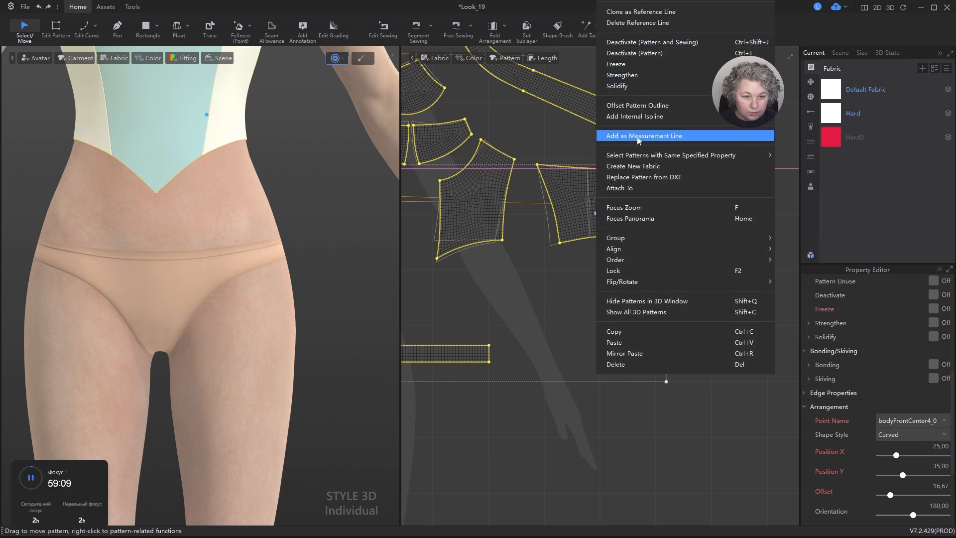
{"action": "left_click", "coordinate": [632, 22]}
{"action": "left_click", "coordinate": [651, 207]}
{"action": "scroll", "coordinate": [657, 213], "scroll_direction": "down", "scroll_amount": 5}
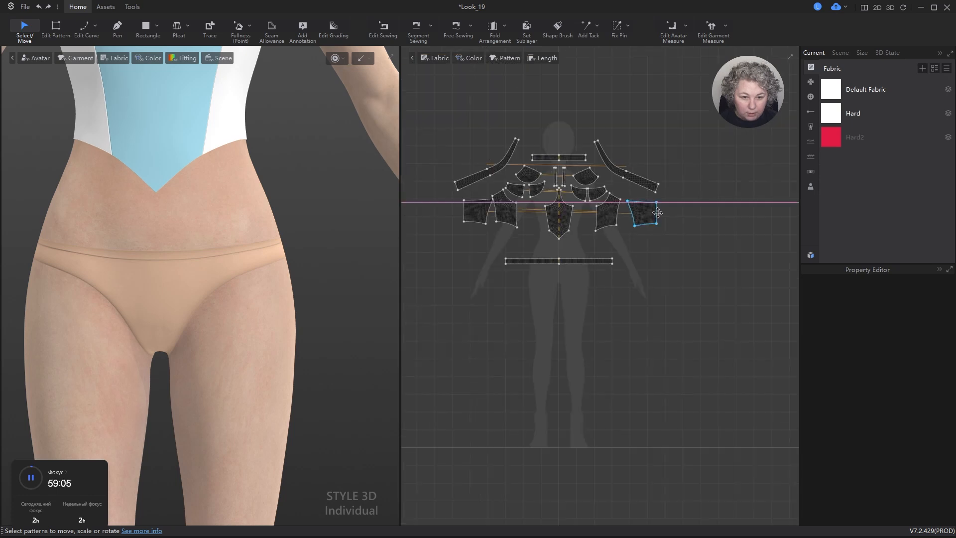
{"action": "scroll", "coordinate": [616, 208], "scroll_direction": "up", "scroll_amount": 3}
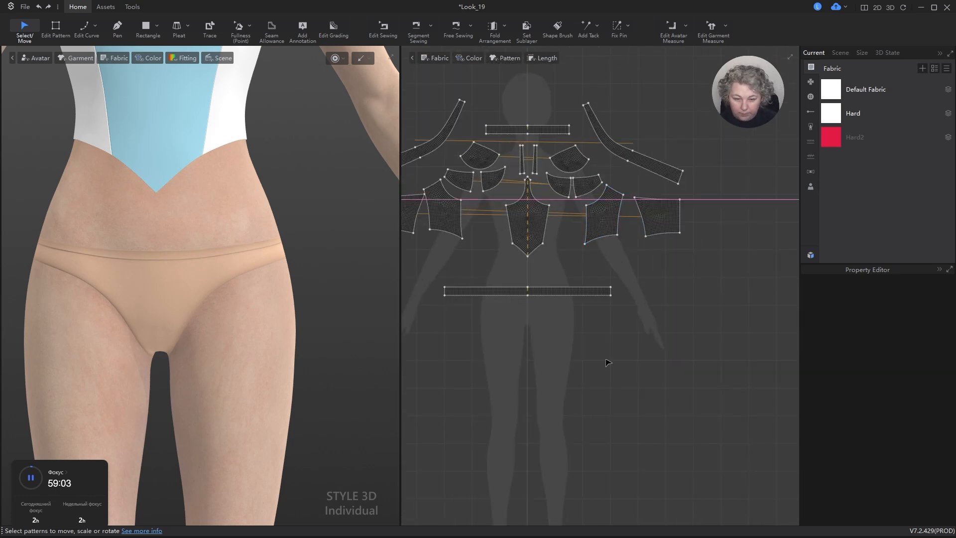
Measure the hem edges of the centre front, side front and back panels.
{"action": "scroll", "coordinate": [544, 258], "scroll_direction": "up", "scroll_amount": 3}
{"action": "key", "text": "z"}
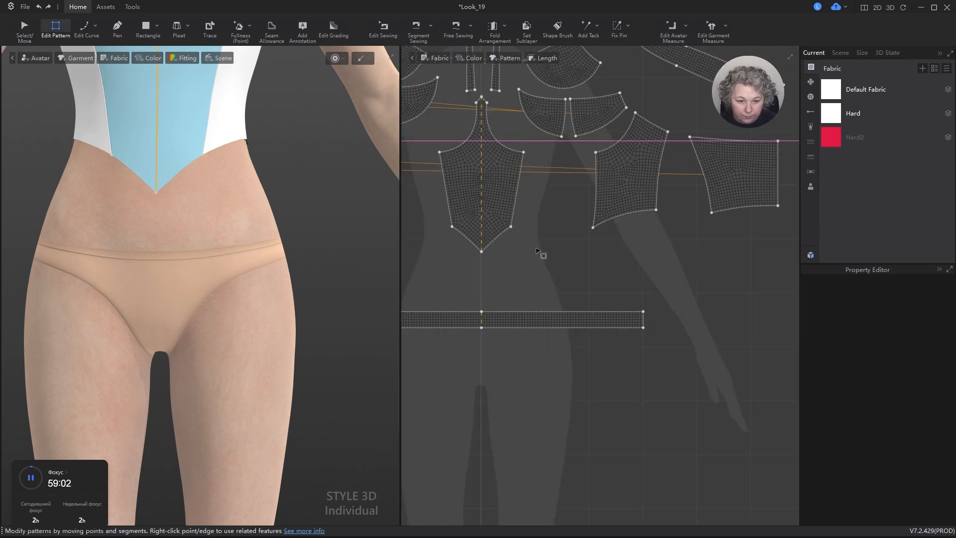
{"action": "left_click", "coordinate": [494, 240]}
{"action": "left_click", "coordinate": [625, 219], "text": "shift"}
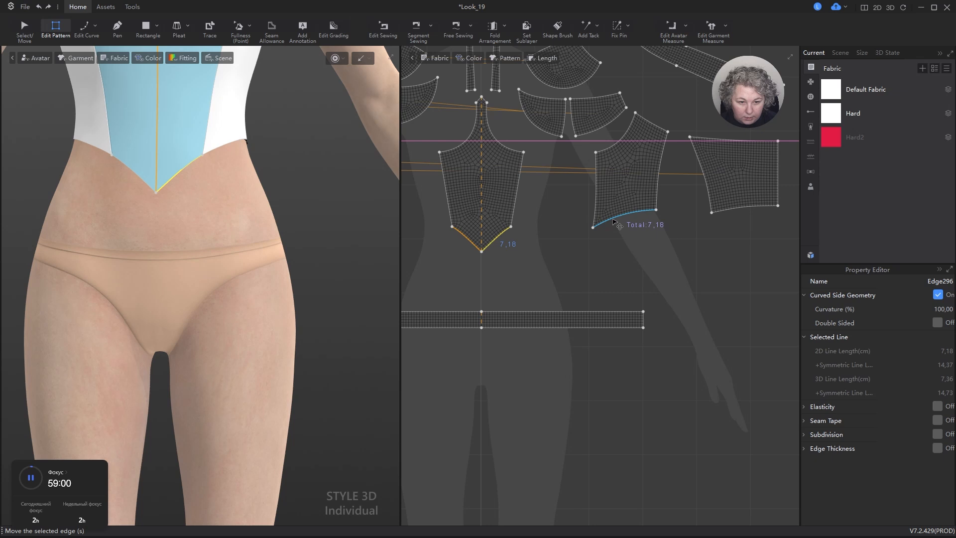
{"action": "left_click", "coordinate": [738, 211]}
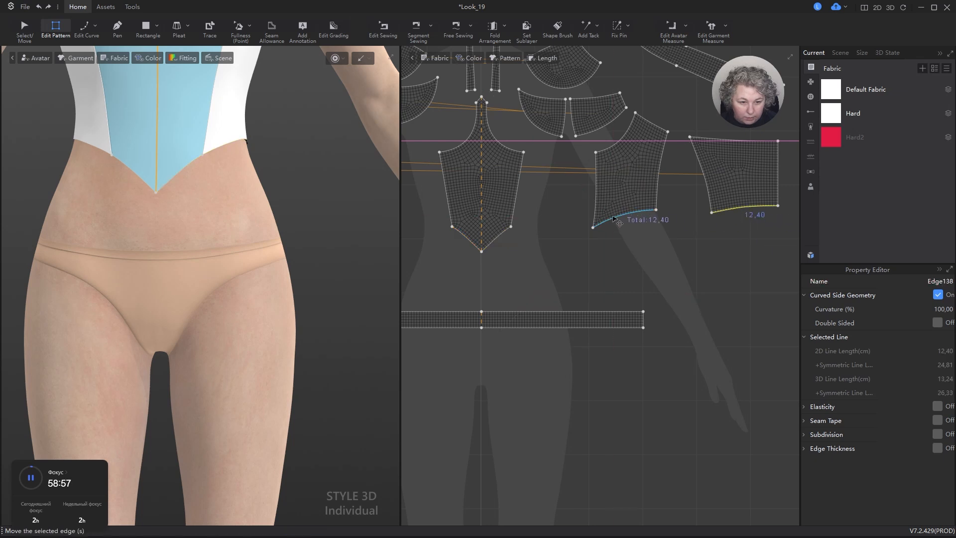
{"action": "left_click", "coordinate": [626, 219]}
Shift the side front panel's lower front corner slightly so its hem edge is about 12.30 cm long.
{"action": "scroll", "coordinate": [626, 216], "scroll_direction": "up", "scroll_amount": 5}
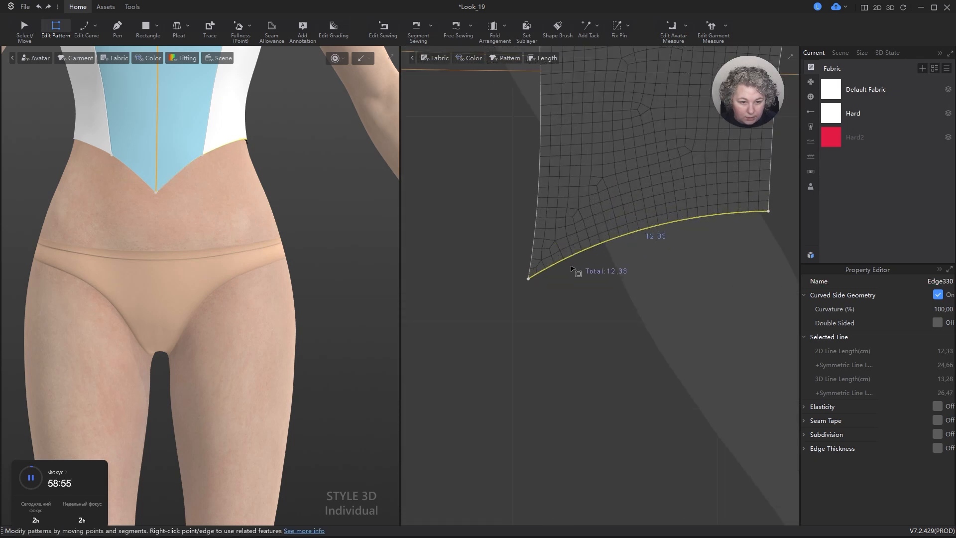
{"action": "scroll", "coordinate": [573, 269], "scroll_direction": "up", "scroll_amount": 2}
{"action": "left_click", "coordinate": [518, 295]}
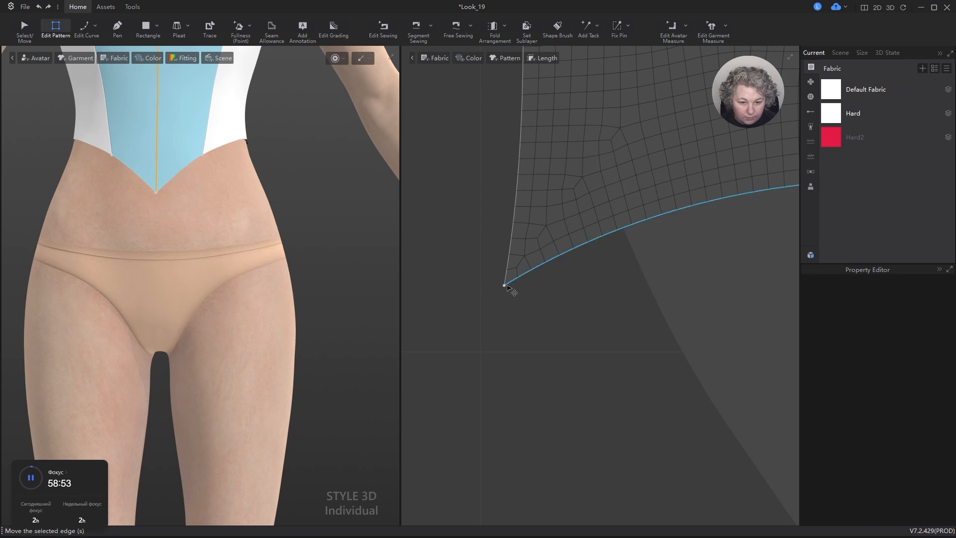
{"action": "left_click", "coordinate": [505, 285]}
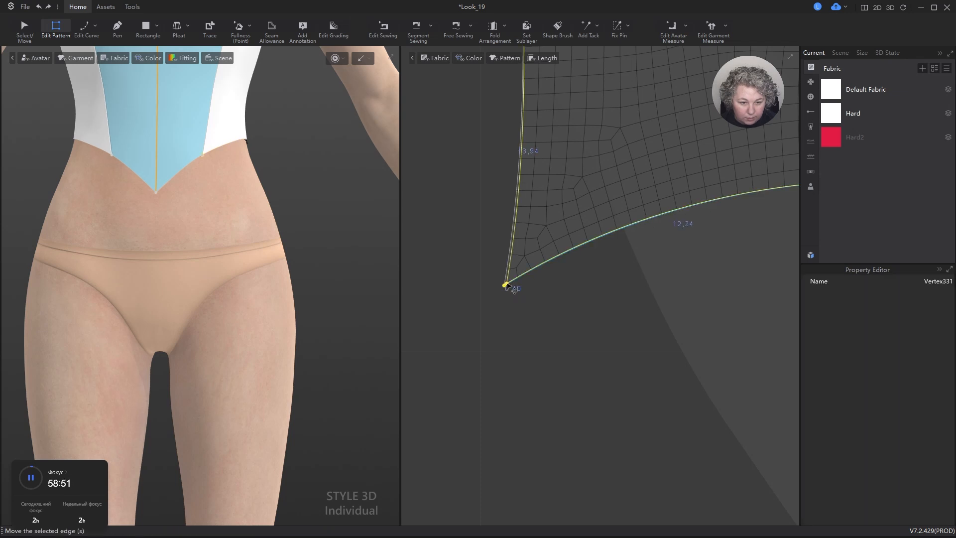
{"action": "left_click_drag", "start_coordinate": [506, 286], "coordinate": [506, 287]}
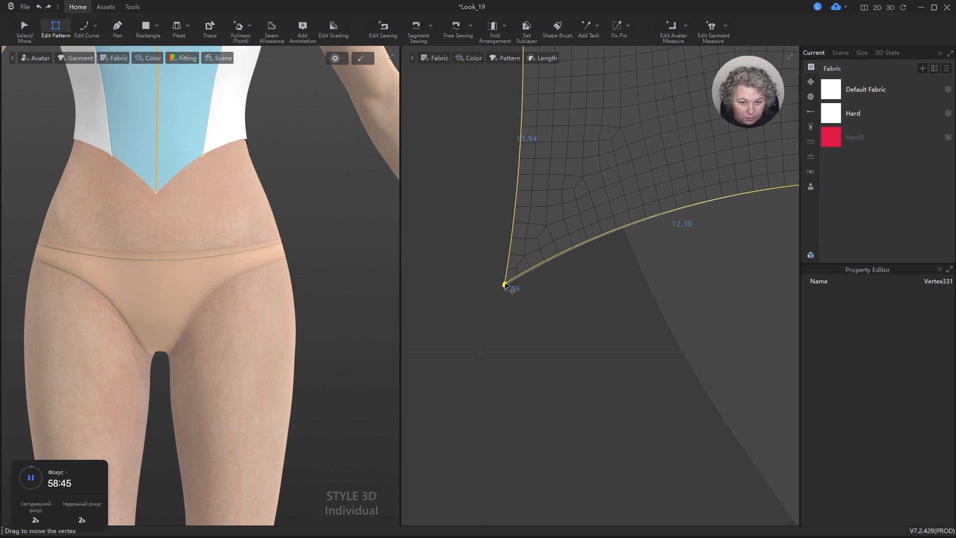
{"action": "scroll", "coordinate": [521, 308], "scroll_direction": "down", "scroll_amount": 5}
{"action": "scroll", "coordinate": [558, 358], "scroll_direction": "up", "scroll_amount": 4}
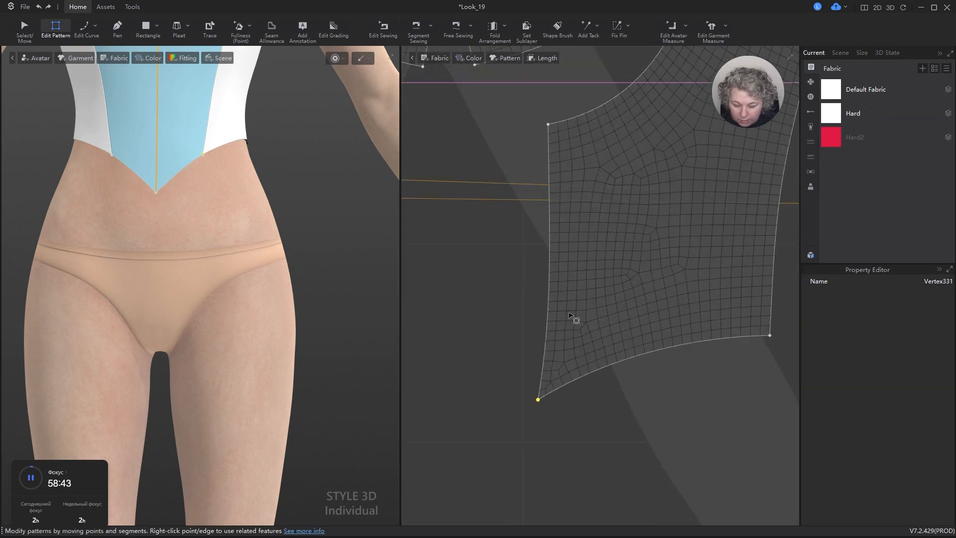
Reshape the lower part of the side front panel's front seam curve and fine-tune its lower corner point.
{"action": "key", "text": "v"}
{"action": "scroll", "coordinate": [560, 314], "scroll_direction": "up", "scroll_amount": 5}
{"action": "left_click_drag", "start_coordinate": [543, 318], "coordinate": [548, 277]}
{"action": "scroll", "coordinate": [542, 237], "scroll_direction": "down", "scroll_amount": 4}
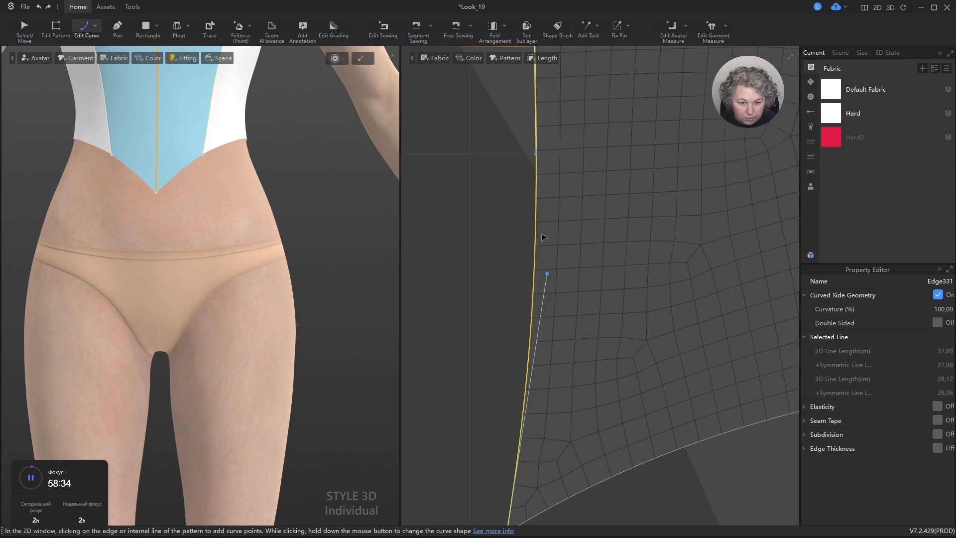
{"action": "right_click_drag", "start_coordinate": [534, 391], "coordinate": [533, 331]}
{"action": "left_click", "coordinate": [509, 302]}
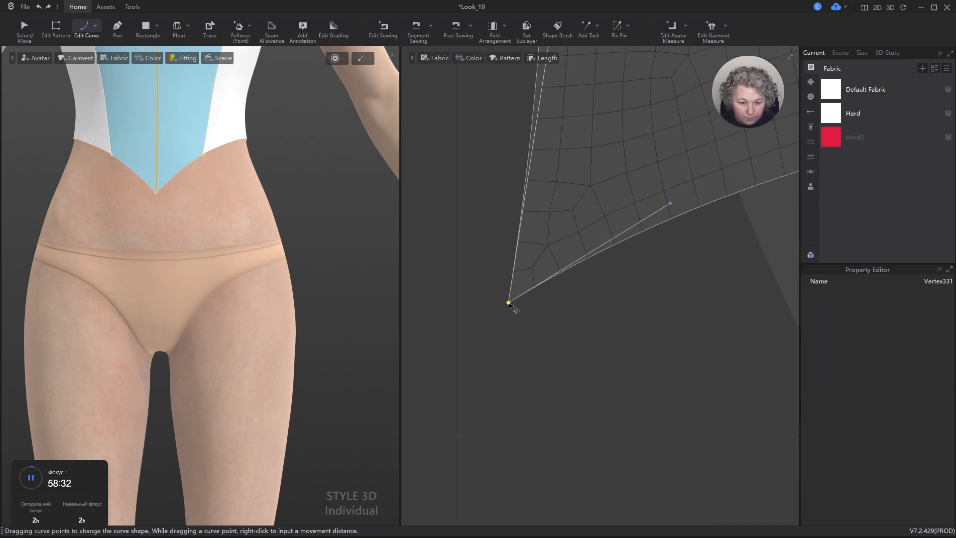
{"action": "left_click_drag", "start_coordinate": [516, 309], "coordinate": [516, 307]}
{"action": "scroll", "coordinate": [494, 356], "scroll_direction": "down", "scroll_amount": 4}
{"action": "scroll", "coordinate": [519, 340], "scroll_direction": "up", "scroll_amount": 1}
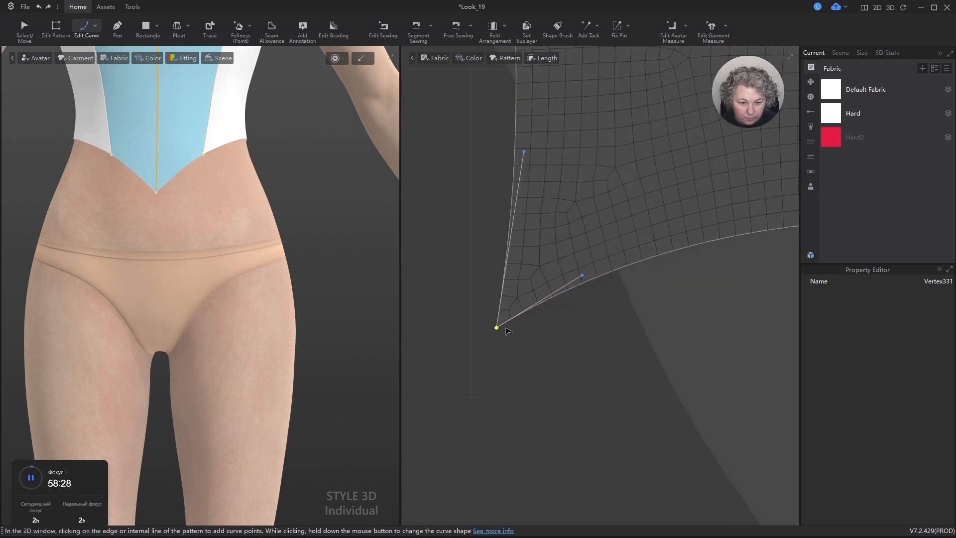
Measure the side front panel's front seam and adjust its lower curve handle for a length of about 13.95 cm.
{"action": "scroll", "coordinate": [505, 328], "scroll_direction": "down", "scroll_amount": 6}
{"action": "scroll", "coordinate": [510, 286], "scroll_direction": "up", "scroll_amount": 4}
{"action": "key", "text": "z"}
{"action": "left_click", "coordinate": [492, 242]}
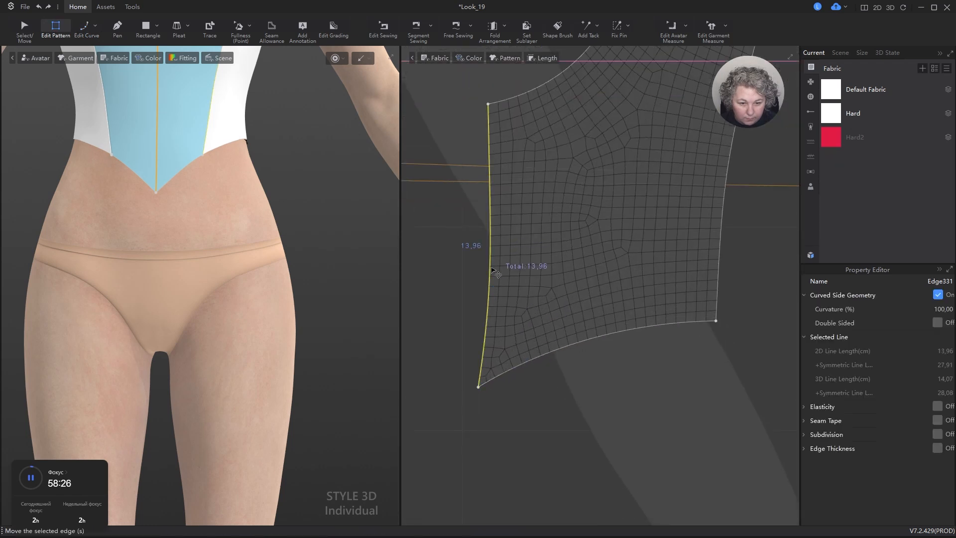
{"action": "scroll", "coordinate": [491, 333], "scroll_direction": "up", "scroll_amount": 1}
{"action": "key", "text": "c"}
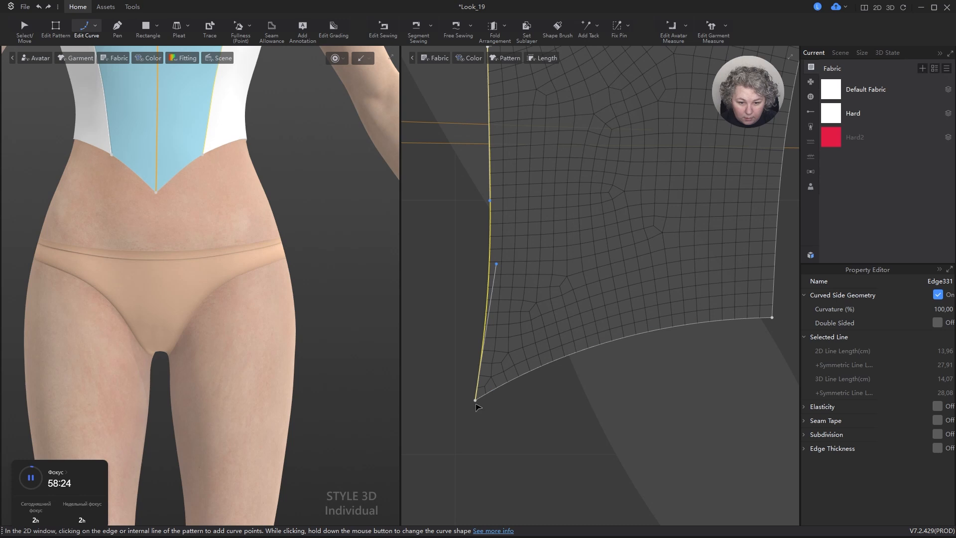
{"action": "left_click_drag", "start_coordinate": [495, 263], "coordinate": [494, 252]}
{"action": "key", "text": "z"}
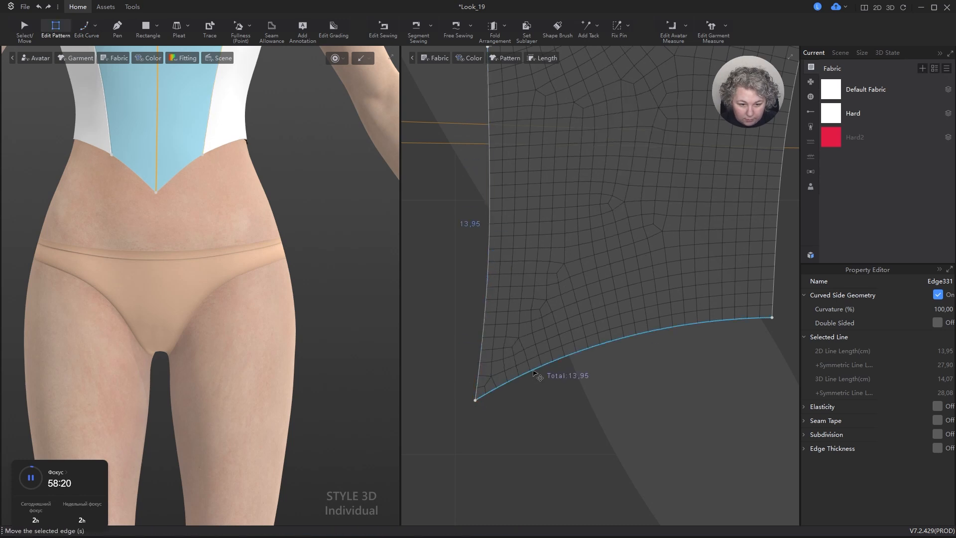
Nudge the side front panel's lower front corner again and adjust the adjoining hem curve to about 12.30 cm.
{"action": "left_click", "coordinate": [534, 373]}
{"action": "scroll", "coordinate": [478, 397], "scroll_direction": "up", "scroll_amount": 2}
{"action": "left_click", "coordinate": [475, 396]}
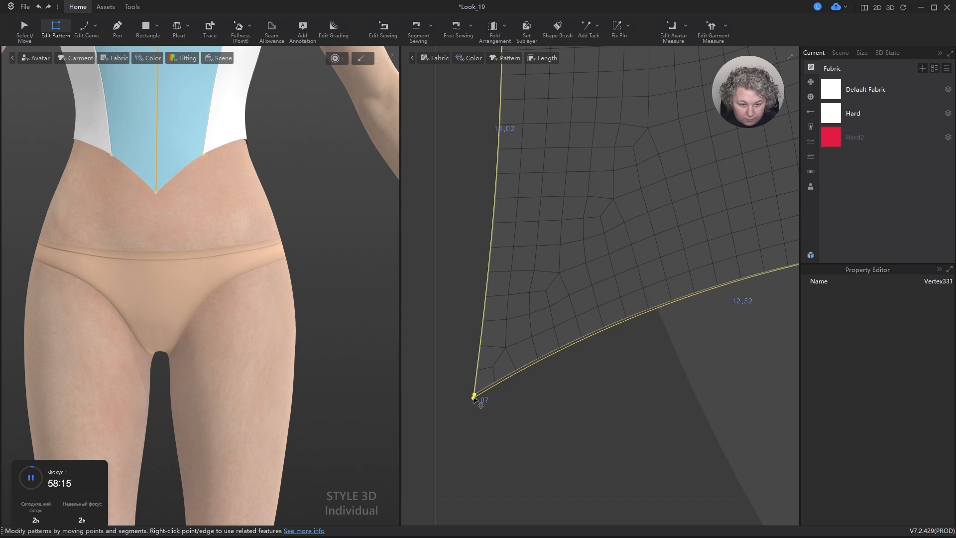
{"action": "scroll", "coordinate": [534, 388], "scroll_direction": "down", "scroll_amount": 3}
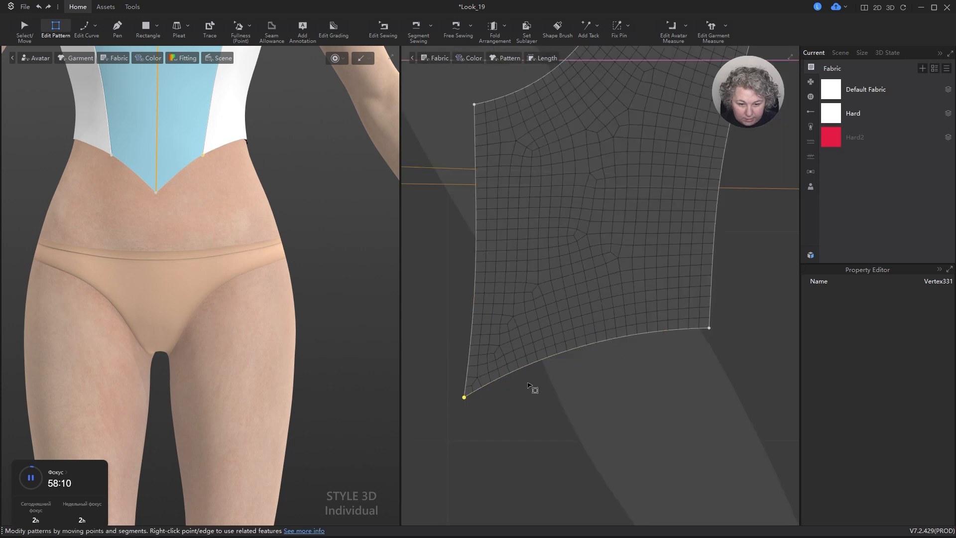
{"action": "scroll", "coordinate": [539, 388], "scroll_direction": "up", "scroll_amount": 3}
{"action": "key", "text": "v"}
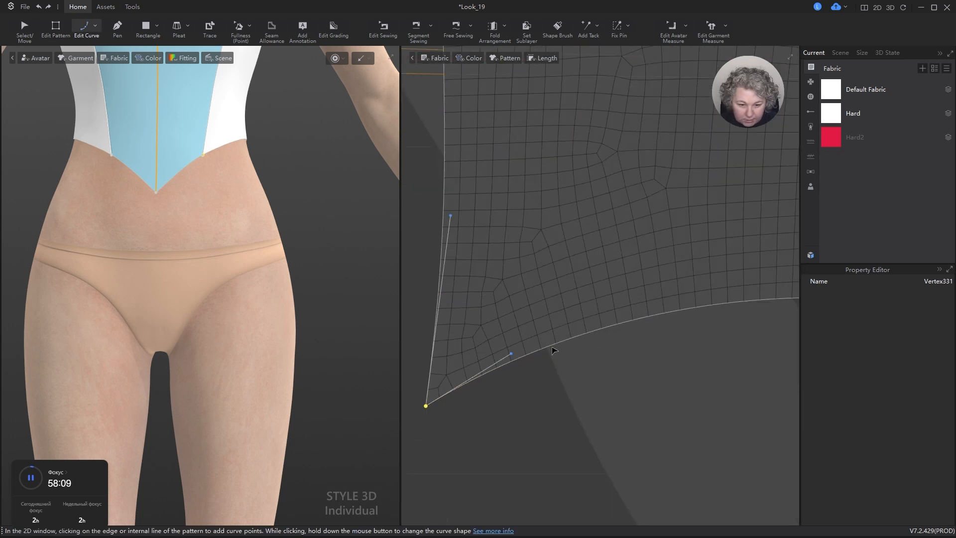
{"action": "left_click", "coordinate": [512, 355]}
{"action": "scroll", "coordinate": [679, 374], "scroll_direction": "down", "scroll_amount": 4}
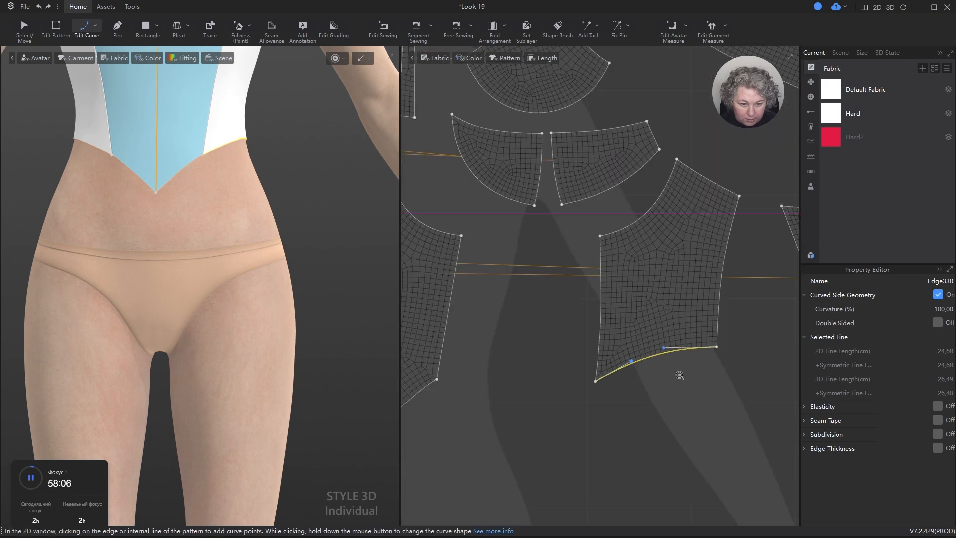
Reshape the centre front panel's pointed hem curve to about 7.20 cm per half and run the simulation.
{"action": "scroll", "coordinate": [680, 375], "scroll_direction": "down", "scroll_amount": 3}
{"action": "scroll", "coordinate": [505, 386], "scroll_direction": "up", "scroll_amount": 4}
{"action": "key", "text": "z"}
{"action": "left_click", "coordinate": [549, 387]}
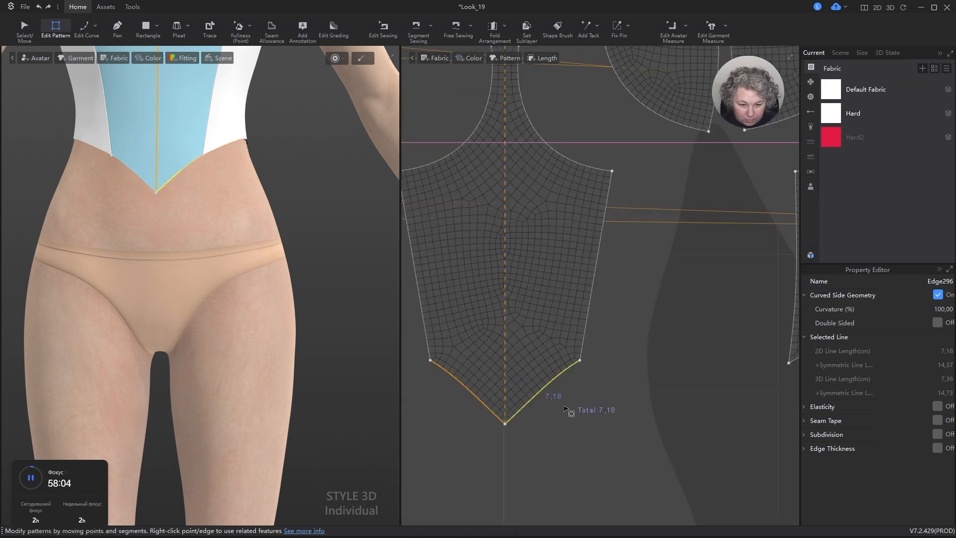
{"action": "scroll", "coordinate": [565, 408], "scroll_direction": "up", "scroll_amount": 2}
{"action": "key", "text": "v"}
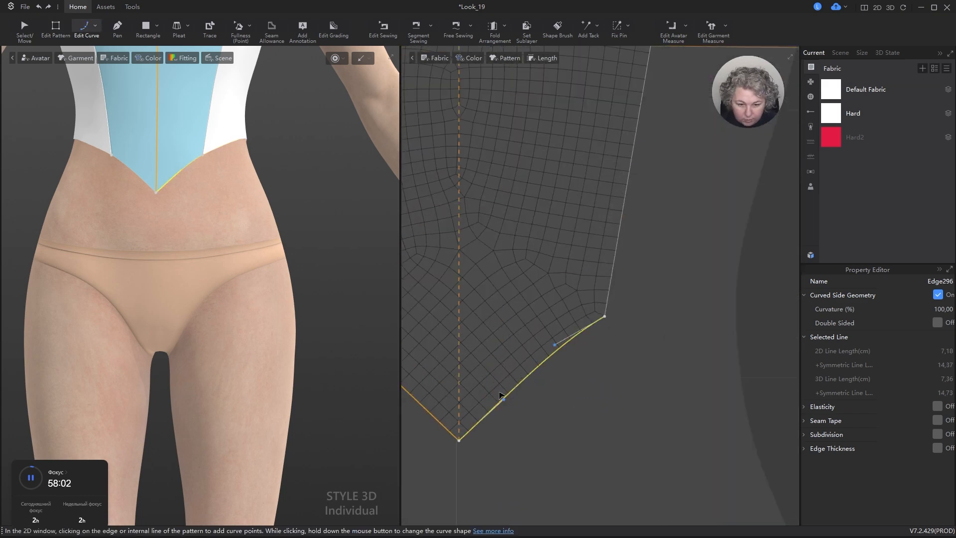
{"action": "scroll", "coordinate": [501, 394], "scroll_direction": "up", "scroll_amount": 3}
{"action": "left_click_drag", "start_coordinate": [602, 309], "coordinate": [551, 338]}
{"action": "scroll", "coordinate": [558, 341], "scroll_direction": "down", "scroll_amount": 2}
{"action": "scroll", "coordinate": [558, 340], "scroll_direction": "down", "scroll_amount": 5}
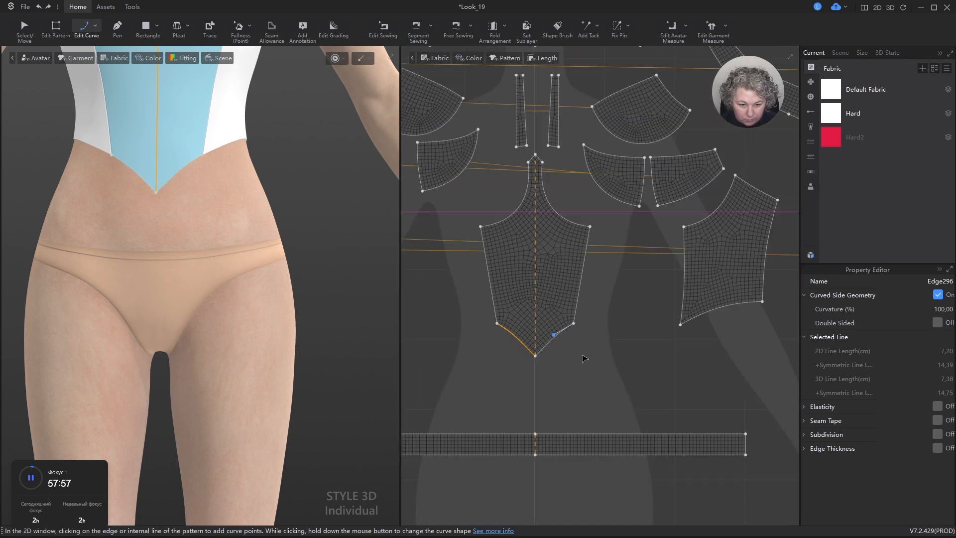
{"action": "left_click", "coordinate": [598, 395]}
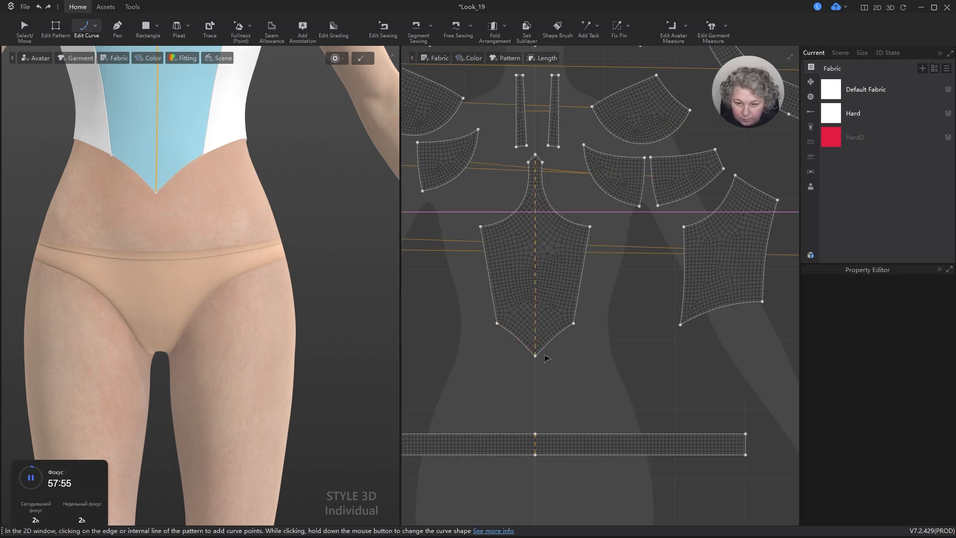
{"action": "key", "text": "space"}
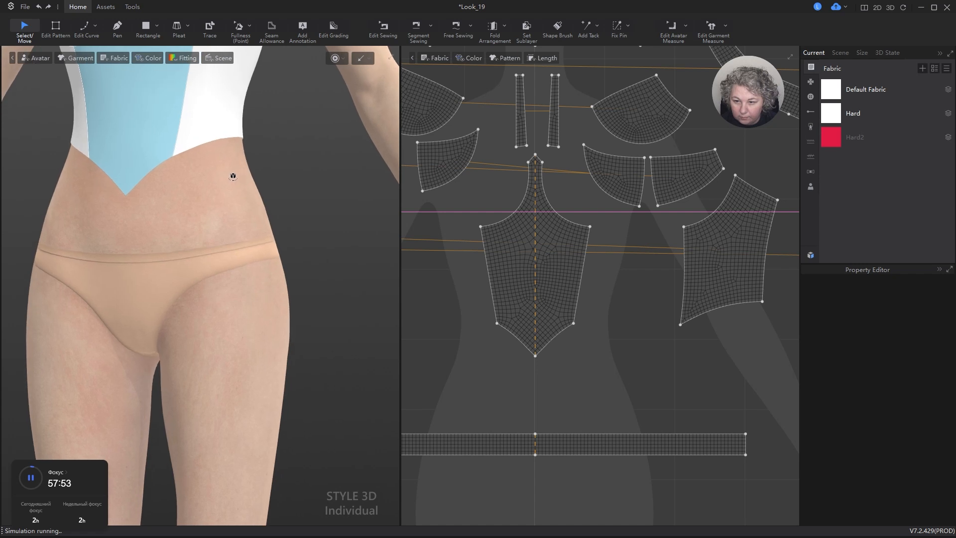
Smooth the centre front hem by adjusting both curve handles, keeping each half about 7.20 cm long.
{"action": "scroll", "coordinate": [548, 348], "scroll_direction": "up", "scroll_amount": 3}
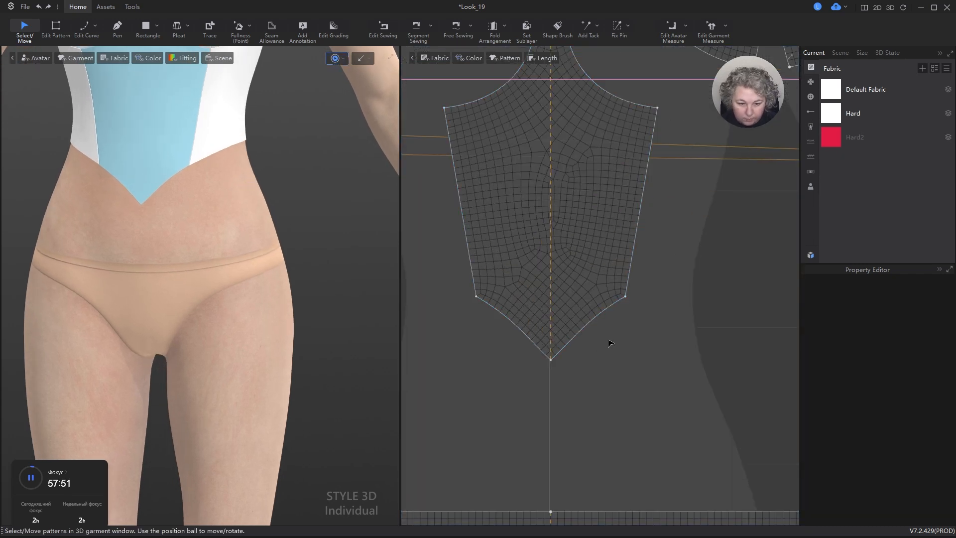
{"action": "key", "text": "z"}
{"action": "scroll", "coordinate": [578, 339], "scroll_direction": "up", "scroll_amount": 5}
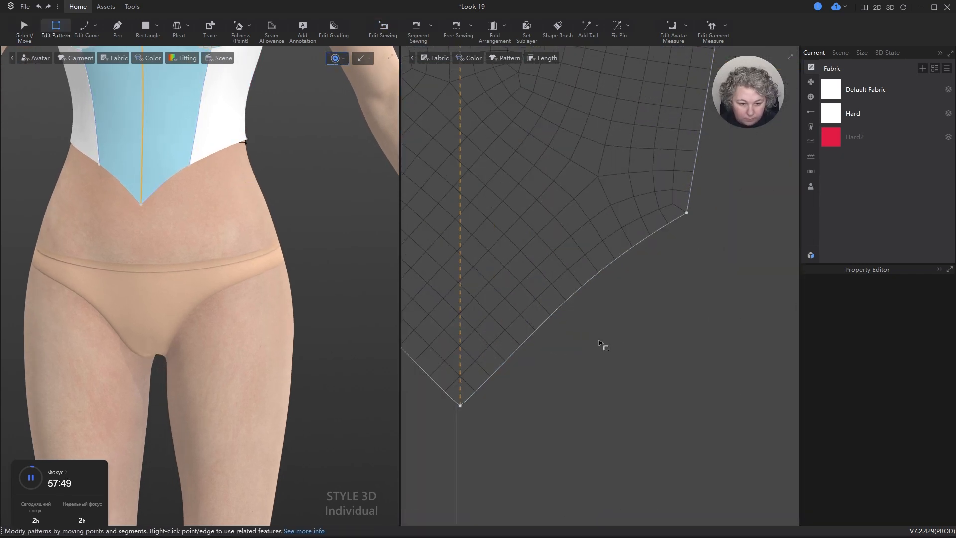
{"action": "left_click", "coordinate": [544, 323]}
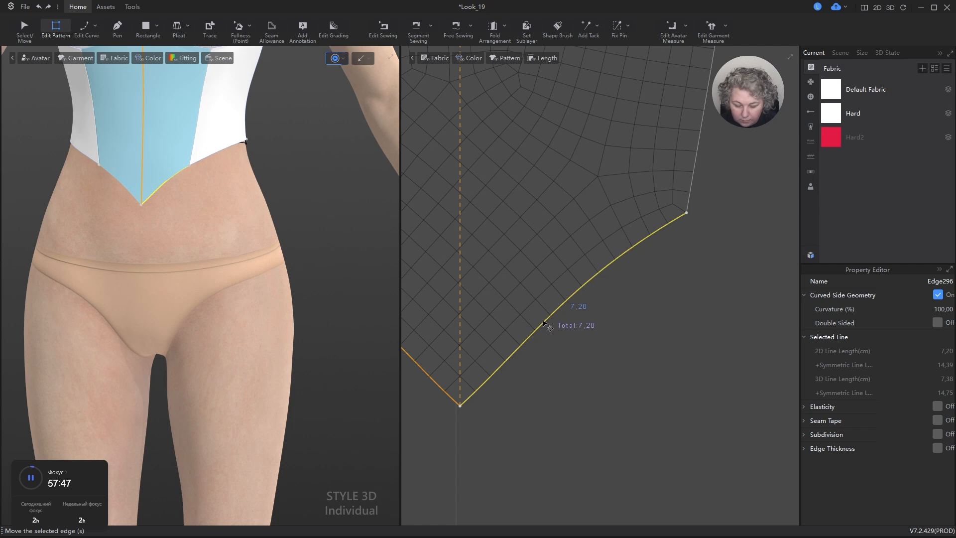
{"action": "key", "text": "b"}
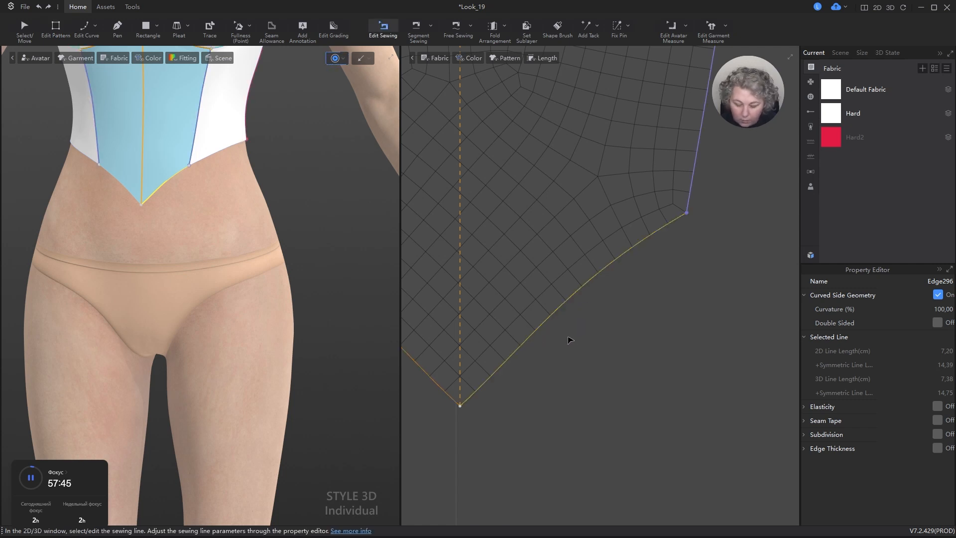
{"action": "key", "text": "c"}
{"action": "left_click_drag", "start_coordinate": [530, 343], "coordinate": [527, 332]}
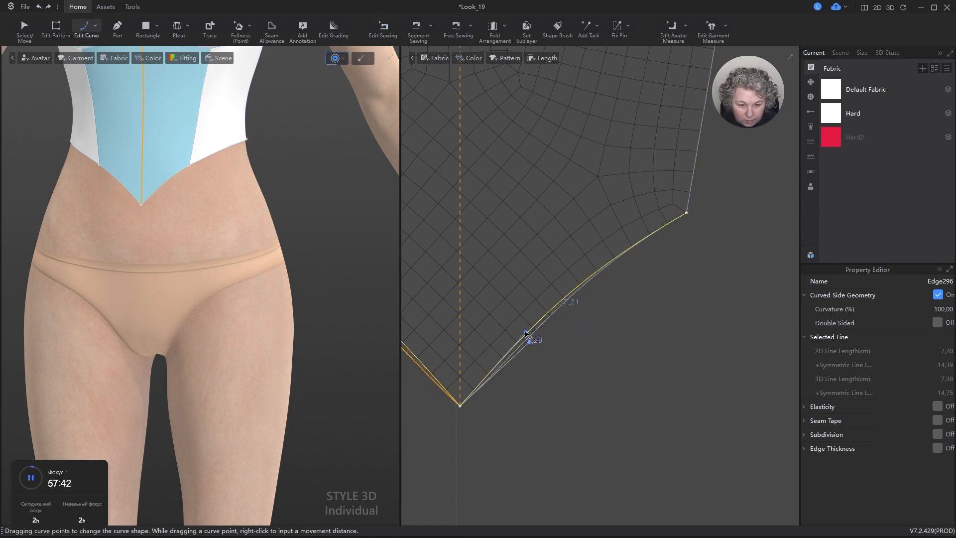
{"action": "left_click", "coordinate": [687, 213]}
{"action": "left_click", "coordinate": [570, 283]}
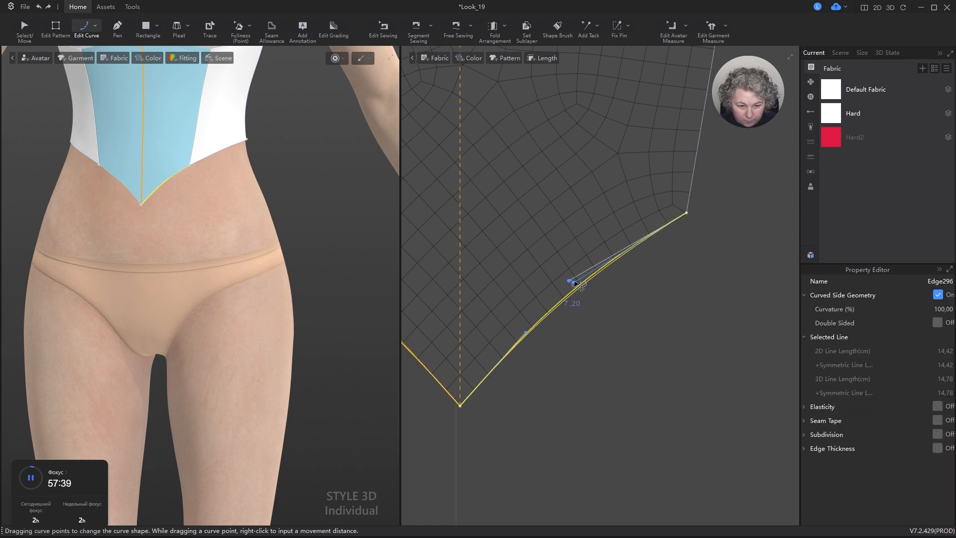
{"action": "scroll", "coordinate": [625, 341], "scroll_direction": "down", "scroll_amount": 3}
{"action": "left_click", "coordinate": [626, 342]}
Run the simulation with the revised centre front hem and view the whole bodice on the avatar.
{"action": "scroll", "coordinate": [265, 282], "scroll_direction": "down", "scroll_amount": 3}
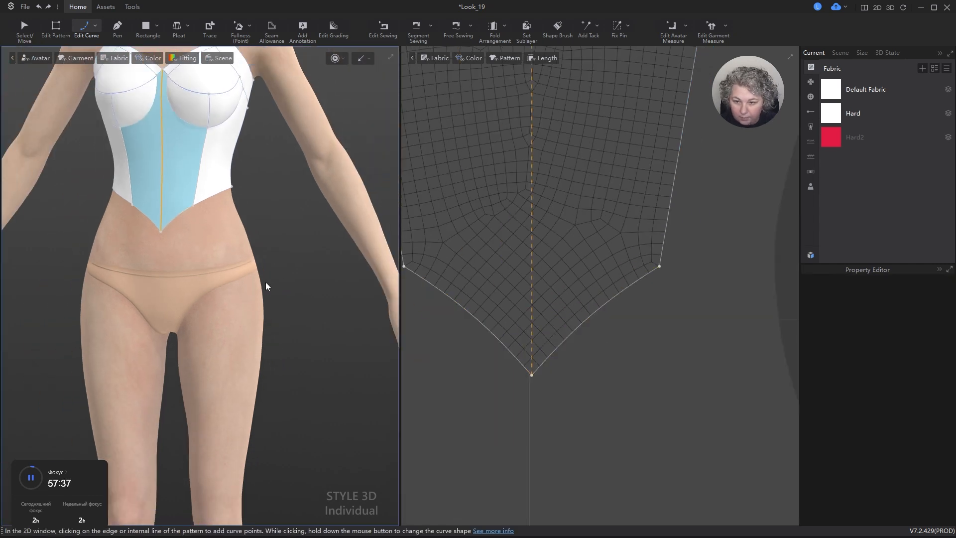
{"action": "key", "text": "space"}
{"action": "scroll", "coordinate": [298, 277], "scroll_direction": "down", "scroll_amount": 3}
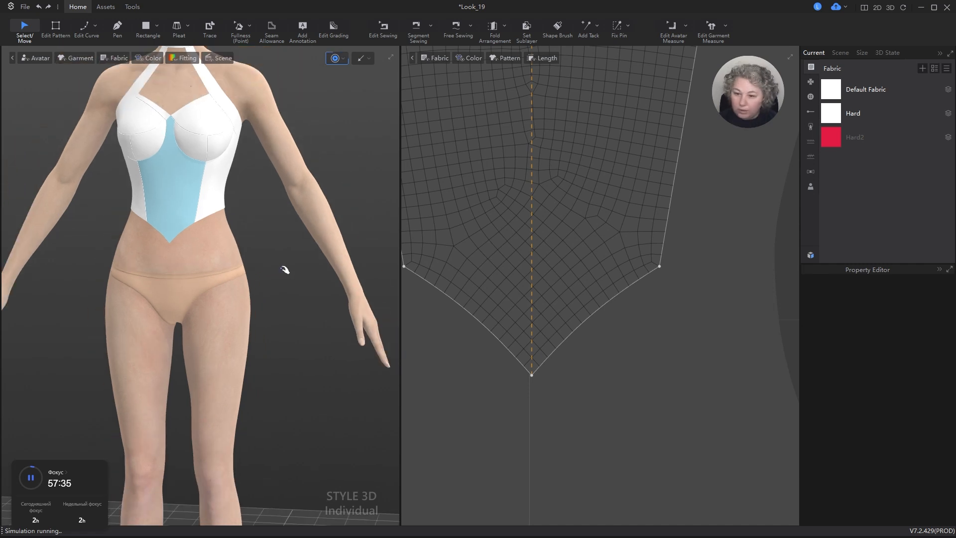
Measure the combined hem length of the centre front, side front and back panels.
{"action": "key", "text": "z"}
{"action": "left_click", "coordinate": [591, 321]}
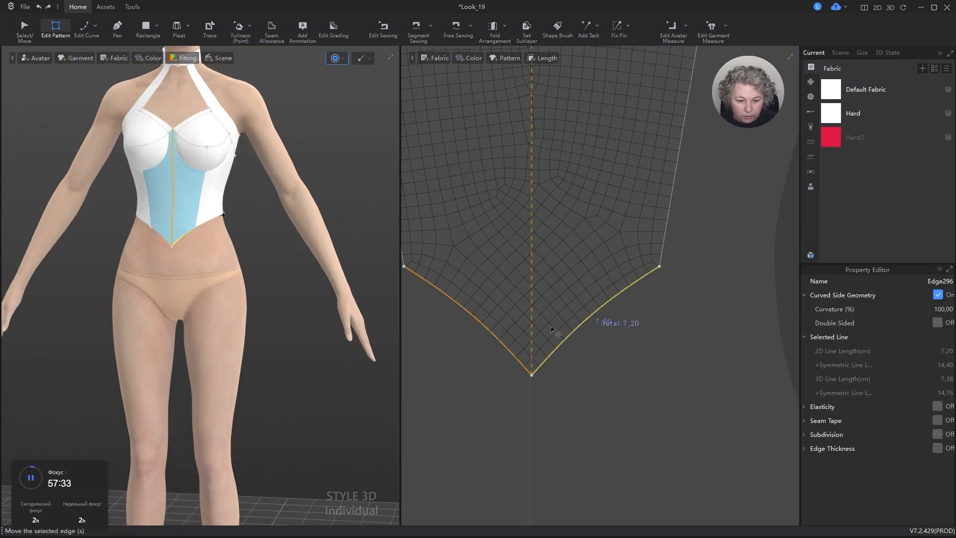
{"action": "scroll", "coordinate": [428, 339], "scroll_direction": "down", "scroll_amount": 3}
{"action": "left_click", "coordinate": [654, 306], "text": "shift"}
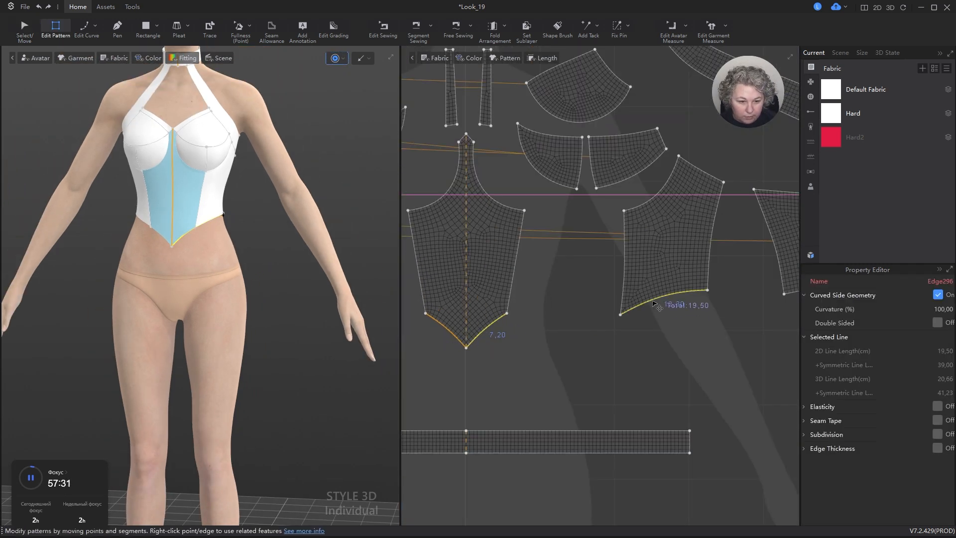
{"action": "scroll", "coordinate": [654, 307], "scroll_direction": "down", "scroll_amount": 3}
{"action": "scroll", "coordinate": [685, 298], "scroll_direction": "up", "scroll_amount": 3}
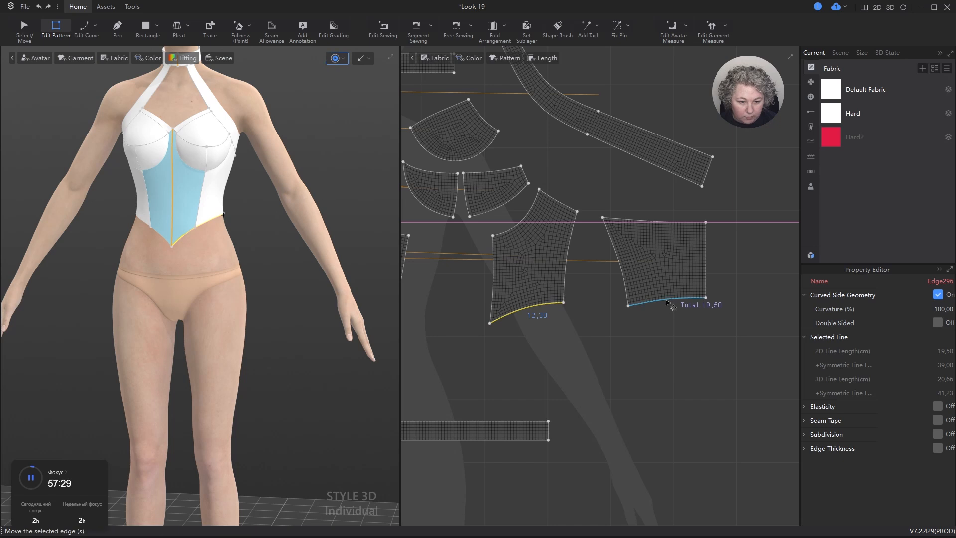
{"action": "left_click", "coordinate": [667, 302], "text": "shift"}
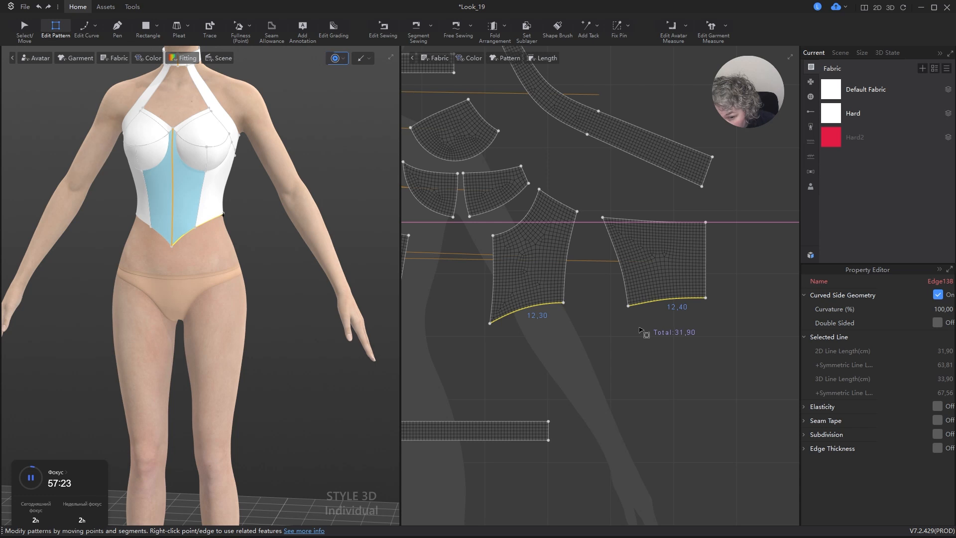
Move the back panel's lower side-seam corner slightly outward to lengthen its hem edge.
{"action": "scroll", "coordinate": [641, 329], "scroll_direction": "up", "scroll_amount": 6}
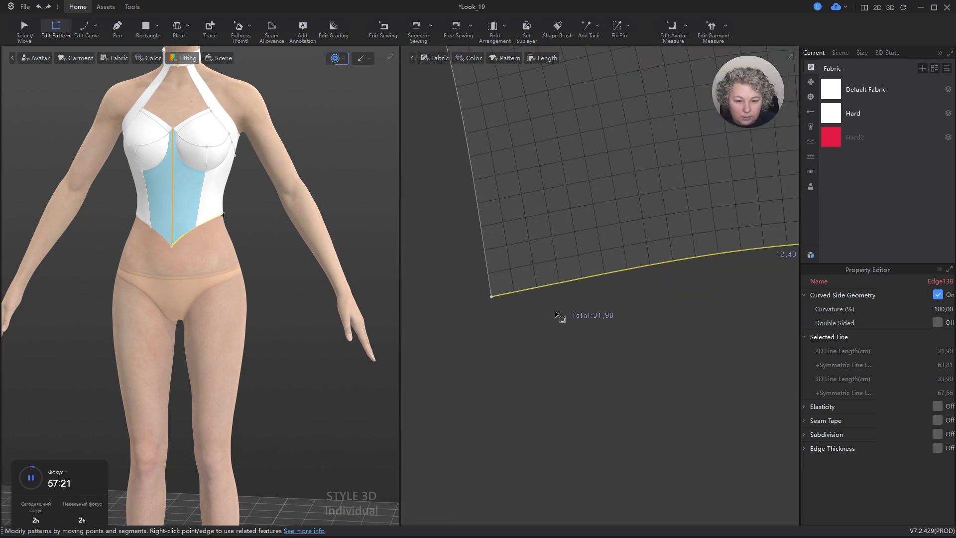
{"action": "left_click", "coordinate": [526, 316]}
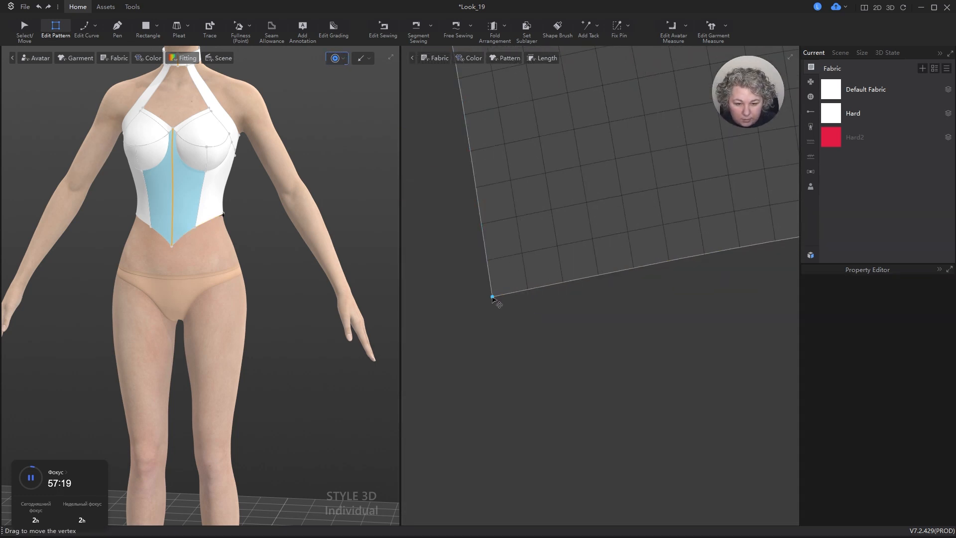
{"action": "left_click", "coordinate": [492, 297]}
{"action": "scroll", "coordinate": [476, 314], "scroll_direction": "down", "scroll_amount": 3}
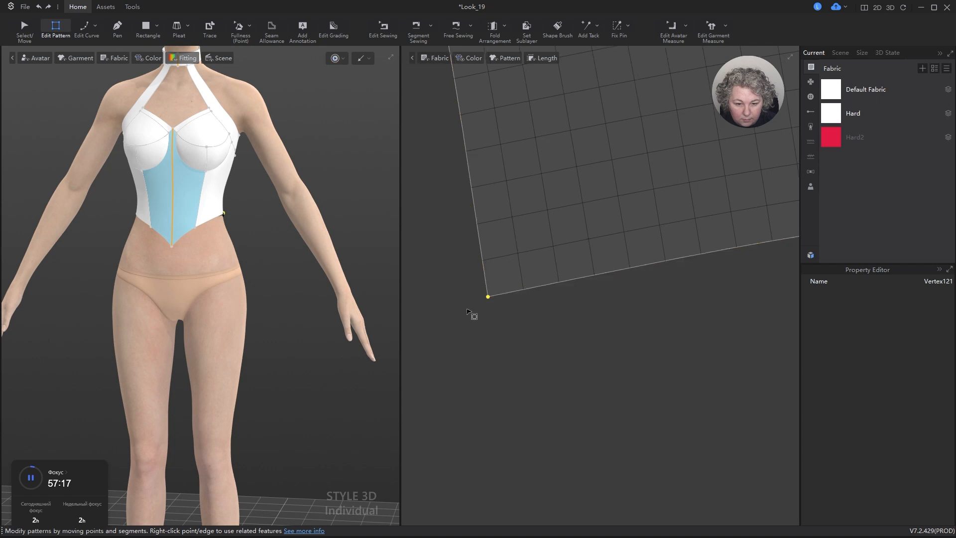
Reposition the back panel's lower side-seam corner and compare its side-seam length with the adjoining side front edge.
{"action": "left_click", "coordinate": [538, 296]}
{"action": "left_click_drag", "start_coordinate": [474, 304], "coordinate": [496, 303]}
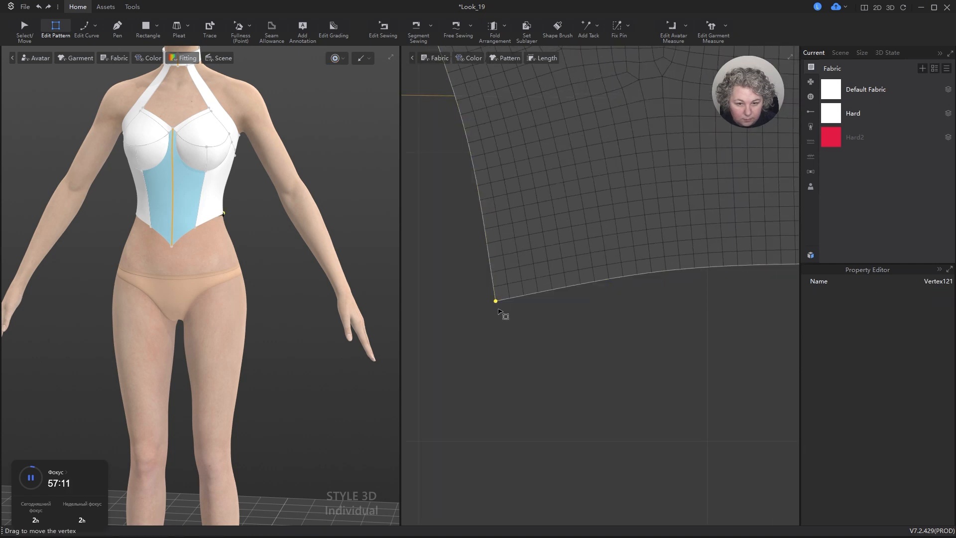
{"action": "scroll", "coordinate": [500, 311], "scroll_direction": "down", "scroll_amount": 2}
{"action": "left_click", "coordinate": [495, 259]}
{"action": "scroll", "coordinate": [535, 338], "scroll_direction": "down", "scroll_amount": 4}
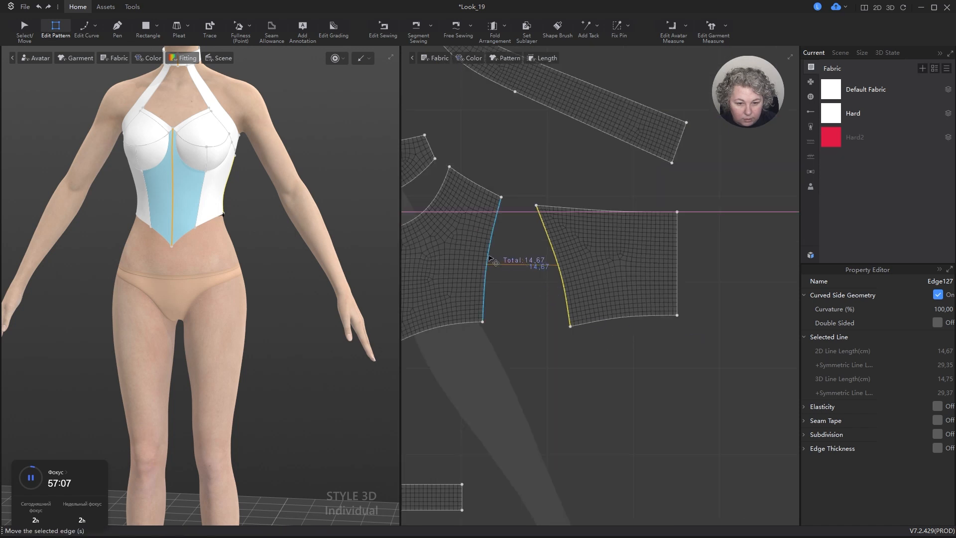
{"action": "left_click", "coordinate": [493, 261]}
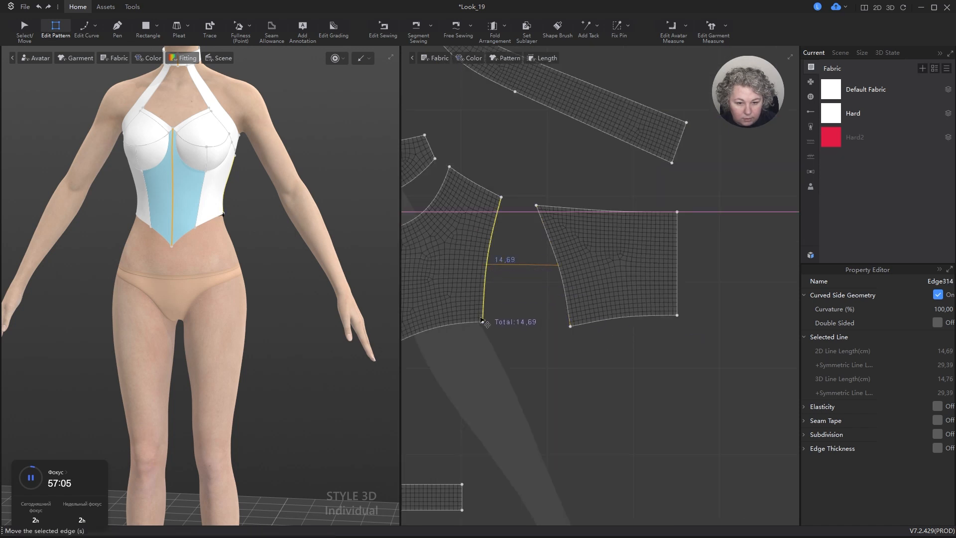
Fine-tune the side front panel's lower side-seam corner, keeping the side seam about 14.69 cm long.
{"action": "scroll", "coordinate": [495, 324], "scroll_direction": "up", "scroll_amount": 5}
{"action": "left_click", "coordinate": [491, 335]}
{"action": "left_click_drag", "start_coordinate": [492, 335], "coordinate": [492, 336]}
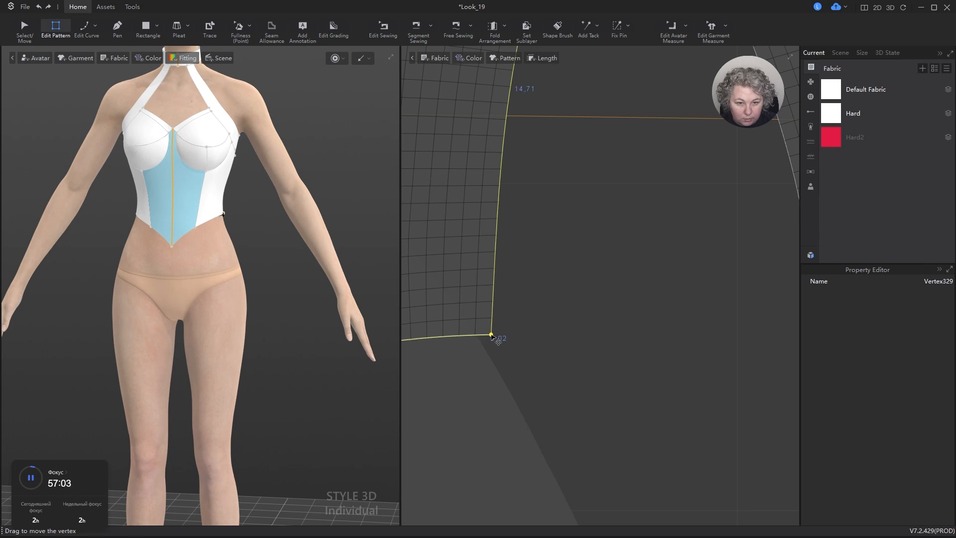
{"action": "scroll", "coordinate": [523, 349], "scroll_direction": "down", "scroll_amount": 5}
{"action": "left_click", "coordinate": [518, 357]}
{"action": "scroll", "coordinate": [517, 357], "scroll_direction": "up", "scroll_amount": 3}
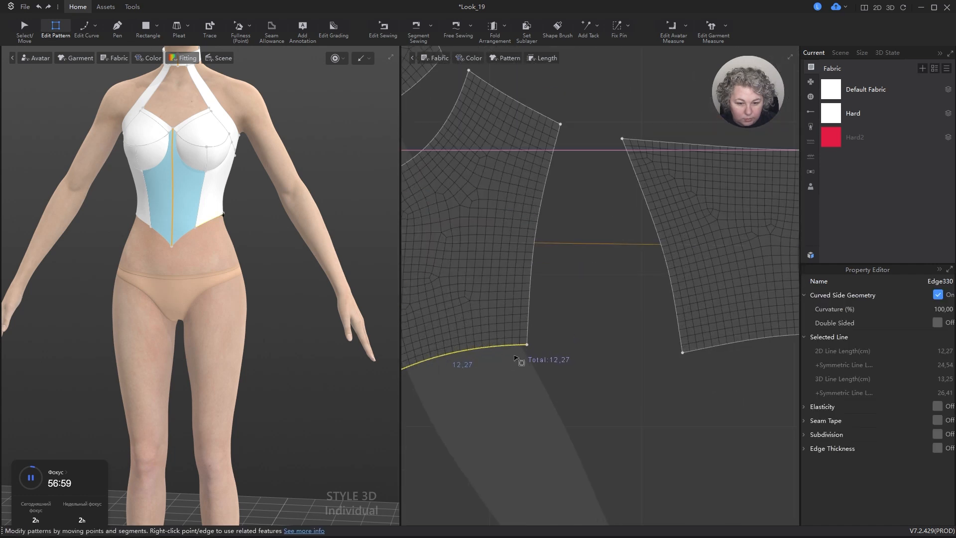
{"action": "scroll", "coordinate": [521, 351], "scroll_direction": "up", "scroll_amount": 5}
{"action": "left_click", "coordinate": [538, 338]}
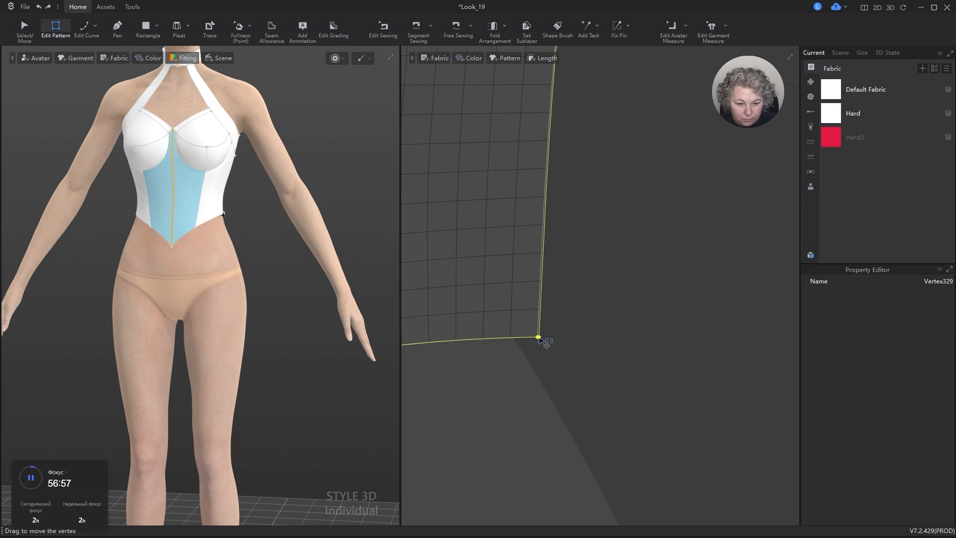
{"action": "scroll", "coordinate": [562, 348], "scroll_direction": "down", "scroll_amount": 4}
{"action": "left_click", "coordinate": [555, 284]}
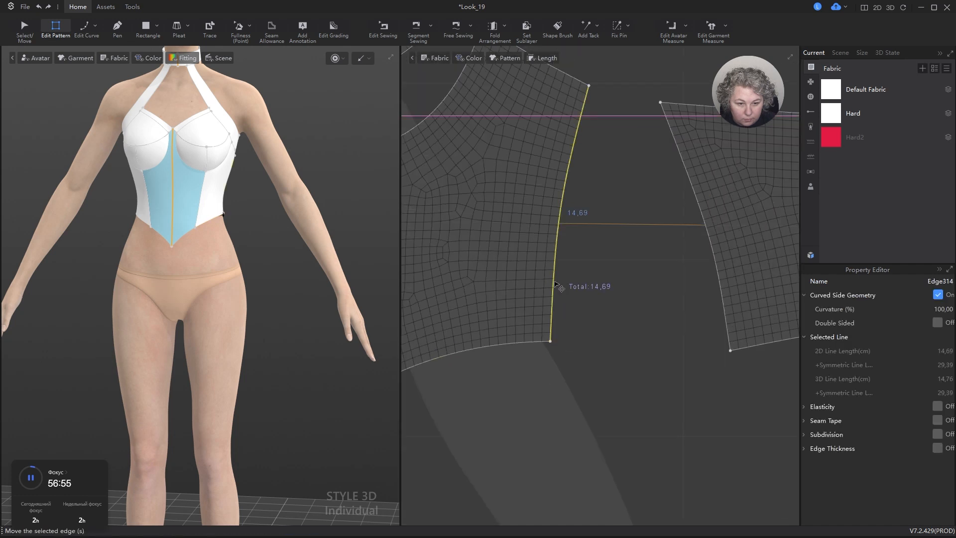
Adjust a curve handle on the side front panel's side seam to make the edge about 14.70 cm long.
{"action": "key", "text": "c"}
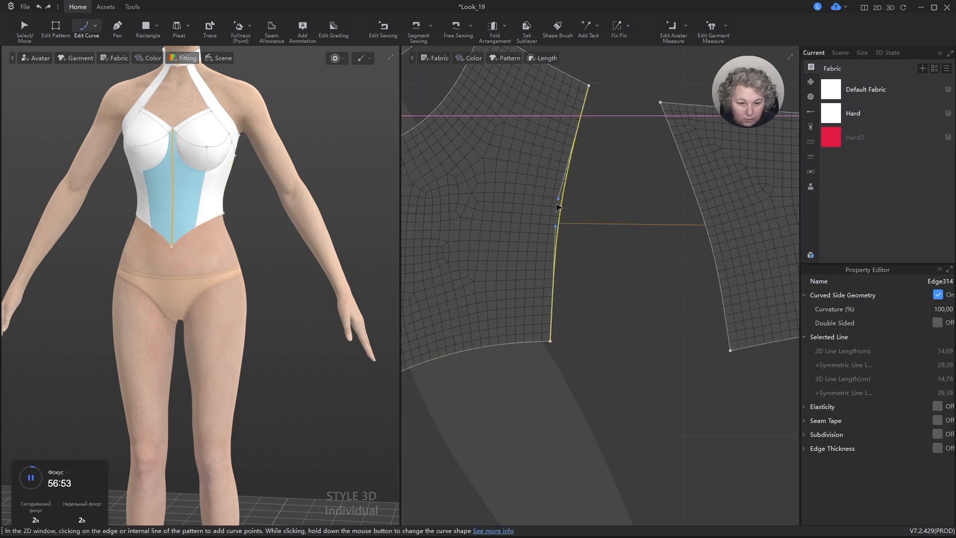
{"action": "left_click_drag", "start_coordinate": [558, 201], "coordinate": [557, 204]}
{"action": "scroll", "coordinate": [544, 249], "scroll_direction": "down", "scroll_amount": 3}
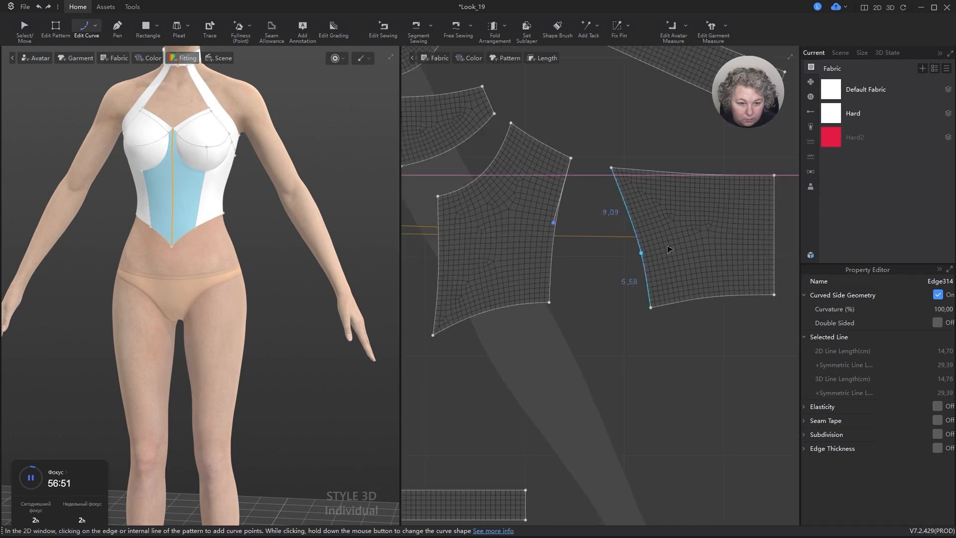
Adjust the lower curve handle of the back panel's side seam to make the edge about 14.68 cm long.
{"action": "key", "text": "z"}
{"action": "left_click", "coordinate": [638, 248]}
{"action": "scroll", "coordinate": [687, 292], "scroll_direction": "up", "scroll_amount": 3}
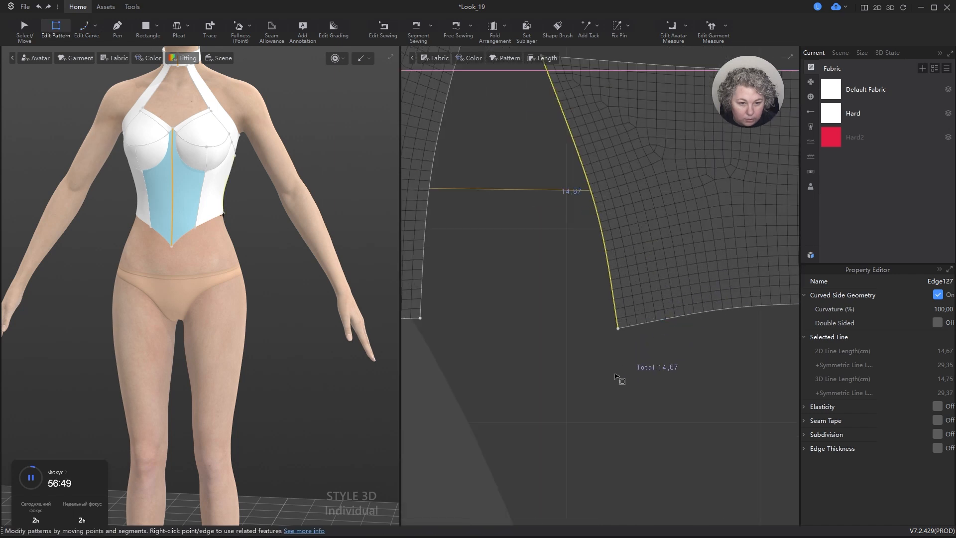
{"action": "key", "text": "c"}
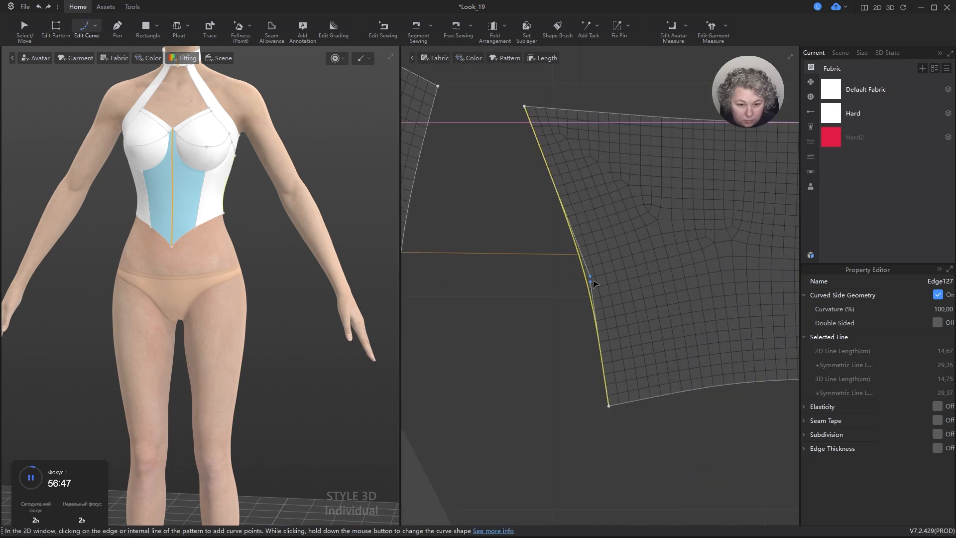
{"action": "left_click_drag", "start_coordinate": [591, 281], "coordinate": [592, 269]}
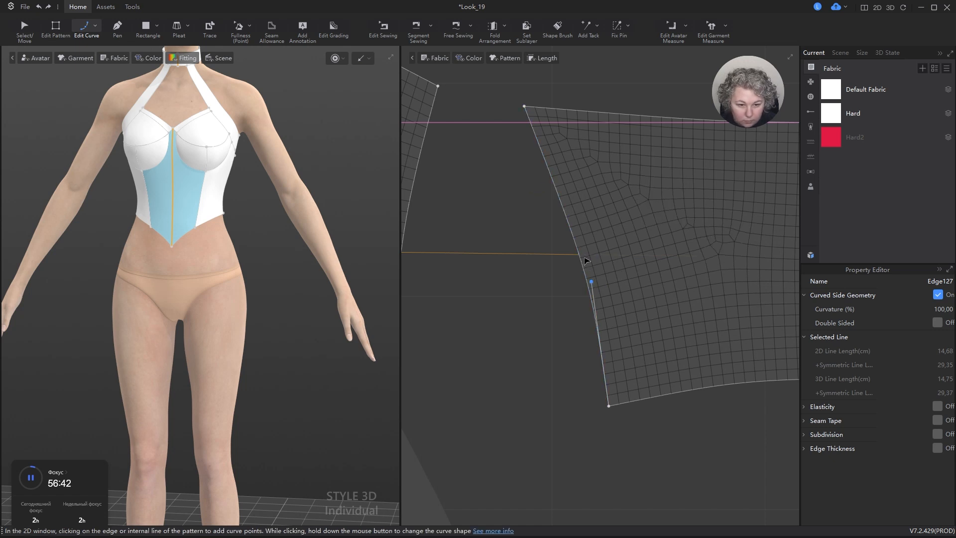
{"action": "key", "text": "z"}
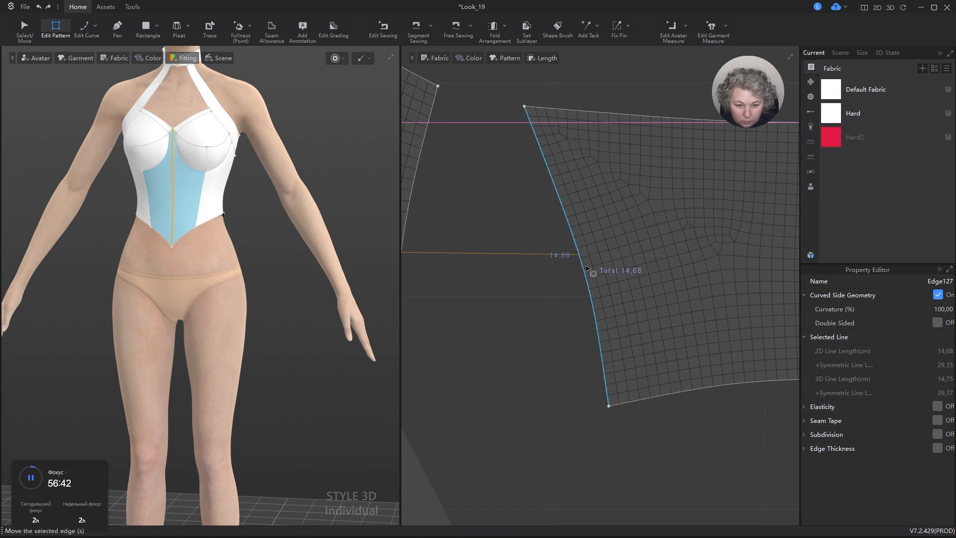
Smooth the upper part of the back panel's side seam by adjusting the curve handle of its upper corner.
{"action": "left_click", "coordinate": [524, 107]}
{"action": "key", "text": "v"}
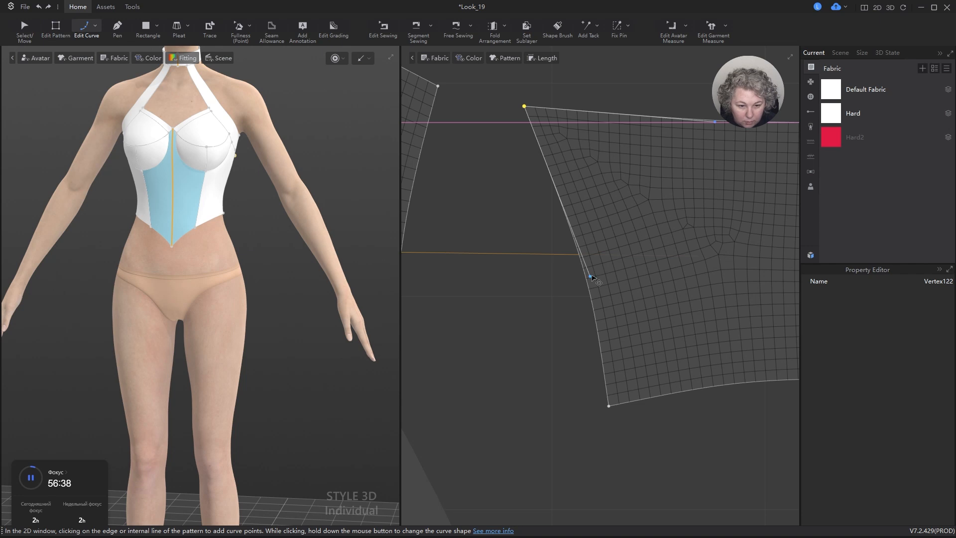
{"action": "left_click_drag", "start_coordinate": [591, 275], "coordinate": [589, 261]}
{"action": "left_click", "coordinate": [559, 294]}
{"action": "scroll", "coordinate": [640, 287], "scroll_direction": "down", "scroll_amount": 3}
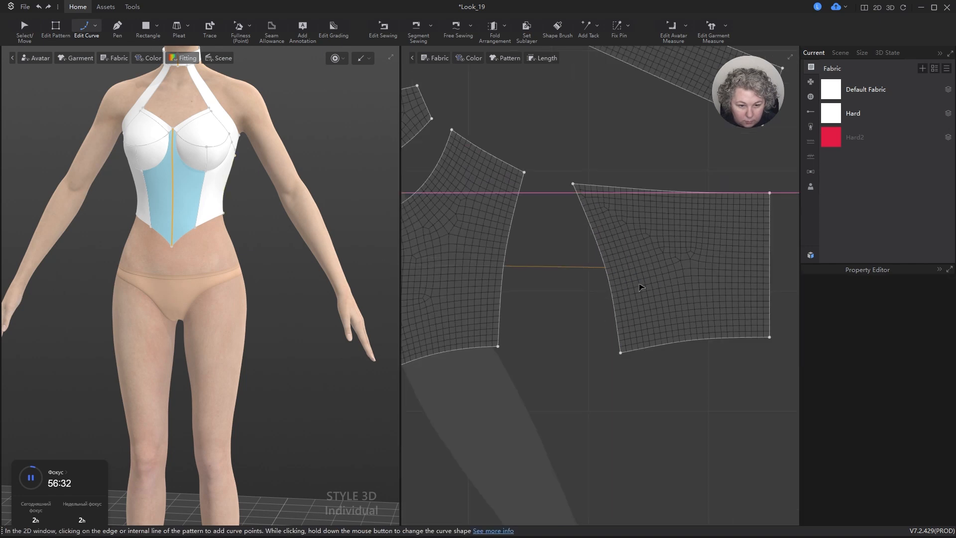
Run the simulation and measure the combined hem length of the back, side front and centre front panels.
{"action": "key", "text": "space"}
{"action": "left_click", "coordinate": [709, 275]}
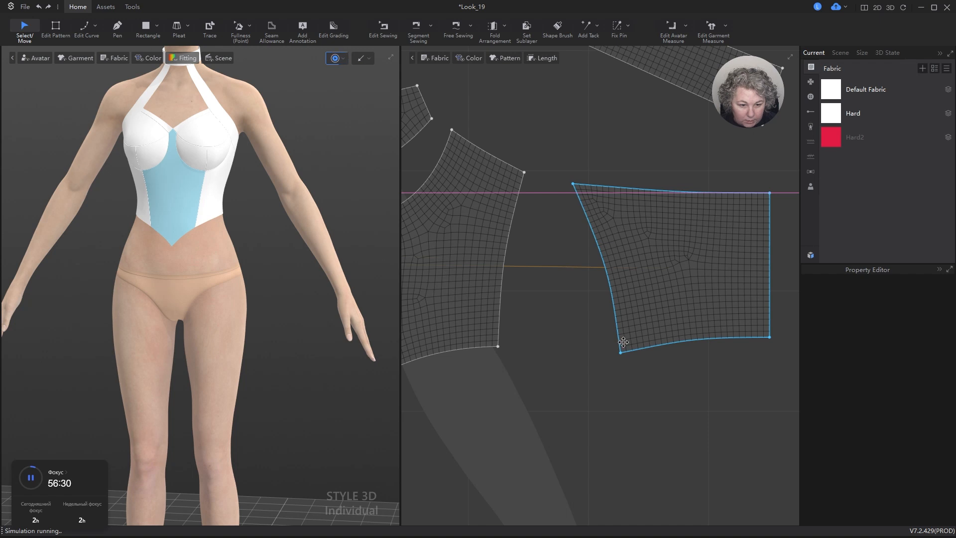
{"action": "key", "text": "z"}
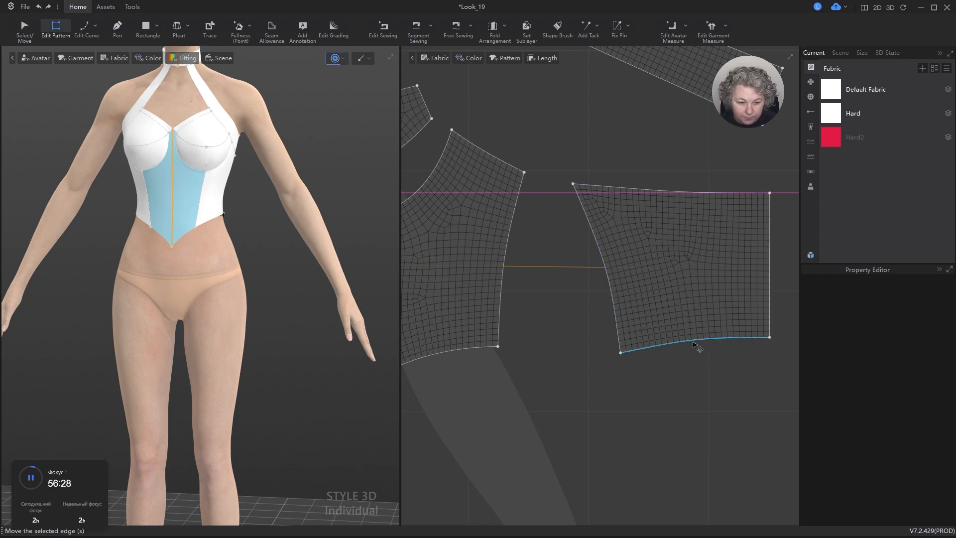
{"action": "left_click", "coordinate": [696, 345]}
{"action": "scroll", "coordinate": [703, 348], "scroll_direction": "down", "scroll_amount": 3}
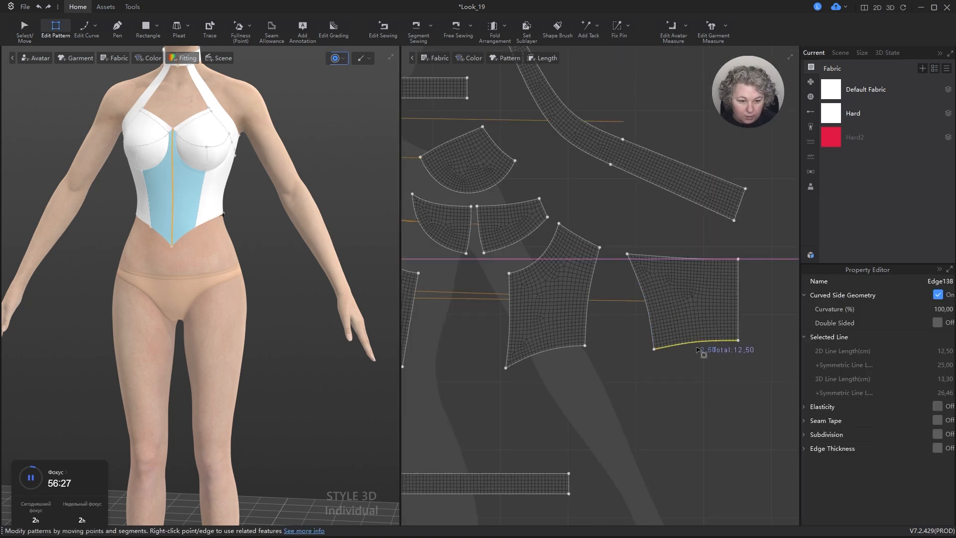
{"action": "left_click", "coordinate": [556, 355], "text": "shift"}
{"action": "scroll", "coordinate": [550, 361], "scroll_direction": "down", "scroll_amount": 3}
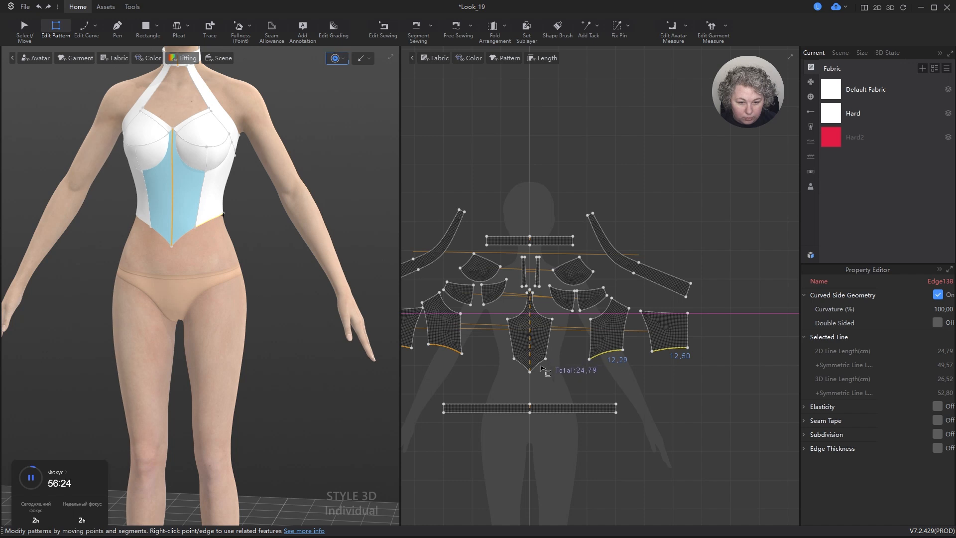
{"action": "left_click", "coordinate": [542, 366], "text": "shift"}
{"action": "scroll", "coordinate": [674, 352], "scroll_direction": "up", "scroll_amount": 2}
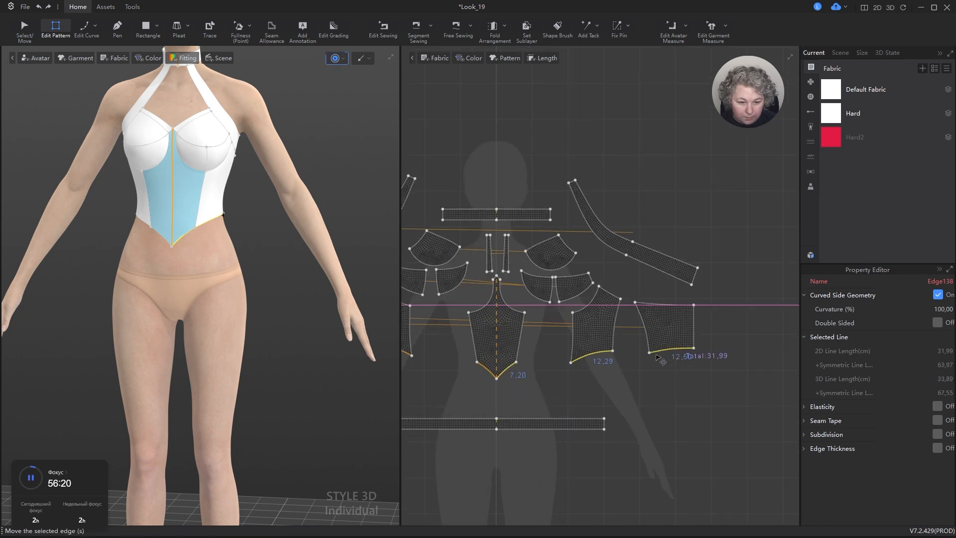
Reshape the side front panel's hem by extending the curve handle from its lower corner nearest the centre front.
{"action": "scroll", "coordinate": [604, 361], "scroll_direction": "up", "scroll_amount": 8}
{"action": "left_click", "coordinate": [620, 343]}
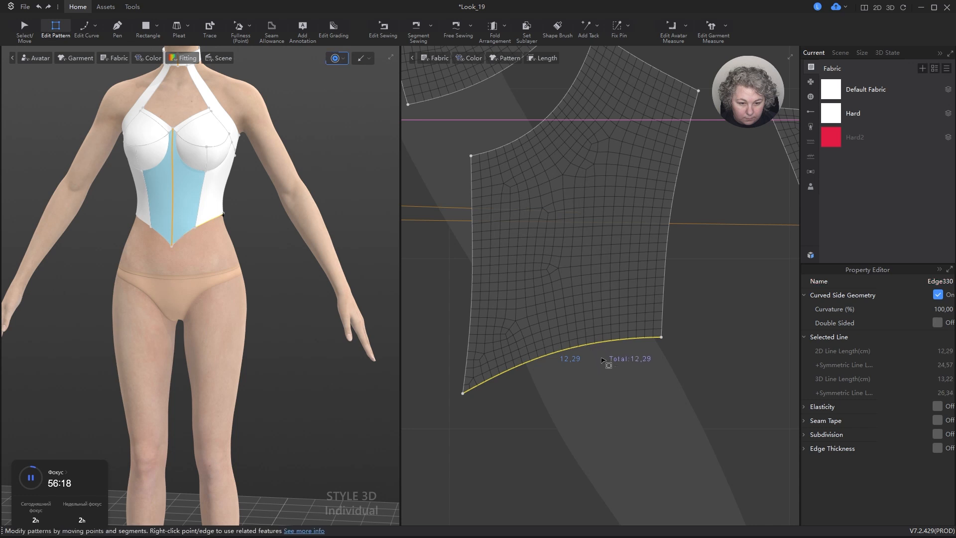
{"action": "left_click", "coordinate": [602, 358]}
{"action": "left_click", "coordinate": [592, 344]}
{"action": "key", "text": "v"}
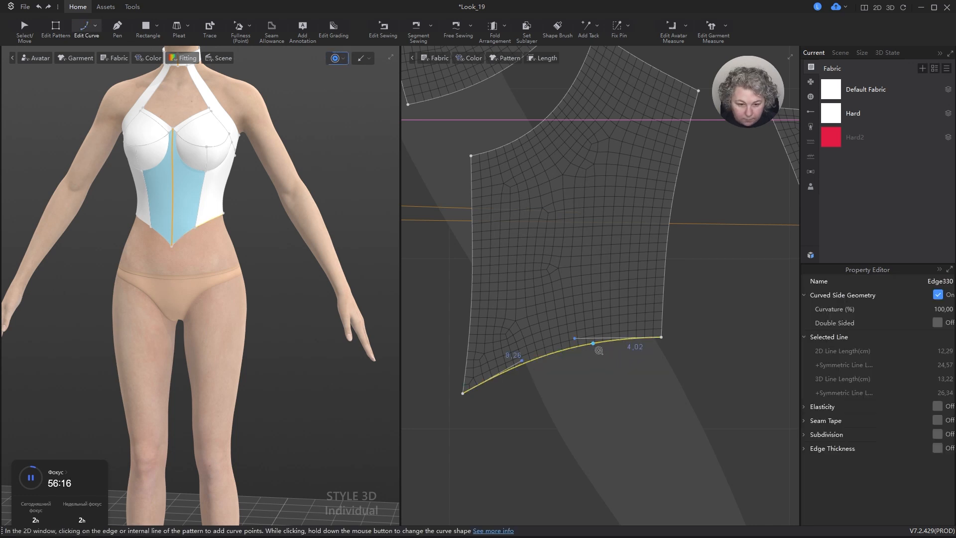
{"action": "scroll", "coordinate": [599, 350], "scroll_direction": "up", "scroll_amount": 3}
{"action": "left_click_drag", "start_coordinate": [454, 376], "coordinate": [467, 369]}
{"action": "left_click", "coordinate": [563, 382]}
{"action": "scroll", "coordinate": [629, 353], "scroll_direction": "down", "scroll_amount": 6}
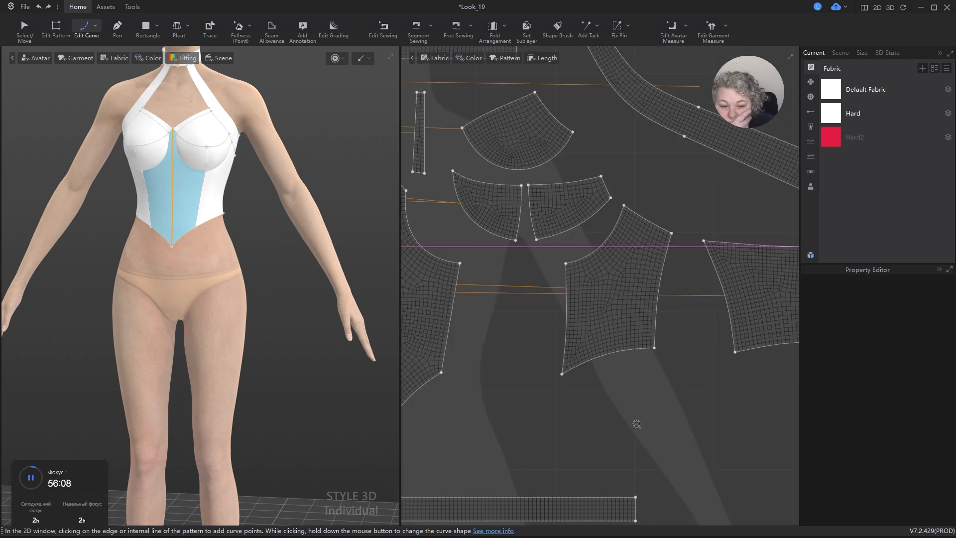
Draw a long, narrow horizontal rectangle pattern below the bodice's side panels, above the existing long strip.
{"action": "scroll", "coordinate": [632, 421], "scroll_direction": "down", "scroll_amount": 4}
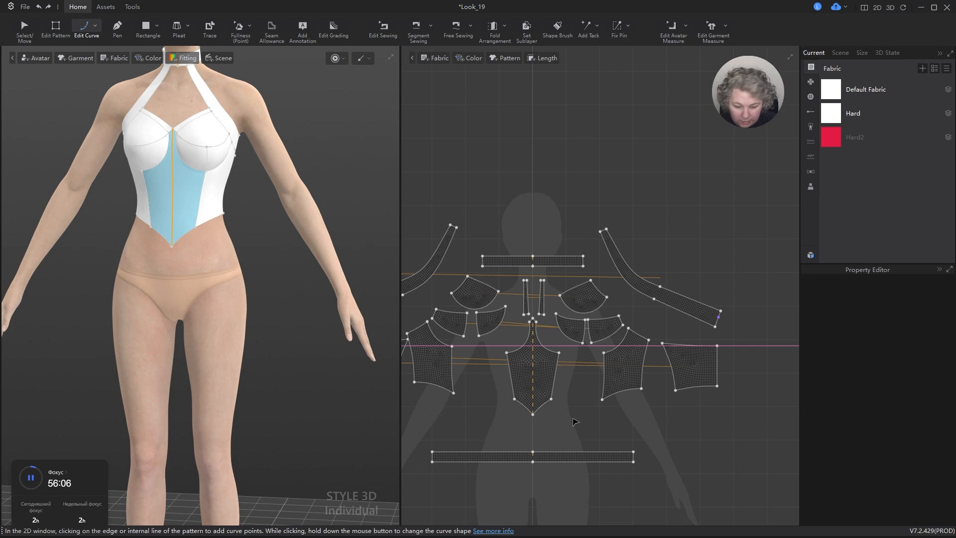
{"action": "key", "text": "s"}
{"action": "left_click_drag", "start_coordinate": [577, 415], "coordinate": [704, 427]}
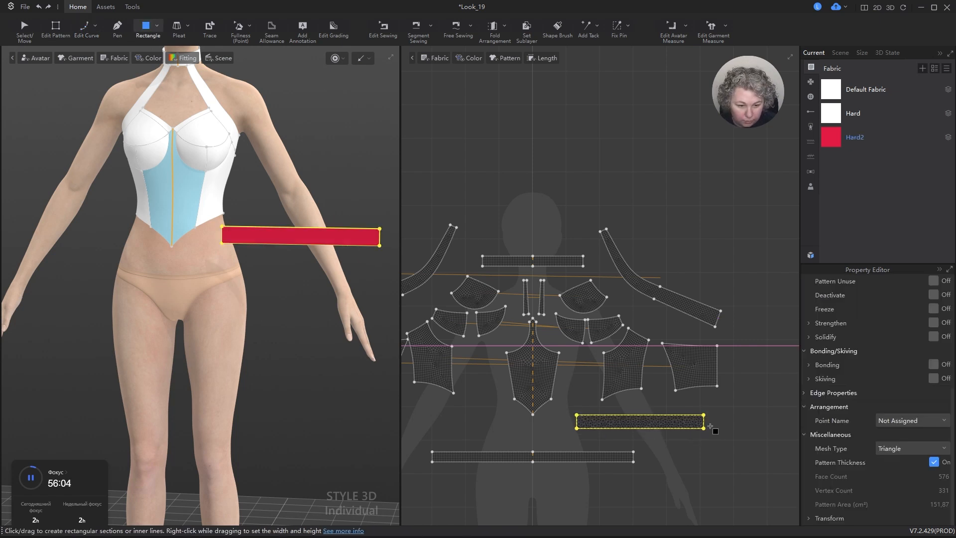
Scale the new rectangular strip to a width of 32 cm.
{"action": "scroll", "coordinate": [710, 427], "scroll_direction": "up", "scroll_amount": 4}
{"action": "key", "text": "a"}
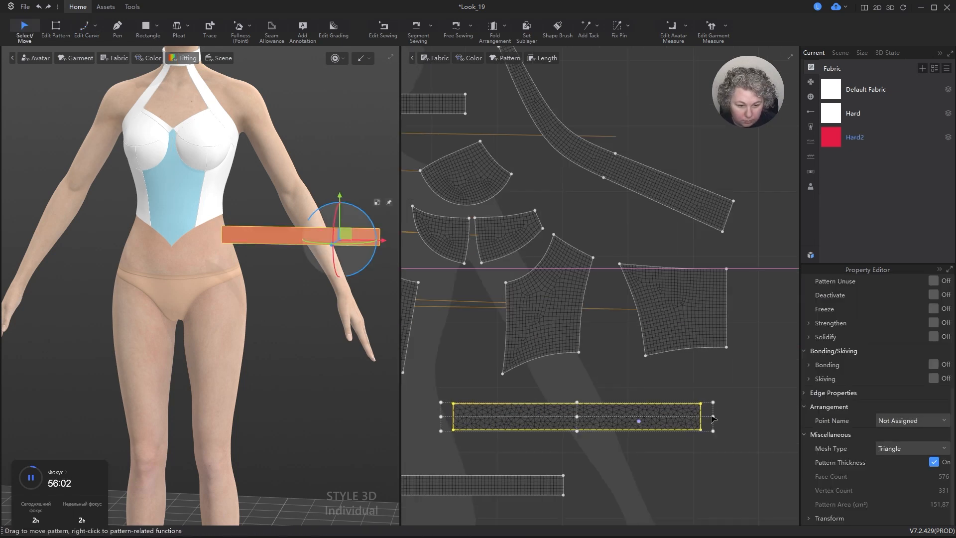
{"action": "left_click_drag", "start_coordinate": [714, 420], "coordinate": [724, 420]}
{"action": "right_click", "coordinate": [724, 420]}
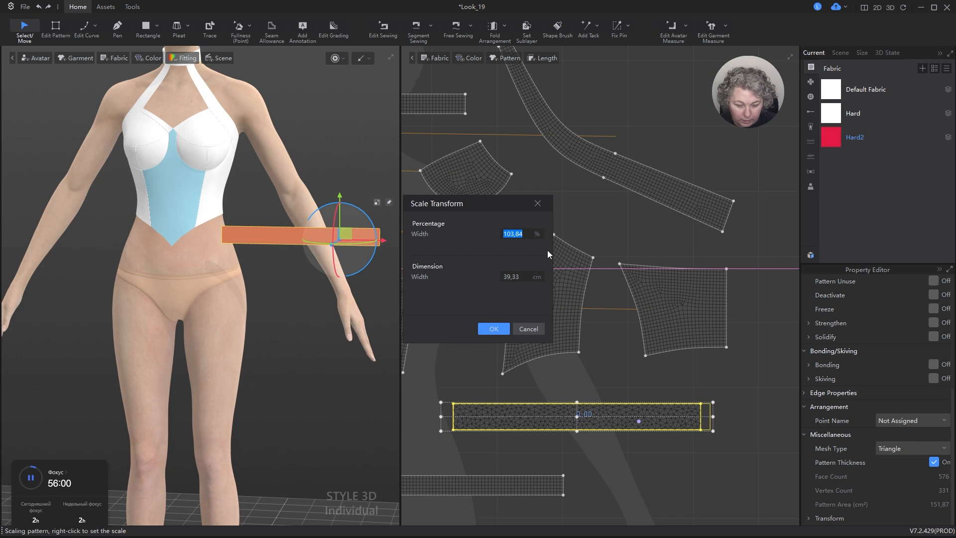
{"action": "left_click", "coordinate": [522, 276]}
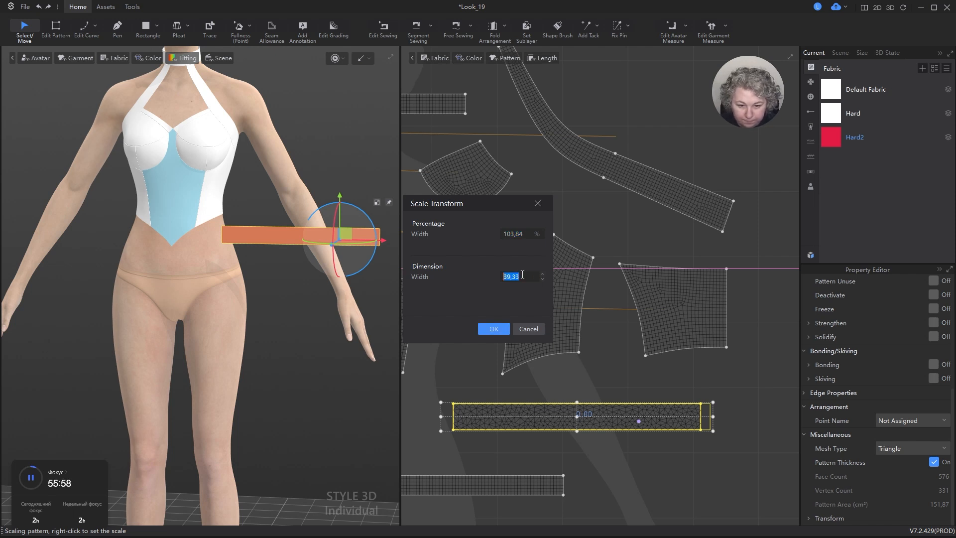
{"action": "key", "text": "Return"}
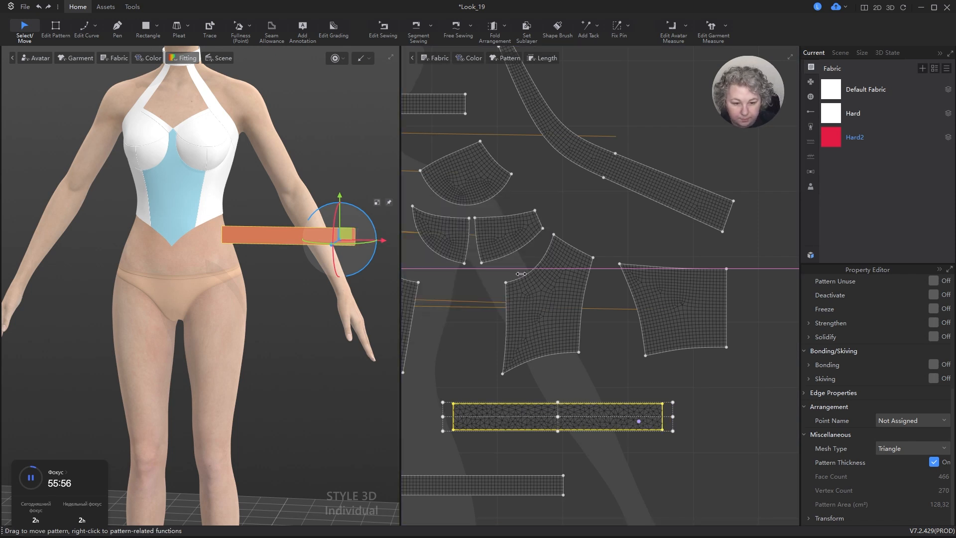
Scale the new strip's height to 3 cm.
{"action": "left_click_drag", "start_coordinate": [558, 403], "coordinate": [559, 412]}
{"action": "right_click", "coordinate": [559, 411]}
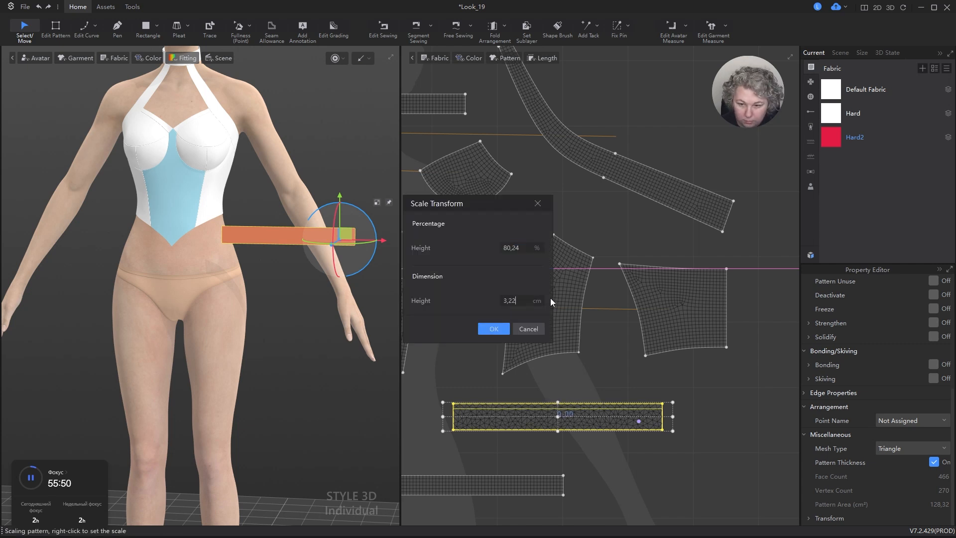
{"action": "key", "text": "Return"}
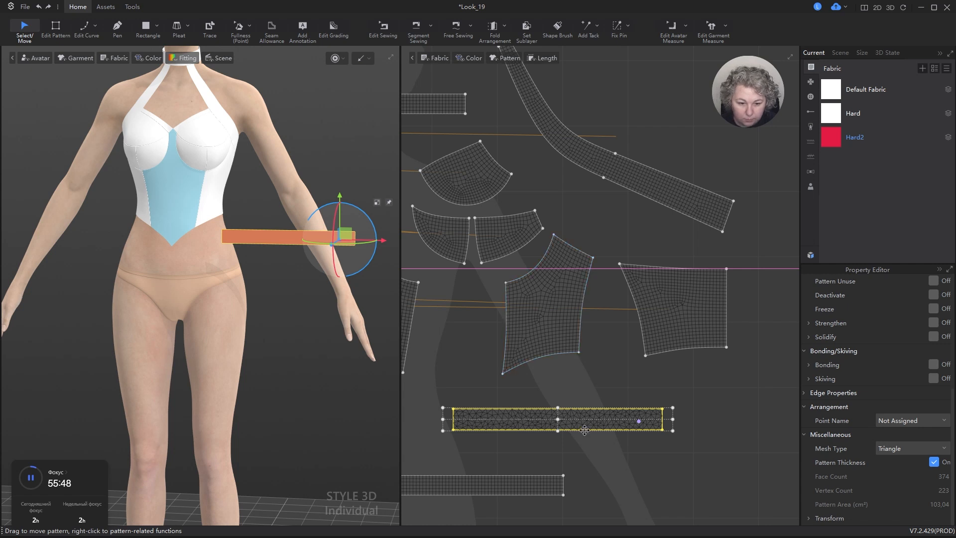
{"action": "left_click_drag", "start_coordinate": [558, 408], "coordinate": [558, 410]}
{"action": "right_click", "coordinate": [559, 411]}
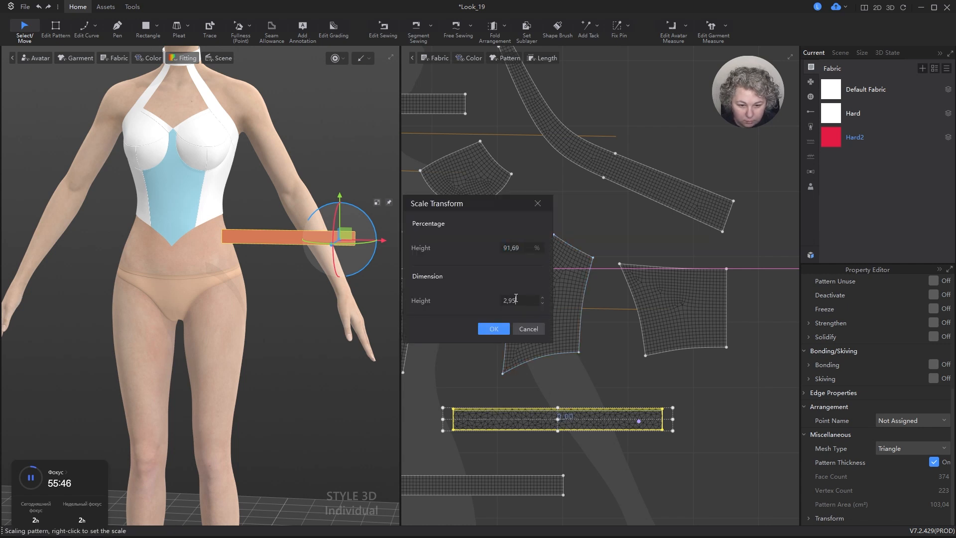
{"action": "key", "text": "Return"}
Set the strip's particle distance to 5.
{"action": "scroll", "coordinate": [925, 309], "scroll_direction": "up", "scroll_amount": 3}
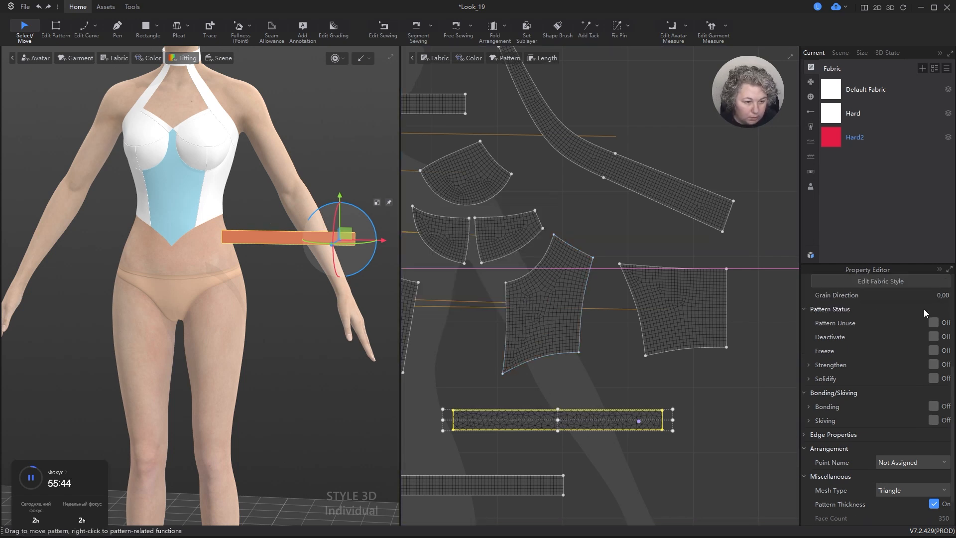
{"action": "scroll", "coordinate": [927, 309], "scroll_direction": "up", "scroll_amount": 3}
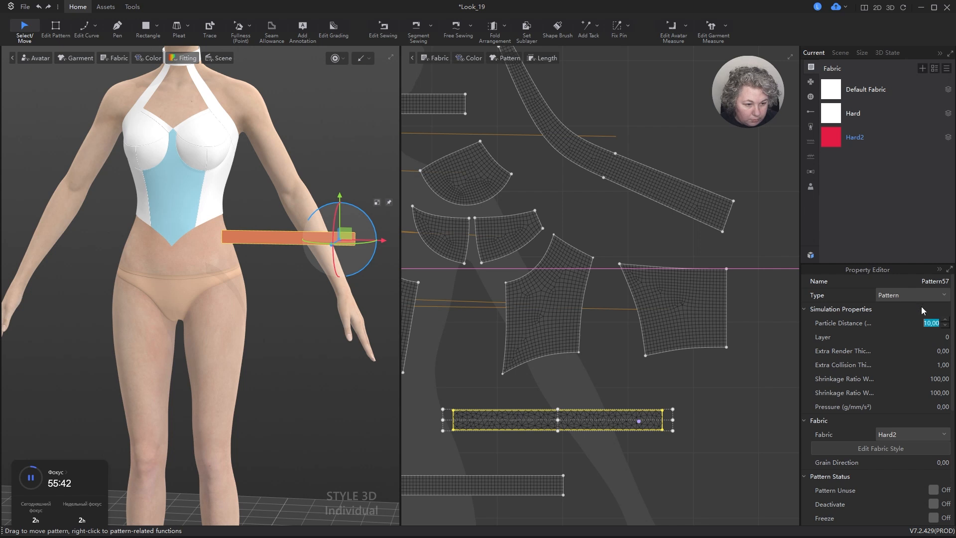
{"action": "type", "text": "5"}
{"action": "key", "text": "Return"}
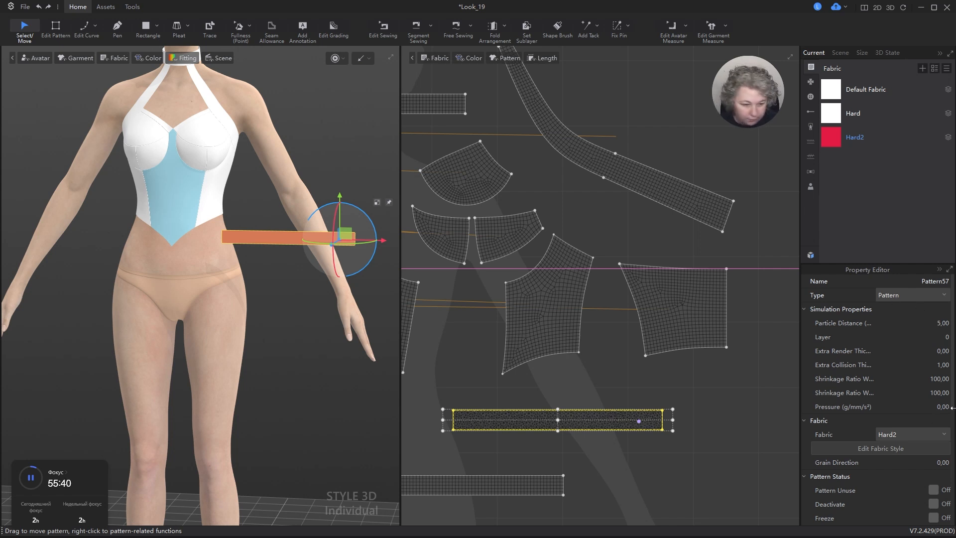
Change the strip's mesh type to Quad (Basic) and deselect the pattern.
{"action": "scroll", "coordinate": [928, 452], "scroll_direction": "down", "scroll_amount": 5}
{"action": "scroll", "coordinate": [927, 456], "scroll_direction": "down", "scroll_amount": 2}
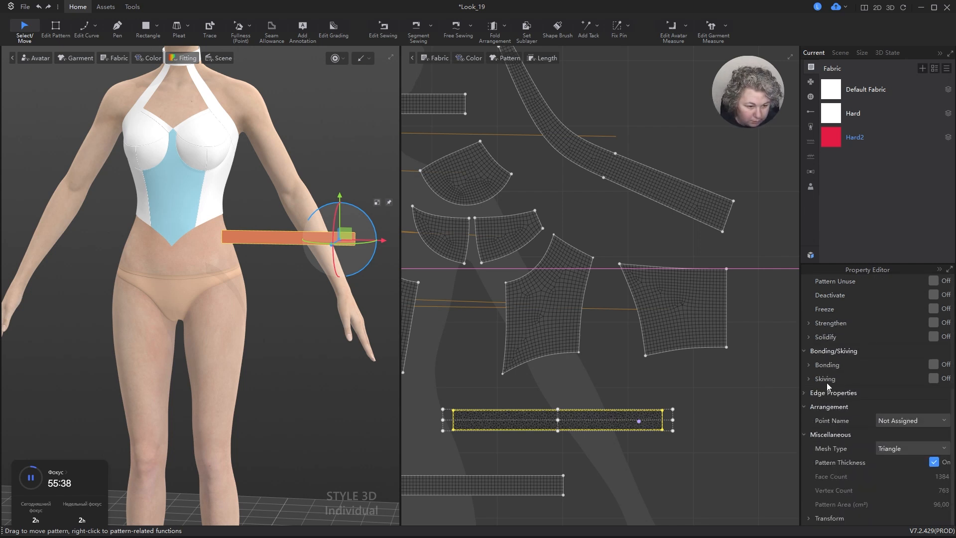
{"action": "left_click", "coordinate": [901, 421]}
{"action": "left_click", "coordinate": [896, 450]}
{"action": "left_click", "coordinate": [896, 451]}
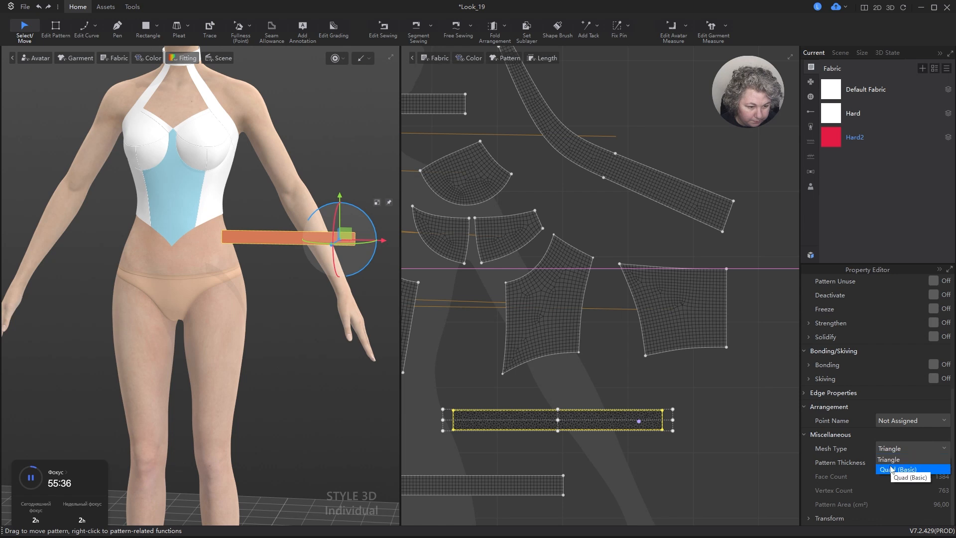
{"action": "left_click", "coordinate": [897, 467]}
{"action": "left_click", "coordinate": [622, 388]}
Assign the Hard fabric to the new strip.
{"action": "scroll", "coordinate": [623, 388], "scroll_direction": "down", "scroll_amount": 4}
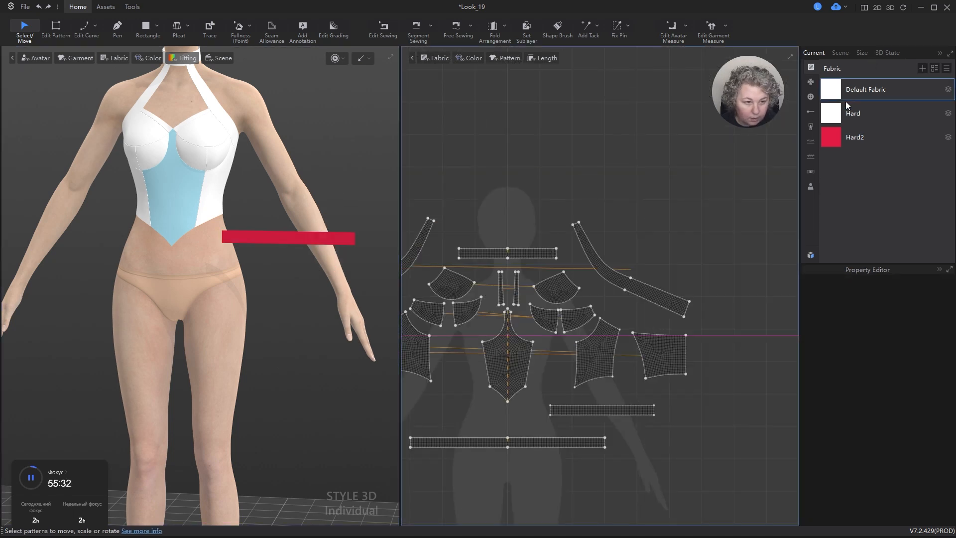
{"action": "left_click", "coordinate": [853, 113]}
{"action": "left_click_drag", "start_coordinate": [591, 405], "coordinate": [592, 408]}
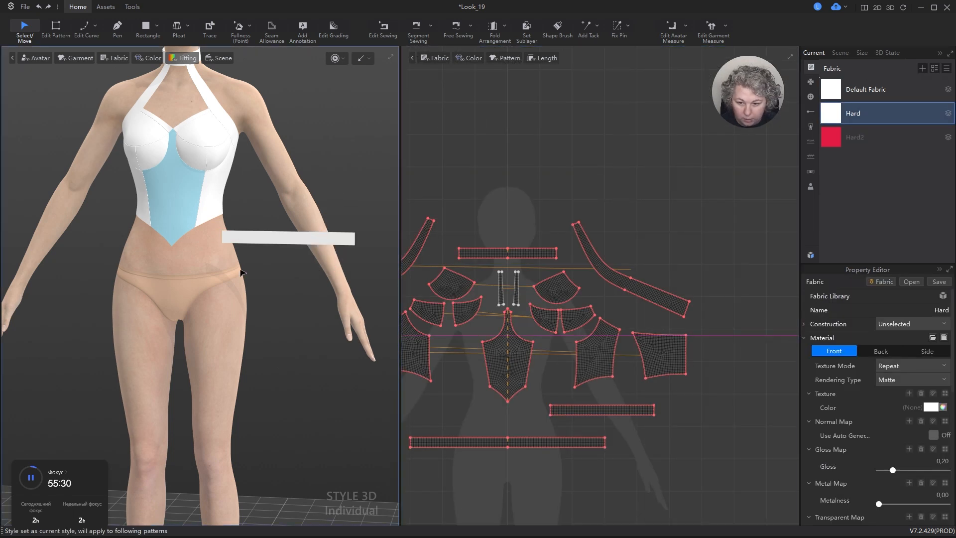
{"action": "left_click", "coordinate": [260, 275]}
Unfold the strip symmetrically across its short 3 cm end edge on the side away from the centre front.
{"action": "scroll", "coordinate": [281, 275], "scroll_direction": "up", "scroll_amount": 3}
{"action": "right_click_drag", "start_coordinate": [281, 272], "coordinate": [235, 271]}
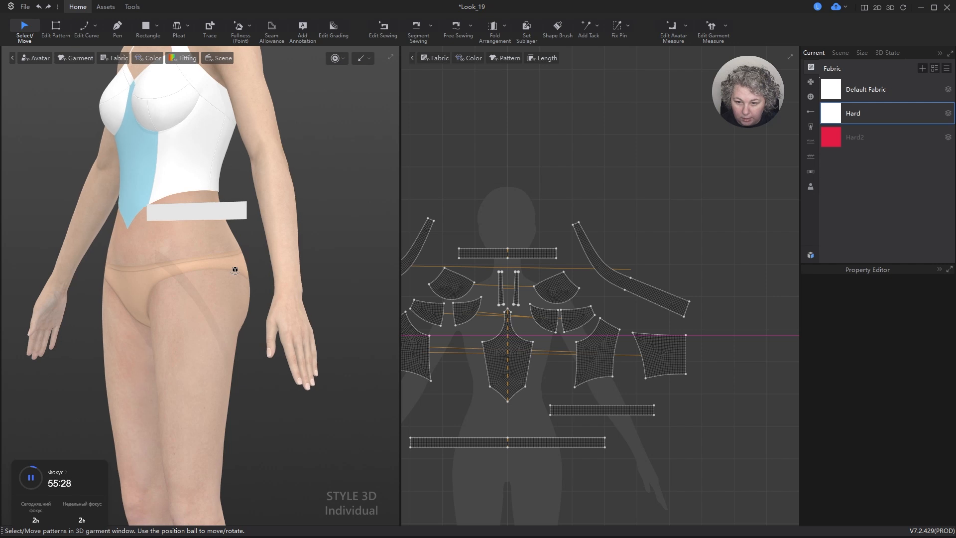
{"action": "scroll", "coordinate": [680, 383], "scroll_direction": "up", "scroll_amount": 4}
{"action": "key", "text": "w"}
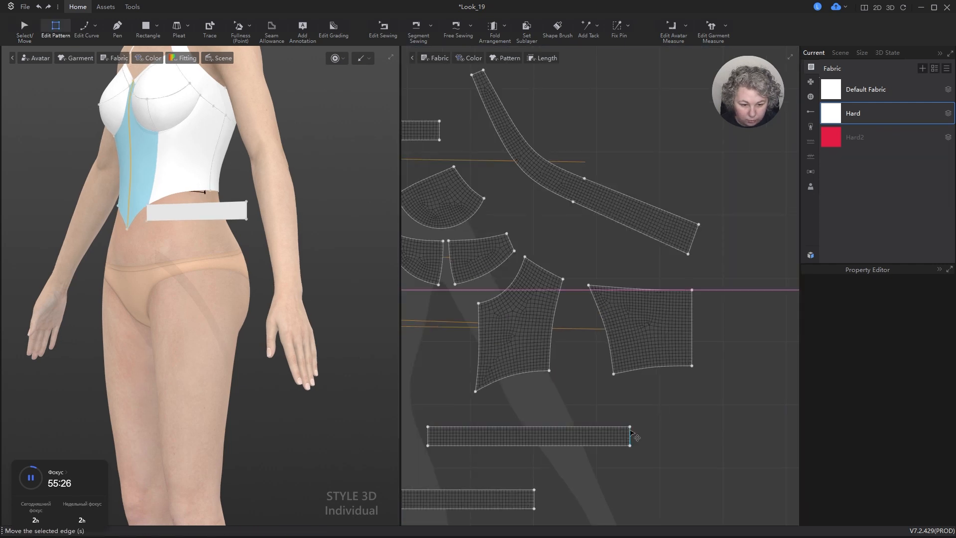
{"action": "left_click", "coordinate": [630, 436]}
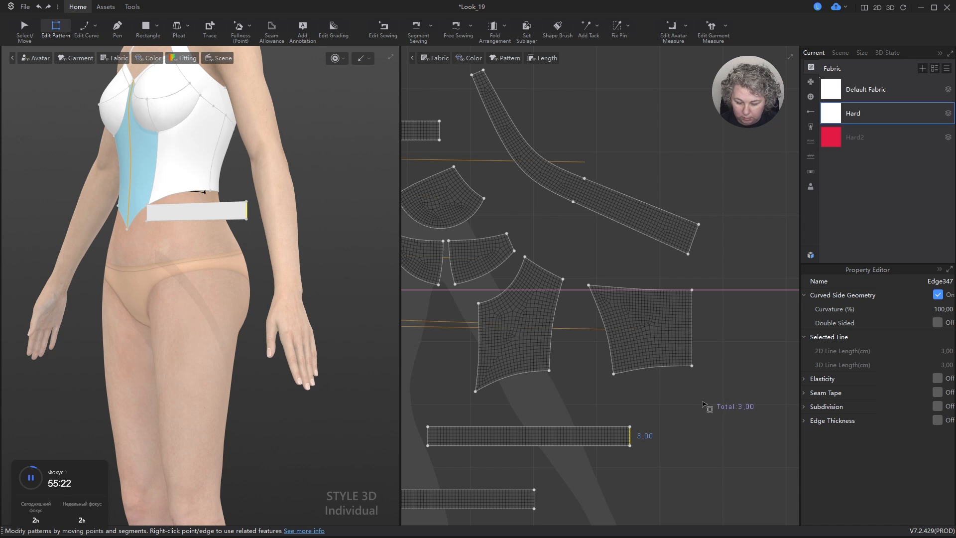
{"action": "key", "text": "ctrl+u"}
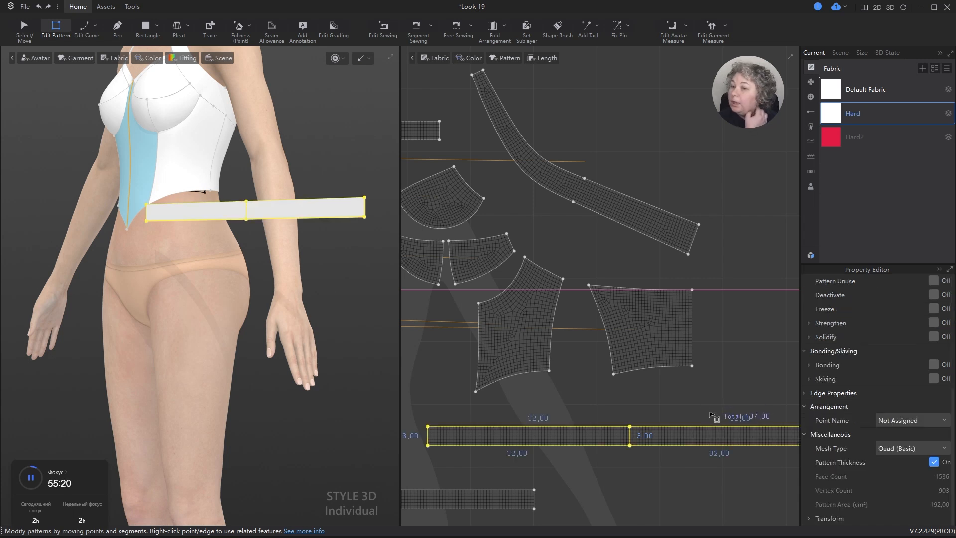
Segment-sew one 32 cm half of the strip's upper edge to the bottom edges of the back, side and centre front panels.
{"action": "scroll", "coordinate": [711, 415], "scroll_direction": "down", "scroll_amount": 5}
{"action": "scroll", "coordinate": [742, 423], "scroll_direction": "up", "scroll_amount": 2}
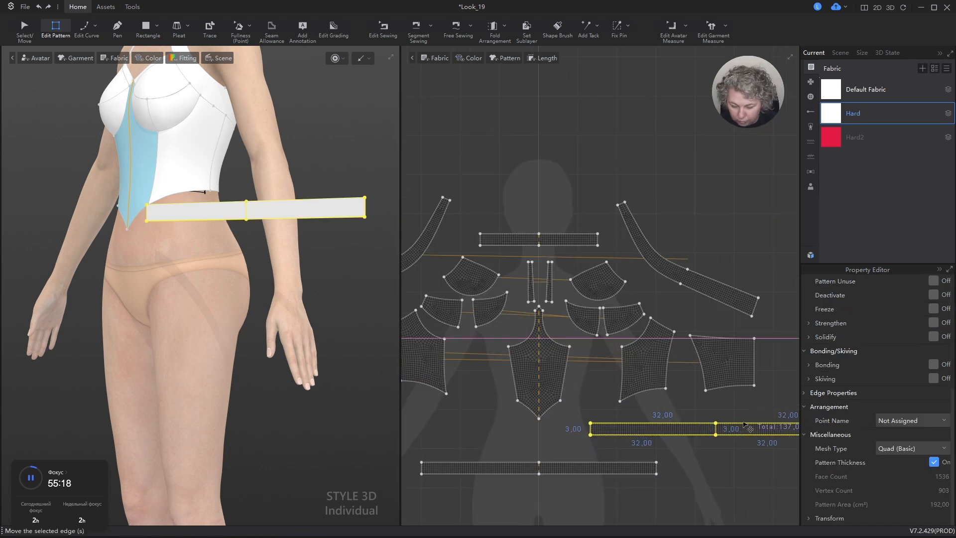
{"action": "key", "text": "n"}
{"action": "left_click", "coordinate": [695, 423]}
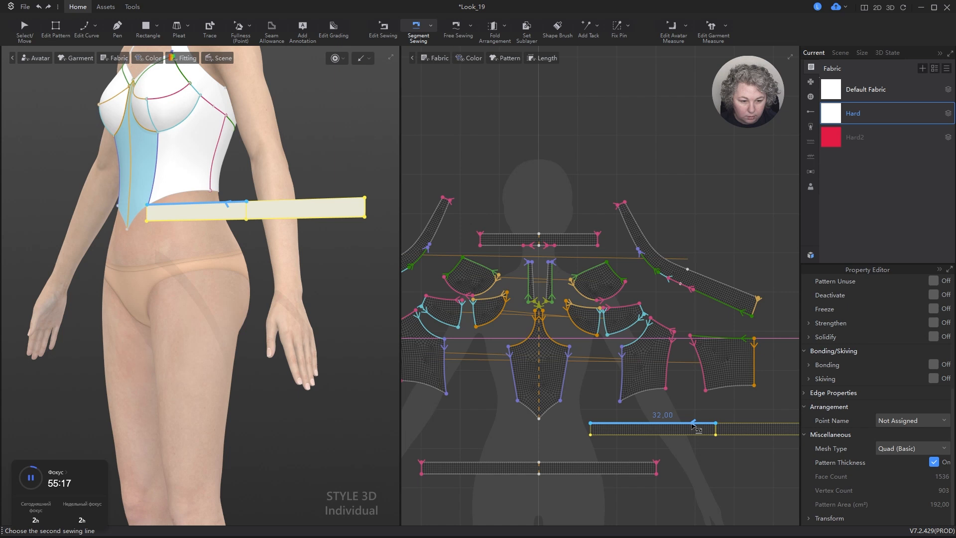
{"action": "left_click", "coordinate": [749, 387]}
{"action": "left_click", "coordinate": [648, 393]}
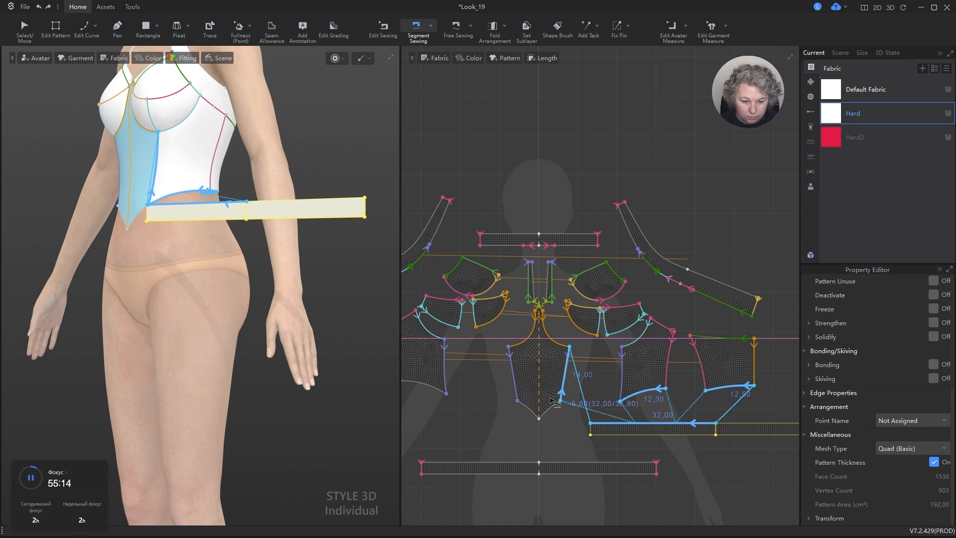
{"action": "left_click", "coordinate": [556, 405]}
Select the strip in 3D and simulate the garment so the strip is pulled onto the corset's lower edge.
{"action": "right_click_drag", "start_coordinate": [249, 299], "coordinate": [289, 299]}
{"action": "key", "text": "q"}
{"action": "left_click", "coordinate": [227, 225]}
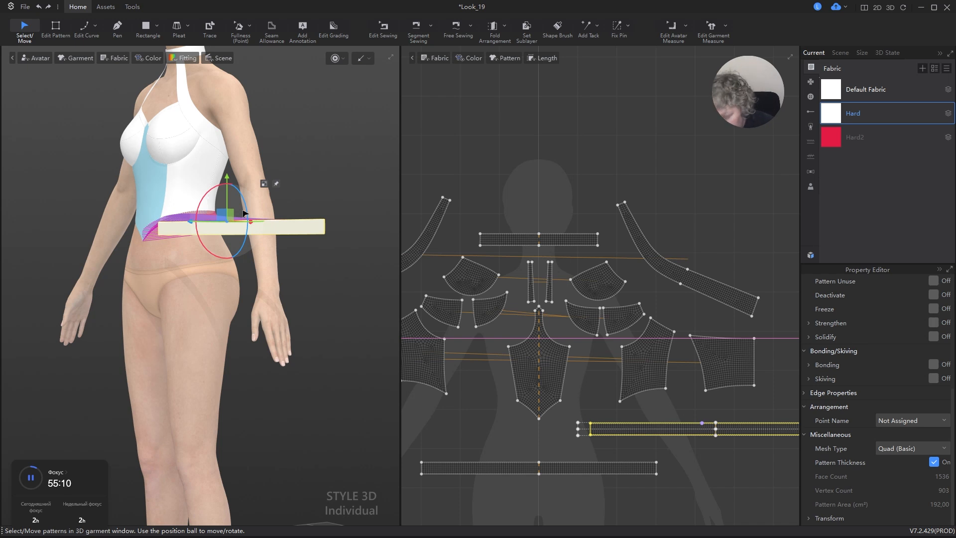
{"action": "key", "text": "space"}
{"action": "scroll", "coordinate": [199, 249], "scroll_direction": "down", "scroll_amount": 4}
{"action": "right_click_drag", "start_coordinate": [204, 254], "coordinate": [254, 244]}
{"action": "scroll", "coordinate": [275, 256], "scroll_direction": "up", "scroll_amount": 5}
{"action": "key", "text": "space"}
{"action": "scroll", "coordinate": [482, 285], "scroll_direction": "down", "scroll_amount": 2}
{"action": "scroll", "coordinate": [572, 399], "scroll_direction": "up", "scroll_amount": 1}
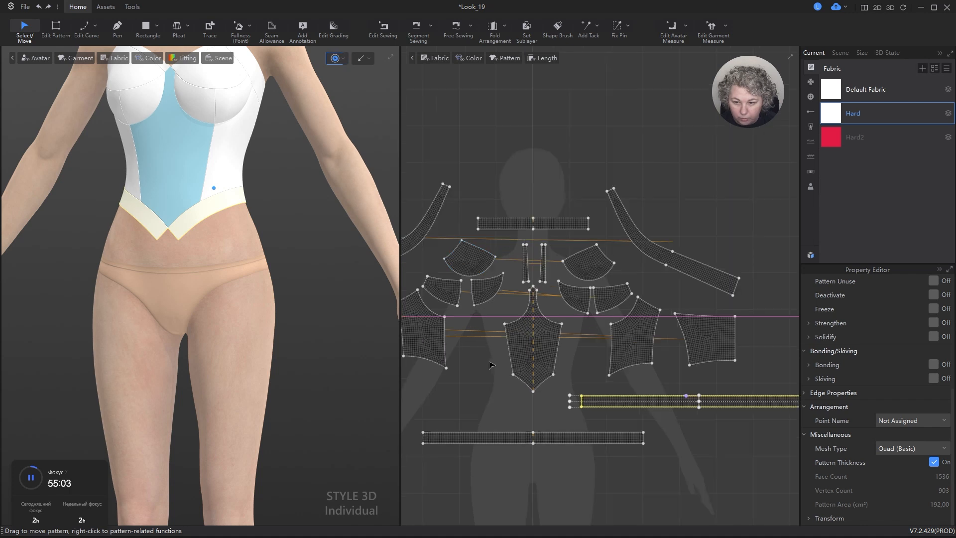
Move the lower corner point at the strip's free end 3 cm horizontally outward to slant the end.
{"action": "key", "text": "z"}
{"action": "scroll", "coordinate": [587, 410], "scroll_direction": "up", "scroll_amount": 5}
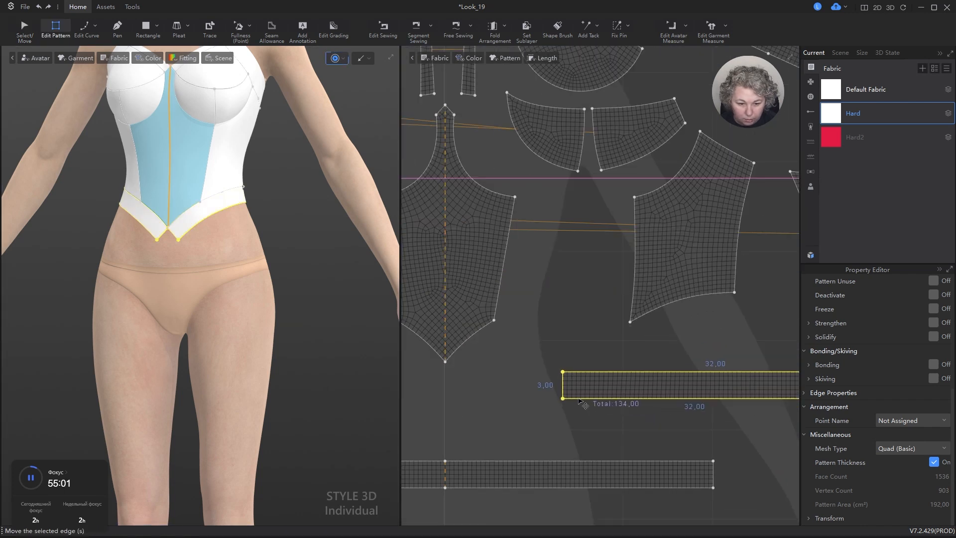
{"action": "left_click", "coordinate": [560, 400]}
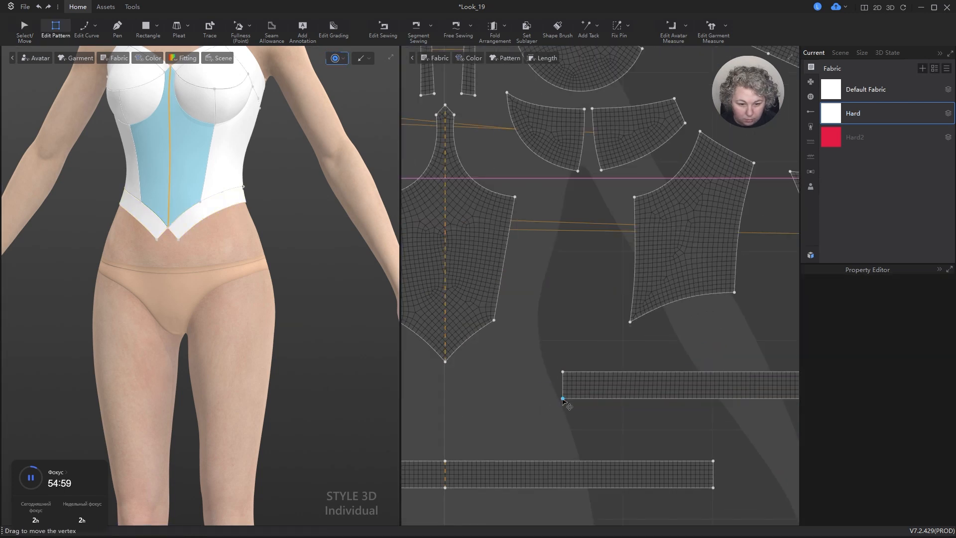
{"action": "left_click_drag", "start_coordinate": [563, 398], "coordinate": [546, 398]}
{"action": "right_click", "coordinate": [546, 398]}
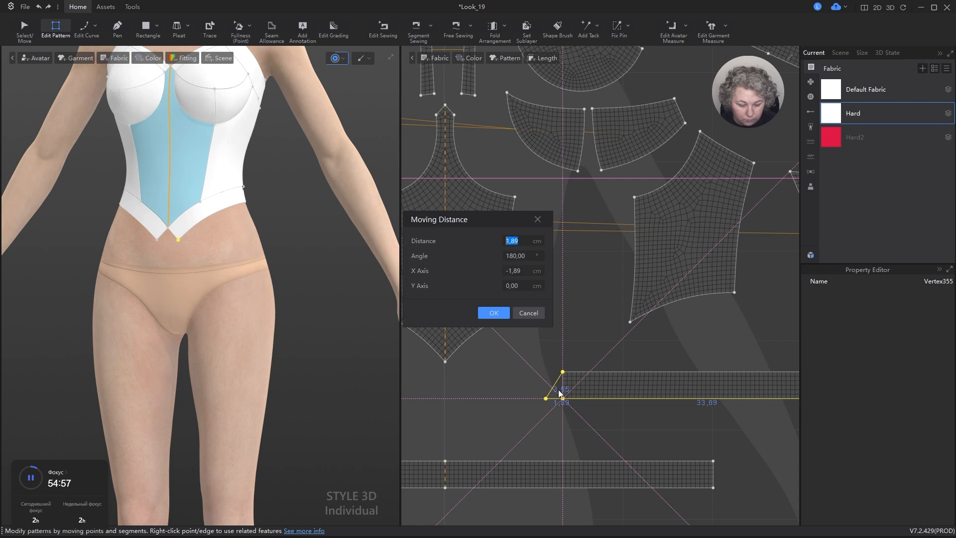
{"action": "type", "text": "3"}
{"action": "key", "text": "Return"}
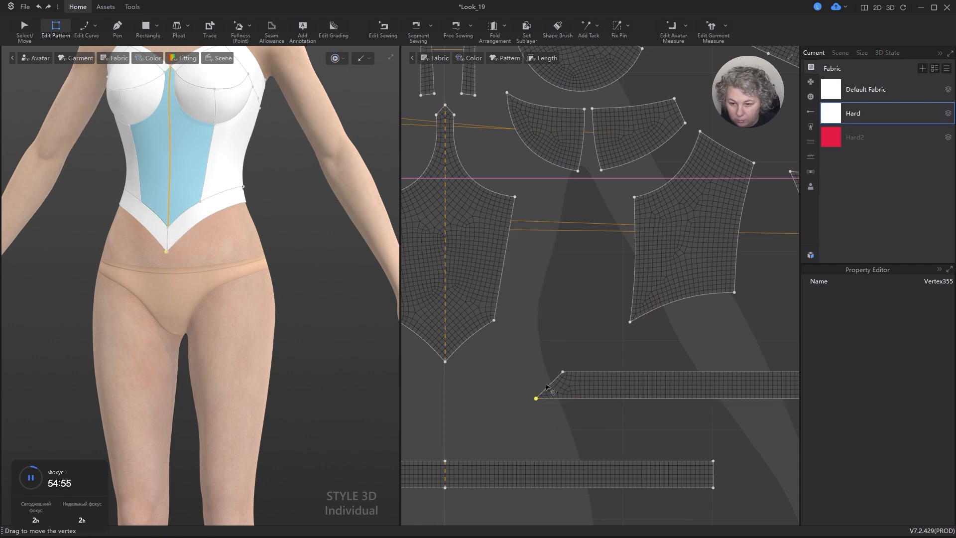
Segment-sew the strip's two slanted ends together at the centre front point.
{"action": "scroll", "coordinate": [192, 213], "scroll_direction": "up", "scroll_amount": 5}
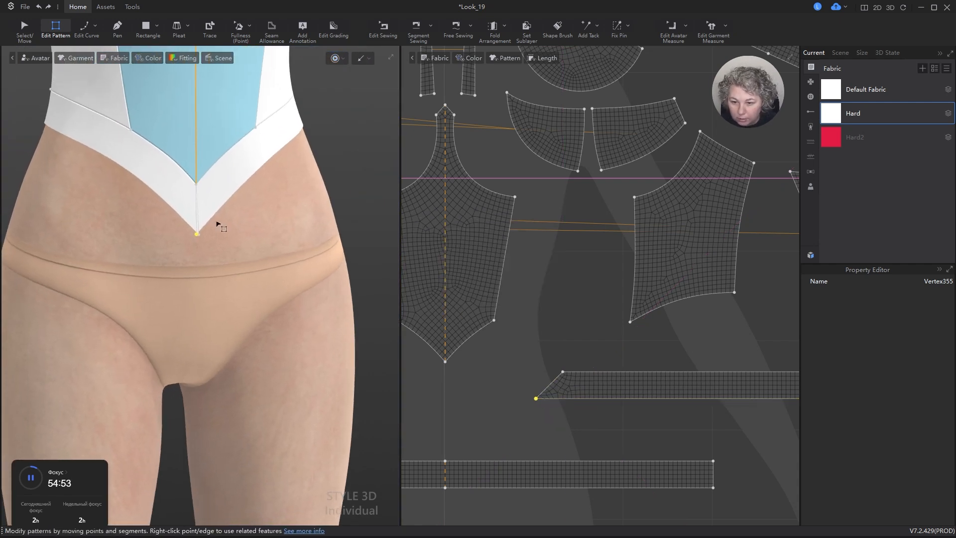
{"action": "scroll", "coordinate": [219, 226], "scroll_direction": "up", "scroll_amount": 3}
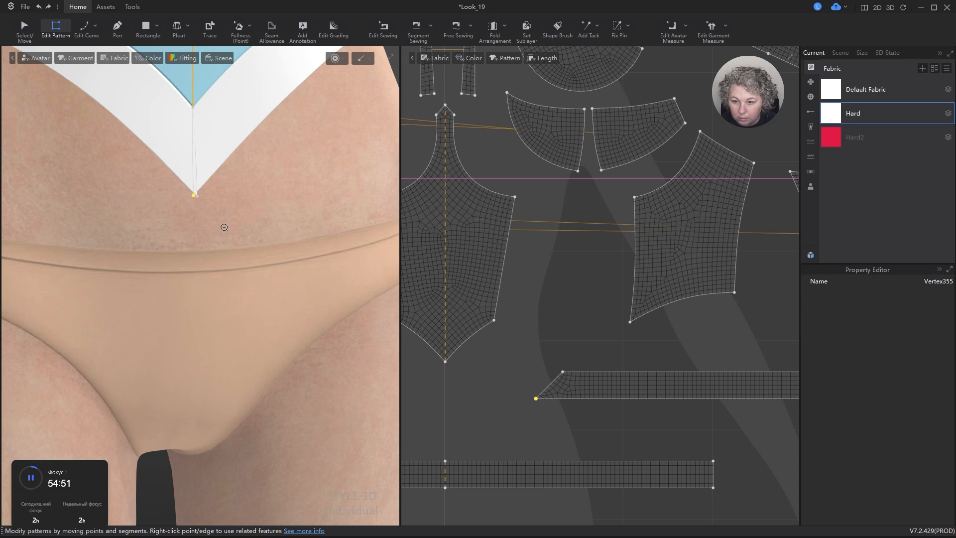
{"action": "scroll", "coordinate": [224, 227], "scroll_direction": "down", "scroll_amount": 2}
{"action": "scroll", "coordinate": [254, 207], "scroll_direction": "down", "scroll_amount": 2}
{"action": "scroll", "coordinate": [492, 359], "scroll_direction": "down", "scroll_amount": 5}
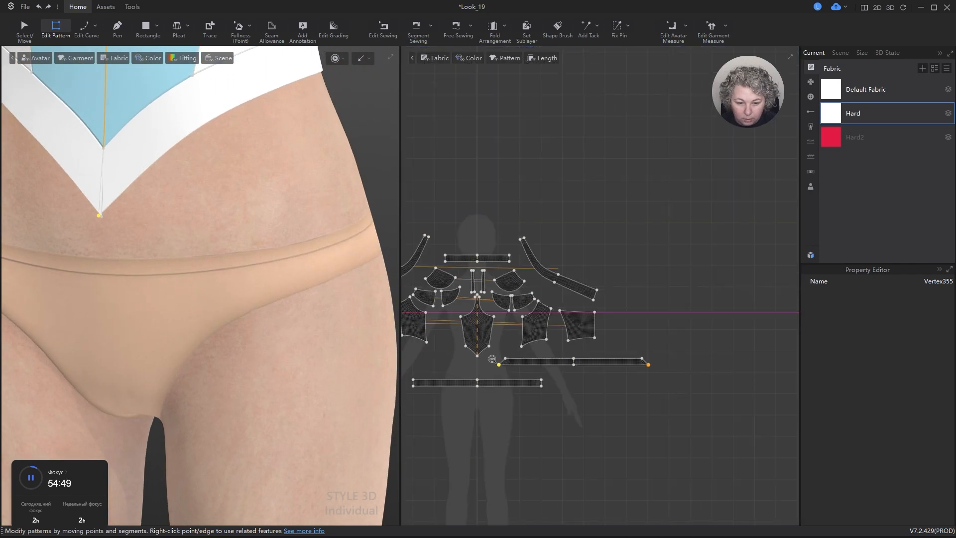
{"action": "scroll", "coordinate": [493, 359], "scroll_direction": "up", "scroll_amount": 3}
{"action": "key", "text": "n"}
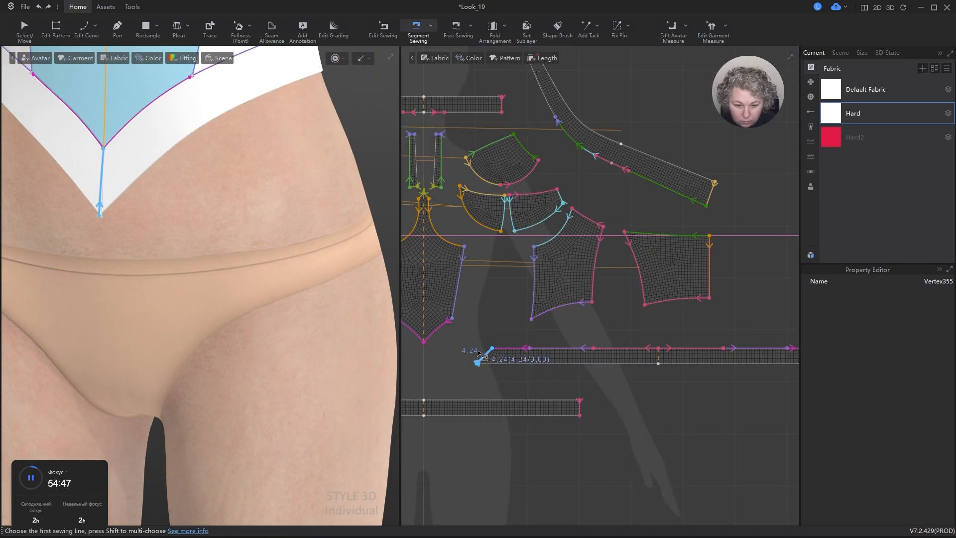
{"action": "left_click", "coordinate": [483, 353]}
{"action": "scroll", "coordinate": [483, 353], "scroll_direction": "down", "scroll_amount": 5}
{"action": "scroll", "coordinate": [593, 358], "scroll_direction": "up", "scroll_amount": 8}
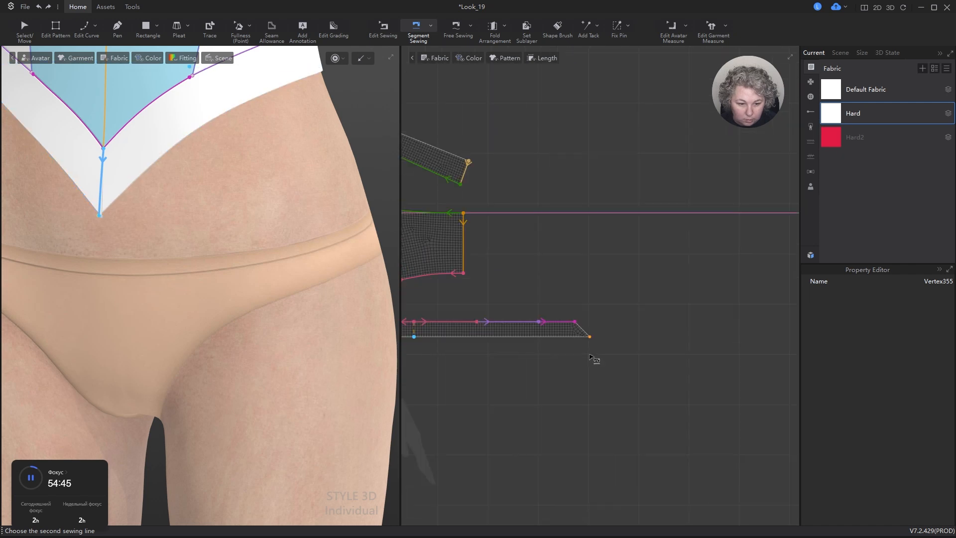
{"action": "left_click", "coordinate": [560, 269]}
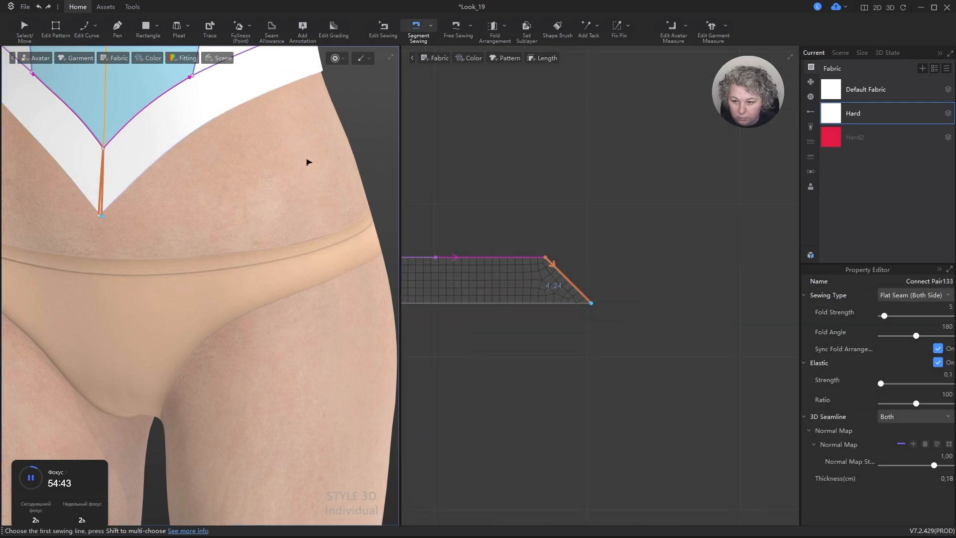
Simulate the garment with the strip's ends sewn together and inspect the band from the front and side.
{"action": "key", "text": "a"}
{"action": "key", "text": "space"}
{"action": "scroll", "coordinate": [267, 180], "scroll_direction": "down", "scroll_amount": 5}
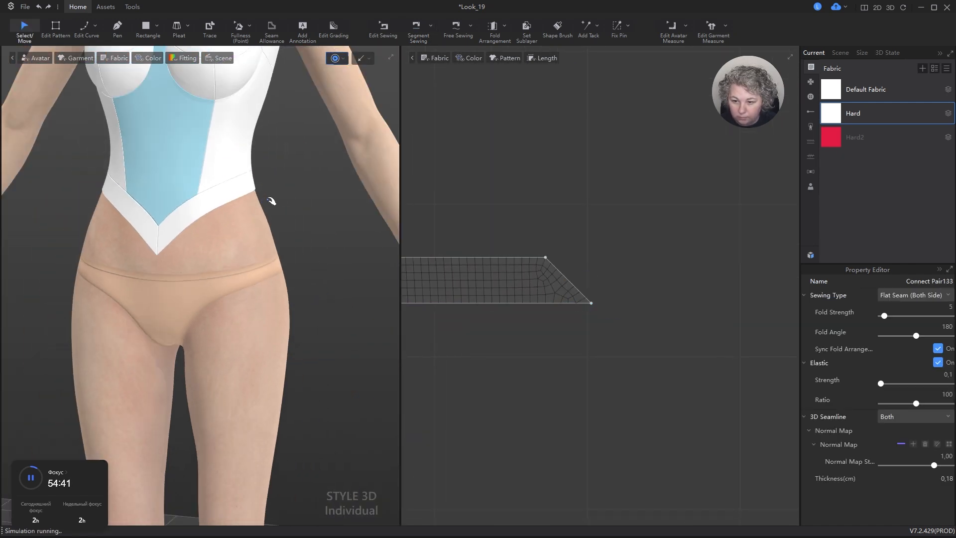
{"action": "right_click_drag", "start_coordinate": [271, 201], "coordinate": [297, 208]}
{"action": "scroll", "coordinate": [607, 275], "scroll_direction": "down", "scroll_amount": 3}
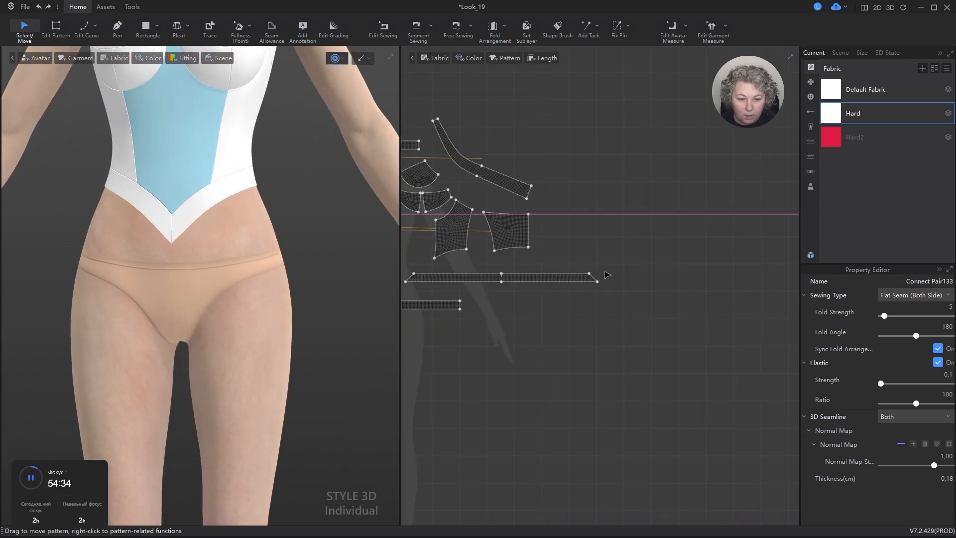
{"action": "scroll", "coordinate": [252, 250], "scroll_direction": "down", "scroll_amount": 3}
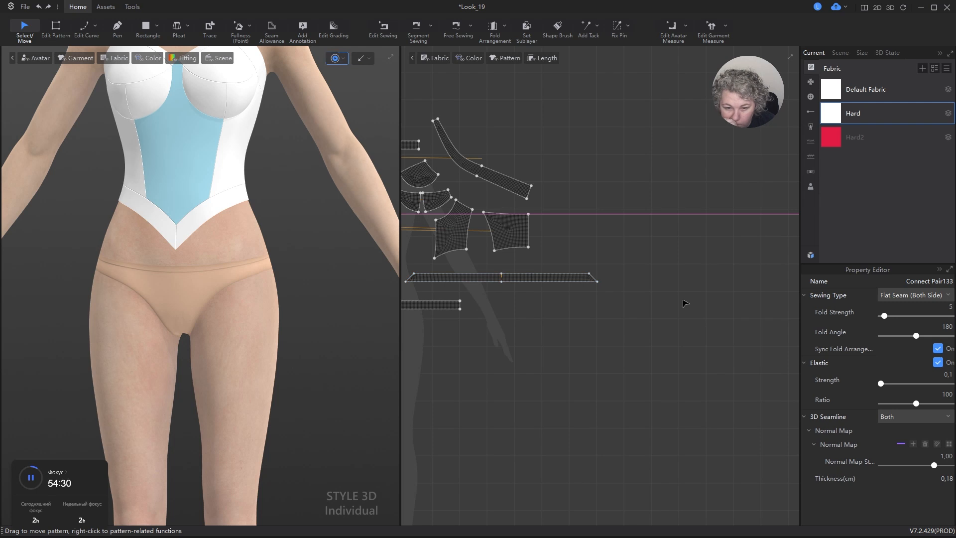
{"action": "mouse_move", "coordinate": [256, 224]}
{"action": "right_mouse_down"}
{"action": "mouse_move", "coordinate": [124, 228]}
{"action": "mouse_move", "coordinate": [269, 227]}
{"action": "right_mouse_up"}
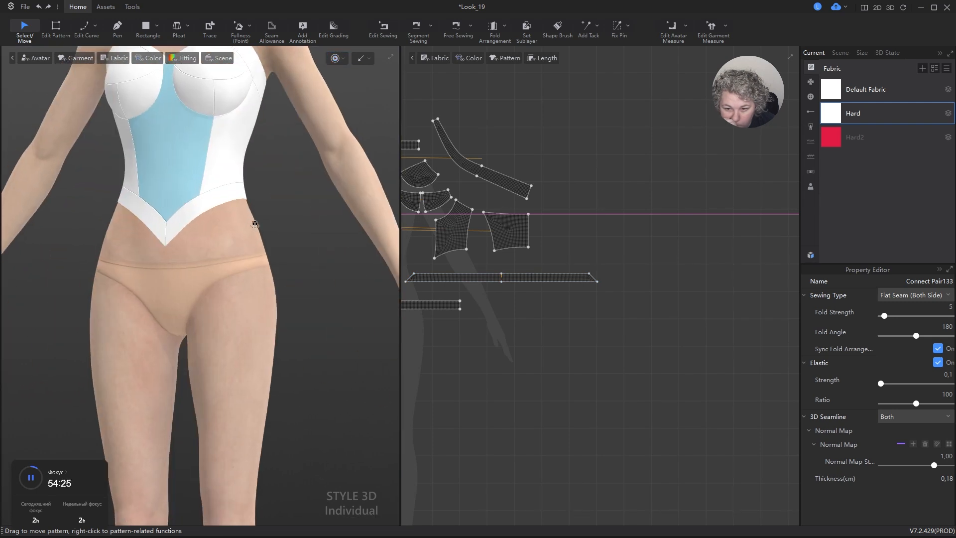
{"action": "scroll", "coordinate": [555, 270], "scroll_direction": "up", "scroll_amount": 10}
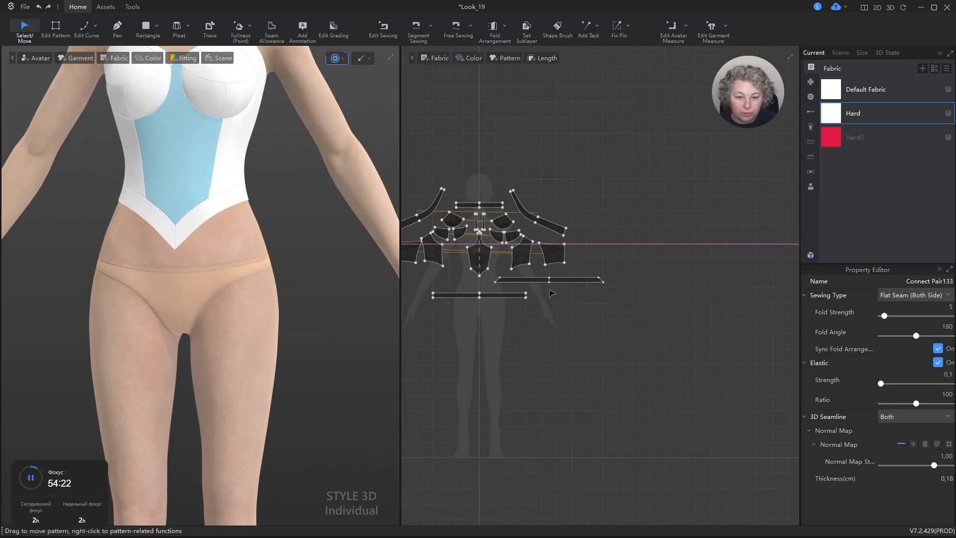
{"action": "scroll", "coordinate": [490, 247], "scroll_direction": "up", "scroll_amount": 3}
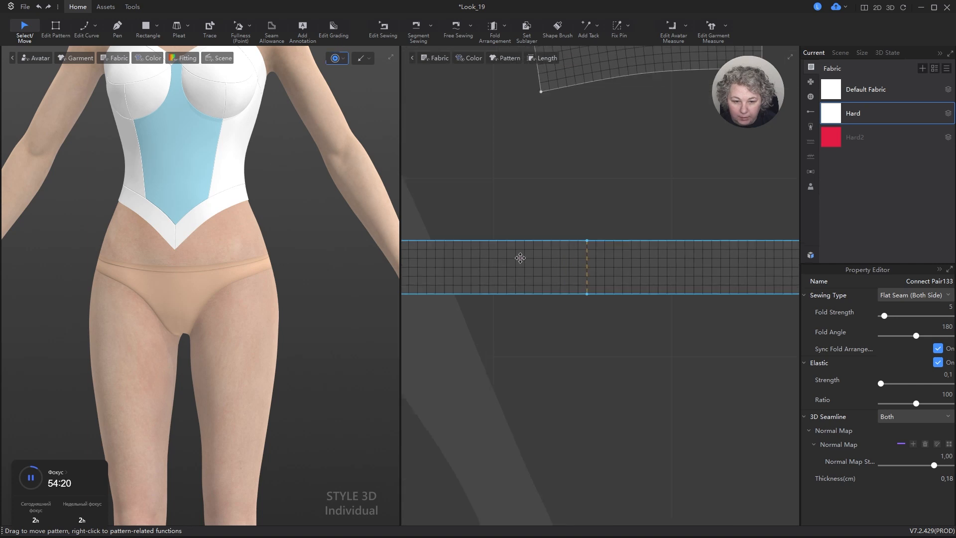
{"action": "right_click_drag", "start_coordinate": [215, 223], "coordinate": [326, 209]}
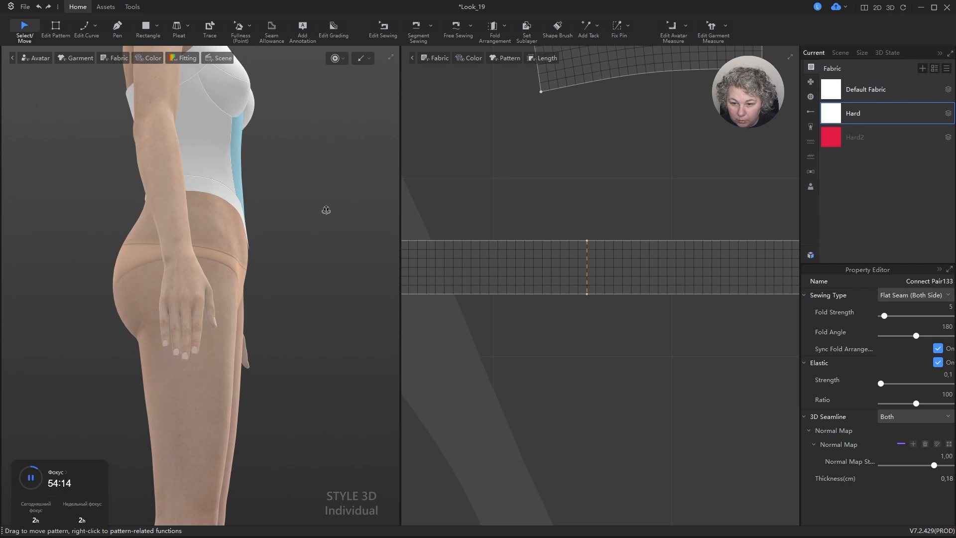
Try shortening the lower edge of one strip half to 34.5 cm from its start point at the slanted end.
{"action": "scroll", "coordinate": [688, 247], "scroll_direction": "down", "scroll_amount": 5}
{"action": "key", "text": "z"}
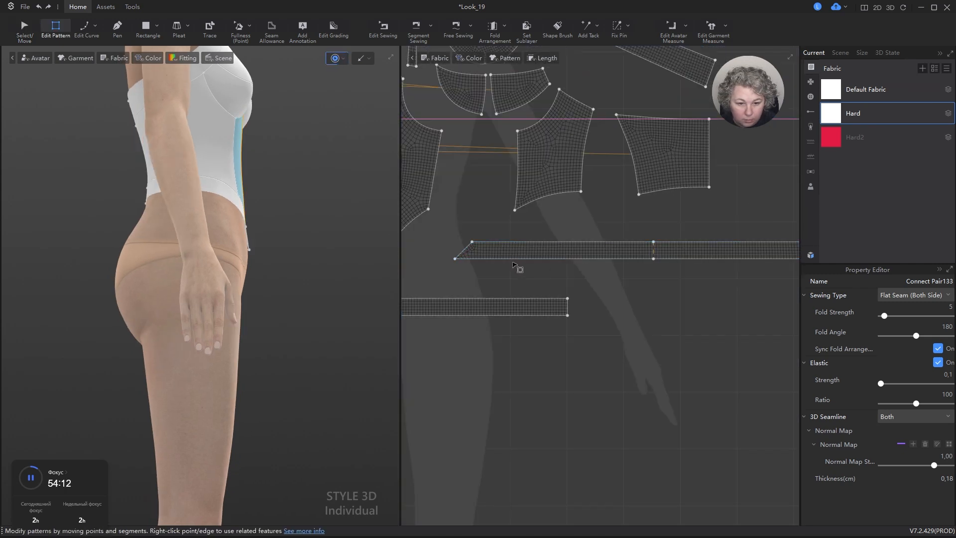
{"action": "left_click", "coordinate": [515, 259]}
{"action": "scroll", "coordinate": [514, 262], "scroll_direction": "up", "scroll_amount": 4}
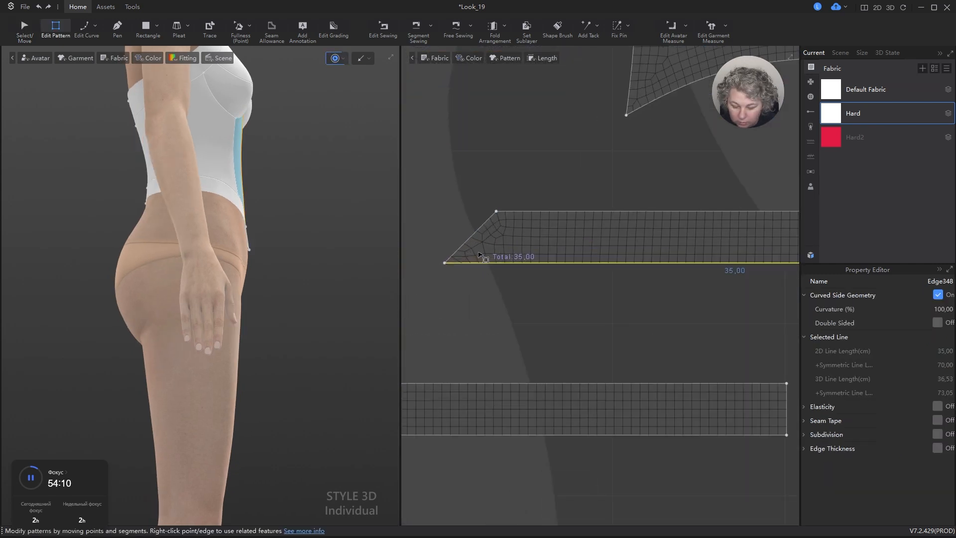
{"action": "right_click", "coordinate": [479, 255]}
{"action": "left_click", "coordinate": [515, 265]}
{"action": "left_click_drag", "start_coordinate": [498, 202], "coordinate": [539, 321]}
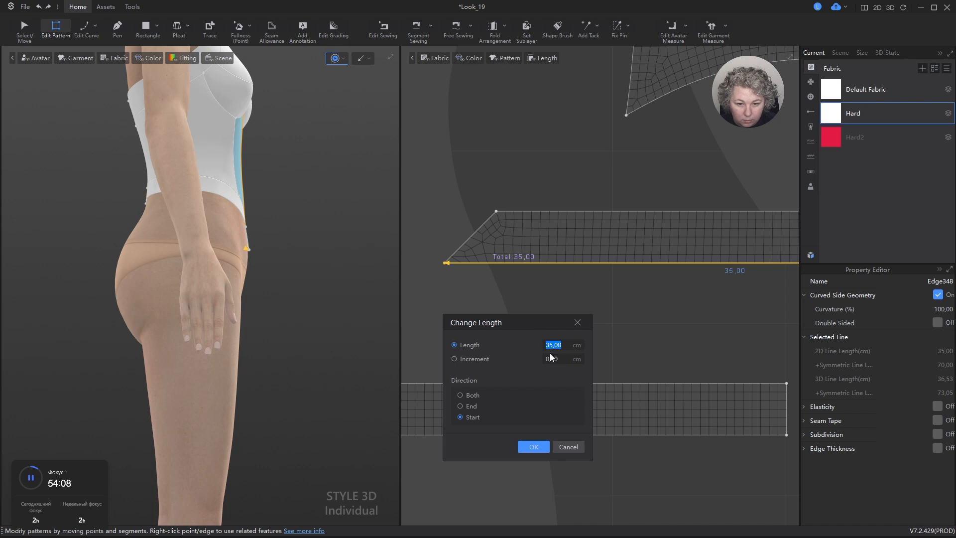
{"action": "left_click", "coordinate": [568, 344]}
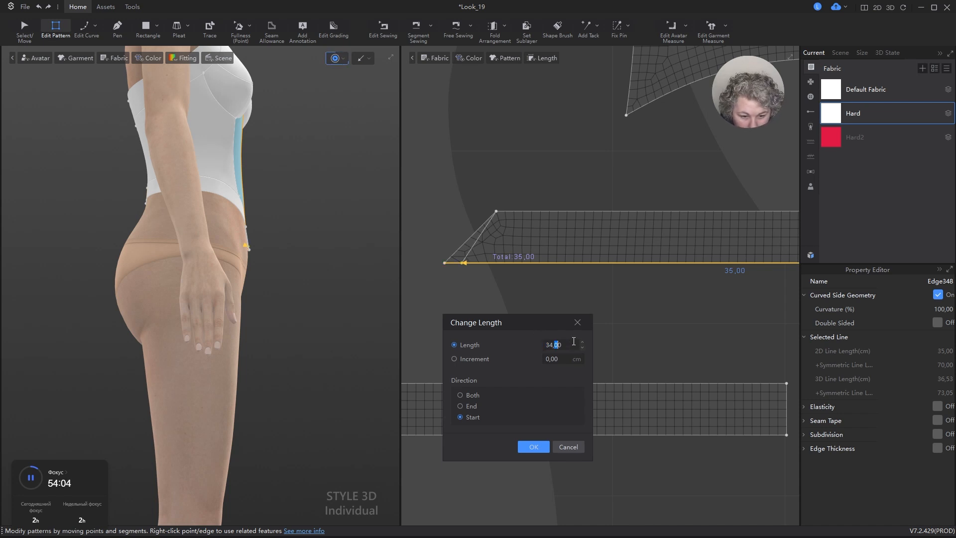
{"action": "key", "text": "Return"}
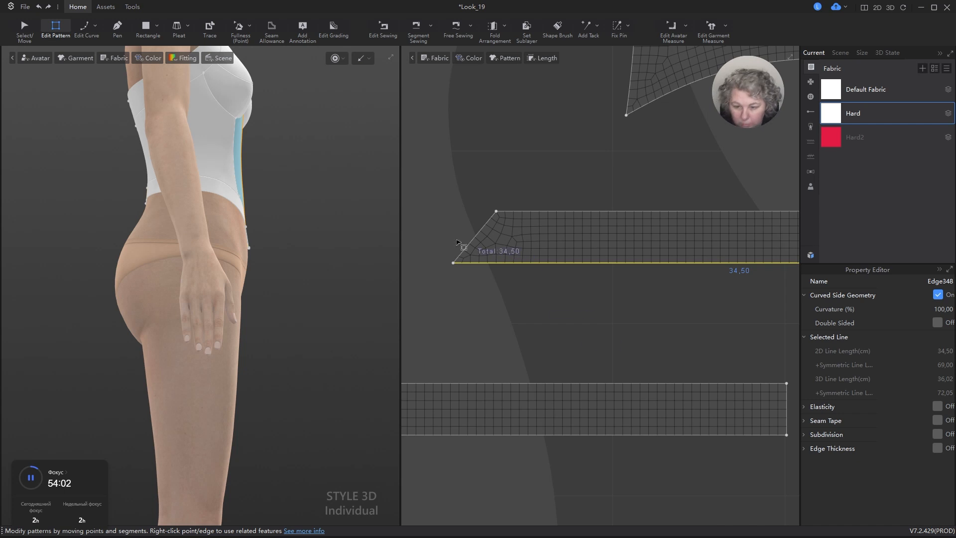
Simulate the garment to check the shortened strip at centre front, and undo the length change.
{"action": "key", "text": "space"}
{"action": "right_click_drag", "start_coordinate": [323, 249], "coordinate": [228, 236]}
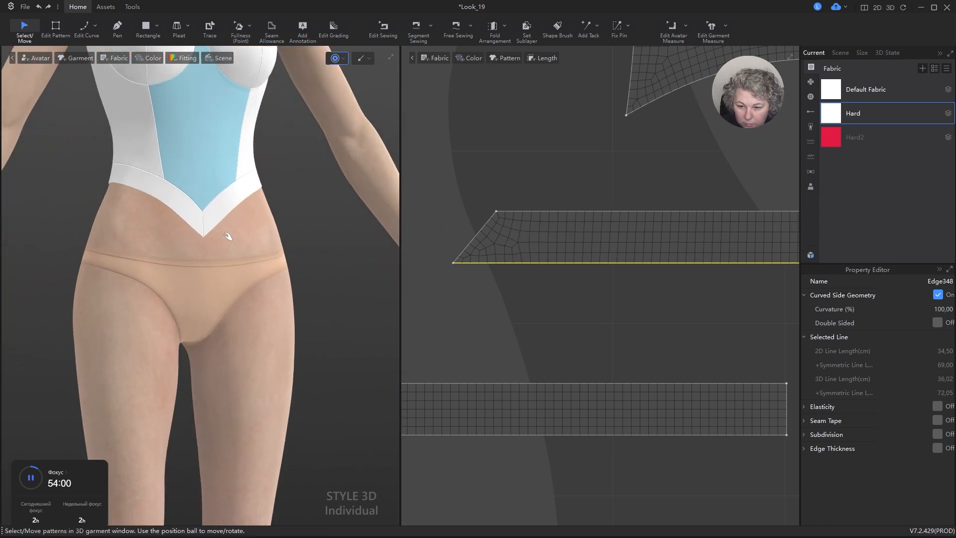
{"action": "scroll", "coordinate": [228, 231], "scroll_direction": "up", "scroll_amount": 2}
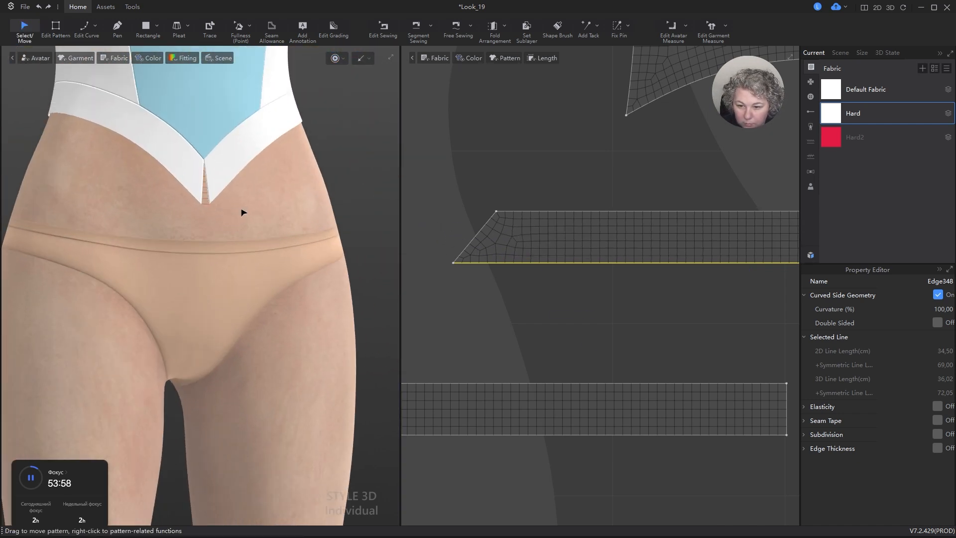
{"action": "key", "text": "ctrl+z"}
{"action": "key", "text": "space"}
{"action": "mouse_move", "coordinate": [268, 215]}
{"action": "right_mouse_down"}
{"action": "mouse_move", "coordinate": [234, 226]}
{"action": "mouse_move", "coordinate": [253, 223]}
{"action": "right_mouse_up"}
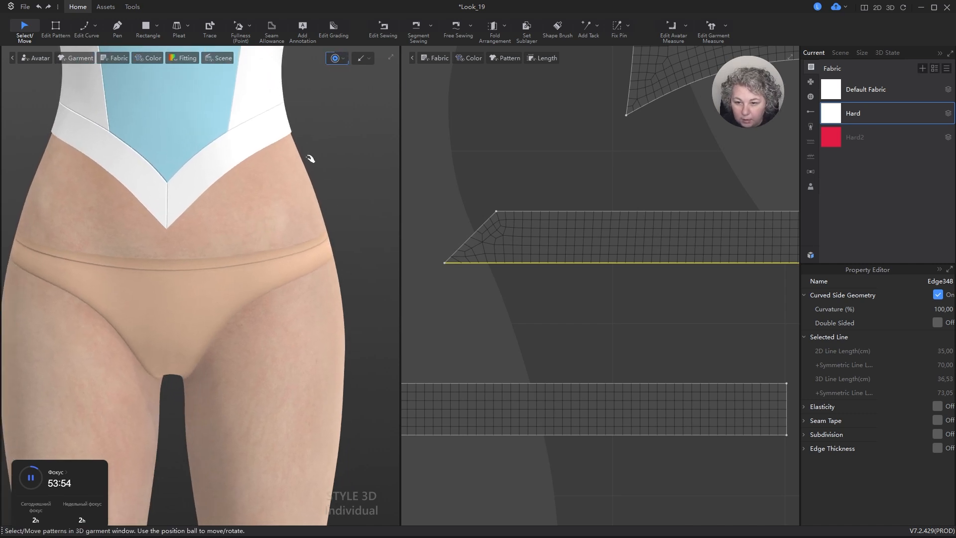
Move the lower point on the strip's centre back line about 2 cm straight up to narrow the band there.
{"action": "scroll", "coordinate": [308, 157], "scroll_direction": "down", "scroll_amount": 2}
{"action": "scroll", "coordinate": [551, 241], "scroll_direction": "down", "scroll_amount": 7}
{"action": "scroll", "coordinate": [721, 244], "scroll_direction": "up", "scroll_amount": 7}
{"action": "key", "text": "z"}
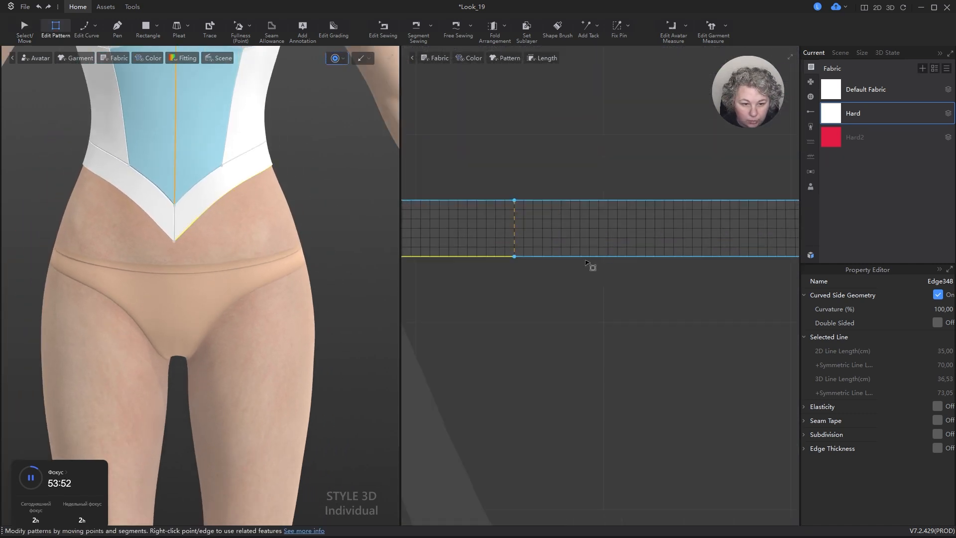
{"action": "left_click", "coordinate": [515, 257]}
{"action": "left_click_drag", "start_coordinate": [515, 257], "coordinate": [519, 225]}
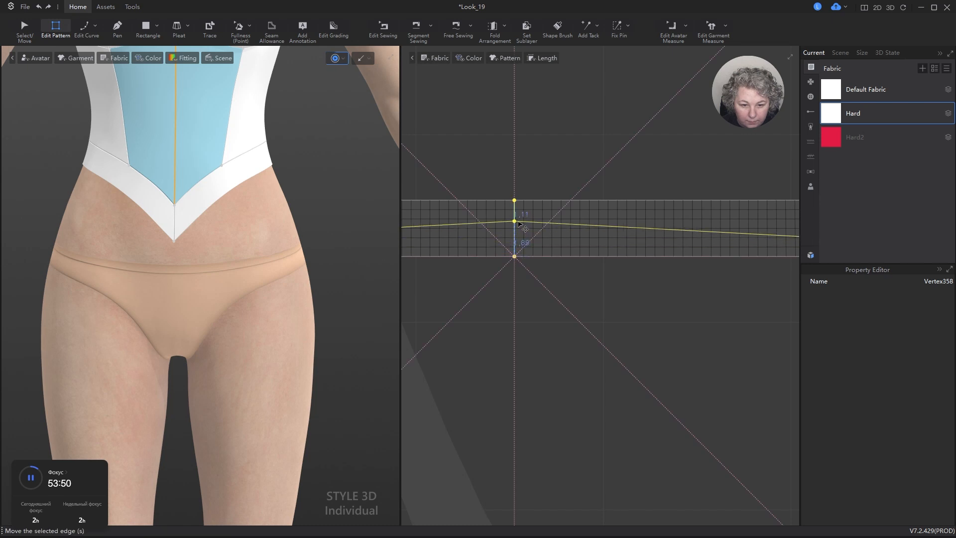
{"action": "right_click", "coordinate": [518, 225]}
{"action": "key", "text": "Return"}
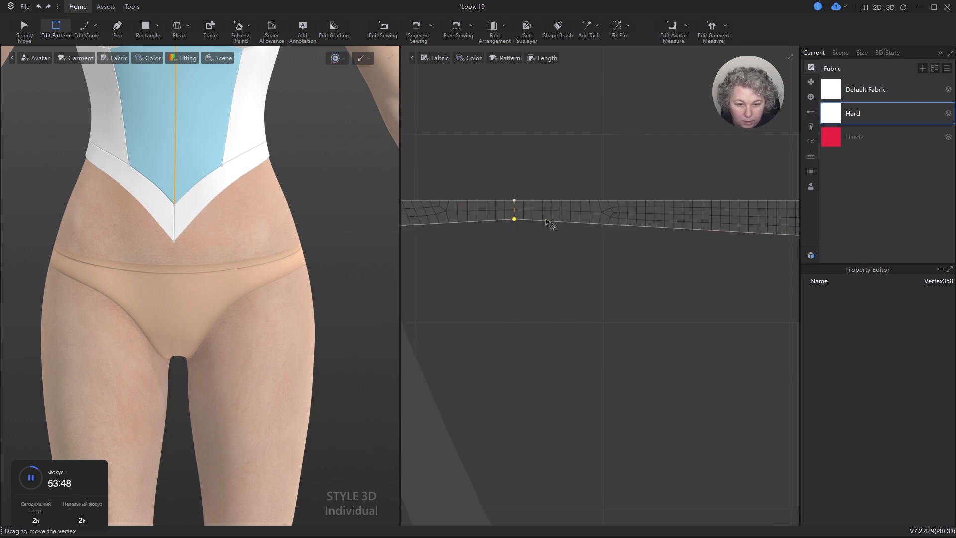
Bend the strip's straight lower edge into a shallow arc between centre back and the slanted end with Edit Arc.
{"action": "right_click_drag", "start_coordinate": [239, 175], "coordinate": [87, 210]}
{"action": "scroll", "coordinate": [649, 278], "scroll_direction": "down", "scroll_amount": 4}
{"action": "scroll", "coordinate": [487, 256], "scroll_direction": "up", "scroll_amount": 3}
{"action": "scroll", "coordinate": [644, 280], "scroll_direction": "down", "scroll_amount": 6}
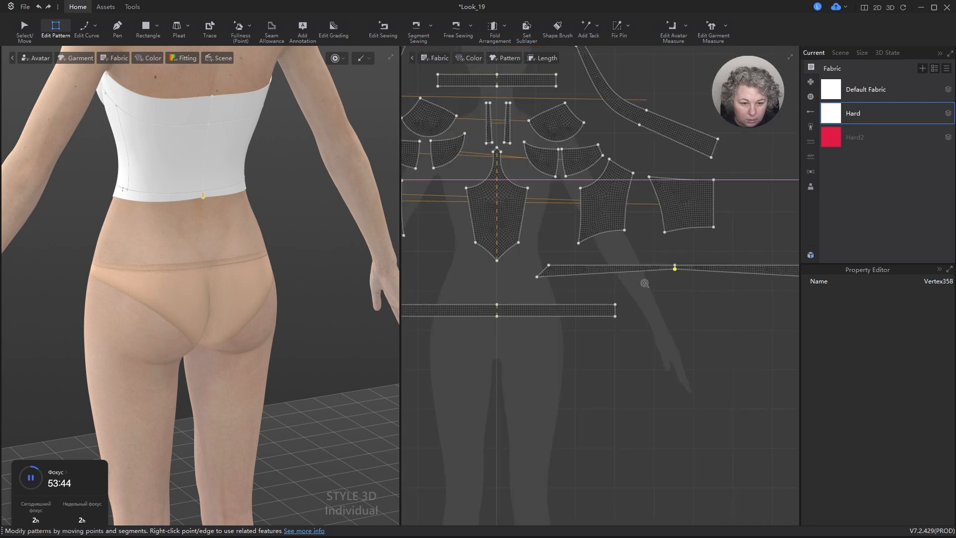
{"action": "scroll", "coordinate": [640, 277], "scroll_direction": "up", "scroll_amount": 5}
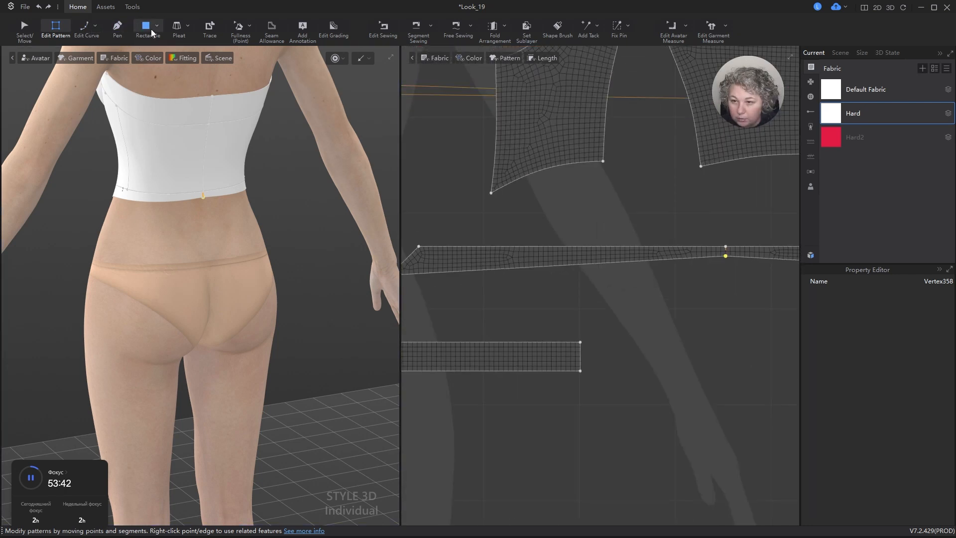
{"action": "left_click", "coordinate": [94, 26]}
{"action": "left_click", "coordinate": [97, 65]}
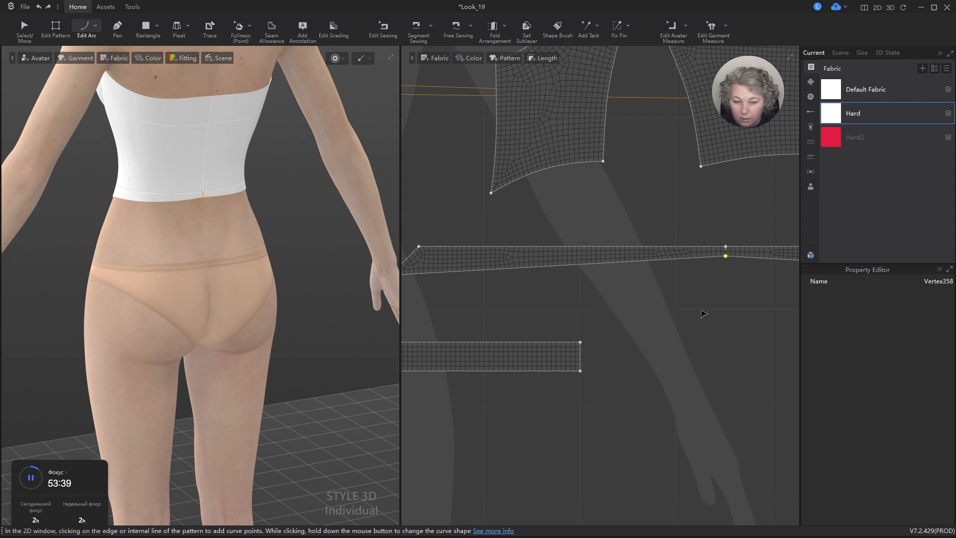
{"action": "left_click", "coordinate": [520, 270]}
{"action": "left_click_drag", "start_coordinate": [521, 269], "coordinate": [513, 264]}
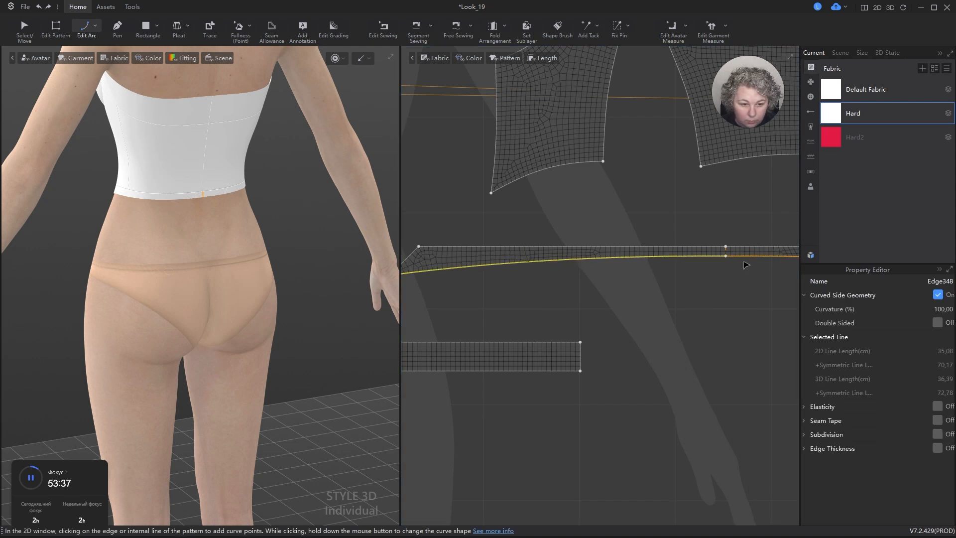
Create a guideline parallel to the X axis through the strip's lower centre back point.
{"action": "scroll", "coordinate": [722, 263], "scroll_direction": "up", "scroll_amount": 1}
{"action": "scroll", "coordinate": [721, 263], "scroll_direction": "up", "scroll_amount": 2}
{"action": "key", "text": "z"}
{"action": "right_click", "coordinate": [713, 257]}
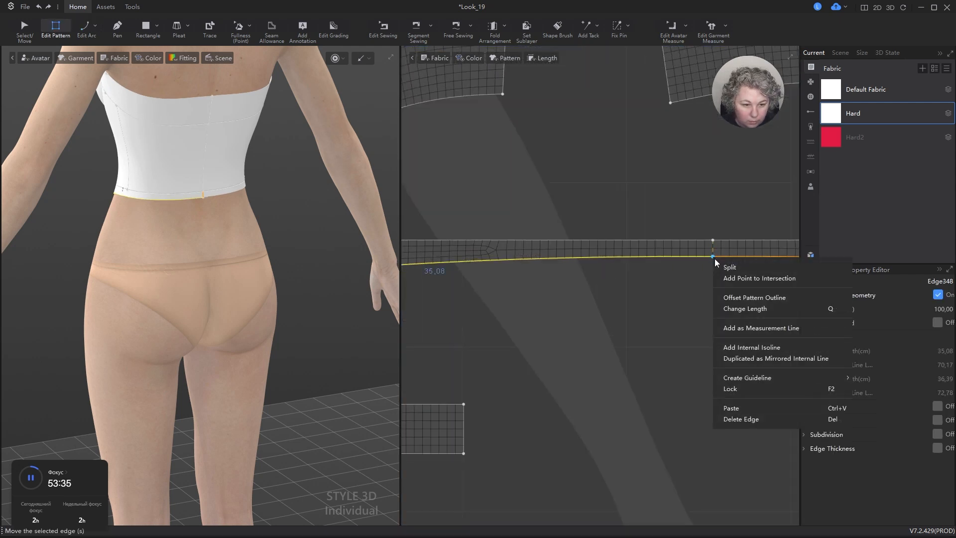
{"action": "mouse_move", "coordinate": [741, 380]}
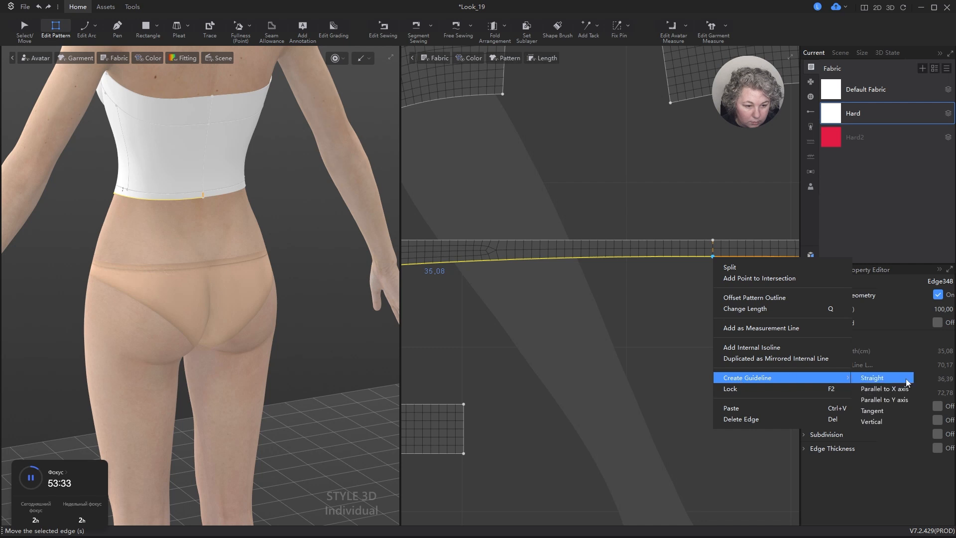
{"action": "left_click", "coordinate": [881, 389]}
{"action": "scroll", "coordinate": [696, 261], "scroll_direction": "down", "scroll_amount": 3}
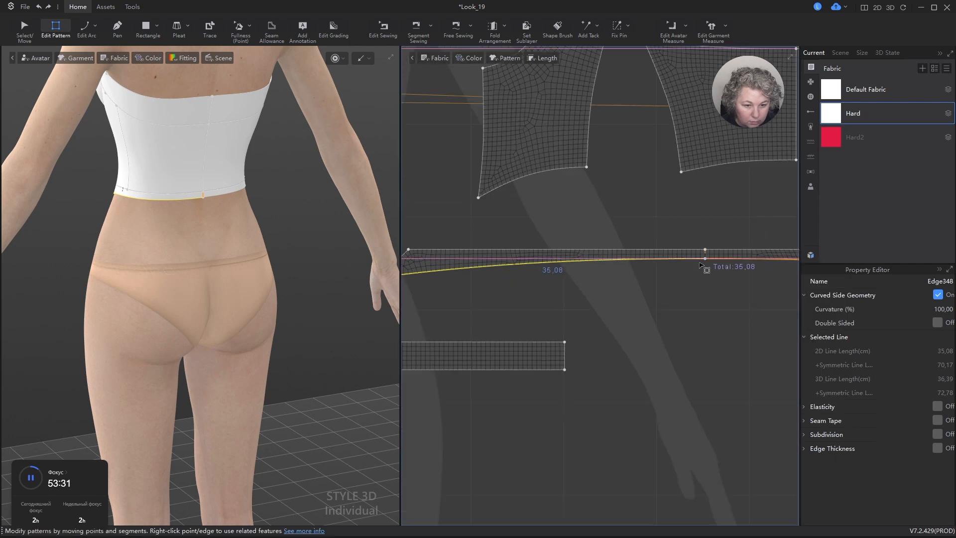
Refine the lower edge's curve with Edit Curve, adjusting its handles at centre back along the guideline and at the slanted end.
{"action": "key", "text": "v"}
{"action": "scroll", "coordinate": [680, 284], "scroll_direction": "up", "scroll_amount": 5}
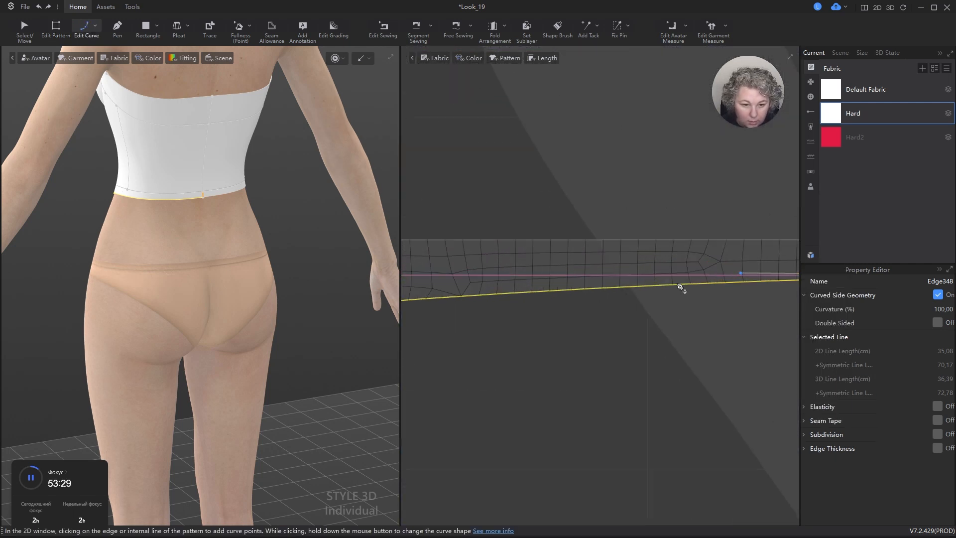
{"action": "left_click_drag", "start_coordinate": [725, 257], "coordinate": [468, 263]}
{"action": "scroll", "coordinate": [688, 264], "scroll_direction": "down", "scroll_amount": 4}
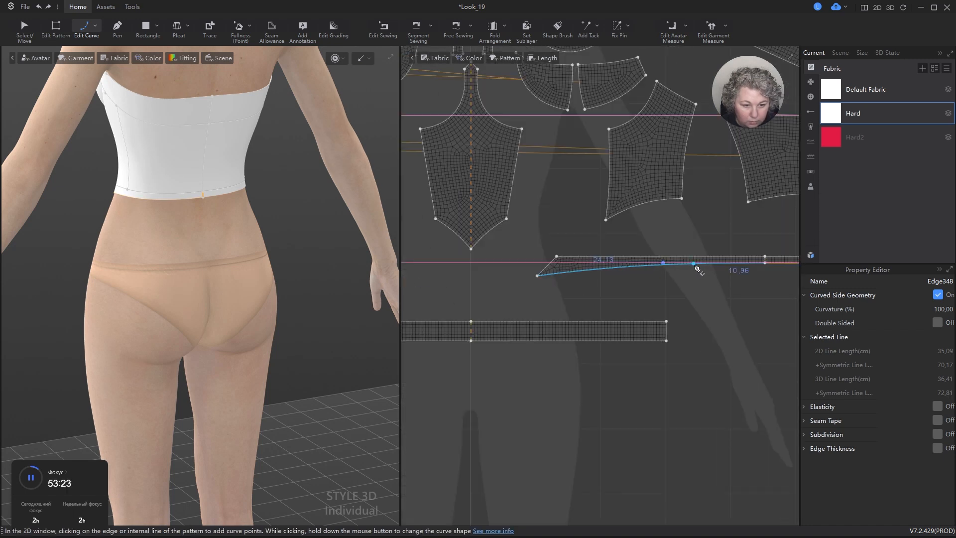
{"action": "scroll", "coordinate": [651, 274], "scroll_direction": "up", "scroll_amount": 3}
{"action": "left_click", "coordinate": [440, 279]}
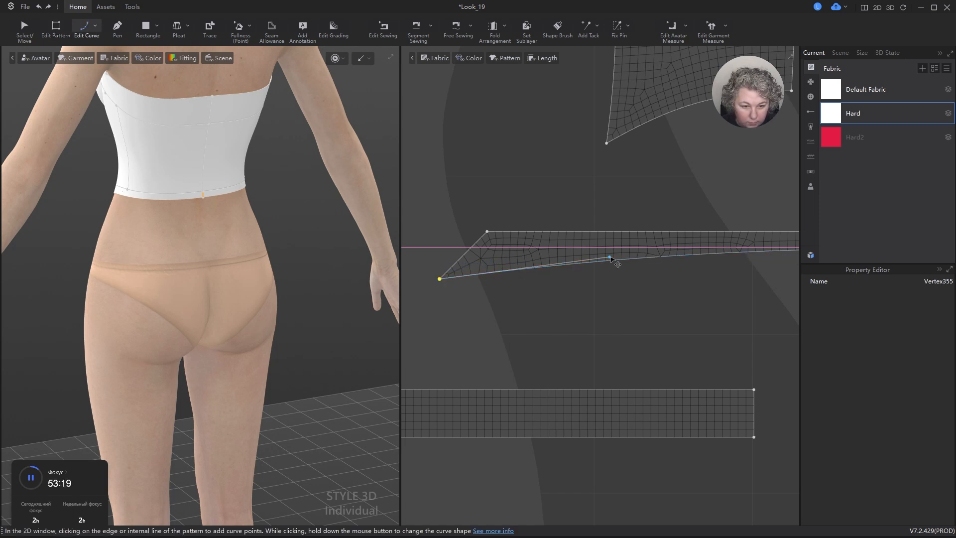
{"action": "left_click_drag", "start_coordinate": [612, 259], "coordinate": [620, 254]}
{"action": "scroll", "coordinate": [466, 278], "scroll_direction": "up", "scroll_amount": 5}
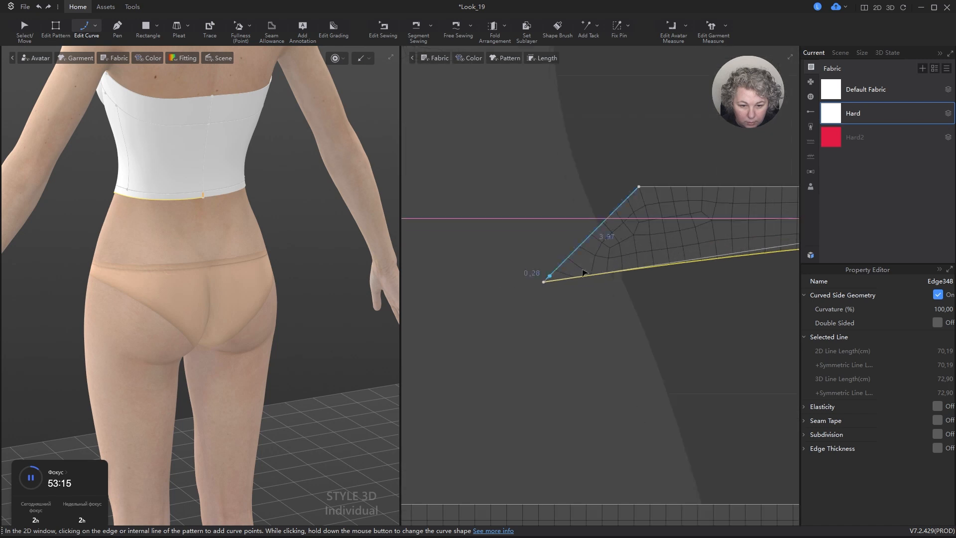
Move the lower corner point of the strip's slanted end slightly inward along the curved lower edge.
{"action": "key", "text": "z"}
{"action": "left_click", "coordinate": [544, 282]}
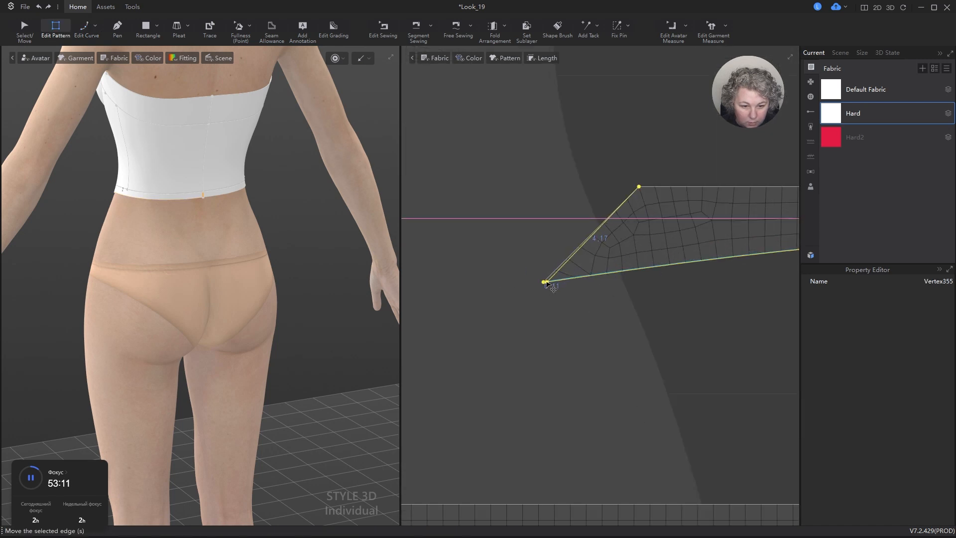
{"action": "left_click_drag", "start_coordinate": [545, 282], "coordinate": [547, 282]}
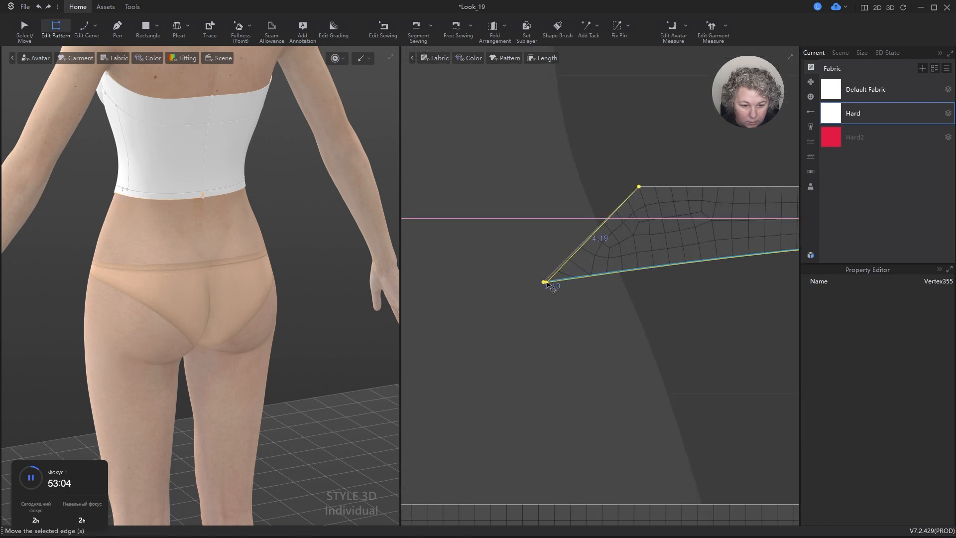
Set the length of the strip's slanted end edge to 4 cm, changing it in the End direction.
{"action": "scroll", "coordinate": [615, 264], "scroll_direction": "up", "scroll_amount": 3}
{"action": "left_click", "coordinate": [583, 232]}
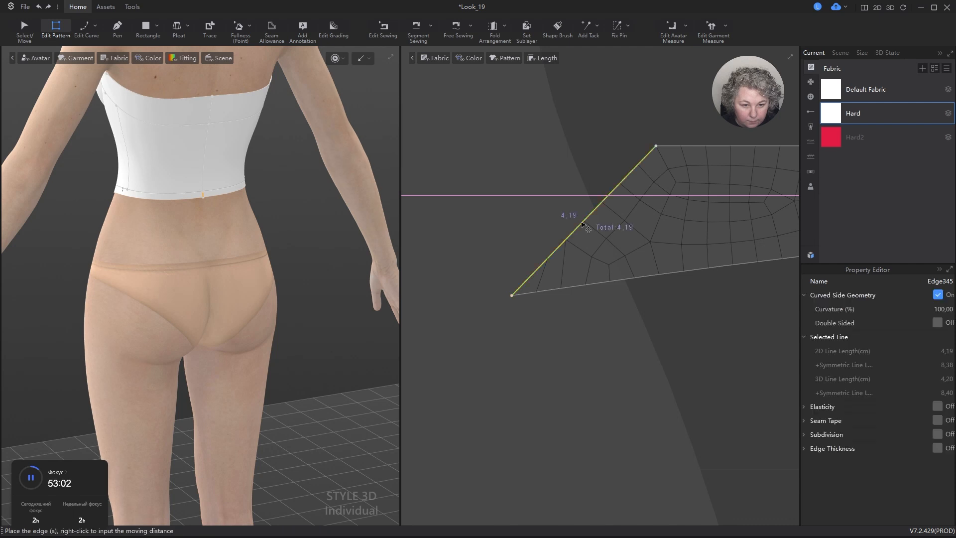
{"action": "left_click", "coordinate": [678, 214]}
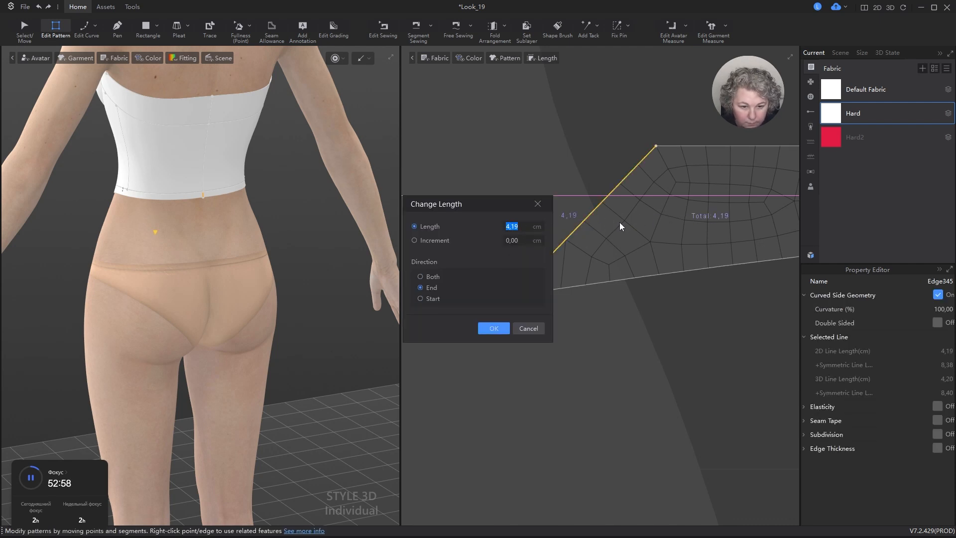
{"action": "type", "text": "4"}
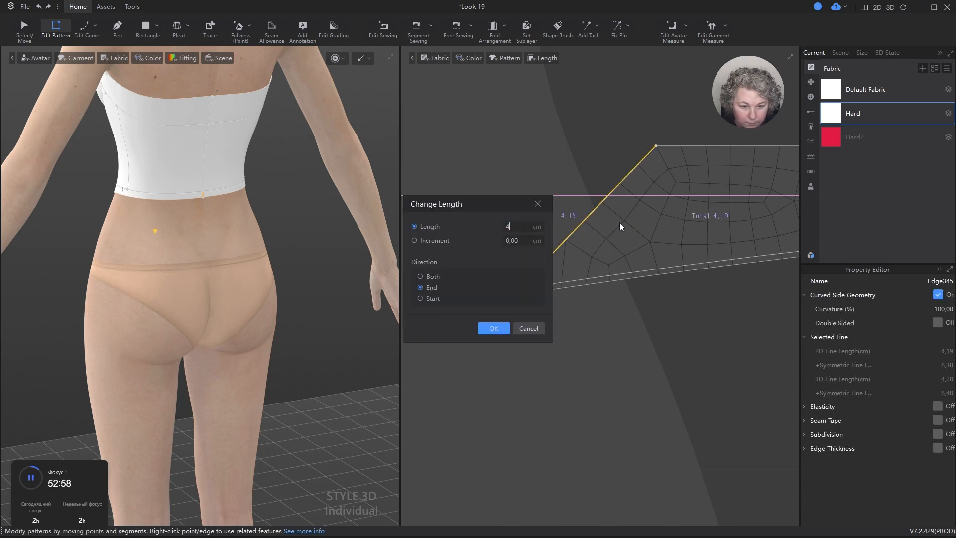
{"action": "left_click", "coordinate": [492, 329]}
Flatten the strip's curved lower edge with Edit Curve, moving its slanted-end handle farther toward centre back along the guideline.
{"action": "scroll", "coordinate": [491, 305], "scroll_direction": "down", "scroll_amount": 2}
{"action": "scroll", "coordinate": [592, 280], "scroll_direction": "up", "scroll_amount": 2}
{"action": "left_click", "coordinate": [574, 285]}
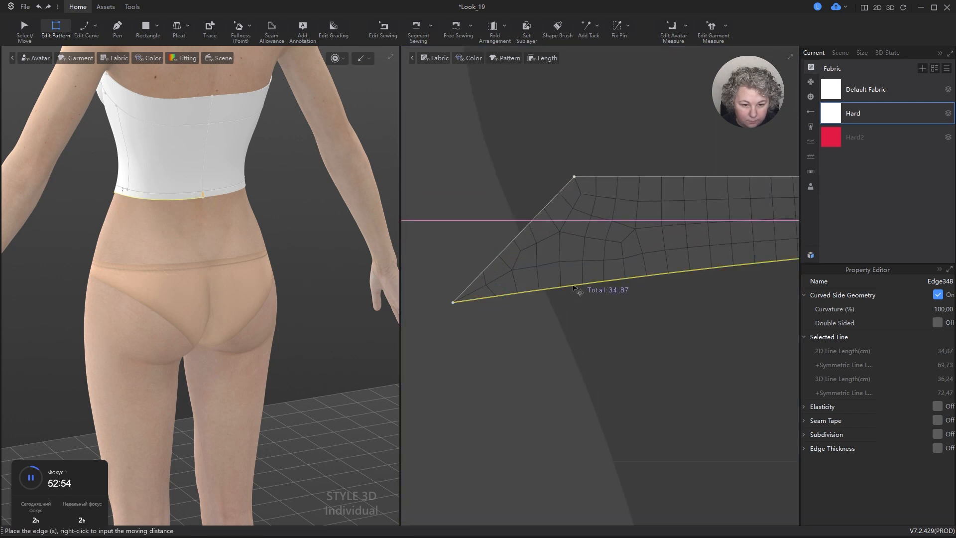
{"action": "scroll", "coordinate": [512, 305], "scroll_direction": "down", "scroll_amount": 7}
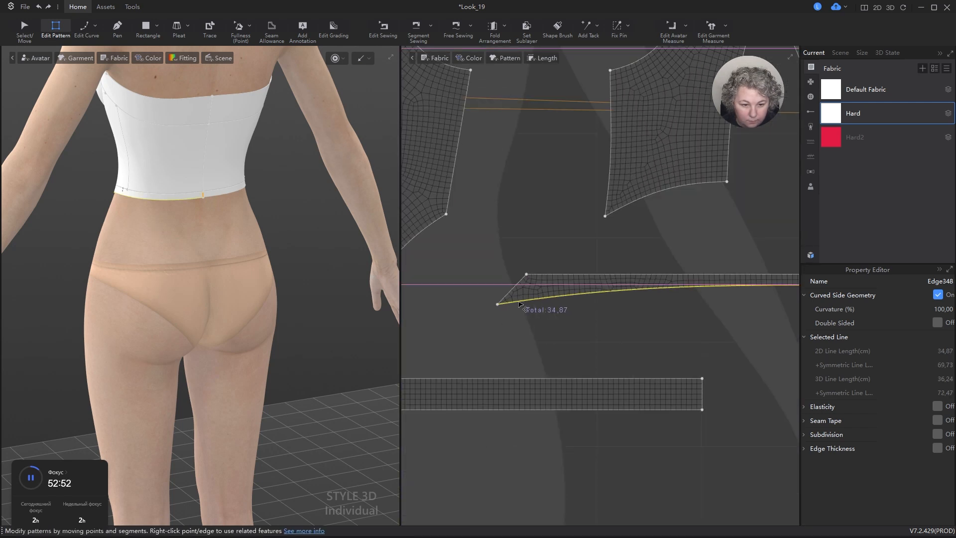
{"action": "scroll", "coordinate": [649, 292], "scroll_direction": "up", "scroll_amount": 2}
{"action": "key", "text": "c"}
{"action": "scroll", "coordinate": [600, 289], "scroll_direction": "up", "scroll_amount": 2}
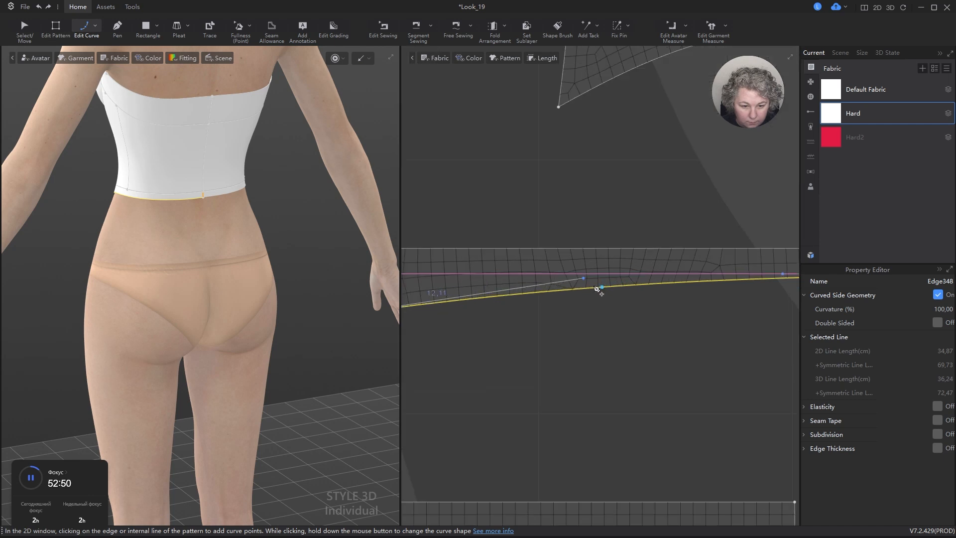
{"action": "left_click_drag", "start_coordinate": [584, 278], "coordinate": [637, 275]}
{"action": "scroll", "coordinate": [550, 292], "scroll_direction": "down", "scroll_amount": 3}
{"action": "scroll", "coordinate": [678, 292], "scroll_direction": "up", "scroll_amount": 3}
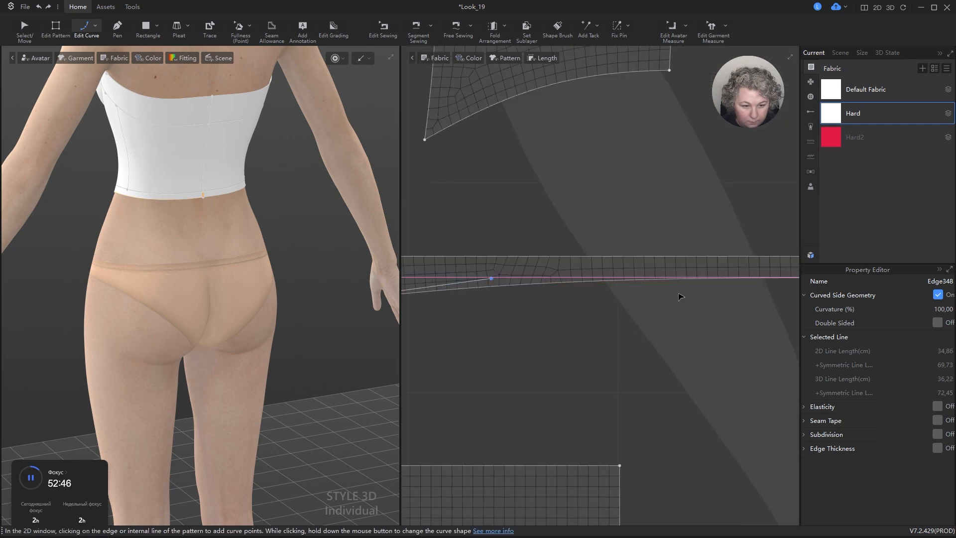
{"action": "scroll", "coordinate": [582, 292], "scroll_direction": "down", "scroll_amount": 3}
{"action": "scroll", "coordinate": [642, 291], "scroll_direction": "down", "scroll_amount": 2}
{"action": "key", "text": "z"}
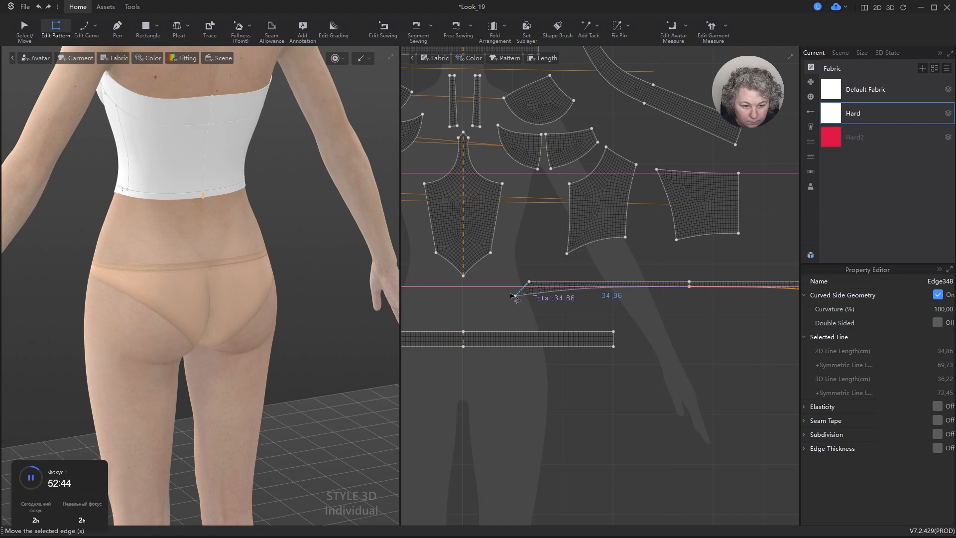
Move the lower corner point of the strip's slanted end slightly downward.
{"action": "scroll", "coordinate": [518, 297], "scroll_direction": "up", "scroll_amount": 4}
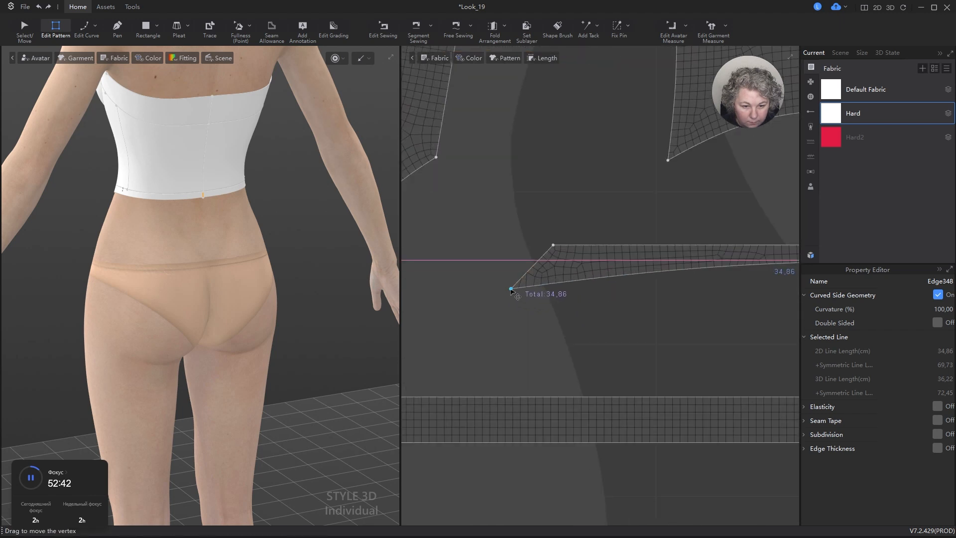
{"action": "left_click", "coordinate": [510, 289]}
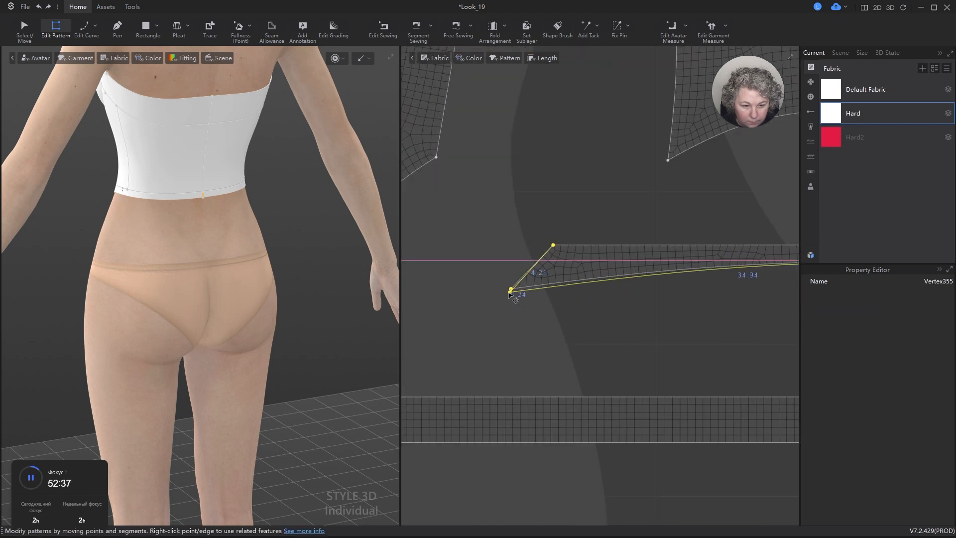
{"action": "left_click_drag", "start_coordinate": [509, 293], "coordinate": [509, 292]}
Set the length of the strip's slanted end edge to 4.2 cm, changing it in the End direction.
{"action": "scroll", "coordinate": [536, 268], "scroll_direction": "up", "scroll_amount": 4}
{"action": "double_click", "coordinate": [532, 264]}
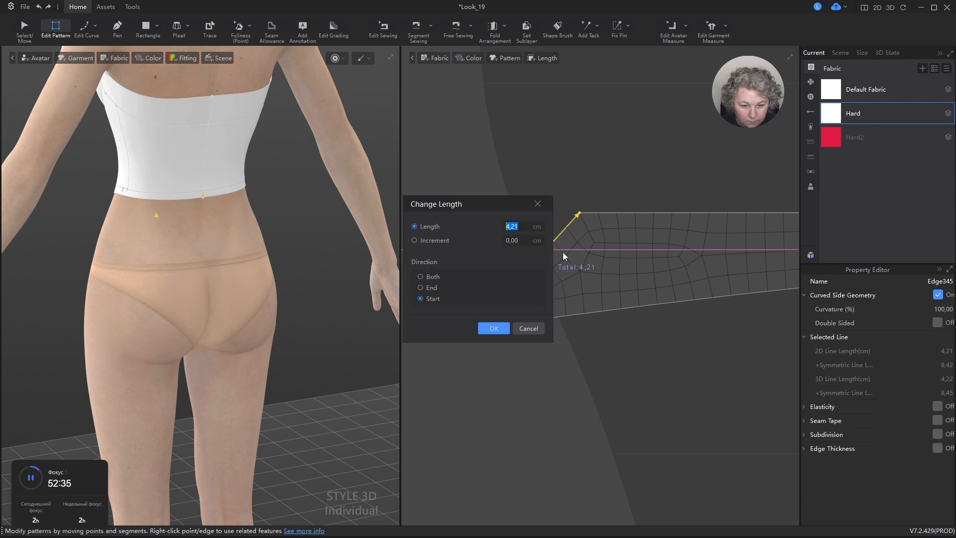
{"action": "key", "text": "BackSpace"}
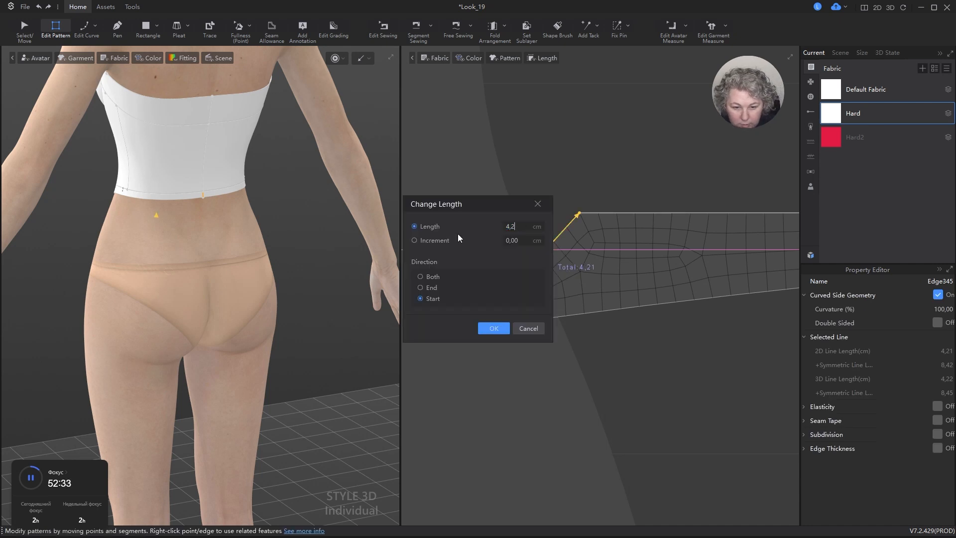
{"action": "left_click", "coordinate": [434, 286]}
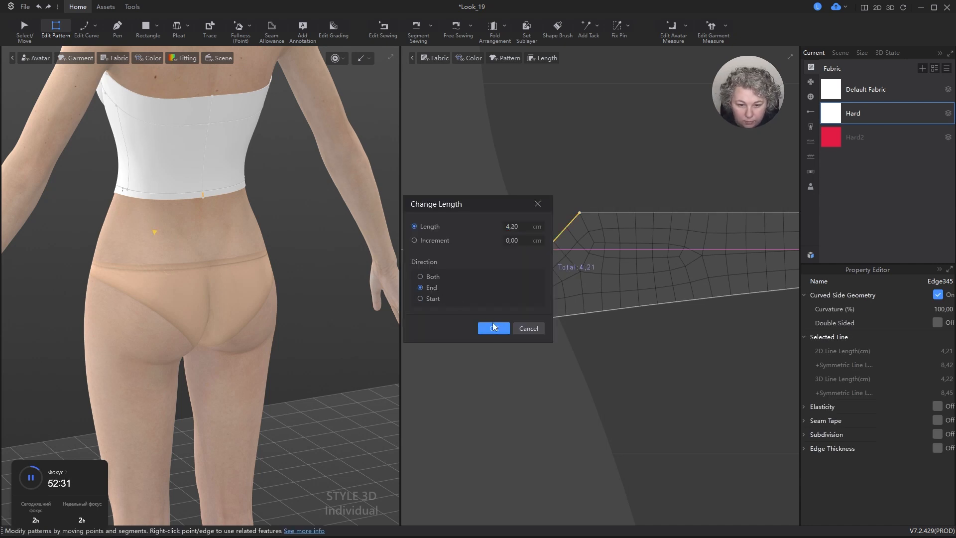
{"action": "left_click", "coordinate": [493, 327]}
Readjust the lower edge's curve by moving its slanted-end handle toward centre back and up onto the guideline.
{"action": "scroll", "coordinate": [602, 299], "scroll_direction": "down", "scroll_amount": 4}
{"action": "left_click", "coordinate": [602, 298]}
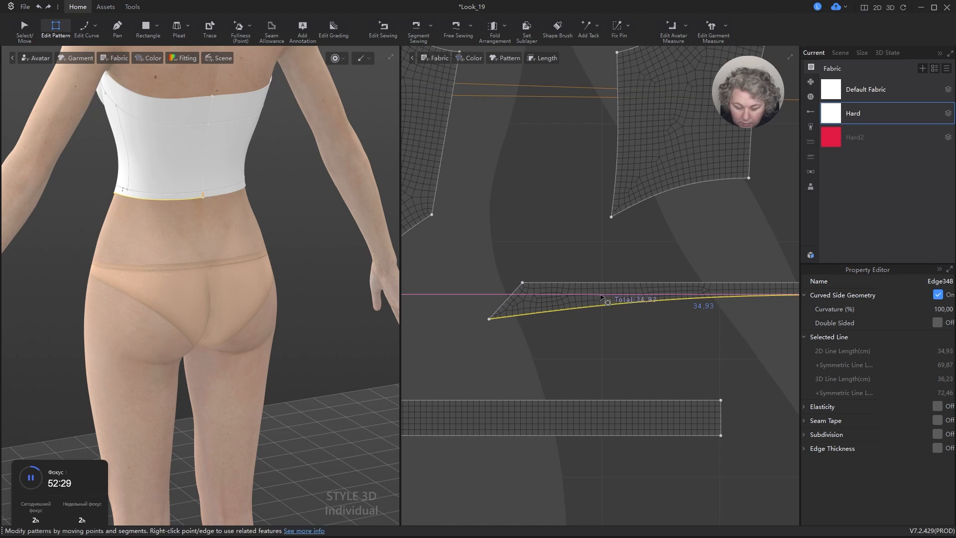
{"action": "key", "text": "v"}
{"action": "scroll", "coordinate": [603, 298], "scroll_direction": "up", "scroll_amount": 3}
{"action": "left_click_drag", "start_coordinate": [655, 298], "coordinate": [689, 292]}
{"action": "left_click_drag", "start_coordinate": [688, 290], "coordinate": [689, 289]}
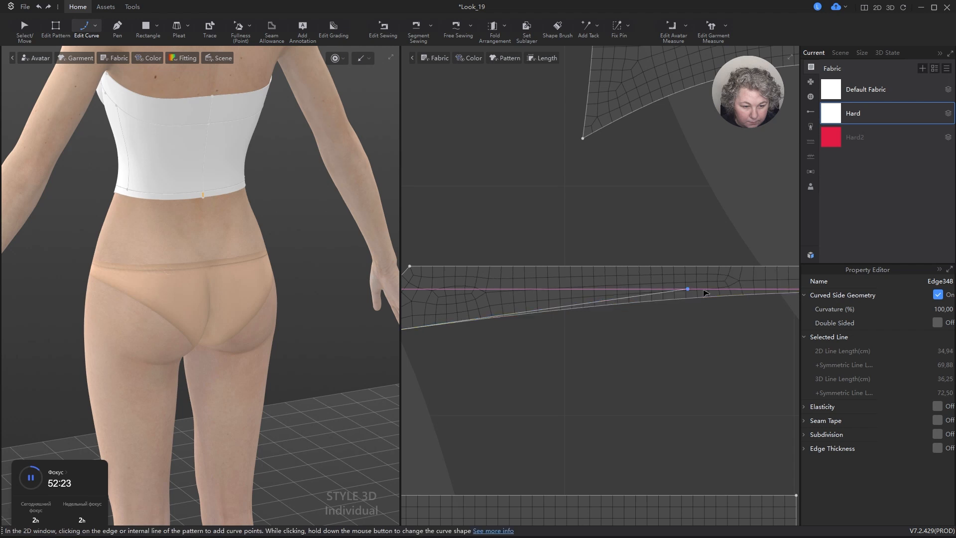
Lower the corner point at the tip of the strip's slanted end a little in Edit Curve.
{"action": "scroll", "coordinate": [747, 289], "scroll_direction": "down", "scroll_amount": 3}
{"action": "scroll", "coordinate": [492, 316], "scroll_direction": "up", "scroll_amount": 3}
{"action": "scroll", "coordinate": [553, 318], "scroll_direction": "up", "scroll_amount": 4}
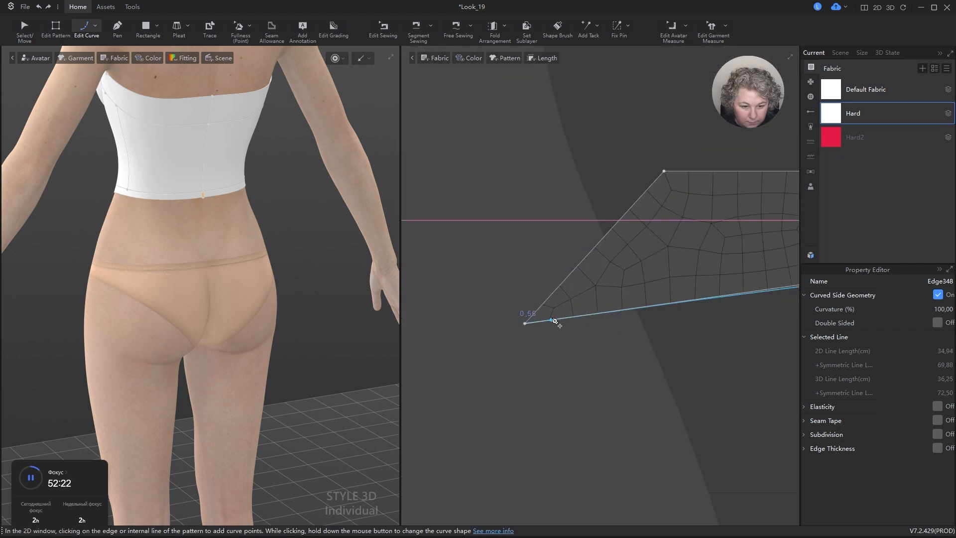
{"action": "left_click", "coordinate": [526, 327]}
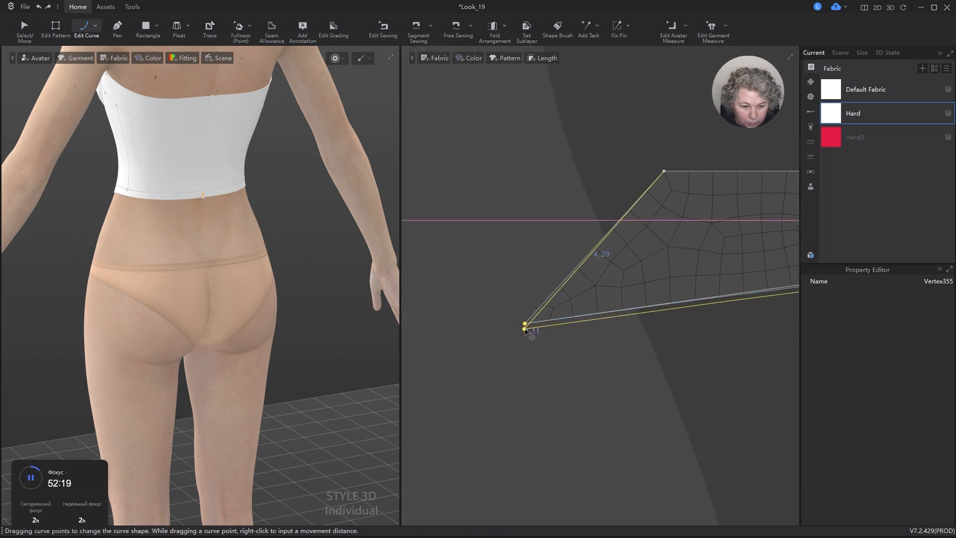
Make the lower edge curve more strongly near the point by pulling its handle back toward the slanted end along the guideline.
{"action": "scroll", "coordinate": [452, 324], "scroll_direction": "down", "scroll_amount": 5}
{"action": "scroll", "coordinate": [616, 318], "scroll_direction": "up", "scroll_amount": 2}
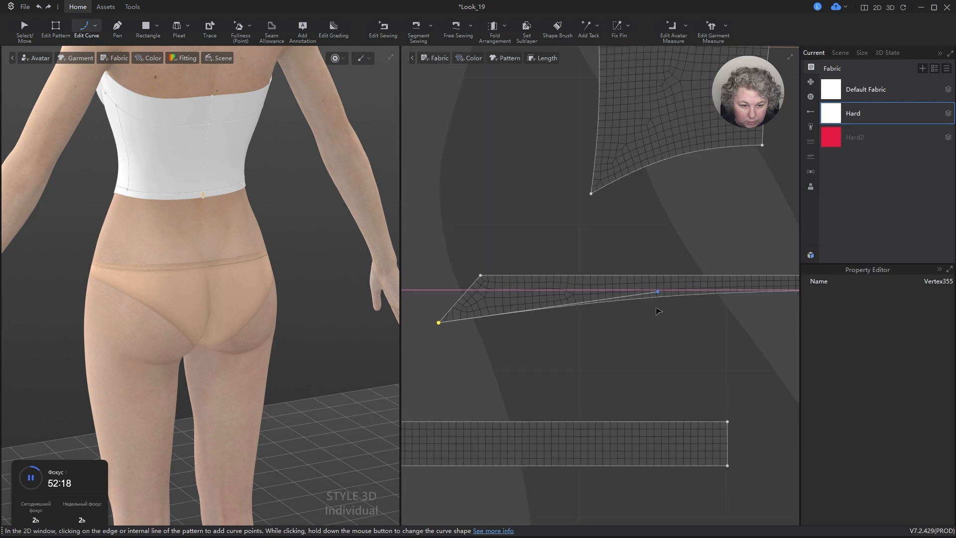
{"action": "left_click_drag", "start_coordinate": [655, 293], "coordinate": [593, 290]}
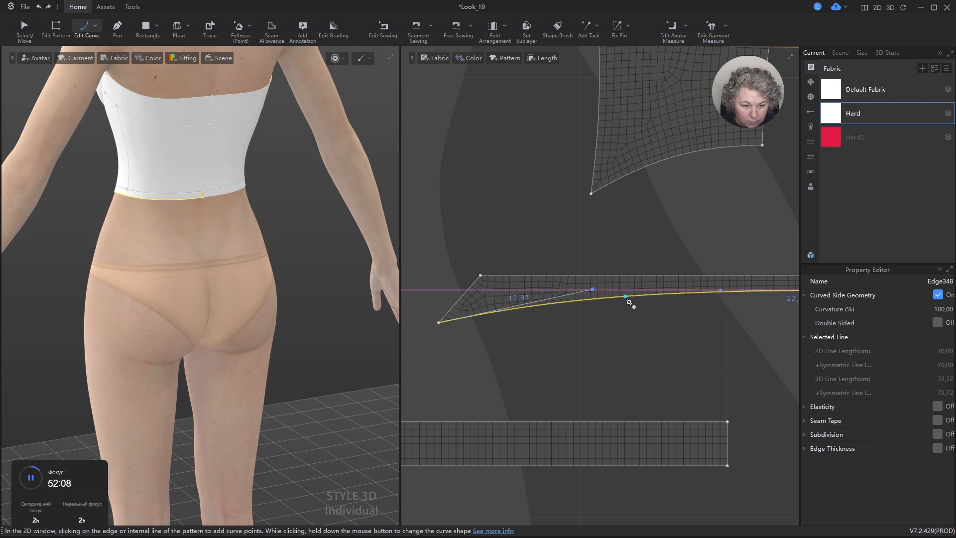
{"action": "key", "text": "z"}
{"action": "scroll", "coordinate": [608, 297], "scroll_direction": "down", "scroll_amount": 4}
{"action": "left_click", "coordinate": [629, 320]}
{"action": "scroll", "coordinate": [237, 244], "scroll_direction": "down", "scroll_amount": 1}
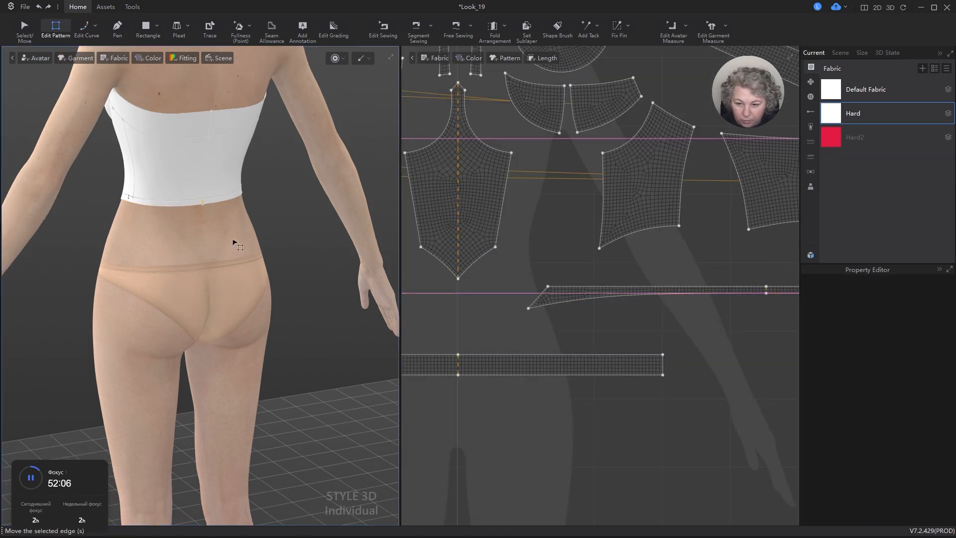
Simulate the garment and check the band's point and lower edge from the front.
{"action": "scroll", "coordinate": [233, 240], "scroll_direction": "down", "scroll_amount": 2}
{"action": "right_click_drag", "start_coordinate": [235, 242], "coordinate": [379, 249]}
{"action": "scroll", "coordinate": [244, 243], "scroll_direction": "up", "scroll_amount": 5}
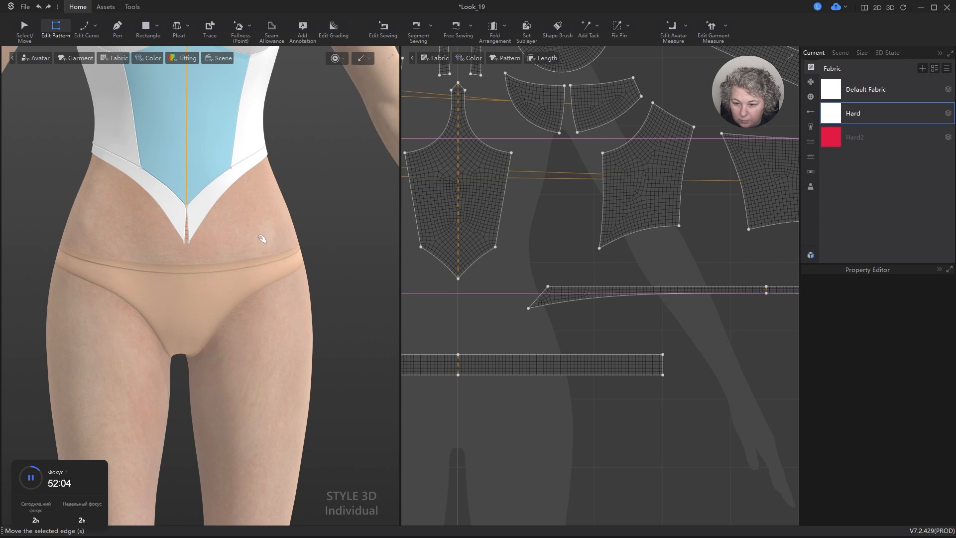
{"action": "key", "text": "space"}
{"action": "right_click_drag", "start_coordinate": [288, 247], "coordinate": [244, 252]}
{"action": "key", "text": "space"}
{"action": "scroll", "coordinate": [188, 233], "scroll_direction": "up", "scroll_amount": 4}
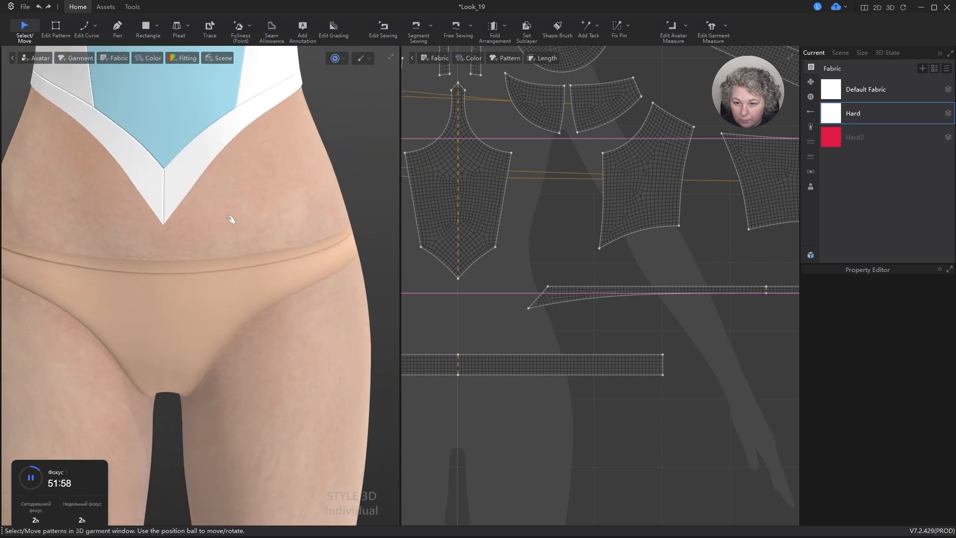
{"action": "scroll", "coordinate": [210, 269], "scroll_direction": "down", "scroll_amount": 1}
{"action": "scroll", "coordinate": [653, 308], "scroll_direction": "up", "scroll_amount": 3}
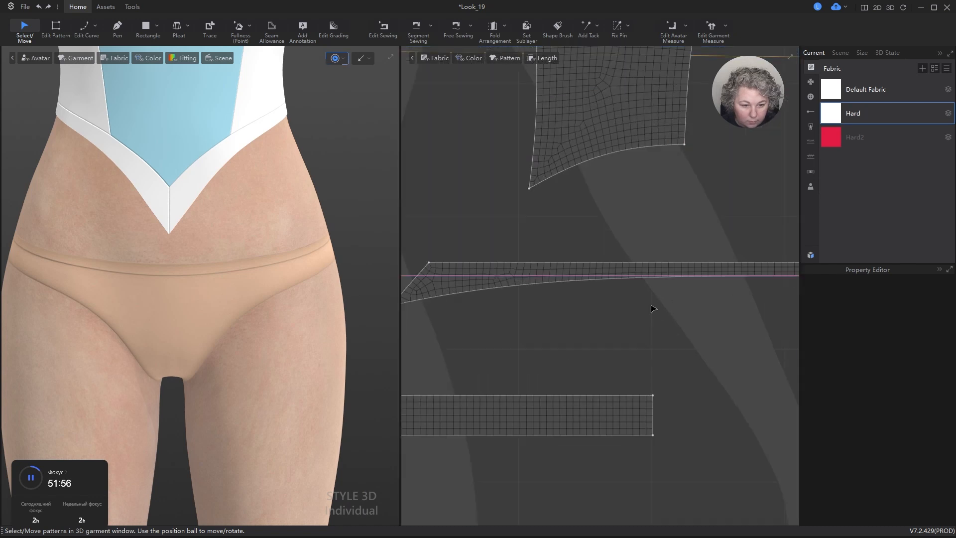
Reshape the strip's lower edge with Edit Curve, moving its slanted-end handle up and toward centre back.
{"action": "key", "text": "v"}
{"action": "scroll", "coordinate": [619, 298], "scroll_direction": "down", "scroll_amount": 1}
{"action": "key", "text": "z"}
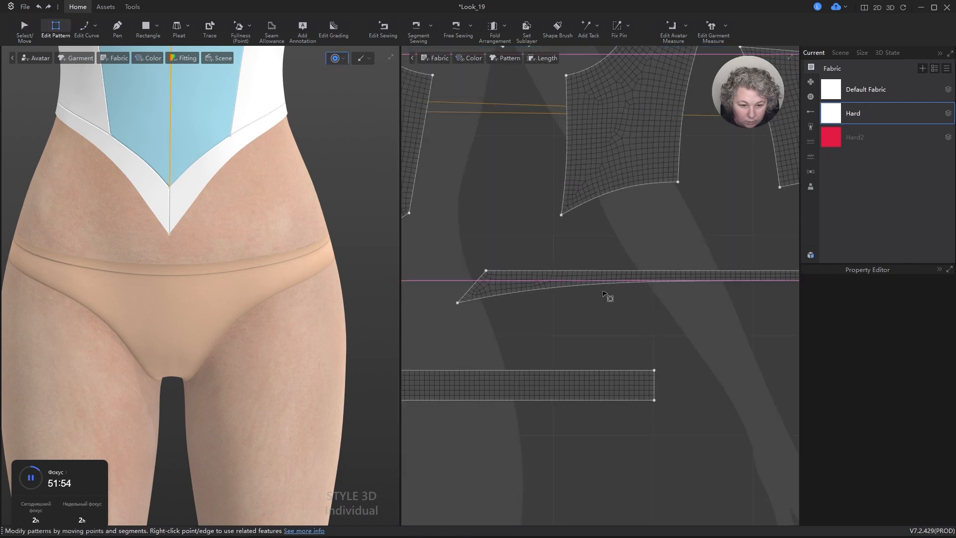
{"action": "left_click", "coordinate": [457, 303]}
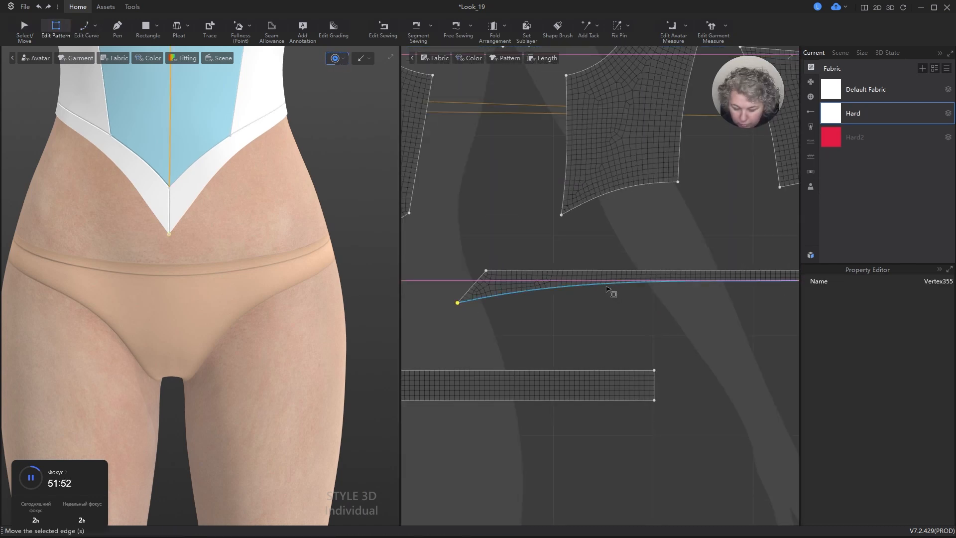
{"action": "key", "text": "v"}
{"action": "scroll", "coordinate": [585, 282], "scroll_direction": "up", "scroll_amount": 3}
{"action": "scroll", "coordinate": [700, 281], "scroll_direction": "down", "scroll_amount": 1}
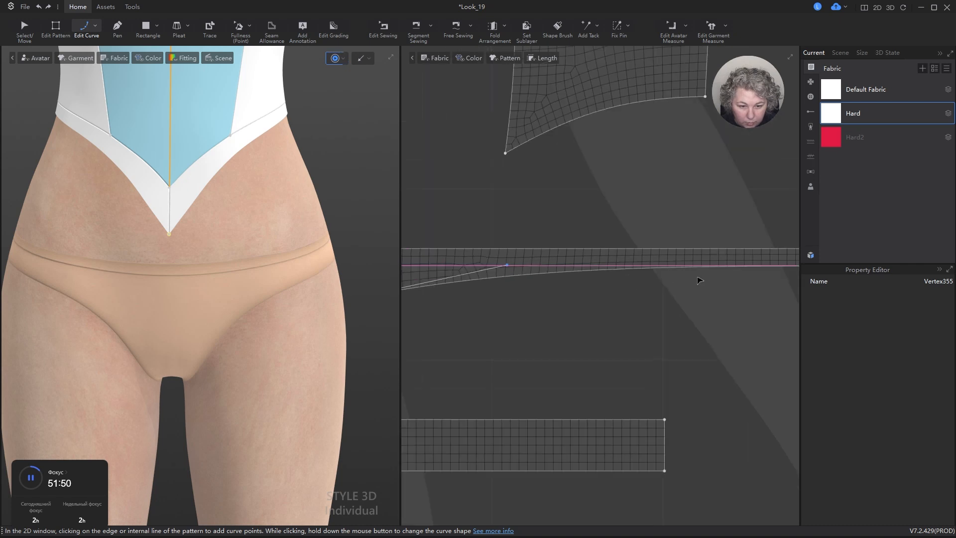
{"action": "left_click_drag", "start_coordinate": [552, 267], "coordinate": [618, 252]}
Move the tip of the strip's slanted end slightly down and outward to lengthen the point.
{"action": "scroll", "coordinate": [695, 278], "scroll_direction": "up", "scroll_amount": 2}
{"action": "scroll", "coordinate": [603, 269], "scroll_direction": "down", "scroll_amount": 5}
{"action": "scroll", "coordinate": [437, 295], "scroll_direction": "up", "scroll_amount": 5}
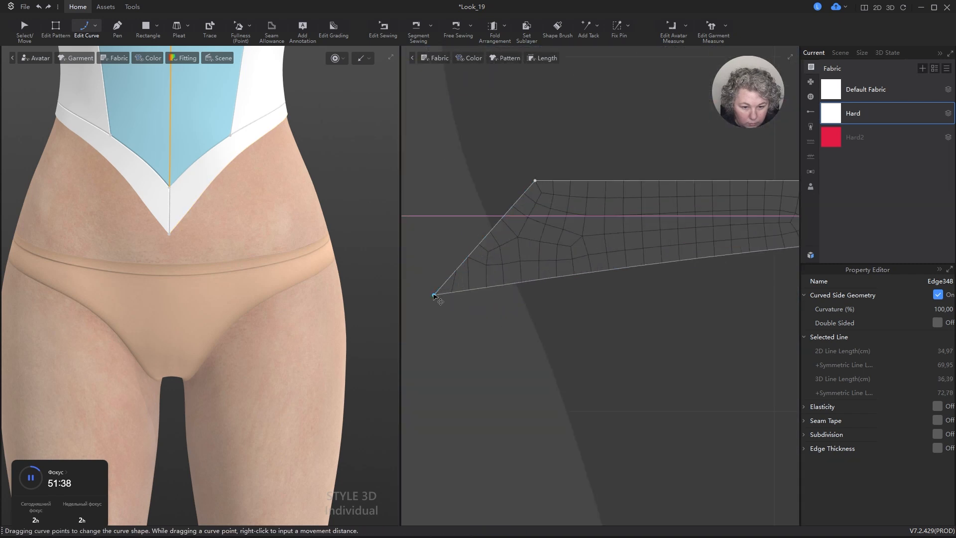
{"action": "left_click_drag", "start_coordinate": [435, 297], "coordinate": [434, 298]}
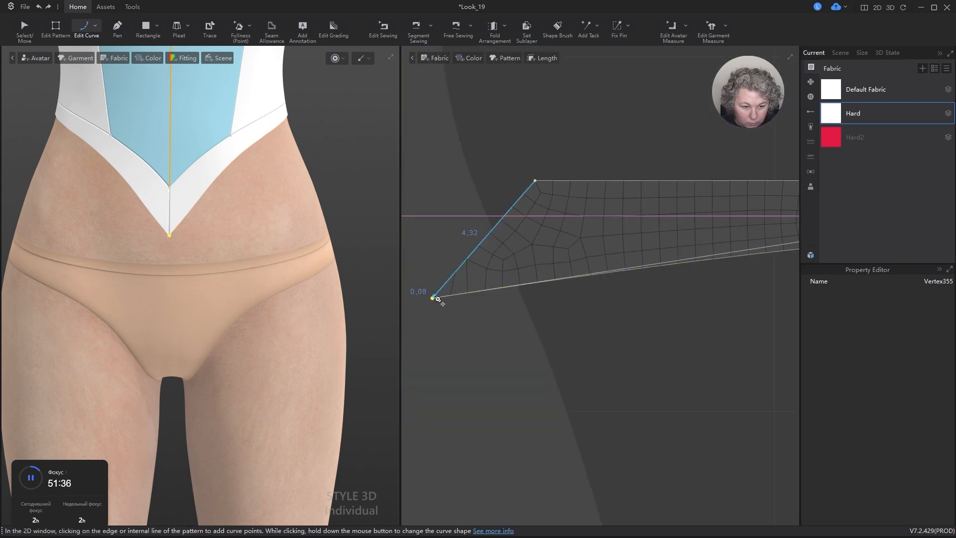
Fine-tune the lower edge's curve by nudging its slanted-end handle onto the guideline.
{"action": "scroll", "coordinate": [434, 298], "scroll_direction": "down", "scroll_amount": 3}
{"action": "scroll", "coordinate": [704, 254], "scroll_direction": "up", "scroll_amount": 5}
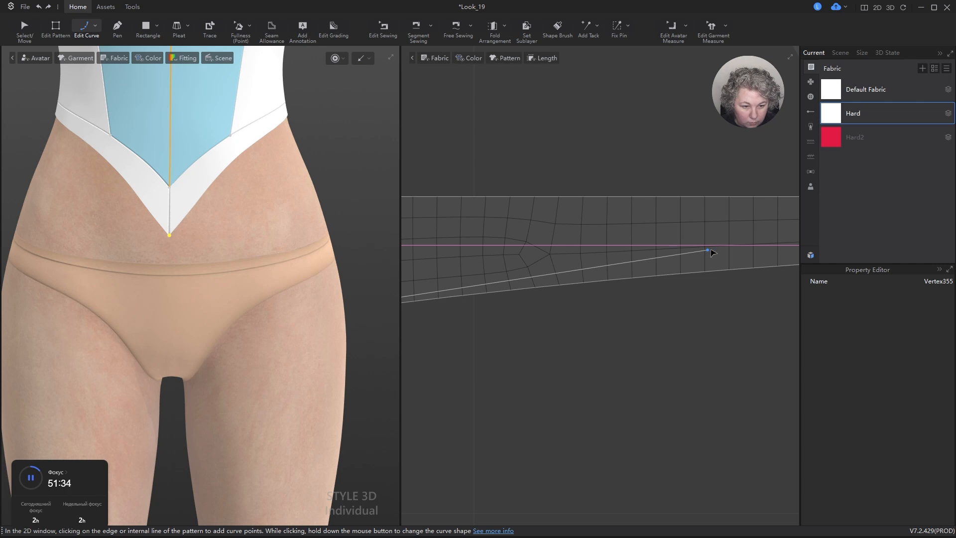
{"action": "left_click_drag", "start_coordinate": [714, 252], "coordinate": [714, 249]}
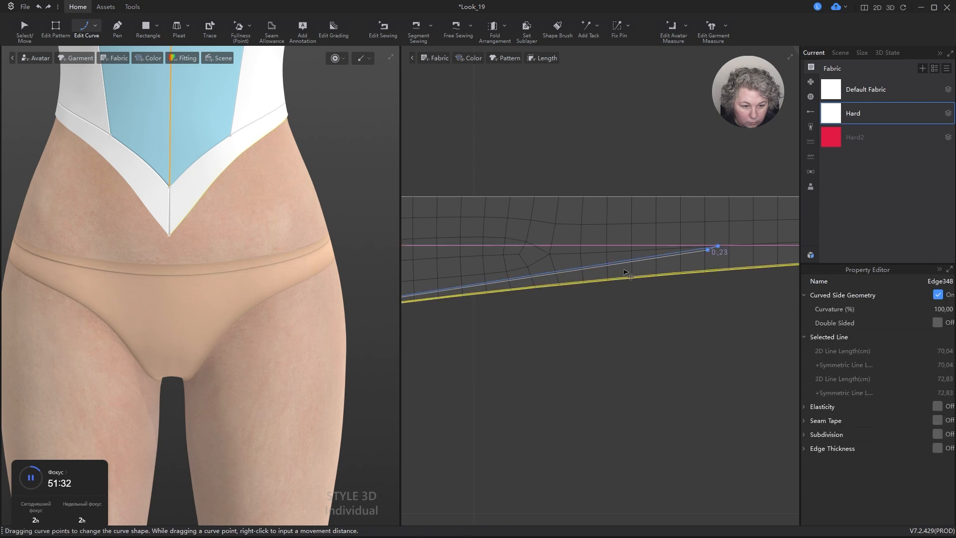
{"action": "left_click_drag", "start_coordinate": [625, 272], "coordinate": [624, 272]}
Straighten the lower edge near the slanted end by moving its curve handle much farther toward centre back along the guideline.
{"action": "scroll", "coordinate": [567, 273], "scroll_direction": "down", "scroll_amount": 8}
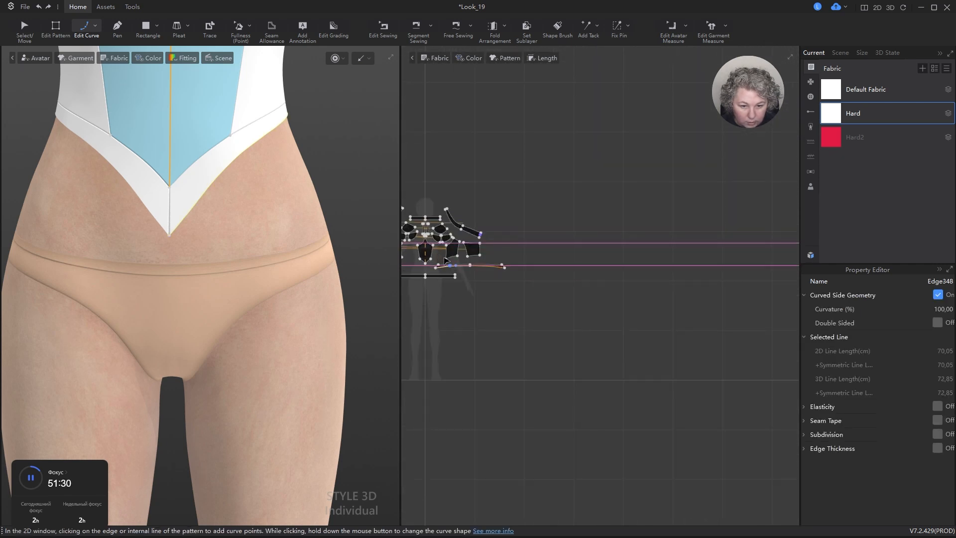
{"action": "scroll", "coordinate": [446, 260], "scroll_direction": "up", "scroll_amount": 8}
{"action": "scroll", "coordinate": [523, 269], "scroll_direction": "down", "scroll_amount": 4}
{"action": "scroll", "coordinate": [573, 274], "scroll_direction": "up", "scroll_amount": 3}
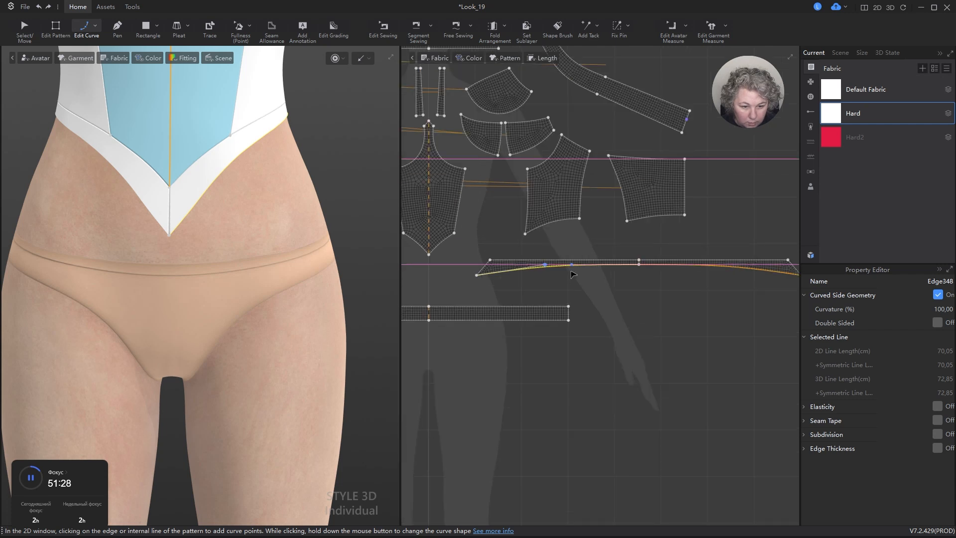
{"action": "scroll", "coordinate": [573, 274], "scroll_direction": "up", "scroll_amount": 5}
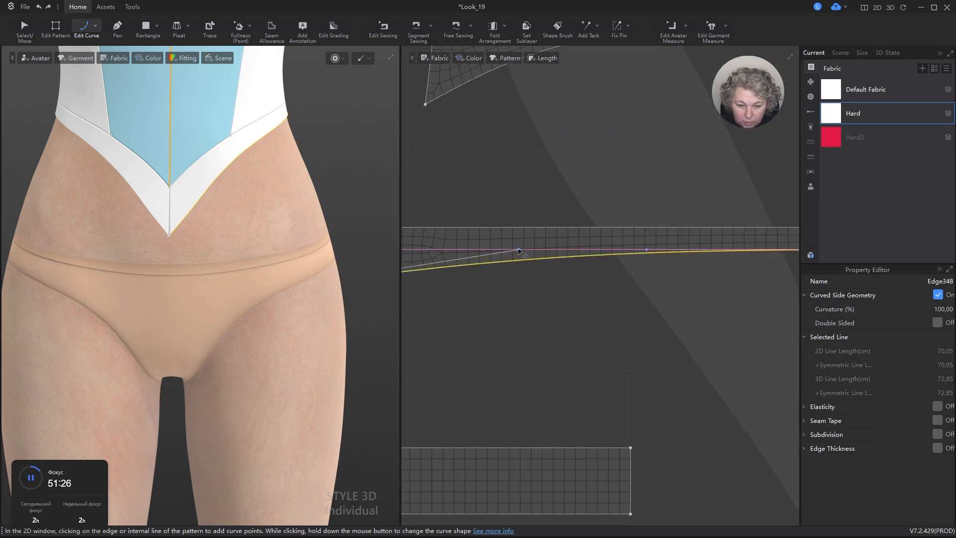
{"action": "left_click_drag", "start_coordinate": [519, 251], "coordinate": [659, 253]}
Nudge the lower corner point of the slanted end slightly to refine the band's tip.
{"action": "scroll", "coordinate": [666, 266], "scroll_direction": "down", "scroll_amount": 3}
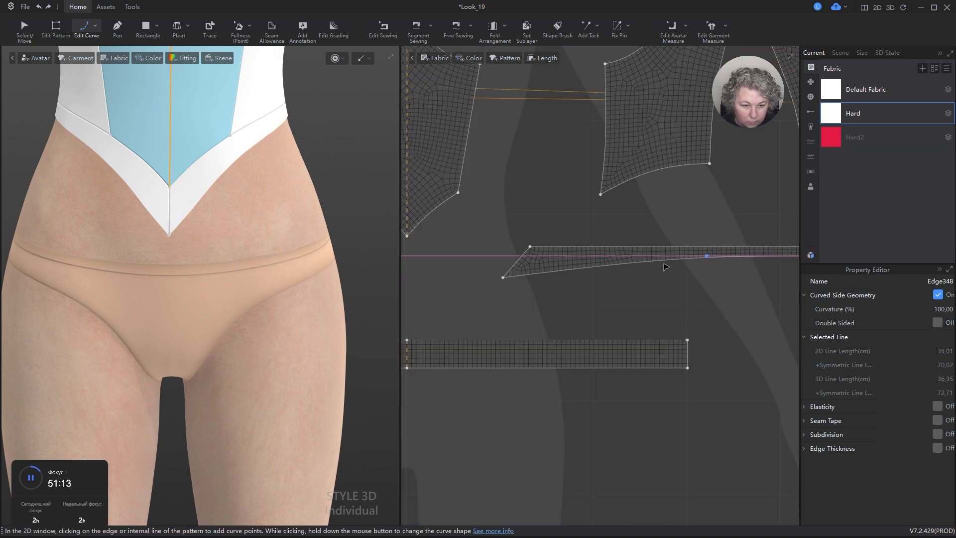
{"action": "scroll", "coordinate": [597, 284], "scroll_direction": "up", "scroll_amount": 3}
{"action": "left_click_drag", "start_coordinate": [598, 285], "coordinate": [601, 284]}
Set the strip's slanted end edge to a length of 4.3 cm, adjusted at its End side, and simulate the garment.
{"action": "left_click", "coordinate": [643, 234]}
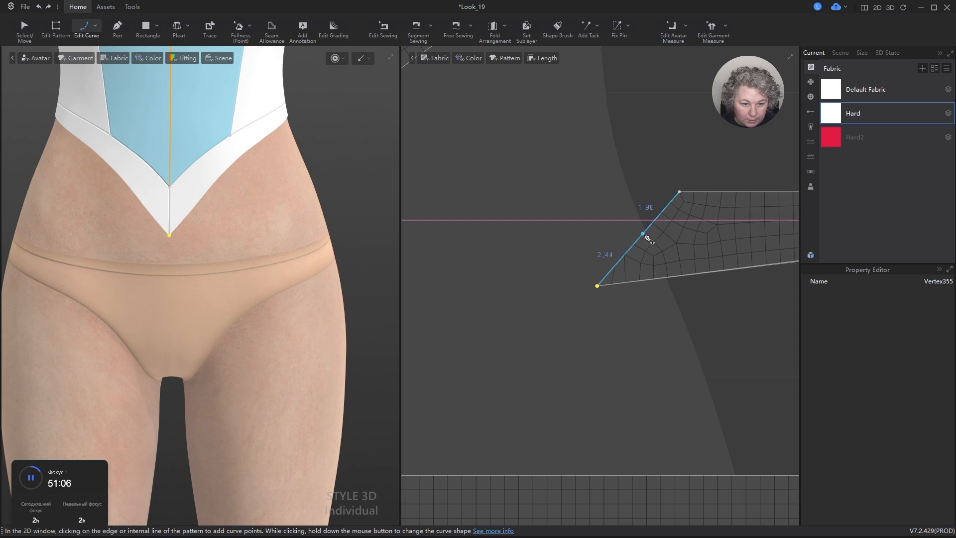
{"action": "key", "text": "z"}
{"action": "double_click", "coordinate": [644, 235]}
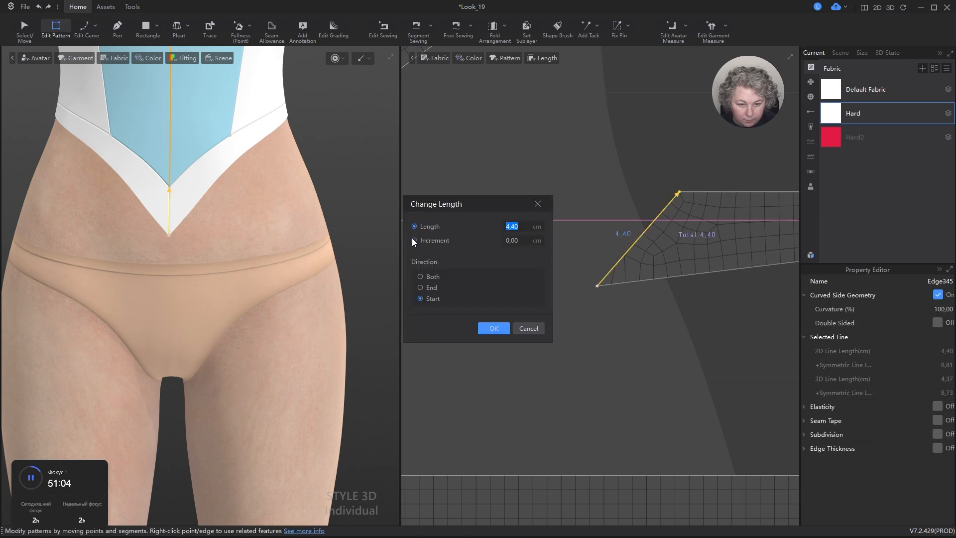
{"action": "left_click", "coordinate": [429, 287]}
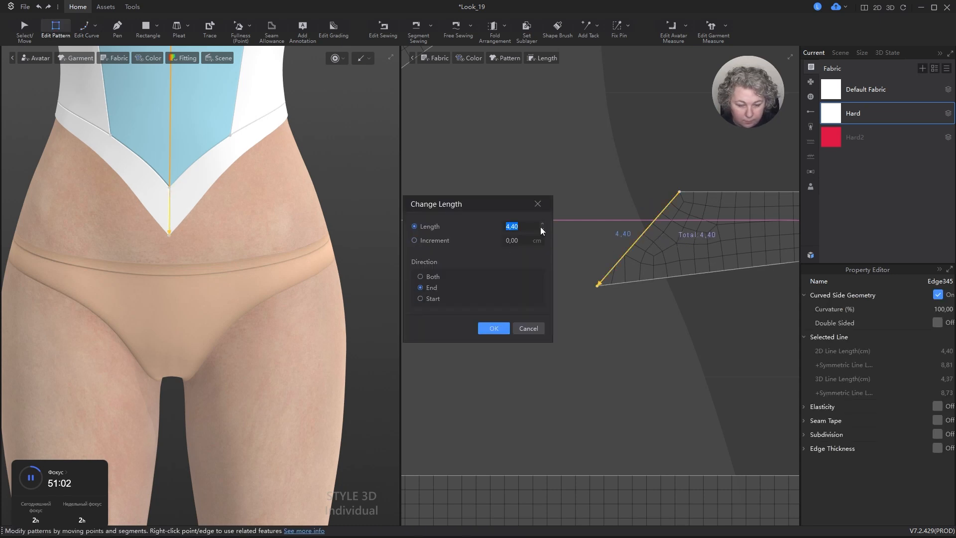
{"action": "type", "text": "4,"}
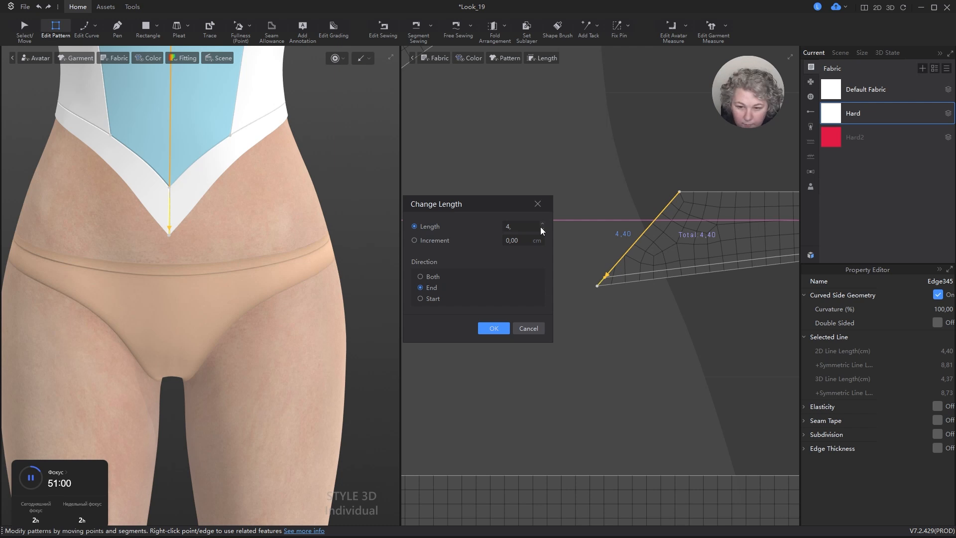
{"action": "type", "text": "3"}
{"action": "key", "text": "Return"}
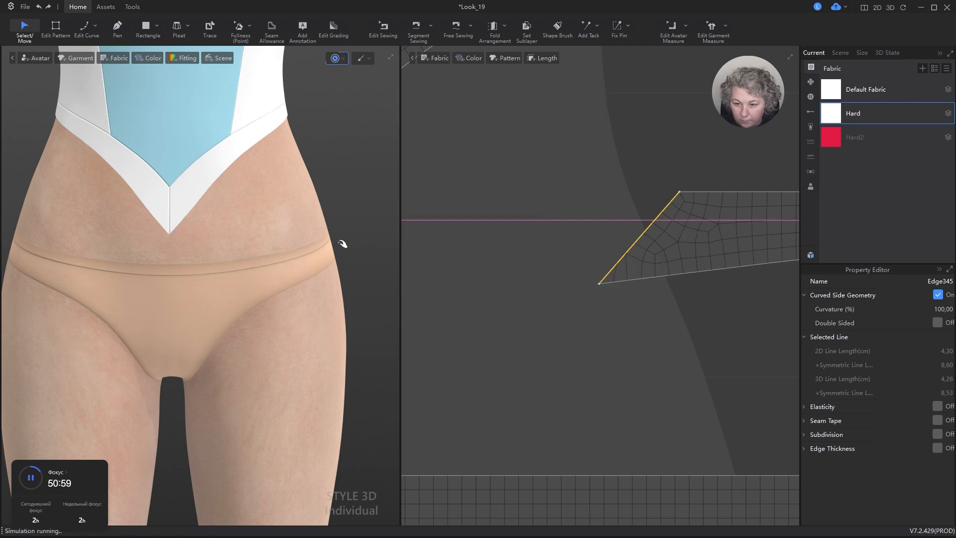
{"action": "scroll", "coordinate": [293, 220], "scroll_direction": "down", "scroll_amount": 3}
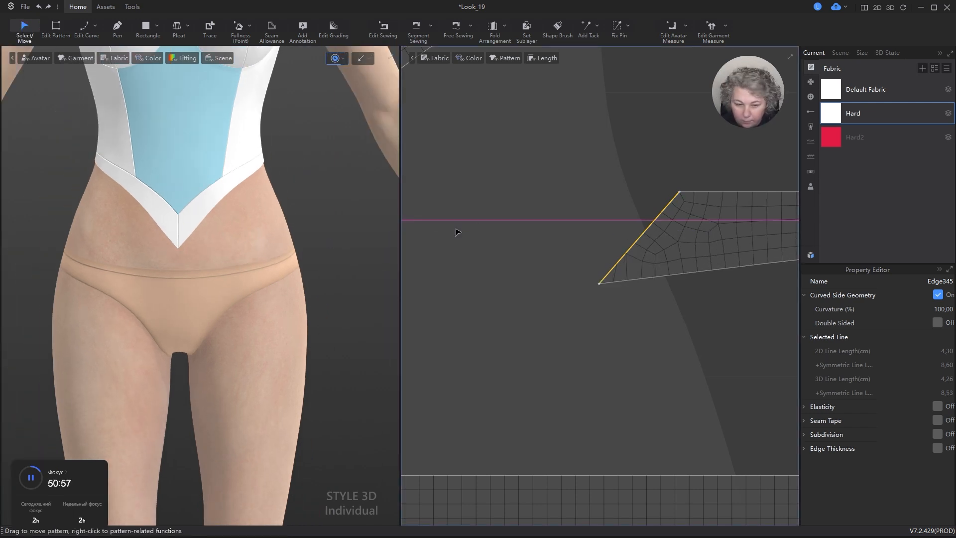
{"action": "scroll", "coordinate": [455, 229], "scroll_direction": "down", "scroll_amount": 5}
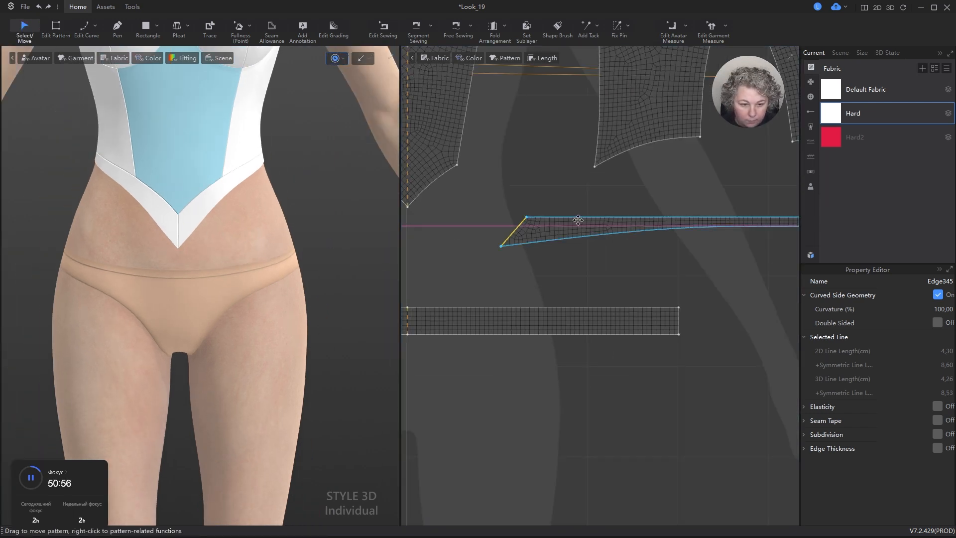
Deepen the lower edge's curve by moving its slanted-end handle along the guideline, much closer to the strip's tip.
{"action": "scroll", "coordinate": [577, 219], "scroll_direction": "up", "scroll_amount": 3}
{"action": "key", "text": "v"}
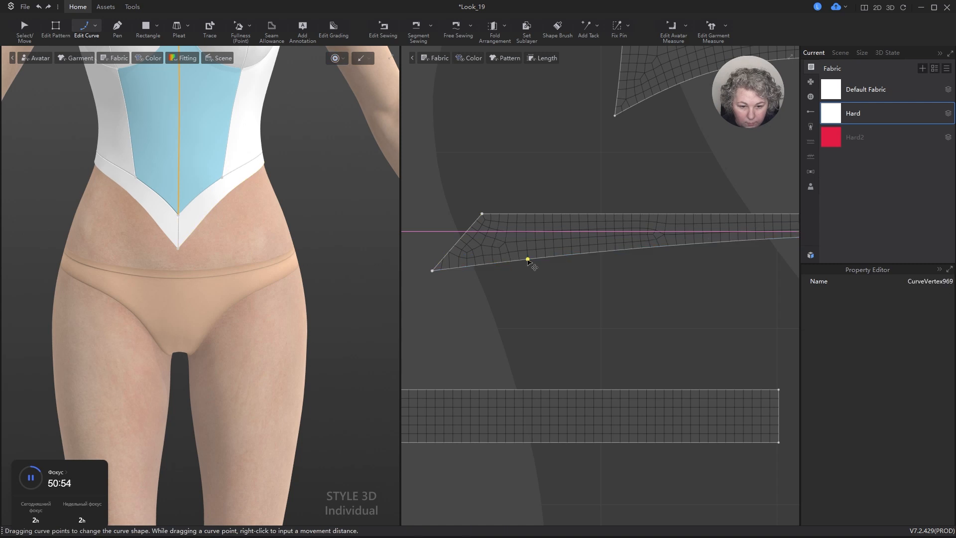
{"action": "left_click", "coordinate": [530, 262]}
{"action": "key", "text": "z"}
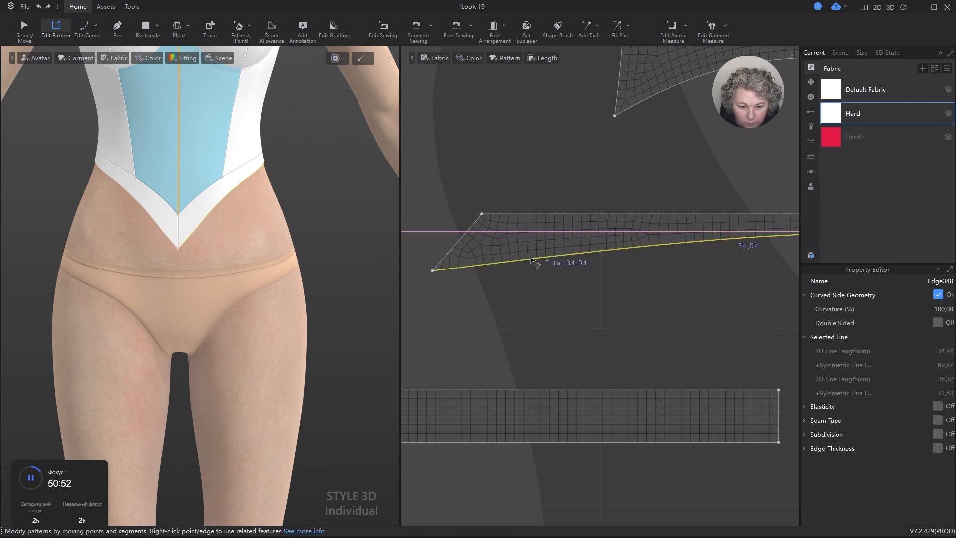
{"action": "key", "text": "v"}
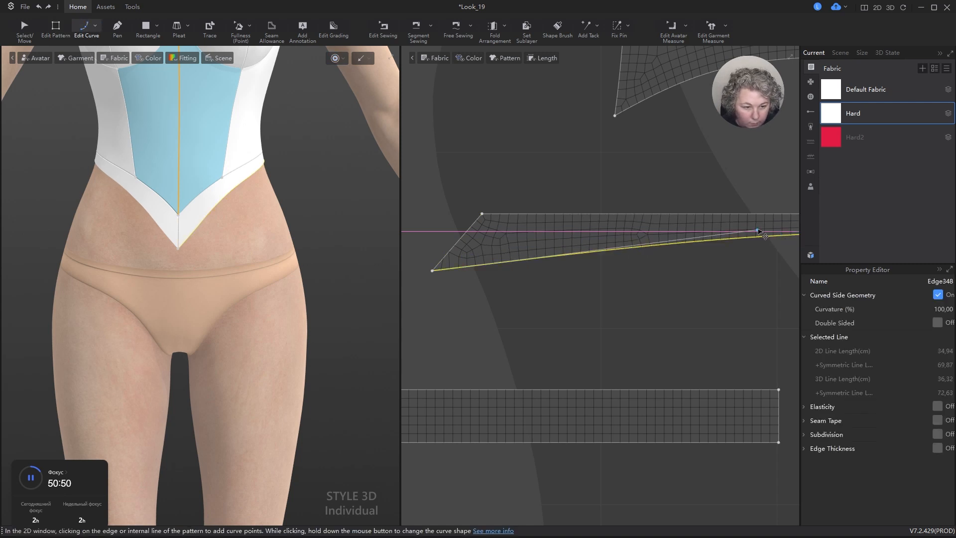
{"action": "left_click_drag", "start_coordinate": [758, 231], "coordinate": [556, 233]}
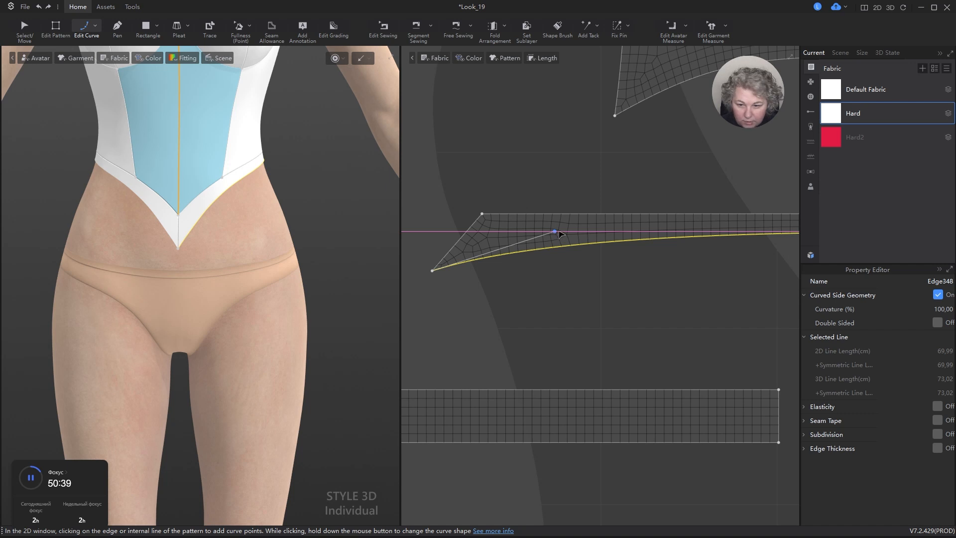
{"action": "left_click", "coordinate": [294, 181]}
{"action": "scroll", "coordinate": [241, 203], "scroll_direction": "down", "scroll_amount": 3}
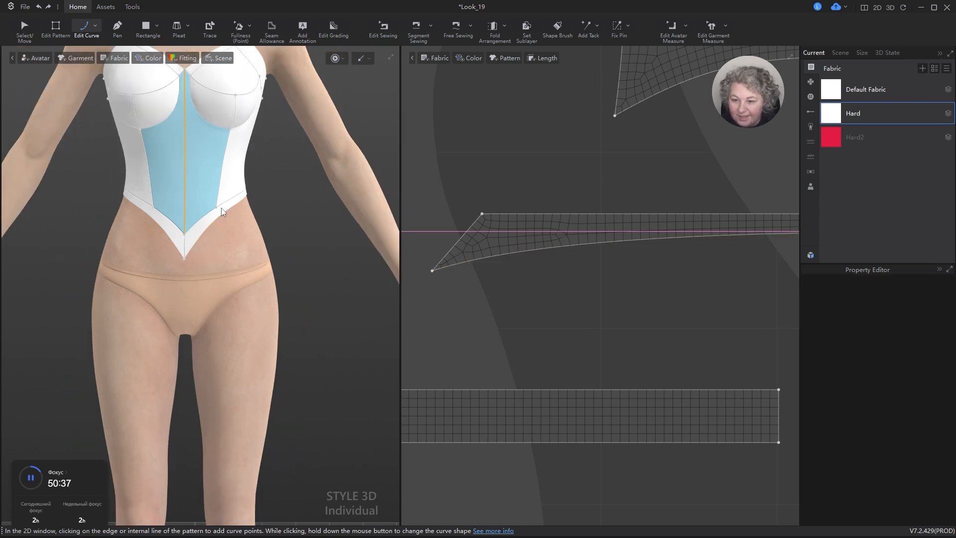
{"action": "scroll", "coordinate": [454, 271], "scroll_direction": "down", "scroll_amount": 3}
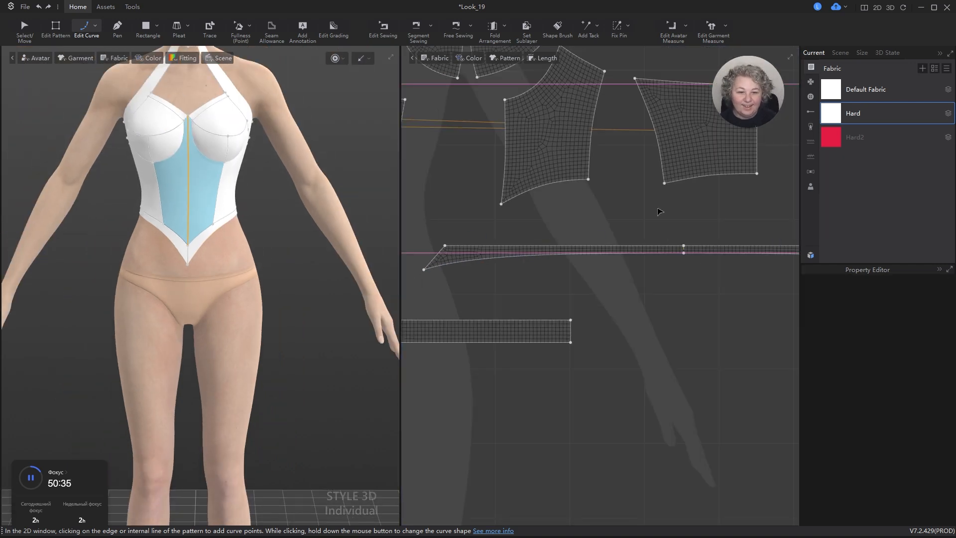
Move the lower corner point of the slanted end slightly down and outward to extend the tip.
{"action": "scroll", "coordinate": [521, 262], "scroll_direction": "up", "scroll_amount": 2}
{"action": "scroll", "coordinate": [638, 268], "scroll_direction": "down", "scroll_amount": 1}
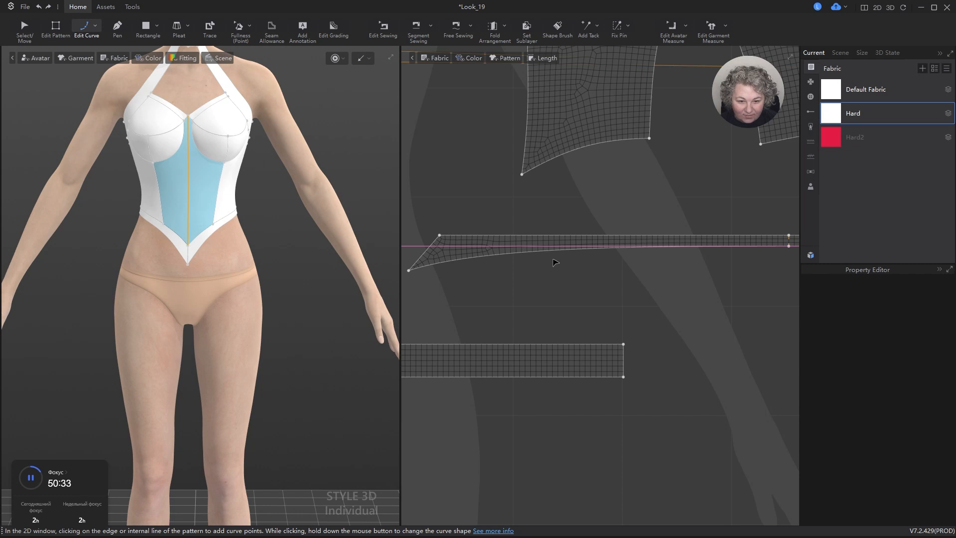
{"action": "key", "text": "z"}
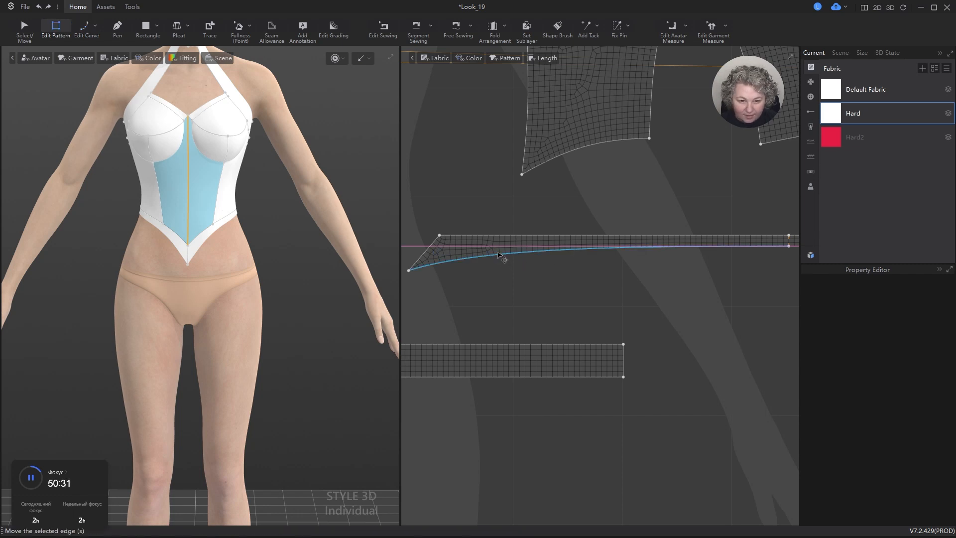
{"action": "left_click", "coordinate": [408, 271]}
{"action": "scroll", "coordinate": [506, 265], "scroll_direction": "down", "scroll_amount": 2}
{"action": "scroll", "coordinate": [508, 265], "scroll_direction": "up", "scroll_amount": 6}
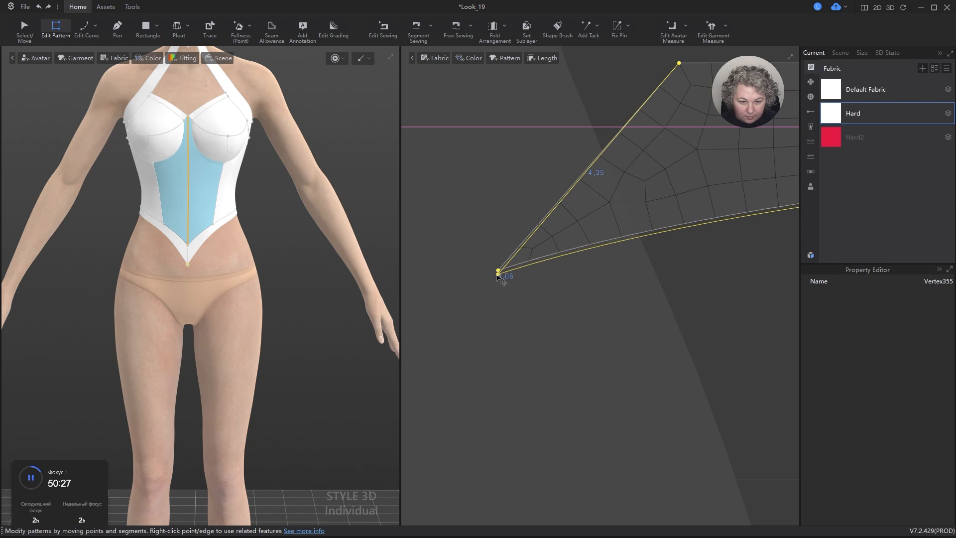
{"action": "left_click_drag", "start_coordinate": [500, 280], "coordinate": [491, 283]}
Set the length of the strip's slanted end edge to 4.4 cm in the Start direction.
{"action": "scroll", "coordinate": [497, 273], "scroll_direction": "up", "scroll_amount": 4}
{"action": "left_click", "coordinate": [557, 207]}
{"action": "double_click", "coordinate": [558, 207]}
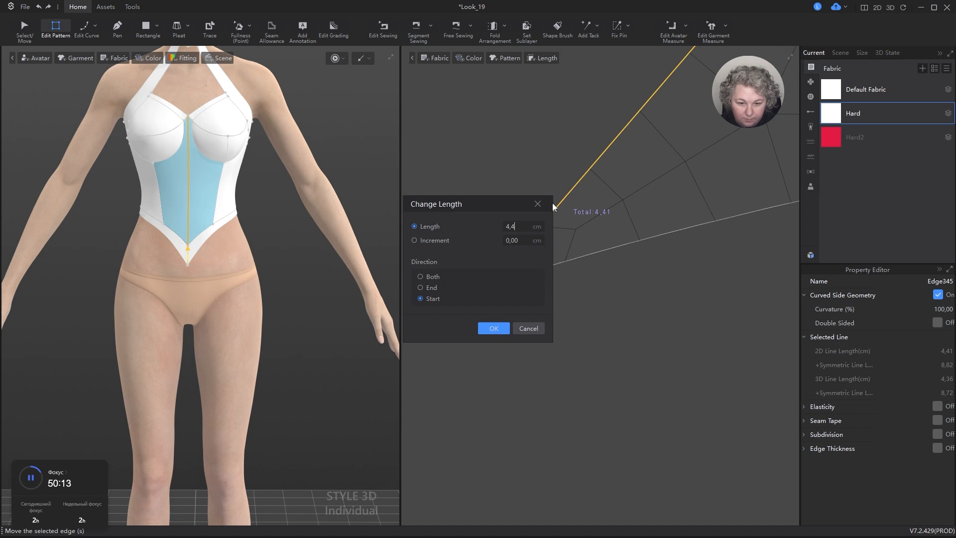
{"action": "key", "text": "BackSpace"}
{"action": "left_click", "coordinate": [493, 328]}
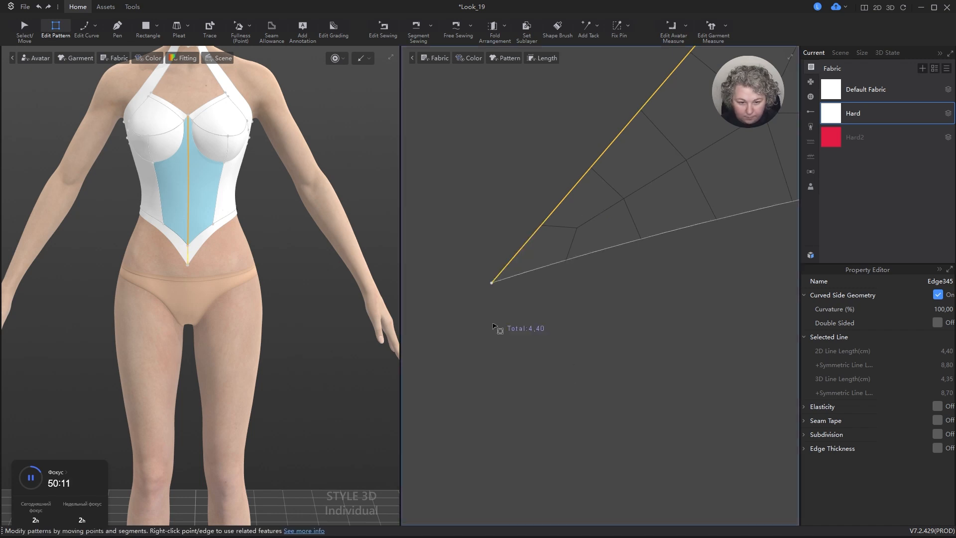
Flatten the lower edge's curve by moving its slanted-end handle farther toward centre back along the guideline.
{"action": "scroll", "coordinate": [588, 304], "scroll_direction": "down", "scroll_amount": 2}
{"action": "left_click", "coordinate": [588, 304]}
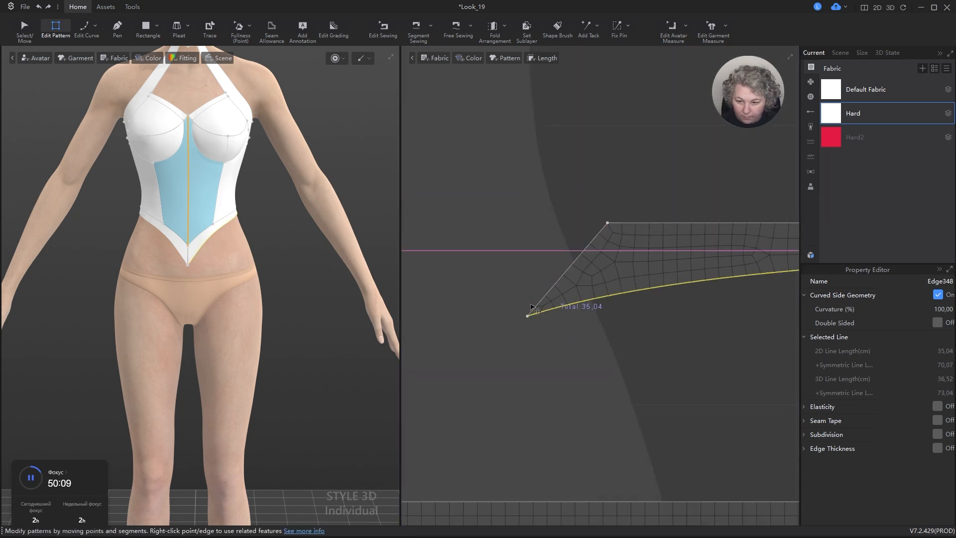
{"action": "scroll", "coordinate": [648, 294], "scroll_direction": "down", "scroll_amount": 3}
{"action": "key", "text": "c"}
{"action": "scroll", "coordinate": [746, 265], "scroll_direction": "up", "scroll_amount": 2}
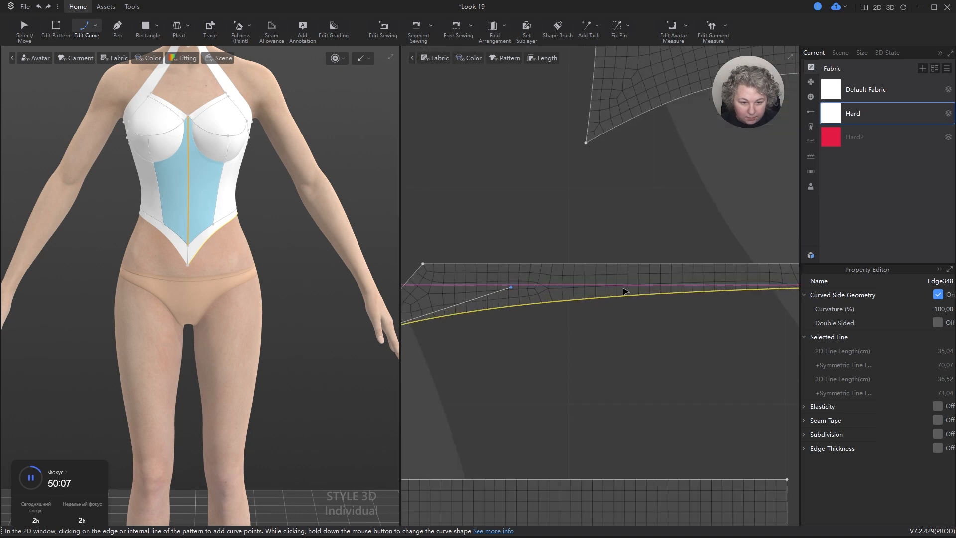
{"action": "left_click_drag", "start_coordinate": [513, 288], "coordinate": [618, 286]}
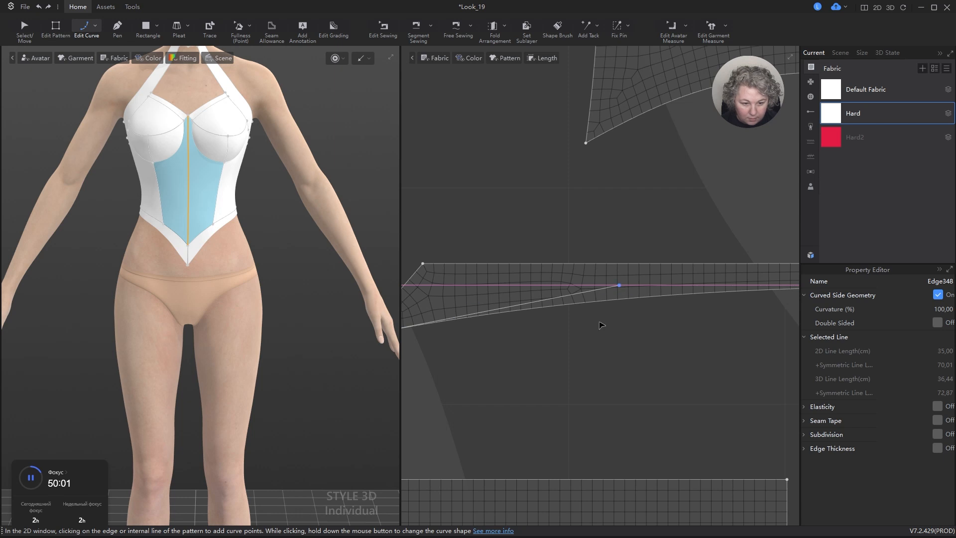
Simulate the garment and check the band's pointed shape at centre front.
{"action": "key", "text": "space"}
{"action": "scroll", "coordinate": [229, 241], "scroll_direction": "up", "scroll_amount": 5}
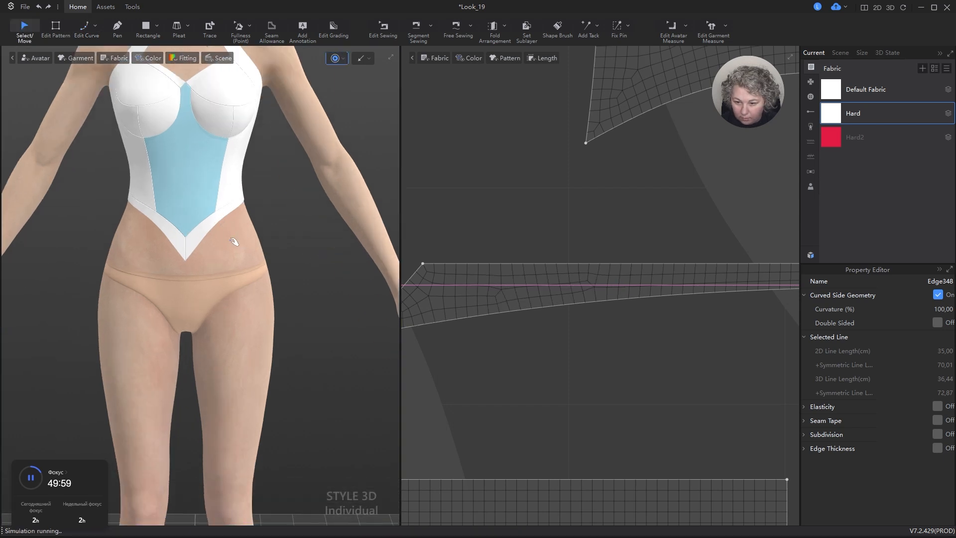
{"action": "scroll", "coordinate": [246, 212], "scroll_direction": "up", "scroll_amount": 4}
{"action": "key", "text": "space"}
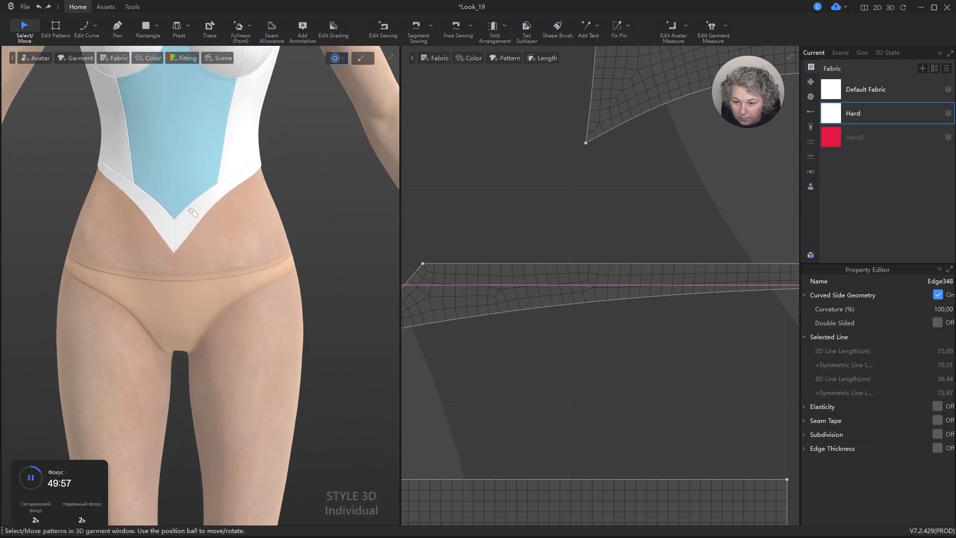
{"action": "right_click_drag", "start_coordinate": [268, 187], "coordinate": [272, 189]}
{"action": "scroll", "coordinate": [690, 289], "scroll_direction": "down", "scroll_amount": 5}
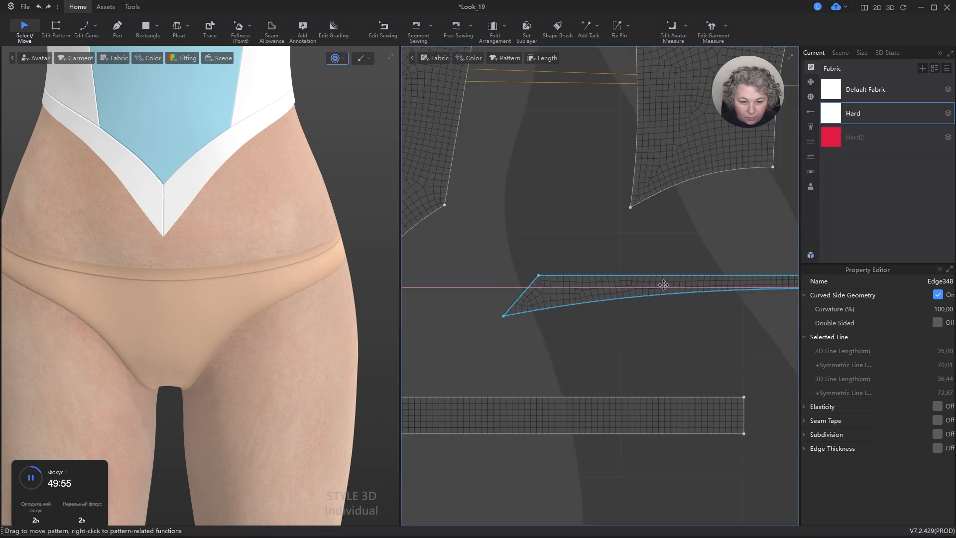
Bring the lower edge's slanted-end curve handle back toward the tip along the guideline in two adjustments, making the curve more pronounced.
{"action": "scroll", "coordinate": [662, 284], "scroll_direction": "up", "scroll_amount": 2}
{"action": "key", "text": "v"}
{"action": "scroll", "coordinate": [672, 297], "scroll_direction": "down", "scroll_amount": 2}
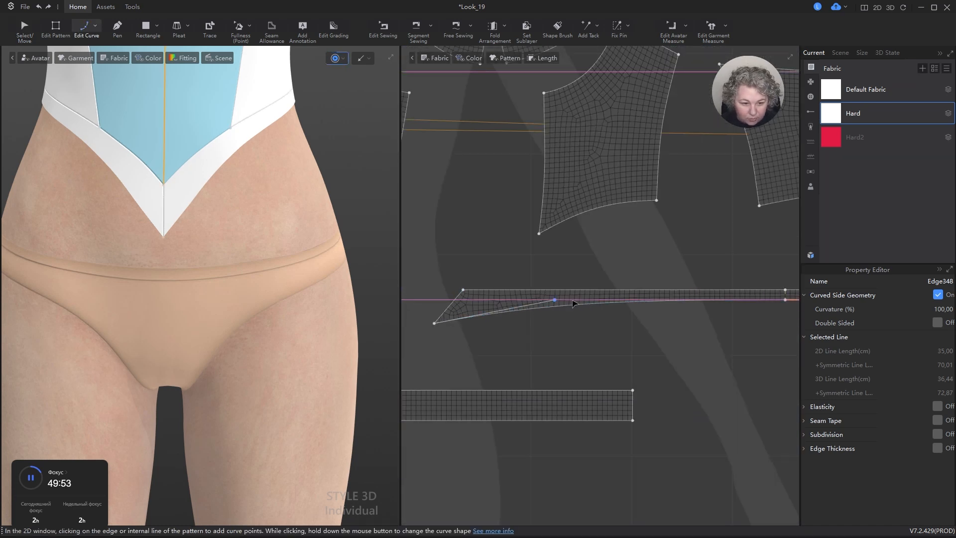
{"action": "scroll", "coordinate": [556, 297], "scroll_direction": "up", "scroll_amount": 3}
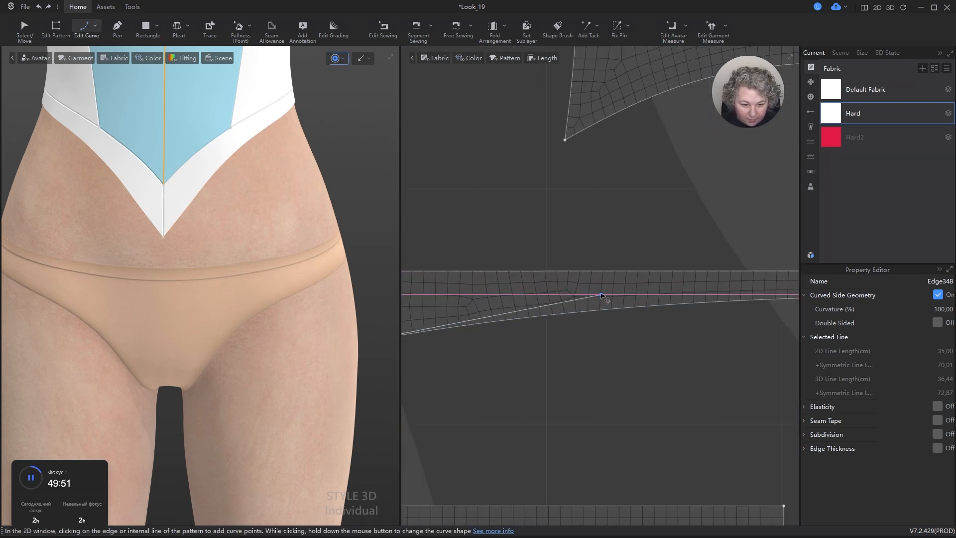
{"action": "left_click_drag", "start_coordinate": [602, 295], "coordinate": [546, 297]}
{"action": "scroll", "coordinate": [578, 296], "scroll_direction": "down", "scroll_amount": 3}
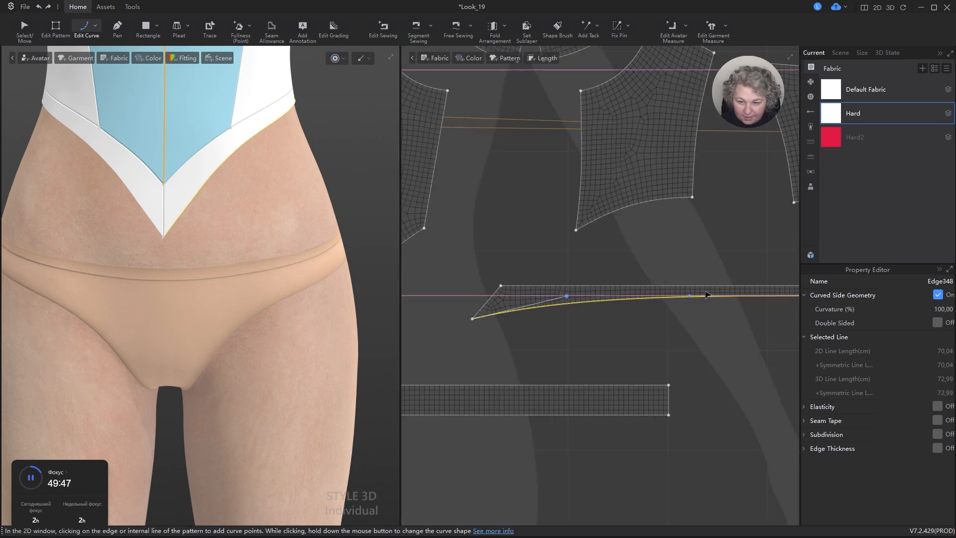
{"action": "scroll", "coordinate": [498, 301], "scroll_direction": "up", "scroll_amount": 3}
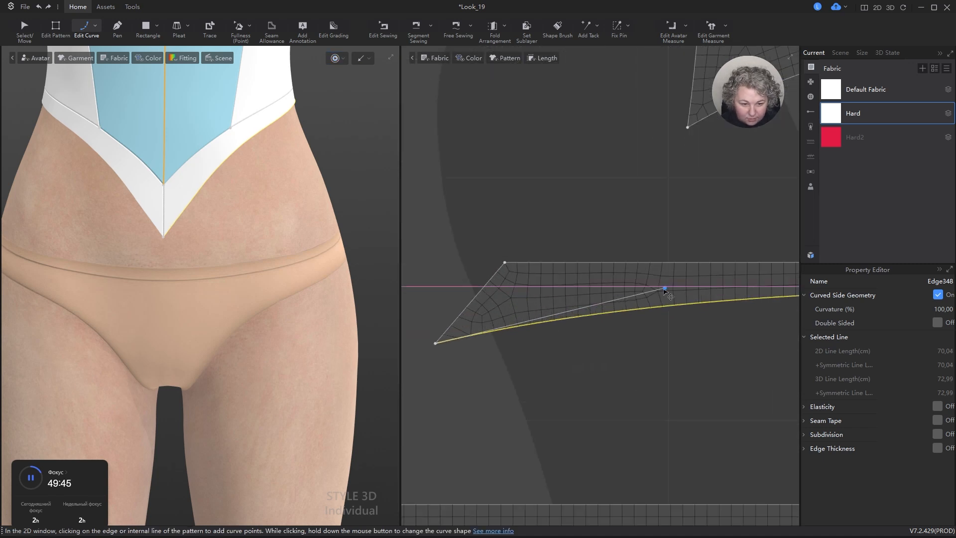
{"action": "left_click_drag", "start_coordinate": [665, 290], "coordinate": [565, 288]}
{"action": "scroll", "coordinate": [193, 213], "scroll_direction": "down", "scroll_amount": 3}
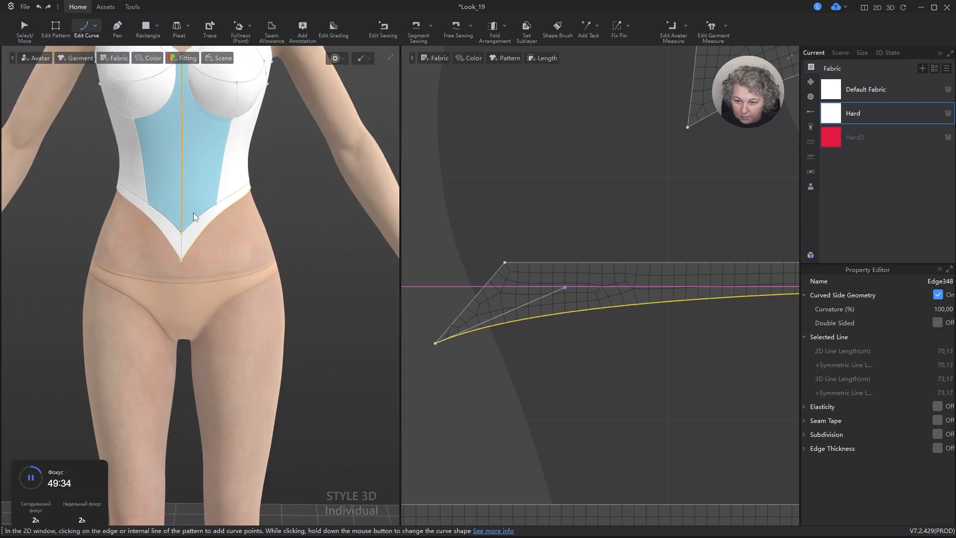
Move the lower edge's other curve handle from the centre-back side toward the slanted end, keeping it on the guideline.
{"action": "scroll", "coordinate": [538, 279], "scroll_direction": "down", "scroll_amount": 4}
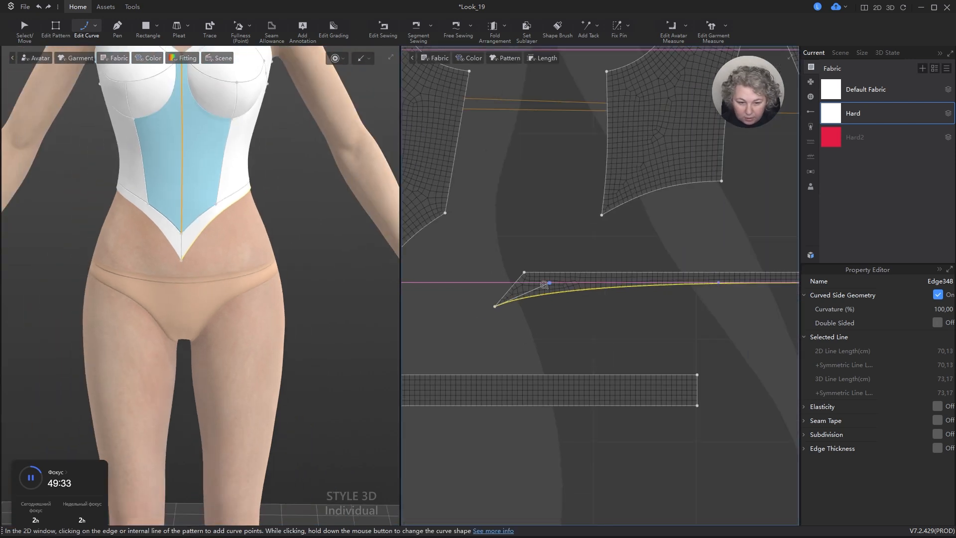
{"action": "left_click", "coordinate": [721, 283]}
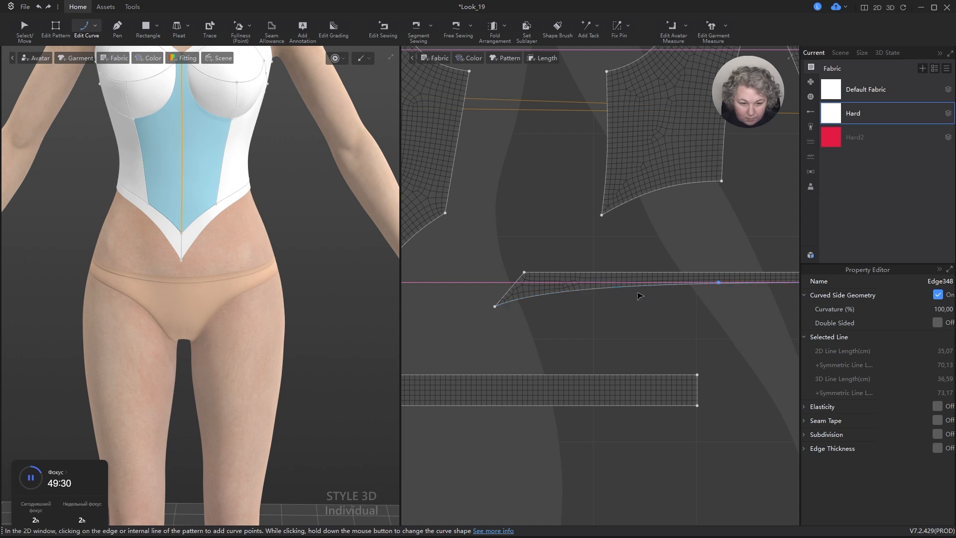
{"action": "scroll", "coordinate": [640, 296], "scroll_direction": "up", "scroll_amount": 2}
{"action": "scroll", "coordinate": [660, 285], "scroll_direction": "down", "scroll_amount": 3}
{"action": "scroll", "coordinate": [742, 299], "scroll_direction": "down", "scroll_amount": 2}
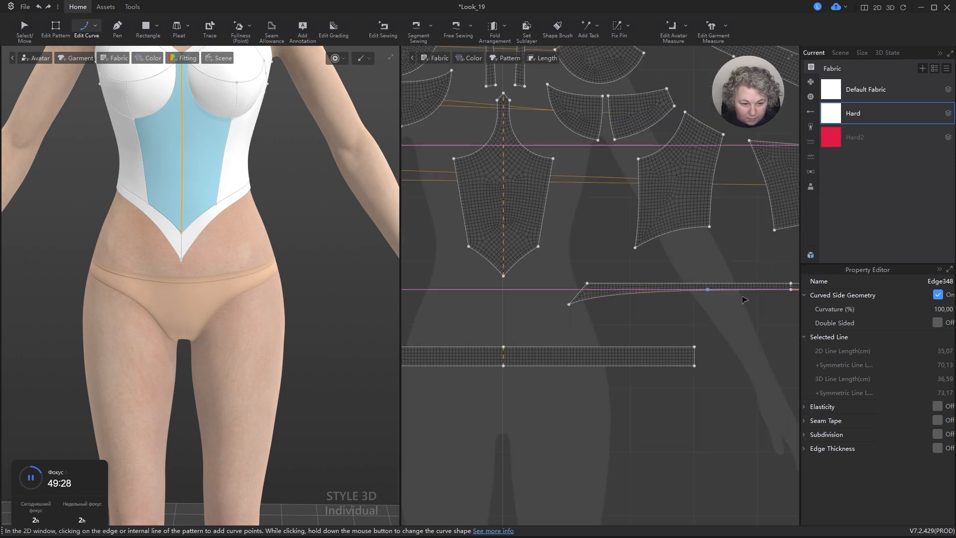
{"action": "scroll", "coordinate": [722, 292], "scroll_direction": "up", "scroll_amount": 3}
{"action": "left_click_drag", "start_coordinate": [696, 289], "coordinate": [586, 290]}
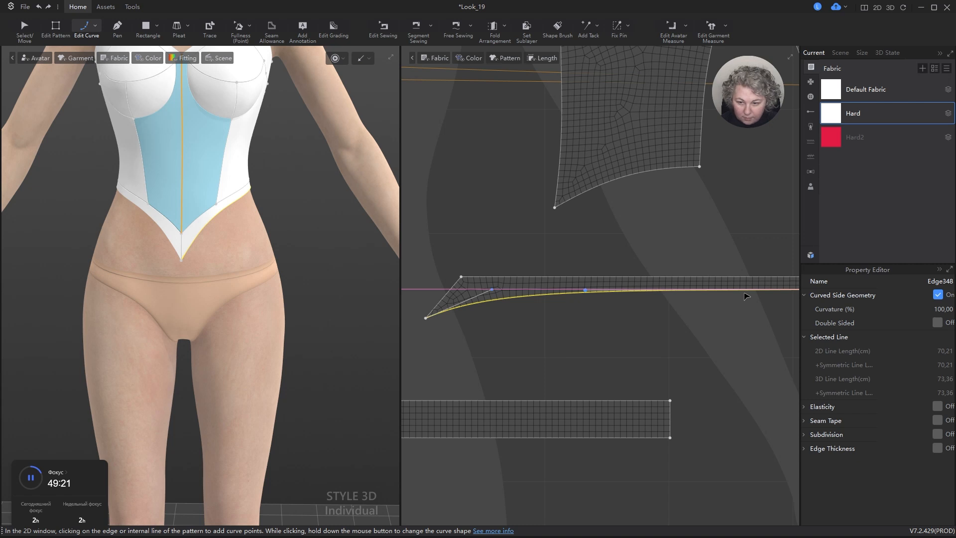
{"action": "scroll", "coordinate": [446, 318], "scroll_direction": "up", "scroll_amount": 3}
{"action": "scroll", "coordinate": [587, 289], "scroll_direction": "down", "scroll_amount": 3}
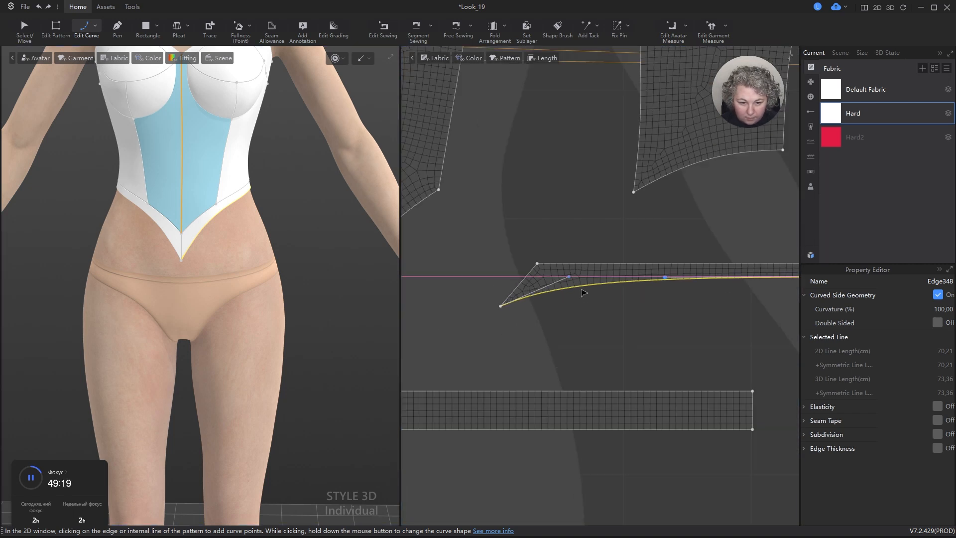
Move the band's lower tip vertex 0.11 cm toward centre back at an angle of 0°.
{"action": "scroll", "coordinate": [499, 304], "scroll_direction": "up", "scroll_amount": 5}
{"action": "key", "text": "z"}
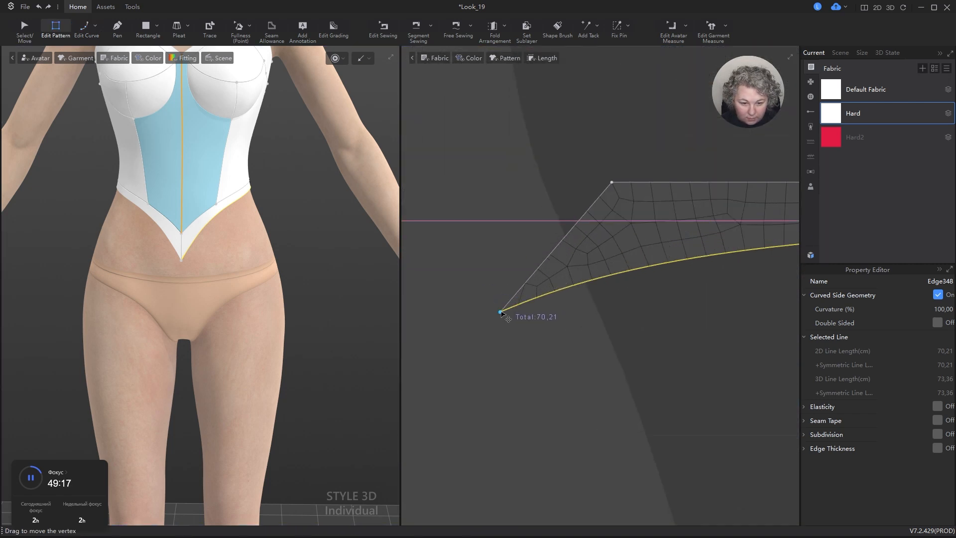
{"action": "left_click_drag", "start_coordinate": [501, 312], "coordinate": [506, 311]}
{"action": "right_click", "coordinate": [506, 311]}
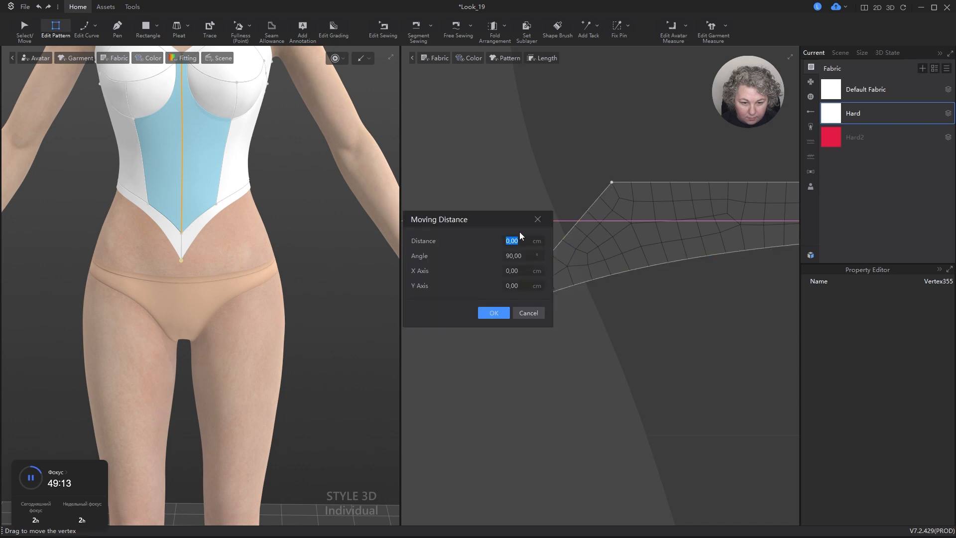
{"action": "key", "text": "BackSpace"}
{"action": "type", "text": "1"}
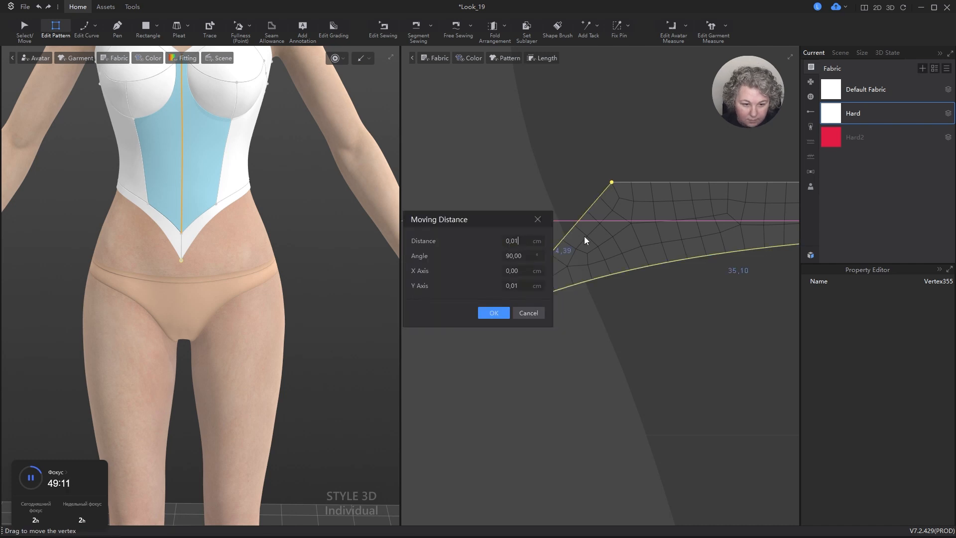
{"action": "key", "text": "BackSpace"}
{"action": "type", "text": "2"}
{"action": "key", "text": "shift+Left"}
{"action": "left_click", "coordinate": [531, 253]}
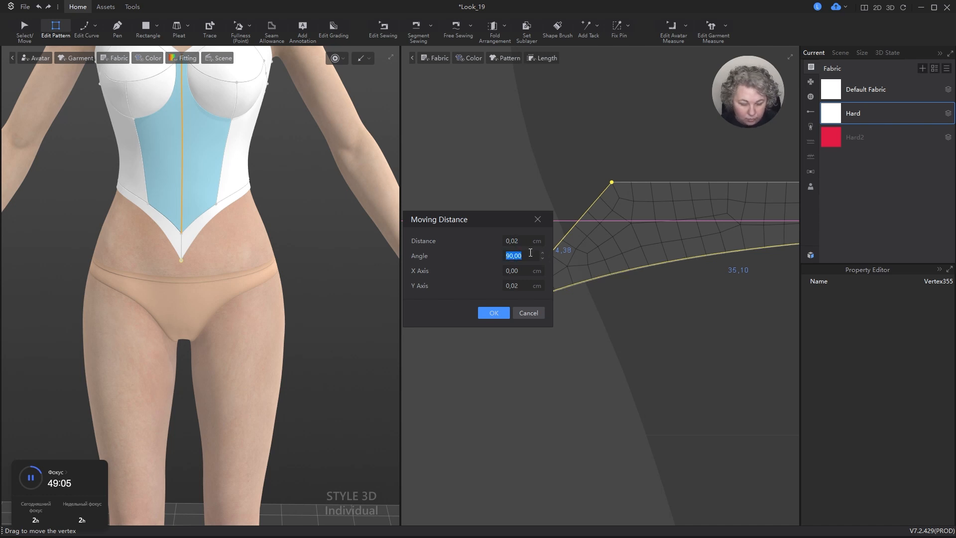
{"action": "type", "text": "0,"}
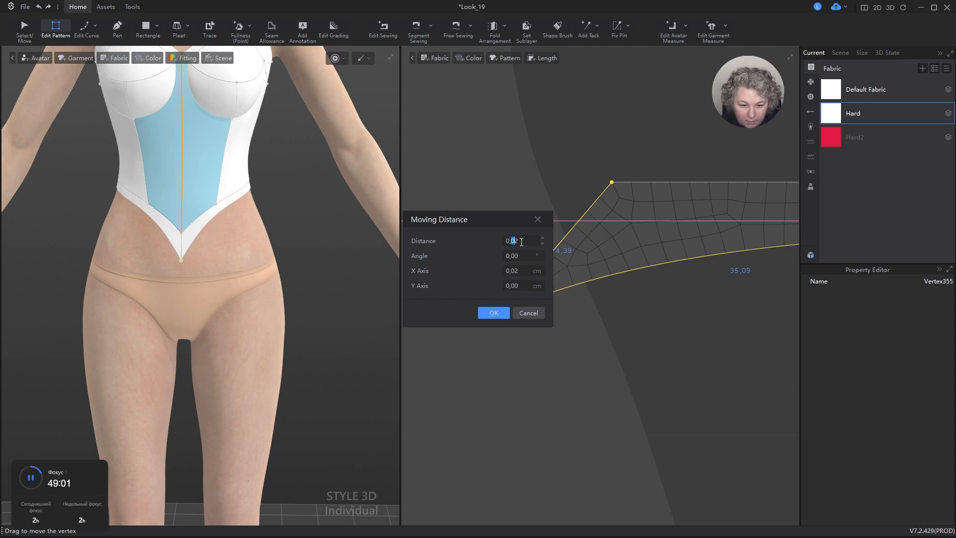
{"action": "type", "text": "12"}
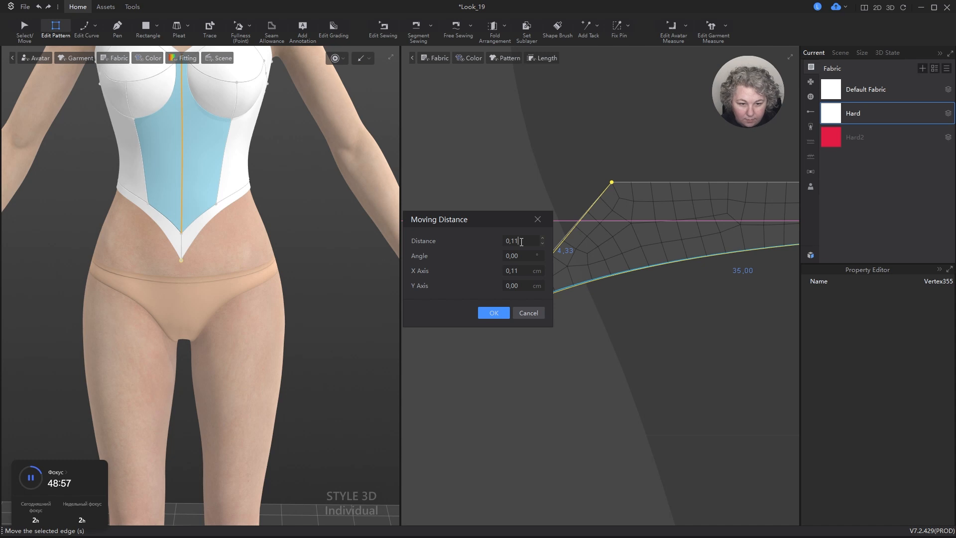
{"action": "key", "text": "Return"}
Set the band's slanted edge length to 4.30 cm, applying the change at its End.
{"action": "scroll", "coordinate": [568, 237], "scroll_direction": "down", "scroll_amount": 2}
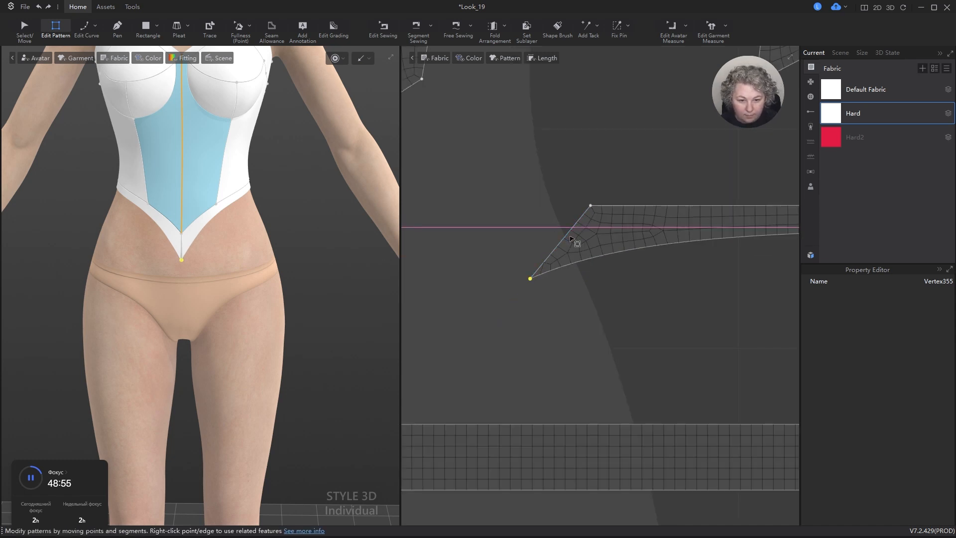
{"action": "double_click", "coordinate": [569, 236]}
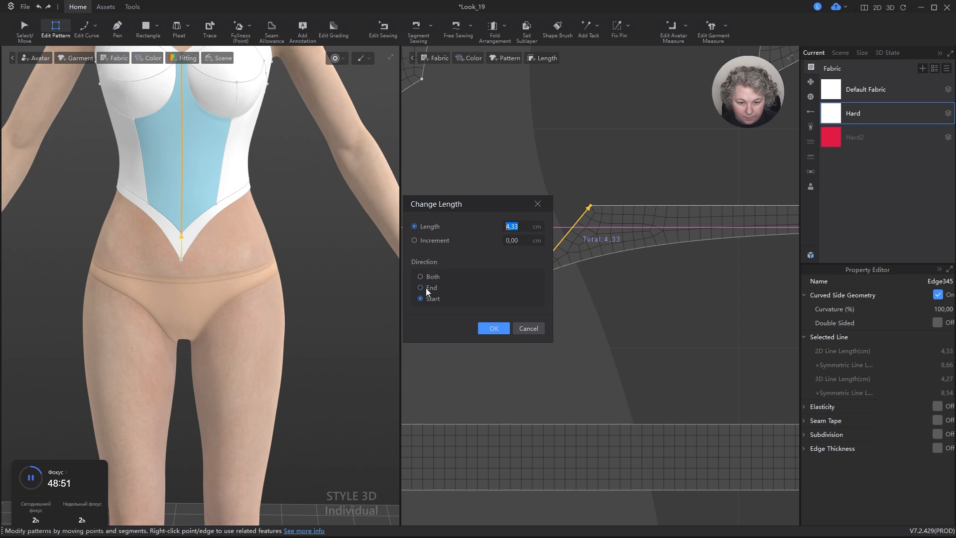
{"action": "left_click", "coordinate": [429, 288]}
{"action": "left_click", "coordinate": [524, 227]}
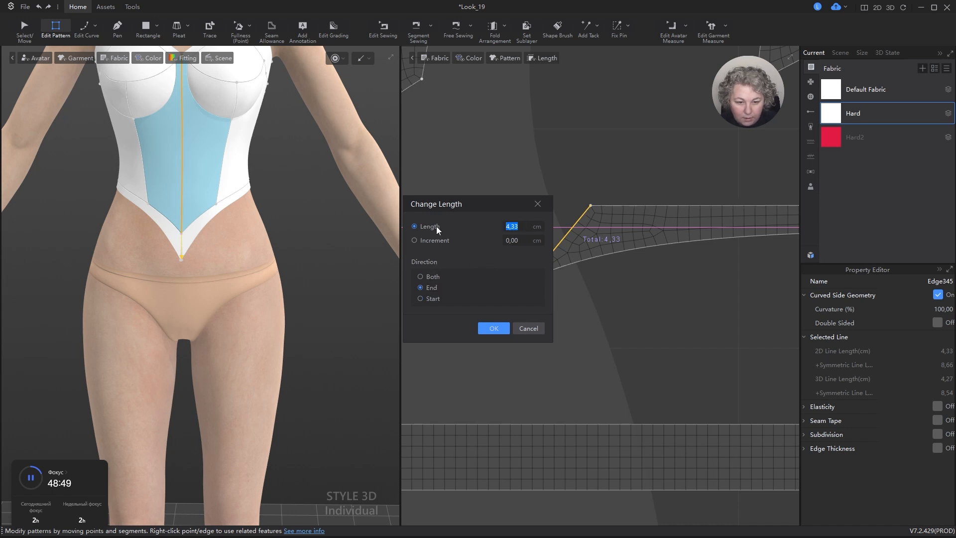
{"action": "type", "text": "4,"}
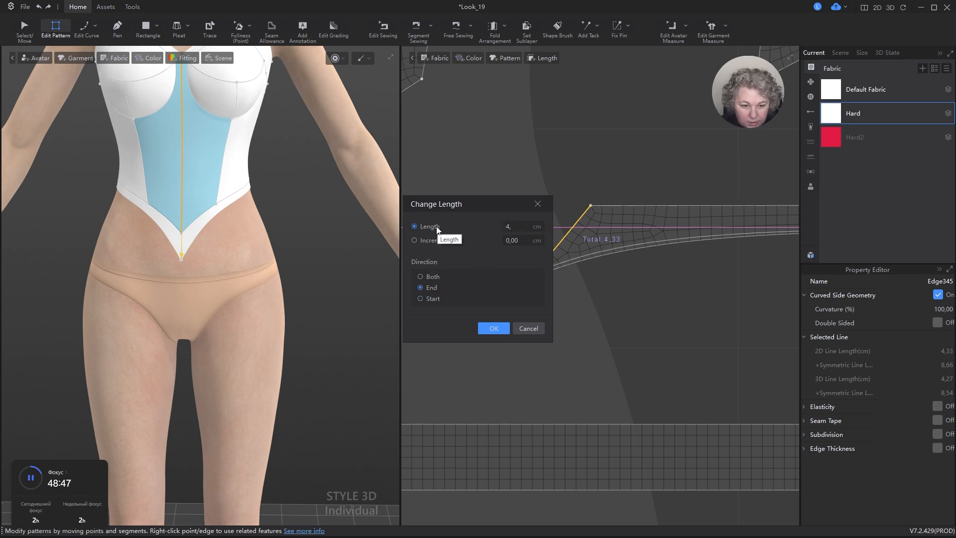
{"action": "type", "text": "30"}
{"action": "key", "text": "Return"}
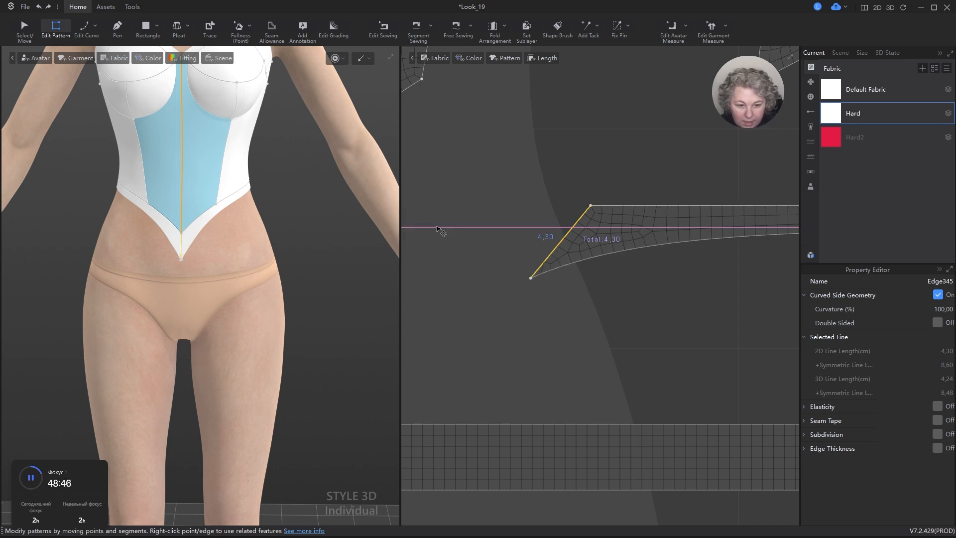
Move the lower edge's centre-back-side curve handle farther toward the slanted end along the guideline and check the edge's length.
{"action": "left_click", "coordinate": [579, 264]}
{"action": "key", "text": "c"}
{"action": "scroll", "coordinate": [542, 268], "scroll_direction": "down", "scroll_amount": 4}
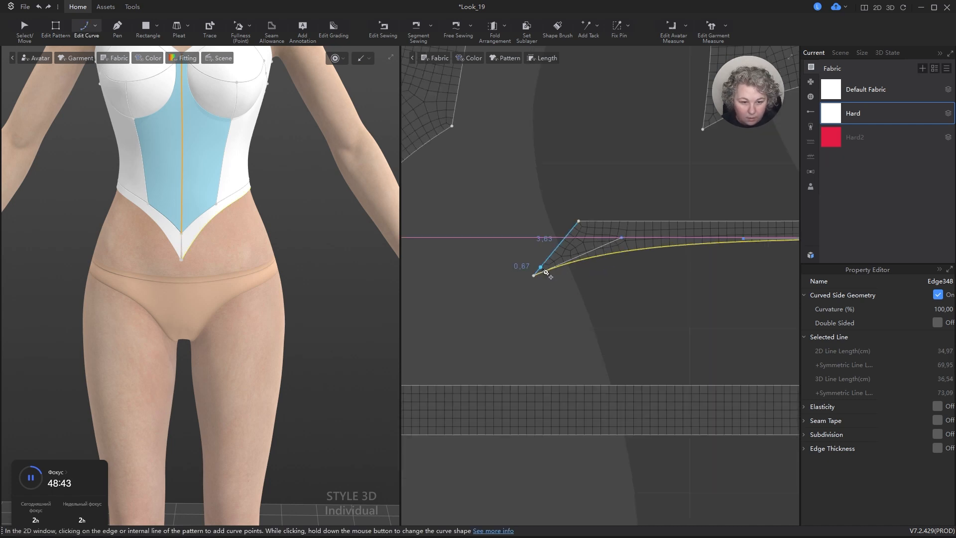
{"action": "scroll", "coordinate": [614, 267], "scroll_direction": "up", "scroll_amount": 3}
{"action": "scroll", "coordinate": [694, 249], "scroll_direction": "up", "scroll_amount": 3}
{"action": "left_click_drag", "start_coordinate": [708, 235], "coordinate": [658, 230]}
{"action": "left_click", "coordinate": [647, 241]}
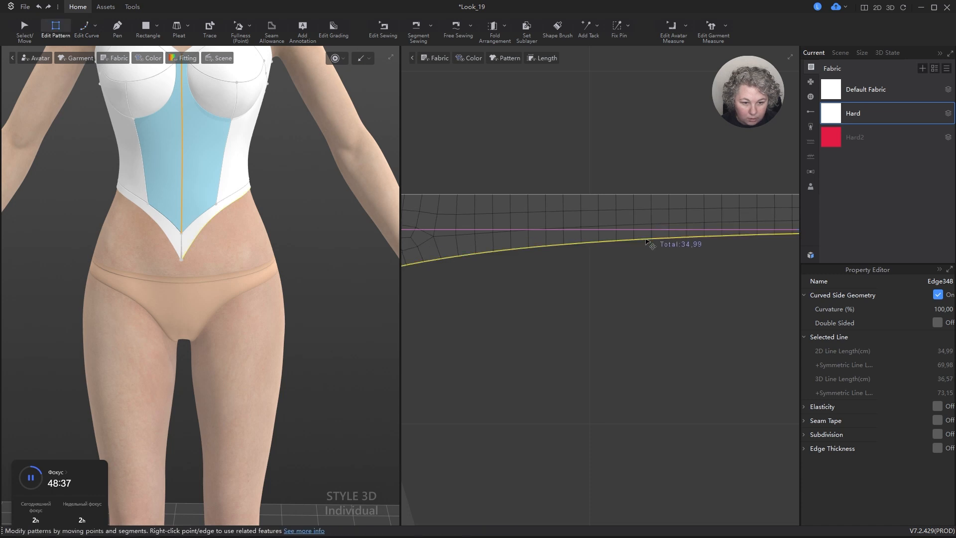
{"action": "scroll", "coordinate": [647, 241], "scroll_direction": "down", "scroll_amount": 2}
Nudge the lower edge's slanted-end curve handle slightly and recheck the edge's length.
{"action": "key", "text": "v"}
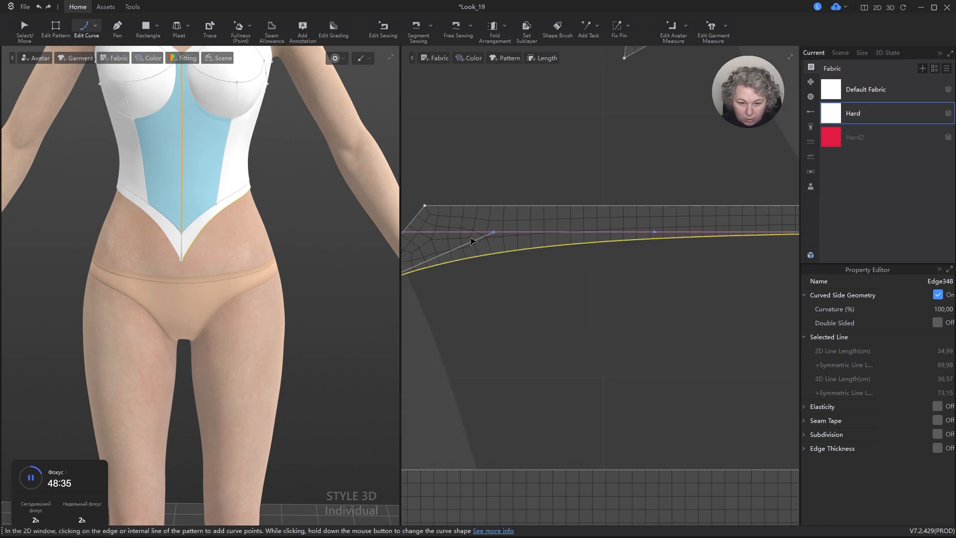
{"action": "left_click_drag", "start_coordinate": [495, 234], "coordinate": [493, 235]}
{"action": "key", "text": "z"}
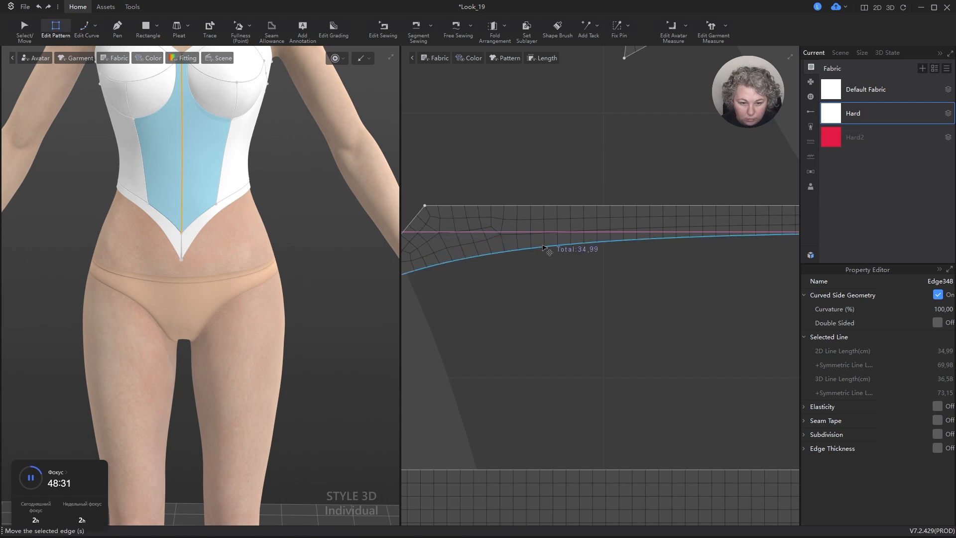
{"action": "left_click", "coordinate": [544, 248]}
{"action": "scroll", "coordinate": [635, 239], "scroll_direction": "down", "scroll_amount": 3}
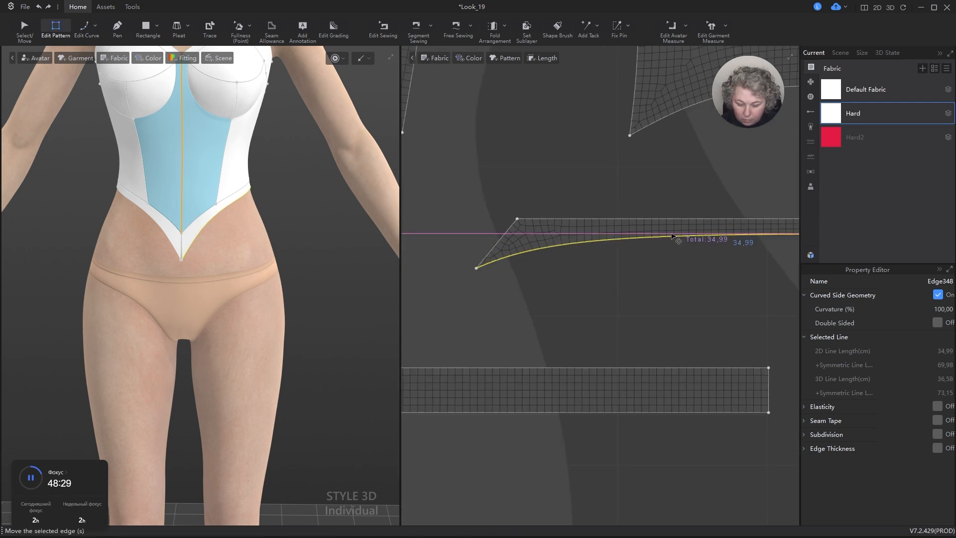
Nudge the band's lower tip point in tiny moves to bring the lower edge's length to 35.00 cm.
{"action": "key", "text": "v"}
{"action": "scroll", "coordinate": [475, 259], "scroll_direction": "up", "scroll_amount": 5}
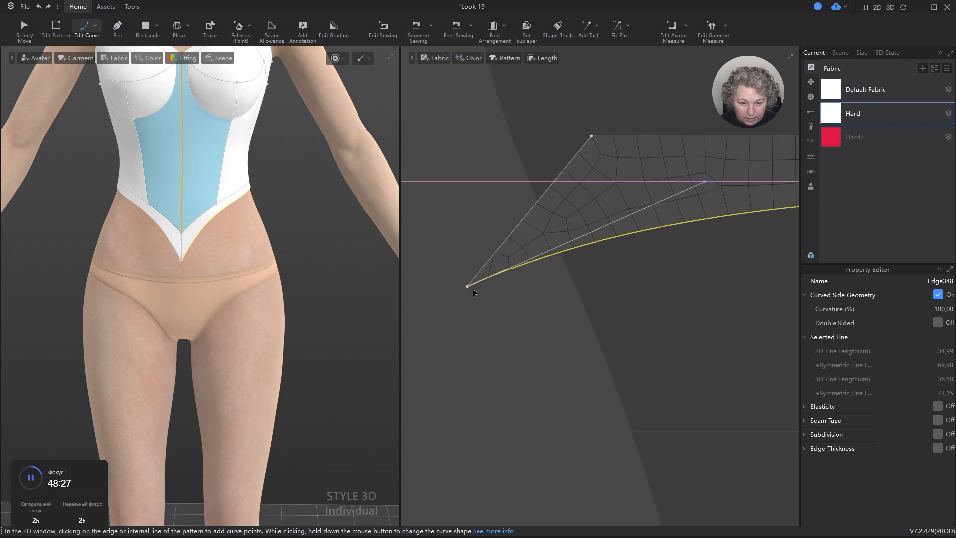
{"action": "left_click", "coordinate": [466, 287]}
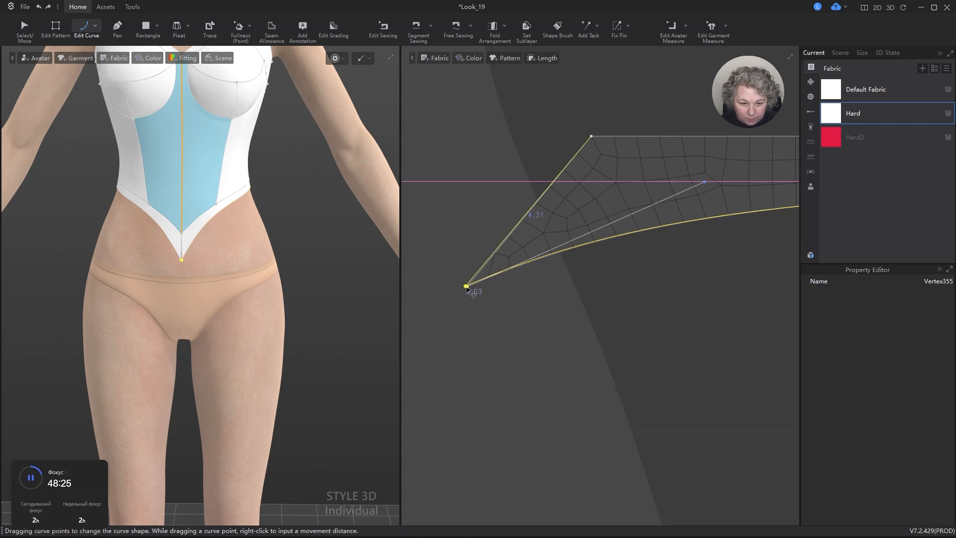
{"action": "left_click_drag", "start_coordinate": [467, 289], "coordinate": [467, 287]}
{"action": "scroll", "coordinate": [467, 286], "scroll_direction": "up", "scroll_amount": 5}
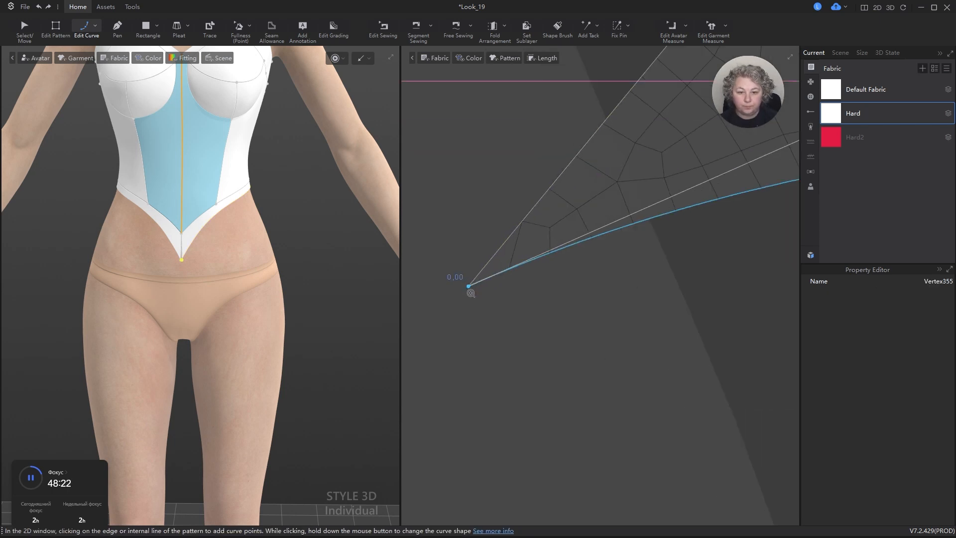
{"action": "left_click_drag", "start_coordinate": [470, 287], "coordinate": [469, 288]}
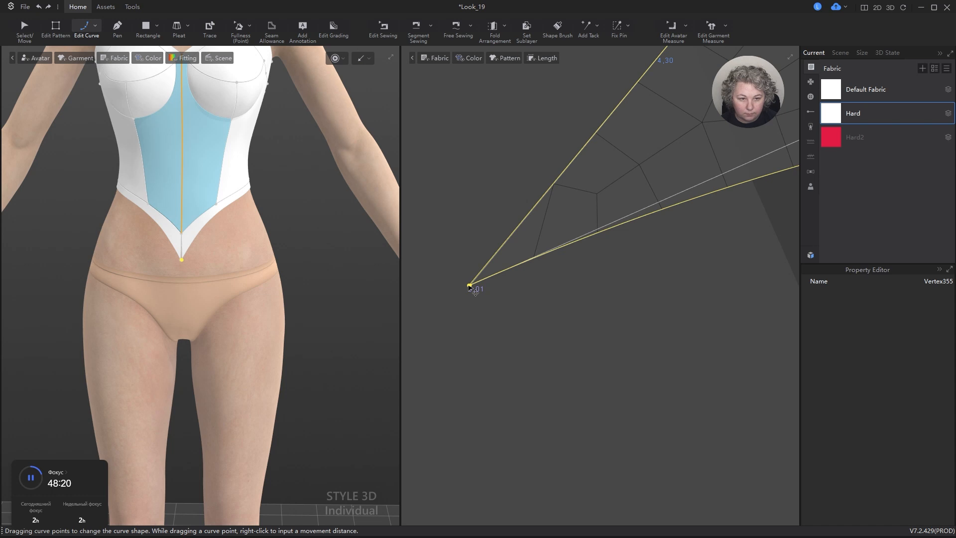
{"action": "scroll", "coordinate": [443, 314], "scroll_direction": "down", "scroll_amount": 6}
{"action": "key", "text": "z"}
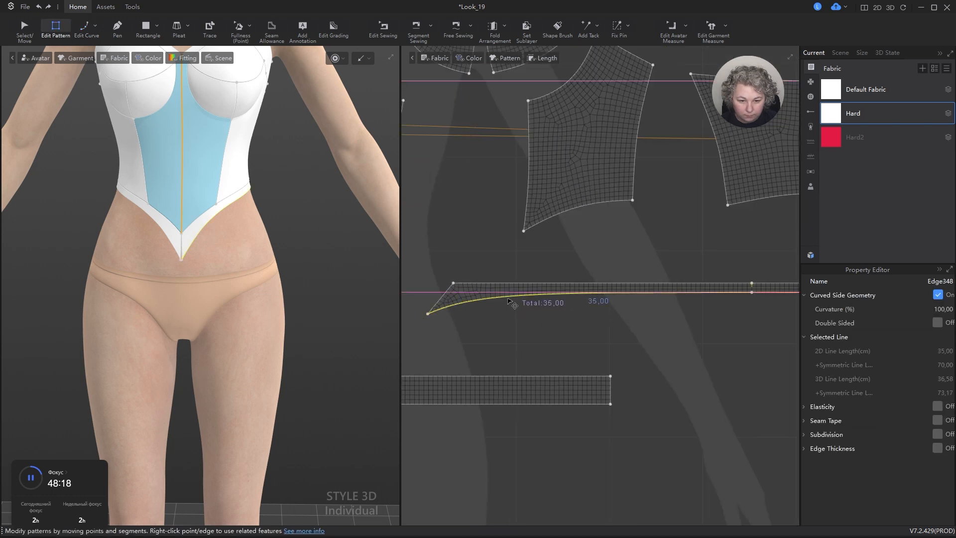
{"action": "left_click", "coordinate": [516, 311]}
Simulate the garment and examine the reshaped band's point and curve from the front.
{"action": "scroll", "coordinate": [251, 255], "scroll_direction": "down", "scroll_amount": 1}
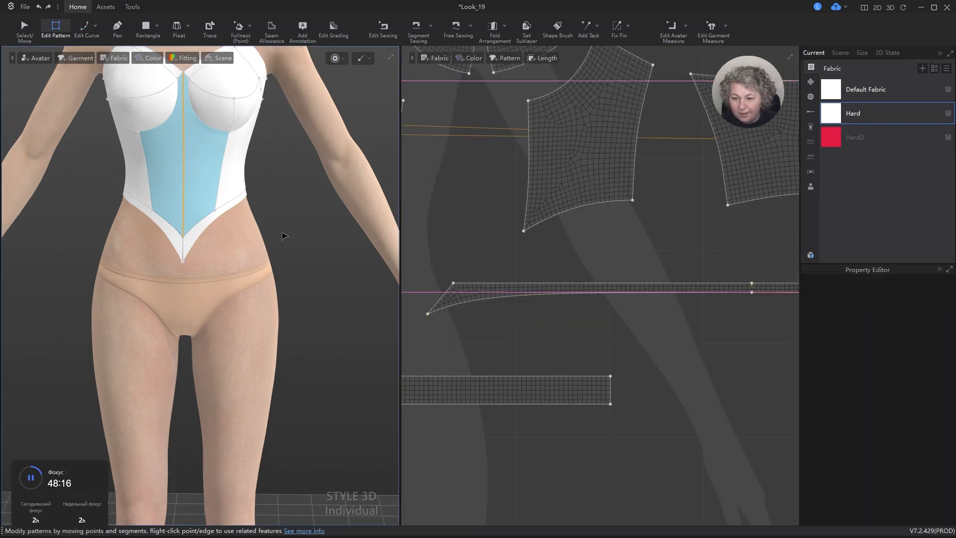
{"action": "key", "text": "space"}
{"action": "scroll", "coordinate": [222, 241], "scroll_direction": "up", "scroll_amount": 5}
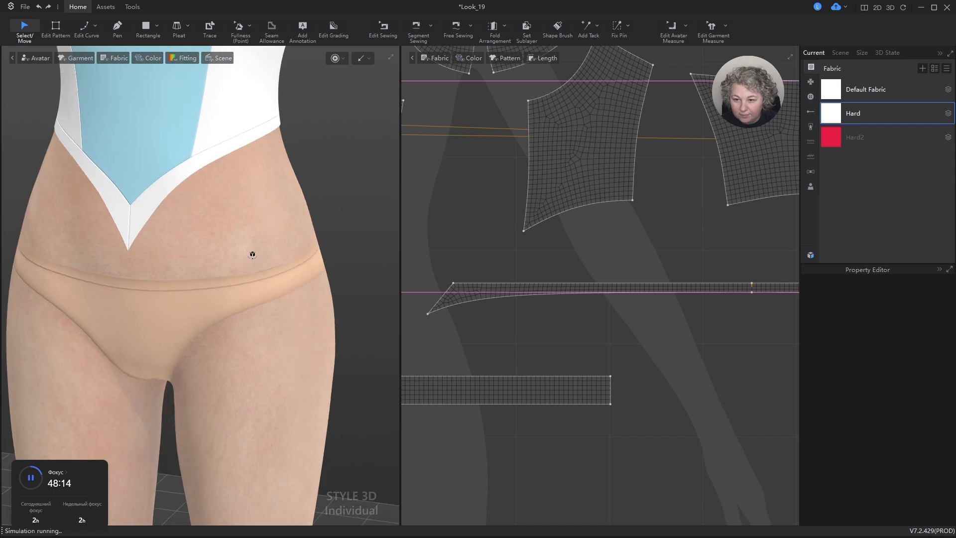
{"action": "scroll", "coordinate": [304, 249], "scroll_direction": "down", "scroll_amount": 3}
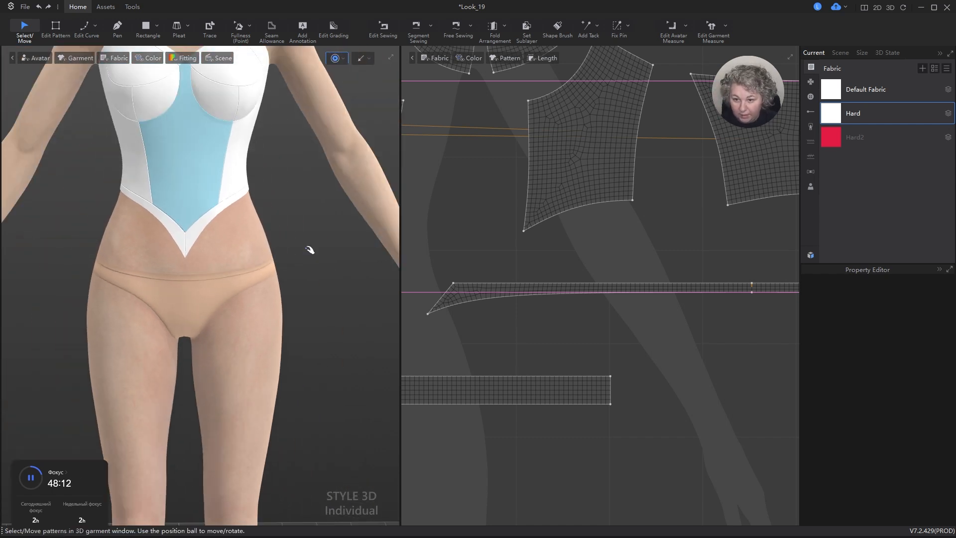
{"action": "mouse_move", "coordinate": [310, 249]}
{"action": "right_mouse_down"}
{"action": "mouse_move", "coordinate": [197, 250]}
{"action": "mouse_move", "coordinate": [290, 248]}
{"action": "right_mouse_up"}
{"action": "scroll", "coordinate": [286, 249], "scroll_direction": "down", "scroll_amount": 3}
{"action": "middle_click_drag", "start_coordinate": [284, 252], "coordinate": [275, 262]}
{"action": "right_click_drag", "start_coordinate": [274, 262], "coordinate": [250, 303]}
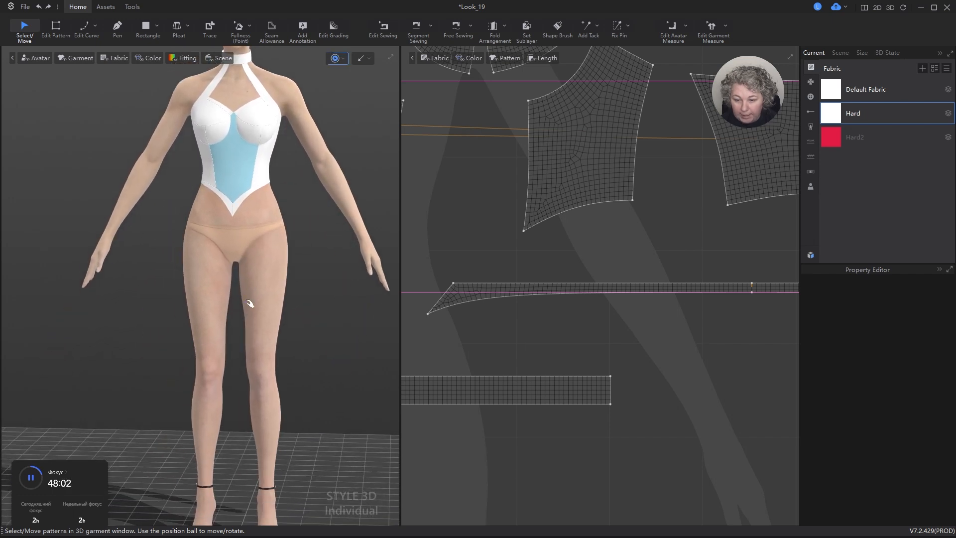
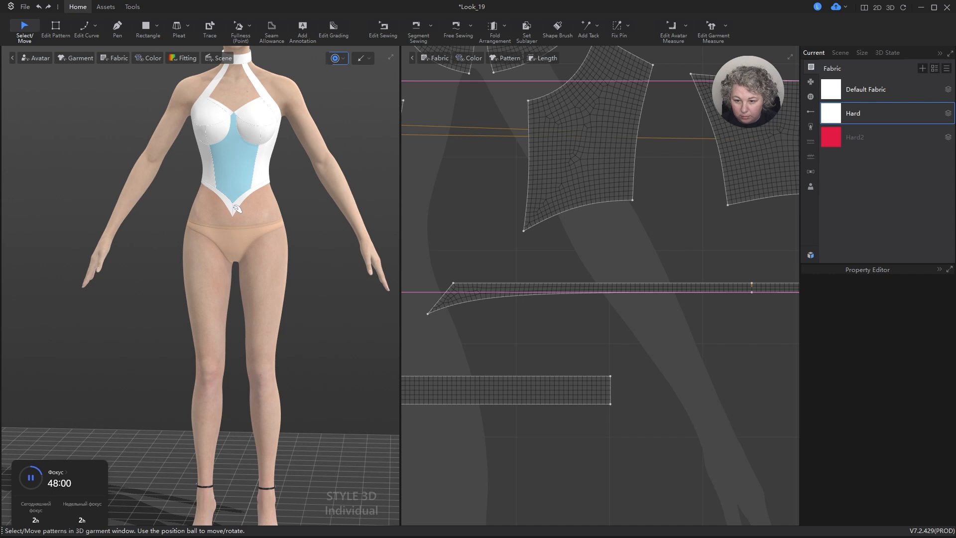
Check the length of the band's lower edge on the simulated garment's pattern.
{"action": "key", "text": "z"}
{"action": "left_click", "coordinate": [611, 295]}
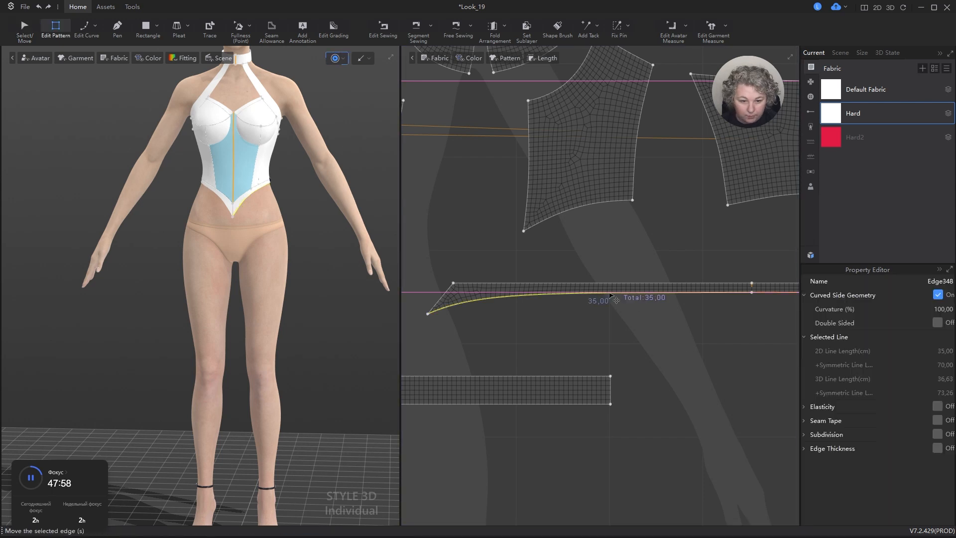
{"action": "left_click", "coordinate": [587, 324]}
{"action": "scroll", "coordinate": [578, 308], "scroll_direction": "down", "scroll_amount": 3}
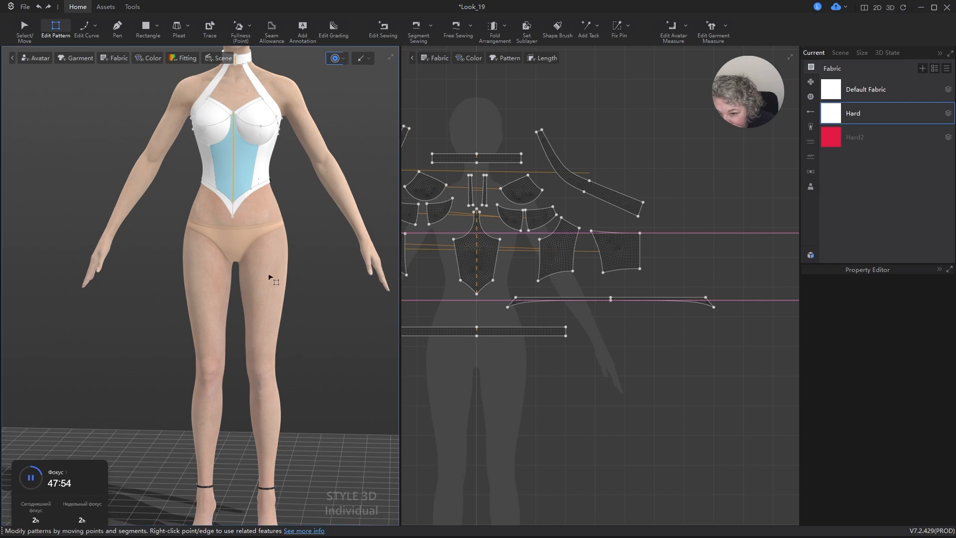
Stop the simulation and examine the corset and band's overall proportions on the avatar.
{"action": "scroll", "coordinate": [294, 266], "scroll_direction": "down", "scroll_amount": 4}
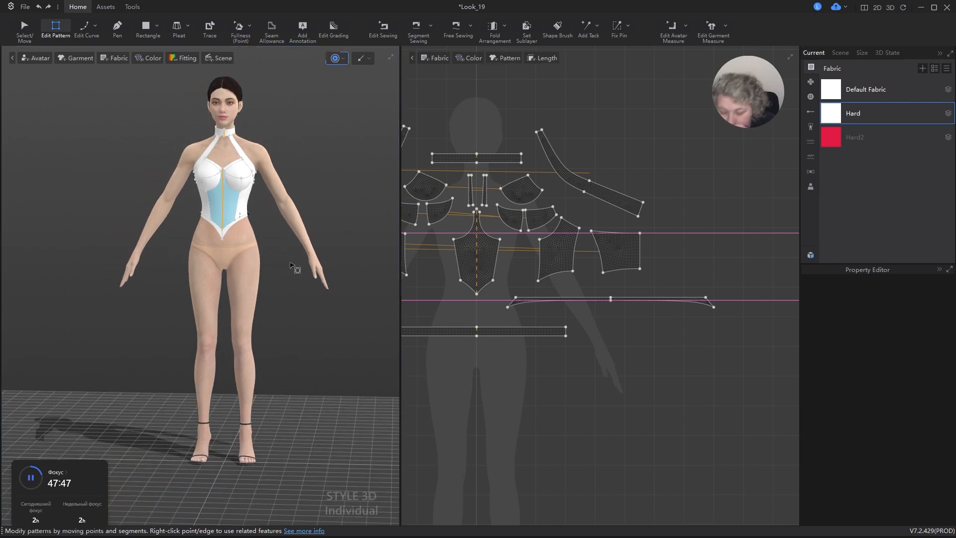
{"action": "key", "text": "space"}
{"action": "scroll", "coordinate": [299, 269], "scroll_direction": "down", "scroll_amount": 3}
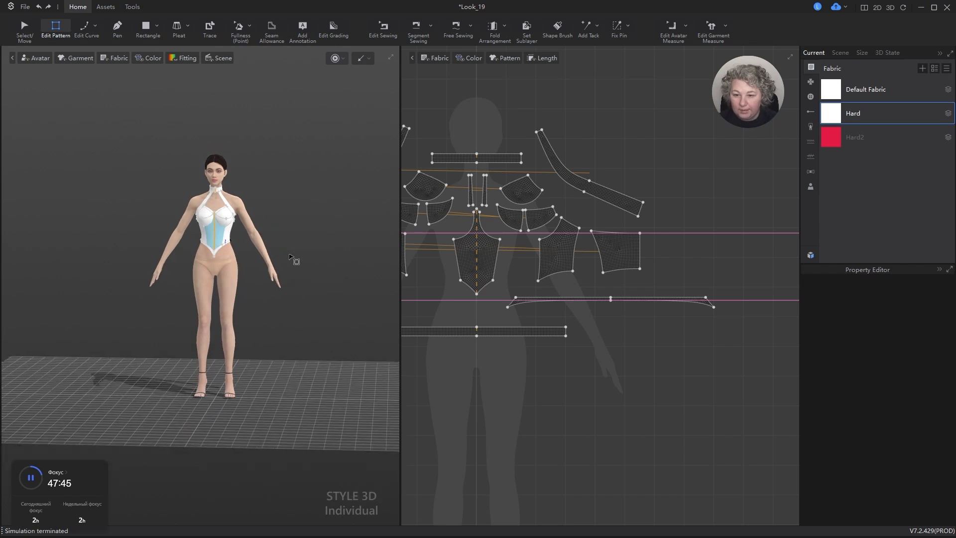
{"action": "key", "text": "q"}
{"action": "scroll", "coordinate": [288, 266], "scroll_direction": "up", "scroll_amount": 5}
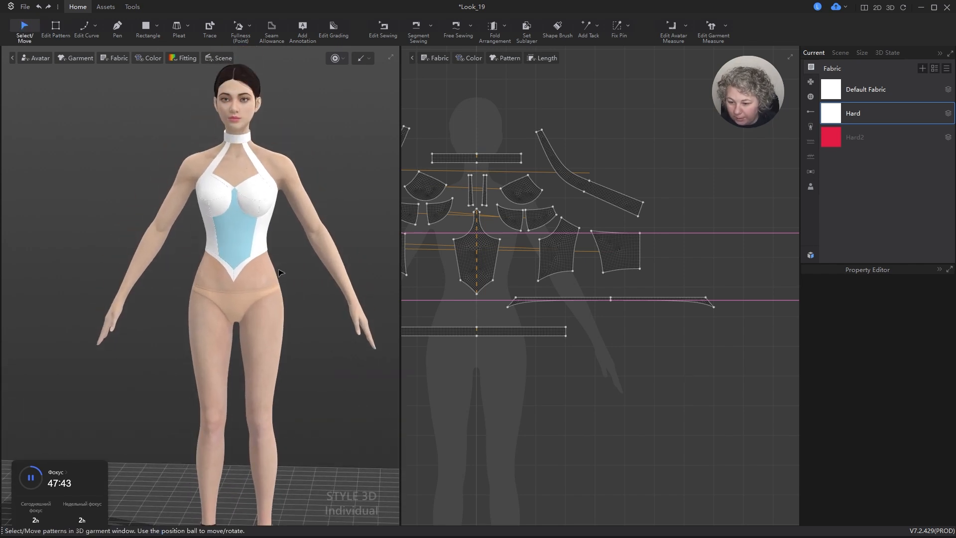
{"action": "mouse_move", "coordinate": [284, 277]}
{"action": "right_mouse_down"}
{"action": "mouse_move", "coordinate": [136, 288]}
{"action": "mouse_move", "coordinate": [104, 252]}
{"action": "mouse_move", "coordinate": [149, 271]}
{"action": "mouse_move", "coordinate": [292, 271]}
{"action": "right_mouse_up"}
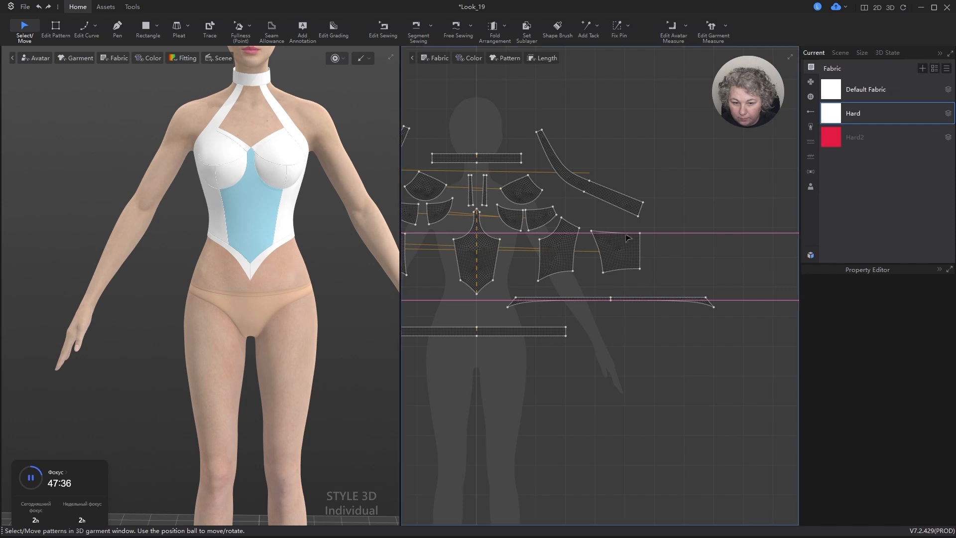
Widen the band by moving its straight upper edge 1.10 cm upward at 90°.
{"action": "scroll", "coordinate": [583, 338], "scroll_direction": "up", "scroll_amount": 5}
{"action": "key", "text": "z"}
{"action": "left_click", "coordinate": [546, 381]}
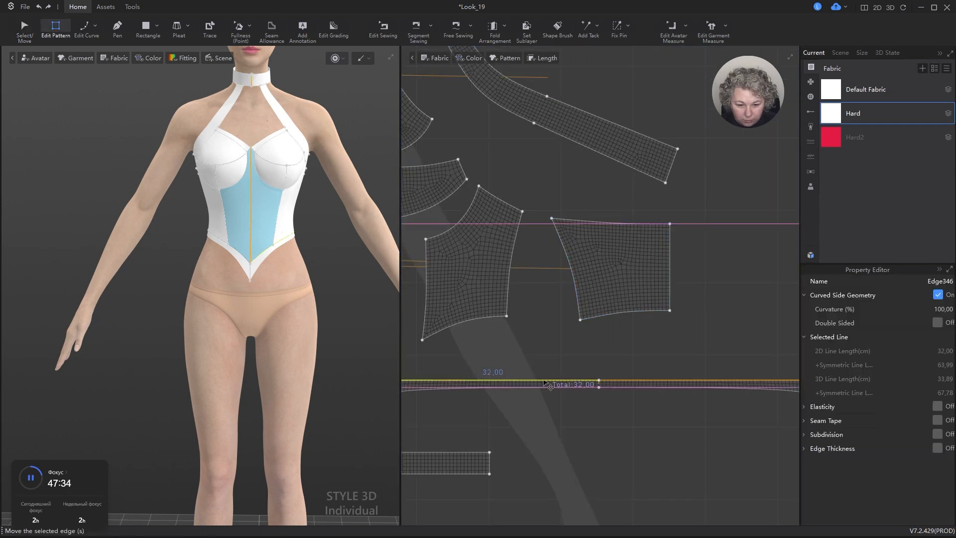
{"action": "left_click_drag", "start_coordinate": [554, 382], "coordinate": [556, 375]}
{"action": "right_click", "coordinate": [556, 374]}
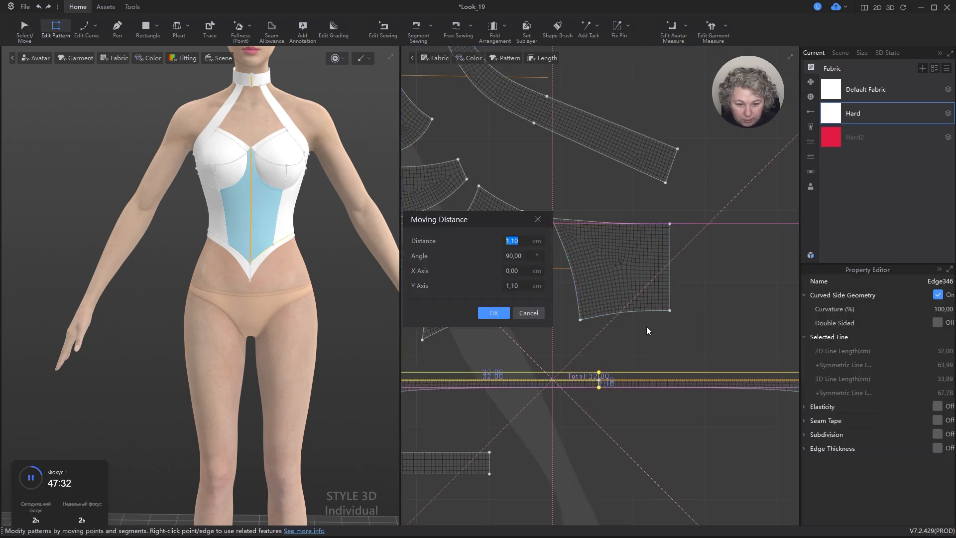
{"action": "key", "text": "Return"}
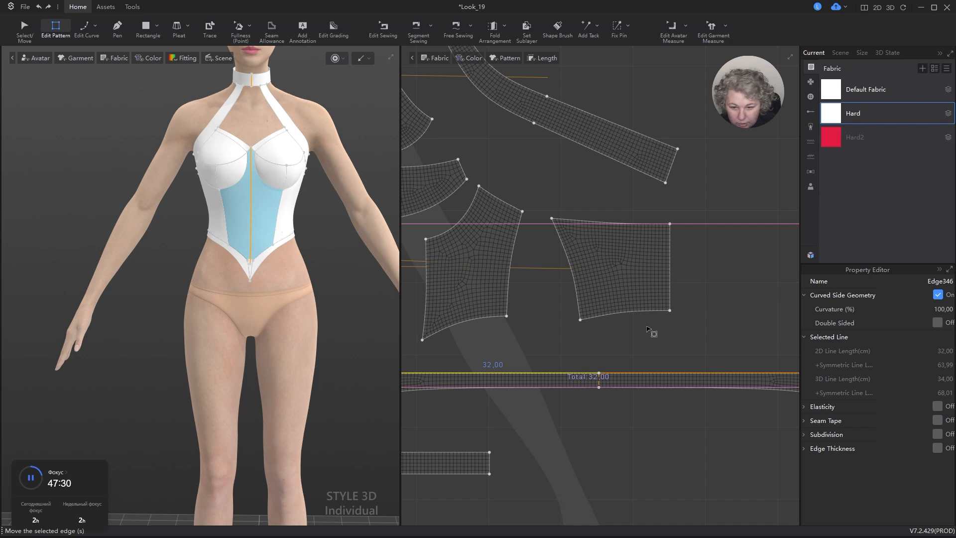
Simulate the garment and examine the widened band and the corset's overall proportions from the front.
{"action": "key", "text": "a"}
{"action": "scroll", "coordinate": [342, 258], "scroll_direction": "up", "scroll_amount": 5}
{"action": "key", "text": "space"}
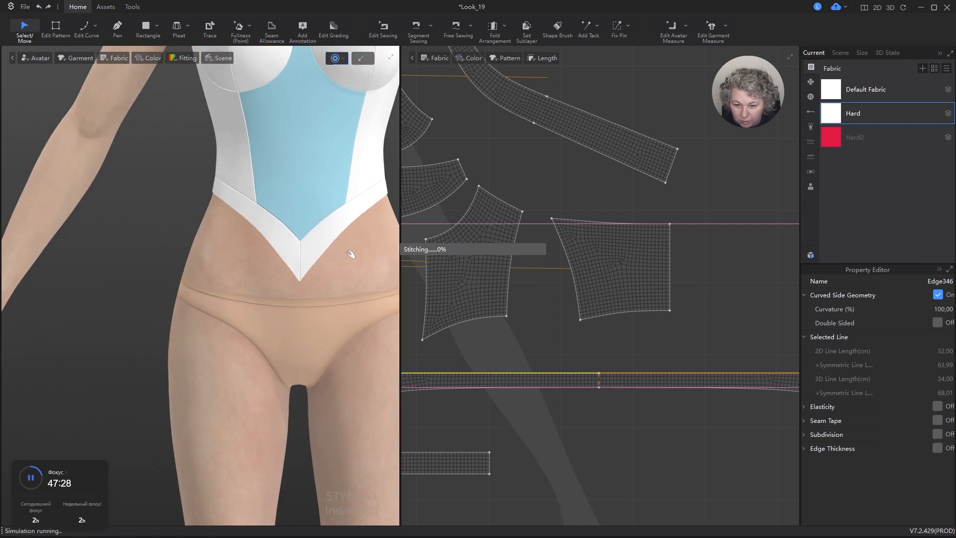
{"action": "scroll", "coordinate": [351, 250], "scroll_direction": "down", "scroll_amount": 5}
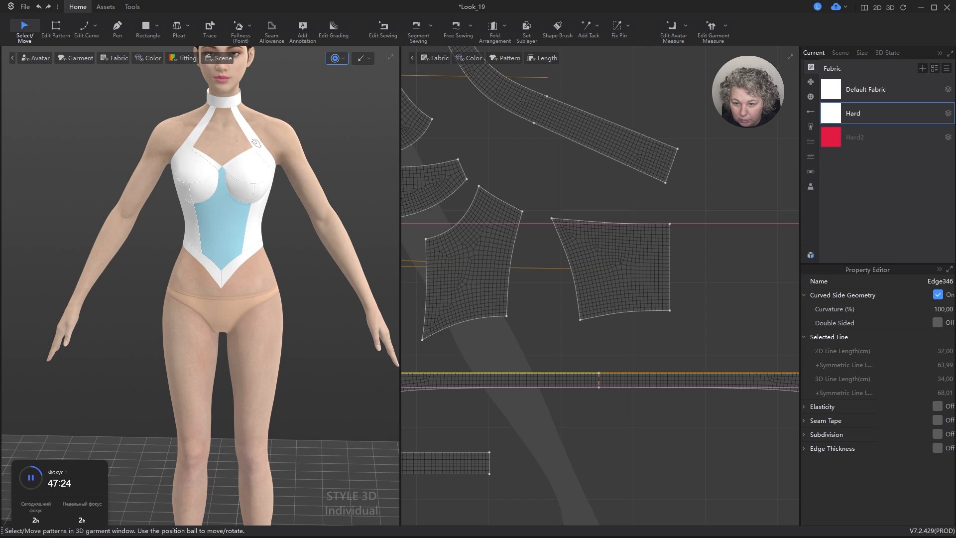
{"action": "right_click_drag", "start_coordinate": [299, 206], "coordinate": [319, 210]}
{"action": "scroll", "coordinate": [414, 246], "scroll_direction": "down", "scroll_amount": 5}
{"action": "scroll", "coordinate": [490, 349], "scroll_direction": "up", "scroll_amount": 4}
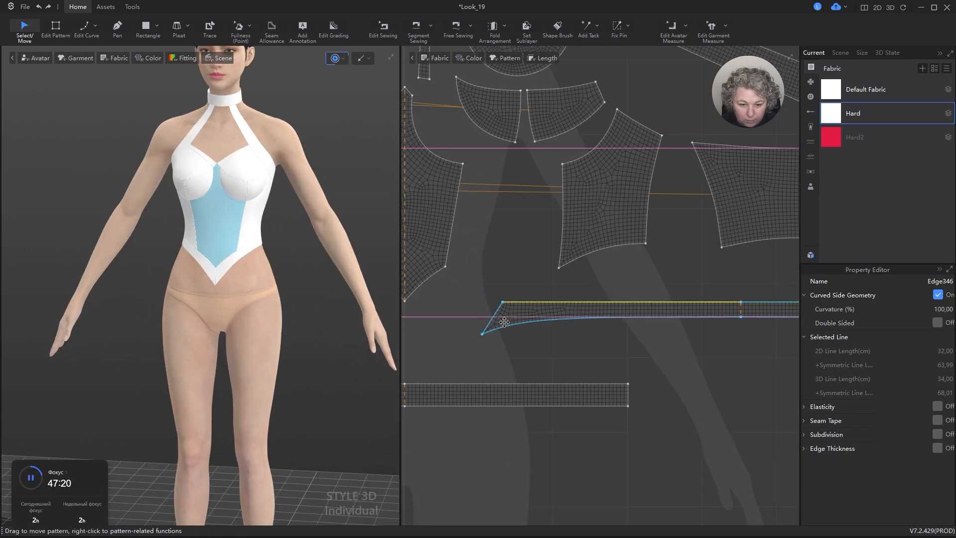
Lower the tip vertex of the band's front point slightly and simulate the garment to update the fit.
{"action": "key", "text": "w"}
{"action": "left_click", "coordinate": [500, 328]}
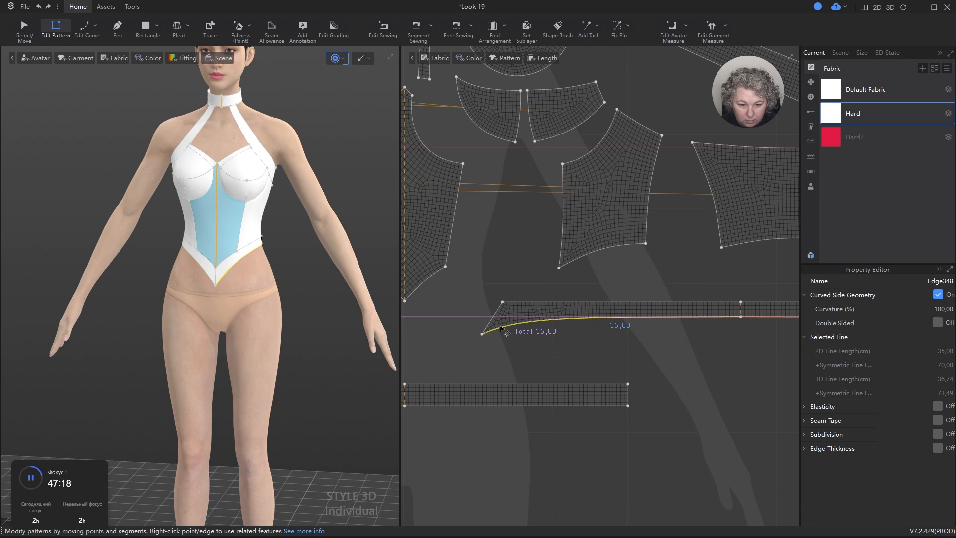
{"action": "left_click", "coordinate": [483, 333]}
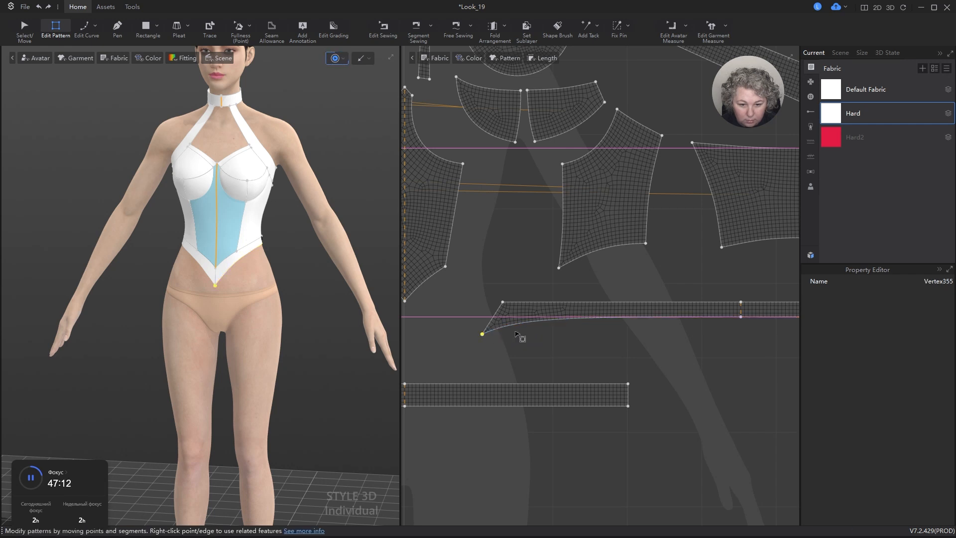
{"action": "key", "text": "Down"}
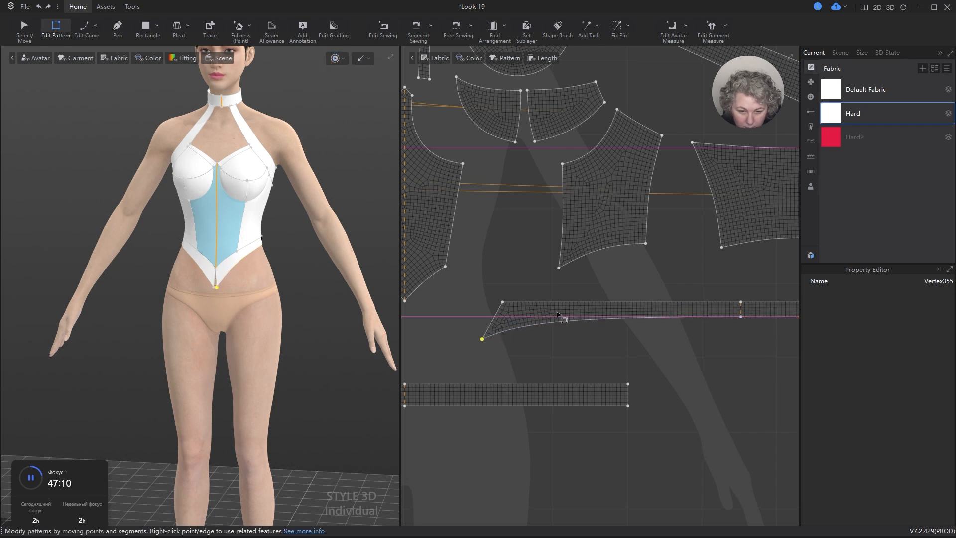
{"action": "key", "text": "q"}
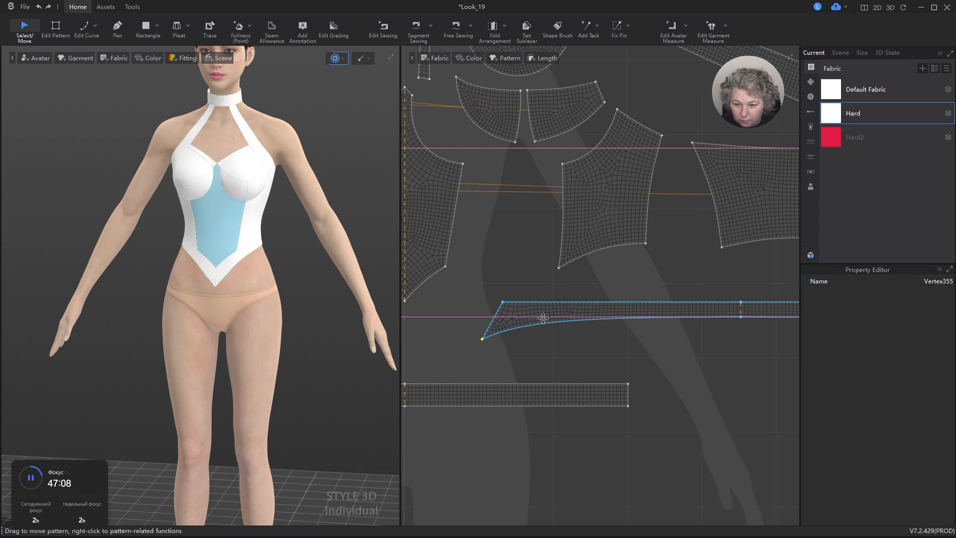
{"action": "scroll", "coordinate": [286, 271], "scroll_direction": "up", "scroll_amount": 3}
{"action": "key", "text": "space"}
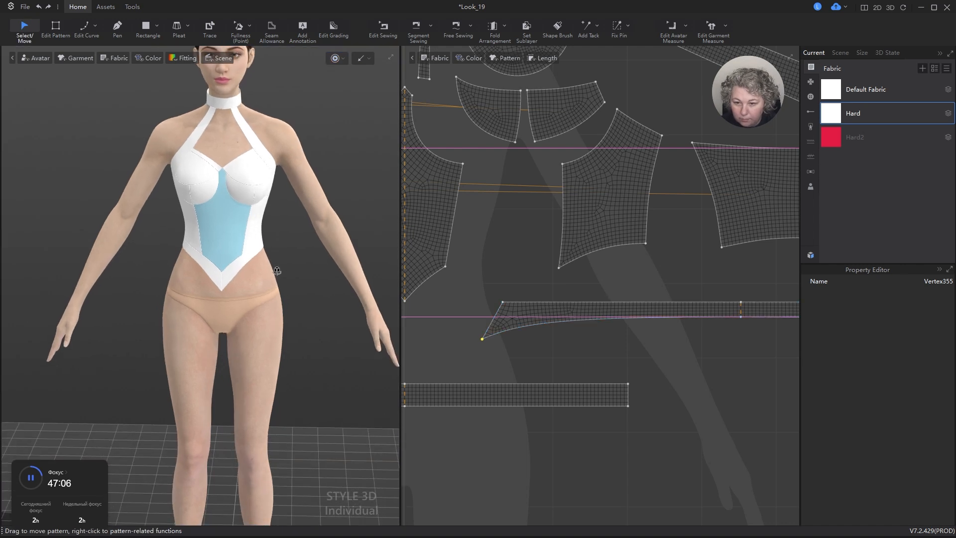
Shift the band's tip vertex slightly outward, lengthening the slanted front edge, and simulate the garment to update the fit.
{"action": "key", "text": "w"}
{"action": "left_click", "coordinate": [495, 318]}
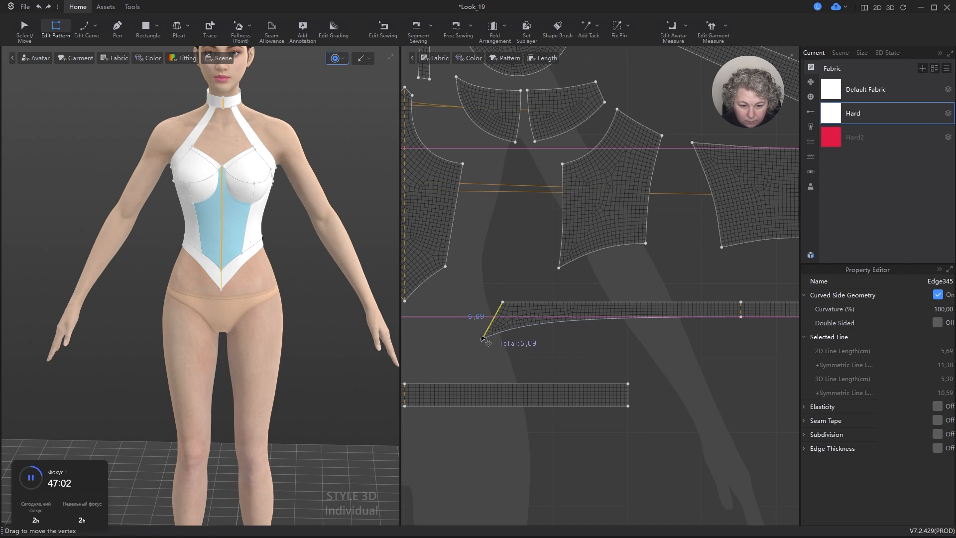
{"action": "scroll", "coordinate": [485, 331], "scroll_direction": "up", "scroll_amount": 3}
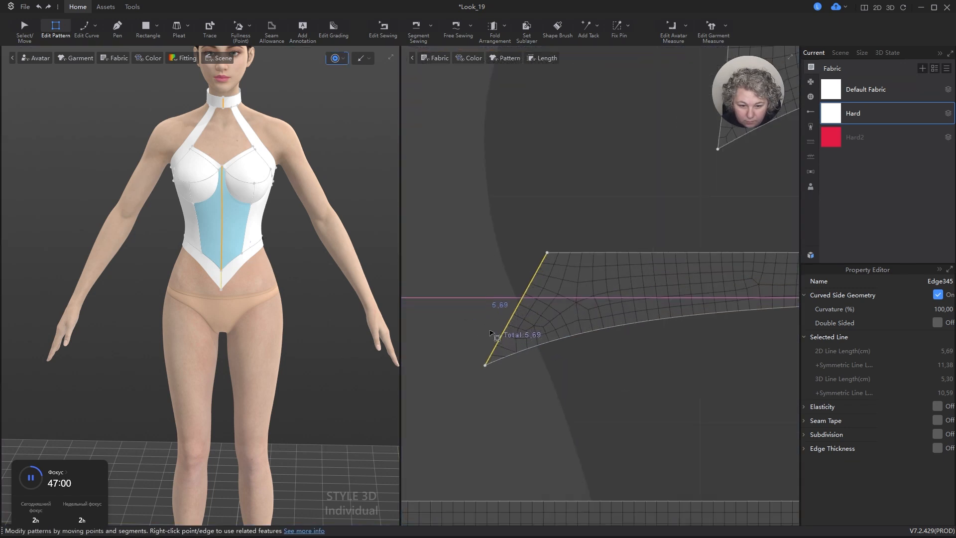
{"action": "left_click", "coordinate": [486, 366]}
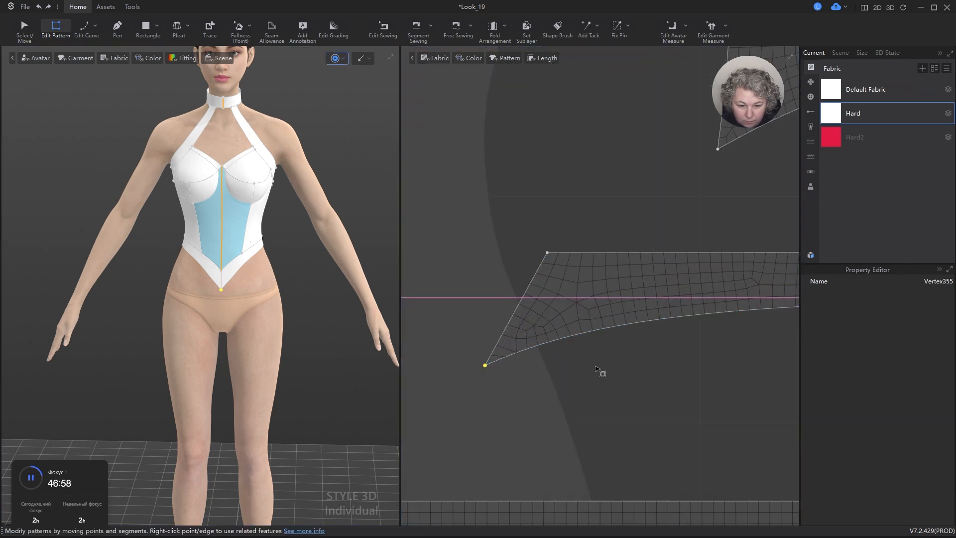
{"action": "key", "text": "Left"}
{"action": "key", "text": "q"}
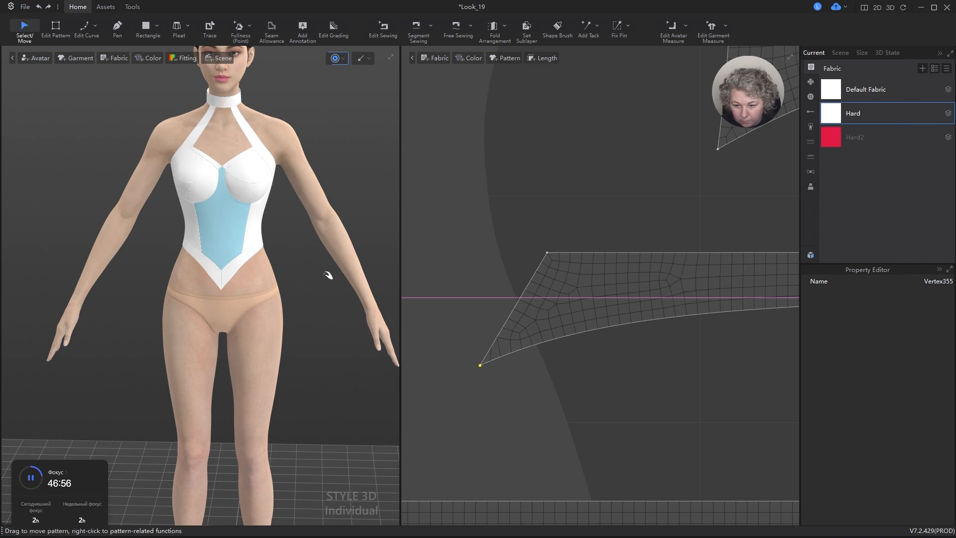
{"action": "right_click_drag", "start_coordinate": [234, 282], "coordinate": [310, 272]}
{"action": "key", "text": "space"}
{"action": "scroll", "coordinate": [211, 263], "scroll_direction": "up", "scroll_amount": 4}
{"action": "key", "text": "space"}
Check the band's edge lengths and the curve handles of its lower edge.
{"action": "left_click", "coordinate": [257, 276]}
{"action": "scroll", "coordinate": [414, 273], "scroll_direction": "down", "scroll_amount": 10}
{"action": "scroll", "coordinate": [482, 287], "scroll_direction": "up", "scroll_amount": 4}
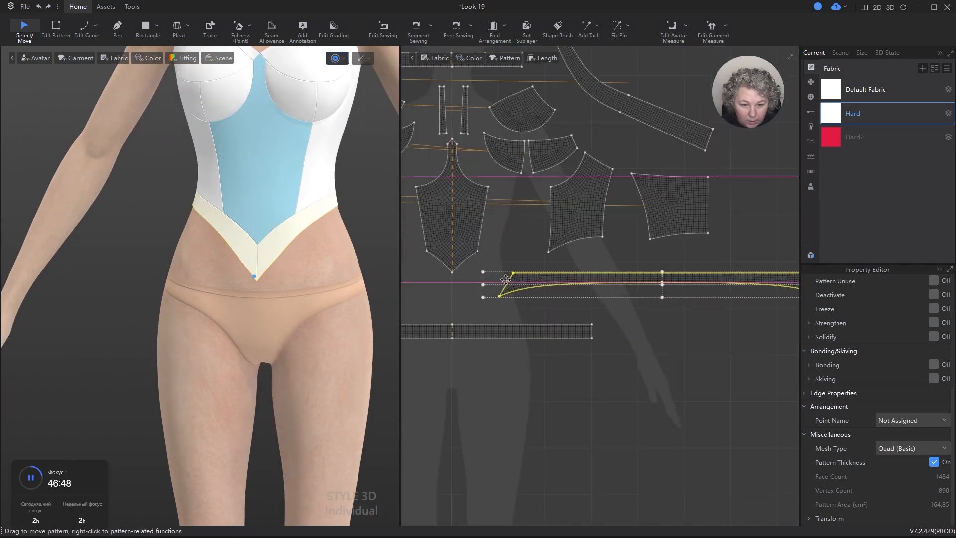
{"action": "key", "text": "z"}
{"action": "scroll", "coordinate": [548, 293], "scroll_direction": "up", "scroll_amount": 3}
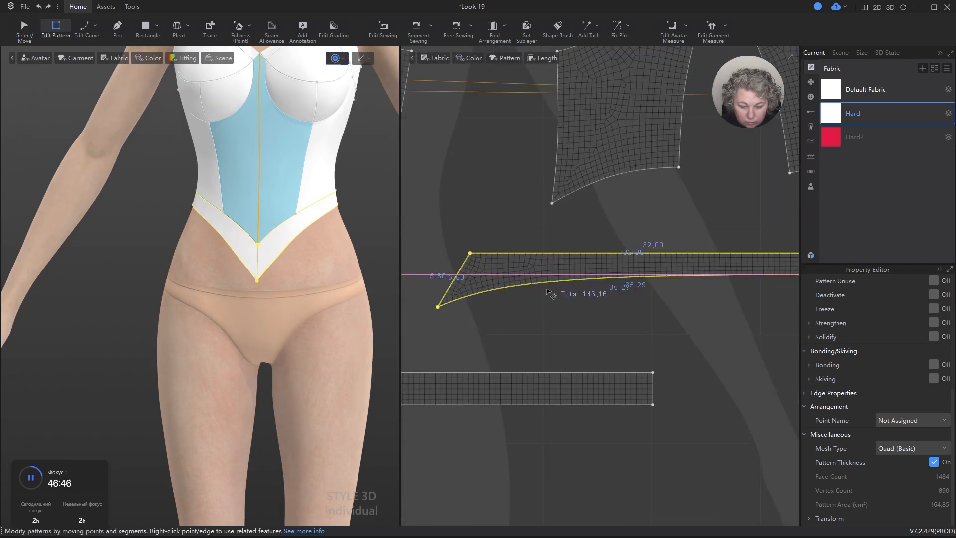
{"action": "key", "text": "v"}
{"action": "scroll", "coordinate": [502, 300], "scroll_direction": "up", "scroll_amount": 2}
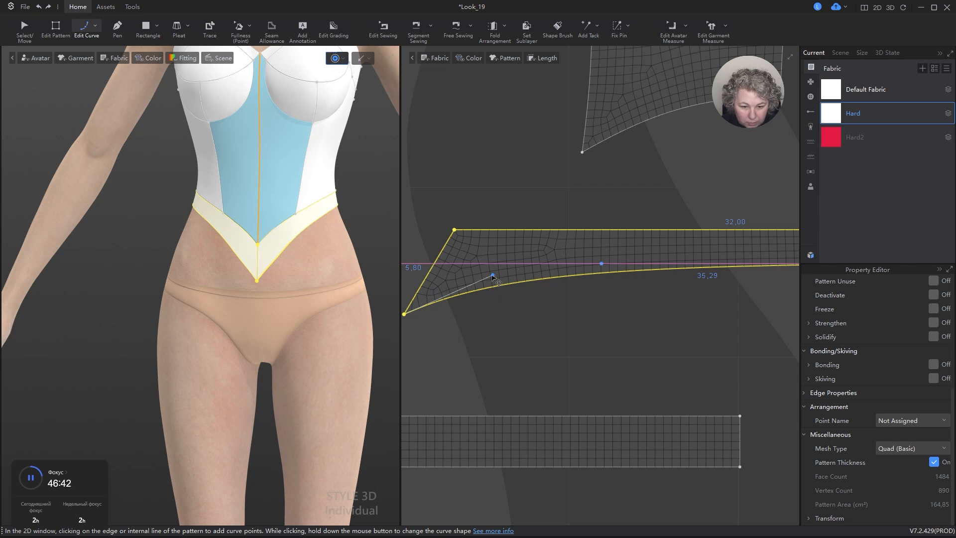
{"action": "left_click", "coordinate": [618, 328]}
{"action": "scroll", "coordinate": [506, 305], "scroll_direction": "down", "scroll_amount": 3}
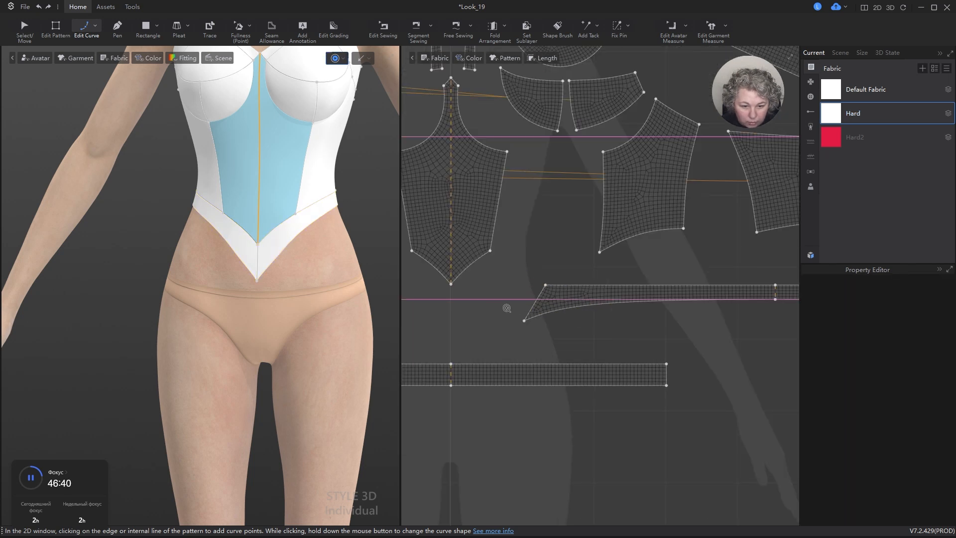
Set the length of the band's slanted front edge to 6 cm, extending it from the End.
{"action": "scroll", "coordinate": [506, 306], "scroll_direction": "up", "scroll_amount": 3}
{"action": "key", "text": "z"}
{"action": "right_click", "coordinate": [591, 284]}
{"action": "left_click", "coordinate": [644, 272]}
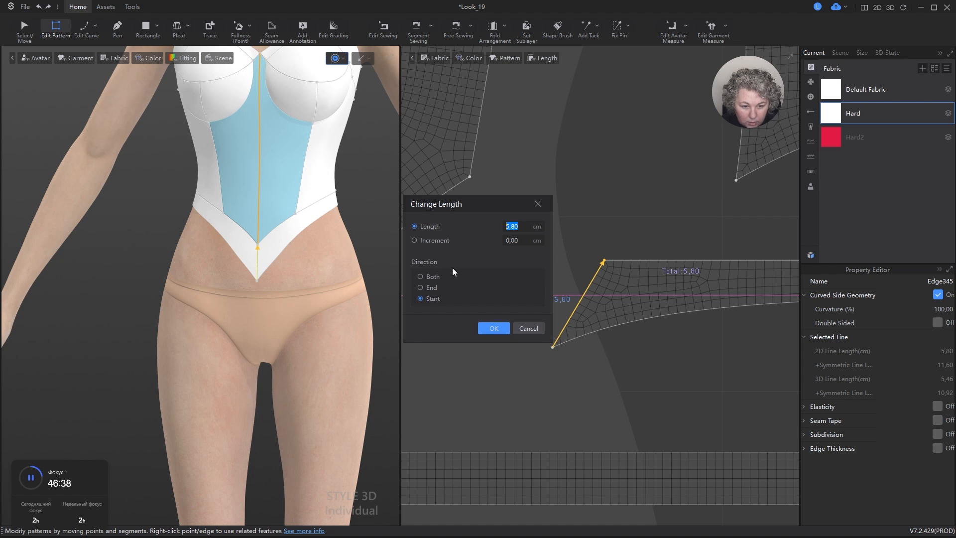
{"action": "type", "text": "6"}
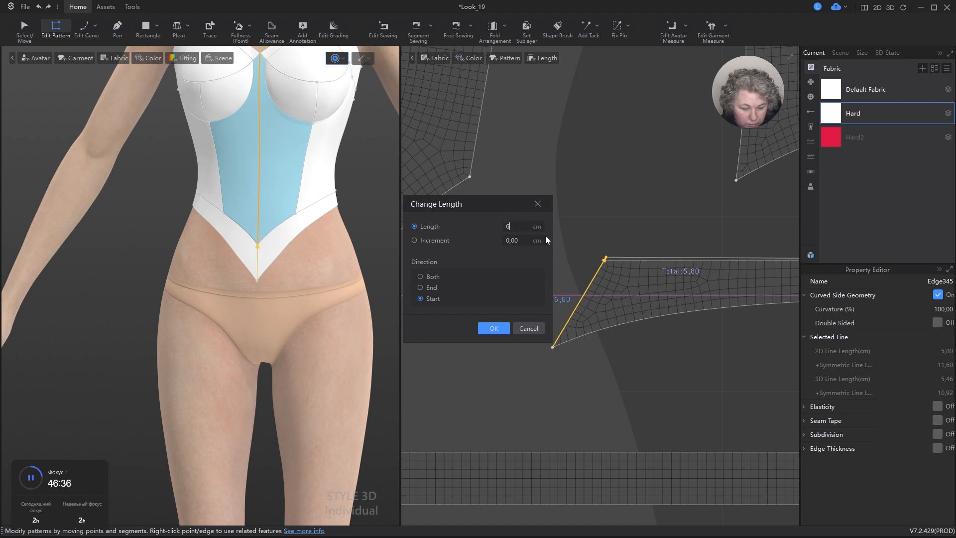
{"action": "left_click", "coordinate": [431, 287]}
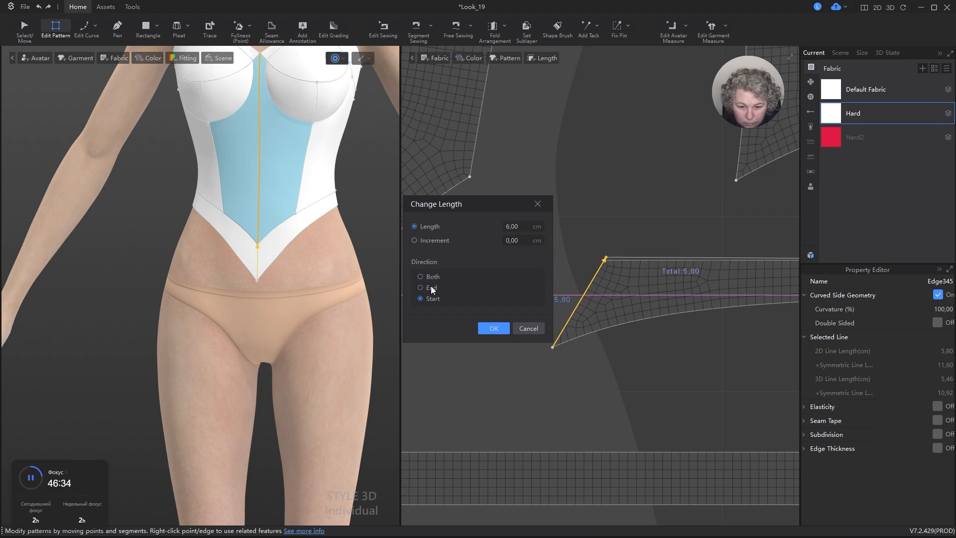
{"action": "left_click", "coordinate": [493, 328]}
{"action": "scroll", "coordinate": [625, 313], "scroll_direction": "down", "scroll_amount": 3}
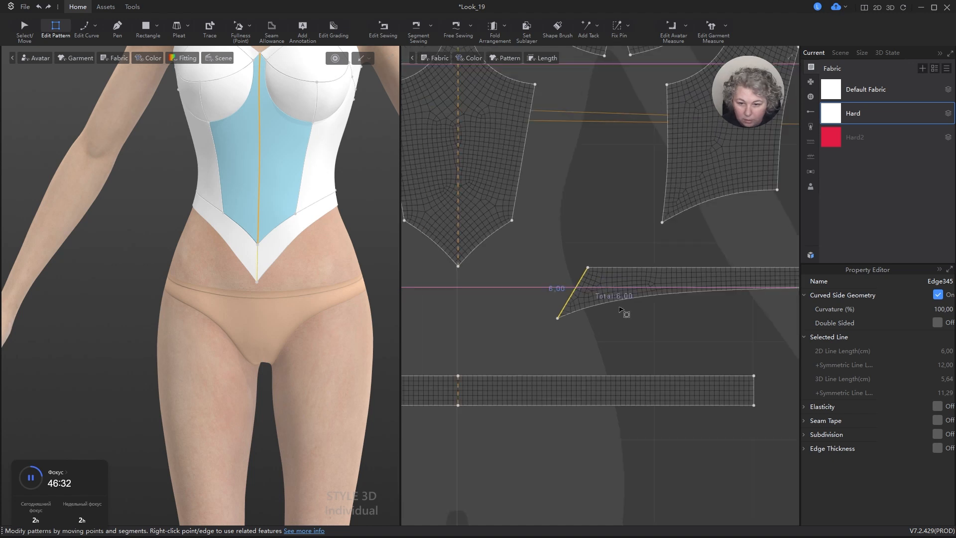
Make the band's lower curve more pronounced near the front point by moving its curve handle upward and away from the tip.
{"action": "scroll", "coordinate": [641, 318], "scroll_direction": "up", "scroll_amount": 2}
{"action": "scroll", "coordinate": [639, 316], "scroll_direction": "up", "scroll_amount": 2}
{"action": "key", "text": "c"}
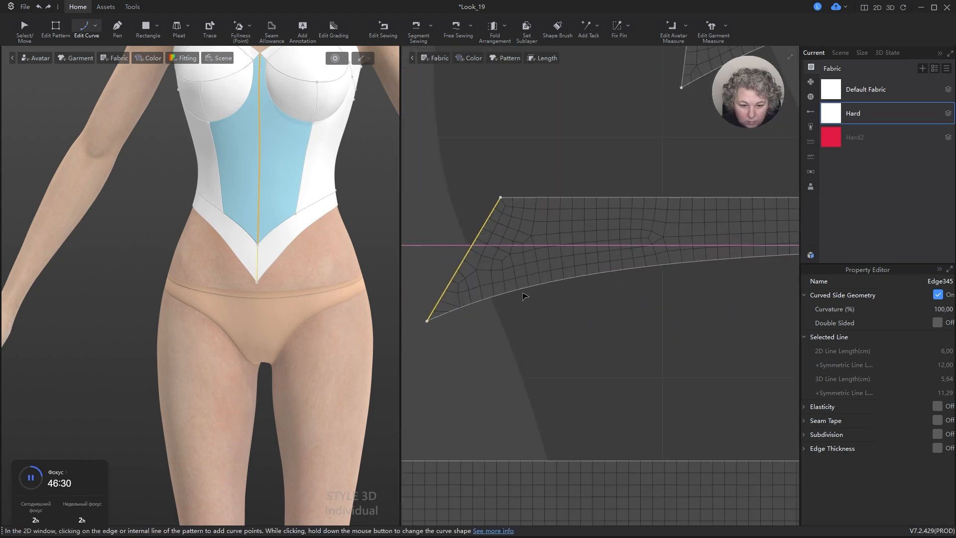
{"action": "left_click", "coordinate": [491, 301]}
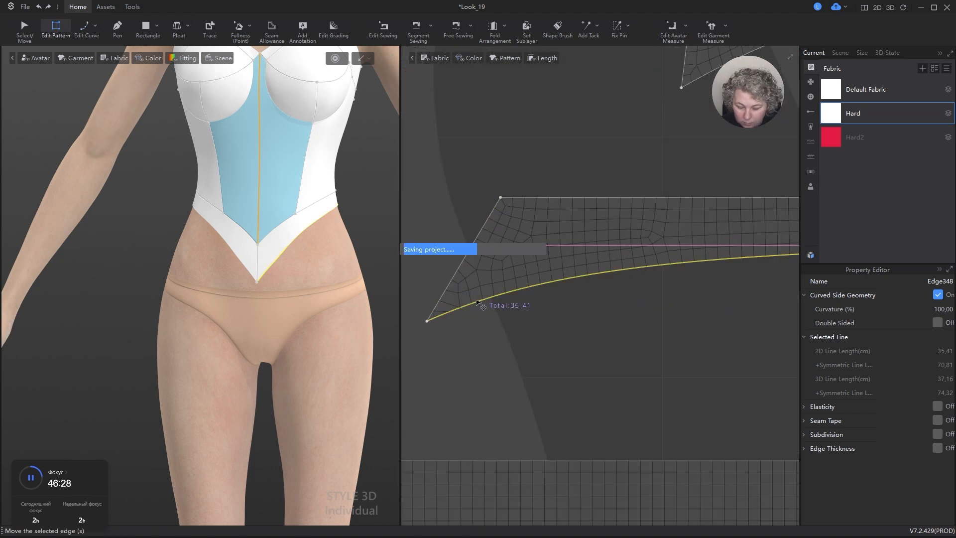
{"action": "scroll", "coordinate": [491, 303], "scroll_direction": "down", "scroll_amount": 2}
{"action": "scroll", "coordinate": [536, 288], "scroll_direction": "up", "scroll_amount": 1}
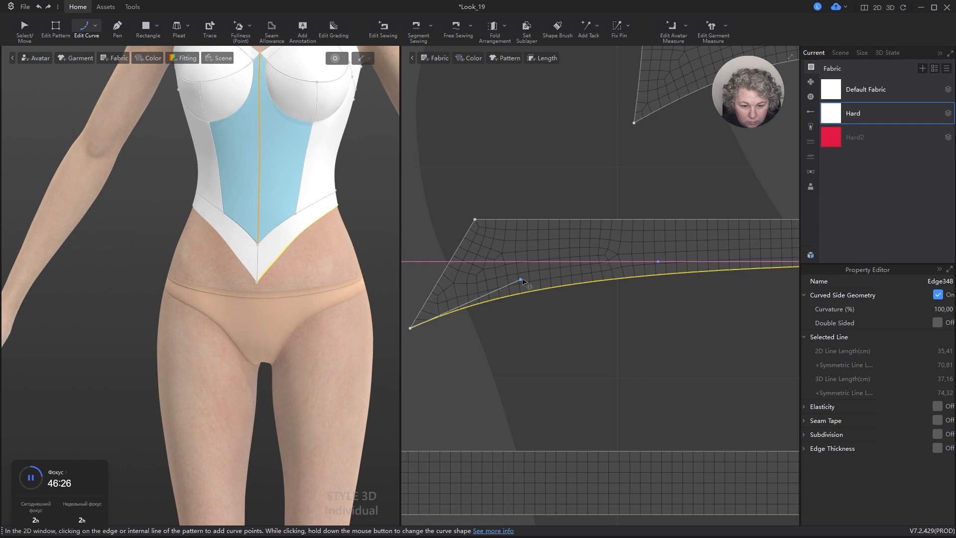
{"action": "left_click_drag", "start_coordinate": [522, 280], "coordinate": [536, 263]}
{"action": "scroll", "coordinate": [323, 242], "scroll_direction": "down", "scroll_amount": 2}
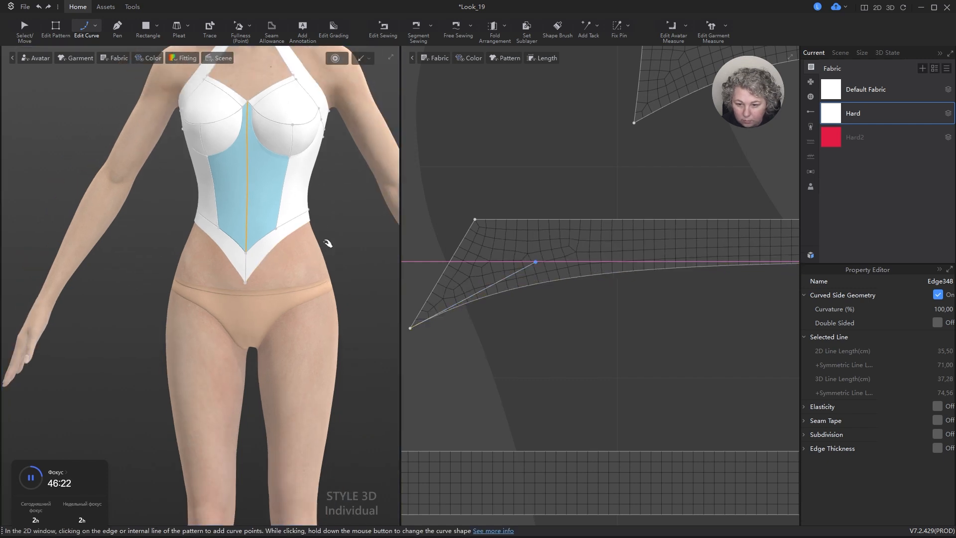
Simulate the garment with the reshaped lower curve and examine the band from the front around to the back.
{"action": "key", "text": "space"}
{"action": "scroll", "coordinate": [528, 273], "scroll_direction": "down", "scroll_amount": 4}
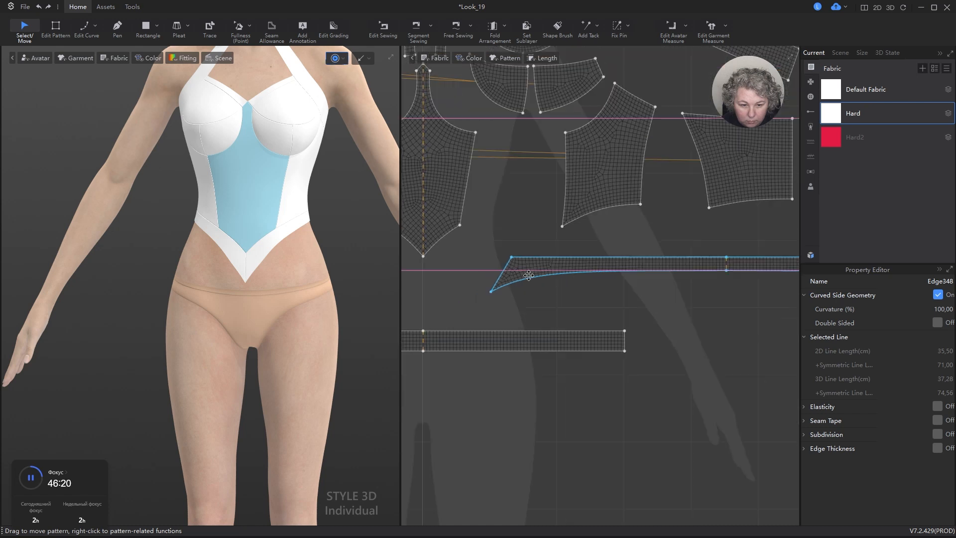
{"action": "key", "text": "space"}
{"action": "right_click_drag", "start_coordinate": [303, 236], "coordinate": [162, 236]}
{"action": "key", "text": "space"}
{"action": "scroll", "coordinate": [576, 210], "scroll_direction": "down", "scroll_amount": 4}
{"action": "scroll", "coordinate": [577, 210], "scroll_direction": "down", "scroll_amount": 2}
{"action": "scroll", "coordinate": [638, 160], "scroll_direction": "up", "scroll_amount": 6}
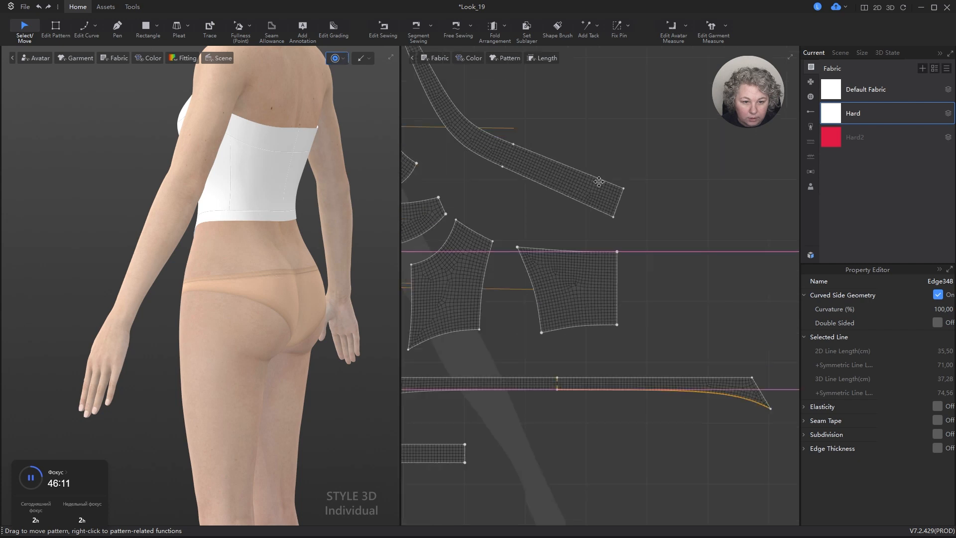
Examine the corset's back, including its upper edge and the fit of the lower band at the waist.
{"action": "right_click_drag", "start_coordinate": [249, 195], "coordinate": [198, 194]}
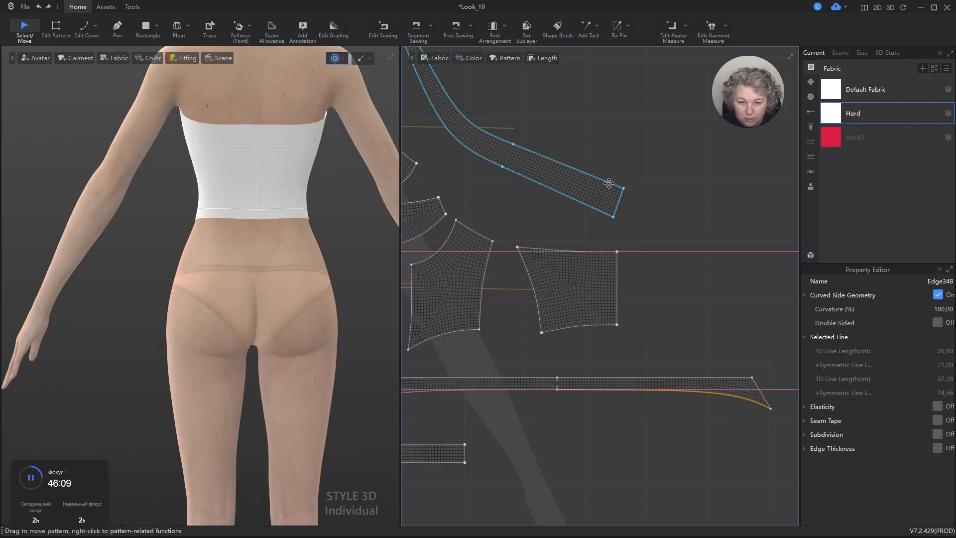
{"action": "scroll", "coordinate": [671, 209], "scroll_direction": "down", "scroll_amount": 2}
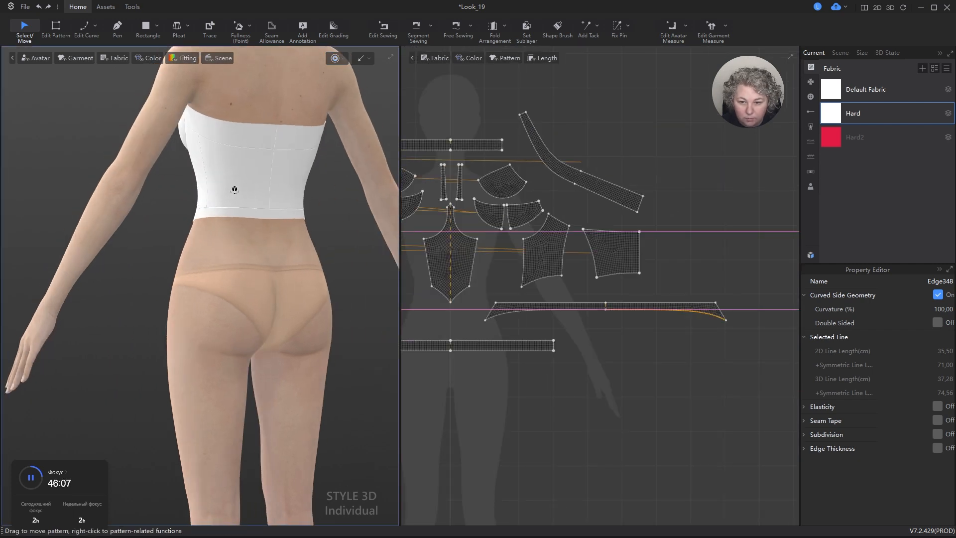
{"action": "right_click_drag", "start_coordinate": [228, 188], "coordinate": [202, 203]}
{"action": "scroll", "coordinate": [202, 203], "scroll_direction": "up", "scroll_amount": 5}
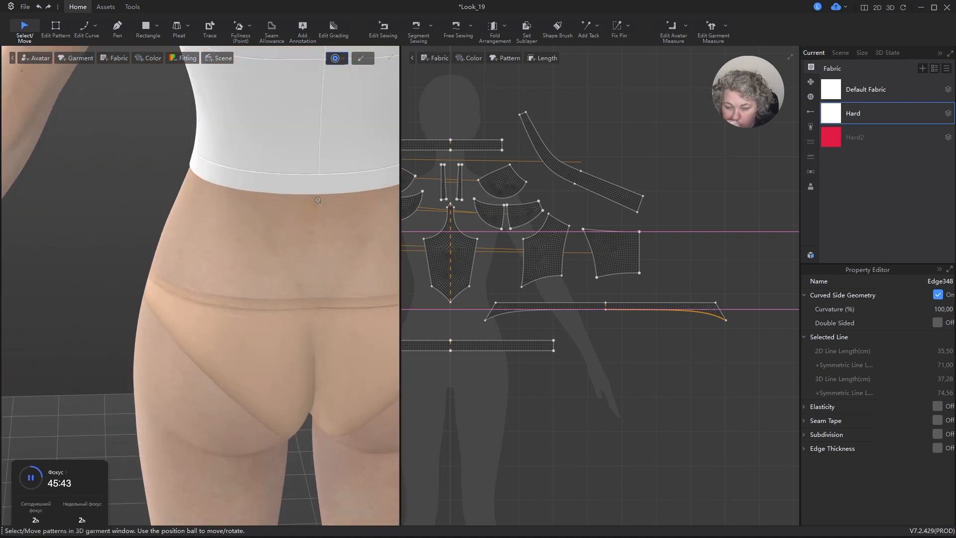
{"action": "scroll", "coordinate": [319, 200], "scroll_direction": "down", "scroll_amount": 5}
{"action": "middle_click_drag", "start_coordinate": [281, 222], "coordinate": [281, 275]}
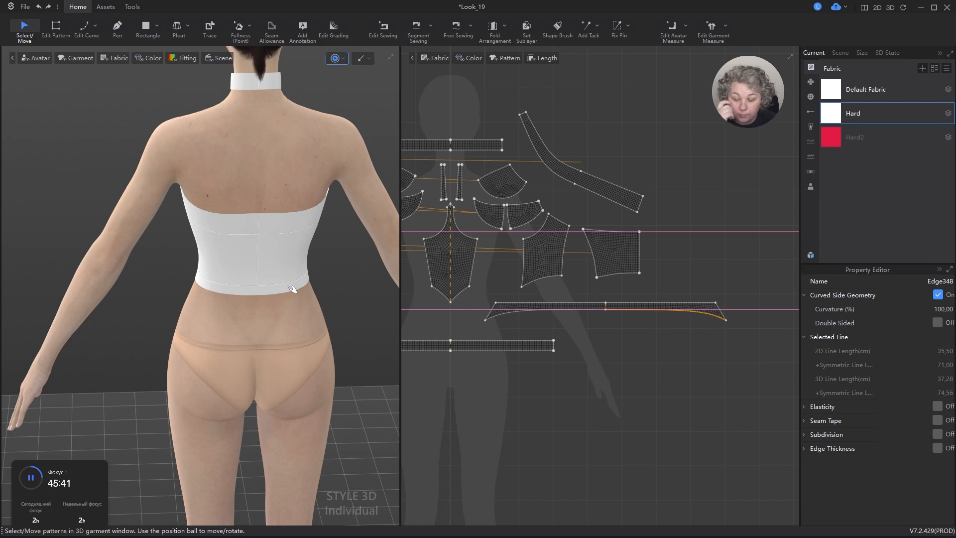
{"action": "right_click_drag", "start_coordinate": [301, 290], "coordinate": [292, 272]}
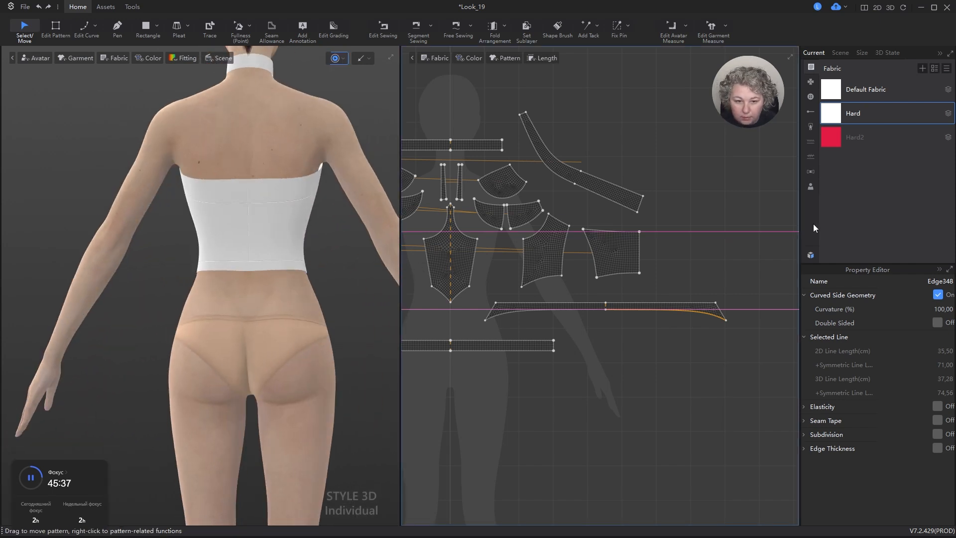
Rearrange the two long curved strip patterns above the other pieces so that their centre-back ends face each other.
{"action": "scroll", "coordinate": [643, 249], "scroll_direction": "down", "scroll_amount": 5}
{"action": "scroll", "coordinate": [643, 249], "scroll_direction": "up", "scroll_amount": 6}
{"action": "left_click", "coordinate": [715, 224]}
{"action": "left_click", "coordinate": [715, 223]}
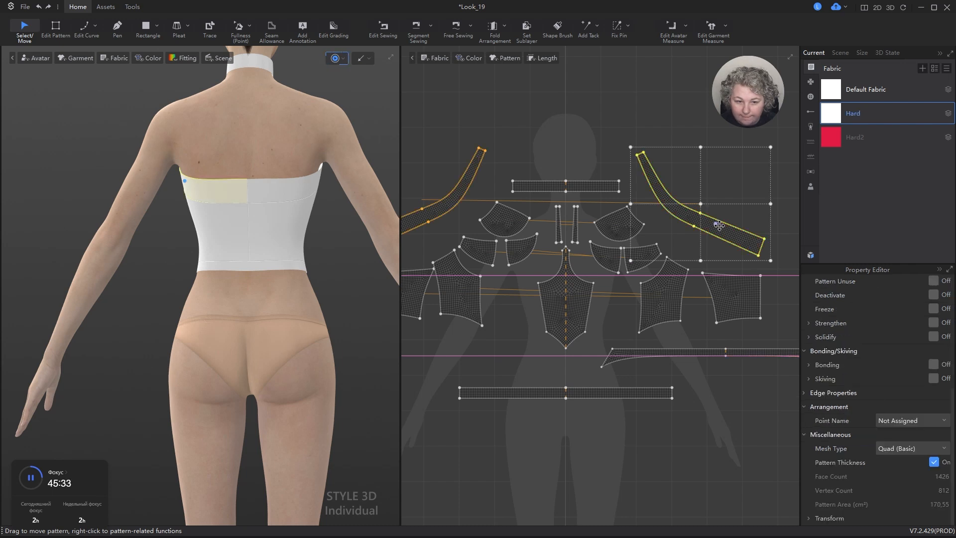
{"action": "left_click_drag", "start_coordinate": [720, 225], "coordinate": [546, 118]}
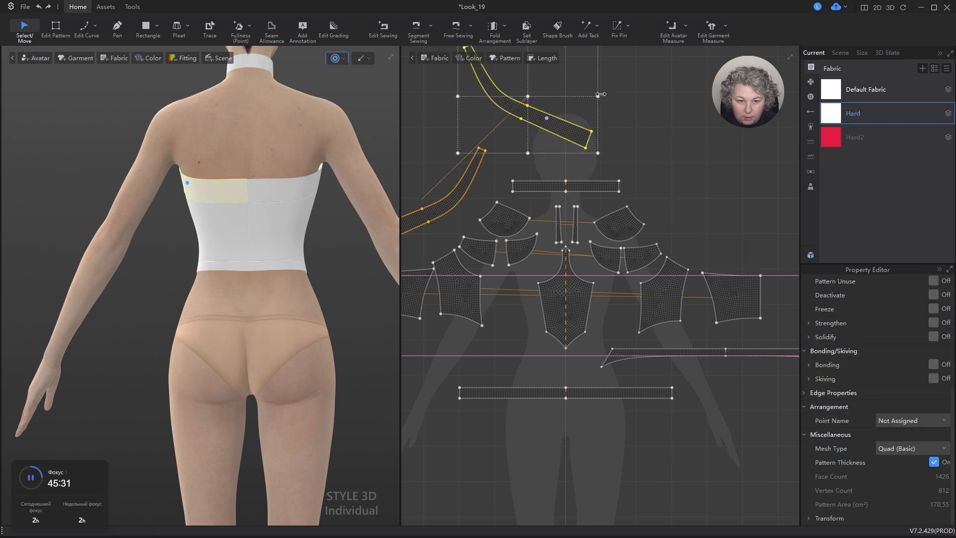
{"action": "scroll", "coordinate": [607, 168], "scroll_direction": "down", "scroll_amount": 5}
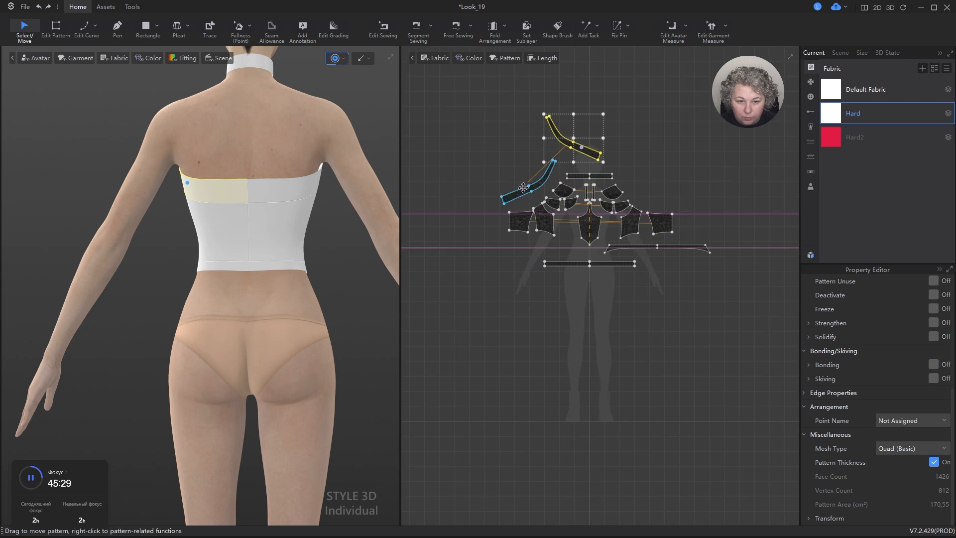
{"action": "left_click_drag", "start_coordinate": [521, 193], "coordinate": [634, 149]}
{"action": "scroll", "coordinate": [563, 185], "scroll_direction": "up", "scroll_amount": 8}
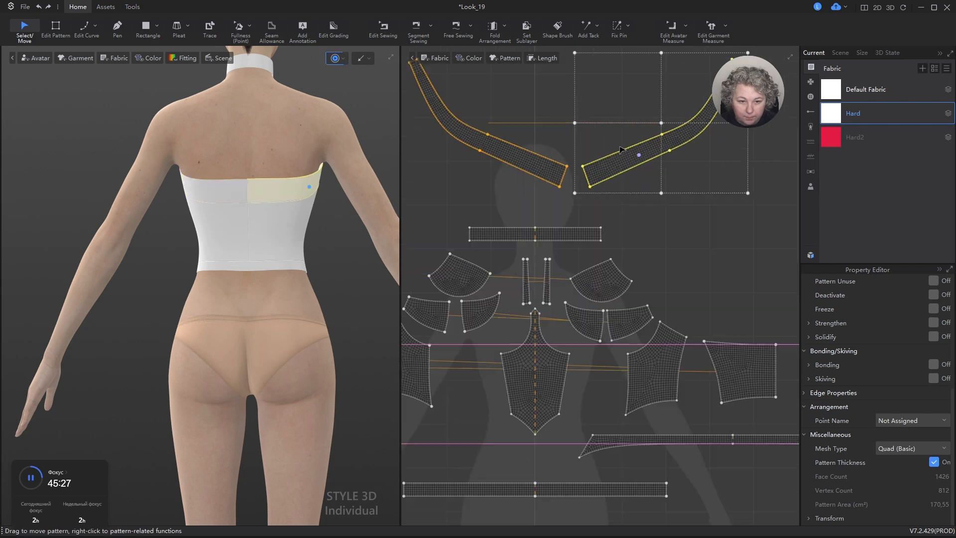
Join the two curved strip patterns into one piece by merging their facing centre-back edges.
{"action": "key", "text": "z"}
{"action": "left_click", "coordinate": [551, 185]}
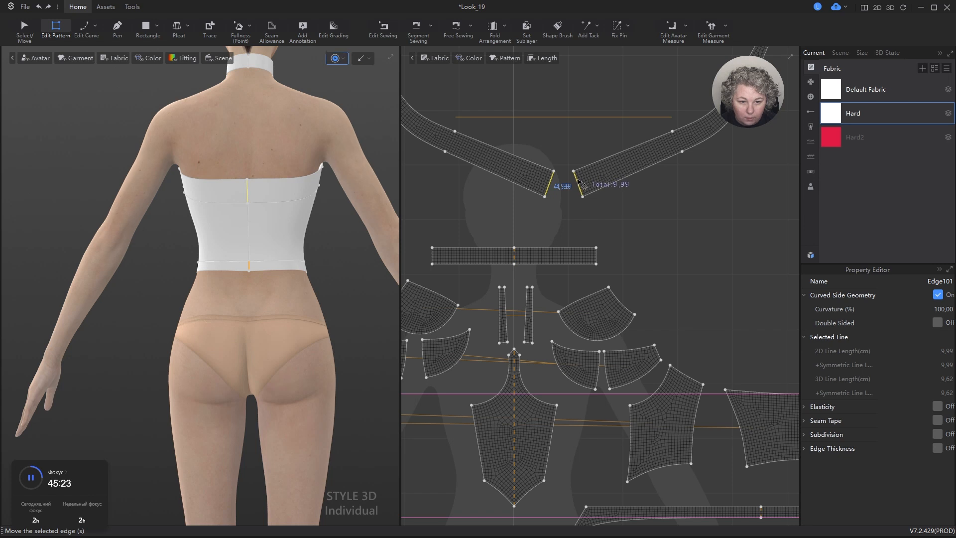
{"action": "right_click", "coordinate": [580, 183]}
{"action": "left_click", "coordinate": [605, 217]}
Rotate the joined strip so that its centre-back line is parallel to the Y axis.
{"action": "key", "text": "q"}
{"action": "left_click", "coordinate": [597, 178]}
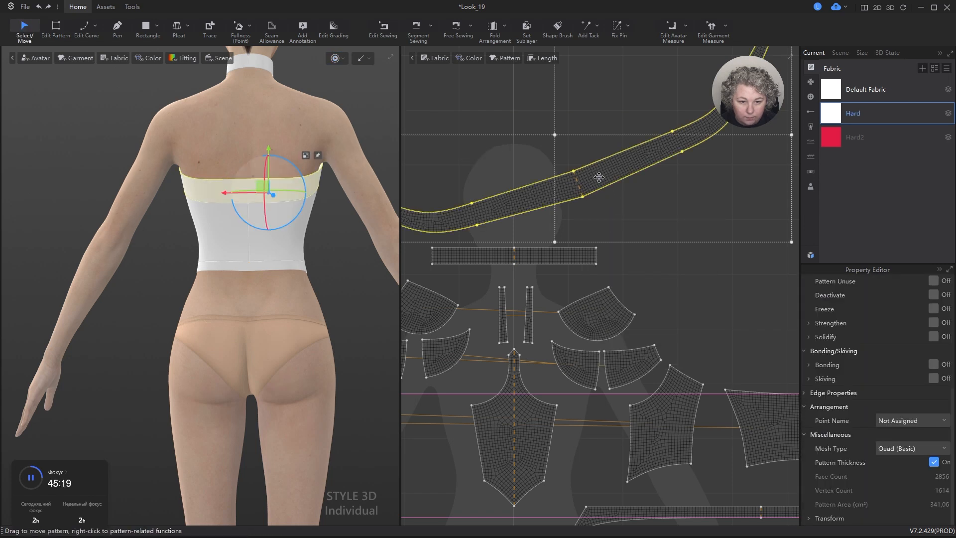
{"action": "right_click", "coordinate": [598, 178]}
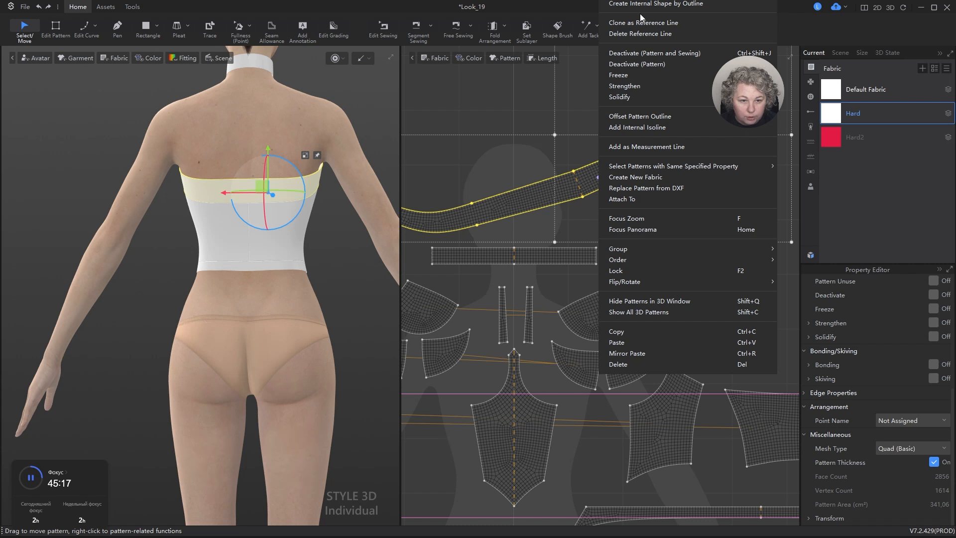
{"action": "mouse_move", "coordinate": [644, 281]}
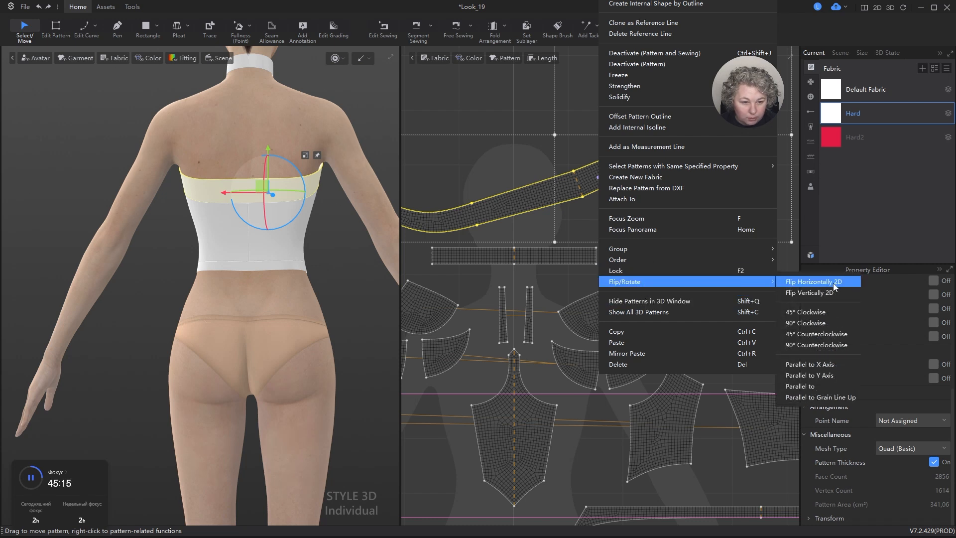
{"action": "left_click", "coordinate": [811, 375]}
{"action": "left_click", "coordinate": [578, 183]}
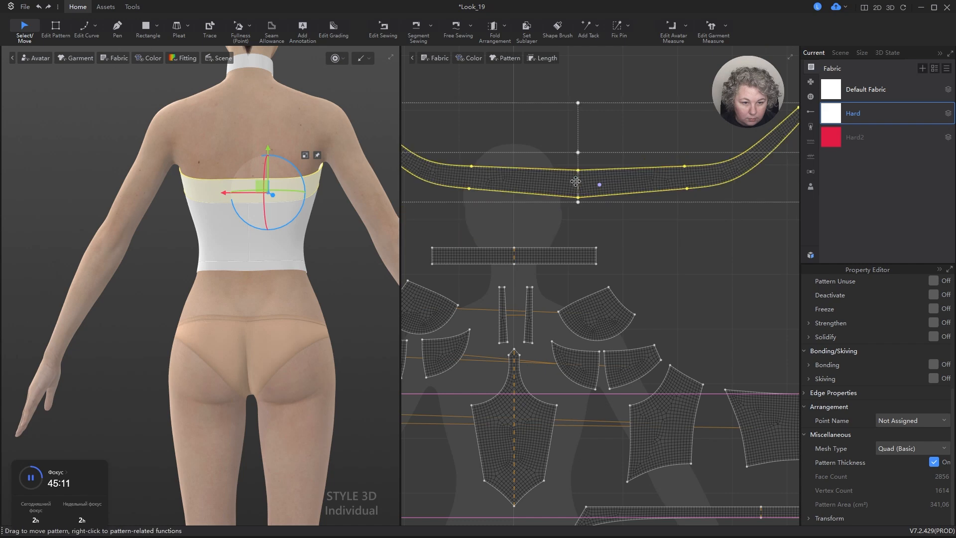
{"action": "scroll", "coordinate": [600, 185], "scroll_direction": "down", "scroll_amount": 3}
{"action": "left_click", "coordinate": [583, 145]}
Straighten the strip's lower edge across the back by aligning its centre point horizontally with the neighbouring points on both sides.
{"action": "scroll", "coordinate": [577, 249], "scroll_direction": "up", "scroll_amount": 5}
{"action": "key", "text": "z"}
{"action": "left_click", "coordinate": [554, 277]}
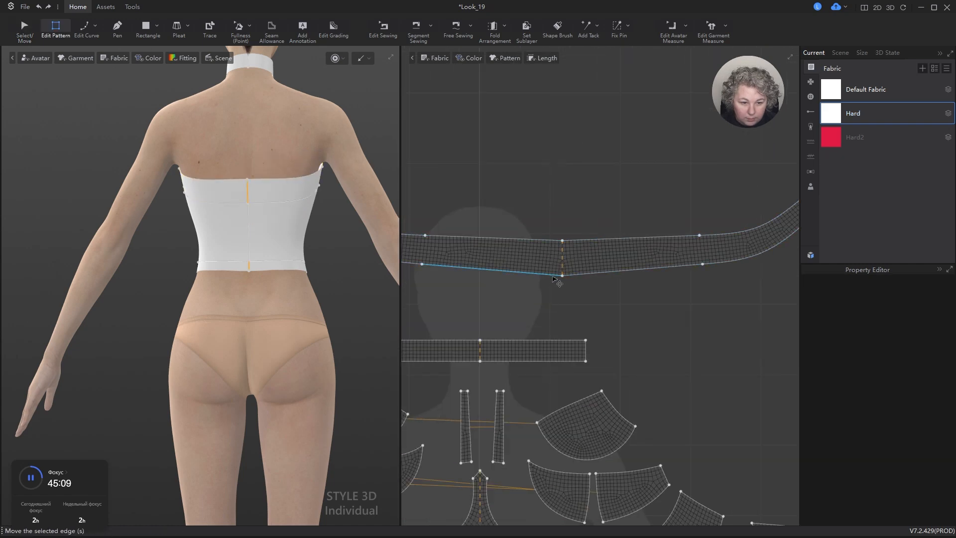
{"action": "left_click", "coordinate": [562, 276]}
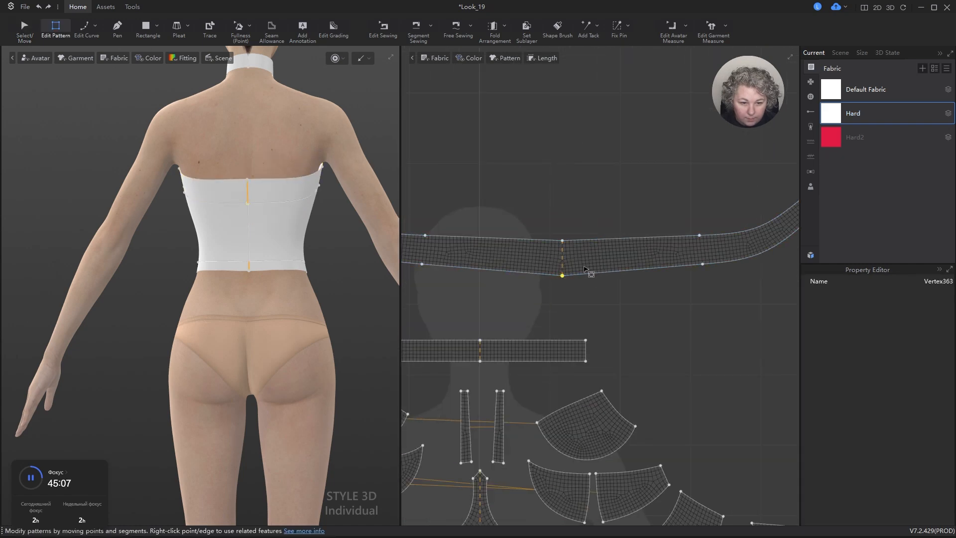
{"action": "scroll", "coordinate": [585, 269], "scroll_direction": "down", "scroll_amount": 2}
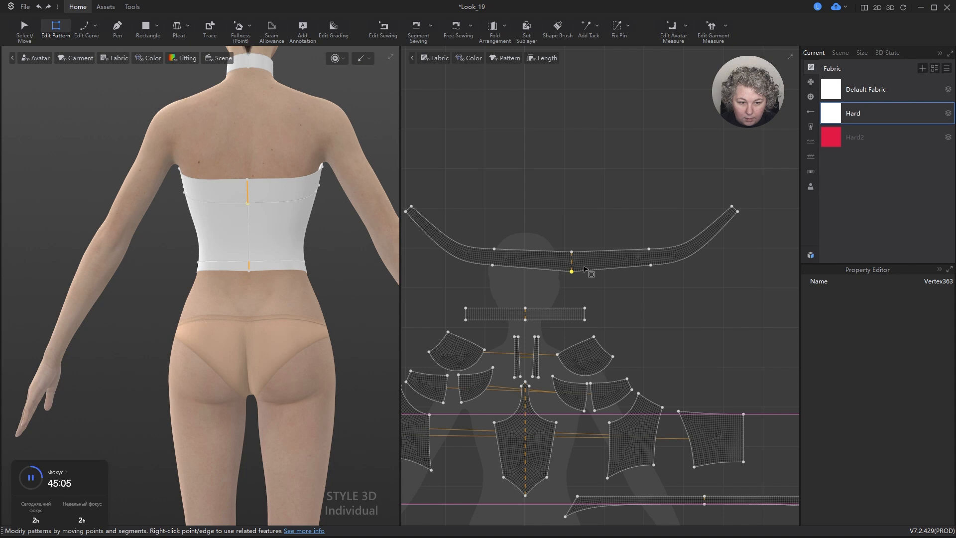
{"action": "scroll", "coordinate": [567, 281], "scroll_direction": "up", "scroll_amount": 1}
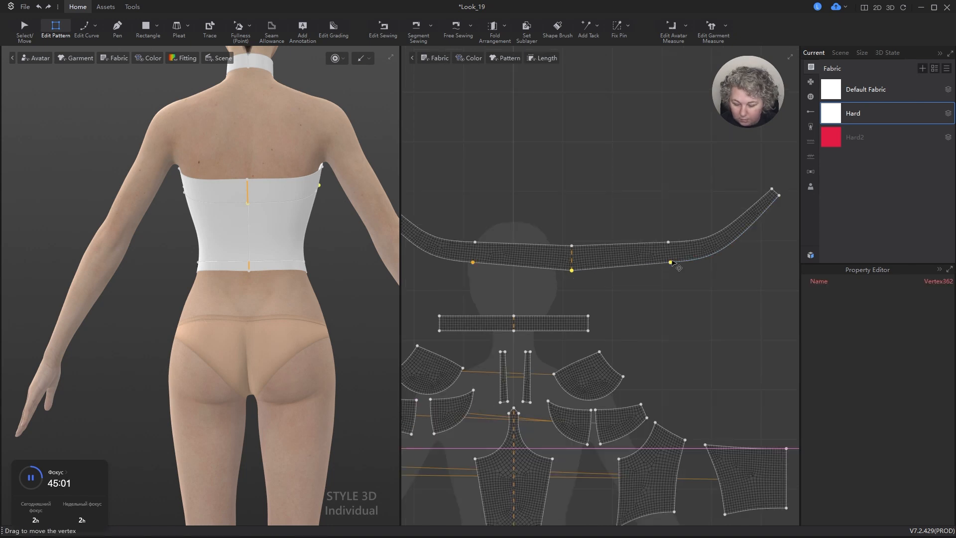
{"action": "key", "text": "shift+h"}
{"action": "key", "text": "ctrl+z"}
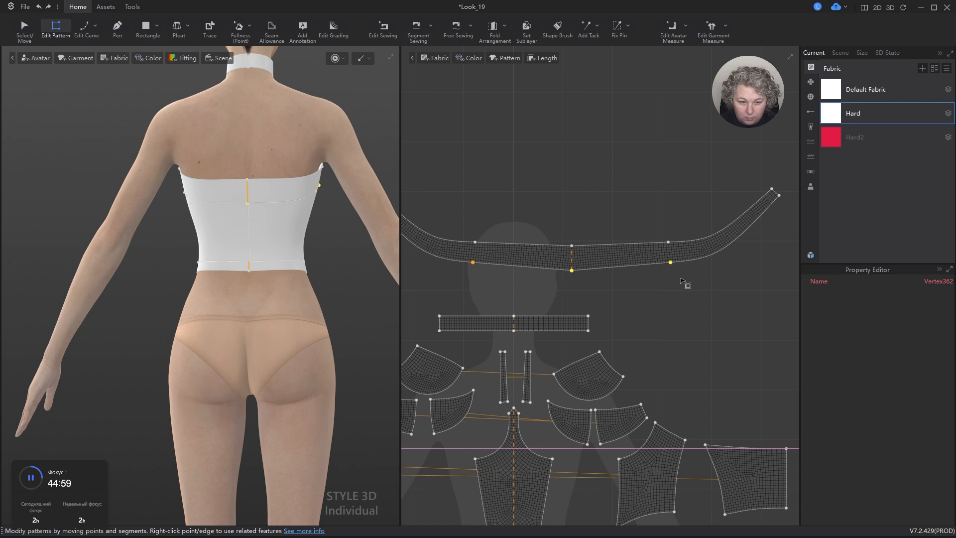
{"action": "key", "text": "shift+w"}
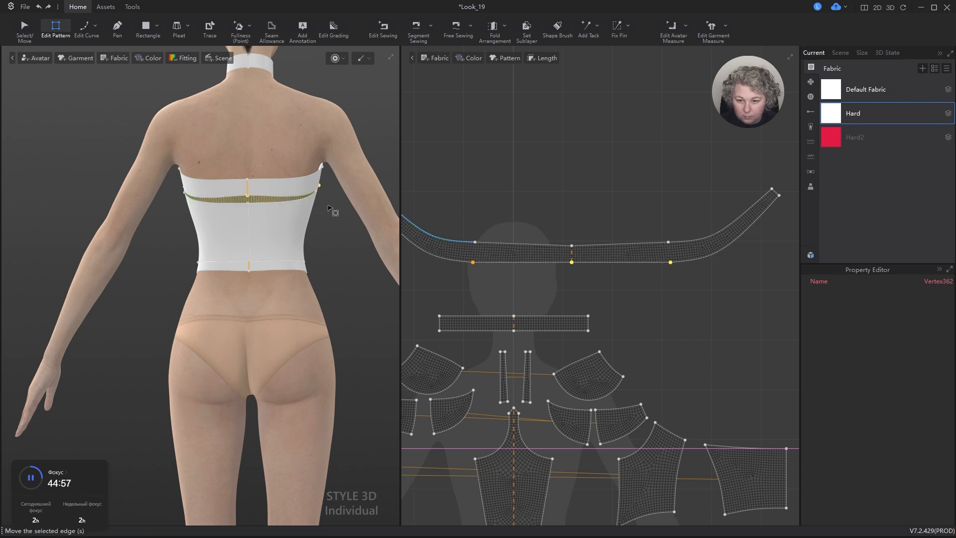
Straighten the strip's upper edge across the back by aligning its centre point horizontally with the neighbouring upper points.
{"action": "left_click", "coordinate": [571, 246]}
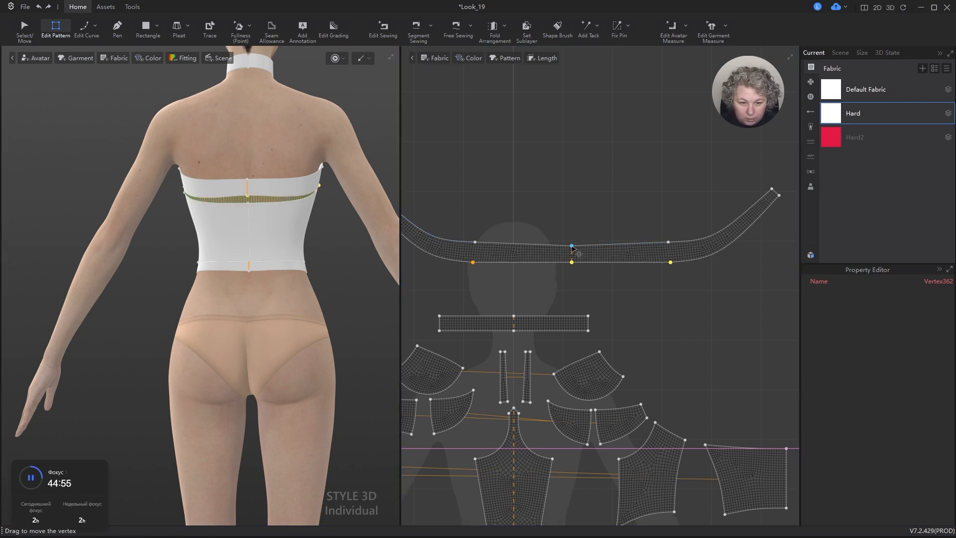
{"action": "left_click", "coordinate": [666, 243]}
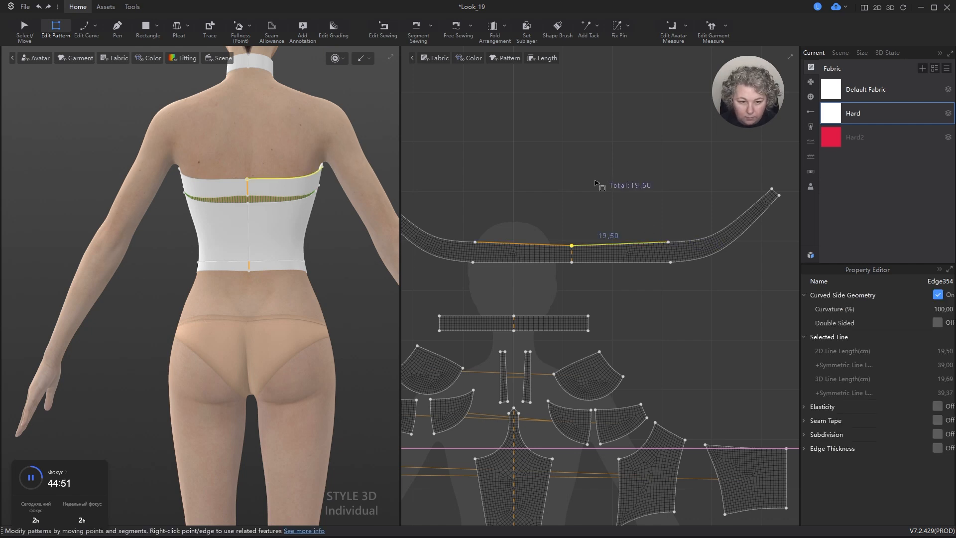
{"action": "left_click", "coordinate": [581, 213]}
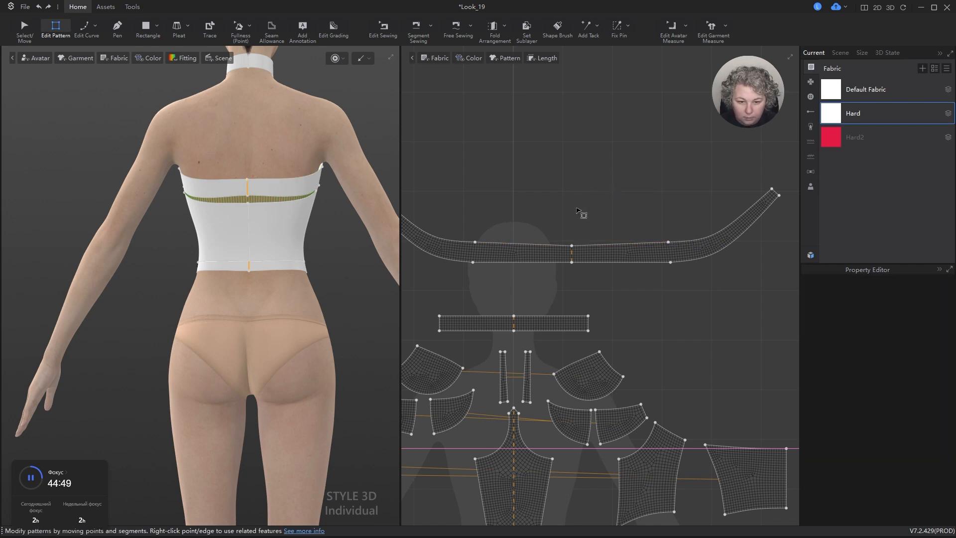
{"action": "left_click", "coordinate": [571, 246]}
{"action": "left_click", "coordinate": [475, 242], "text": "shift"}
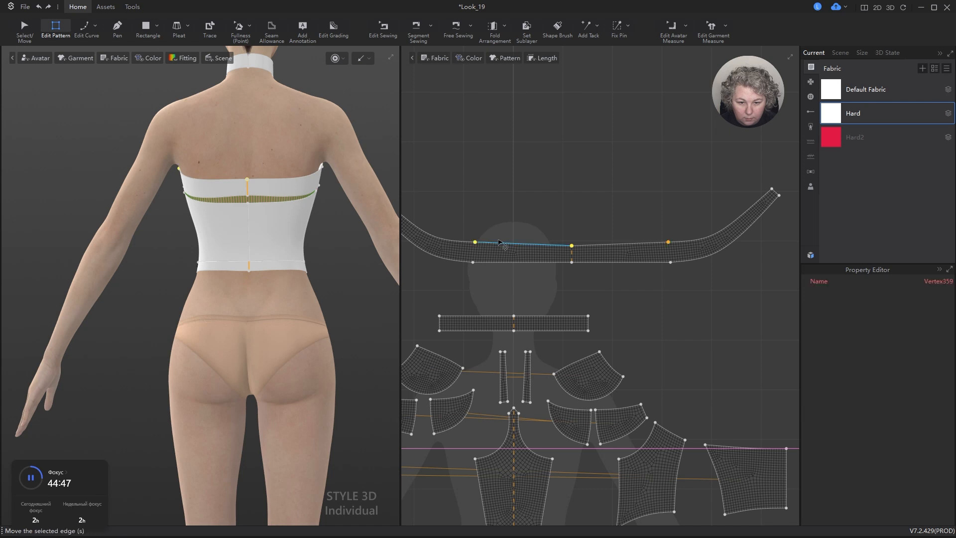
{"action": "key", "text": "h"}
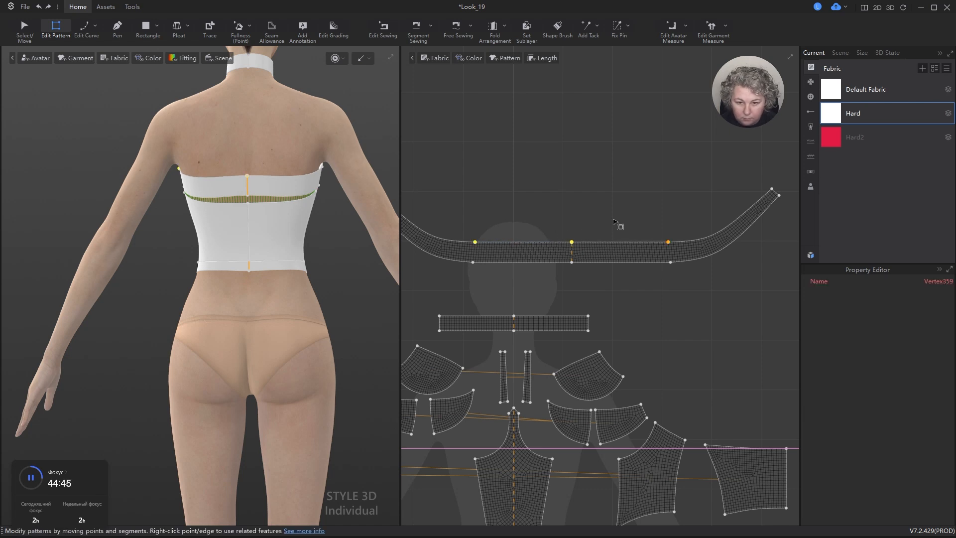
{"action": "left_click", "coordinate": [614, 223]}
Simulate the garment with the straightened back strip and view it from the back around to the front.
{"action": "key", "text": "space"}
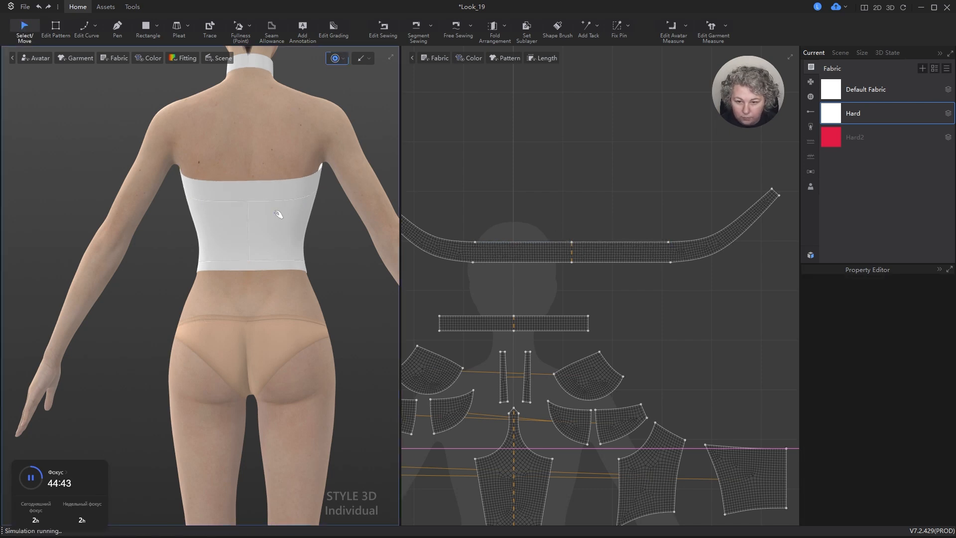
{"action": "right_click_drag", "start_coordinate": [278, 214], "coordinate": [410, 208]}
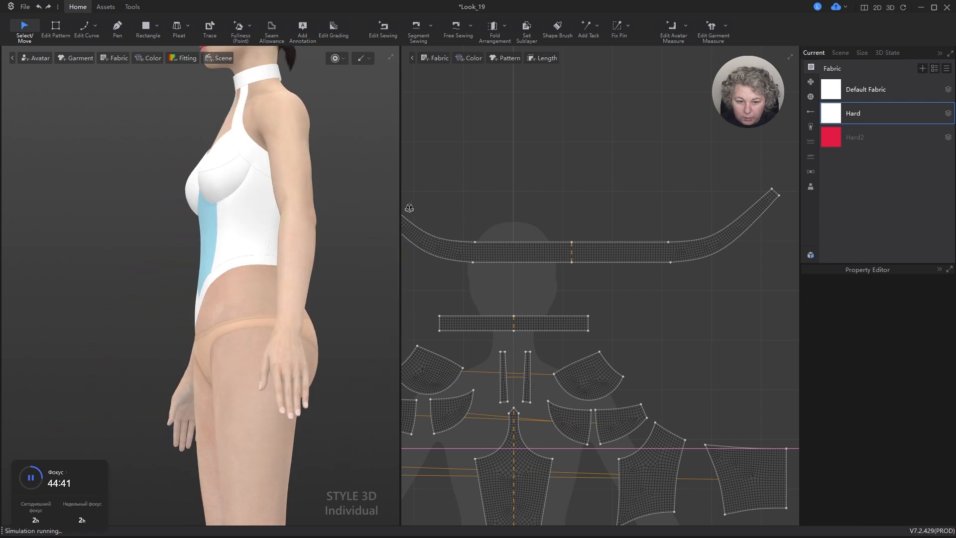
{"action": "scroll", "coordinate": [619, 210], "scroll_direction": "down", "scroll_amount": 4}
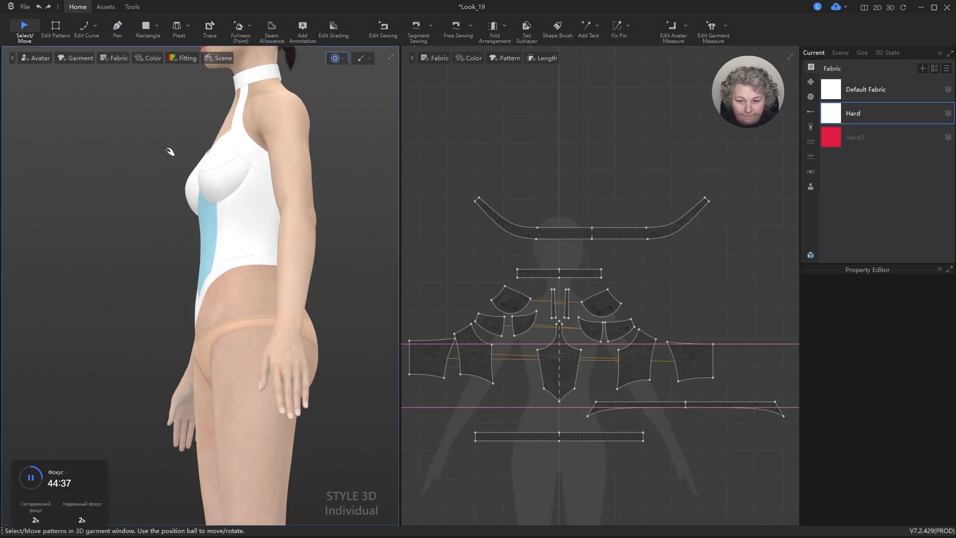
{"action": "right_click_drag", "start_coordinate": [171, 149], "coordinate": [226, 160]}
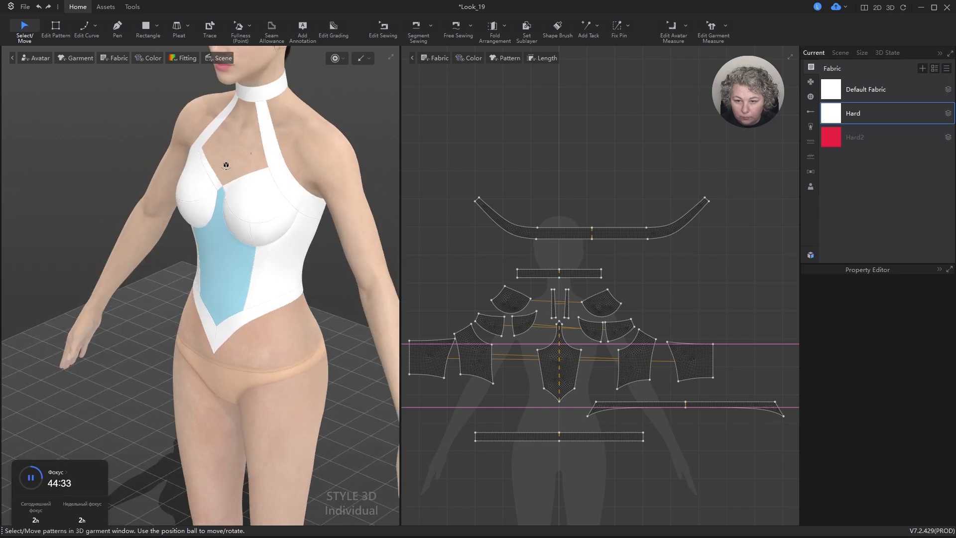
Tug the strip slightly at both underarms during simulation to settle it, and examine the cups and side up close.
{"action": "left_click", "coordinate": [307, 158]}
{"action": "left_click_drag", "start_coordinate": [310, 159], "coordinate": [308, 161]}
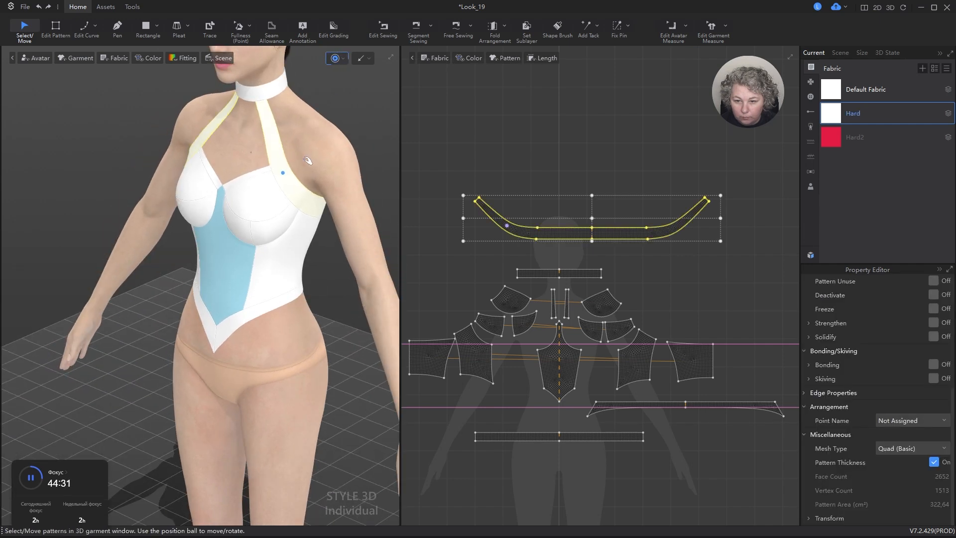
{"action": "right_click_drag", "start_coordinate": [259, 181], "coordinate": [163, 188]}
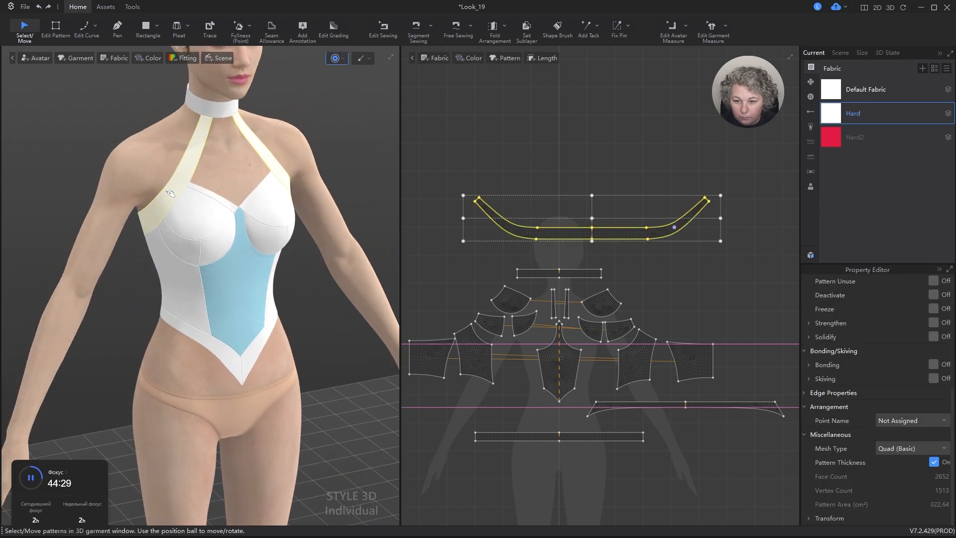
{"action": "left_click_drag", "start_coordinate": [171, 194], "coordinate": [163, 191]}
{"action": "right_click_drag", "start_coordinate": [250, 180], "coordinate": [254, 268]}
{"action": "scroll", "coordinate": [254, 268], "scroll_direction": "up", "scroll_amount": 4}
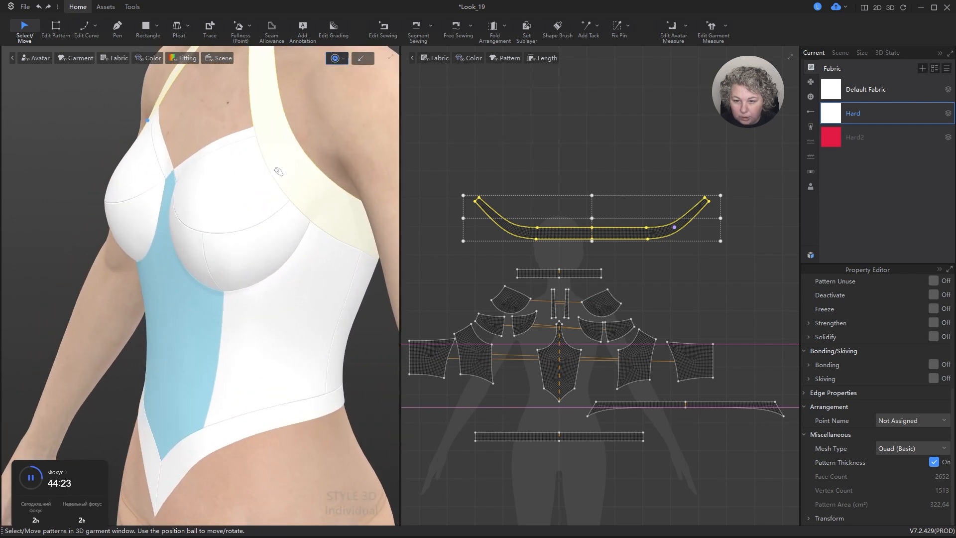
{"action": "scroll", "coordinate": [569, 138], "scroll_direction": "up", "scroll_amount": 5}
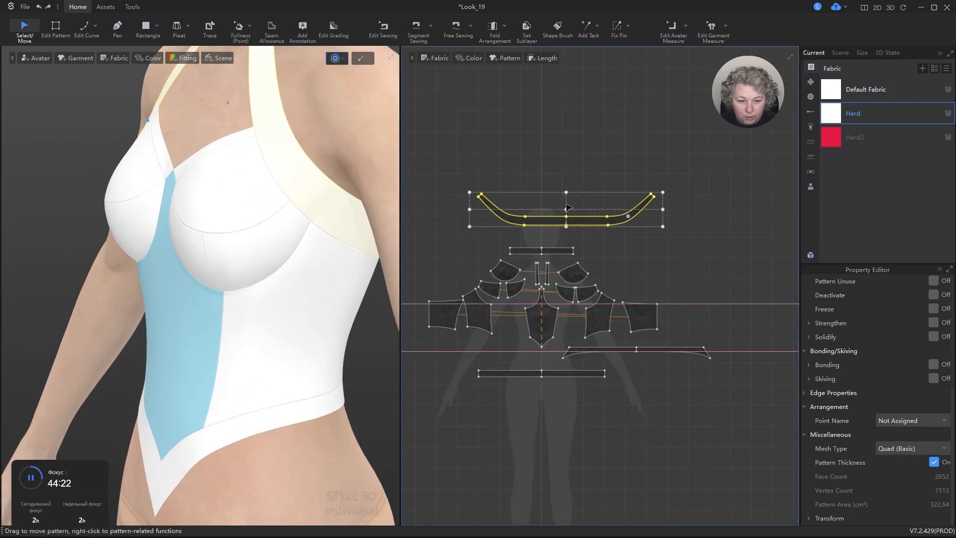
{"action": "left_click", "coordinate": [570, 138]}
{"action": "scroll", "coordinate": [570, 137], "scroll_direction": "down", "scroll_amount": 3}
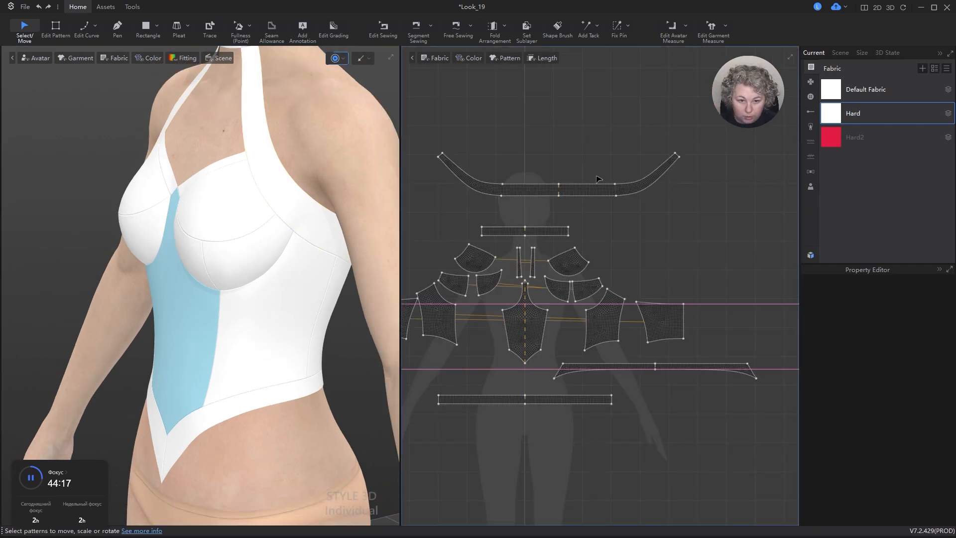
Try to narrow the strip across the back by lowering both straight upper edge segments, and view the corset from the front.
{"action": "scroll", "coordinate": [569, 176], "scroll_direction": "up", "scroll_amount": 3}
{"action": "key", "text": "z"}
{"action": "left_click", "coordinate": [556, 194]}
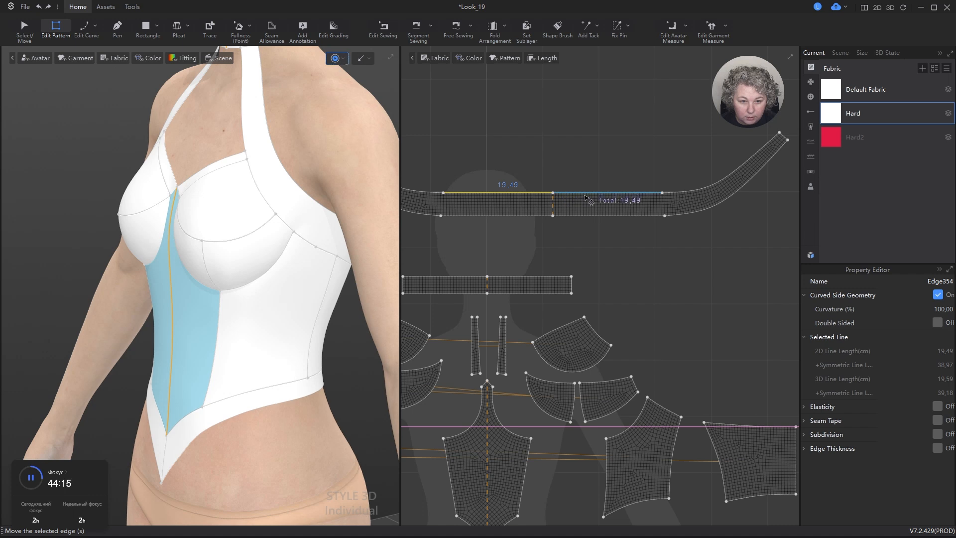
{"action": "left_click_drag", "start_coordinate": [613, 197], "coordinate": [614, 205]}
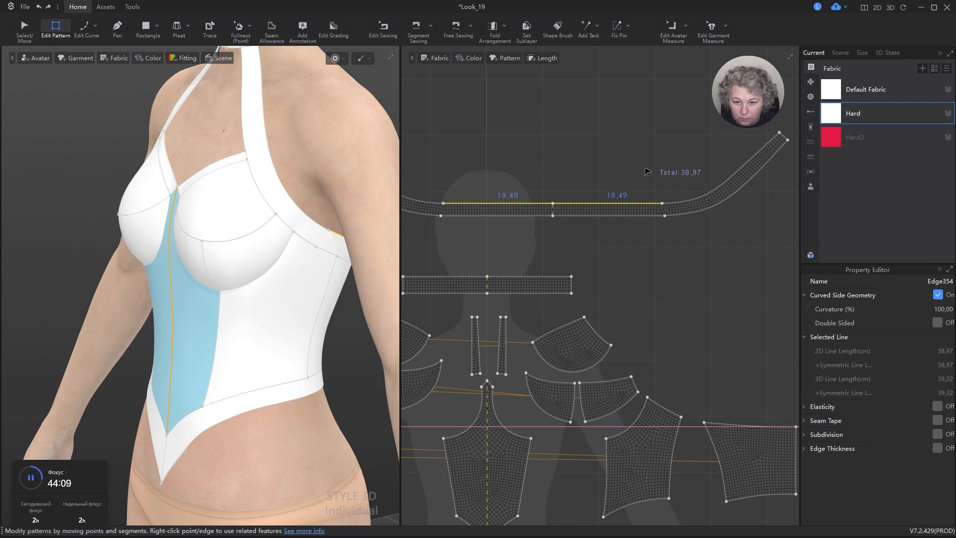
{"action": "key", "text": "q"}
{"action": "scroll", "coordinate": [192, 255], "scroll_direction": "down", "scroll_amount": 5}
{"action": "right_click_drag", "start_coordinate": [262, 250], "coordinate": [320, 252]}
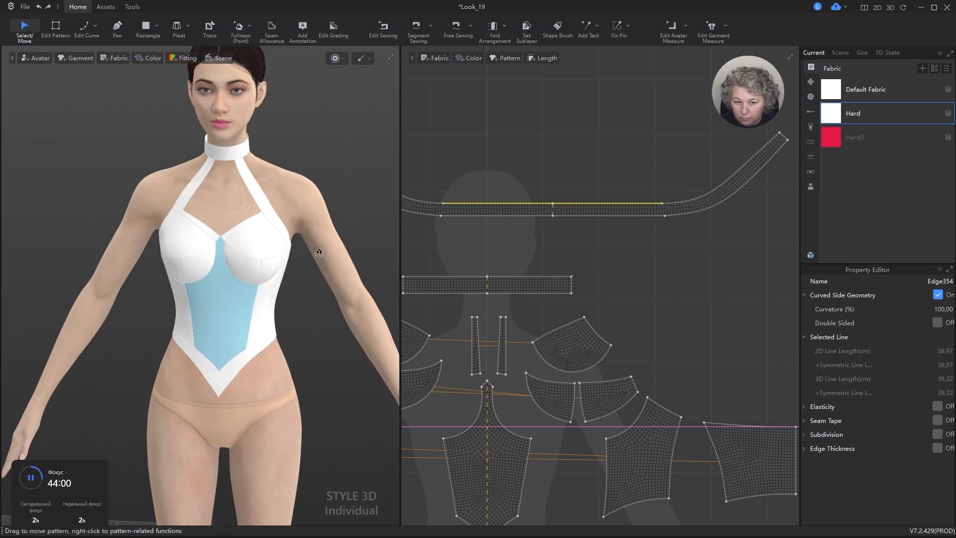
{"action": "scroll", "coordinate": [562, 219], "scroll_direction": "up", "scroll_amount": 3}
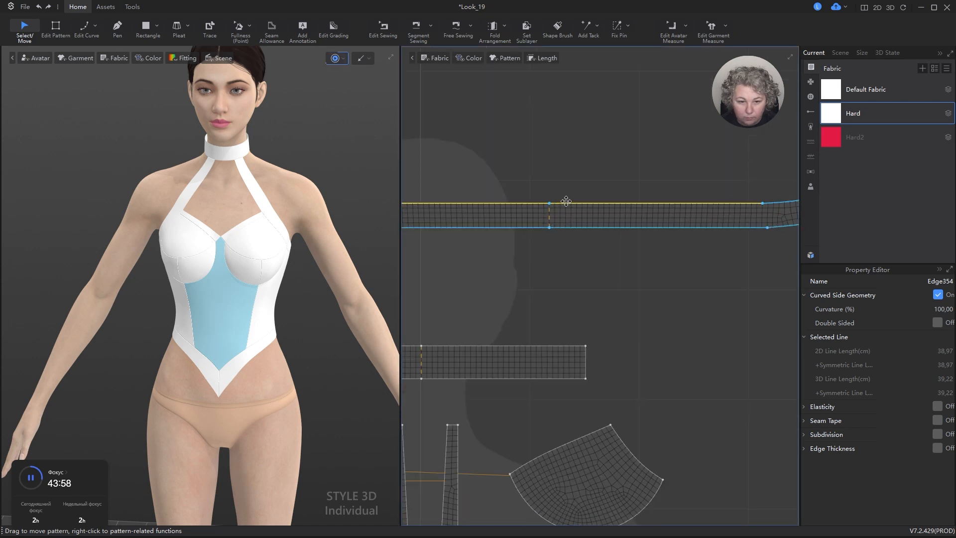
Draw a 2 cm vertical internal line upward from the strip's lower edge, just beside the centre-back line.
{"action": "key", "text": "d"}
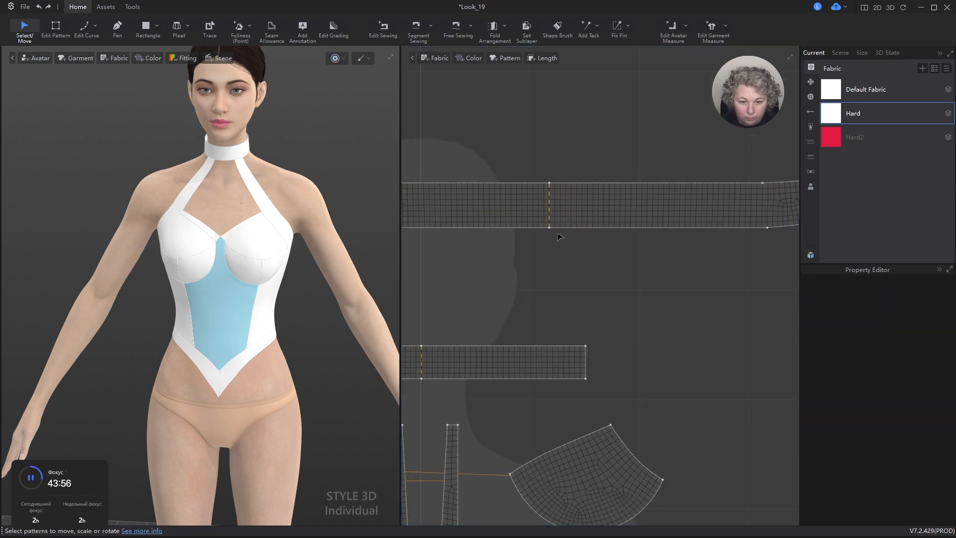
{"action": "scroll", "coordinate": [550, 223], "scroll_direction": "up", "scroll_amount": 4}
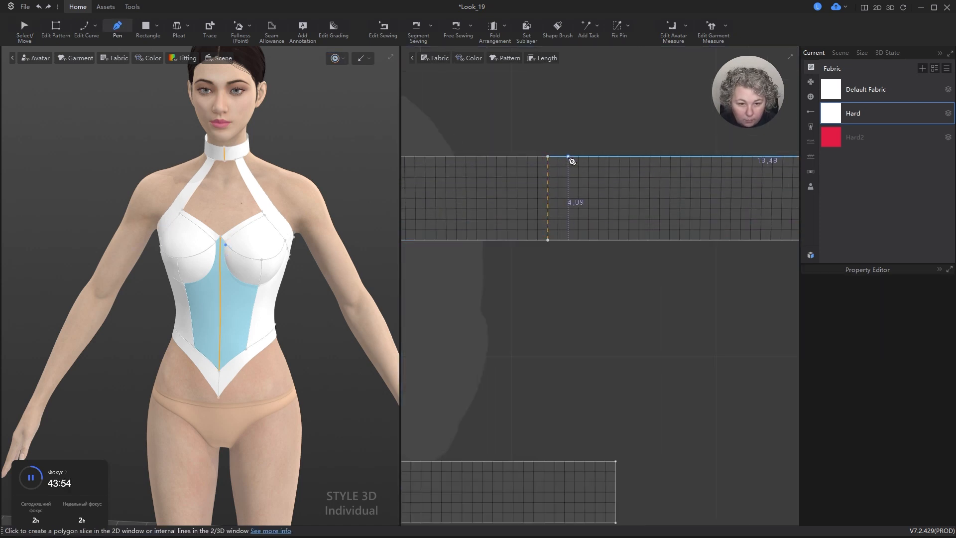
{"action": "key", "text": "z"}
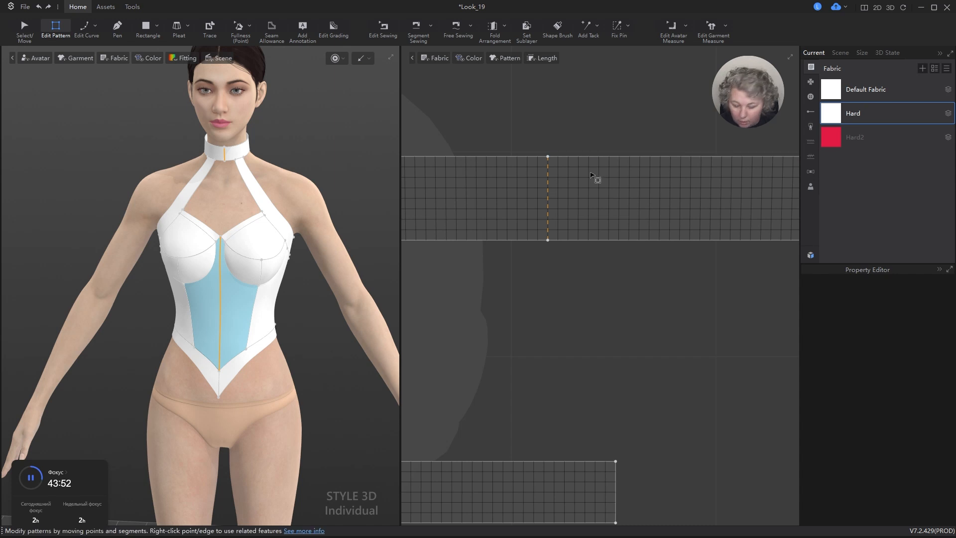
{"action": "key", "text": "d"}
{"action": "left_click", "coordinate": [587, 245]}
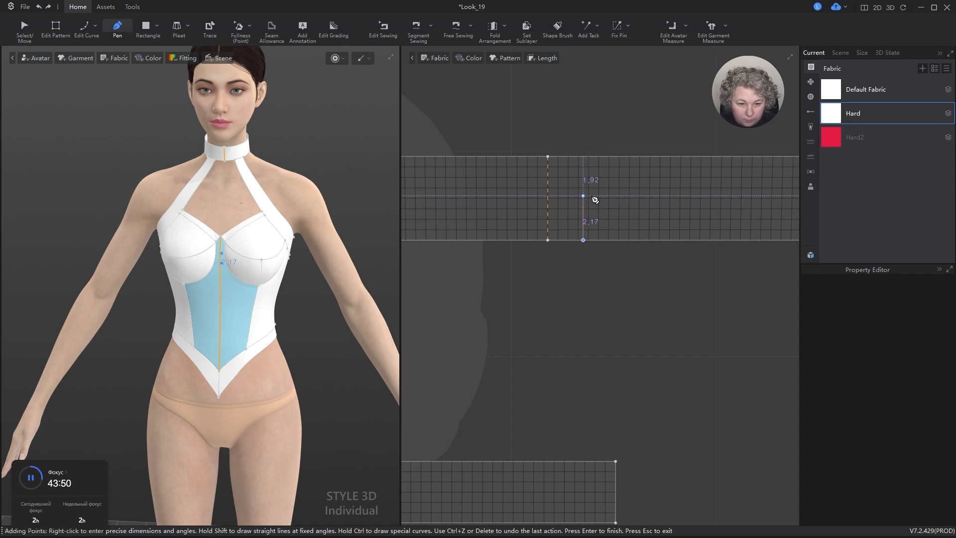
{"action": "right_click", "coordinate": [595, 200]}
{"action": "key", "text": "Return"}
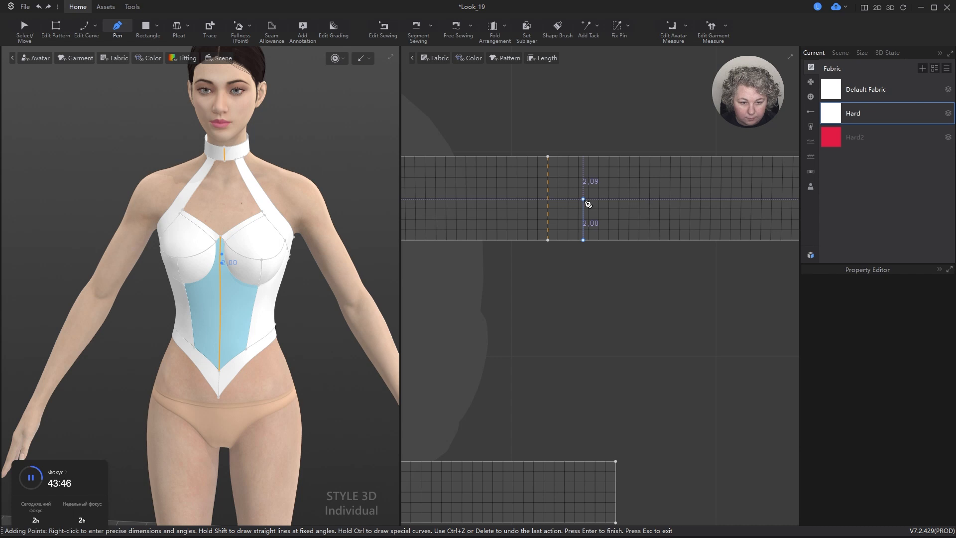
{"action": "key", "text": "Return"}
{"action": "key", "text": "z"}
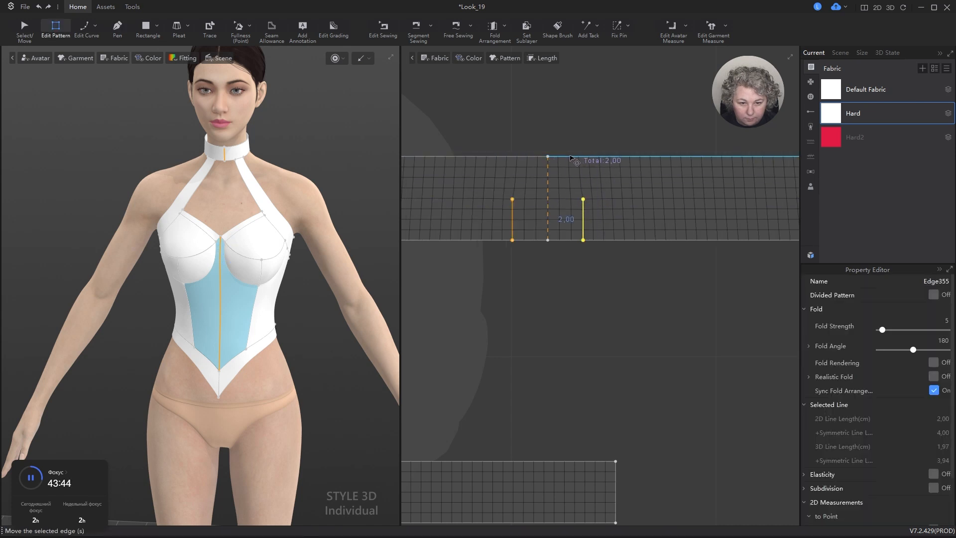
Lower the strip's straight upper edge to the top of the 2 cm internal lines beside the centre back.
{"action": "left_click", "coordinate": [606, 158]}
{"action": "left_click_drag", "start_coordinate": [587, 160], "coordinate": [583, 201]}
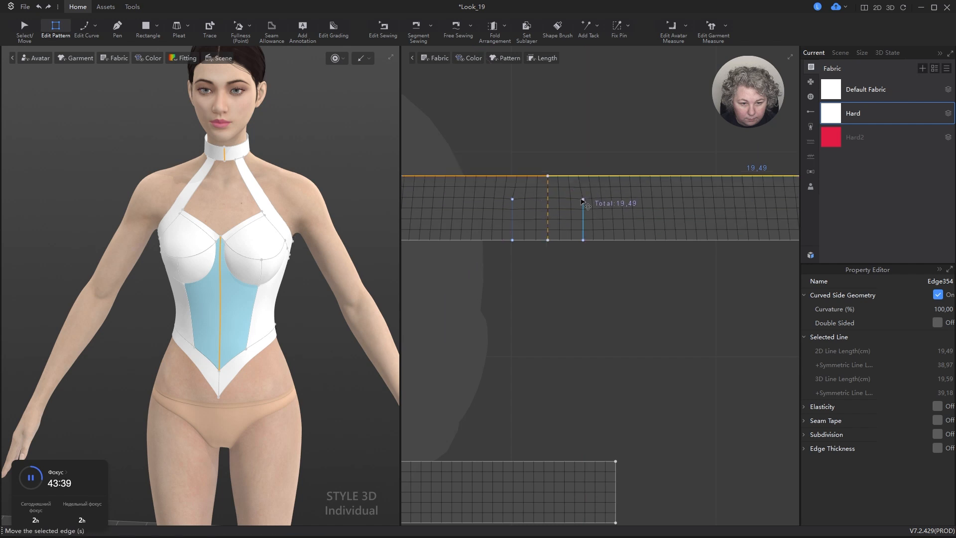
{"action": "key", "text": "ctrl+z"}
{"action": "left_click", "coordinate": [638, 186]}
{"action": "scroll", "coordinate": [638, 185], "scroll_direction": "down", "scroll_amount": 3}
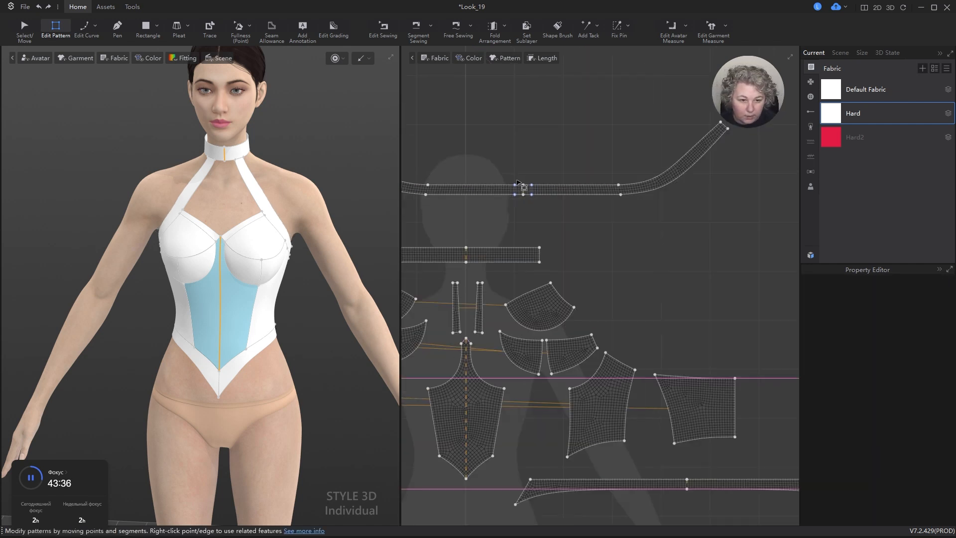
Reshape the upper curved edge of the strip's strap section with Edit Curve so it follows the lower edge smoothly.
{"action": "scroll", "coordinate": [639, 189], "scroll_direction": "up", "scroll_amount": 3}
{"action": "scroll", "coordinate": [638, 191], "scroll_direction": "down", "scroll_amount": 3}
{"action": "scroll", "coordinate": [600, 181], "scroll_direction": "up", "scroll_amount": 3}
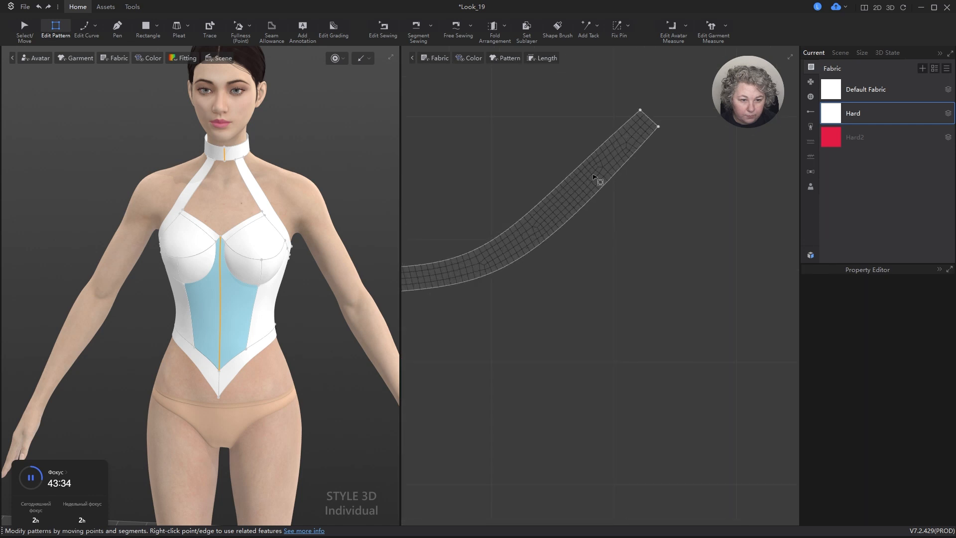
{"action": "scroll", "coordinate": [589, 187], "scroll_direction": "down", "scroll_amount": 1}
{"action": "left_click", "coordinate": [590, 187]}
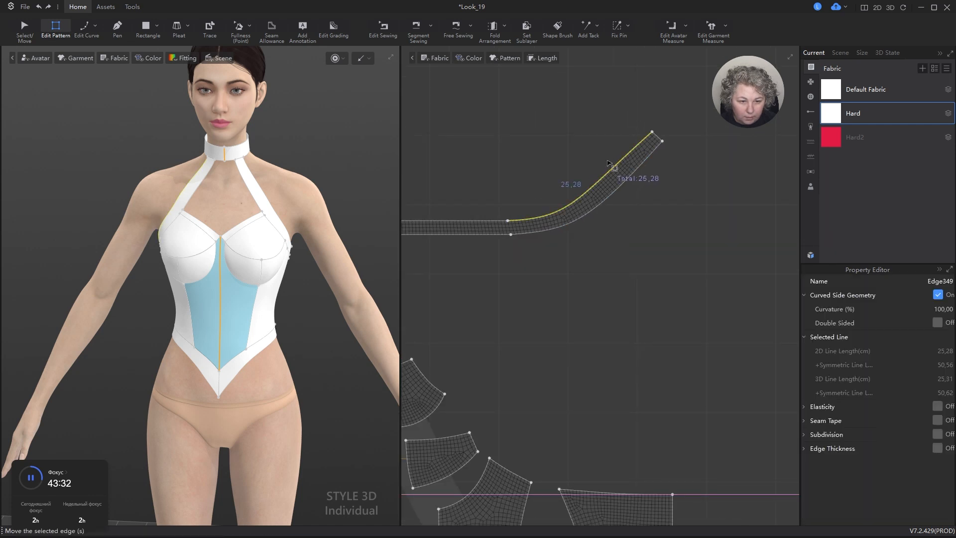
{"action": "scroll", "coordinate": [608, 157], "scroll_direction": "up", "scroll_amount": 2}
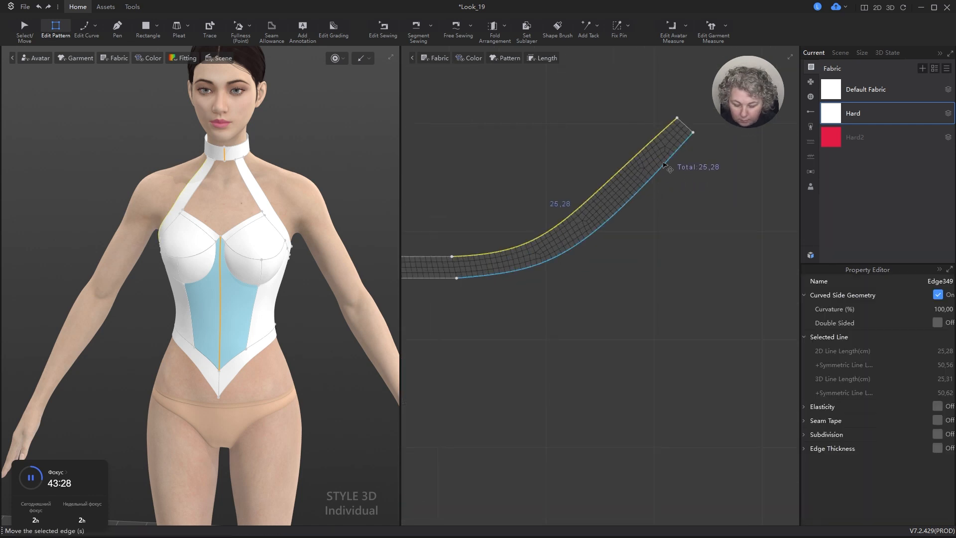
{"action": "key", "text": "c"}
{"action": "left_click_drag", "start_coordinate": [559, 224], "coordinate": [589, 215]}
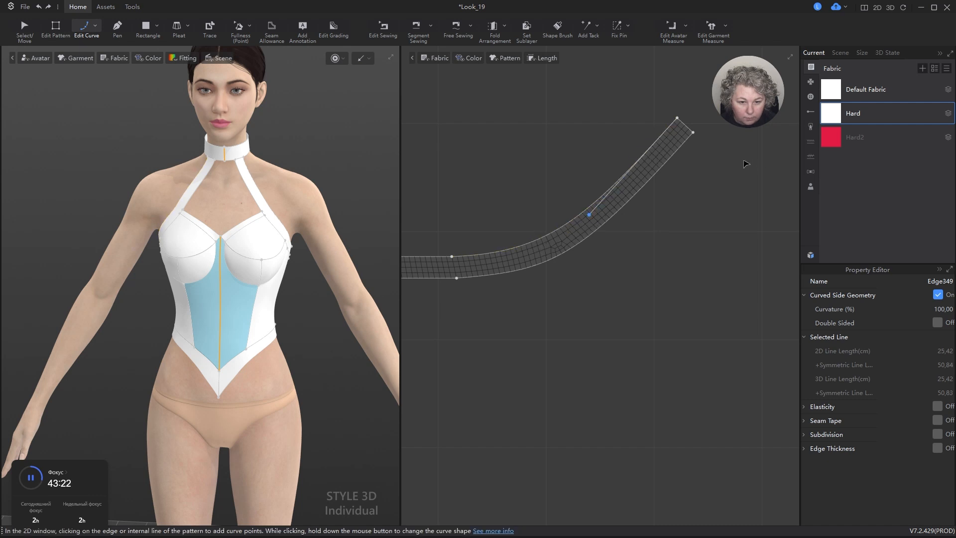
{"action": "scroll", "coordinate": [626, 213], "scroll_direction": "up", "scroll_amount": 3}
{"action": "left_click_drag", "start_coordinate": [570, 219], "coordinate": [571, 219]}
Simulate the garment with the reshaped strap edges and view it from the side and front.
{"action": "key", "text": "q"}
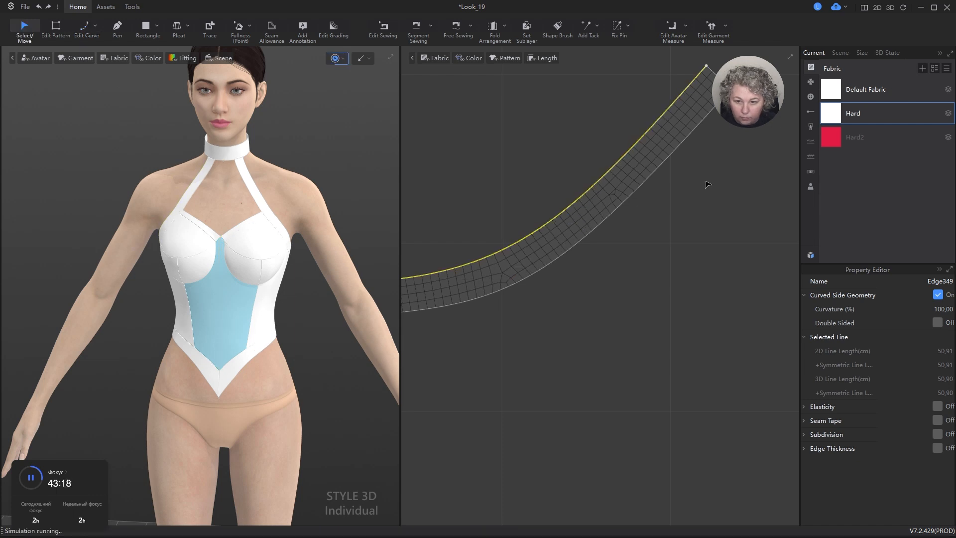
{"action": "scroll", "coordinate": [297, 160], "scroll_direction": "down", "scroll_amount": 3}
{"action": "right_click_drag", "start_coordinate": [297, 161], "coordinate": [267, 157]}
{"action": "key", "text": "space"}
{"action": "scroll", "coordinate": [627, 200], "scroll_direction": "down", "scroll_amount": 4}
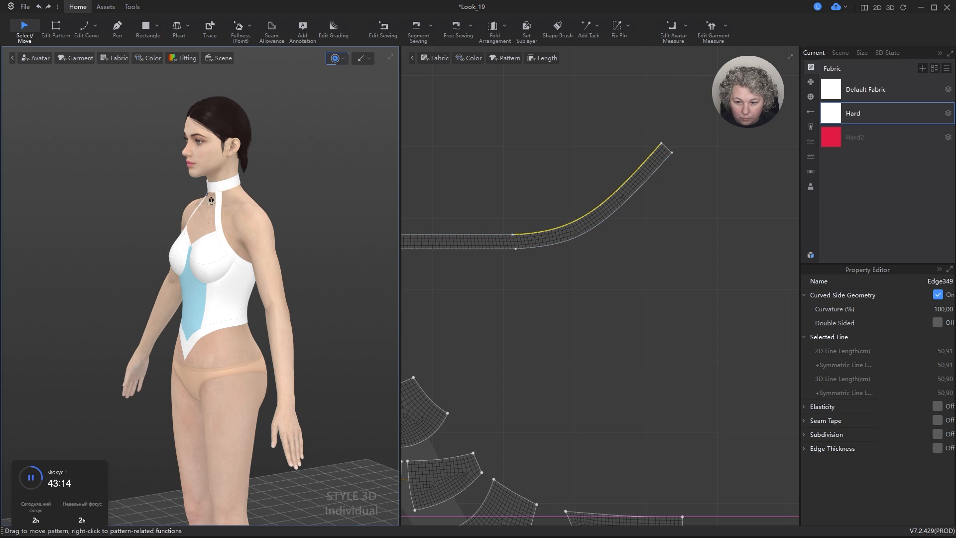
{"action": "right_click_drag", "start_coordinate": [211, 200], "coordinate": [282, 199]}
{"action": "key", "text": "space"}
{"action": "scroll", "coordinate": [703, 179], "scroll_direction": "down", "scroll_amount": 5}
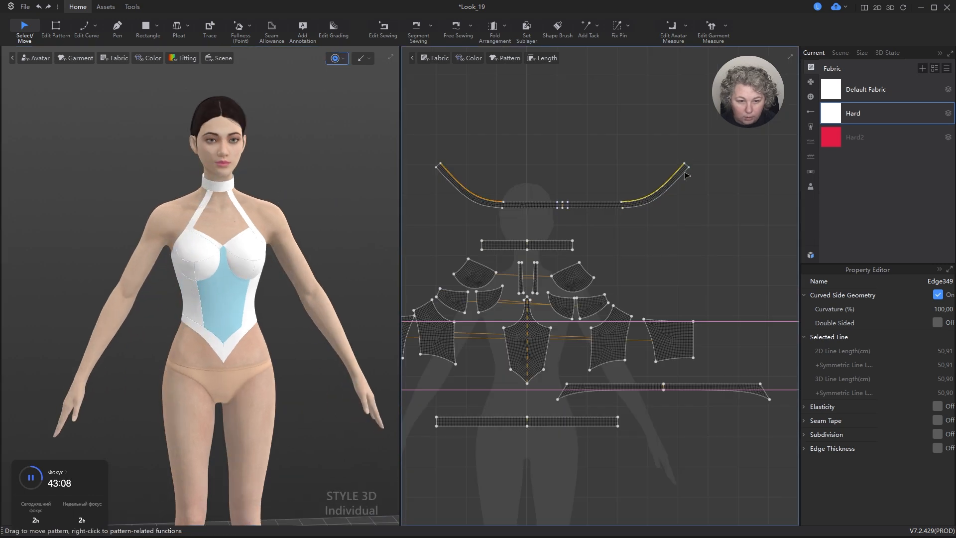
{"action": "scroll", "coordinate": [295, 193], "scroll_direction": "up", "scroll_amount": 4}
{"action": "key", "text": "space"}
{"action": "mouse_move", "coordinate": [295, 194]}
{"action": "right_mouse_down"}
{"action": "mouse_move", "coordinate": [100, 185]}
{"action": "mouse_move", "coordinate": [306, 194]}
{"action": "right_mouse_up"}
{"action": "scroll", "coordinate": [674, 158], "scroll_direction": "up", "scroll_amount": 8}
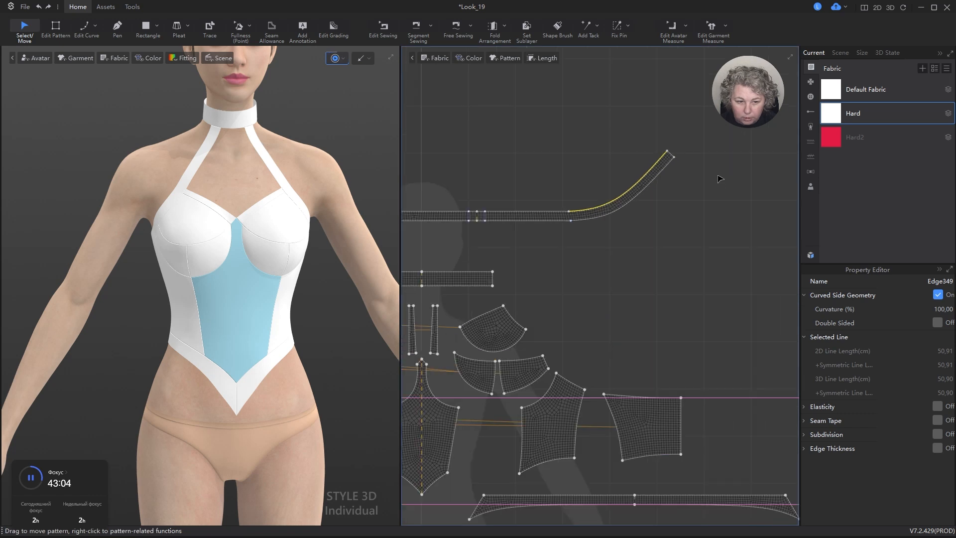
Check the lengths of the upper and lower curved edges on the strap section of the strip.
{"action": "key", "text": "z"}
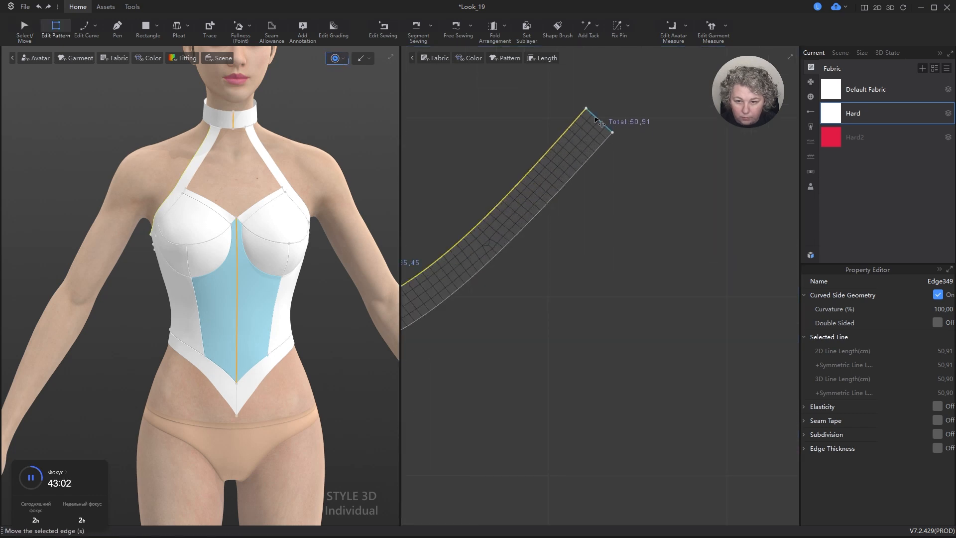
{"action": "left_click", "coordinate": [577, 119]}
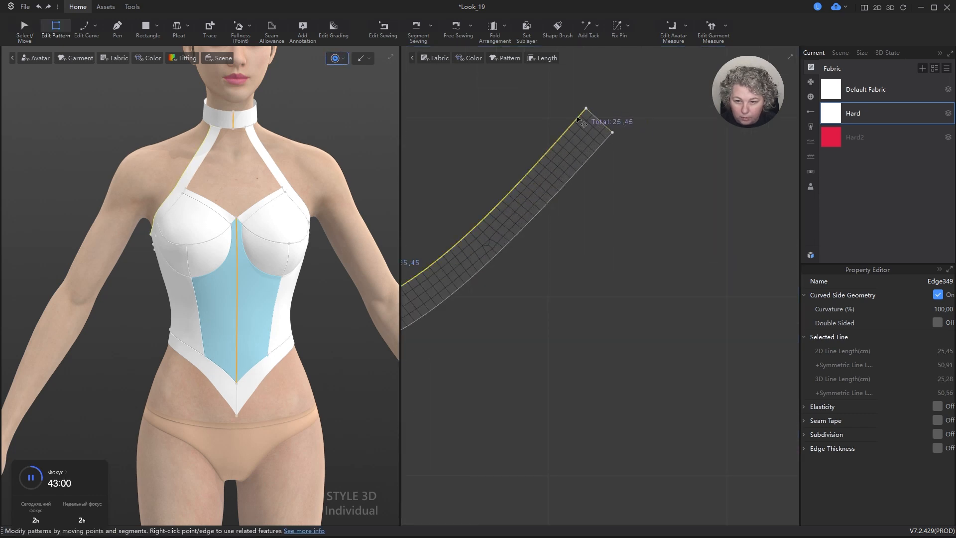
{"action": "left_click", "coordinate": [599, 149]}
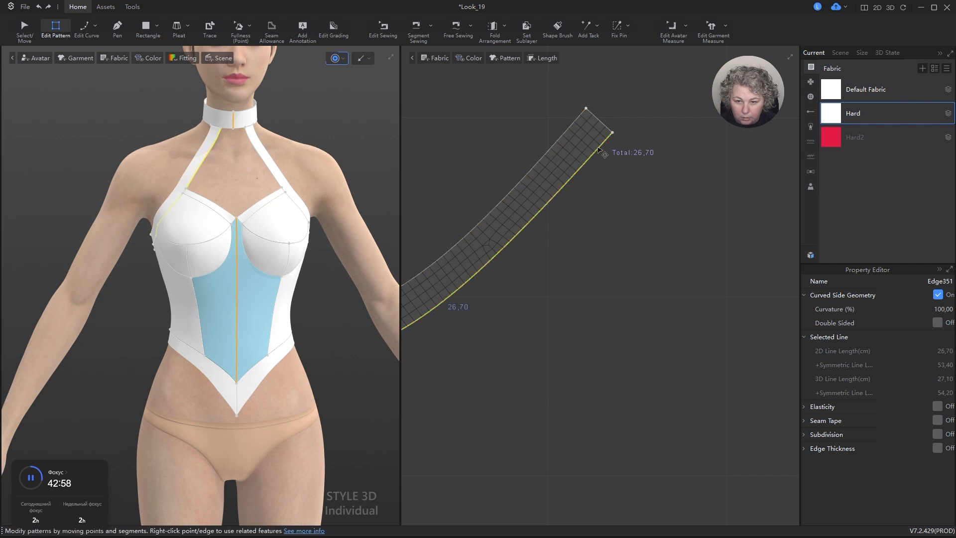
{"action": "scroll", "coordinate": [608, 149], "scroll_direction": "down", "scroll_amount": 3}
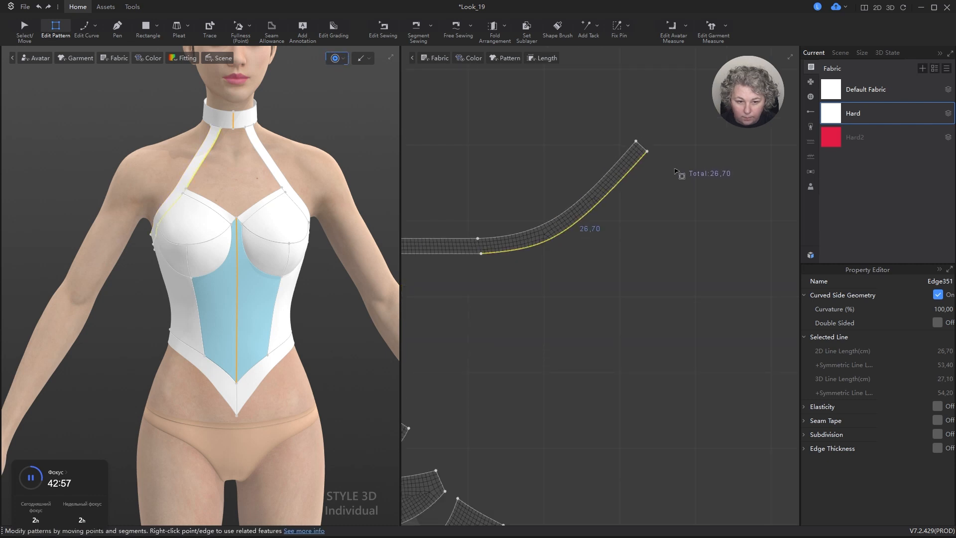
{"action": "scroll", "coordinate": [639, 143], "scroll_direction": "up", "scroll_amount": 3}
{"action": "left_click", "coordinate": [638, 144]}
{"action": "key", "text": "ctrl+h"}
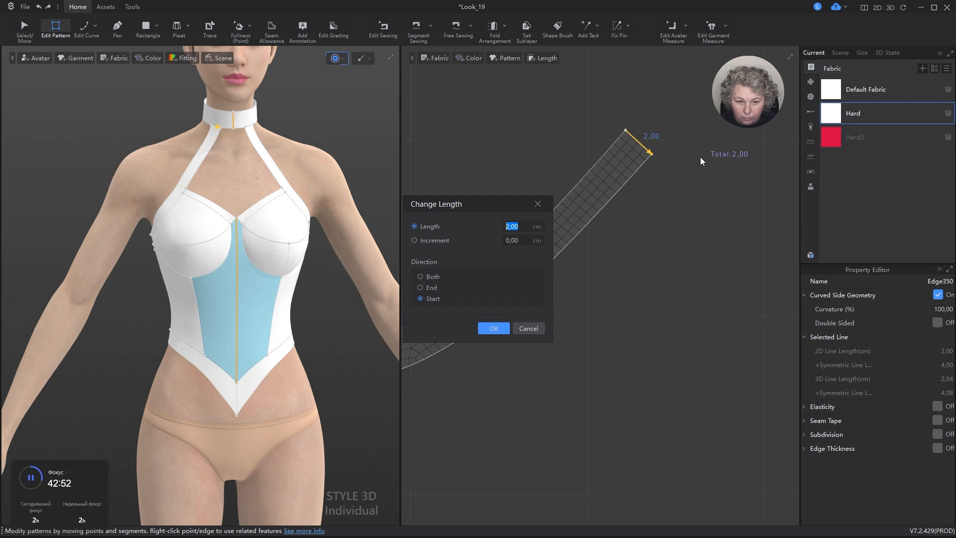
{"action": "left_click", "coordinate": [538, 323]}
Set the length of the strap's short neck-end edge to 4 cm, extending it in the End direction.
{"action": "scroll", "coordinate": [700, 229], "scroll_direction": "up", "scroll_amount": 2}
{"action": "scroll", "coordinate": [700, 229], "scroll_direction": "down", "scroll_amount": 6}
{"action": "scroll", "coordinate": [572, 189], "scroll_direction": "up", "scroll_amount": 5}
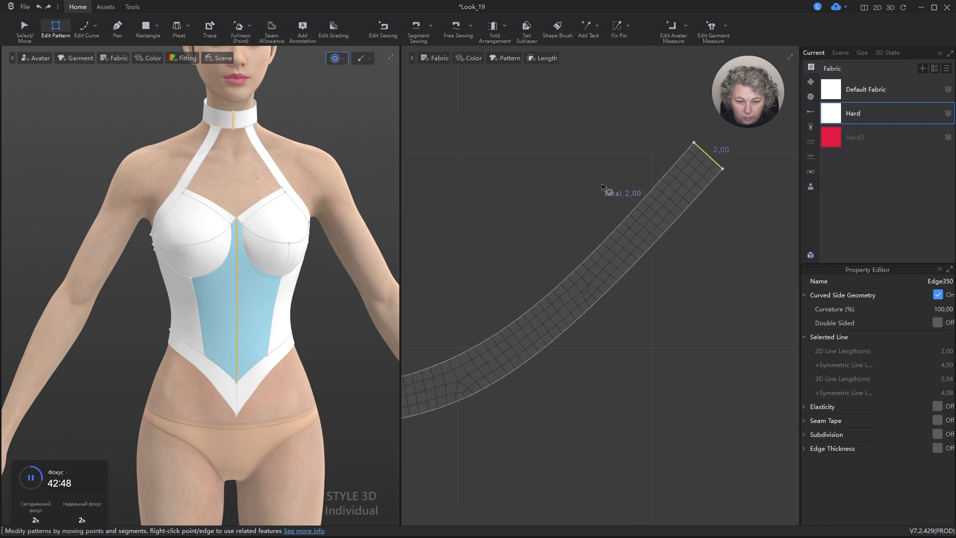
{"action": "left_click", "coordinate": [651, 188]}
{"action": "left_click", "coordinate": [708, 155]}
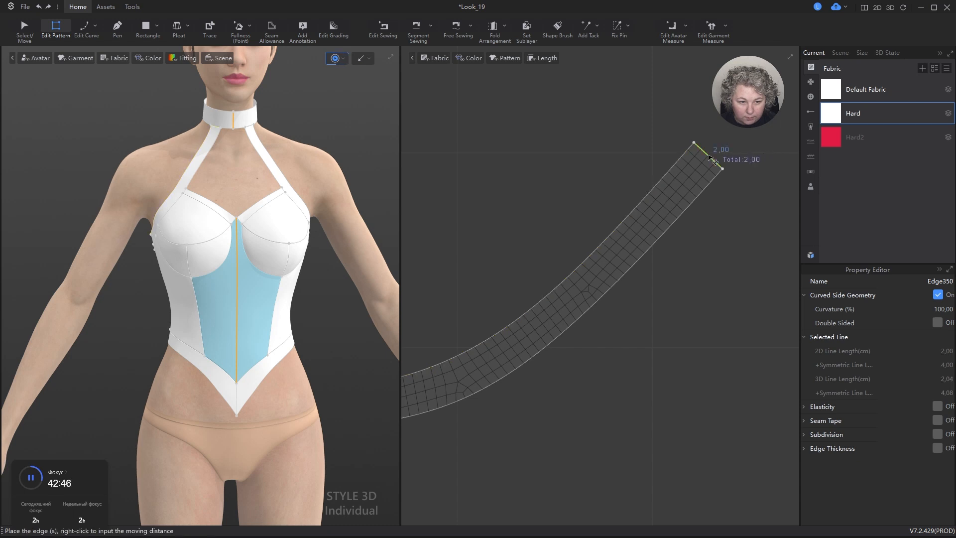
{"action": "key", "text": "ctrl+h"}
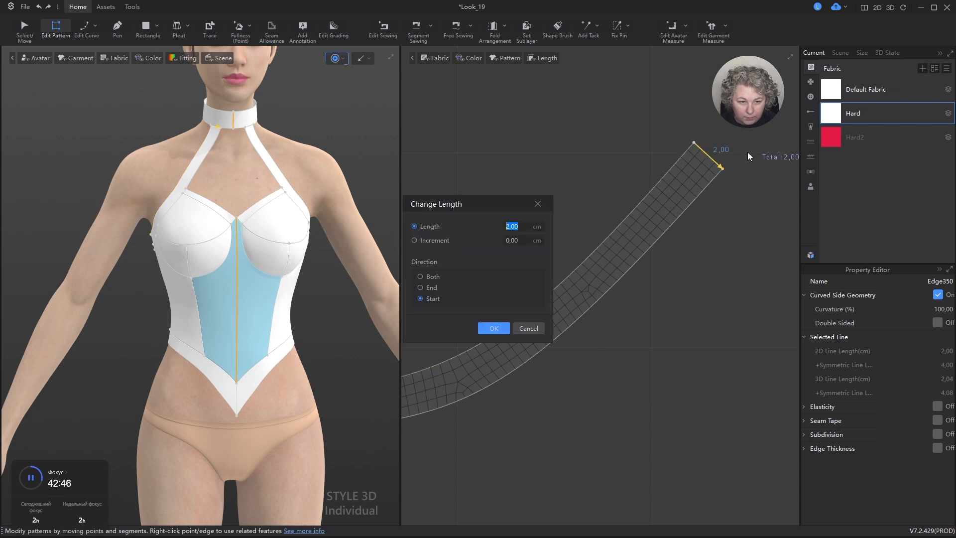
{"action": "left_click", "coordinate": [434, 241]}
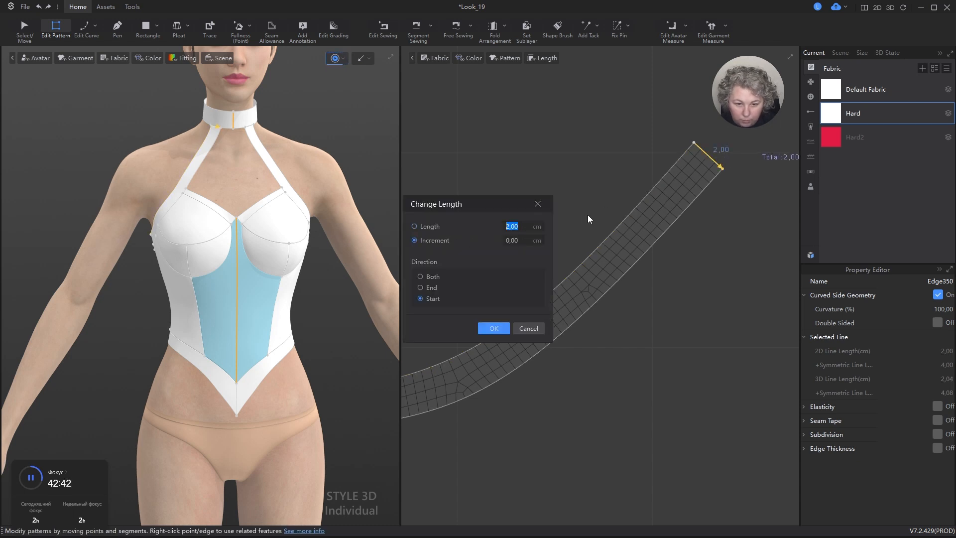
{"action": "left_click", "coordinate": [429, 230]}
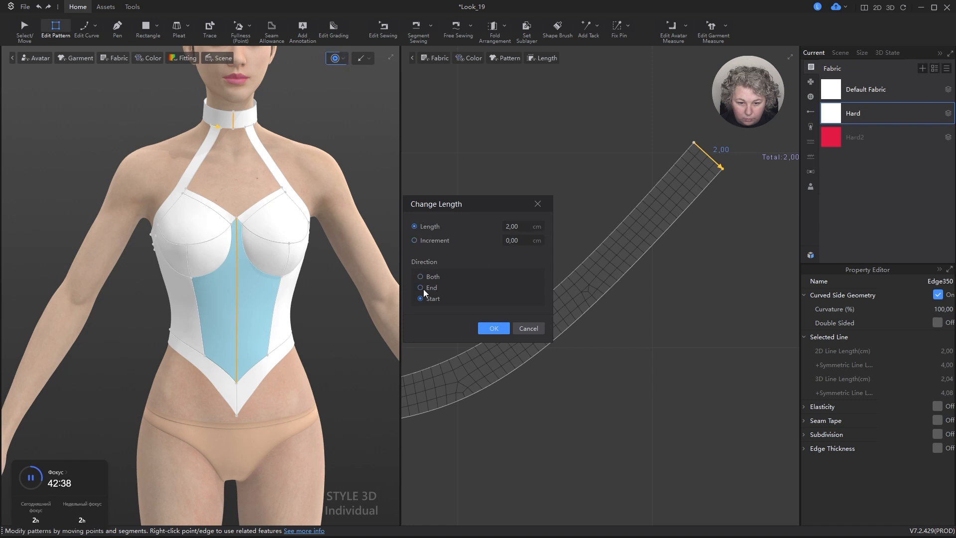
{"action": "double_click", "coordinate": [526, 226]}
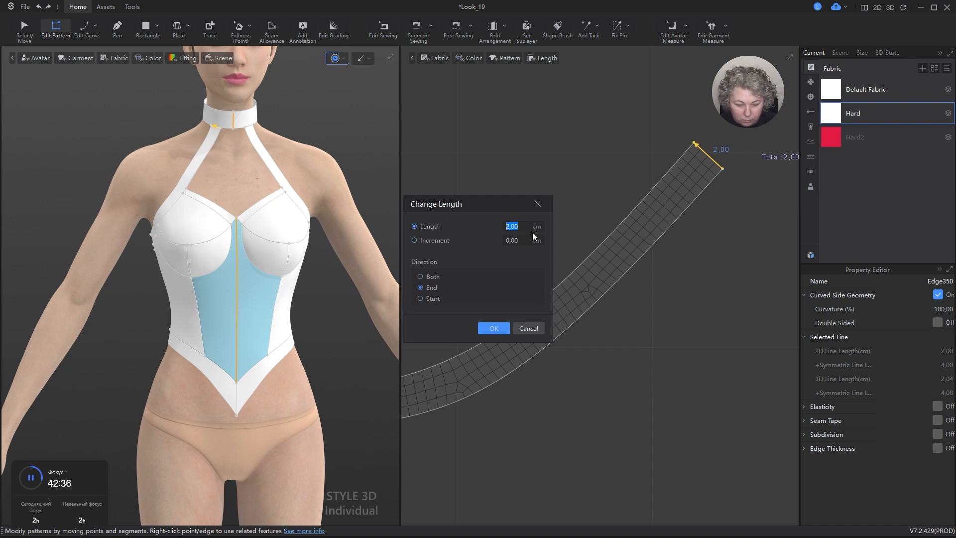
{"action": "type", "text": "4"}
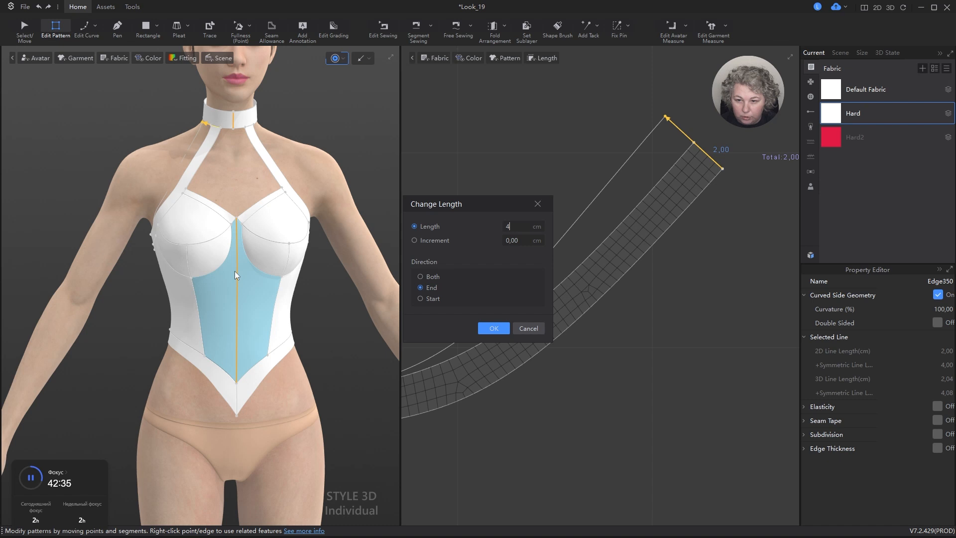
{"action": "left_click", "coordinate": [498, 327]}
Simulate the garment and view the widened straps at an angle from the front.
{"action": "key", "text": "space"}
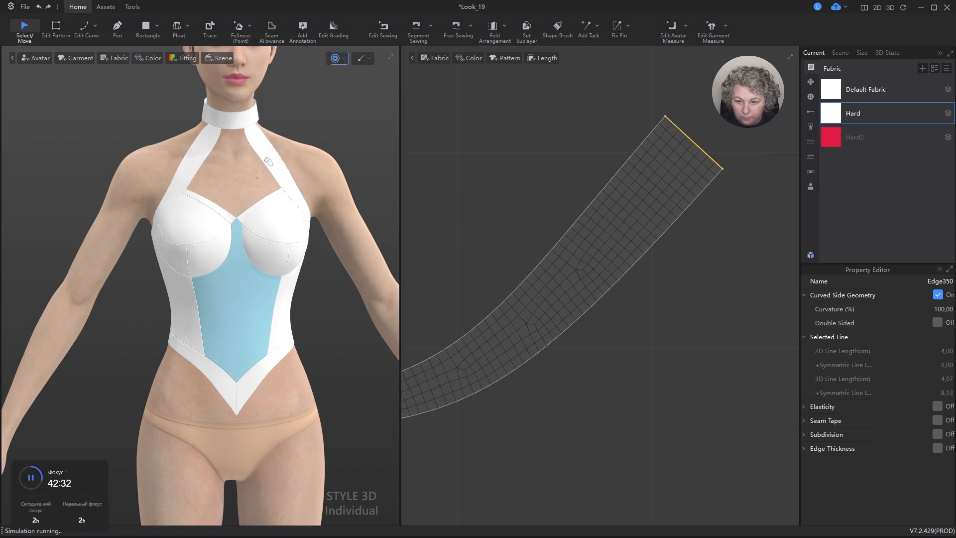
{"action": "right_click_drag", "start_coordinate": [286, 157], "coordinate": [309, 171]}
{"action": "scroll", "coordinate": [655, 241], "scroll_direction": "down", "scroll_amount": 5}
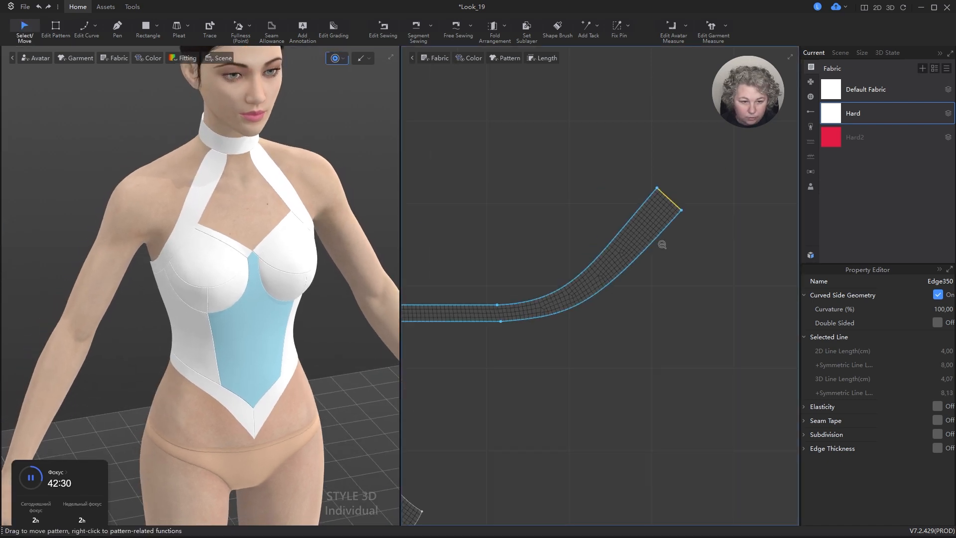
Move the inner sewing point of the strap seam on the collar's lower edge 1 cm, giving a total length of 3 cm.
{"action": "key", "text": "b"}
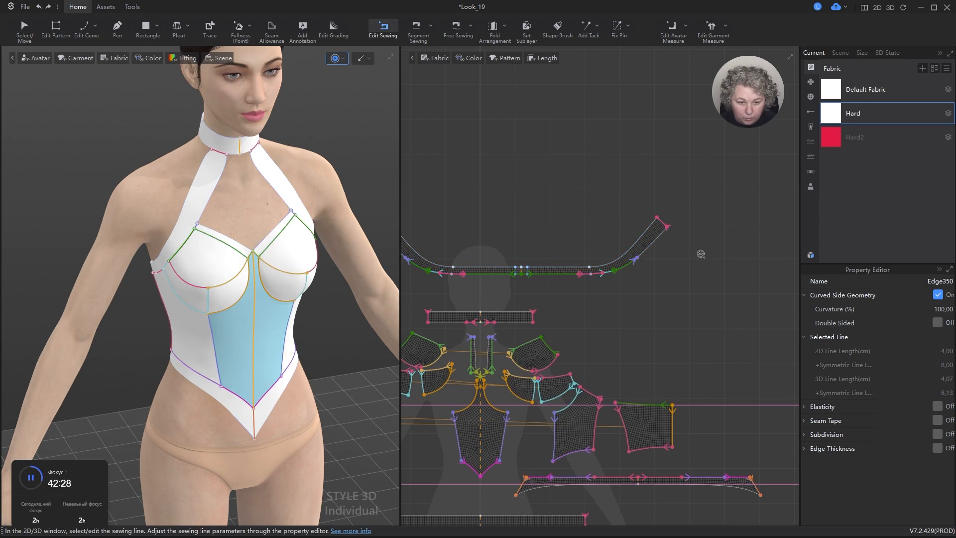
{"action": "scroll", "coordinate": [574, 312], "scroll_direction": "up", "scroll_amount": 10}
{"action": "left_click_drag", "start_coordinate": [574, 312], "coordinate": [542, 307]}
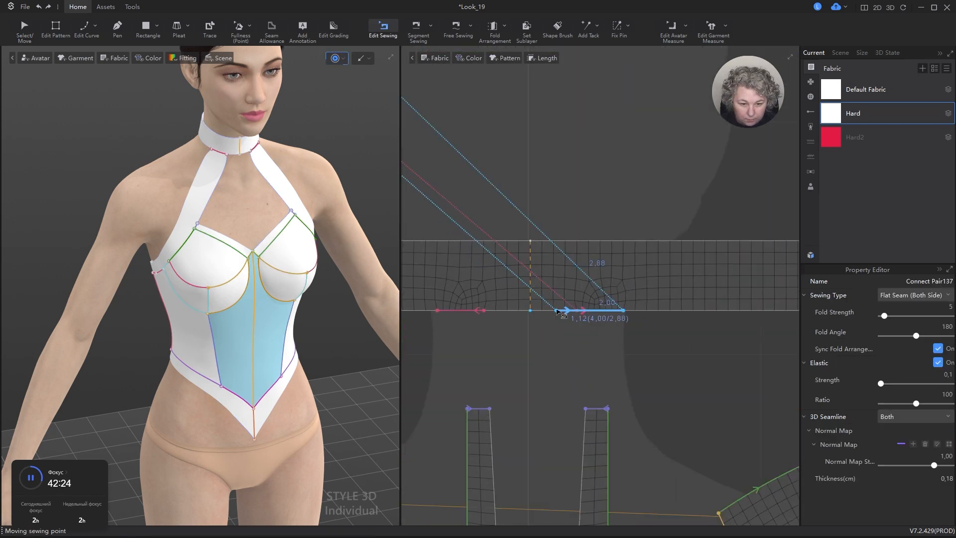
{"action": "key", "text": "Return"}
{"action": "type", "text": "1"}
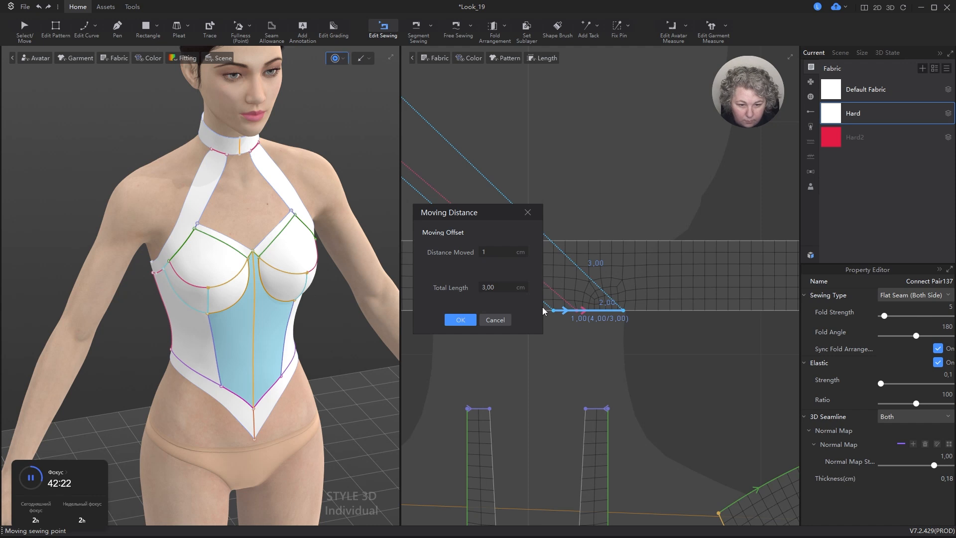
{"action": "key", "text": "Return"}
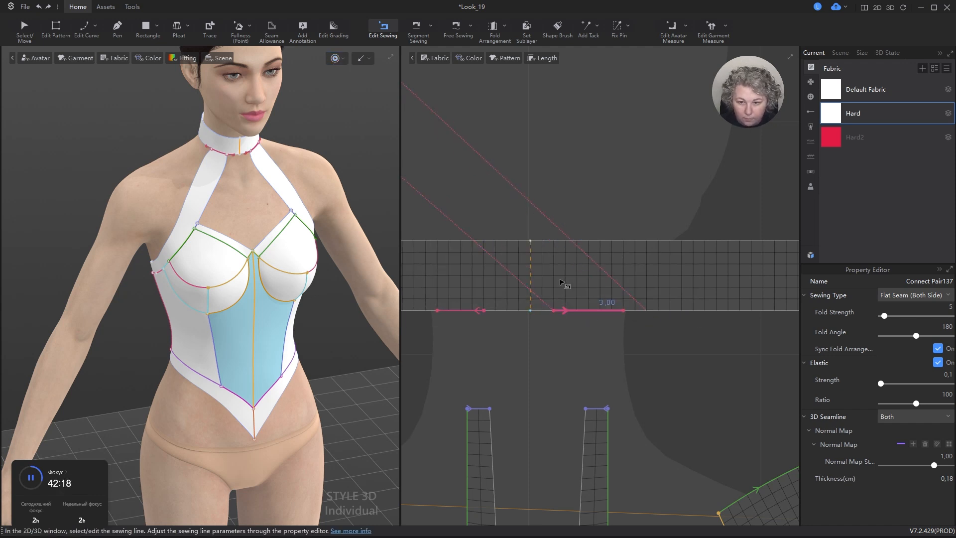
Simulate the garment with the adjusted collar seam and view the corset from the front and back.
{"action": "key", "text": "space"}
{"action": "key", "text": "space"}
{"action": "right_click_drag", "start_coordinate": [292, 177], "coordinate": [289, 157]}
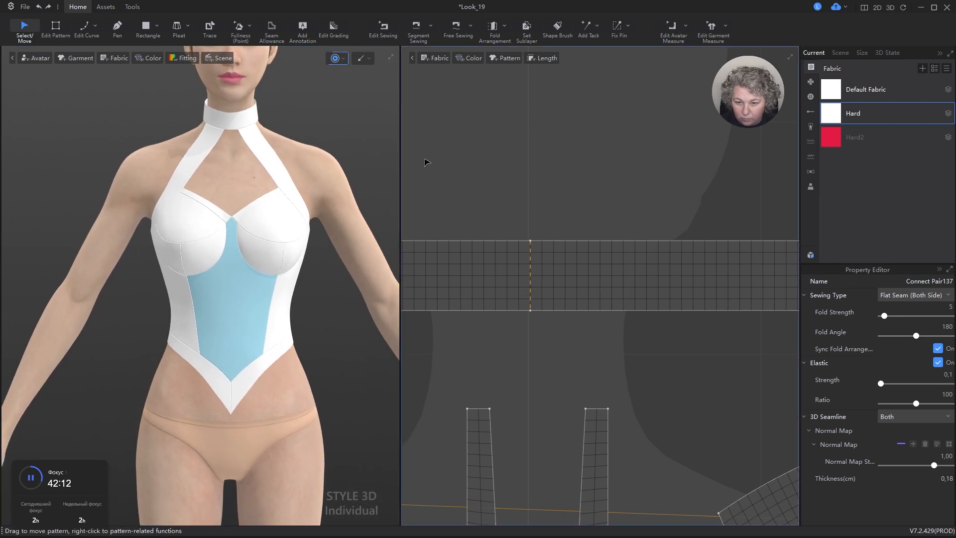
{"action": "scroll", "coordinate": [425, 161], "scroll_direction": "down", "scroll_amount": 4}
{"action": "scroll", "coordinate": [288, 153], "scroll_direction": "down", "scroll_amount": 4}
{"action": "right_click_drag", "start_coordinate": [291, 154], "coordinate": [354, 161]}
{"action": "scroll", "coordinate": [239, 226], "scroll_direction": "up", "scroll_amount": 6}
{"action": "right_click_drag", "start_coordinate": [239, 226], "coordinate": [367, 226]}
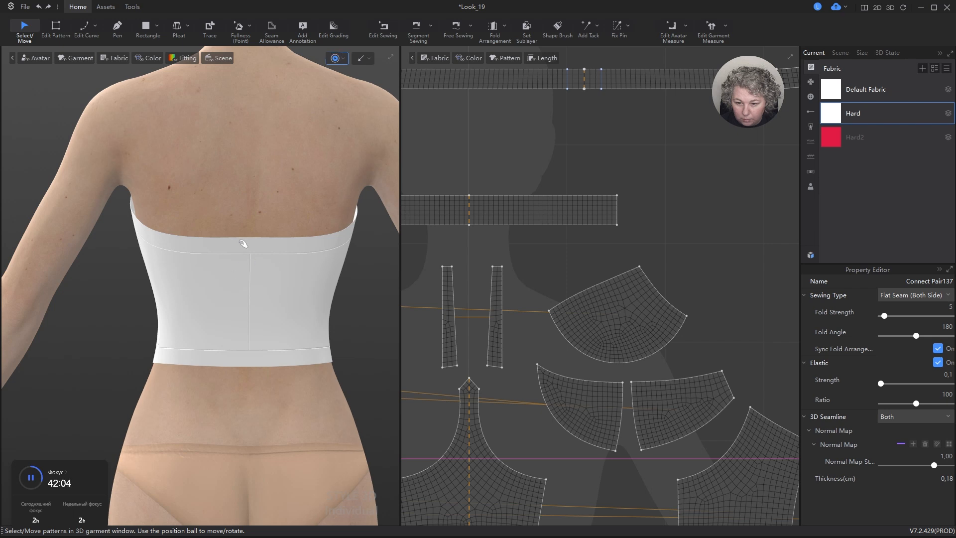
{"action": "right_click_drag", "start_coordinate": [245, 239], "coordinate": [316, 233]}
{"action": "scroll", "coordinate": [316, 233], "scroll_direction": "down", "scroll_amount": 6}
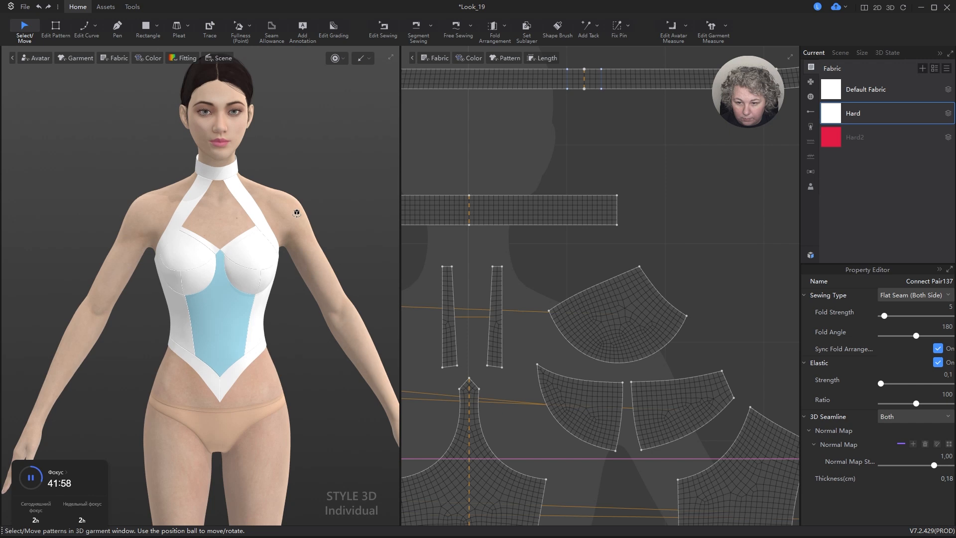
Remove the curve point in the middle of the strap's short neck-end edge.
{"action": "scroll", "coordinate": [710, 150], "scroll_direction": "down", "scroll_amount": 8}
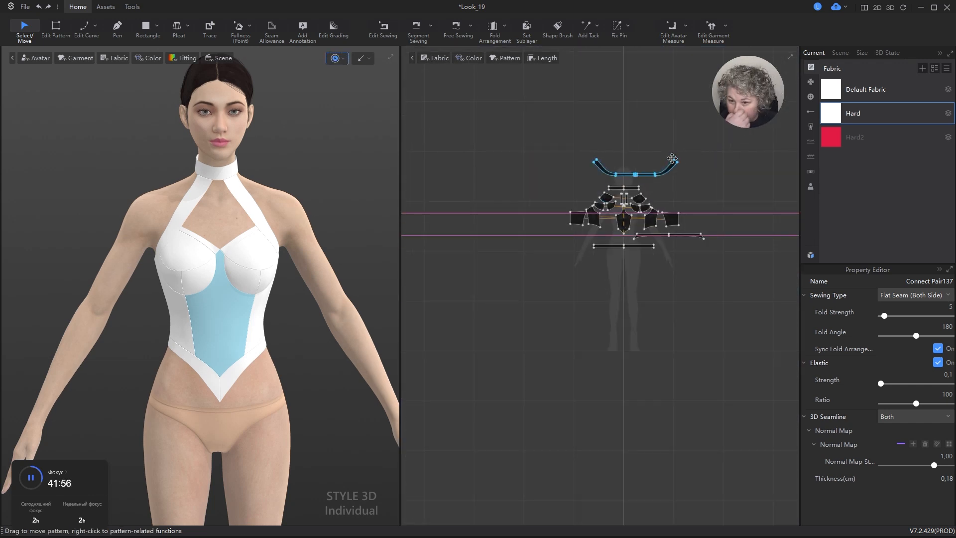
{"action": "scroll", "coordinate": [682, 161], "scroll_direction": "up", "scroll_amount": 8}
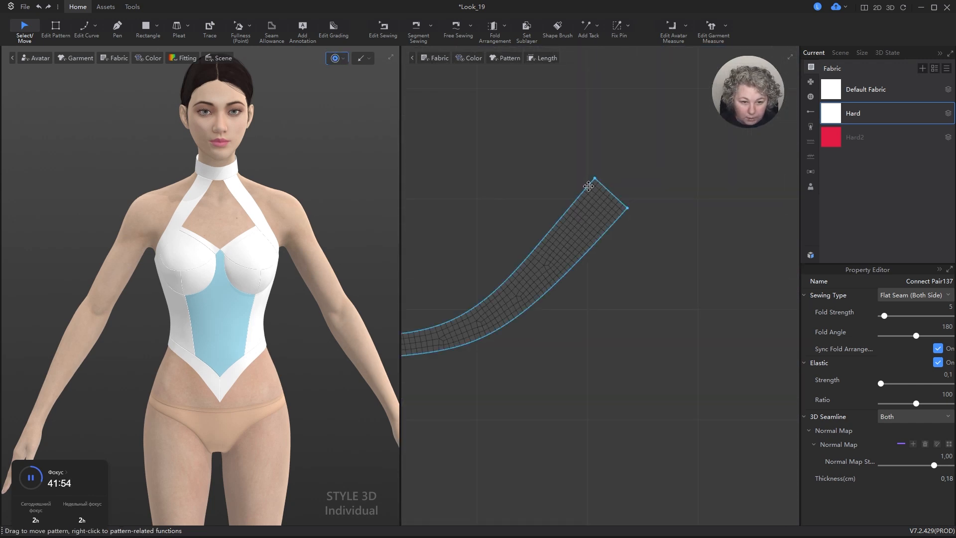
{"action": "scroll", "coordinate": [556, 203], "scroll_direction": "up", "scroll_amount": 2}
{"action": "key", "text": "v"}
{"action": "scroll", "coordinate": [634, 229], "scroll_direction": "up", "scroll_amount": 2}
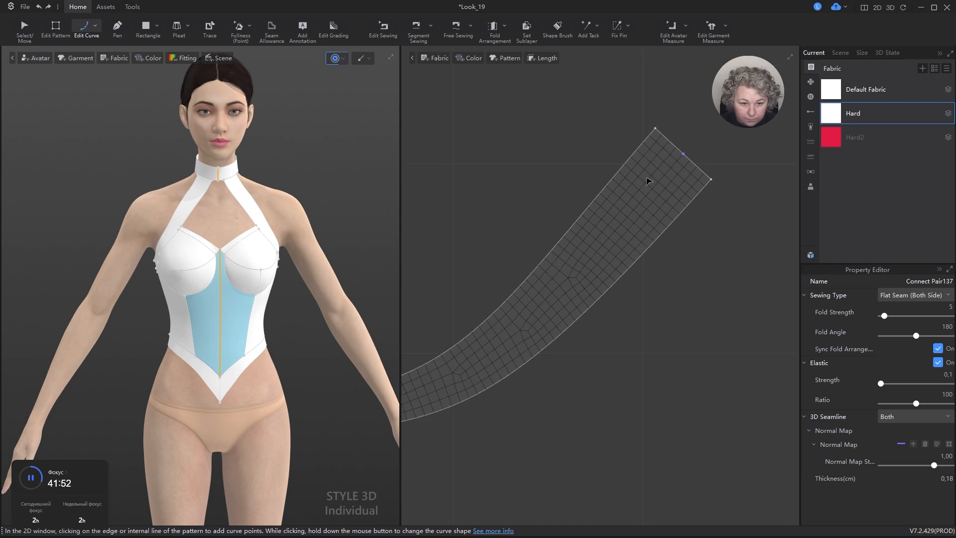
{"action": "key", "text": "z"}
{"action": "key", "text": "v"}
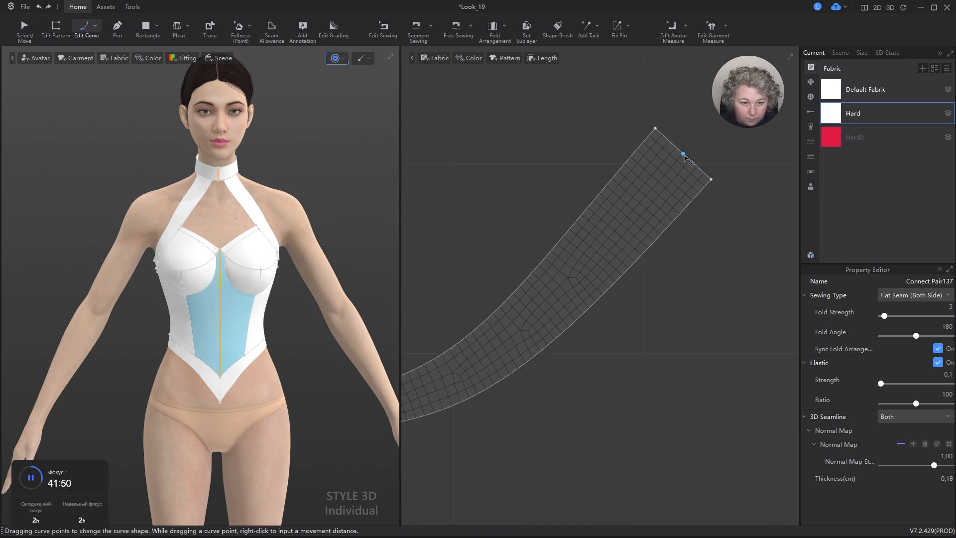
{"action": "left_click", "coordinate": [683, 154]}
{"action": "key", "text": "ctrl+z"}
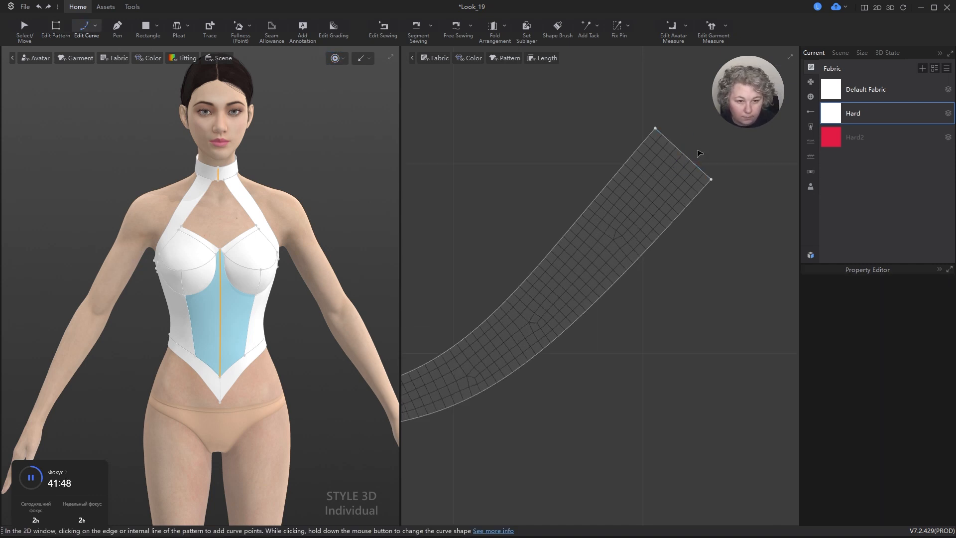
Reshape the strap's long upper edge by pulling its curve handle slightly inward at the bend.
{"action": "scroll", "coordinate": [647, 179], "scroll_direction": "down", "scroll_amount": 3}
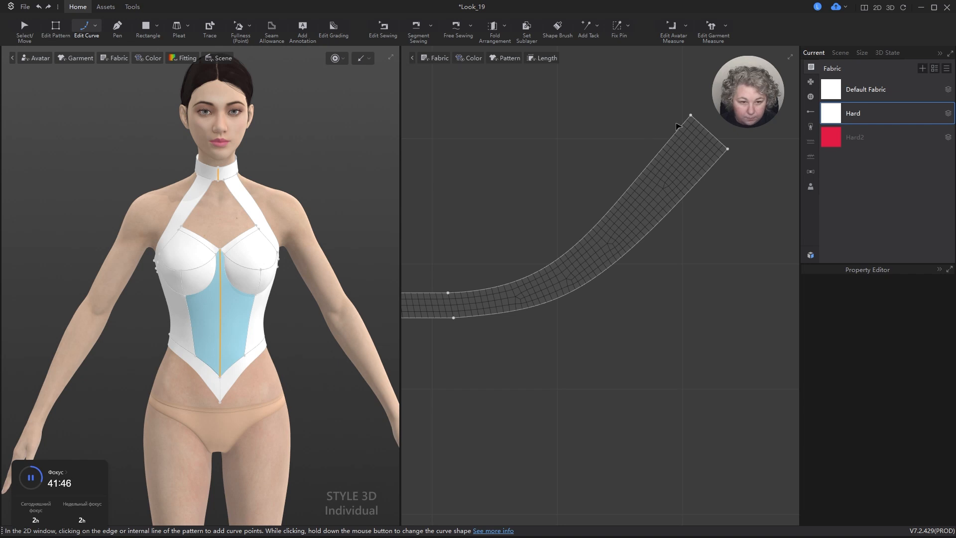
{"action": "key", "text": "z"}
{"action": "left_click", "coordinate": [665, 153]}
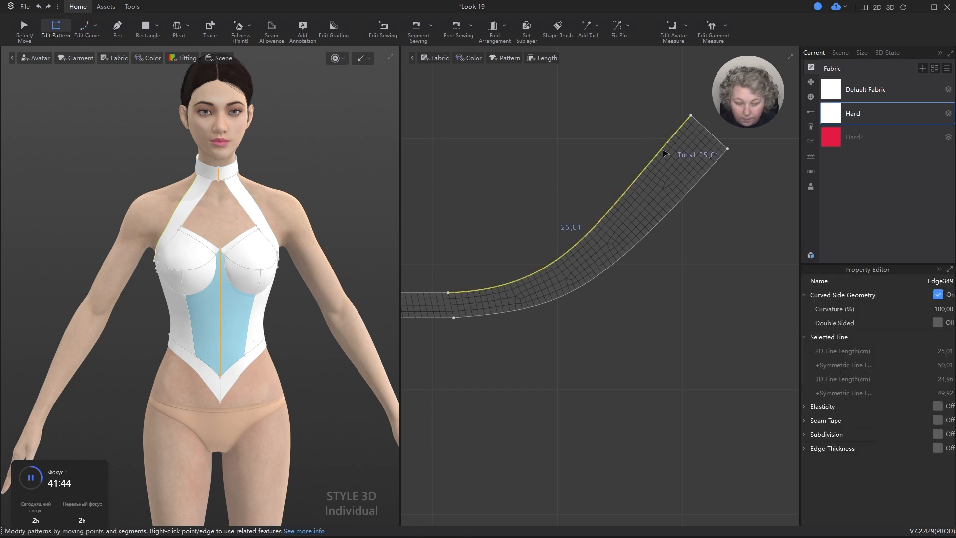
{"action": "key", "text": "v"}
{"action": "left_click_drag", "start_coordinate": [591, 230], "coordinate": [585, 251]}
{"action": "scroll", "coordinate": [597, 256], "scroll_direction": "up", "scroll_amount": 3}
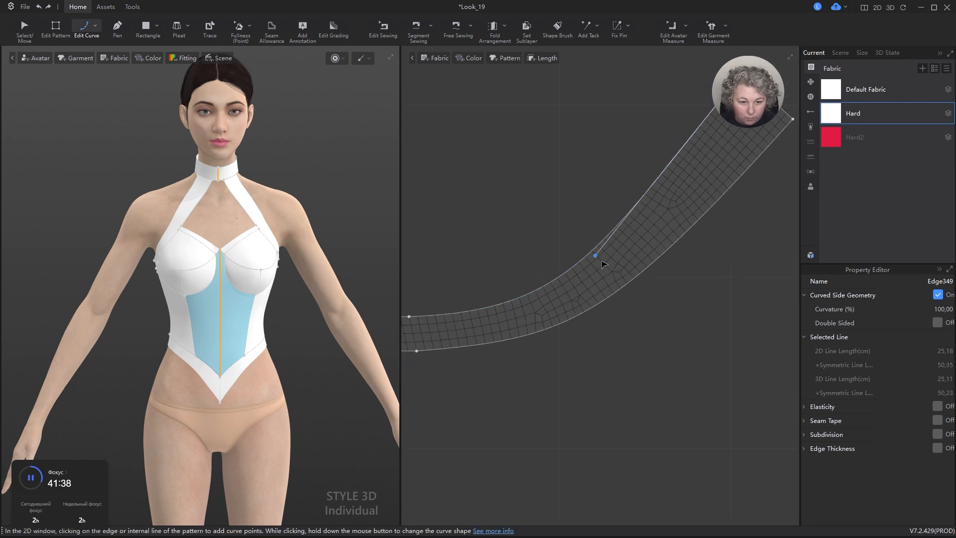
{"action": "left_click_drag", "start_coordinate": [597, 258], "coordinate": [594, 262]}
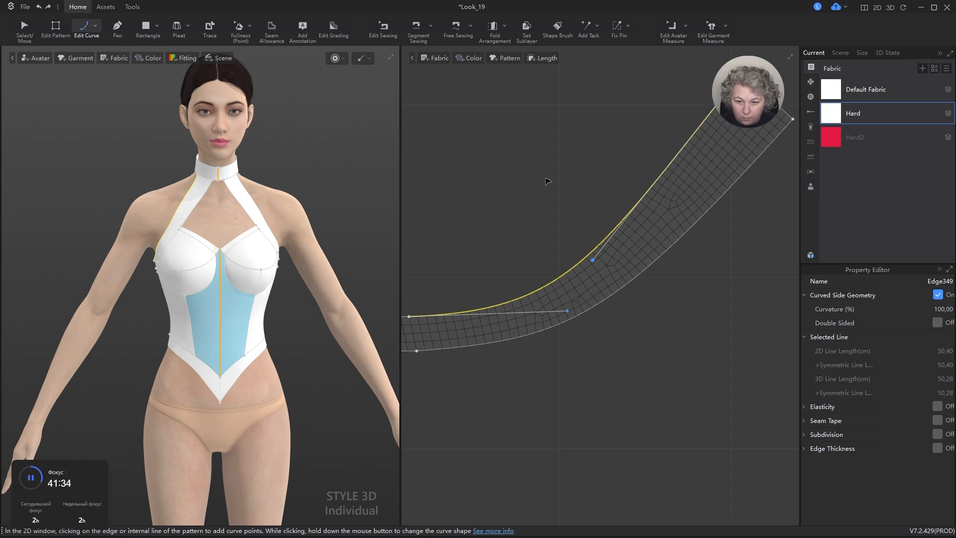
Examine the fit of the straps and collar on the avatar from the front and side.
{"action": "key", "text": "a"}
{"action": "scroll", "coordinate": [331, 197], "scroll_direction": "up", "scroll_amount": 5}
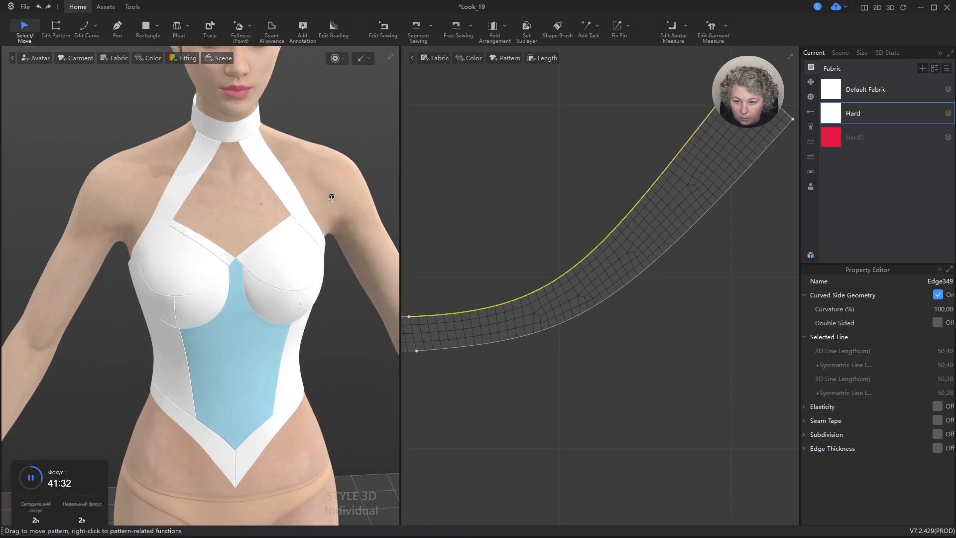
{"action": "right_click_drag", "start_coordinate": [332, 197], "coordinate": [297, 180]}
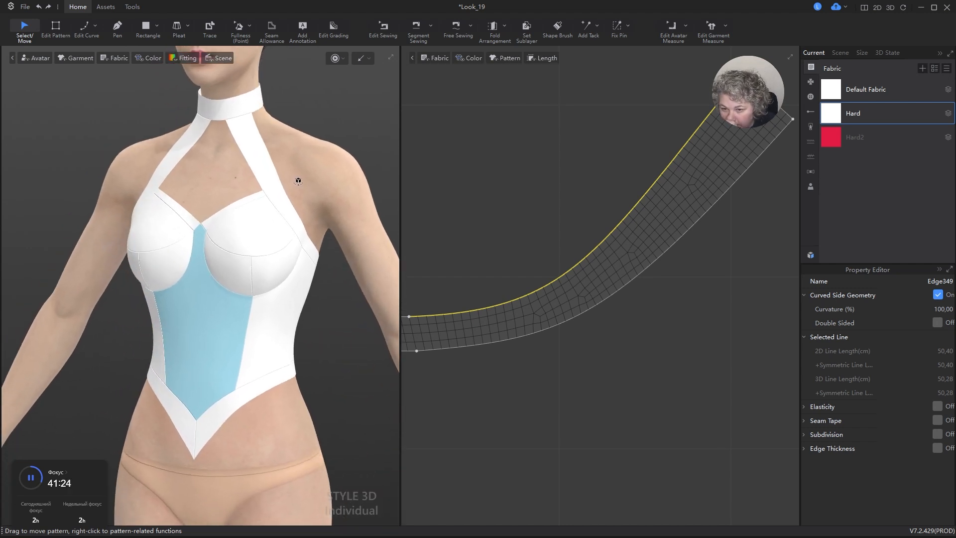
{"action": "scroll", "coordinate": [656, 165], "scroll_direction": "down", "scroll_amount": 6}
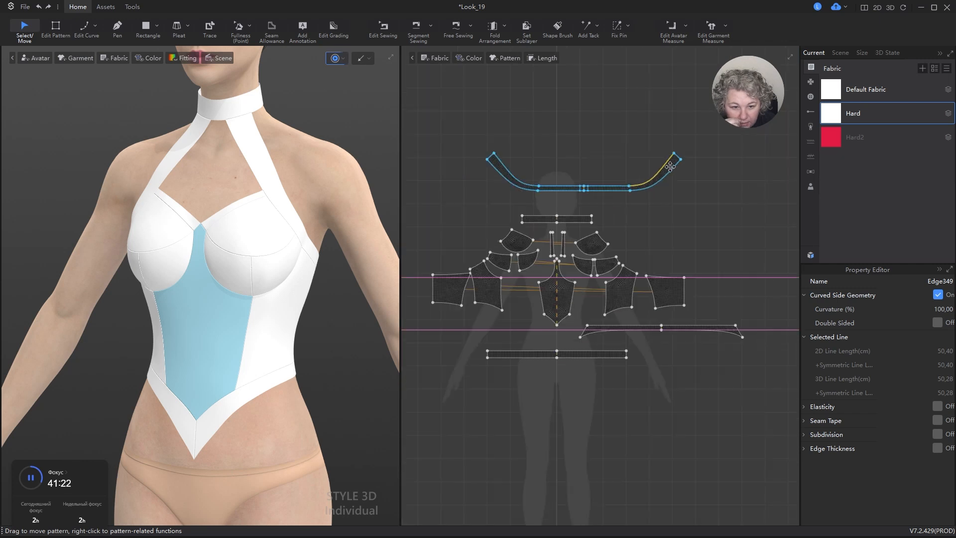
{"action": "left_click", "coordinate": [613, 157]}
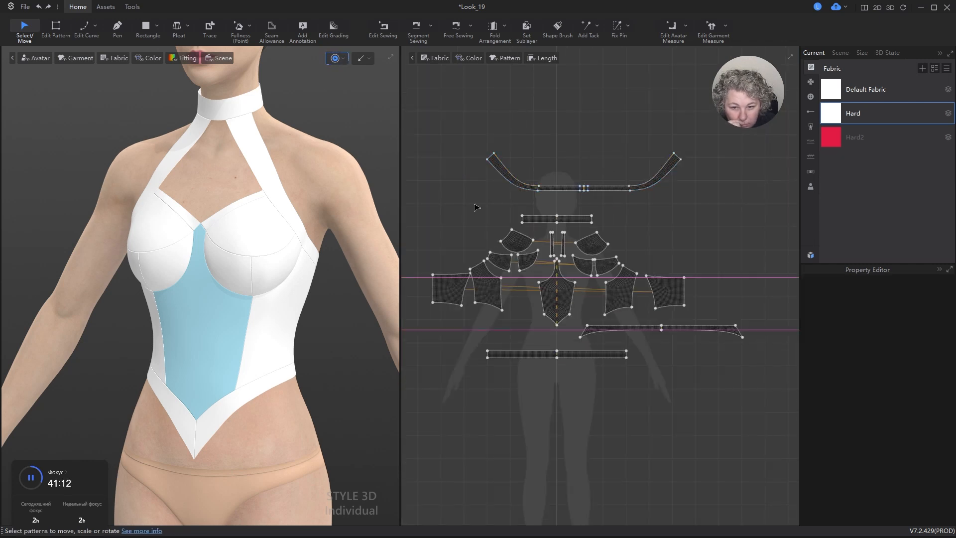
{"action": "right_click_drag", "start_coordinate": [344, 197], "coordinate": [270, 148]}
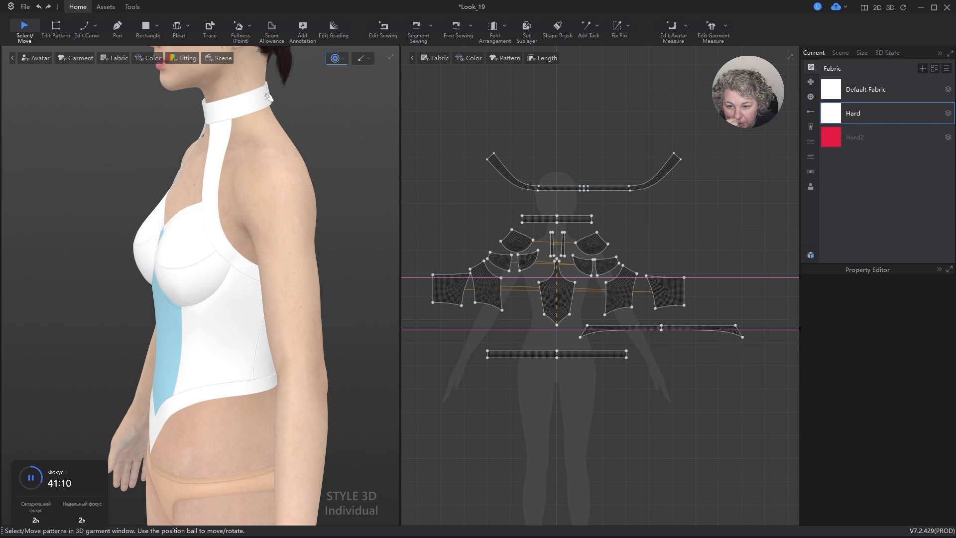
{"action": "right_click_drag", "start_coordinate": [234, 141], "coordinate": [316, 138]}
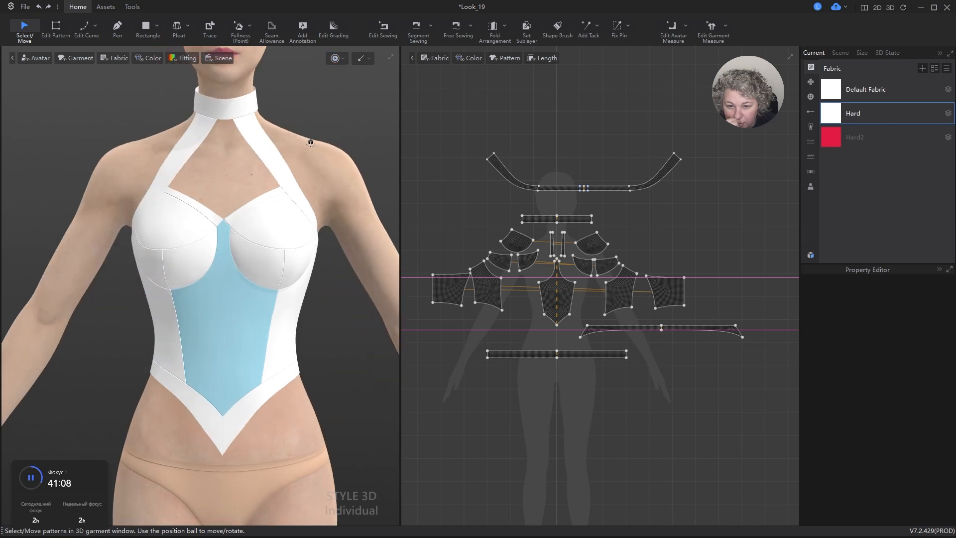
Delete the two short internal lines on either side of the upper strip's center axis.
{"action": "scroll", "coordinate": [557, 176], "scroll_direction": "up", "scroll_amount": 5}
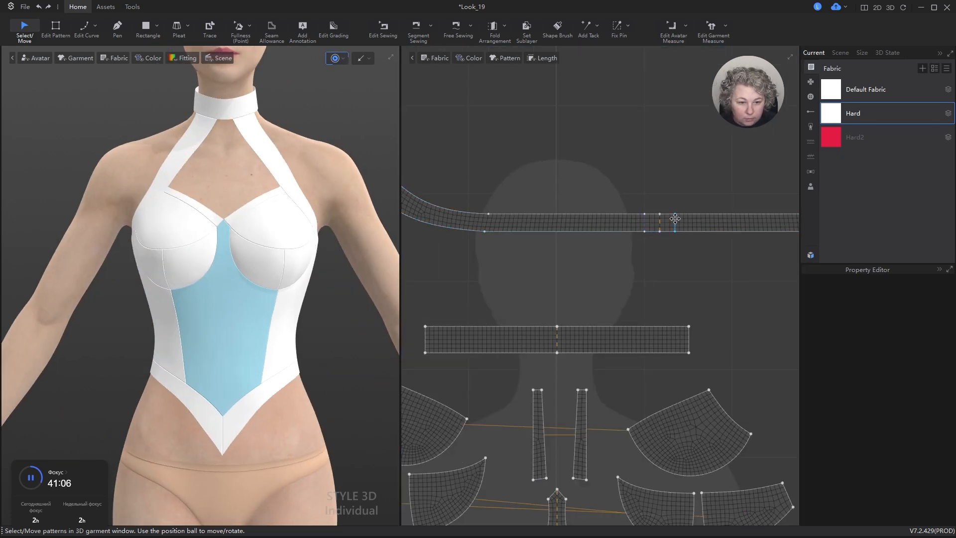
{"action": "left_click", "coordinate": [675, 219]}
{"action": "key", "text": "Delete"}
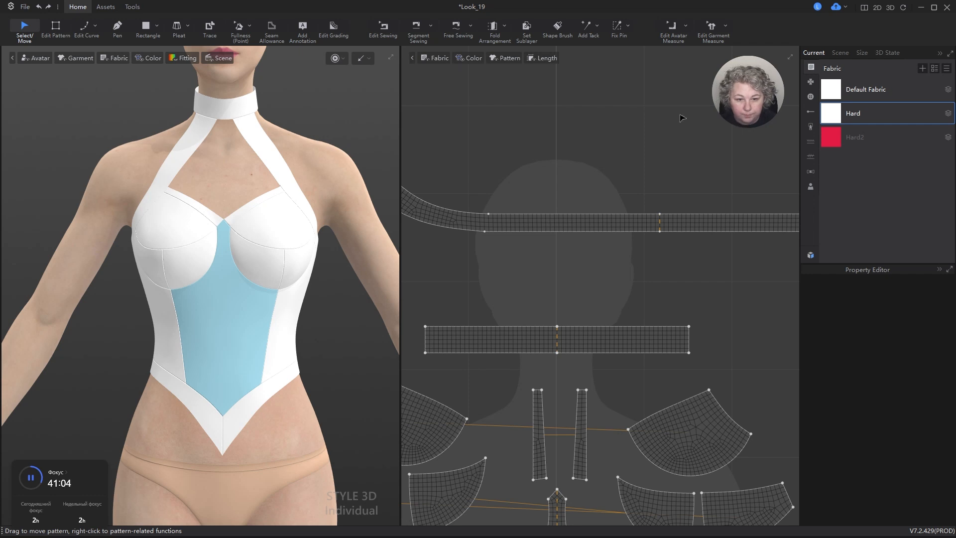
Cancel the symmetry axis at the center of the upper strip.
{"action": "scroll", "coordinate": [675, 211], "scroll_direction": "up", "scroll_amount": 5}
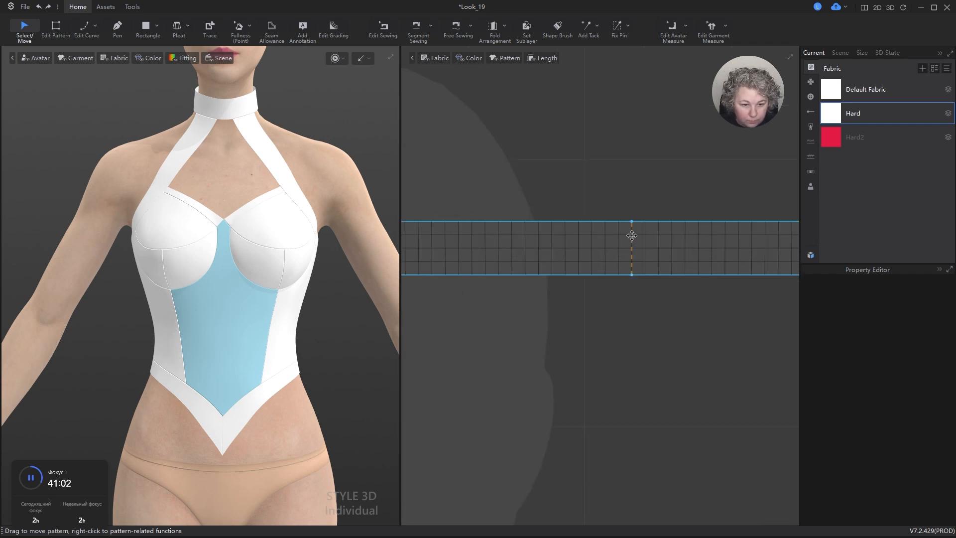
{"action": "right_click", "coordinate": [632, 235]}
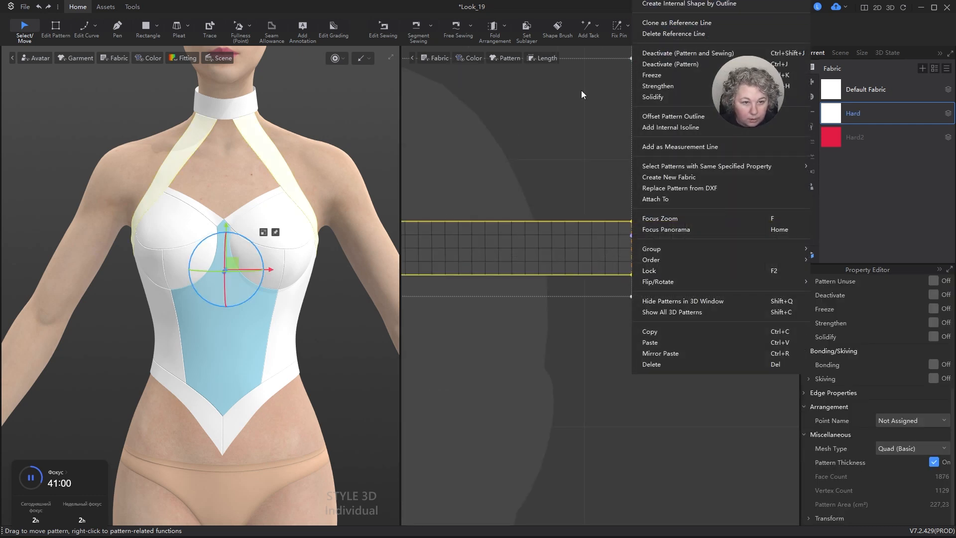
{"action": "left_click", "coordinate": [582, 92]}
{"action": "key", "text": "z"}
{"action": "right_click", "coordinate": [631, 243]}
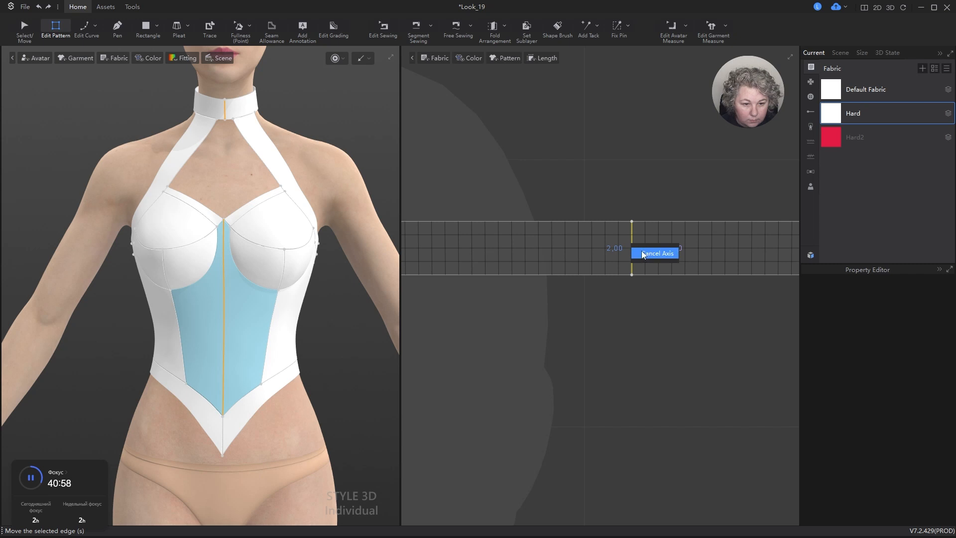
{"action": "left_click", "coordinate": [643, 254]}
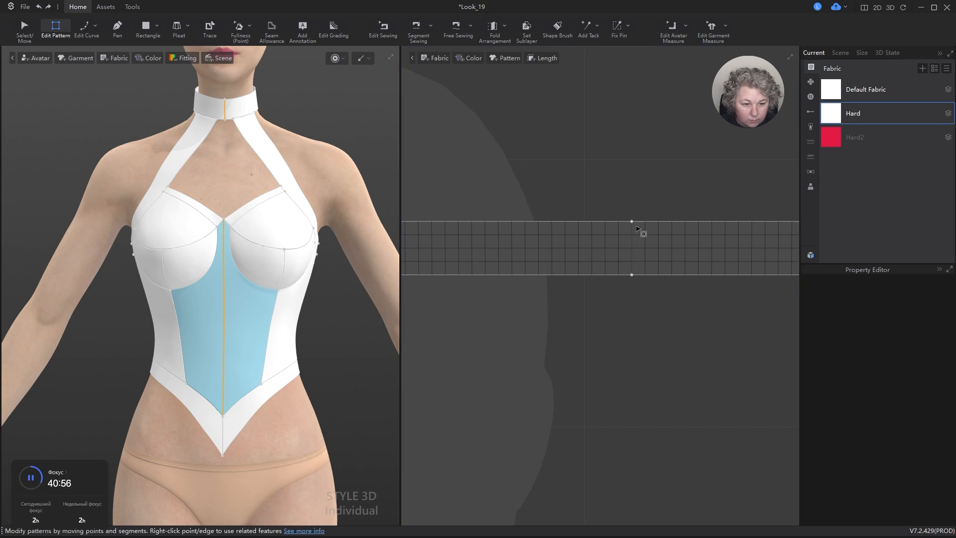
Draw an internal line 2 cm long across the strip's center, then cut and sew the strip along it.
{"action": "key", "text": "h"}
{"action": "left_click", "coordinate": [632, 222]}
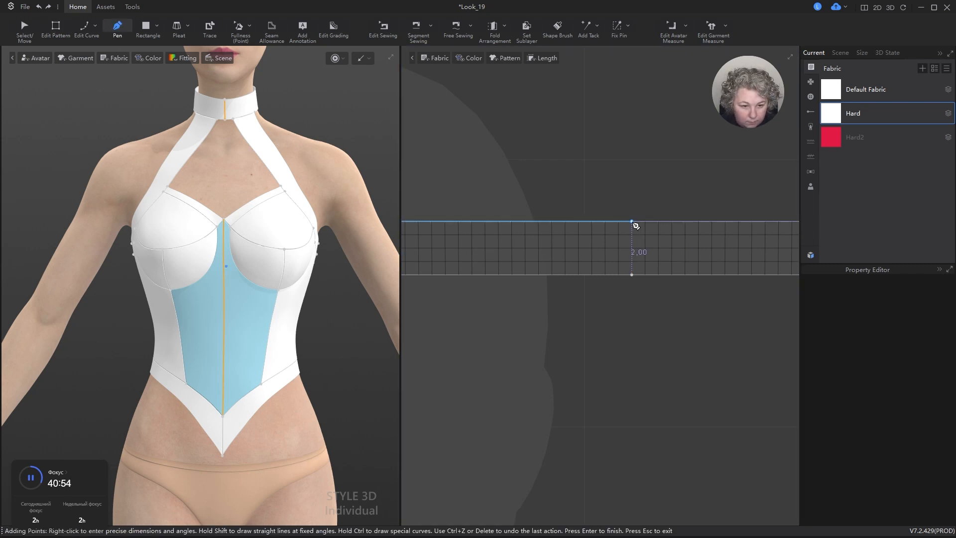
{"action": "left_click", "coordinate": [633, 276]}
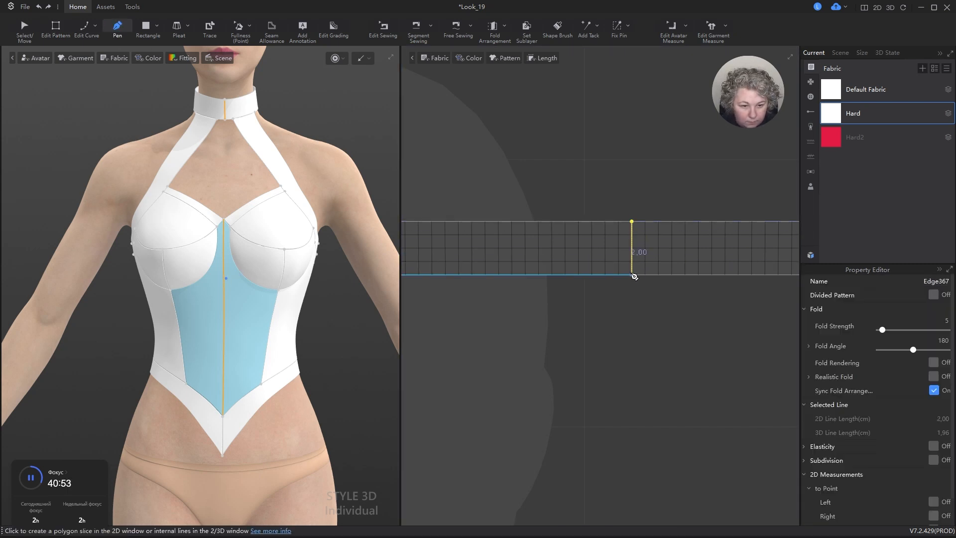
{"action": "key", "text": "z"}
{"action": "right_click", "coordinate": [632, 239]}
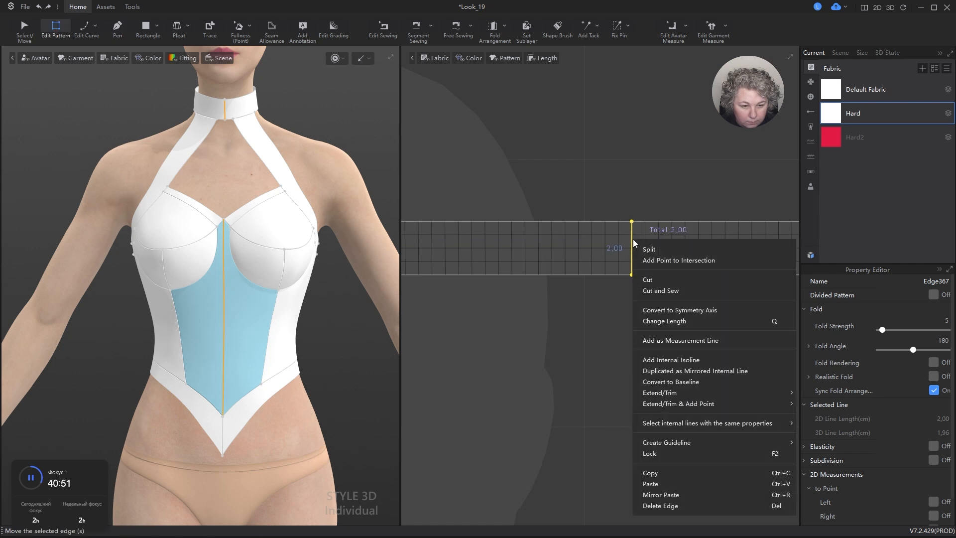
{"action": "left_click", "coordinate": [654, 290]}
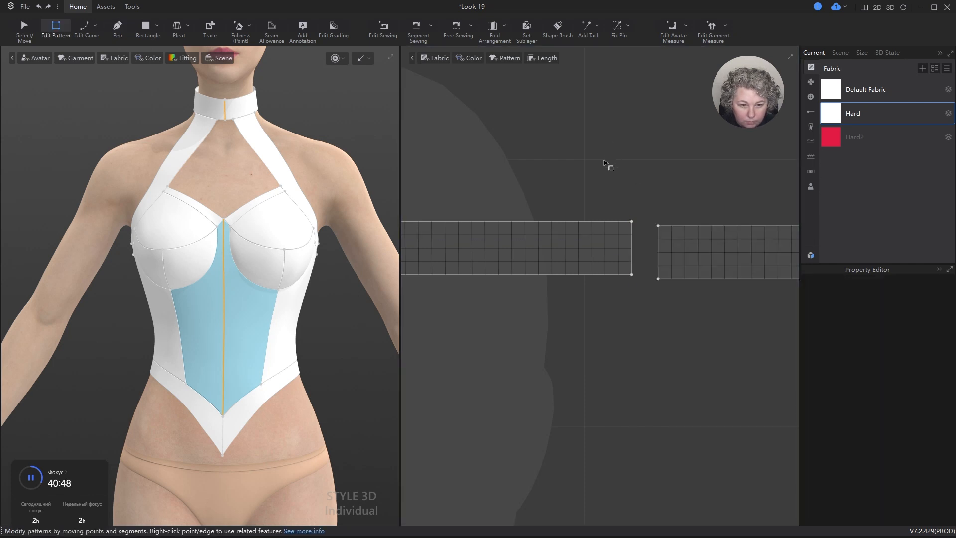
Move the collar pattern above the two strap halves in the 2D layout.
{"action": "scroll", "coordinate": [603, 170], "scroll_direction": "down", "scroll_amount": 10}
{"action": "key", "text": "a"}
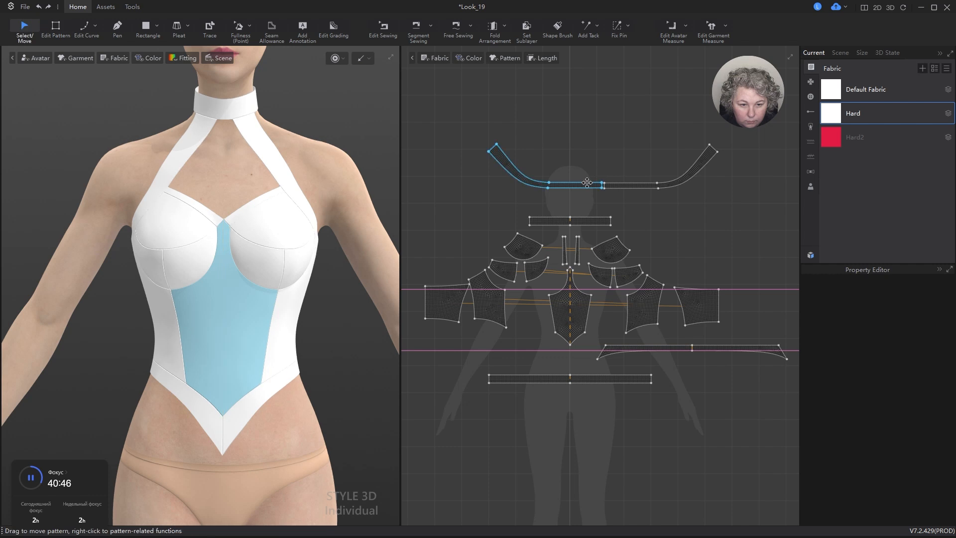
{"action": "left_click", "coordinate": [595, 183]}
{"action": "right_click_drag", "start_coordinate": [277, 156], "coordinate": [192, 121]}
{"action": "scroll", "coordinate": [609, 197], "scroll_direction": "up", "scroll_amount": 3}
{"action": "left_click_drag", "start_coordinate": [548, 234], "coordinate": [609, 80]}
{"action": "scroll", "coordinate": [568, 174], "scroll_direction": "down", "scroll_amount": 2}
{"action": "scroll", "coordinate": [707, 146], "scroll_direction": "up", "scroll_amount": 2}
Rotate the right strap half so its short neck-end edge lies horizontal, using that edge as the rotation line.
{"action": "left_click", "coordinate": [754, 132]}
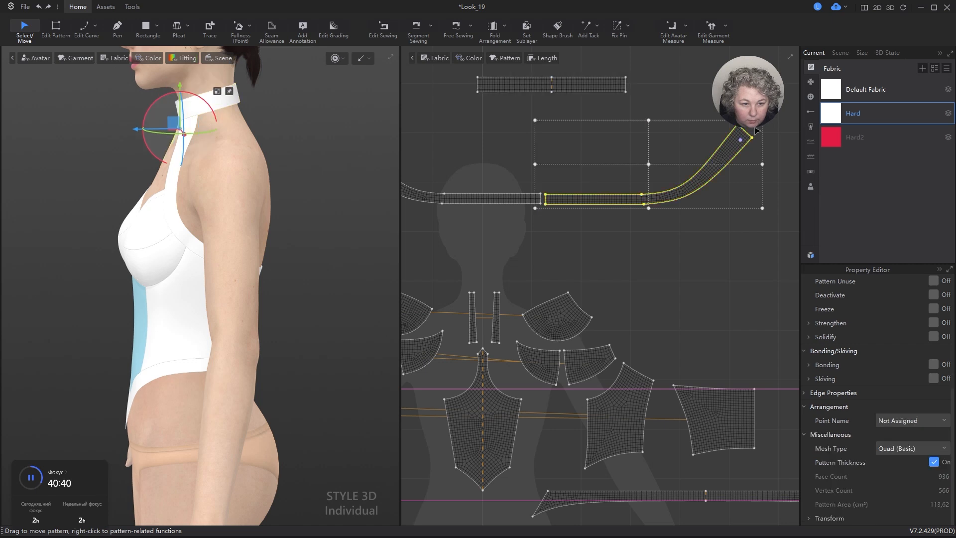
{"action": "left_click", "coordinate": [747, 116]}
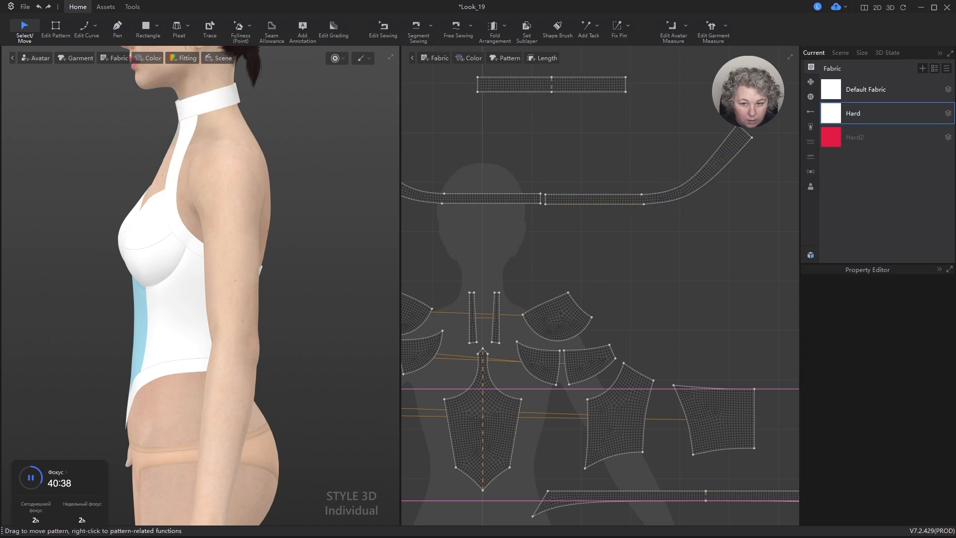
{"action": "right_click", "coordinate": [743, 131]}
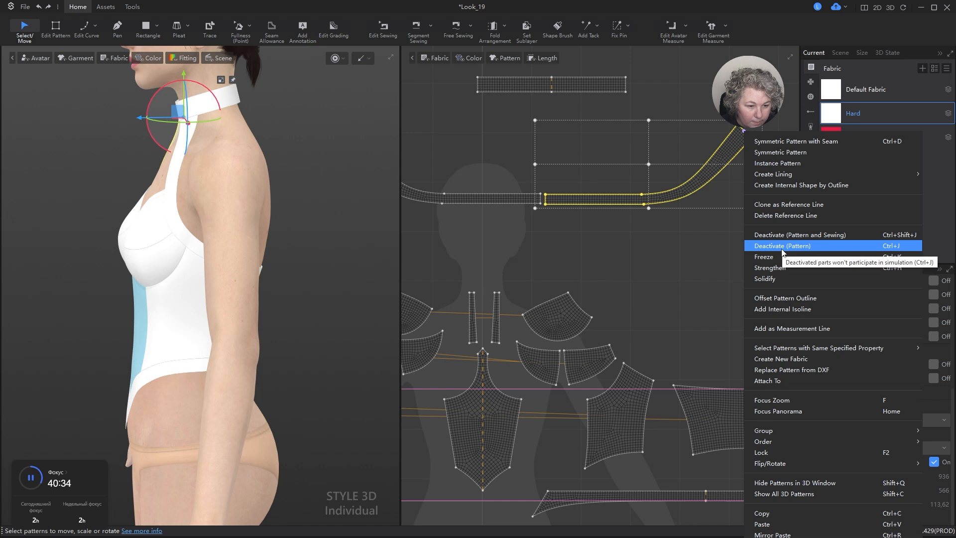
{"action": "mouse_move", "coordinate": [771, 445]}
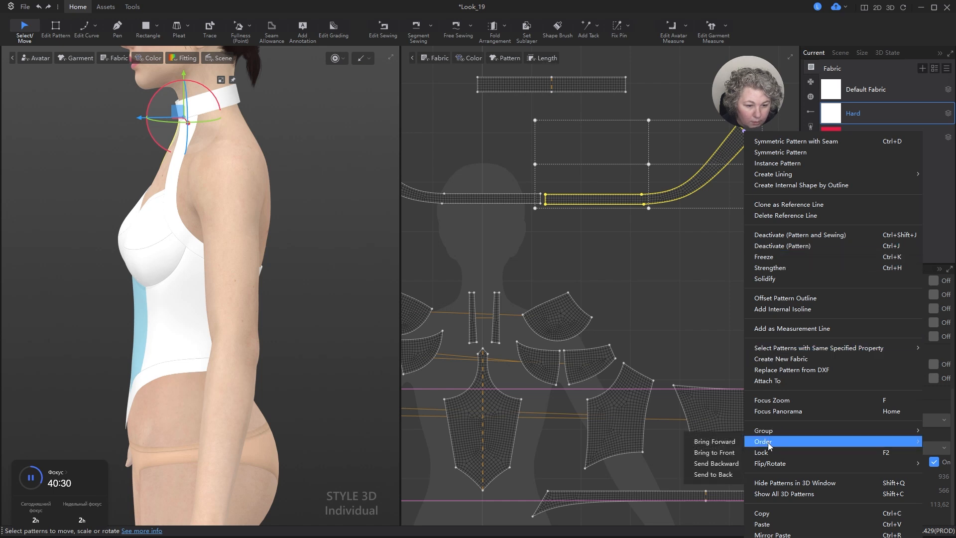
{"action": "mouse_move", "coordinate": [769, 466]}
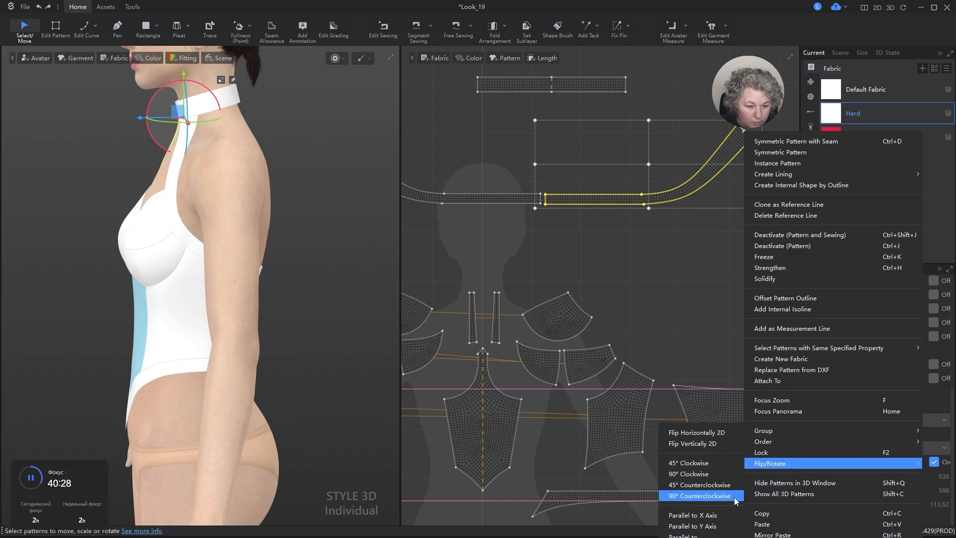
{"action": "left_click", "coordinate": [703, 535]}
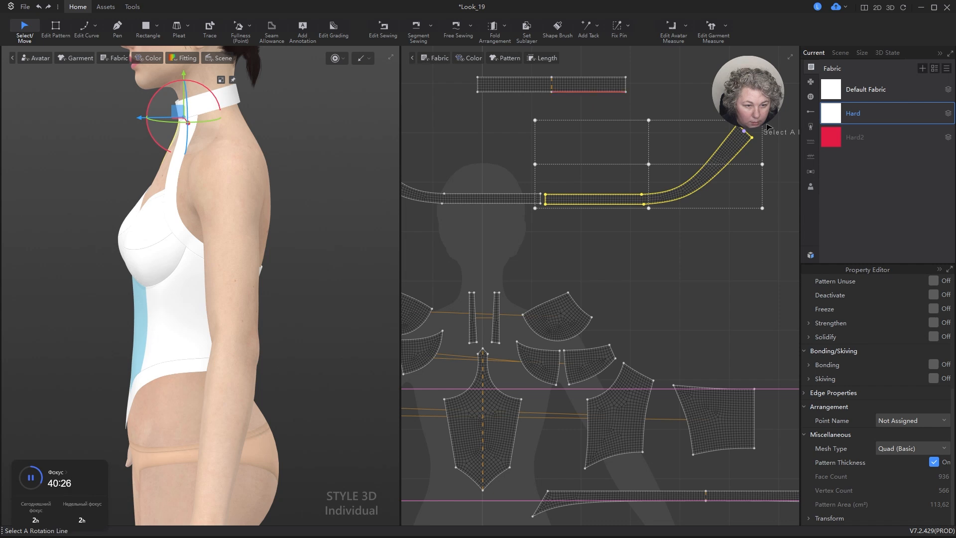
{"action": "left_click", "coordinate": [747, 131]}
Delete the left half of the cut strip.
{"action": "scroll", "coordinate": [628, 120], "scroll_direction": "down", "scroll_amount": 3}
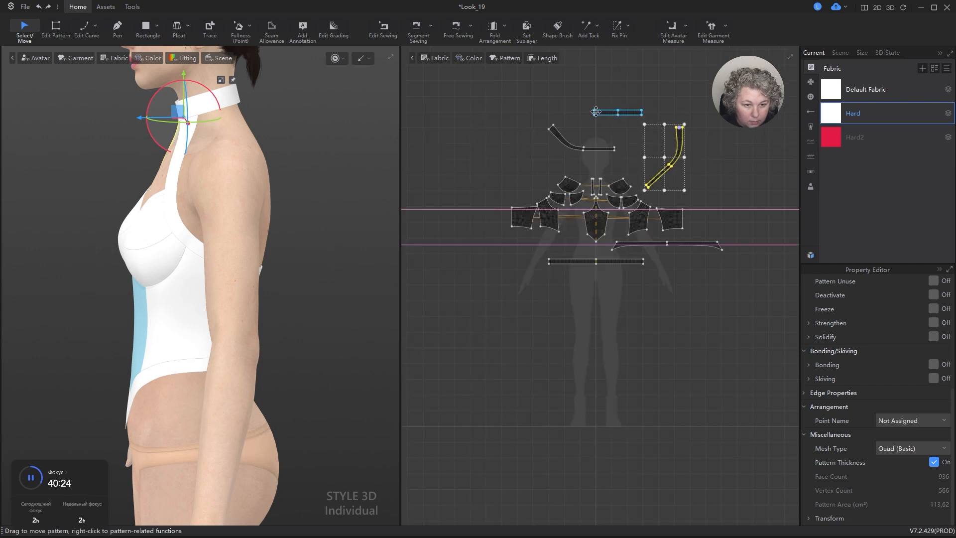
{"action": "left_click", "coordinate": [516, 144]}
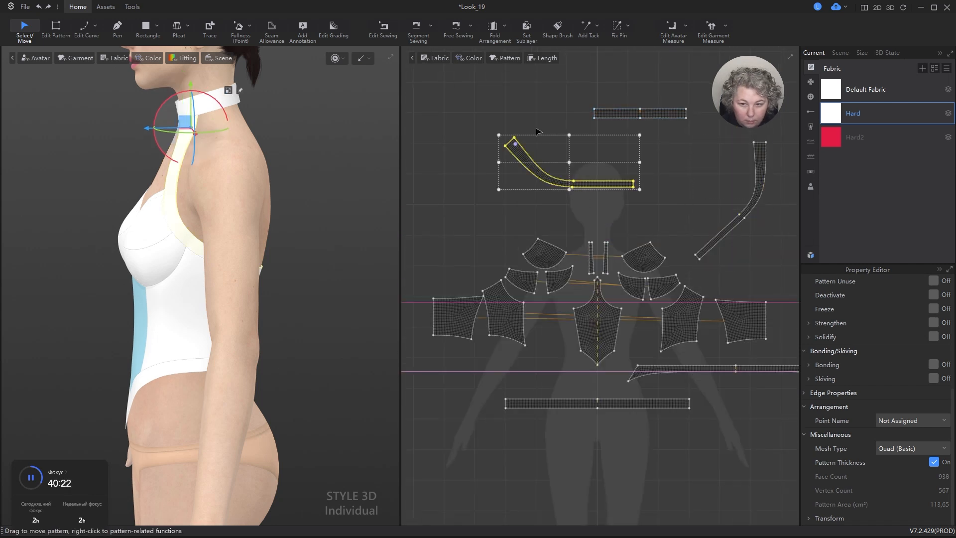
{"action": "key", "text": "Delete"}
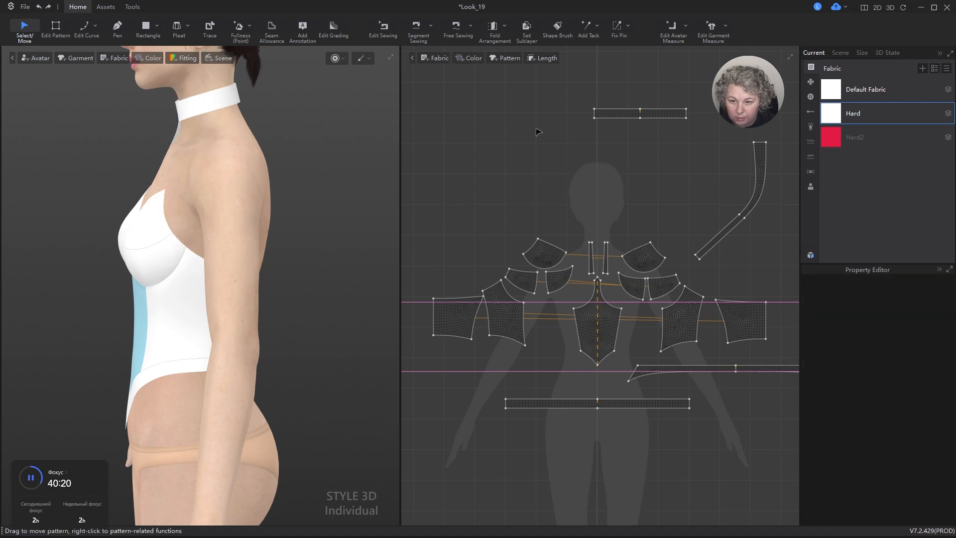
Create a linked symmetric copy of the strap half, place it opposite the original in 2D, and position it over the other shoulder in 3D.
{"action": "left_click", "coordinate": [762, 146]}
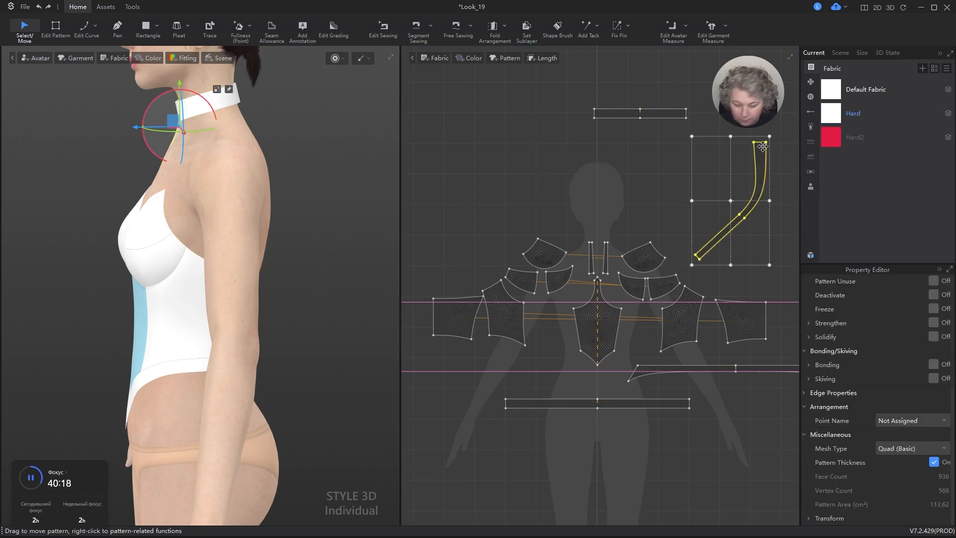
{"action": "key", "text": "ctrl+d"}
{"action": "left_click", "coordinate": [569, 169]}
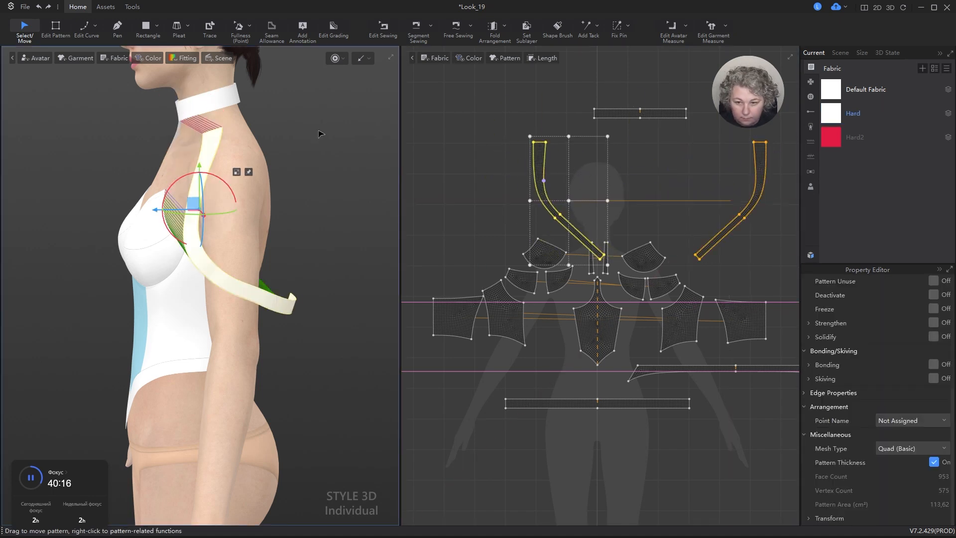
{"action": "scroll", "coordinate": [321, 134], "scroll_direction": "down", "scroll_amount": 3}
{"action": "right_click_drag", "start_coordinate": [264, 148], "coordinate": [363, 155]}
{"action": "middle_click_drag", "start_coordinate": [264, 184], "coordinate": [397, 192]}
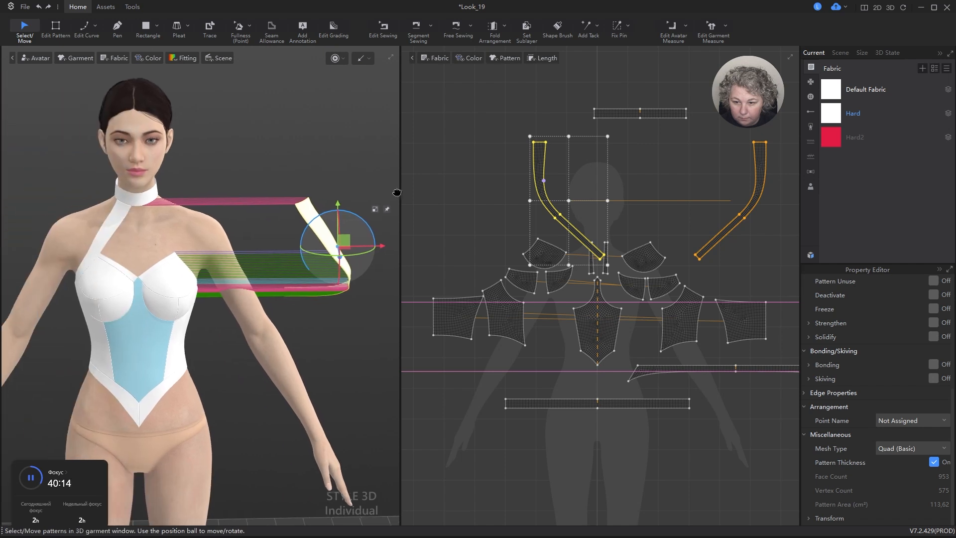
{"action": "left_click_drag", "start_coordinate": [344, 242], "coordinate": [195, 242]}
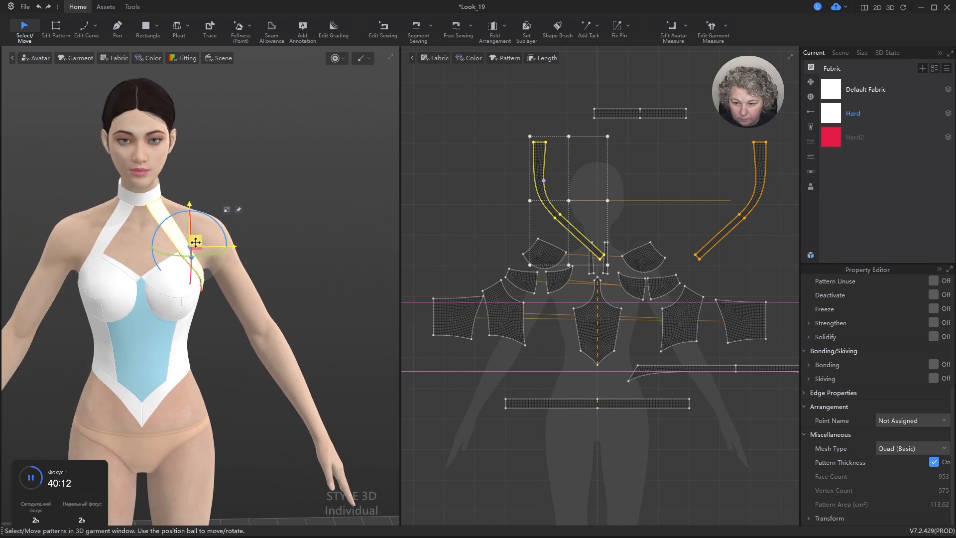
Simulate the garment with both strap halves and examine how they settle at the front and back.
{"action": "key", "text": "space"}
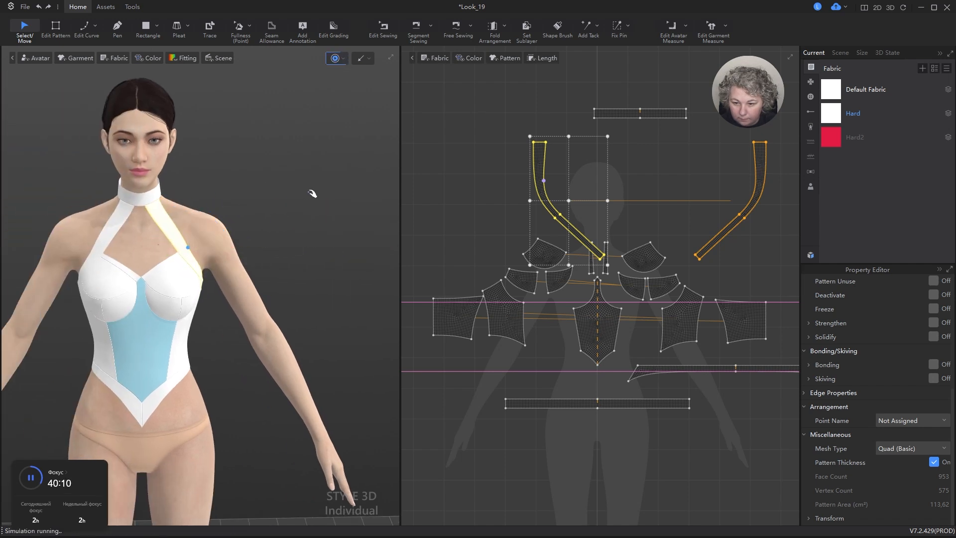
{"action": "key", "text": "space"}
{"action": "right_click_drag", "start_coordinate": [316, 193], "coordinate": [137, 188]}
{"action": "key", "text": "space"}
Rearrange the two strap halves higher in the 2D layout and place the collar between their upper ends.
{"action": "scroll", "coordinate": [563, 234], "scroll_direction": "up", "scroll_amount": 7}
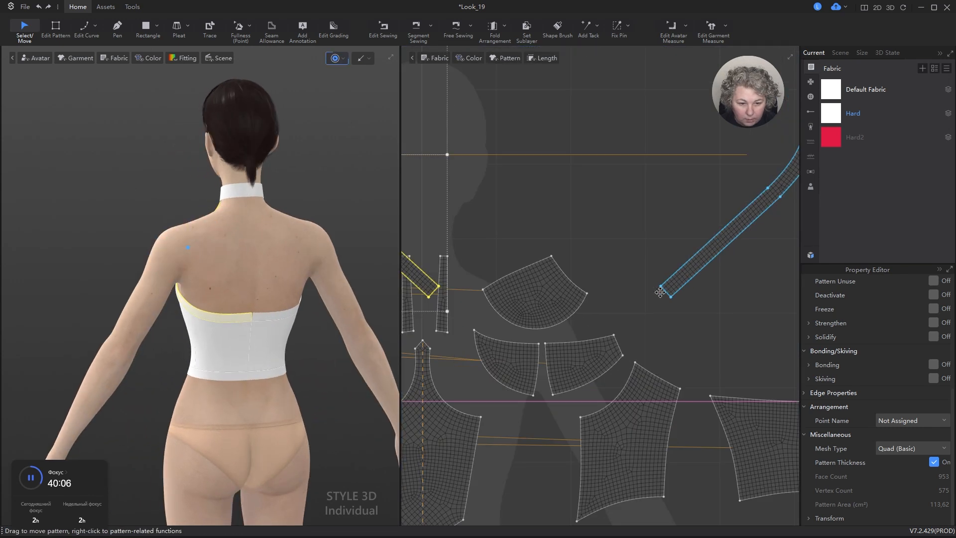
{"action": "scroll", "coordinate": [732, 255], "scroll_direction": "down", "scroll_amount": 7}
{"action": "left_click_drag", "start_coordinate": [775, 191], "coordinate": [751, 139]}
{"action": "left_click_drag", "start_coordinate": [581, 192], "coordinate": [579, 147]}
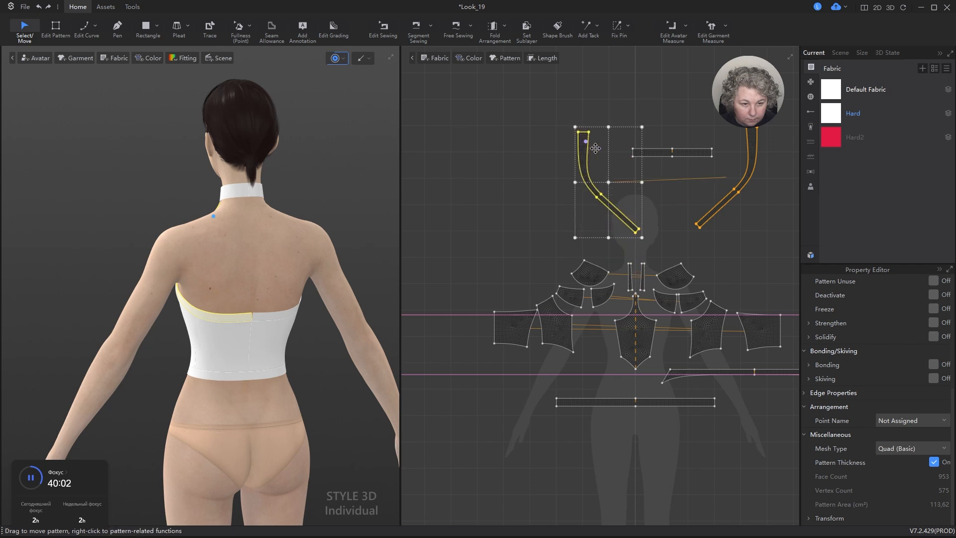
{"action": "left_click_drag", "start_coordinate": [687, 153], "coordinate": [682, 133]}
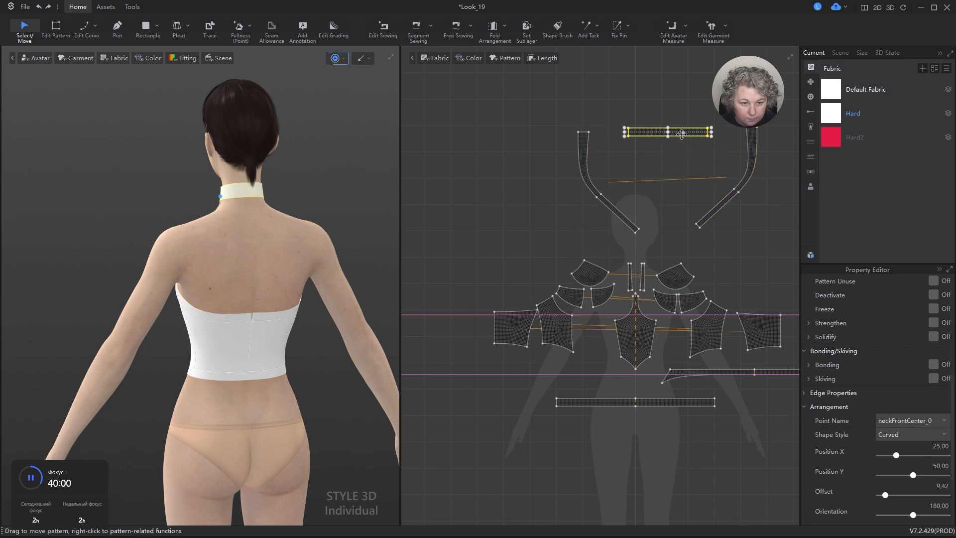
Replace the collar's center symmetry axis with a plain internal line drawn from its upper edge to its lower edge.
{"action": "scroll", "coordinate": [246, 190], "scroll_direction": "down", "scroll_amount": 3}
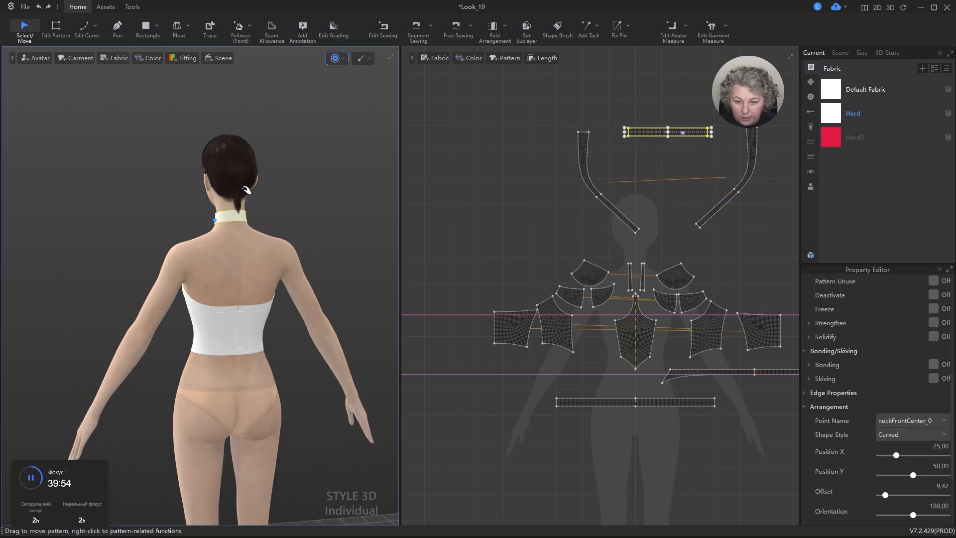
{"action": "right_click_drag", "start_coordinate": [246, 191], "coordinate": [386, 197]}
{"action": "scroll", "coordinate": [236, 213], "scroll_direction": "up", "scroll_amount": 5}
{"action": "right_click_drag", "start_coordinate": [236, 188], "coordinate": [269, 191]}
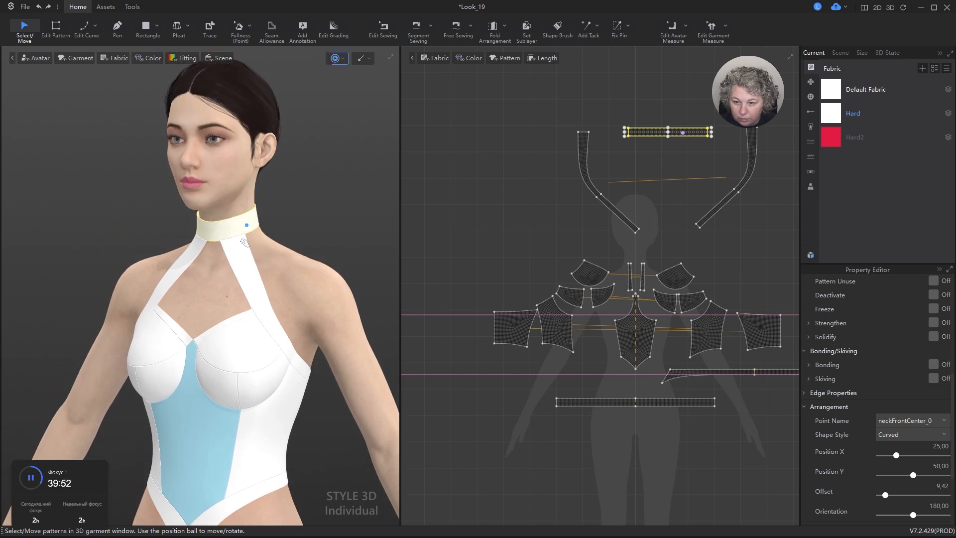
{"action": "scroll", "coordinate": [278, 245], "scroll_direction": "up", "scroll_amount": 5}
{"action": "scroll", "coordinate": [686, 125], "scroll_direction": "up", "scroll_amount": 3}
{"action": "scroll", "coordinate": [685, 125], "scroll_direction": "up", "scroll_amount": 4}
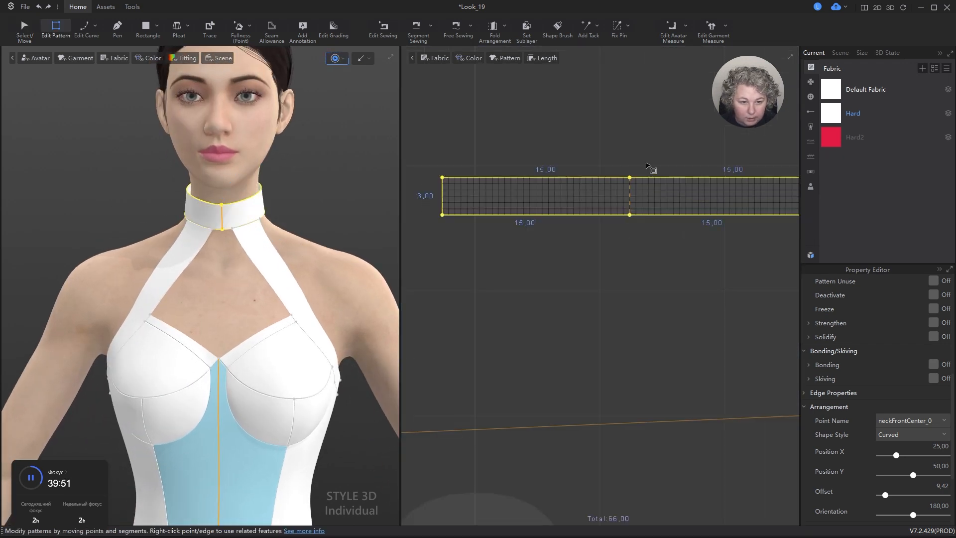
{"action": "key", "text": "z"}
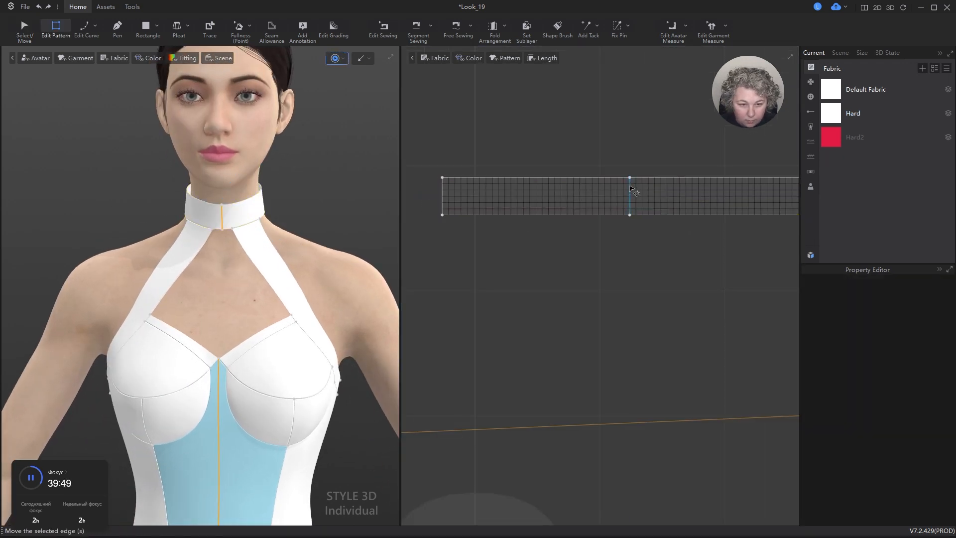
{"action": "left_click", "coordinate": [638, 196]}
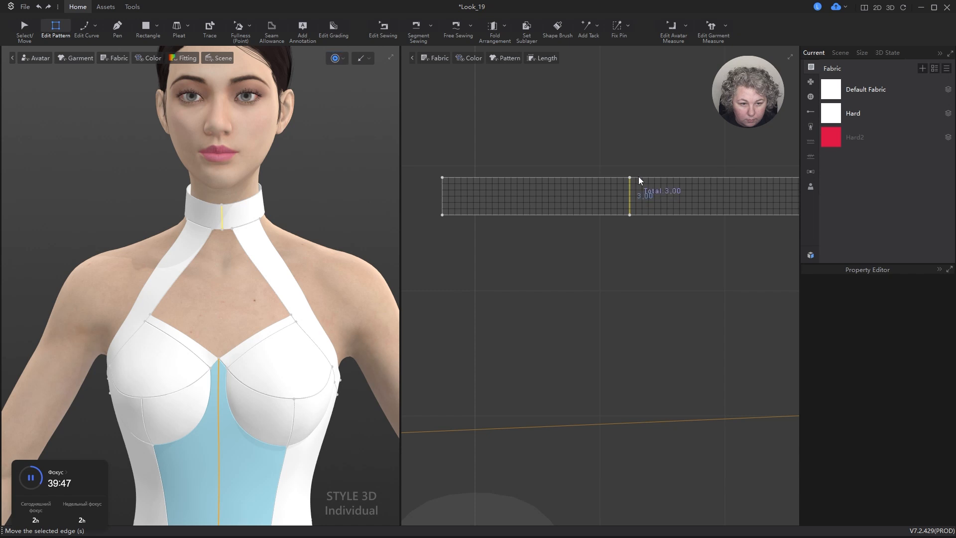
{"action": "key", "text": "h"}
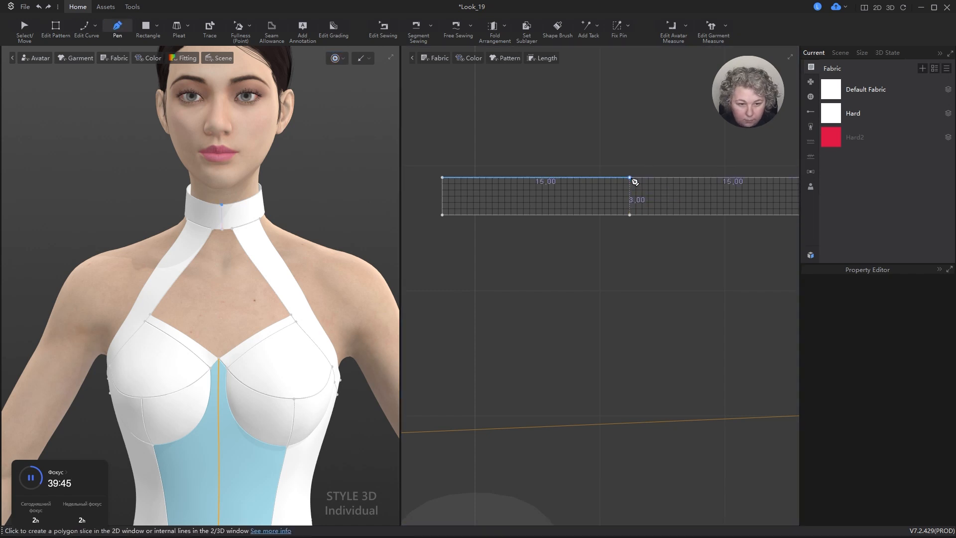
{"action": "left_click", "coordinate": [630, 177]}
{"action": "left_click", "coordinate": [630, 215]}
Cut and sew the collar along its center internal line.
{"action": "key", "text": "z"}
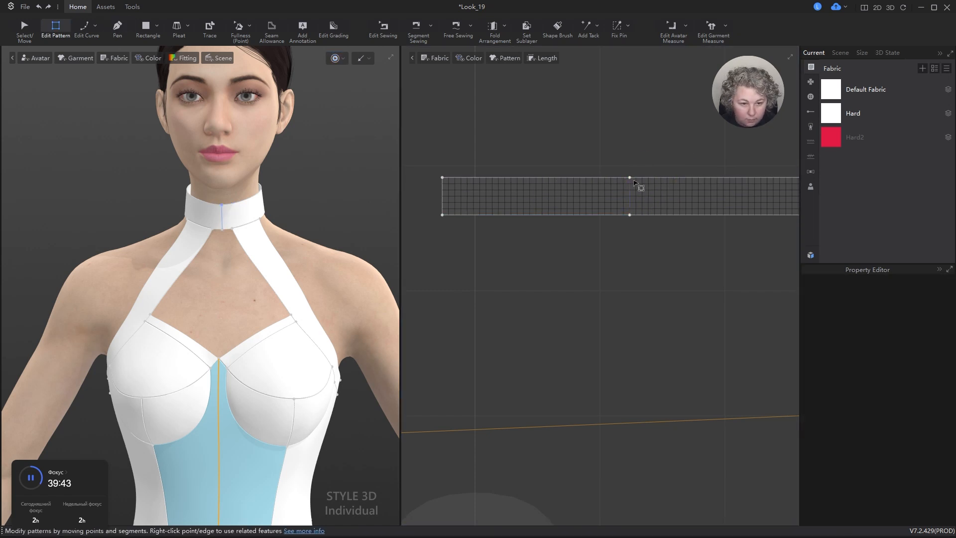
{"action": "right_click", "coordinate": [631, 197]}
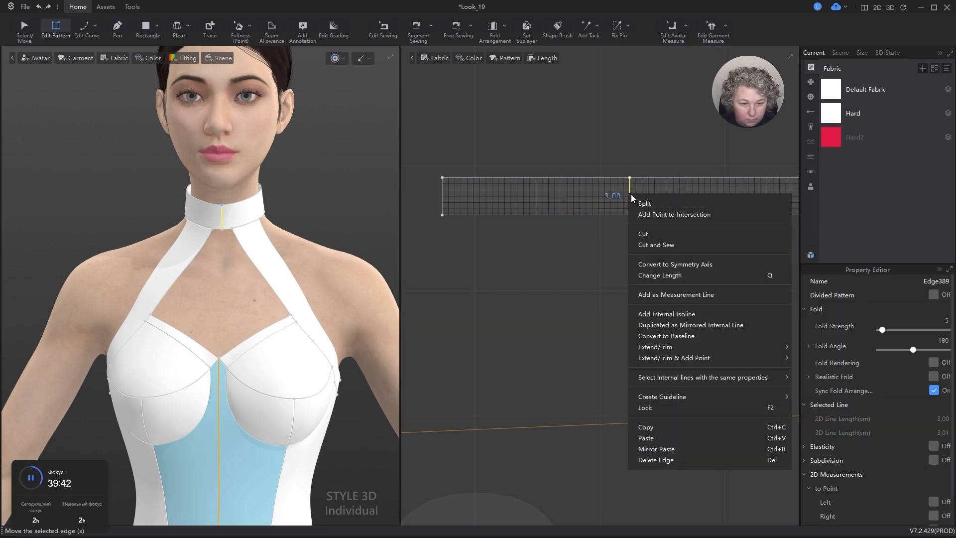
{"action": "left_click", "coordinate": [650, 245]}
Move the left collar piece beside the left strap in the 2D layout and delete the right collar piece.
{"action": "scroll", "coordinate": [557, 149], "scroll_direction": "down", "scroll_amount": 5}
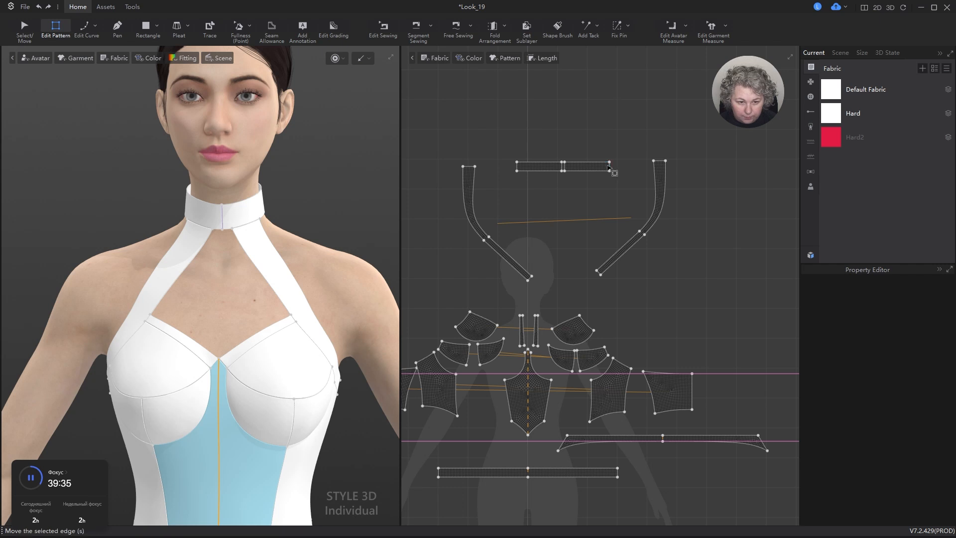
{"action": "key", "text": "q"}
{"action": "mouse_move", "coordinate": [587, 167]}
{"action": "left_mouse_down"}
{"action": "mouse_move", "coordinate": [501, 169]}
{"action": "mouse_move", "coordinate": [587, 167]}
{"action": "left_mouse_up"}
{"action": "left_click", "coordinate": [507, 170]}
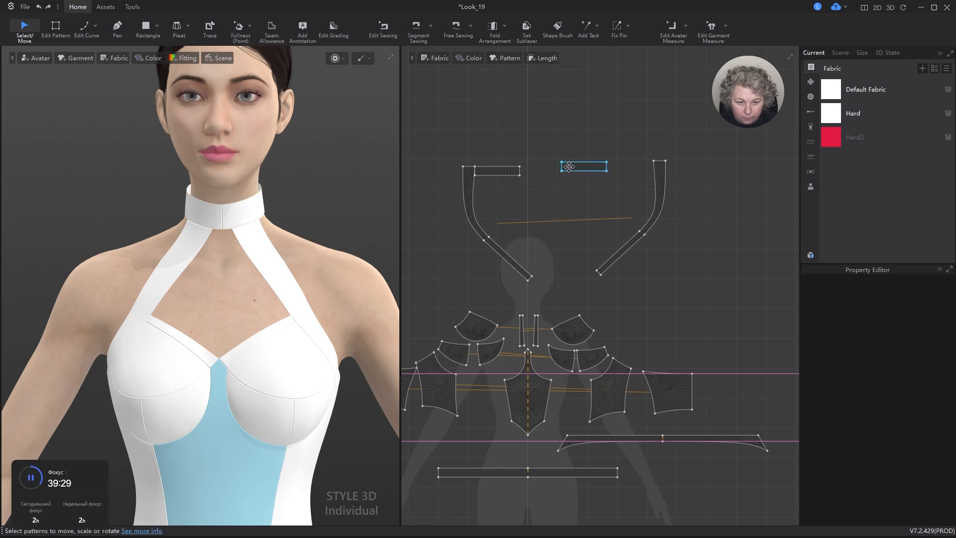
{"action": "left_click", "coordinate": [574, 167]}
{"action": "key", "text": "Delete"}
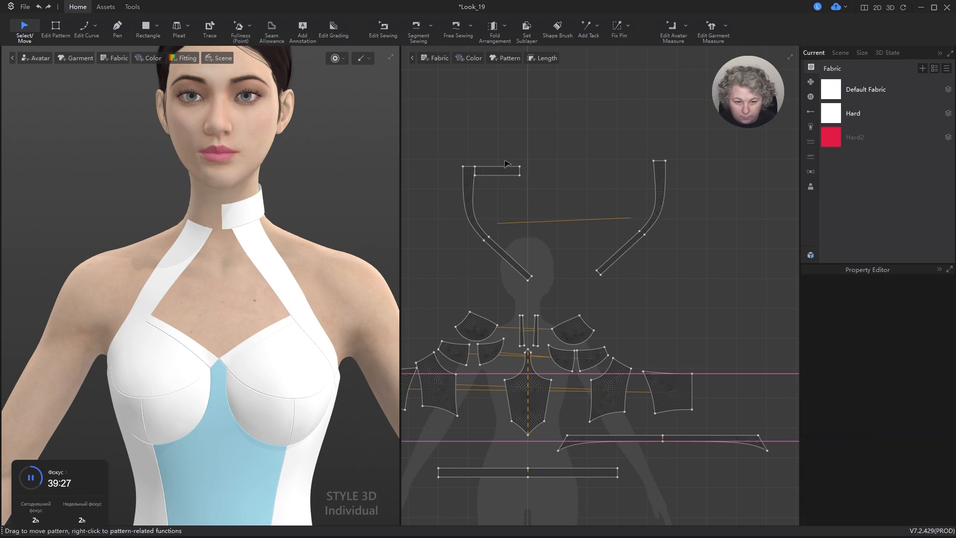
Create a linked symmetric copy of the remaining collar half and position it around the opposite side of the neck in 3D.
{"action": "left_click_drag", "start_coordinate": [508, 172], "coordinate": [562, 172]}
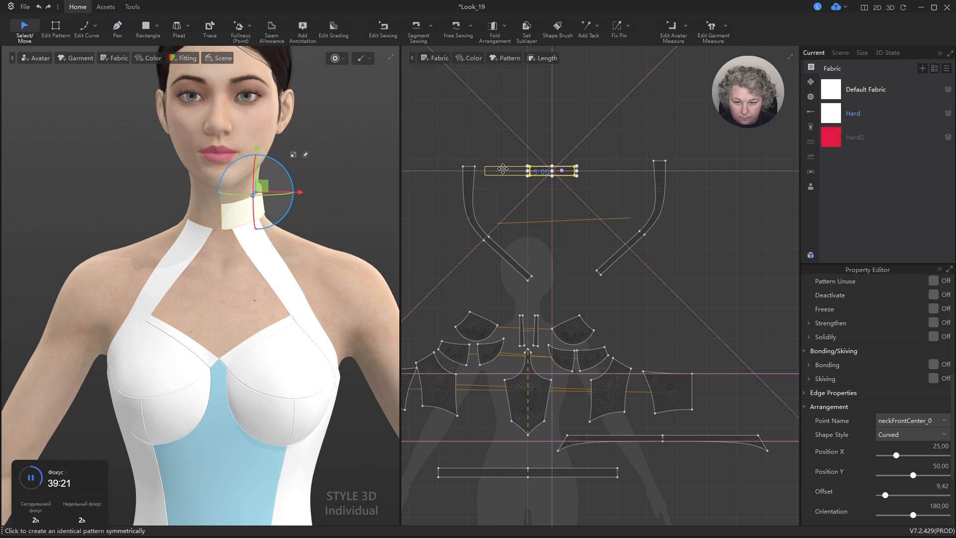
{"action": "left_click", "coordinate": [503, 170]}
{"action": "scroll", "coordinate": [226, 163], "scroll_direction": "up", "scroll_amount": 3}
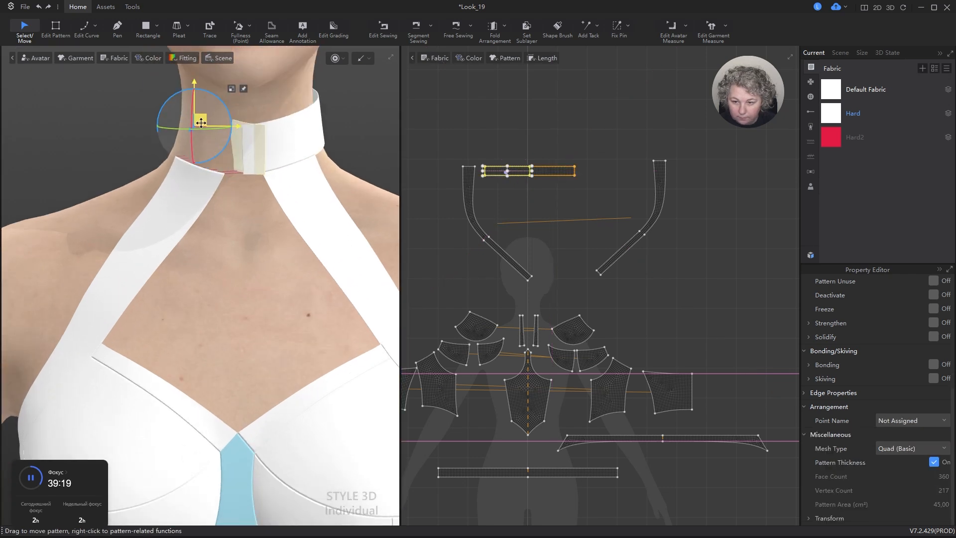
{"action": "left_click_drag", "start_coordinate": [201, 122], "coordinate": [174, 122]}
Shift both collar halves in the 2D layout, leaving a small gap between their adjoining short edges.
{"action": "scroll", "coordinate": [584, 155], "scroll_direction": "up", "scroll_amount": 4}
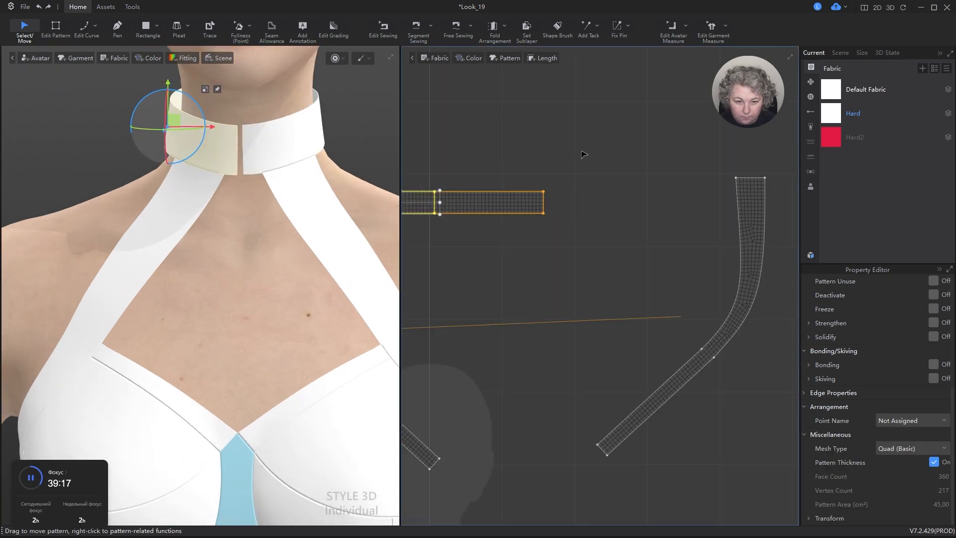
{"action": "left_click_drag", "start_coordinate": [468, 200], "coordinate": [556, 199]}
{"action": "left_click_drag", "start_coordinate": [424, 196], "coordinate": [498, 197]}
{"action": "left_click", "coordinate": [529, 172]}
Sew the collar halves' adjoining short edges together at the center front and their outer short edges together at the back.
{"action": "key", "text": "n"}
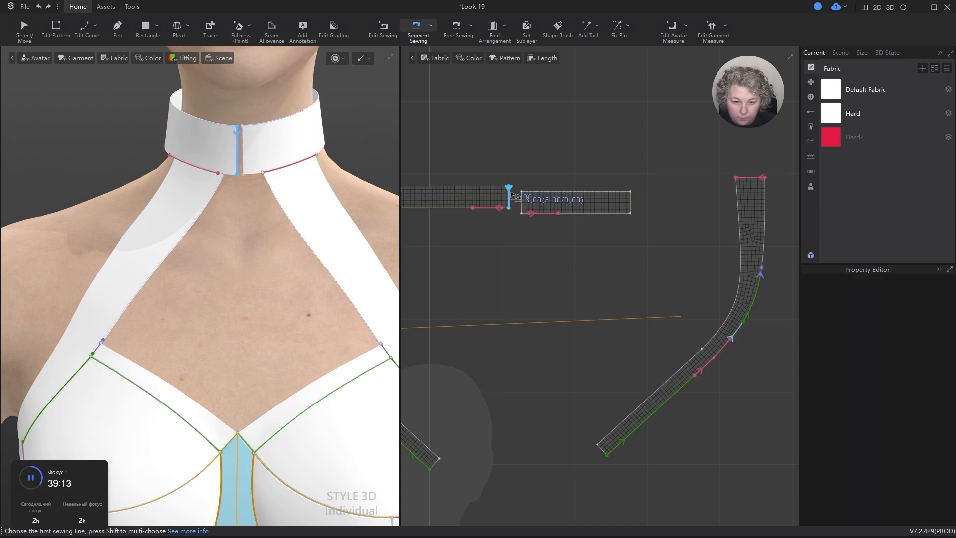
{"action": "left_click", "coordinate": [508, 198]}
{"action": "left_click", "coordinate": [640, 201]}
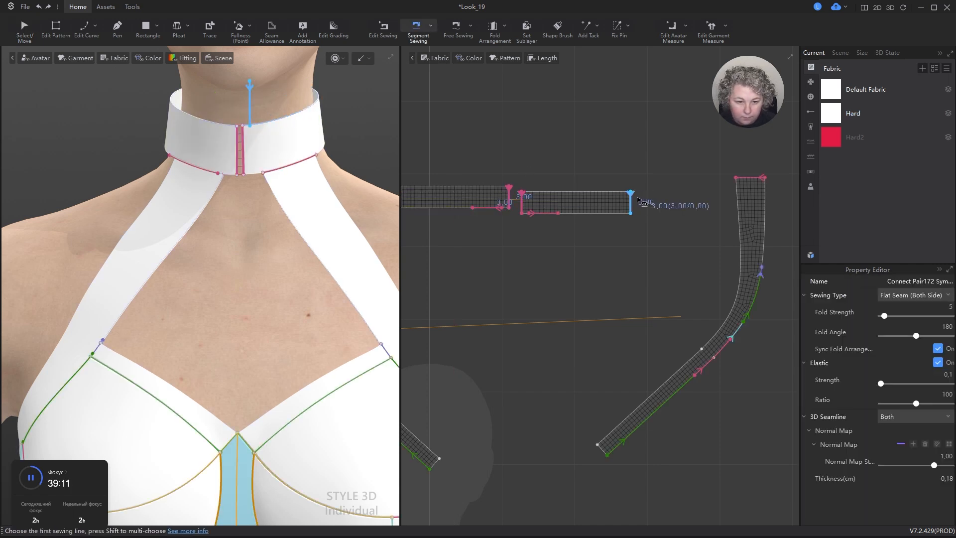
{"action": "left_click", "coordinate": [638, 199]}
{"action": "scroll", "coordinate": [638, 199], "scroll_direction": "down", "scroll_amount": 3}
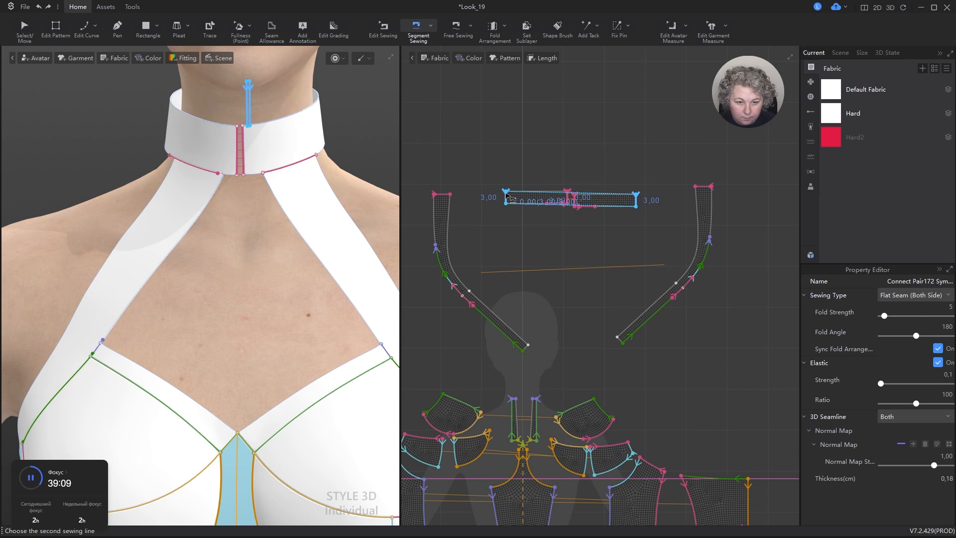
{"action": "left_click", "coordinate": [507, 197]}
Simulate the garment to close the collar seams and examine the collar's fit around the neck.
{"action": "key", "text": "space"}
{"action": "scroll", "coordinate": [325, 132], "scroll_direction": "down", "scroll_amount": 3}
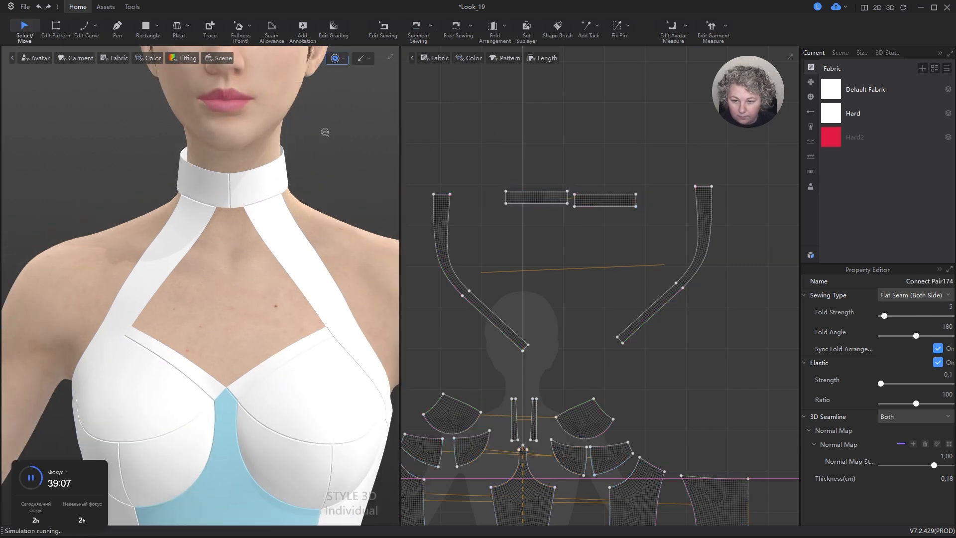
{"action": "scroll", "coordinate": [326, 133], "scroll_direction": "down", "scroll_amount": 1}
{"action": "key", "text": "space"}
{"action": "right_click_drag", "start_coordinate": [326, 139], "coordinate": [301, 162]}
Add two points on the right collar half's lower edge, 1 cm from the center front and 4 cm beyond the first point.
{"action": "scroll", "coordinate": [614, 163], "scroll_direction": "up", "scroll_amount": 2}
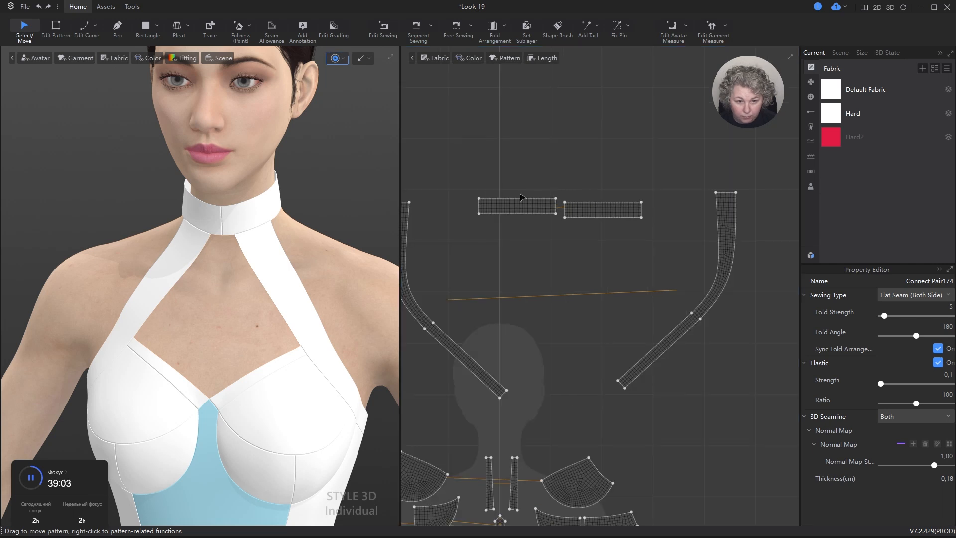
{"action": "scroll", "coordinate": [261, 207], "scroll_direction": "down", "scroll_amount": 1}
{"action": "scroll", "coordinate": [626, 204], "scroll_direction": "up", "scroll_amount": 2}
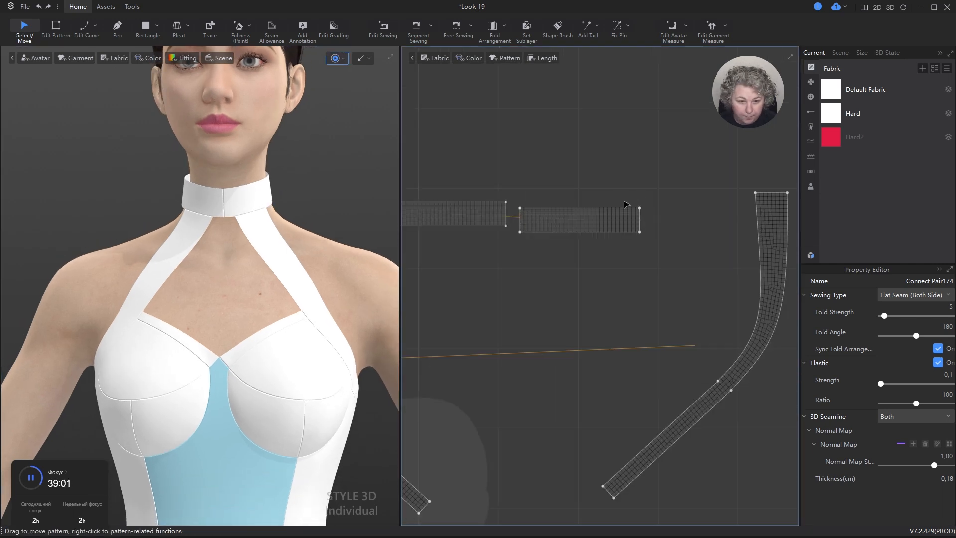
{"action": "scroll", "coordinate": [623, 204], "scroll_direction": "up", "scroll_amount": 1}
{"action": "key", "text": "x"}
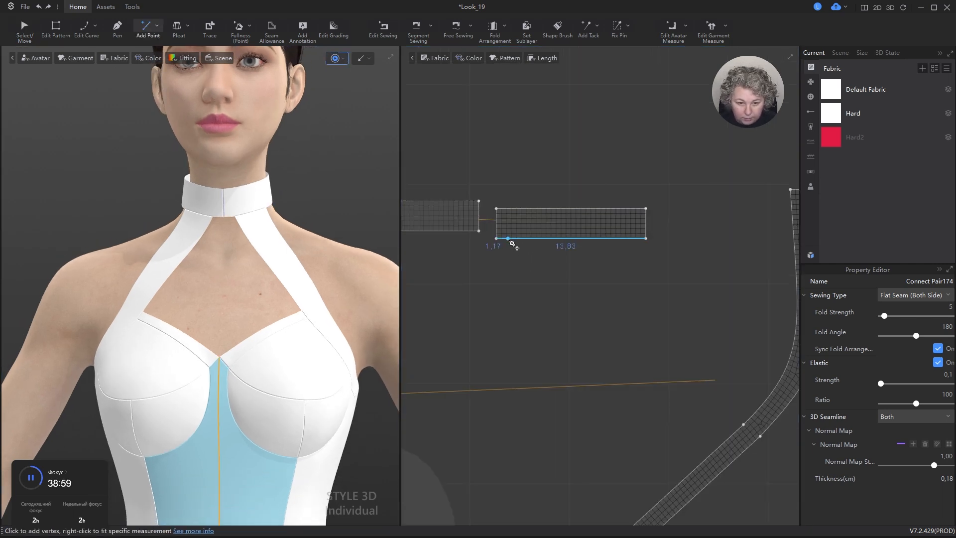
{"action": "right_click", "coordinate": [512, 242]}
{"action": "type", "text": "1"}
{"action": "key", "text": "Return"}
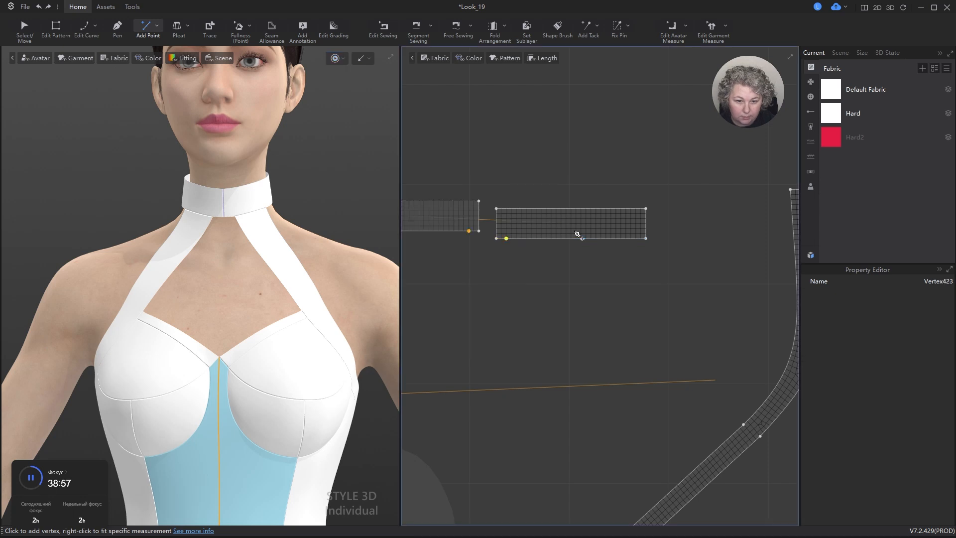
{"action": "right_click", "coordinate": [544, 240]}
{"action": "type", "text": "4"}
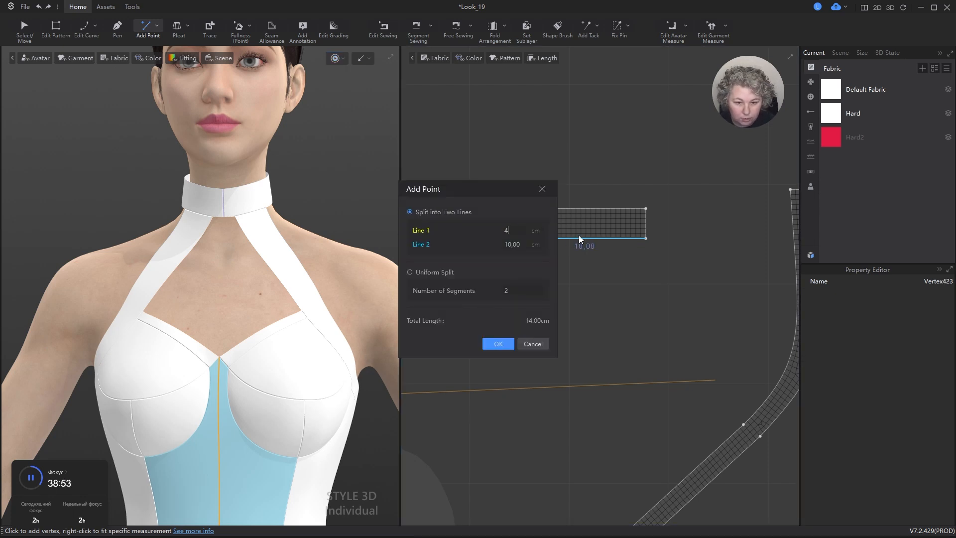
{"action": "key", "text": "Return"}
Move the right collar half directly above the right strap's upper edge in the 2D layout, ready to compare their matching segments.
{"action": "scroll", "coordinate": [593, 234], "scroll_direction": "down", "scroll_amount": 3}
{"action": "key", "text": "z"}
{"action": "scroll", "coordinate": [605, 229], "scroll_direction": "up", "scroll_amount": 2}
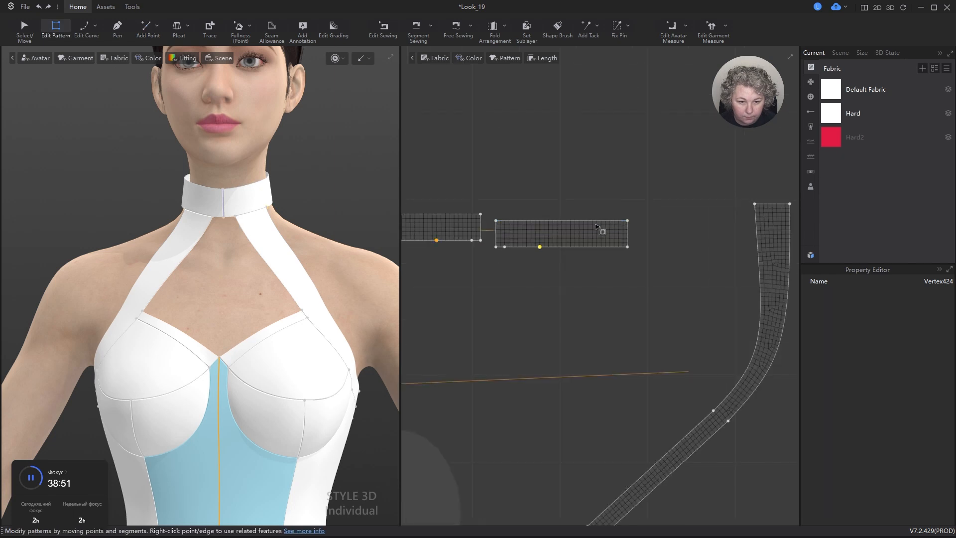
{"action": "key", "text": "a"}
{"action": "left_click_drag", "start_coordinate": [567, 231], "coordinate": [761, 166]}
{"action": "scroll", "coordinate": [649, 196], "scroll_direction": "down", "scroll_amount": 4}
{"action": "scroll", "coordinate": [730, 196], "scroll_direction": "up", "scroll_amount": 5}
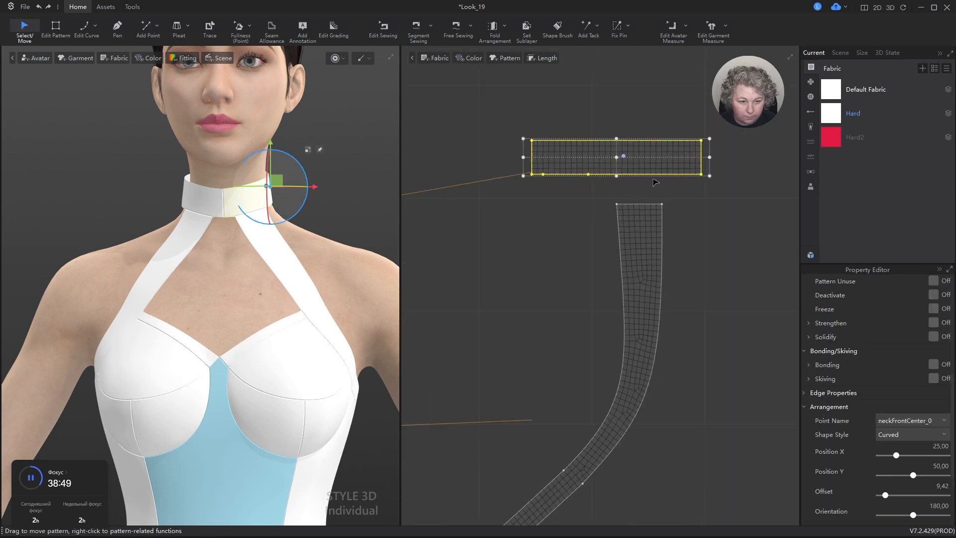
{"action": "left_click_drag", "start_coordinate": [642, 148], "coordinate": [703, 155]}
{"action": "scroll", "coordinate": [672, 180], "scroll_direction": "up", "scroll_amount": 4}
{"action": "key", "text": "z"}
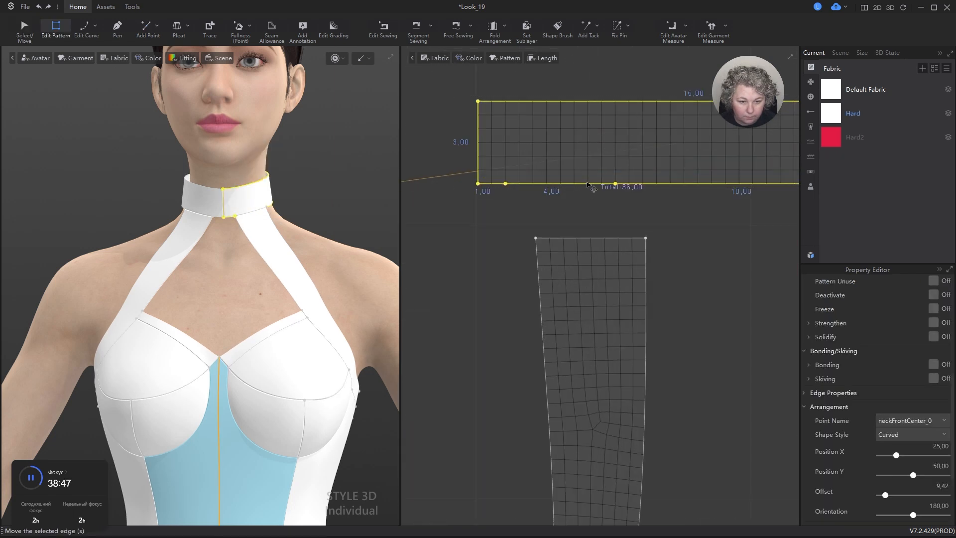
{"action": "left_click", "coordinate": [589, 185]}
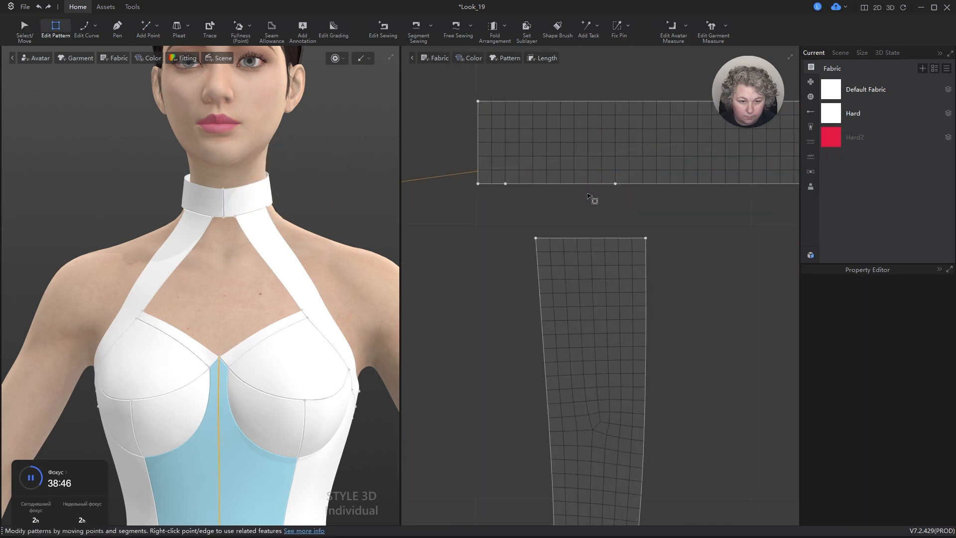
Try to merge the right collar half's marked 4 cm lower segment with the upper edge of the strap beneath it.
{"action": "left_click", "coordinate": [590, 238]}
{"action": "right_click", "coordinate": [591, 238]}
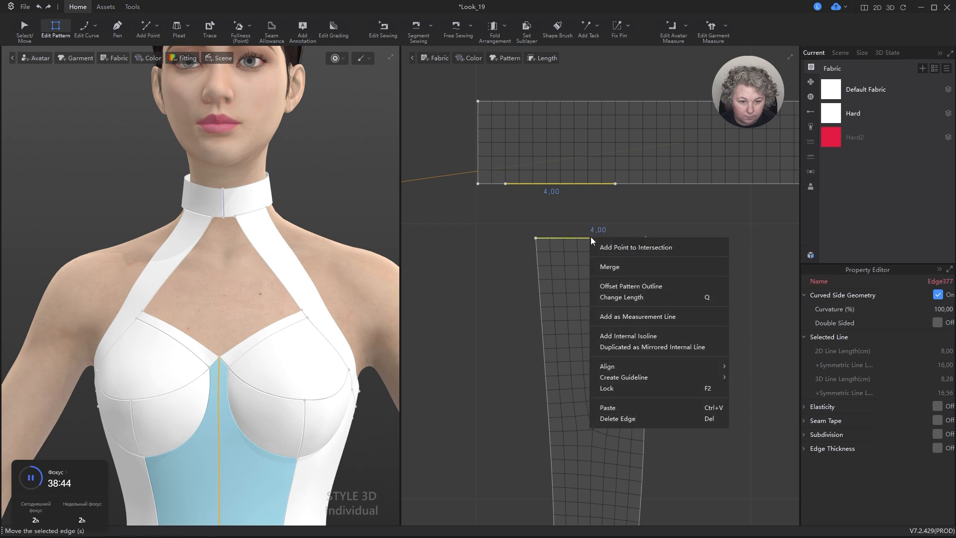
{"action": "left_click", "coordinate": [608, 267]}
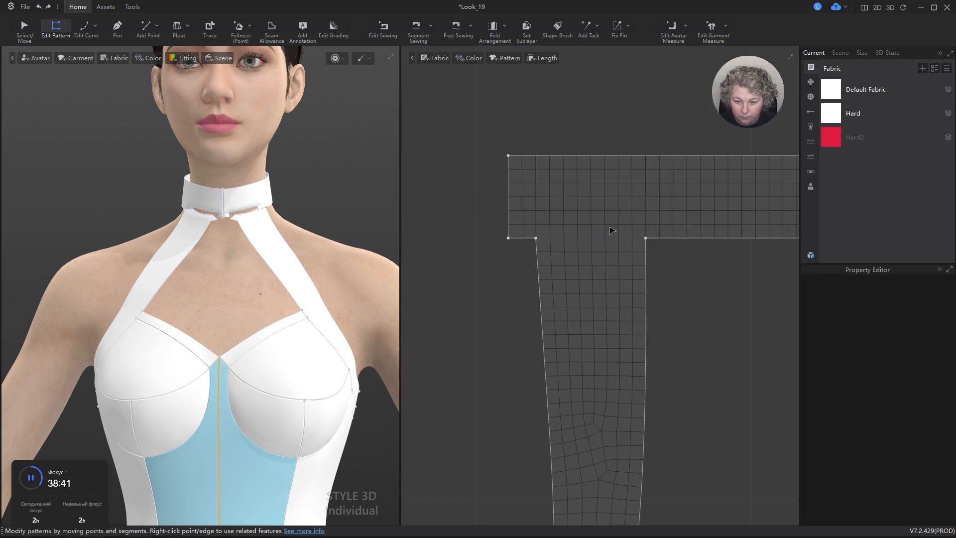
{"action": "key", "text": "space"}
{"action": "key", "text": "space"}
{"action": "key", "text": "ctrl+z"}
{"action": "key", "text": "ctrl+z"}
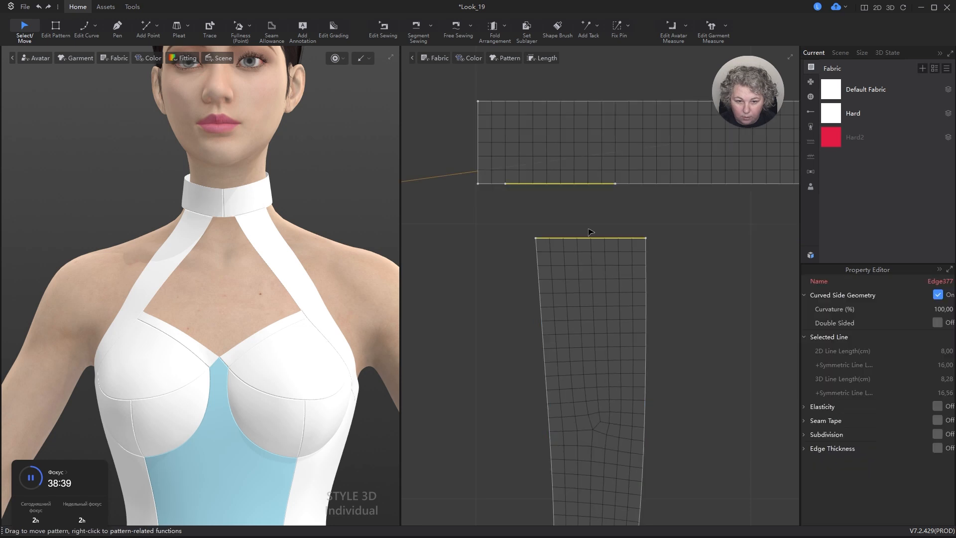
Swap the two straps in the 2D layout, placing each one directly beneath the opposite collar half.
{"action": "left_click", "coordinate": [608, 231]}
{"action": "scroll", "coordinate": [614, 228], "scroll_direction": "down", "scroll_amount": 5}
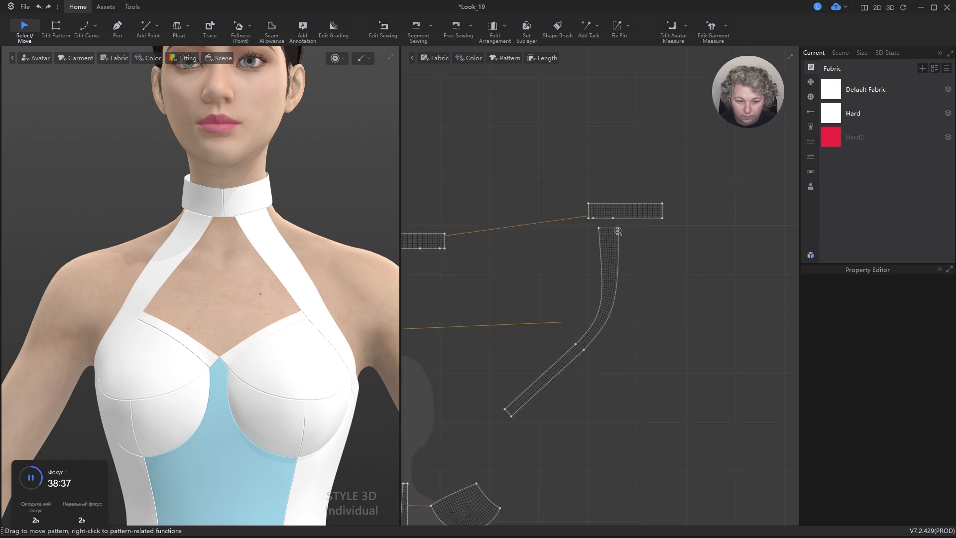
{"action": "left_click", "coordinate": [612, 227]}
{"action": "scroll", "coordinate": [584, 238], "scroll_direction": "down", "scroll_amount": 3}
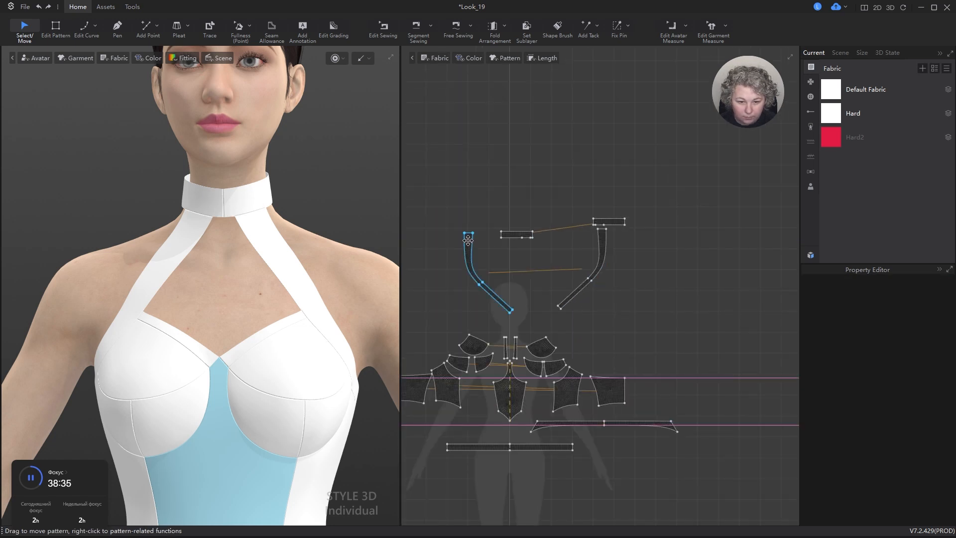
{"action": "left_click_drag", "start_coordinate": [468, 240], "coordinate": [508, 244]}
{"action": "key", "text": "ctrl+z"}
{"action": "left_click", "coordinate": [580, 214]}
{"action": "left_click", "coordinate": [600, 239]}
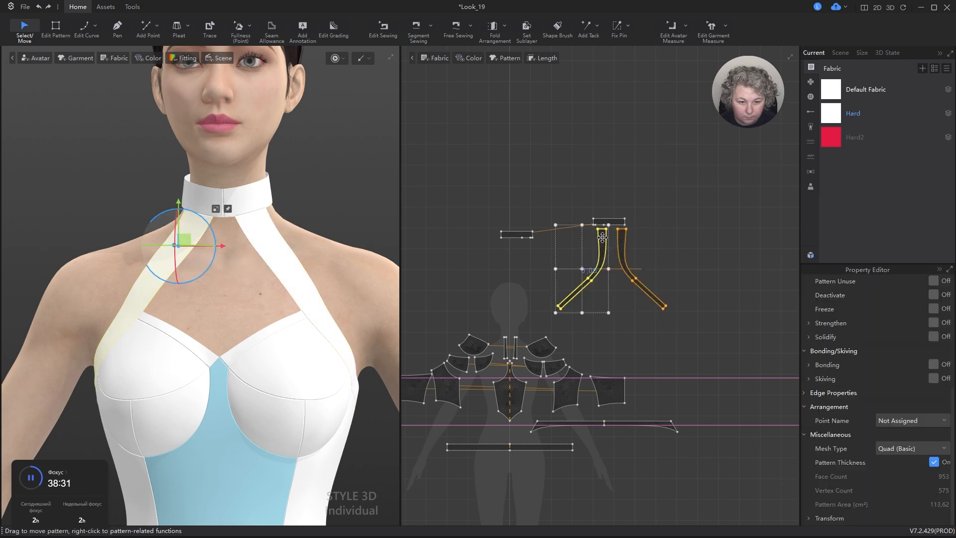
{"action": "left_click_drag", "start_coordinate": [600, 240], "coordinate": [524, 249]}
{"action": "scroll", "coordinate": [600, 233], "scroll_direction": "up", "scroll_amount": 3}
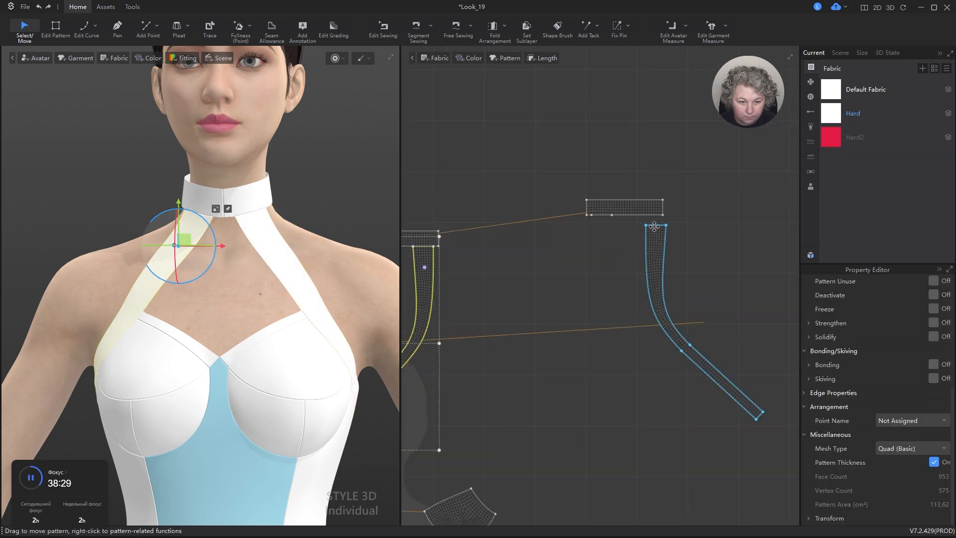
{"action": "left_click_drag", "start_coordinate": [654, 227], "coordinate": [602, 227]}
Merge the right collar half's marked 4 cm lower segment with the upper edge of the swapped strap.
{"action": "scroll", "coordinate": [604, 204], "scroll_direction": "up", "scroll_amount": 5}
{"action": "key", "text": "z"}
{"action": "left_click", "coordinate": [601, 265]}
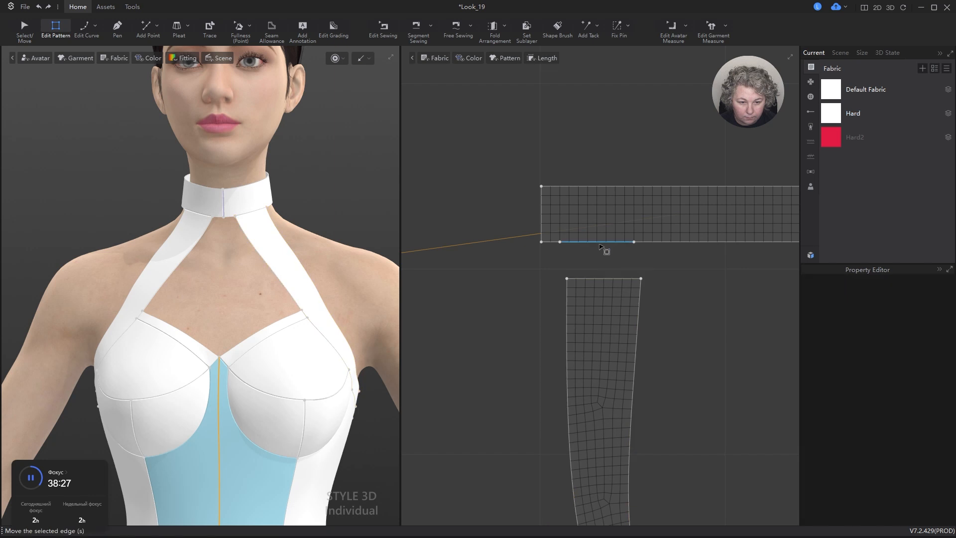
{"action": "left_click", "coordinate": [601, 243]}
{"action": "left_click", "coordinate": [603, 279], "text": "shift"}
{"action": "right_click", "coordinate": [599, 276]}
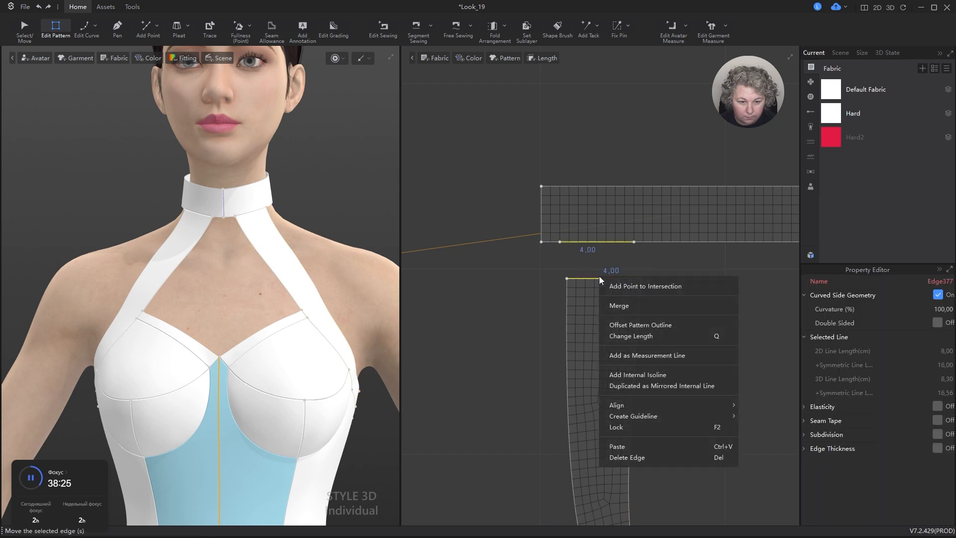
{"action": "left_click", "coordinate": [617, 306]}
{"action": "scroll", "coordinate": [312, 201], "scroll_direction": "up", "scroll_amount": 3}
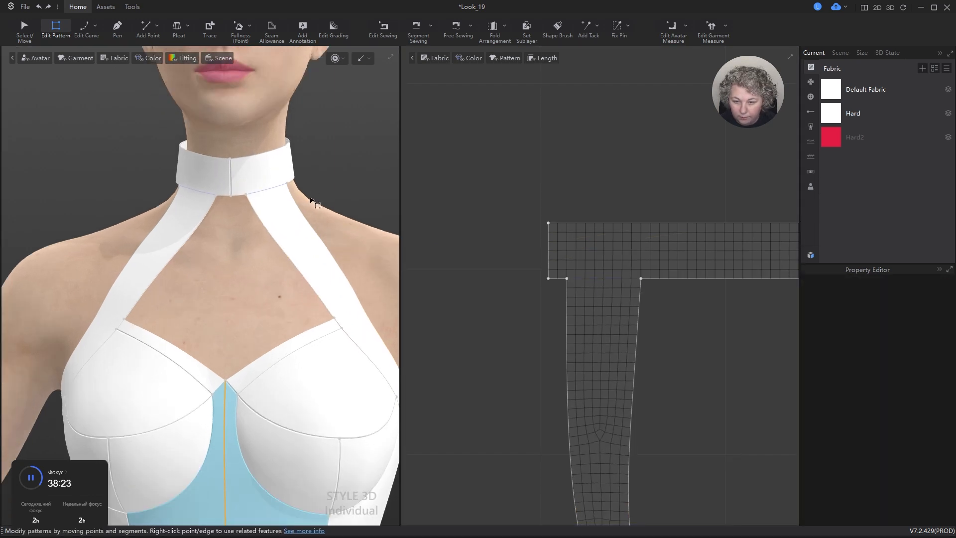
{"action": "right_click_drag", "start_coordinate": [310, 199], "coordinate": [337, 200]}
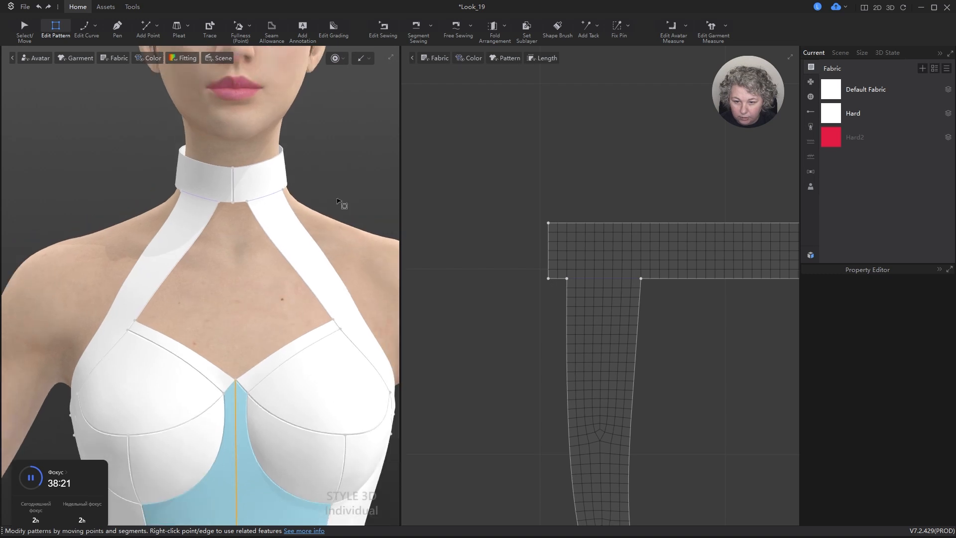
Start rounding the corner where the collar's longer lower edge meets the strap's side, selecting that lower edge as the first edge.
{"action": "scroll", "coordinate": [338, 201], "scroll_direction": "down", "scroll_amount": 1}
{"action": "scroll", "coordinate": [548, 234], "scroll_direction": "down", "scroll_amount": 2}
{"action": "scroll", "coordinate": [660, 279], "scroll_direction": "up", "scroll_amount": 2}
{"action": "scroll", "coordinate": [646, 278], "scroll_direction": "down", "scroll_amount": 6}
{"action": "scroll", "coordinate": [608, 274], "scroll_direction": "up", "scroll_amount": 8}
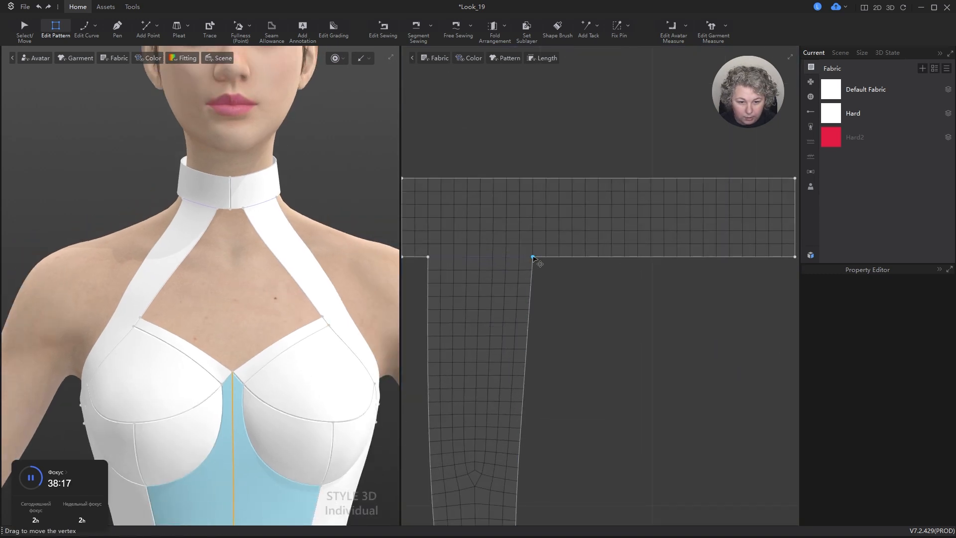
{"action": "left_click", "coordinate": [533, 257]}
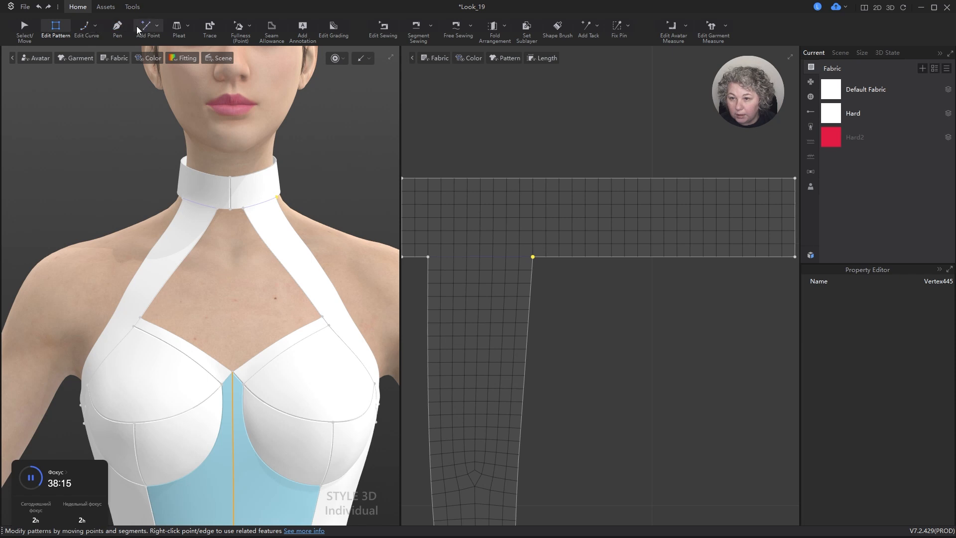
{"action": "left_click", "coordinate": [95, 25]}
{"action": "left_click", "coordinate": [102, 71]}
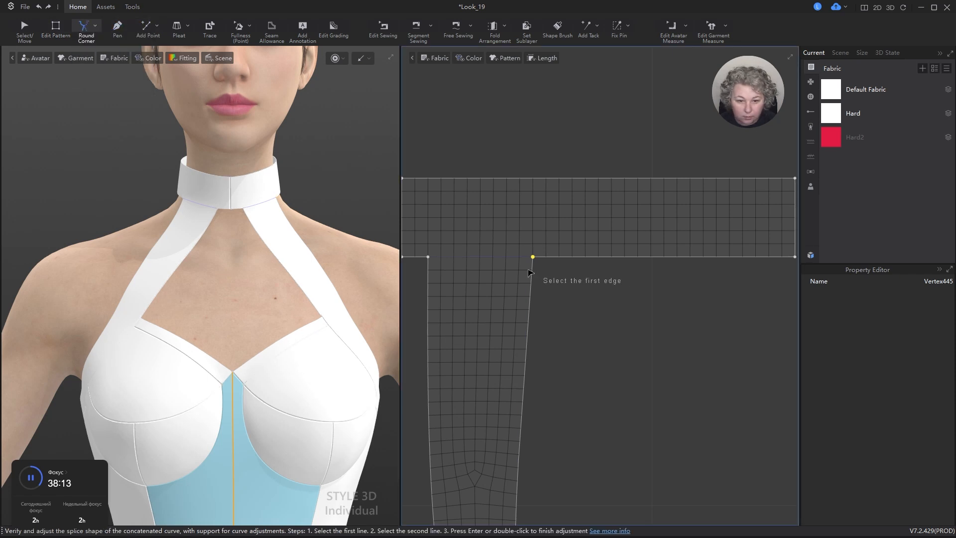
{"action": "left_click", "coordinate": [535, 258]}
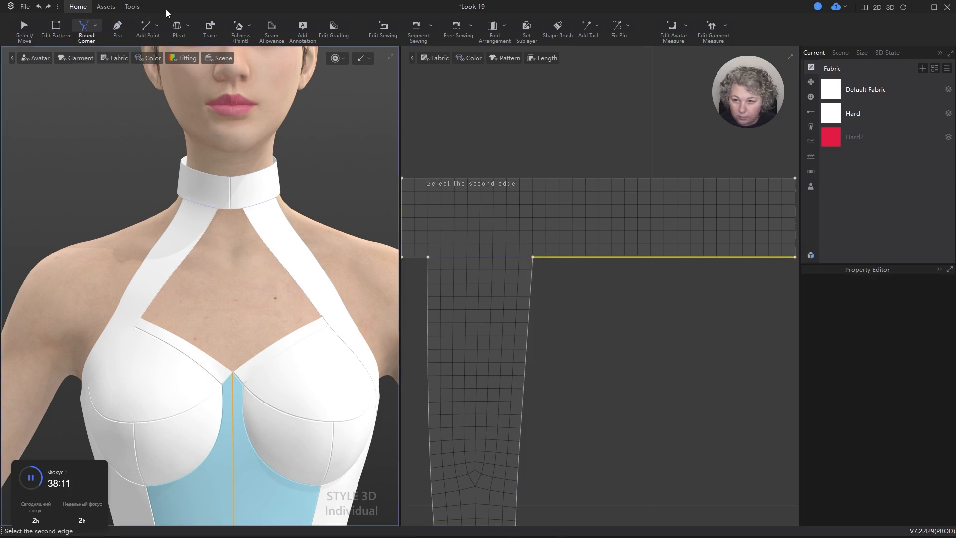
{"action": "left_click", "coordinate": [94, 25]}
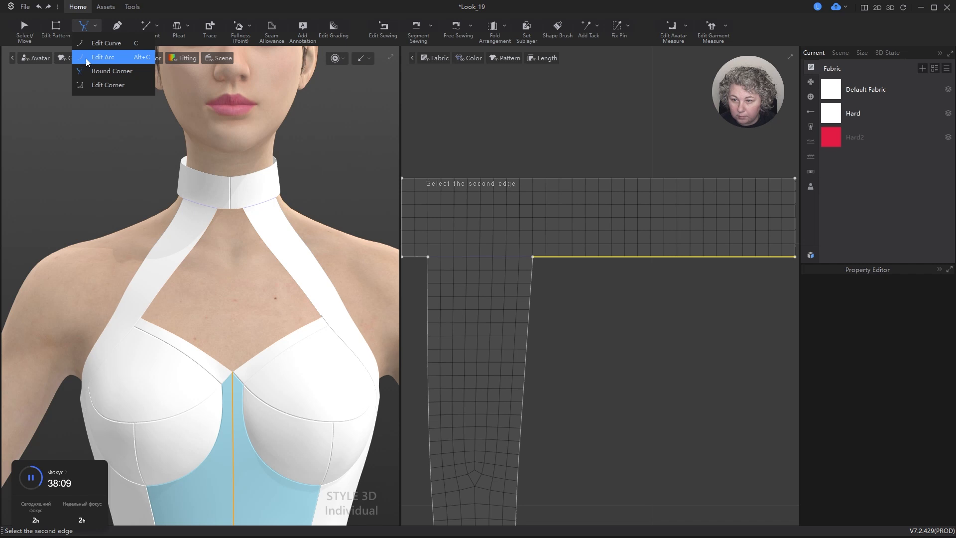
Try a 4 cm curved corner where the collar's long lower edge meets the strap's outer edge, and undo it.
{"action": "left_click", "coordinate": [86, 85]}
{"action": "left_click_drag", "start_coordinate": [534, 257], "coordinate": [559, 284]}
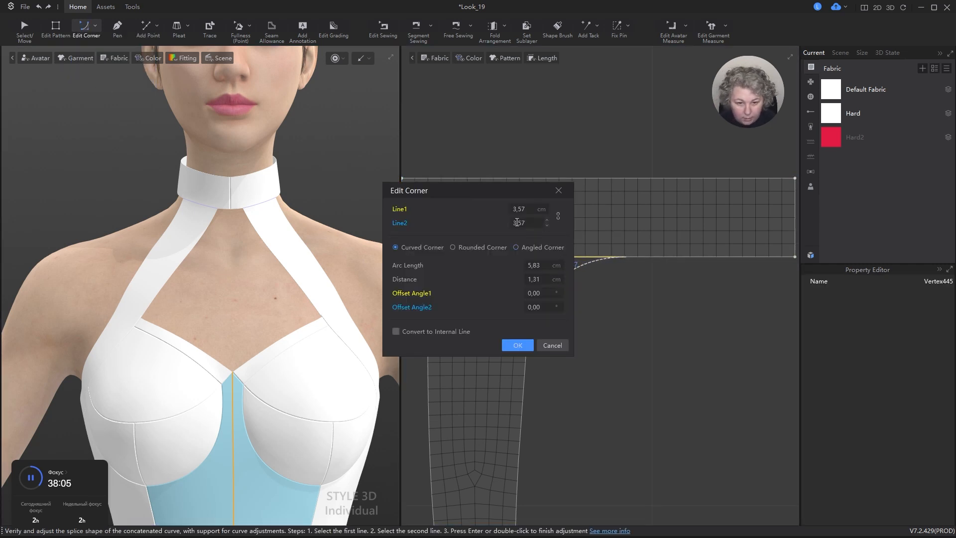
{"action": "type", "text": "4"}
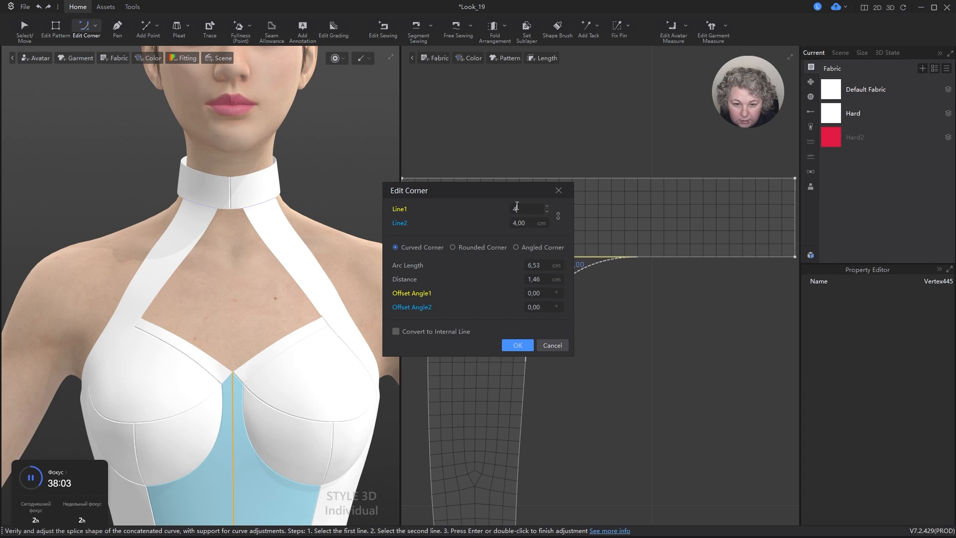
{"action": "left_click", "coordinate": [518, 346]}
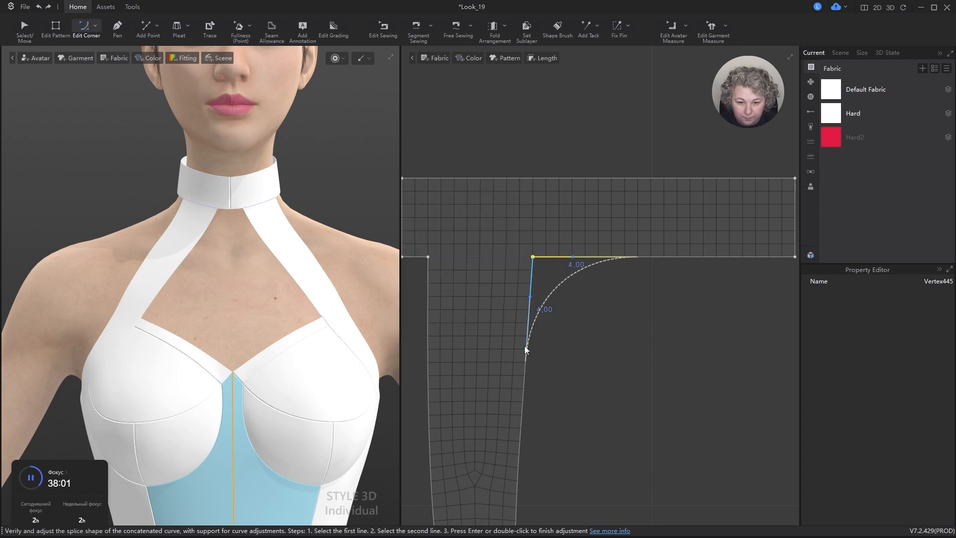
{"action": "scroll", "coordinate": [294, 181], "scroll_direction": "down", "scroll_amount": 3}
{"action": "right_click_drag", "start_coordinate": [294, 181], "coordinate": [222, 182]}
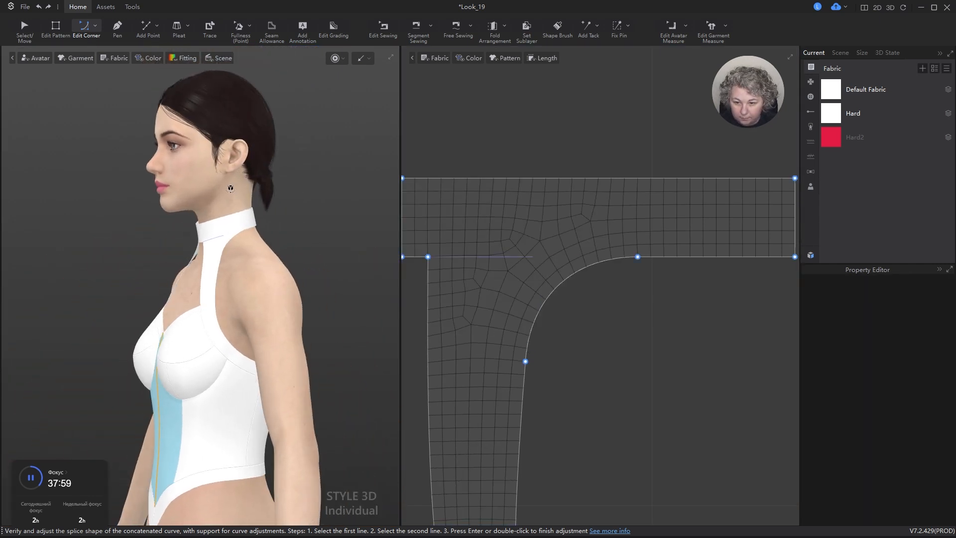
{"action": "scroll", "coordinate": [584, 252], "scroll_direction": "down", "scroll_amount": 5}
{"action": "scroll", "coordinate": [584, 251], "scroll_direction": "up", "scroll_amount": 4}
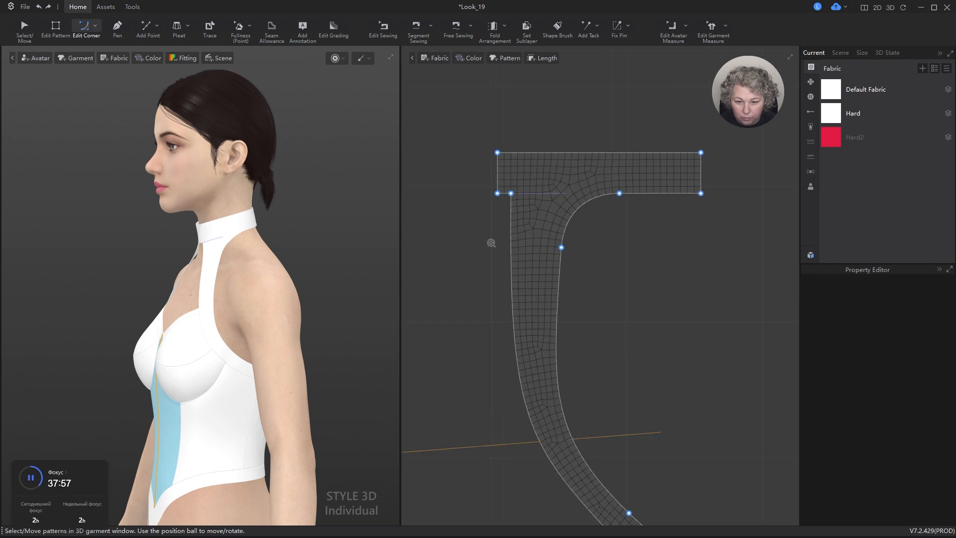
{"action": "right_click_drag", "start_coordinate": [318, 251], "coordinate": [350, 261]}
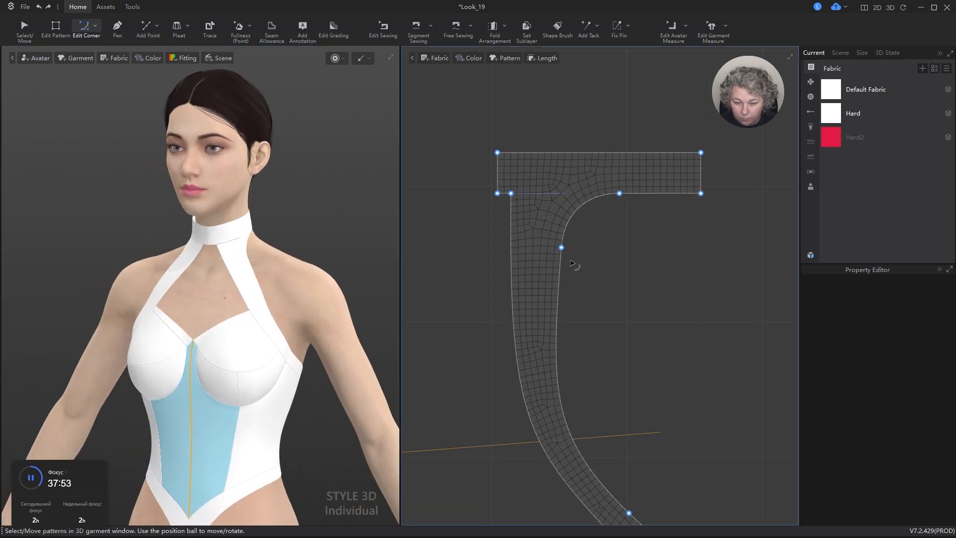
{"action": "key", "text": "ctrl+z"}
Round the corner between the collar's long lower edge and the strap's outer edge with a 7 cm curved corner.
{"action": "left_click_drag", "start_coordinate": [567, 194], "coordinate": [597, 216]}
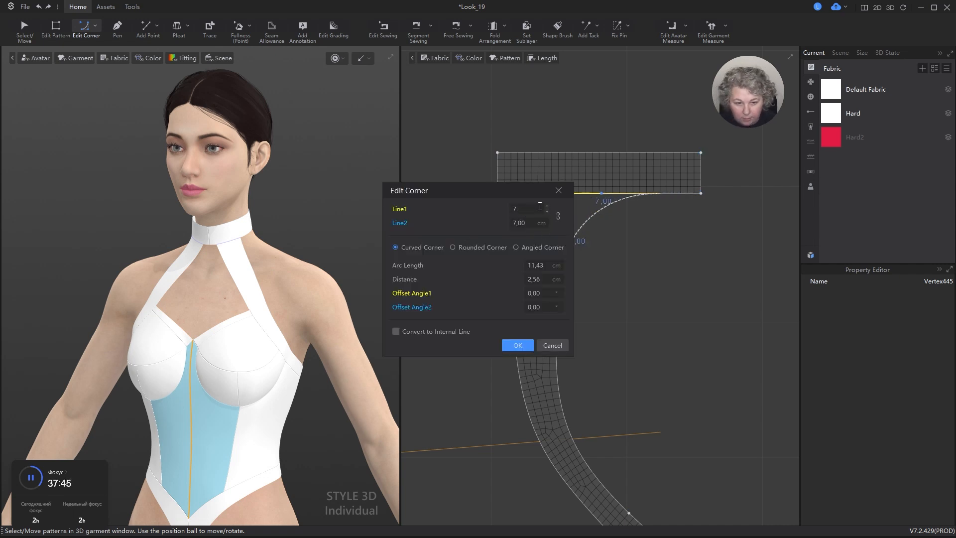
{"action": "left_click", "coordinate": [526, 345]}
{"action": "right_click_drag", "start_coordinate": [318, 279], "coordinate": [197, 274]}
{"action": "right_click_drag", "start_coordinate": [184, 274], "coordinate": [383, 274]}
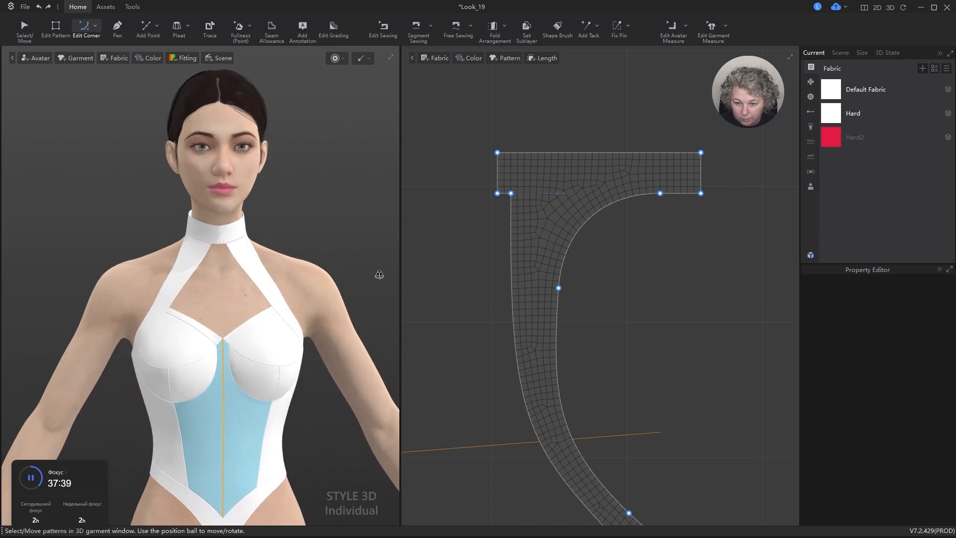
{"action": "scroll", "coordinate": [297, 248], "scroll_direction": "down", "scroll_amount": 3}
{"action": "mouse_move", "coordinate": [292, 215]}
{"action": "right_mouse_down"}
{"action": "mouse_move", "coordinate": [205, 214]}
{"action": "mouse_move", "coordinate": [293, 212]}
{"action": "right_mouse_up"}
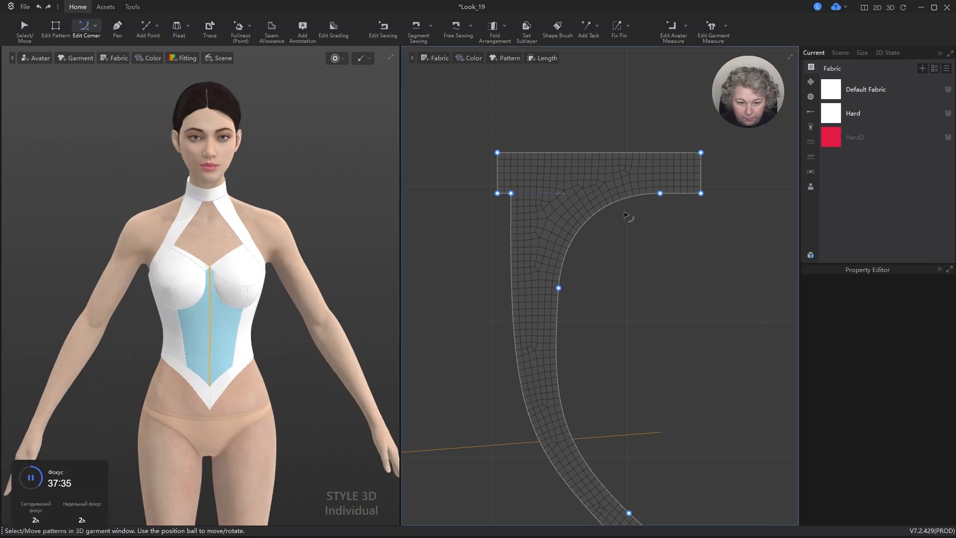
Remove all baselines from the 2D patterns.
{"action": "key", "text": "q"}
{"action": "right_click", "coordinate": [637, 222]}
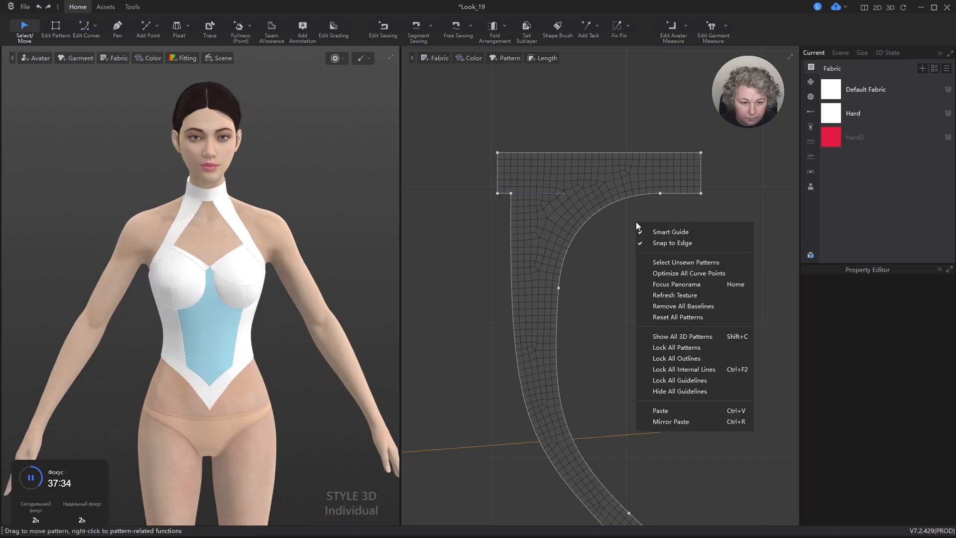
{"action": "left_click", "coordinate": [668, 307]}
Add a point on the strap's inner edge exactly 1 cm below the small notch corner under the collar.
{"action": "left_click", "coordinate": [537, 224]}
{"action": "scroll", "coordinate": [536, 224], "scroll_direction": "up", "scroll_amount": 8}
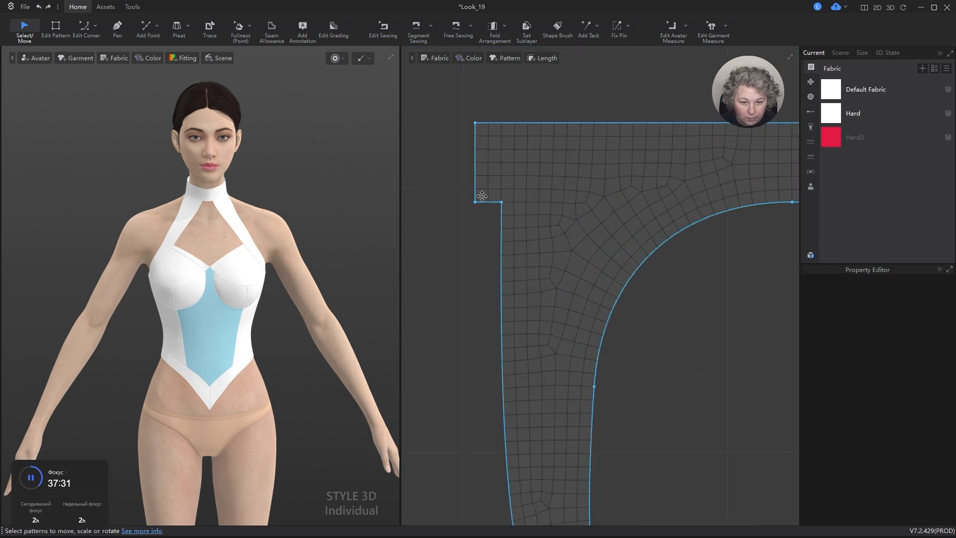
{"action": "key", "text": "w"}
{"action": "left_click", "coordinate": [520, 224]}
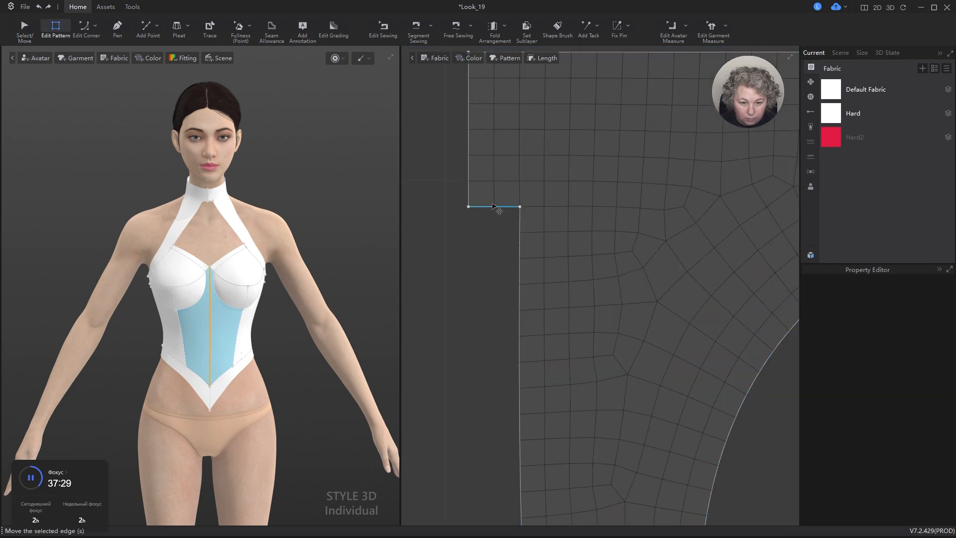
{"action": "left_click", "coordinate": [495, 206]}
{"action": "left_click", "coordinate": [520, 247]}
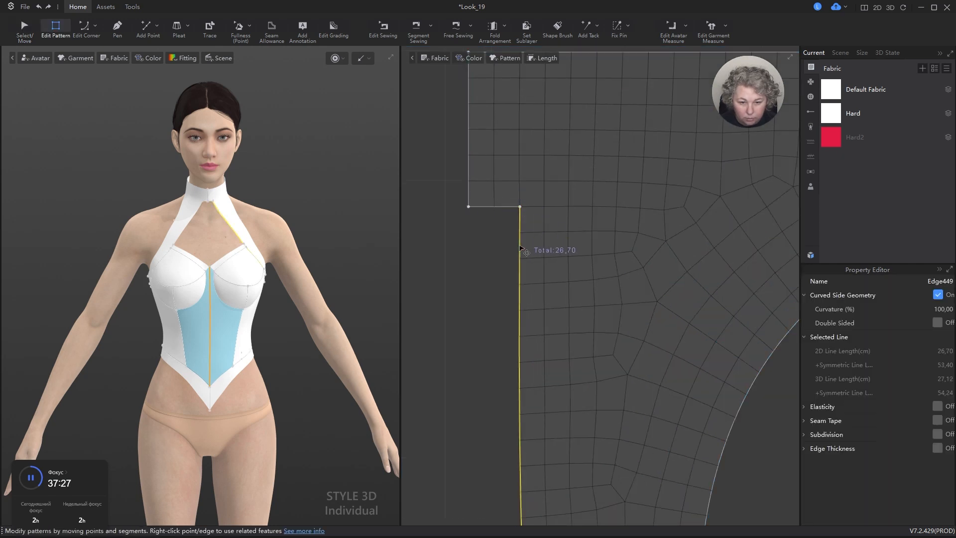
{"action": "key", "text": "x"}
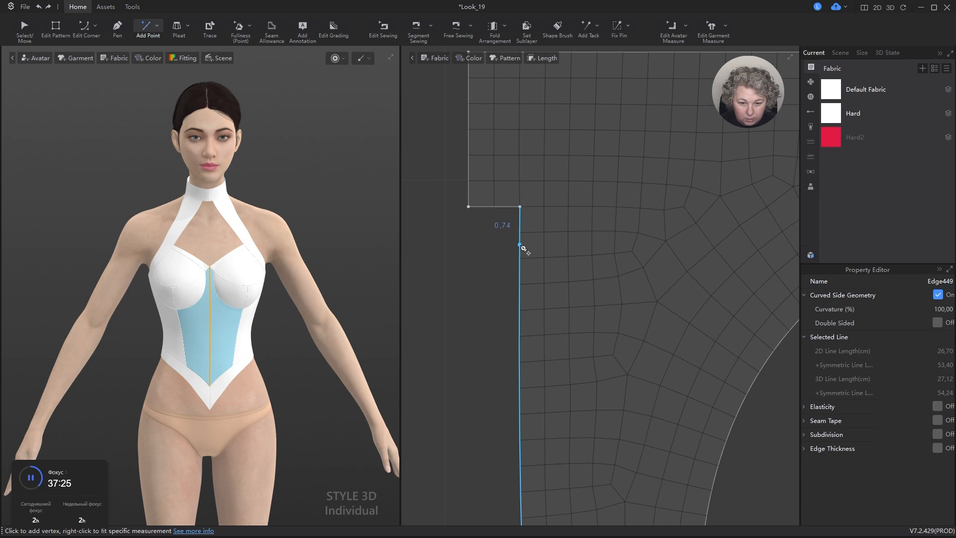
{"action": "right_click", "coordinate": [521, 246]}
{"action": "type", "text": "1"}
{"action": "key", "text": "Return"}
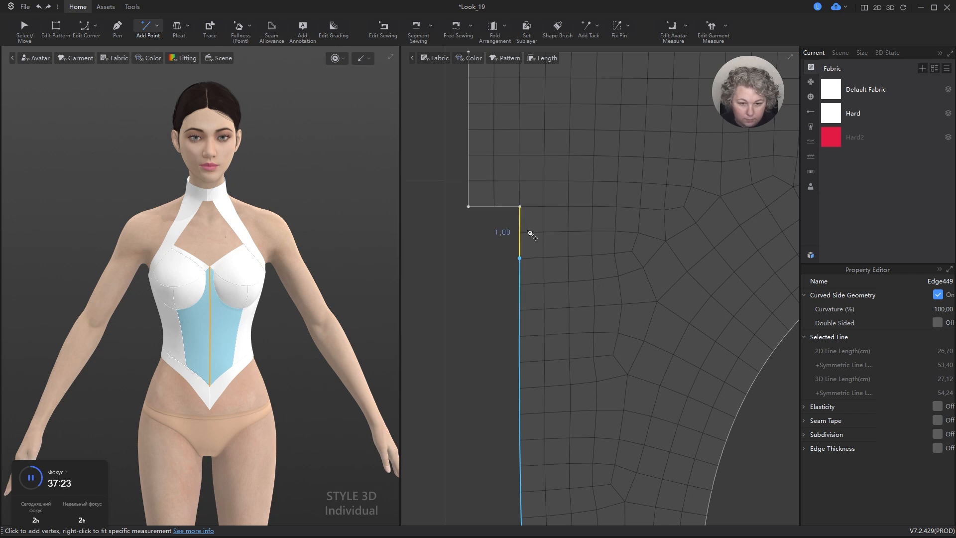
Delete the notch corner point so the collar and the strap's inner edge join with a short diagonal.
{"action": "key", "text": "z"}
{"action": "left_click", "coordinate": [520, 207]}
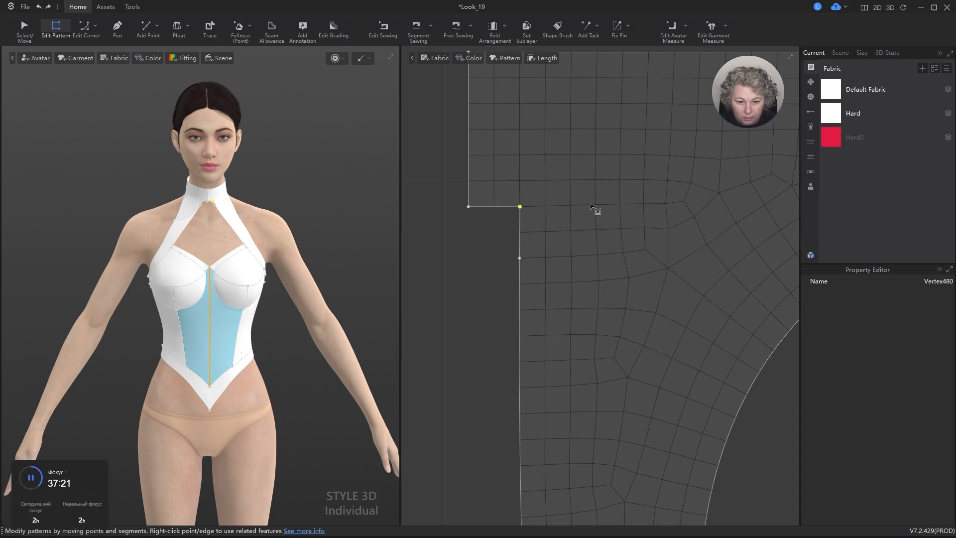
{"action": "key", "text": "Delete"}
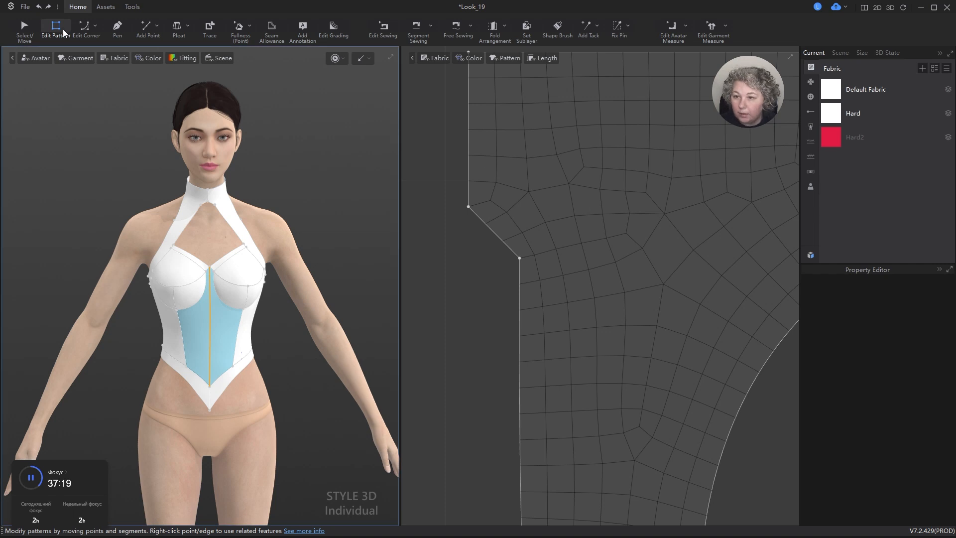
Bend the short diagonal edge under the collar into an arc about 1.6 cm long, curving into the pattern.
{"action": "left_click", "coordinate": [95, 26]}
{"action": "left_click", "coordinate": [102, 83]}
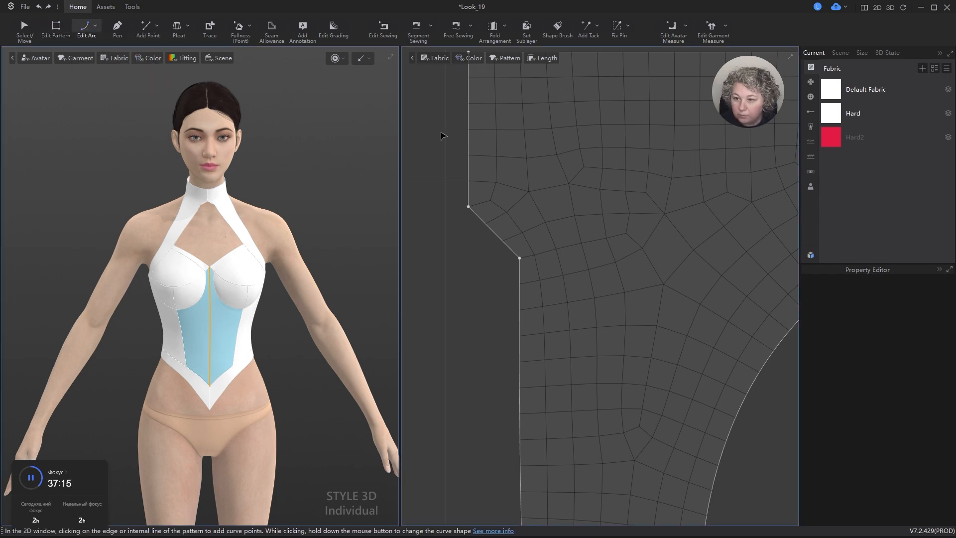
{"action": "scroll", "coordinate": [508, 232], "scroll_direction": "up", "scroll_amount": 4}
{"action": "left_click_drag", "start_coordinate": [489, 245], "coordinate": [517, 209]}
{"action": "scroll", "coordinate": [528, 207], "scroll_direction": "down", "scroll_amount": 4}
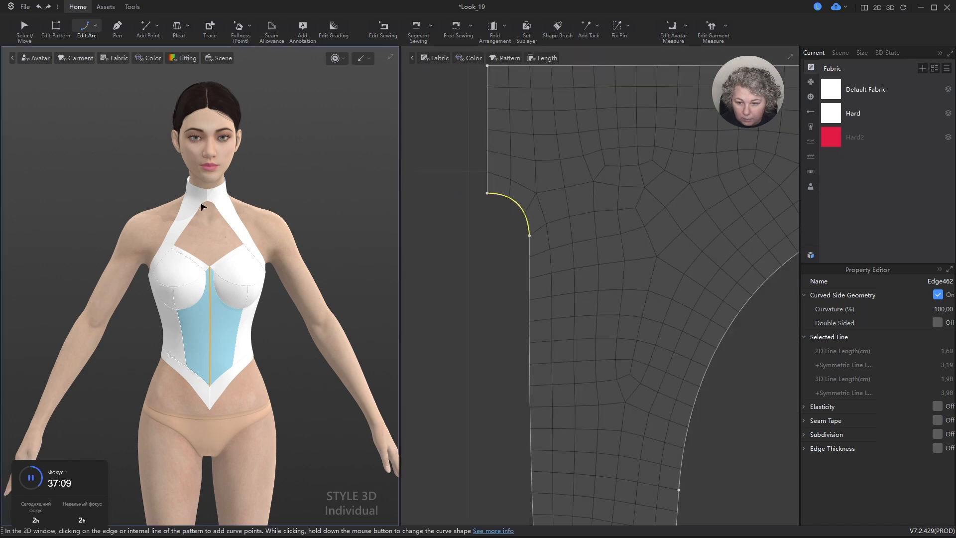
Simulate the garment and check the reshaped collar and neckline cutout on the avatar.
{"action": "scroll", "coordinate": [329, 141], "scroll_direction": "up", "scroll_amount": 3}
{"action": "key", "text": "space"}
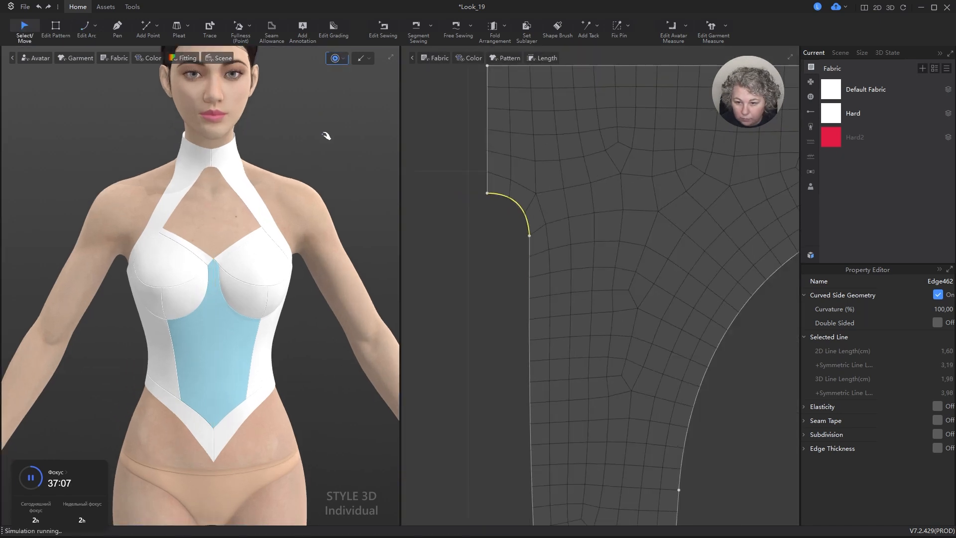
{"action": "right_click_drag", "start_coordinate": [326, 136], "coordinate": [245, 145]}
{"action": "scroll", "coordinate": [321, 139], "scroll_direction": "down", "scroll_amount": 3}
{"action": "scroll", "coordinate": [303, 145], "scroll_direction": "up", "scroll_amount": 4}
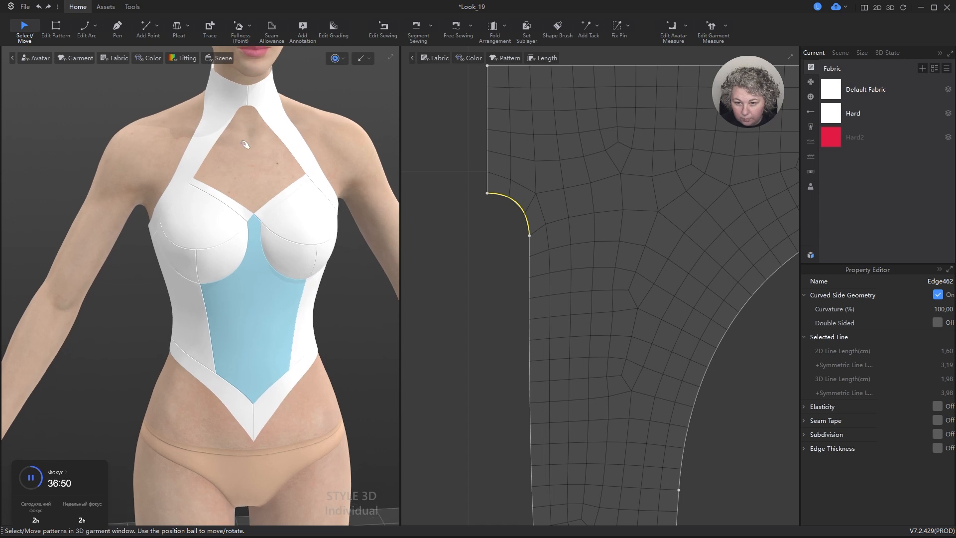
{"action": "scroll", "coordinate": [269, 142], "scroll_direction": "down", "scroll_amount": 5}
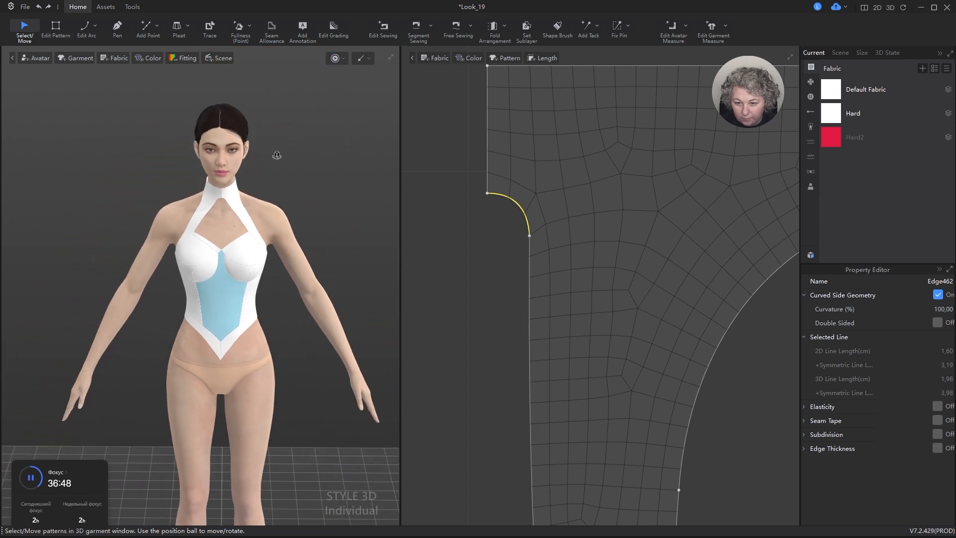
{"action": "scroll", "coordinate": [279, 155], "scroll_direction": "up", "scroll_amount": 4}
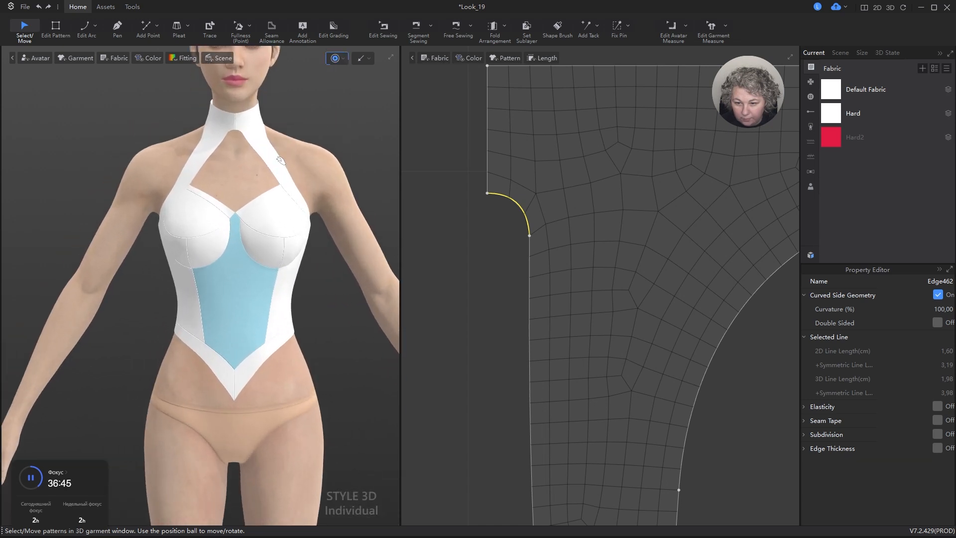
Move the mirrored halter piece beside its counterpart so that their collar centre edges meet.
{"action": "scroll", "coordinate": [486, 174], "scroll_direction": "down", "scroll_amount": 8}
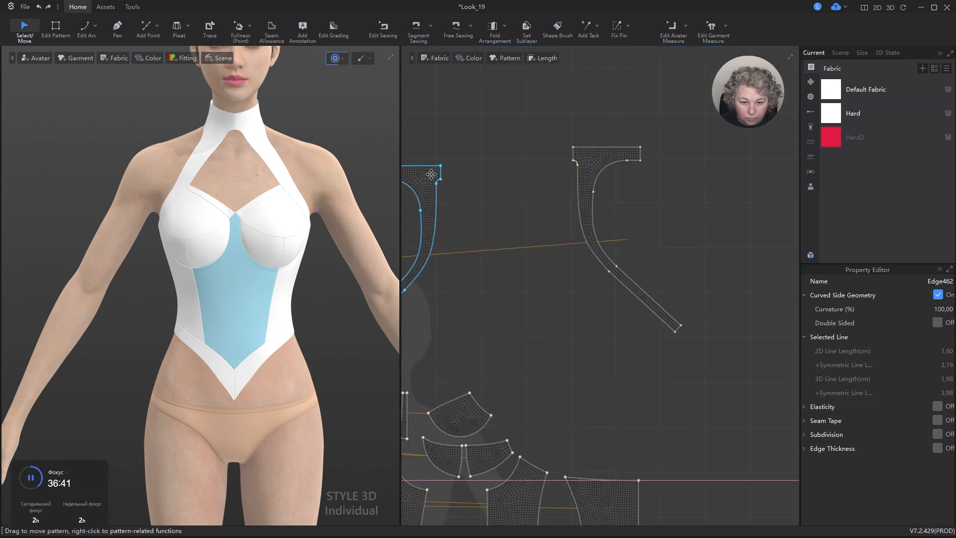
{"action": "left_click_drag", "start_coordinate": [432, 174], "coordinate": [557, 152]}
{"action": "left_click", "coordinate": [553, 110]}
{"action": "scroll", "coordinate": [292, 128], "scroll_direction": "up", "scroll_amount": 1}
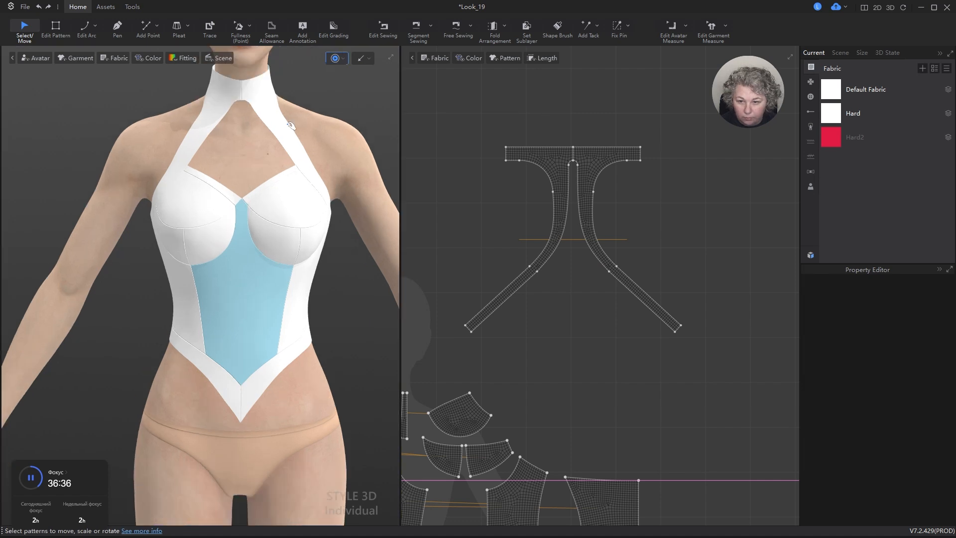
Sew the free lower ends of the two halter straps together with Segment Sewing at the centre back.
{"action": "scroll", "coordinate": [292, 128], "scroll_direction": "down", "scroll_amount": 1}
{"action": "right_click_drag", "start_coordinate": [291, 128], "coordinate": [152, 134]}
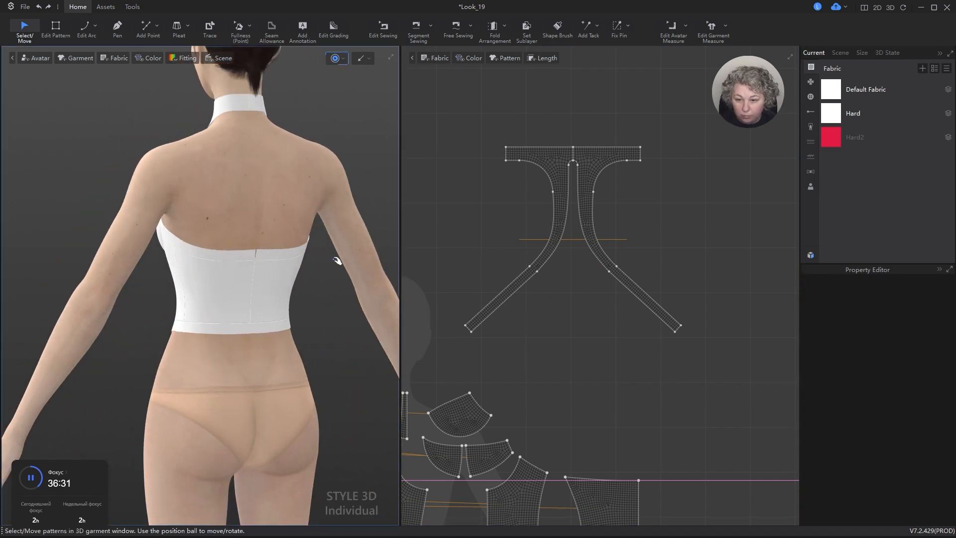
{"action": "key", "text": "n"}
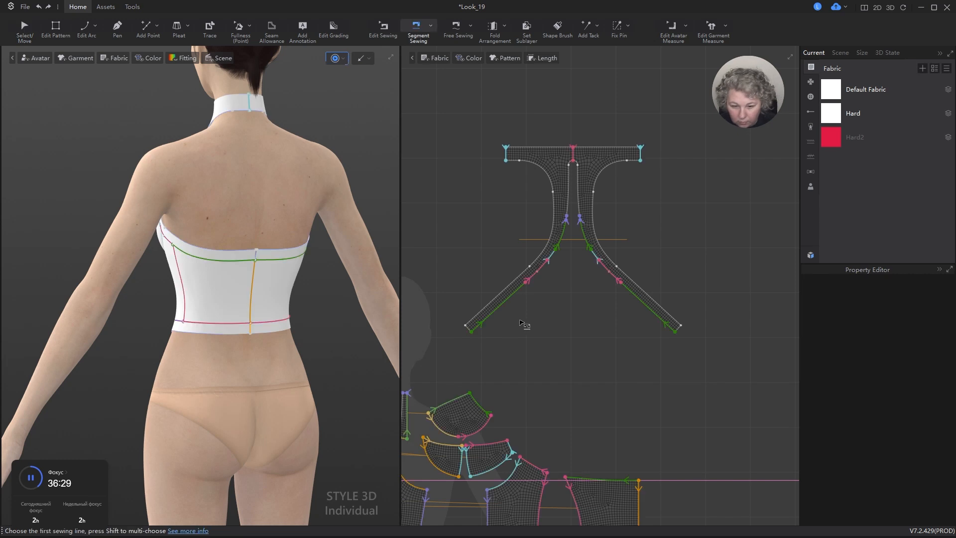
{"action": "left_click", "coordinate": [468, 327]}
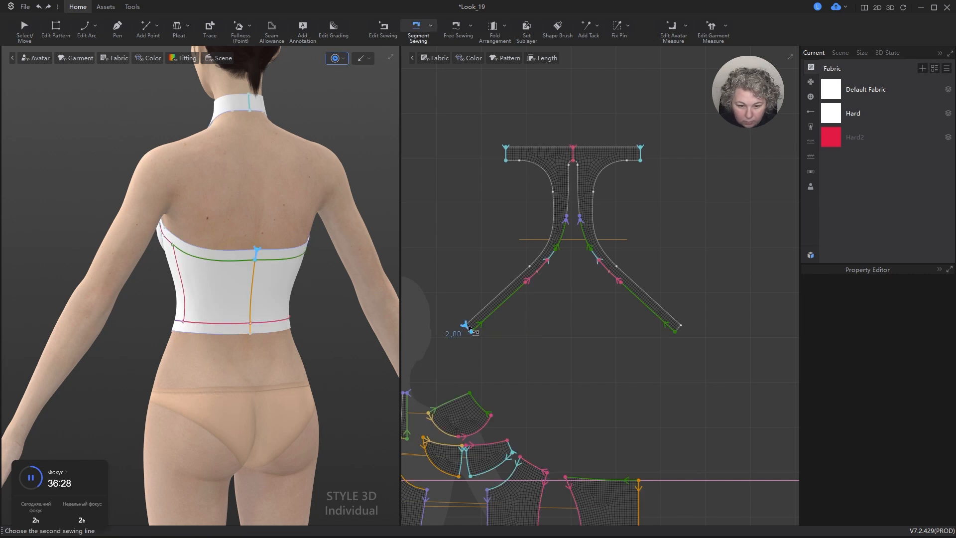
{"action": "left_click", "coordinate": [679, 327]}
{"action": "key", "text": "a"}
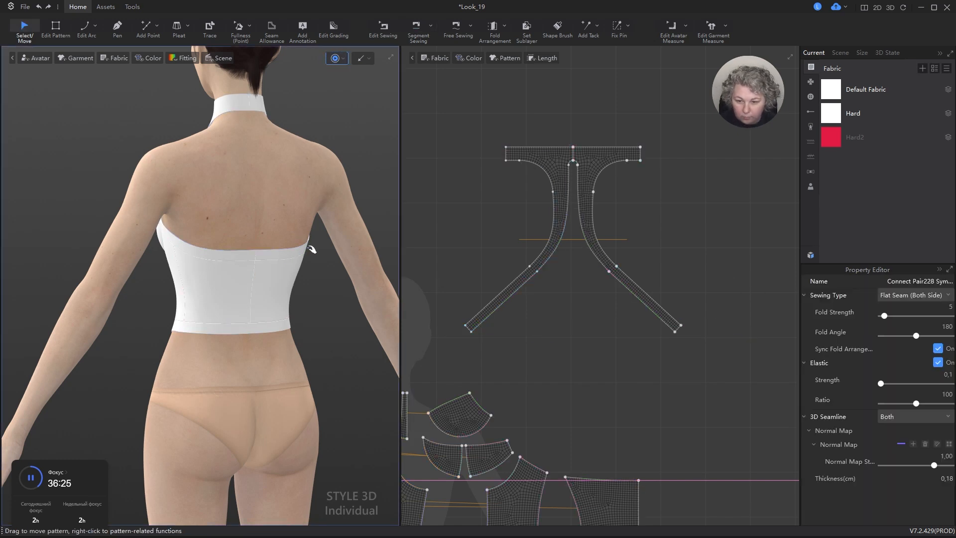
Examine the fit of the simulated bodice and collar from the back and the front.
{"action": "right_click_drag", "start_coordinate": [305, 256], "coordinate": [299, 229]}
{"action": "mouse_move", "coordinate": [617, 151]}
{"action": "left_mouse_down"}
{"action": "mouse_move", "coordinate": [453, 149]}
{"action": "mouse_move", "coordinate": [617, 152]}
{"action": "left_mouse_up"}
{"action": "left_click", "coordinate": [584, 109]}
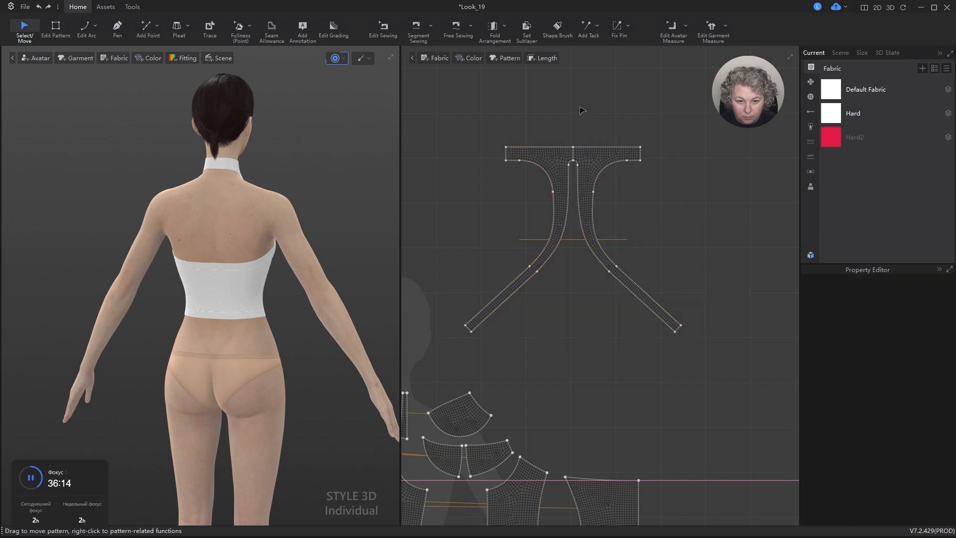
{"action": "scroll", "coordinate": [200, 207], "scroll_direction": "up", "scroll_amount": 5}
{"action": "right_click_drag", "start_coordinate": [202, 208], "coordinate": [268, 266]}
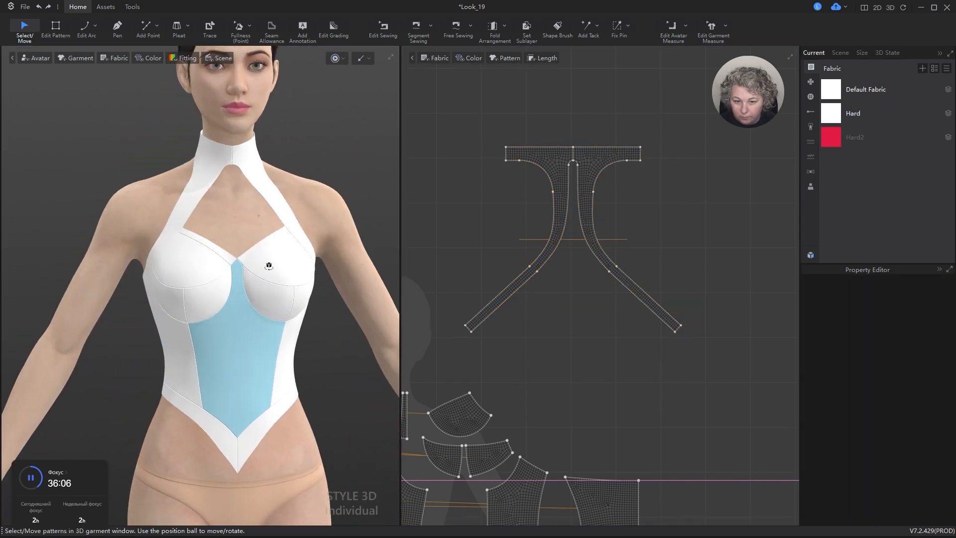
Undo the strap-end sewing, the mirrored piece's move and the arc on the short diagonal edge.
{"action": "scroll", "coordinate": [565, 160], "scroll_direction": "up", "scroll_amount": 8}
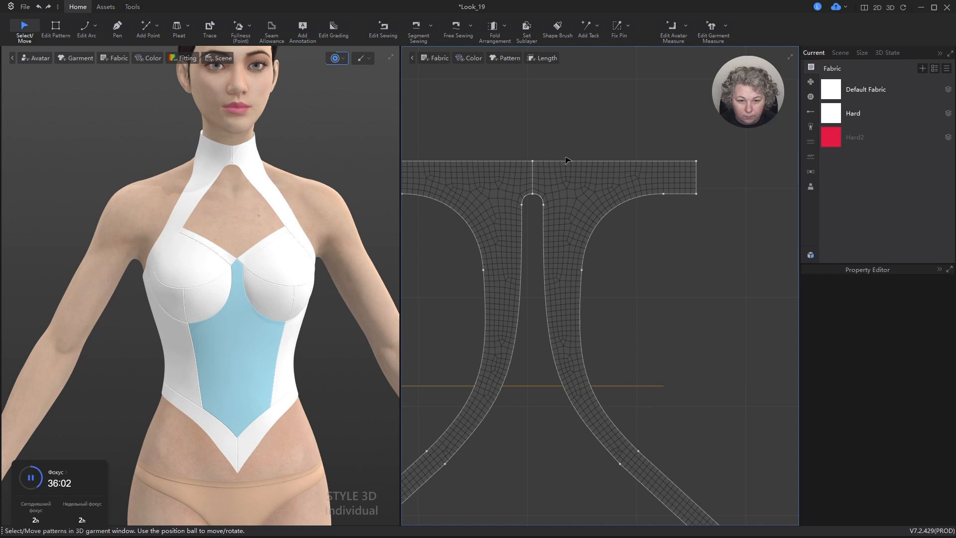
{"action": "left_click", "coordinate": [558, 216]}
{"action": "key", "text": "ctrl+z"}
{"action": "key", "text": "ctrl+z"}
{"action": "key", "text": "ctrl+z"}
{"action": "key", "text": "ctrl+z"}
{"action": "key", "text": "ctrl+z"}
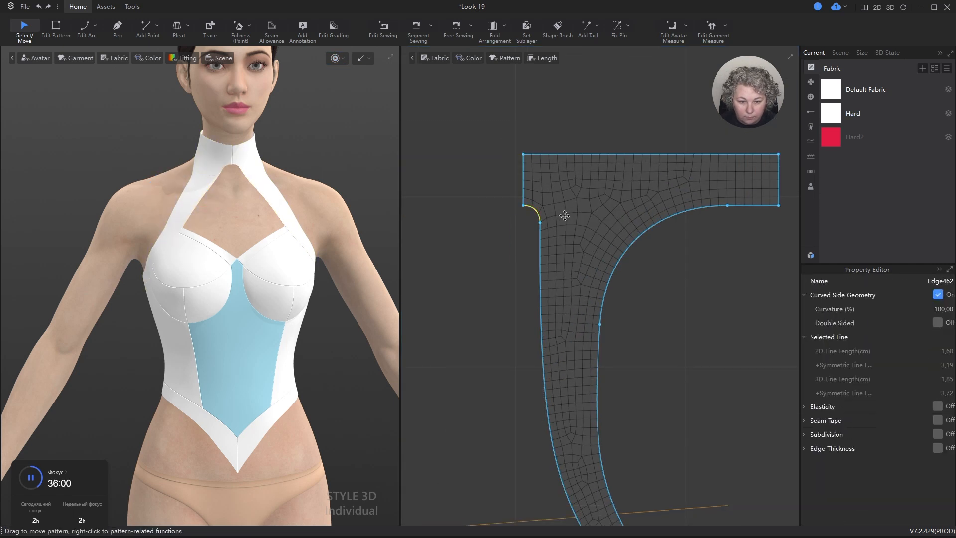
{"action": "scroll", "coordinate": [550, 231], "scroll_direction": "up", "scroll_amount": 3}
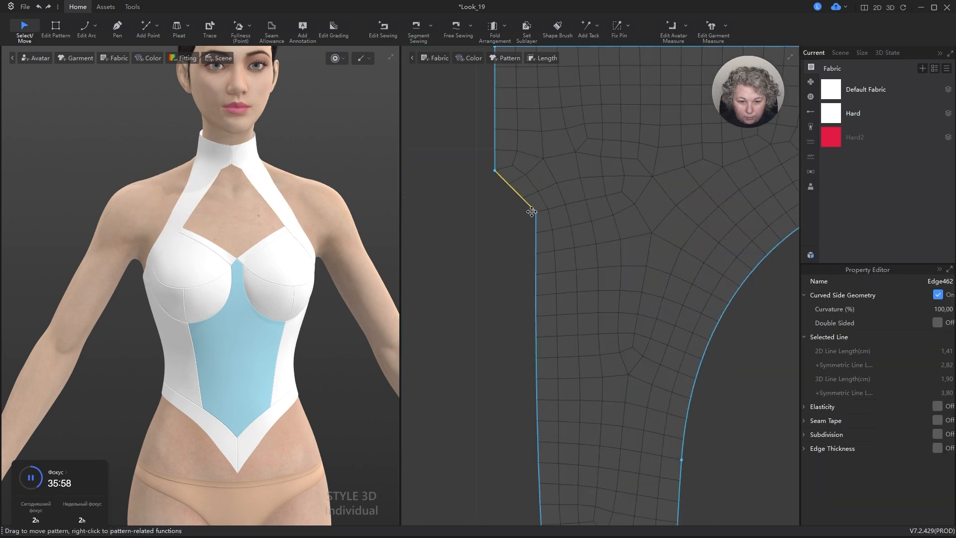
Add a point on the strap's inner edge 1 cm below the lower corner of the short diagonal edge.
{"action": "key", "text": "z"}
{"action": "scroll", "coordinate": [537, 213], "scroll_direction": "down", "scroll_amount": 5}
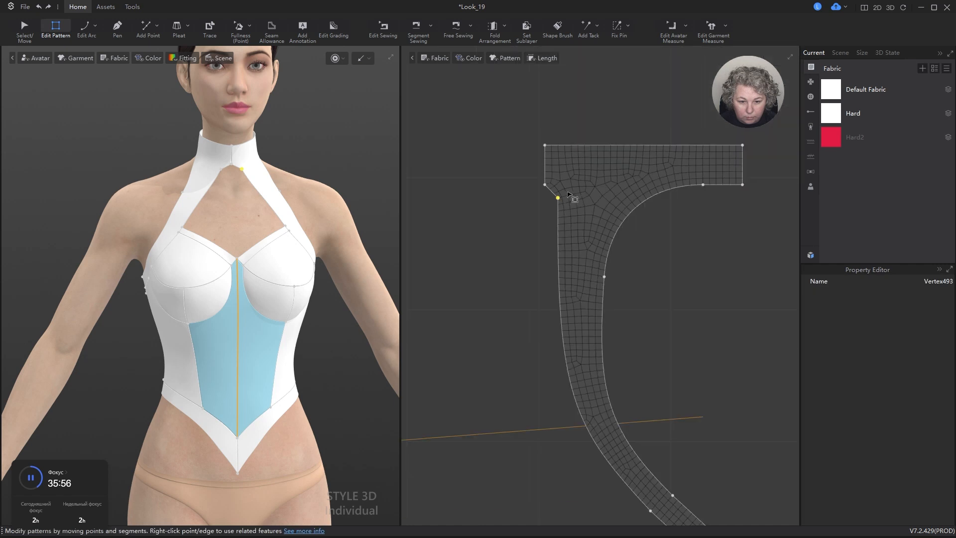
{"action": "left_click", "coordinate": [558, 212]}
{"action": "scroll", "coordinate": [559, 212], "scroll_direction": "up", "scroll_amount": 4}
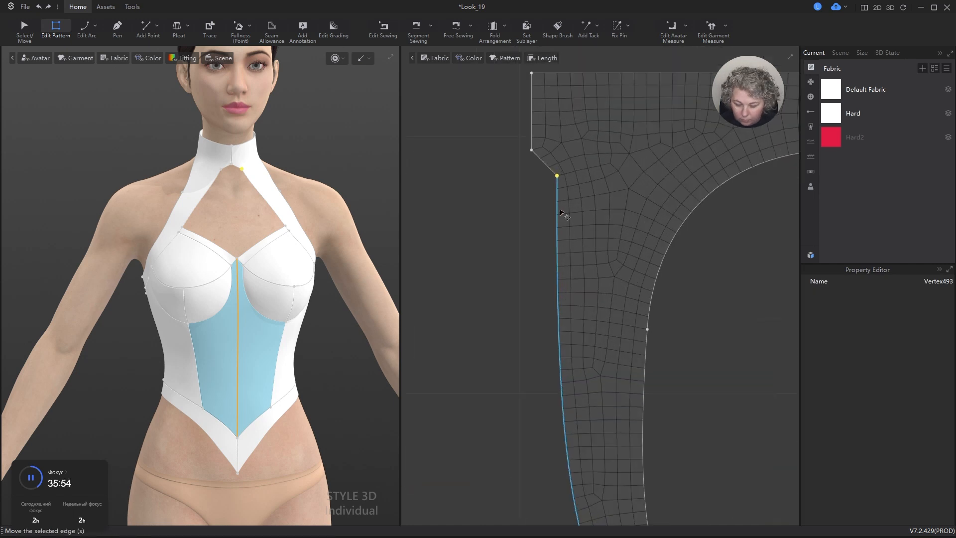
{"action": "key", "text": "x"}
{"action": "right_click", "coordinate": [560, 212]}
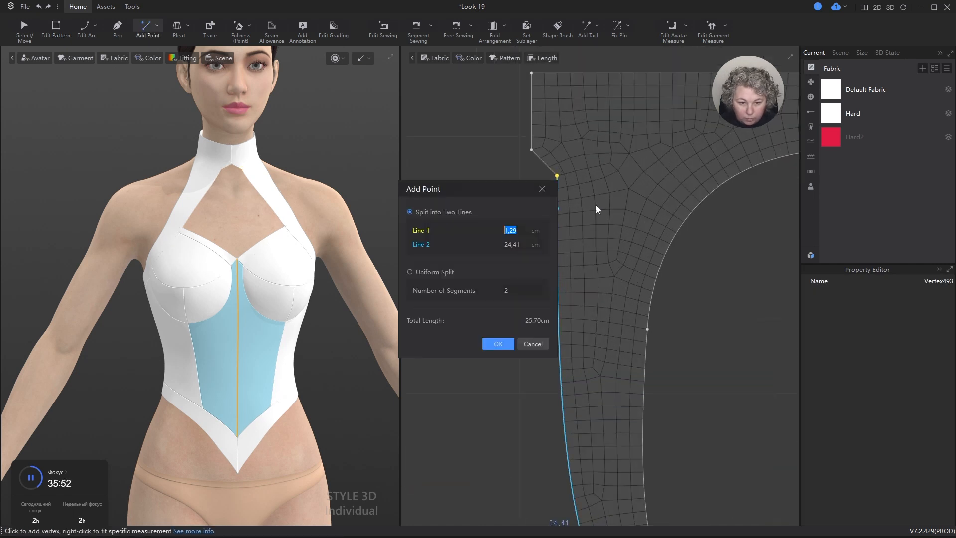
{"action": "type", "text": "1"}
{"action": "key", "text": "Return"}
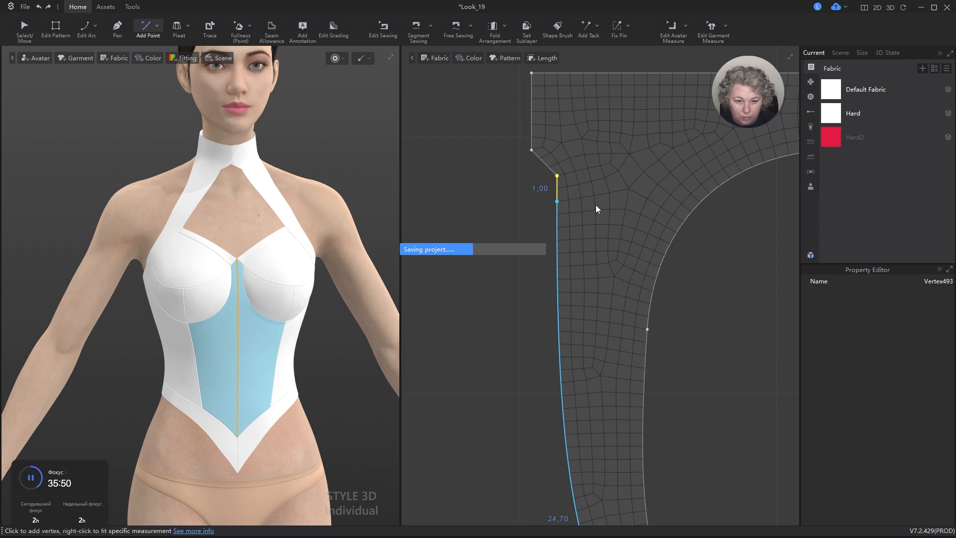
Delete the original corner point so the diagonal edge runs straight down to the new point on the strap's inner edge.
{"action": "key", "text": "z"}
{"action": "left_click", "coordinate": [557, 186]}
{"action": "left_click", "coordinate": [558, 176]}
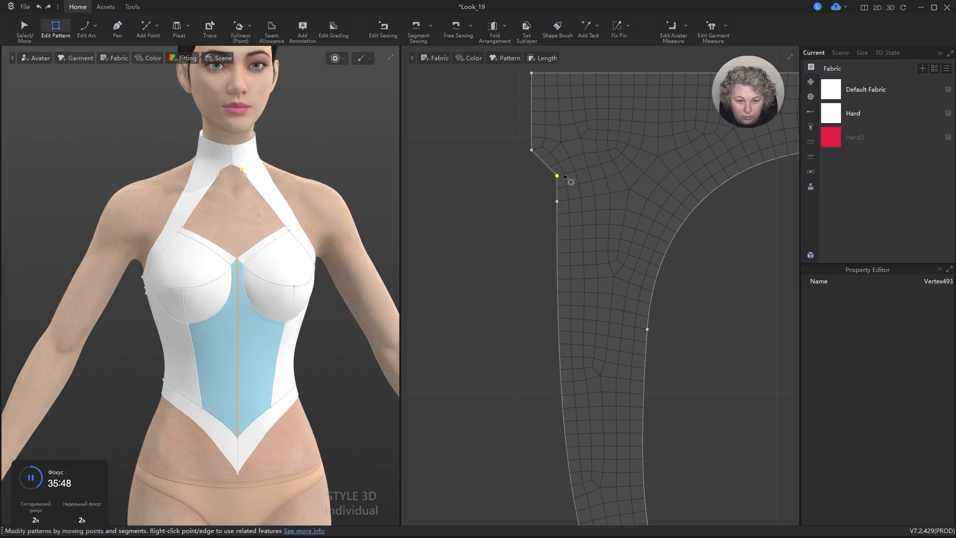
{"action": "key", "text": "Delete"}
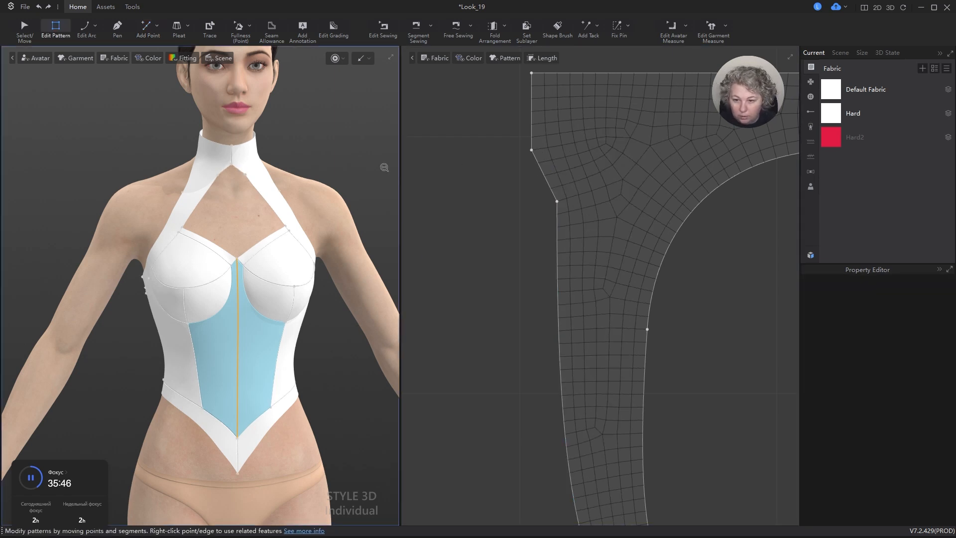
{"action": "scroll", "coordinate": [345, 188], "scroll_direction": "down", "scroll_amount": 3}
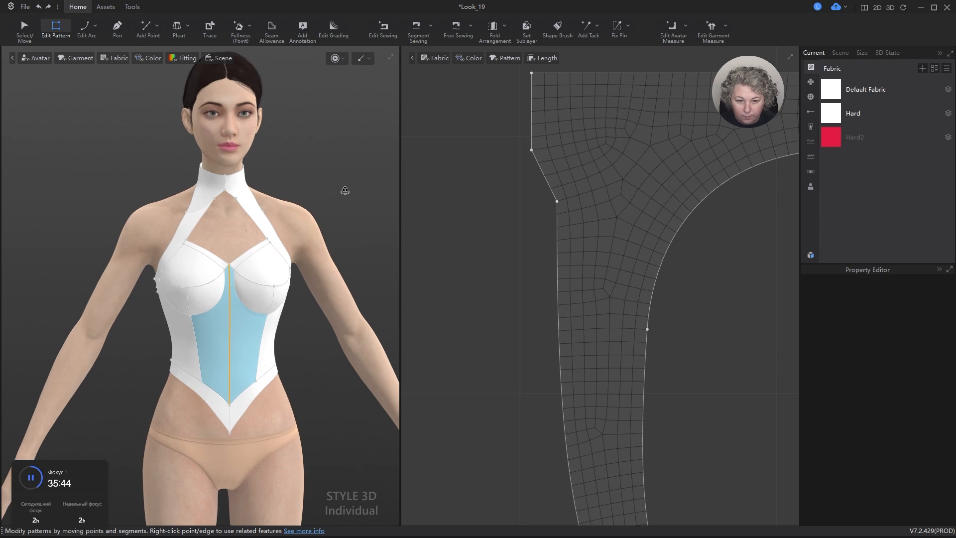
{"action": "mouse_move", "coordinate": [342, 188]}
{"action": "right_mouse_down"}
{"action": "mouse_move", "coordinate": [319, 194]}
{"action": "mouse_move", "coordinate": [342, 197]}
{"action": "right_mouse_up"}
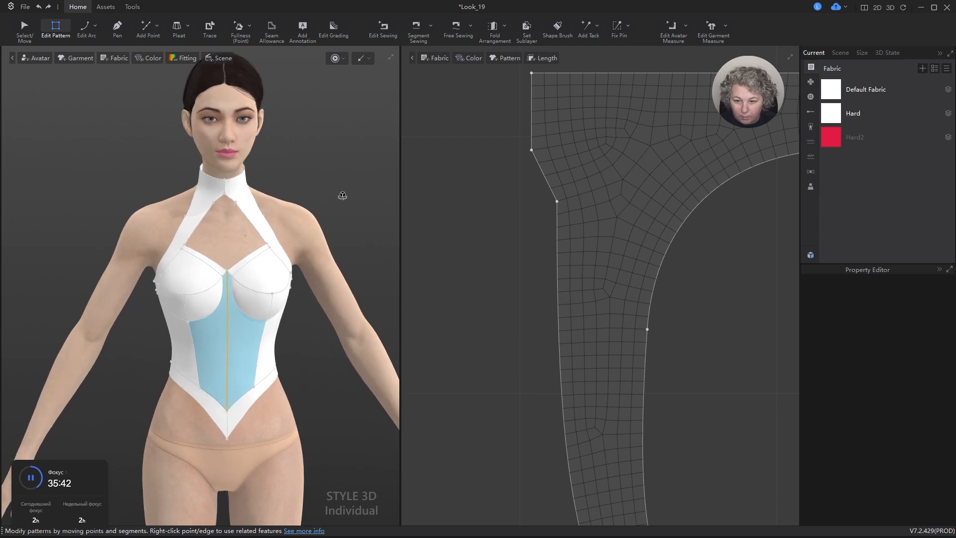
Bend the lengthened diagonal edge below the collar's centre edge into an arc curving into the pattern.
{"action": "scroll", "coordinate": [578, 157], "scroll_direction": "up", "scroll_amount": 5}
{"action": "left_click", "coordinate": [85, 28]}
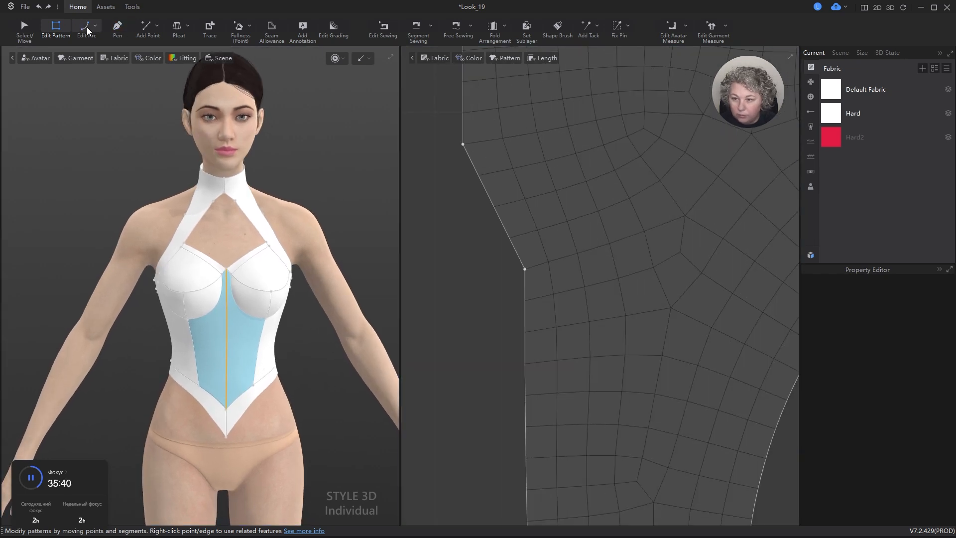
{"action": "left_click_drag", "start_coordinate": [494, 208], "coordinate": [517, 182]}
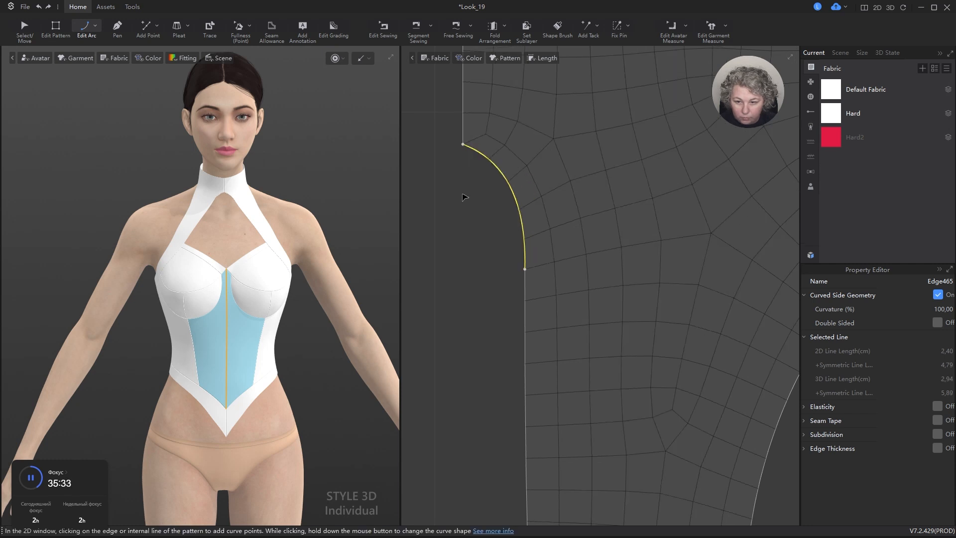
{"action": "right_click_drag", "start_coordinate": [294, 185], "coordinate": [320, 184]}
{"action": "scroll", "coordinate": [309, 203], "scroll_direction": "up", "scroll_amount": 5}
{"action": "middle_click_drag", "start_coordinate": [337, 95], "coordinate": [307, 134]}
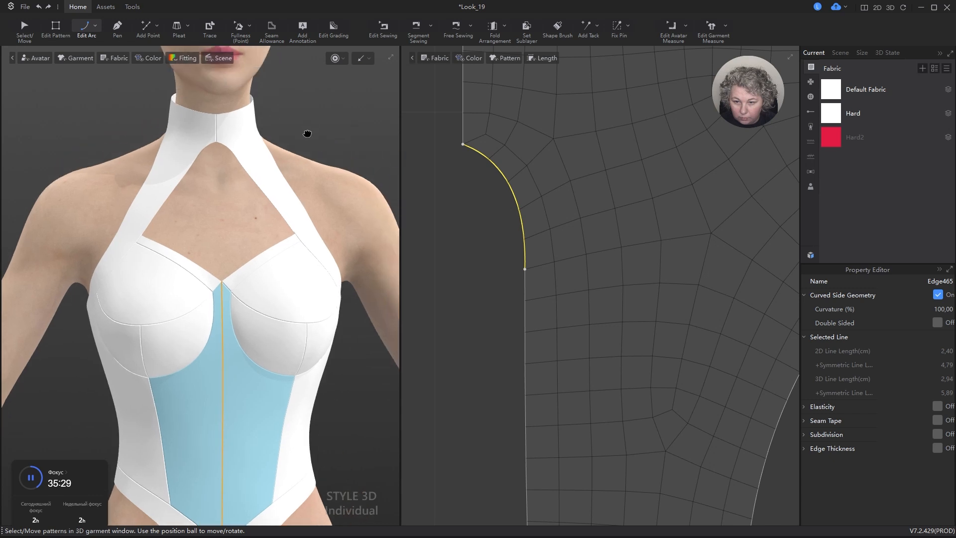
{"action": "scroll", "coordinate": [576, 175], "scroll_direction": "down", "scroll_amount": 1}
Adjust the arc's upper curve handle so the curve leaves the collar's centre edge horizontally.
{"action": "scroll", "coordinate": [510, 157], "scroll_direction": "up", "scroll_amount": 4}
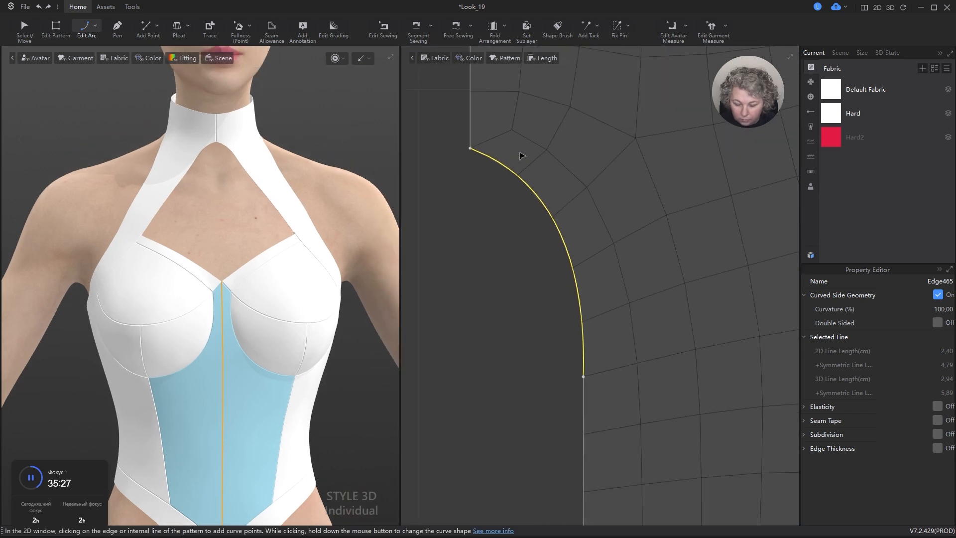
{"action": "key", "text": "v"}
{"action": "scroll", "coordinate": [522, 155], "scroll_direction": "up", "scroll_amount": 1}
{"action": "left_click_drag", "start_coordinate": [558, 187], "coordinate": [578, 152]}
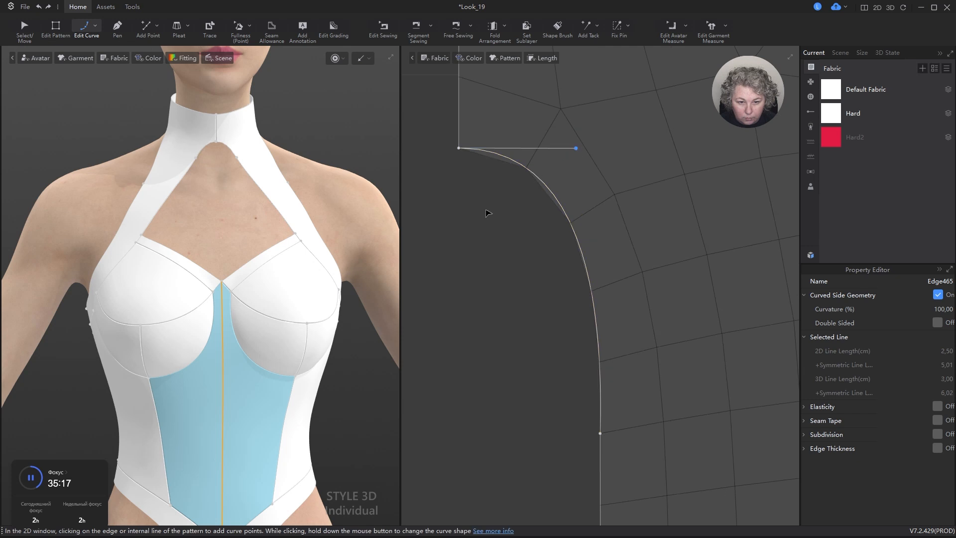
{"action": "left_click", "coordinate": [489, 214]}
{"action": "scroll", "coordinate": [479, 215], "scroll_direction": "down", "scroll_amount": 2}
Simulate the garment with the rounded corner and check the collar opening on the avatar from the front.
{"action": "key", "text": "space"}
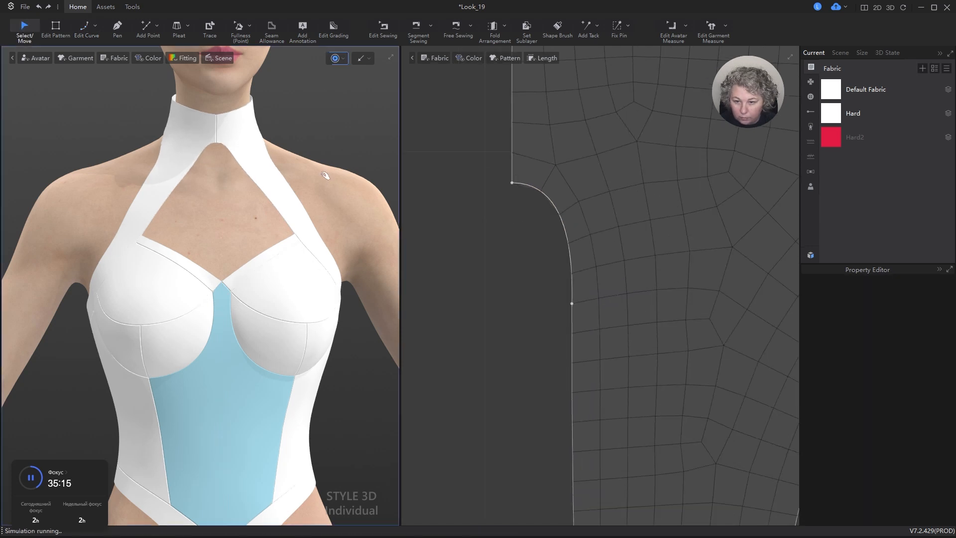
{"action": "scroll", "coordinate": [320, 186], "scroll_direction": "down", "scroll_amount": 5}
{"action": "mouse_move", "coordinate": [336, 171]}
{"action": "right_mouse_down"}
{"action": "mouse_move", "coordinate": [275, 174]}
{"action": "mouse_move", "coordinate": [425, 180]}
{"action": "mouse_move", "coordinate": [338, 183]}
{"action": "right_mouse_up"}
{"action": "key", "text": "space"}
{"action": "scroll", "coordinate": [585, 174], "scroll_direction": "down", "scroll_amount": 7}
{"action": "left_click", "coordinate": [561, 177]}
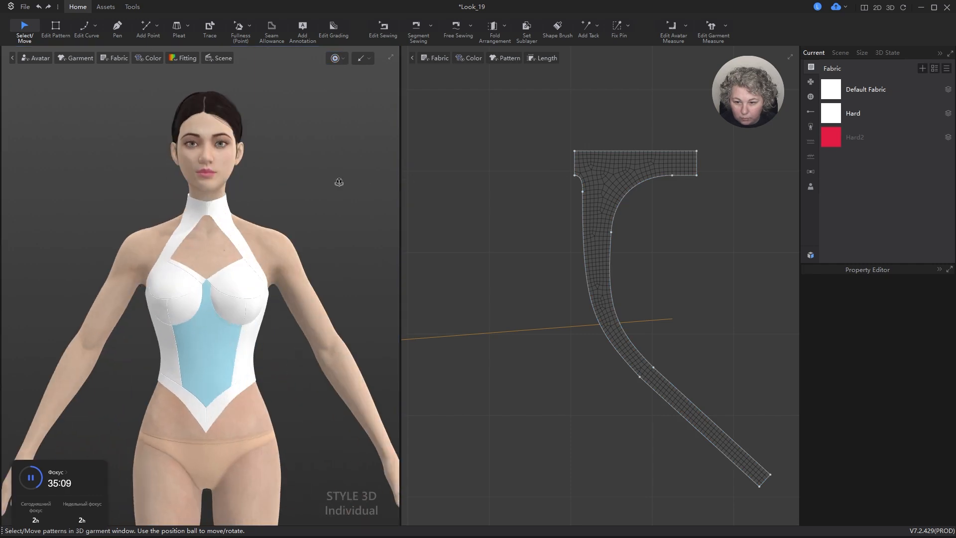
Set the collar's centre front edge length to 4 cm, extending it from its lower end.
{"action": "key", "text": "space"}
{"action": "scroll", "coordinate": [568, 173], "scroll_direction": "up", "scroll_amount": 3}
{"action": "key", "text": "z"}
{"action": "scroll", "coordinate": [607, 188], "scroll_direction": "up", "scroll_amount": 4}
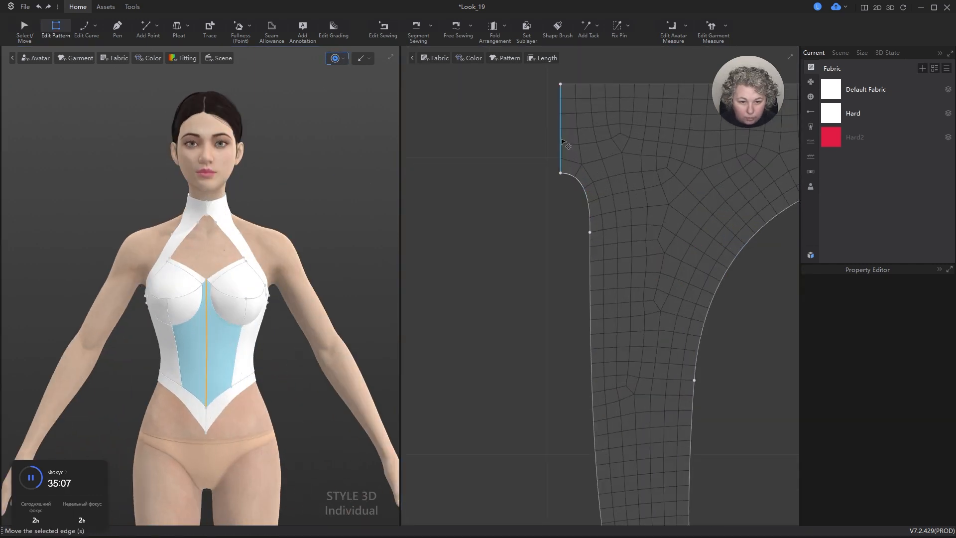
{"action": "left_click", "coordinate": [562, 141]}
{"action": "key", "text": "ctrl+l"}
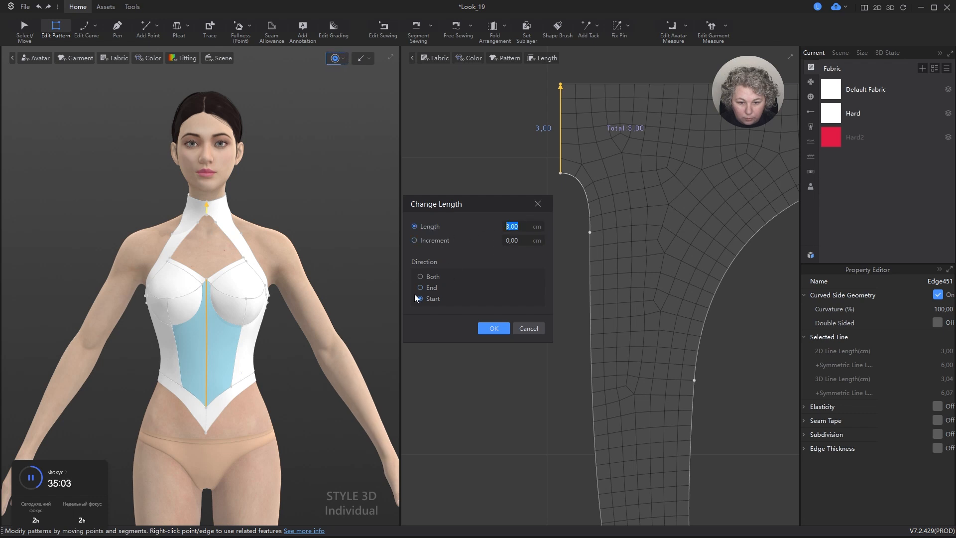
{"action": "type", "text": "4"}
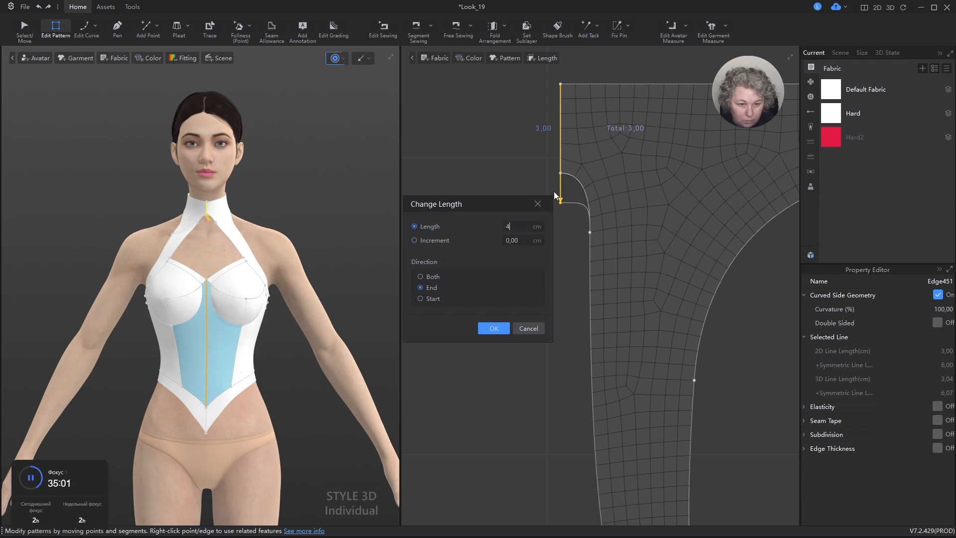
{"action": "left_click", "coordinate": [493, 328]}
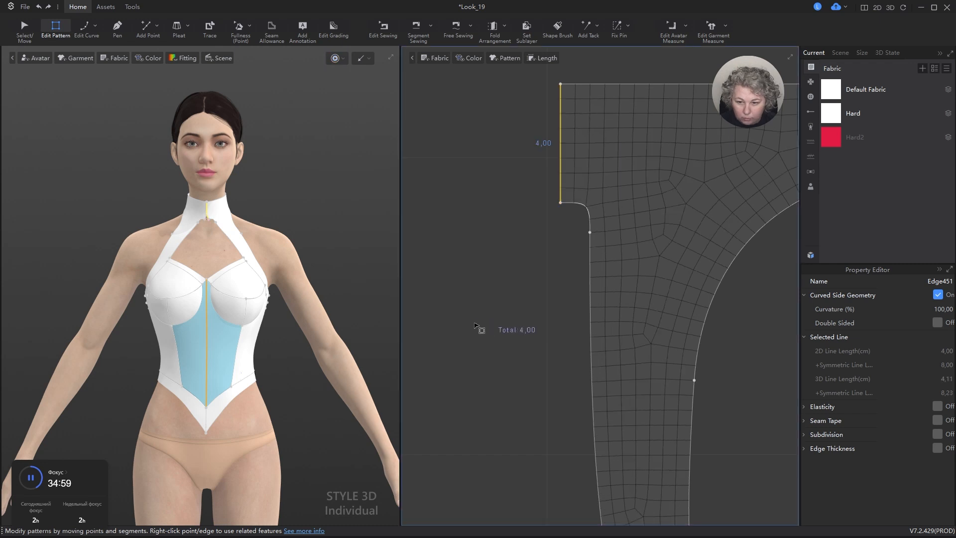
Simulate the lengthened collar front and inspect it up close on the avatar.
{"action": "scroll", "coordinate": [313, 214], "scroll_direction": "up", "scroll_amount": 4}
{"action": "right_click_drag", "start_coordinate": [311, 193], "coordinate": [258, 196]}
{"action": "key", "text": "space"}
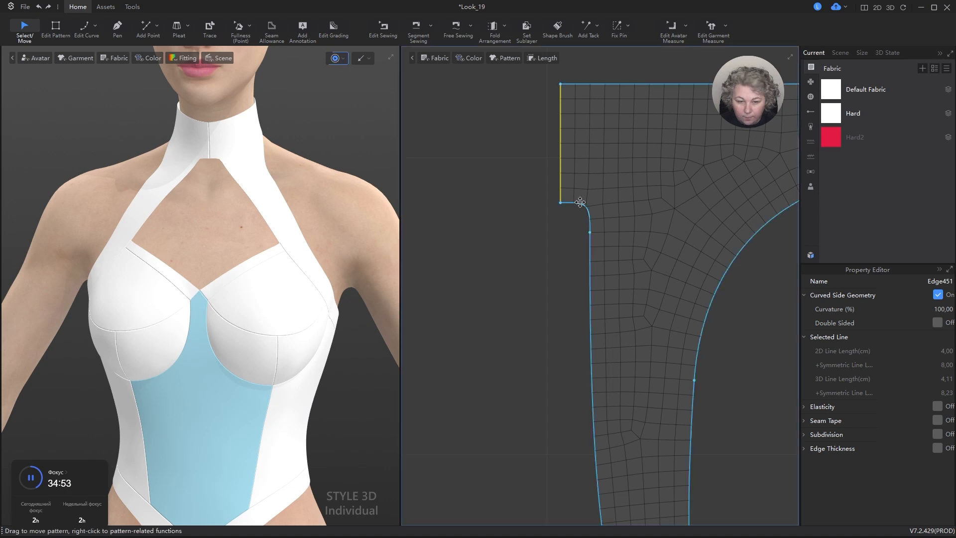
Reshape the curved corner below the collar's centre edge into a rounder arc by adjusting its curve handles.
{"action": "scroll", "coordinate": [596, 207], "scroll_direction": "up", "scroll_amount": 2}
{"action": "key", "text": "v"}
{"action": "scroll", "coordinate": [586, 204], "scroll_direction": "up", "scroll_amount": 3}
{"action": "key", "text": "z"}
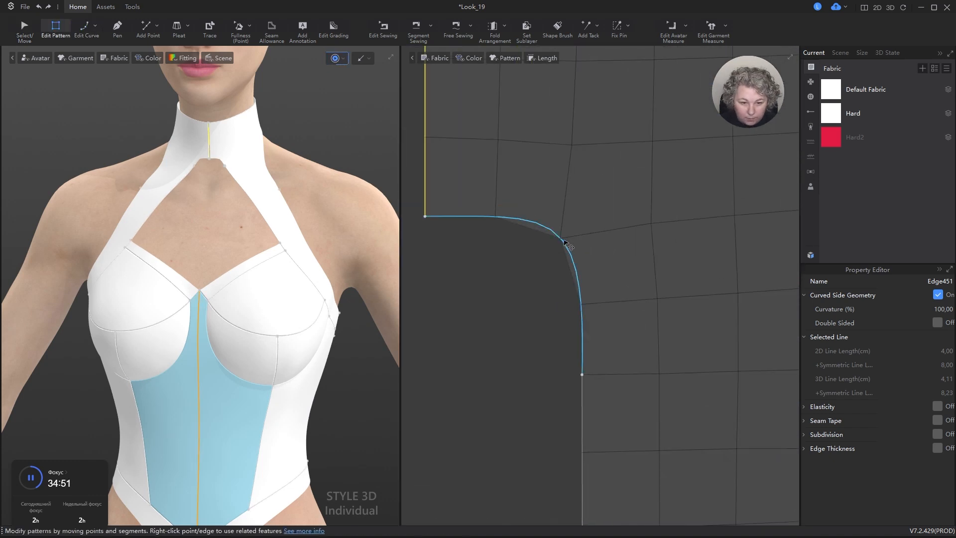
{"action": "key", "text": "v"}
{"action": "left_click", "coordinate": [561, 242]}
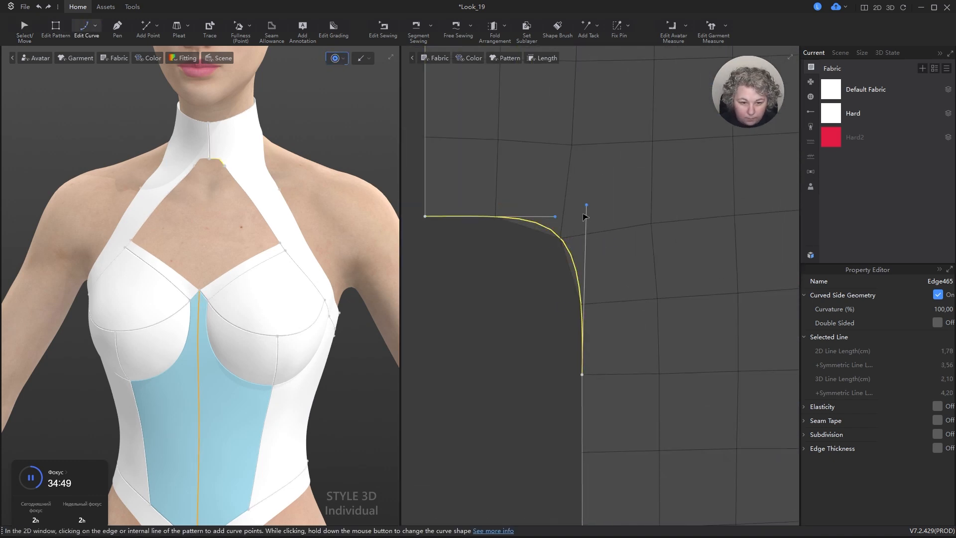
{"action": "left_click_drag", "start_coordinate": [586, 206], "coordinate": [582, 253]}
{"action": "scroll", "coordinate": [581, 253], "scroll_direction": "down", "scroll_amount": 5}
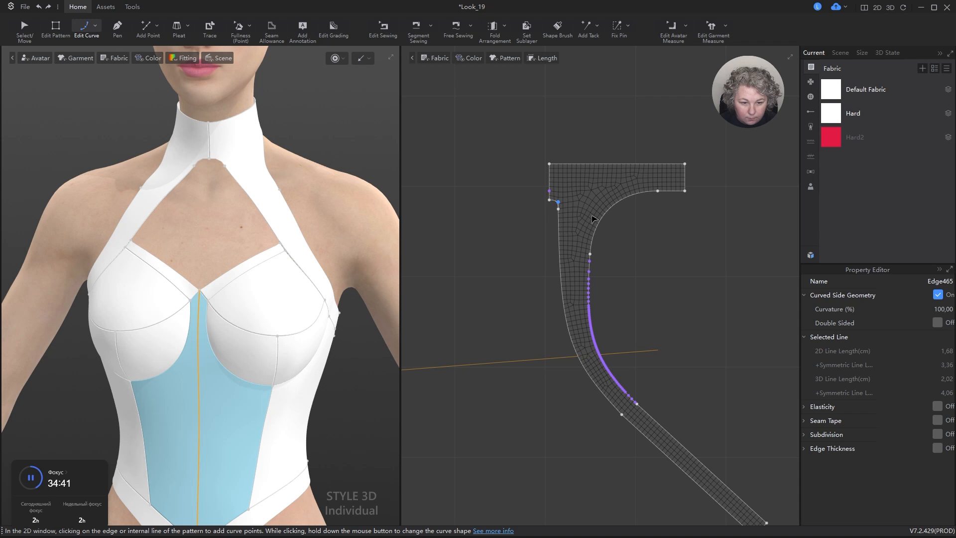
{"action": "scroll", "coordinate": [556, 177], "scroll_direction": "up", "scroll_amount": 8}
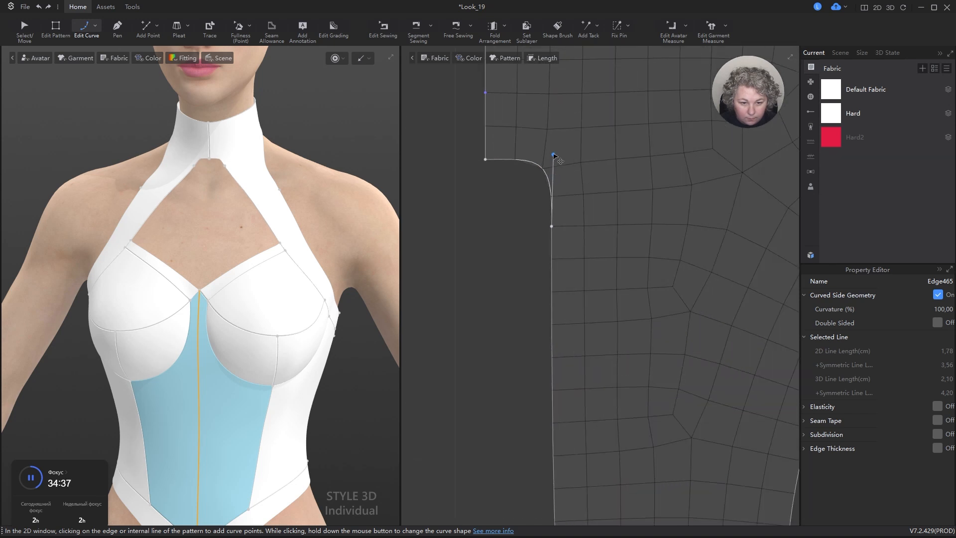
{"action": "left_click_drag", "start_coordinate": [554, 156], "coordinate": [509, 167]}
{"action": "scroll", "coordinate": [538, 151], "scroll_direction": "up", "scroll_amount": 3}
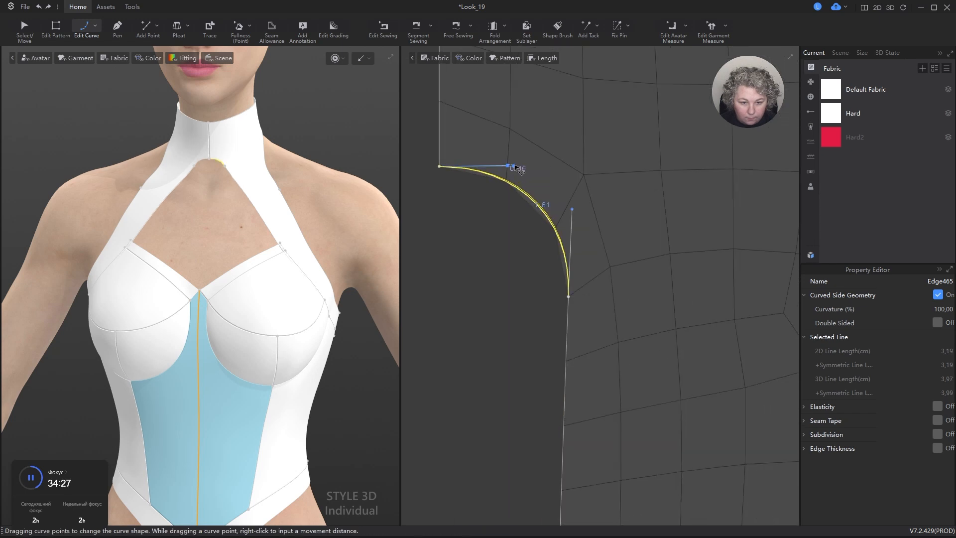
{"action": "scroll", "coordinate": [513, 168], "scroll_direction": "down", "scroll_amount": 5}
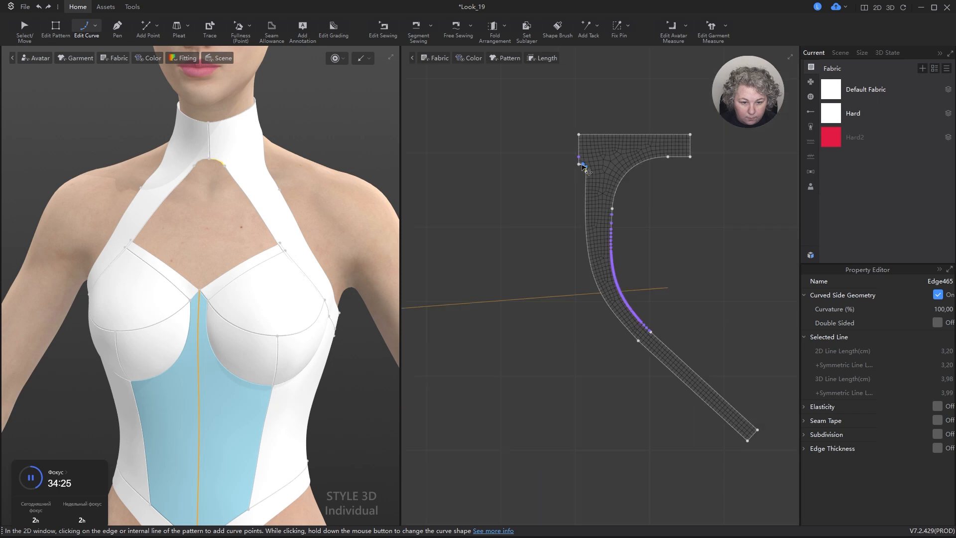
Reduce the dense curve points on the strap's outer curved edge to 1 using Optimize Curve Points.
{"action": "scroll", "coordinate": [539, 211], "scroll_direction": "up", "scroll_amount": 5}
{"action": "scroll", "coordinate": [538, 211], "scroll_direction": "down", "scroll_amount": 2}
{"action": "scroll", "coordinate": [531, 225], "scroll_direction": "up", "scroll_amount": 2}
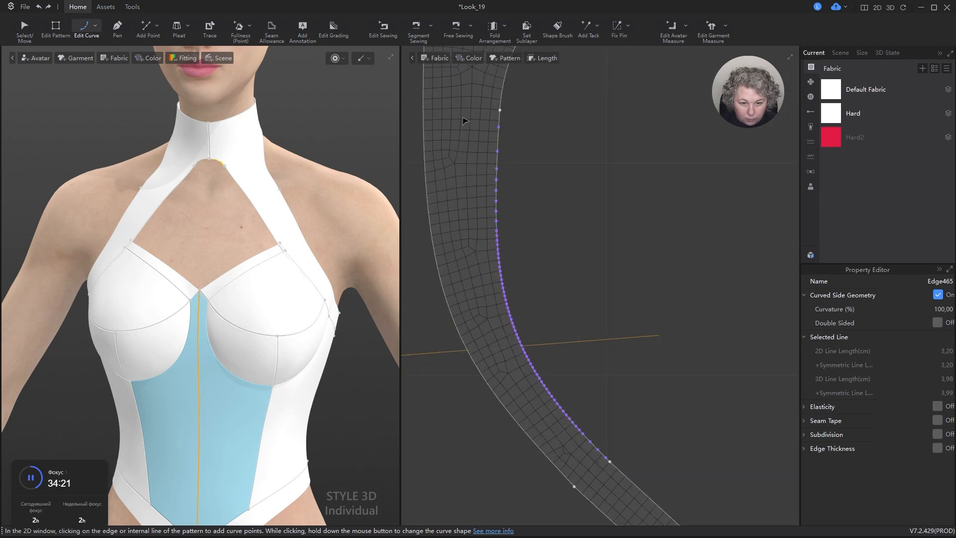
{"action": "left_click_drag", "start_coordinate": [465, 125], "coordinate": [529, 233]}
{"action": "left_click_drag", "start_coordinate": [602, 442], "coordinate": [603, 441]}
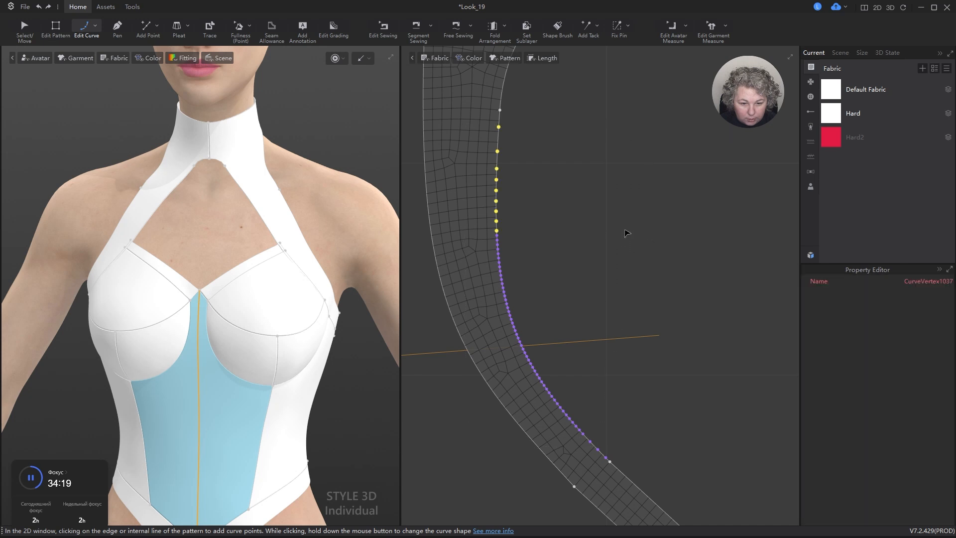
{"action": "right_click", "coordinate": [500, 271]}
{"action": "left_click", "coordinate": [547, 278]}
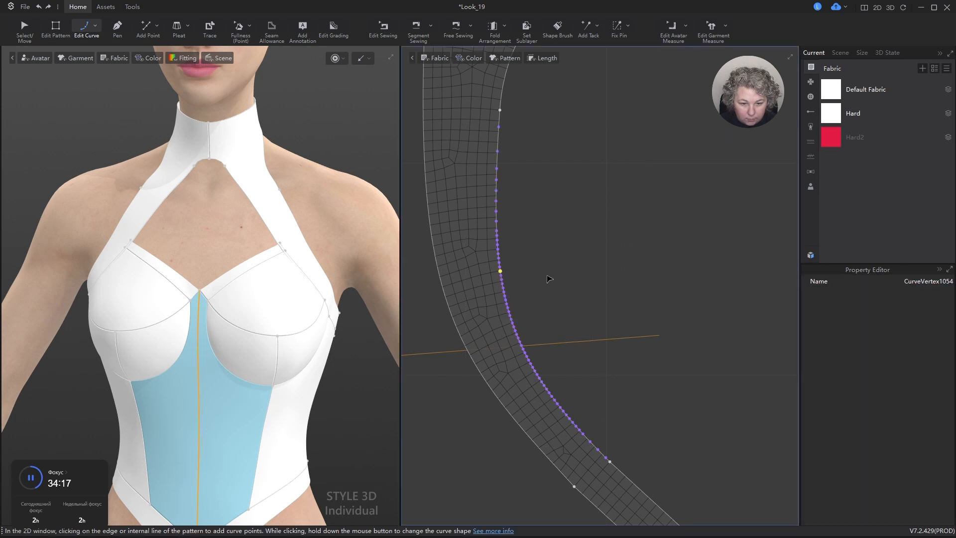
{"action": "right_click", "coordinate": [500, 271]}
{"action": "left_click", "coordinate": [522, 283]}
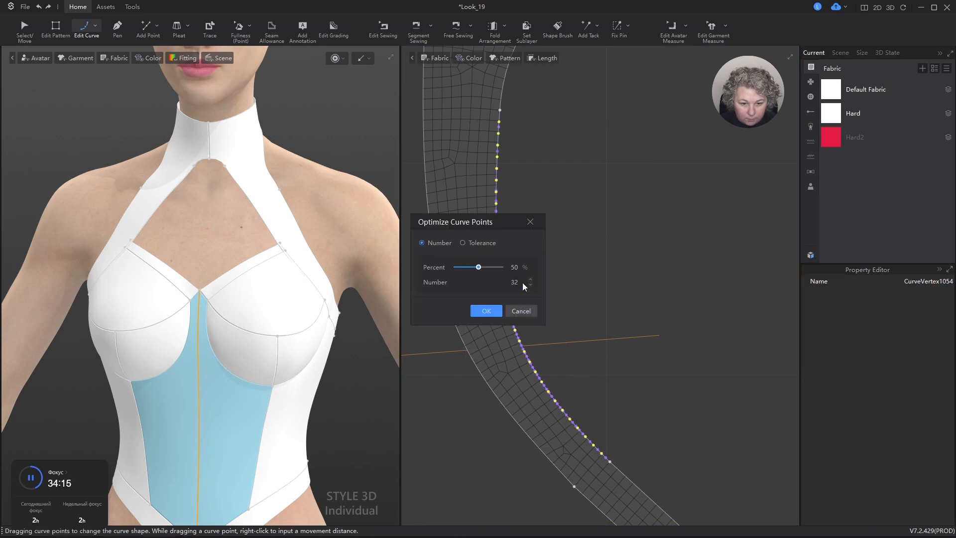
{"action": "type", "text": "1"}
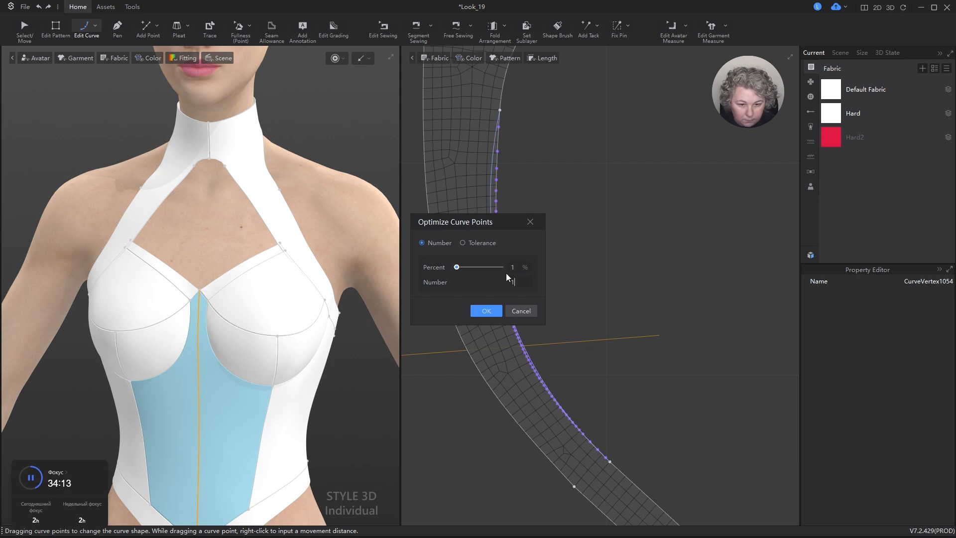
{"action": "left_click", "coordinate": [487, 310]}
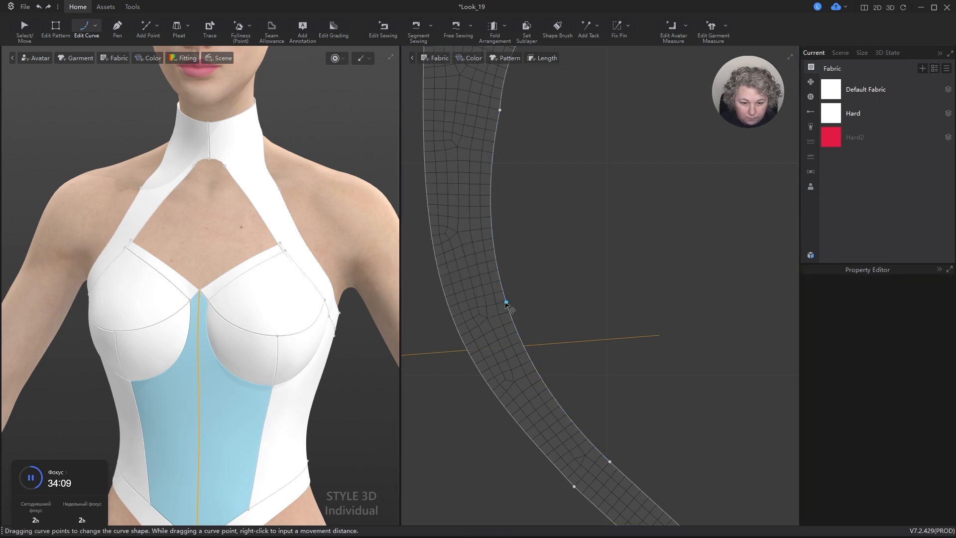
Try sliding the remaining curve point farther down the strap's outer edge, and undo the move.
{"action": "left_click_drag", "start_coordinate": [506, 304], "coordinate": [551, 382]}
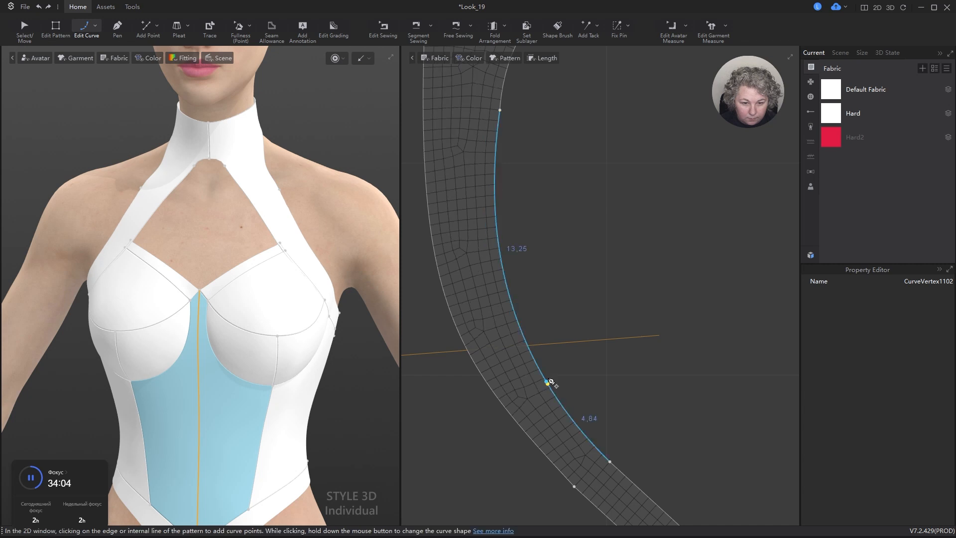
{"action": "scroll", "coordinate": [513, 160], "scroll_direction": "down", "scroll_amount": 5}
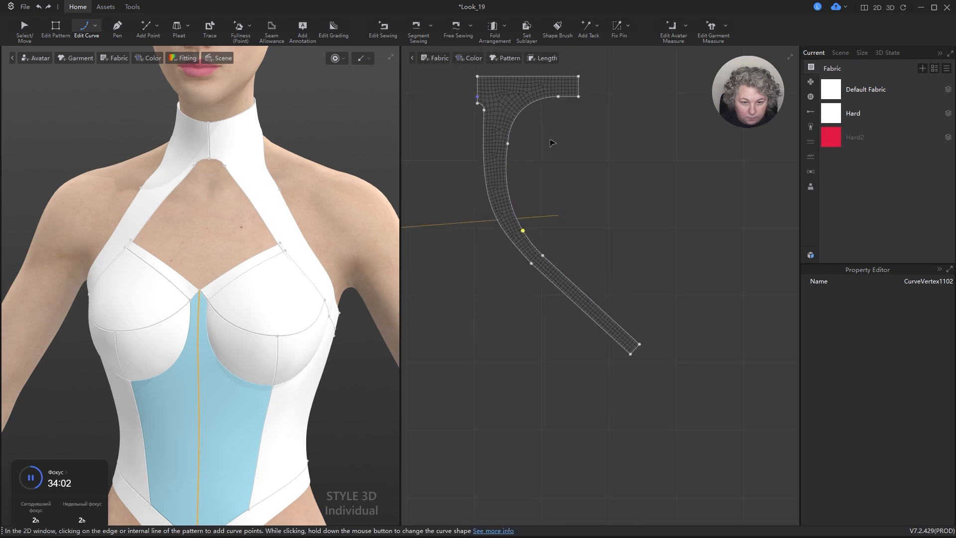
{"action": "key", "text": "ctrl+z"}
{"action": "left_click", "coordinate": [526, 187]}
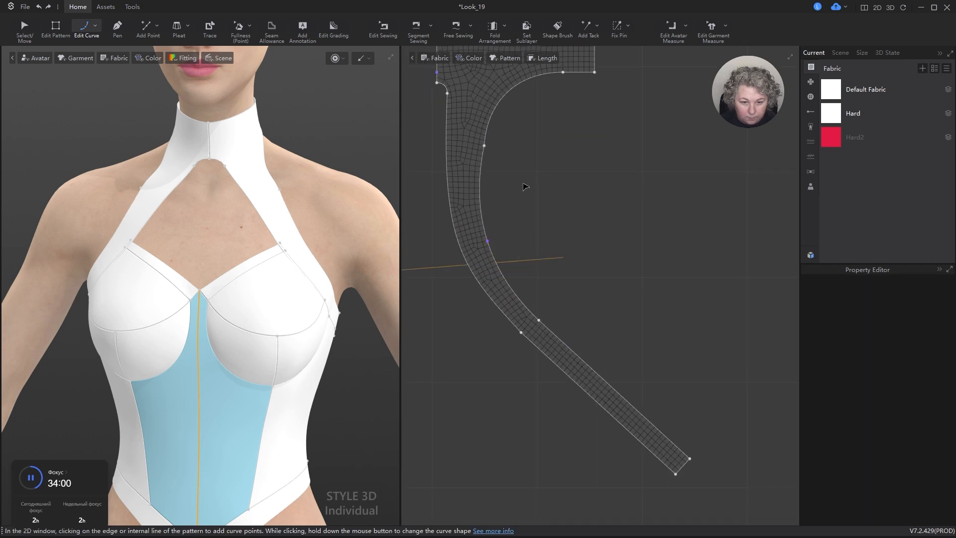
Clone the collar and strap pattern as a reference line to keep its current outline as a guide.
{"action": "left_click", "coordinate": [485, 227]}
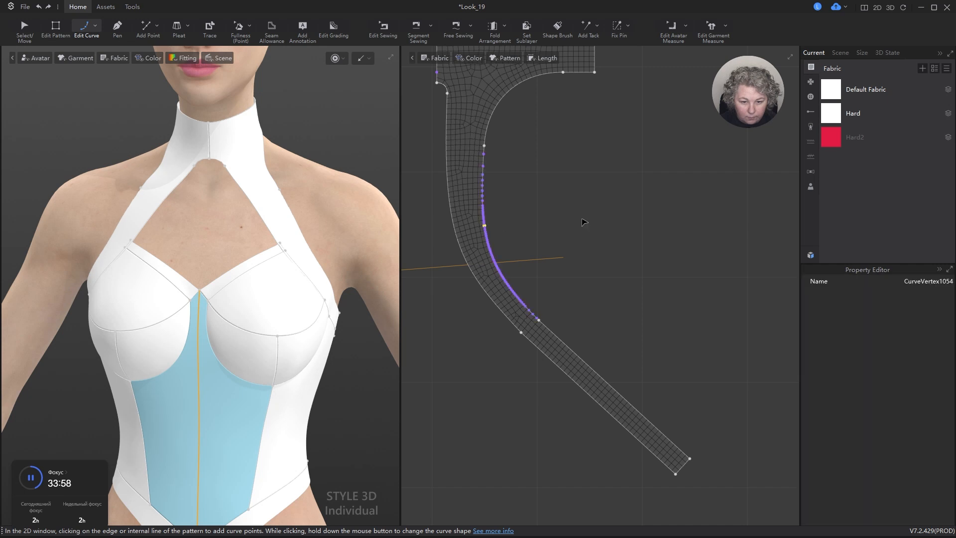
{"action": "key", "text": "Escape"}
{"action": "right_click", "coordinate": [476, 218]}
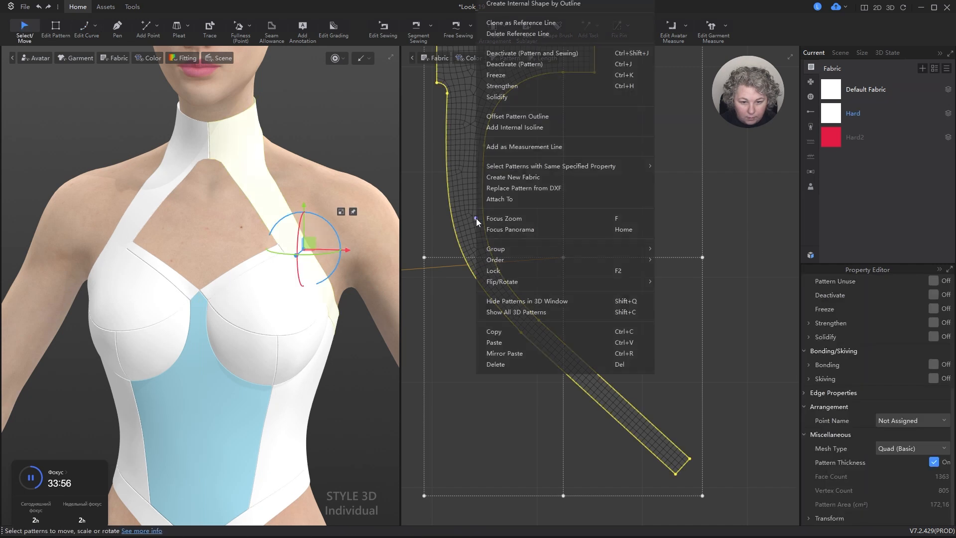
{"action": "left_click", "coordinate": [497, 24]}
{"action": "scroll", "coordinate": [468, 245], "scroll_direction": "up", "scroll_amount": 2}
Remove all curve points from the strap's outer curved edge so it becomes a straight segment.
{"action": "key", "text": "z"}
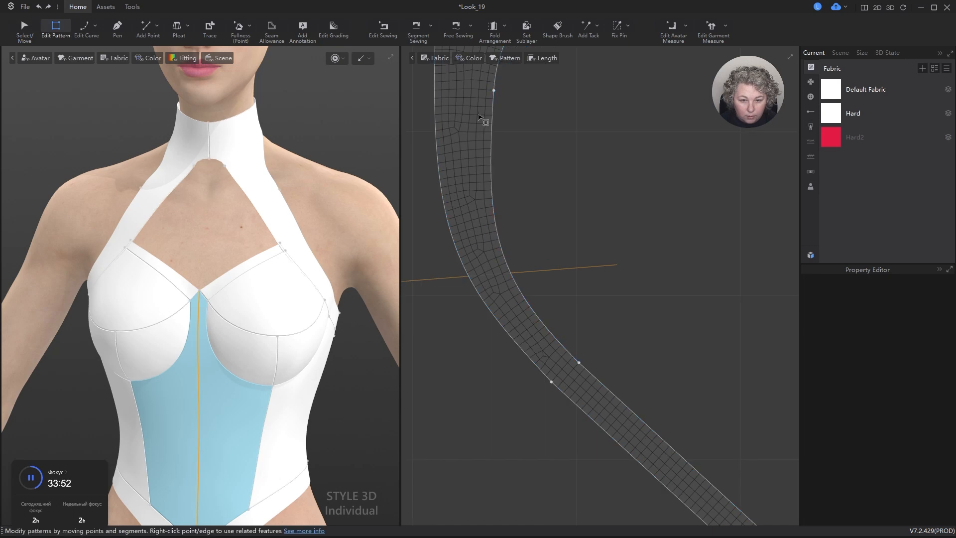
{"action": "left_click", "coordinate": [494, 145]}
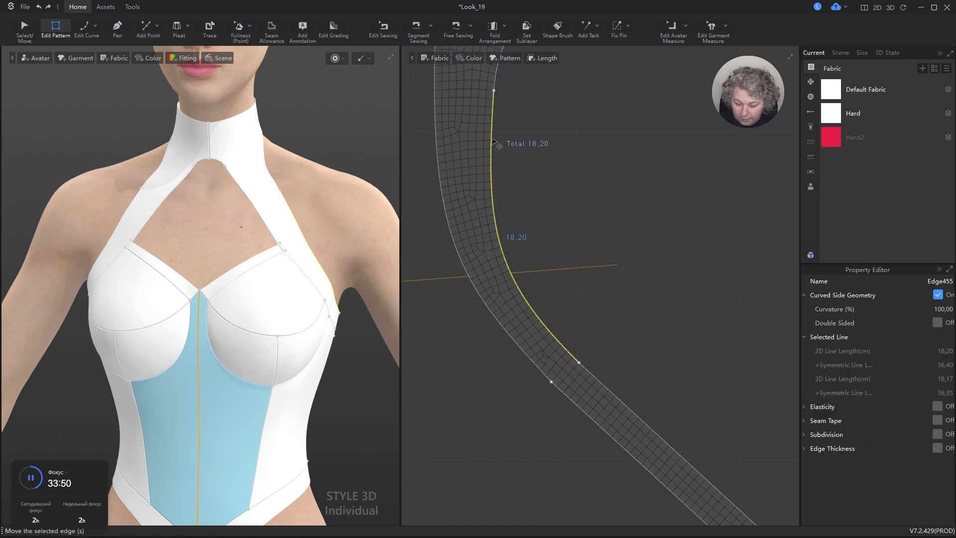
{"action": "key", "text": "v"}
{"action": "left_click", "coordinate": [496, 223]}
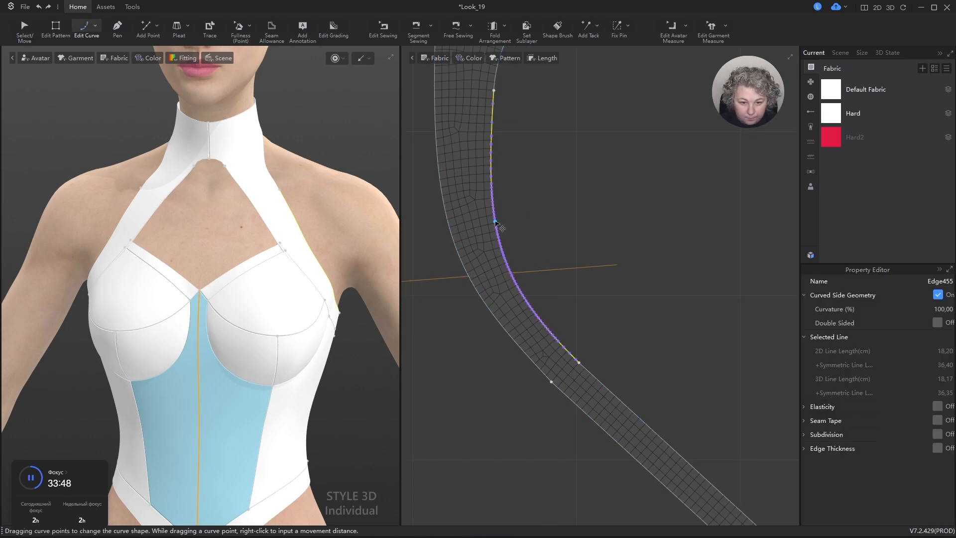
{"action": "right_click", "coordinate": [496, 223]}
{"action": "left_click", "coordinate": [552, 281]}
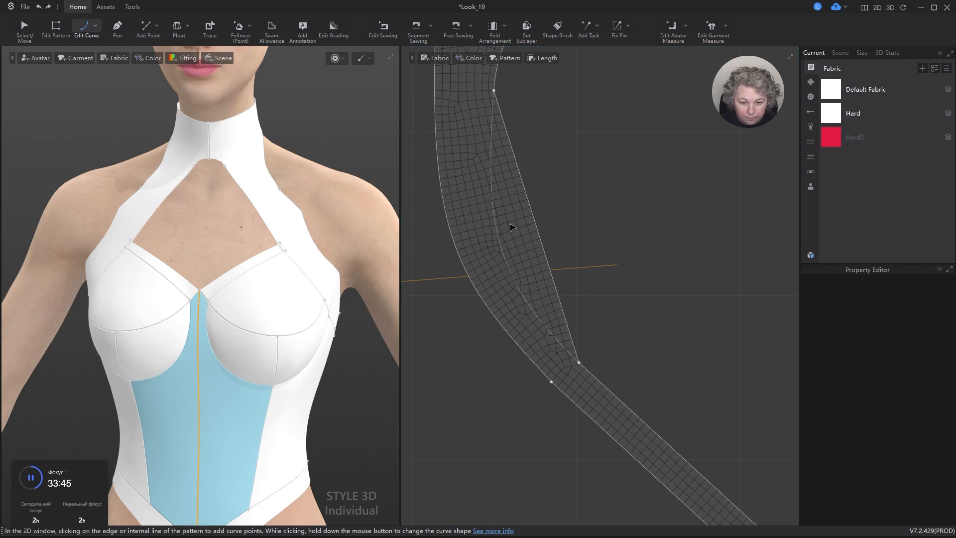
Bend the strap's straightened outer edge inward into an arc with Edit Arc.
{"action": "left_click", "coordinate": [95, 27]}
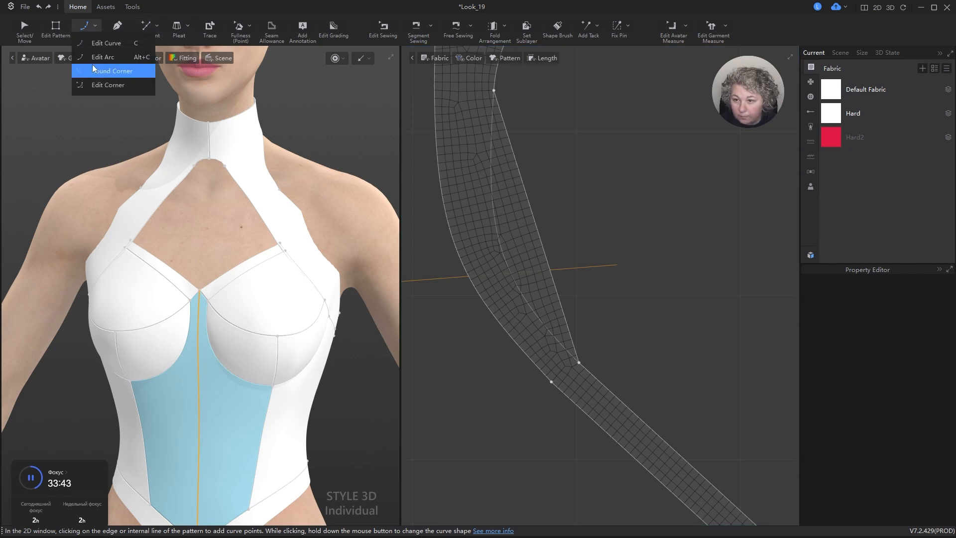
{"action": "scroll", "coordinate": [444, 175], "scroll_direction": "up", "scroll_amount": 1}
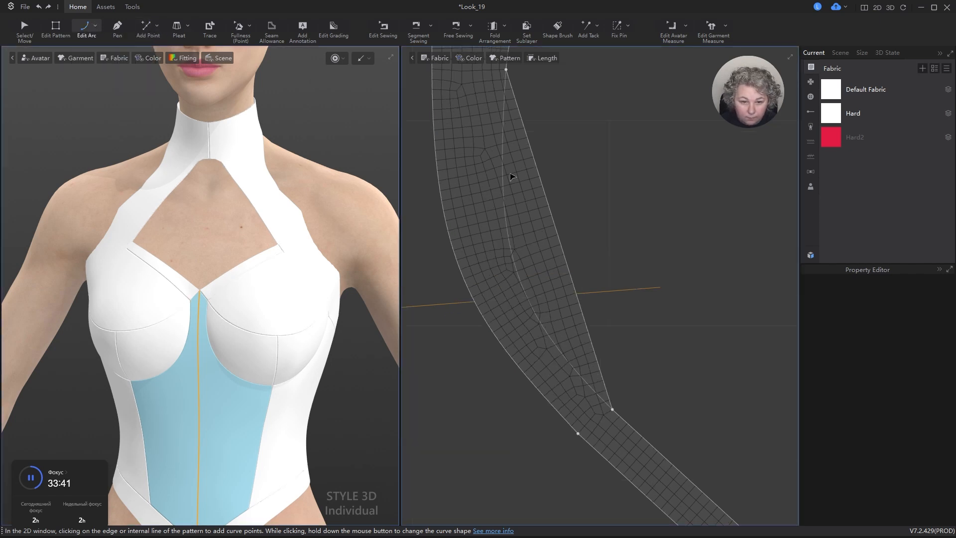
{"action": "left_click_drag", "start_coordinate": [547, 203], "coordinate": [500, 290]}
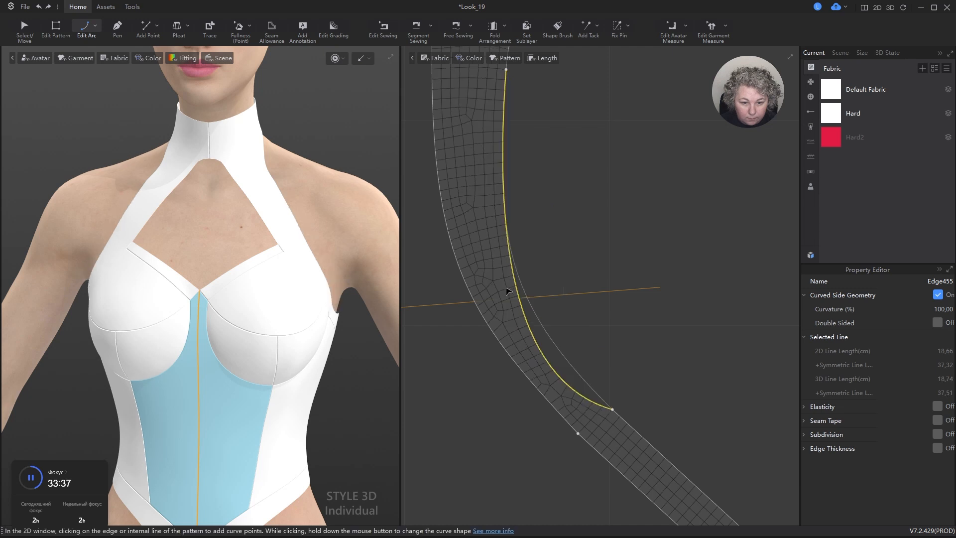
{"action": "scroll", "coordinate": [512, 206], "scroll_direction": "up", "scroll_amount": 3}
{"action": "scroll", "coordinate": [512, 207], "scroll_direction": "down", "scroll_amount": 4}
{"action": "key", "text": "v"}
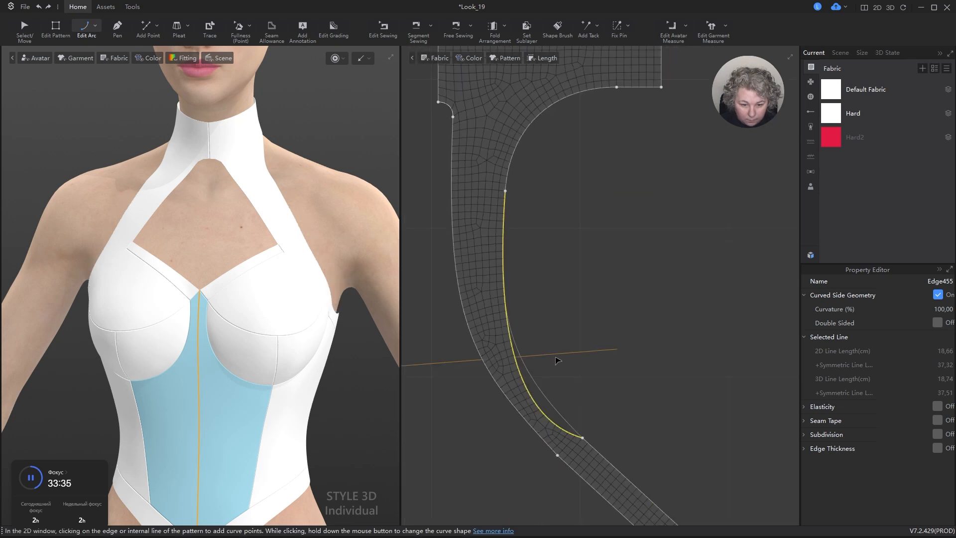
Reshape the arc's lower end with its curve handle so the outer edge follows the cloned reference line.
{"action": "scroll", "coordinate": [558, 360], "scroll_direction": "up", "scroll_amount": 2}
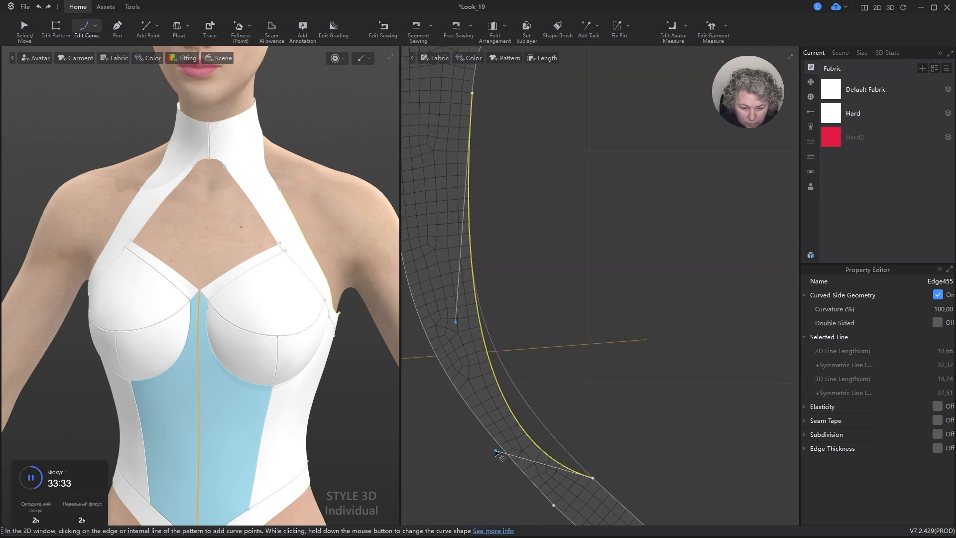
{"action": "left_click_drag", "start_coordinate": [496, 451], "coordinate": [487, 364]}
{"action": "scroll", "coordinate": [488, 365], "scroll_direction": "down", "scroll_amount": 3}
{"action": "scroll", "coordinate": [566, 438], "scroll_direction": "up", "scroll_amount": 4}
{"action": "left_click", "coordinate": [526, 417]}
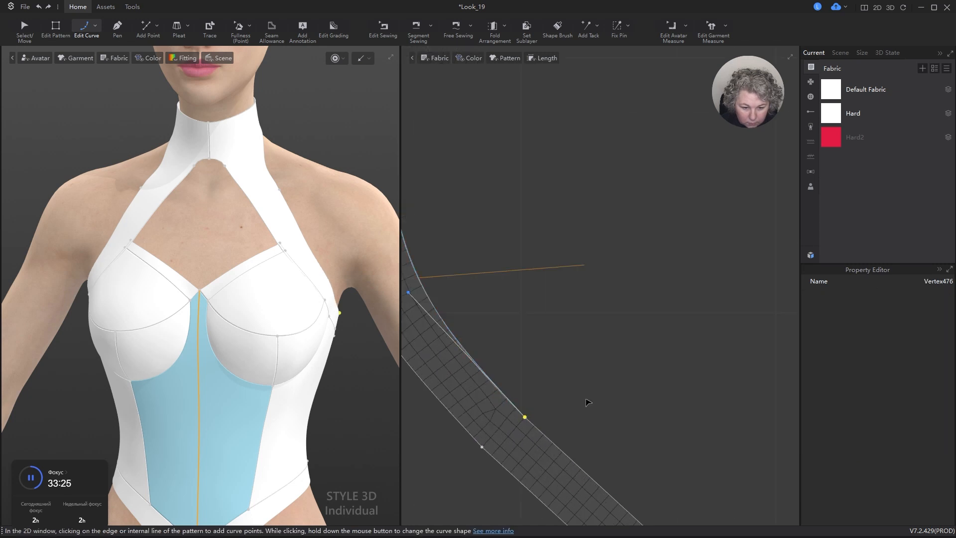
{"action": "scroll", "coordinate": [586, 400], "scroll_direction": "down", "scroll_amount": 3}
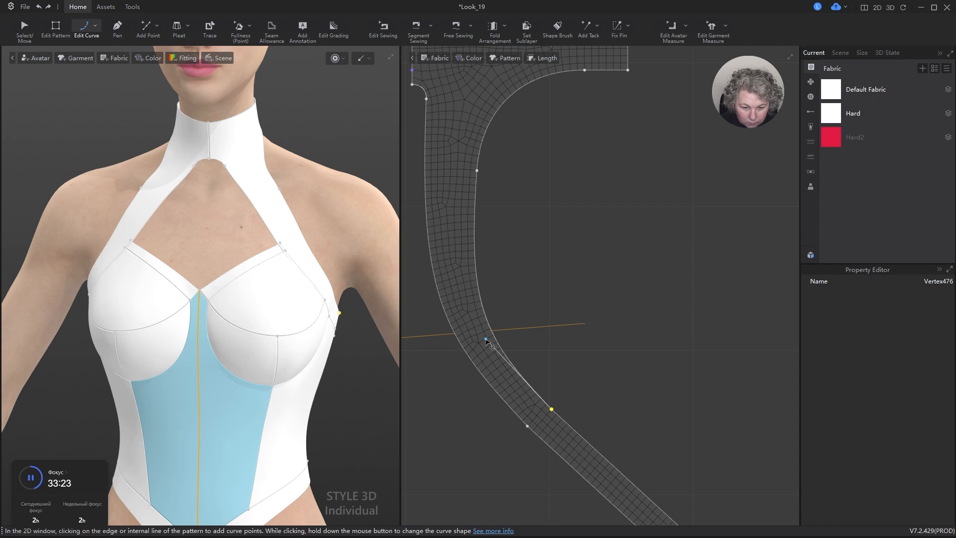
{"action": "left_click_drag", "start_coordinate": [486, 341], "coordinate": [487, 340]}
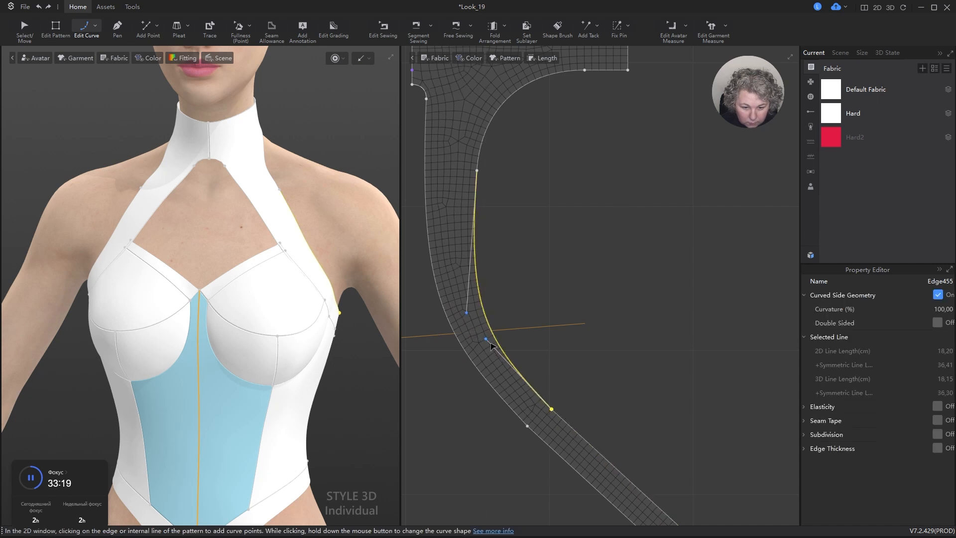
{"action": "left_click", "coordinate": [507, 354]}
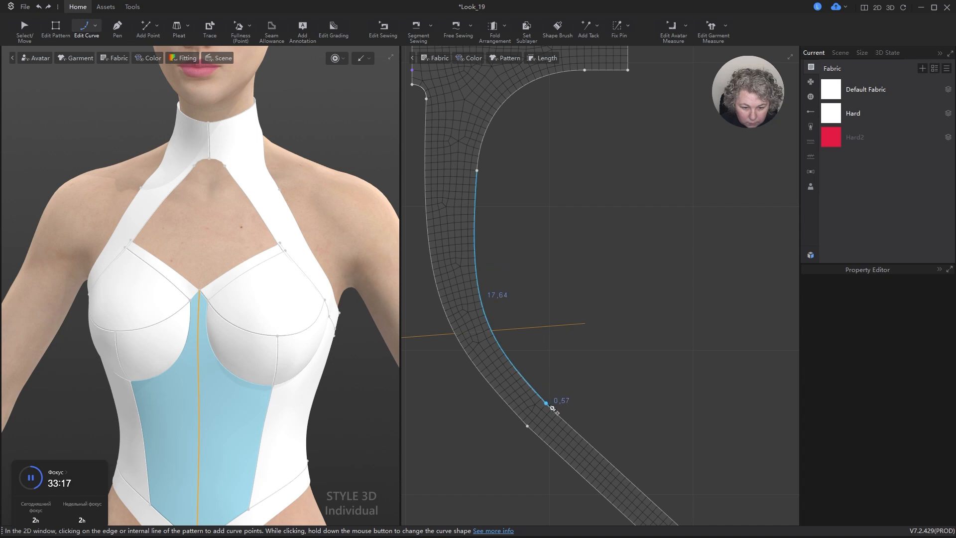
Shift the outer curve's lower handle slightly inward to smooth the transition into the straight part of the strap.
{"action": "key", "text": "z"}
{"action": "left_click", "coordinate": [527, 386]}
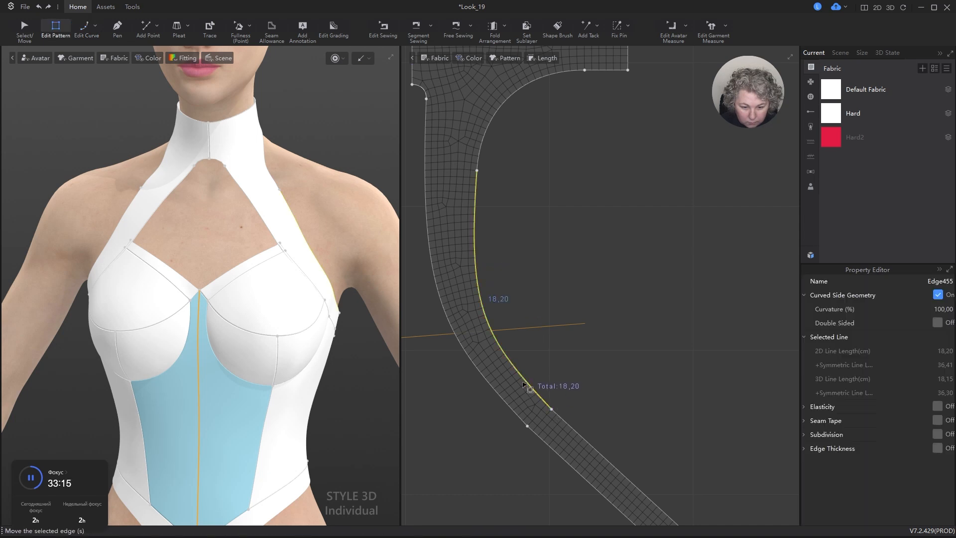
{"action": "key", "text": "v"}
{"action": "scroll", "coordinate": [524, 396], "scroll_direction": "up", "scroll_amount": 2}
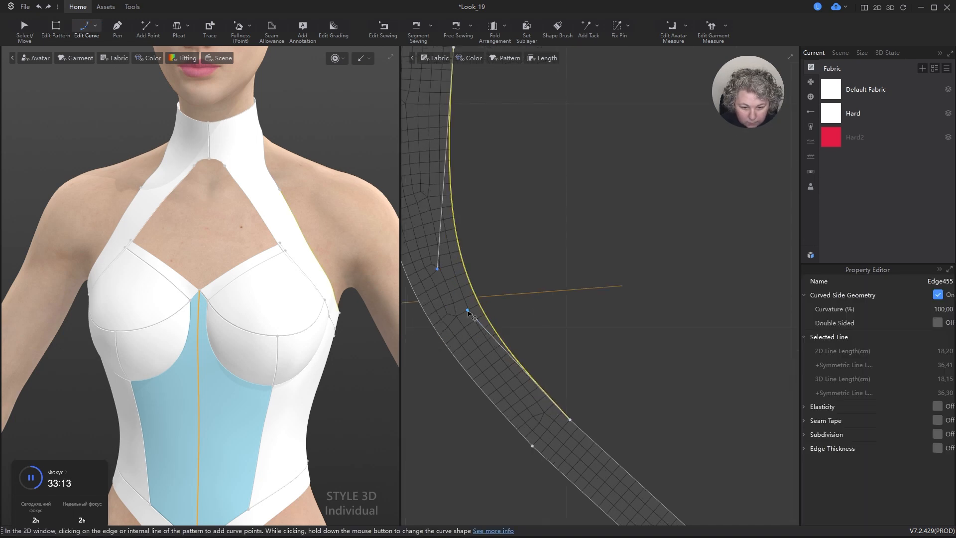
{"action": "left_click_drag", "start_coordinate": [468, 312], "coordinate": [461, 316]}
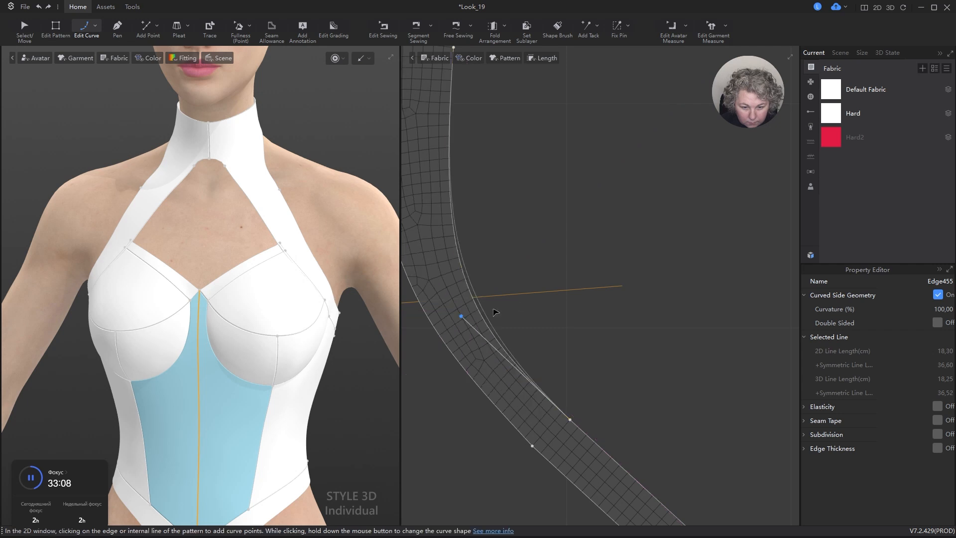
{"action": "left_click", "coordinate": [551, 293]}
{"action": "scroll", "coordinate": [551, 293], "scroll_direction": "down", "scroll_amount": 6}
{"action": "scroll", "coordinate": [552, 321], "scroll_direction": "up", "scroll_amount": 7}
{"action": "left_click", "coordinate": [570, 406]}
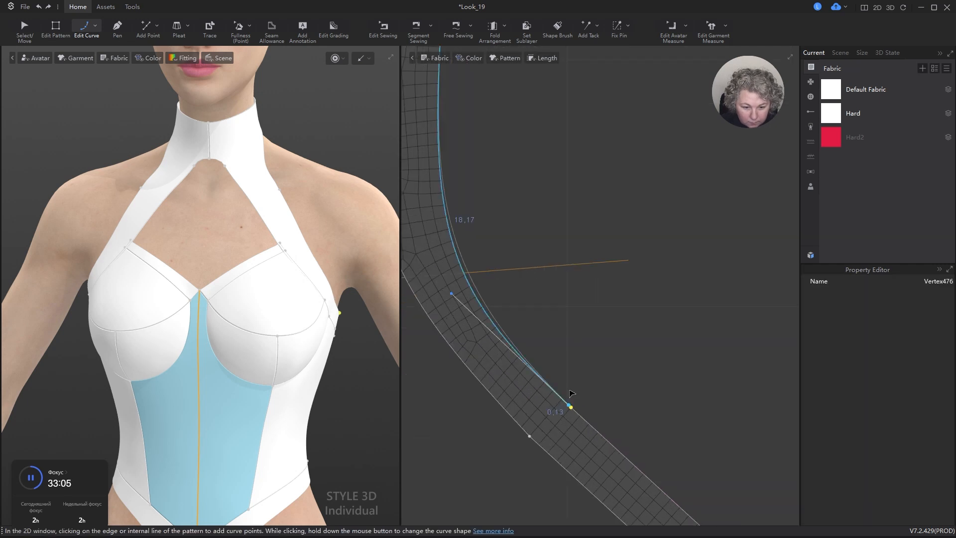
{"action": "scroll", "coordinate": [570, 348], "scroll_direction": "down", "scroll_amount": 6}
{"action": "right_click", "coordinate": [618, 417]}
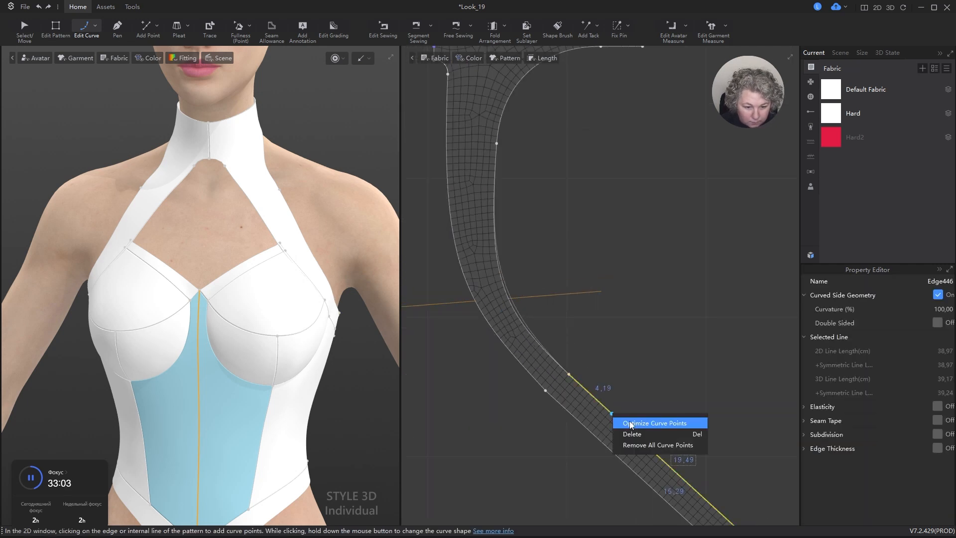
{"action": "left_click", "coordinate": [655, 364]}
{"action": "key", "text": "ctrl+z"}
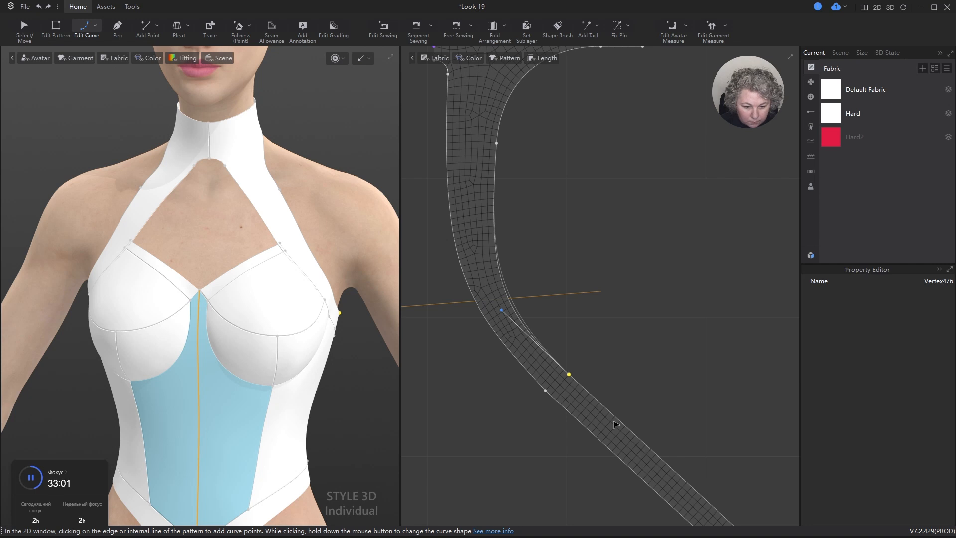
Create a straight guideline along the straight lower part of the strap's outer edge.
{"action": "key", "text": "z"}
{"action": "right_click", "coordinate": [617, 417]}
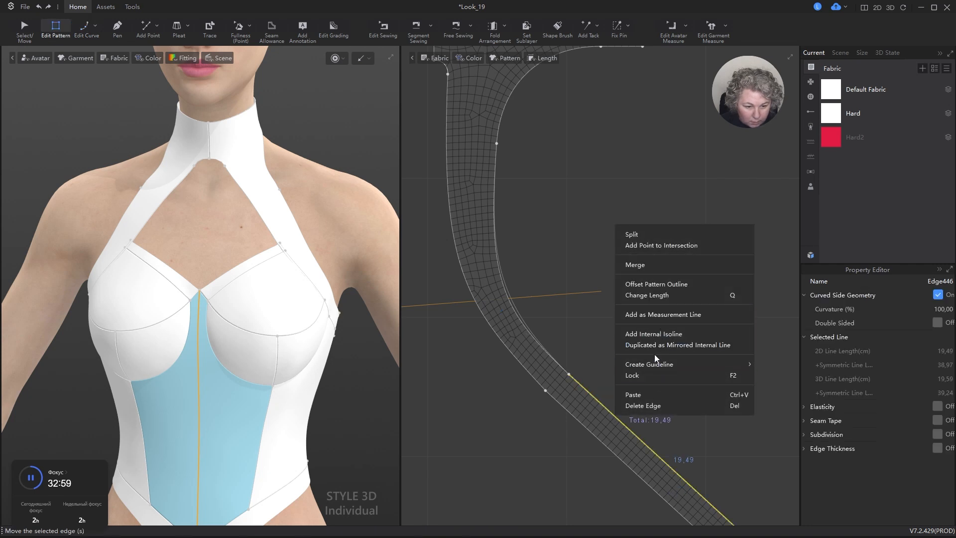
{"action": "left_click", "coordinate": [787, 368]}
Move the outer curve's lower handle onto the guideline so the curve runs tangent into the straight edge.
{"action": "scroll", "coordinate": [528, 340], "scroll_direction": "up", "scroll_amount": 3}
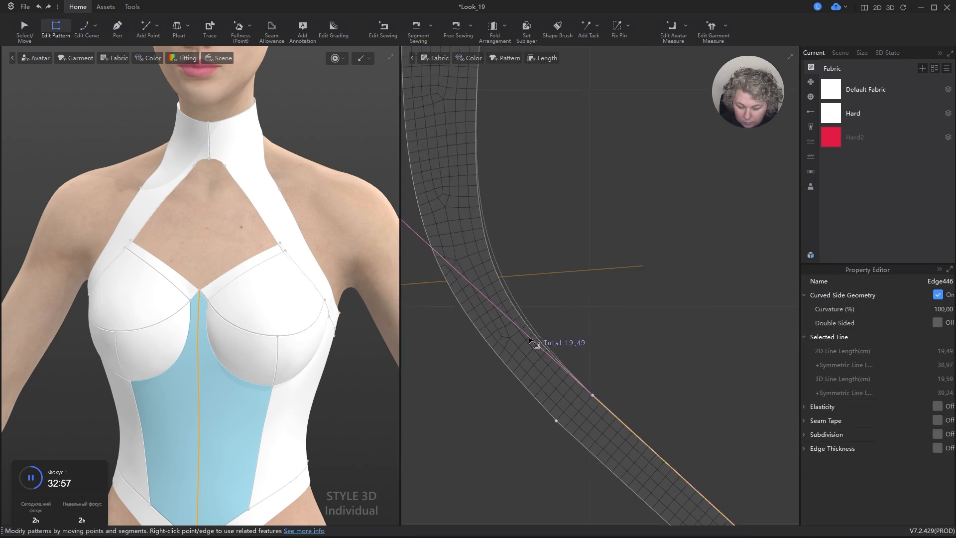
{"action": "scroll", "coordinate": [531, 341], "scroll_direction": "up", "scroll_amount": 2}
{"action": "left_click", "coordinate": [520, 273]}
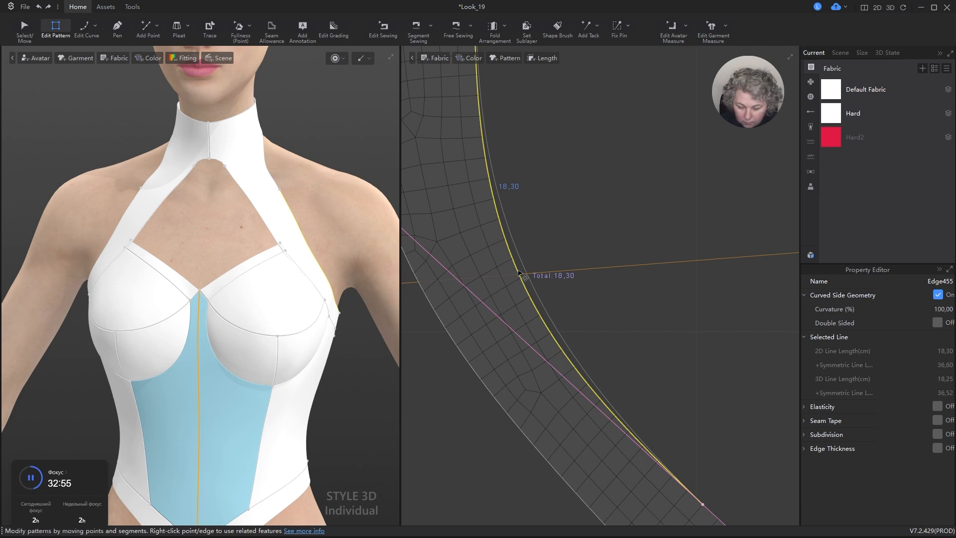
{"action": "key", "text": "v"}
{"action": "scroll", "coordinate": [520, 277], "scroll_direction": "down", "scroll_amount": 1}
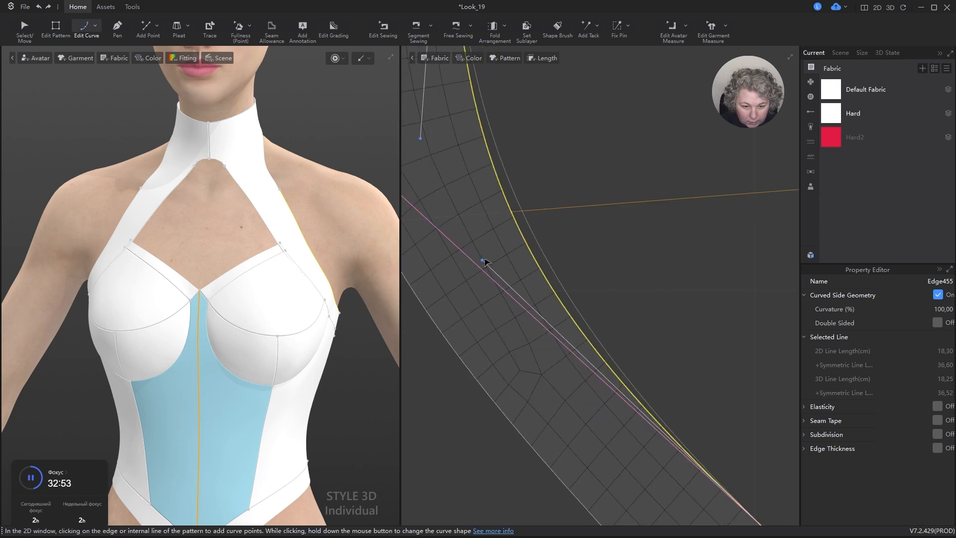
{"action": "left_click_drag", "start_coordinate": [484, 262], "coordinate": [521, 311]}
{"action": "scroll", "coordinate": [521, 310], "scroll_direction": "down", "scroll_amount": 5}
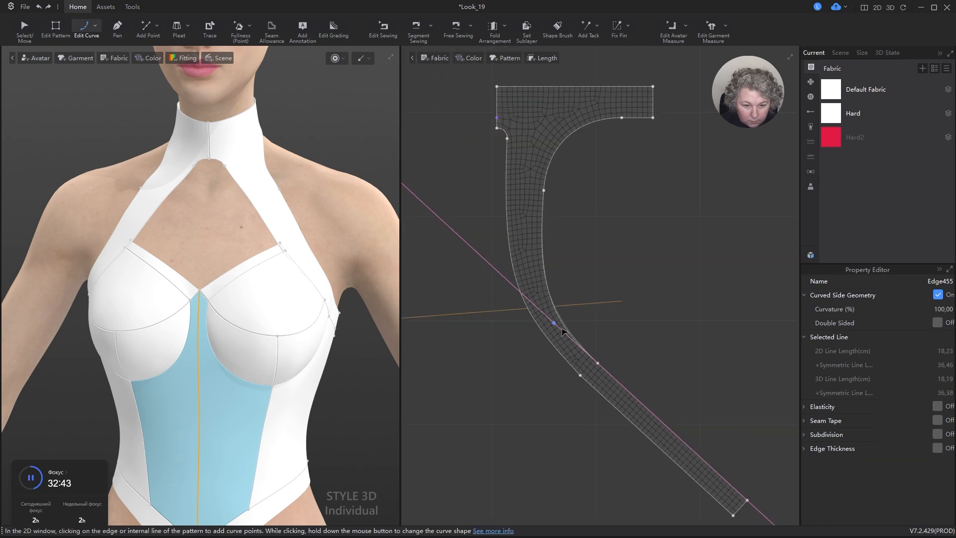
Simulate the garment with the reshaped outer strap edge to check the fit on the avatar.
{"action": "scroll", "coordinate": [553, 198], "scroll_direction": "up", "scroll_amount": 1}
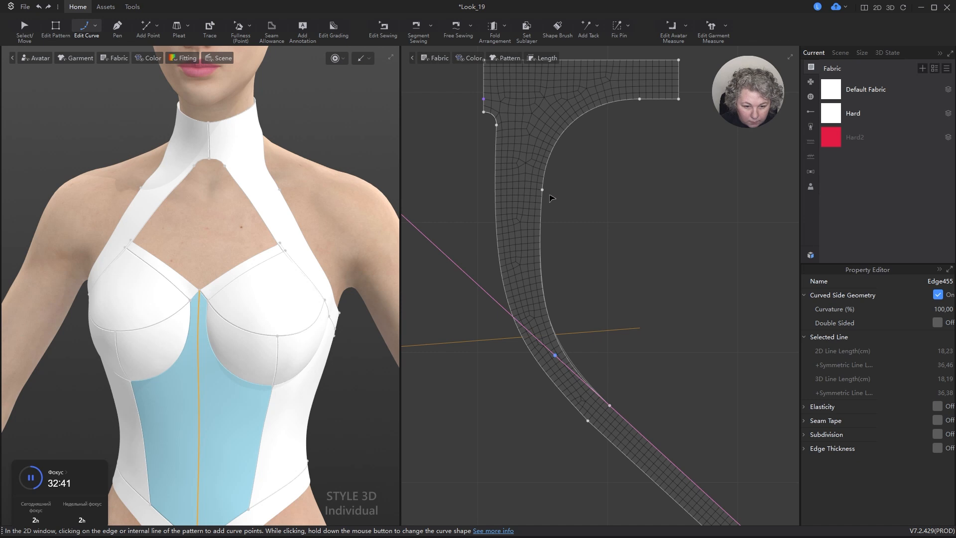
{"action": "key", "text": "q"}
{"action": "key", "text": "space"}
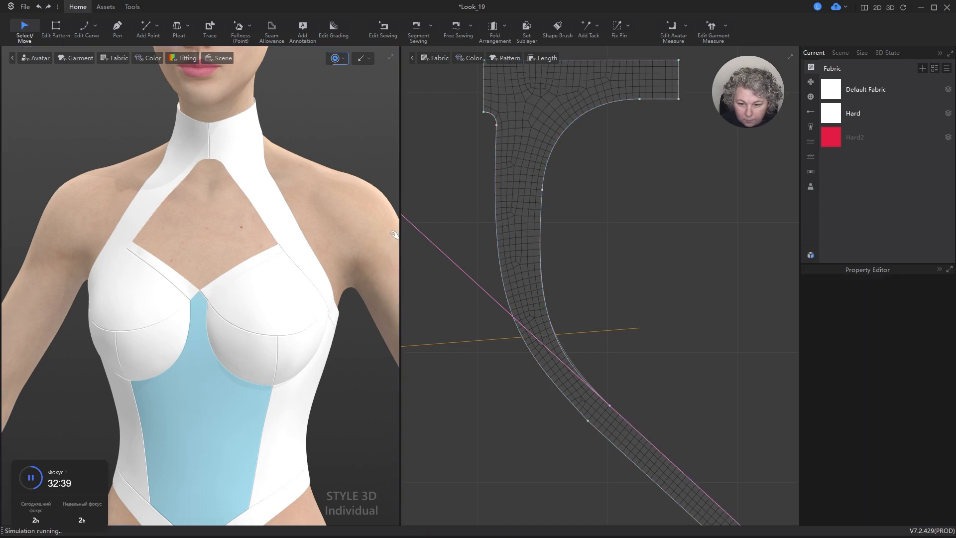
Create a straight guideline along the straight lower part of the strap's inner edge.
{"action": "scroll", "coordinate": [577, 279], "scroll_direction": "up", "scroll_amount": 3}
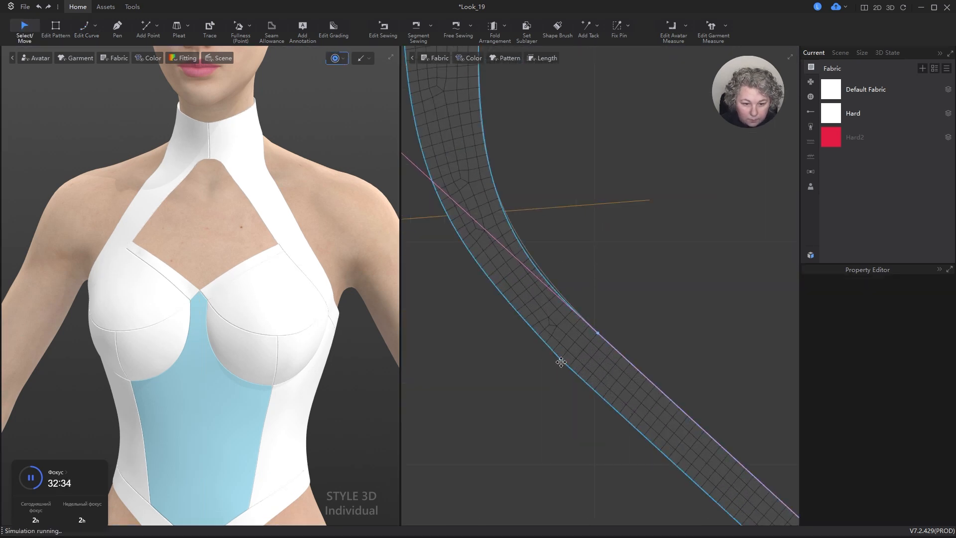
{"action": "key", "text": "z"}
{"action": "left_click", "coordinate": [570, 367]}
{"action": "right_click", "coordinate": [571, 366]}
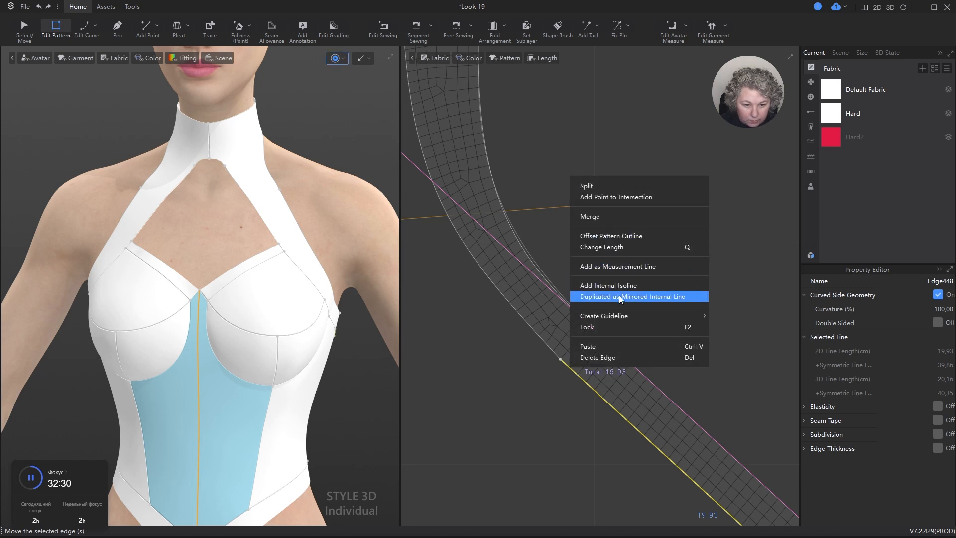
{"action": "mouse_move", "coordinate": [647, 315]}
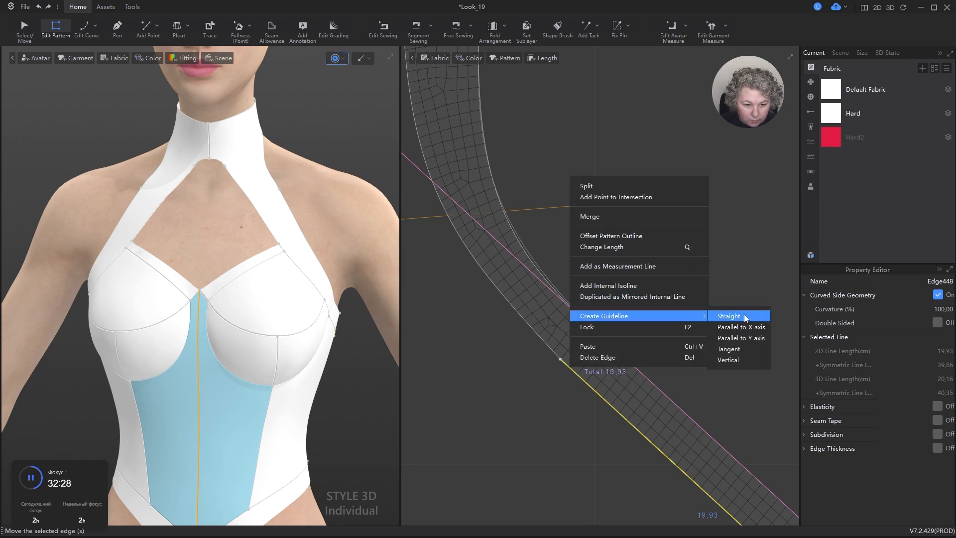
{"action": "left_click", "coordinate": [747, 317]}
Move the lower handle of the strap's inner curve onto its guideline for a smooth transition into the straight edge.
{"action": "scroll", "coordinate": [746, 317], "scroll_direction": "down", "scroll_amount": 6}
{"action": "scroll", "coordinate": [635, 274], "scroll_direction": "up", "scroll_amount": 7}
{"action": "key", "text": "v"}
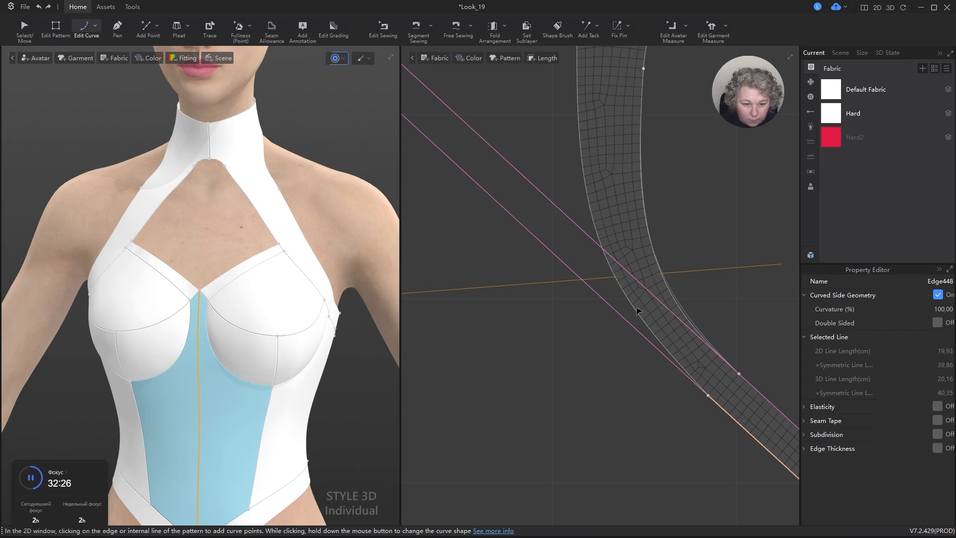
{"action": "key", "text": "z"}
{"action": "left_click", "coordinate": [644, 329]}
{"action": "key", "text": "v"}
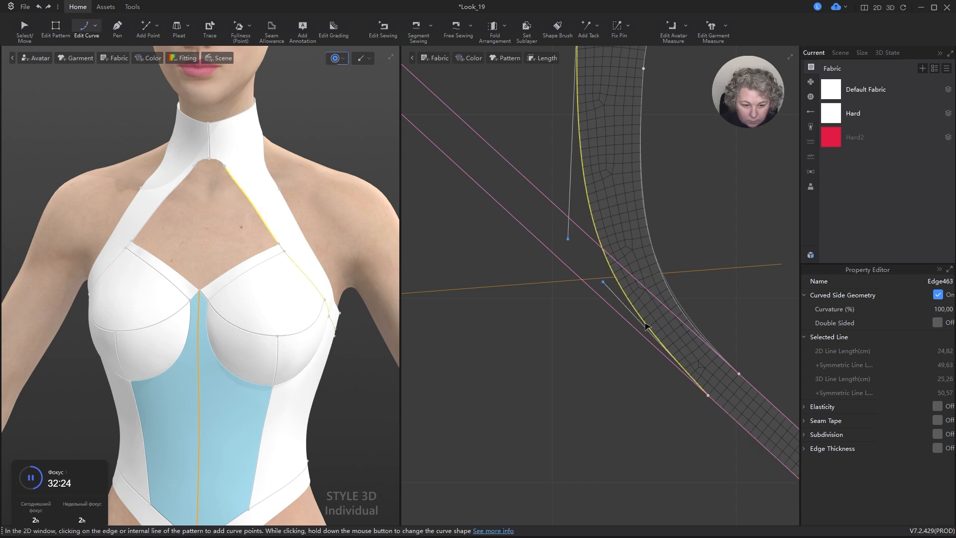
{"action": "scroll", "coordinate": [627, 291], "scroll_direction": "up", "scroll_amount": 2}
{"action": "left_click_drag", "start_coordinate": [585, 279], "coordinate": [564, 290]}
{"action": "scroll", "coordinate": [568, 293], "scroll_direction": "down", "scroll_amount": 4}
Simulate the garment with both strap edges smoothed to check the fit on the avatar.
{"action": "left_click", "coordinate": [643, 264]}
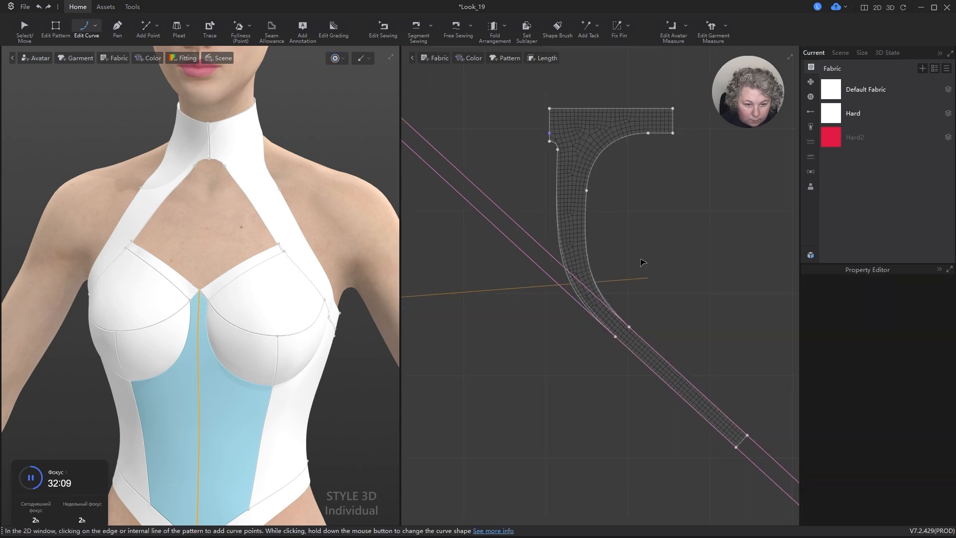
{"action": "key", "text": "a"}
{"action": "key", "text": "space"}
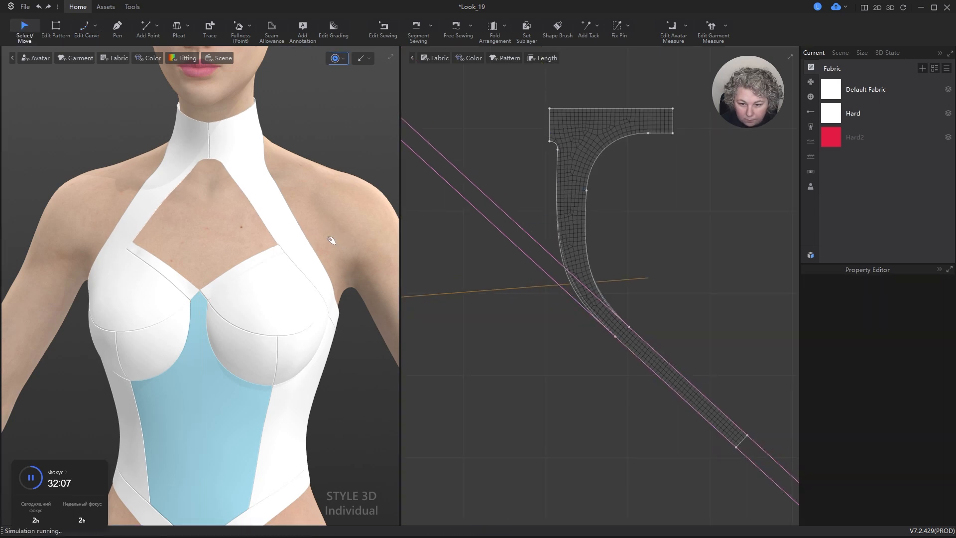
Shorten the lower handle of the strap's inner curve by moving it along the straight guideline toward the curve's end point.
{"action": "scroll", "coordinate": [406, 229], "scroll_direction": "down", "scroll_amount": 2}
{"action": "scroll", "coordinate": [359, 223], "scroll_direction": "down", "scroll_amount": 1}
{"action": "right_click_drag", "start_coordinate": [309, 215], "coordinate": [284, 217]}
{"action": "scroll", "coordinate": [513, 269], "scroll_direction": "up", "scroll_amount": 5}
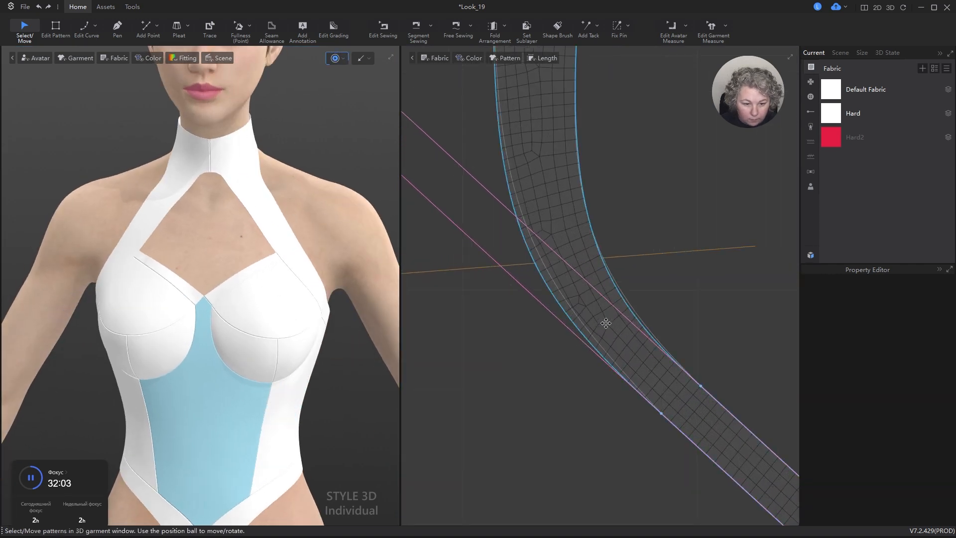
{"action": "key", "text": "b"}
{"action": "key", "text": "z"}
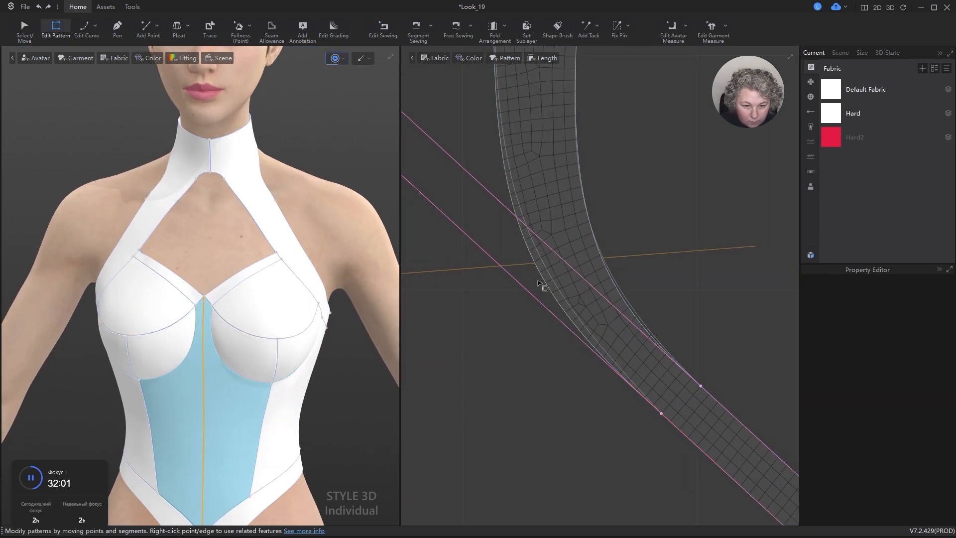
{"action": "left_click", "coordinate": [546, 289]}
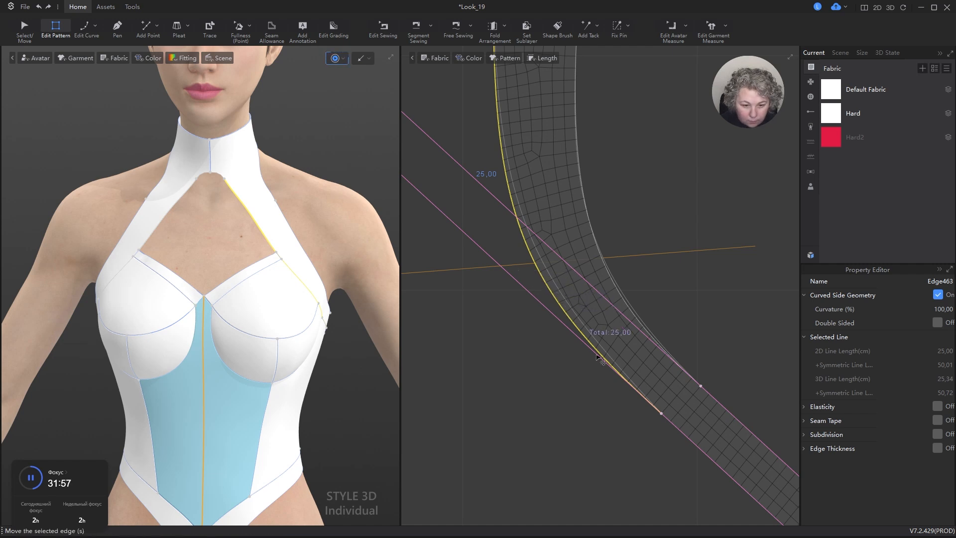
{"action": "scroll", "coordinate": [579, 322], "scroll_direction": "down", "scroll_amount": 5}
{"action": "key", "text": "c"}
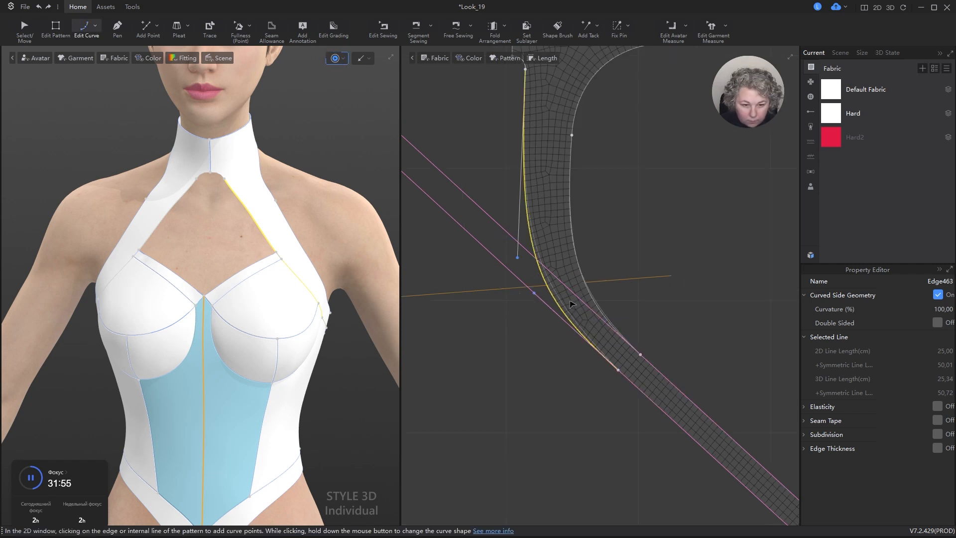
{"action": "scroll", "coordinate": [547, 291], "scroll_direction": "up", "scroll_amount": 4}
{"action": "scroll", "coordinate": [547, 319], "scroll_direction": "up", "scroll_amount": 2}
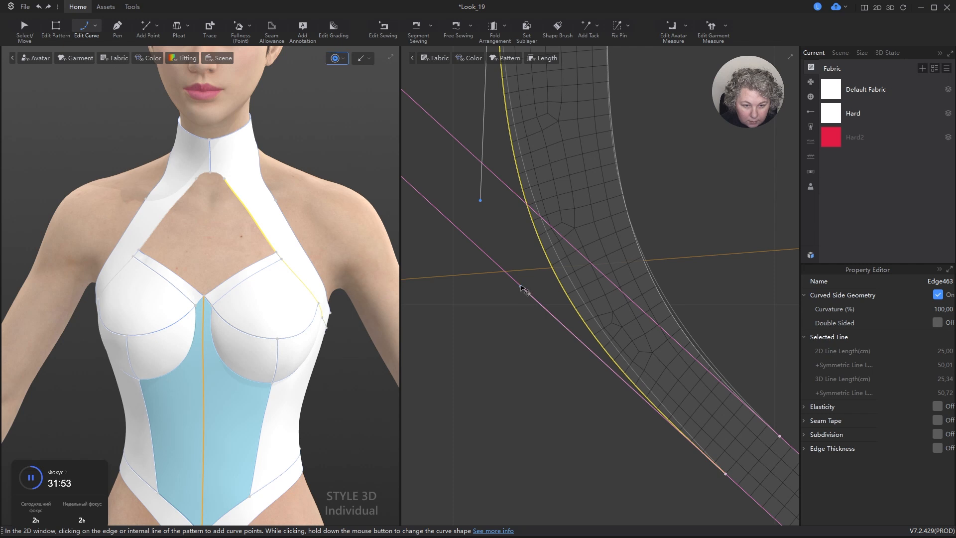
{"action": "left_click_drag", "start_coordinate": [522, 289], "coordinate": [555, 320]}
{"action": "scroll", "coordinate": [554, 318], "scroll_direction": "down", "scroll_amount": 5}
{"action": "scroll", "coordinate": [549, 191], "scroll_direction": "up", "scroll_amount": 2}
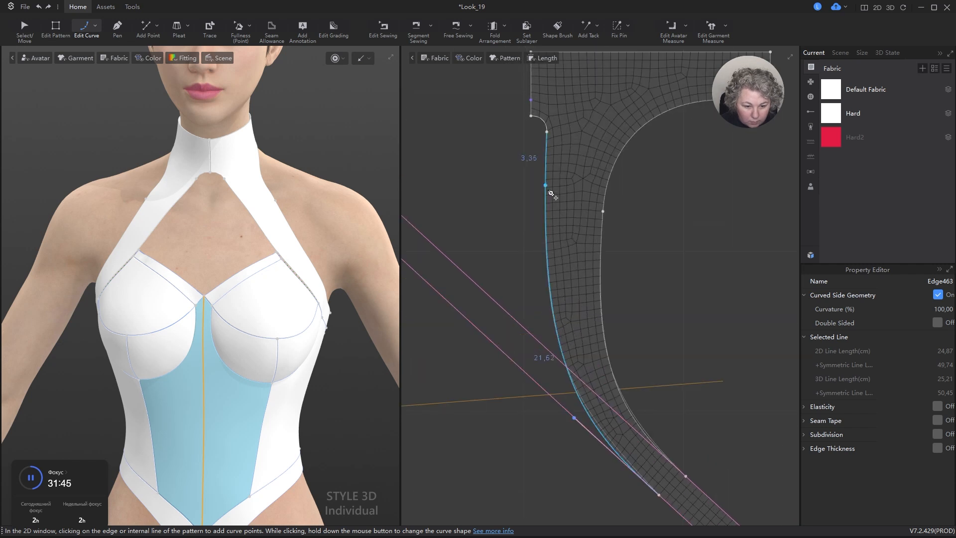
Set the length of the straight lower part of the strap's inner edge to 18 cm, changing it from the start.
{"action": "scroll", "coordinate": [550, 193], "scroll_direction": "down", "scroll_amount": 4}
{"action": "scroll", "coordinate": [632, 388], "scroll_direction": "up", "scroll_amount": 3}
{"action": "key", "text": "z"}
{"action": "left_click", "coordinate": [585, 271]}
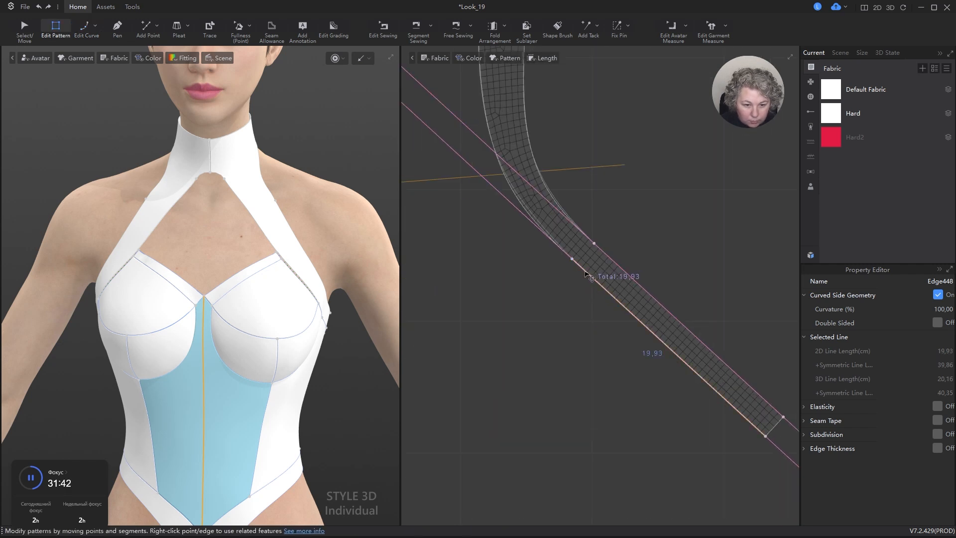
{"action": "key", "text": "ctrl+h"}
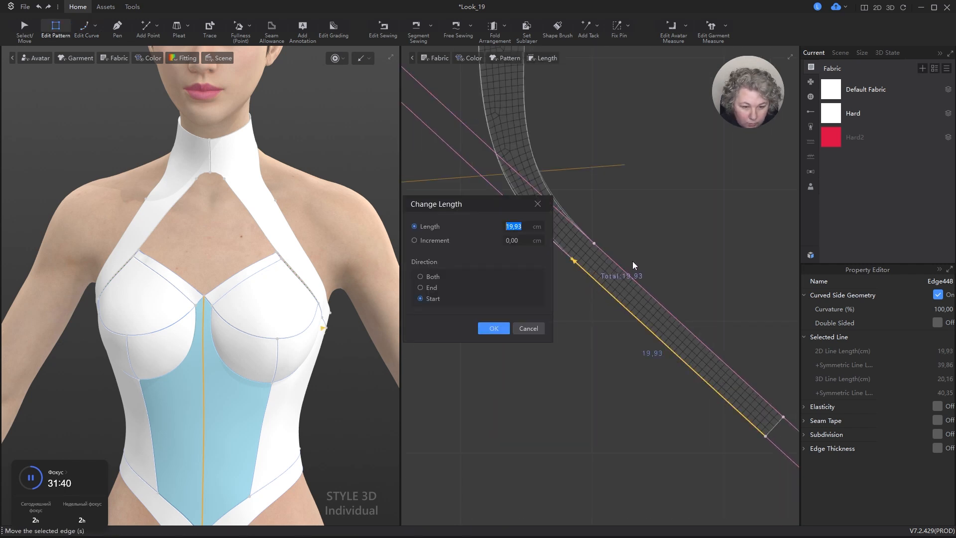
{"action": "type", "text": "18"}
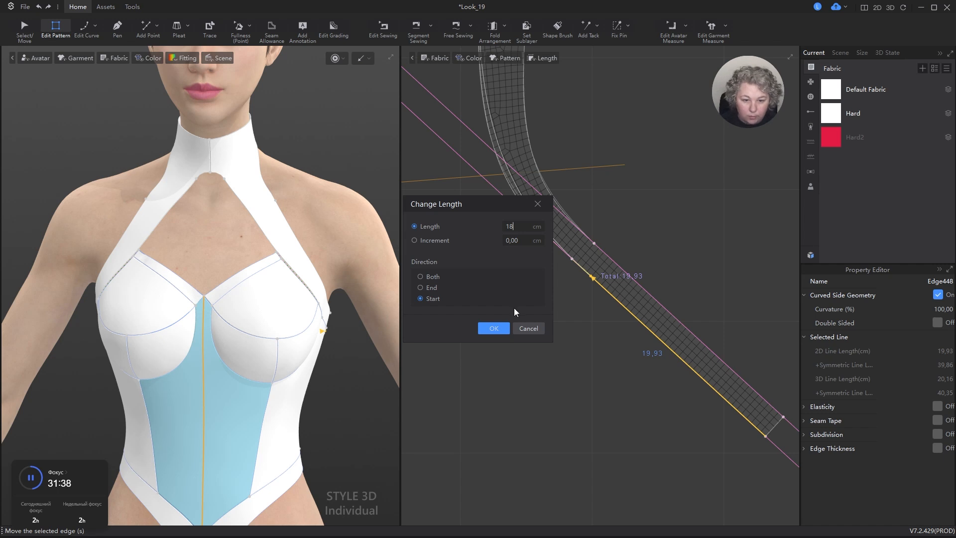
{"action": "left_click", "coordinate": [490, 328]}
Lengthen the lower handle of the strap's inner curve by moving it up along its guideline from the relocated point.
{"action": "scroll", "coordinate": [540, 222], "scroll_direction": "up", "scroll_amount": 3}
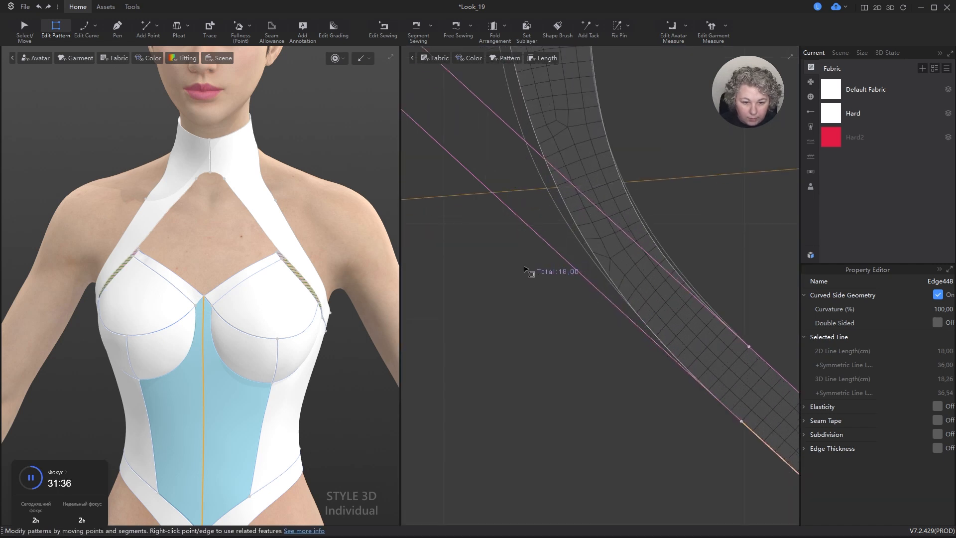
{"action": "key", "text": "v"}
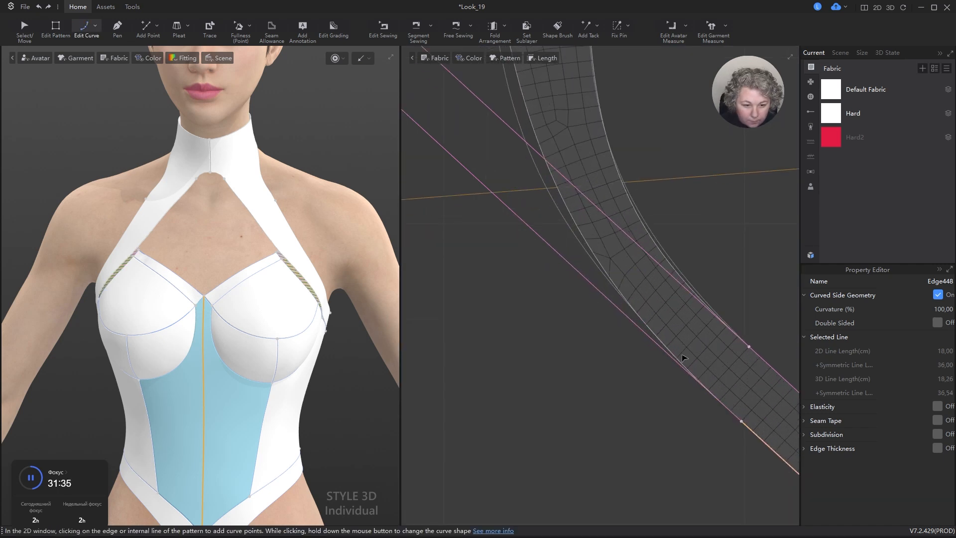
{"action": "left_click", "coordinate": [742, 422]}
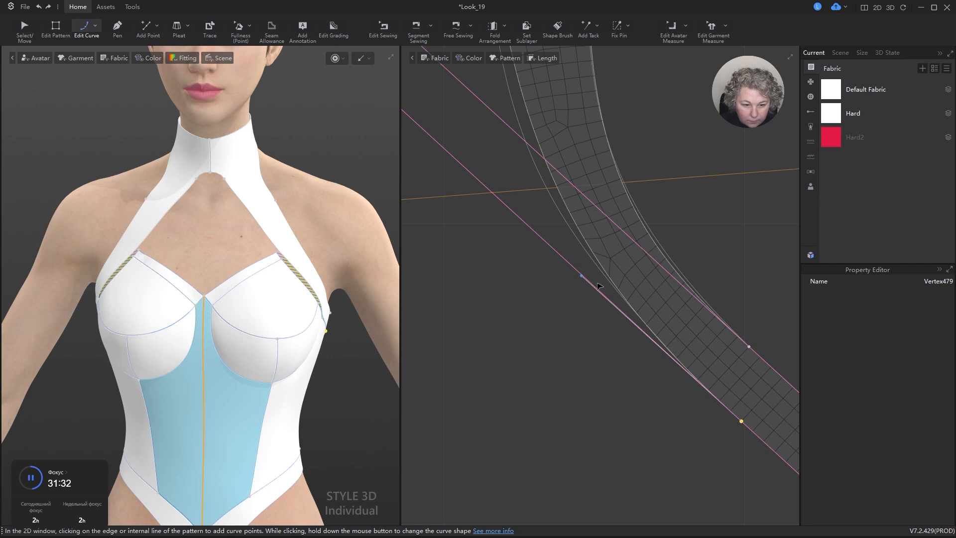
{"action": "left_click_drag", "start_coordinate": [581, 276], "coordinate": [519, 218]}
{"action": "scroll", "coordinate": [537, 233], "scroll_direction": "down", "scroll_amount": 6}
Simulate the garment with the reshaped inner strap edge and view the fit on the avatar from an angle.
{"action": "key", "text": "q"}
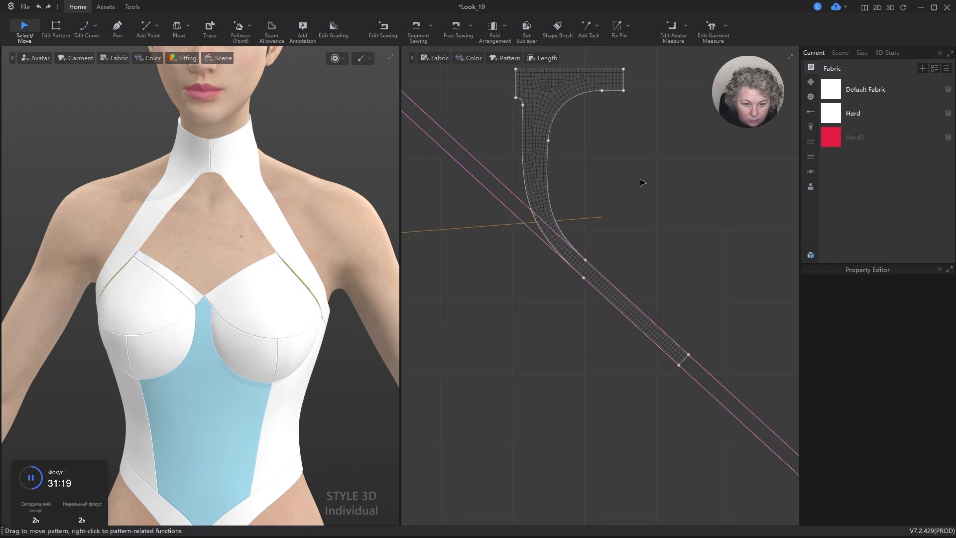
{"action": "key", "text": "space"}
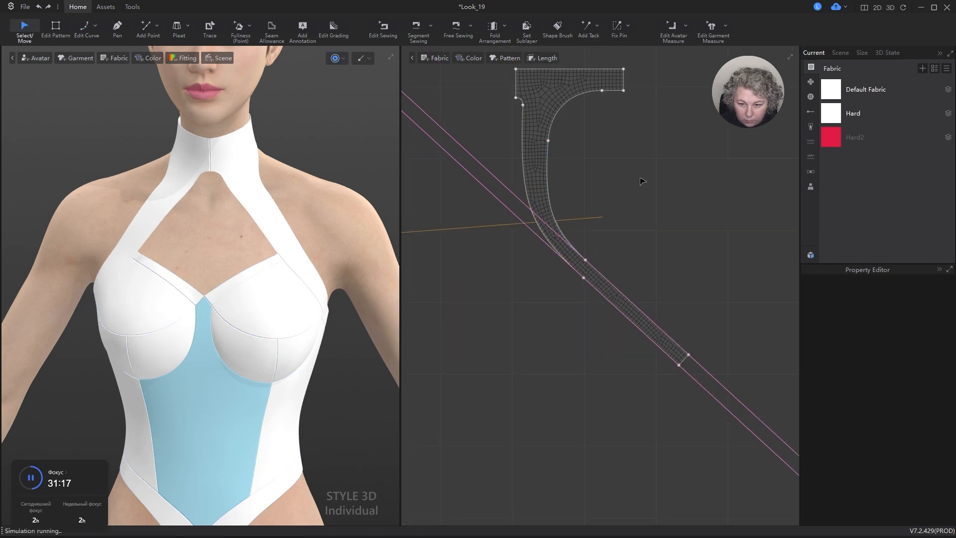
{"action": "key", "text": "space"}
{"action": "scroll", "coordinate": [308, 220], "scroll_direction": "down", "scroll_amount": 4}
{"action": "mouse_move", "coordinate": [308, 219]}
{"action": "right_mouse_down"}
{"action": "mouse_move", "coordinate": [279, 229]}
{"action": "mouse_move", "coordinate": [262, 218]}
{"action": "mouse_move", "coordinate": [293, 222]}
{"action": "right_mouse_up"}
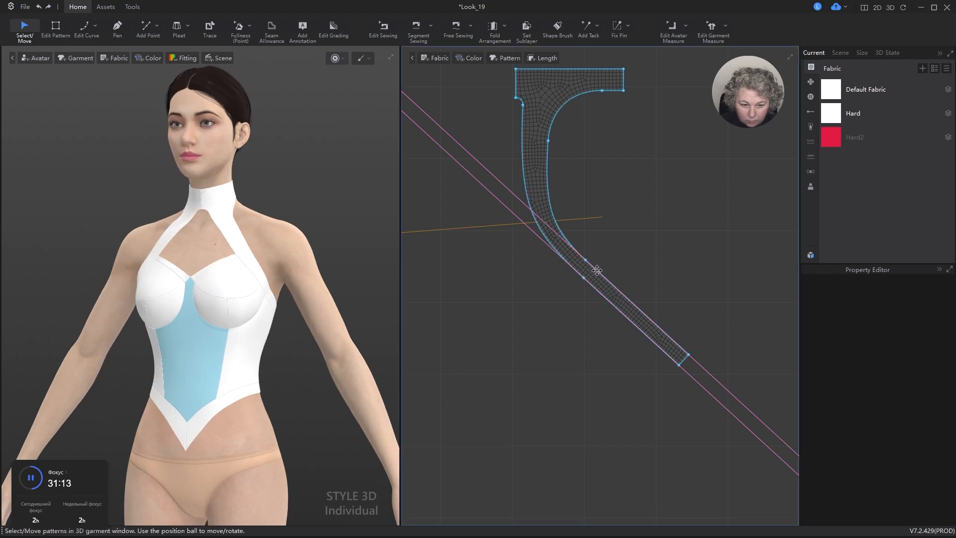
Move the upper handle of the strap's inner curve down and toward the strap so the edge leaves the collar notch almost vertically.
{"action": "scroll", "coordinate": [598, 270], "scroll_direction": "down", "scroll_amount": 3}
{"action": "scroll", "coordinate": [597, 270], "scroll_direction": "up", "scroll_amount": 4}
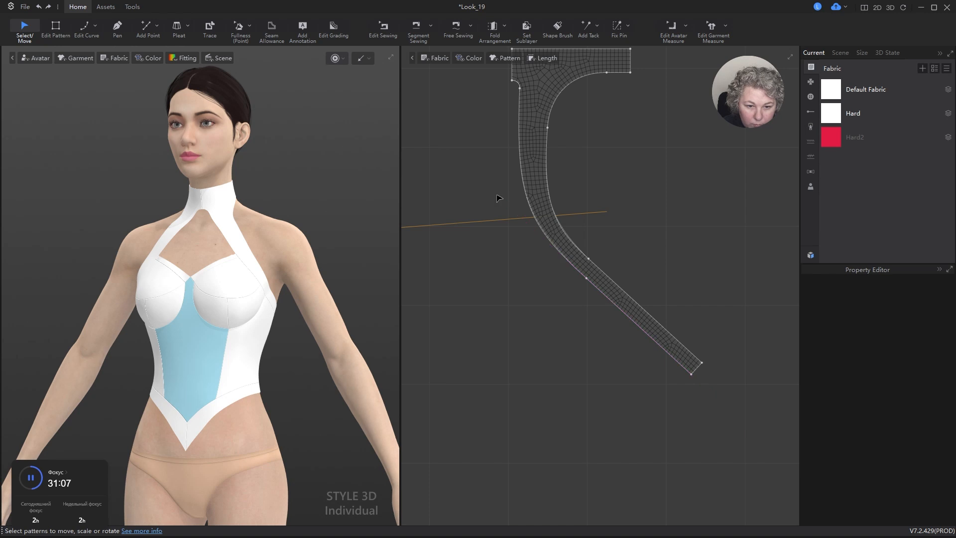
{"action": "scroll", "coordinate": [506, 135], "scroll_direction": "down", "scroll_amount": 2}
{"action": "left_click", "coordinate": [501, 93]}
{"action": "scroll", "coordinate": [501, 94], "scroll_direction": "up", "scroll_amount": 5}
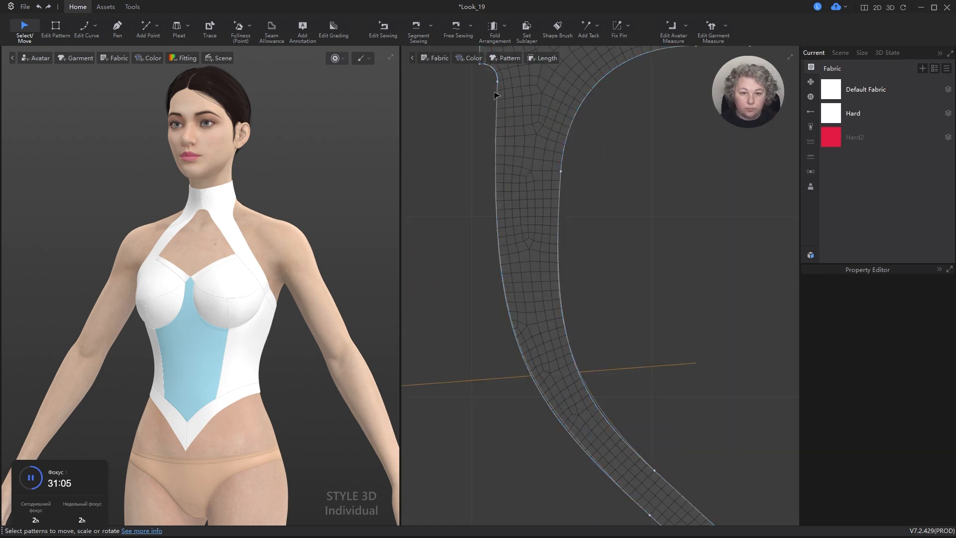
{"action": "key", "text": "w"}
{"action": "left_click", "coordinate": [498, 81]}
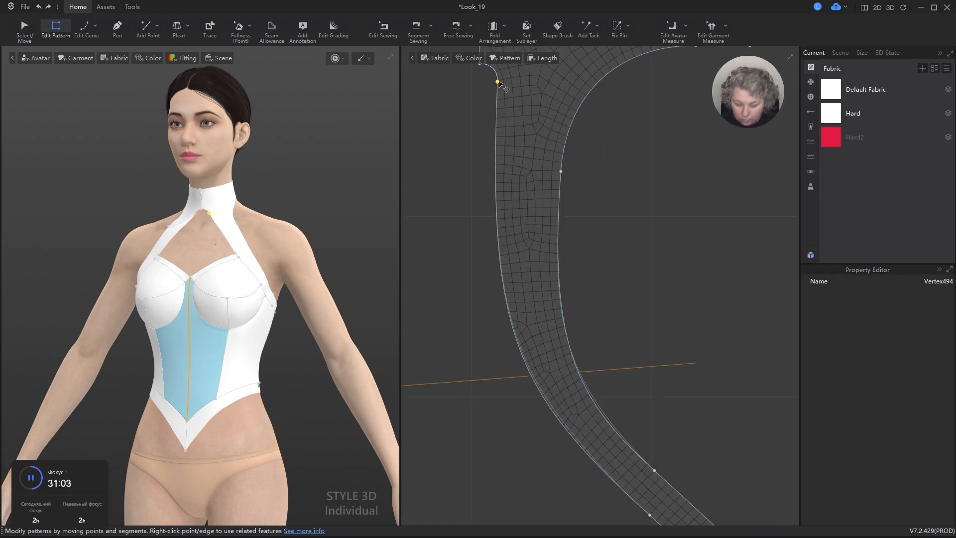
{"action": "key", "text": "c"}
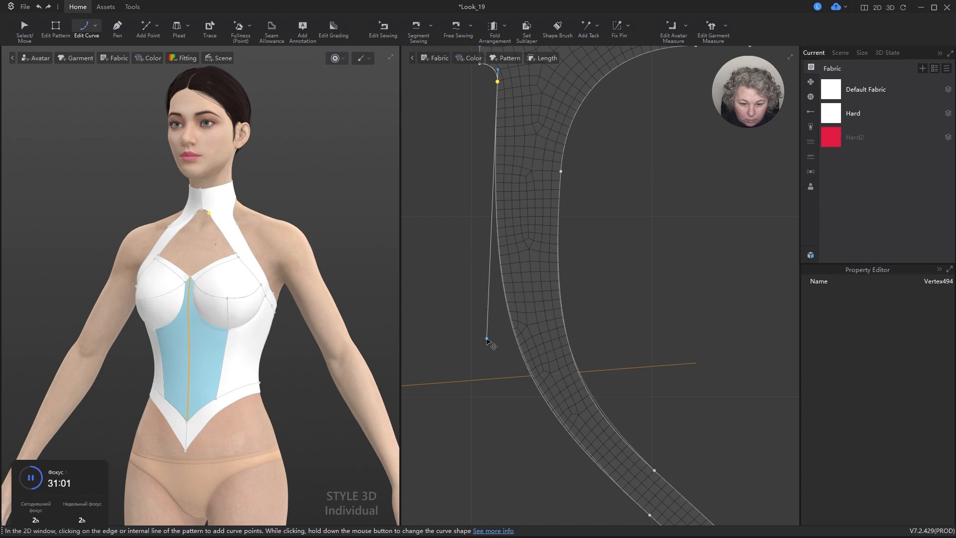
{"action": "left_click_drag", "start_coordinate": [487, 339], "coordinate": [497, 372]}
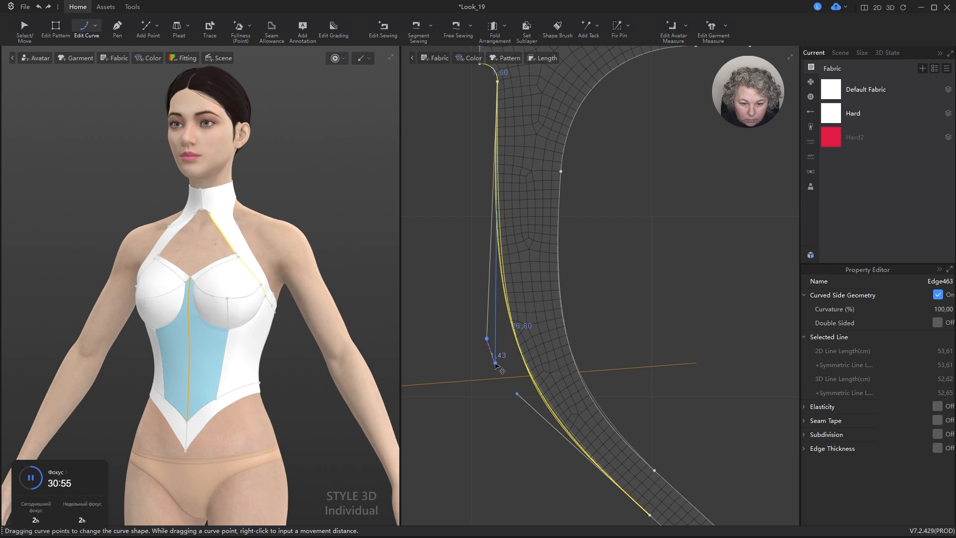
{"action": "left_click_drag", "start_coordinate": [497, 365], "coordinate": [497, 366]}
{"action": "left_click", "coordinate": [608, 231]}
{"action": "scroll", "coordinate": [548, 215], "scroll_direction": "down", "scroll_amount": 2}
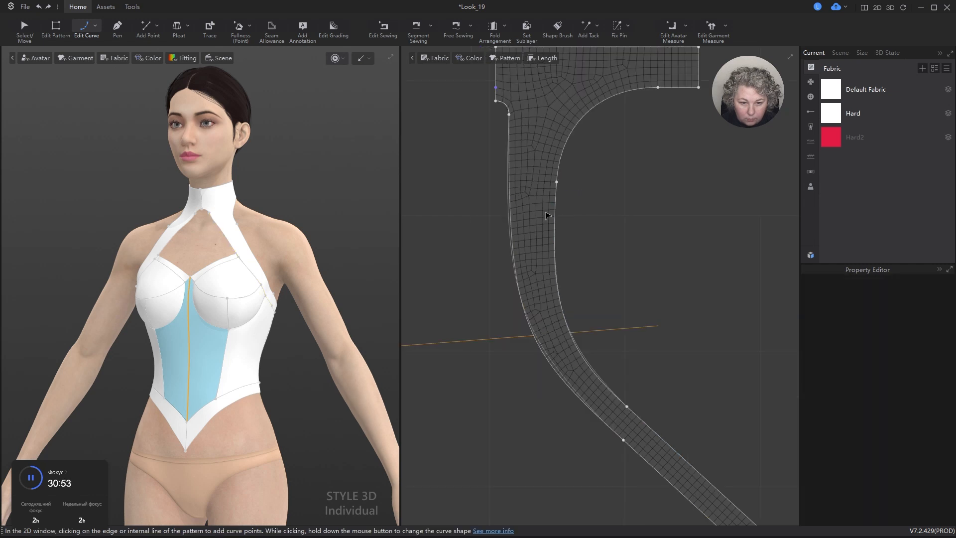
Balance the strap's inner curve by shortening its upper handle and lengthening its lower handle up along the straight edge's direction.
{"action": "scroll", "coordinate": [492, 120], "scroll_direction": "up", "scroll_amount": 2}
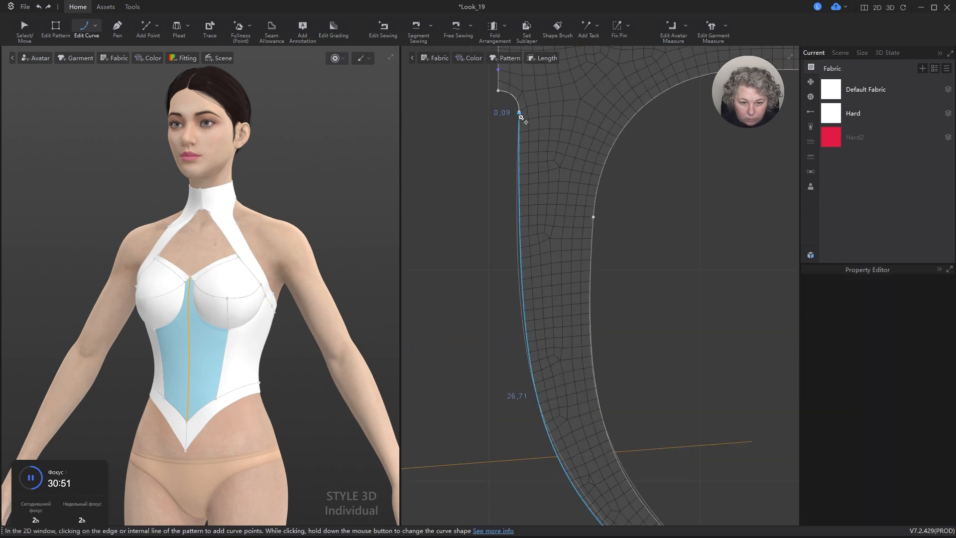
{"action": "left_click", "coordinate": [519, 111]}
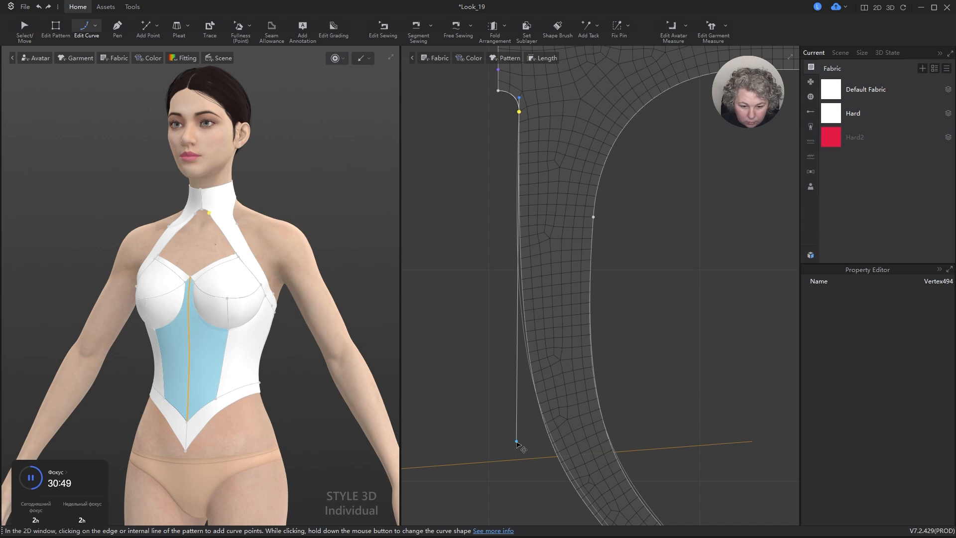
{"action": "left_click_drag", "start_coordinate": [517, 442], "coordinate": [518, 389]}
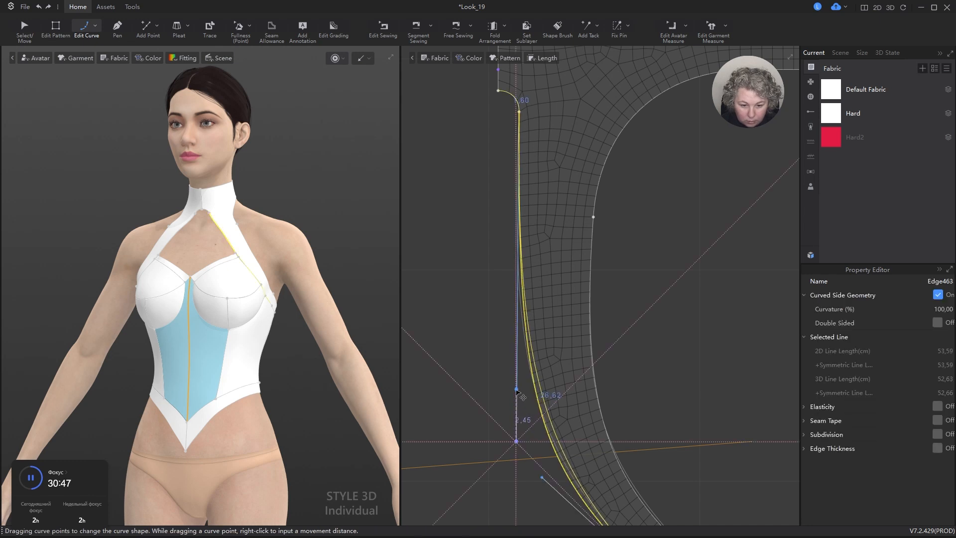
{"action": "scroll", "coordinate": [497, 309], "scroll_direction": "down", "scroll_amount": 2}
{"action": "scroll", "coordinate": [536, 444], "scroll_direction": "up", "scroll_amount": 2}
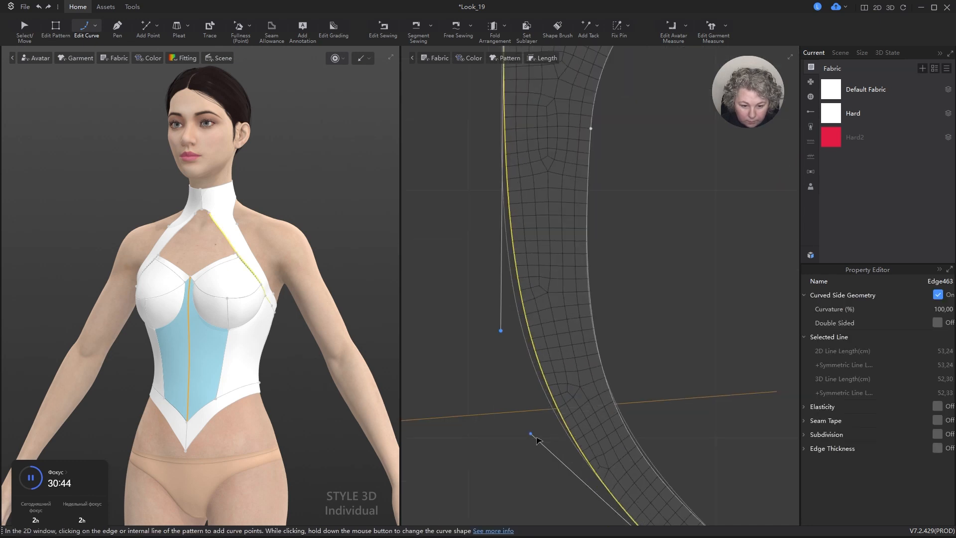
{"action": "left_click_drag", "start_coordinate": [532, 434], "coordinate": [493, 350]}
{"action": "scroll", "coordinate": [508, 398], "scroll_direction": "down", "scroll_amount": 2}
{"action": "scroll", "coordinate": [509, 162], "scroll_direction": "up", "scroll_amount": 3}
{"action": "left_click", "coordinate": [507, 154]}
{"action": "scroll", "coordinate": [508, 160], "scroll_direction": "down", "scroll_amount": 2}
{"action": "scroll", "coordinate": [502, 363], "scroll_direction": "up", "scroll_amount": 3}
{"action": "scroll", "coordinate": [492, 348], "scroll_direction": "down", "scroll_amount": 2}
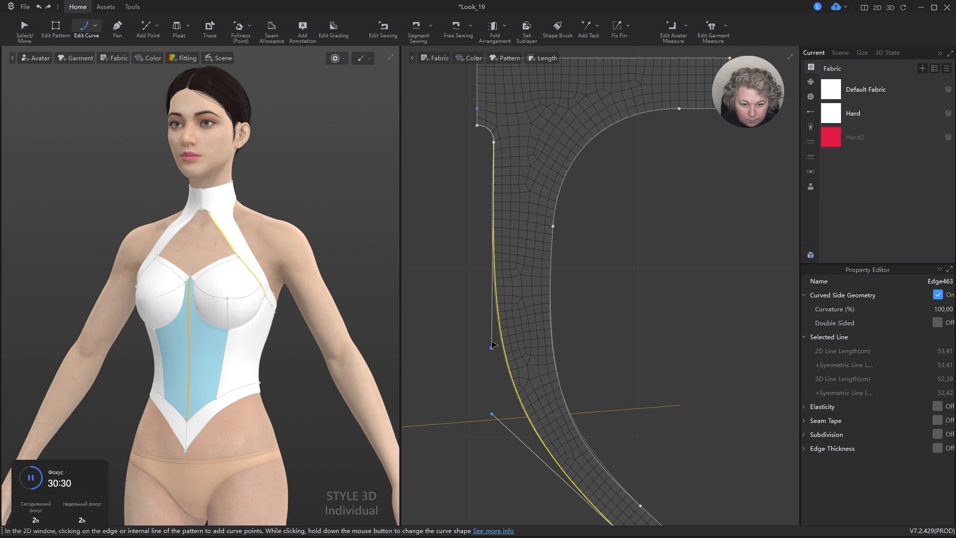
Simulate the garment with the rebalanced inner strap curve to check the fit on the avatar.
{"action": "left_click", "coordinate": [616, 339]}
{"action": "scroll", "coordinate": [582, 328], "scroll_direction": "down", "scroll_amount": 3}
{"action": "key", "text": "space"}
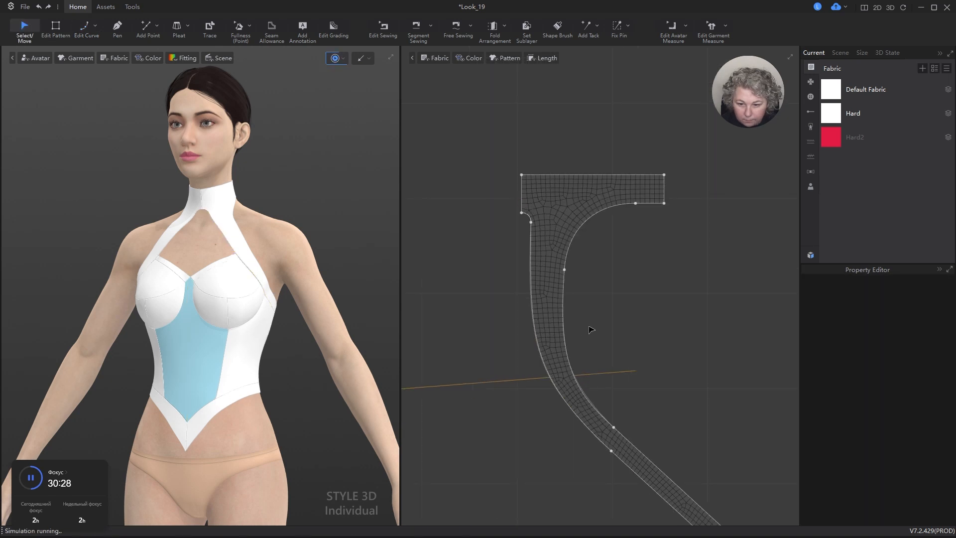
{"action": "scroll", "coordinate": [591, 330], "scroll_direction": "down", "scroll_amount": 2}
Adjust the sewing endpoints around the lower curve point of the strap's inner edge, extending the pink seam to 7 cm to match its partner.
{"action": "key", "text": "v"}
{"action": "key", "text": "b"}
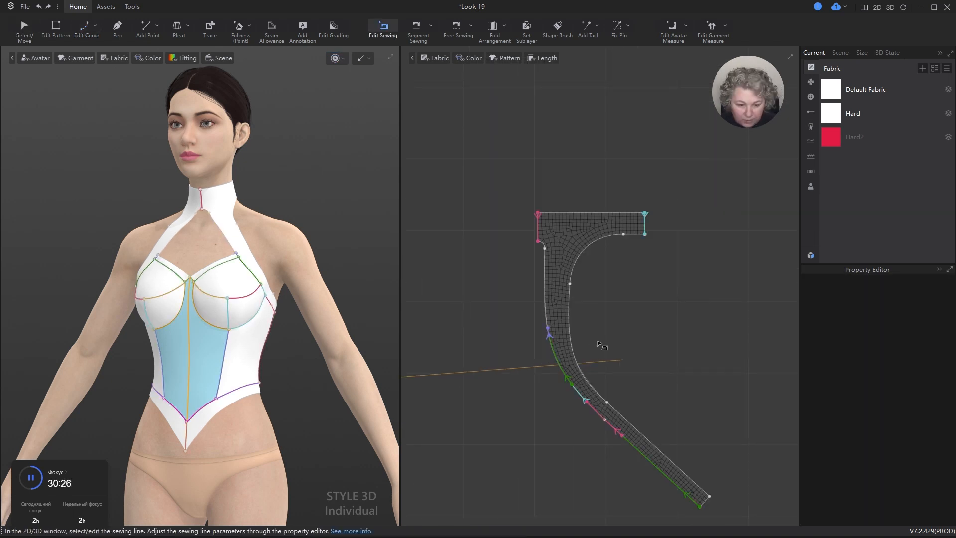
{"action": "scroll", "coordinate": [591, 353], "scroll_direction": "up", "scroll_amount": 5}
{"action": "left_click_drag", "start_coordinate": [559, 343], "coordinate": [549, 296]}
{"action": "scroll", "coordinate": [548, 323], "scroll_direction": "down", "scroll_amount": 5}
{"action": "scroll", "coordinate": [560, 318], "scroll_direction": "up", "scroll_amount": 5}
{"action": "scroll", "coordinate": [561, 318], "scroll_direction": "up", "scroll_amount": 1}
{"action": "scroll", "coordinate": [577, 327], "scroll_direction": "up", "scroll_amount": 3}
{"action": "left_click_drag", "start_coordinate": [578, 327], "coordinate": [660, 410]}
{"action": "scroll", "coordinate": [660, 409], "scroll_direction": "down", "scroll_amount": 3}
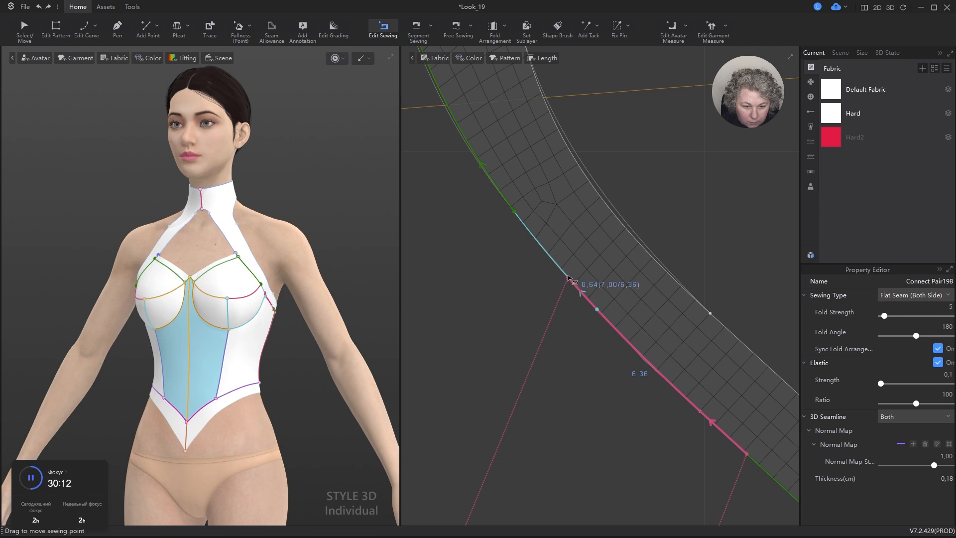
{"action": "left_click_drag", "start_coordinate": [569, 279], "coordinate": [553, 261]}
{"action": "scroll", "coordinate": [612, 321], "scroll_direction": "down", "scroll_amount": 2}
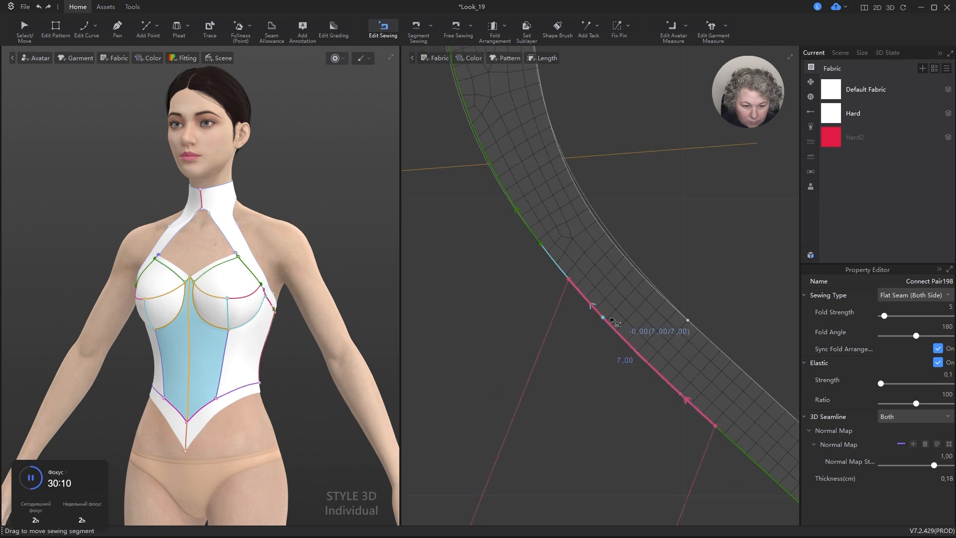
Shift the light blue seam on the strap's inner edge to start where the pink seam ends and set its length to 3 cm.
{"action": "scroll", "coordinate": [612, 321], "scroll_direction": "down", "scroll_amount": 5}
{"action": "scroll", "coordinate": [523, 213], "scroll_direction": "up", "scroll_amount": 4}
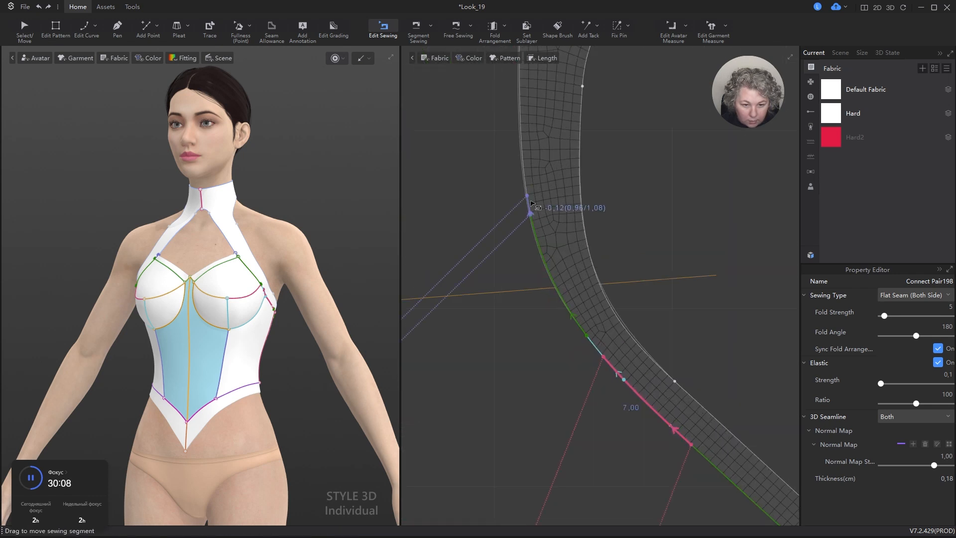
{"action": "mouse_move", "coordinate": [532, 204]}
{"action": "left_mouse_down"}
{"action": "mouse_move", "coordinate": [529, 222]}
{"action": "mouse_move", "coordinate": [531, 210]}
{"action": "left_mouse_up"}
{"action": "left_click_drag", "start_coordinate": [593, 347], "coordinate": [608, 368]}
{"action": "scroll", "coordinate": [604, 355], "scroll_direction": "up", "scroll_amount": 5}
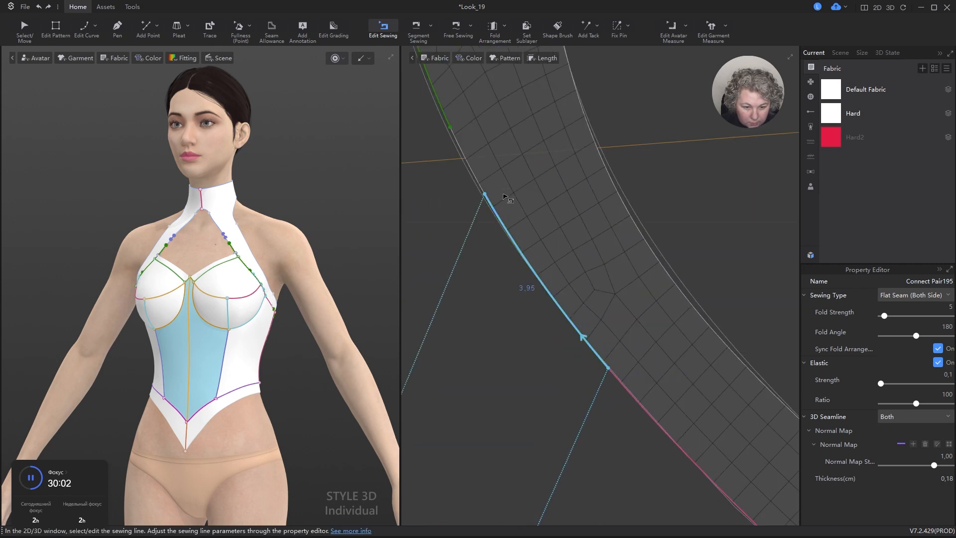
{"action": "left_click_drag", "start_coordinate": [483, 192], "coordinate": [513, 239]}
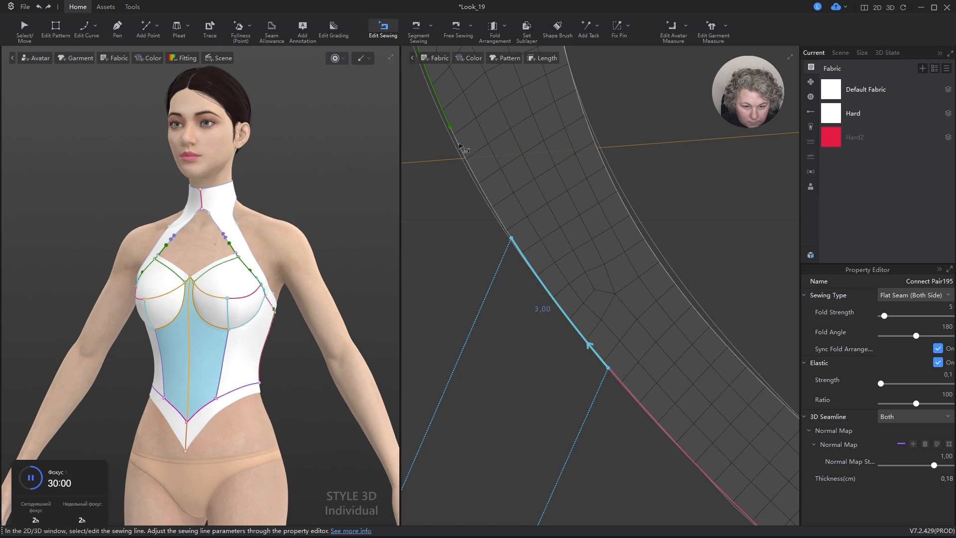
Shift the green inner-edge strap seam up to adjoin the light blue seam, then start the purple seam at its end with 0.96 cm length.
{"action": "left_click_drag", "start_coordinate": [450, 129], "coordinate": [543, 273]}
{"action": "scroll", "coordinate": [594, 338], "scroll_direction": "down", "scroll_amount": 5}
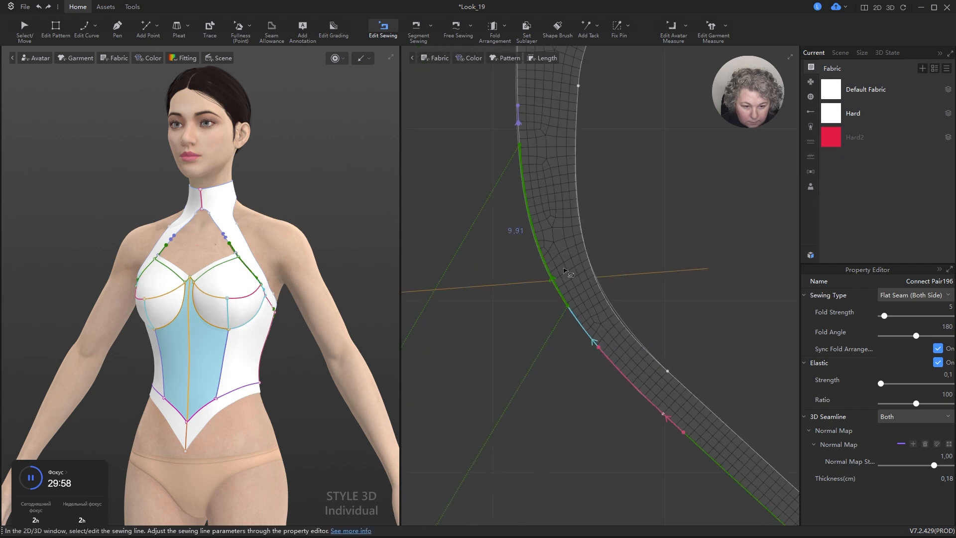
{"action": "left_click_drag", "start_coordinate": [519, 145], "coordinate": [527, 194]}
{"action": "left_click_drag", "start_coordinate": [519, 124], "coordinate": [528, 194]}
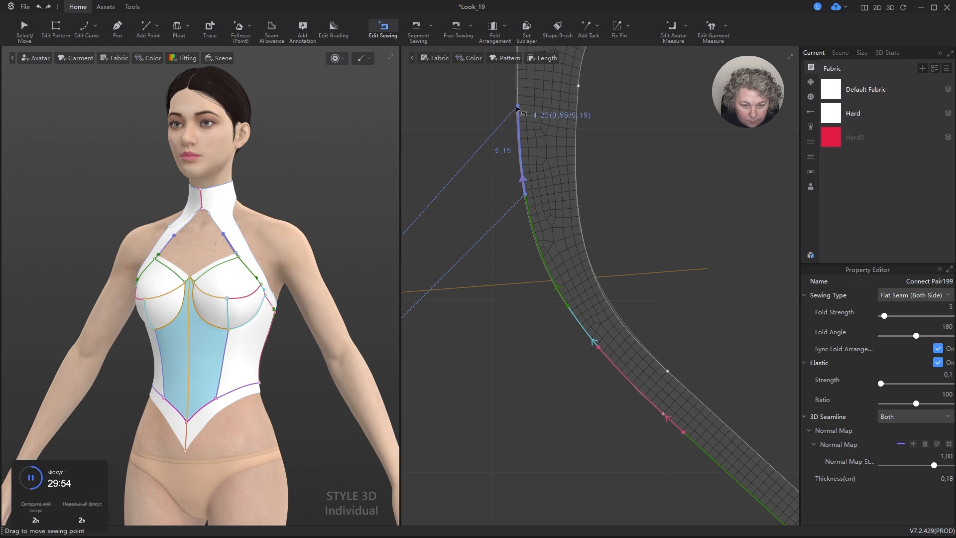
{"action": "left_click_drag", "start_coordinate": [519, 106], "coordinate": [525, 193]}
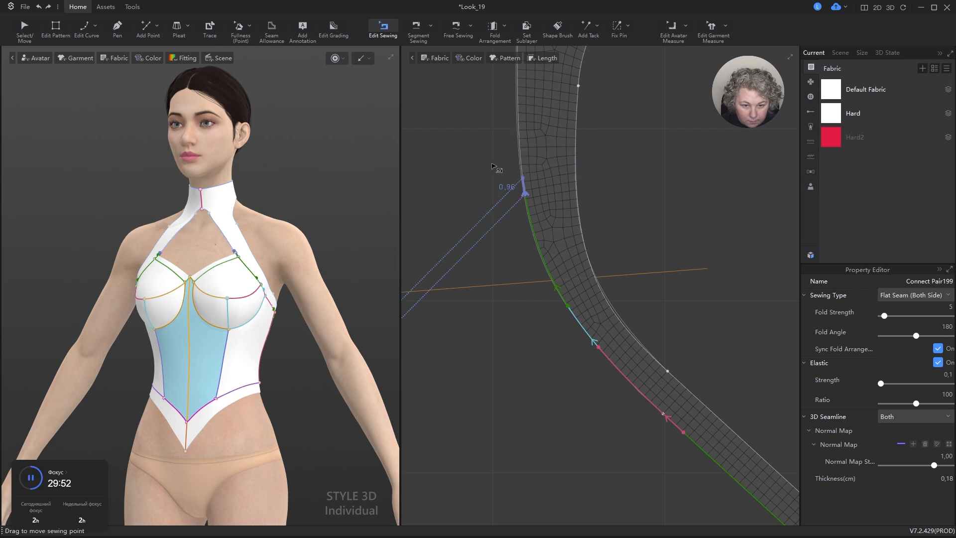
Simulate the garment with the realigned strap seams and check the fit from the back and front.
{"action": "key", "text": "a"}
{"action": "key", "text": "space"}
{"action": "right_click_drag", "start_coordinate": [214, 219], "coordinate": [111, 232]}
{"action": "scroll", "coordinate": [299, 224], "scroll_direction": "up", "scroll_amount": 5}
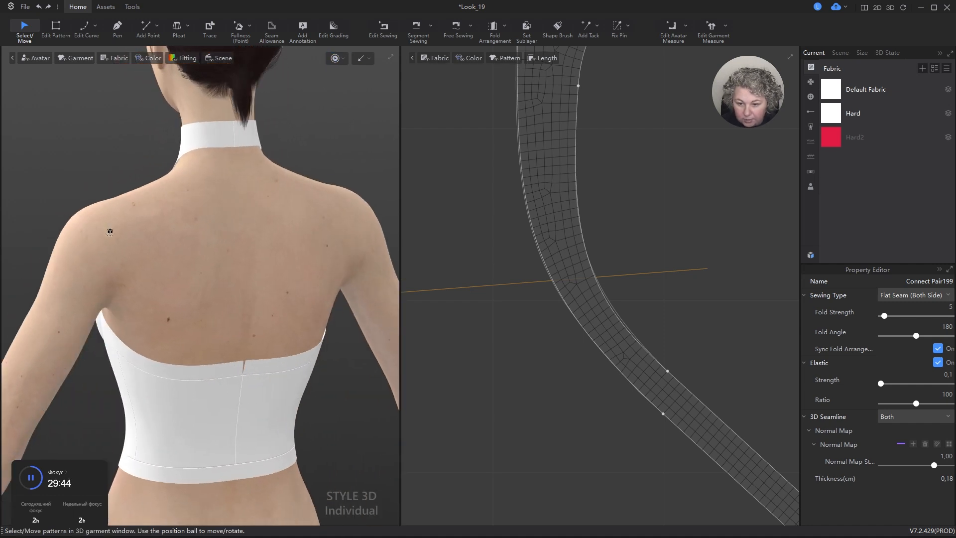
{"action": "scroll", "coordinate": [110, 231], "scroll_direction": "down", "scroll_amount": 2}
{"action": "scroll", "coordinate": [519, 237], "scroll_direction": "down", "scroll_amount": 5}
{"action": "scroll", "coordinate": [559, 289], "scroll_direction": "down", "scroll_amount": 2}
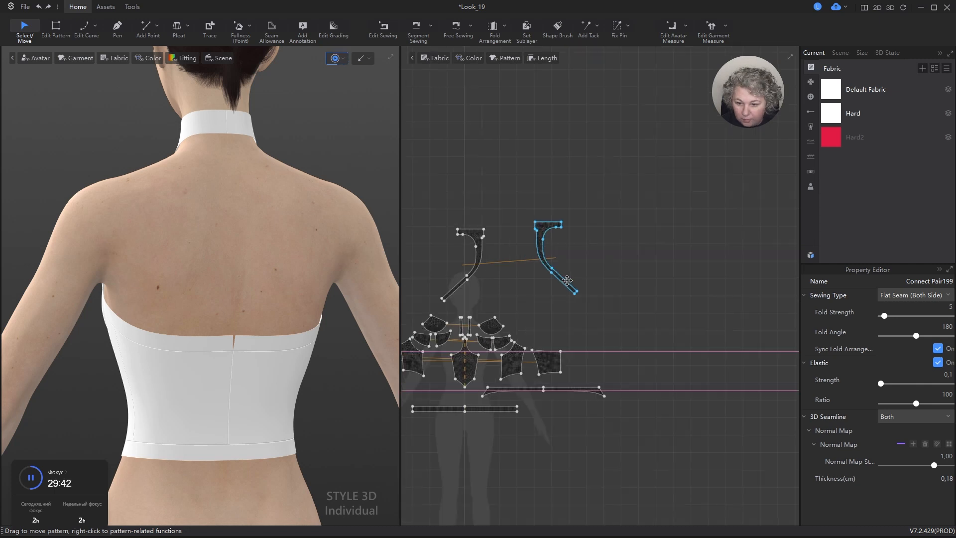
{"action": "right_click_drag", "start_coordinate": [209, 199], "coordinate": [348, 200]}
{"action": "scroll", "coordinate": [448, 256], "scroll_direction": "up", "scroll_amount": 5}
{"action": "scroll", "coordinate": [448, 256], "scroll_direction": "down", "scroll_amount": 2}
{"action": "scroll", "coordinate": [448, 255], "scroll_direction": "up", "scroll_amount": 2}
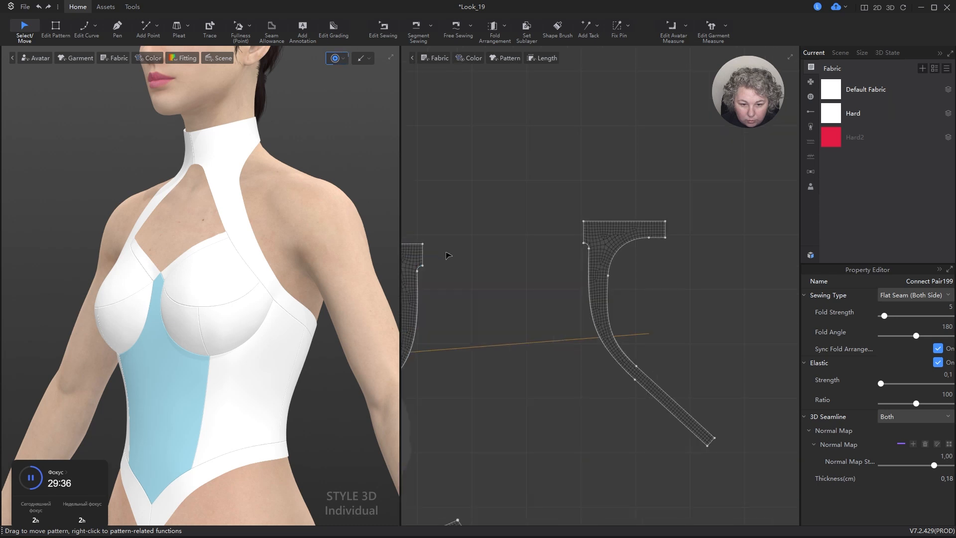
Merge the two halter strap pieces along their 4 cm center front edges into one pattern.
{"action": "key", "text": "z"}
{"action": "left_click", "coordinate": [422, 254]}
{"action": "left_click", "coordinate": [584, 230], "text": "shift"}
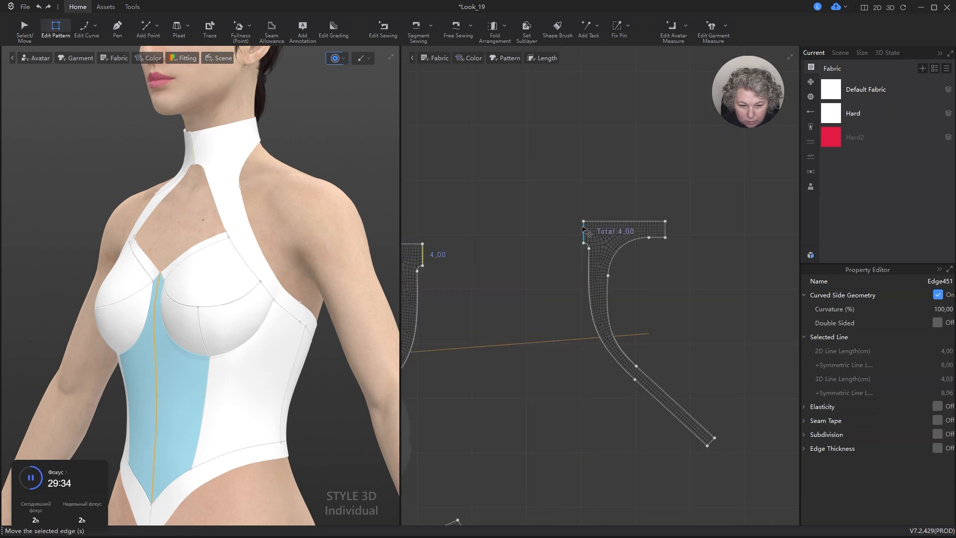
{"action": "right_click", "coordinate": [586, 227]}
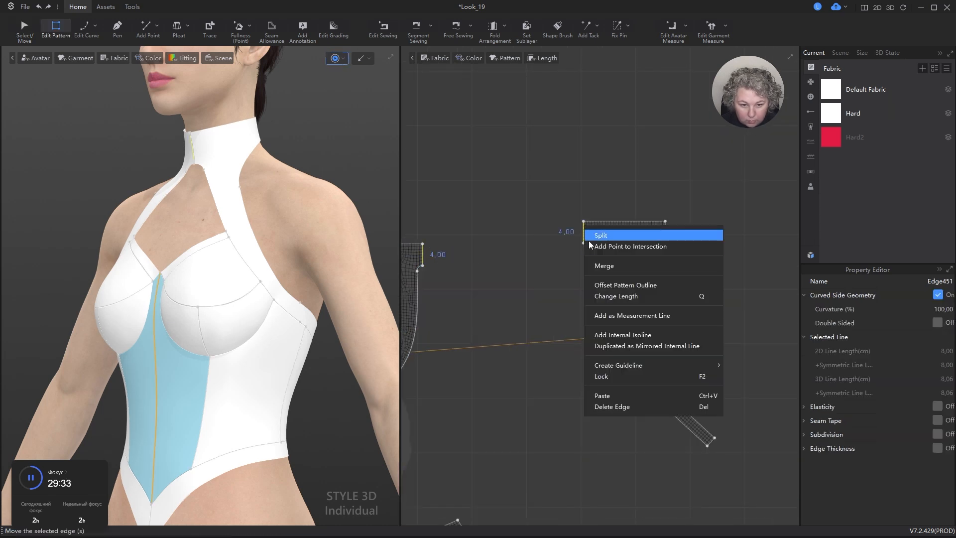
{"action": "left_click", "coordinate": [600, 264]}
{"action": "scroll", "coordinate": [601, 255], "scroll_direction": "down", "scroll_amount": 5}
{"action": "scroll", "coordinate": [603, 253], "scroll_direction": "up", "scroll_amount": 4}
{"action": "key", "text": "q"}
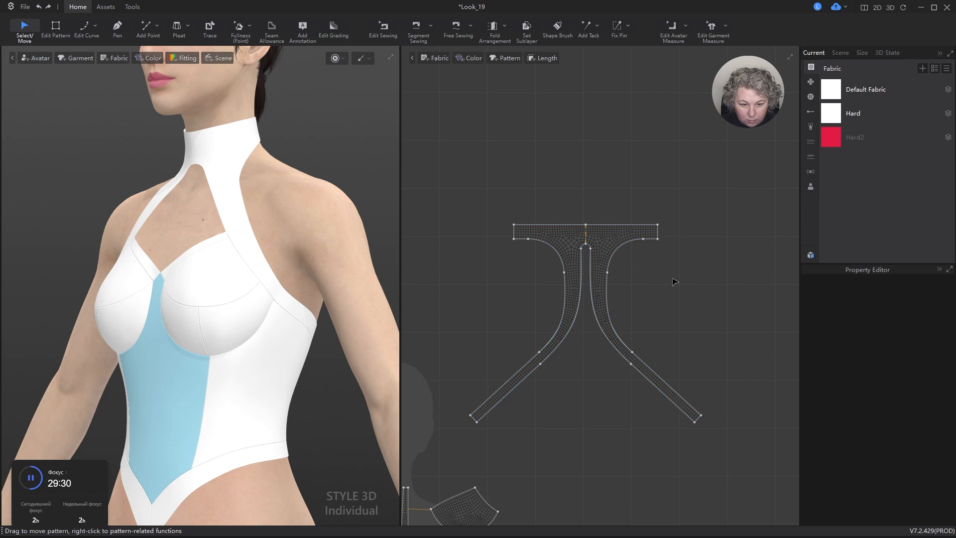
Sew the strap's two short lower end edges together at the center back and simulate the garment.
{"action": "scroll", "coordinate": [335, 172], "scroll_direction": "down", "scroll_amount": 2}
{"action": "right_click_drag", "start_coordinate": [335, 172], "coordinate": [196, 186]}
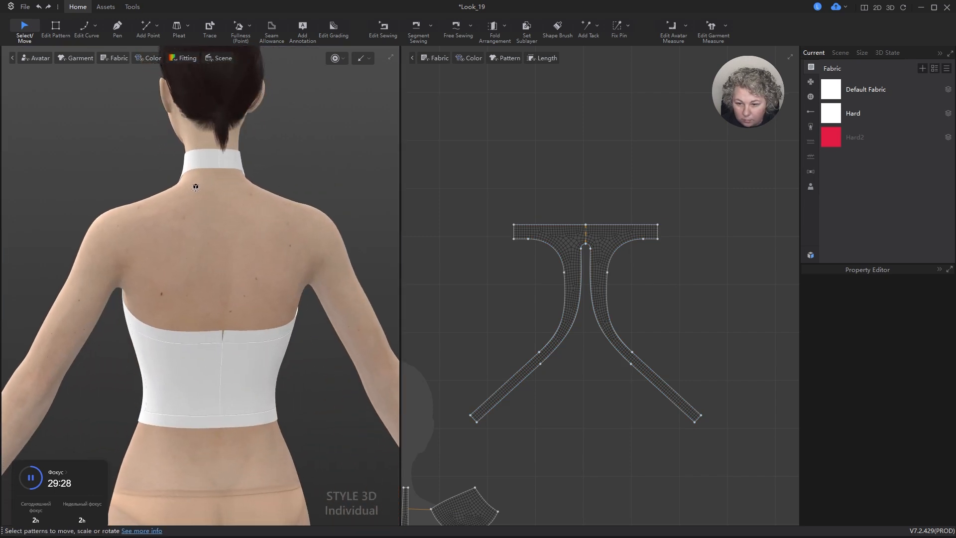
{"action": "key", "text": "n"}
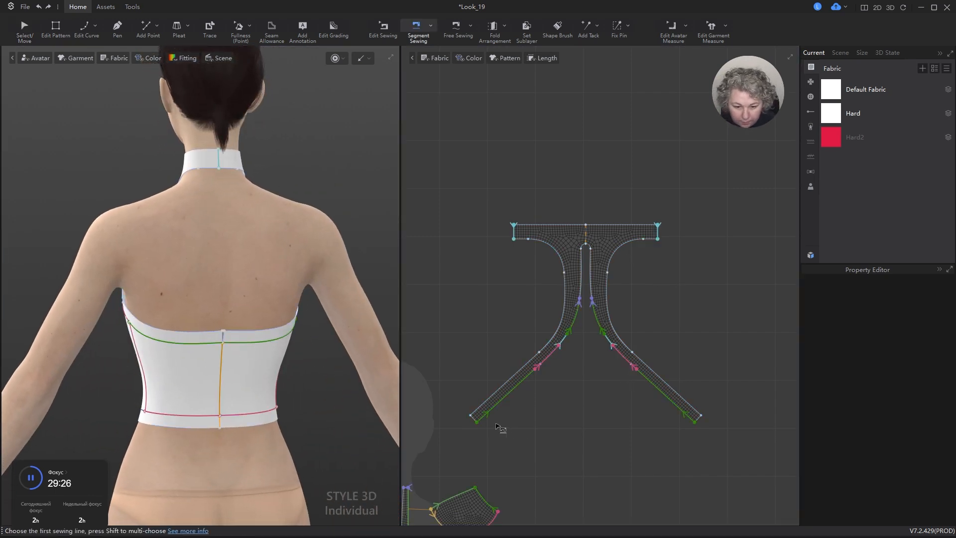
{"action": "left_click", "coordinate": [474, 418]}
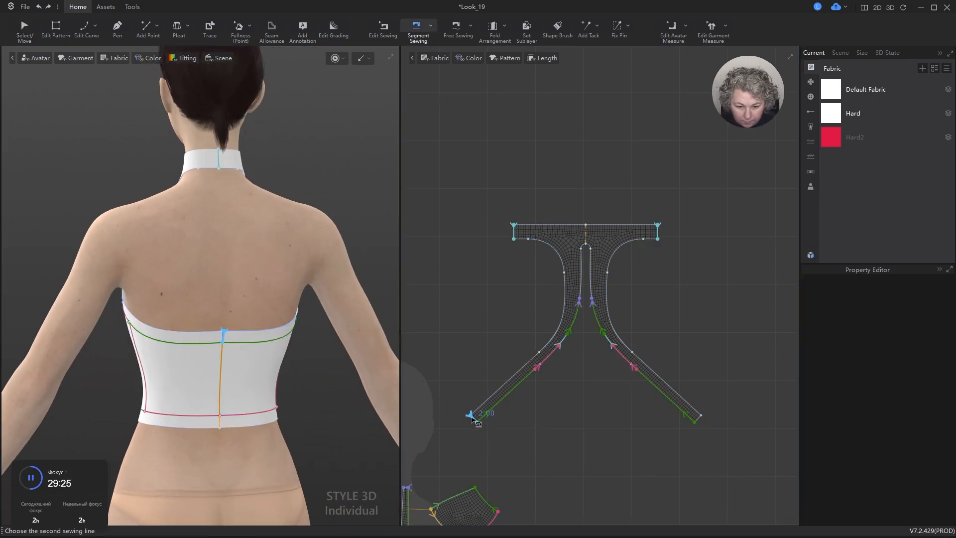
{"action": "left_click", "coordinate": [702, 420]}
{"action": "key", "text": "a"}
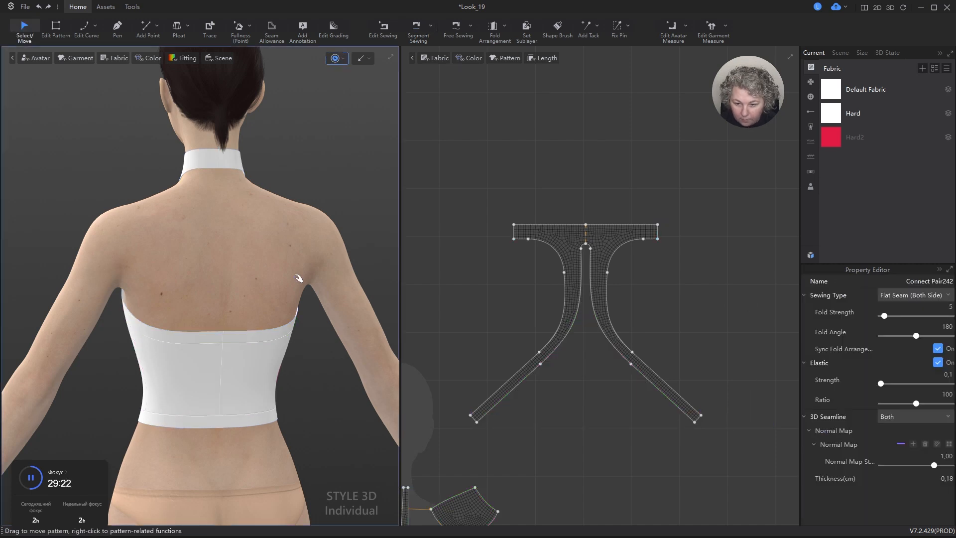
Examine the simulated garment's fit at the back closure, neckline and straps from behind and in front.
{"action": "scroll", "coordinate": [241, 359], "scroll_direction": "up", "scroll_amount": 5}
{"action": "scroll", "coordinate": [255, 364], "scroll_direction": "down", "scroll_amount": 5}
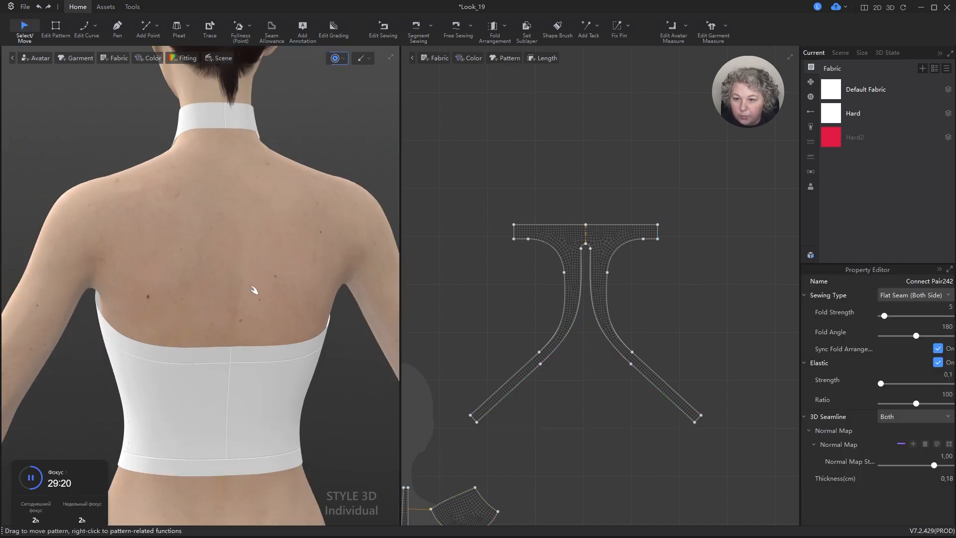
{"action": "right_click_drag", "start_coordinate": [214, 229], "coordinate": [373, 232]}
{"action": "scroll", "coordinate": [369, 229], "scroll_direction": "down", "scroll_amount": 6}
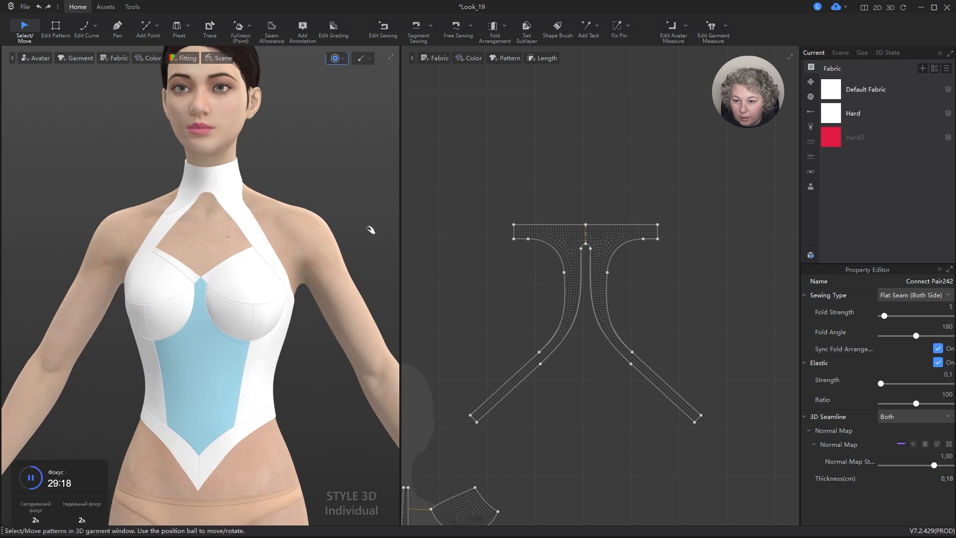
{"action": "scroll", "coordinate": [328, 188], "scroll_direction": "up", "scroll_amount": 2}
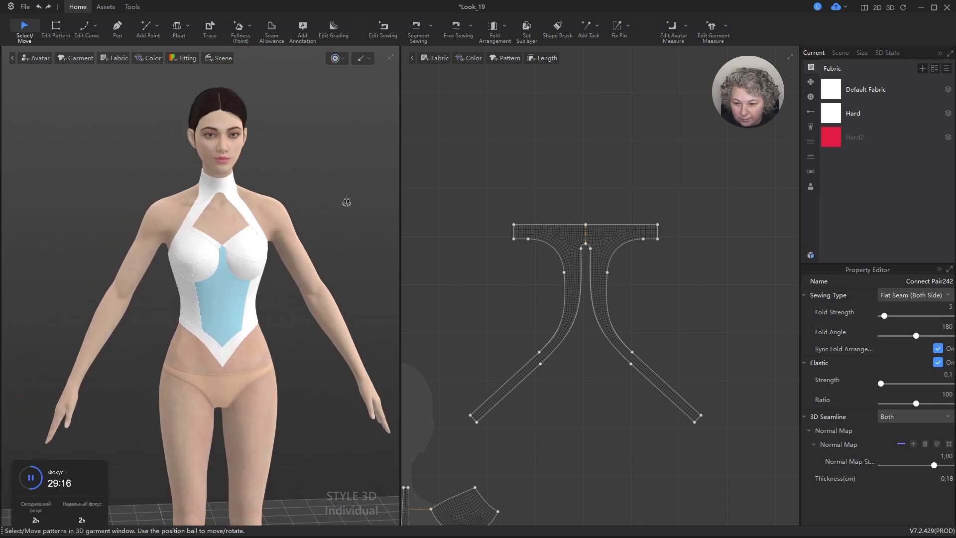
{"action": "scroll", "coordinate": [346, 202], "scroll_direction": "up", "scroll_amount": 6}
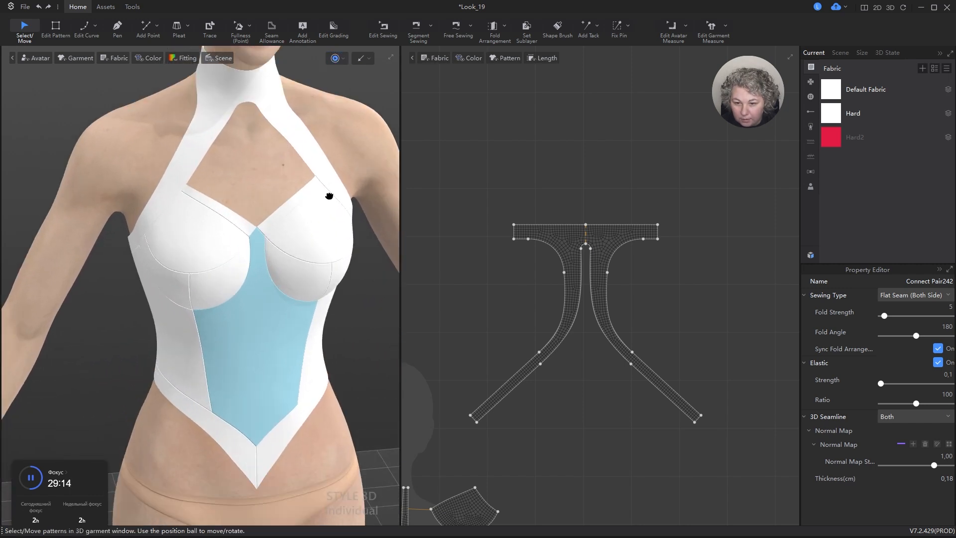
{"action": "scroll", "coordinate": [323, 231], "scroll_direction": "up", "scroll_amount": 4}
{"action": "right_click_drag", "start_coordinate": [291, 239], "coordinate": [302, 218]}
{"action": "scroll", "coordinate": [301, 216], "scroll_direction": "down", "scroll_amount": 6}
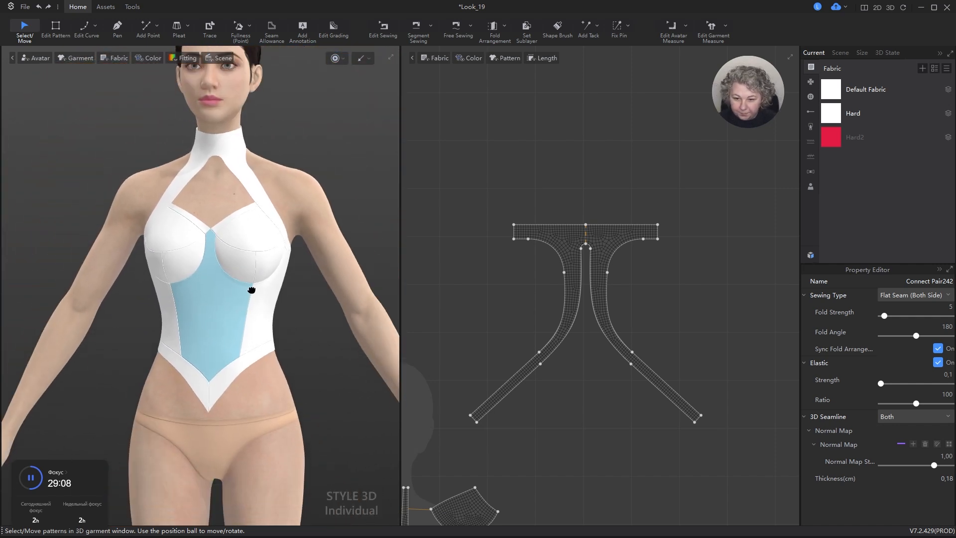
{"action": "right_click_drag", "start_coordinate": [308, 277], "coordinate": [277, 294]}
Assign the red Hard2 fabric to the merged halter strap and the curved lower hem band.
{"action": "left_click", "coordinate": [529, 185]}
{"action": "left_click", "coordinate": [573, 234]}
{"action": "scroll", "coordinate": [587, 207], "scroll_direction": "down", "scroll_amount": 6}
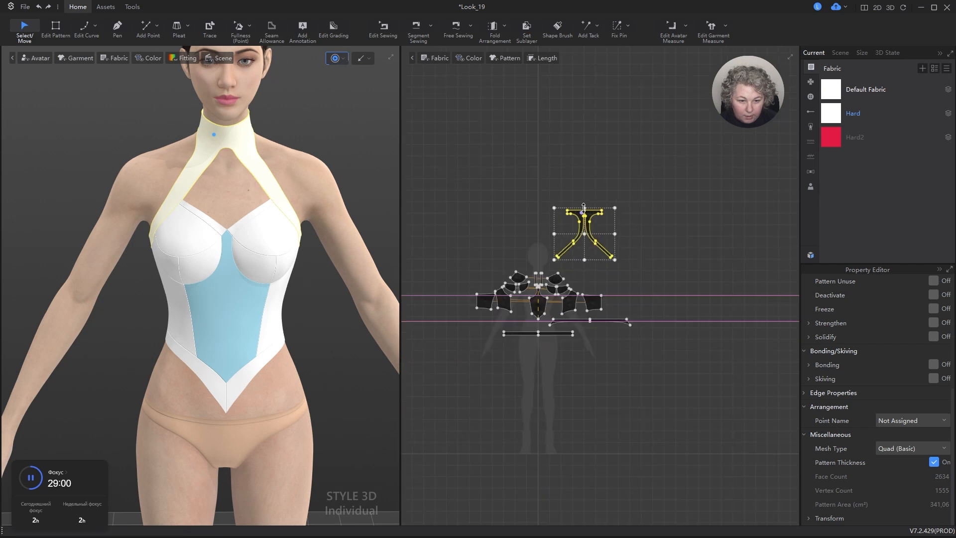
{"action": "scroll", "coordinate": [521, 282], "scroll_direction": "up", "scroll_amount": 2}
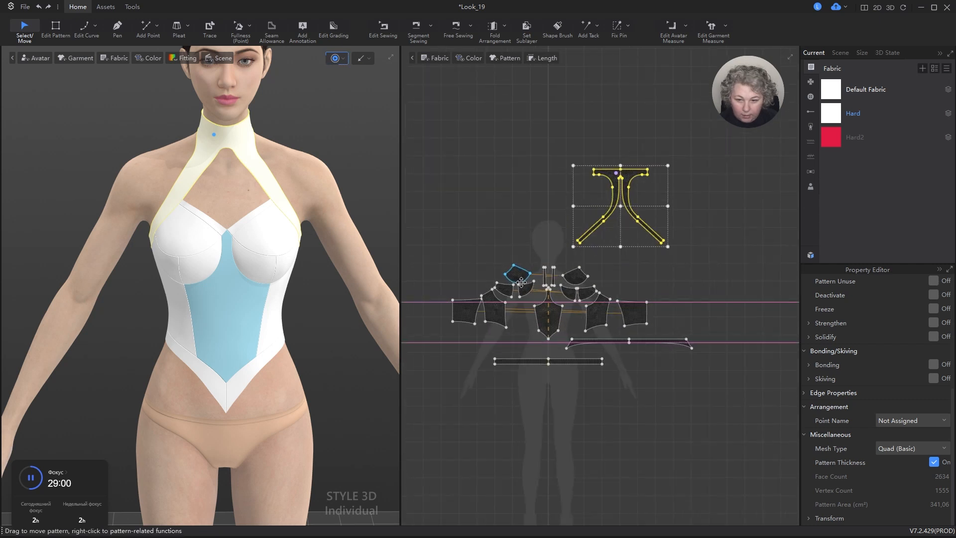
{"action": "left_click", "coordinate": [600, 340], "text": "shift"}
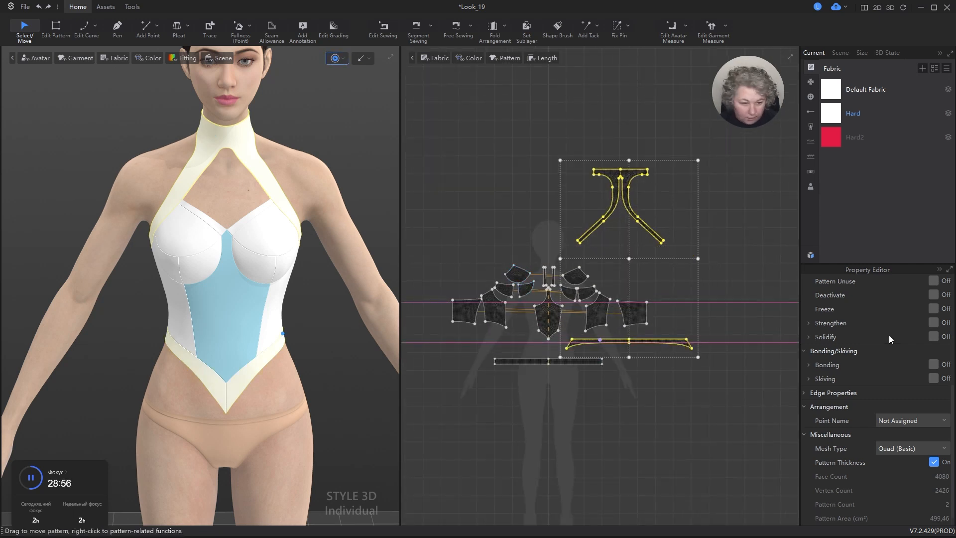
{"action": "scroll", "coordinate": [936, 349], "scroll_direction": "up", "scroll_amount": 3}
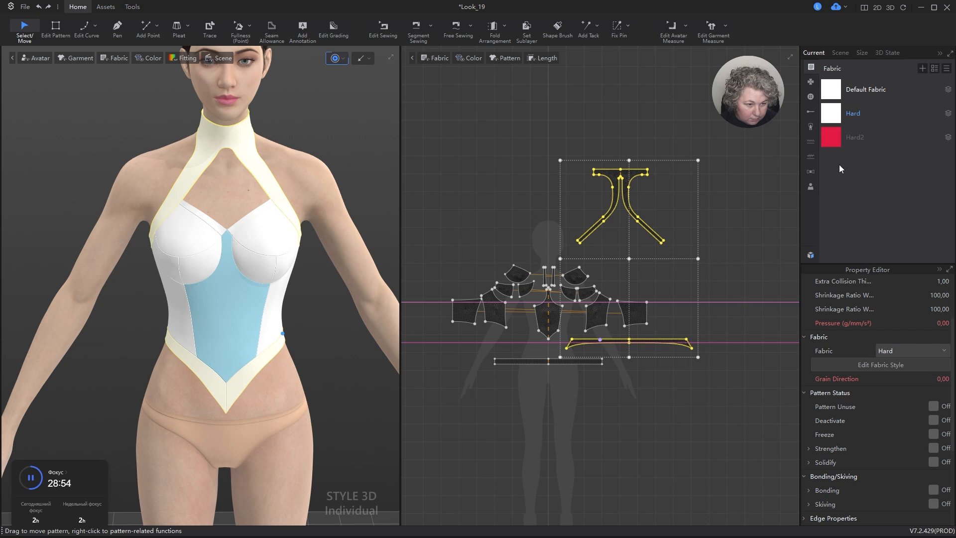
{"action": "right_click", "coordinate": [830, 138]}
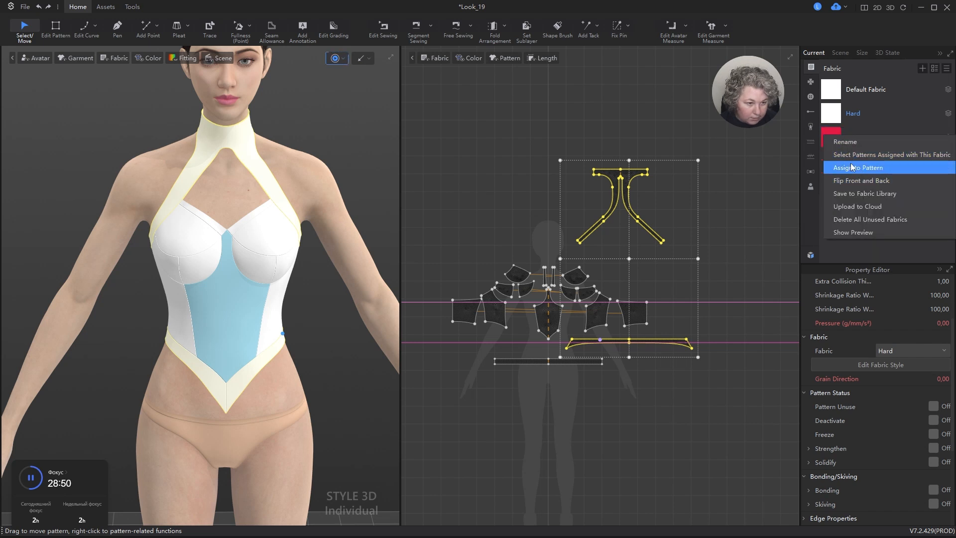
{"action": "left_click", "coordinate": [858, 167]}
{"action": "left_click", "coordinate": [325, 145]}
{"action": "scroll", "coordinate": [297, 226], "scroll_direction": "up", "scroll_amount": 3}
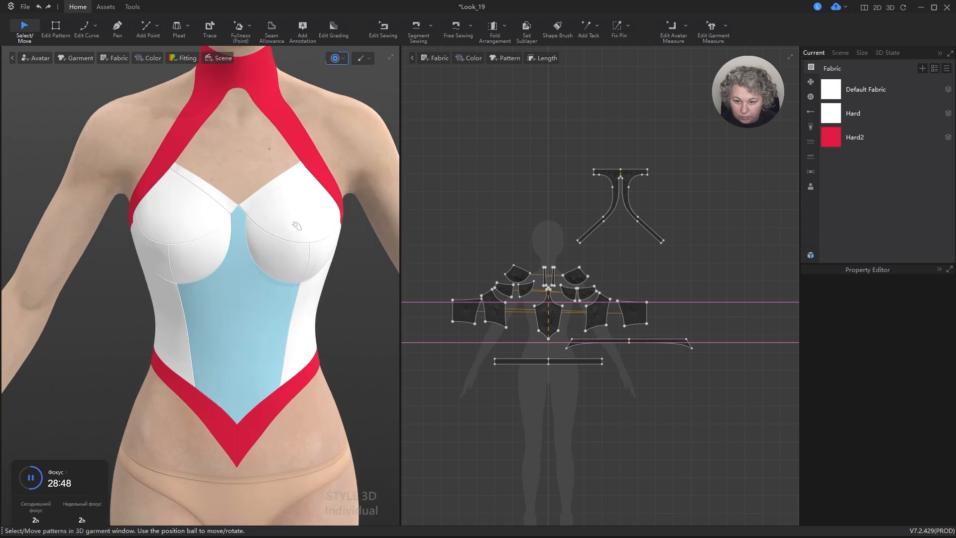
{"action": "left_click", "coordinate": [275, 181]}
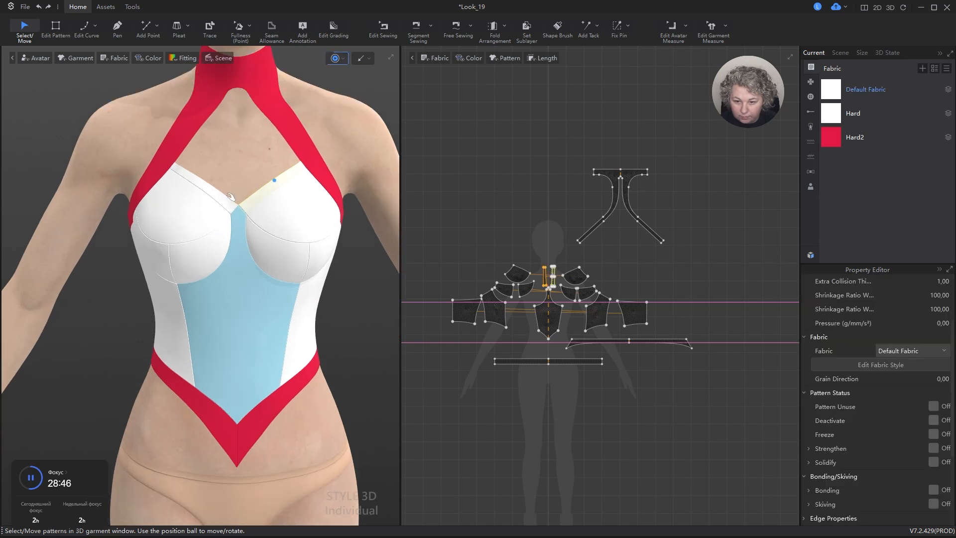
{"action": "left_click", "coordinate": [344, 76]}
{"action": "scroll", "coordinate": [325, 271], "scroll_direction": "down", "scroll_amount": 5}
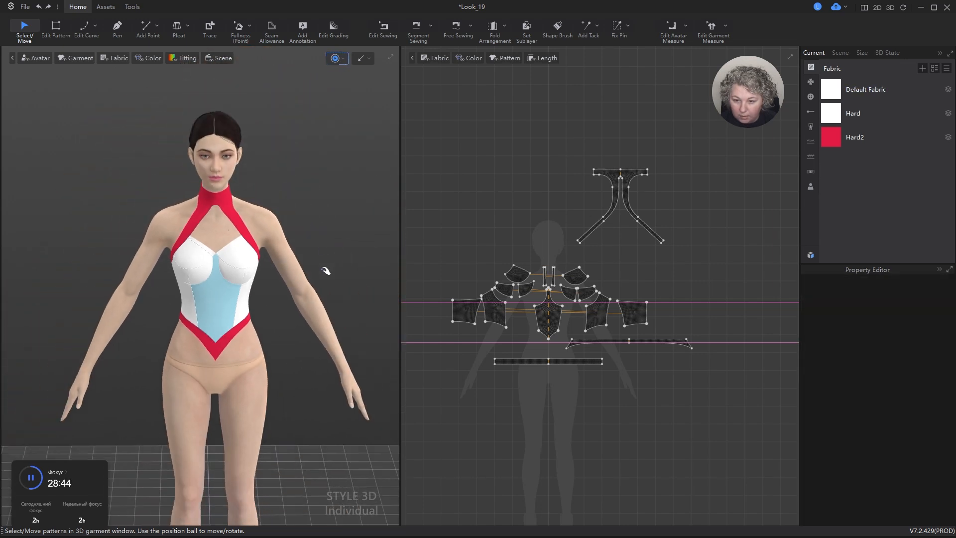
{"action": "scroll", "coordinate": [302, 269], "scroll_direction": "up", "scroll_amount": 1}
{"action": "key", "text": "n"}
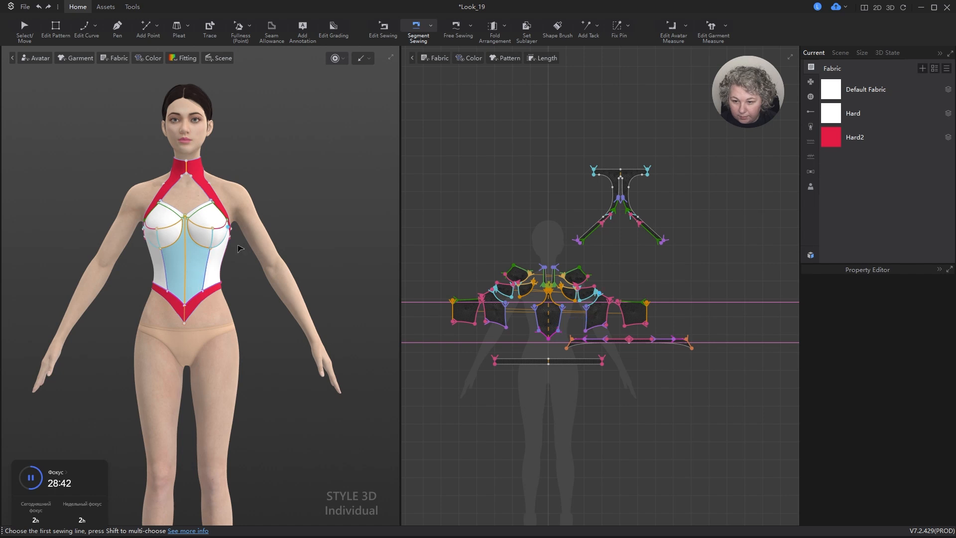
{"action": "key", "text": "q"}
Unfreeze the light blue center front panel of the corset and run a brief simulation of the garment.
{"action": "left_click", "coordinate": [199, 265]}
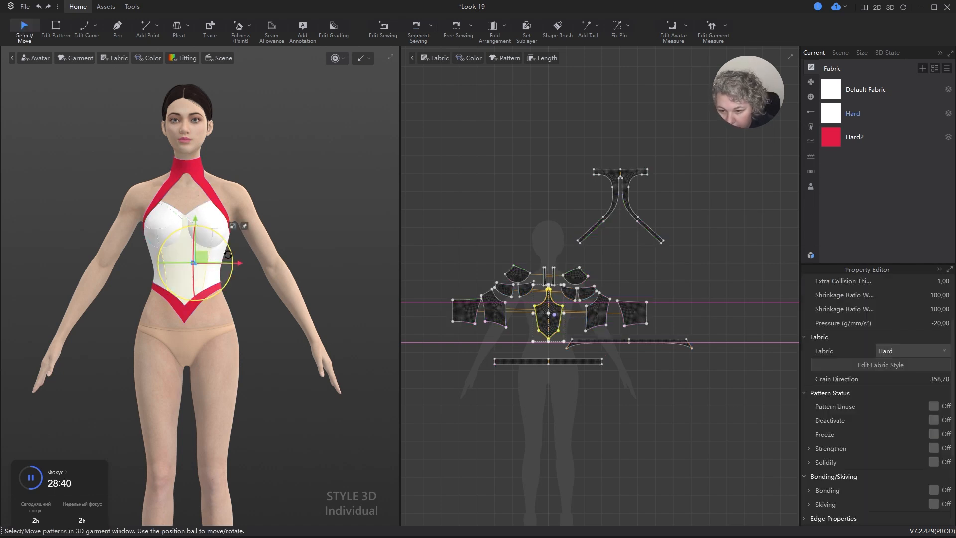
{"action": "key", "text": "space"}
{"action": "key", "text": "space"}
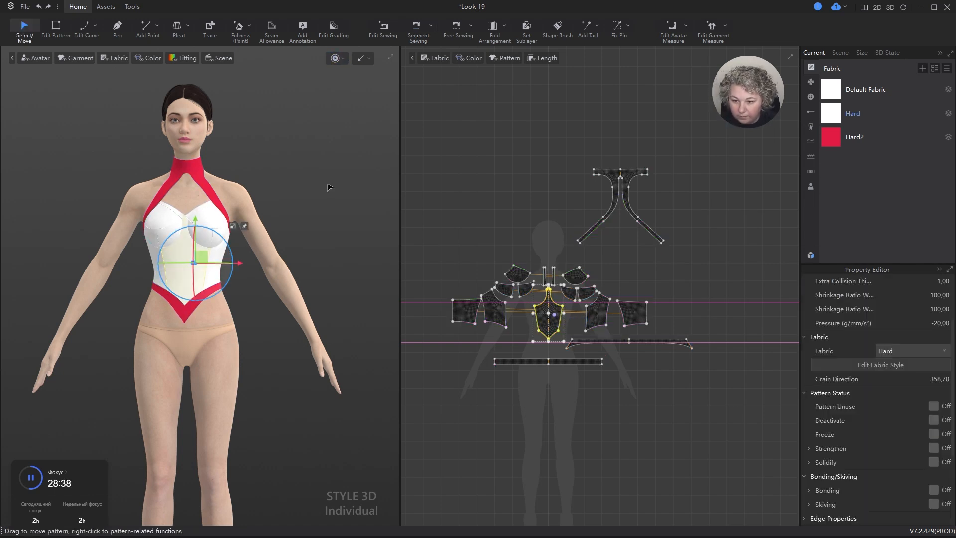
Inspect the corset's seams, cups and red trim on the avatar from the front and side.
{"action": "left_click_drag", "start_coordinate": [290, 203], "coordinate": [307, 255]}
{"action": "scroll", "coordinate": [241, 247], "scroll_direction": "up", "scroll_amount": 5}
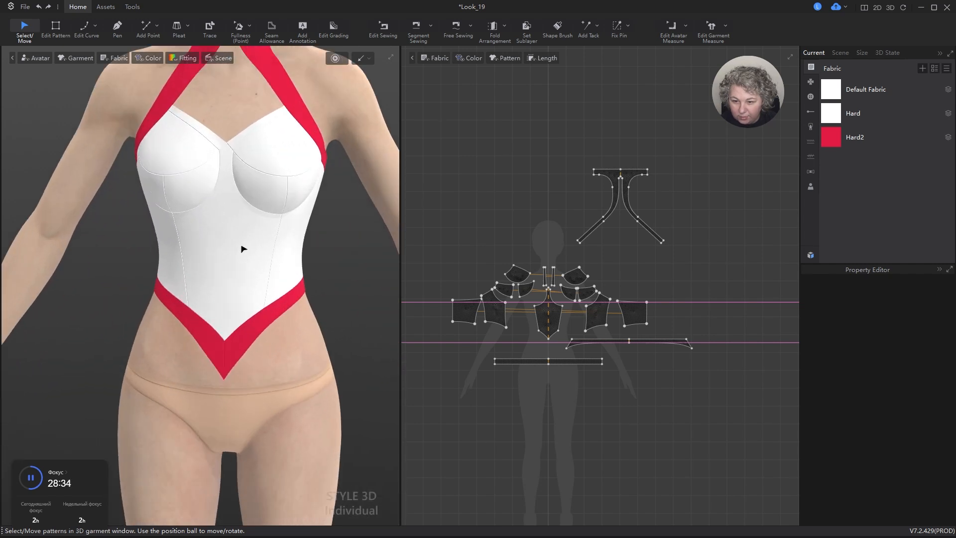
{"action": "middle_click_drag", "start_coordinate": [241, 247], "coordinate": [269, 287]}
{"action": "right_click_drag", "start_coordinate": [269, 288], "coordinate": [291, 279]}
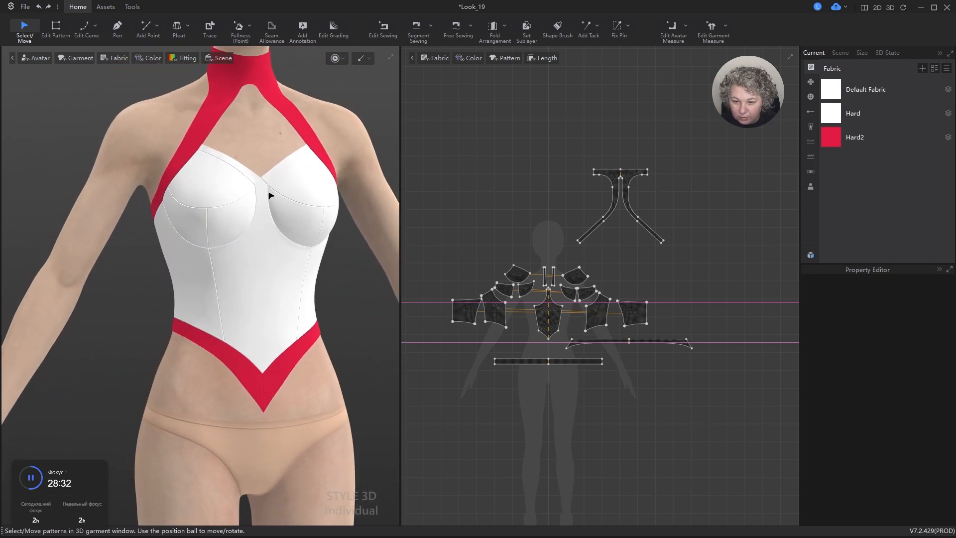
{"action": "right_click_drag", "start_coordinate": [293, 246], "coordinate": [285, 210]}
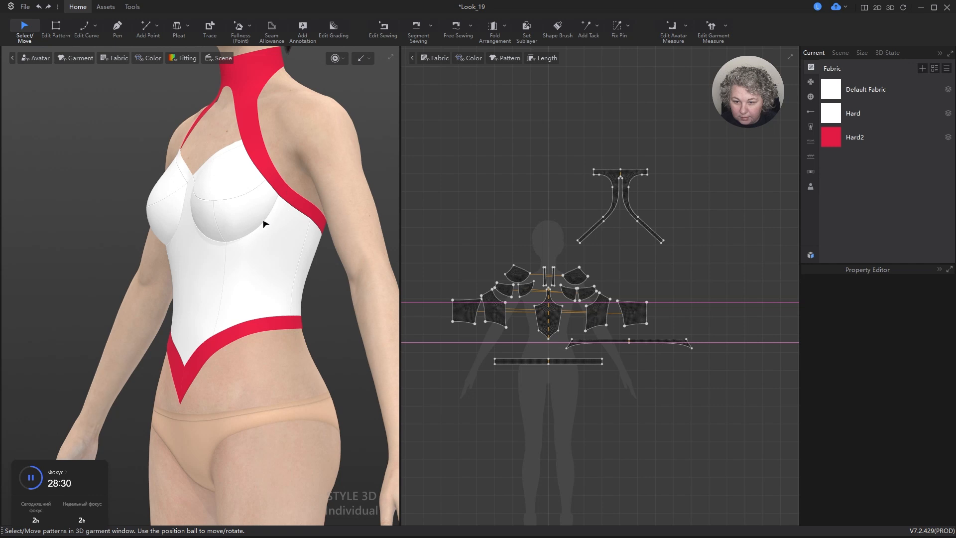
{"action": "right_click_drag", "start_coordinate": [181, 218], "coordinate": [256, 214]}
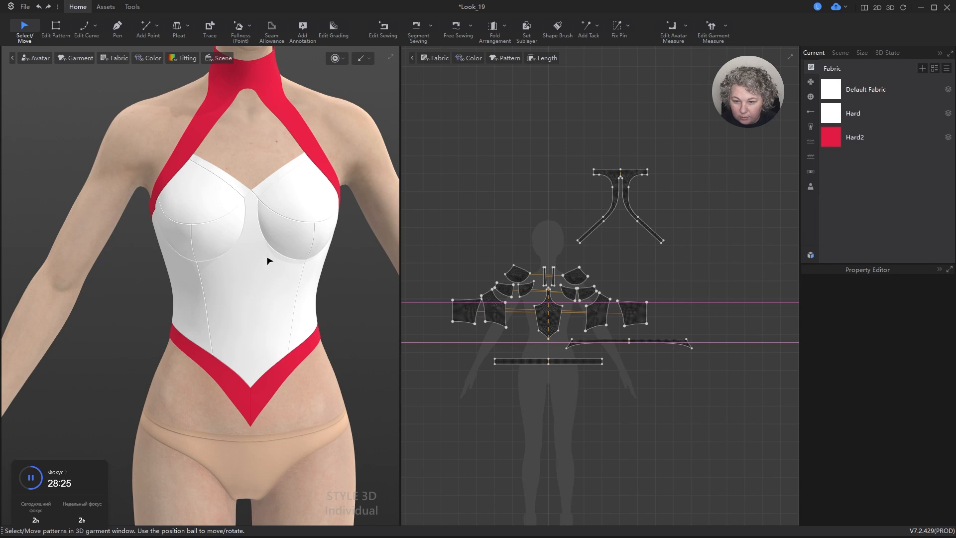
{"action": "right_click_drag", "start_coordinate": [269, 261], "coordinate": [230, 252]}
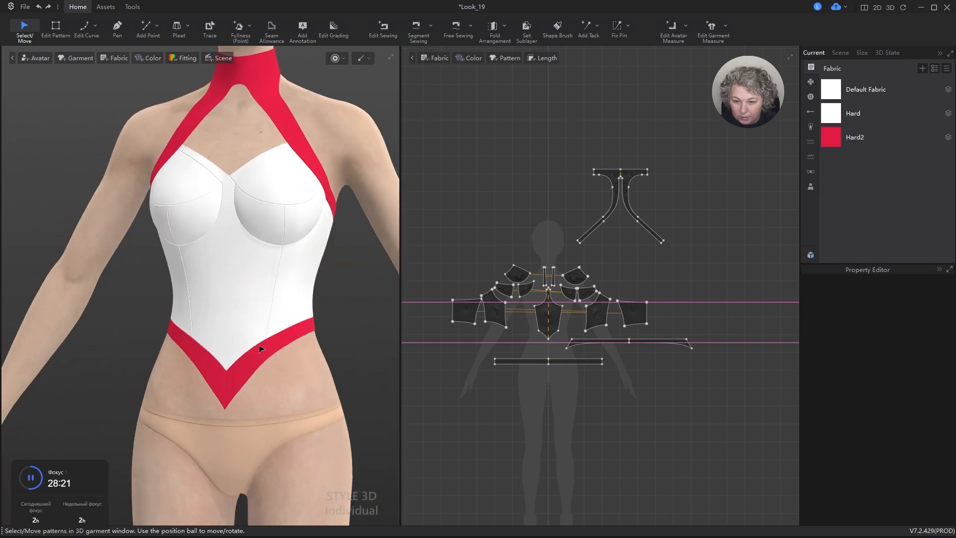
{"action": "right_click_drag", "start_coordinate": [259, 348], "coordinate": [245, 277]}
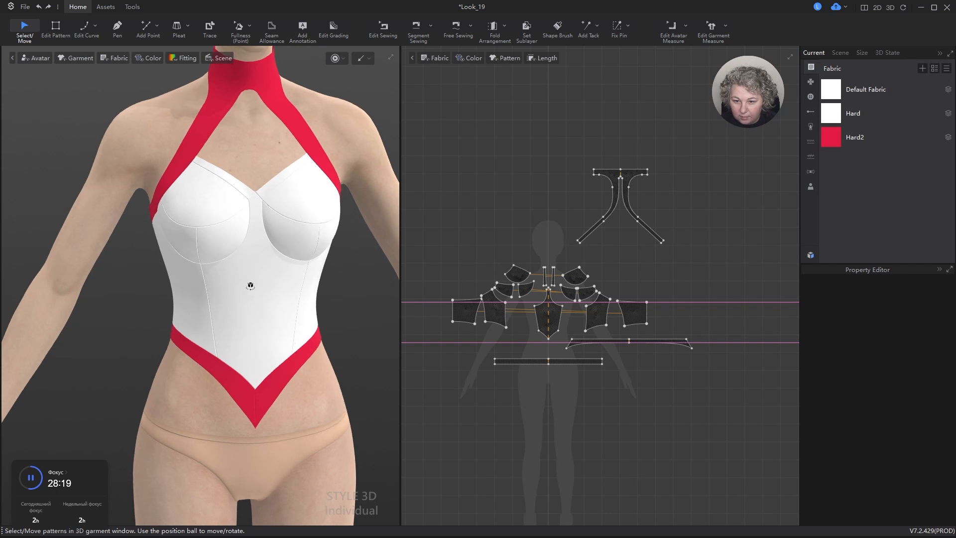
Freeze the white center front panel of the corset on the avatar.
{"action": "scroll", "coordinate": [241, 293], "scroll_direction": "down", "scroll_amount": 5}
{"action": "middle_click_drag", "start_coordinate": [242, 311], "coordinate": [235, 309]}
{"action": "right_click_drag", "start_coordinate": [235, 310], "coordinate": [226, 296]}
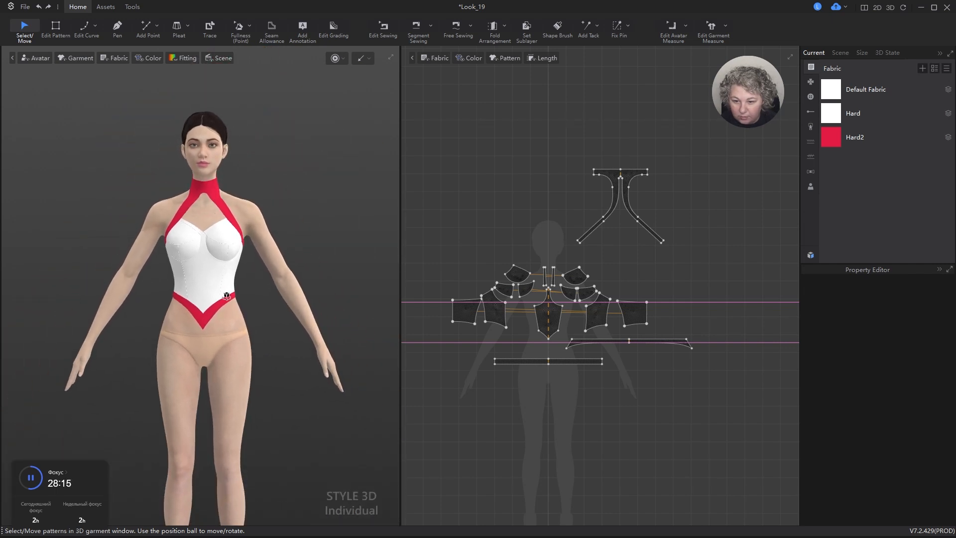
{"action": "left_click", "coordinate": [210, 289]}
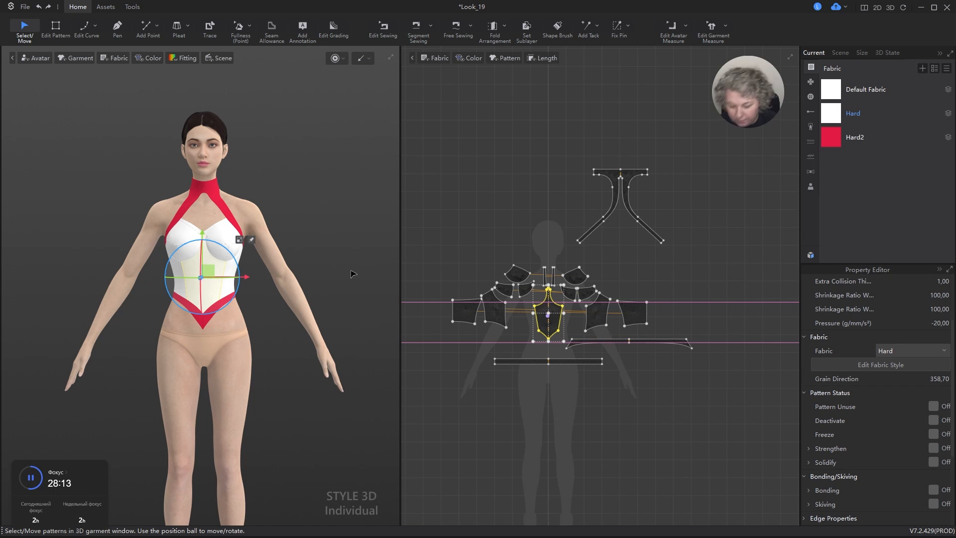
{"action": "left_click", "coordinate": [352, 199]}
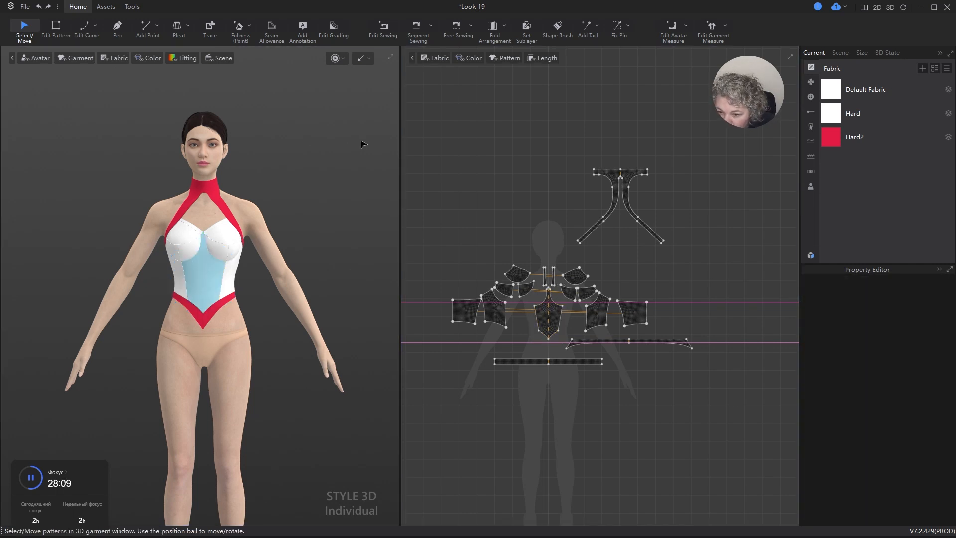
{"action": "mouse_move", "coordinate": [373, 184]}
{"action": "right_mouse_down"}
{"action": "mouse_move", "coordinate": [250, 179]}
{"action": "mouse_move", "coordinate": [286, 193]}
{"action": "mouse_move", "coordinate": [389, 192]}
{"action": "right_mouse_up"}
{"action": "scroll", "coordinate": [292, 245], "scroll_direction": "up", "scroll_amount": 3}
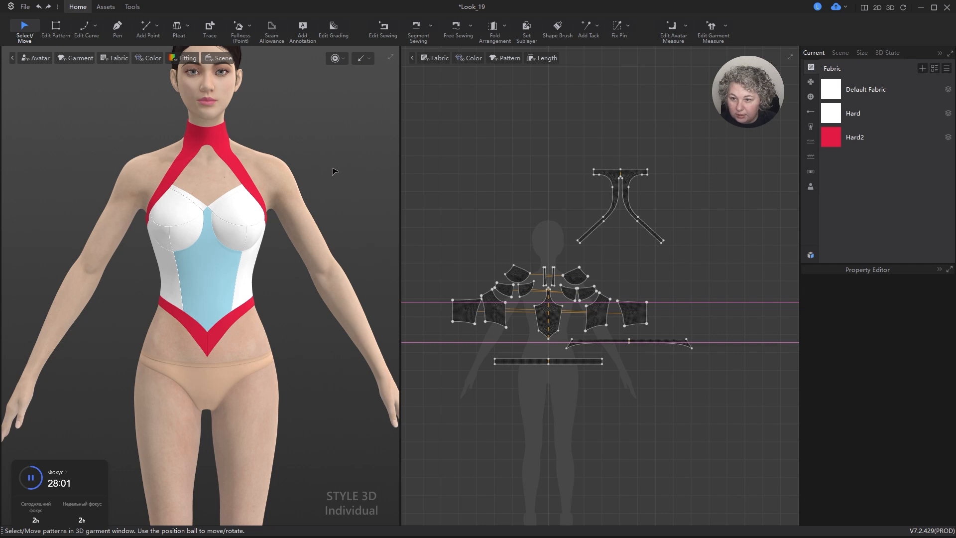
Save the project and return to the Select/Move tool.
{"action": "key", "text": "s"}
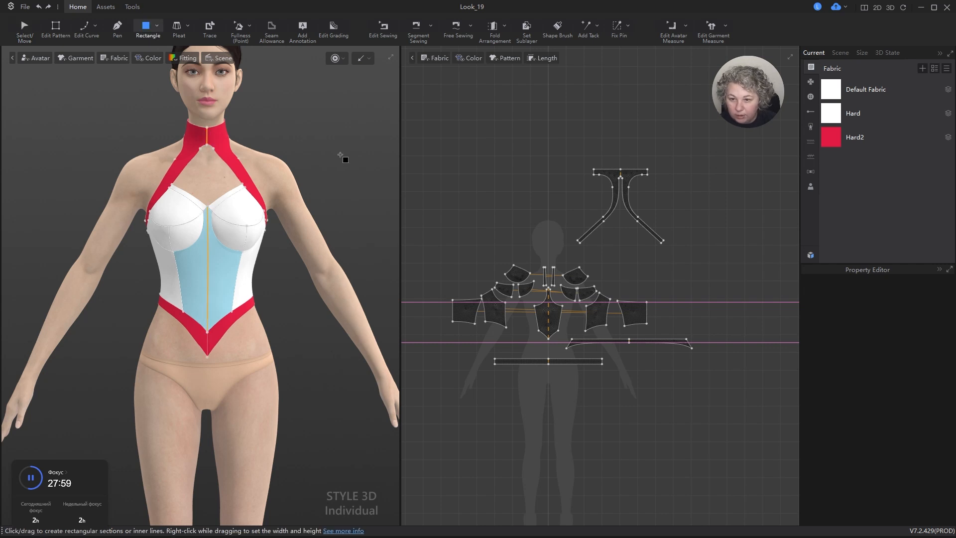
{"action": "scroll", "coordinate": [338, 164], "scroll_direction": "down", "scroll_amount": 2}
{"action": "key", "text": "q"}
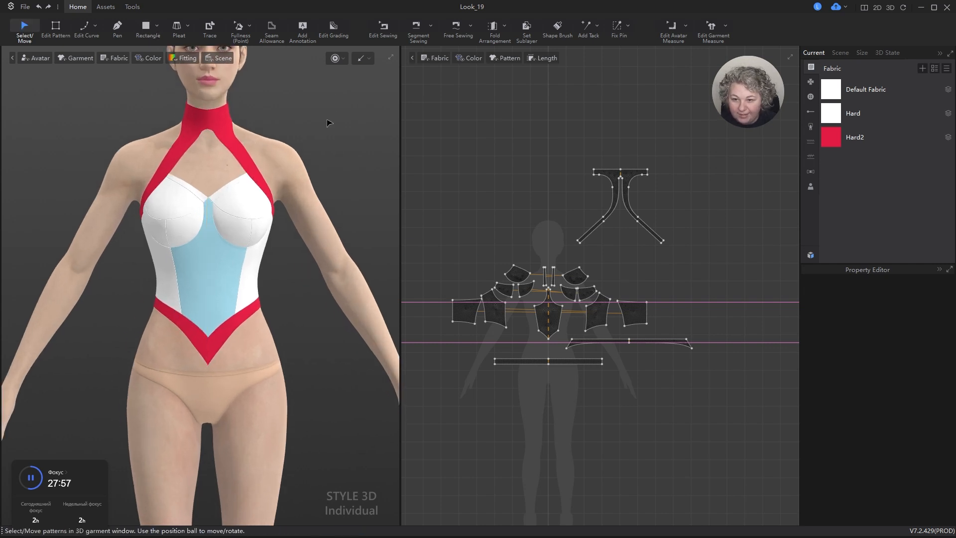
Examine the halter corset's proportions on the avatar from the front and at an angle, up close and full length.
{"action": "right_click_drag", "start_coordinate": [327, 122], "coordinate": [325, 204]}
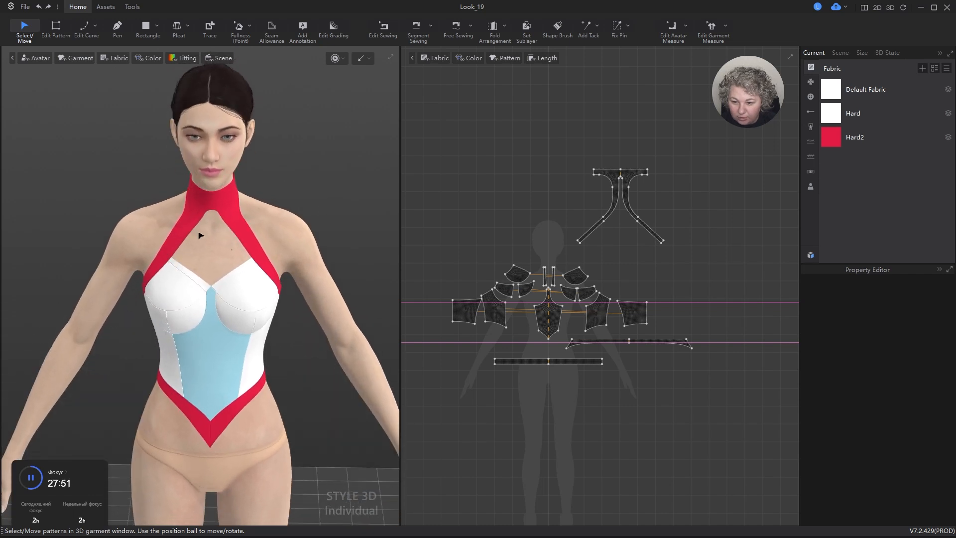
{"action": "right_click_drag", "start_coordinate": [225, 252], "coordinate": [248, 299]}
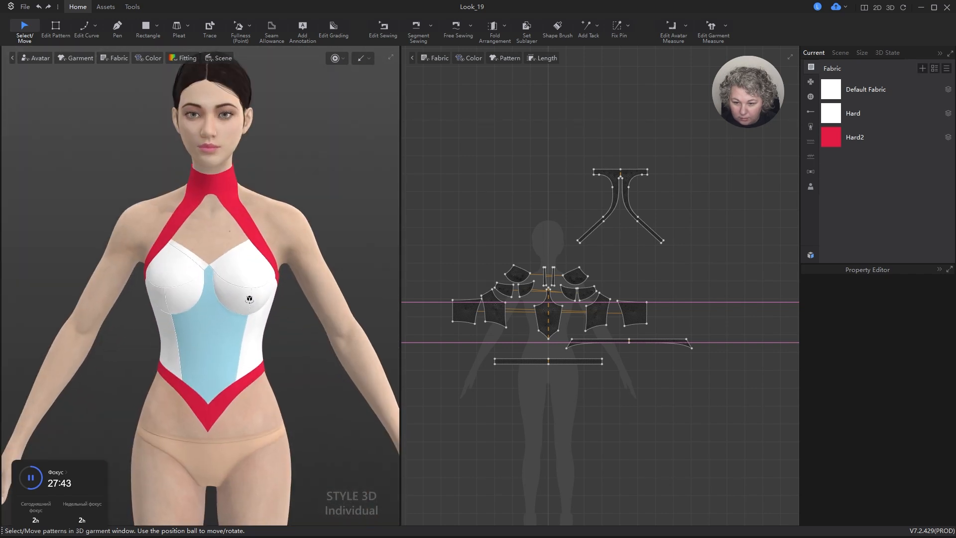
{"action": "right_click_drag", "start_coordinate": [323, 345], "coordinate": [299, 229]}
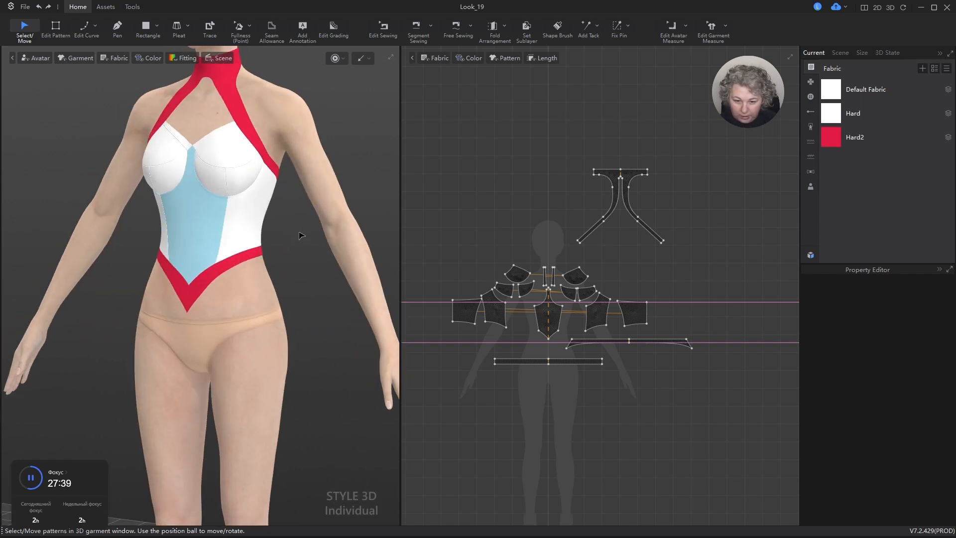
{"action": "scroll", "coordinate": [210, 277], "scroll_direction": "down", "scroll_amount": 5}
{"action": "right_click_drag", "start_coordinate": [231, 294], "coordinate": [252, 306]}
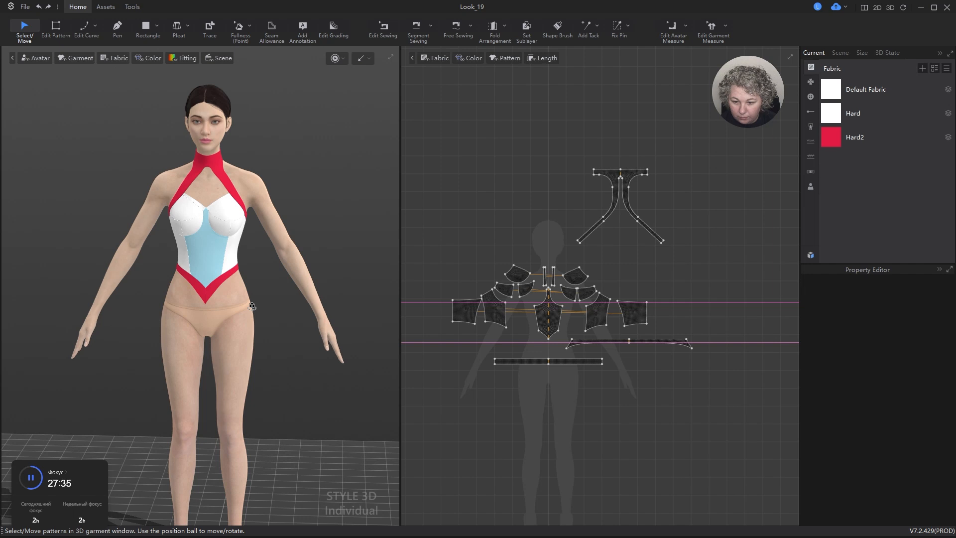
{"action": "middle_click_drag", "start_coordinate": [252, 305], "coordinate": [276, 204]}
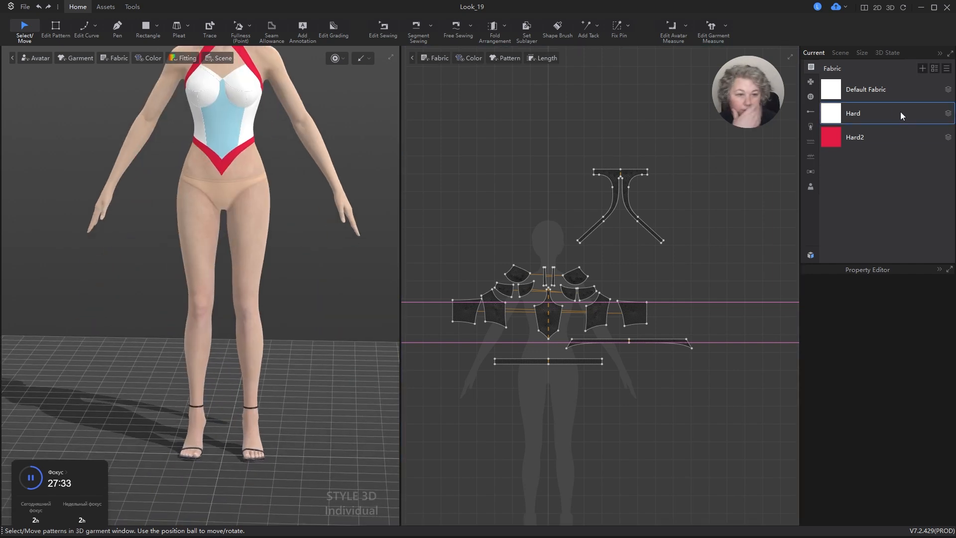
Highlight the patterns that use Default Fabric and move the halter strap pattern onto the center line above the cup pieces.
{"action": "left_click", "coordinate": [876, 91]}
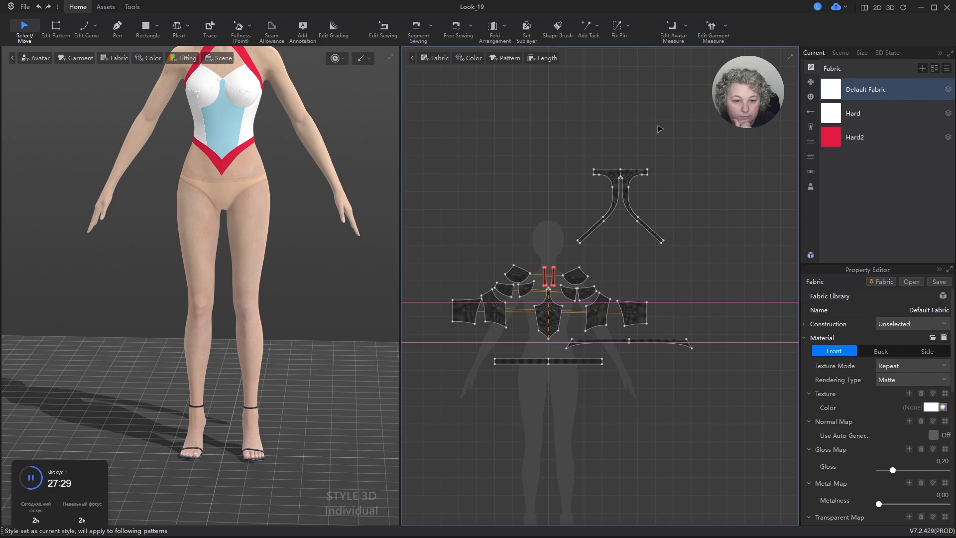
{"action": "left_click", "coordinate": [644, 142]}
{"action": "scroll", "coordinate": [541, 260], "scroll_direction": "up", "scroll_amount": 3}
{"action": "left_click", "coordinate": [660, 129]}
{"action": "left_click_drag", "start_coordinate": [678, 125], "coordinate": [566, 157]}
{"action": "scroll", "coordinate": [540, 231], "scroll_direction": "up", "scroll_amount": 3}
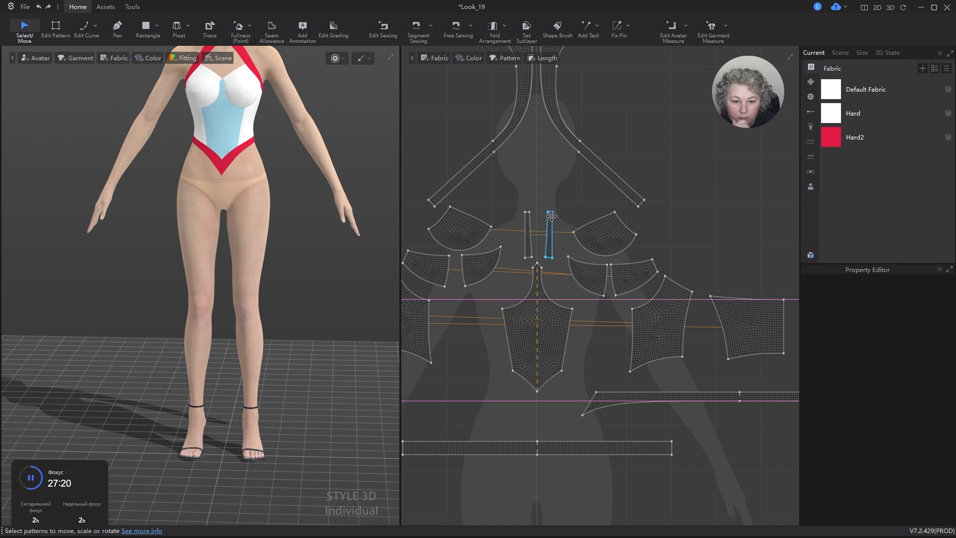
Rotate both narrow strip patterns above the center front panel parallel to the Y axis.
{"action": "scroll", "coordinate": [551, 216], "scroll_direction": "up", "scroll_amount": 3}
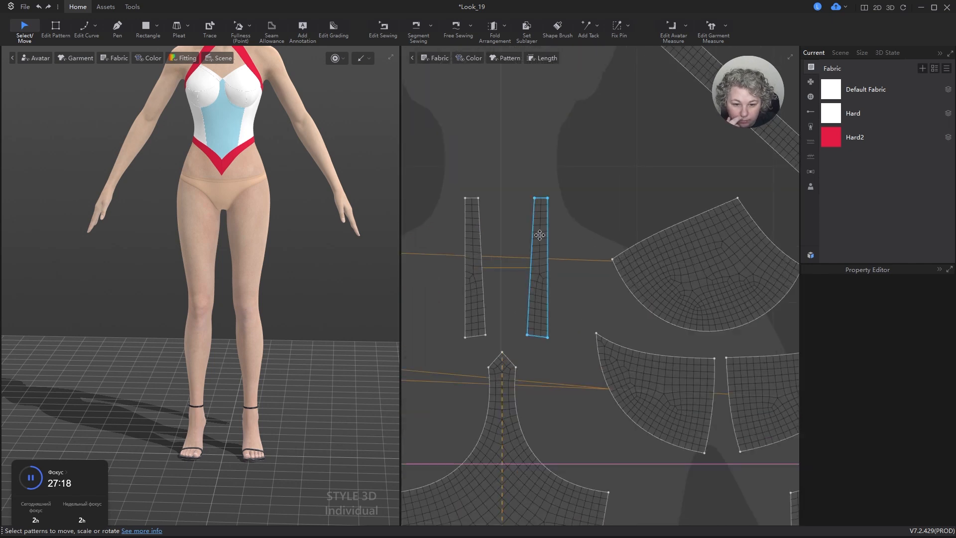
{"action": "left_click", "coordinate": [540, 235]}
{"action": "right_click", "coordinate": [540, 234]}
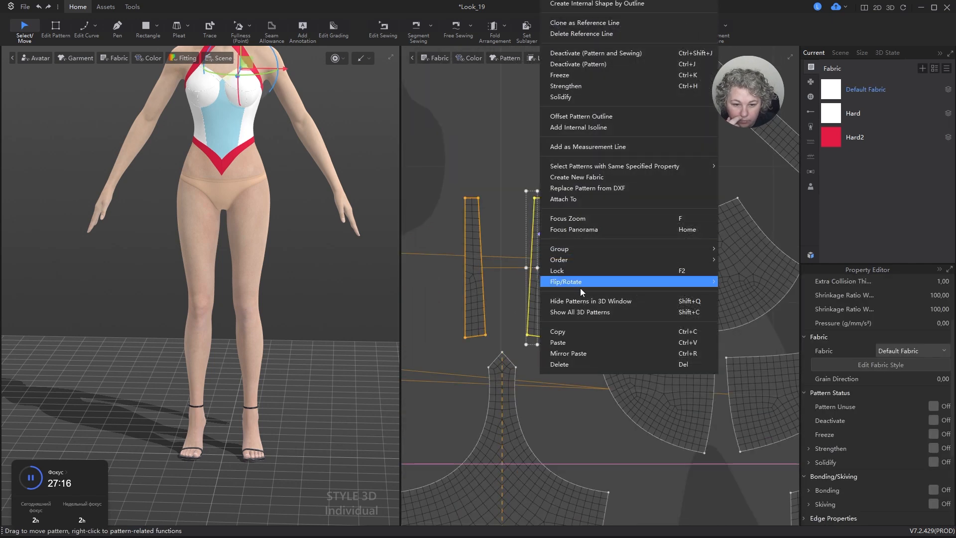
{"action": "mouse_move", "coordinate": [698, 281]}
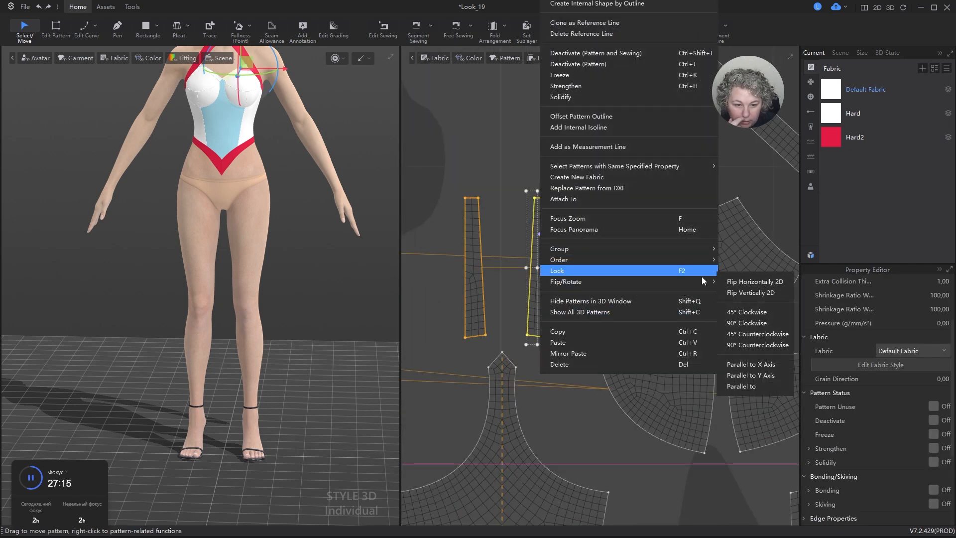
{"action": "left_click", "coordinate": [740, 376]}
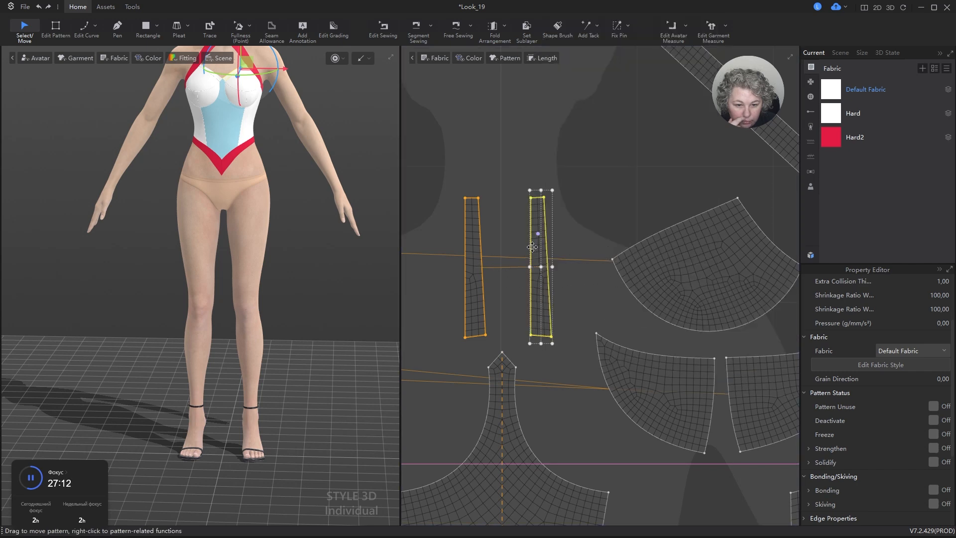
{"action": "right_click", "coordinate": [475, 239]}
{"action": "mouse_move", "coordinate": [527, 279]}
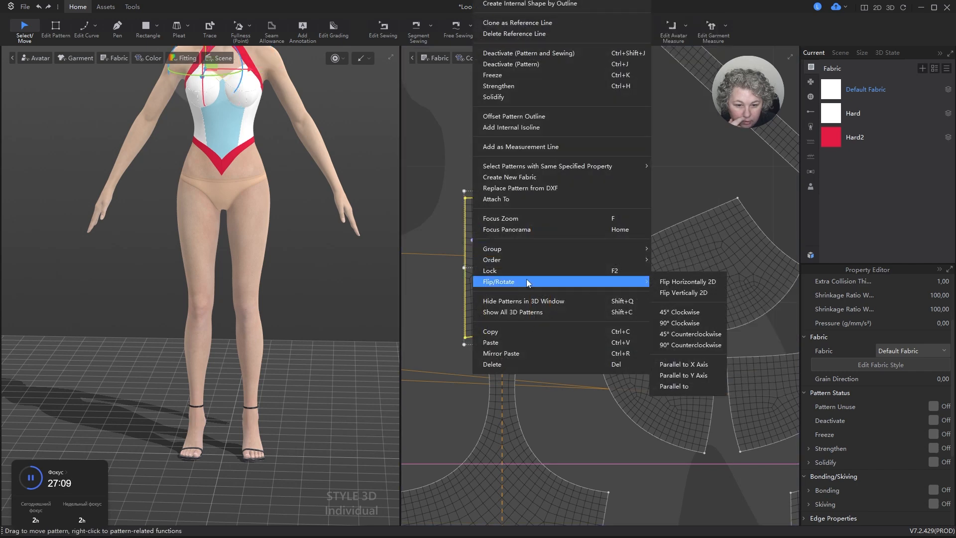
{"action": "left_click", "coordinate": [683, 376]}
{"action": "left_click", "coordinate": [483, 261]}
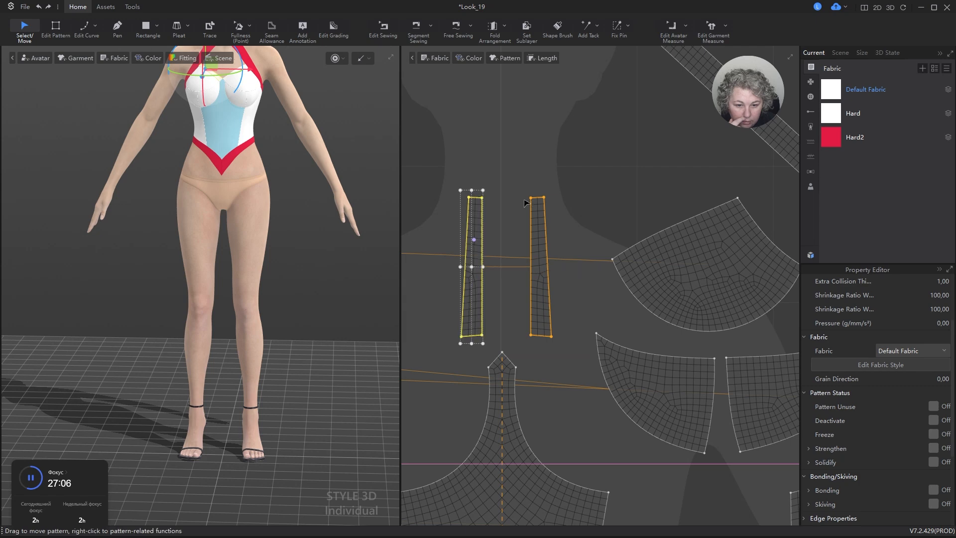
{"action": "left_click", "coordinate": [494, 180]}
Inspect the corset and its red trim on the avatar from the front, back and sides.
{"action": "scroll", "coordinate": [492, 178], "scroll_direction": "down", "scroll_amount": 7}
{"action": "scroll", "coordinate": [293, 169], "scroll_direction": "up", "scroll_amount": 5}
{"action": "middle_click_drag", "start_coordinate": [291, 95], "coordinate": [275, 279]}
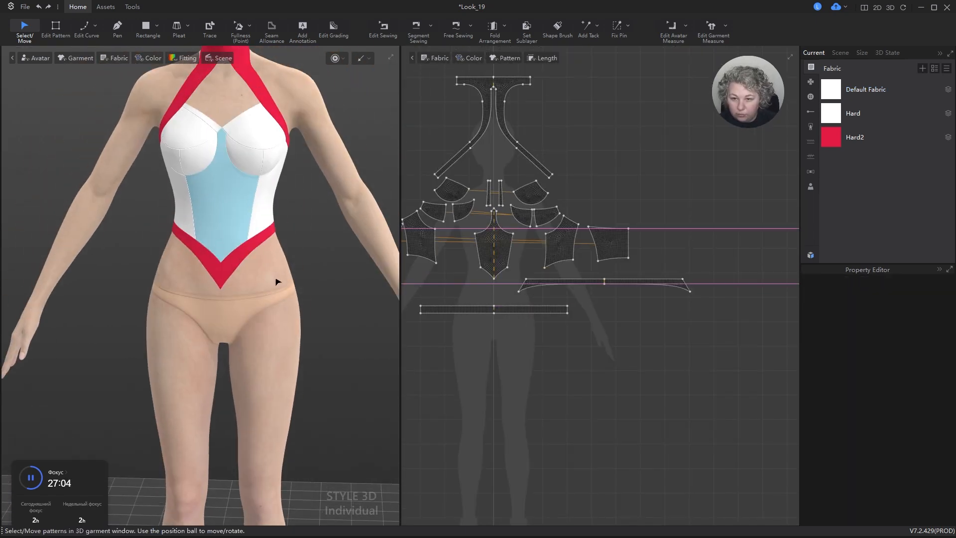
{"action": "mouse_move", "coordinate": [274, 279]}
{"action": "right_mouse_down"}
{"action": "mouse_move", "coordinate": [264, 266]}
{"action": "mouse_move", "coordinate": [280, 246]}
{"action": "mouse_move", "coordinate": [252, 259]}
{"action": "mouse_move", "coordinate": [257, 273]}
{"action": "right_mouse_up"}
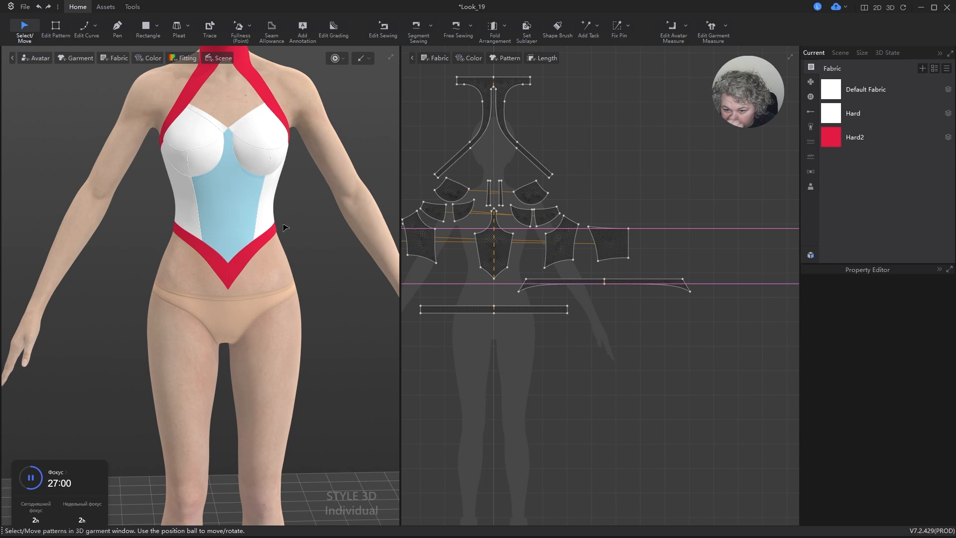
{"action": "right_click_drag", "start_coordinate": [284, 227], "coordinate": [139, 235]}
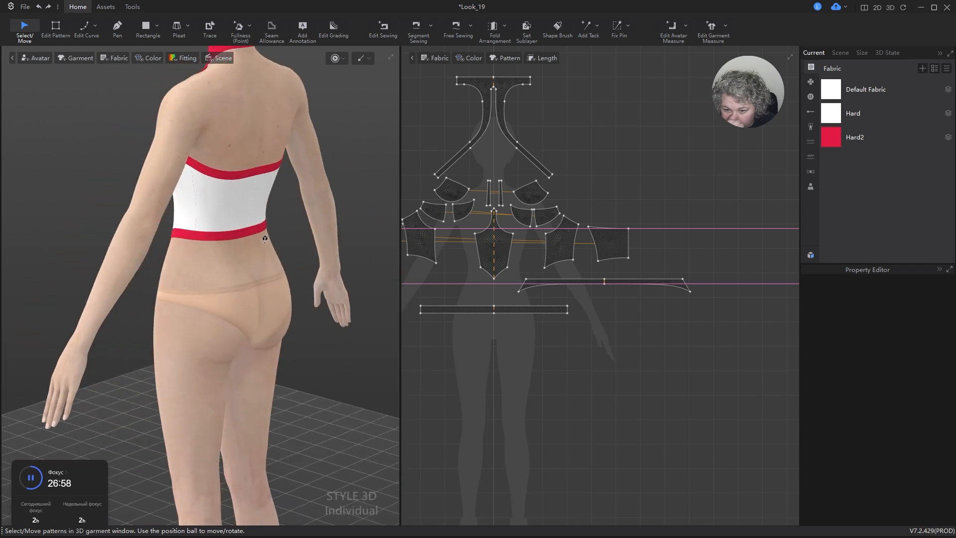
{"action": "right_click_drag", "start_coordinate": [264, 239], "coordinate": [401, 225]}
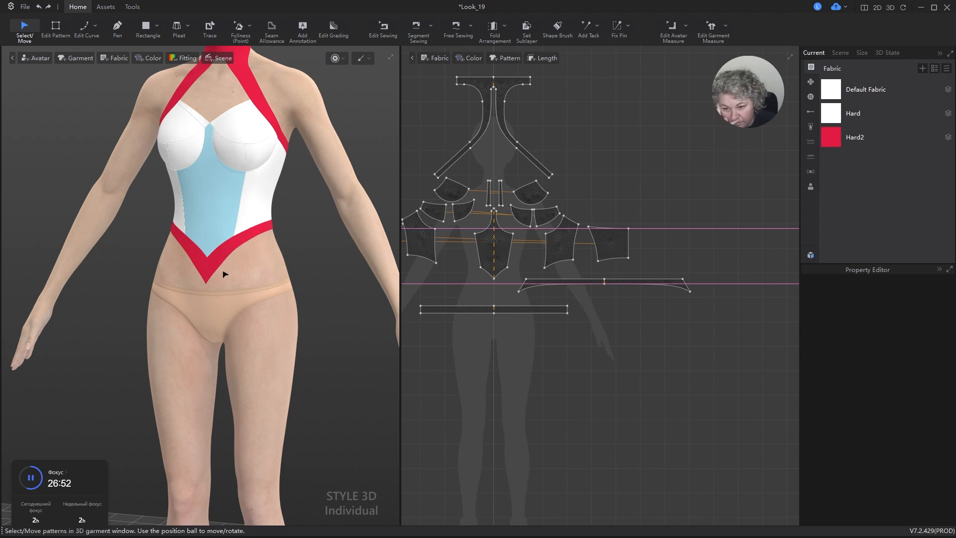
{"action": "right_click_drag", "start_coordinate": [286, 232], "coordinate": [418, 244]}
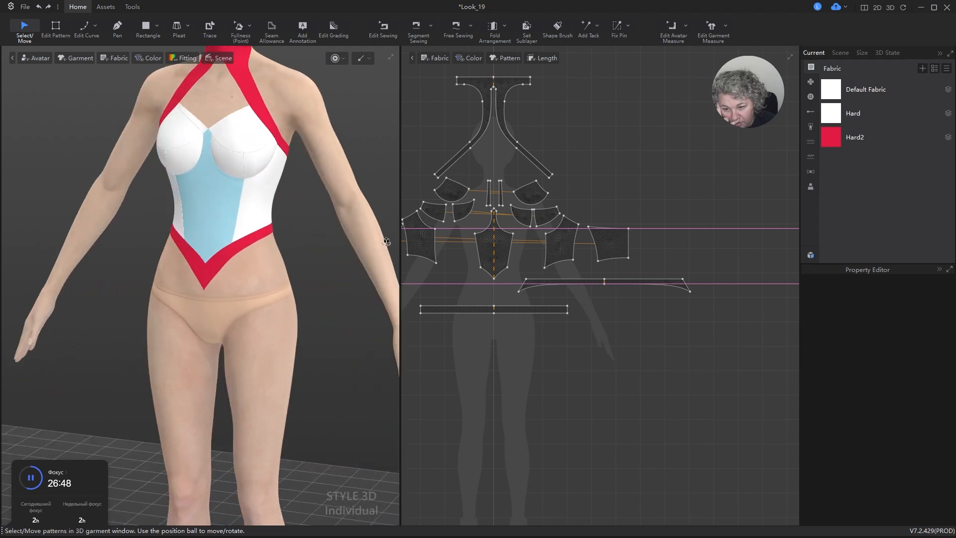
Place a new spiral pattern in the empty area beside the avatar silhouette's legs and keep its preview visible.
{"action": "left_click", "coordinate": [95, 25]}
{"action": "left_click", "coordinate": [157, 25]}
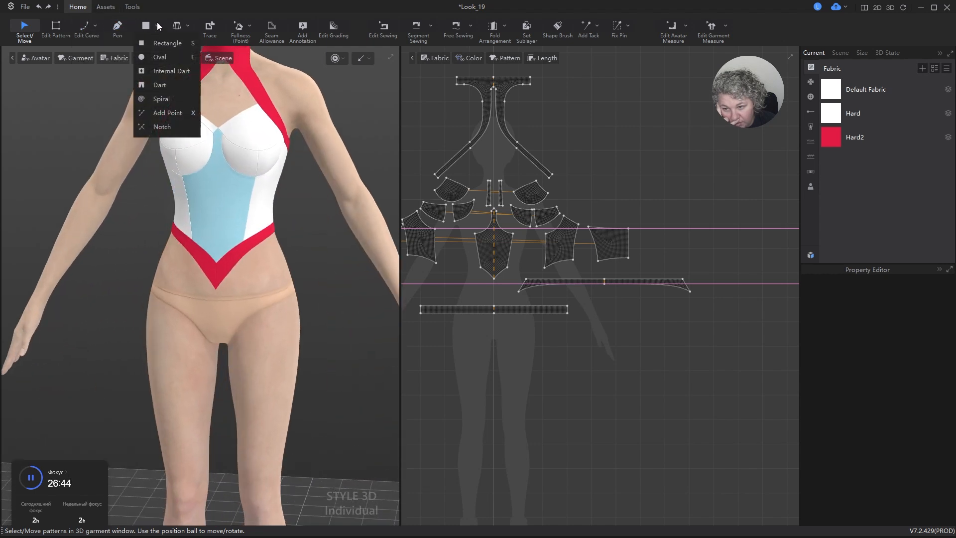
{"action": "left_click", "coordinate": [153, 97]}
{"action": "scroll", "coordinate": [557, 171], "scroll_direction": "down", "scroll_amount": 3}
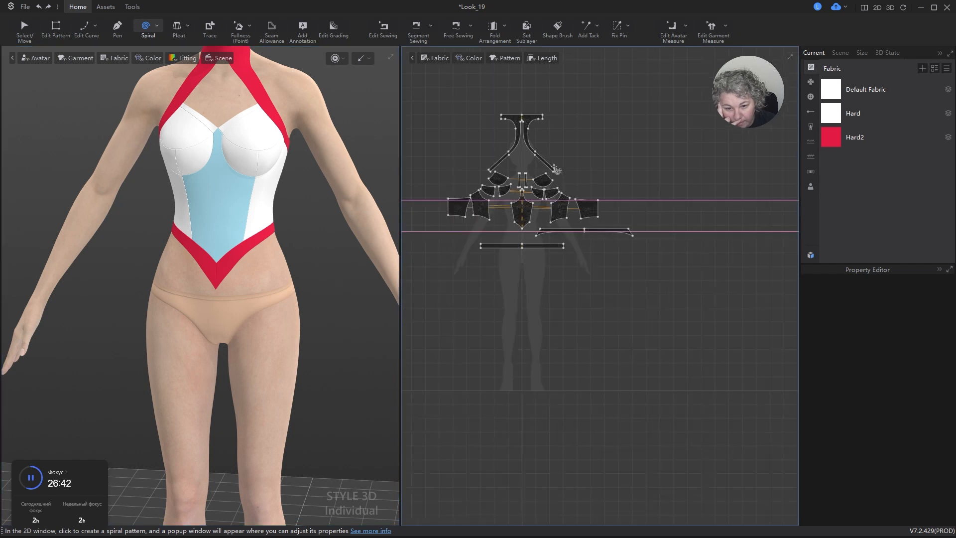
{"action": "scroll", "coordinate": [554, 168], "scroll_direction": "down", "scroll_amount": 3}
{"action": "scroll", "coordinate": [513, 263], "scroll_direction": "up", "scroll_amount": 5}
{"action": "left_click", "coordinate": [460, 197]}
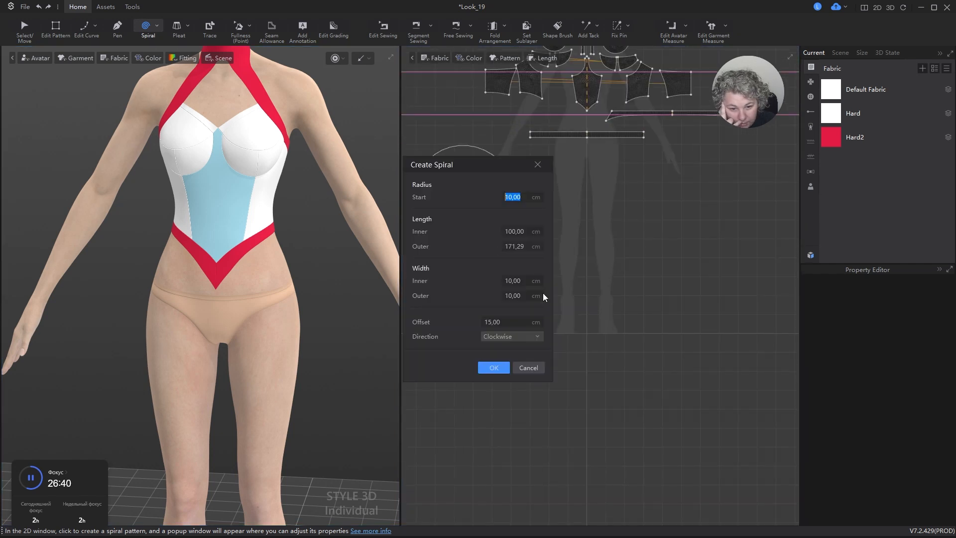
{"action": "left_click_drag", "start_coordinate": [492, 175], "coordinate": [637, 229]}
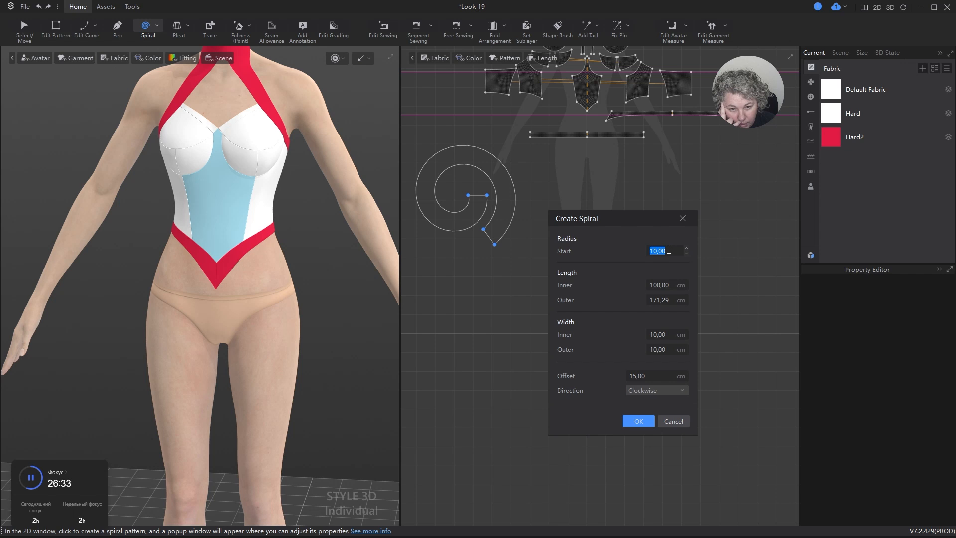
Set the spiral's inner length to 80 cm, its inner width to 30 cm and its outer width to 50 cm.
{"action": "left_click", "coordinate": [673, 283]}
{"action": "scroll", "coordinate": [672, 283], "scroll_direction": "up", "scroll_amount": 4}
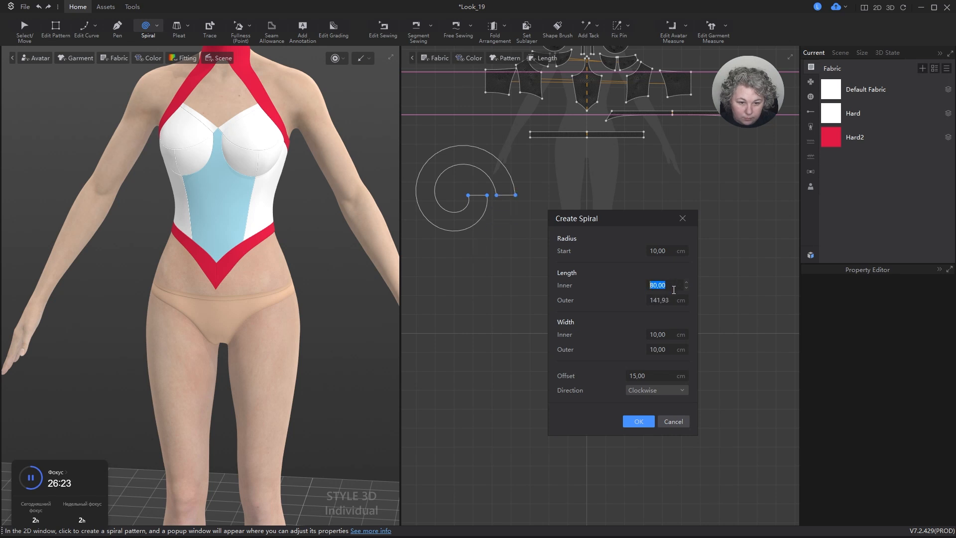
{"action": "double_click", "coordinate": [673, 302]}
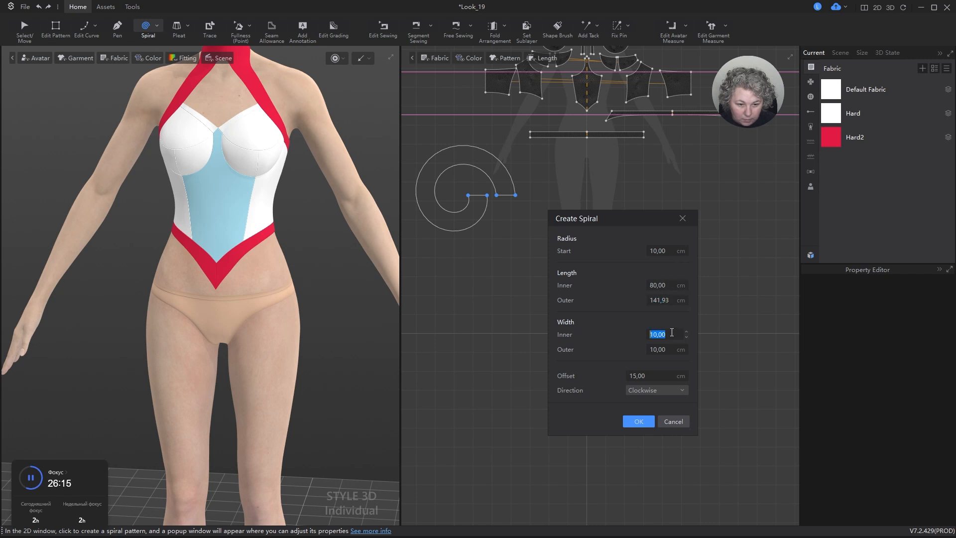
{"action": "scroll", "coordinate": [668, 331], "scroll_direction": "up", "scroll_amount": 2}
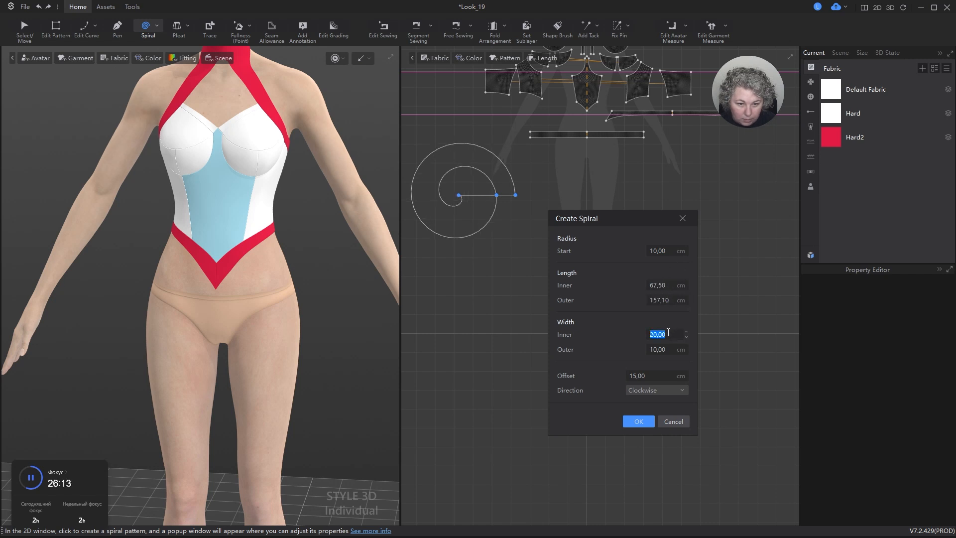
{"action": "scroll", "coordinate": [668, 332], "scroll_direction": "up", "scroll_amount": 2}
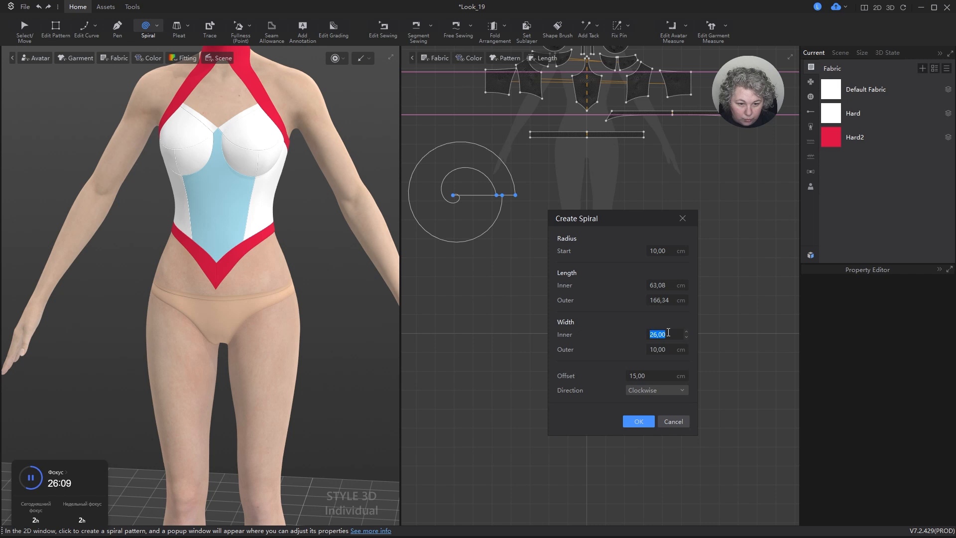
{"action": "scroll", "coordinate": [668, 332], "scroll_direction": "up", "scroll_amount": 4}
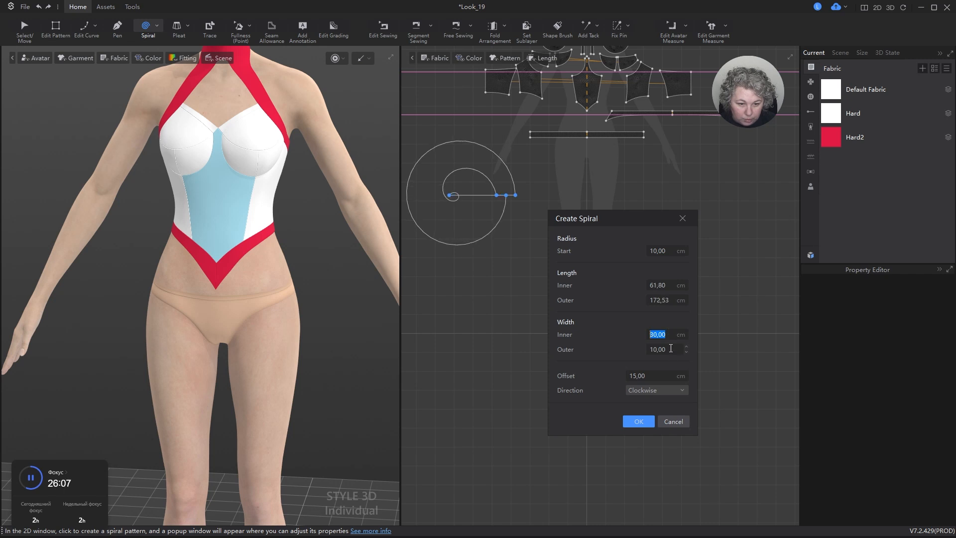
{"action": "scroll", "coordinate": [668, 349], "scroll_direction": "up", "scroll_amount": 20}
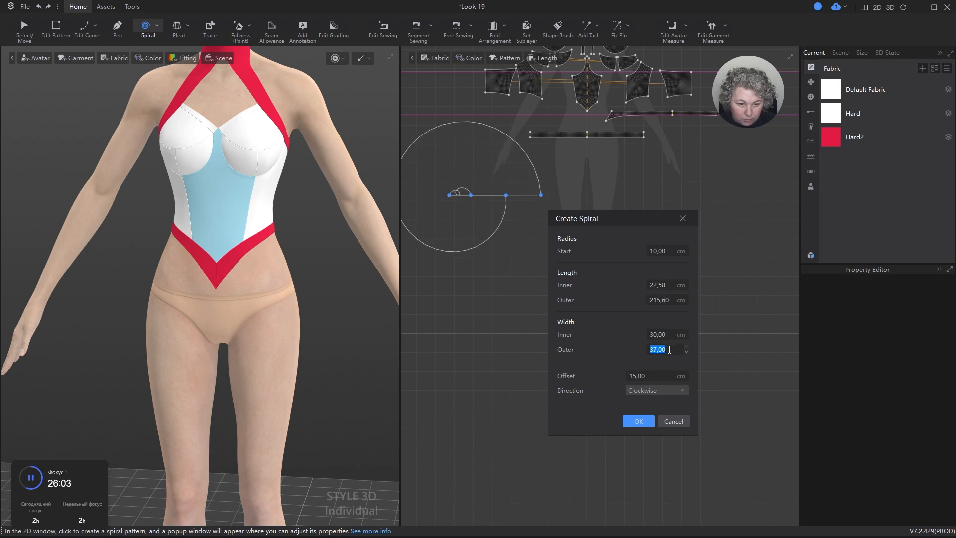
{"action": "scroll", "coordinate": [667, 348], "scroll_direction": "up", "scroll_amount": 5}
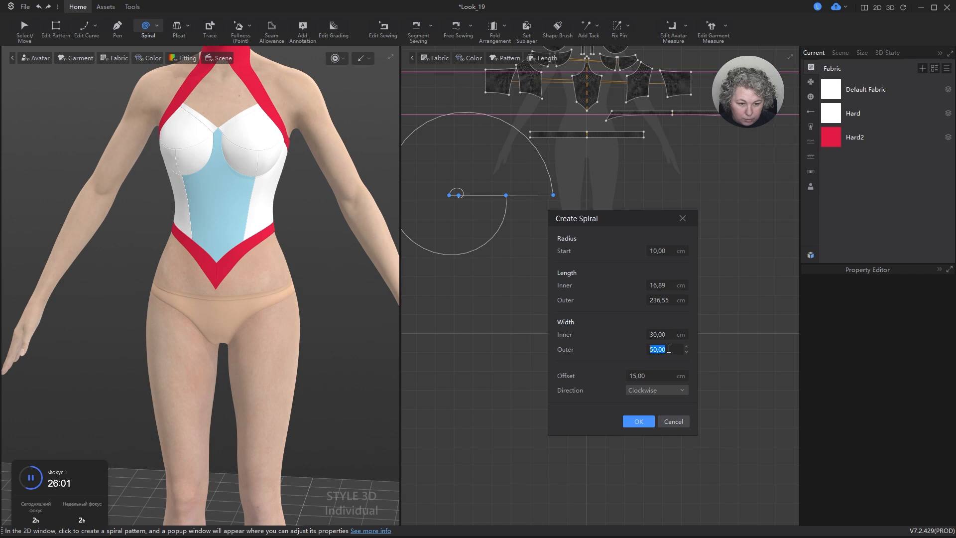
Set the spiral's start radius to 30 cm and its offset to 10 cm, and create the clockwise spiral pattern.
{"action": "scroll", "coordinate": [673, 251], "scroll_direction": "up", "scroll_amount": 20}
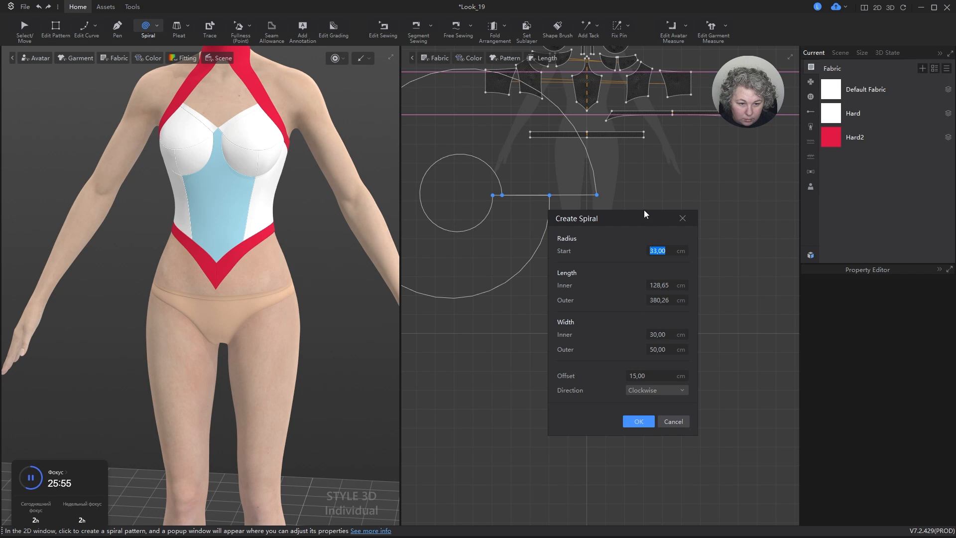
{"action": "left_click_drag", "start_coordinate": [644, 214], "coordinate": [704, 211]}
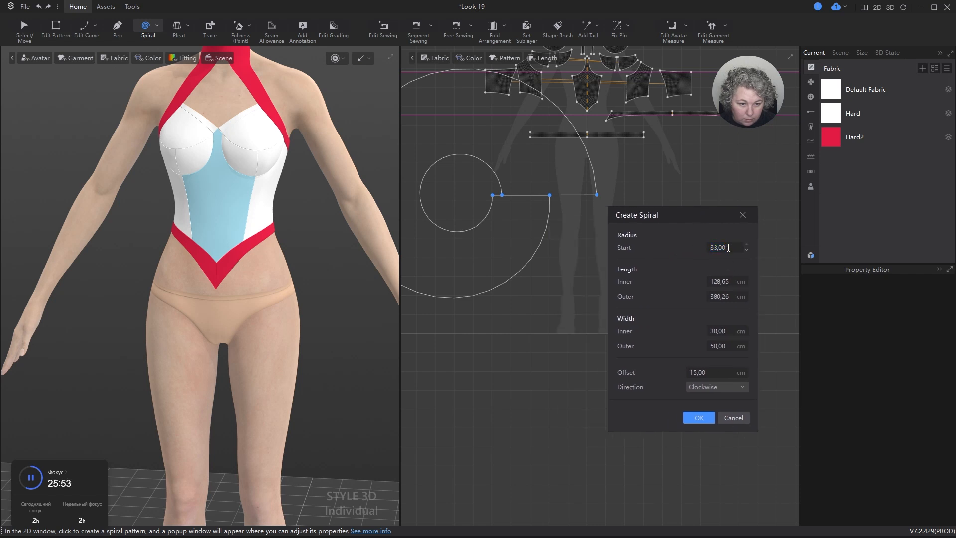
{"action": "scroll", "coordinate": [729, 247], "scroll_direction": "down", "scroll_amount": 3}
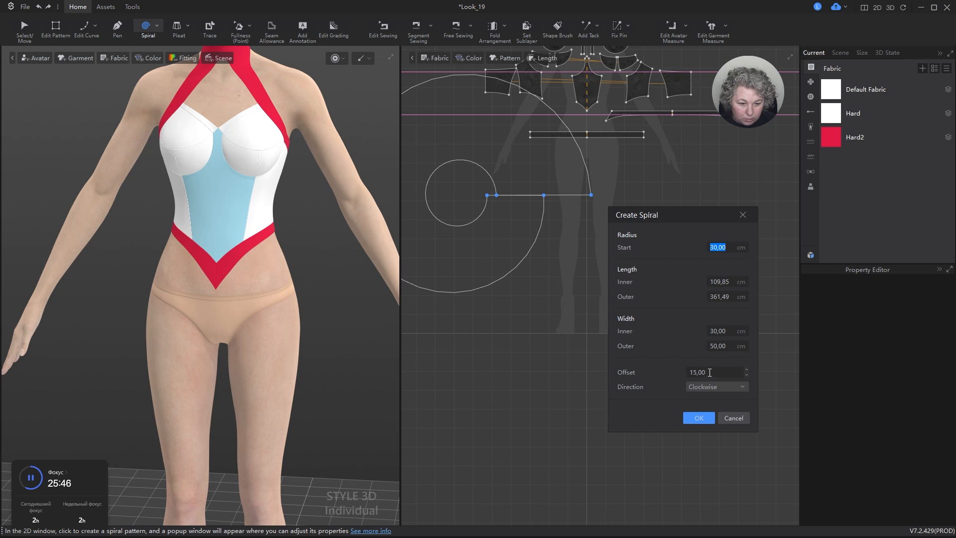
{"action": "scroll", "coordinate": [710, 373], "scroll_direction": "up", "scroll_amount": 19}
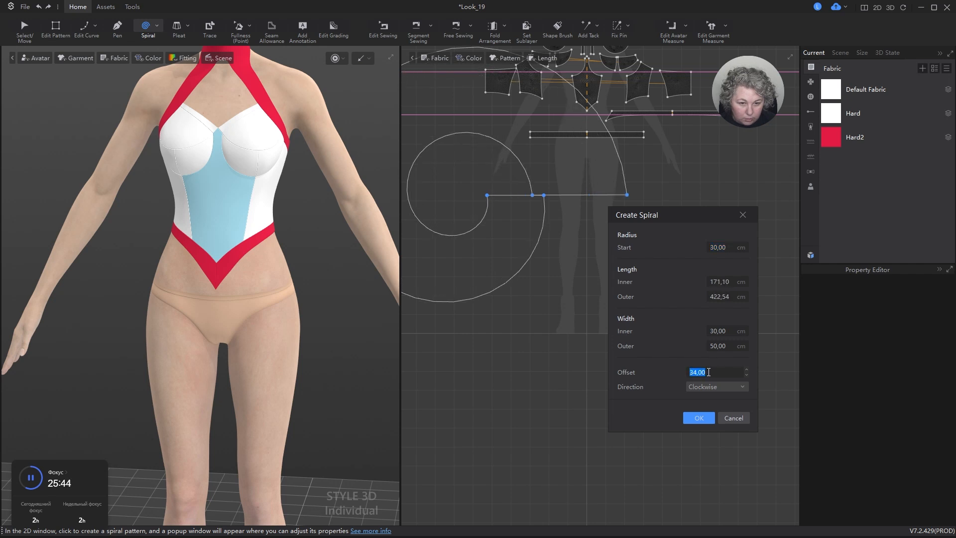
{"action": "scroll", "coordinate": [710, 372], "scroll_direction": "down", "scroll_amount": 20}
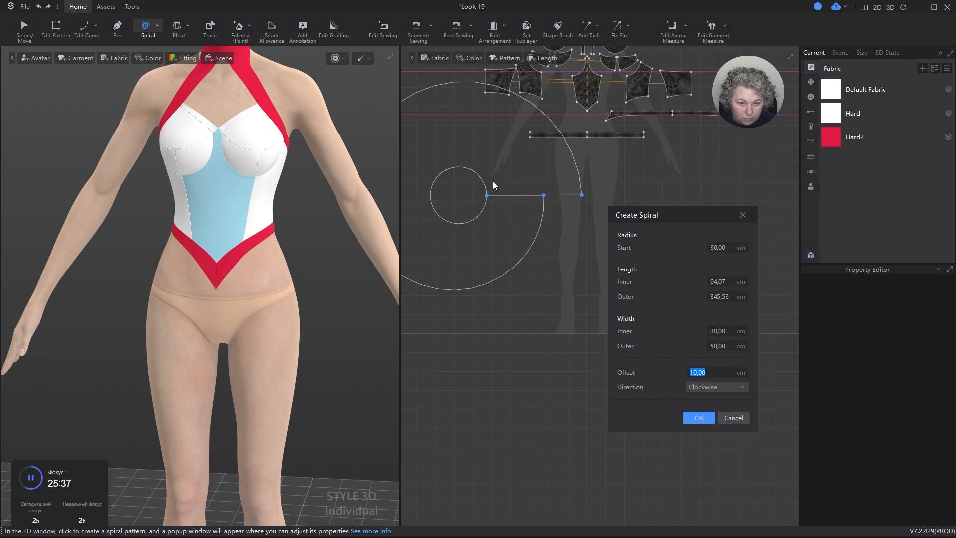
{"action": "left_click", "coordinate": [699, 418]}
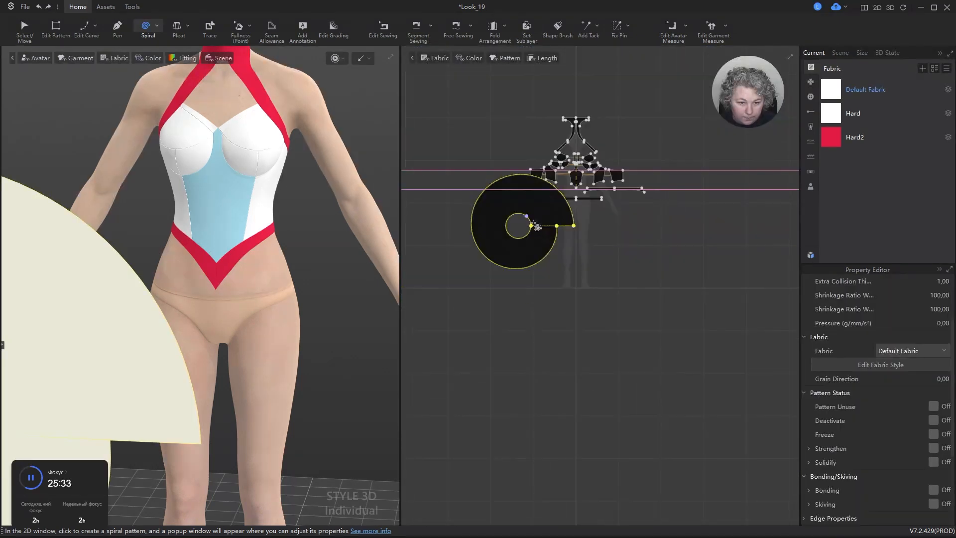
Move the spiral pattern below the avatar silhouette near the center line and set its mesh type to Quad (Basic).
{"action": "key", "text": "q"}
{"action": "left_click_drag", "start_coordinate": [531, 249], "coordinate": [587, 319]}
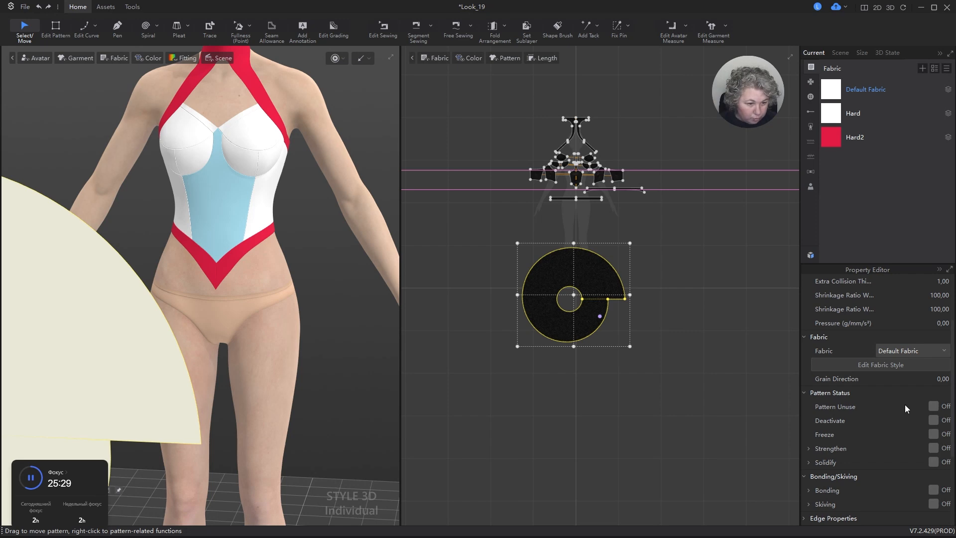
{"action": "scroll", "coordinate": [905, 406], "scroll_direction": "down", "scroll_amount": 3}
{"action": "scroll", "coordinate": [904, 407], "scroll_direction": "down", "scroll_amount": 2}
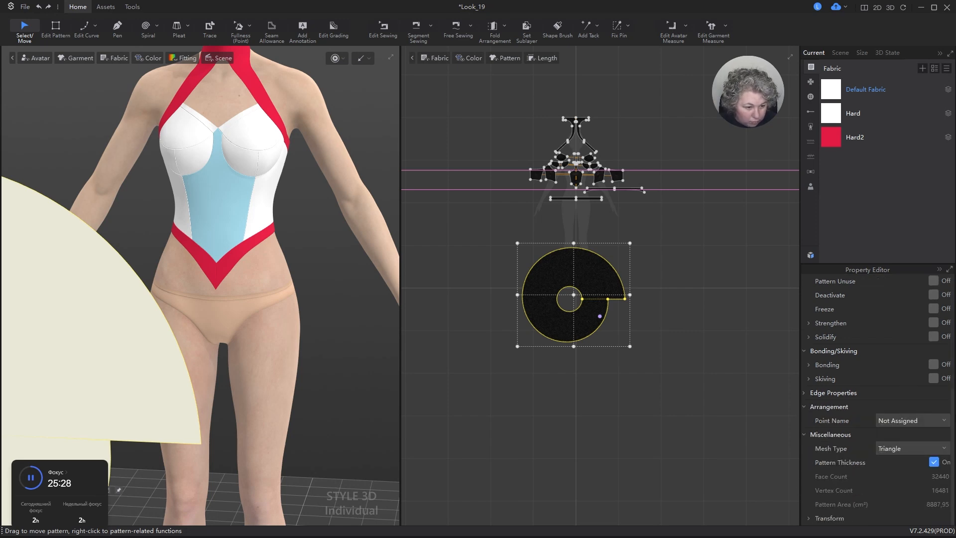
{"action": "left_click", "coordinate": [906, 448]}
{"action": "left_click", "coordinate": [897, 466]}
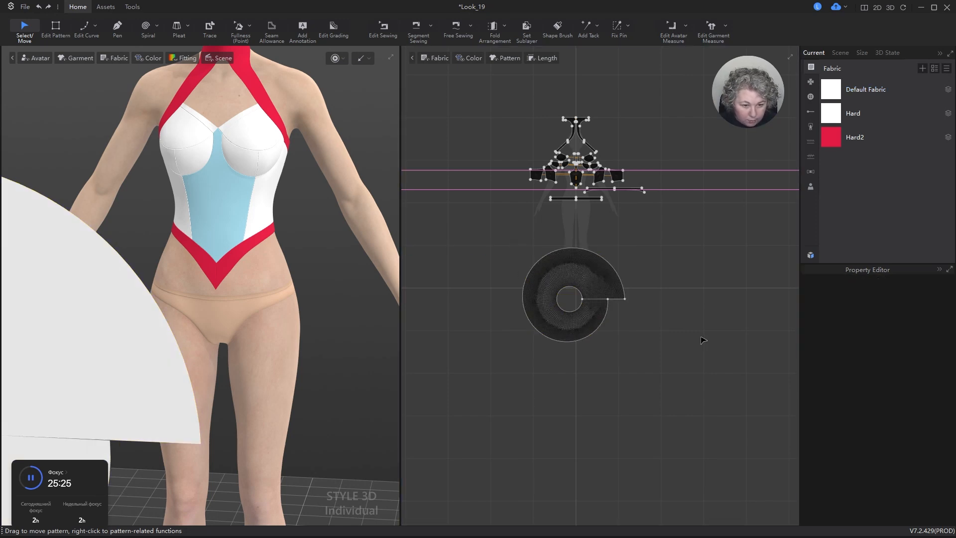
{"action": "scroll", "coordinate": [603, 337], "scroll_direction": "up", "scroll_amount": 10}
{"action": "scroll", "coordinate": [600, 339], "scroll_direction": "down", "scroll_amount": 10}
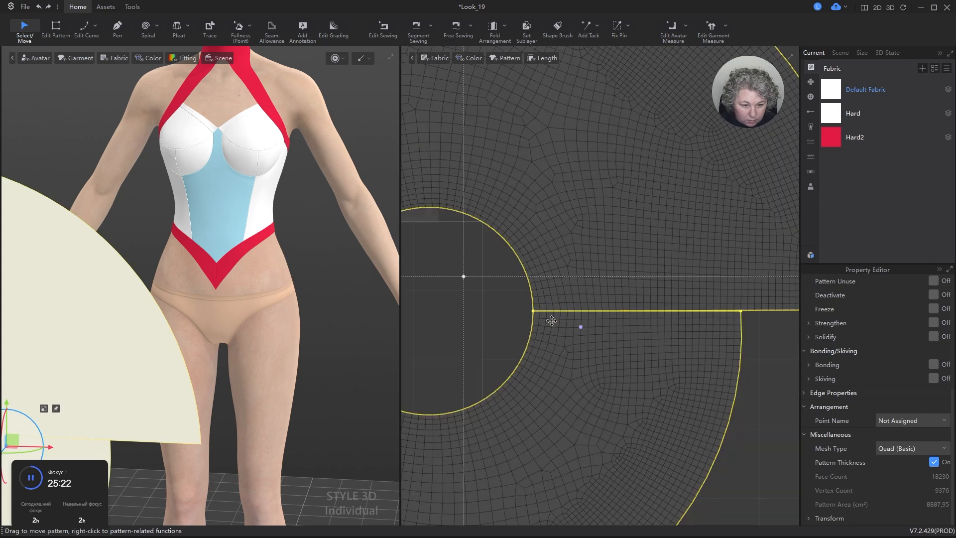
{"action": "scroll", "coordinate": [259, 280], "scroll_direction": "down", "scroll_amount": 5}
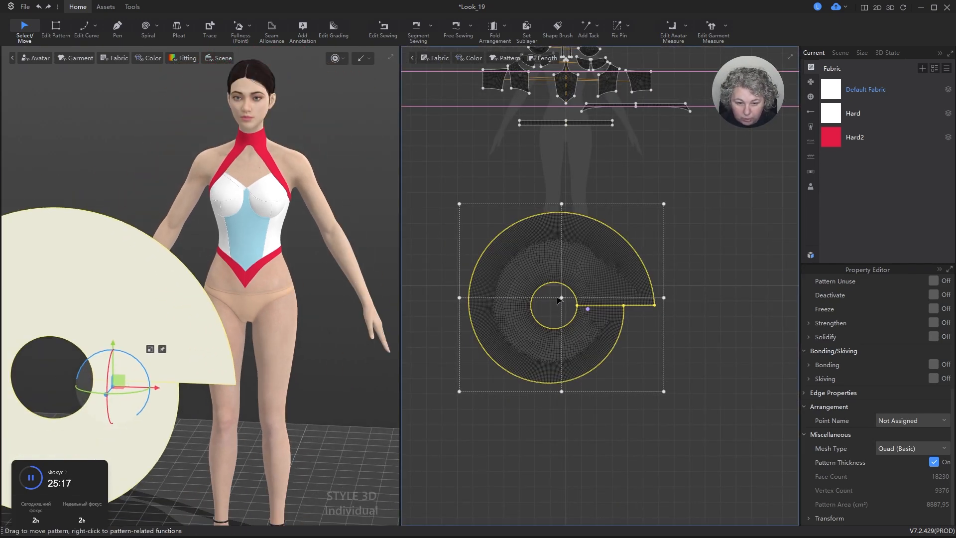
Compare the lengths of the spiral's inner circular edge and the curved lower edge of the hip trim pattern.
{"action": "scroll", "coordinate": [550, 309], "scroll_direction": "up", "scroll_amount": 6}
{"action": "key", "text": "z"}
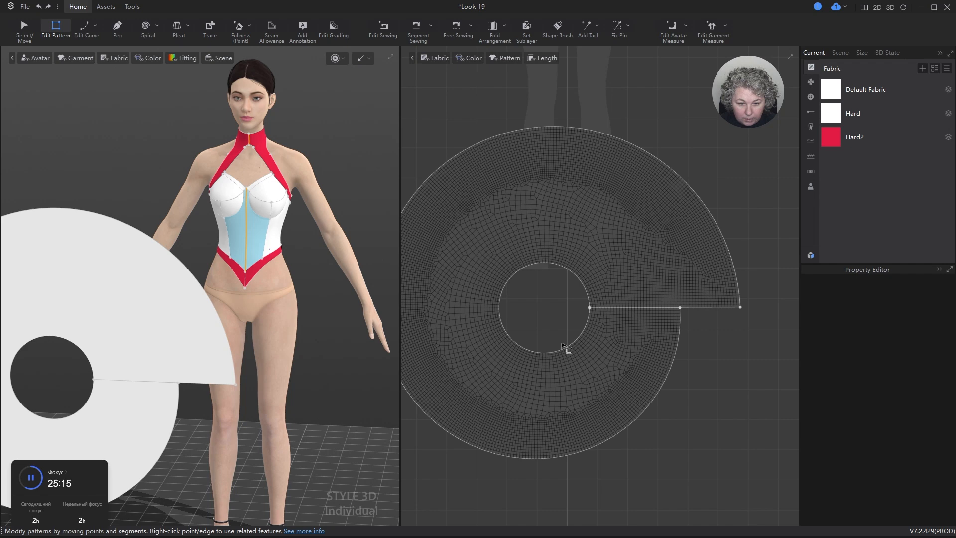
{"action": "left_click", "coordinate": [572, 344]}
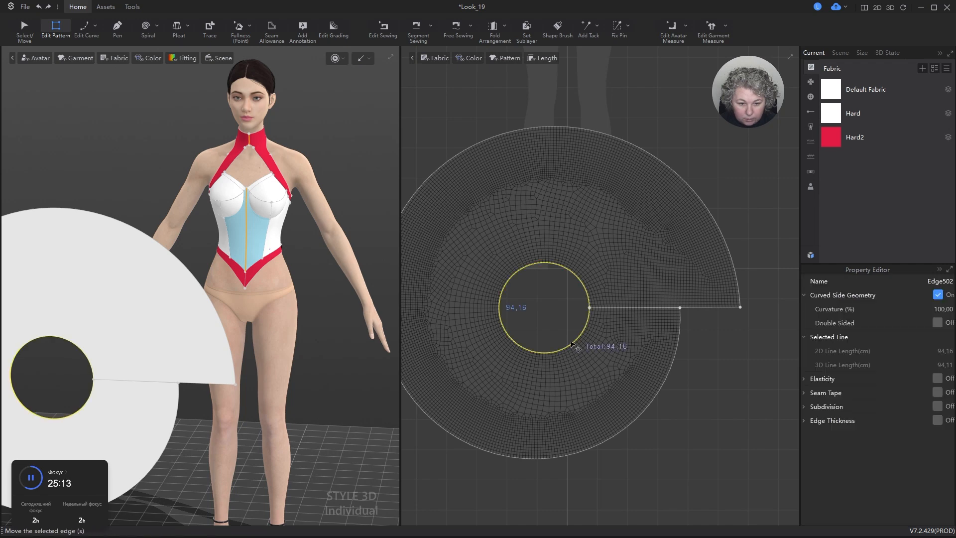
{"action": "scroll", "coordinate": [573, 341], "scroll_direction": "down", "scroll_amount": 3}
{"action": "scroll", "coordinate": [588, 327], "scroll_direction": "down", "scroll_amount": 3}
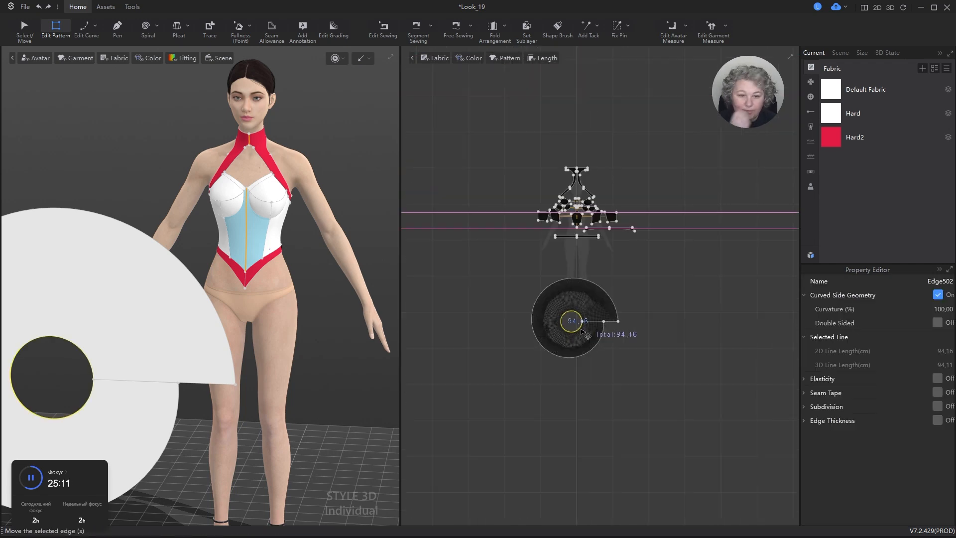
{"action": "scroll", "coordinate": [590, 180], "scroll_direction": "up", "scroll_amount": 6}
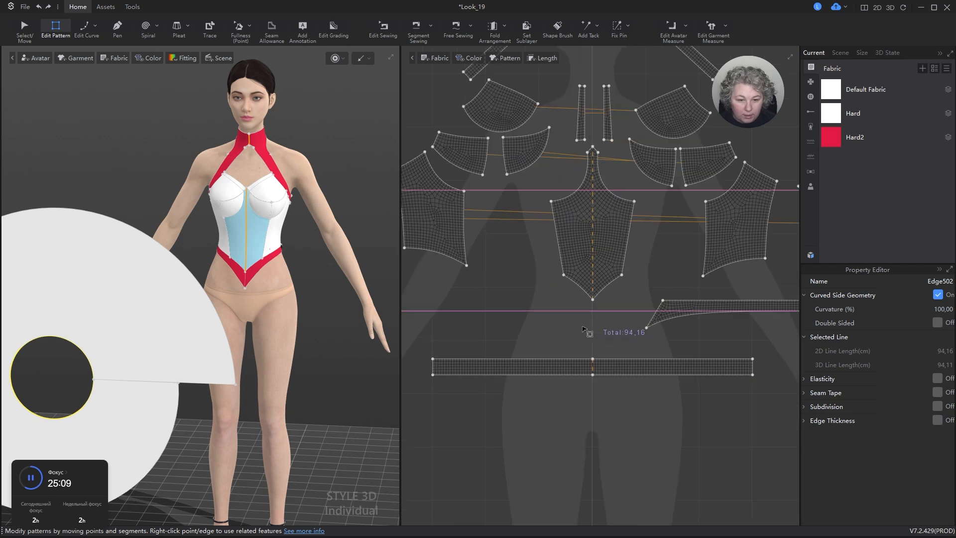
{"action": "left_click", "coordinate": [686, 316]}
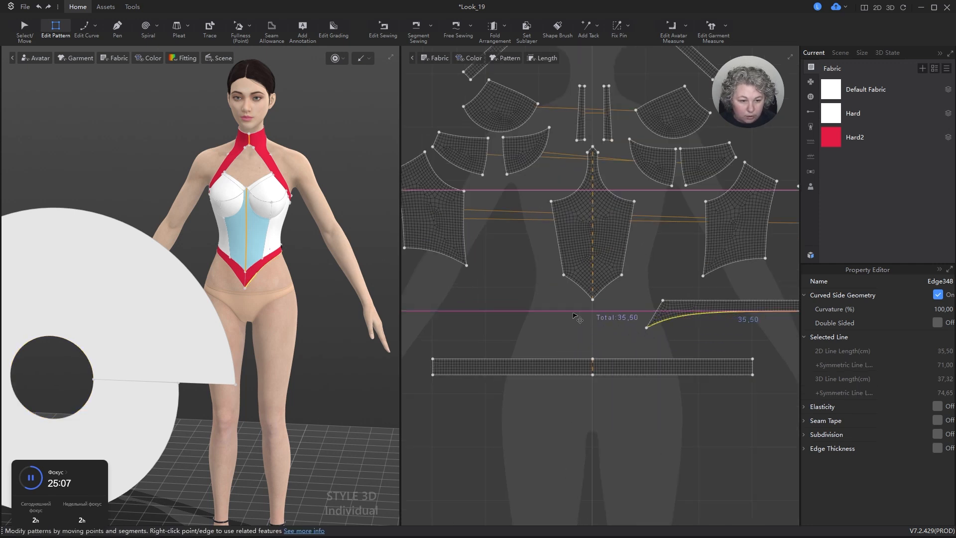
{"action": "scroll", "coordinate": [556, 320], "scroll_direction": "down", "scroll_amount": 4}
{"action": "scroll", "coordinate": [556, 321], "scroll_direction": "down", "scroll_amount": 3}
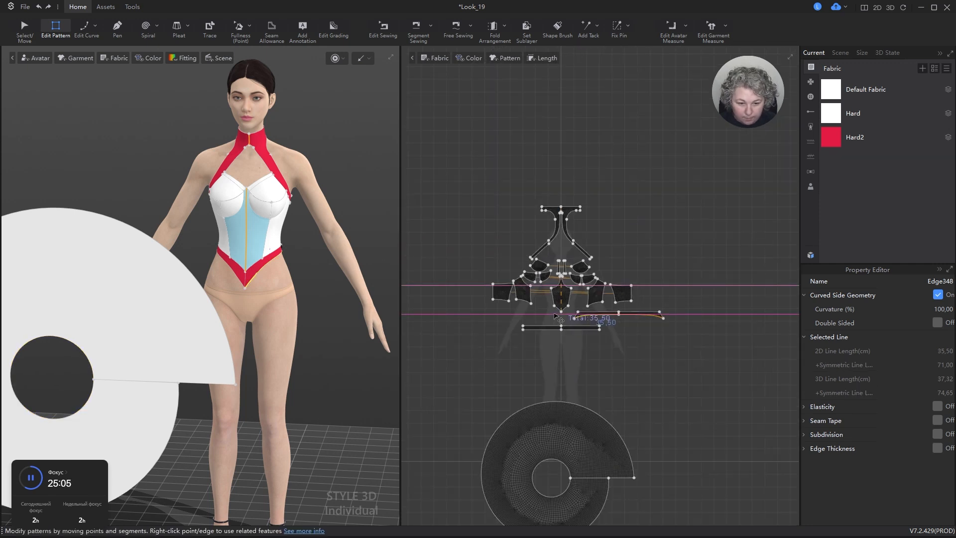
{"action": "scroll", "coordinate": [570, 340], "scroll_direction": "up", "scroll_amount": 2}
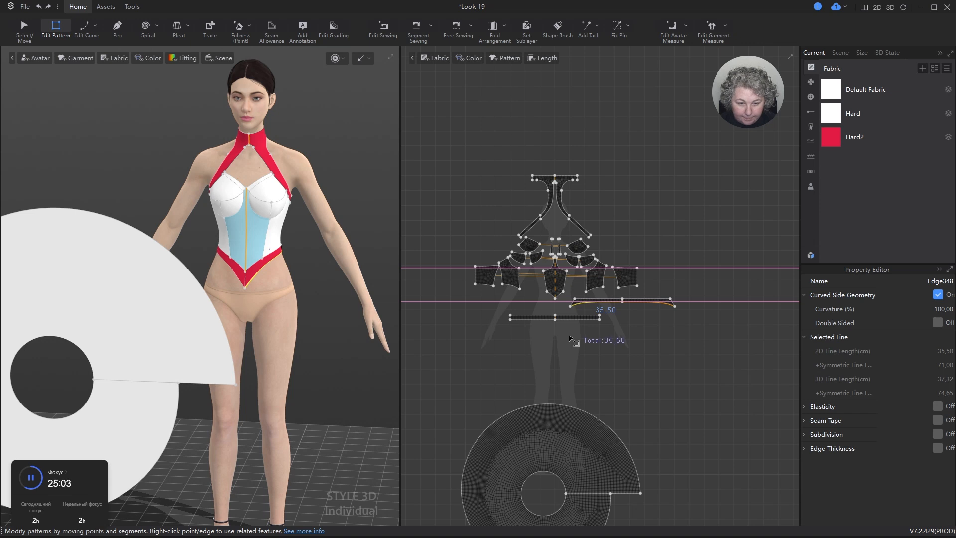
Scale the spiral pattern uniformly to half its size about its center.
{"action": "scroll", "coordinate": [574, 341], "scroll_direction": "down", "scroll_amount": 6}
{"action": "scroll", "coordinate": [572, 426], "scroll_direction": "up", "scroll_amount": 7}
{"action": "key", "text": "q"}
{"action": "left_click", "coordinate": [581, 382]}
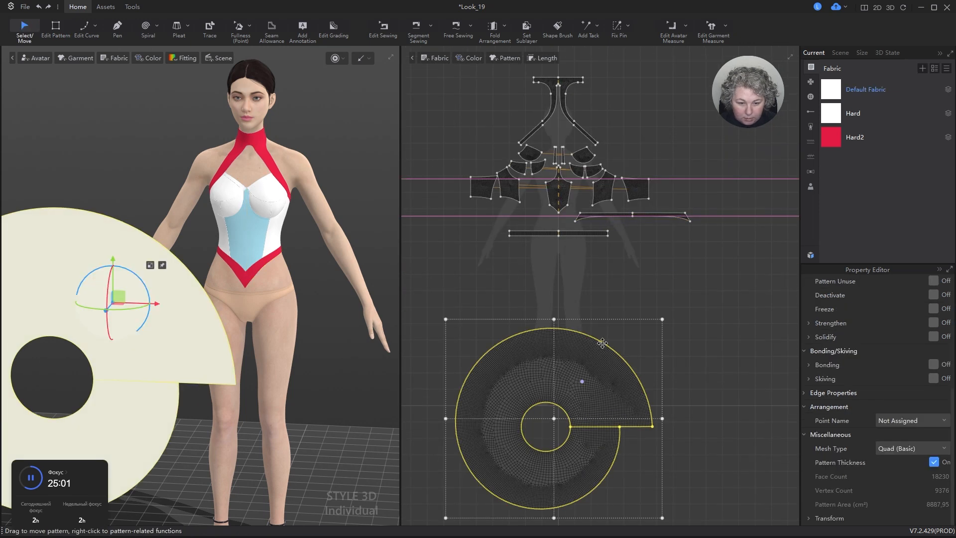
{"action": "scroll", "coordinate": [605, 345], "scroll_direction": "down", "scroll_amount": 3}
{"action": "scroll", "coordinate": [556, 432], "scroll_direction": "up", "scroll_amount": 5}
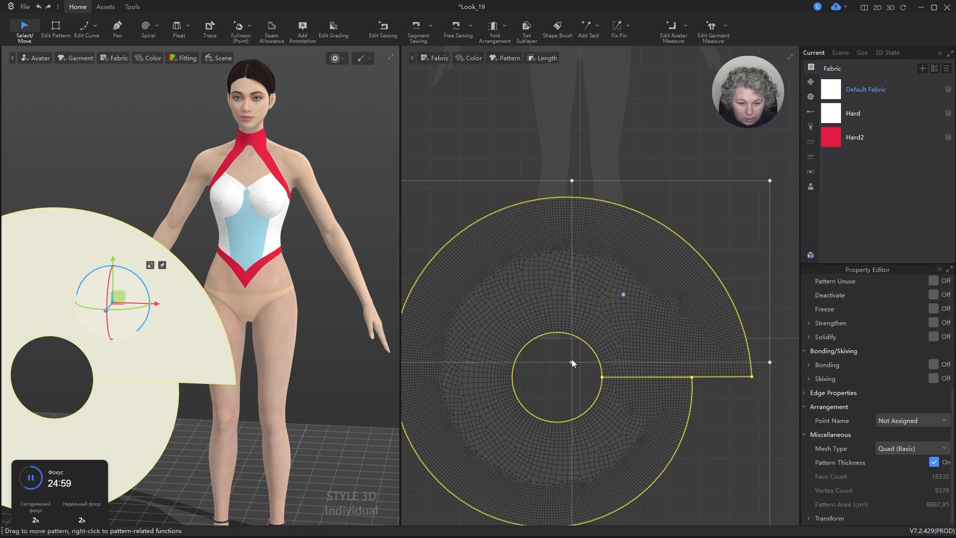
{"action": "scroll", "coordinate": [575, 322], "scroll_direction": "down", "scroll_amount": 3}
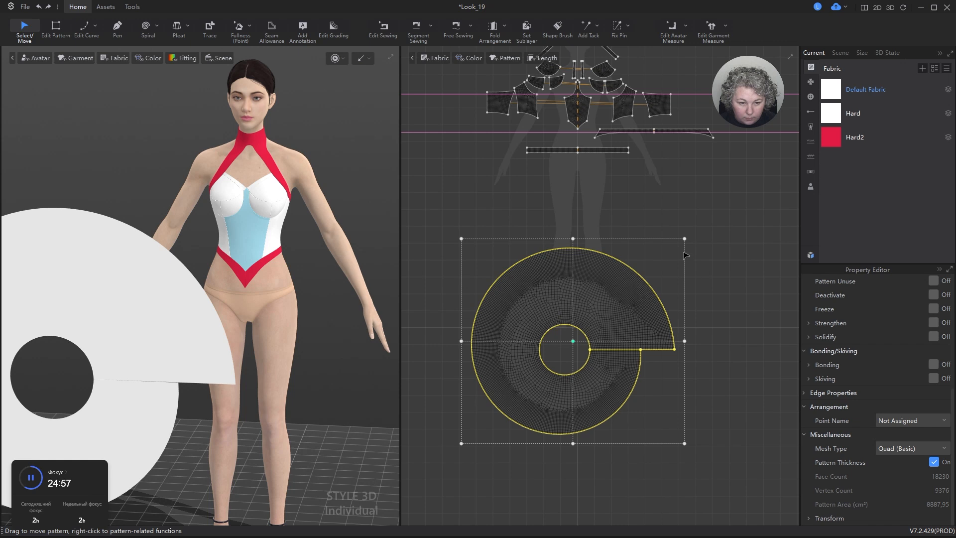
{"action": "left_click_drag", "start_coordinate": [684, 238], "coordinate": [605, 312]}
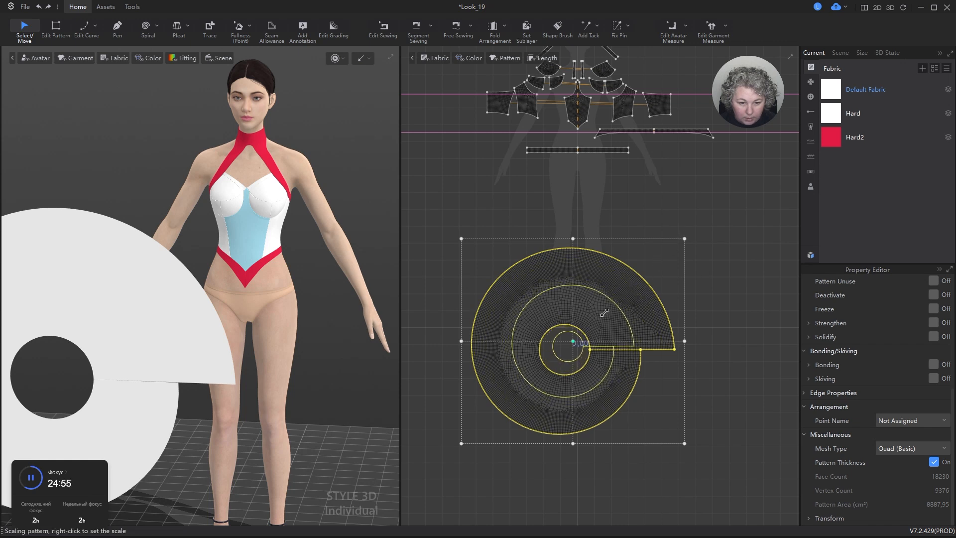
{"action": "right_click", "coordinate": [604, 313]}
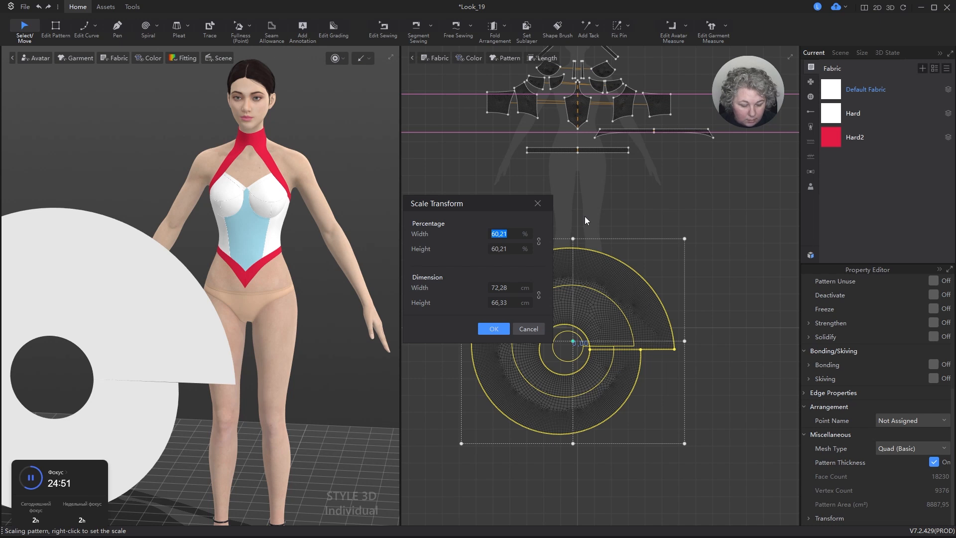
{"action": "type", "text": "30"}
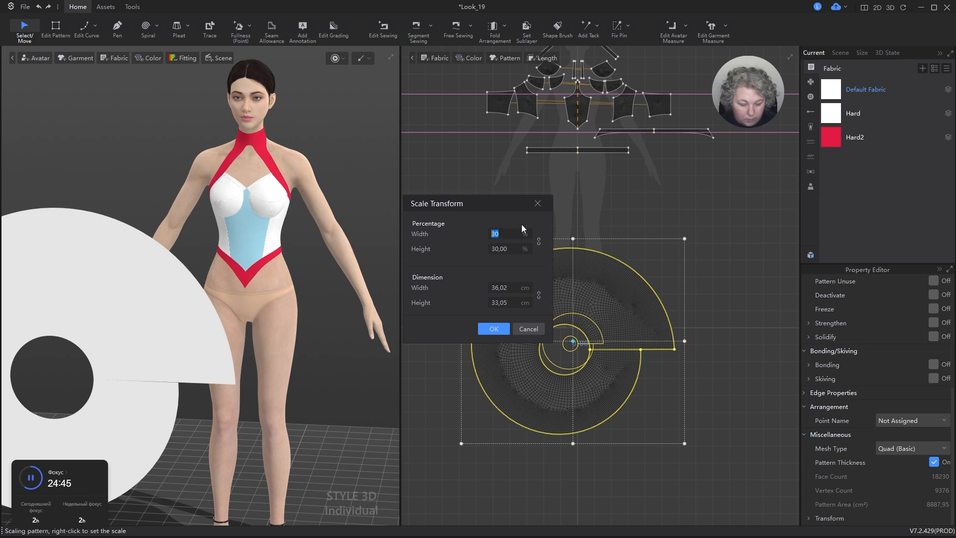
{"action": "key", "text": "Return"}
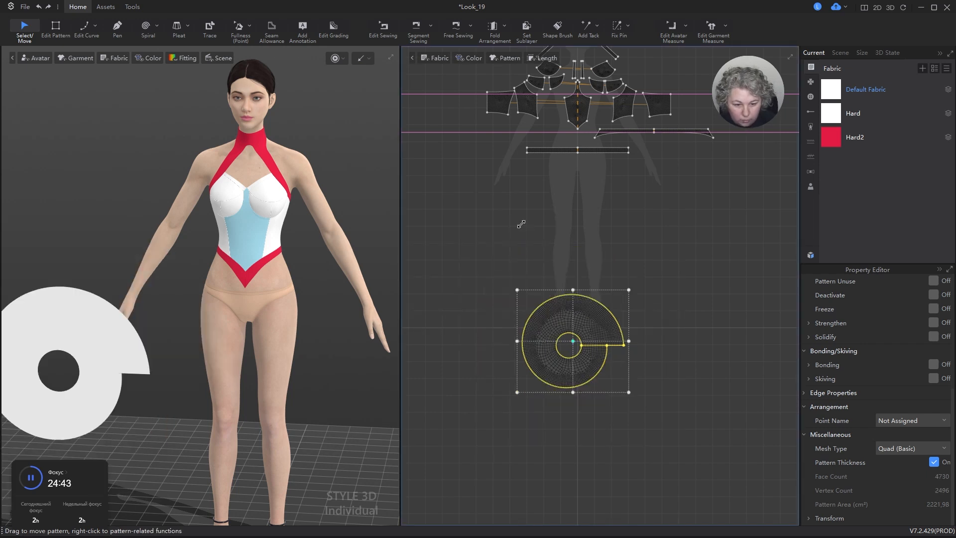
Check the length of the inner circular edge on the scaled spiral pattern.
{"action": "left_click", "coordinate": [616, 229]}
{"action": "scroll", "coordinate": [617, 363], "scroll_direction": "up", "scroll_amount": 5}
{"action": "key", "text": "z"}
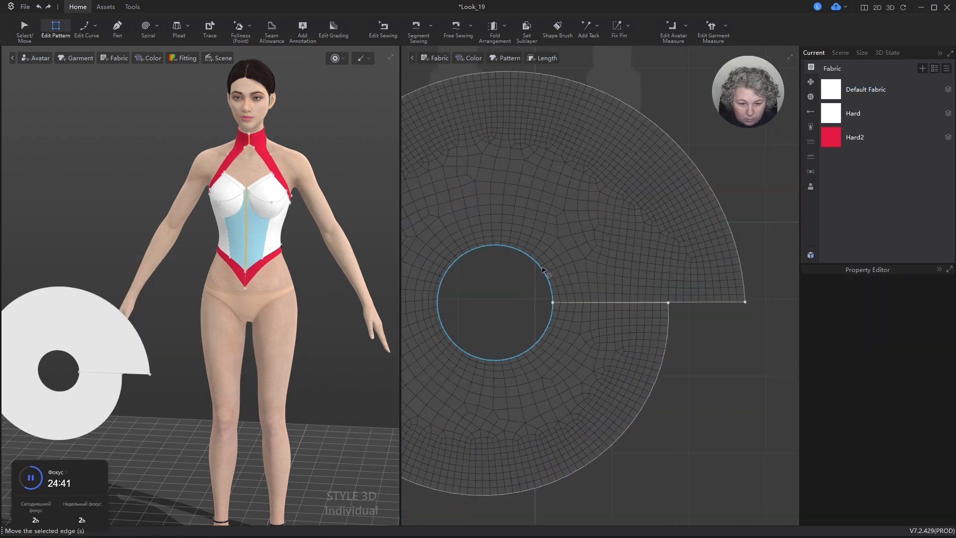
{"action": "left_click", "coordinate": [543, 270]}
{"action": "scroll", "coordinate": [543, 270], "scroll_direction": "down", "scroll_amount": 5}
Scale the spiral pattern uniformly to 90% of its current size.
{"action": "key", "text": "a"}
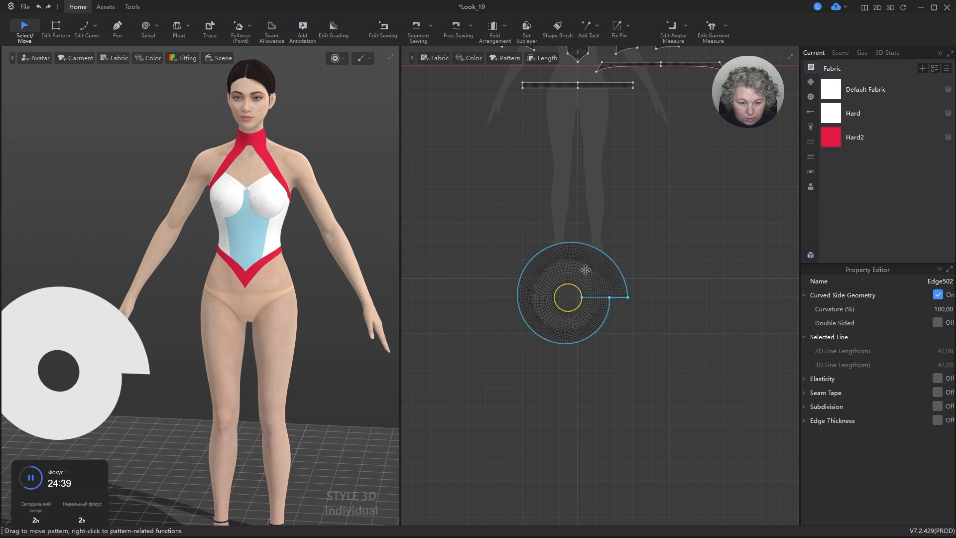
{"action": "left_click", "coordinate": [590, 278]}
{"action": "scroll", "coordinate": [591, 275], "scroll_direction": "down", "scroll_amount": 2}
{"action": "scroll", "coordinate": [591, 275], "scroll_direction": "up", "scroll_amount": 5}
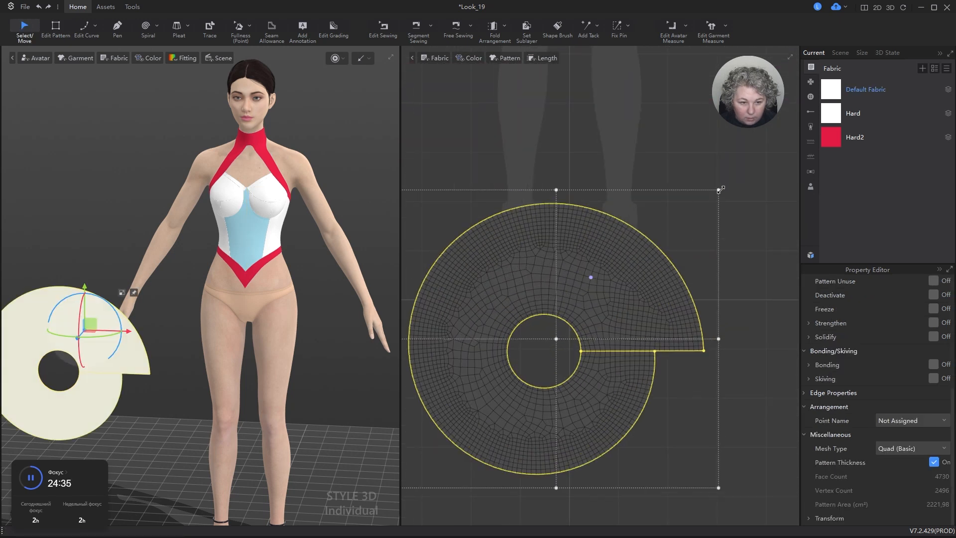
{"action": "left_click_drag", "start_coordinate": [718, 190], "coordinate": [695, 215]}
{"action": "right_click", "coordinate": [695, 215]}
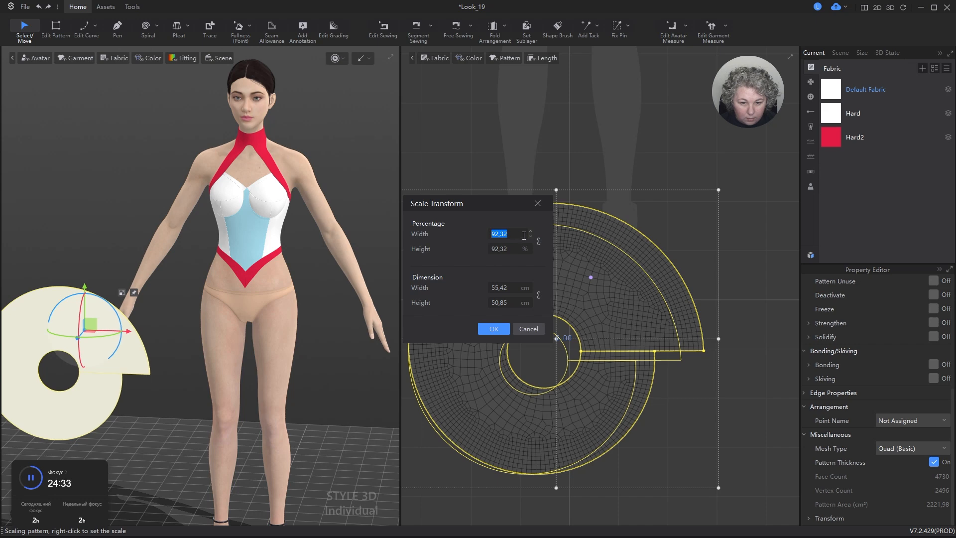
{"action": "type", "text": "90"}
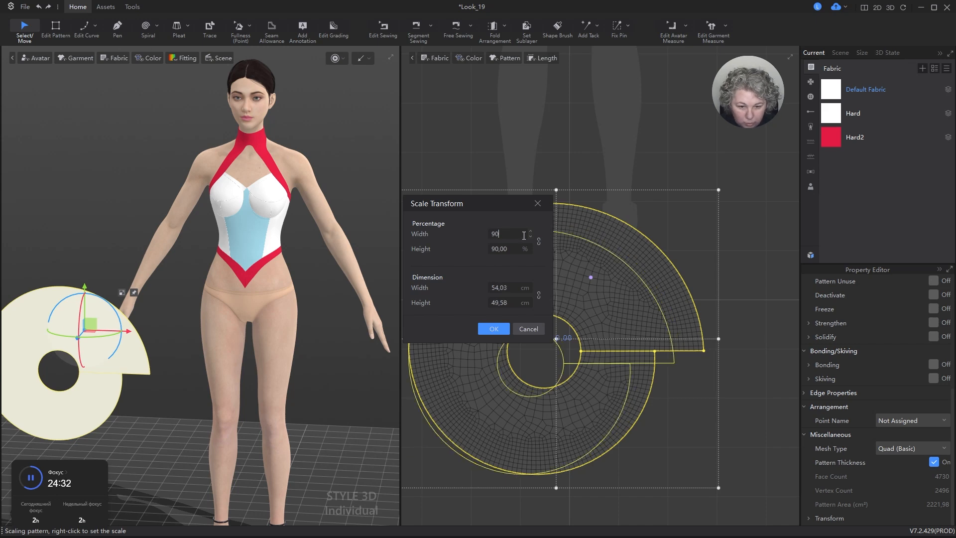
{"action": "left_click", "coordinate": [494, 329]}
Check the length of the spiral pattern's inner circular edge.
{"action": "key", "text": "z"}
{"action": "scroll", "coordinate": [553, 391], "scroll_direction": "up", "scroll_amount": 4}
{"action": "left_click", "coordinate": [546, 390]}
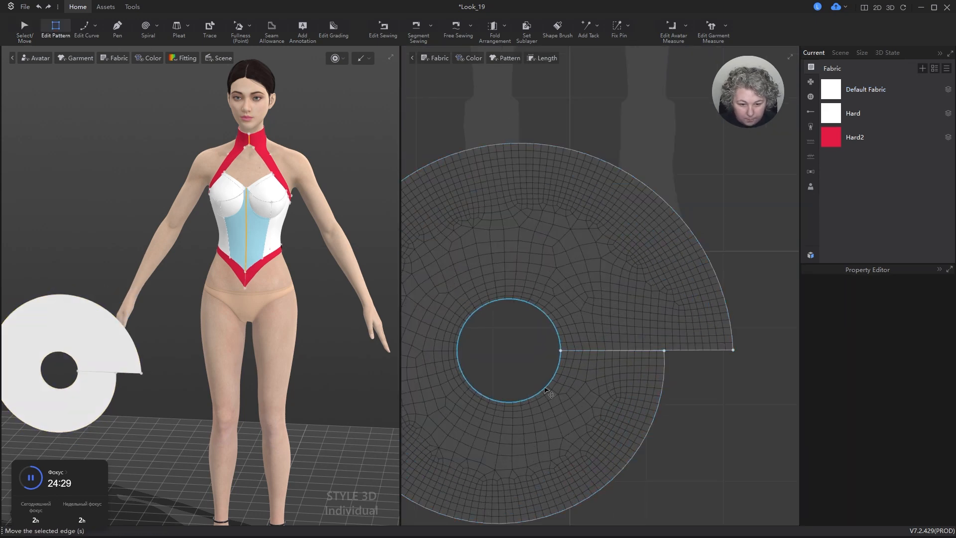
{"action": "left_click", "coordinate": [546, 390]}
Scale the spiral pattern uniformly to 80% of its current size.
{"action": "scroll", "coordinate": [548, 388], "scroll_direction": "down", "scroll_amount": 4}
{"action": "key", "text": "a"}
{"action": "left_click", "coordinate": [572, 331]}
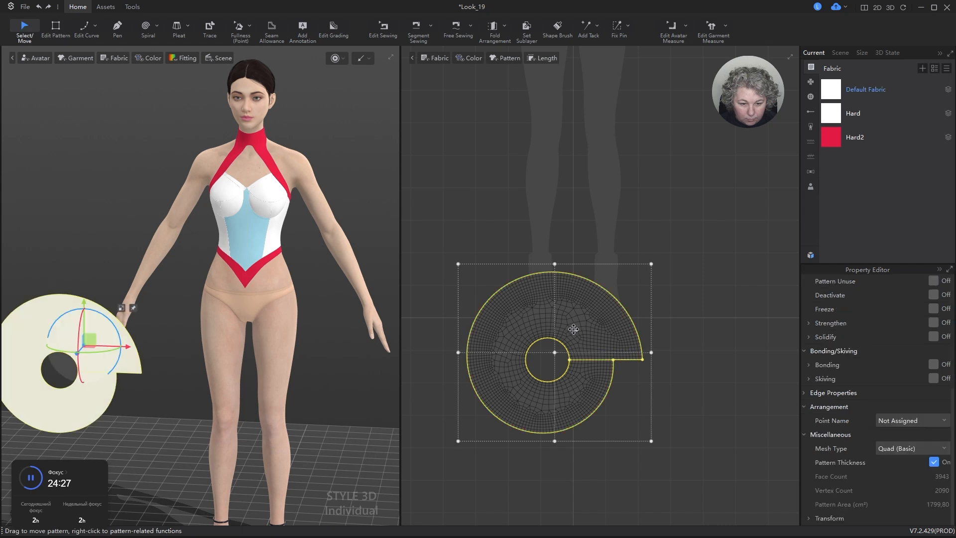
{"action": "left_click_drag", "start_coordinate": [651, 266], "coordinate": [625, 288]}
{"action": "right_click", "coordinate": [626, 288]}
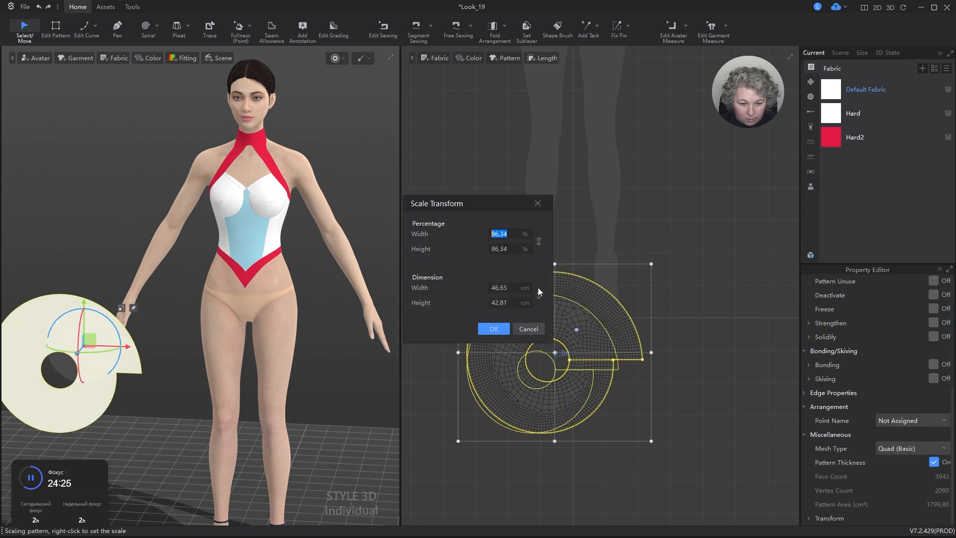
{"action": "type", "text": "80"}
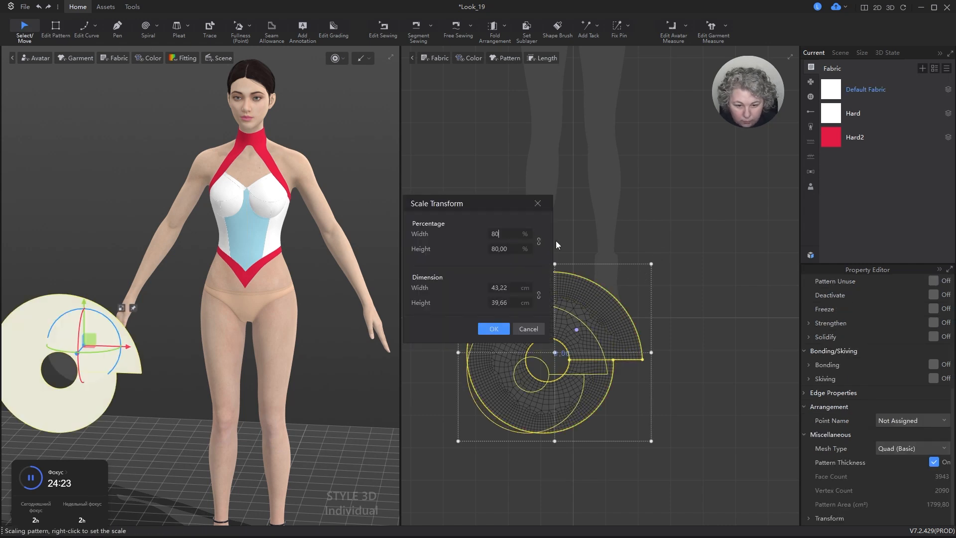
{"action": "left_click", "coordinate": [494, 329]}
Check the length of the inner circular edge on the reduced spiral pattern.
{"action": "scroll", "coordinate": [538, 378], "scroll_direction": "up", "scroll_amount": 5}
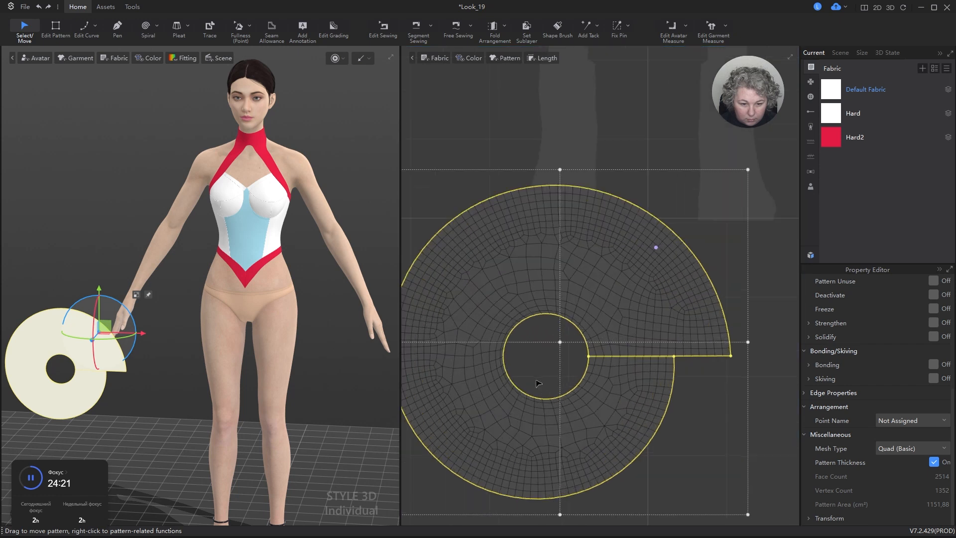
{"action": "left_click", "coordinate": [559, 371]}
{"action": "key", "text": "z"}
{"action": "left_click", "coordinate": [583, 382]}
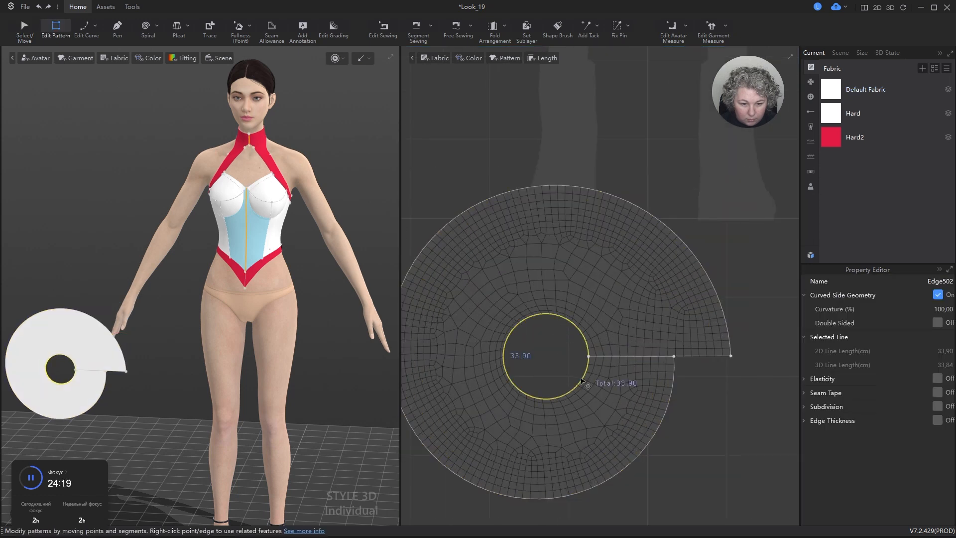
Enlarge the spiral pattern uniformly to 105% of its current size.
{"action": "scroll", "coordinate": [543, 361], "scroll_direction": "down", "scroll_amount": 4}
{"action": "key", "text": "a"}
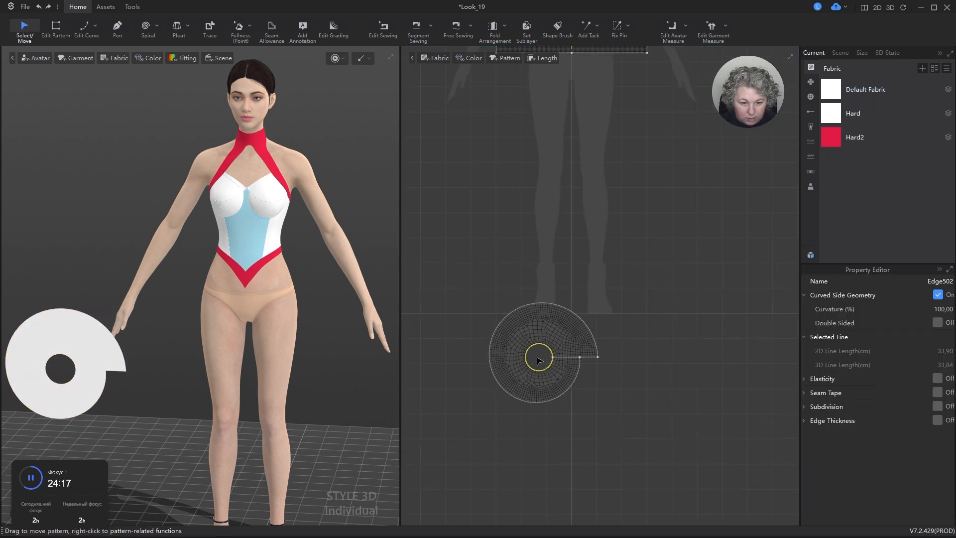
{"action": "scroll", "coordinate": [567, 345], "scroll_direction": "up", "scroll_amount": 3}
{"action": "left_click", "coordinate": [567, 344]}
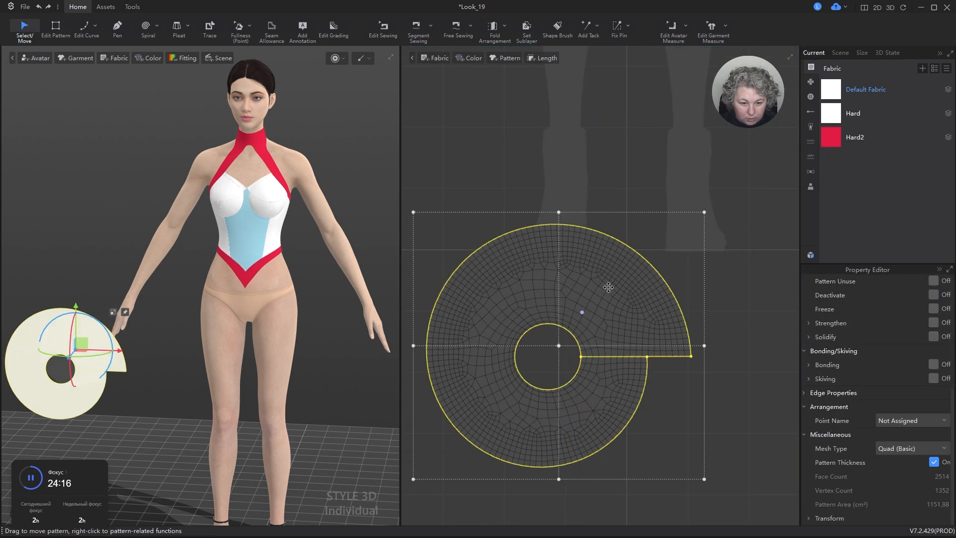
{"action": "left_click_drag", "start_coordinate": [704, 213], "coordinate": [710, 206]}
{"action": "right_click", "coordinate": [709, 206]}
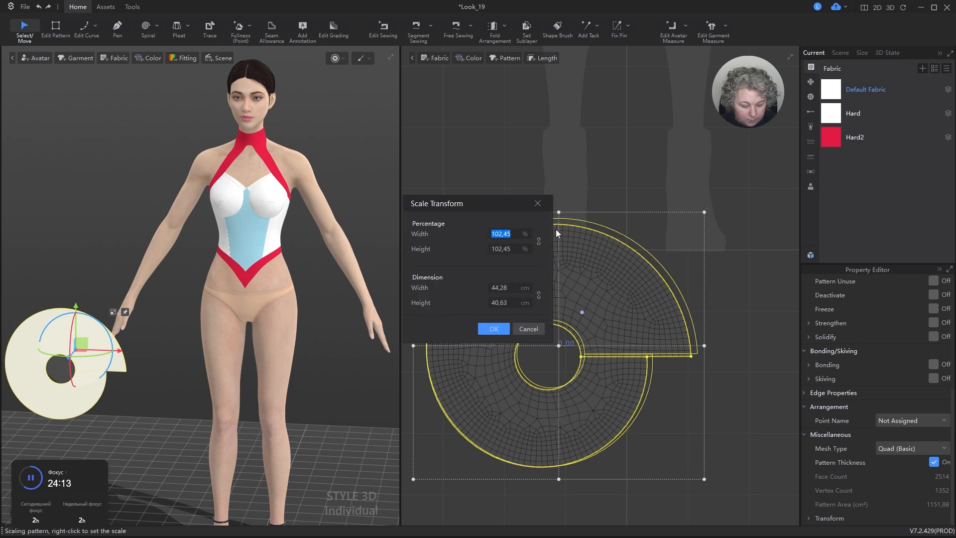
{"action": "type", "text": "106"}
{"action": "key", "text": "Return"}
{"action": "type", "text": "105"}
{"action": "key", "text": "Return"}
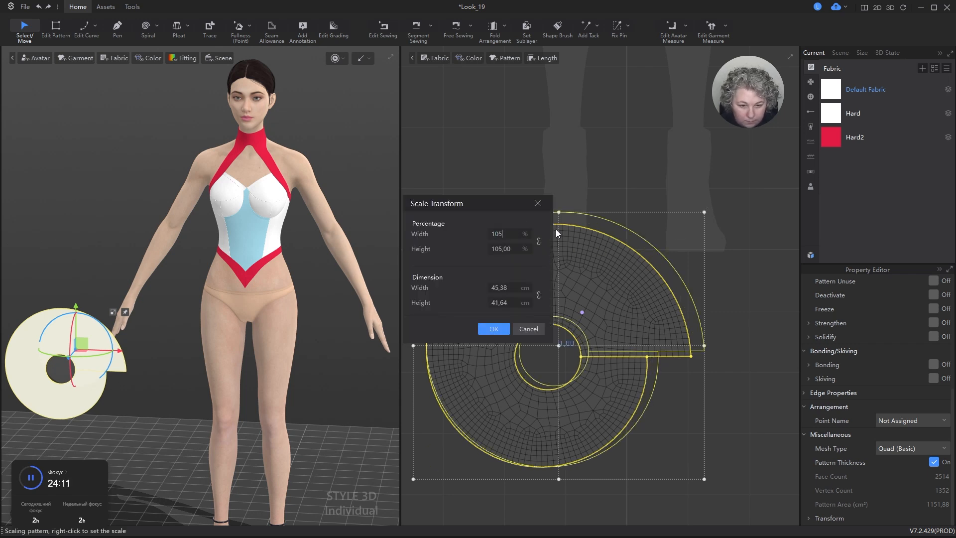
{"action": "left_click", "coordinate": [493, 329]}
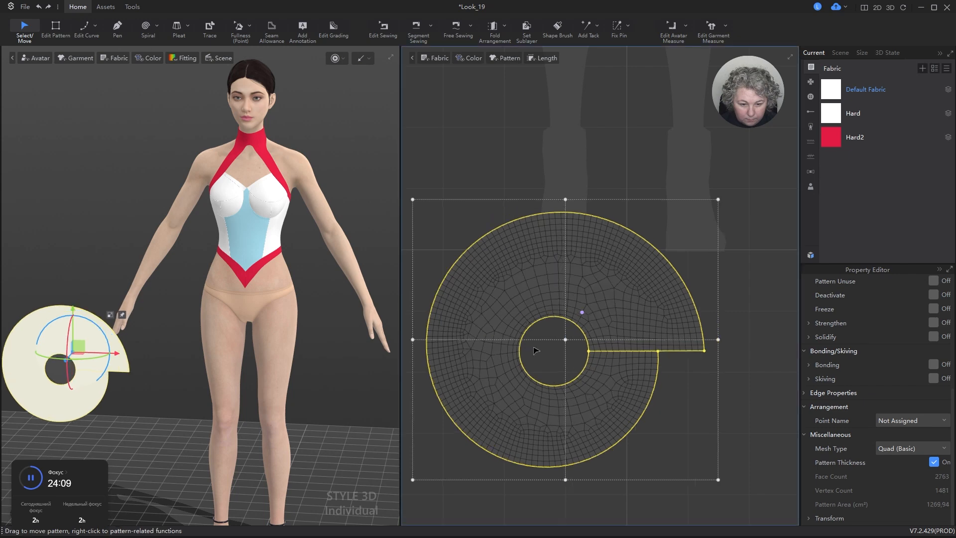
Check the length of the inner circular edge on the enlarged spiral pattern.
{"action": "key", "text": "Escape"}
{"action": "key", "text": "z"}
{"action": "left_click", "coordinate": [554, 319]}
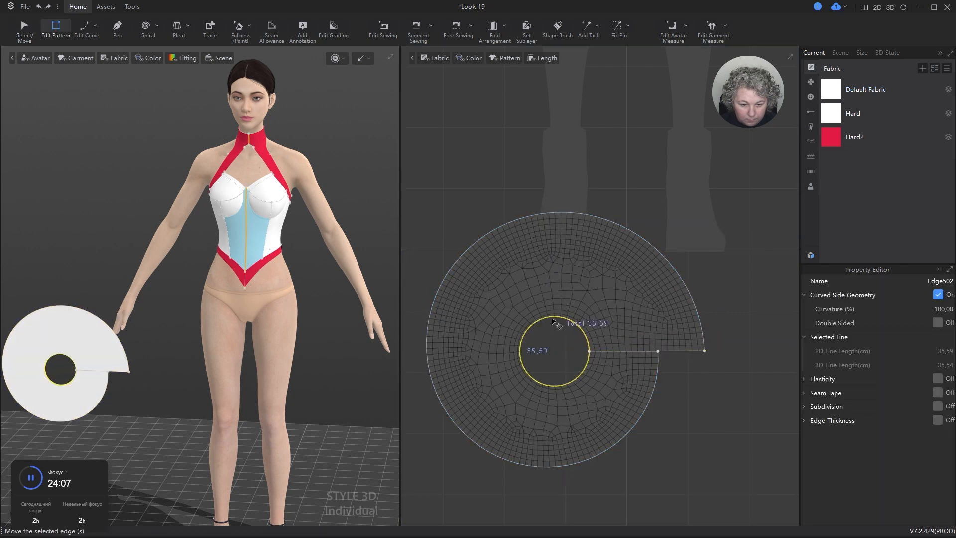
Scale the spiral pattern uniformly to 99% and check the length of its inner circular edge.
{"action": "scroll", "coordinate": [581, 320], "scroll_direction": "up", "scroll_amount": 2}
{"action": "key", "text": "q"}
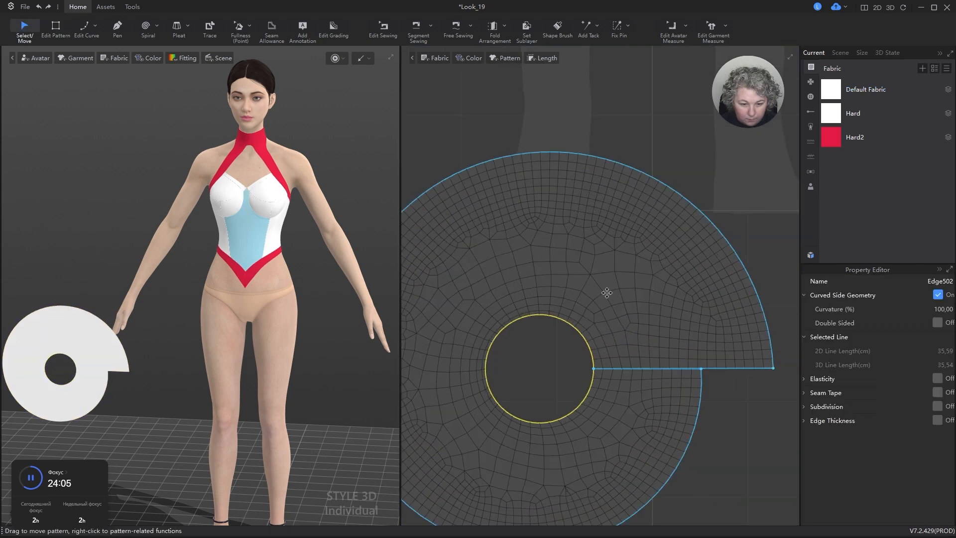
{"action": "left_click", "coordinate": [608, 292]}
{"action": "left_click_drag", "start_coordinate": [795, 133], "coordinate": [783, 144]}
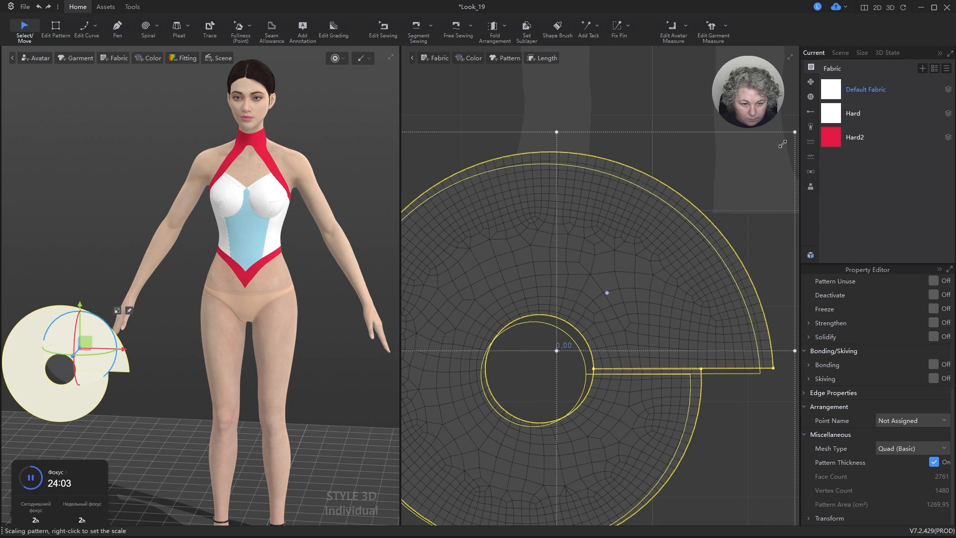
{"action": "right_click", "coordinate": [783, 144]}
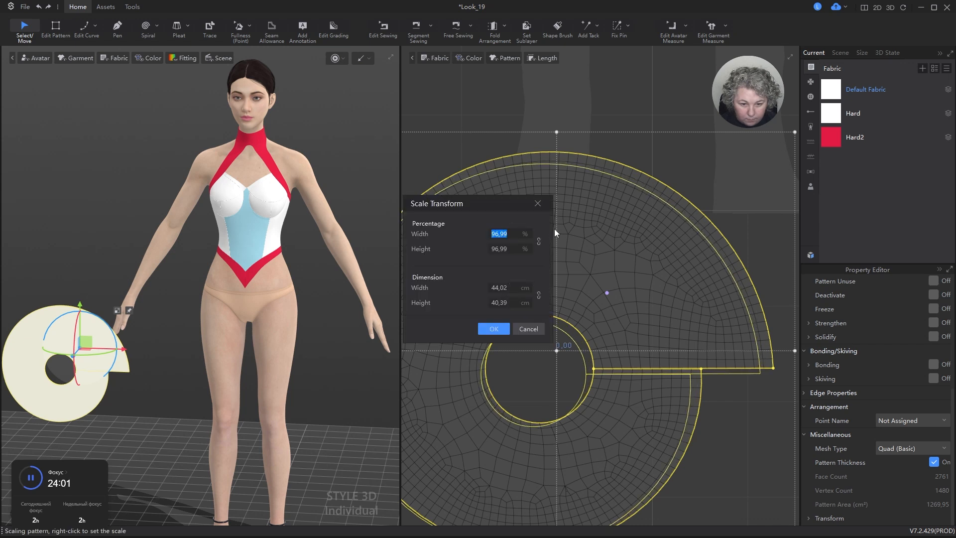
{"action": "type", "text": "9"}
{"action": "type", "text": "6"}
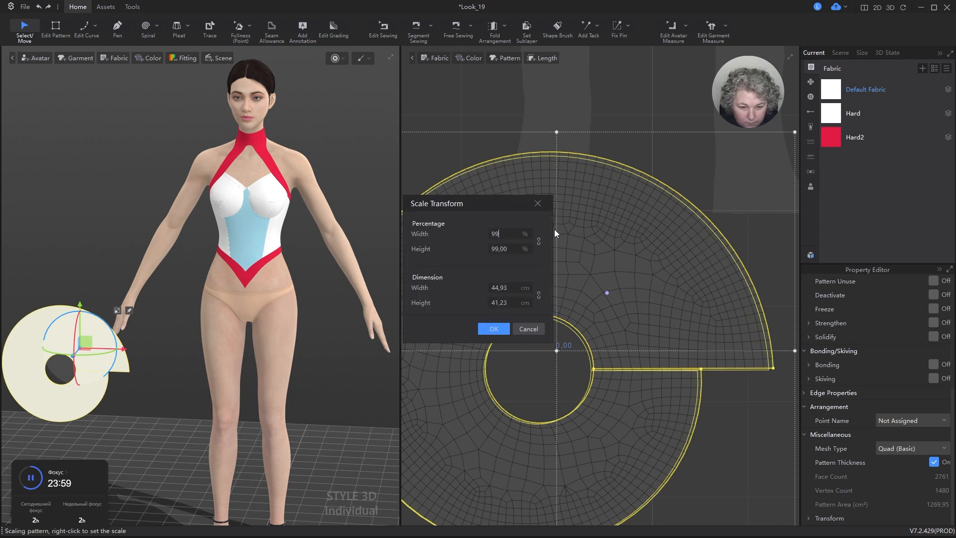
{"action": "key", "text": "Return"}
{"action": "key", "text": "z"}
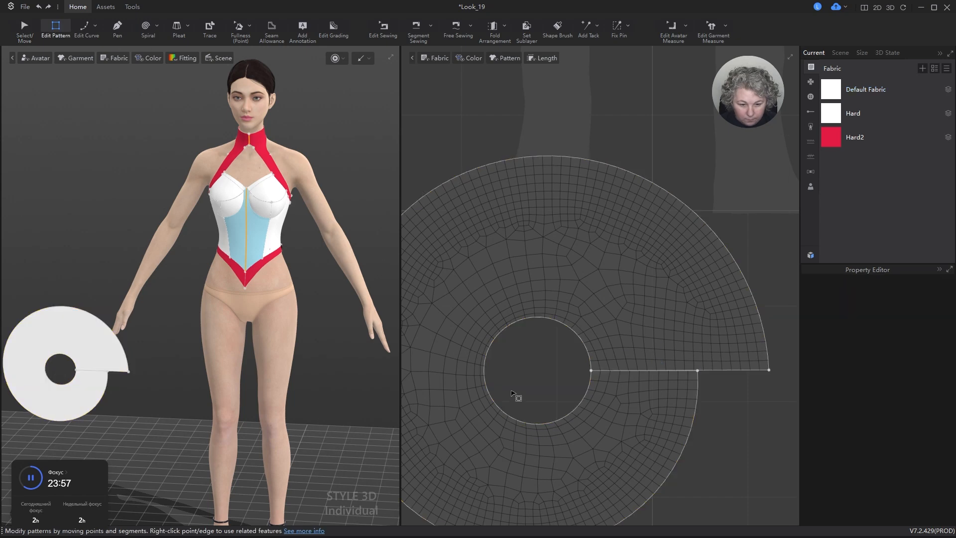
{"action": "left_click", "coordinate": [537, 319]}
Reduce the spiral pattern once more to about 99% of its current size and recheck its inner circular edge length.
{"action": "key", "text": "a"}
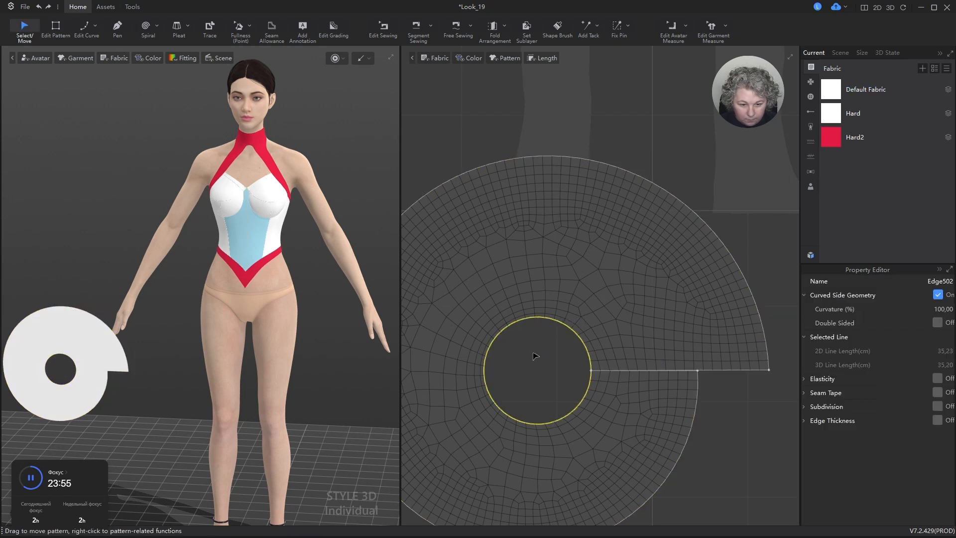
{"action": "left_click", "coordinate": [616, 238]}
{"action": "left_click_drag", "start_coordinate": [791, 136], "coordinate": [786, 145]}
{"action": "right_click", "coordinate": [786, 144]}
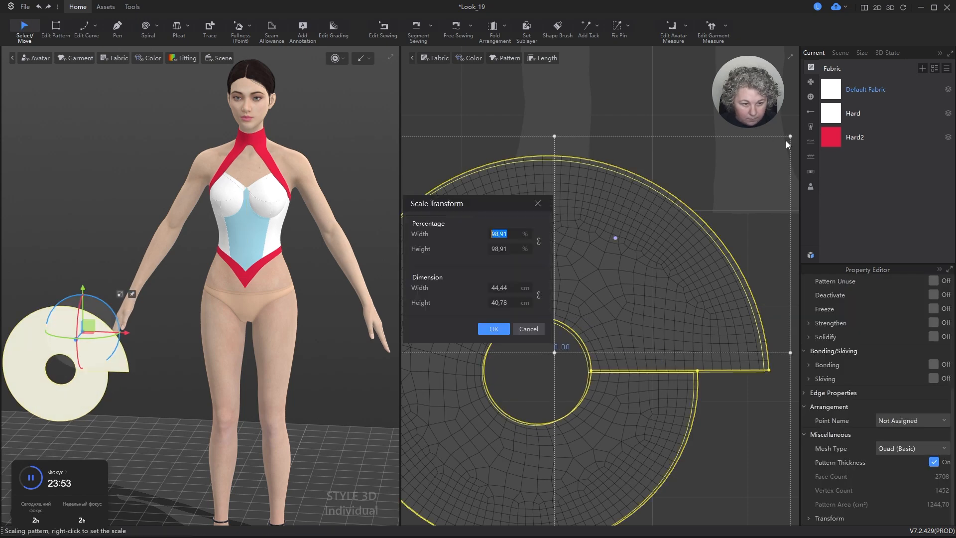
{"action": "key", "text": "Return"}
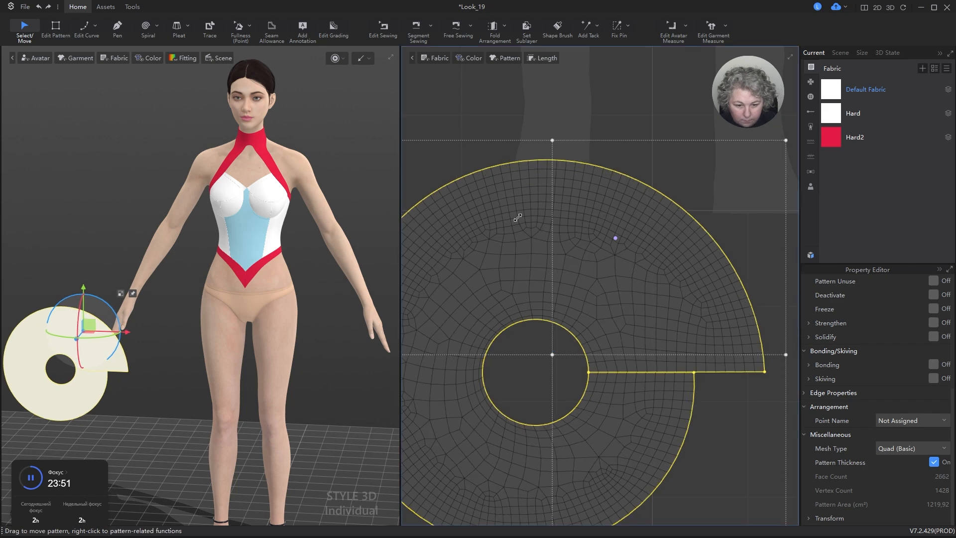
{"action": "key", "text": "z"}
{"action": "left_click", "coordinate": [545, 321]}
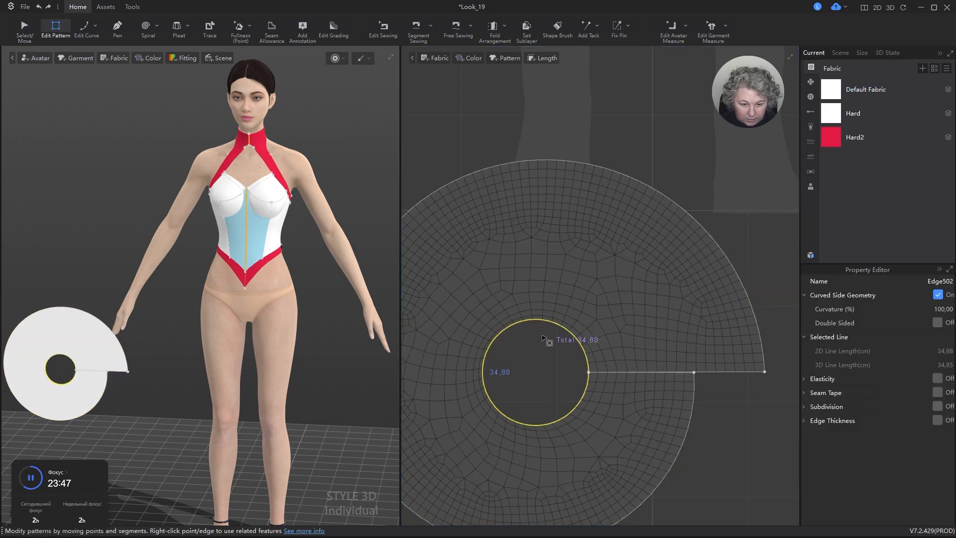
Enlarge the spiral pattern uniformly to 101% and check the length of its inner circular edge.
{"action": "key", "text": "a"}
{"action": "left_click", "coordinate": [586, 259]}
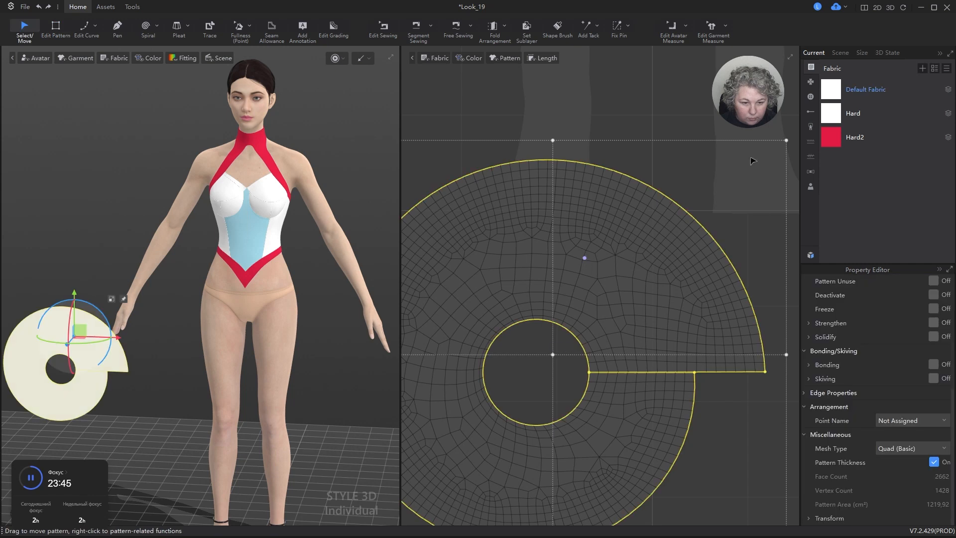
{"action": "left_click_drag", "start_coordinate": [786, 141], "coordinate": [790, 138]}
{"action": "right_click", "coordinate": [789, 138]}
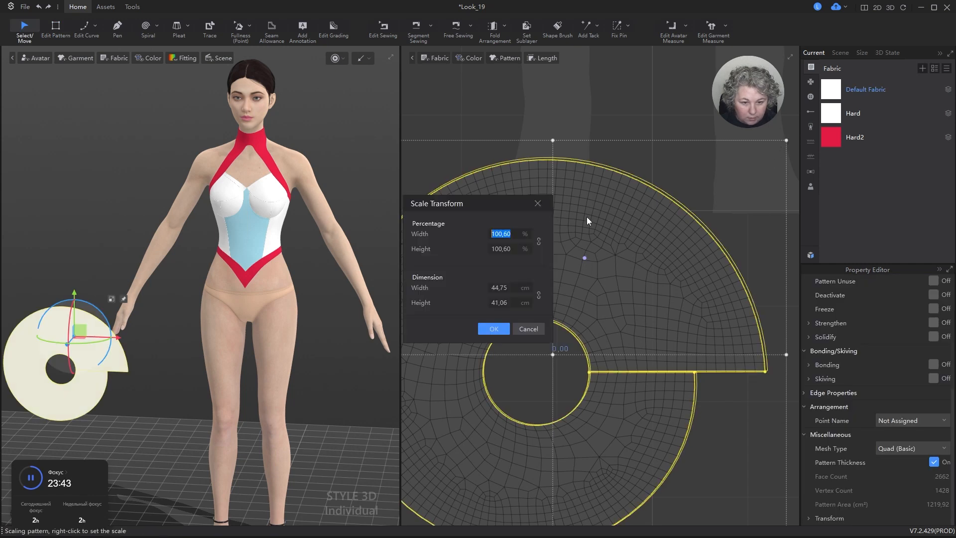
{"action": "type", "text": "10"}
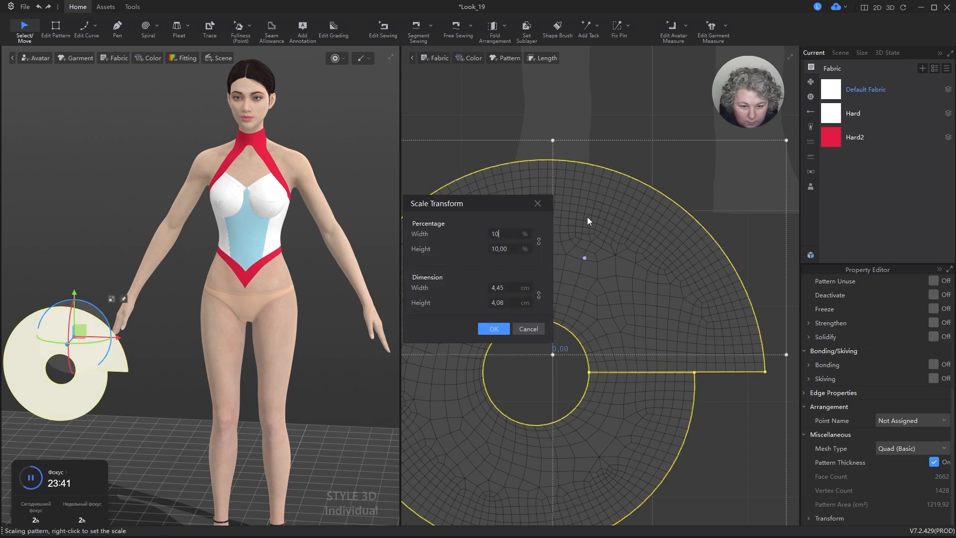
{"action": "type", "text": "1"}
{"action": "key", "text": "Return"}
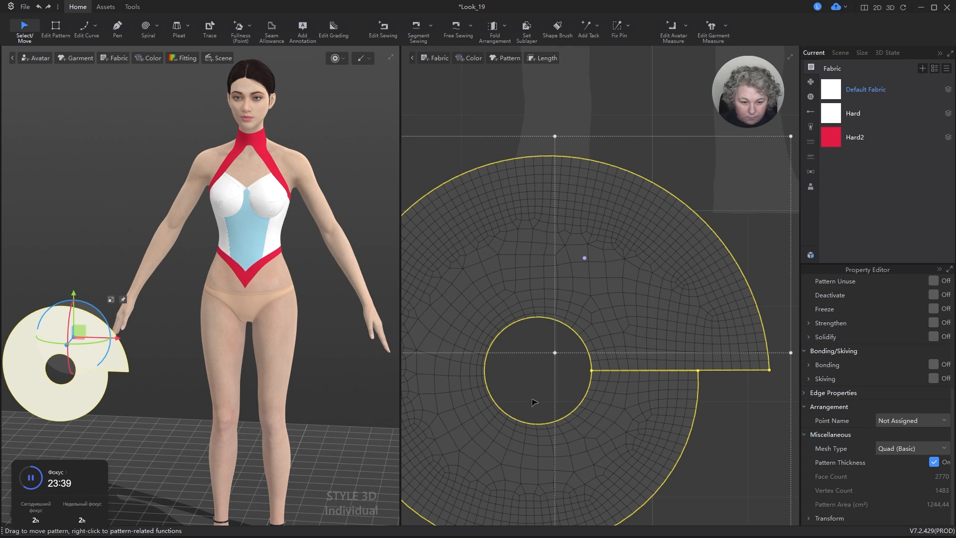
{"action": "key", "text": "z"}
{"action": "left_click", "coordinate": [533, 319]}
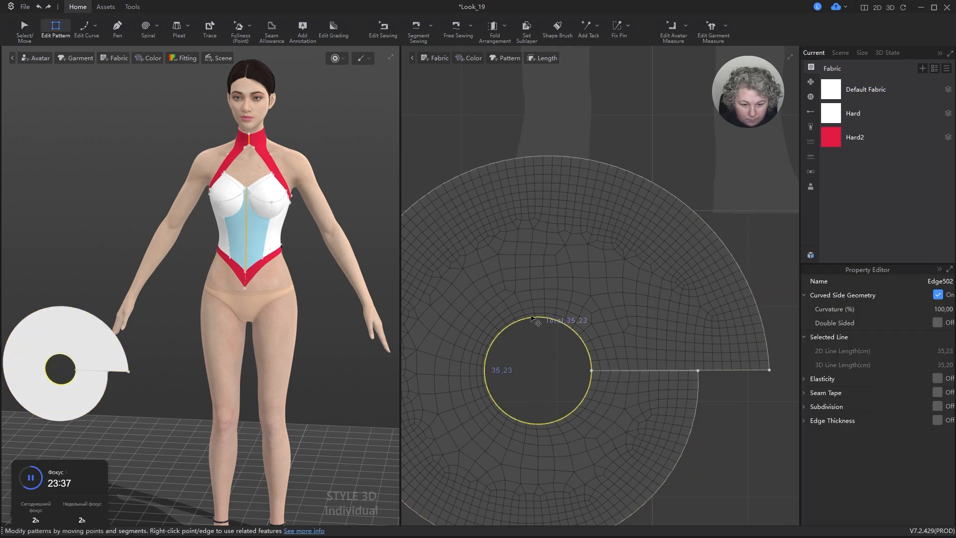
Scale the spiral pattern proportionally to a width of 45 cm.
{"action": "scroll", "coordinate": [551, 336], "scroll_direction": "down", "scroll_amount": 4}
{"action": "key", "text": "a"}
{"action": "left_click", "coordinate": [569, 291]}
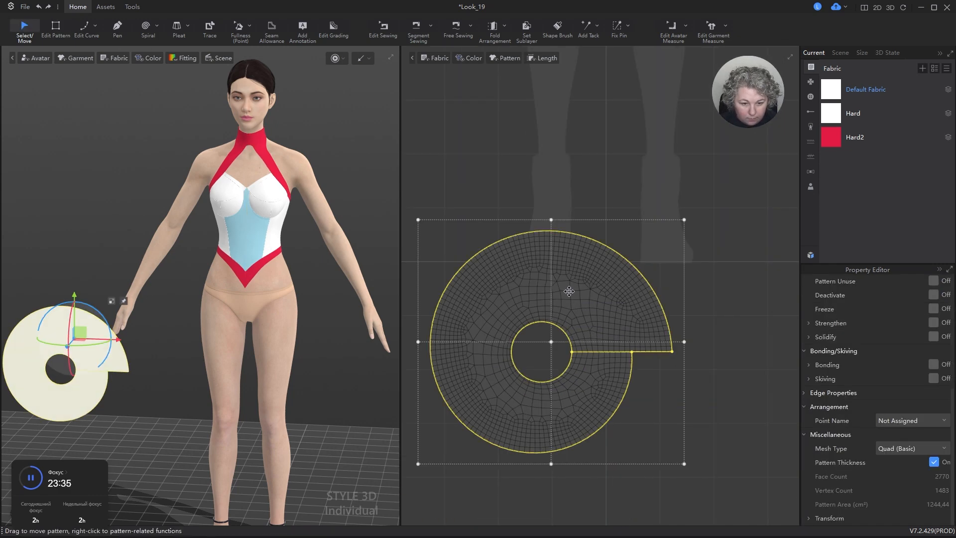
{"action": "left_click", "coordinate": [684, 220]}
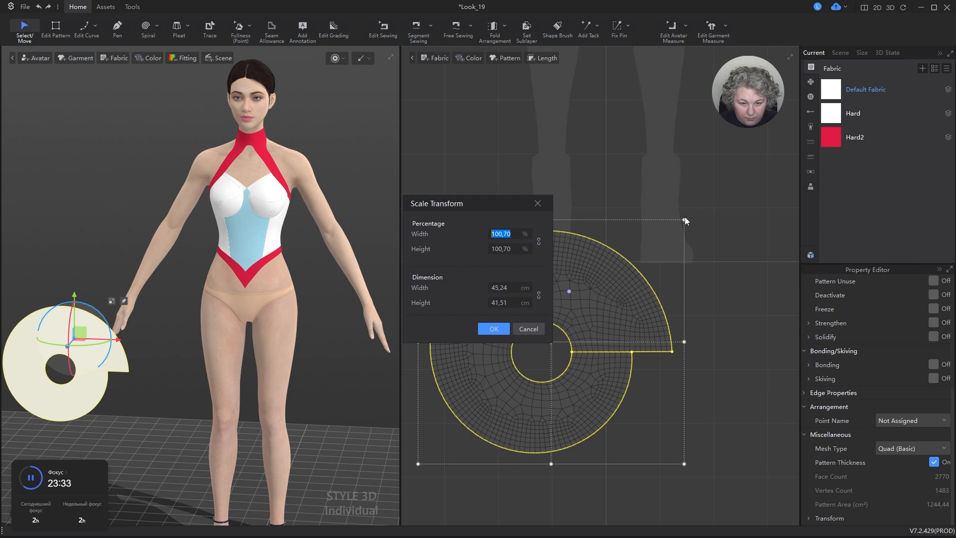
{"action": "double_click", "coordinate": [525, 287]}
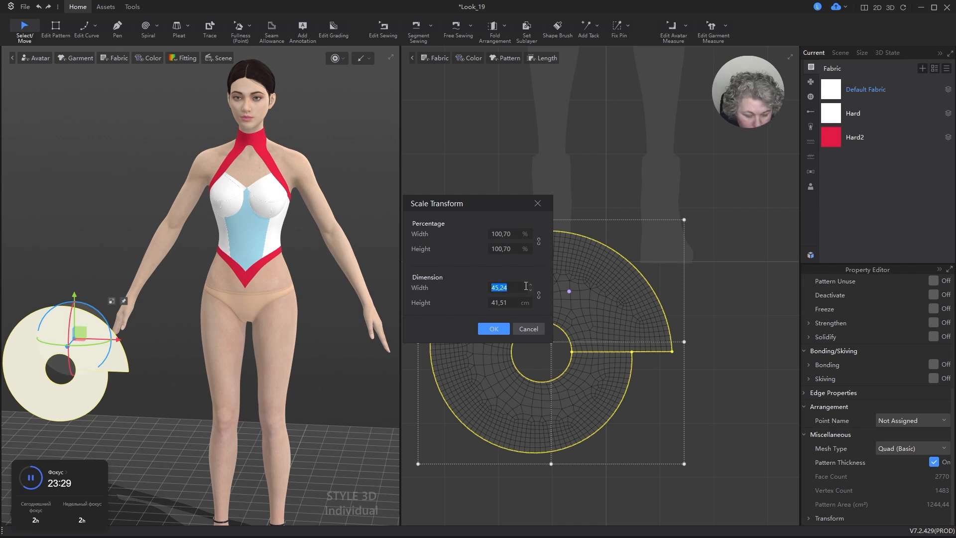
{"action": "type", "text": "45"}
{"action": "key", "text": "Tab"}
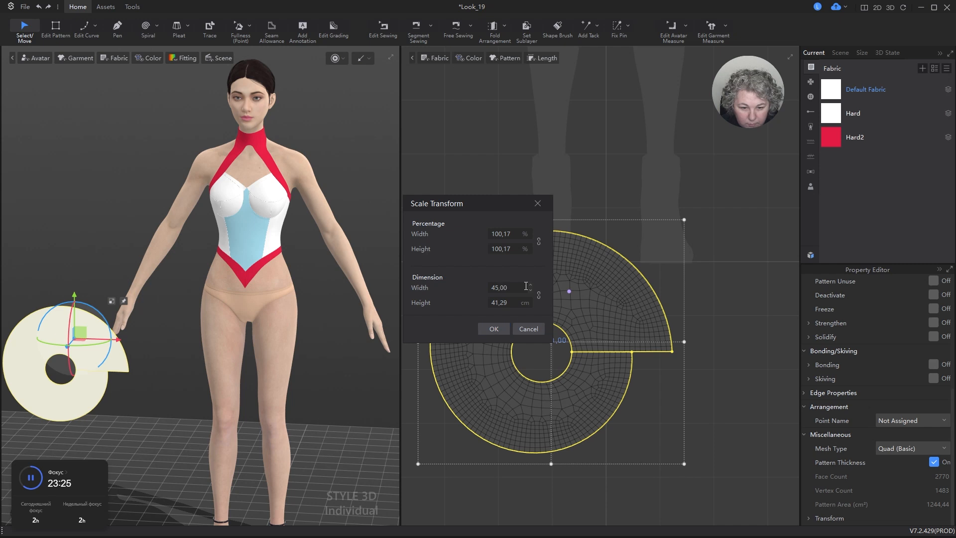
{"action": "left_click", "coordinate": [493, 328]}
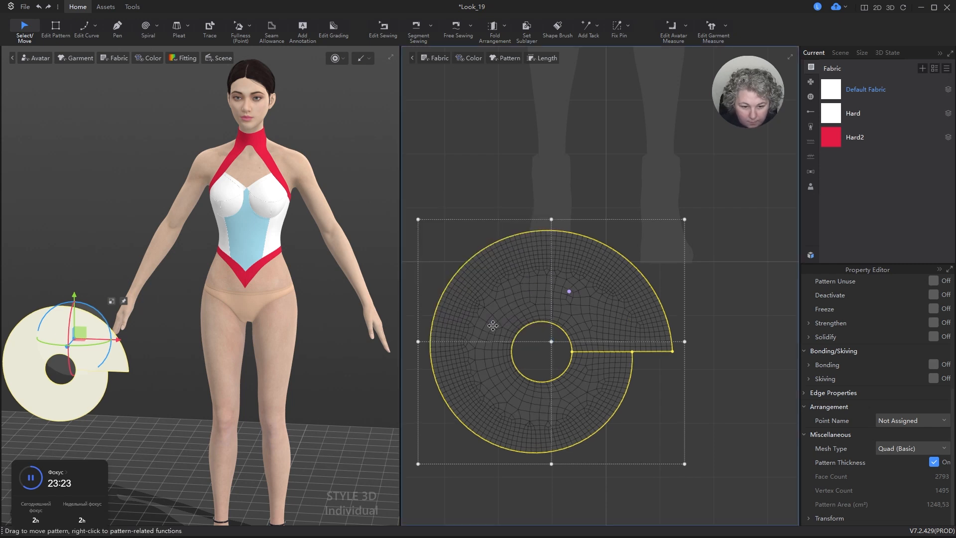
Check the length of the spiral pattern's inner circular edge.
{"action": "left_click", "coordinate": [544, 342]}
{"action": "scroll", "coordinate": [543, 342], "scroll_direction": "up", "scroll_amount": 5}
{"action": "key", "text": "z"}
{"action": "left_click", "coordinate": [569, 301]}
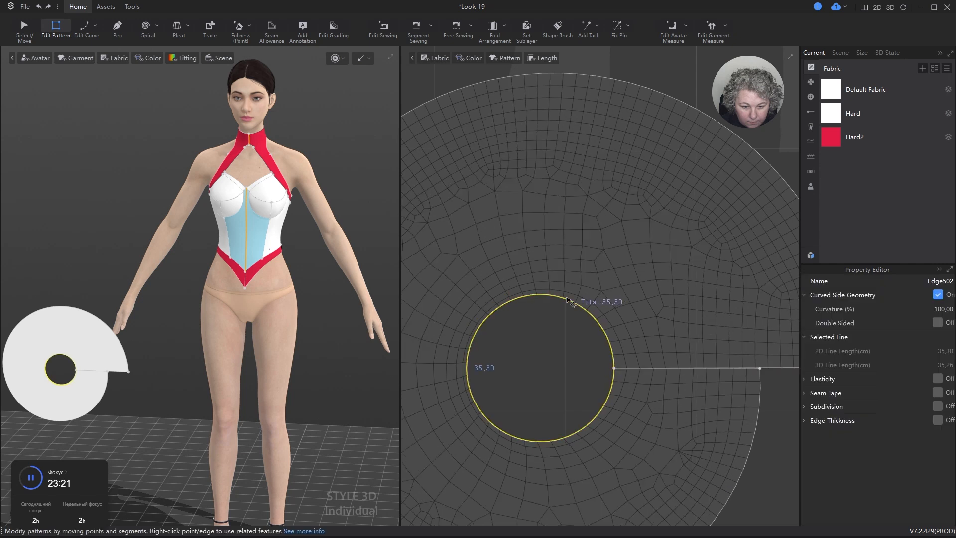
{"action": "scroll", "coordinate": [536, 347], "scroll_direction": "down", "scroll_amount": 5}
{"action": "left_click", "coordinate": [592, 305]}
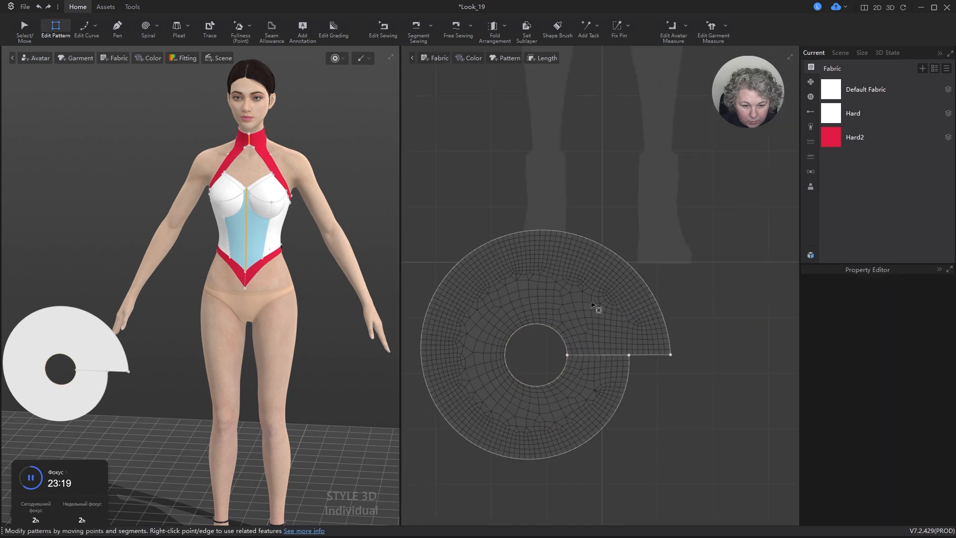
Scale the spiral pattern proportionally to a width of 44 cm and check its inner circular edge length.
{"action": "key", "text": "a"}
{"action": "left_click", "coordinate": [614, 282]}
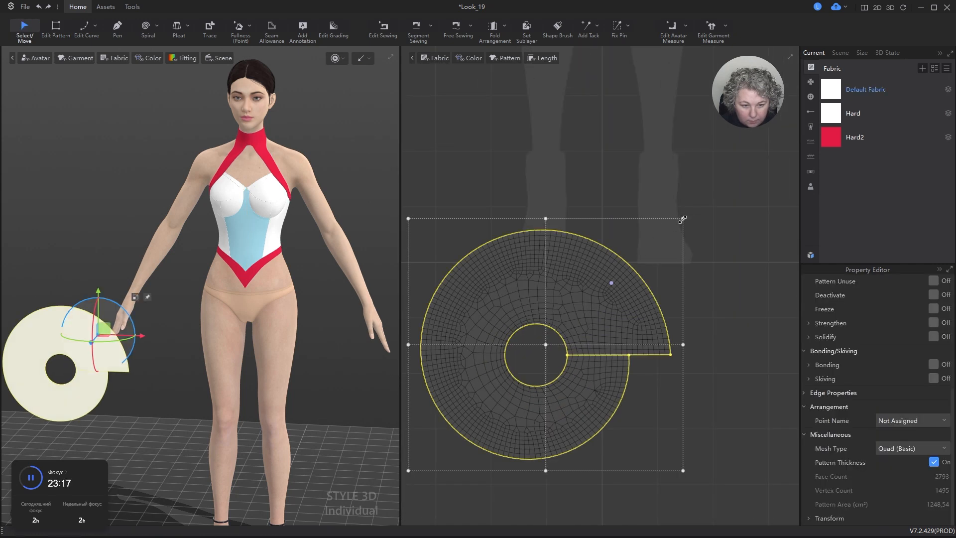
{"action": "left_click", "coordinate": [684, 220]}
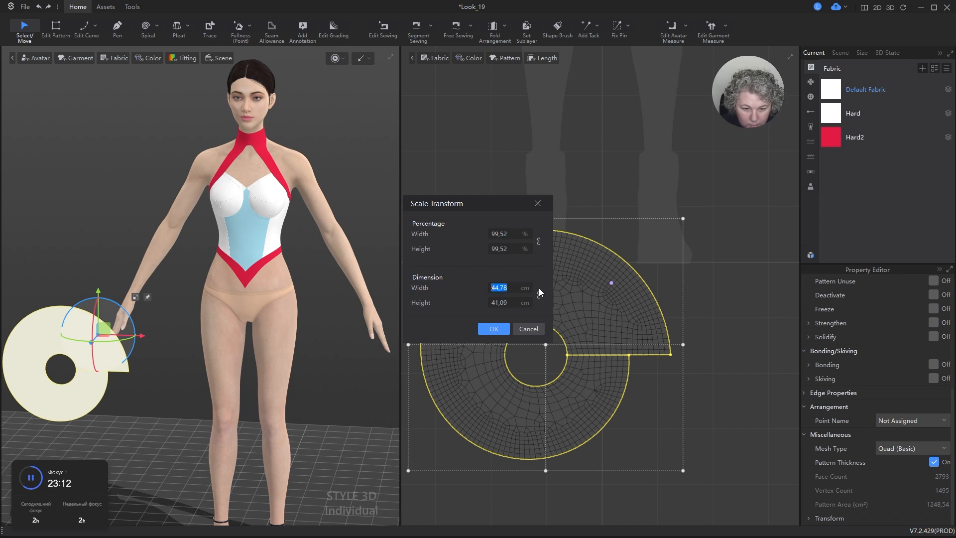
{"action": "type", "text": "44"}
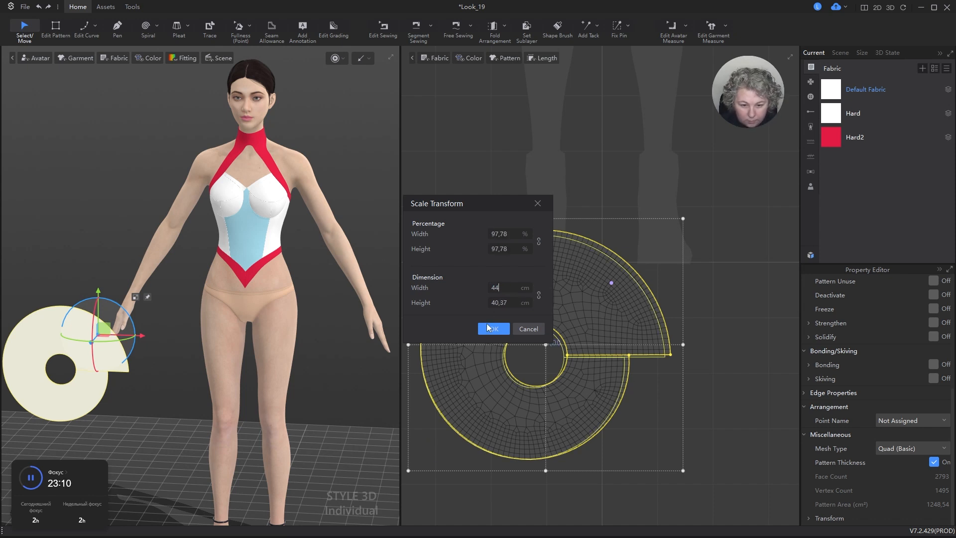
{"action": "left_click", "coordinate": [494, 328]}
{"action": "key", "text": "z"}
{"action": "scroll", "coordinate": [550, 292], "scroll_direction": "up", "scroll_amount": 6}
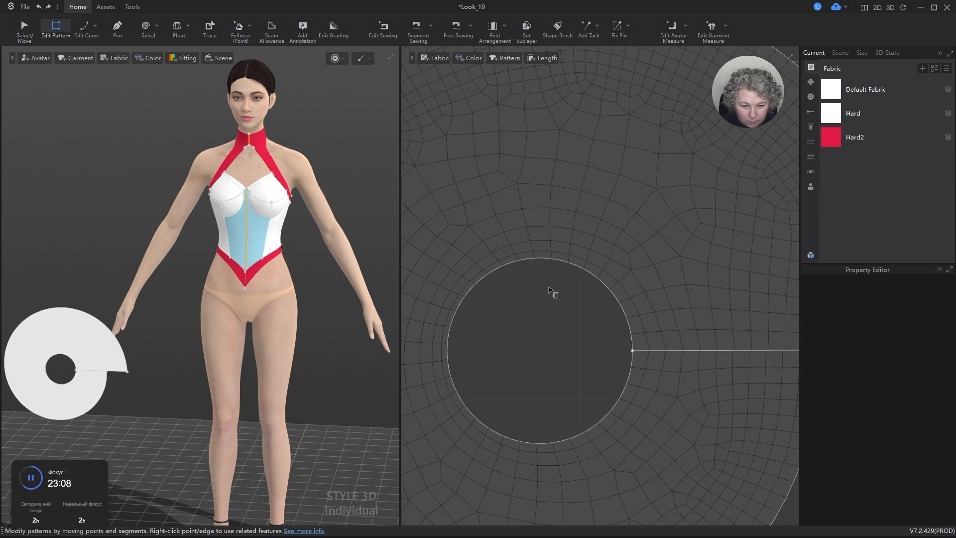
{"action": "left_click", "coordinate": [554, 263]}
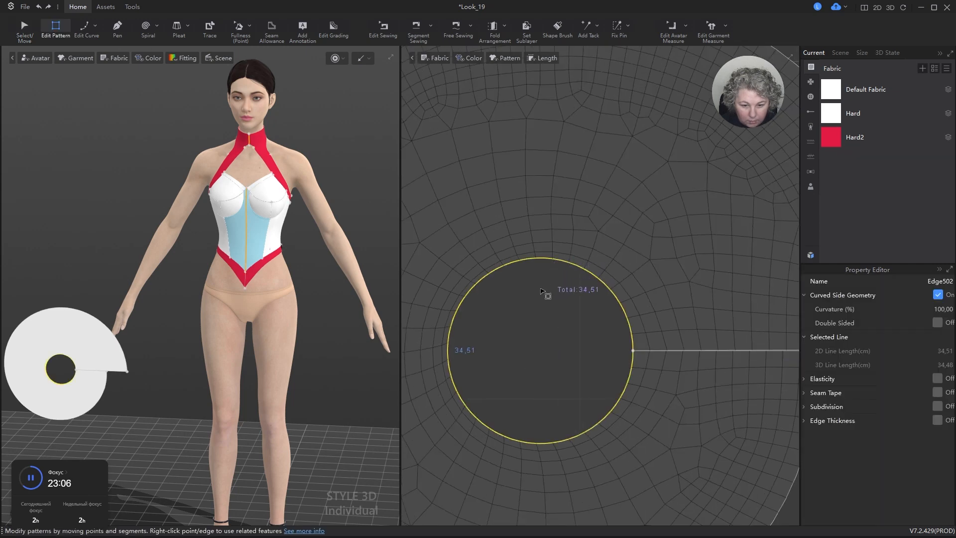
{"action": "scroll", "coordinate": [543, 291], "scroll_direction": "down", "scroll_amount": 5}
{"action": "left_click", "coordinate": [607, 273]}
Scale the spiral pattern proportionally to a width of 44.9 cm and recheck the inner circular edge length.
{"action": "key", "text": "a"}
{"action": "left_click", "coordinate": [598, 260]}
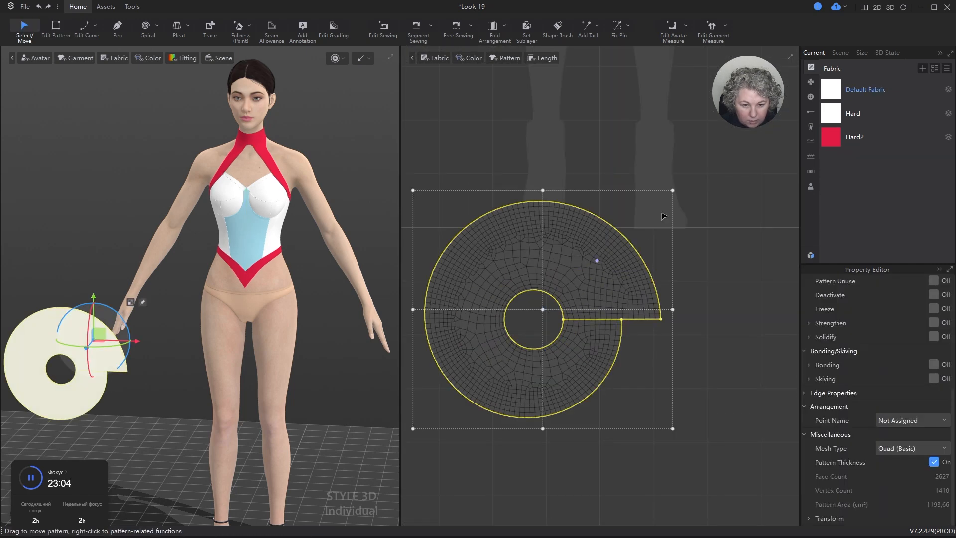
{"action": "left_click_drag", "start_coordinate": [673, 190], "coordinate": [677, 191]}
{"action": "right_click", "coordinate": [677, 190]}
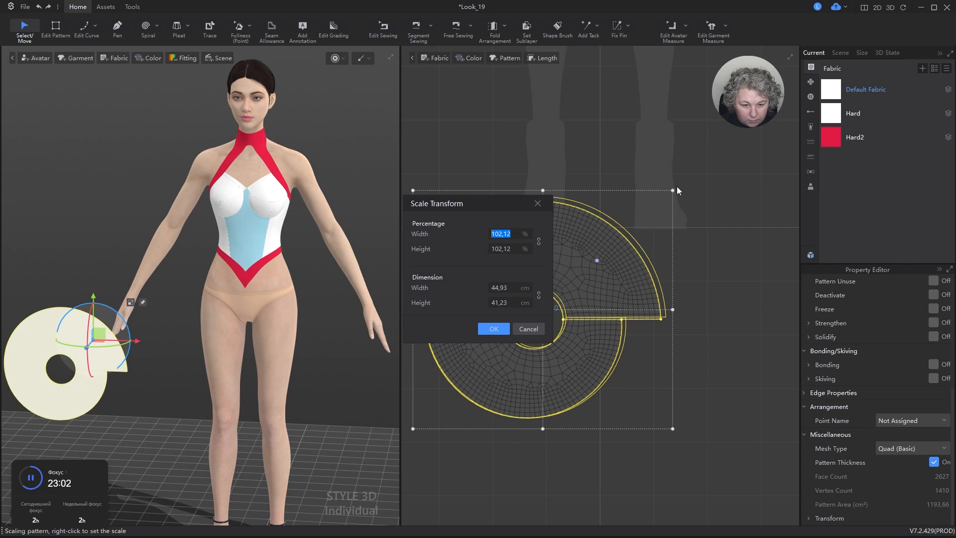
{"action": "left_click", "coordinate": [509, 287]}
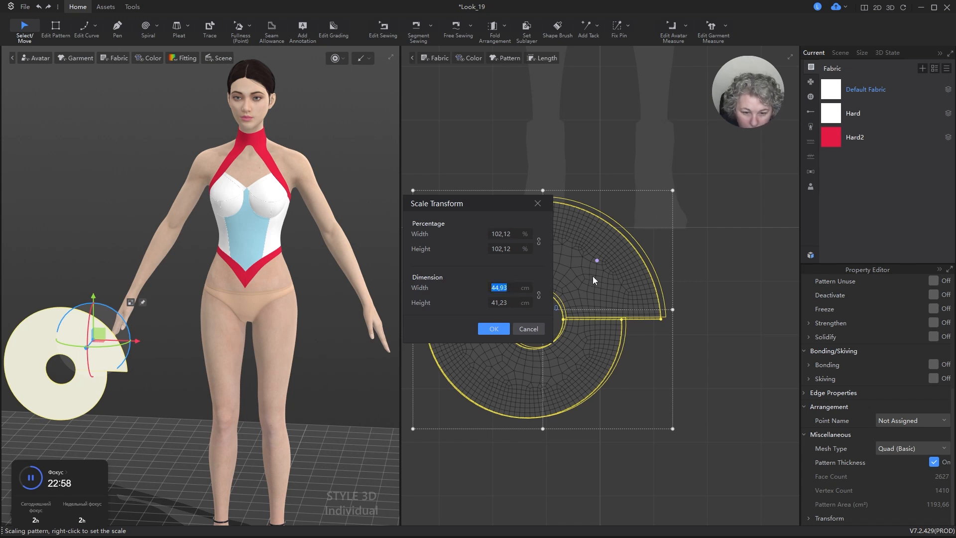
{"action": "type", "text": "44"}
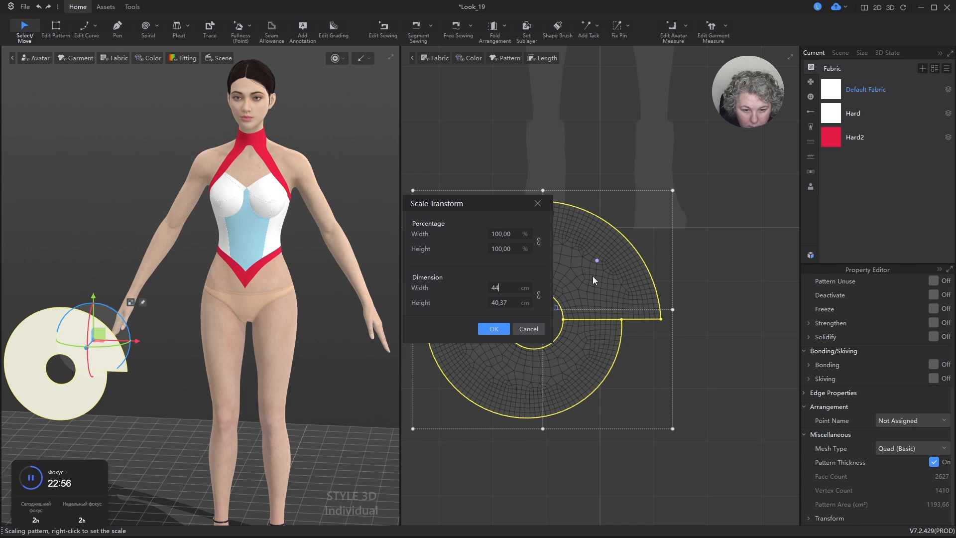
{"action": "type", "text": ",9"}
{"action": "key", "text": "Return"}
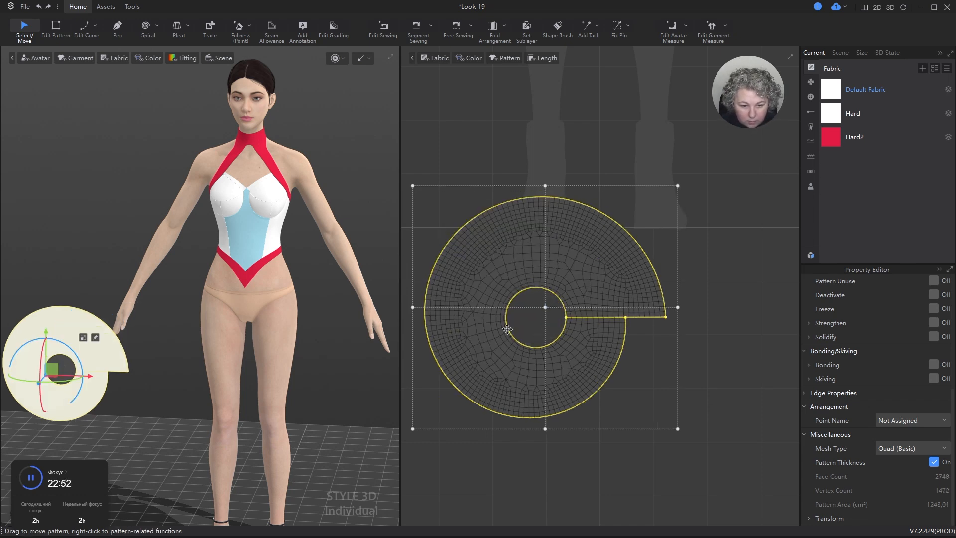
{"action": "scroll", "coordinate": [514, 326], "scroll_direction": "up", "scroll_amount": 5}
{"action": "key", "text": "z"}
{"action": "left_click", "coordinate": [488, 302]}
{"action": "left_click", "coordinate": [489, 302]}
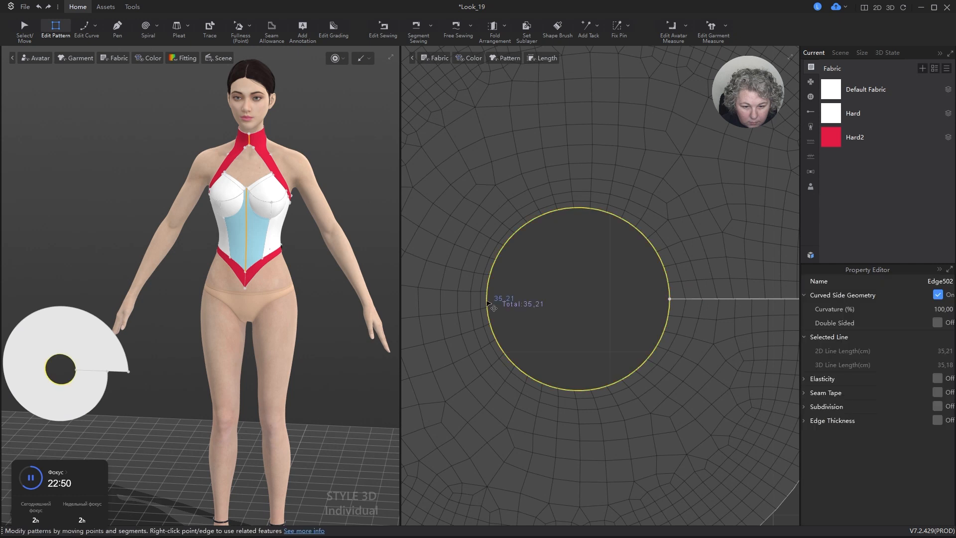
Reduce the spiral pattern proportionally to a width of 44.75 cm and check the length of its inner circular edge.
{"action": "scroll", "coordinate": [485, 323], "scroll_direction": "down", "scroll_amount": 4}
{"action": "scroll", "coordinate": [534, 284], "scroll_direction": "up", "scroll_amount": 1}
{"action": "key", "text": "q"}
{"action": "left_click", "coordinate": [597, 236]}
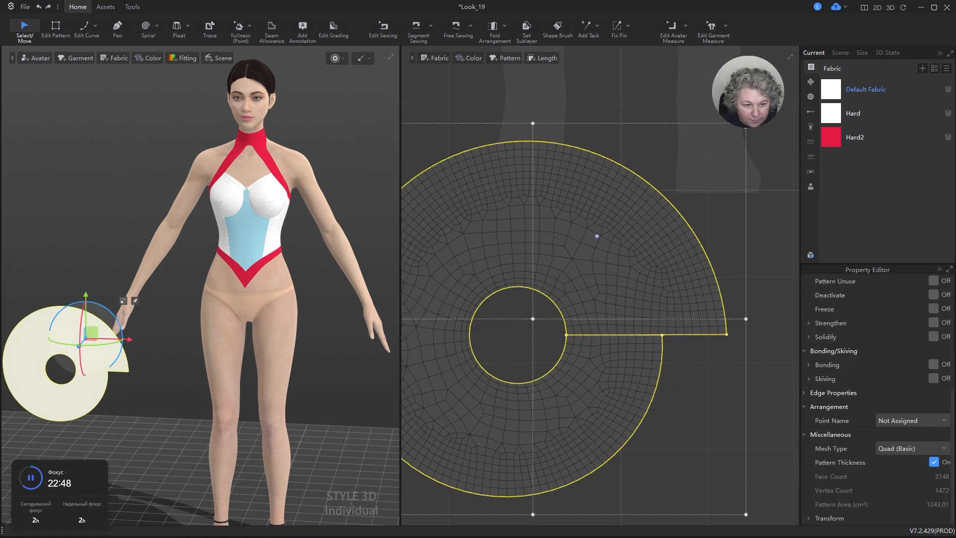
{"action": "left_click_drag", "start_coordinate": [747, 123], "coordinate": [745, 124]}
{"action": "right_click", "coordinate": [744, 124]}
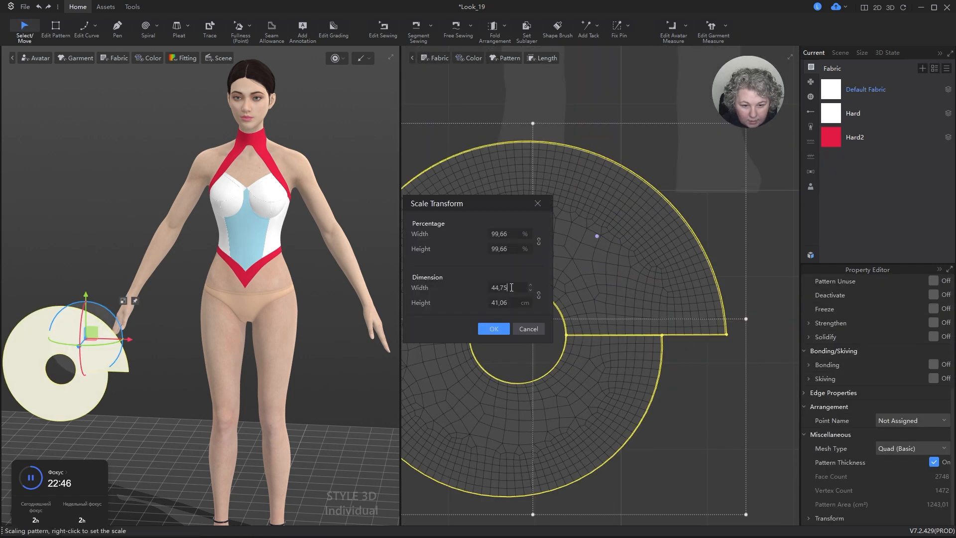
{"action": "left_click", "coordinate": [493, 329]}
{"action": "left_click", "coordinate": [505, 308]}
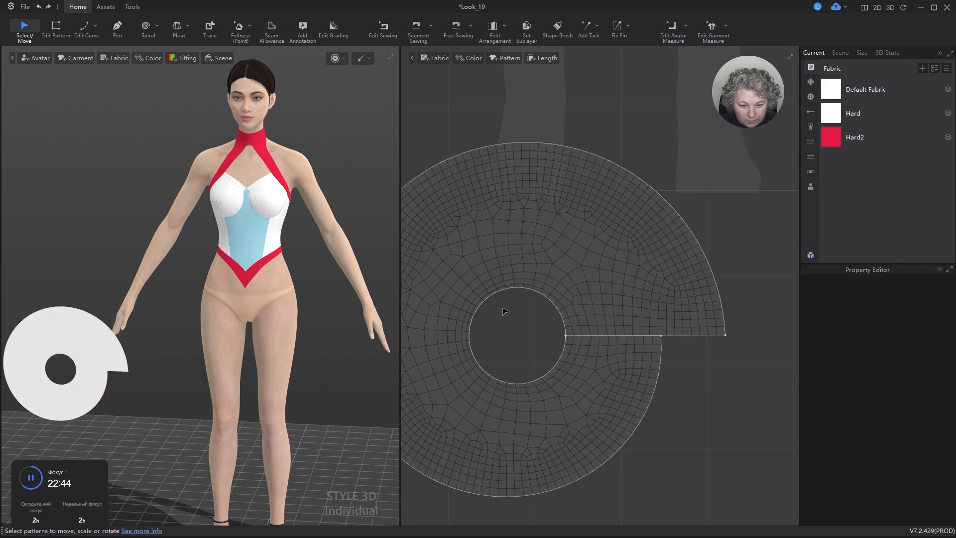
{"action": "key", "text": "z"}
{"action": "left_click", "coordinate": [504, 292]}
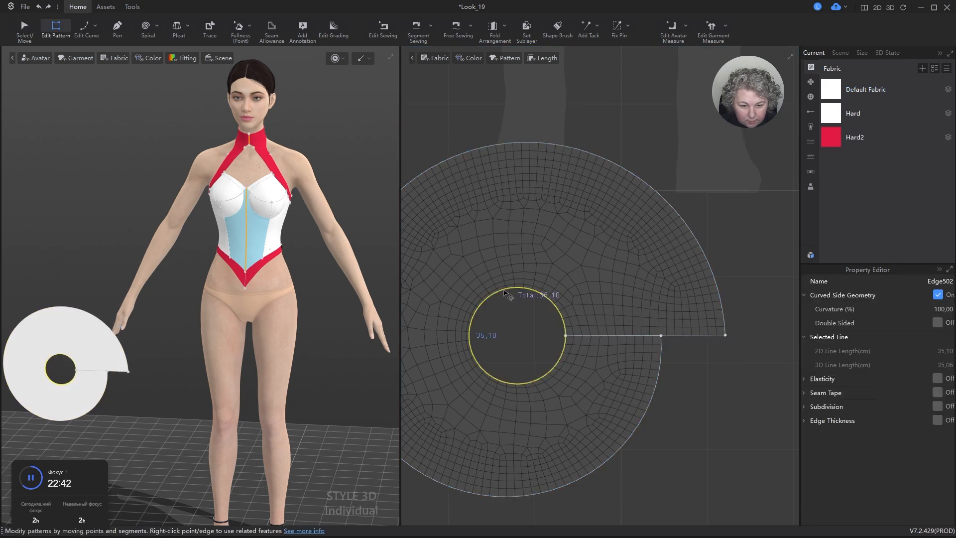
Set the spiral pattern's width to 44.7 cm with proportional scaling and measure its inner circular edge.
{"action": "key", "text": "q"}
{"action": "left_click", "coordinate": [577, 242]}
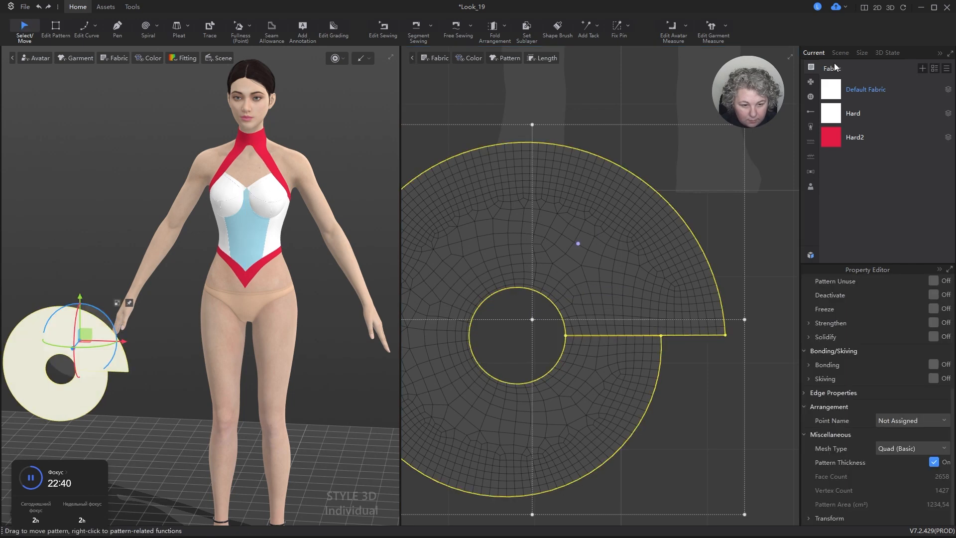
{"action": "right_click", "coordinate": [745, 127]}
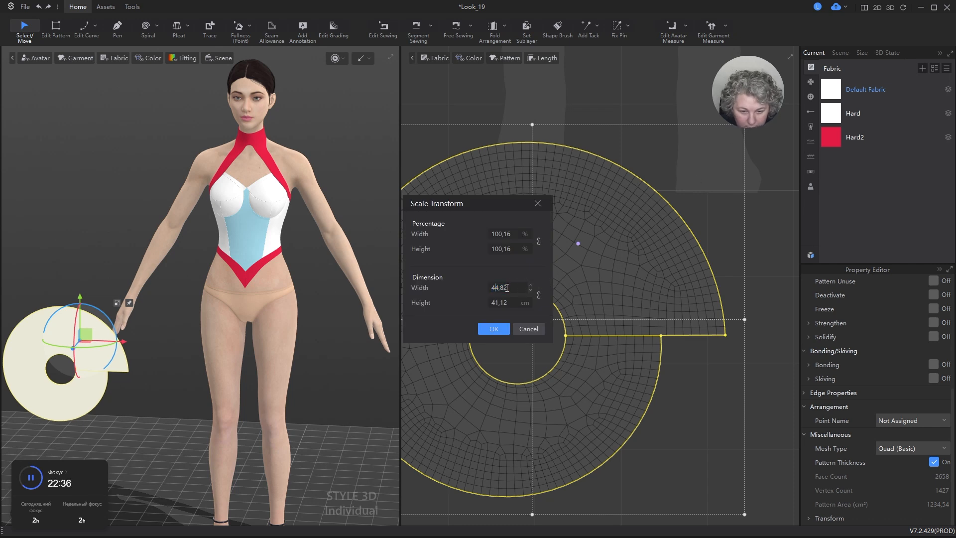
{"action": "type", "text": "7"}
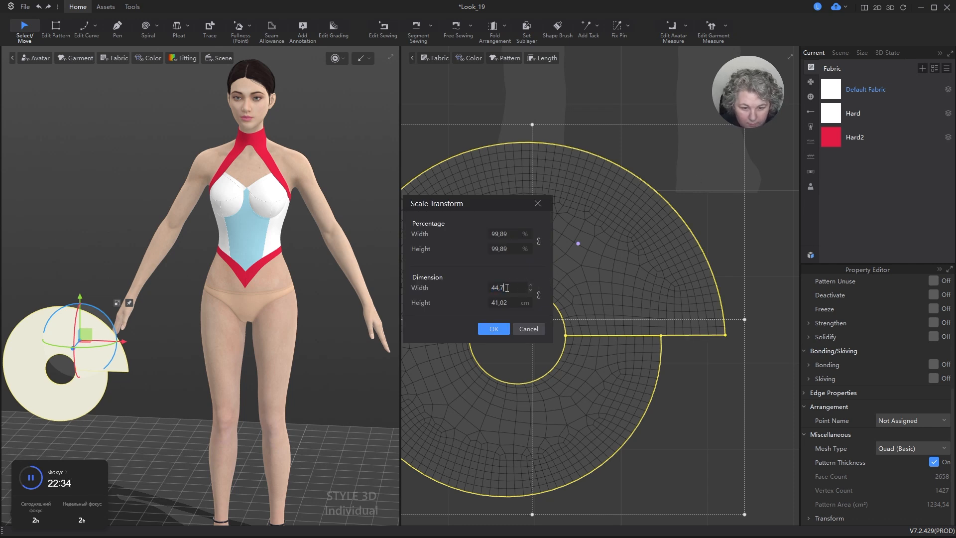
{"action": "key", "text": "Return"}
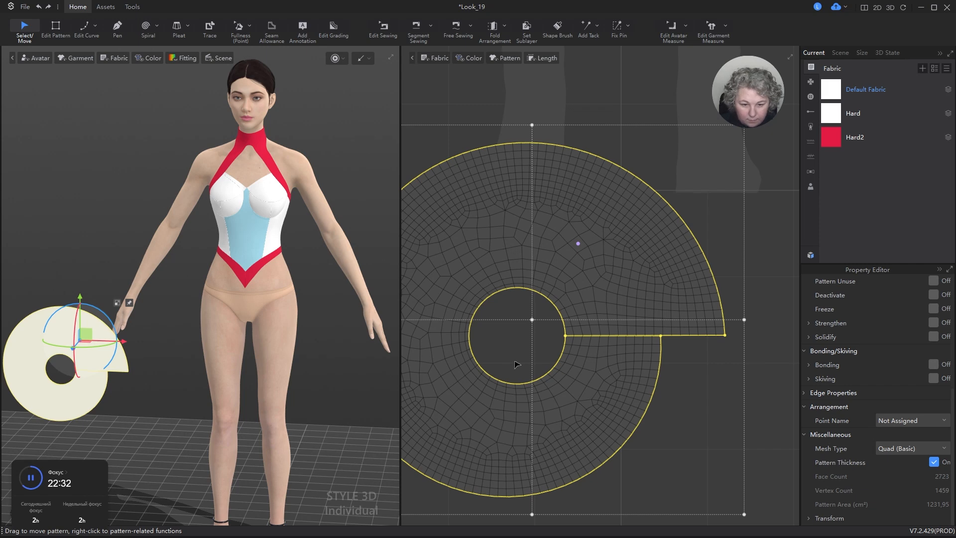
{"action": "key", "text": "z"}
{"action": "left_click", "coordinate": [522, 289]}
Scale the spiral pattern proportionally down to a width of 44.6 cm and recheck its inner circular edge length.
{"action": "key", "text": "a"}
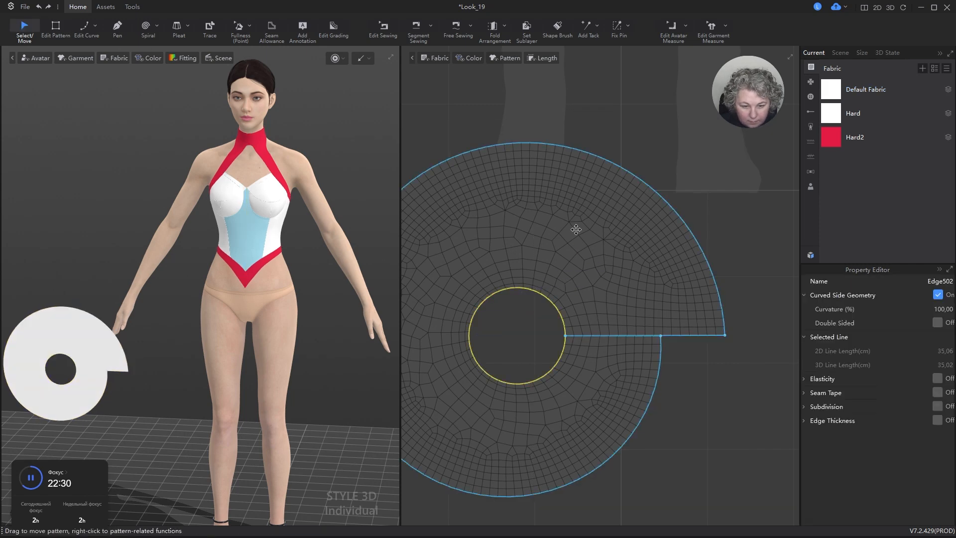
{"action": "left_click", "coordinate": [576, 229]}
{"action": "right_click", "coordinate": [744, 125]}
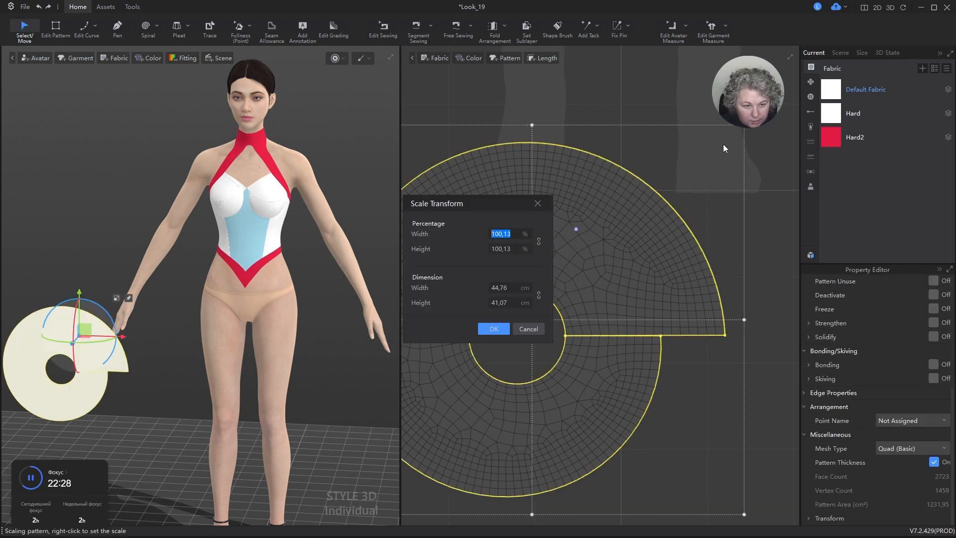
{"action": "double_click", "coordinate": [514, 288]}
{"action": "key", "text": "Left"}
{"action": "key", "text": "Right"}
{"action": "key", "text": "Right"}
{"action": "key", "text": "Right"}
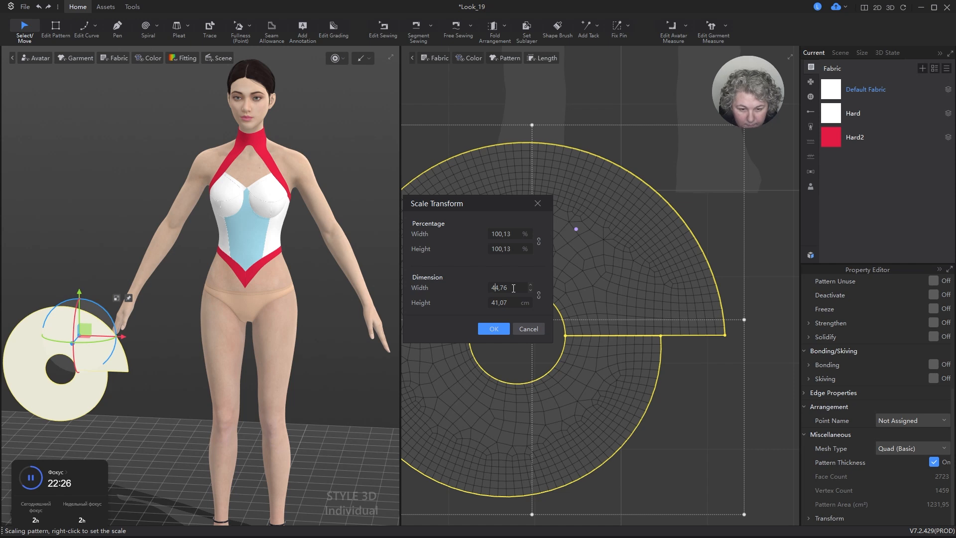
{"action": "key", "text": "Delete"}
{"action": "key", "text": "Return"}
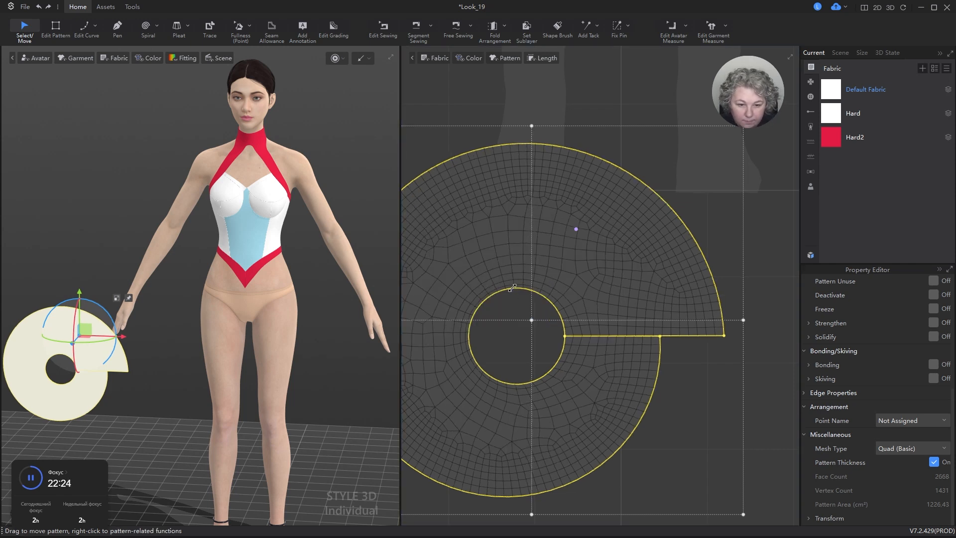
{"action": "key", "text": "z"}
{"action": "left_click", "coordinate": [500, 293]}
{"action": "left_click", "coordinate": [500, 294]}
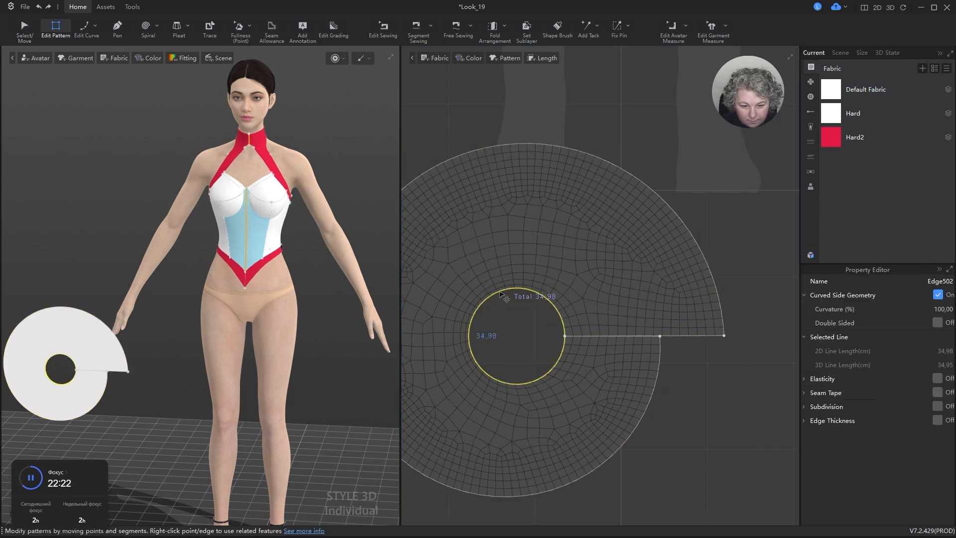
Enlarge the spiral pattern very slightly with a proportional width change and check its inner circular edge.
{"action": "key", "text": "a"}
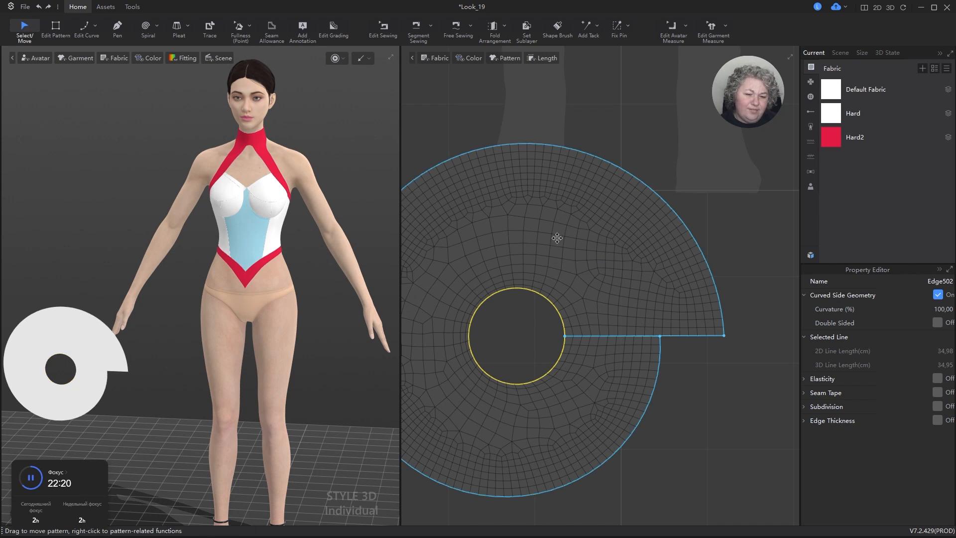
{"action": "left_click", "coordinate": [557, 236]}
{"action": "left_click_drag", "start_coordinate": [743, 126], "coordinate": [745, 125]}
{"action": "right_click", "coordinate": [746, 125]}
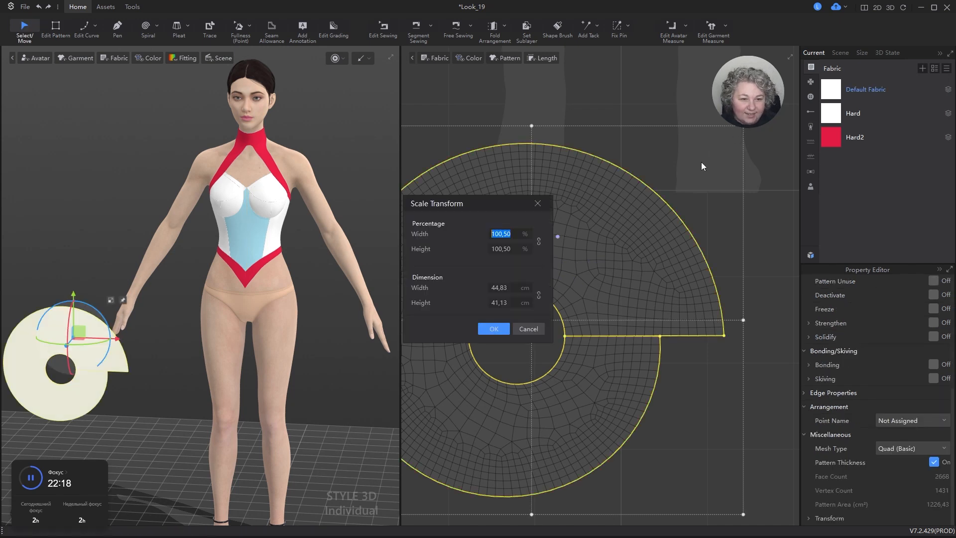
{"action": "left_click", "coordinate": [515, 287]}
{"action": "double_click", "coordinate": [514, 286]}
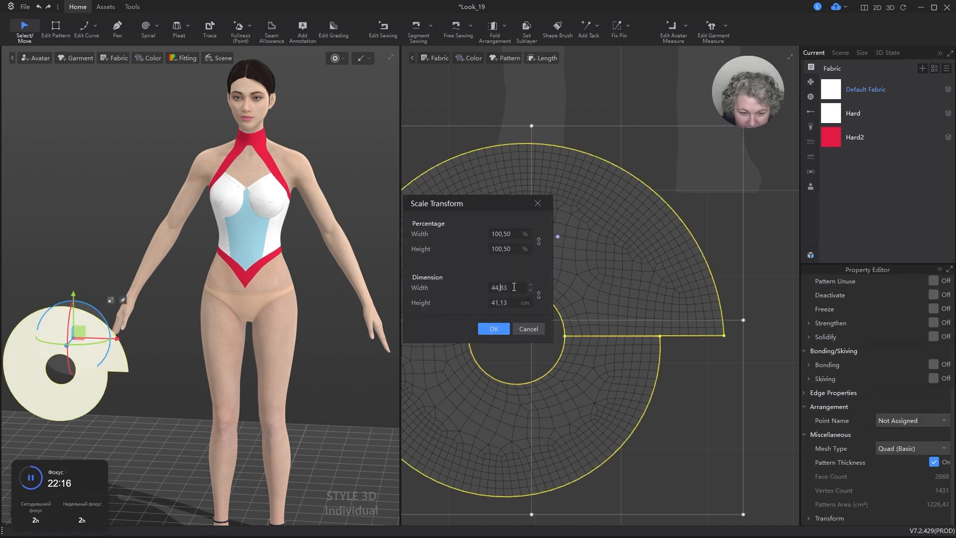
{"action": "type", "text": "88"}
{"action": "key", "text": "Return"}
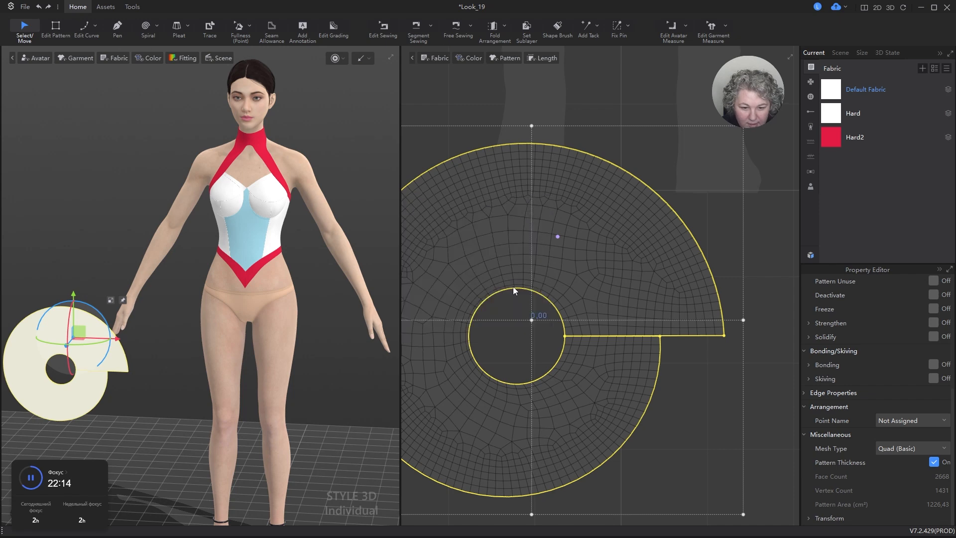
{"action": "key", "text": "Escape"}
{"action": "key", "text": "z"}
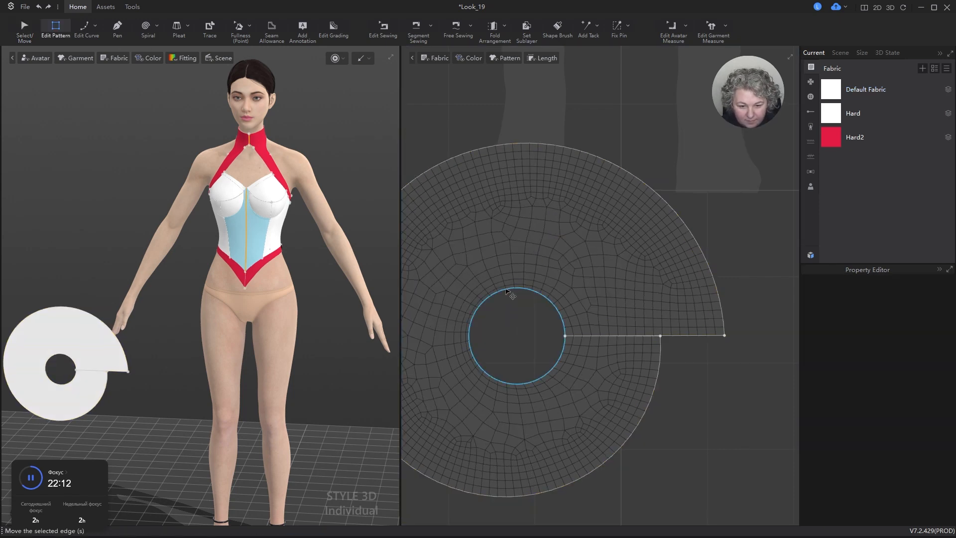
{"action": "left_click", "coordinate": [508, 288]}
{"action": "key", "text": "a"}
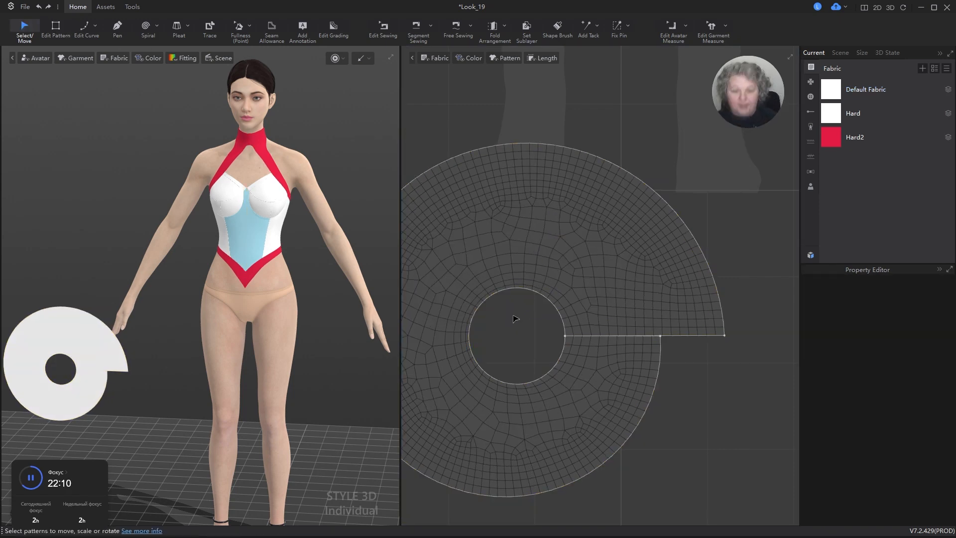
Sew the spiral pattern's inner circular edge to the lower edge of the red hip piece using Segment Sewing.
{"action": "scroll", "coordinate": [506, 353], "scroll_direction": "down", "scroll_amount": 5}
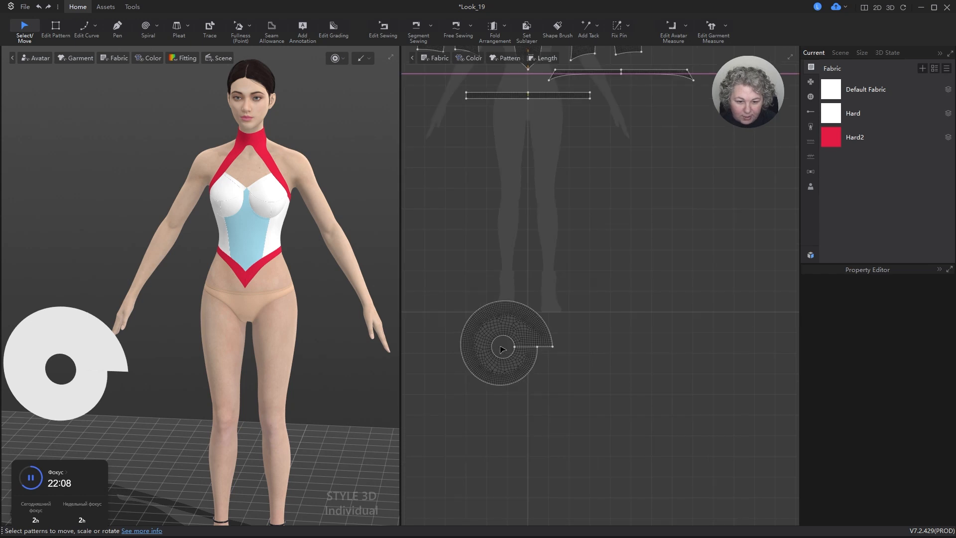
{"action": "scroll", "coordinate": [498, 199], "scroll_direction": "up", "scroll_amount": 3}
{"action": "scroll", "coordinate": [523, 336], "scroll_direction": "down", "scroll_amount": 2}
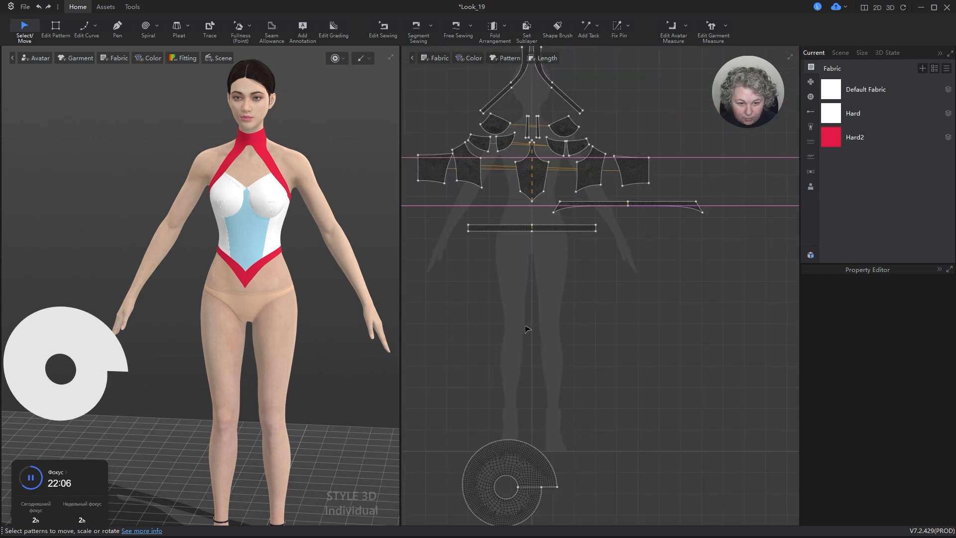
{"action": "key", "text": "m"}
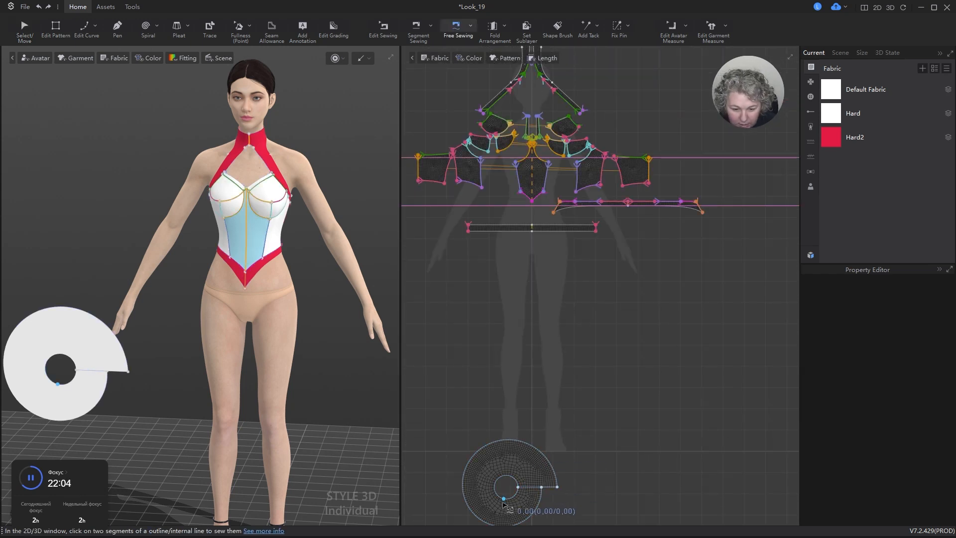
{"action": "key", "text": "n"}
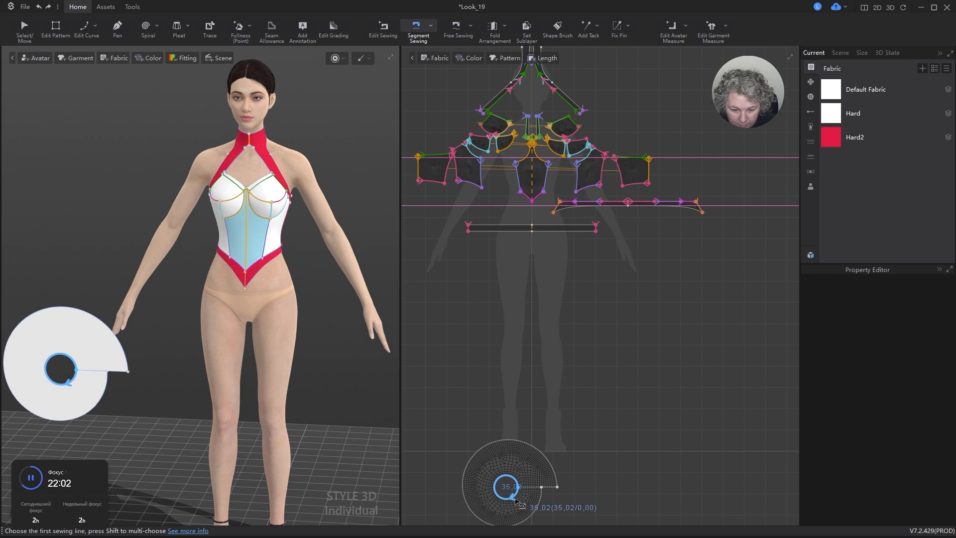
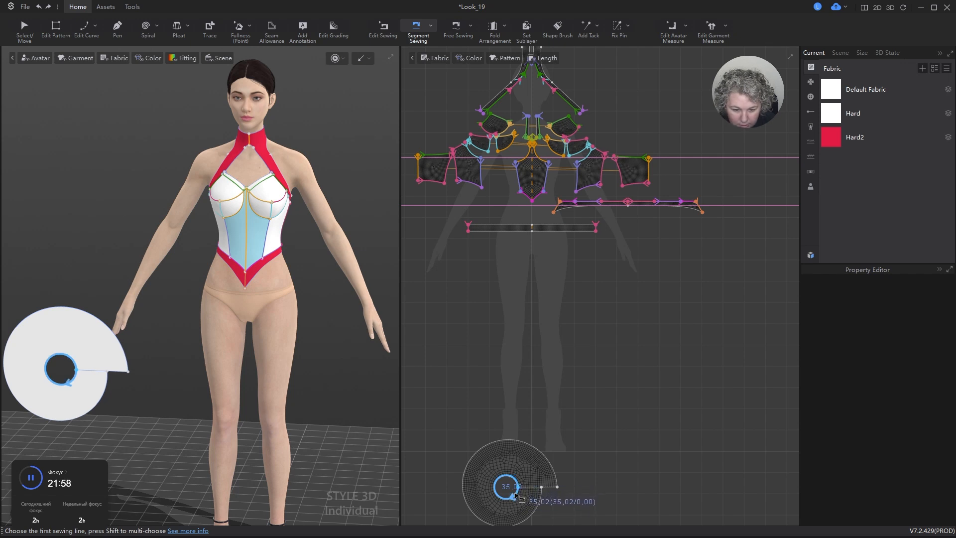
{"action": "left_click", "coordinate": [516, 496]}
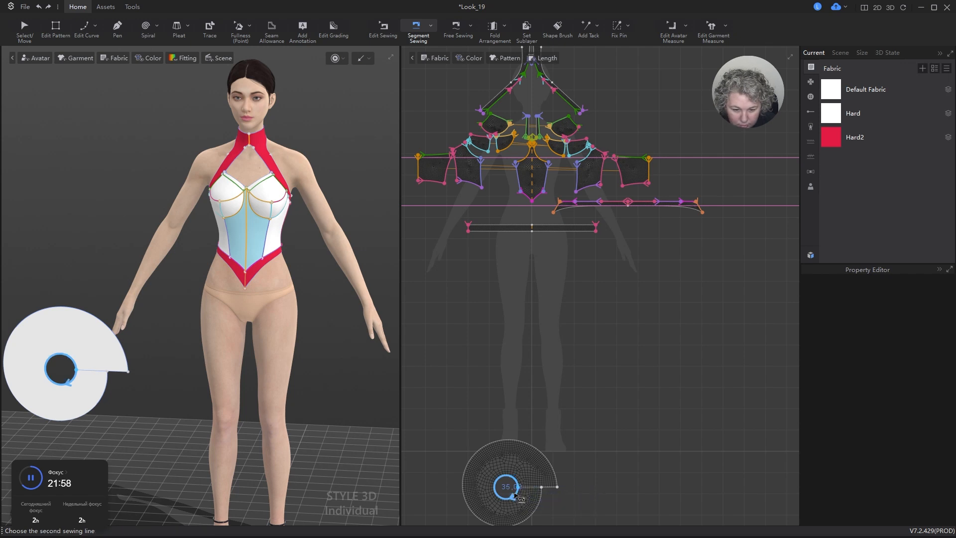
{"action": "left_click", "coordinate": [616, 210]}
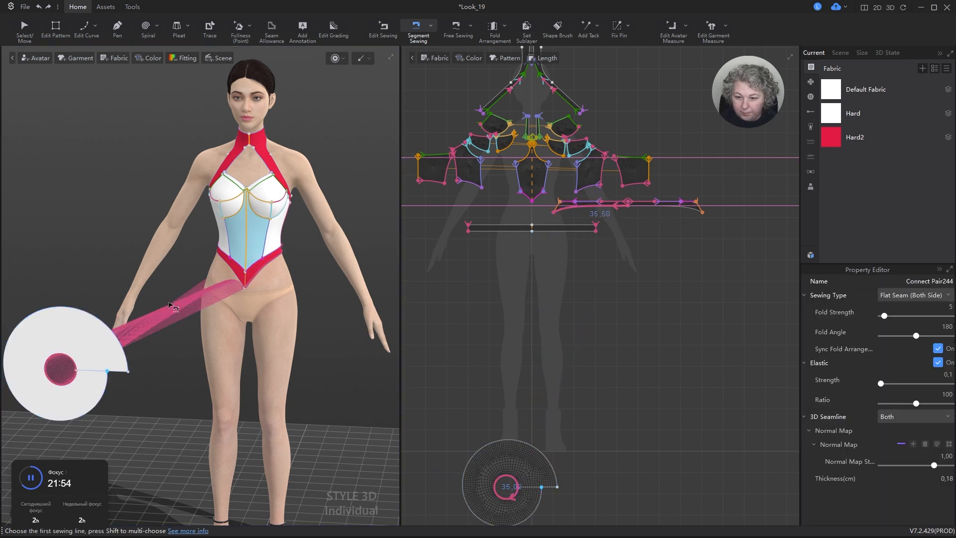
Freeze the red hip piece and run the simulation to pull the sewn spiral toward the hip.
{"action": "key", "text": "q"}
{"action": "left_click", "coordinate": [77, 330]}
{"action": "left_click", "coordinate": [272, 261]}
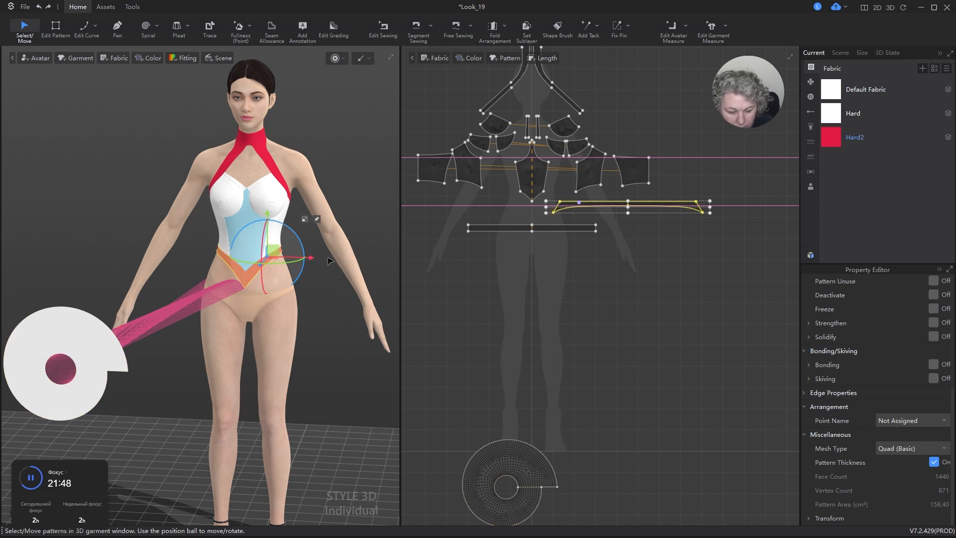
{"action": "key", "text": "ctrl+k"}
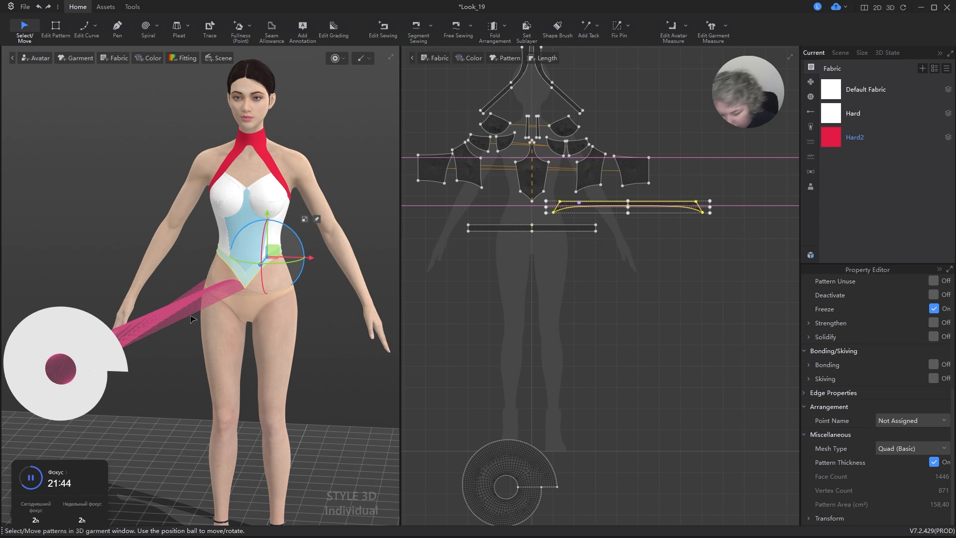
{"action": "key", "text": "space"}
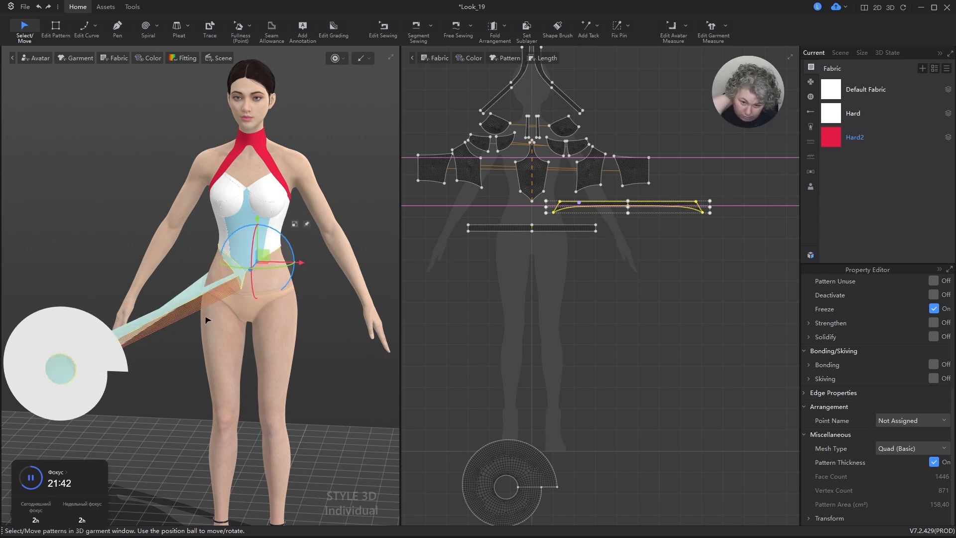
{"action": "left_click", "coordinate": [195, 343]}
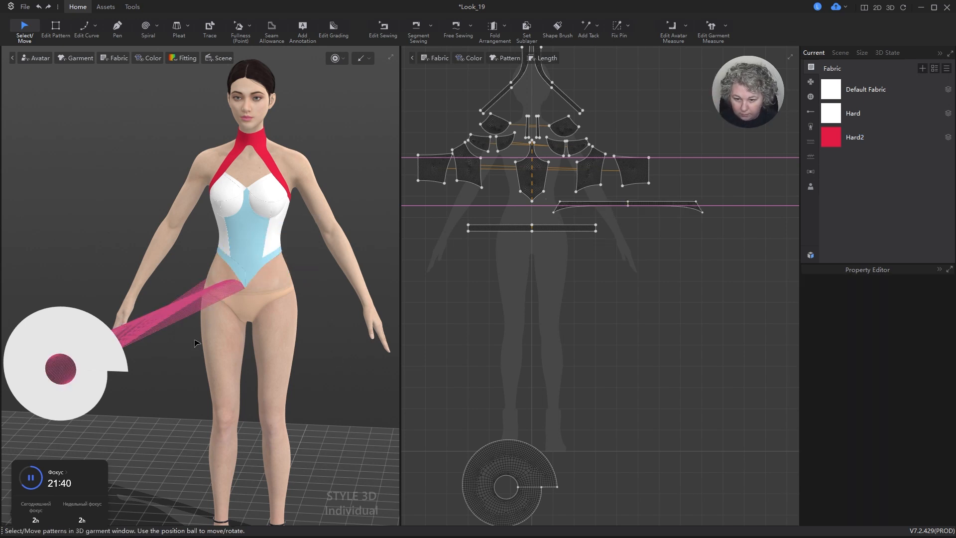
Strengthen the spiral piece and simulate its drape with the avatar hidden.
{"action": "left_click", "coordinate": [89, 339]}
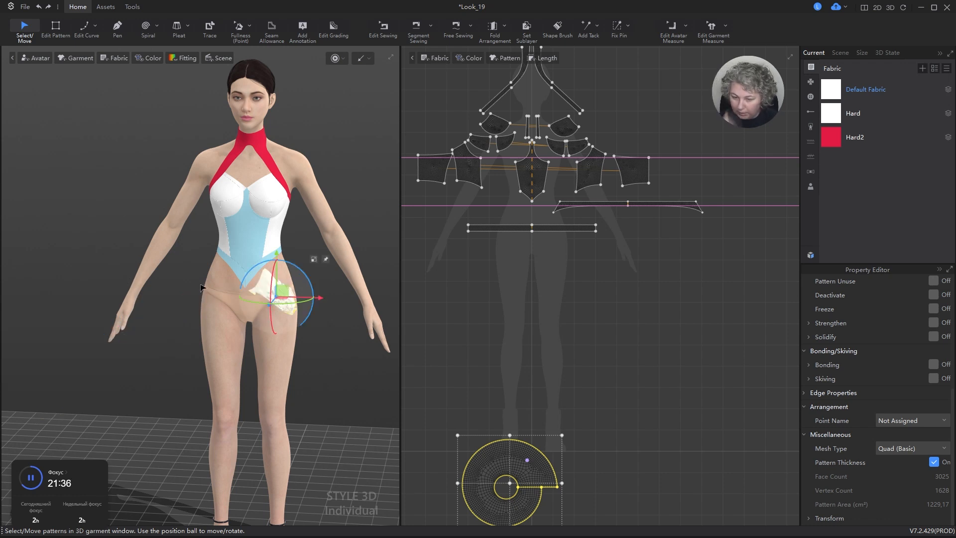
{"action": "key", "text": "ctrl+h"}
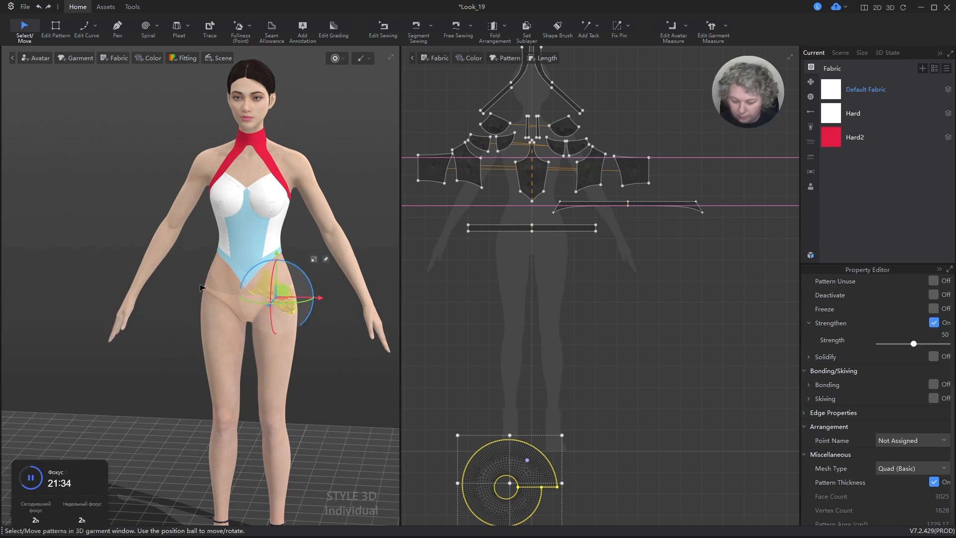
{"action": "key", "text": "shift+a"}
{"action": "left_click", "coordinate": [319, 219]}
{"action": "key", "text": "space"}
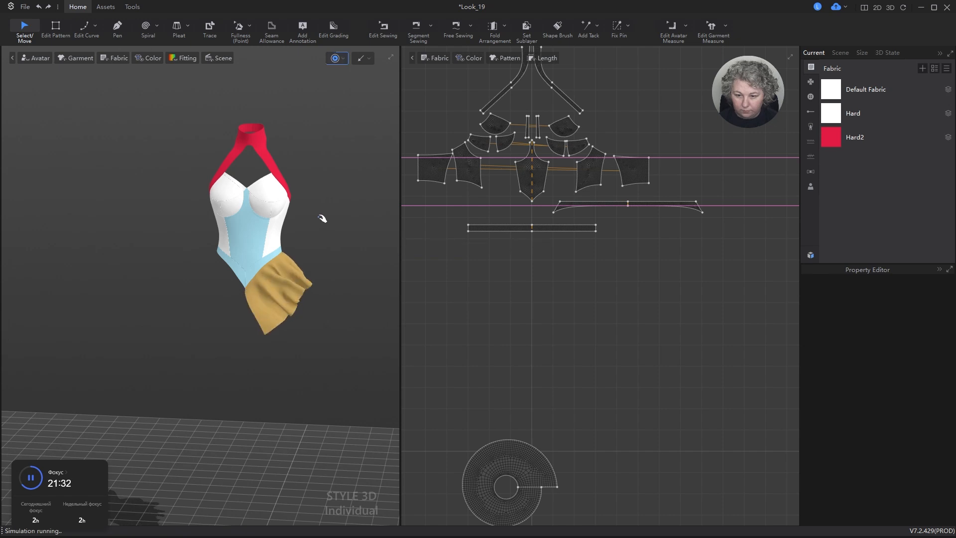
{"action": "right_click_drag", "start_coordinate": [326, 254], "coordinate": [350, 302]}
{"action": "scroll", "coordinate": [348, 301], "scroll_direction": "up", "scroll_amount": 5}
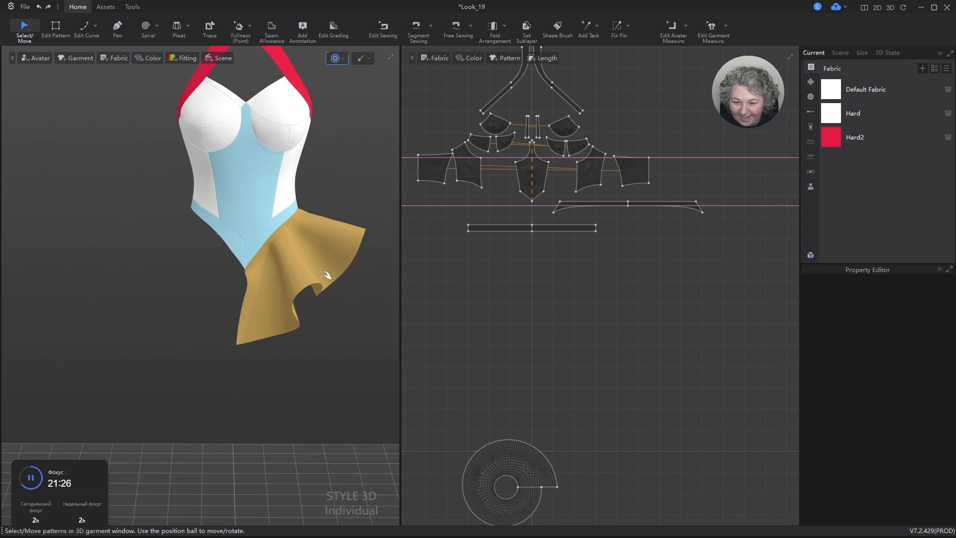
Create a symmetrical copy of the spiral beside the original and move it in 3D against the opposite hip.
{"action": "scroll", "coordinate": [656, 342], "scroll_direction": "down", "scroll_amount": 3}
{"action": "left_click", "coordinate": [593, 410]}
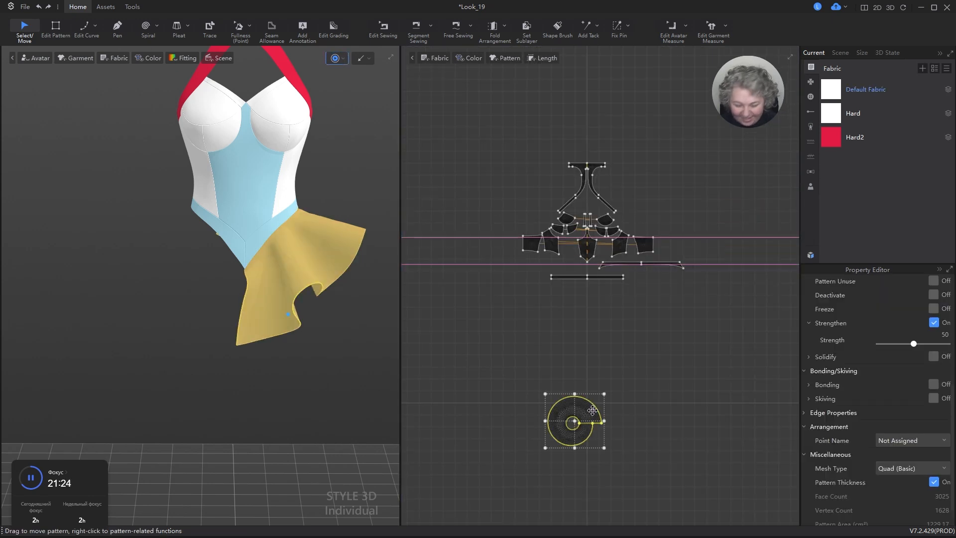
{"action": "key", "text": "ctrl+d"}
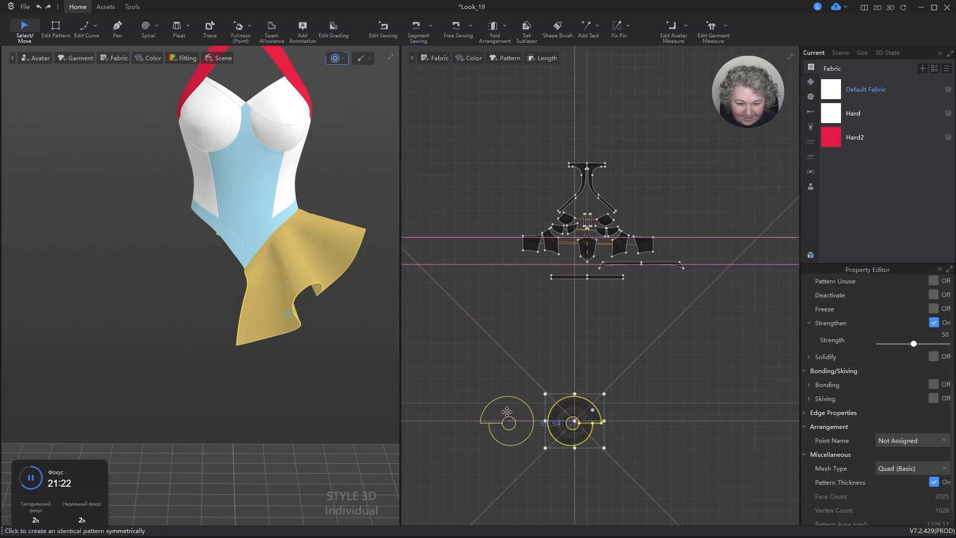
{"action": "left_click", "coordinate": [507, 412]}
{"action": "scroll", "coordinate": [289, 270], "scroll_direction": "down", "scroll_amount": 5}
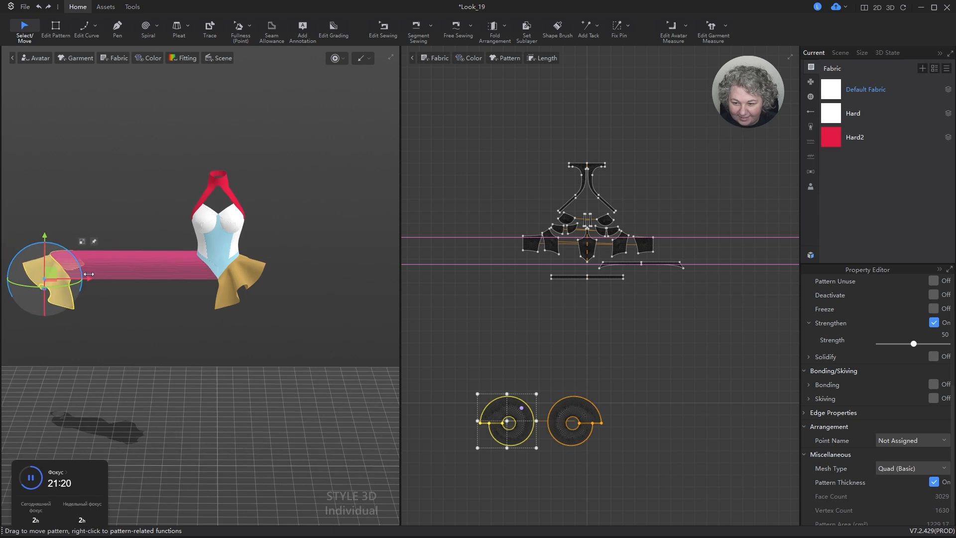
{"action": "left_click_drag", "start_coordinate": [50, 270], "coordinate": [195, 270]}
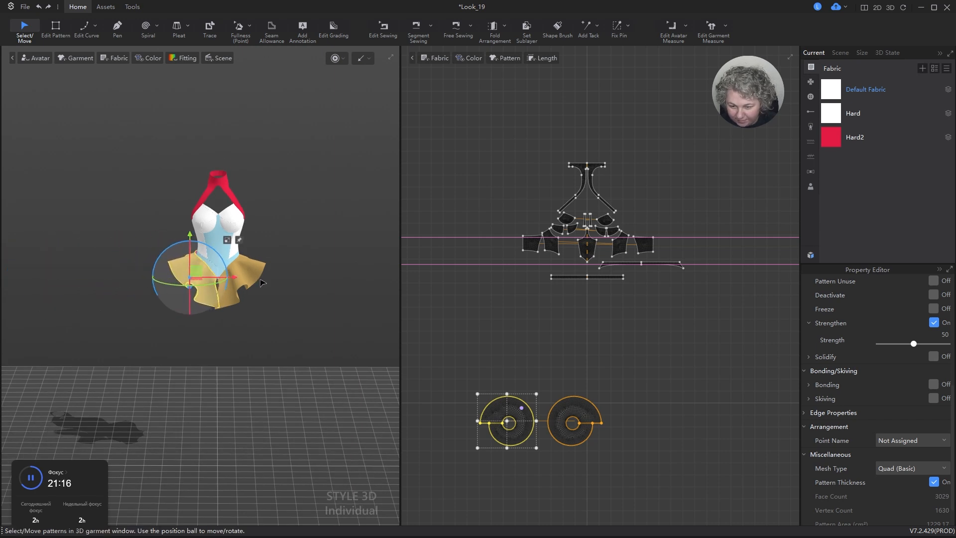
Simulate both spiral flounces and examine how they drape at the front of the corset.
{"action": "key", "text": "space"}
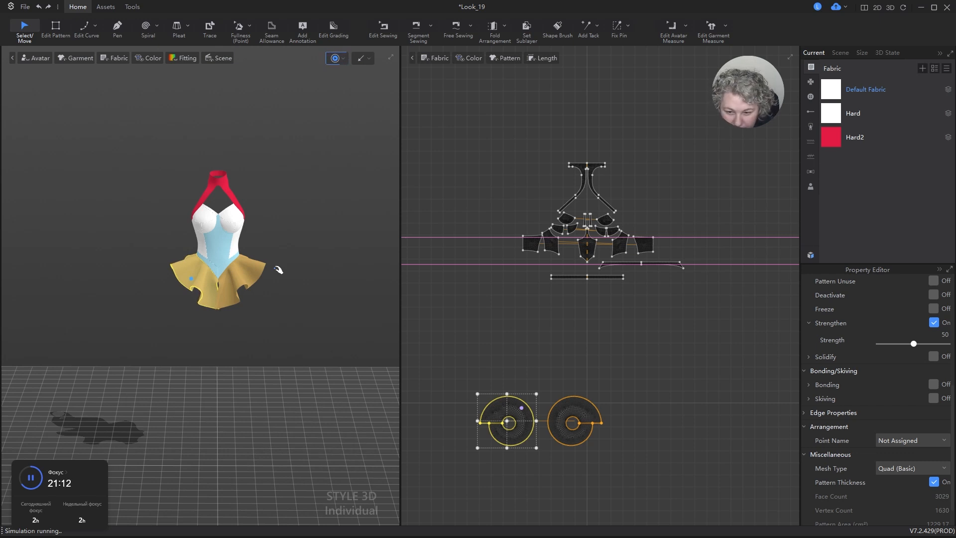
{"action": "key", "text": "space"}
{"action": "mouse_move", "coordinate": [322, 264]}
{"action": "right_mouse_down"}
{"action": "mouse_move", "coordinate": [294, 278]}
{"action": "mouse_move", "coordinate": [227, 270]}
{"action": "mouse_move", "coordinate": [317, 262]}
{"action": "right_mouse_up"}
{"action": "key", "text": "space"}
{"action": "scroll", "coordinate": [274, 270], "scroll_direction": "up", "scroll_amount": 5}
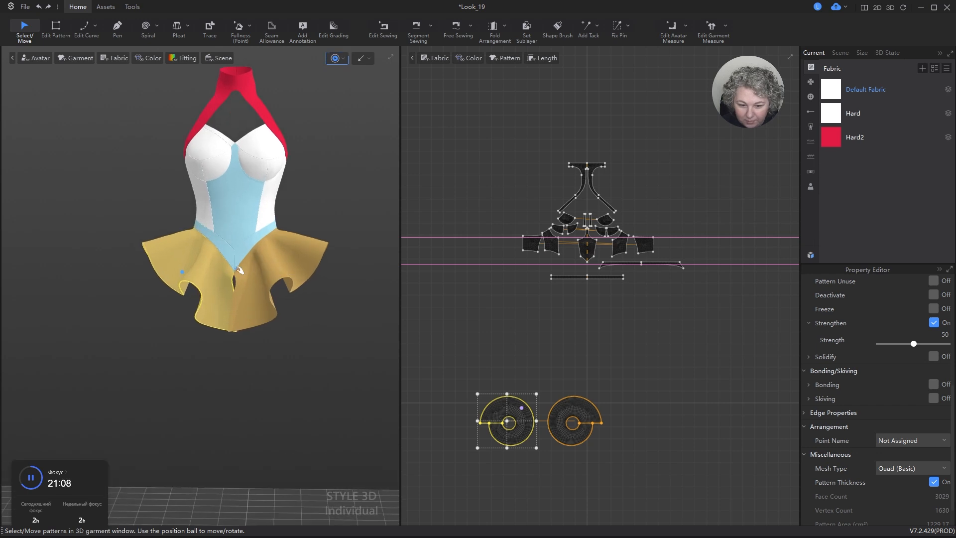
{"action": "left_click", "coordinate": [316, 211]}
{"action": "right_click_drag", "start_coordinate": [316, 211], "coordinate": [333, 240]}
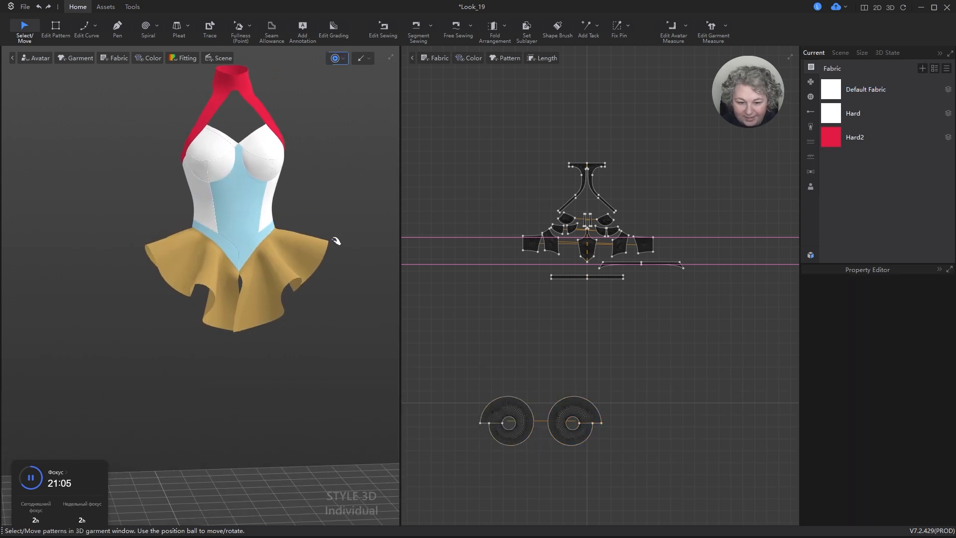
Stop the simulation and delete the mirrored copy of the spiral piece.
{"action": "key", "text": "space"}
{"action": "left_click", "coordinate": [283, 261]}
{"action": "left_click", "coordinate": [195, 275], "text": "shift"}
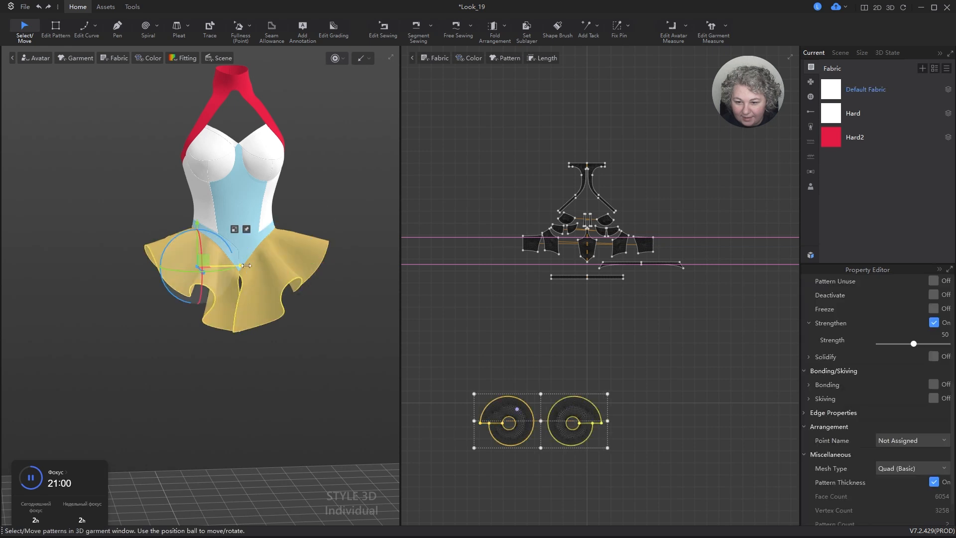
{"action": "left_click", "coordinate": [221, 282]}
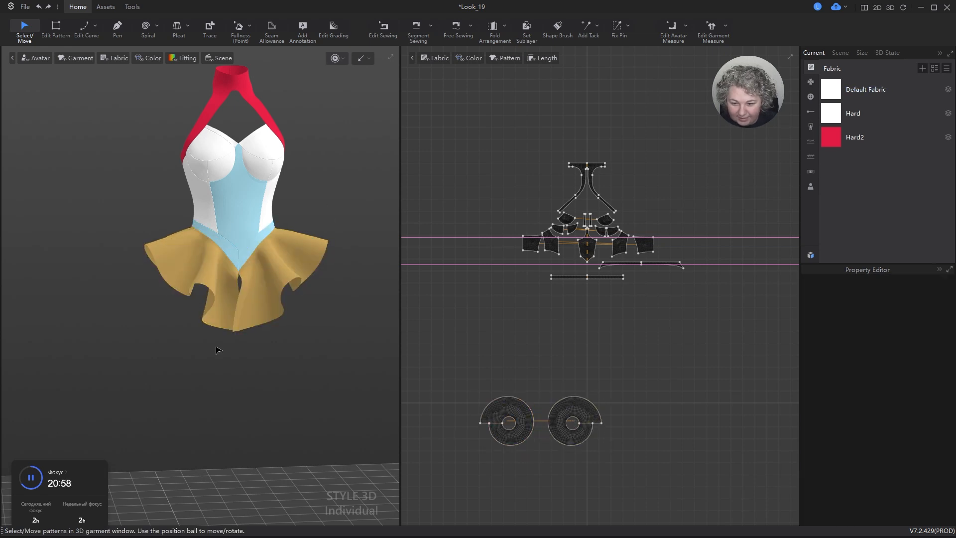
{"action": "key", "text": "Delete"}
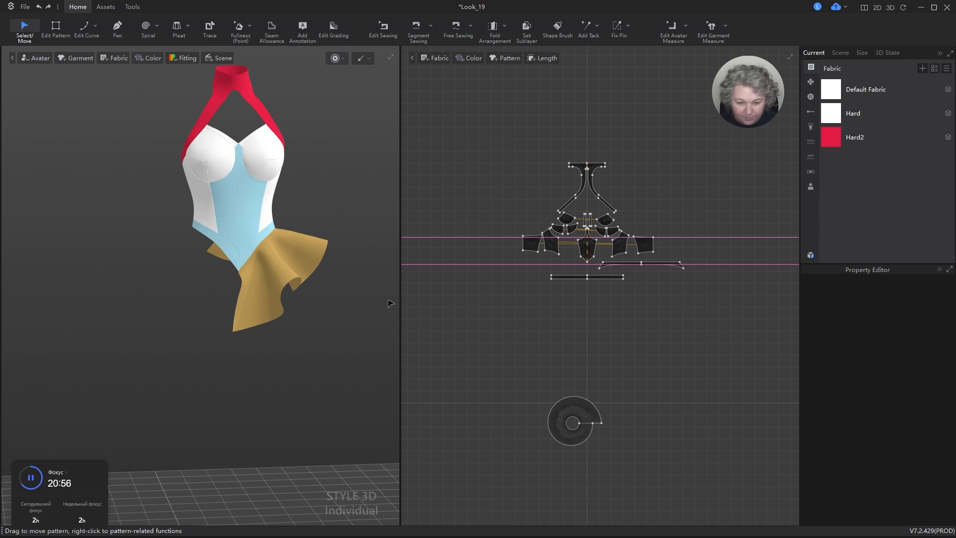
Reverse the sewing direction of the seam joining the spiral's inner circular edge to the hip piece.
{"action": "scroll", "coordinate": [566, 416], "scroll_direction": "up", "scroll_amount": 4}
{"action": "left_click", "coordinate": [537, 368]}
{"action": "key", "text": "n"}
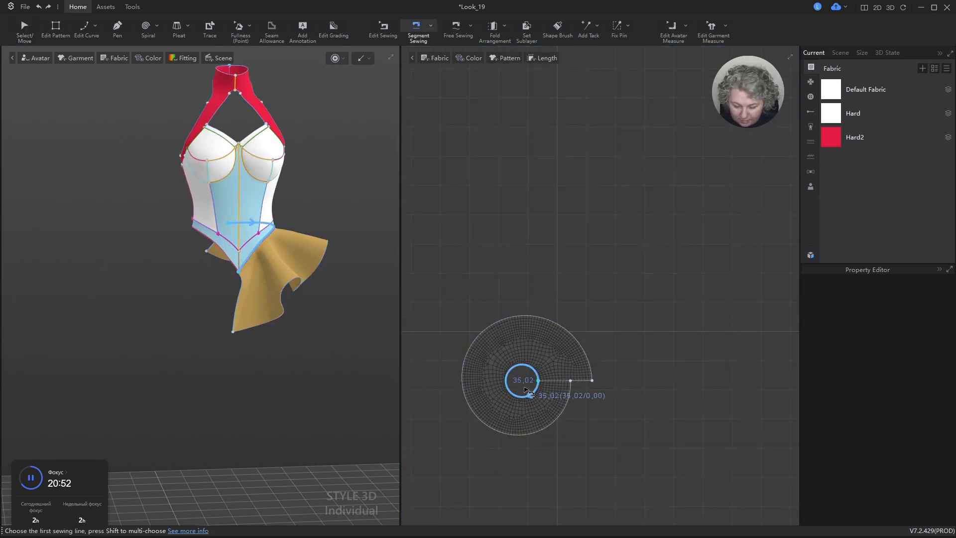
{"action": "left_click", "coordinate": [525, 390]}
{"action": "key", "text": "b"}
{"action": "left_click", "coordinate": [530, 394]}
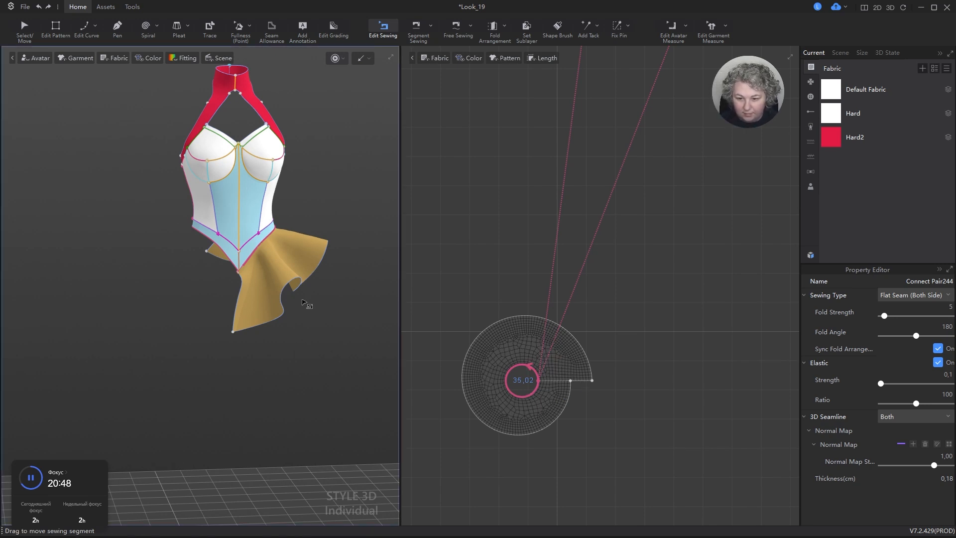
Simulate the garment with the current seam direction and pull the flounce outward into place at the hip.
{"action": "key", "text": "space"}
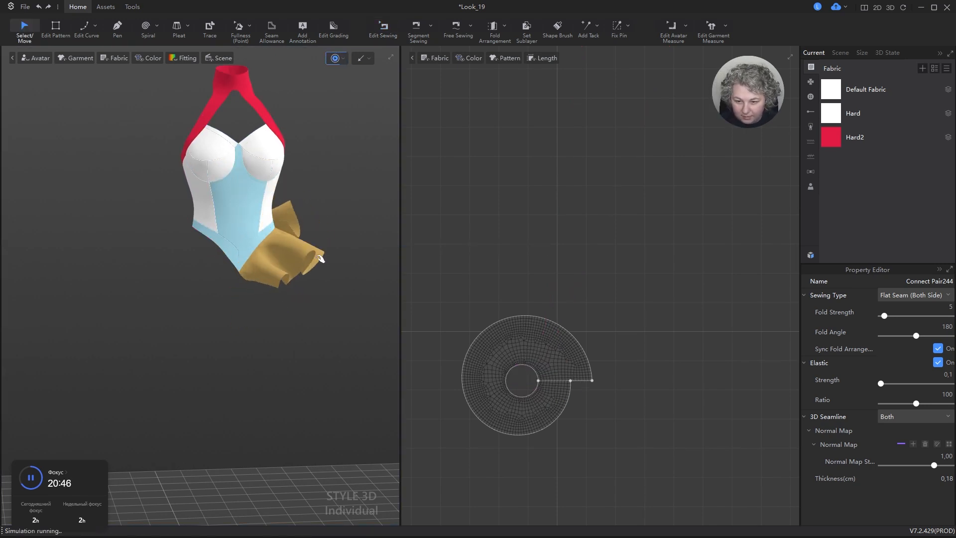
{"action": "right_click_drag", "start_coordinate": [327, 271], "coordinate": [215, 294]}
{"action": "left_click_drag", "start_coordinate": [284, 248], "coordinate": [398, 289]}
{"action": "key", "text": "space"}
{"action": "right_click_drag", "start_coordinate": [302, 256], "coordinate": [353, 280]}
{"action": "key", "text": "space"}
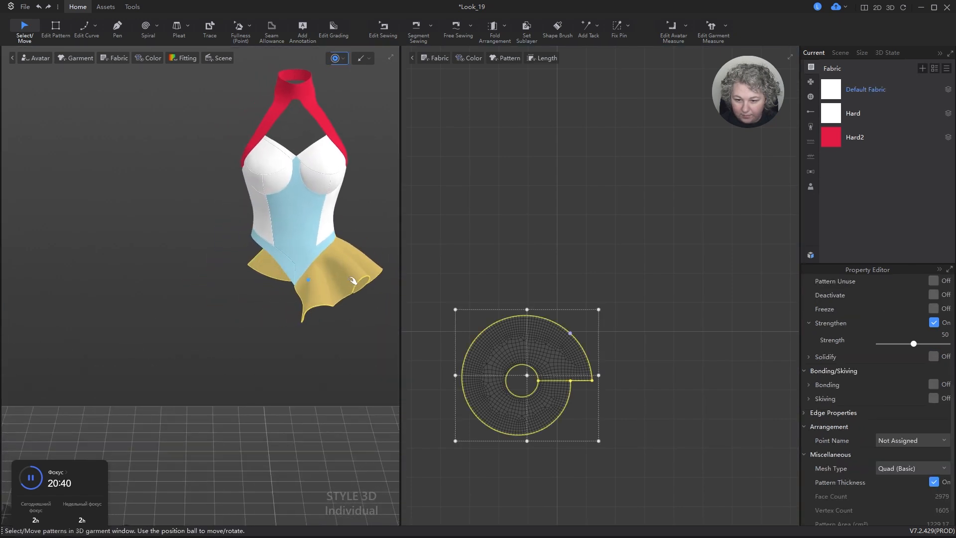
{"action": "key", "text": "2"}
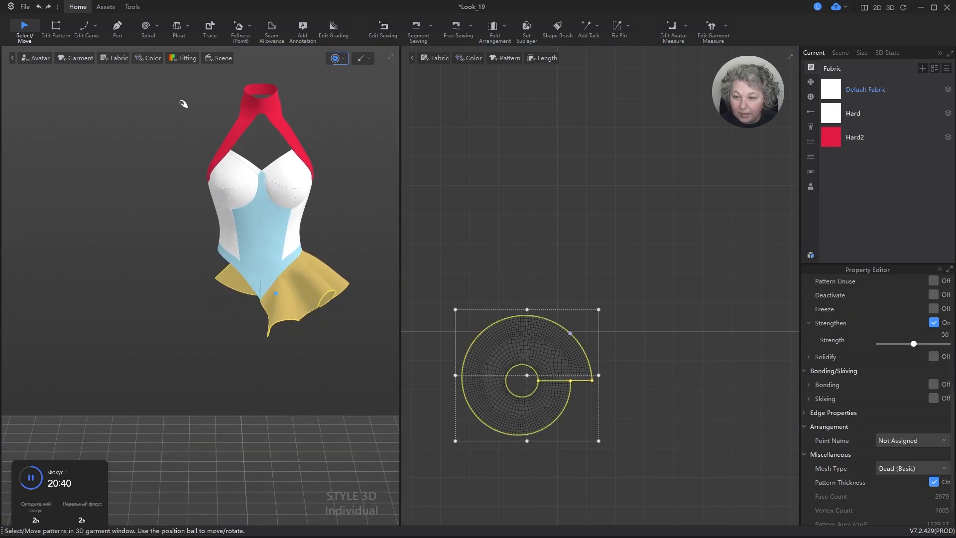
{"action": "left_click", "coordinate": [112, 58]}
{"action": "left_click", "coordinate": [81, 58]}
{"action": "left_click", "coordinate": [114, 59]}
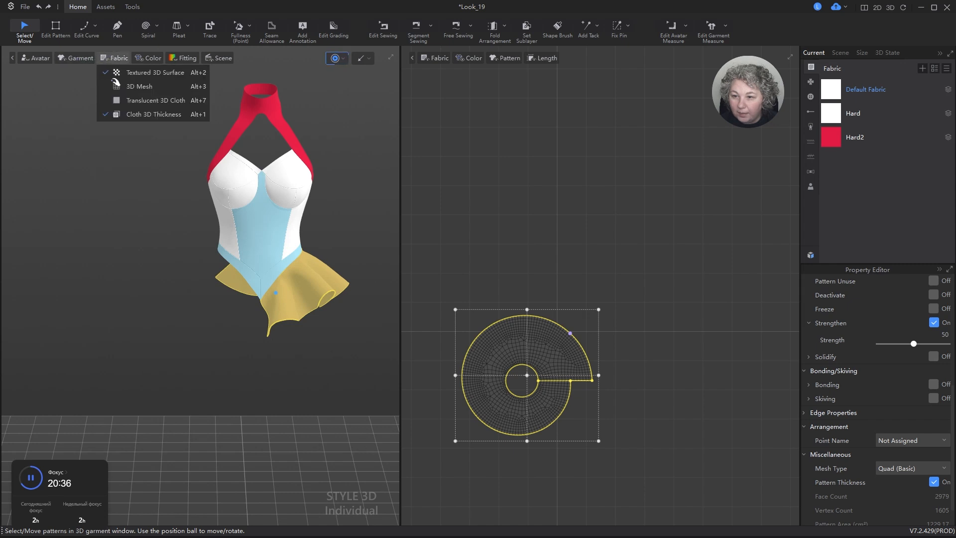
{"action": "left_click", "coordinate": [326, 306]}
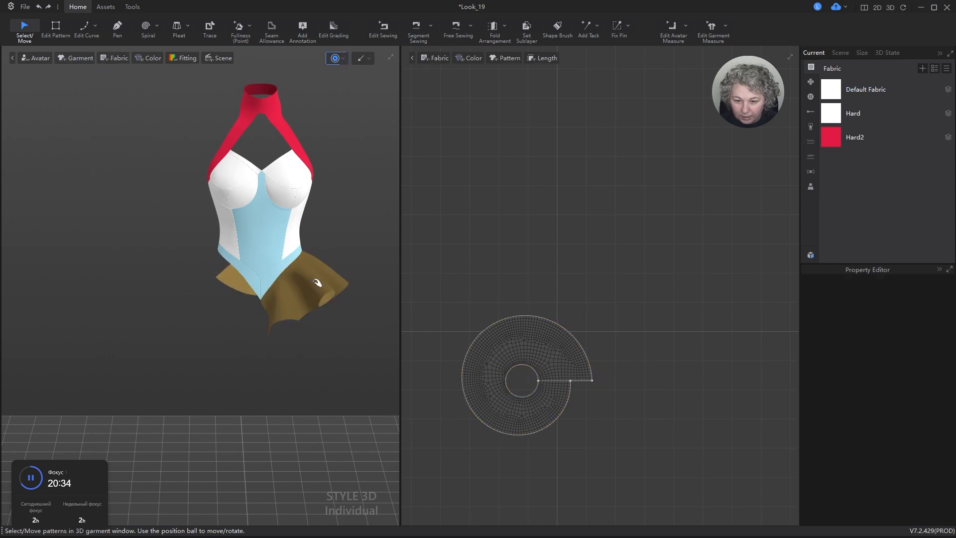
Flip the spiral flounce orientationally in 3D.
{"action": "right_click", "coordinate": [312, 281]}
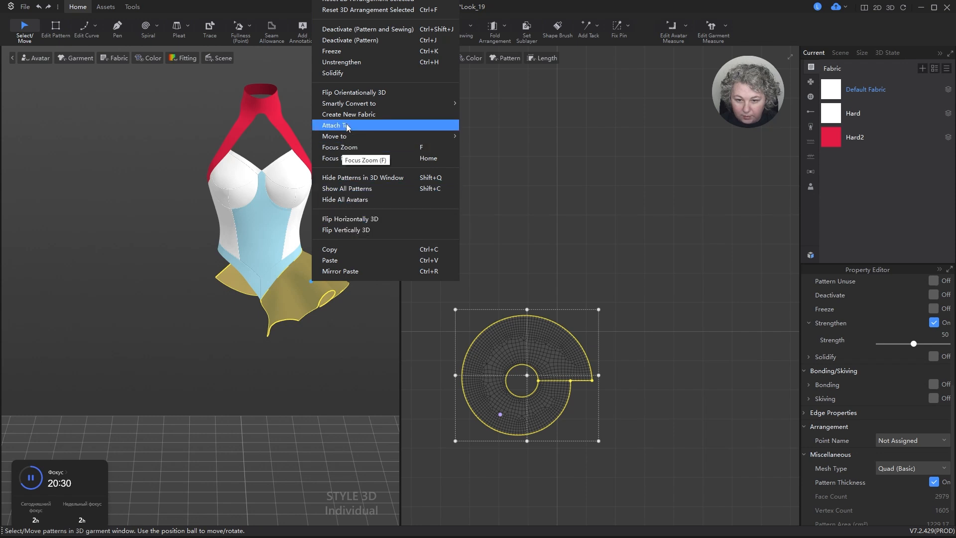
{"action": "left_click", "coordinate": [373, 92]}
{"action": "left_click", "coordinate": [617, 258]}
Create a symmetric copy of the spiral flounce beside the original and simulate it into place on the other hip.
{"action": "scroll", "coordinate": [474, 342], "scroll_direction": "down", "scroll_amount": 3}
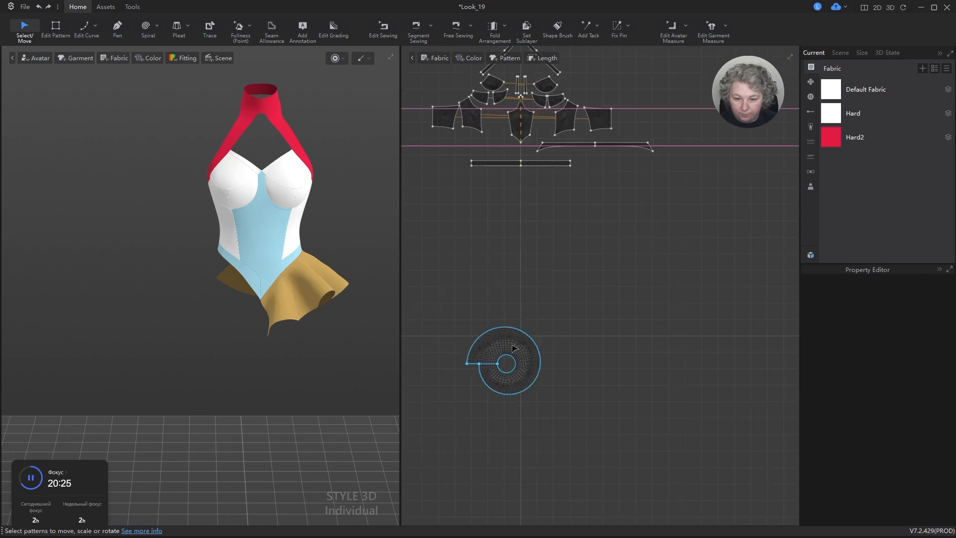
{"action": "left_click", "coordinate": [536, 357]}
{"action": "key", "text": "ctrl+d"}
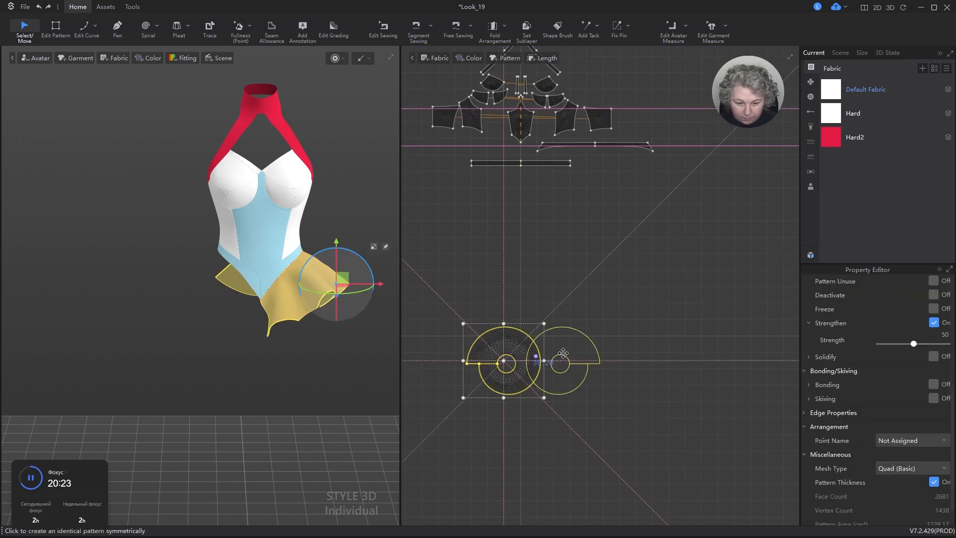
{"action": "left_click", "coordinate": [581, 354]}
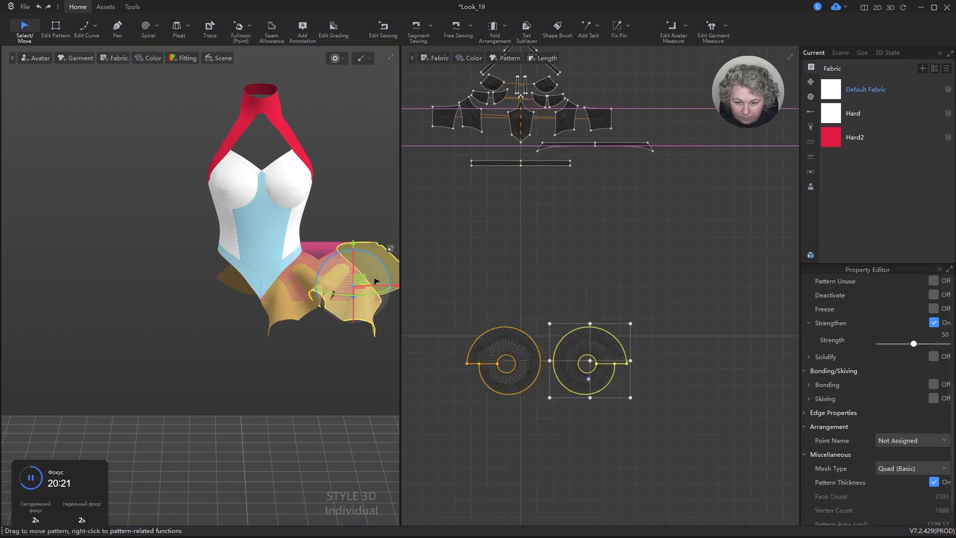
{"action": "key", "text": "space"}
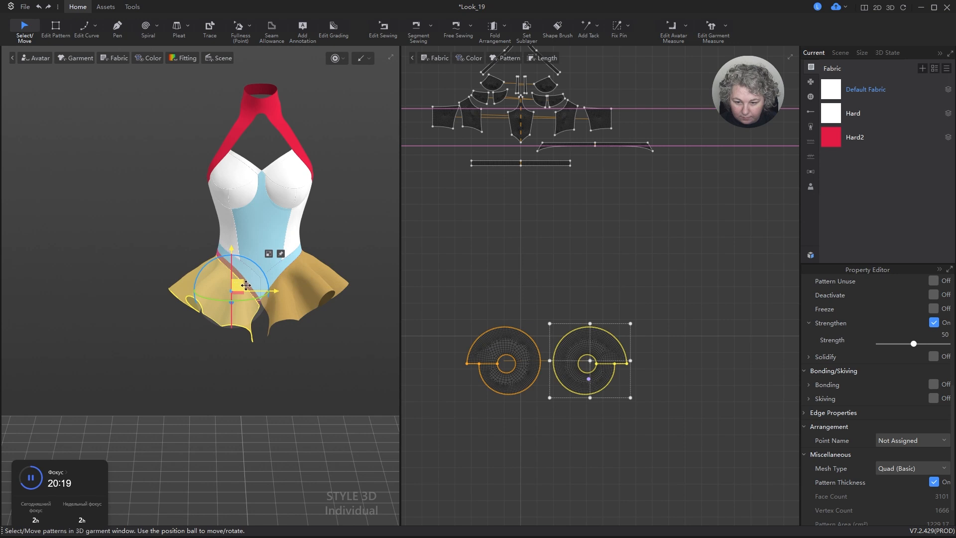
{"action": "key", "text": "space"}
{"action": "right_click_drag", "start_coordinate": [291, 280], "coordinate": [418, 279]}
{"action": "left_click", "coordinate": [310, 312]}
{"action": "key", "text": "space"}
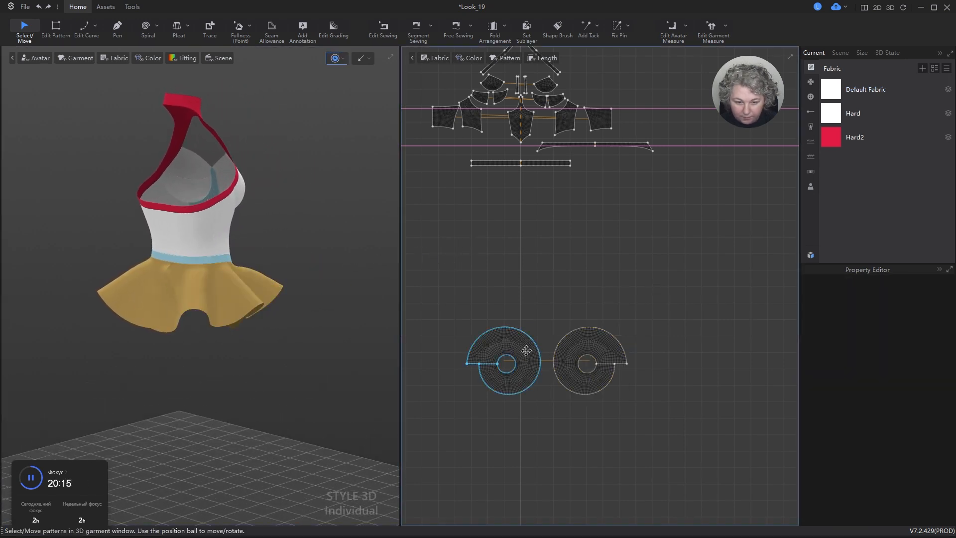
Sew the straight end edges of the two spiral pieces together at the back and simulate the seam.
{"action": "scroll", "coordinate": [552, 378], "scroll_direction": "up", "scroll_amount": 2}
{"action": "key", "text": "n"}
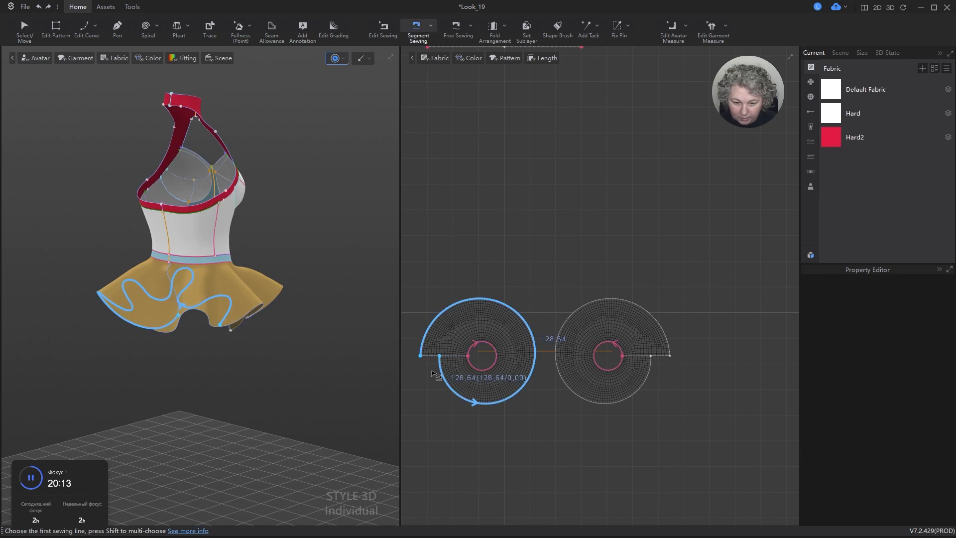
{"action": "left_click", "coordinate": [446, 356]}
{"action": "left_click", "coordinate": [667, 356]}
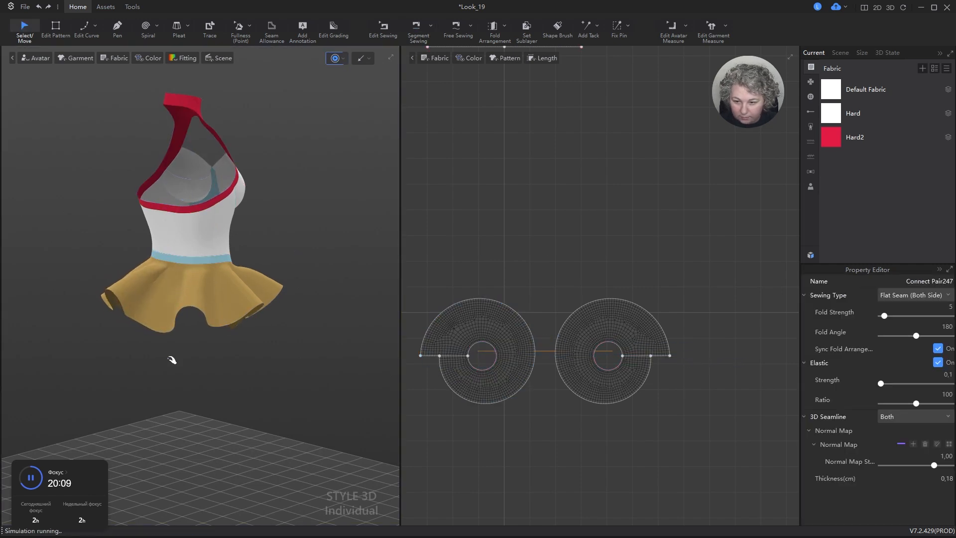
{"action": "right_click_drag", "start_coordinate": [171, 359], "coordinate": [281, 340]}
Turn off strengthening on both flounce pieces and set their particle distance to 5.
{"action": "left_click", "coordinate": [230, 298]}
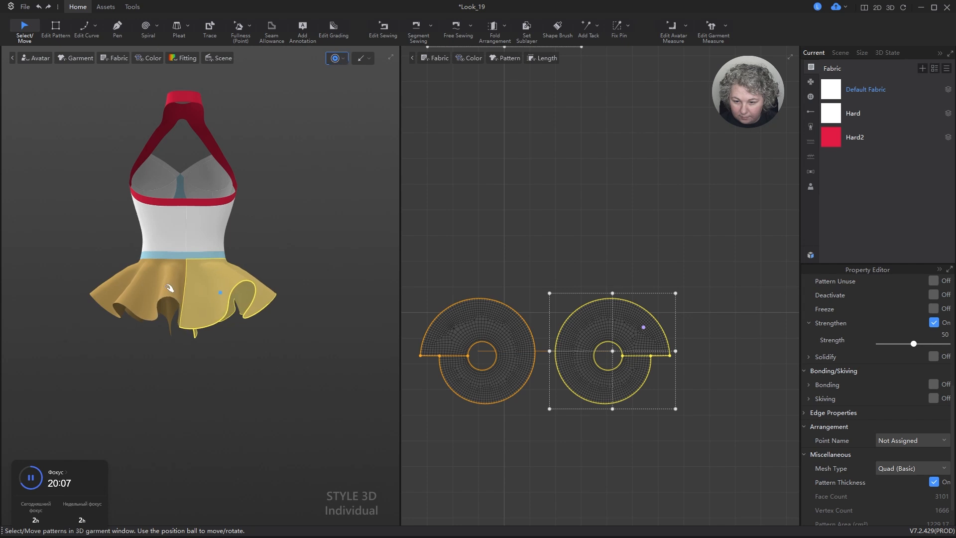
{"action": "key", "text": "ctrl+a"}
{"action": "key", "text": "ctrl+h"}
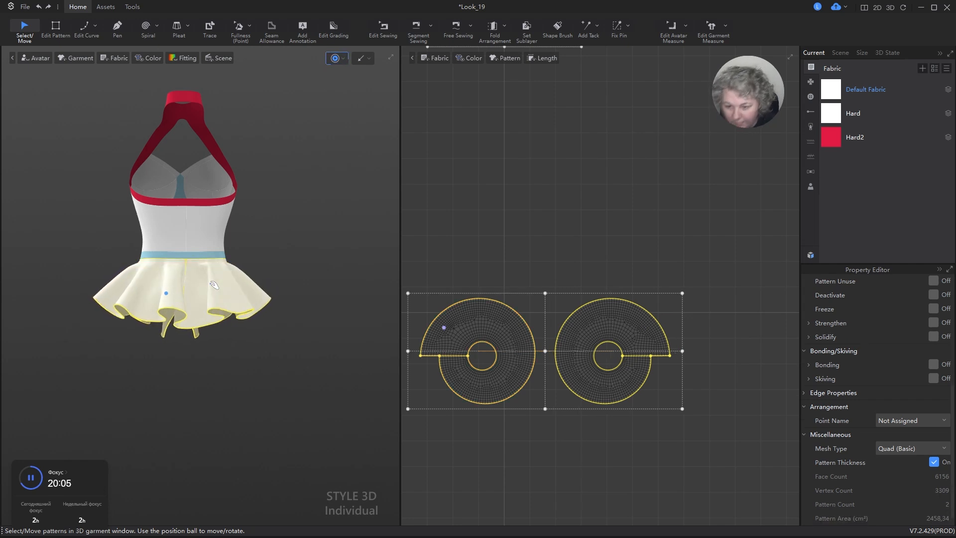
{"action": "scroll", "coordinate": [943, 314], "scroll_direction": "up", "scroll_amount": 6}
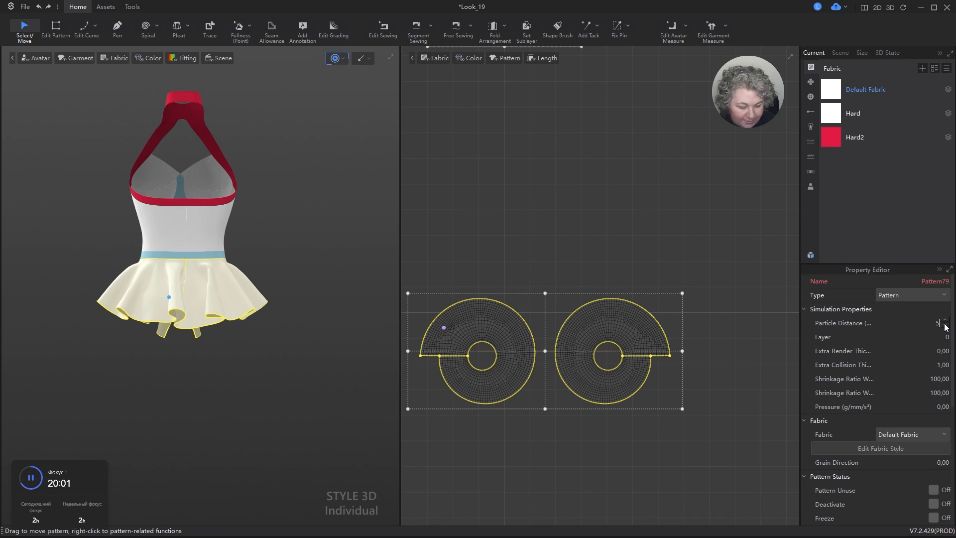
{"action": "key", "text": "Return"}
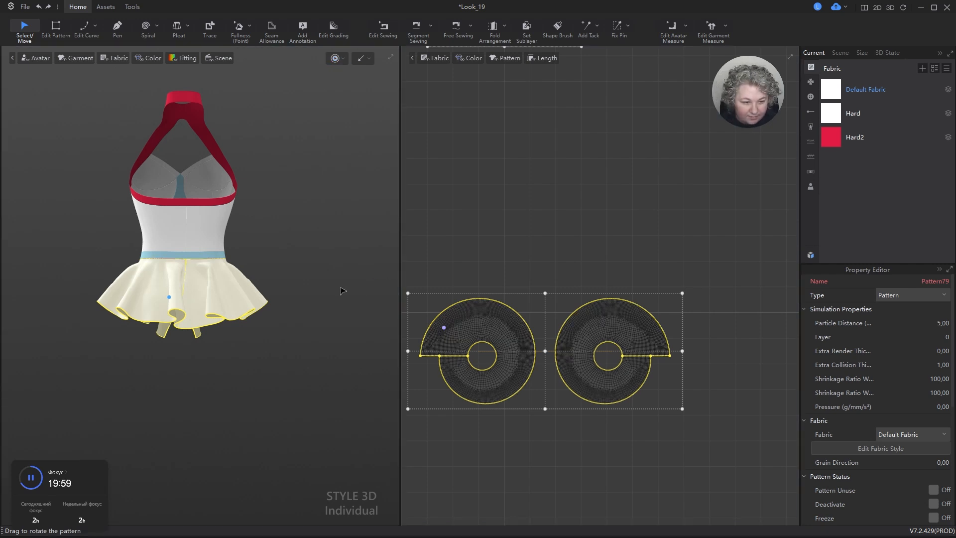
Simulate the garment with the refined flounce mesh, check its drape from the front, and deselect the pieces.
{"action": "key", "text": "space"}
{"action": "right_click_drag", "start_coordinate": [355, 289], "coordinate": [157, 314]}
{"action": "key", "text": "space"}
{"action": "scroll", "coordinate": [252, 295], "scroll_direction": "down", "scroll_amount": 4}
{"action": "middle_click_drag", "start_coordinate": [266, 267], "coordinate": [316, 228]}
{"action": "key", "text": "space"}
{"action": "left_click", "coordinate": [570, 194]}
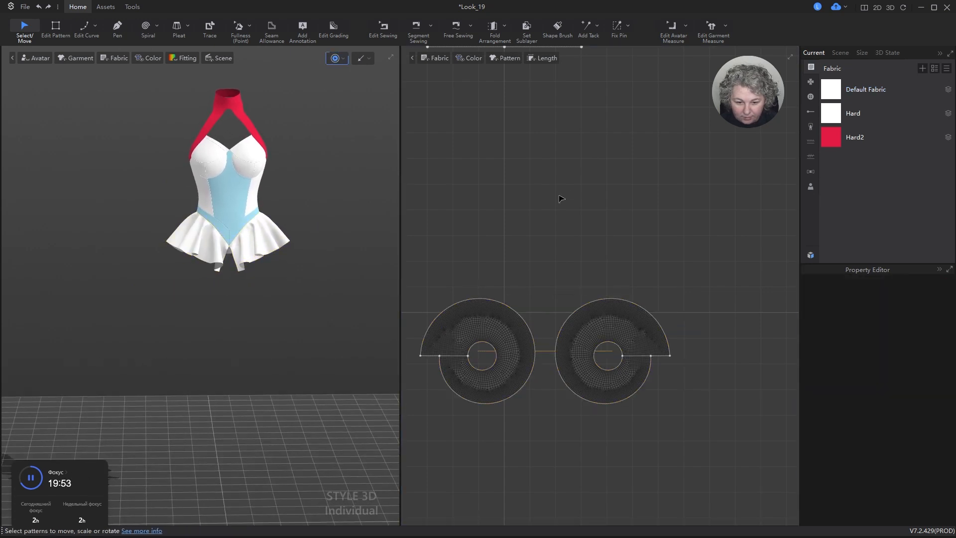
Move the mirrored spiral piece horizontally away from the original in the 2D layout to make room for enlarging both.
{"action": "scroll", "coordinate": [545, 237], "scroll_direction": "down", "scroll_amount": 3}
{"action": "scroll", "coordinate": [523, 269], "scroll_direction": "up", "scroll_amount": 3}
{"action": "key", "text": "z"}
{"action": "left_click", "coordinate": [530, 263]}
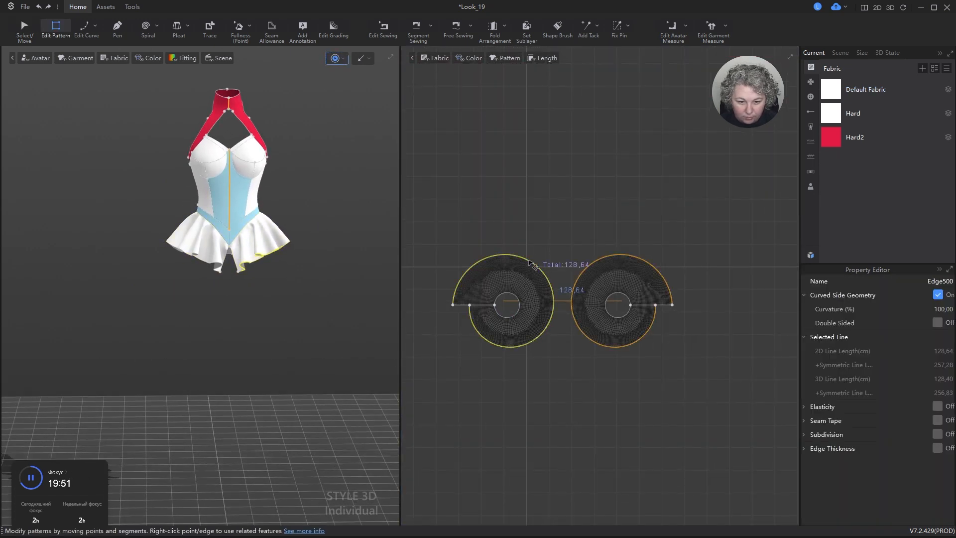
{"action": "scroll", "coordinate": [538, 254], "scroll_direction": "down", "scroll_amount": 3}
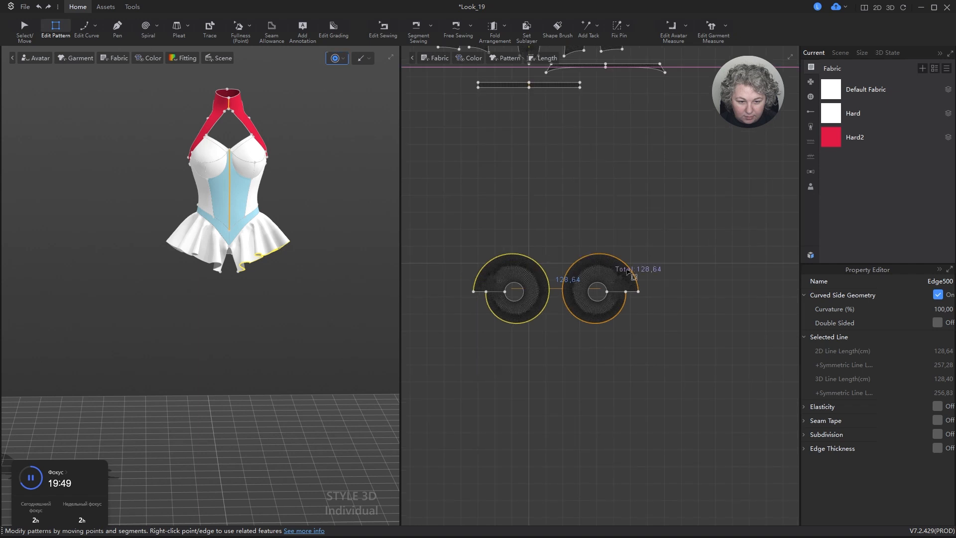
{"action": "key", "text": "q"}
{"action": "left_click_drag", "start_coordinate": [603, 273], "coordinate": [707, 265], "text": "shift"}
{"action": "scroll", "coordinate": [580, 264], "scroll_direction": "down", "scroll_amount": 3}
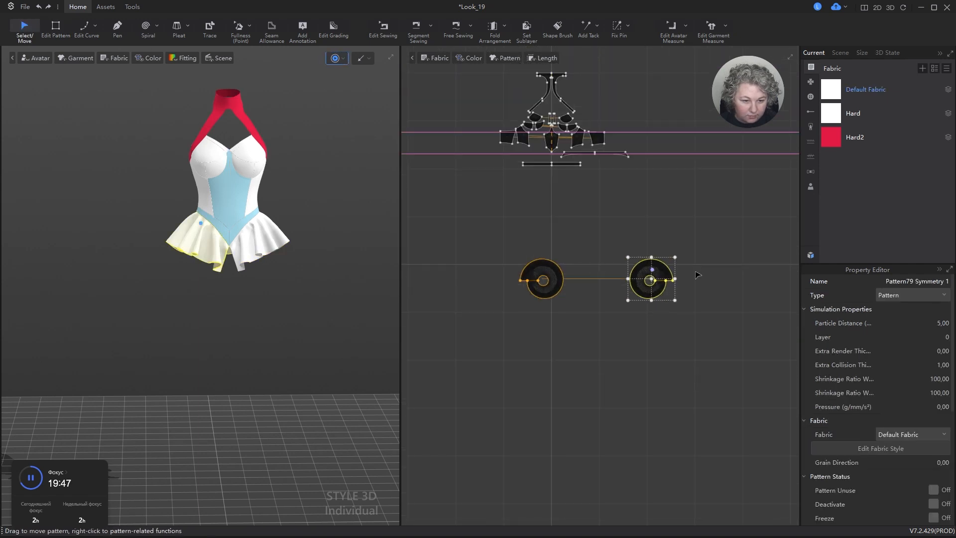
Offset the spiral's outer curved edge outward by 20 cm with one Extend offset and default corners.
{"action": "scroll", "coordinate": [696, 276], "scroll_direction": "up", "scroll_amount": 6}
{"action": "key", "text": "z"}
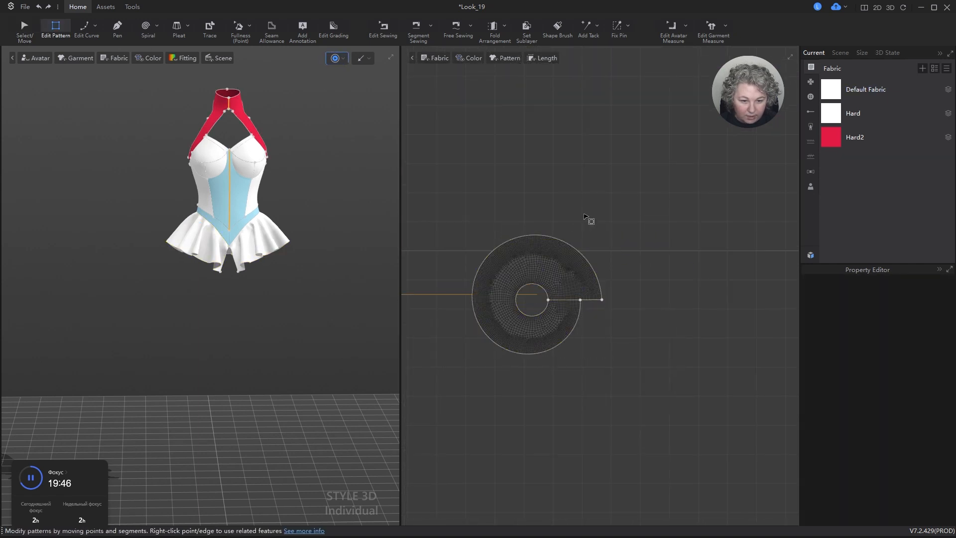
{"action": "right_click", "coordinate": [563, 243]}
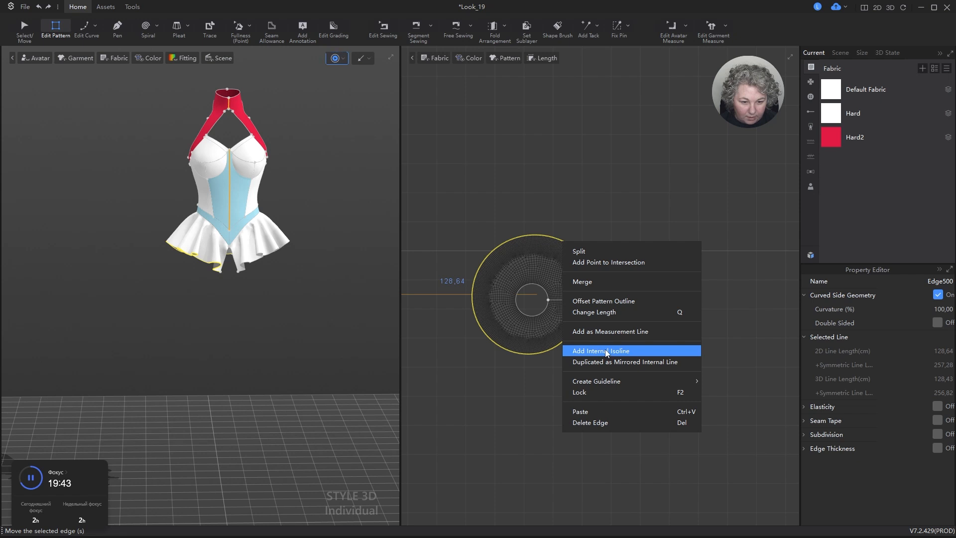
{"action": "left_click", "coordinate": [609, 301]}
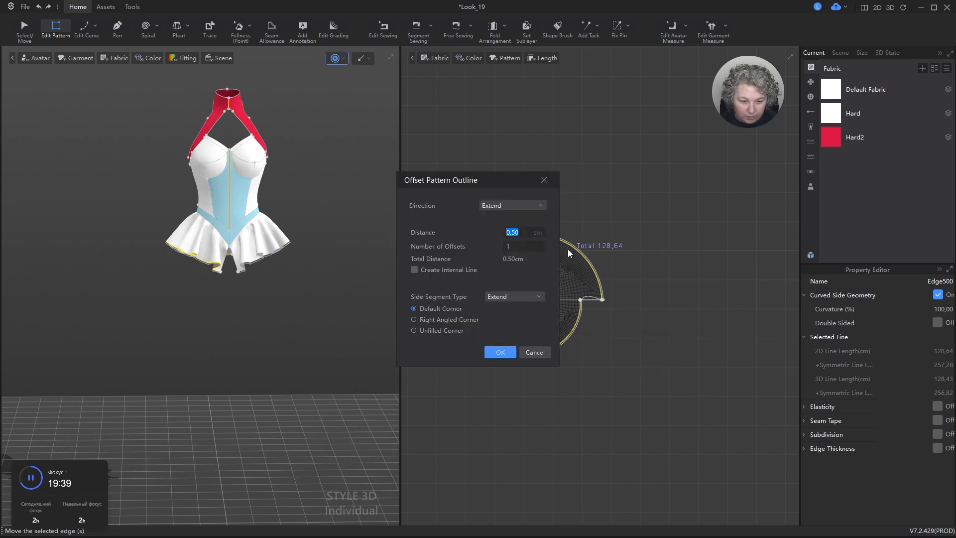
{"action": "left_click", "coordinate": [528, 232]}
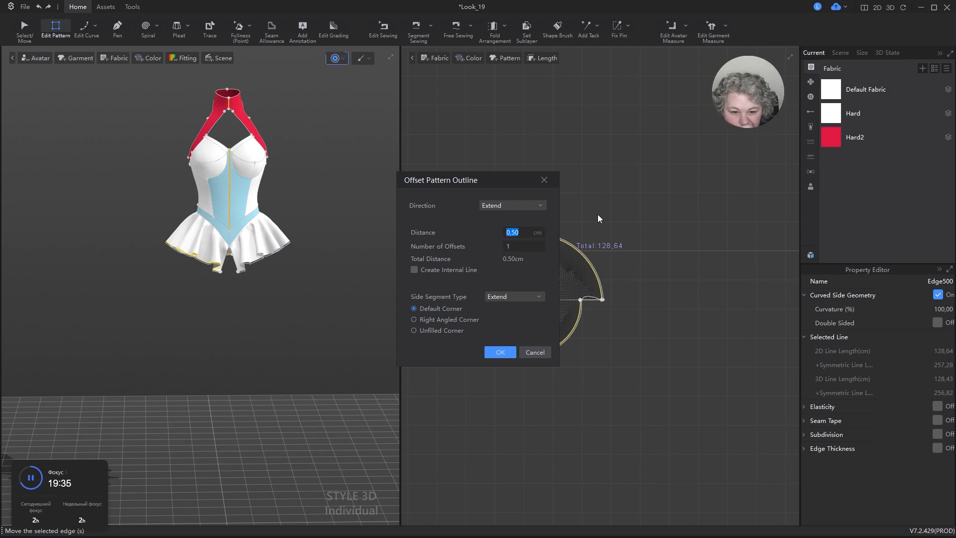
{"action": "type", "text": "20"}
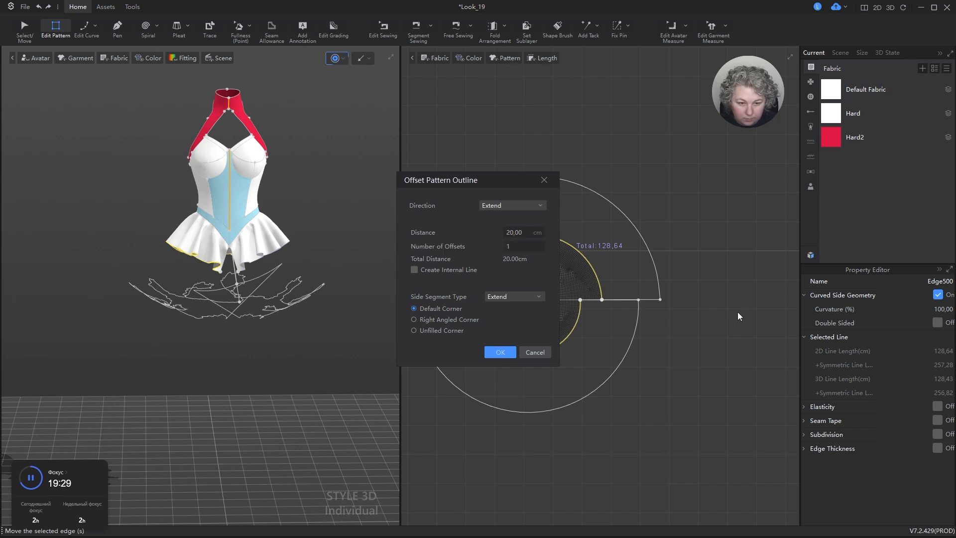
{"action": "key", "text": "Return"}
Select the leftover point of the former outer edge on the enlarged spiral's longer straight end.
{"action": "scroll", "coordinate": [632, 306], "scroll_direction": "up", "scroll_amount": 4}
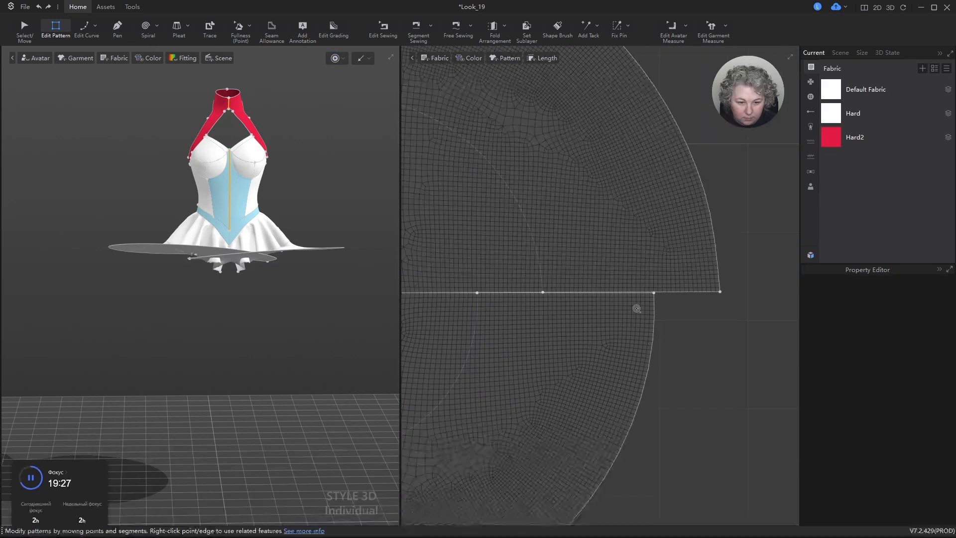
{"action": "scroll", "coordinate": [633, 305], "scroll_direction": "down", "scroll_amount": 4}
{"action": "scroll", "coordinate": [632, 291], "scroll_direction": "up", "scroll_amount": 3}
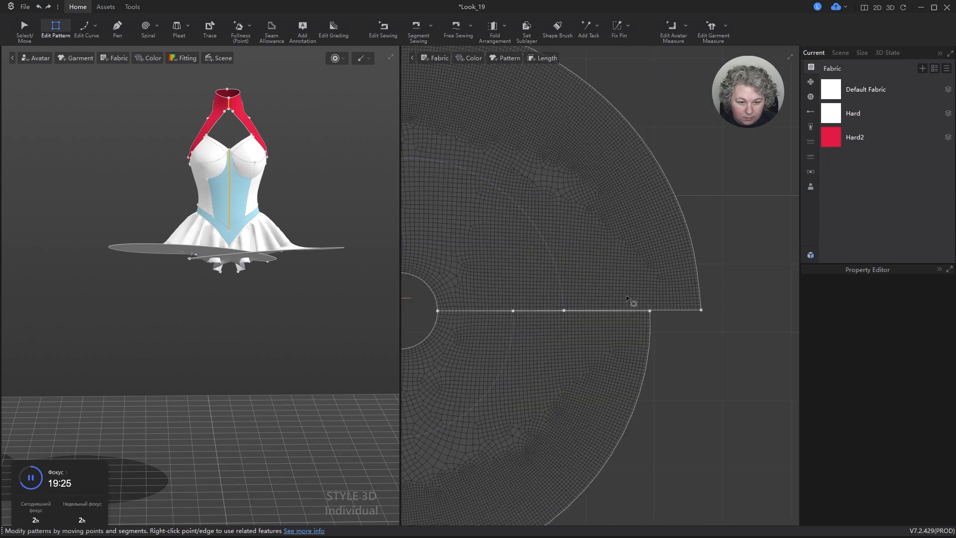
{"action": "left_click", "coordinate": [565, 311]}
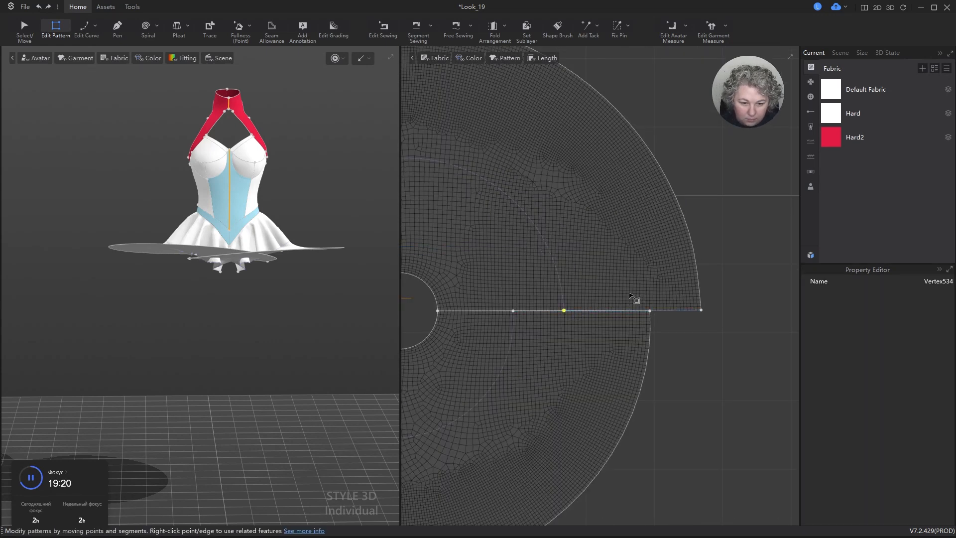
Delete the intermediate points on the straight edge of the circular skirt pattern and start the garment simulation.
{"action": "left_click", "coordinate": [513, 311]}
{"action": "key", "text": "Delete"}
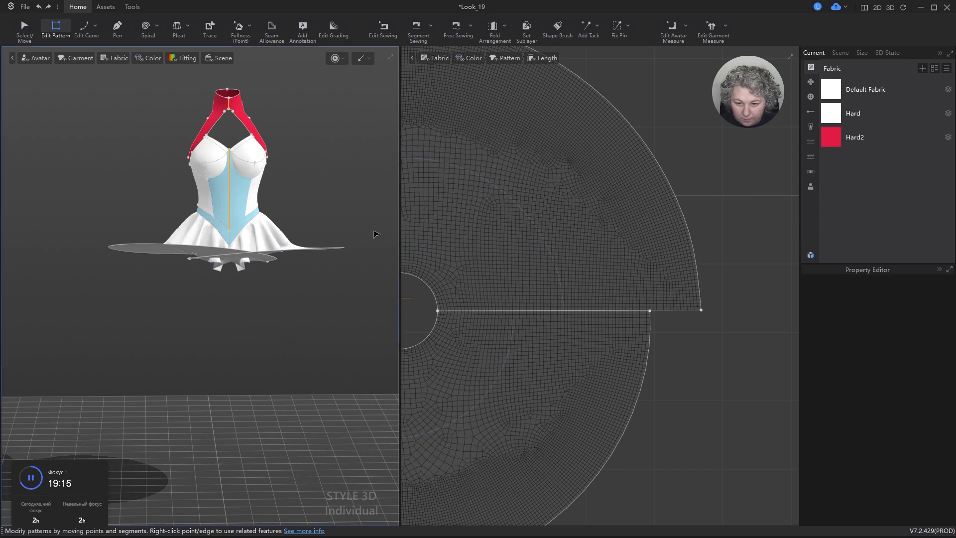
{"action": "key", "text": "space"}
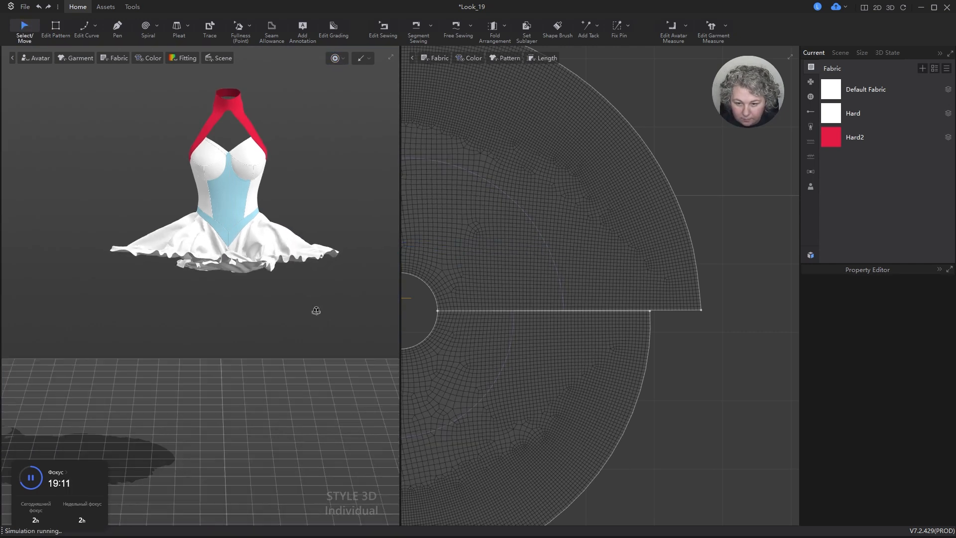
Pull both skirt pieces down and outward at the front of the 3D garment while the simulation runs.
{"action": "left_click_drag", "start_coordinate": [296, 285], "coordinate": [298, 292]}
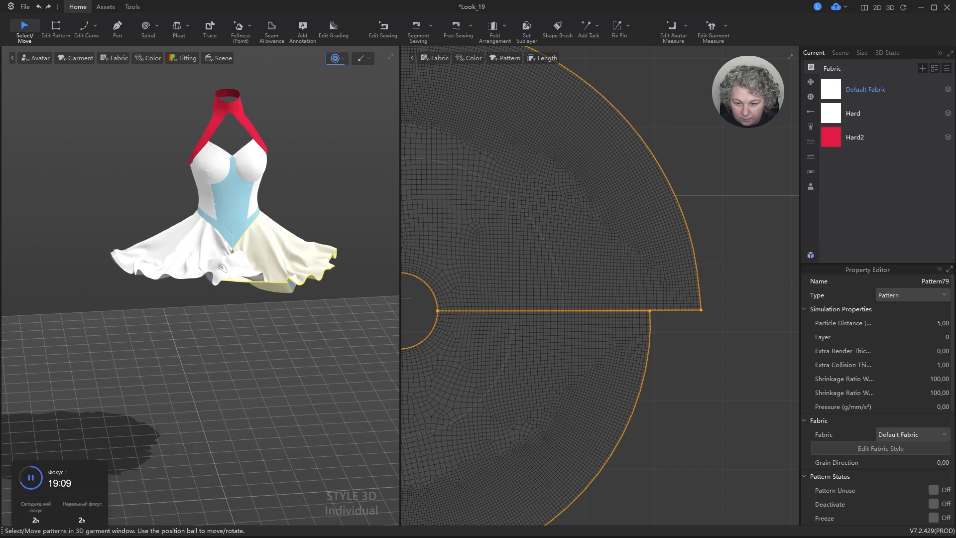
{"action": "left_click_drag", "start_coordinate": [169, 269], "coordinate": [270, 320]}
{"action": "left_click_drag", "start_coordinate": [345, 307], "coordinate": [394, 240]}
{"action": "left_click_drag", "start_coordinate": [217, 297], "coordinate": [180, 353]}
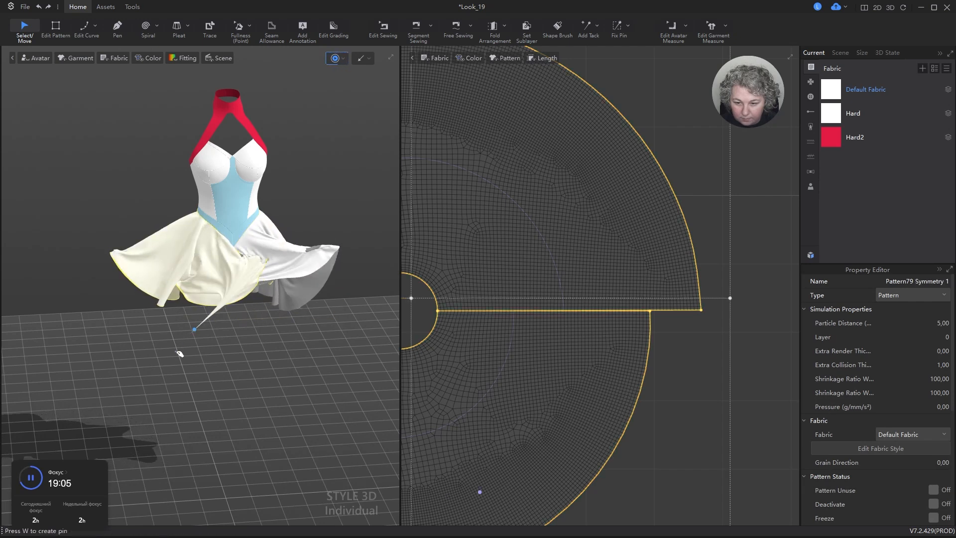
{"action": "left_click_drag", "start_coordinate": [160, 389], "coordinate": [164, 381]}
{"action": "left_click_drag", "start_coordinate": [202, 243], "coordinate": [211, 246]}
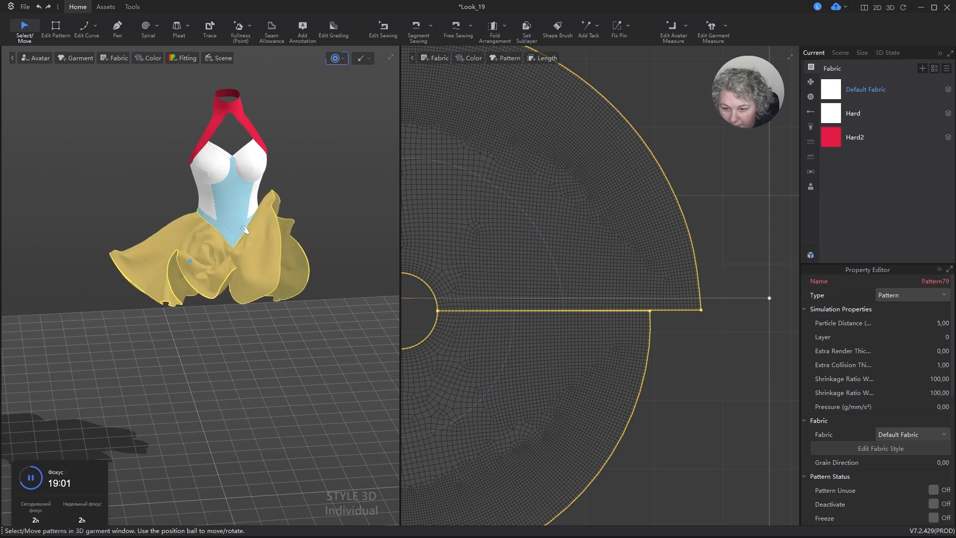
{"action": "left_click_drag", "start_coordinate": [272, 229], "coordinate": [334, 304]}
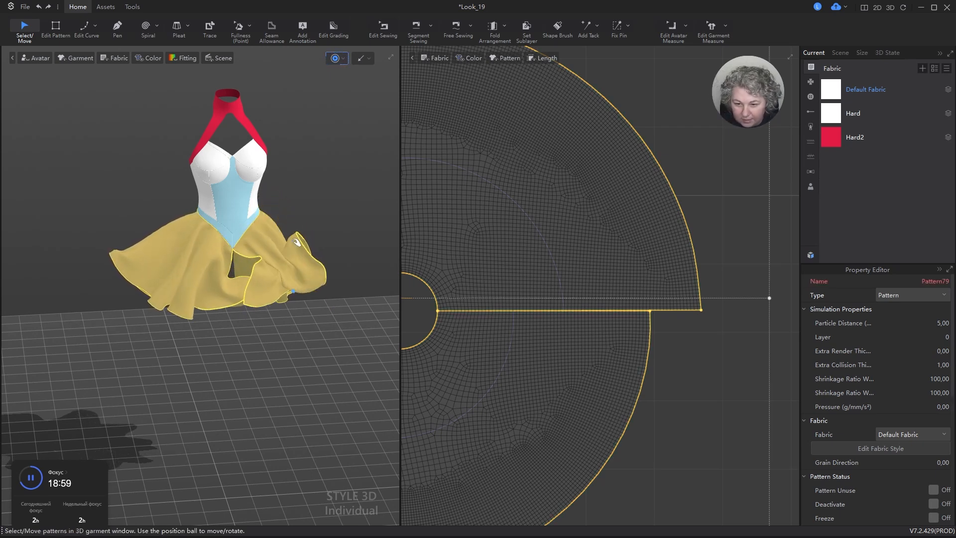
{"action": "left_click_drag", "start_coordinate": [297, 240], "coordinate": [324, 293]}
Pull the side and back hem of both skirt pieces downward so the skirt hangs from the waist.
{"action": "right_click_drag", "start_coordinate": [313, 314], "coordinate": [431, 308]}
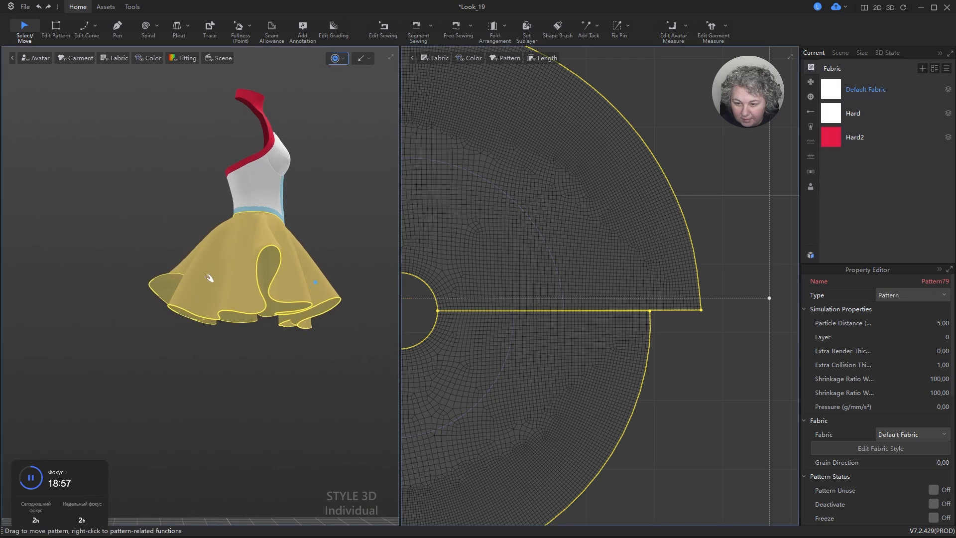
{"action": "left_click_drag", "start_coordinate": [208, 278], "coordinate": [211, 365]}
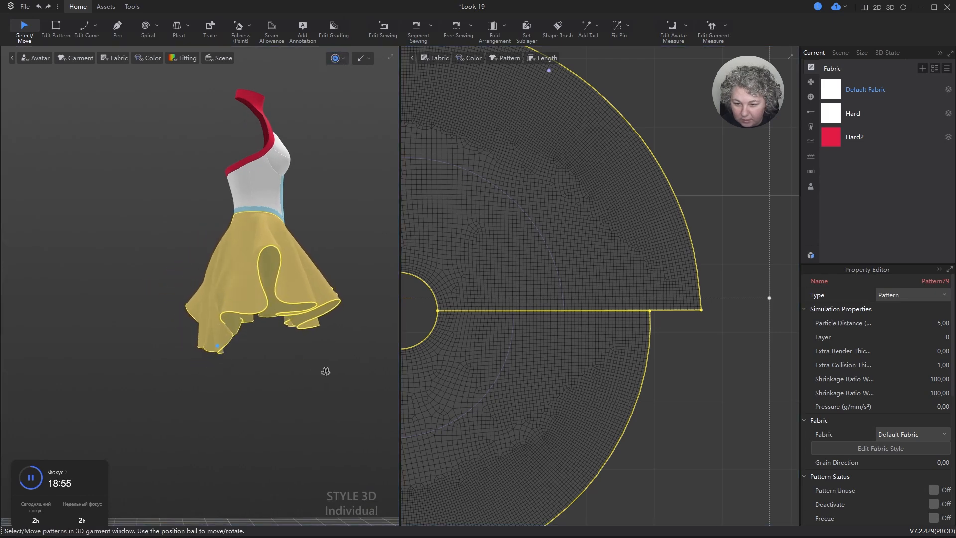
{"action": "right_click_drag", "start_coordinate": [326, 371], "coordinate": [203, 327]}
{"action": "left_click_drag", "start_coordinate": [203, 327], "coordinate": [210, 387]}
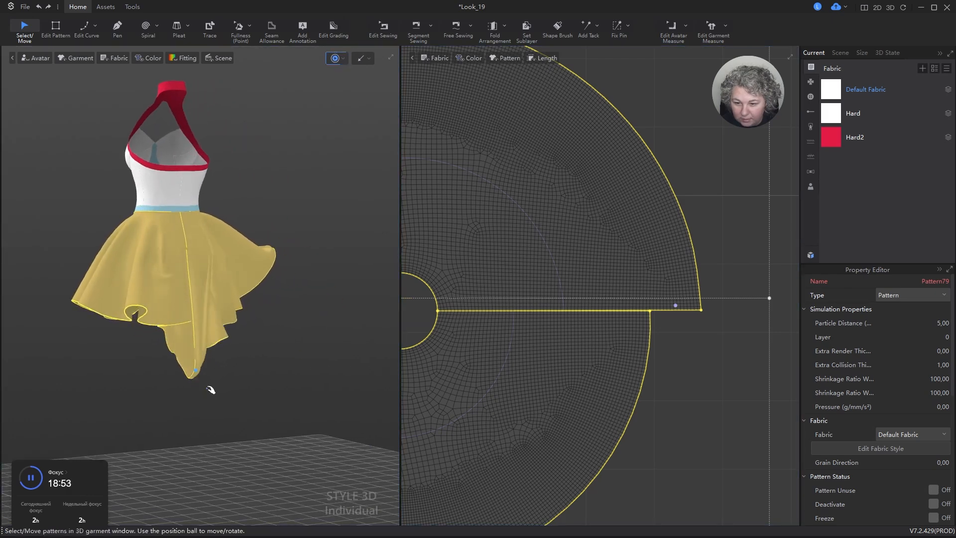
{"action": "right_click_drag", "start_coordinate": [209, 386], "coordinate": [184, 271]}
{"action": "left_click_drag", "start_coordinate": [98, 253], "coordinate": [101, 288]}
{"action": "left_click_drag", "start_coordinate": [187, 313], "coordinate": [217, 343]}
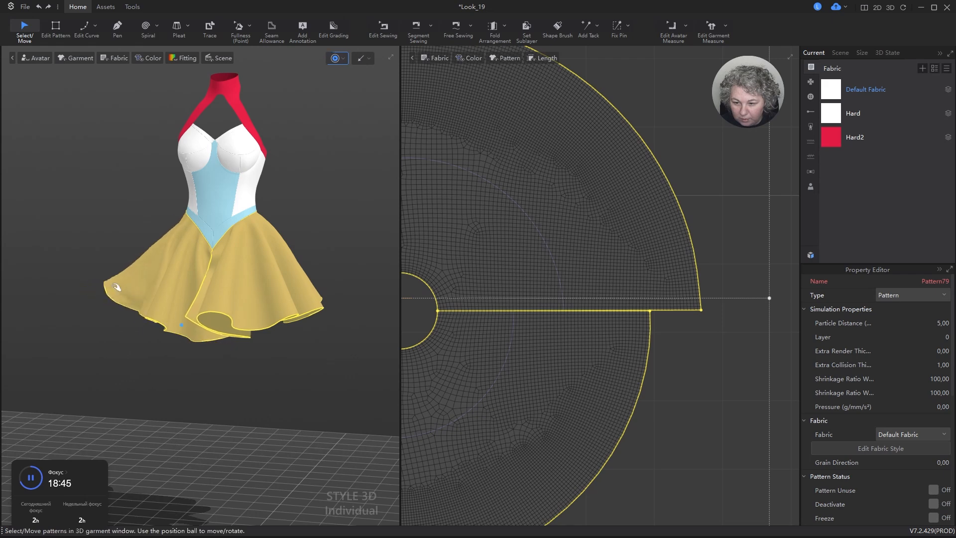
{"action": "right_click_drag", "start_coordinate": [264, 300], "coordinate": [288, 301]}
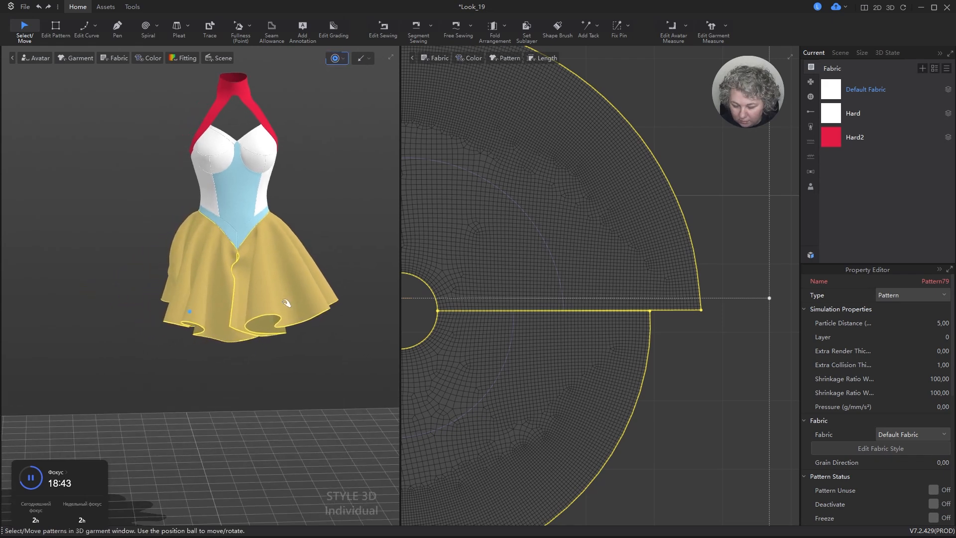
Show the avatar, pull the skirt's side hem outward, and select both skirt pieces.
{"action": "key", "text": "shift+a"}
{"action": "left_click", "coordinate": [302, 237]}
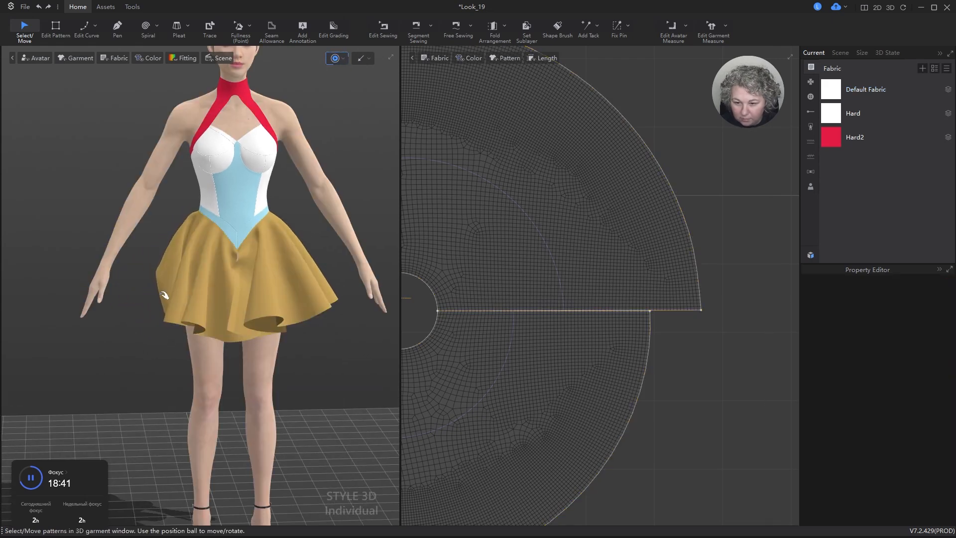
{"action": "left_click_drag", "start_coordinate": [163, 296], "coordinate": [139, 301]}
{"action": "left_click", "coordinate": [259, 284], "text": "shift"}
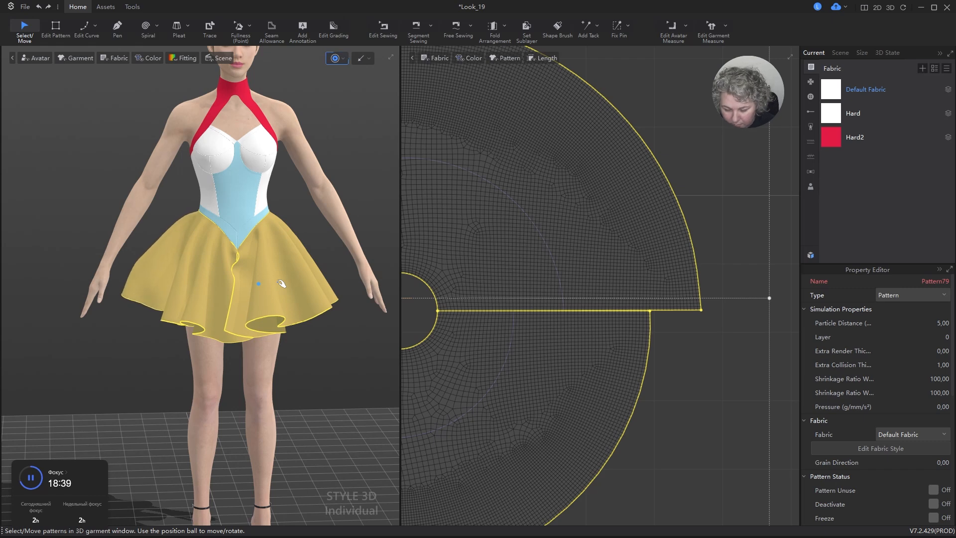
{"action": "scroll", "coordinate": [256, 275], "scroll_direction": "down", "scroll_amount": 3}
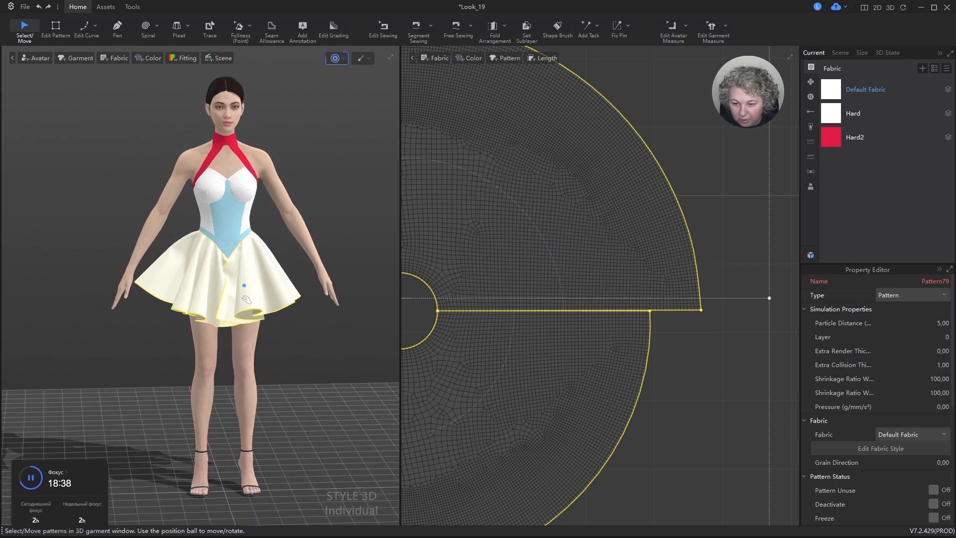
Simulate the skirt on the avatar again and pull its side and front hem down into place.
{"action": "right_click_drag", "start_coordinate": [245, 282], "coordinate": [393, 295]}
{"action": "left_click_drag", "start_coordinate": [224, 300], "coordinate": [203, 322]}
{"action": "scroll", "coordinate": [260, 294], "scroll_direction": "down", "scroll_amount": 4}
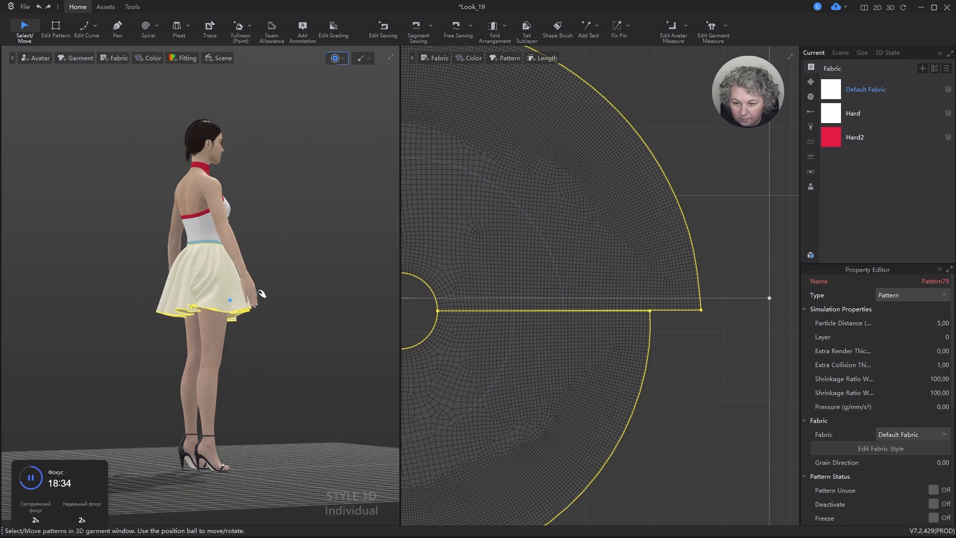
{"action": "key", "text": "space"}
{"action": "right_click_drag", "start_coordinate": [273, 297], "coordinate": [169, 306]}
{"action": "key", "text": "space"}
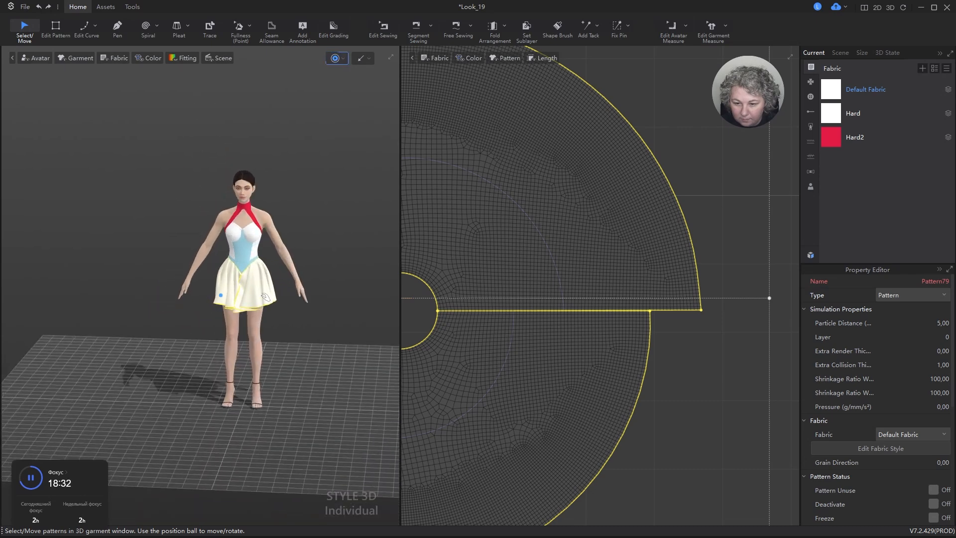
{"action": "left_click_drag", "start_coordinate": [265, 297], "coordinate": [227, 324]}
Sew the matching straight edges of the two mirrored circular skirt patterns together with Segment Sewing.
{"action": "left_click", "coordinate": [702, 382]}
{"action": "scroll", "coordinate": [441, 316], "scroll_direction": "up", "scroll_amount": 10}
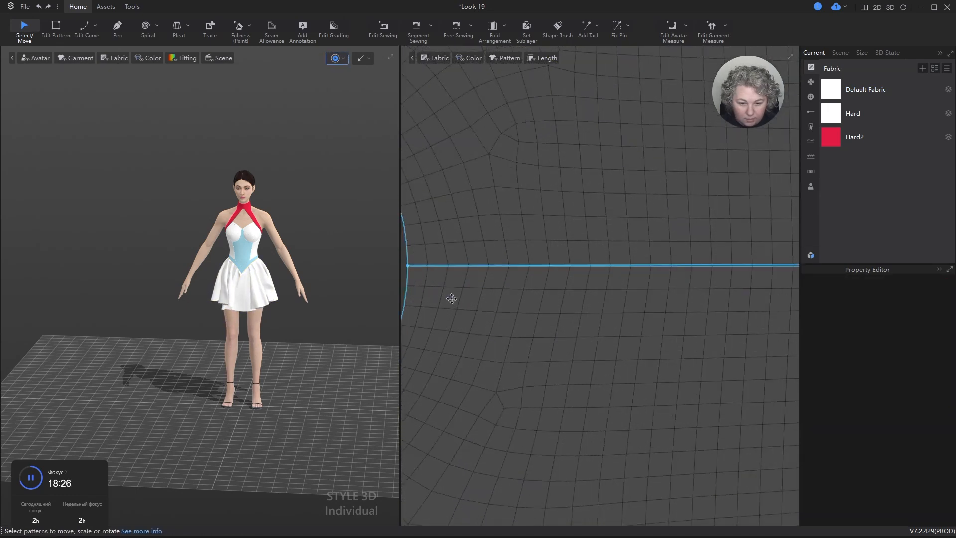
{"action": "scroll", "coordinate": [451, 298], "scroll_direction": "up", "scroll_amount": 4}
{"action": "scroll", "coordinate": [523, 287], "scroll_direction": "down", "scroll_amount": 4}
{"action": "scroll", "coordinate": [449, 257], "scroll_direction": "up", "scroll_amount": 5}
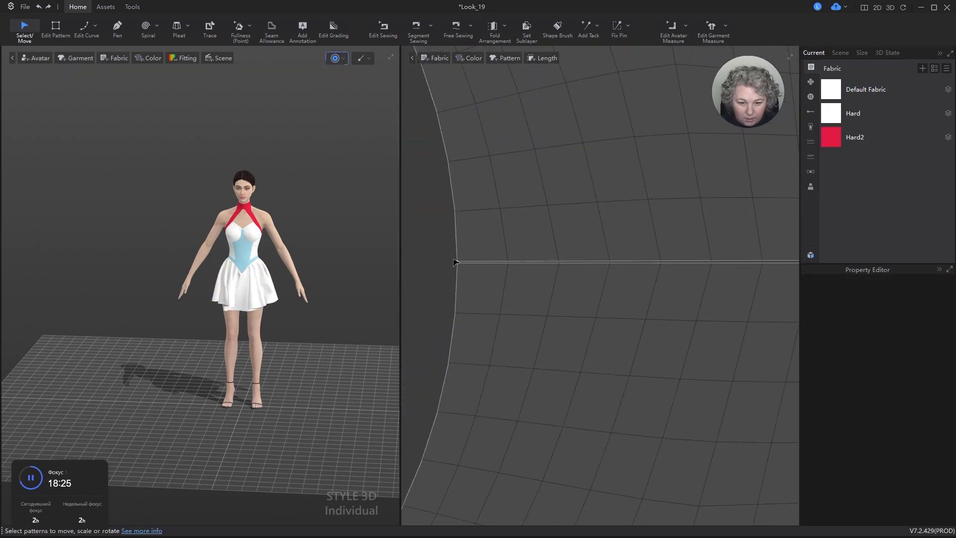
{"action": "key", "text": "n"}
{"action": "left_click", "coordinate": [503, 263]}
{"action": "scroll", "coordinate": [668, 311], "scroll_direction": "down", "scroll_amount": 6}
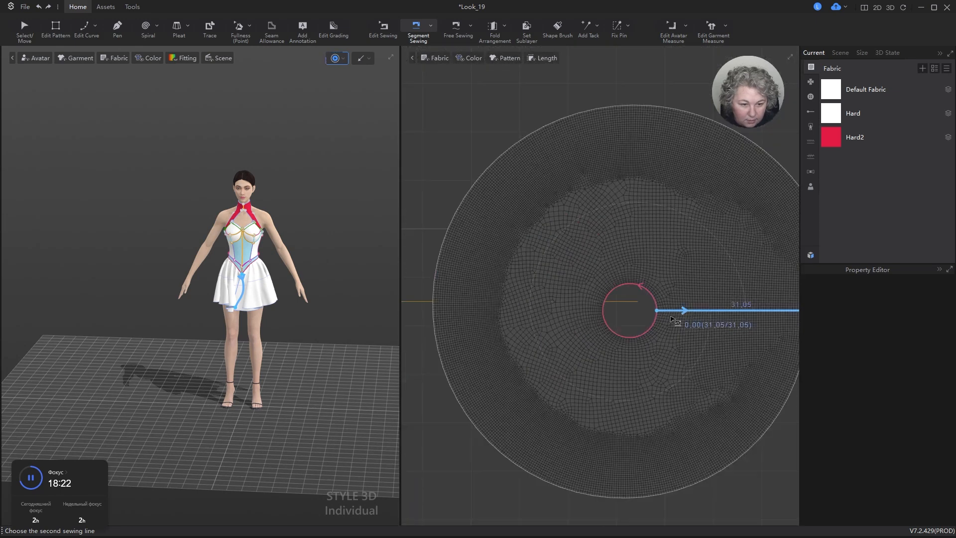
{"action": "scroll", "coordinate": [670, 317], "scroll_direction": "down", "scroll_amount": 4}
{"action": "scroll", "coordinate": [517, 313], "scroll_direction": "down", "scroll_amount": 3}
{"action": "scroll", "coordinate": [522, 302], "scroll_direction": "up", "scroll_amount": 8}
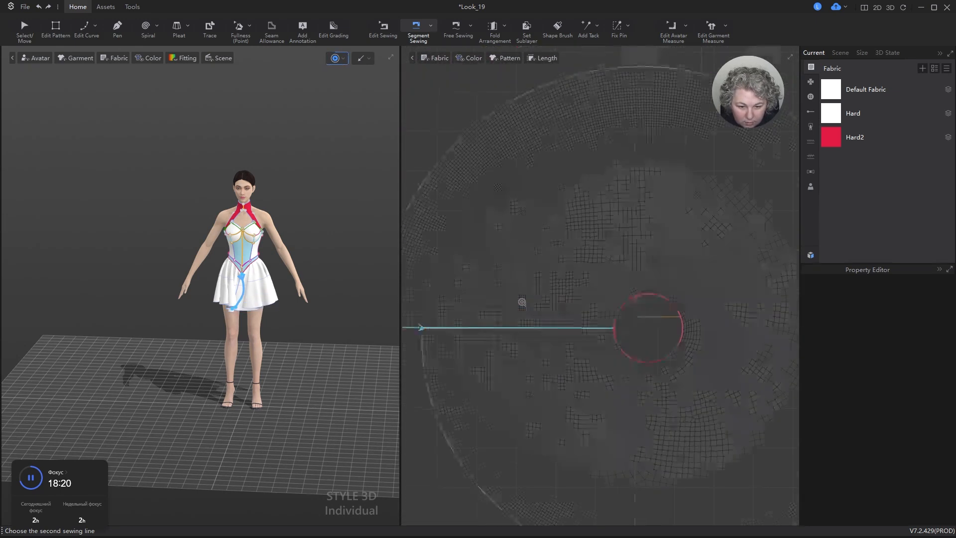
{"action": "scroll", "coordinate": [522, 302], "scroll_direction": "up", "scroll_amount": 3}
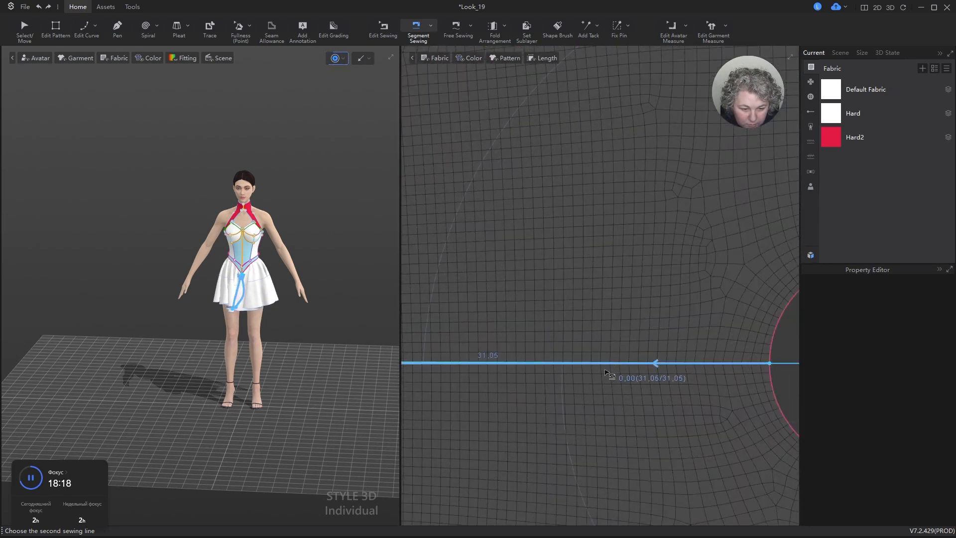
{"action": "left_click", "coordinate": [605, 373]}
{"action": "key", "text": "a"}
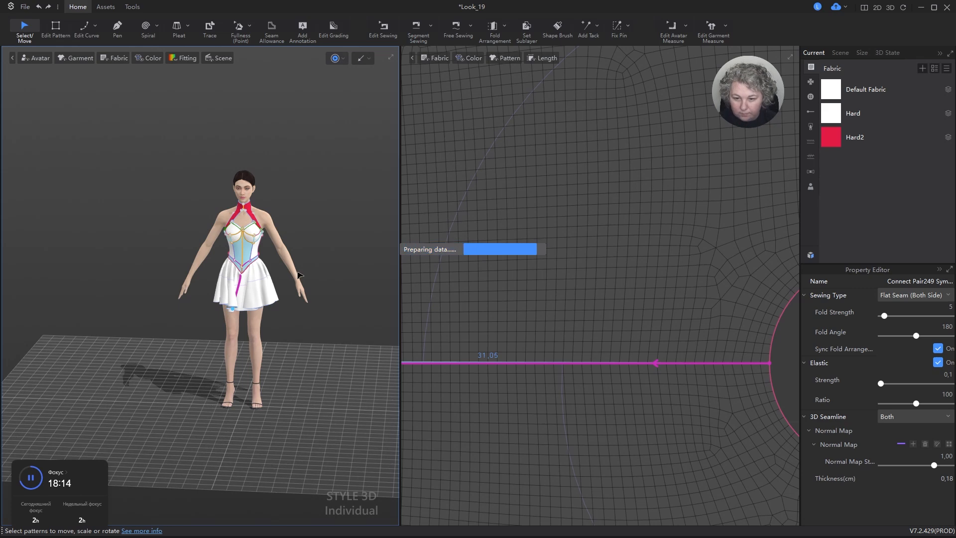
Simulate the newly sewn skirt and pull the front and side hem of both pieces to spread the folds.
{"action": "key", "text": "space"}
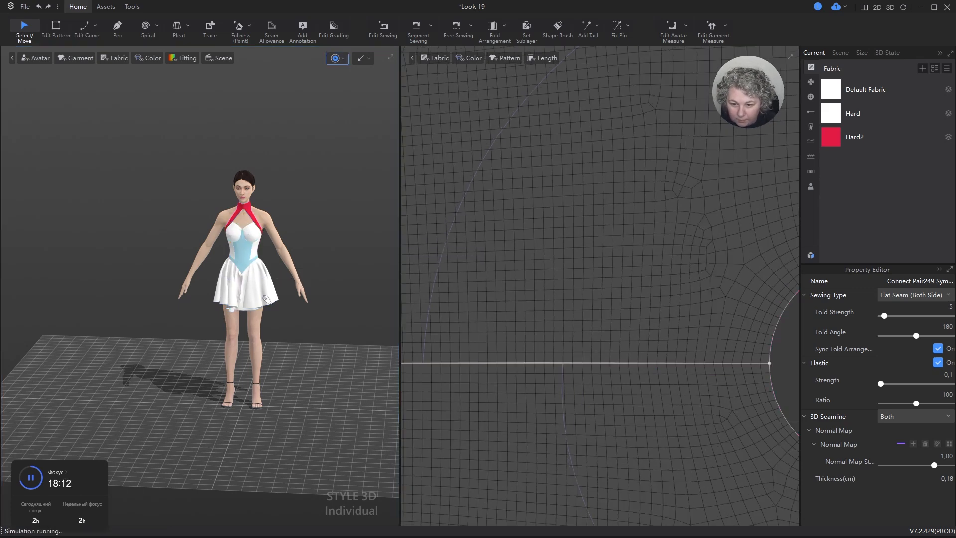
{"action": "key", "text": "space"}
{"action": "scroll", "coordinate": [193, 265], "scroll_direction": "up", "scroll_amount": 6}
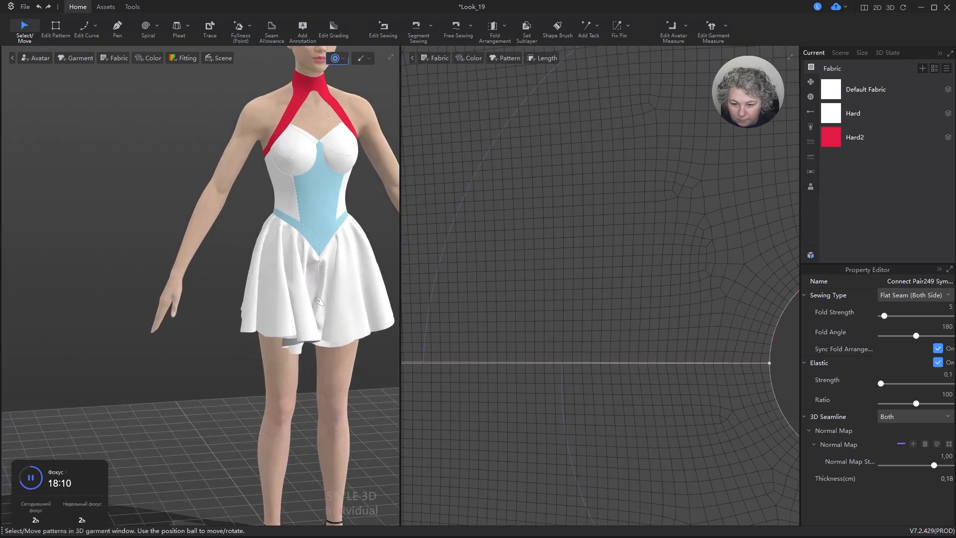
{"action": "left_click", "coordinate": [193, 259]}
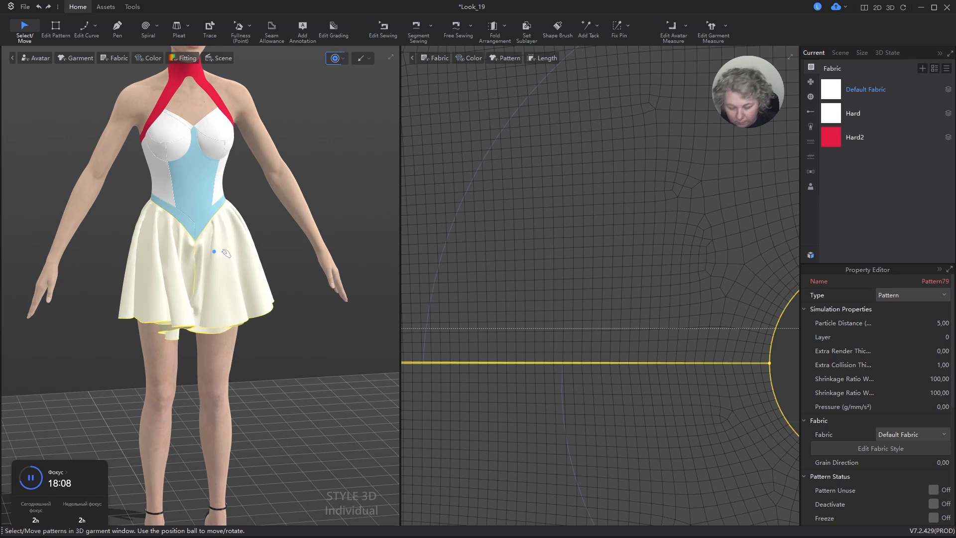
{"action": "left_click_drag", "start_coordinate": [226, 254], "coordinate": [258, 330]}
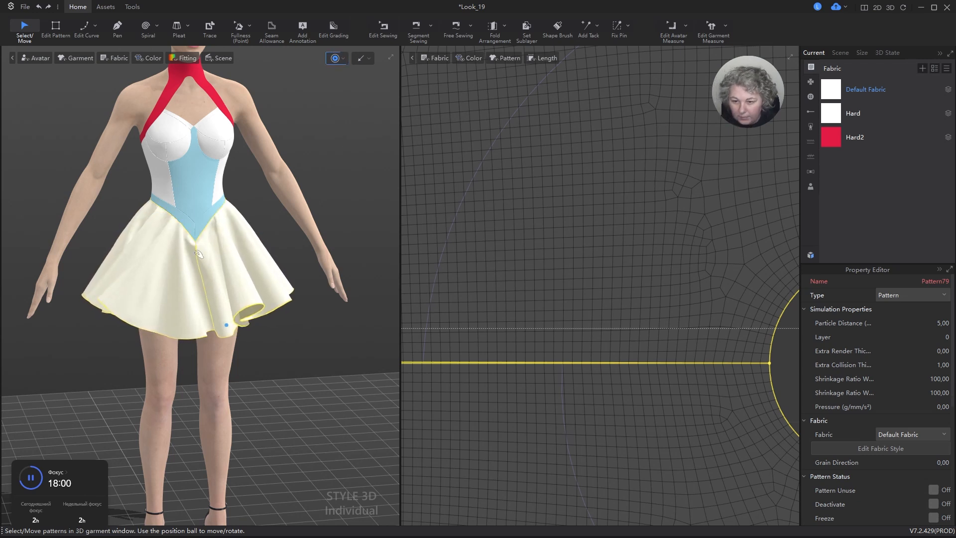
{"action": "left_click_drag", "start_coordinate": [122, 299], "coordinate": [163, 309]}
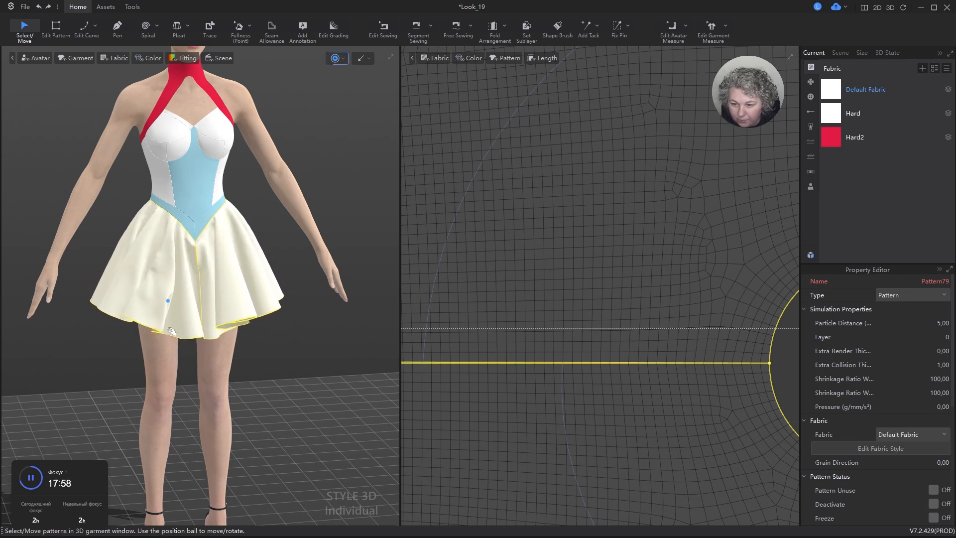
{"action": "scroll", "coordinate": [209, 329], "scroll_direction": "down", "scroll_amount": 3}
Examine the skirt's drape on the avatar from the side and front, toggling the simulation.
{"action": "right_click_drag", "start_coordinate": [244, 301], "coordinate": [211, 280]}
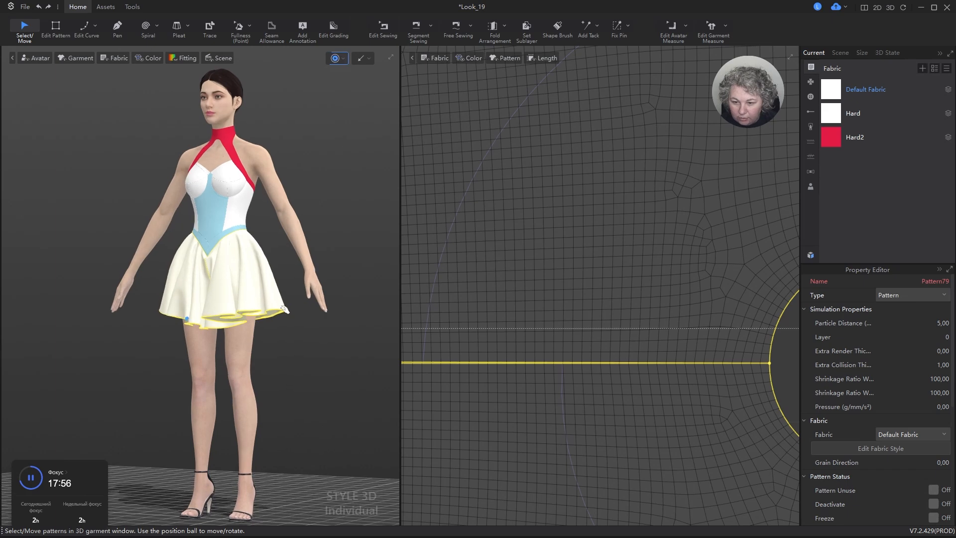
{"action": "scroll", "coordinate": [297, 310], "scroll_direction": "up", "scroll_amount": 3}
{"action": "right_click_drag", "start_coordinate": [298, 310], "coordinate": [344, 323]}
{"action": "key", "text": "space"}
{"action": "right_click_drag", "start_coordinate": [213, 316], "coordinate": [262, 306]}
{"action": "key", "text": "2"}
{"action": "key", "text": "space"}
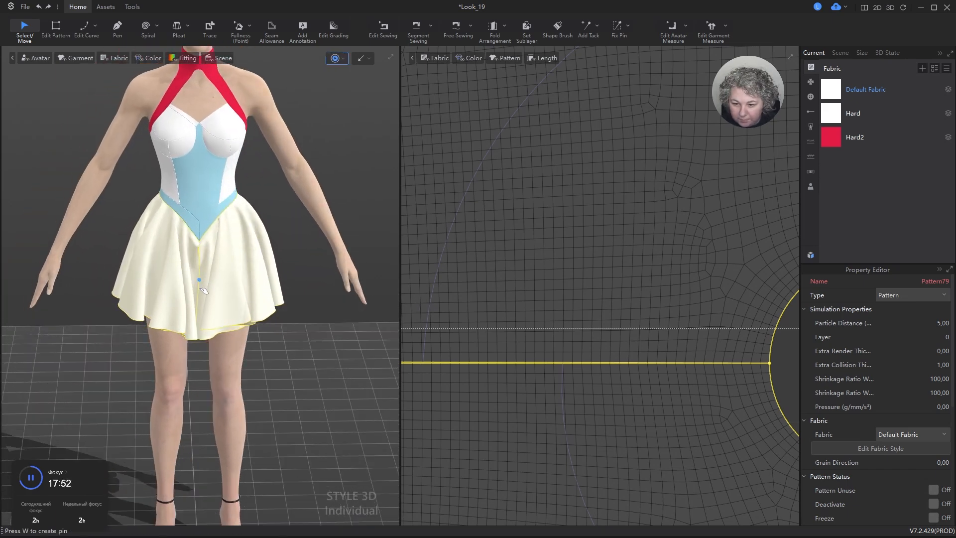
{"action": "scroll", "coordinate": [264, 269], "scroll_direction": "down", "scroll_amount": 6}
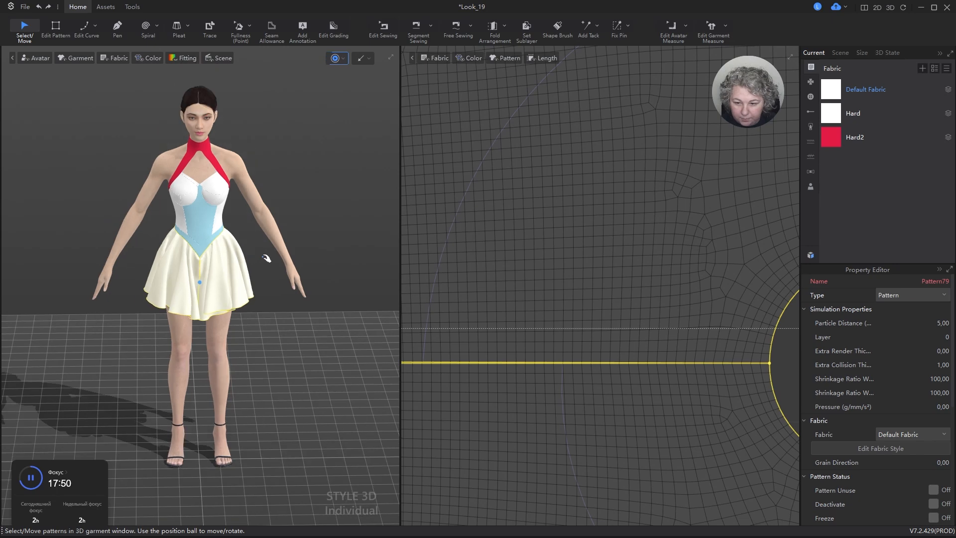
{"action": "scroll", "coordinate": [344, 261], "scroll_direction": "up", "scroll_amount": 5}
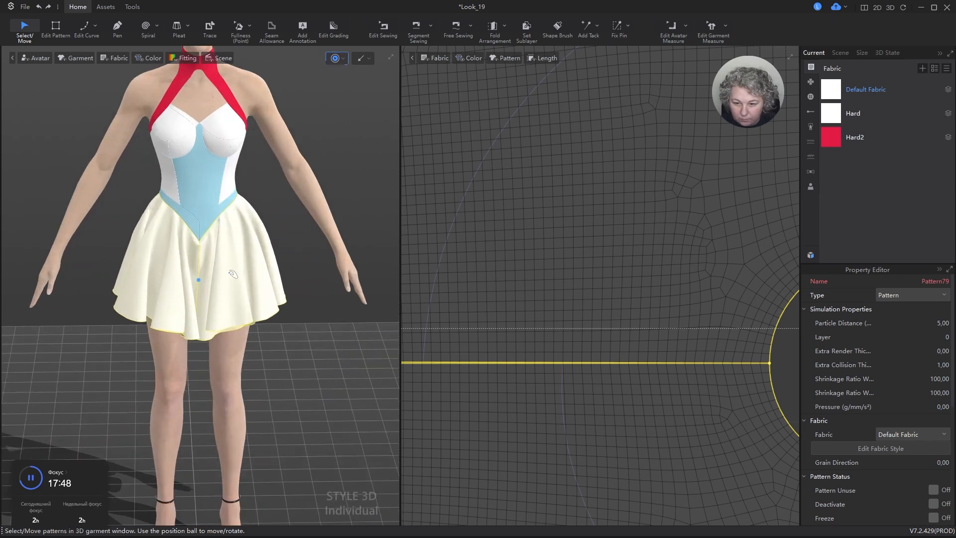
{"action": "scroll", "coordinate": [496, 232], "scroll_direction": "down", "scroll_amount": 4}
{"action": "scroll", "coordinate": [491, 229], "scroll_direction": "up", "scroll_amount": 3}
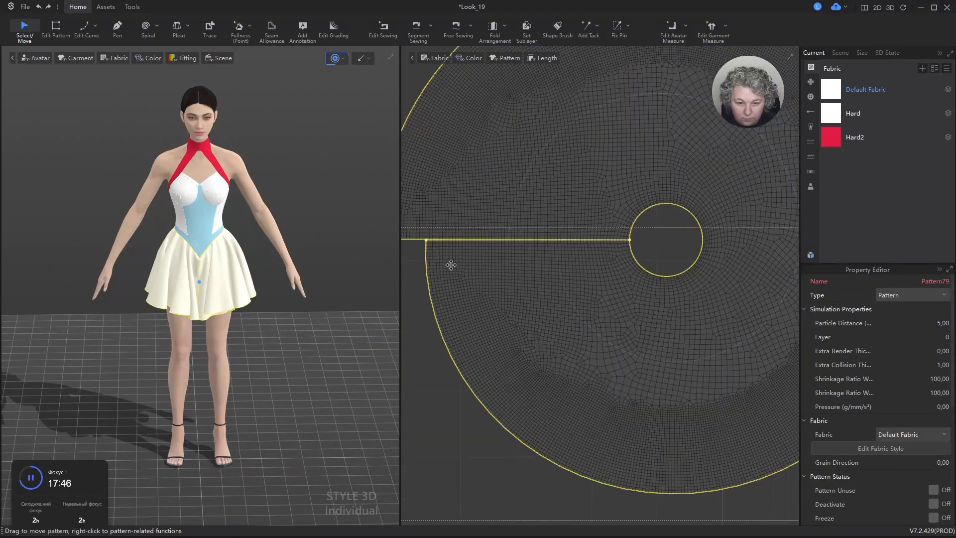
With Edit Pattern active, examine the skirt pattern's stepped hem edge and waist circle against the draped skirt.
{"action": "key", "text": "z"}
{"action": "left_click", "coordinate": [424, 335]}
{"action": "scroll", "coordinate": [582, 266], "scroll_direction": "down", "scroll_amount": 3}
{"action": "scroll", "coordinate": [519, 261], "scroll_direction": "up", "scroll_amount": 4}
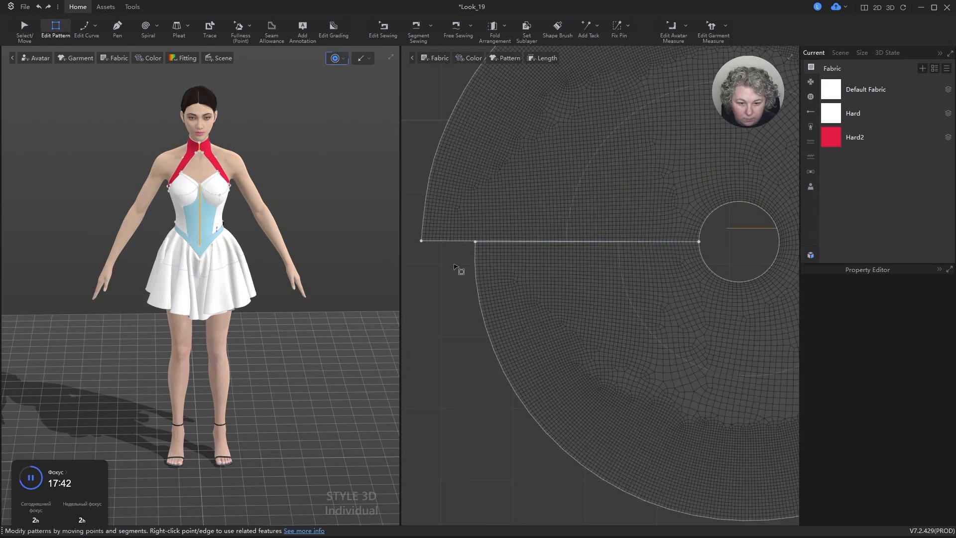
{"action": "scroll", "coordinate": [257, 263], "scroll_direction": "up", "scroll_amount": 1}
{"action": "scroll", "coordinate": [261, 258], "scroll_direction": "up", "scroll_amount": 2}
{"action": "right_click_drag", "start_coordinate": [264, 252], "coordinate": [452, 223]}
{"action": "right_click_drag", "start_coordinate": [512, 240], "coordinate": [261, 253]}
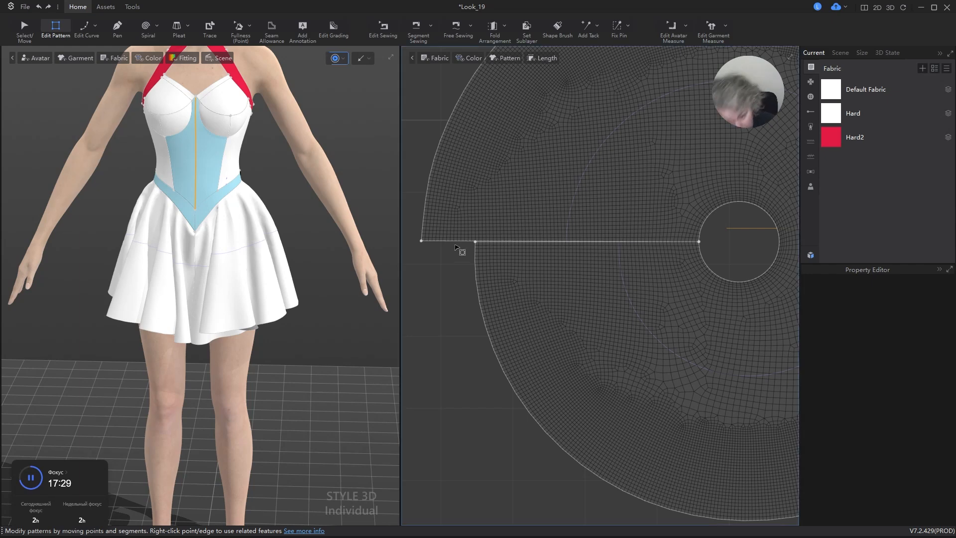
{"action": "scroll", "coordinate": [471, 253], "scroll_direction": "down", "scroll_amount": 5}
{"action": "scroll", "coordinate": [637, 244], "scroll_direction": "up", "scroll_amount": 4}
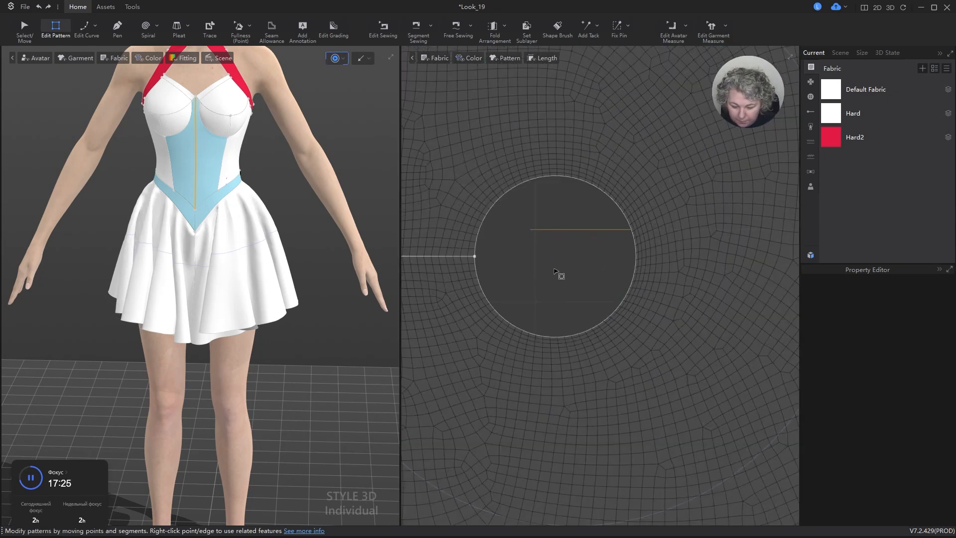
Draw a straight line about 11.16 cm long across the skirt's waist circle with the Pen and add a point at its midpoint.
{"action": "left_click", "coordinate": [477, 273]}
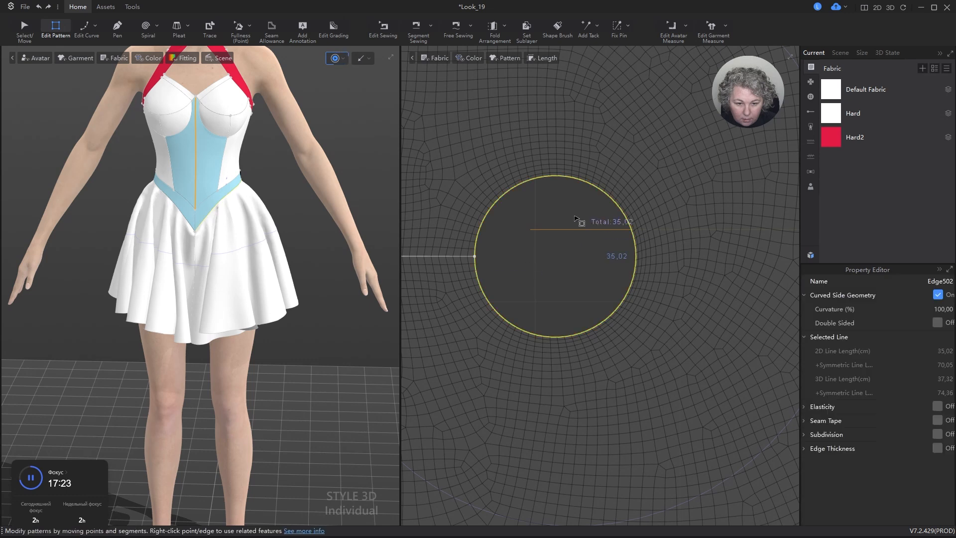
{"action": "key", "text": "h"}
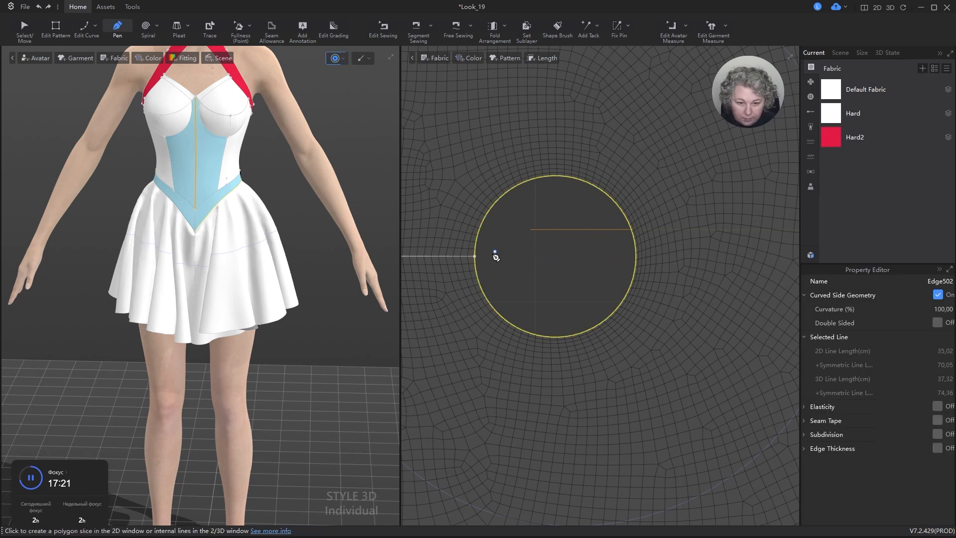
{"action": "left_click", "coordinate": [474, 256]}
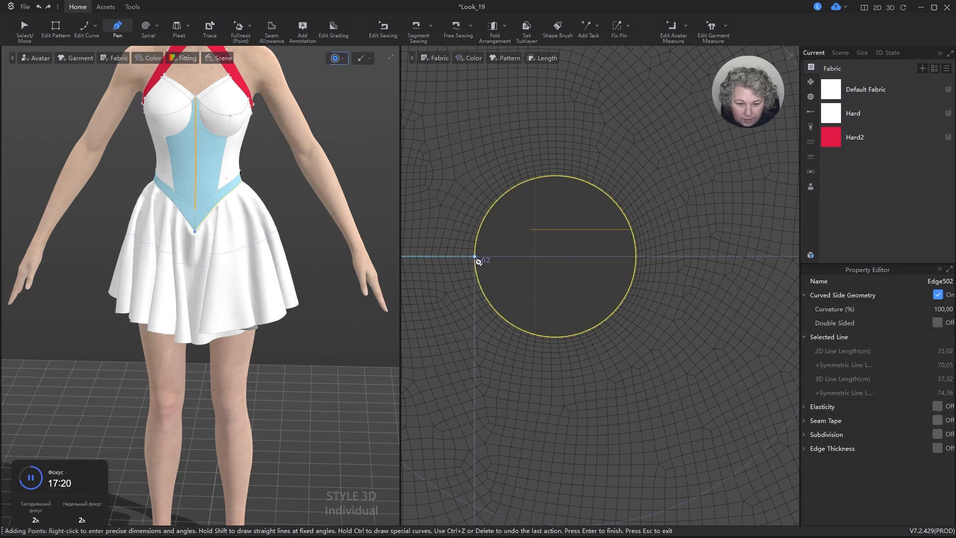
{"action": "double_click", "coordinate": [646, 254]}
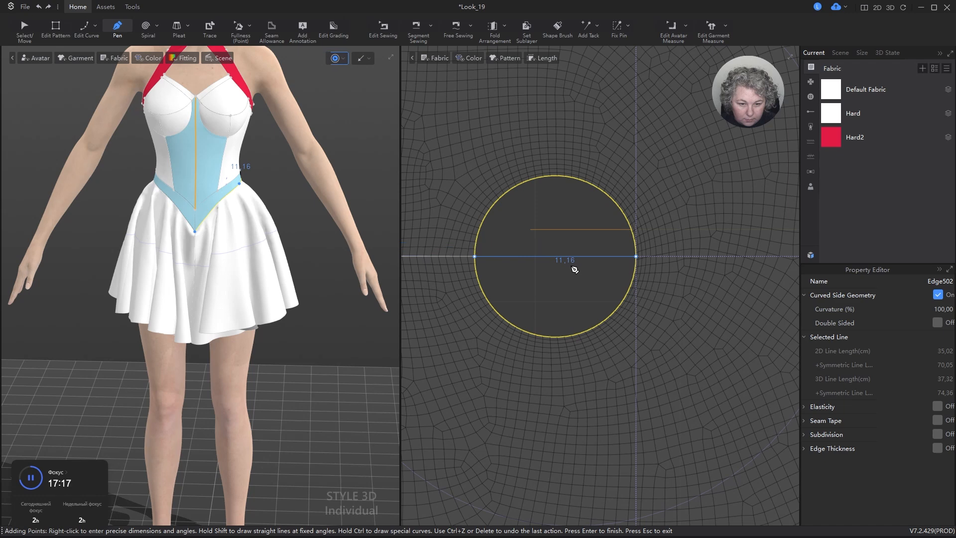
{"action": "key", "text": "z"}
{"action": "key", "text": "x"}
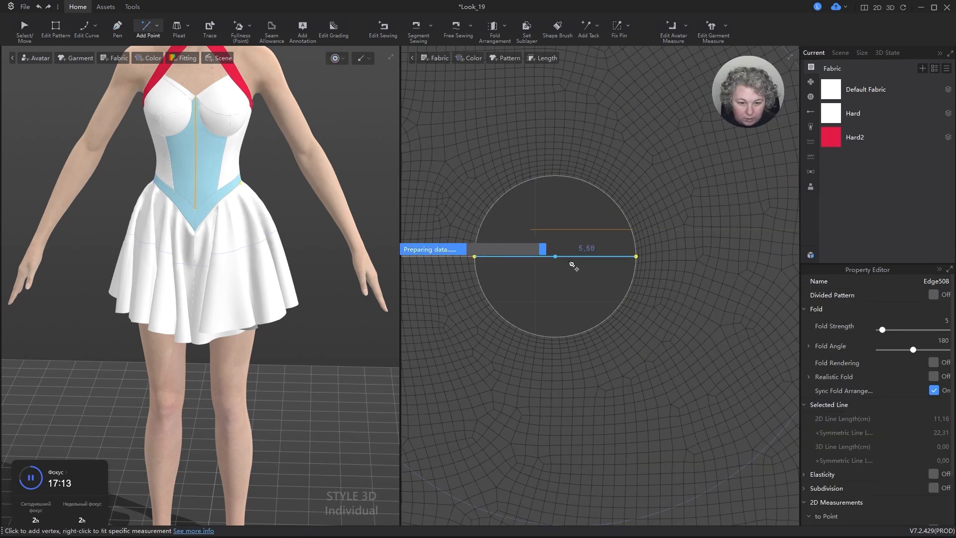
{"action": "left_click", "coordinate": [559, 258]}
{"action": "key", "text": "q"}
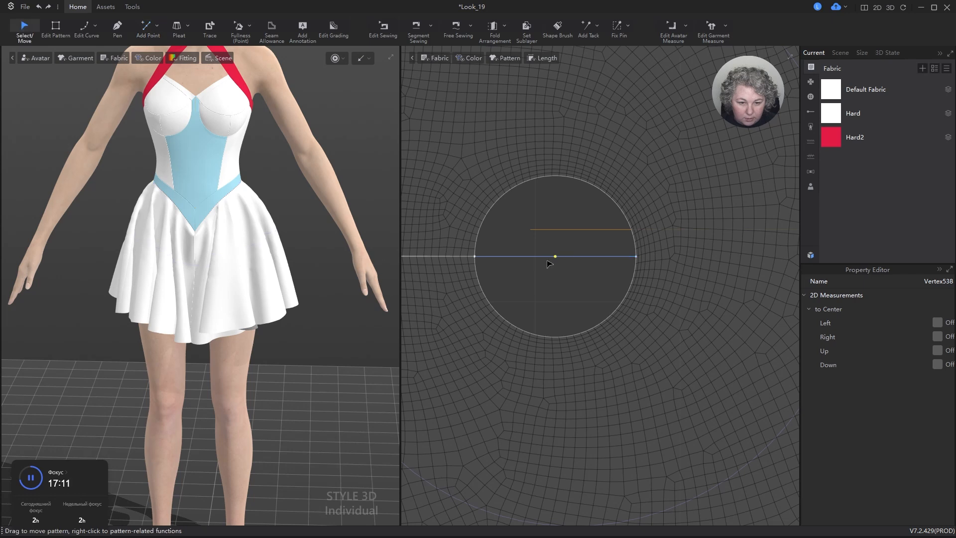
{"action": "left_click_drag", "start_coordinate": [538, 257], "coordinate": [637, 244]}
{"action": "scroll", "coordinate": [581, 251], "scroll_direction": "down", "scroll_amount": 3}
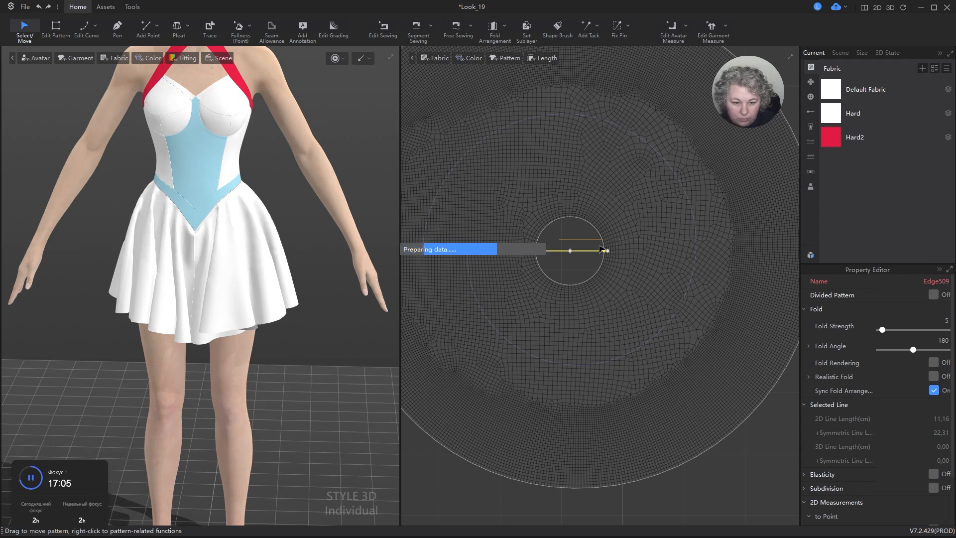
Delete both circular skirt patterns from the garment.
{"action": "left_click", "coordinate": [635, 205]}
{"action": "key", "text": "Delete"}
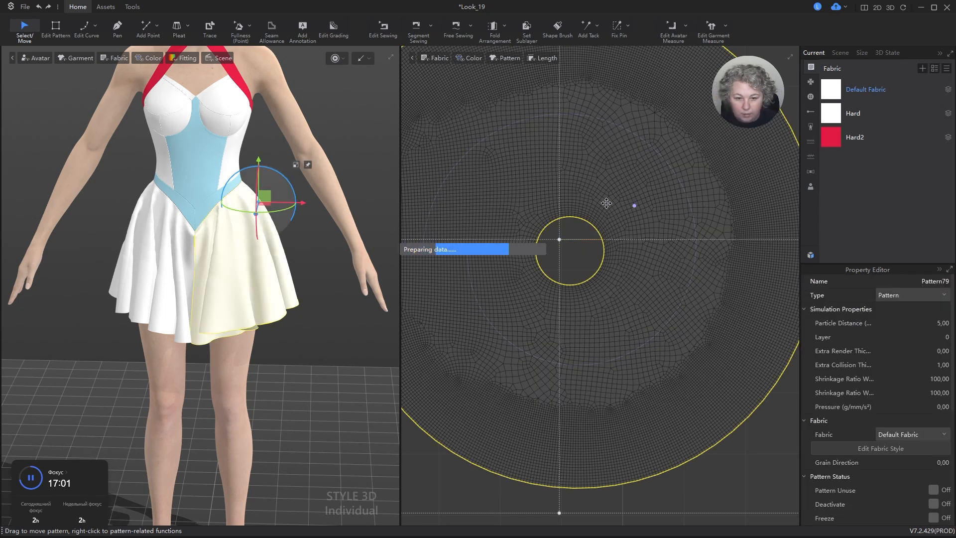
{"action": "scroll", "coordinate": [609, 228], "scroll_direction": "down", "scroll_amount": 5}
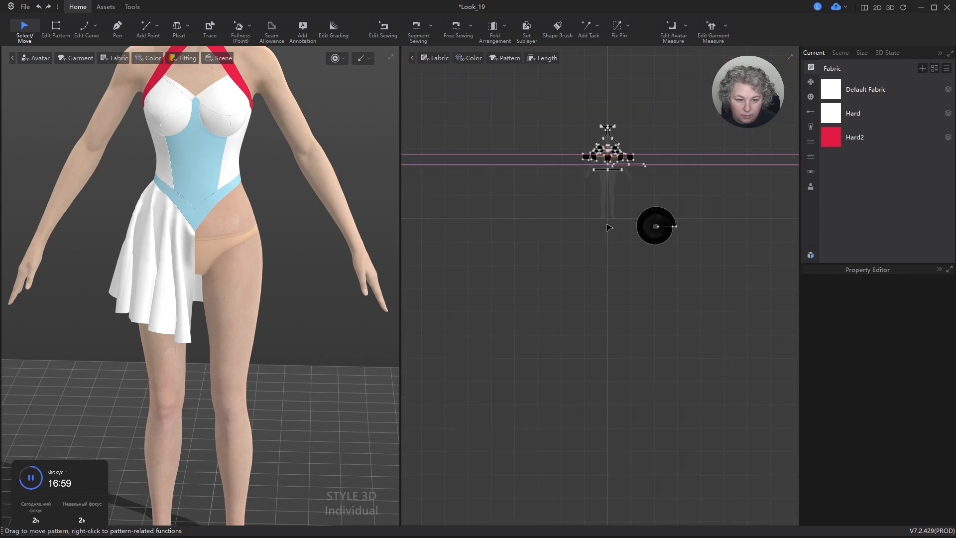
{"action": "left_click", "coordinate": [667, 216]}
{"action": "key", "text": "Delete"}
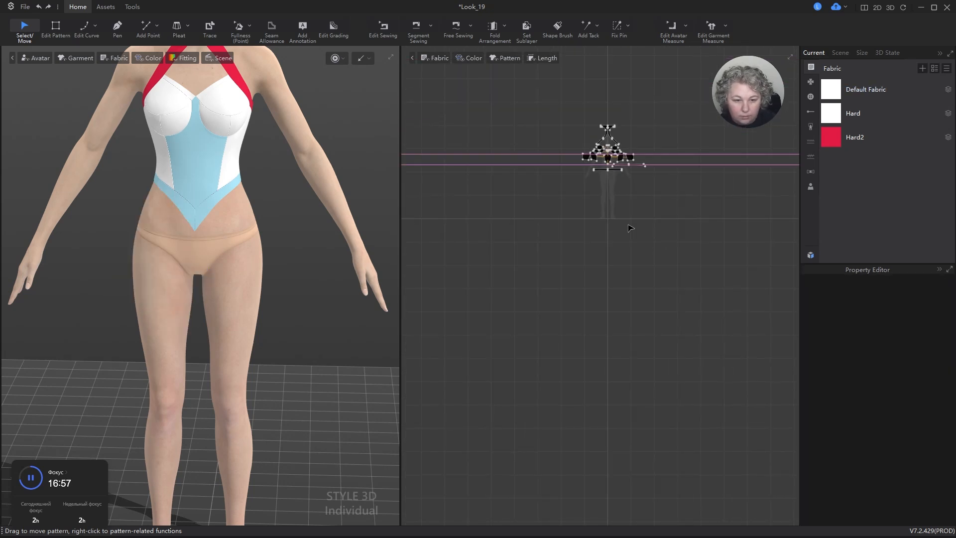
{"action": "left_click", "coordinate": [96, 25]}
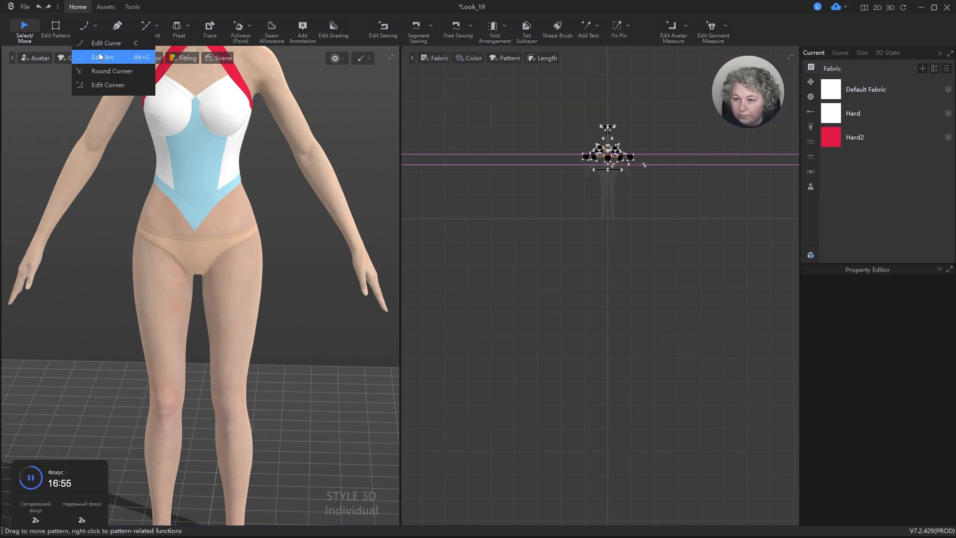
{"action": "left_click", "coordinate": [248, 77]}
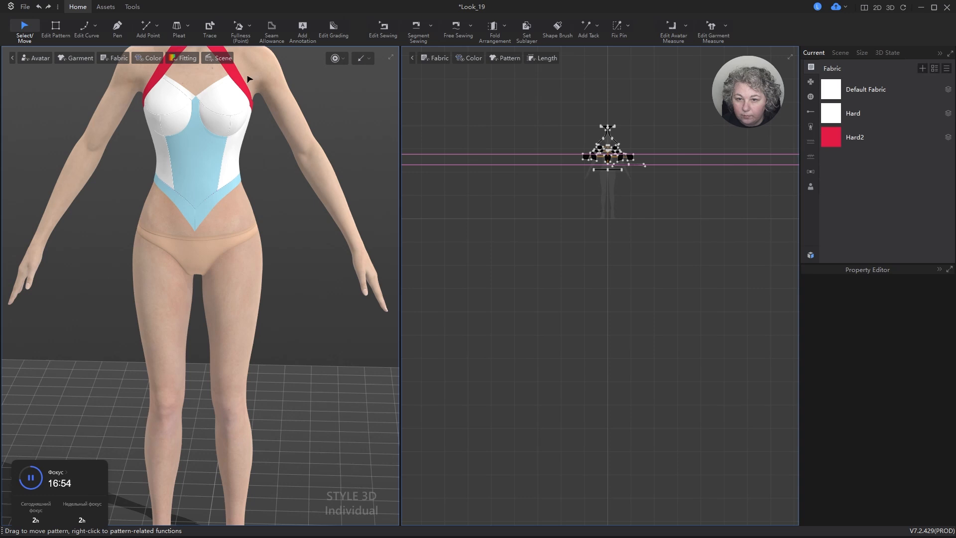
{"action": "left_click", "coordinate": [95, 26]}
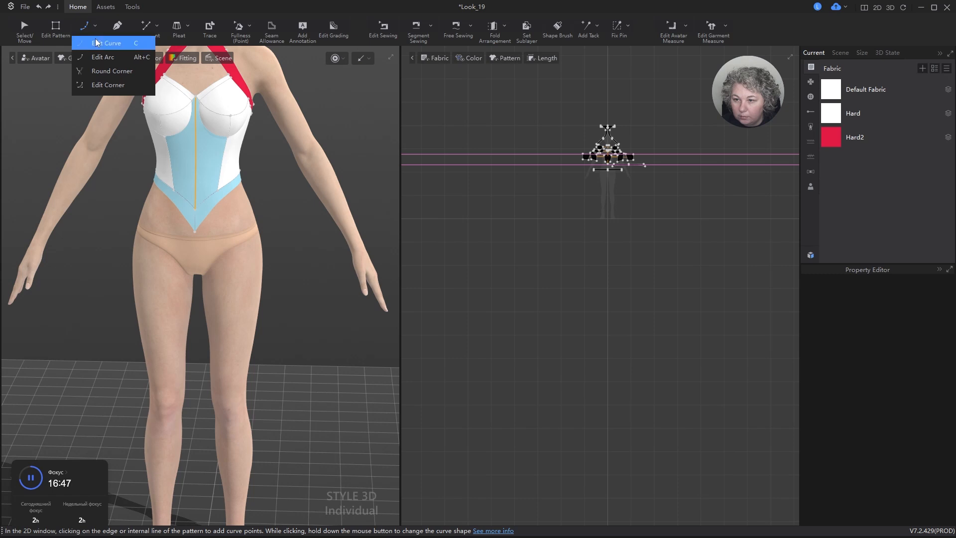
{"action": "left_click", "coordinate": [105, 41]}
{"action": "left_click", "coordinate": [52, 31]}
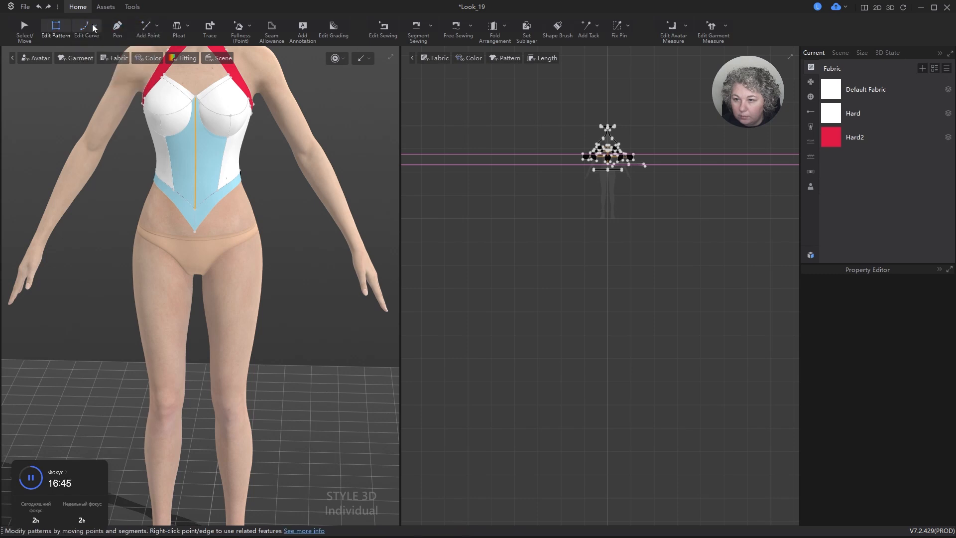
{"action": "left_click", "coordinate": [29, 28]}
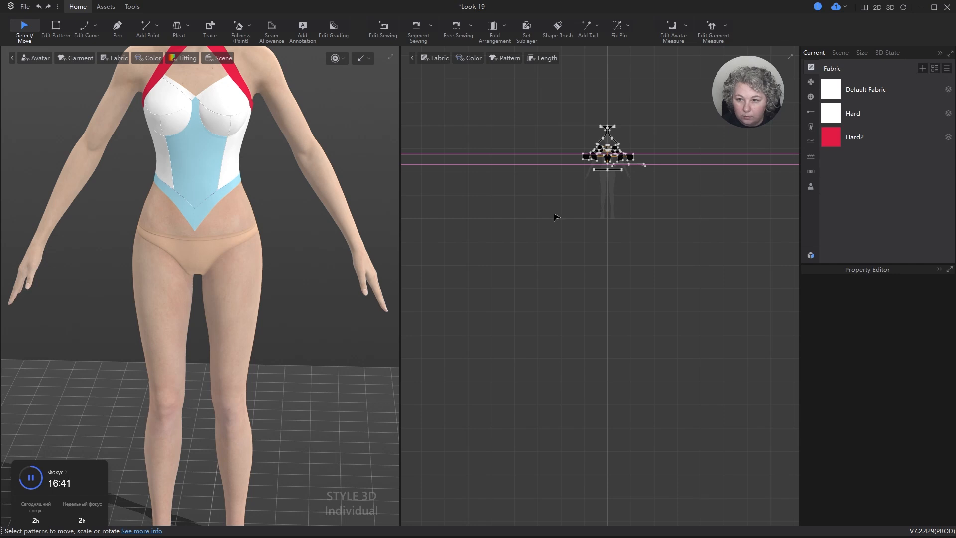
Activate the Spiral tool for the empty 2D area below the garment patterns.
{"action": "scroll", "coordinate": [556, 217], "scroll_direction": "down", "scroll_amount": 2}
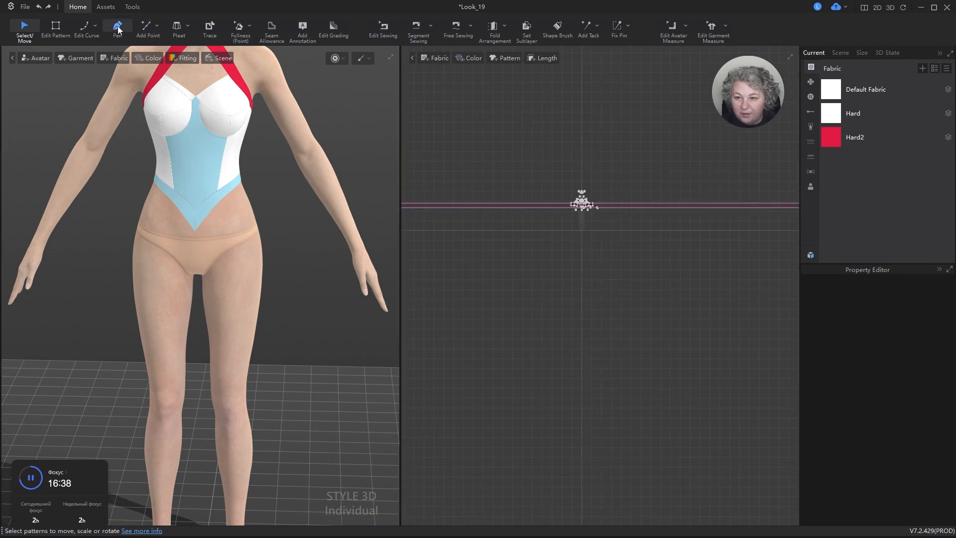
{"action": "left_click", "coordinate": [158, 26]}
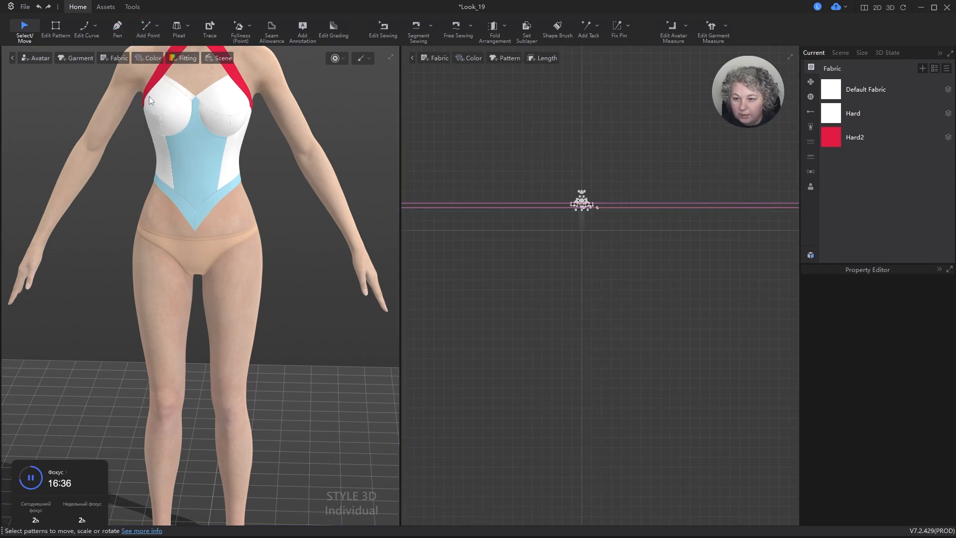
{"action": "scroll", "coordinate": [525, 252], "scroll_direction": "up", "scroll_amount": 4}
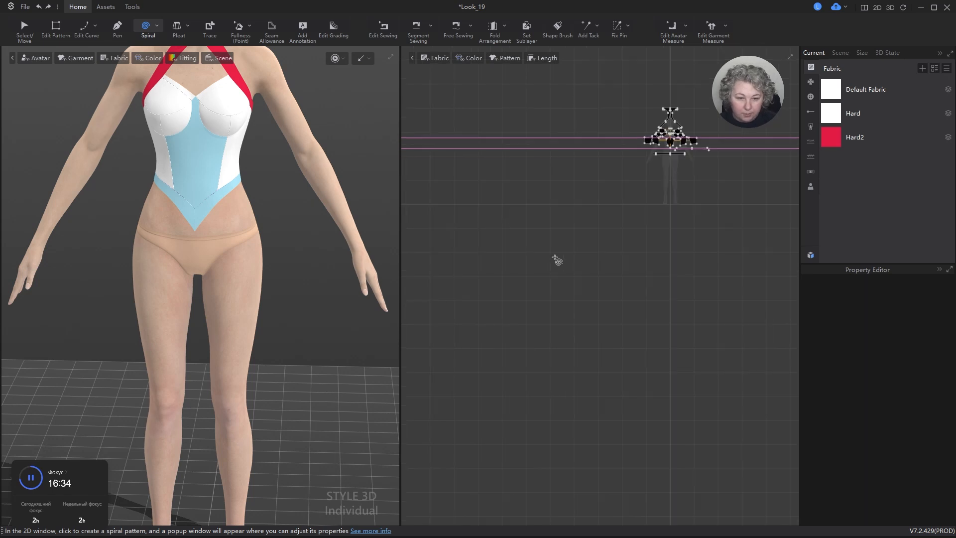
Place a spiral pattern below the garment patterns and set its start radius to 10 cm.
{"action": "left_click", "coordinate": [545, 256]}
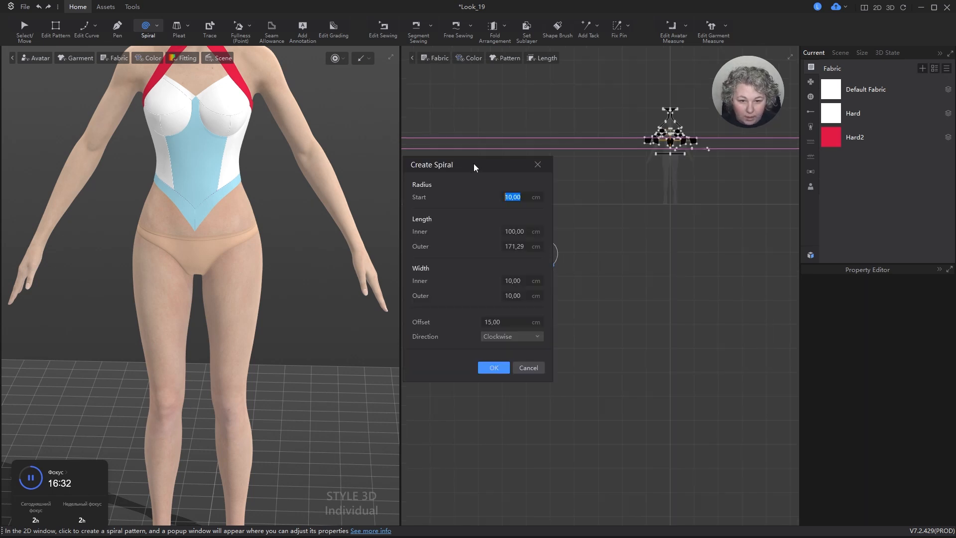
{"action": "left_click_drag", "start_coordinate": [473, 164], "coordinate": [493, 279]}
{"action": "scroll", "coordinate": [543, 312], "scroll_direction": "up", "scroll_amount": 2}
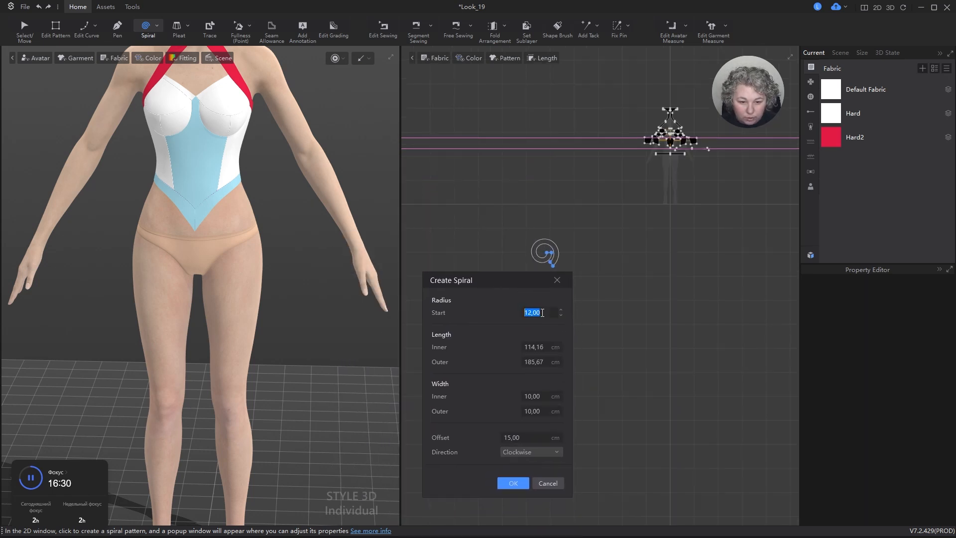
{"action": "scroll", "coordinate": [542, 312], "scroll_direction": "up", "scroll_amount": 2}
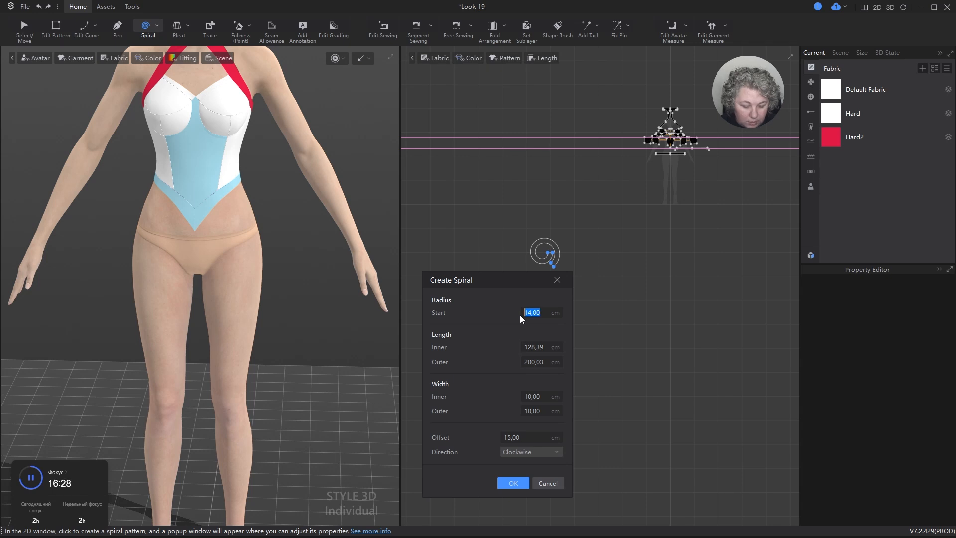
{"action": "type", "text": "10"}
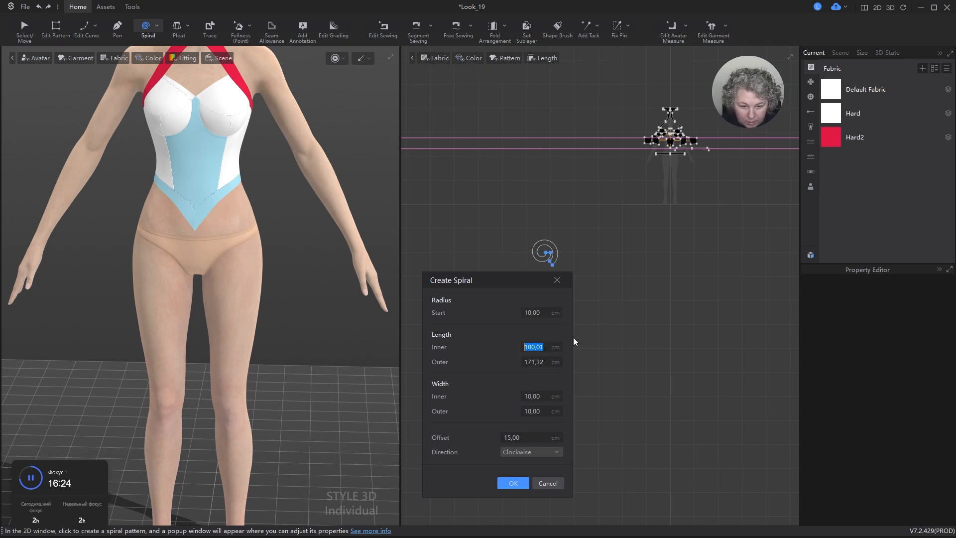
Try to create the spiral after reducing its outer length to 102.32 cm, setting the inner width to 30 cm and changing the start radius.
{"action": "key", "text": "Tab"}
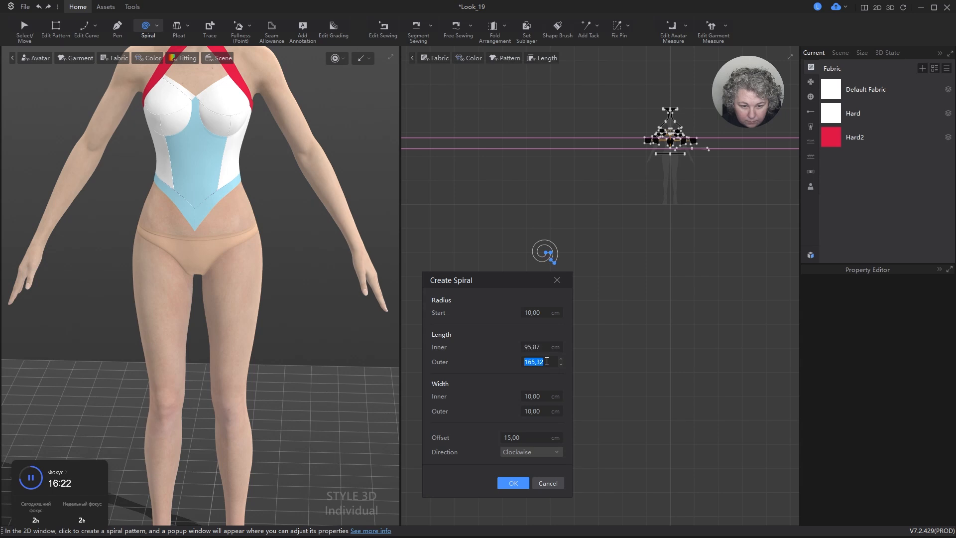
{"action": "scroll", "coordinate": [545, 358], "scroll_direction": "down", "scroll_amount": 20}
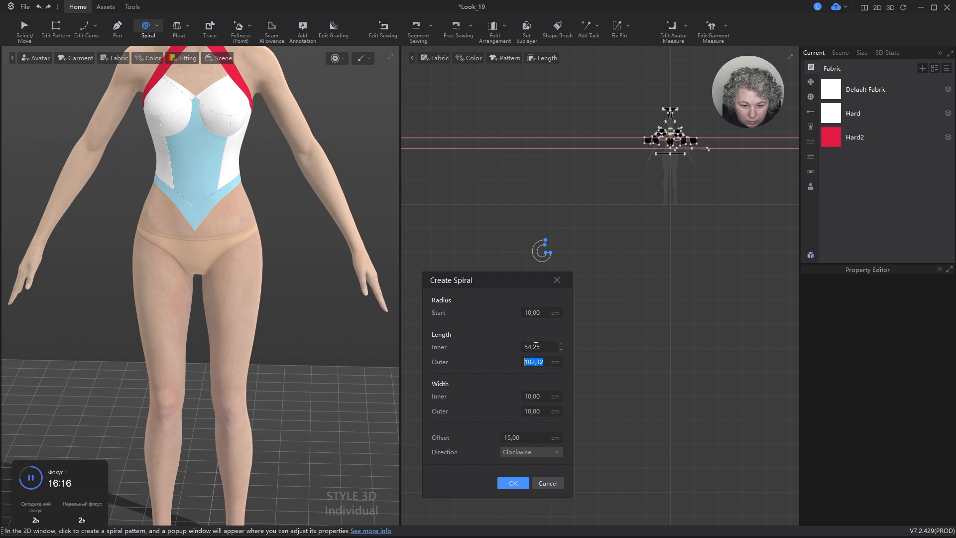
{"action": "key", "text": "Tab"}
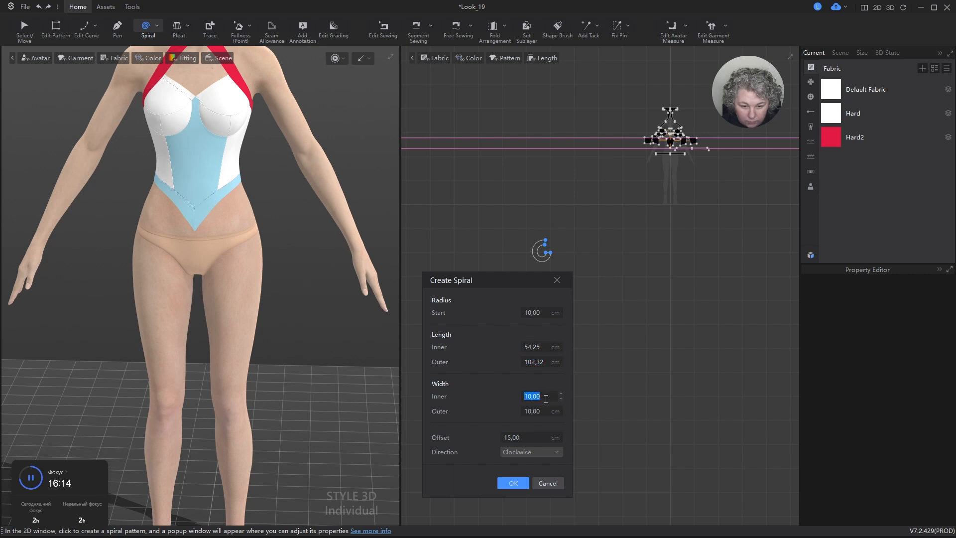
{"action": "type", "text": "30"}
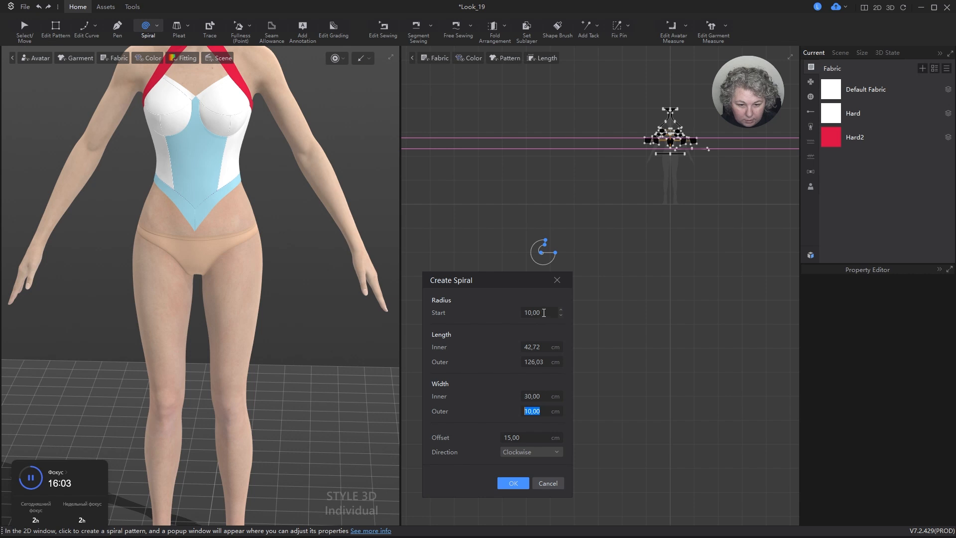
{"action": "left_click_drag", "start_coordinate": [544, 313], "coordinate": [501, 316]}
{"action": "type", "text": "0"}
{"action": "key", "text": "Return"}
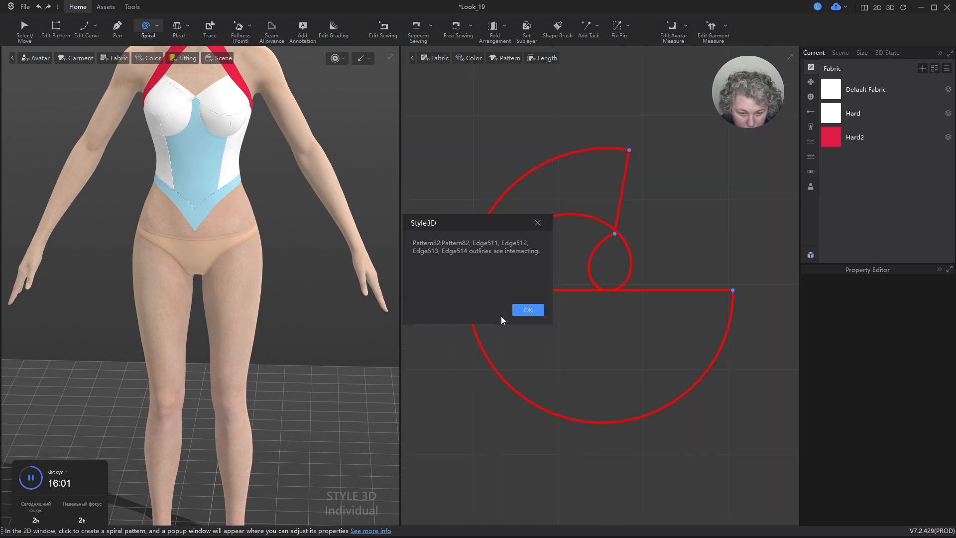
{"action": "left_click", "coordinate": [529, 310]}
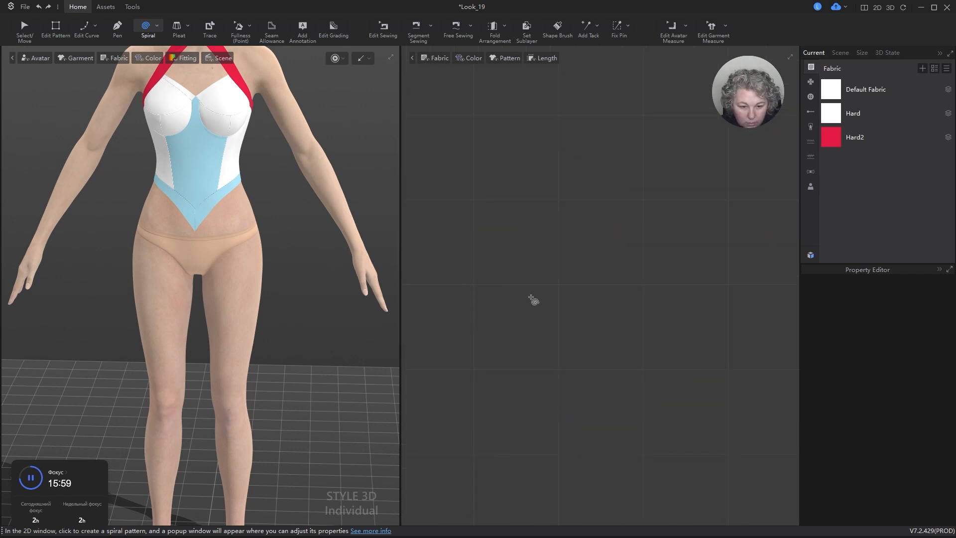
Place a new spiral in the empty 2D area and reduce its outer length to 104 cm.
{"action": "left_click", "coordinate": [534, 184]}
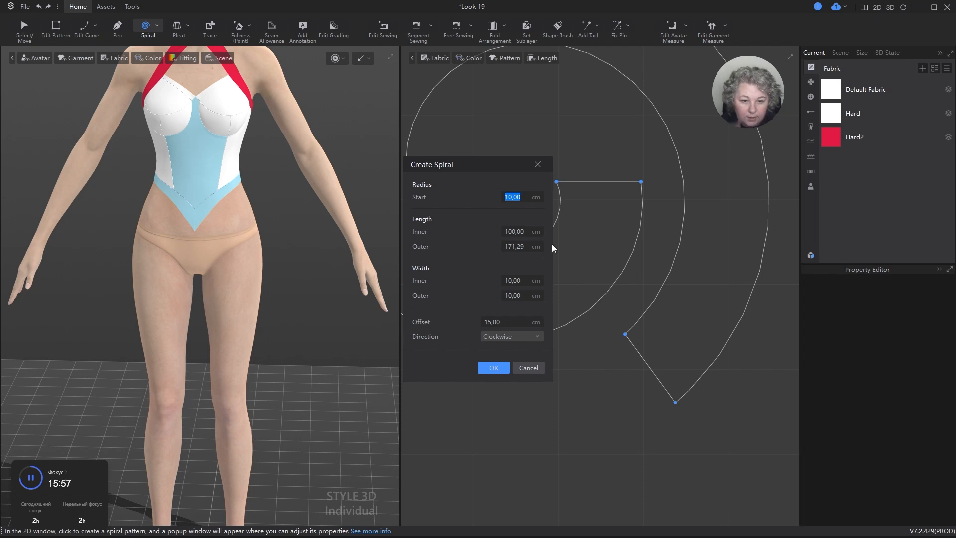
{"action": "left_click_drag", "start_coordinate": [546, 164], "coordinate": [294, 230]}
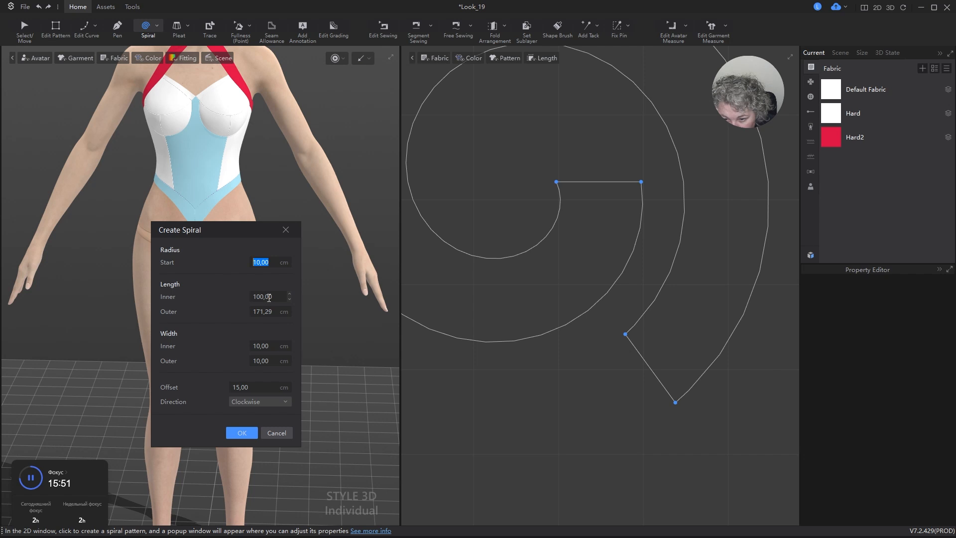
{"action": "left_click", "coordinate": [254, 312]}
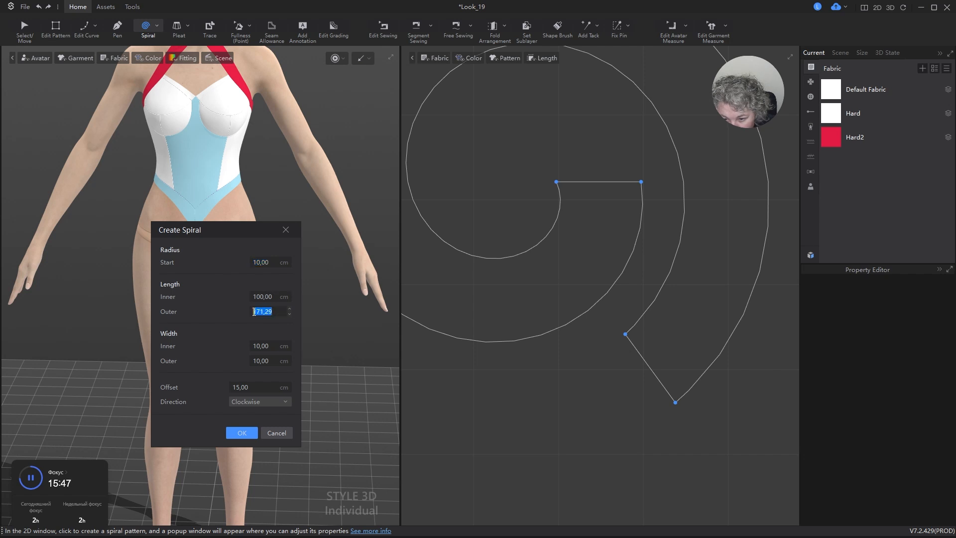
{"action": "type", "text": "150"}
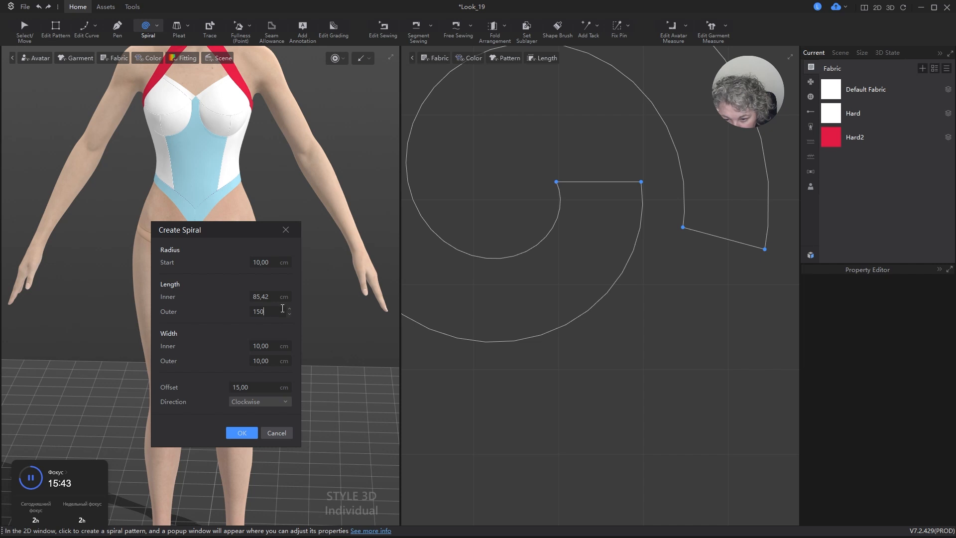
{"action": "key", "text": "Return"}
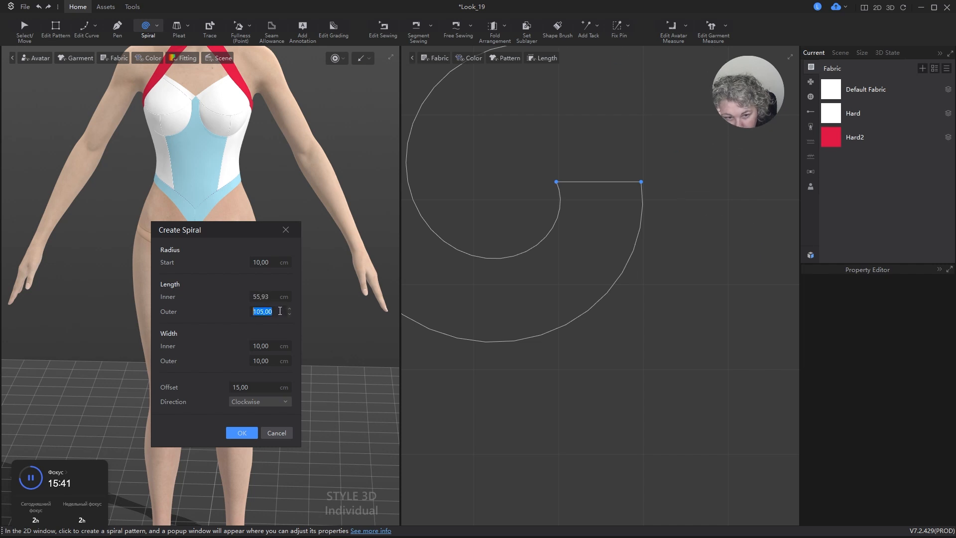
{"action": "scroll", "coordinate": [280, 311], "scroll_direction": "down", "scroll_amount": 1}
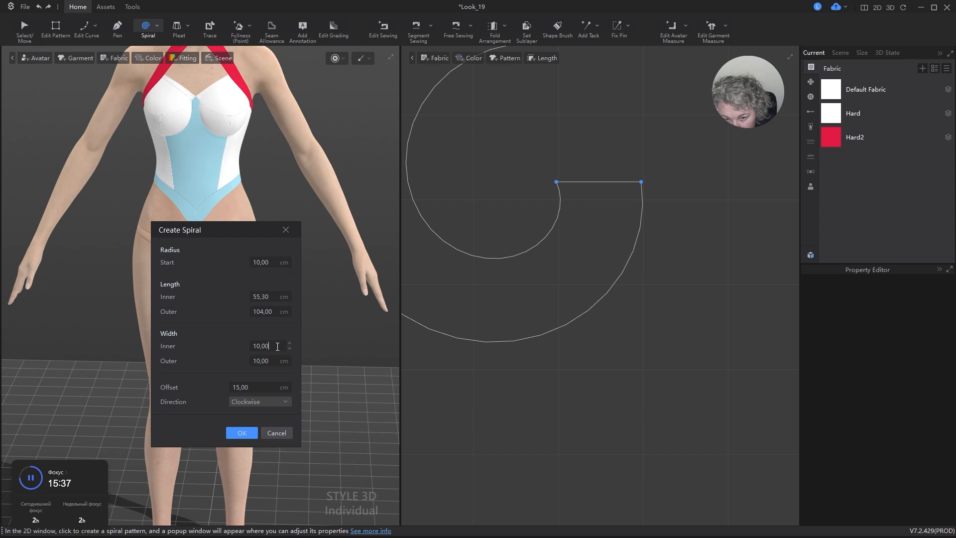
Try a spiral with an inner width of 10 cm and an outer width of 34 cm.
{"action": "scroll", "coordinate": [277, 346], "scroll_direction": "up", "scroll_amount": 5}
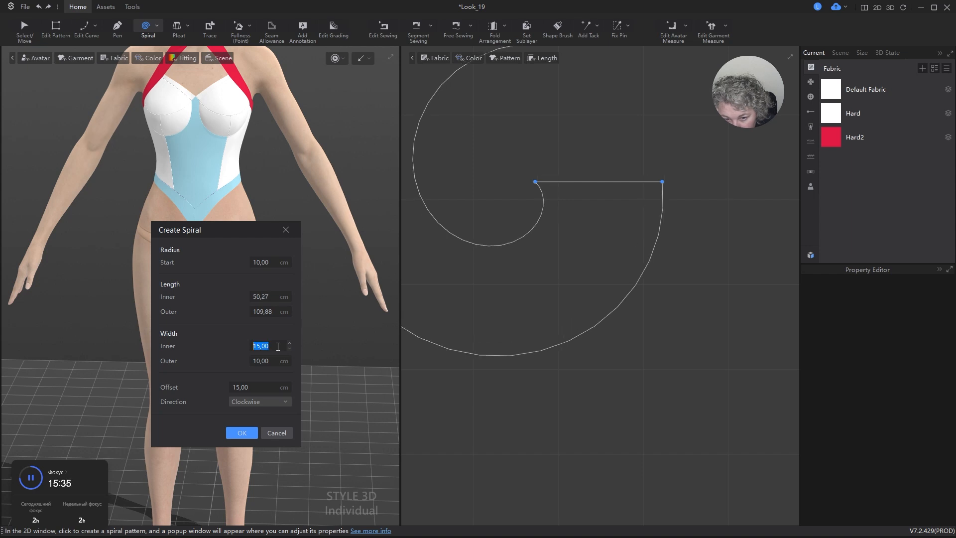
{"action": "scroll", "coordinate": [278, 347], "scroll_direction": "down", "scroll_amount": 5}
{"action": "left_click", "coordinate": [274, 359]}
{"action": "scroll", "coordinate": [273, 358], "scroll_direction": "up", "scroll_amount": 12}
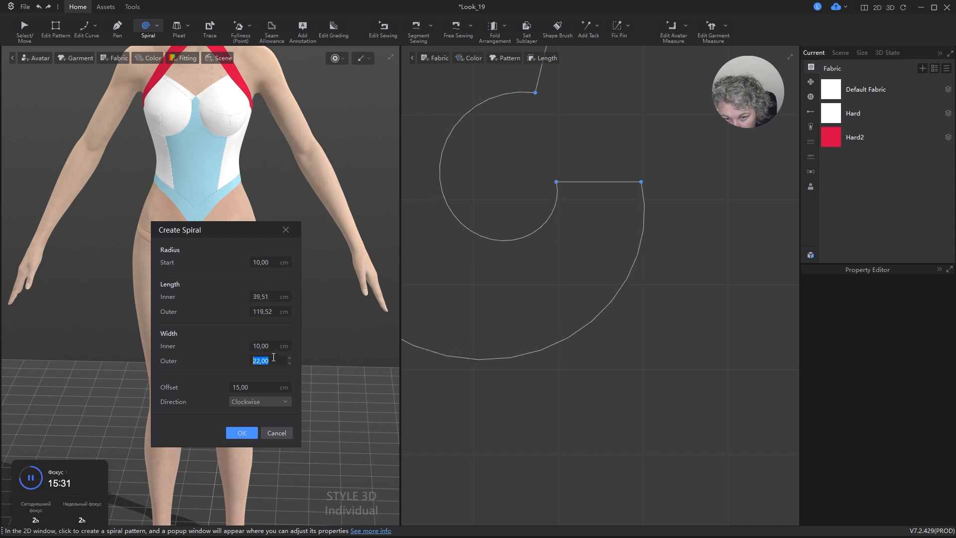
{"action": "scroll", "coordinate": [274, 358], "scroll_direction": "up", "scroll_amount": 10}
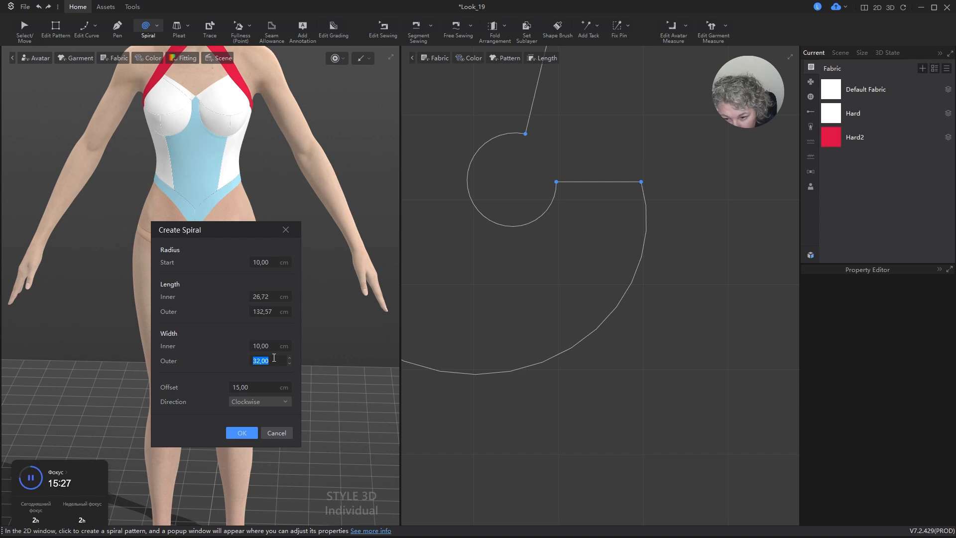
{"action": "scroll", "coordinate": [274, 358], "scroll_direction": "up", "scroll_amount": 2}
Set the spiral's inner width to 50 cm and its outer width to 70 cm.
{"action": "left_click", "coordinate": [271, 344]}
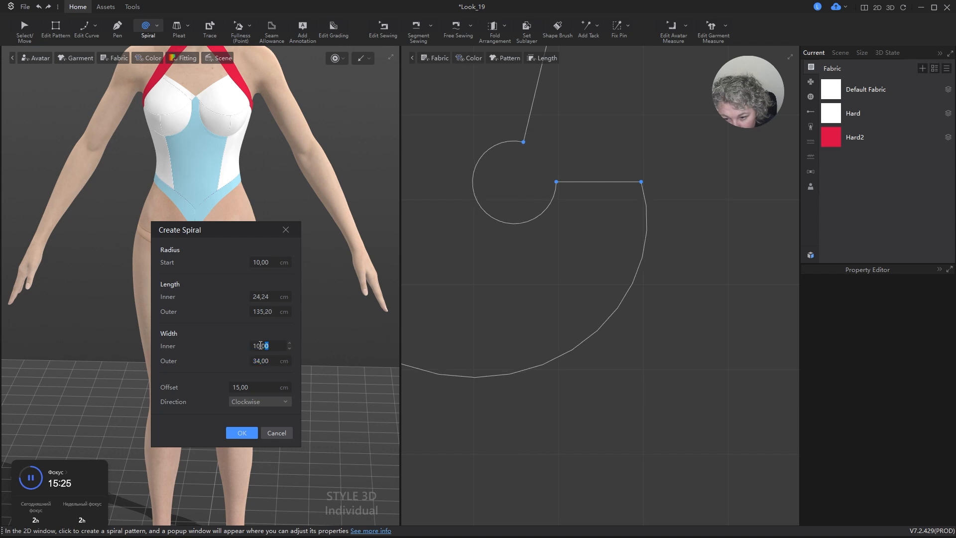
{"action": "left_click_drag", "start_coordinate": [261, 346], "coordinate": [214, 345]}
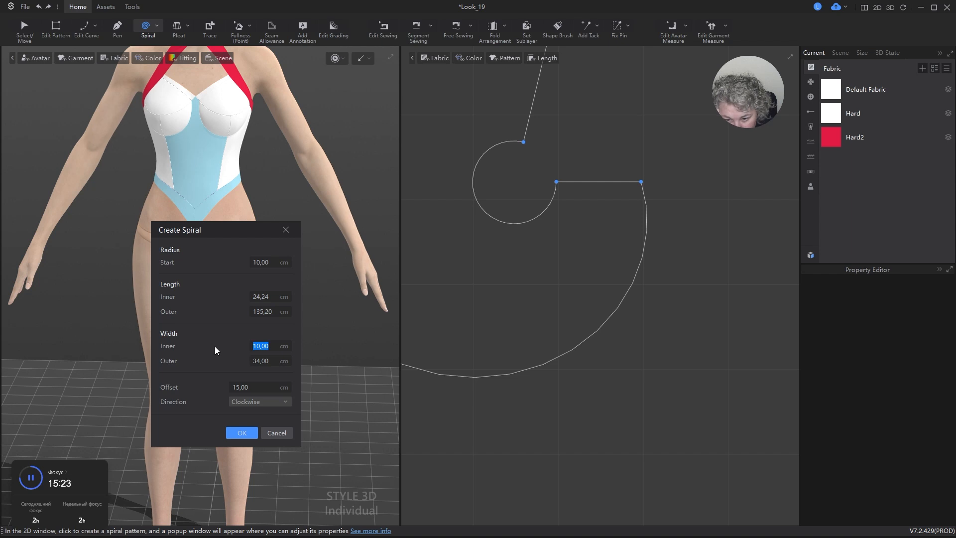
{"action": "type", "text": "50"}
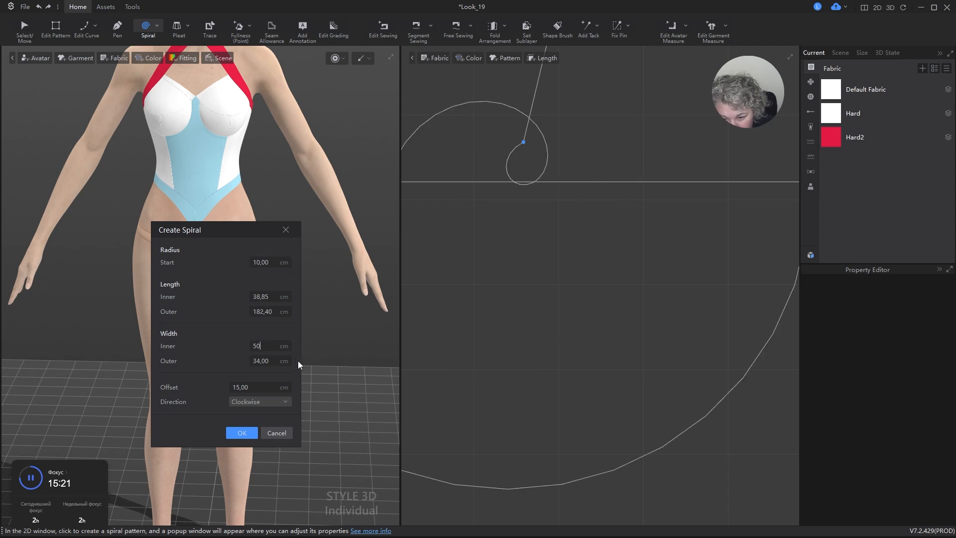
{"action": "left_click", "coordinate": [264, 360]}
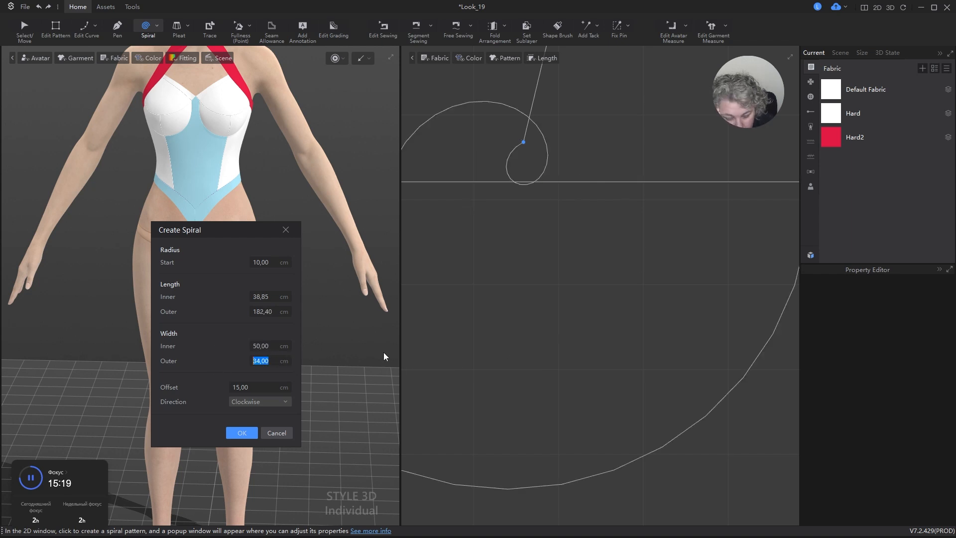
{"action": "type", "text": "70"}
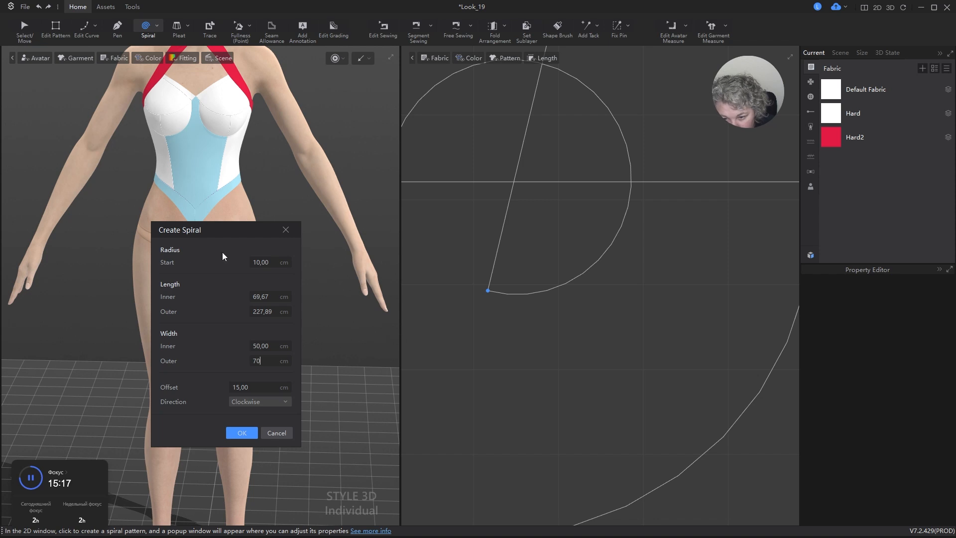
Set the spiral's start radius to 30 cm and its outer length to 313.13 cm, and create the pattern.
{"action": "left_click", "coordinate": [270, 261]}
{"action": "scroll", "coordinate": [270, 262], "scroll_direction": "up", "scroll_amount": 10}
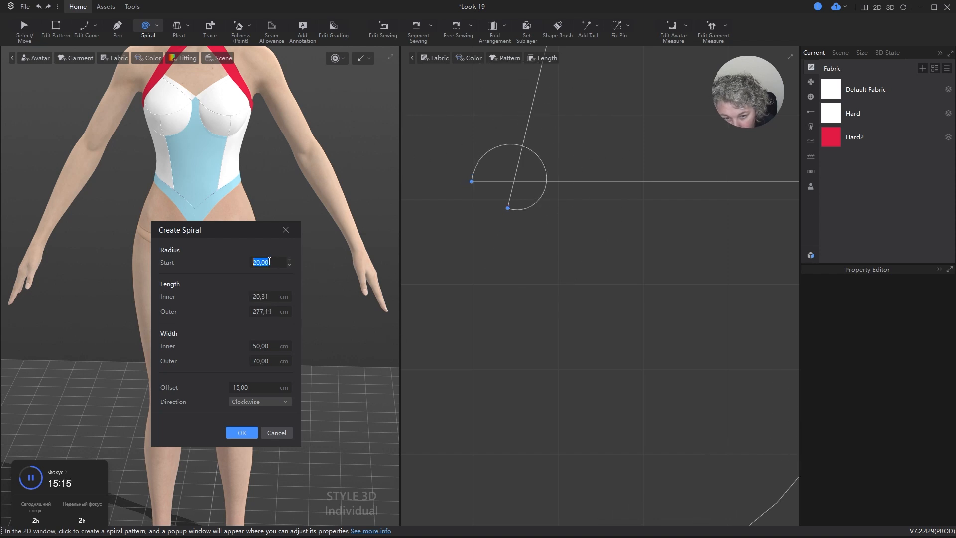
{"action": "scroll", "coordinate": [270, 262], "scroll_direction": "up", "scroll_amount": 11}
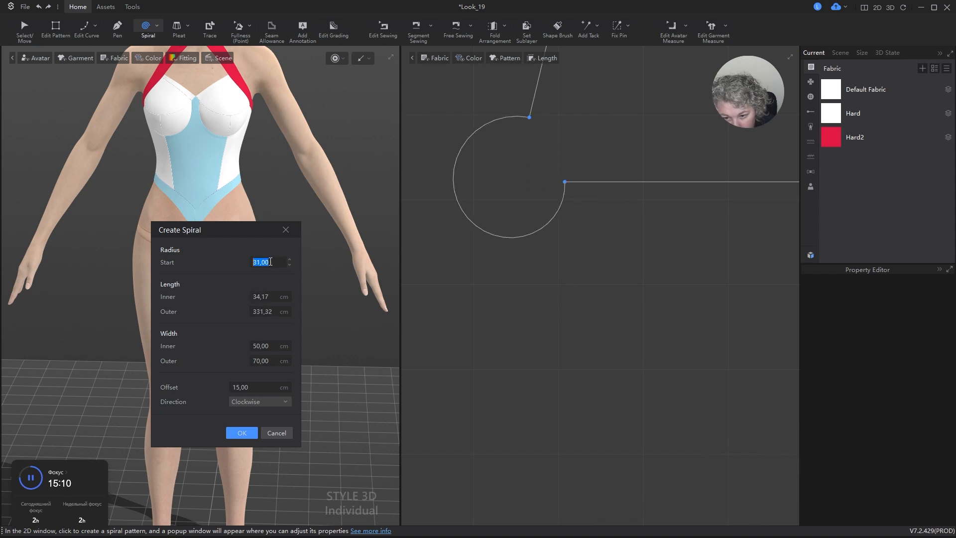
{"action": "scroll", "coordinate": [270, 261], "scroll_direction": "down", "scroll_amount": 1}
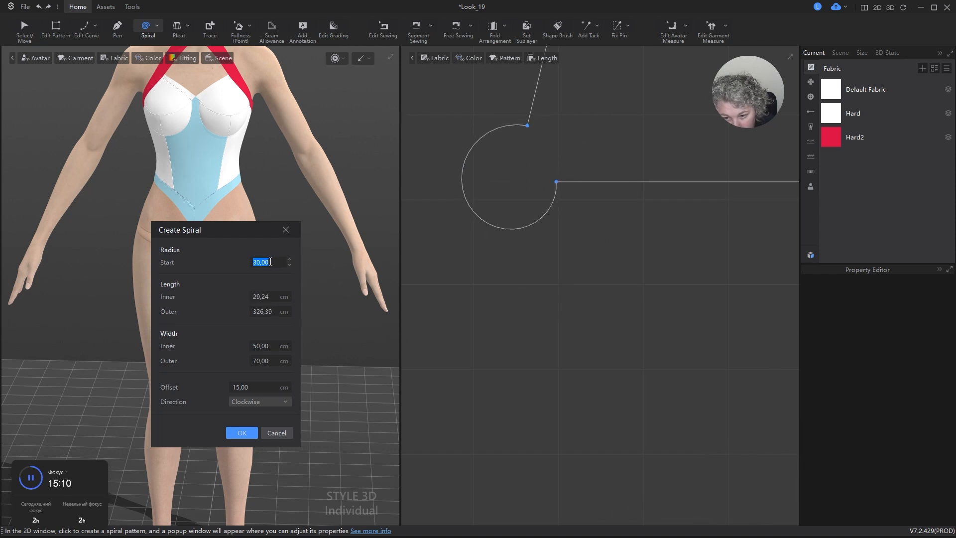
{"action": "scroll", "coordinate": [274, 296], "scroll_direction": "up", "scroll_amount": 1}
{"action": "scroll", "coordinate": [274, 296], "scroll_direction": "down", "scroll_amount": 4}
{"action": "scroll", "coordinate": [275, 296], "scroll_direction": "up", "scroll_amount": 1}
{"action": "left_click", "coordinate": [277, 309]}
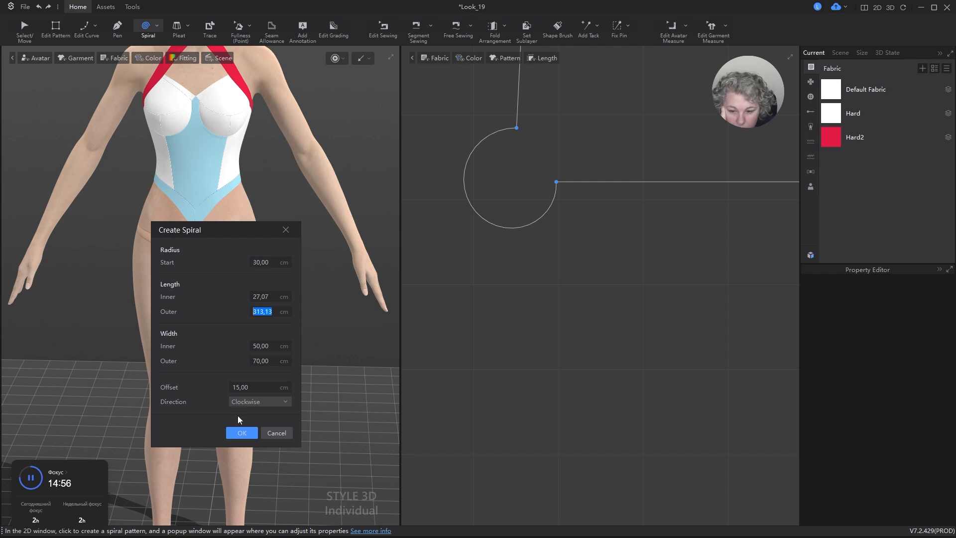
{"action": "left_click", "coordinate": [242, 432]}
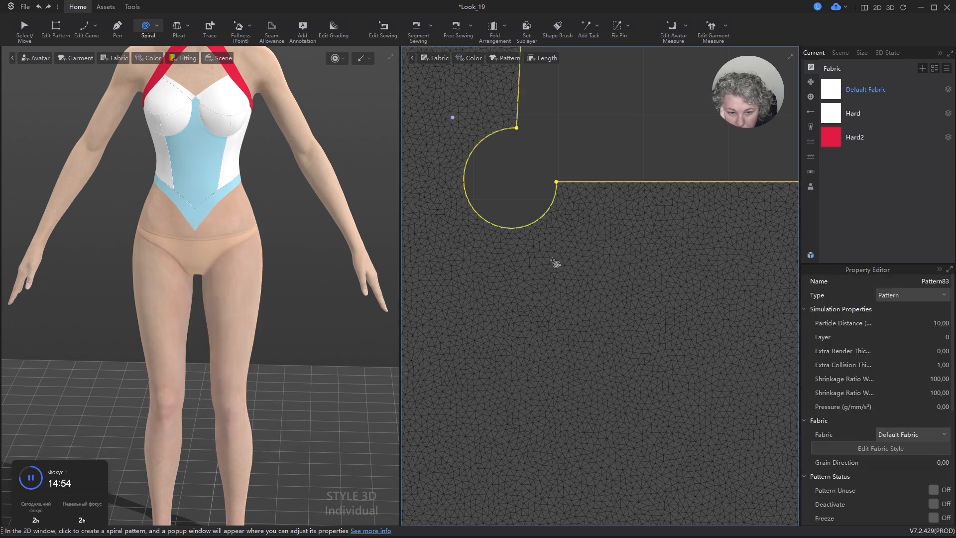
Check the length of the new spiral pattern's small inner curved edge.
{"action": "scroll", "coordinate": [553, 259], "scroll_direction": "down", "scroll_amount": 8}
{"action": "left_click", "coordinate": [531, 262]}
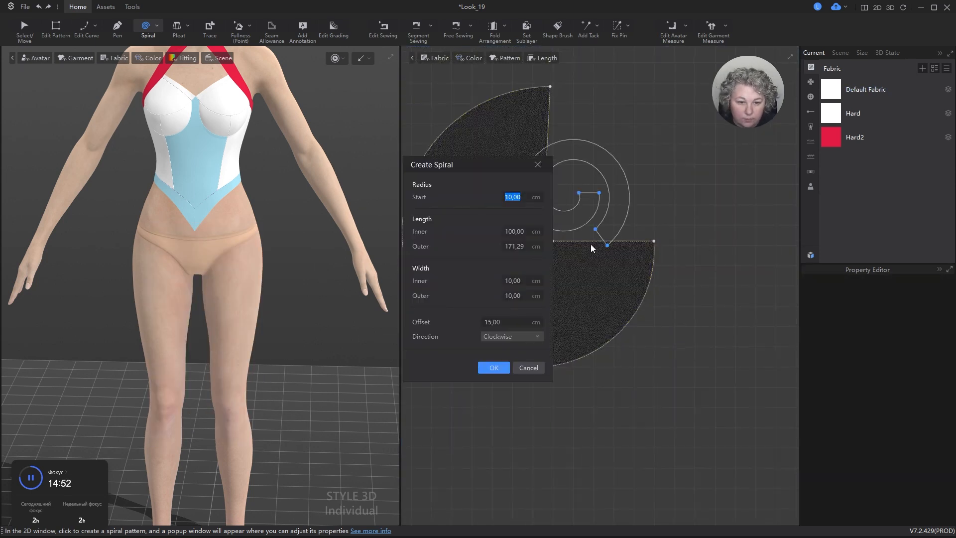
{"action": "key", "text": "Escape"}
{"action": "key", "text": "z"}
{"action": "scroll", "coordinate": [538, 256], "scroll_direction": "up", "scroll_amount": 4}
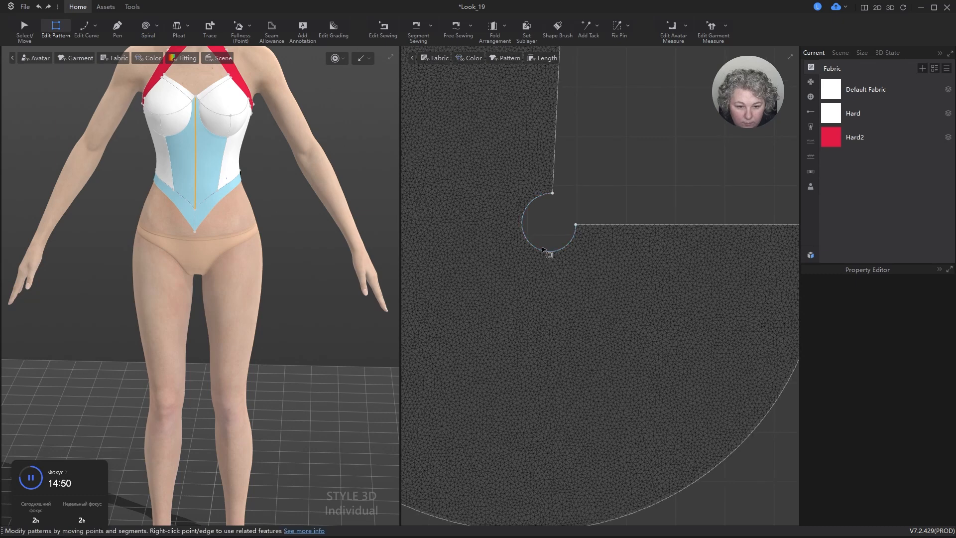
{"action": "left_click", "coordinate": [544, 250]}
{"action": "scroll", "coordinate": [567, 252], "scroll_direction": "down", "scroll_amount": 3}
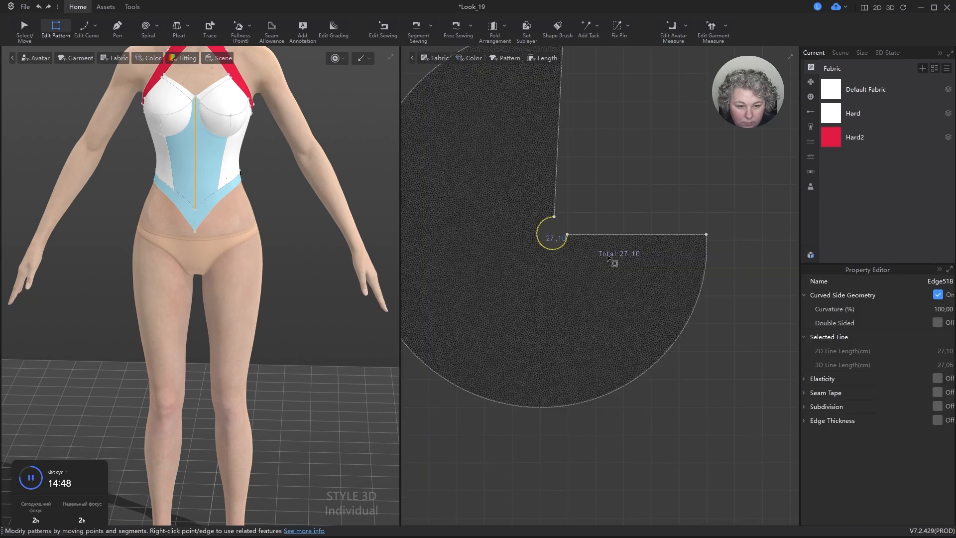
Enlarge the whole spiral pattern slightly in proportion and check the length of its inner curved edge.
{"action": "key", "text": "a"}
{"action": "left_click", "coordinate": [561, 251]}
{"action": "scroll", "coordinate": [563, 254], "scroll_direction": "down", "scroll_amount": 2}
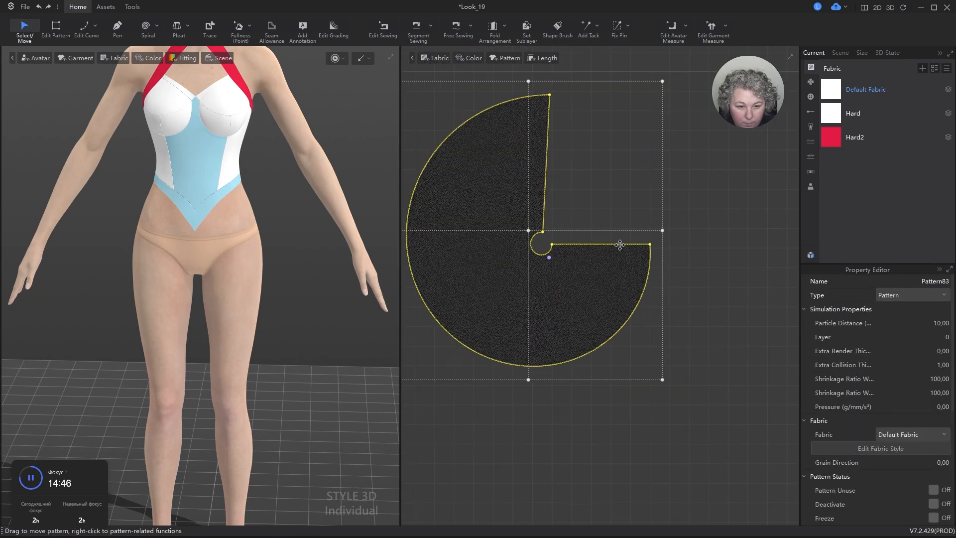
{"action": "scroll", "coordinate": [561, 339], "scroll_direction": "up", "scroll_amount": 2}
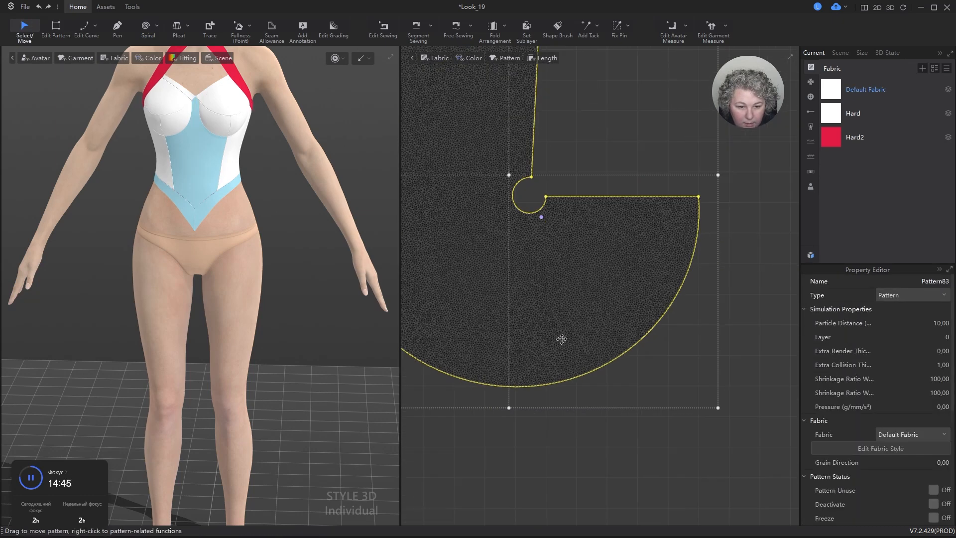
{"action": "left_click_drag", "start_coordinate": [718, 408], "coordinate": [728, 419]}
{"action": "right_click", "coordinate": [729, 419]}
{"action": "left_click", "coordinate": [490, 329]}
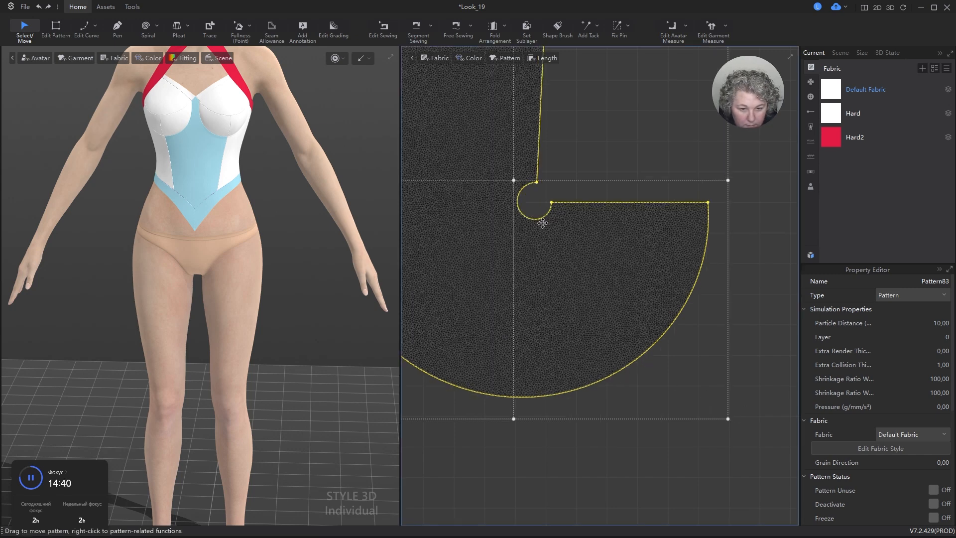
{"action": "left_click", "coordinate": [562, 181]}
{"action": "key", "text": "z"}
{"action": "left_click", "coordinate": [540, 220]}
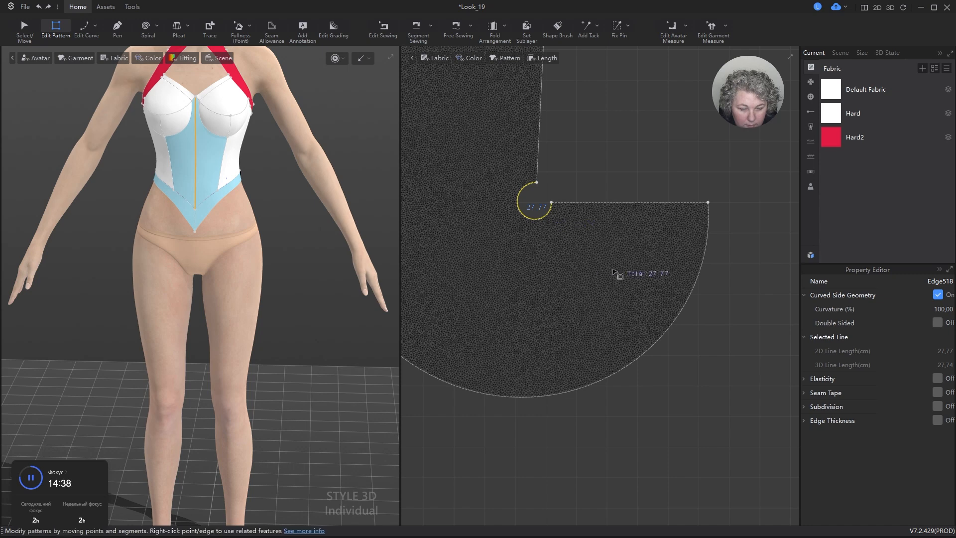
Scale the spiral pattern up proportionally a second time and recheck its inner curved edge's length.
{"action": "key", "text": "a"}
{"action": "left_click", "coordinate": [605, 250]}
{"action": "mouse_move", "coordinate": [729, 419]}
{"action": "left_mouse_down"}
{"action": "mouse_move", "coordinate": [745, 435]}
{"action": "mouse_move", "coordinate": [728, 419]}
{"action": "left_mouse_up"}
{"action": "right_click", "coordinate": [728, 419]}
{"action": "left_click", "coordinate": [492, 328]}
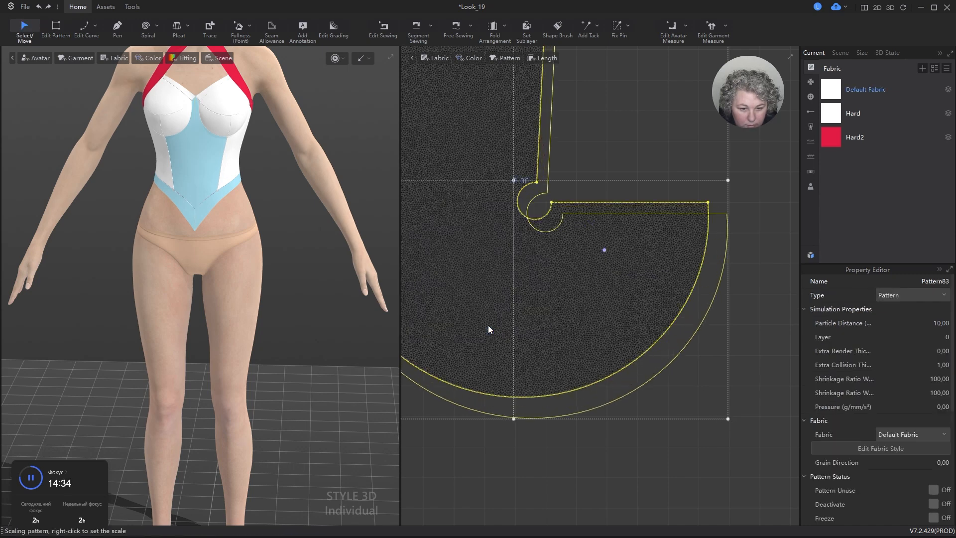
{"action": "left_click", "coordinate": [561, 218]}
{"action": "key", "text": "z"}
{"action": "left_click", "coordinate": [556, 231]}
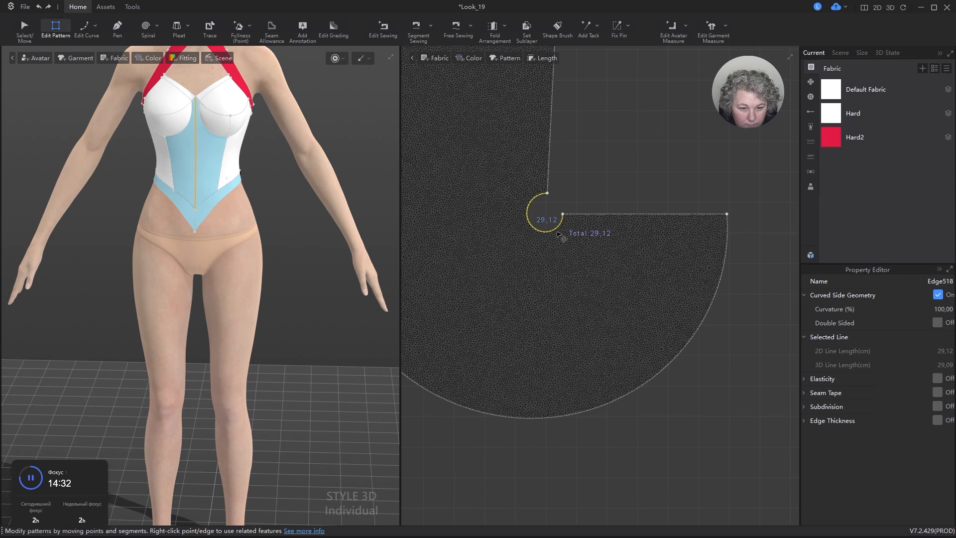
Scale the spiral pattern to 107.57 % in width and height and check its edge lengths.
{"action": "key", "text": "a"}
{"action": "left_click", "coordinate": [680, 305]}
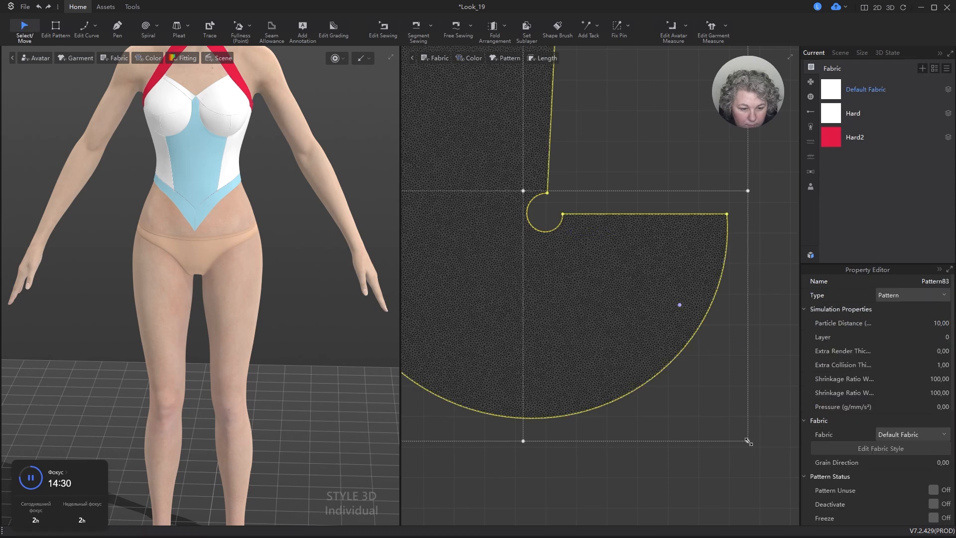
{"action": "left_click_drag", "start_coordinate": [748, 441], "coordinate": [780, 467]}
{"action": "right_click", "coordinate": [779, 468]}
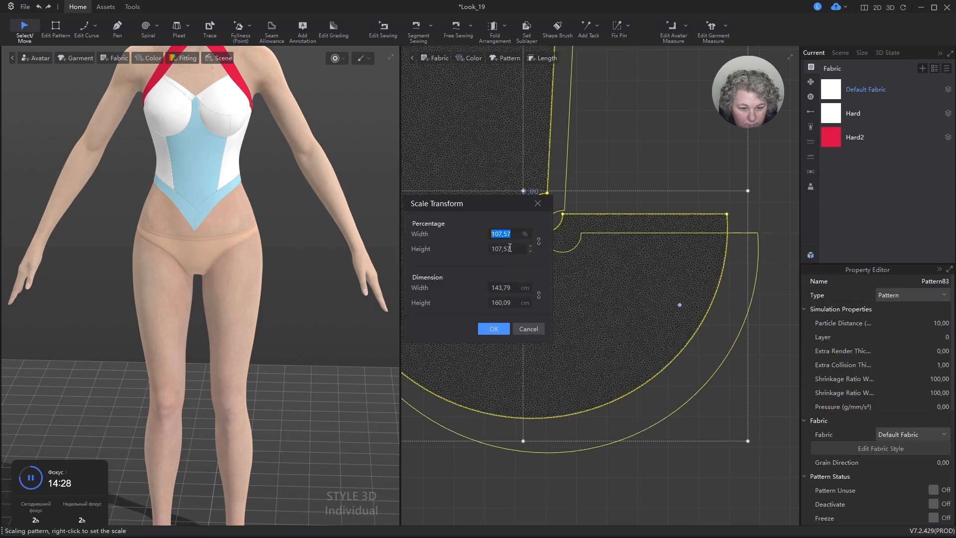
{"action": "left_click", "coordinate": [493, 329]}
{"action": "left_click", "coordinate": [595, 217]}
{"action": "key", "text": "z"}
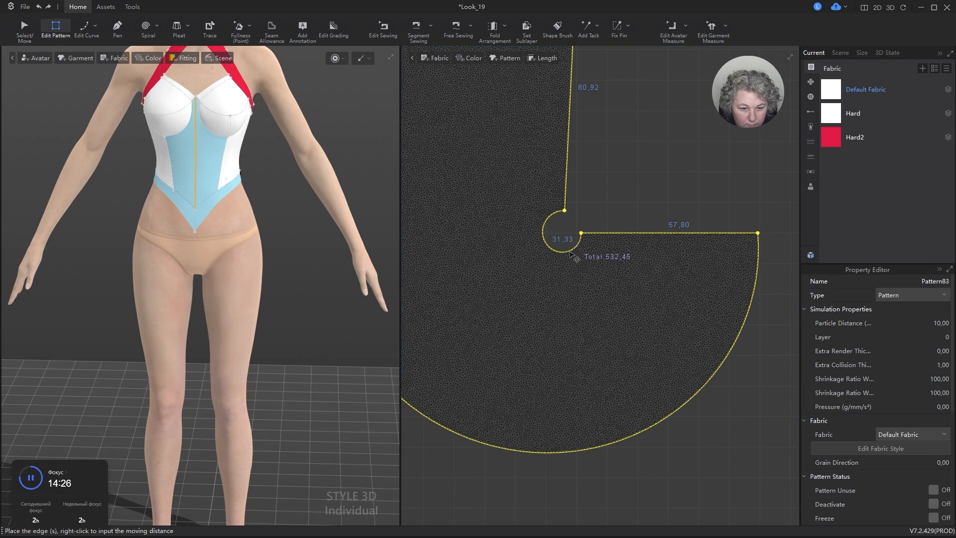
{"action": "scroll", "coordinate": [584, 220], "scroll_direction": "down", "scroll_amount": 3}
Scale the spiral pattern to 109.87 % in both directions, to 157.99 cm wide and 175.90 cm high.
{"action": "key", "text": "a"}
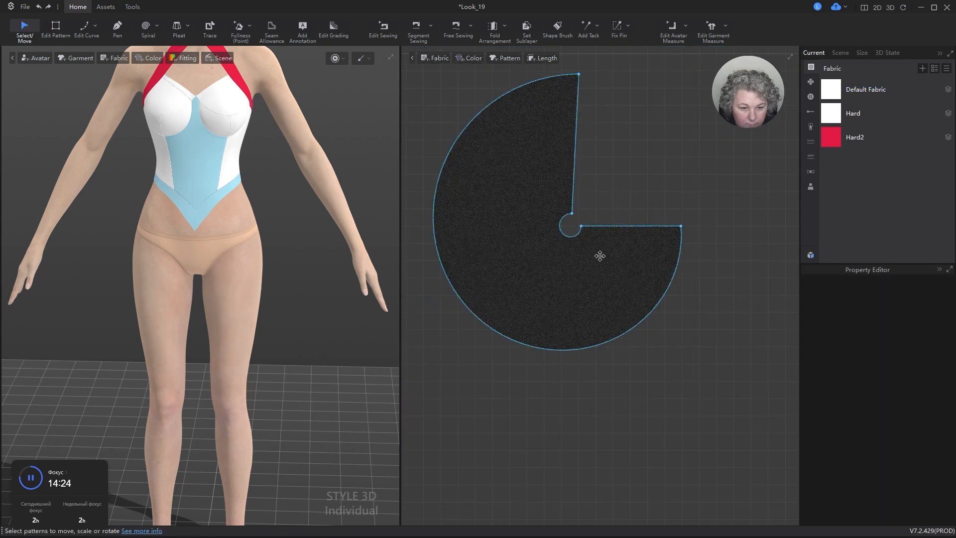
{"action": "left_click", "coordinate": [616, 279]}
{"action": "left_click_drag", "start_coordinate": [694, 363], "coordinate": [718, 383]}
{"action": "right_click", "coordinate": [718, 384]}
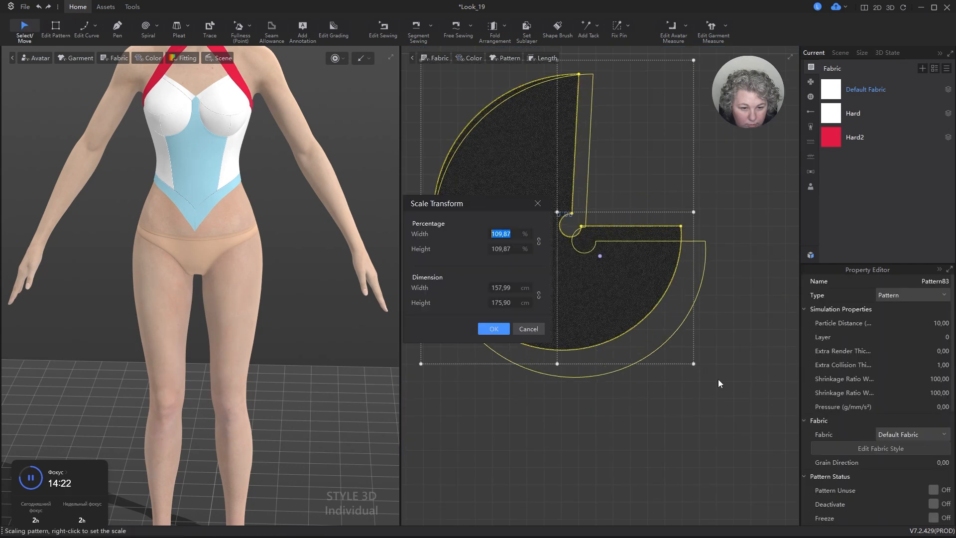
{"action": "left_click", "coordinate": [516, 285]}
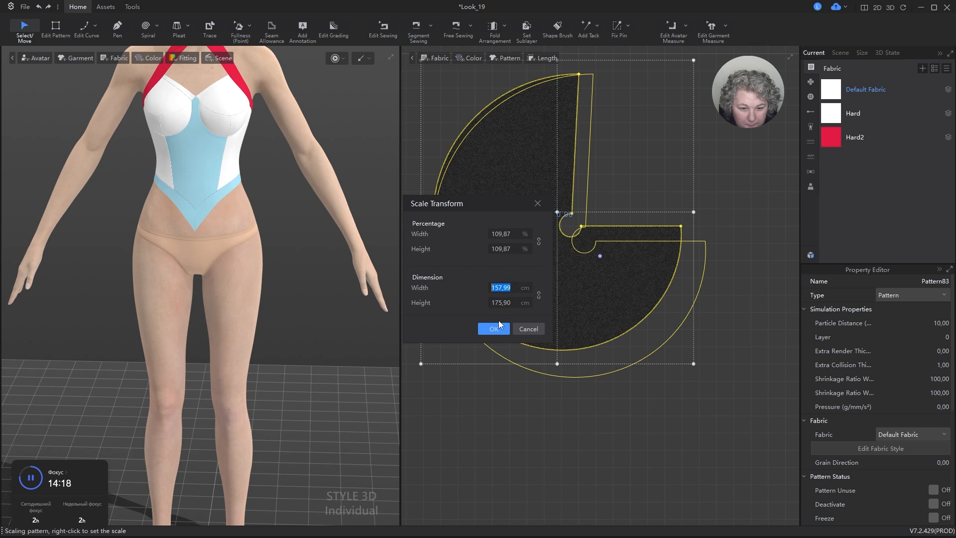
{"action": "left_click", "coordinate": [494, 329]}
{"action": "key", "text": "z"}
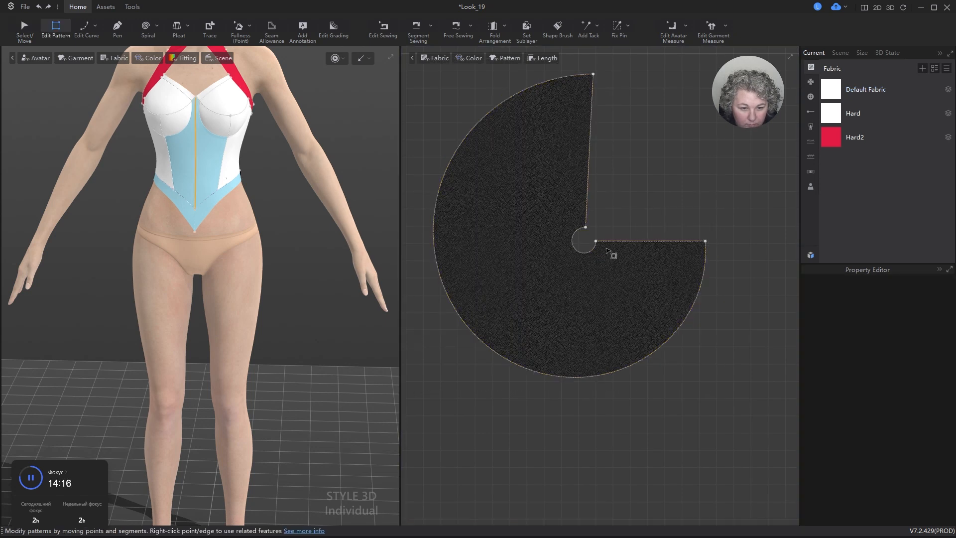
Enlarge the whole spiral pattern slightly in proportion once more and measure its inner curved edge.
{"action": "left_click", "coordinate": [593, 253]}
{"action": "left_click", "coordinate": [626, 262]}
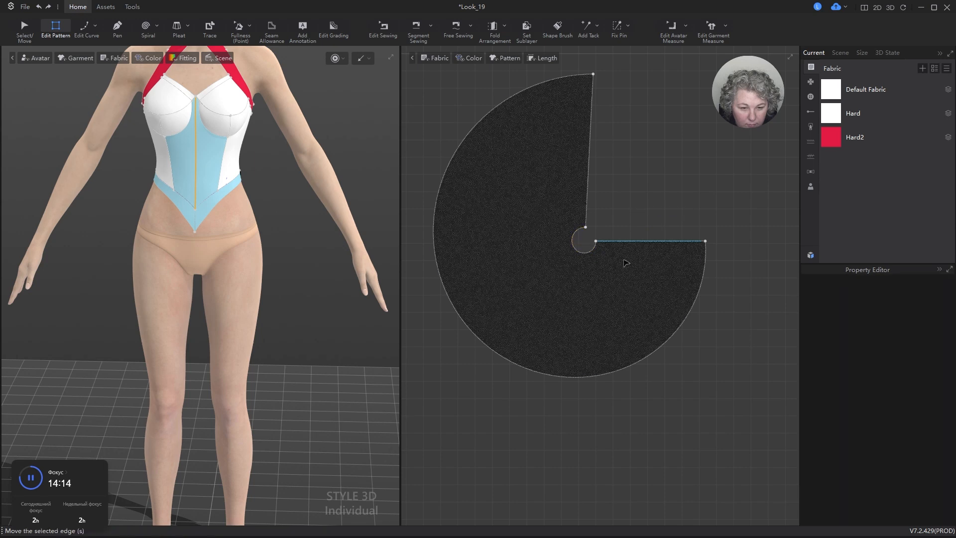
{"action": "key", "text": "a"}
{"action": "left_click", "coordinate": [652, 291]}
{"action": "scroll", "coordinate": [692, 321], "scroll_direction": "up", "scroll_amount": 2}
{"action": "left_click_drag", "start_coordinate": [726, 408], "coordinate": [738, 421]}
{"action": "right_click", "coordinate": [738, 421]}
{"action": "left_click", "coordinate": [494, 329]}
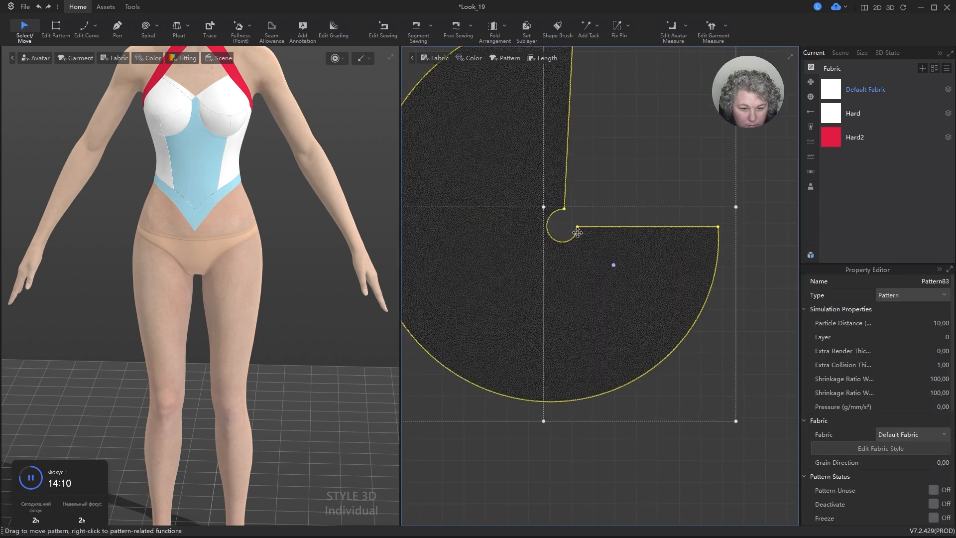
{"action": "key", "text": "z"}
{"action": "left_click", "coordinate": [566, 244]}
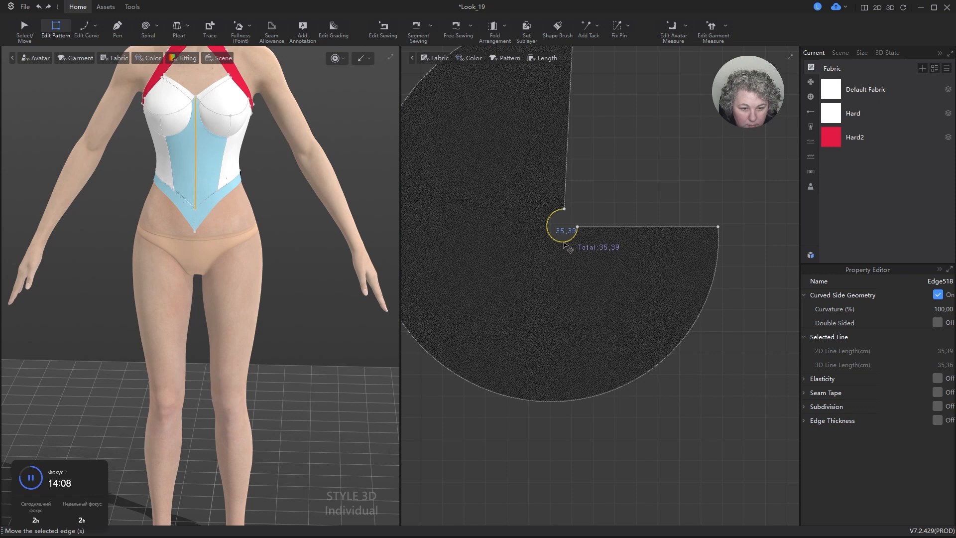
{"action": "scroll", "coordinate": [573, 224], "scroll_direction": "down", "scroll_amount": 3}
{"action": "scroll", "coordinate": [605, 167], "scroll_direction": "up", "scroll_amount": 3}
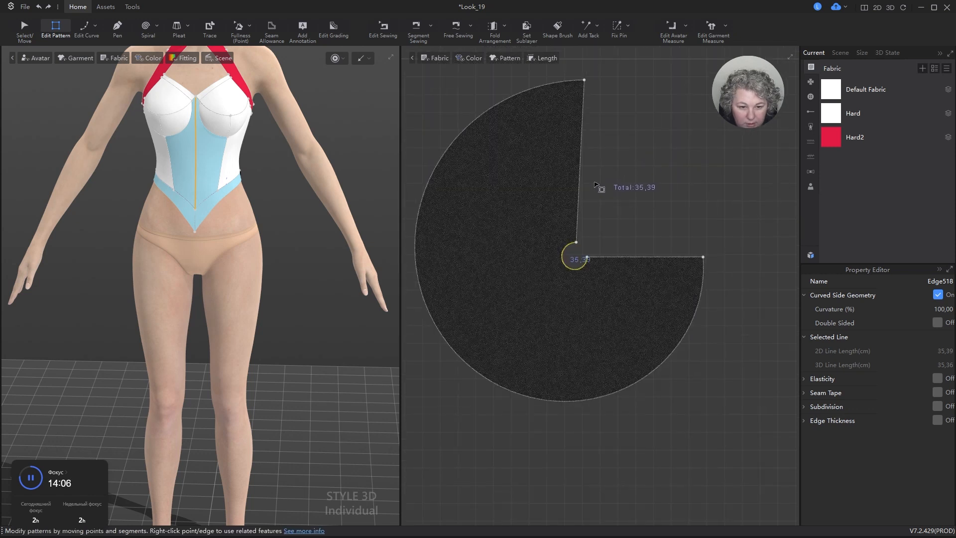
Optimize the curve points of the spiral's outer edge by number to 10 %, leaving 3 points.
{"action": "left_click", "coordinate": [701, 296]}
{"action": "key", "text": "c"}
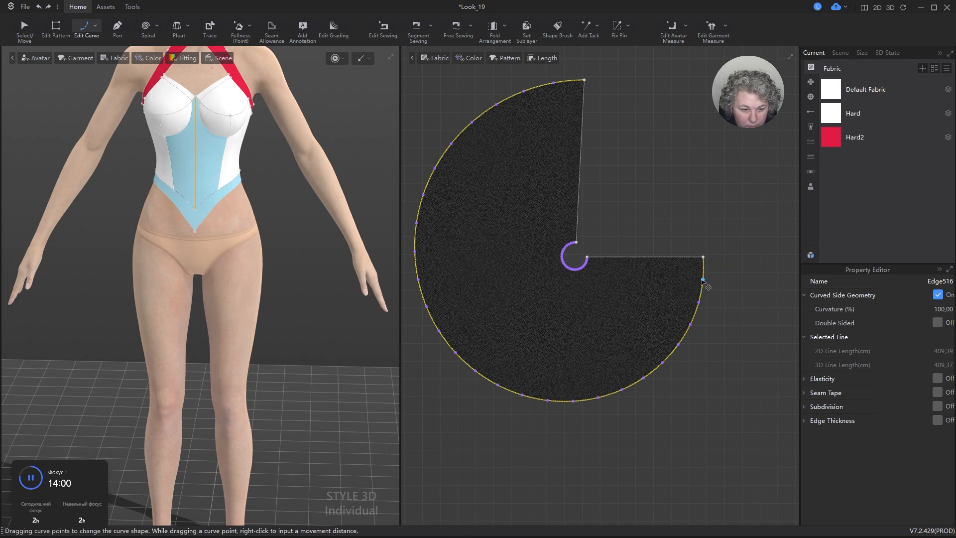
{"action": "right_click", "coordinate": [705, 282]}
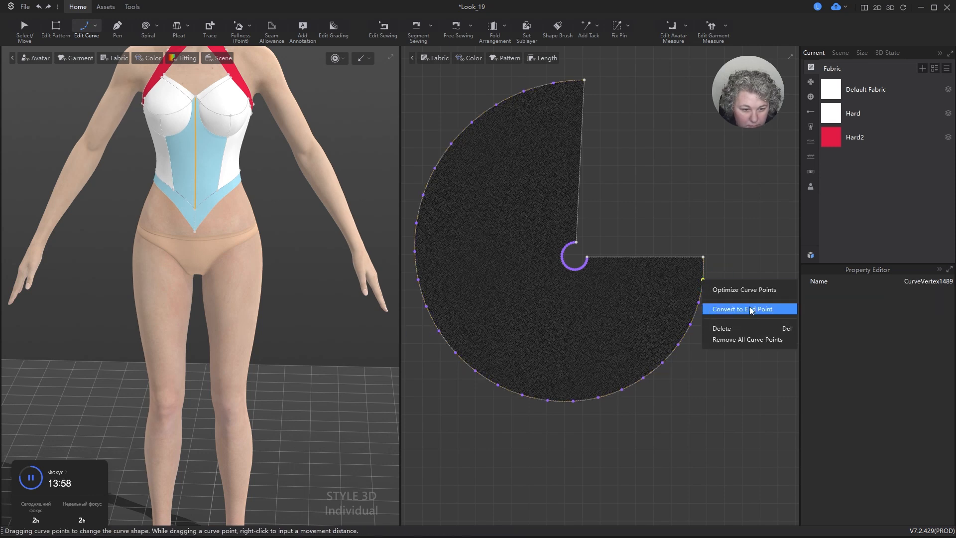
{"action": "left_click", "coordinate": [746, 289]}
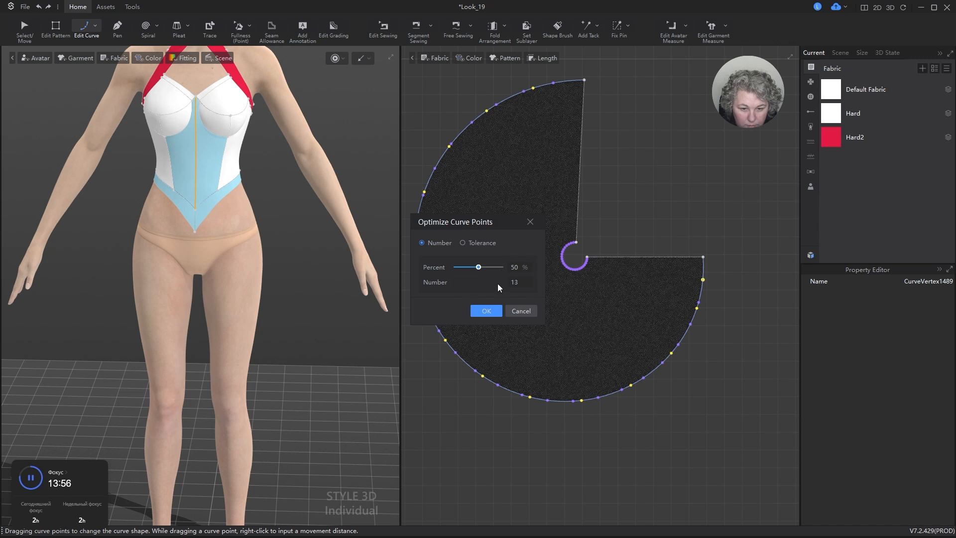
{"action": "left_click_drag", "start_coordinate": [474, 269], "coordinate": [461, 272]}
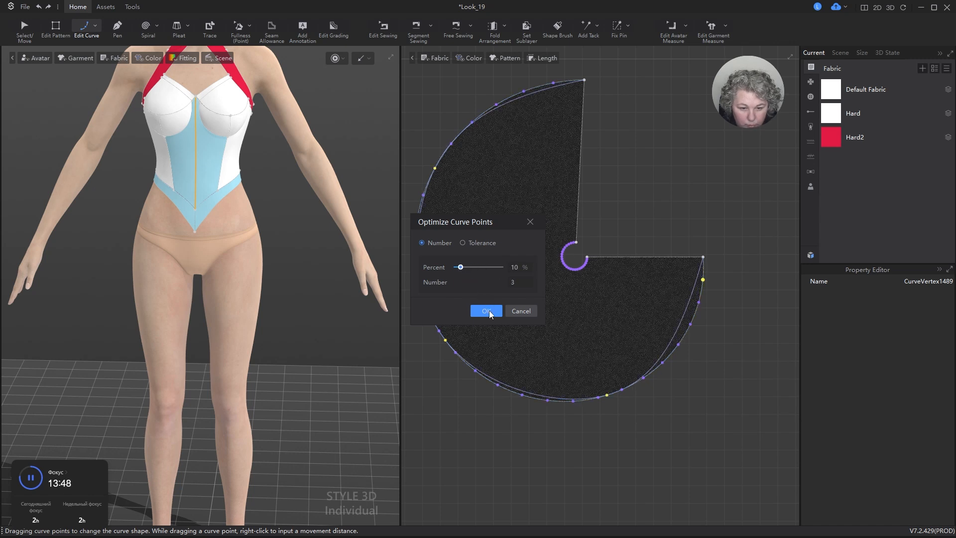
{"action": "left_click", "coordinate": [487, 311]}
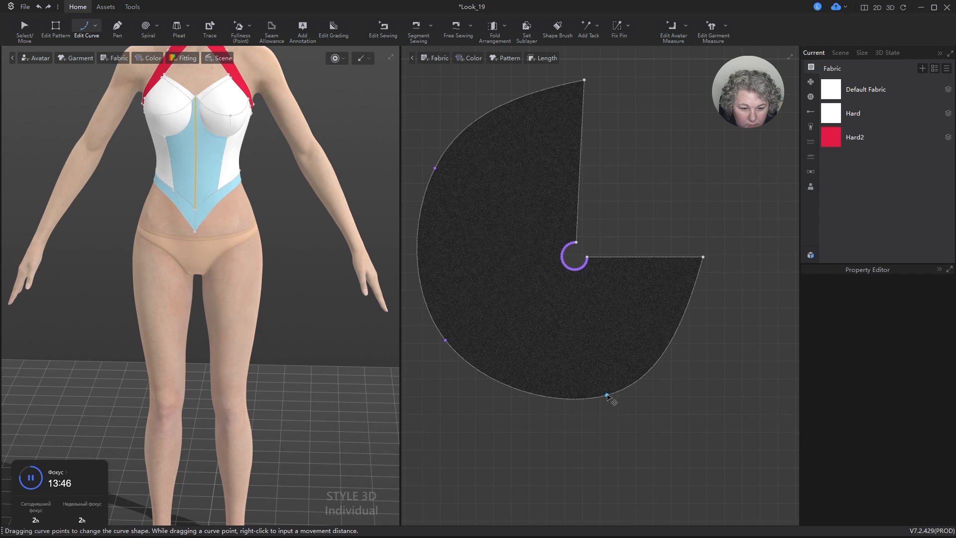
Reposition the three curve points of the outer edge to round the hem back out to a full, smooth shape.
{"action": "left_click_drag", "start_coordinate": [608, 396], "coordinate": [664, 365]}
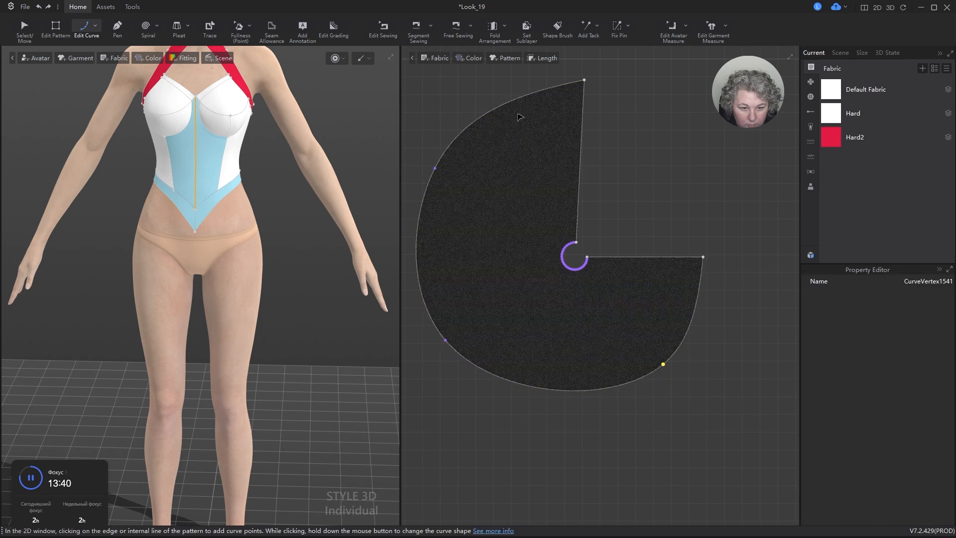
{"action": "left_click_drag", "start_coordinate": [435, 167], "coordinate": [456, 116]}
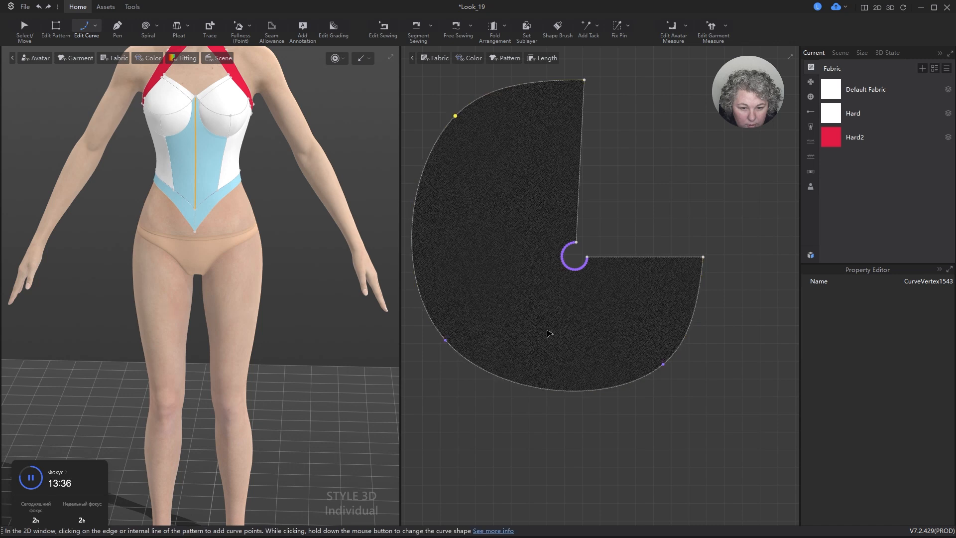
{"action": "scroll", "coordinate": [587, 310], "scroll_direction": "down", "scroll_amount": 2}
{"action": "left_click_drag", "start_coordinate": [480, 334], "coordinate": [473, 342]}
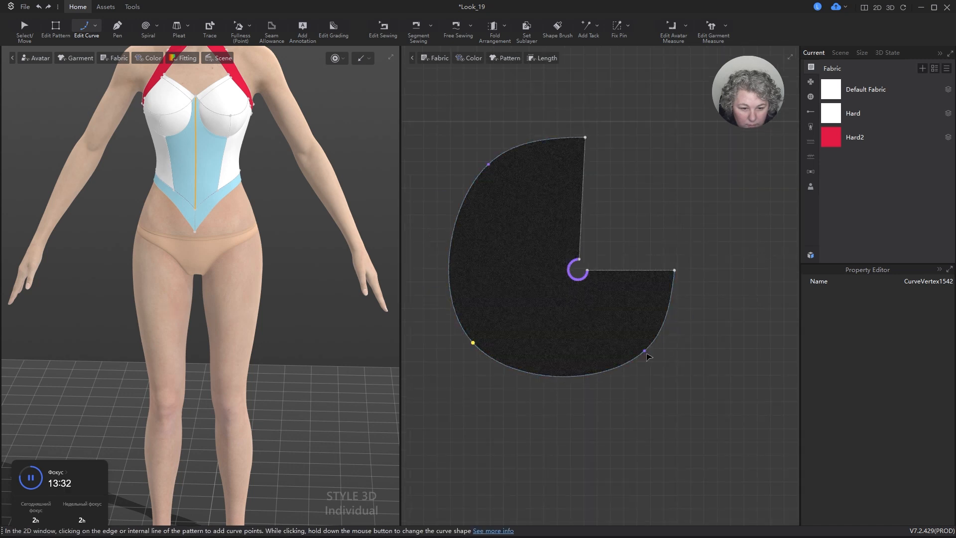
{"action": "left_click_drag", "start_coordinate": [648, 357], "coordinate": [651, 354]}
Optimize the curve points of the spiral's inner curved edge by number to about 26 %, leaving 7 points.
{"action": "scroll", "coordinate": [592, 276], "scroll_direction": "up", "scroll_amount": 5}
{"action": "right_click", "coordinate": [563, 284]}
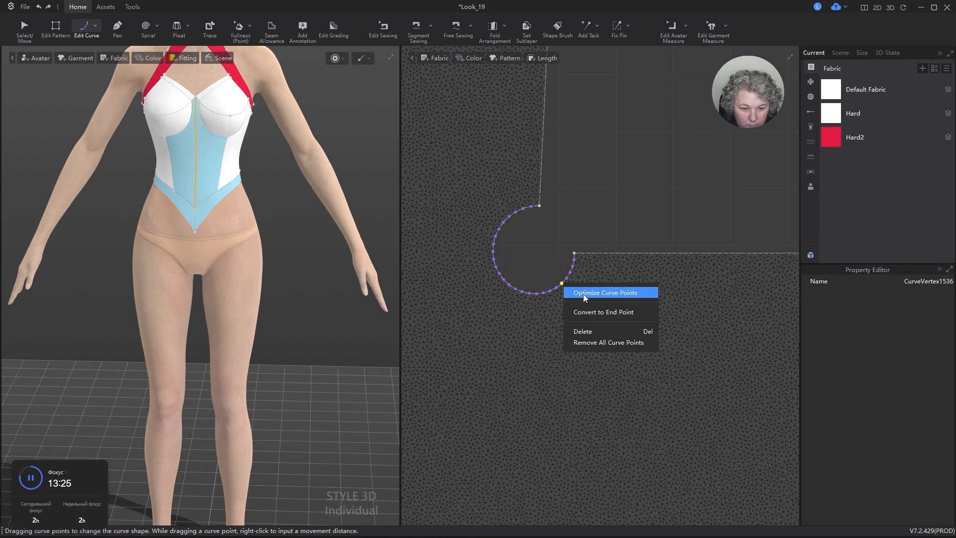
{"action": "left_click", "coordinate": [584, 294]}
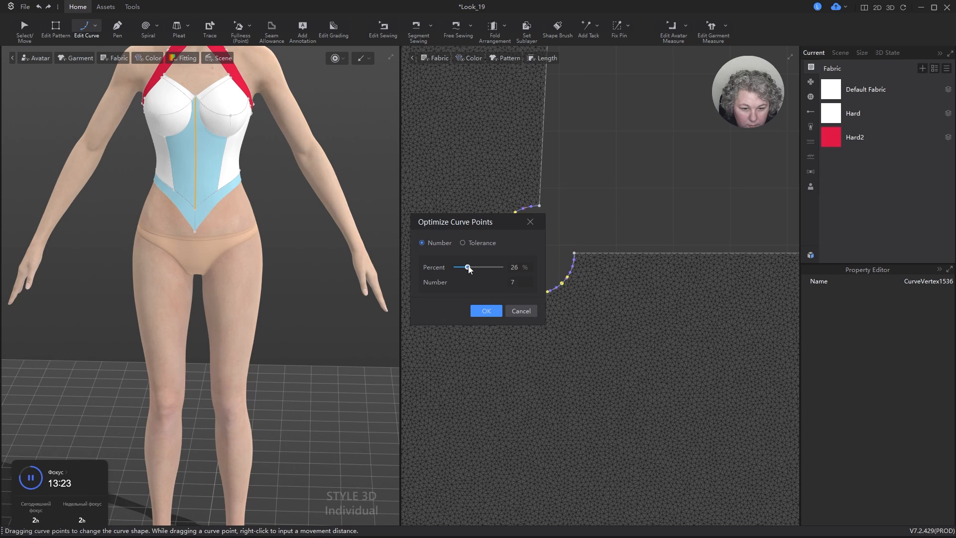
{"action": "left_click", "coordinate": [486, 310]}
{"action": "scroll", "coordinate": [559, 262], "scroll_direction": "down", "scroll_amount": 3}
Sew the spiral's inner curved edge to the lower edge of the light-blue waist panel with Segment Sewing.
{"action": "key", "text": "a"}
{"action": "scroll", "coordinate": [581, 324], "scroll_direction": "down", "scroll_amount": 3}
{"action": "scroll", "coordinate": [582, 323], "scroll_direction": "down", "scroll_amount": 3}
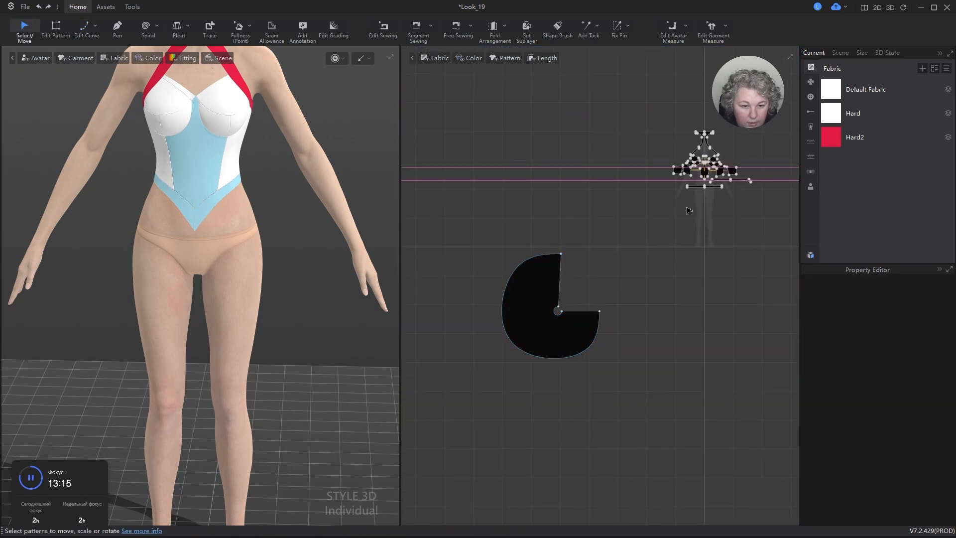
{"action": "scroll", "coordinate": [704, 170], "scroll_direction": "up", "scroll_amount": 7}
{"action": "scroll", "coordinate": [682, 222], "scroll_direction": "down", "scroll_amount": 3}
{"action": "scroll", "coordinate": [482, 397], "scroll_direction": "up", "scroll_amount": 2}
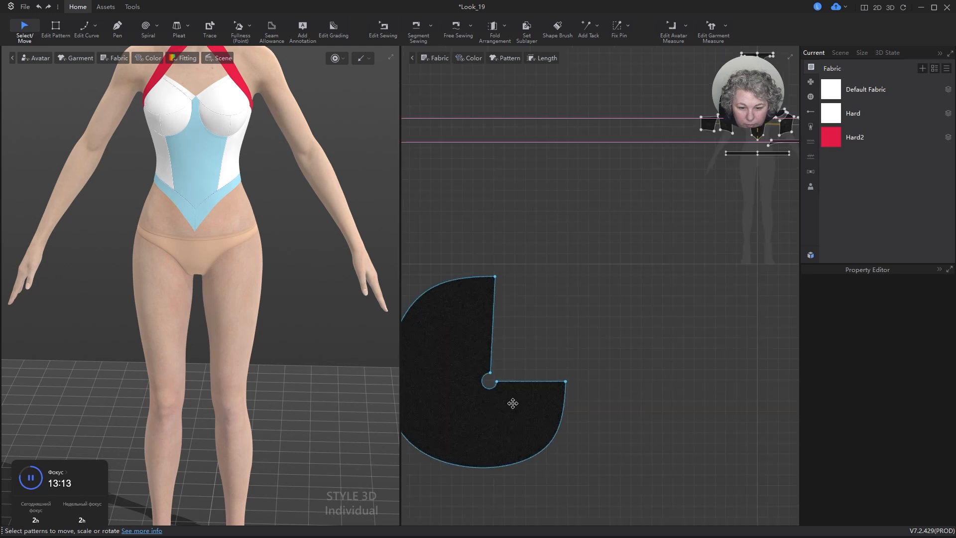
{"action": "key", "text": "n"}
{"action": "left_click", "coordinate": [500, 390]}
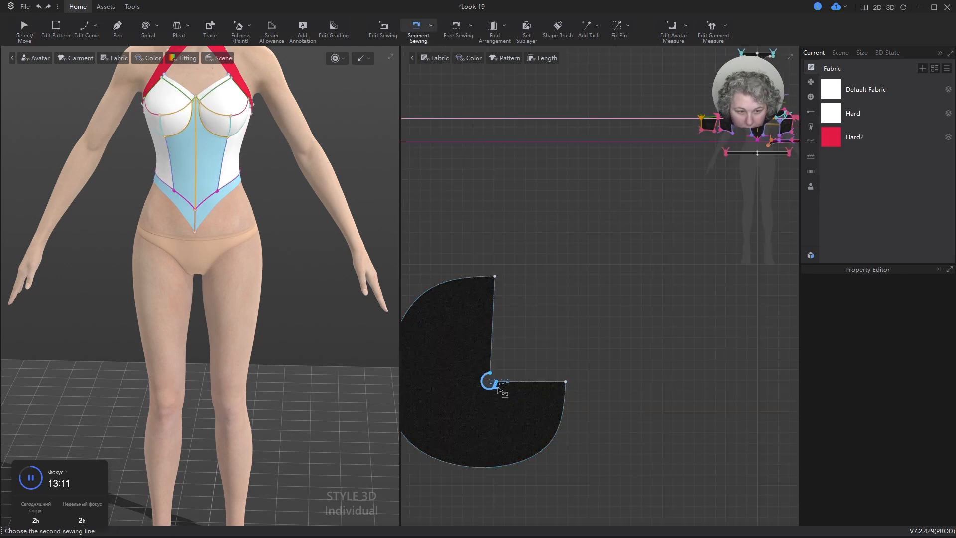
{"action": "scroll", "coordinate": [655, 199], "scroll_direction": "down", "scroll_amount": 2}
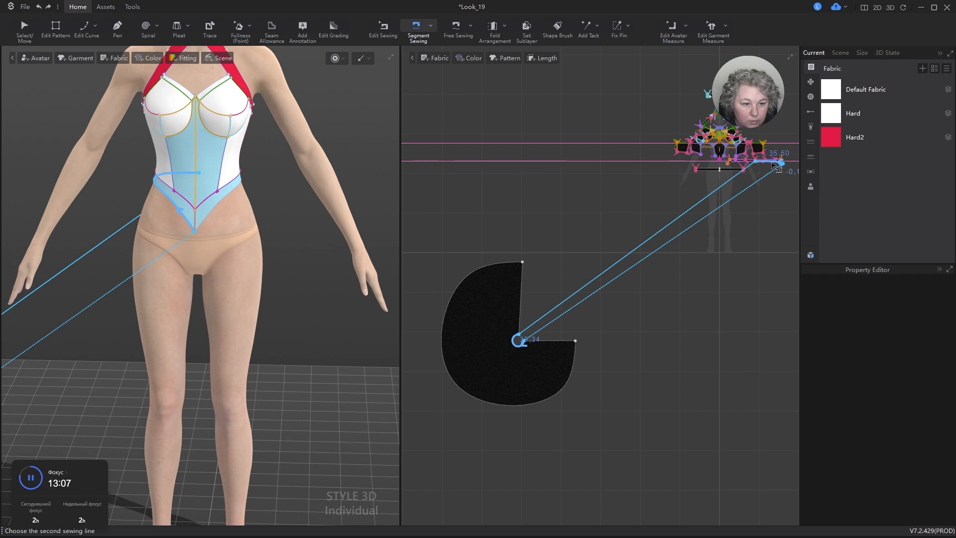
{"action": "left_click", "coordinate": [776, 166]}
Select the spiral skirt pattern and bring it to its sewn edge on the avatar in the 3D garment view.
{"action": "scroll", "coordinate": [321, 252], "scroll_direction": "down", "scroll_amount": 5}
{"action": "key", "text": "a"}
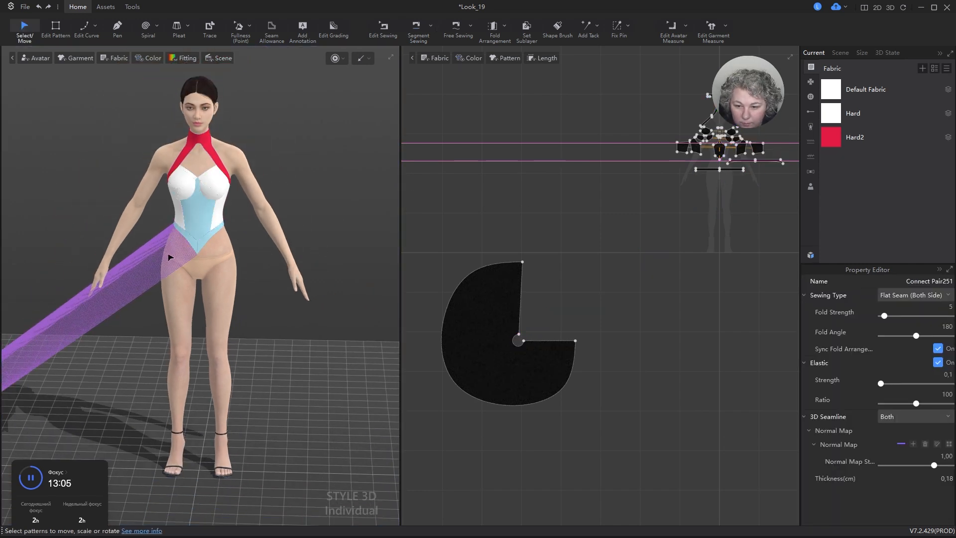
{"action": "scroll", "coordinate": [531, 249], "scroll_direction": "down", "scroll_amount": 4}
{"action": "left_click", "coordinate": [513, 277]}
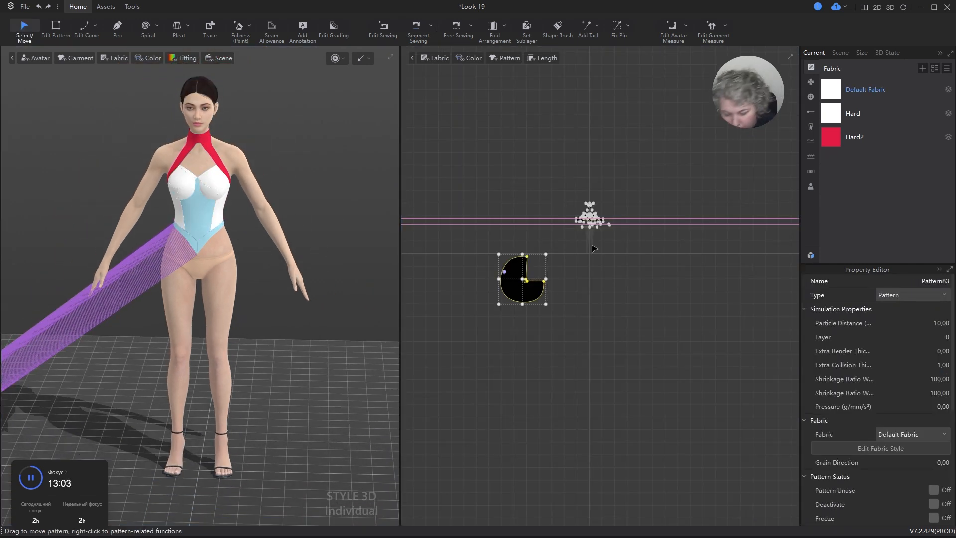
{"action": "key", "text": "ctrl+g"}
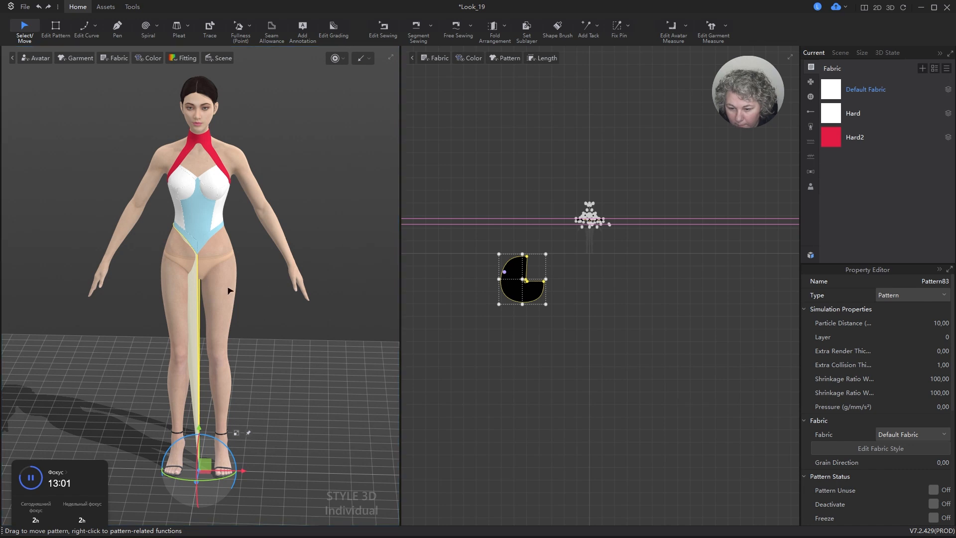
Run the simulation in short bursts to drape the skirt from the waist panel's pointed edge.
{"action": "key", "text": "space"}
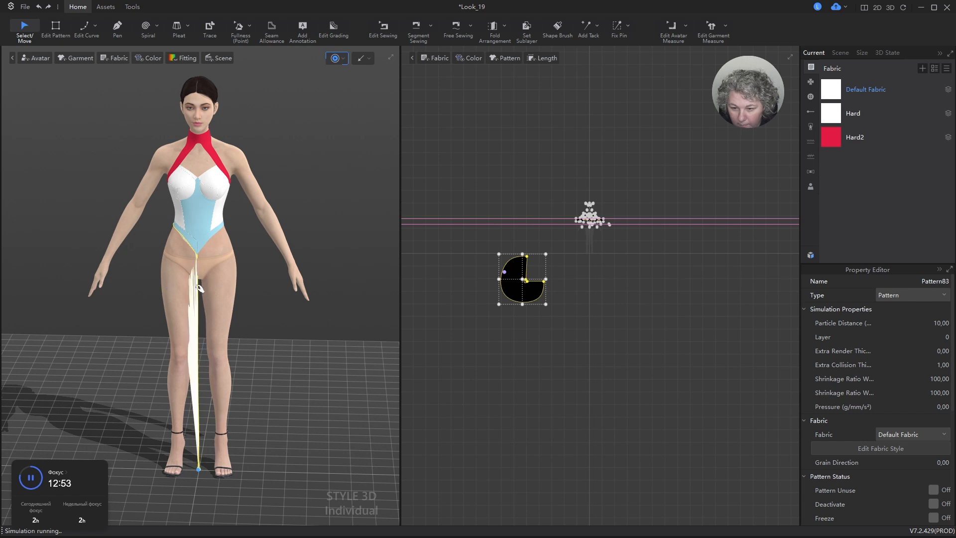
{"action": "key", "text": "space"}
{"action": "key", "text": "space"}
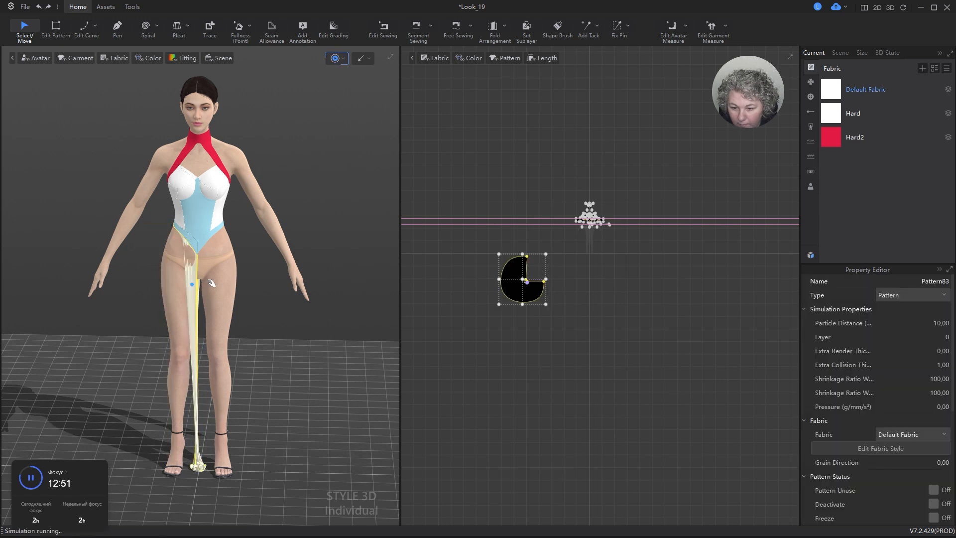
{"action": "key", "text": "space"}
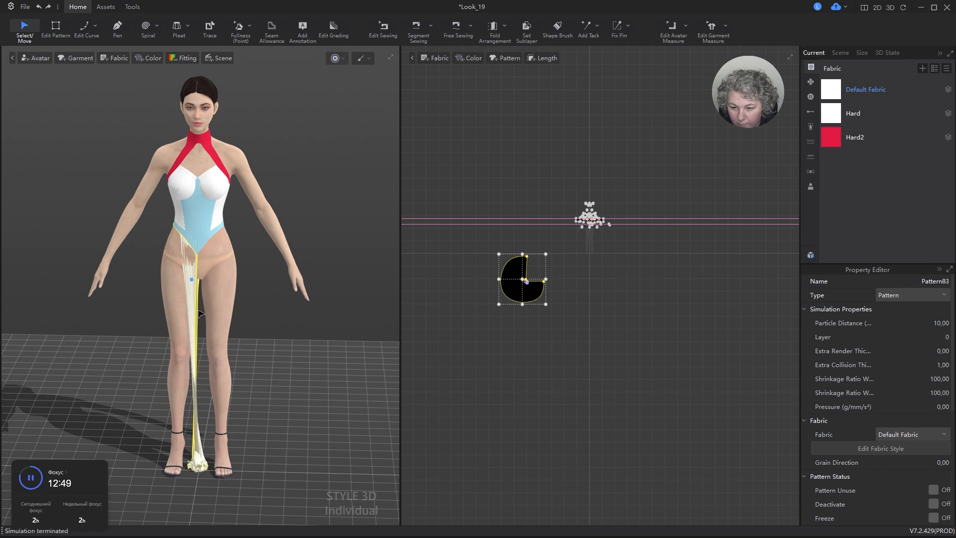
Undo the last change and move the skirt away from the body to the avatar's right side in 3D.
{"action": "right_click_drag", "start_coordinate": [223, 294], "coordinate": [373, 295]}
{"action": "key", "text": "ctrl+z"}
{"action": "right_click_drag", "start_coordinate": [294, 336], "coordinate": [193, 325]}
{"action": "left_click_drag", "start_coordinate": [217, 309], "coordinate": [192, 347]}
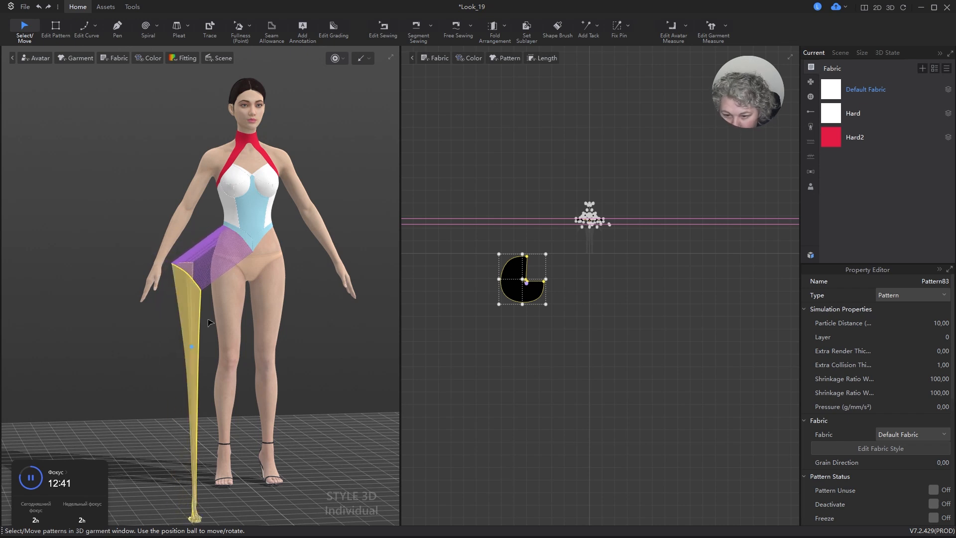
Simulate the skirt in short runs, lifting it closer to the avatar's right hip between them to close the waist seam.
{"action": "key", "text": "space"}
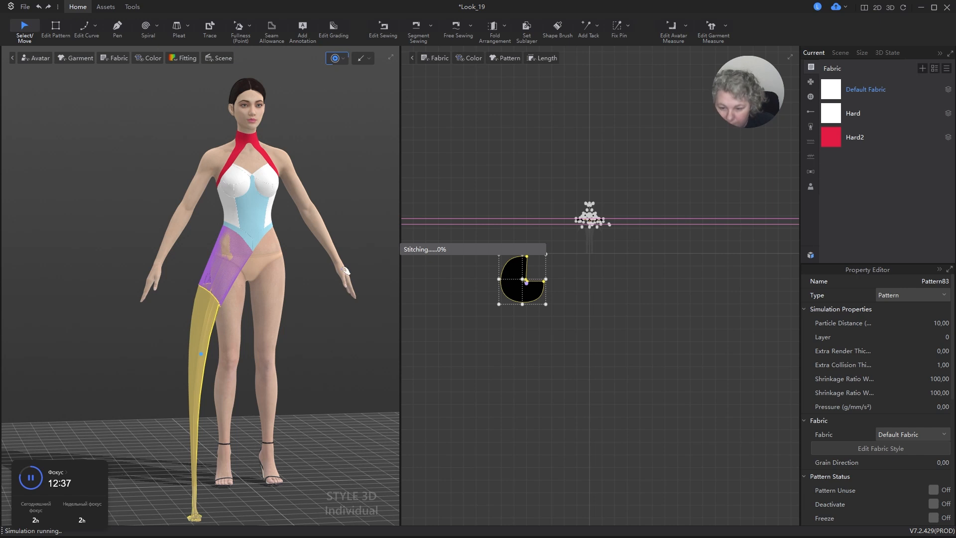
{"action": "key", "text": "space"}
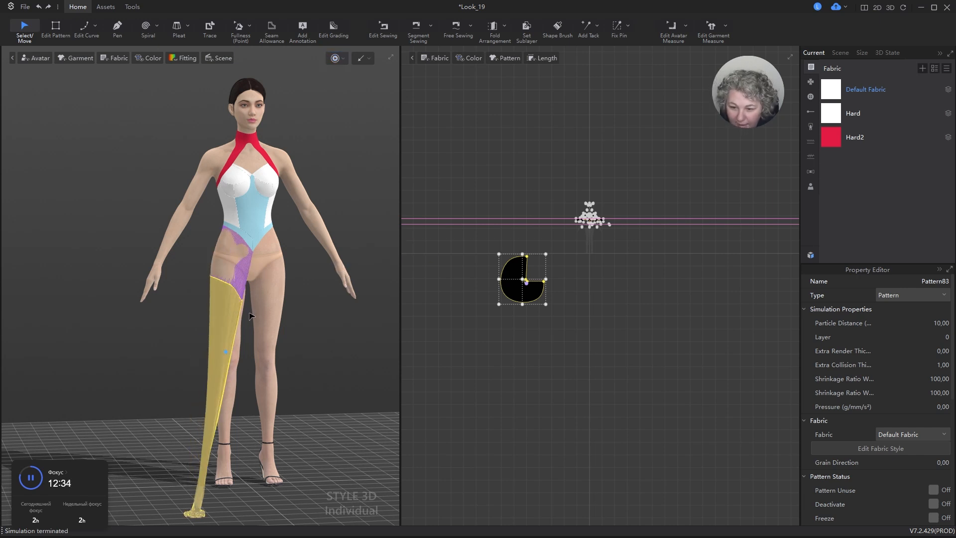
{"action": "left_click", "coordinate": [195, 359]}
{"action": "left_click_drag", "start_coordinate": [220, 358], "coordinate": [212, 296]}
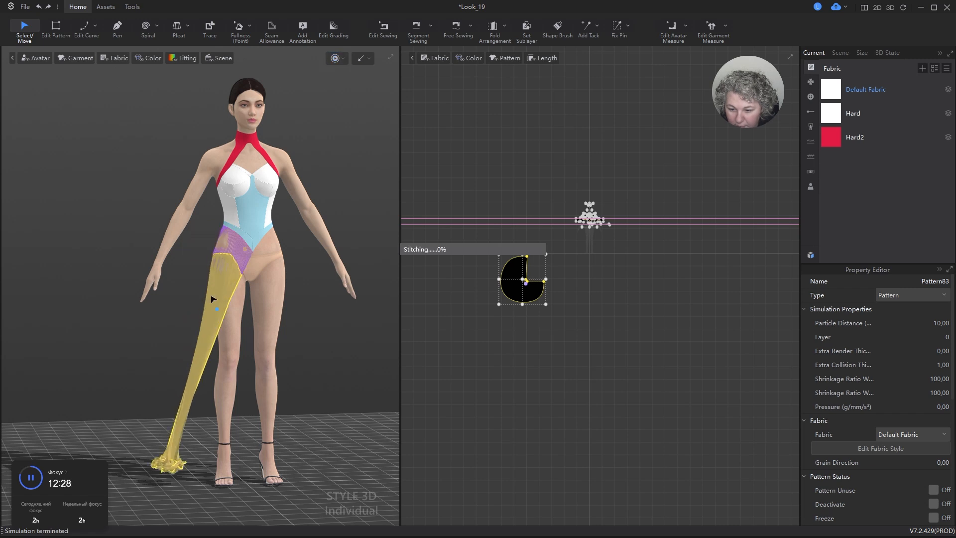
{"action": "right_click_drag", "start_coordinate": [227, 346], "coordinate": [380, 341]}
{"action": "key", "text": "space"}
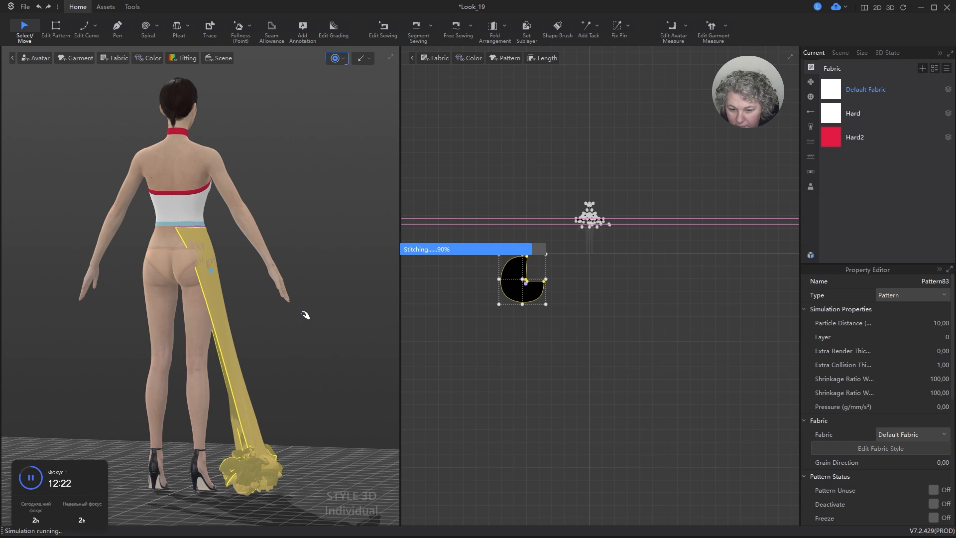
{"action": "key", "text": "space"}
Set the length of the spiral skirt pattern's shorter straight edge to 50 cm.
{"action": "left_click", "coordinate": [508, 324]}
{"action": "scroll", "coordinate": [519, 275], "scroll_direction": "up", "scroll_amount": 8}
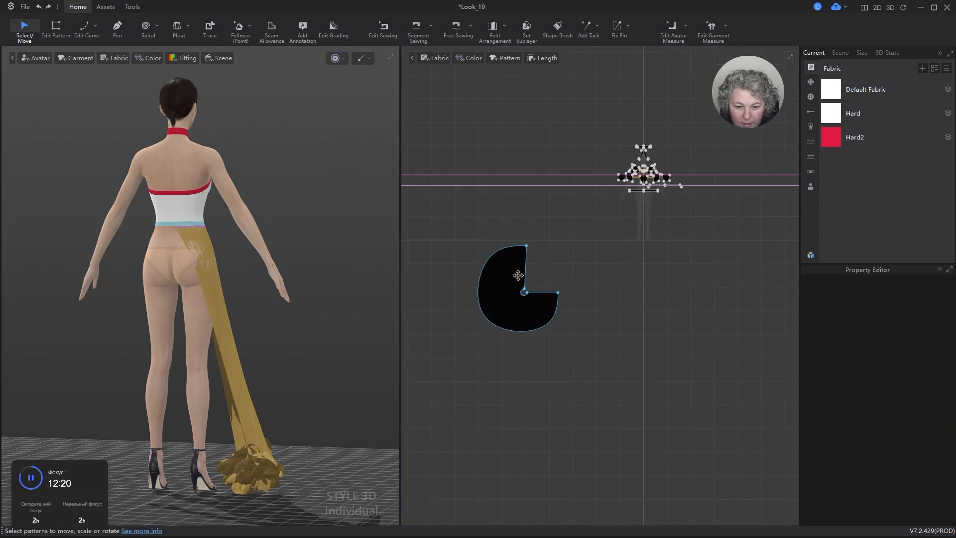
{"action": "scroll", "coordinate": [513, 299], "scroll_direction": "up", "scroll_amount": 2}
{"action": "scroll", "coordinate": [518, 304], "scroll_direction": "down", "scroll_amount": 1}
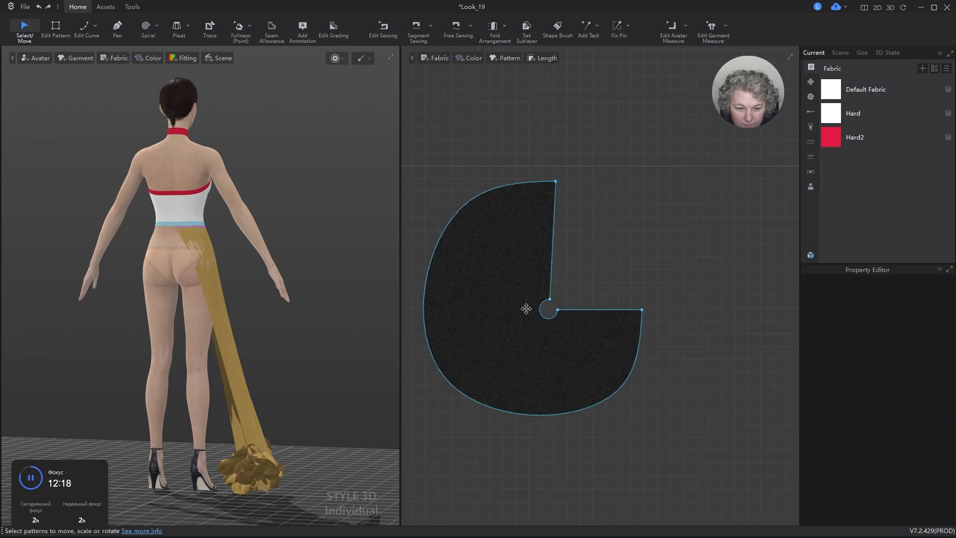
{"action": "scroll", "coordinate": [526, 309], "scroll_direction": "up", "scroll_amount": 1}
{"action": "left_click", "coordinate": [535, 269]}
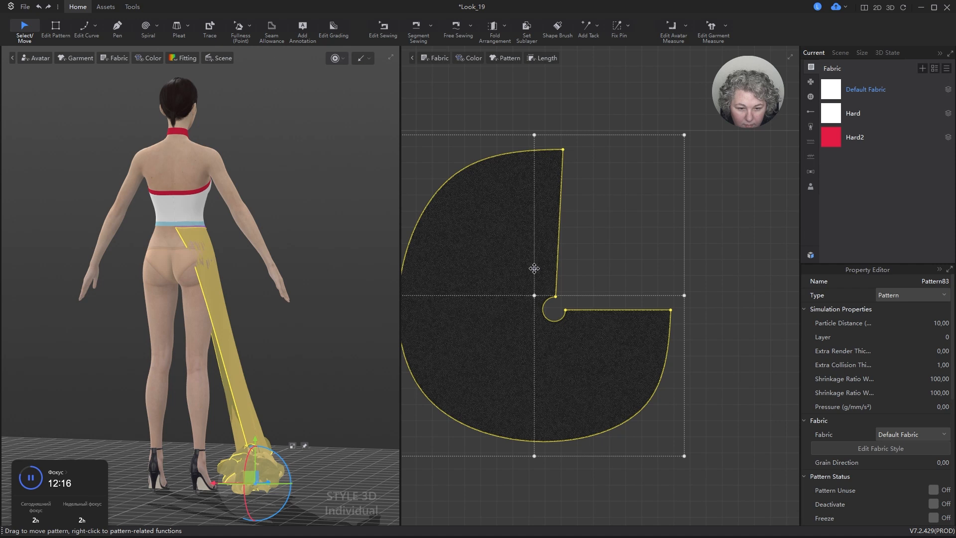
{"action": "key", "text": "z"}
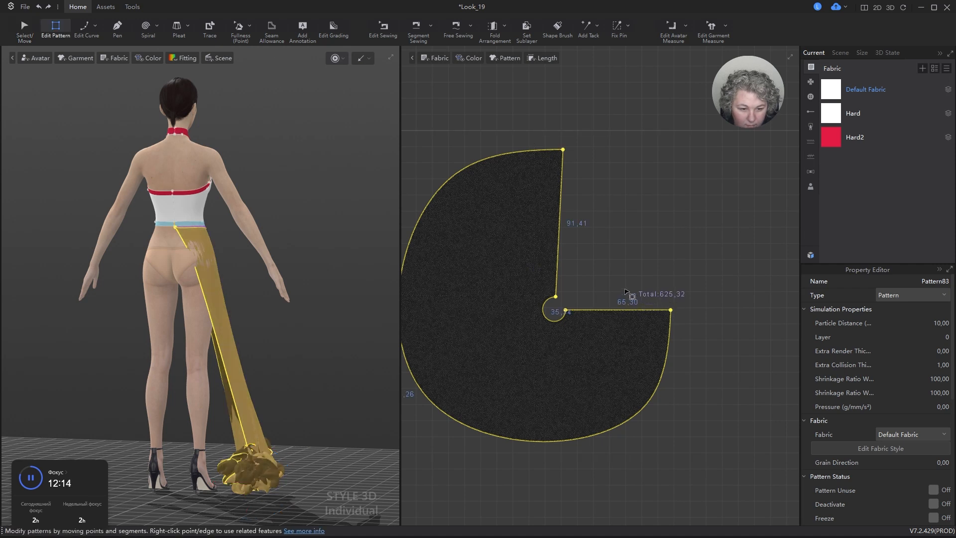
{"action": "double_click", "coordinate": [631, 310]}
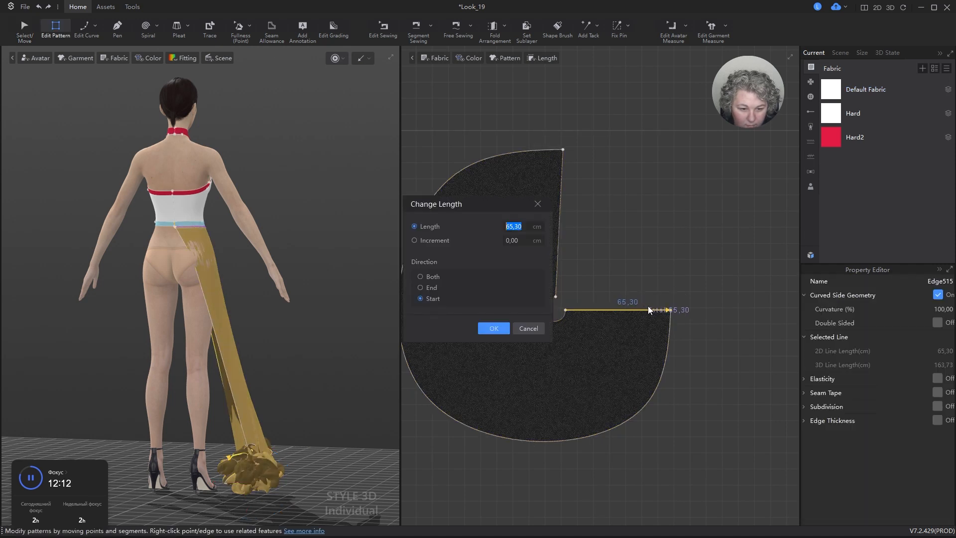
{"action": "type", "text": "50"}
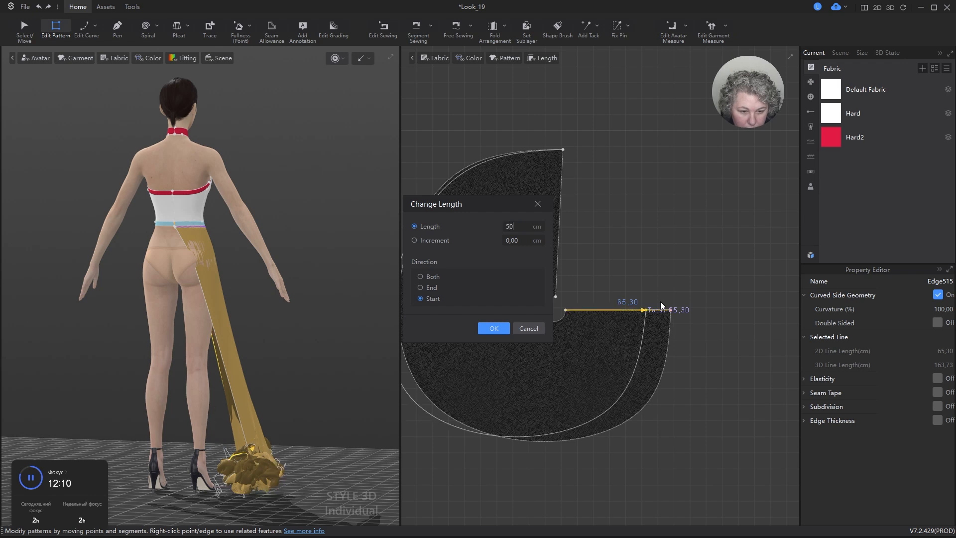
{"action": "key", "text": "Return"}
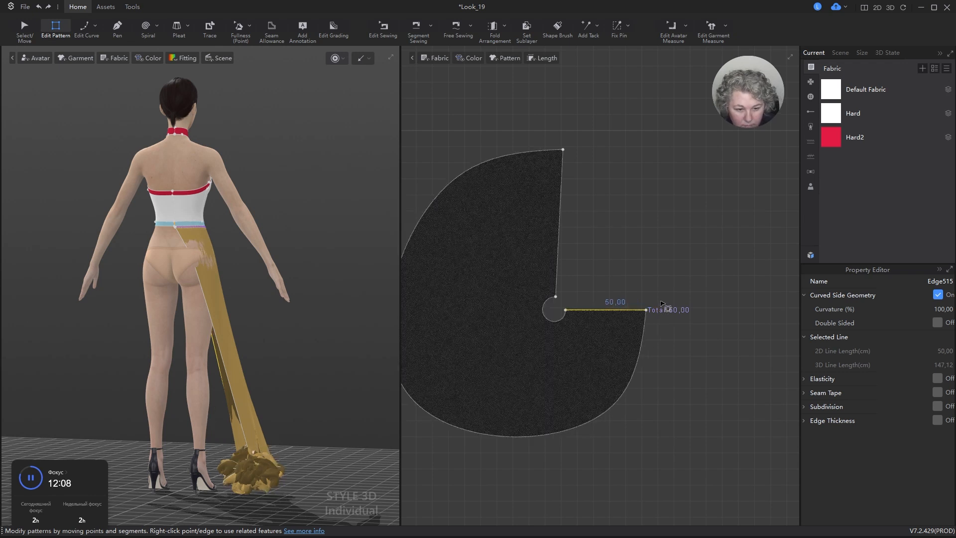
Set the longer straight edge of the spiral skirt pattern to 70 cm, applying the change in the End direction.
{"action": "double_click", "coordinate": [561, 241]}
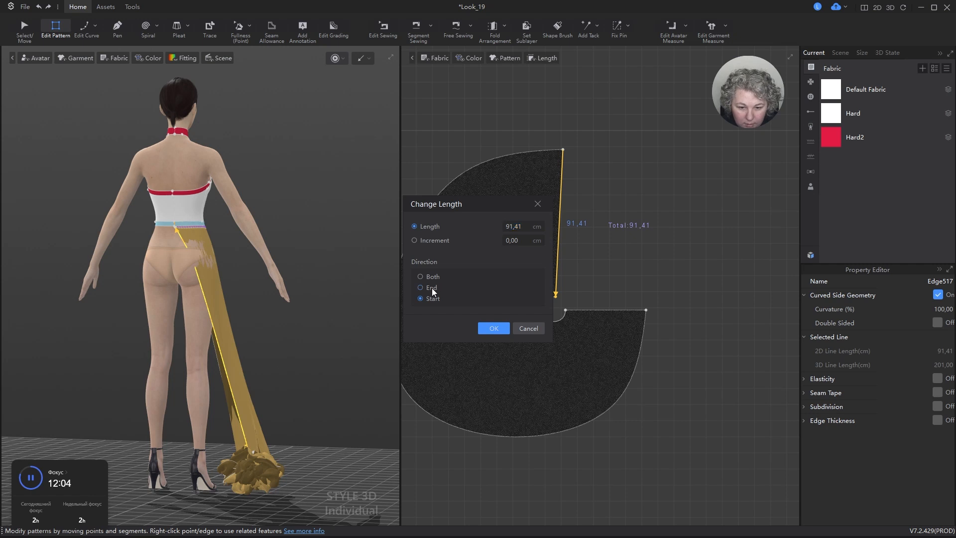
{"action": "left_click", "coordinate": [431, 288]}
{"action": "type", "text": "70"}
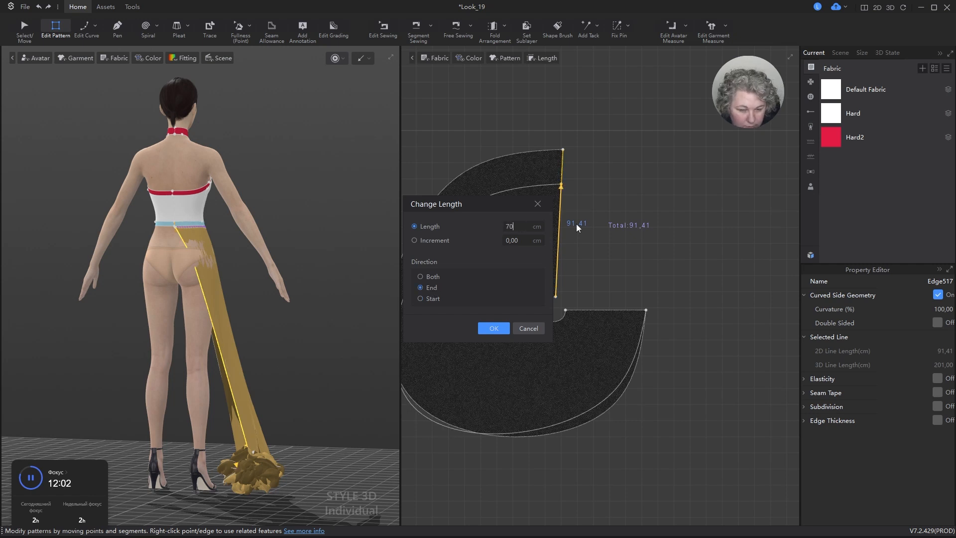
{"action": "key", "text": "Return"}
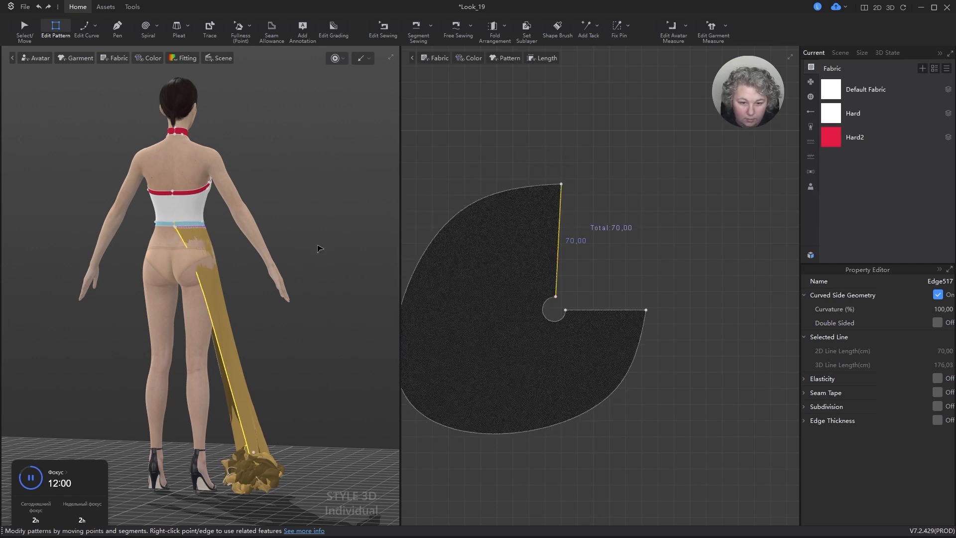
Simulate the shortened skirt and pull its tangled folds outward from the avatar's right leg in 3D.
{"action": "key", "text": "space"}
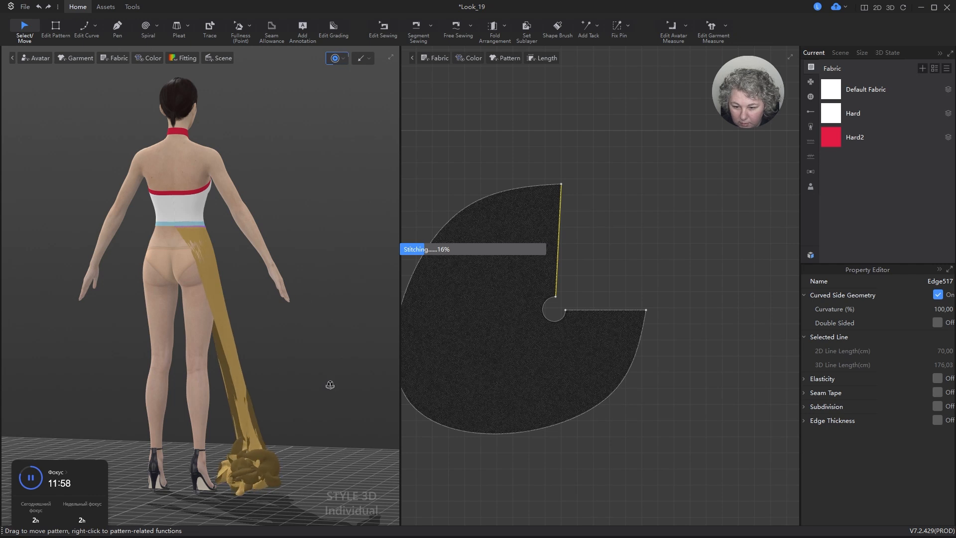
{"action": "right_click_drag", "start_coordinate": [329, 385], "coordinate": [253, 381]}
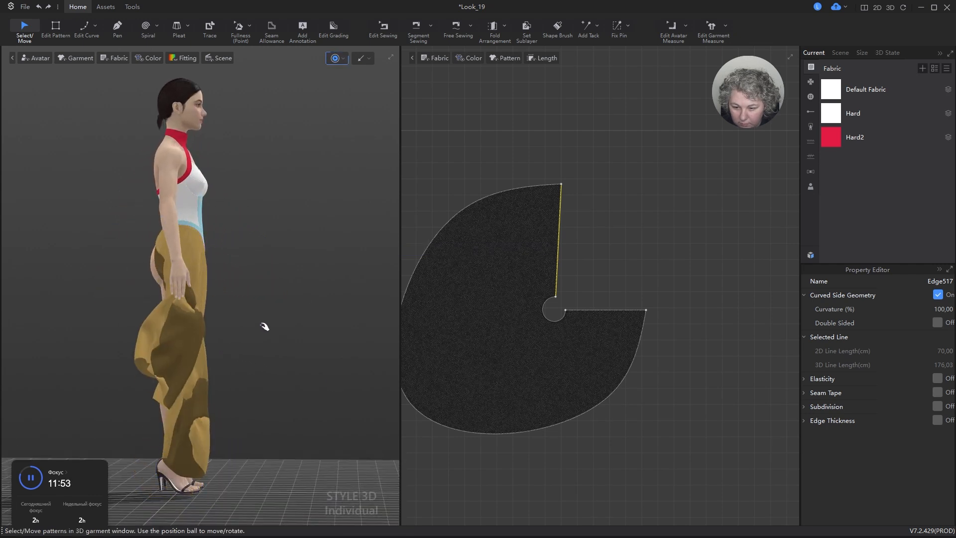
{"action": "key", "text": "2"}
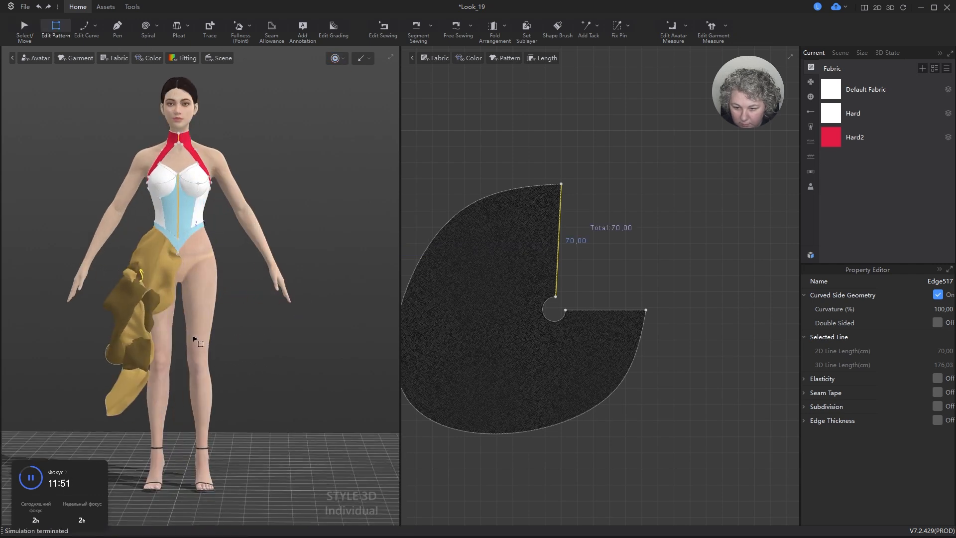
{"action": "key", "text": "space"}
{"action": "left_click_drag", "start_coordinate": [133, 283], "coordinate": [88, 327]}
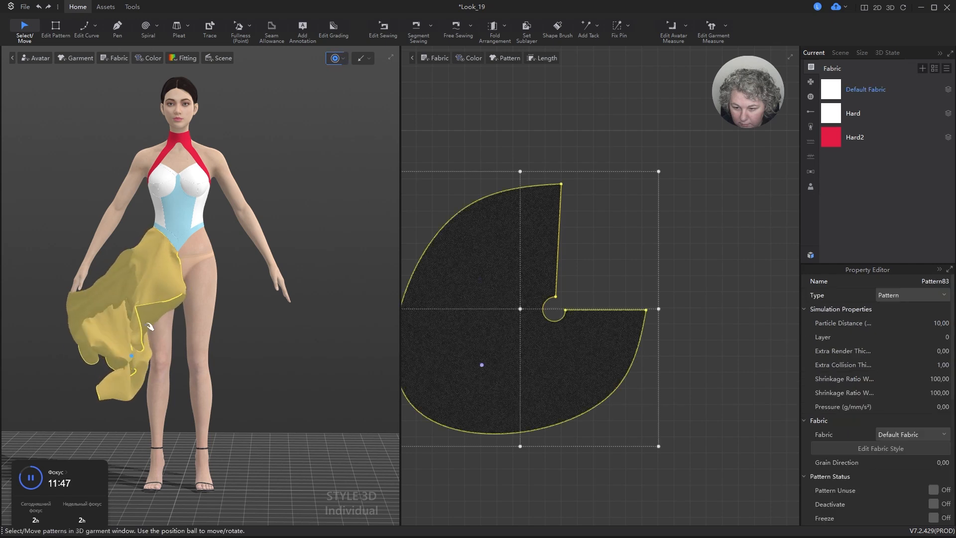
{"action": "right_click_drag", "start_coordinate": [150, 341], "coordinate": [247, 369]}
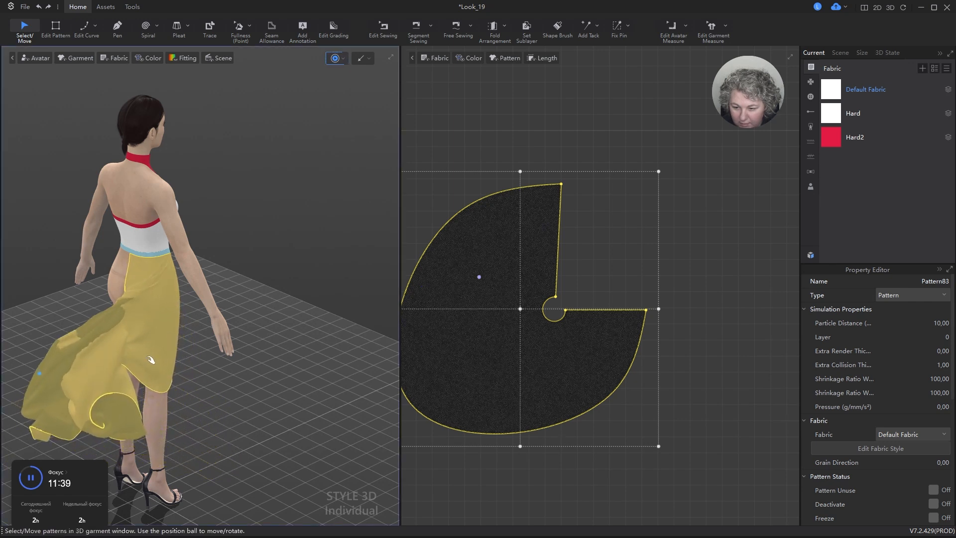
{"action": "left_click_drag", "start_coordinate": [151, 359], "coordinate": [396, 414]}
{"action": "key", "text": "space"}
{"action": "right_click_drag", "start_coordinate": [296, 341], "coordinate": [209, 315]}
{"action": "key", "text": "space"}
{"action": "right_click_drag", "start_coordinate": [310, 310], "coordinate": [285, 293]}
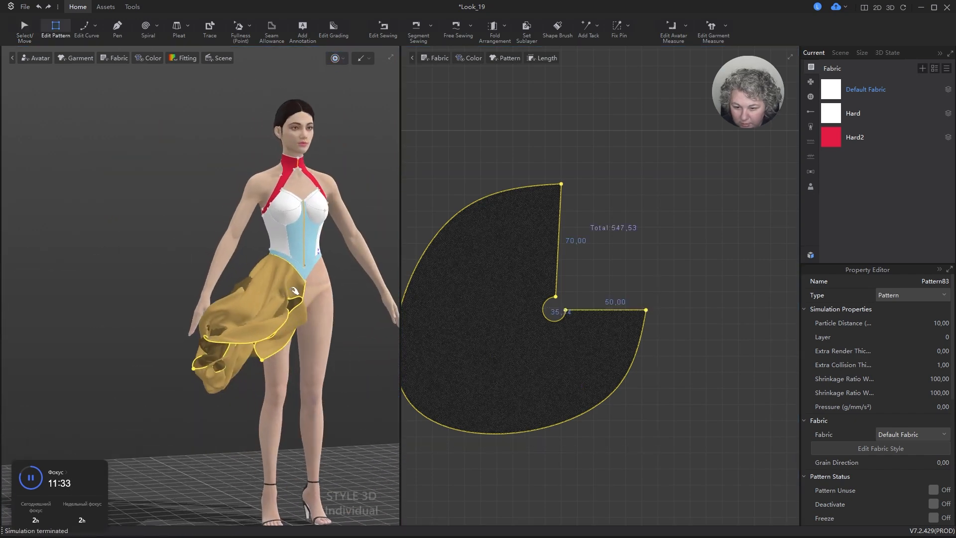
Resume the simulation and pull the skirt's hem outward to open the folds, checking the drape from behind.
{"action": "key", "text": "space"}
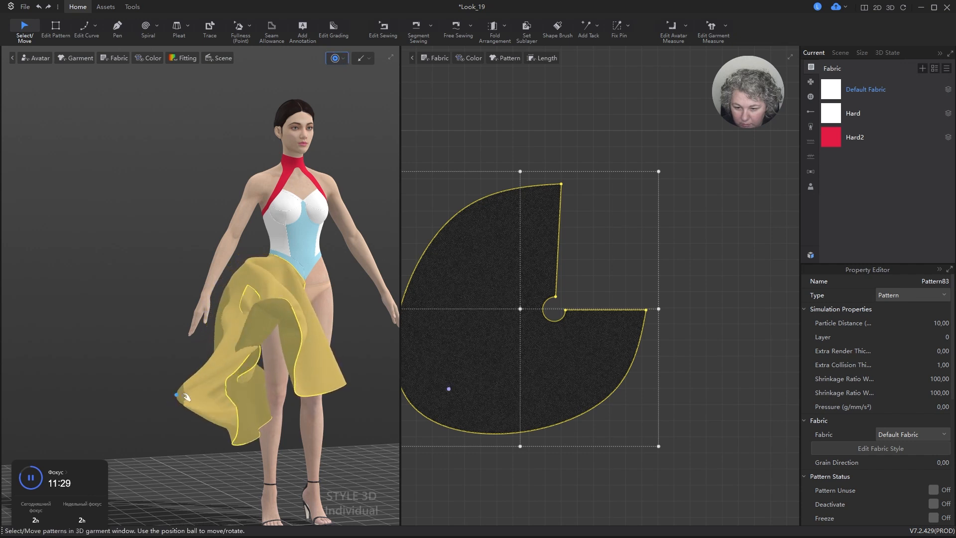
{"action": "left_click_drag", "start_coordinate": [259, 422], "coordinate": [219, 438]}
{"action": "left_click_drag", "start_coordinate": [156, 447], "coordinate": [87, 410]}
{"action": "right_click_drag", "start_coordinate": [292, 367], "coordinate": [214, 361]}
{"action": "right_click_drag", "start_coordinate": [81, 357], "coordinate": [191, 340]}
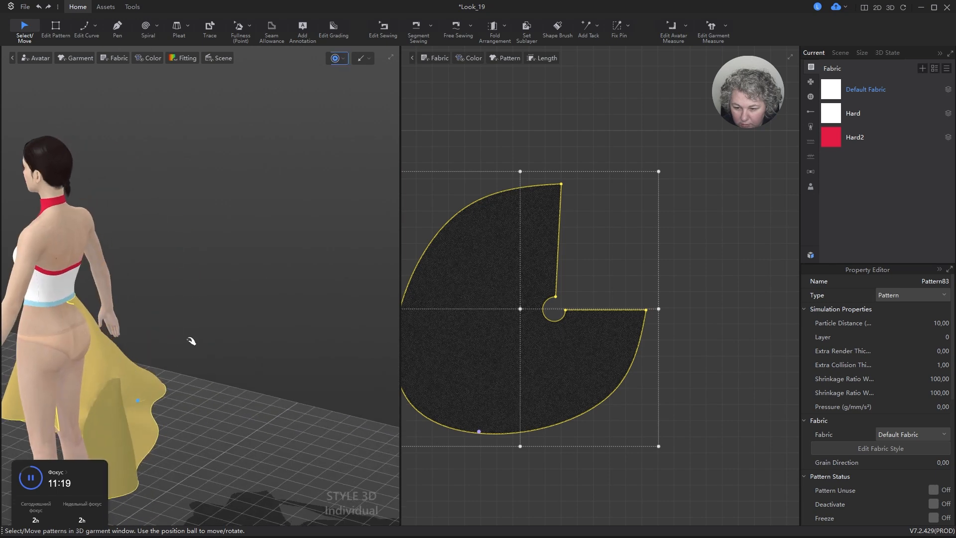
{"action": "middle_click_drag", "start_coordinate": [191, 341], "coordinate": [264, 233]}
{"action": "right_click_drag", "start_coordinate": [265, 233], "coordinate": [137, 256]}
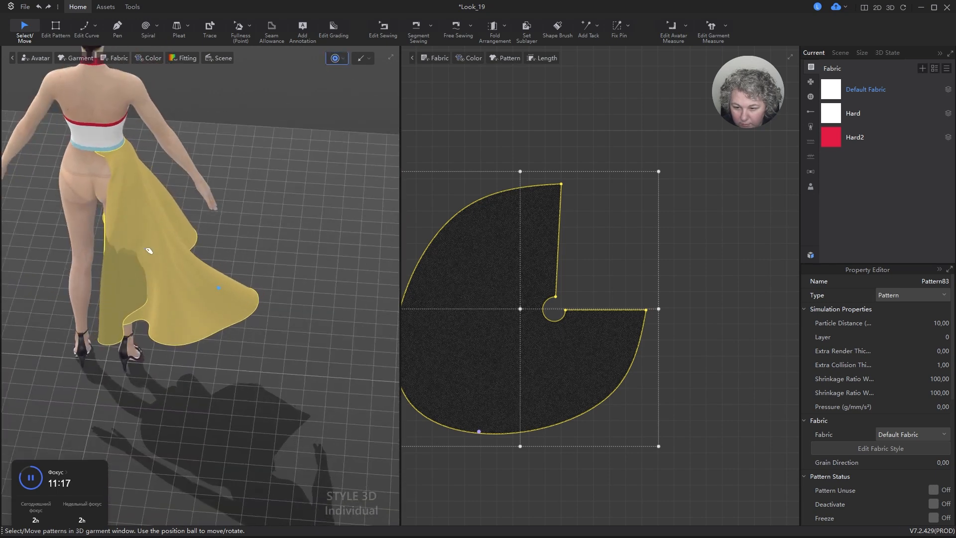
Set the skirt pattern's particle distance to 20.
{"action": "key", "text": "z"}
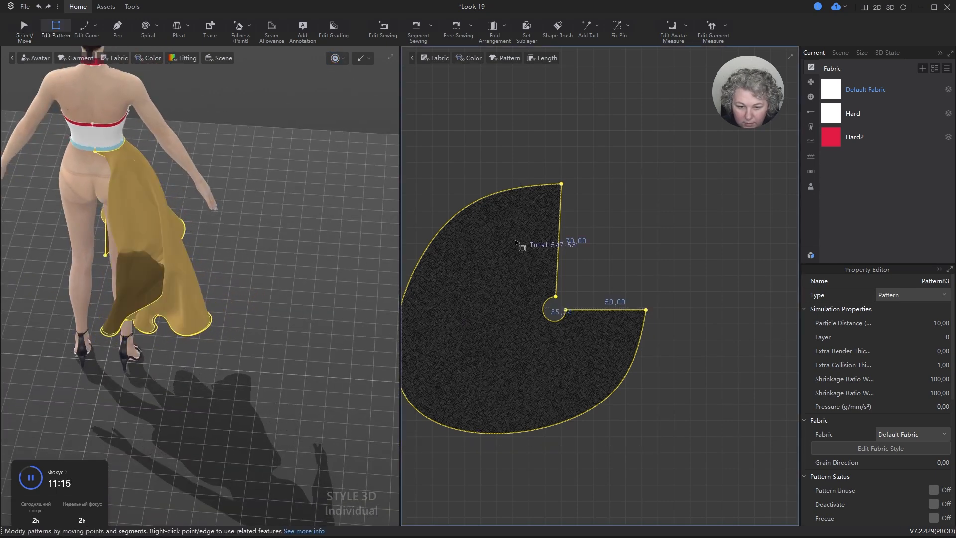
{"action": "key", "text": "a"}
{"action": "left_click", "coordinate": [516, 234]}
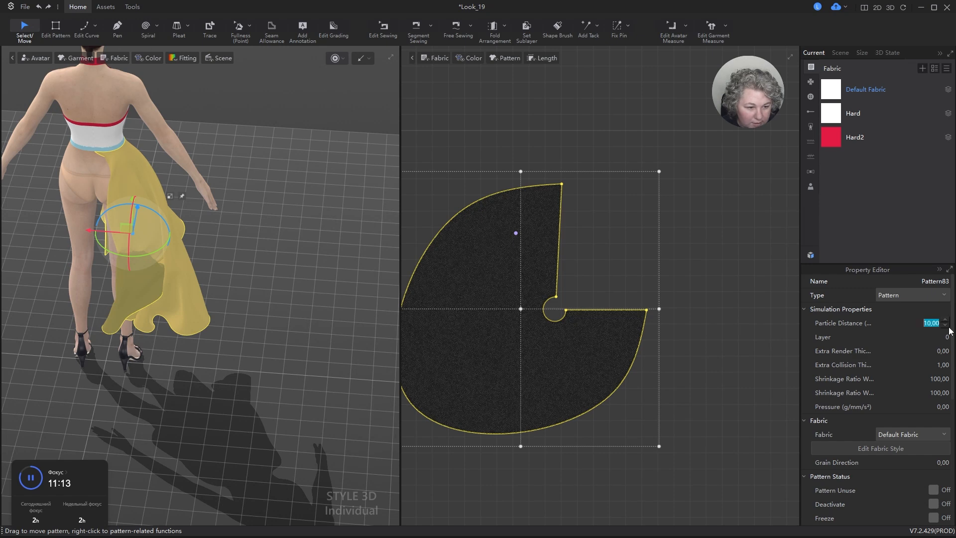
{"action": "type", "text": "20"}
{"action": "key", "text": "Return"}
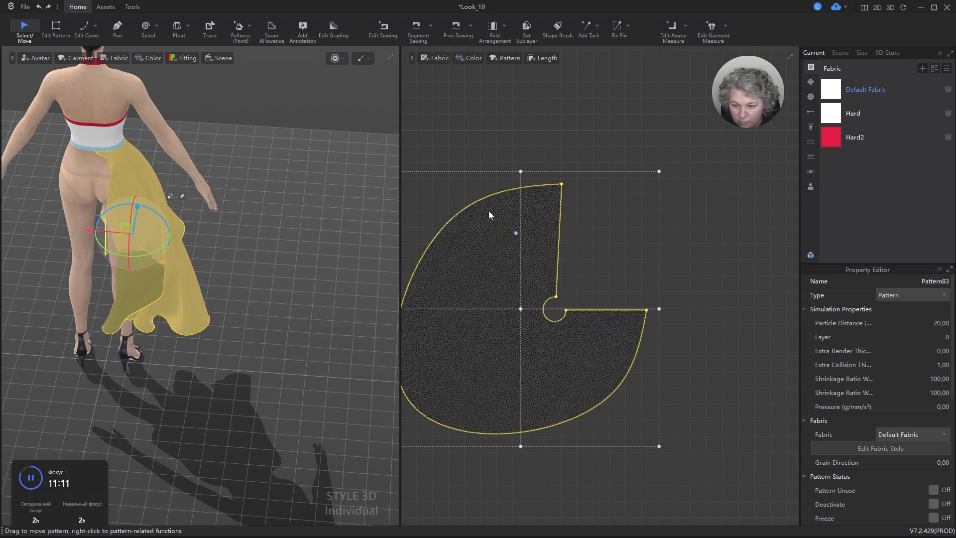
Simulate the coarser skirt mesh and pull the hem in several directions to untangle the folds around the avatar's back.
{"action": "right_click_drag", "start_coordinate": [133, 262], "coordinate": [343, 292]}
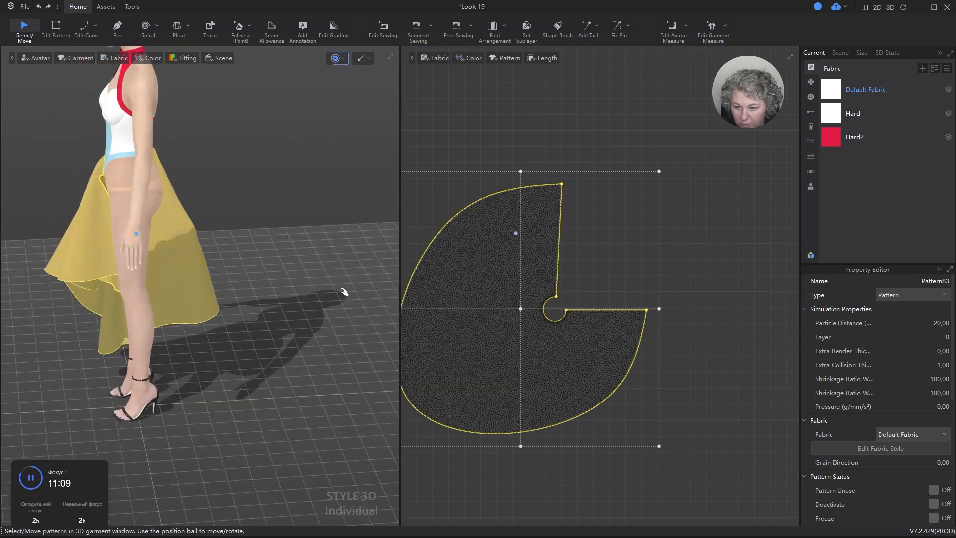
{"action": "right_click_drag", "start_coordinate": [172, 271], "coordinate": [143, 293]}
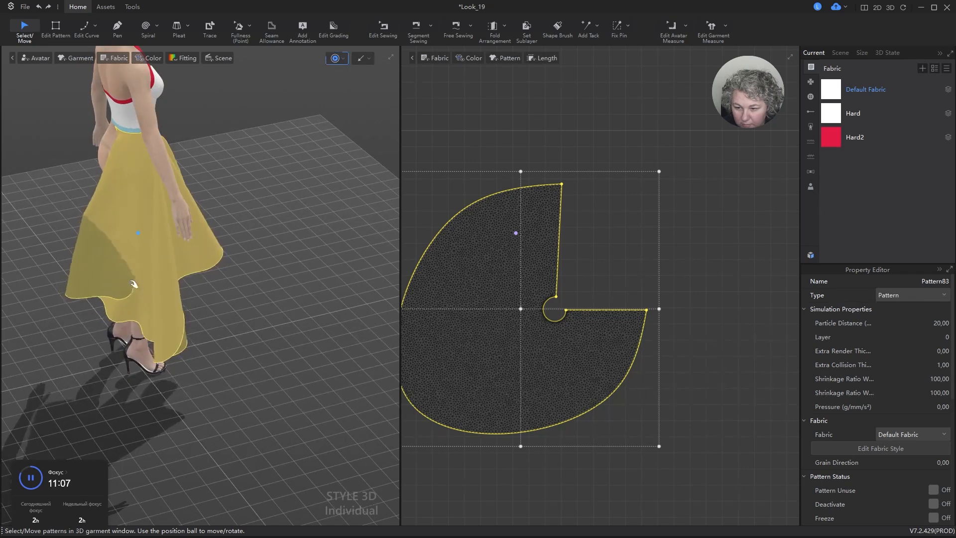
{"action": "left_click_drag", "start_coordinate": [105, 292], "coordinate": [17, 237]}
{"action": "left_click_drag", "start_coordinate": [84, 240], "coordinate": [20, 244]}
{"action": "left_click_drag", "start_coordinate": [118, 284], "coordinate": [195, 365]}
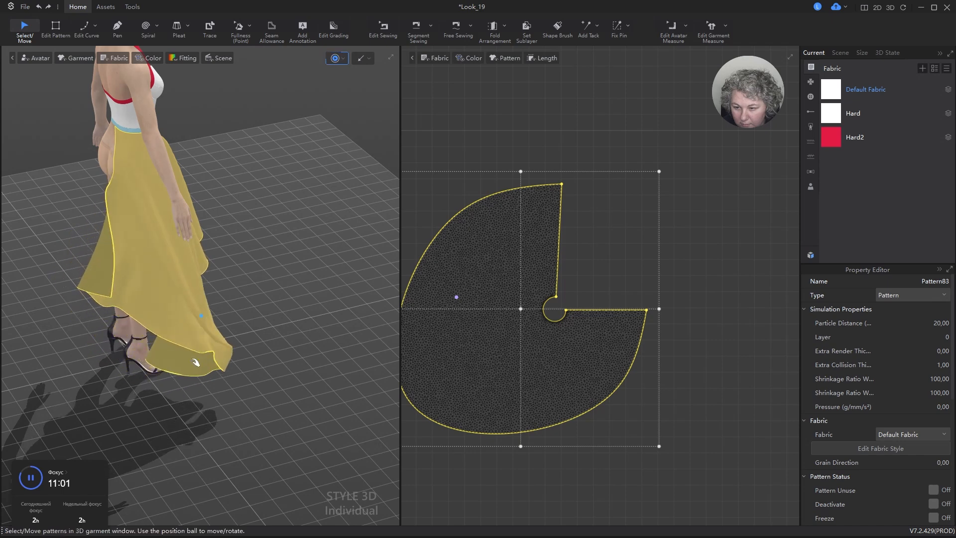
{"action": "left_click_drag", "start_coordinate": [106, 257], "coordinate": [7, 258]}
Pull the skirt's front and side folds during simulation so they hang along the avatar's right leg.
{"action": "right_click_drag", "start_coordinate": [299, 274], "coordinate": [177, 231]}
{"action": "left_click_drag", "start_coordinate": [196, 248], "coordinate": [329, 215]}
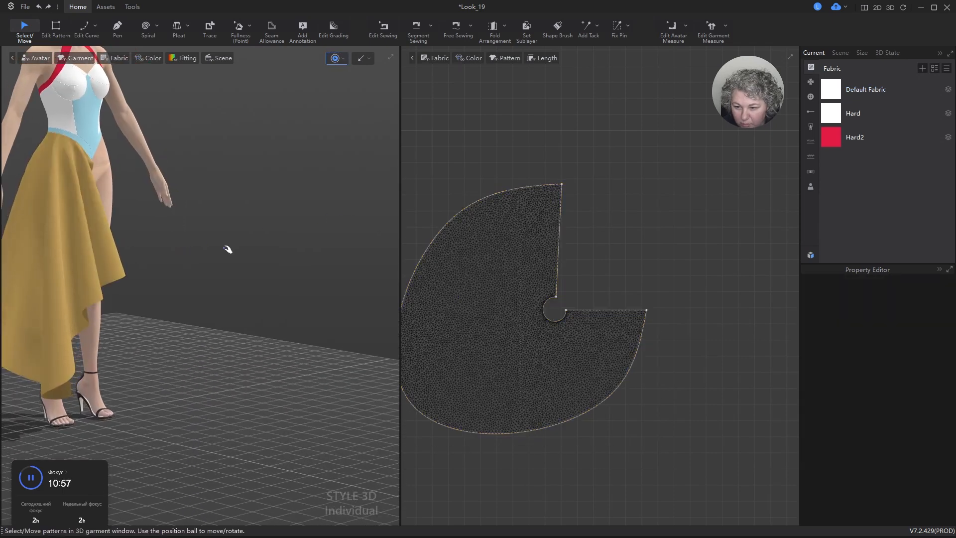
{"action": "mouse_move", "coordinate": [228, 249]}
{"action": "right_mouse_down"}
{"action": "mouse_move", "coordinate": [359, 252]}
{"action": "mouse_move", "coordinate": [402, 225]}
{"action": "mouse_move", "coordinate": [359, 250]}
{"action": "mouse_move", "coordinate": [237, 222]}
{"action": "mouse_move", "coordinate": [179, 239]}
{"action": "mouse_move", "coordinate": [261, 224]}
{"action": "mouse_move", "coordinate": [234, 194]}
{"action": "right_mouse_up"}
{"action": "left_click", "coordinate": [237, 222]}
{"action": "left_click_drag", "start_coordinate": [224, 199], "coordinate": [197, 212]}
{"action": "mouse_move", "coordinate": [244, 217]}
{"action": "right_mouse_down"}
{"action": "mouse_move", "coordinate": [267, 253]}
{"action": "mouse_move", "coordinate": [170, 256]}
{"action": "right_mouse_up"}
{"action": "left_click_drag", "start_coordinate": [80, 275], "coordinate": [75, 275]}
{"action": "right_click_drag", "start_coordinate": [126, 261], "coordinate": [203, 248]}
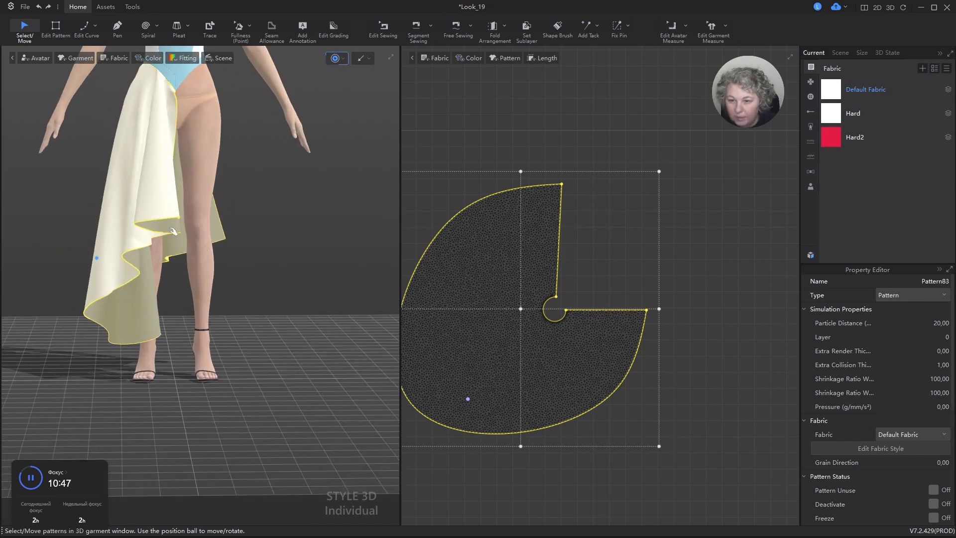
Pause and rerun the simulation, tug the skirt's front edge, and inspect the drape from the front.
{"action": "mouse_move", "coordinate": [205, 165]}
{"action": "right_mouse_down"}
{"action": "mouse_move", "coordinate": [145, 164]}
{"action": "mouse_move", "coordinate": [241, 145]}
{"action": "mouse_move", "coordinate": [359, 152]}
{"action": "mouse_move", "coordinate": [433, 141]}
{"action": "right_mouse_up"}
{"action": "key", "text": "space"}
{"action": "left_click_drag", "start_coordinate": [172, 216], "coordinate": [203, 217]}
{"action": "right_click_drag", "start_coordinate": [205, 218], "coordinate": [69, 219]}
{"action": "key", "text": "space"}
{"action": "right_click_drag", "start_coordinate": [293, 236], "coordinate": [230, 251]}
{"action": "scroll", "coordinate": [234, 231], "scroll_direction": "up", "scroll_amount": 3}
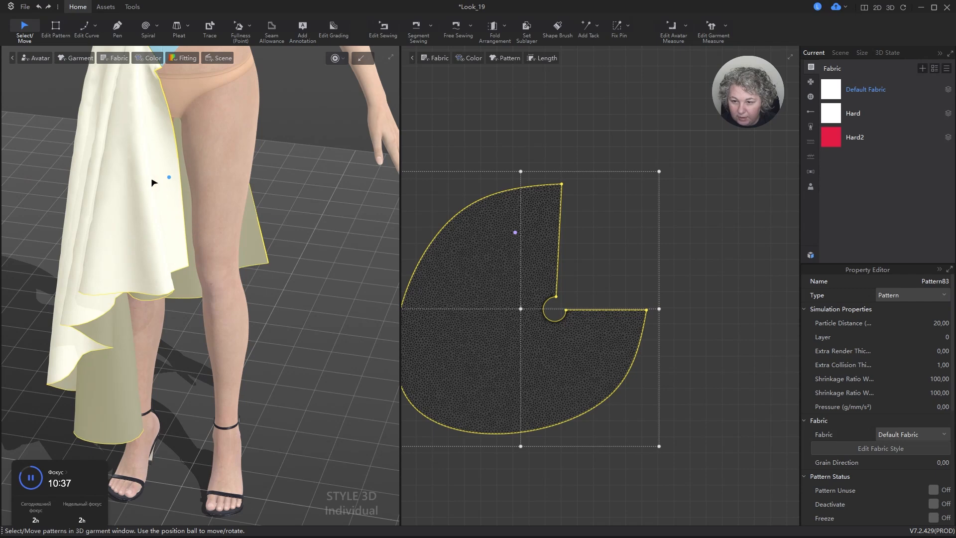
Delete the spiral skirt pattern.
{"action": "left_click", "coordinate": [551, 237]}
{"action": "key", "text": "Delete"}
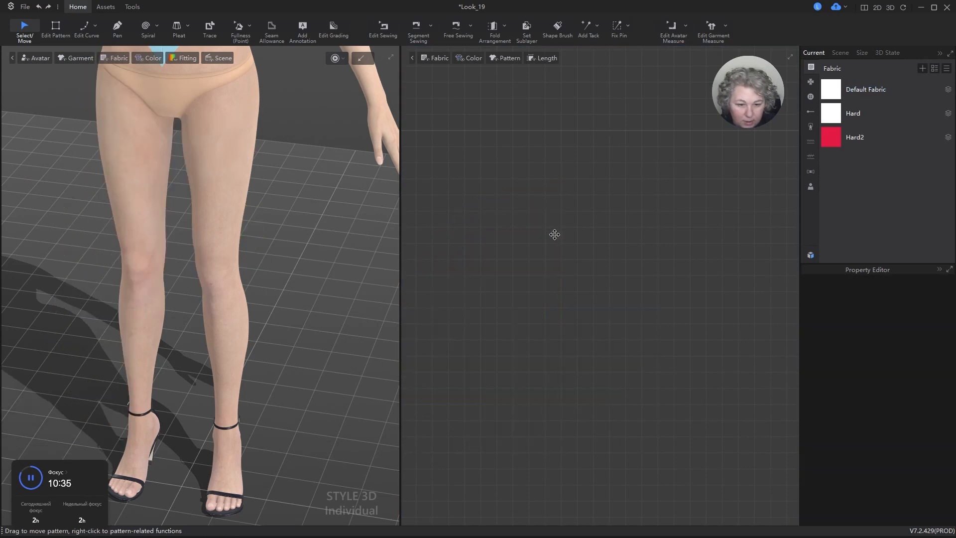
{"action": "scroll", "coordinate": [319, 288], "scroll_direction": "down", "scroll_amount": 3}
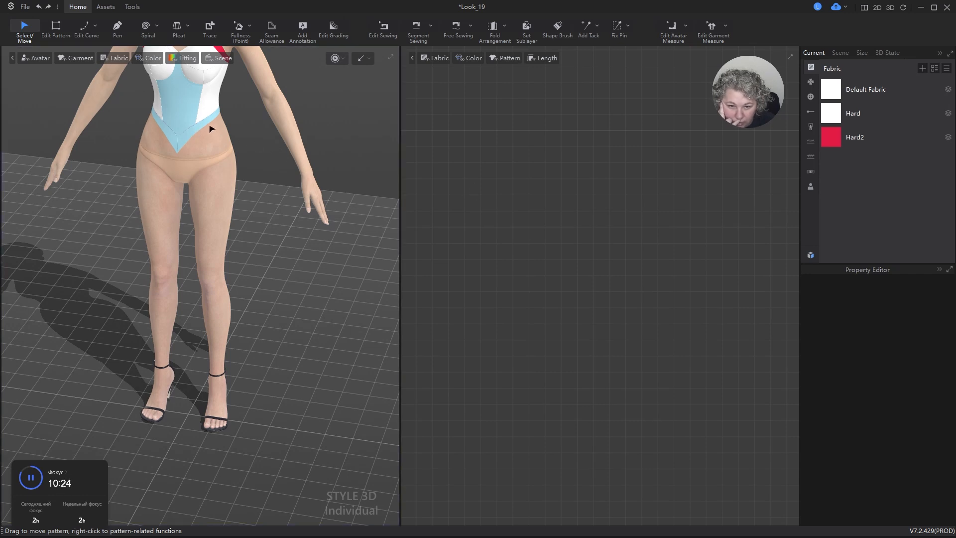
Draw a large circular pattern in the 2D view below the bodice pieces, over the avatar silhouette's legs, with the Oval tool.
{"action": "scroll", "coordinate": [570, 234], "scroll_direction": "down", "scroll_amount": 6}
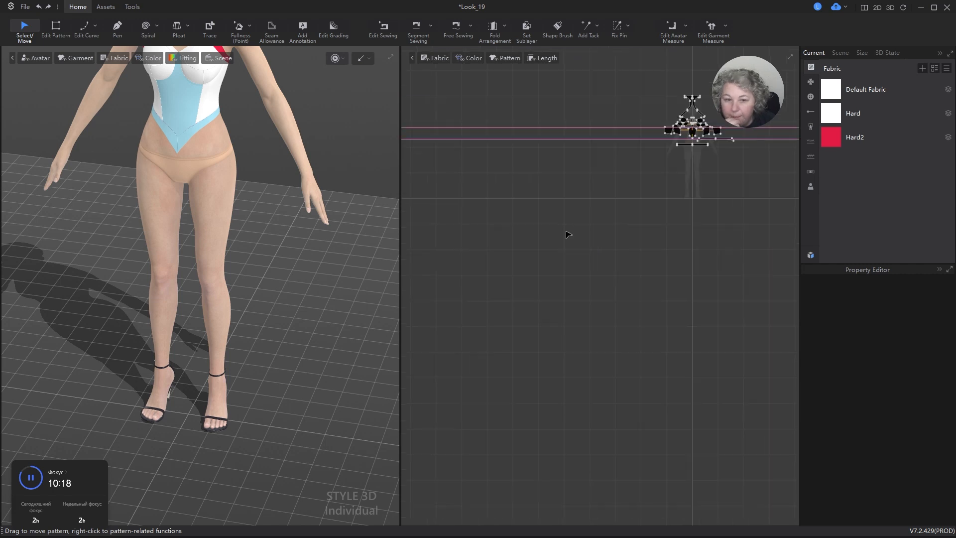
{"action": "scroll", "coordinate": [690, 198], "scroll_direction": "up", "scroll_amount": 2}
{"action": "scroll", "coordinate": [621, 194], "scroll_direction": "up", "scroll_amount": 2}
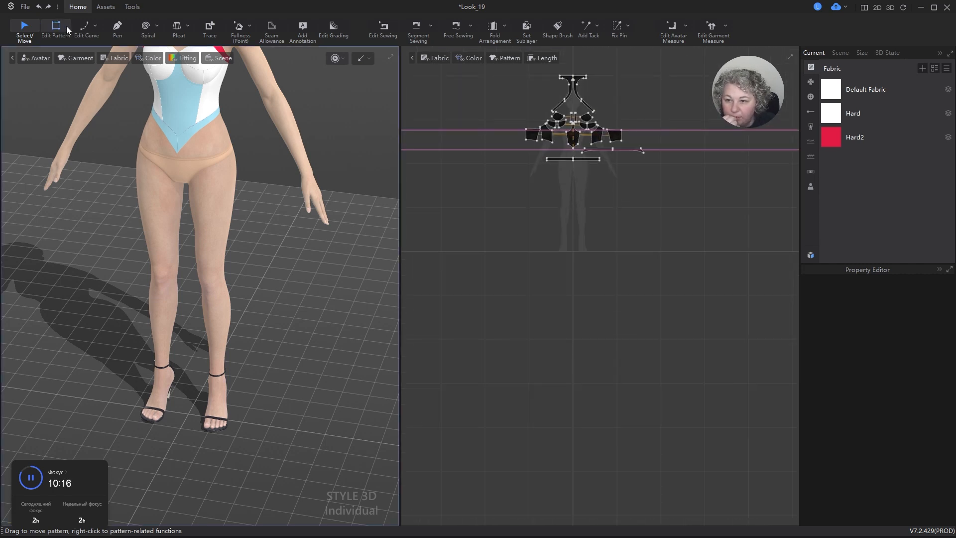
{"action": "scroll", "coordinate": [599, 258], "scroll_direction": "down", "scroll_amount": 2}
{"action": "scroll", "coordinate": [555, 225], "scroll_direction": "up", "scroll_amount": 3}
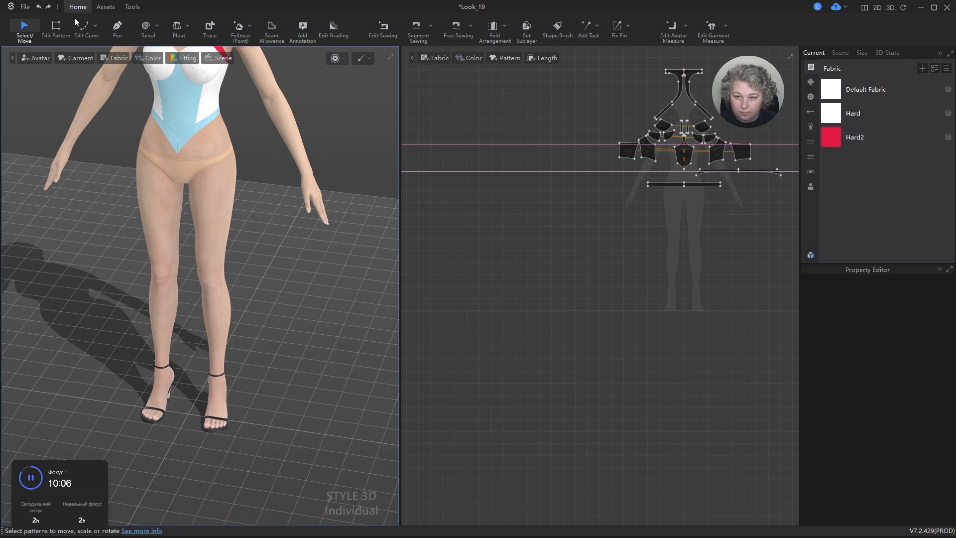
{"action": "left_click", "coordinate": [154, 25]}
{"action": "left_click", "coordinate": [156, 64]}
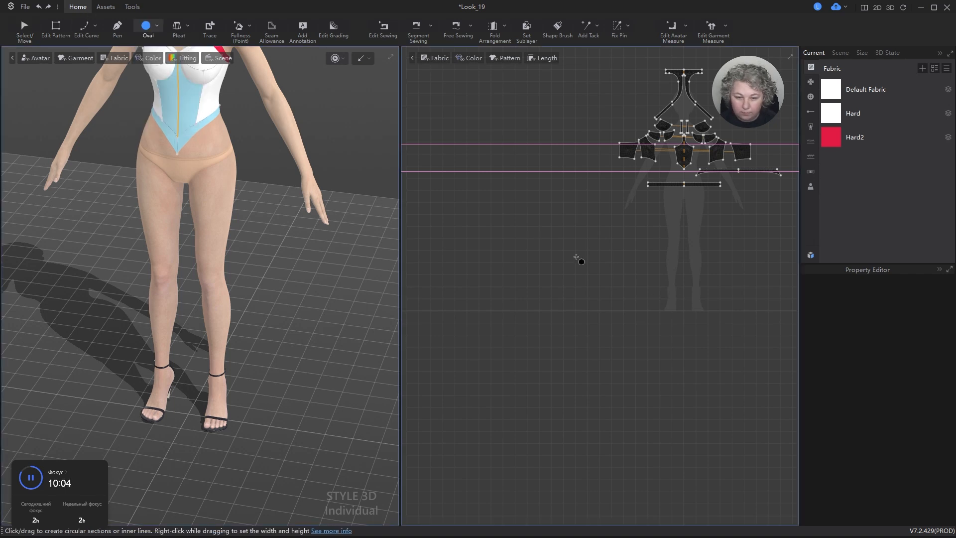
{"action": "scroll", "coordinate": [551, 250], "scroll_direction": "down", "scroll_amount": 2}
{"action": "scroll", "coordinate": [662, 237], "scroll_direction": "up", "scroll_amount": 3}
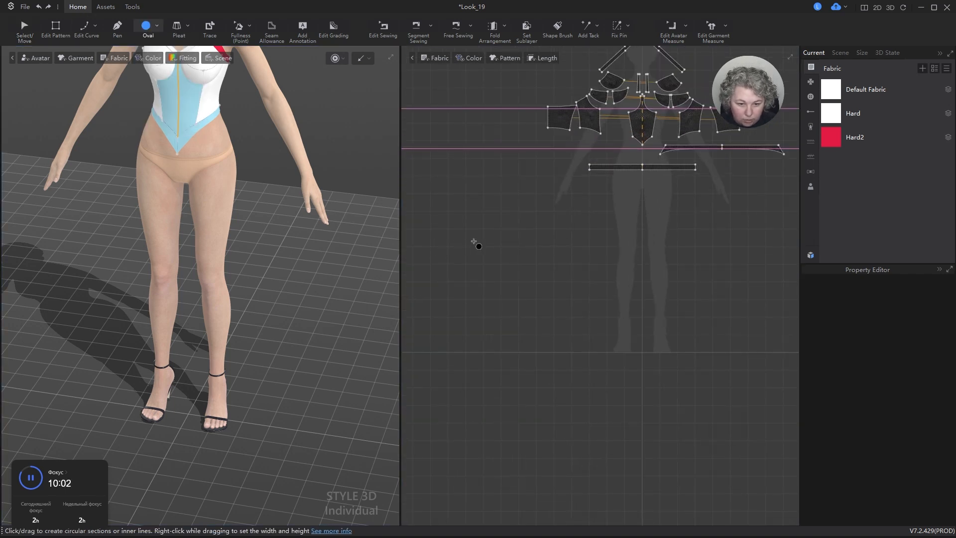
{"action": "left_click_drag", "start_coordinate": [474, 242], "coordinate": [716, 431]}
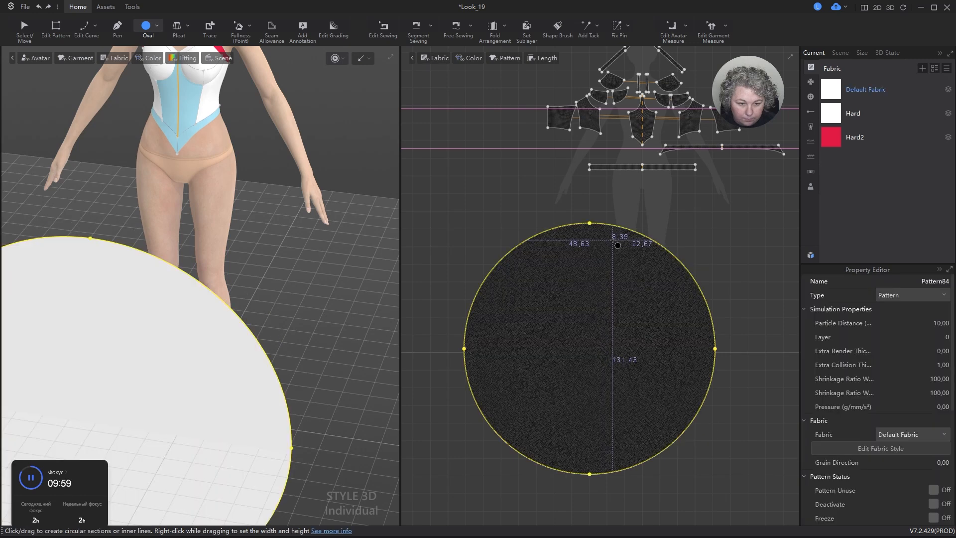
Scale the circular pattern proportionally to 140 cm wide and 140 cm high.
{"action": "scroll", "coordinate": [608, 250], "scroll_direction": "down", "scroll_amount": 2}
{"action": "scroll", "coordinate": [608, 256], "scroll_direction": "up", "scroll_amount": 2}
{"action": "key", "text": "q"}
{"action": "left_click", "coordinate": [606, 254]}
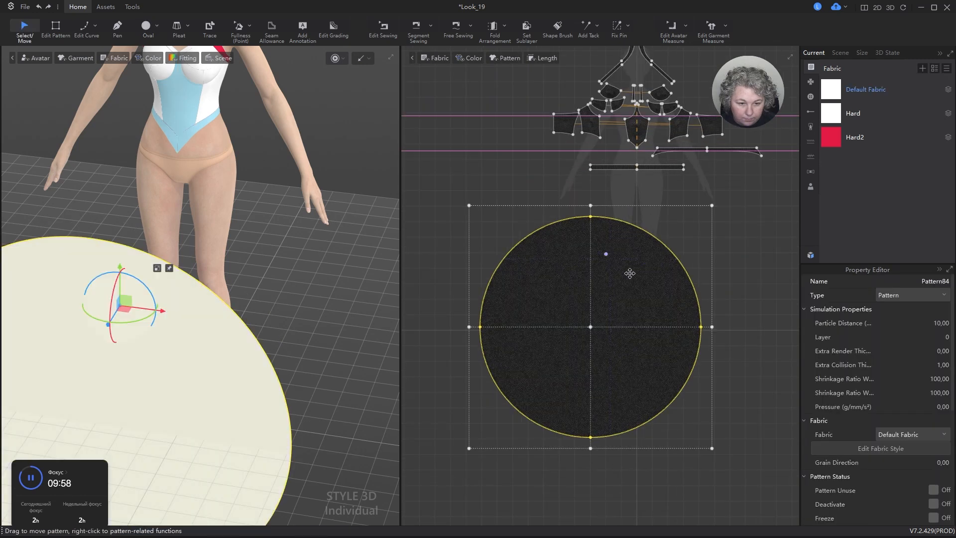
{"action": "left_click_drag", "start_coordinate": [715, 206], "coordinate": [681, 229]}
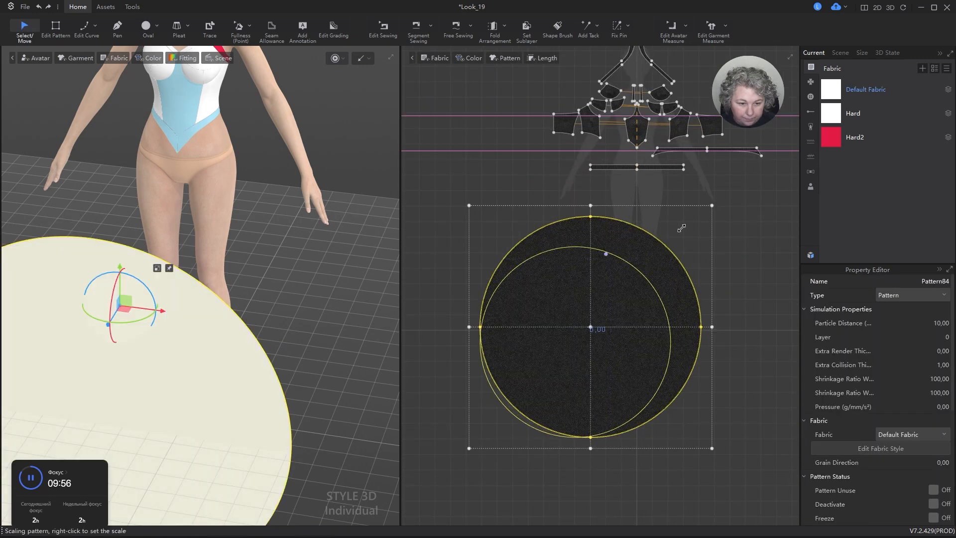
{"action": "right_click", "coordinate": [682, 229]}
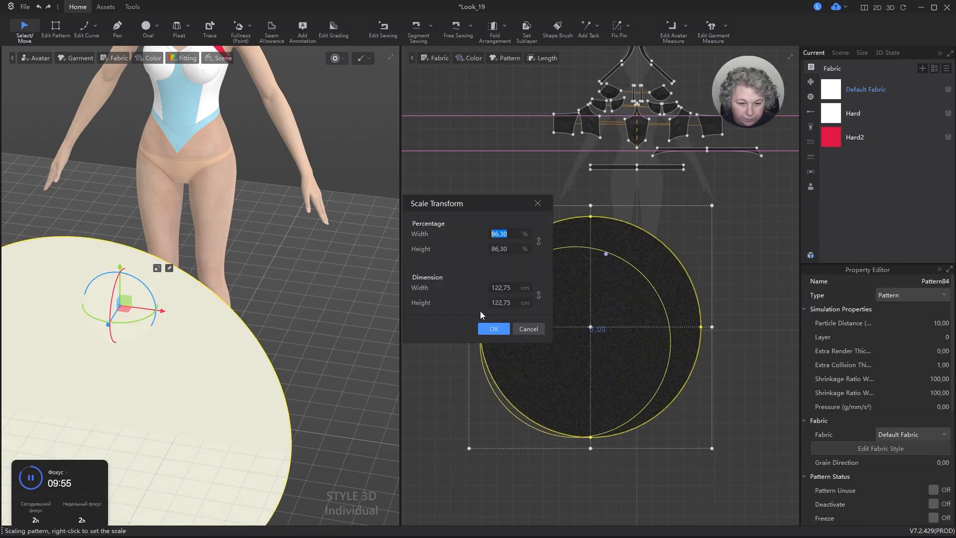
{"action": "left_click", "coordinate": [516, 288]}
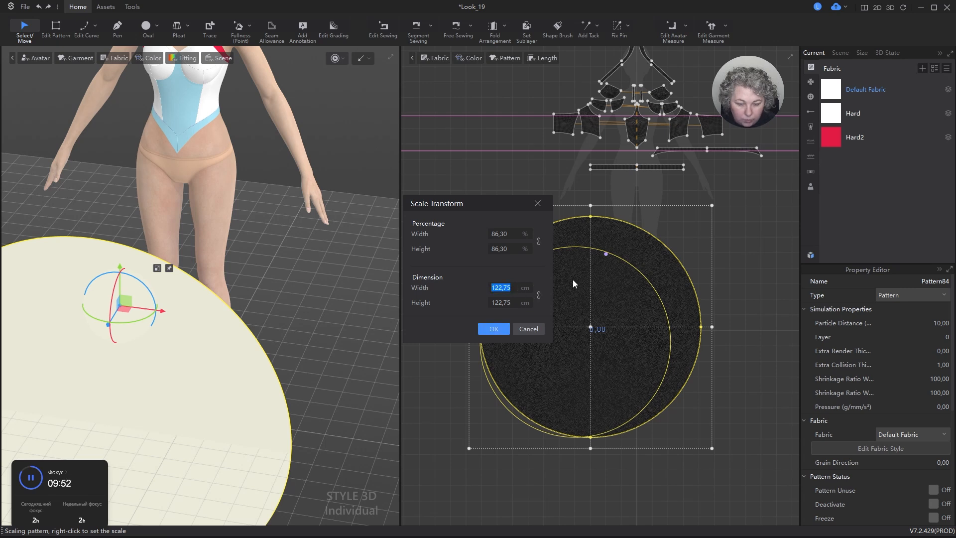
{"action": "type", "text": "140"}
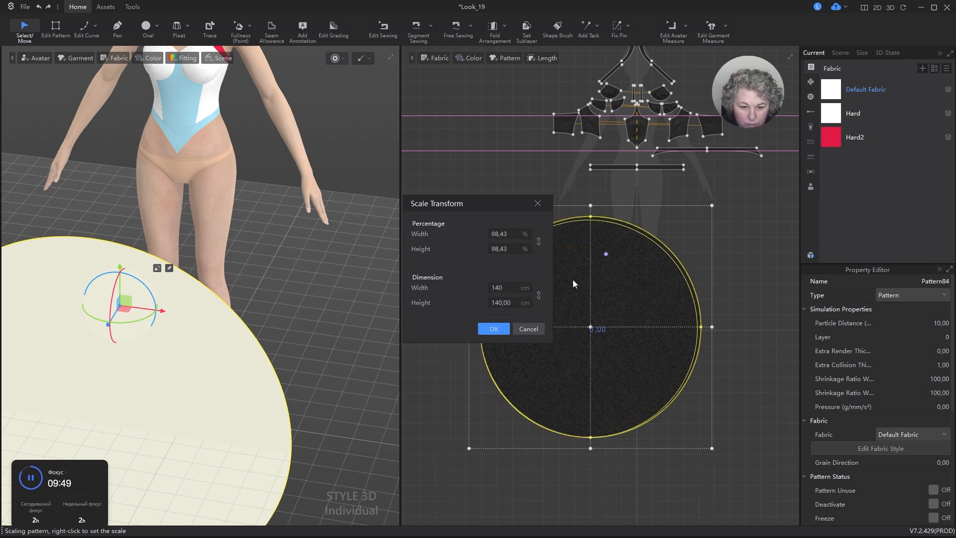
{"action": "key", "text": "Return"}
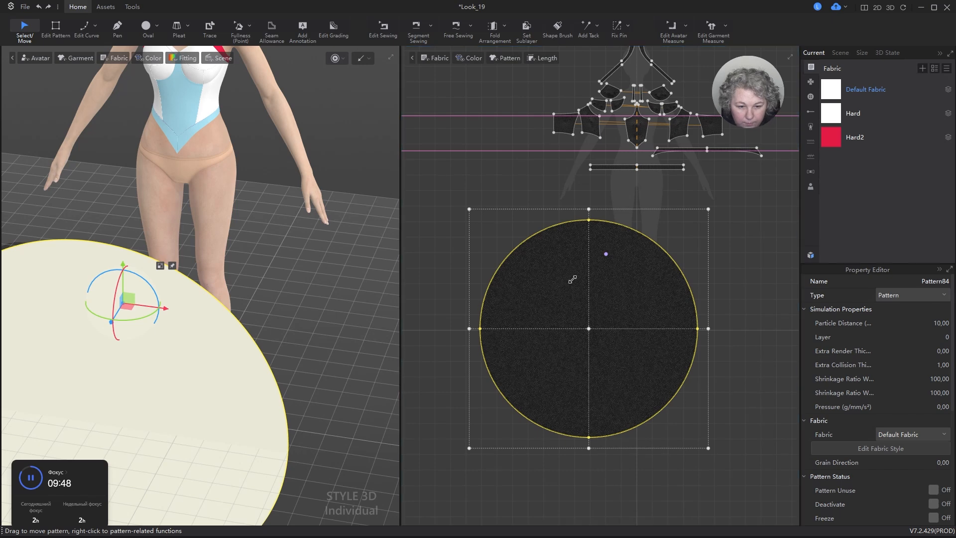
{"action": "left_click", "coordinate": [535, 196]}
Draw a vertical and a horizontal internal line across the circle, joining its opposite edge points.
{"action": "scroll", "coordinate": [535, 201], "scroll_direction": "down", "scroll_amount": 2}
{"action": "scroll", "coordinate": [538, 209], "scroll_direction": "up", "scroll_amount": 5}
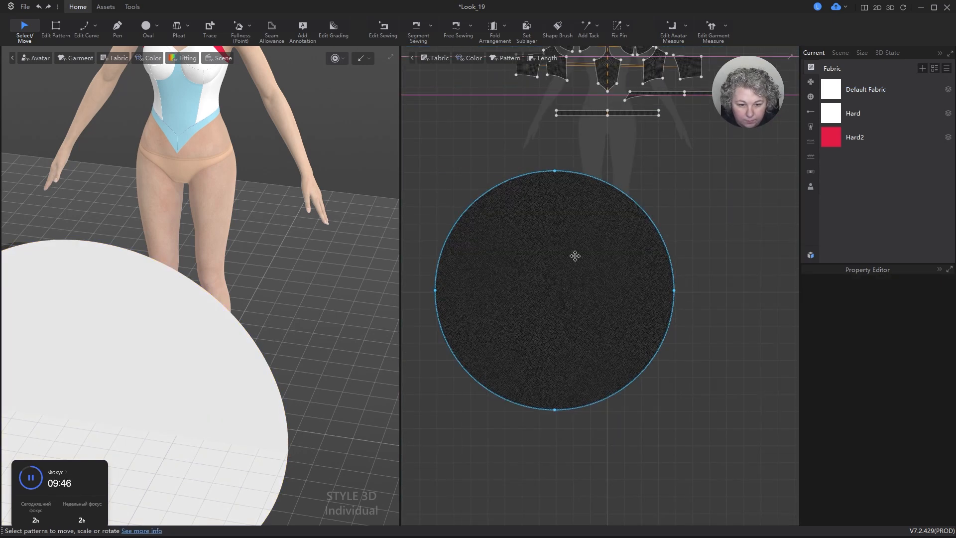
{"action": "scroll", "coordinate": [564, 244], "scroll_direction": "down", "scroll_amount": 2}
{"action": "key", "text": "p"}
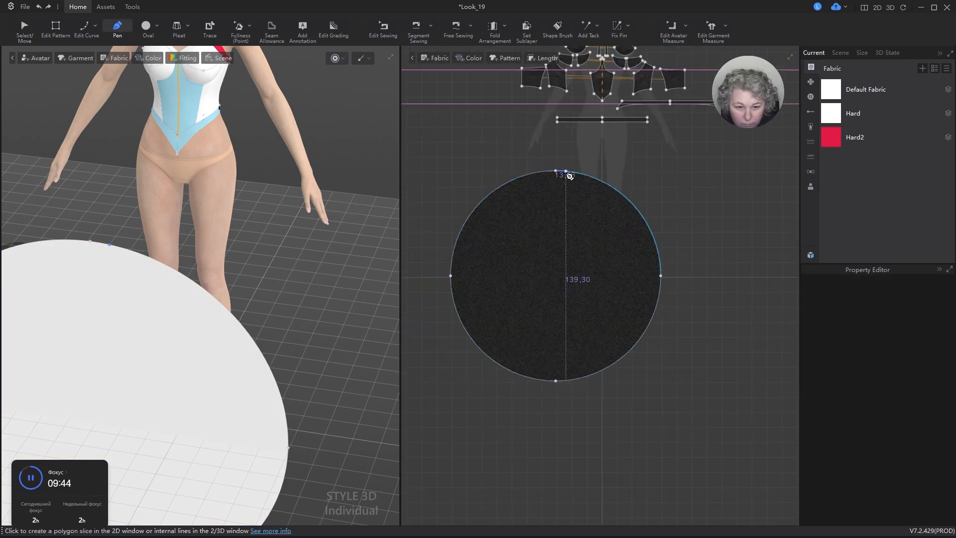
{"action": "left_click", "coordinate": [556, 172]}
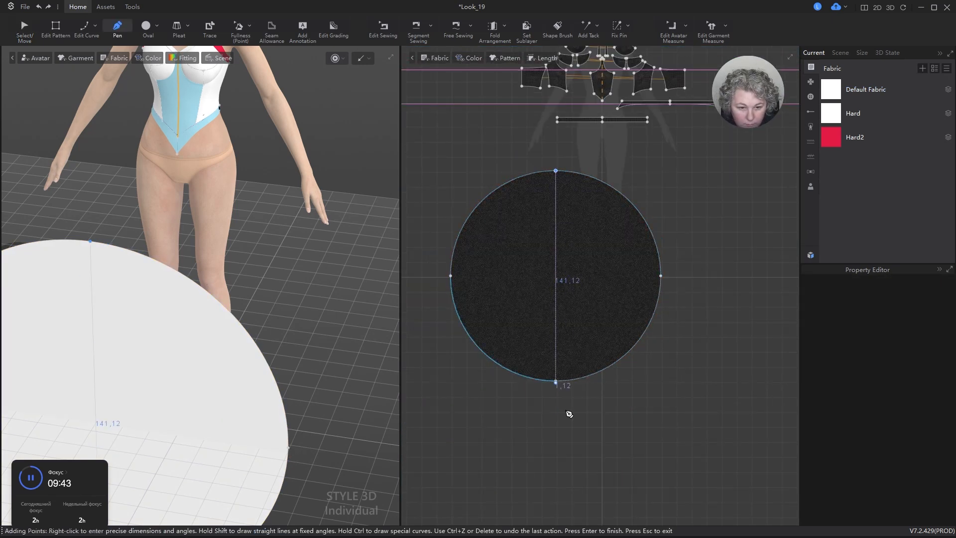
{"action": "double_click", "coordinate": [556, 381]}
{"action": "left_click", "coordinate": [451, 276]}
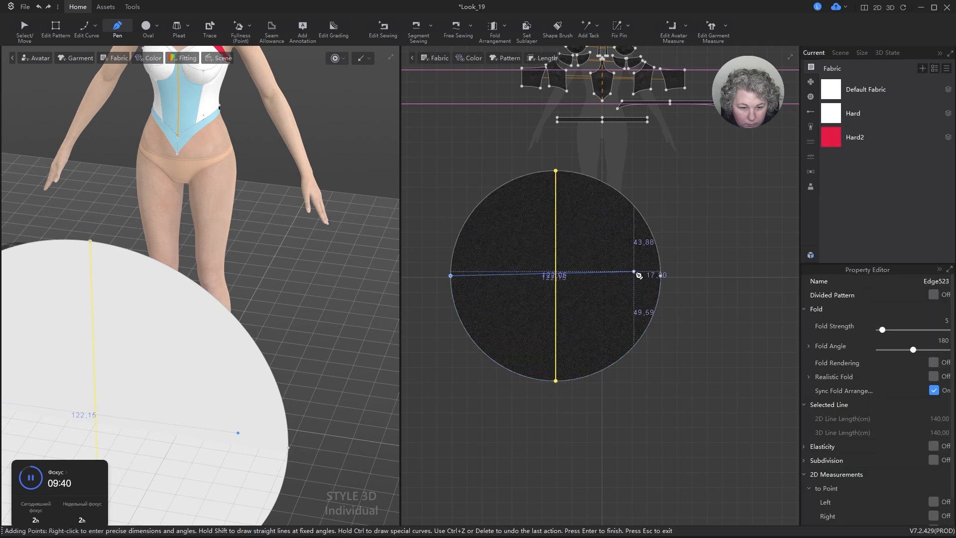
{"action": "double_click", "coordinate": [662, 276]}
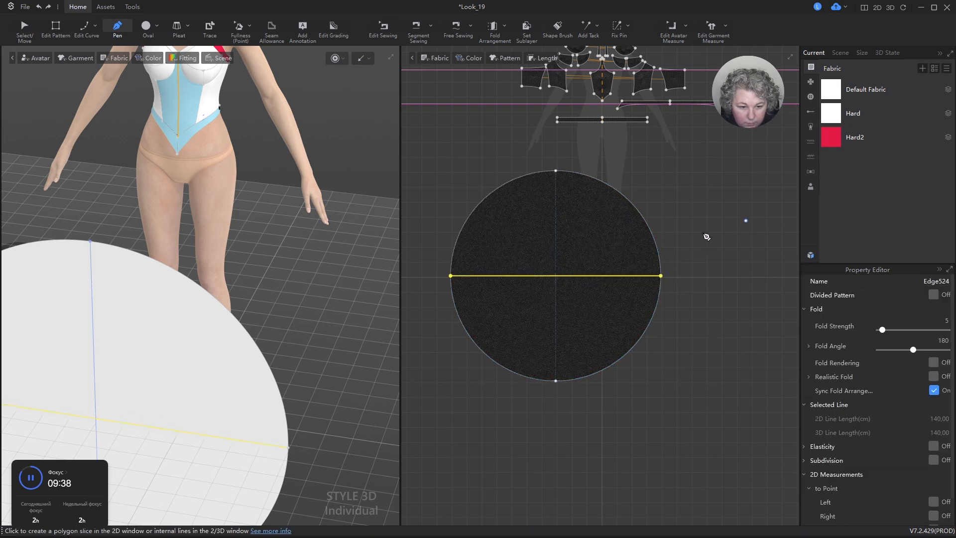
Draw an inner circle about 109 cm in circumference near the middle of the circular pattern.
{"action": "key", "text": "o"}
{"action": "scroll", "coordinate": [543, 291], "scroll_direction": "up", "scroll_amount": 5}
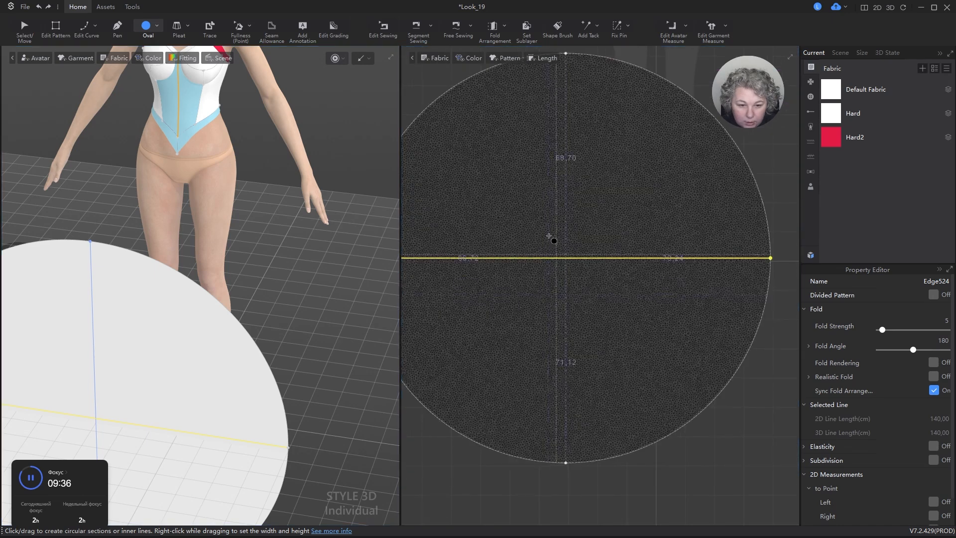
{"action": "left_click_drag", "start_coordinate": [515, 198], "coordinate": [614, 299]}
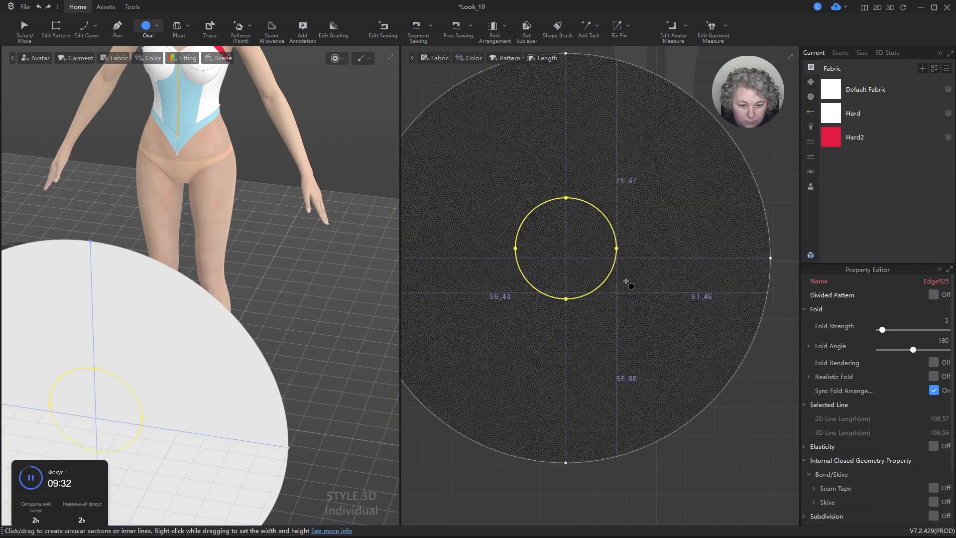
Align the inner circle's centre with the vertical and horizontal internal lines of the circular pattern.
{"action": "key", "text": "a"}
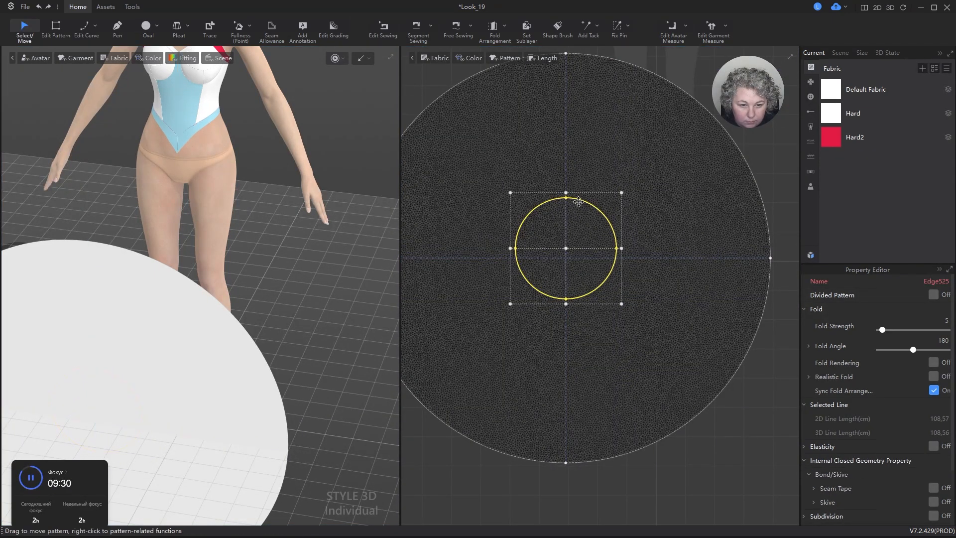
{"action": "left_click", "coordinate": [566, 154], "text": "shift"}
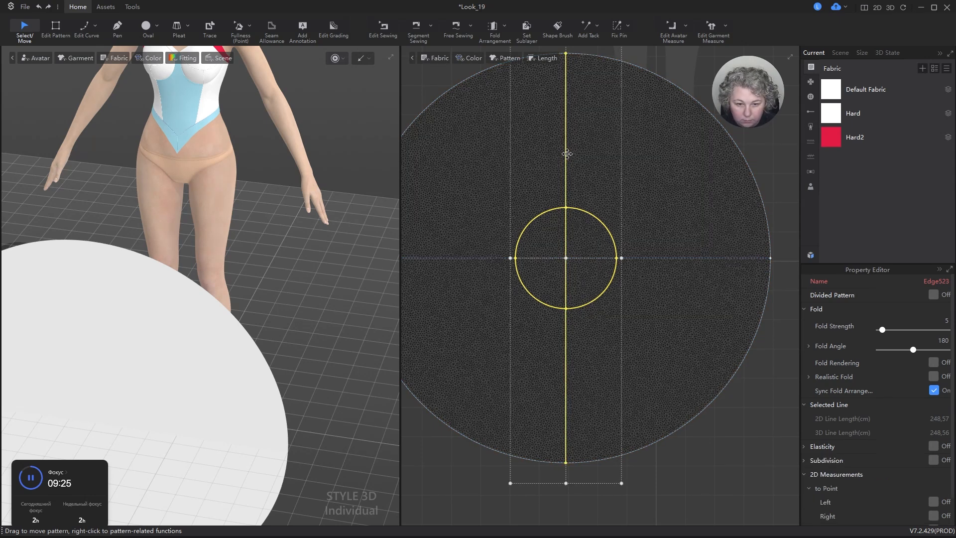
{"action": "left_click", "coordinate": [609, 224]}
{"action": "left_click", "coordinate": [606, 224]}
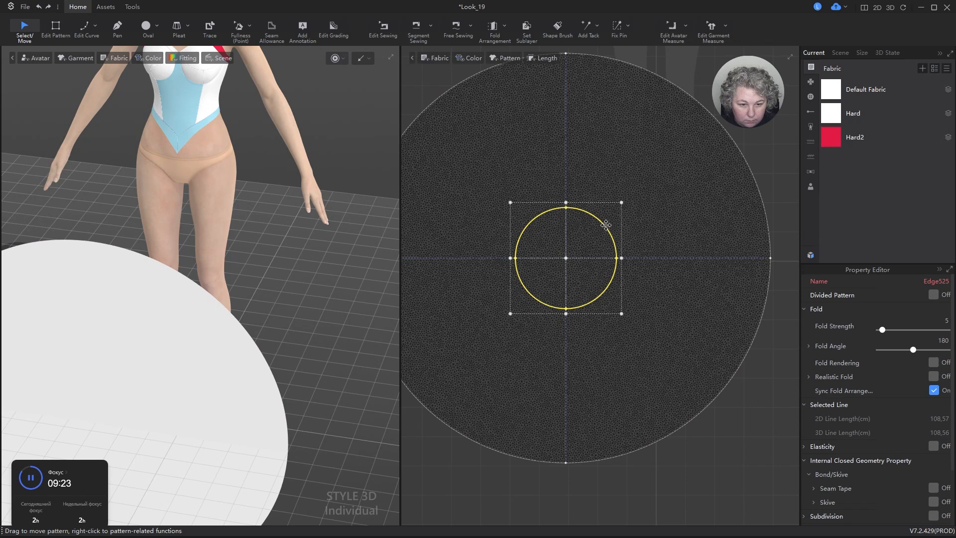
{"action": "left_click", "coordinate": [642, 257], "text": "shift"}
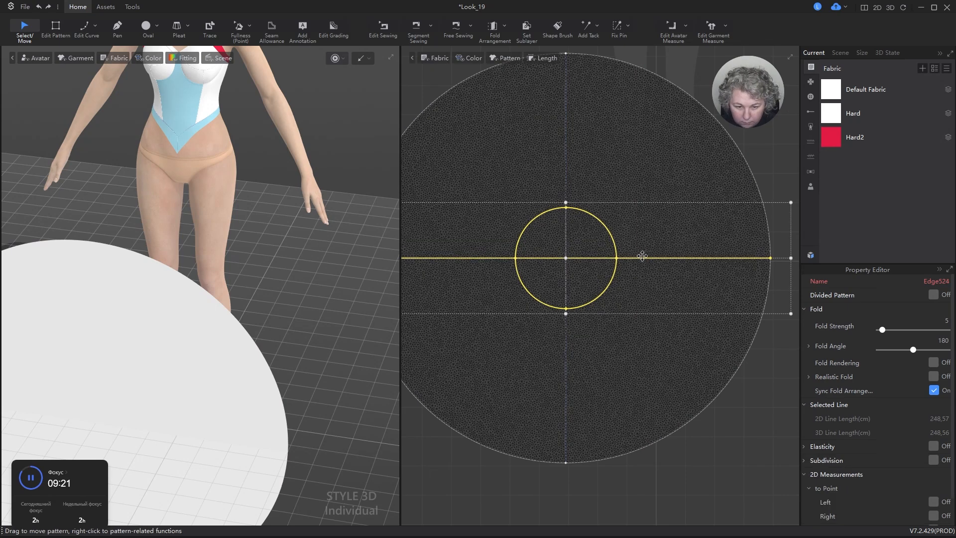
{"action": "key", "text": "Escape"}
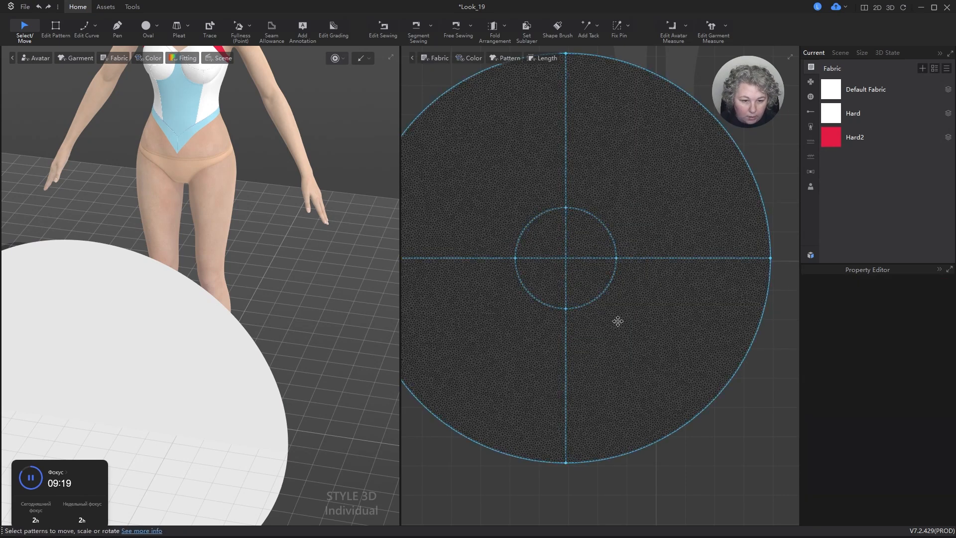
Delete the vertical and horizontal internal lines from the circular pattern.
{"action": "left_click", "coordinate": [565, 169]}
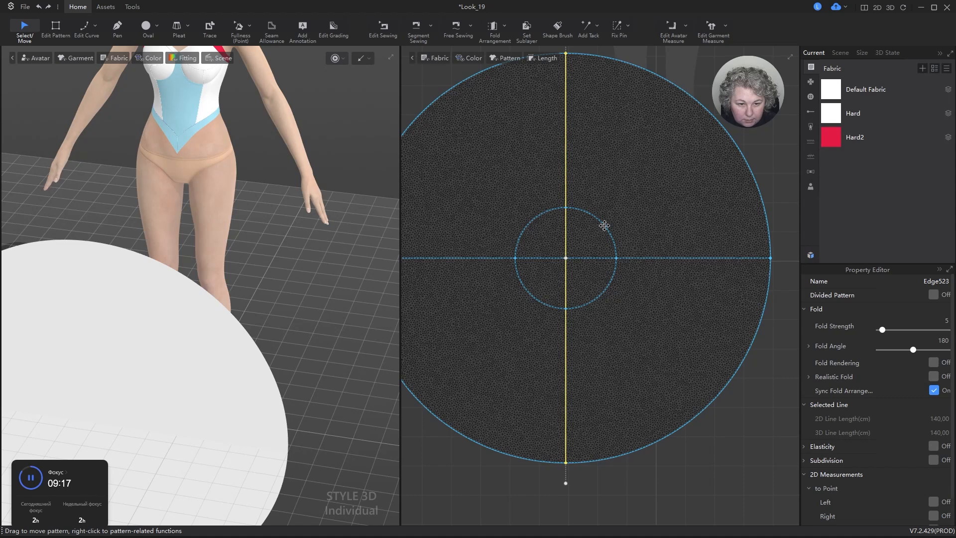
{"action": "left_click", "coordinate": [642, 259], "text": "shift"}
{"action": "key", "text": "Delete"}
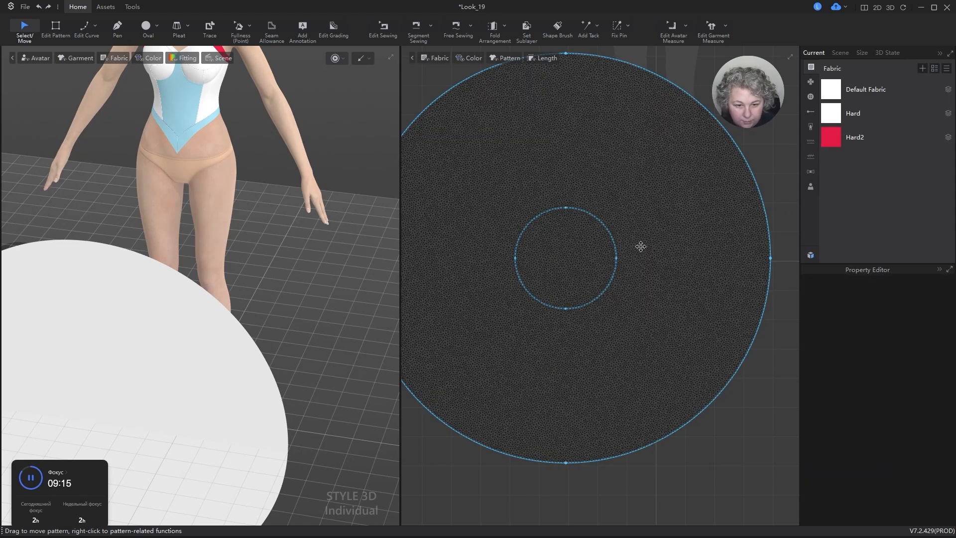
Scale the inner circle down around its centre to about 91 cm in circumference.
{"action": "left_click", "coordinate": [608, 227]}
{"action": "scroll", "coordinate": [605, 234], "scroll_direction": "up", "scroll_amount": 5}
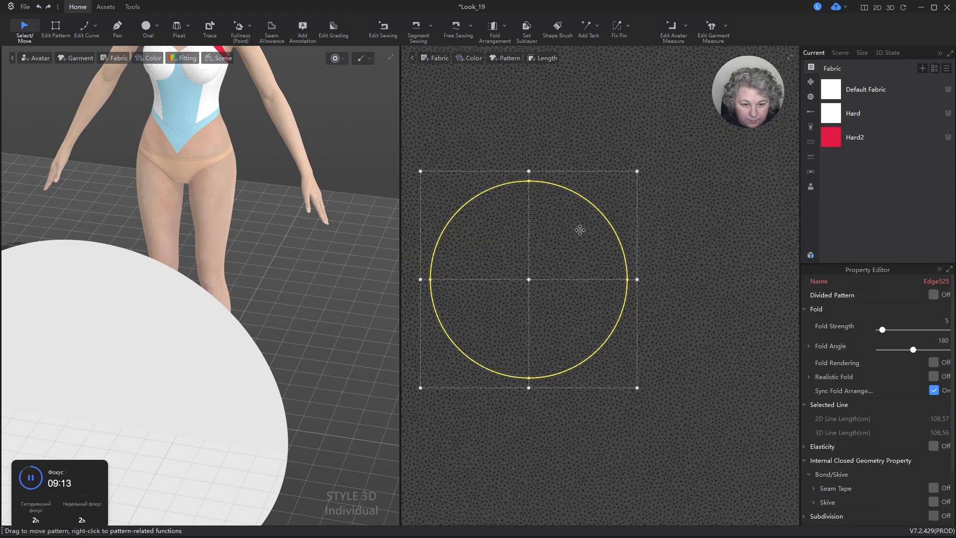
{"action": "key", "text": "z"}
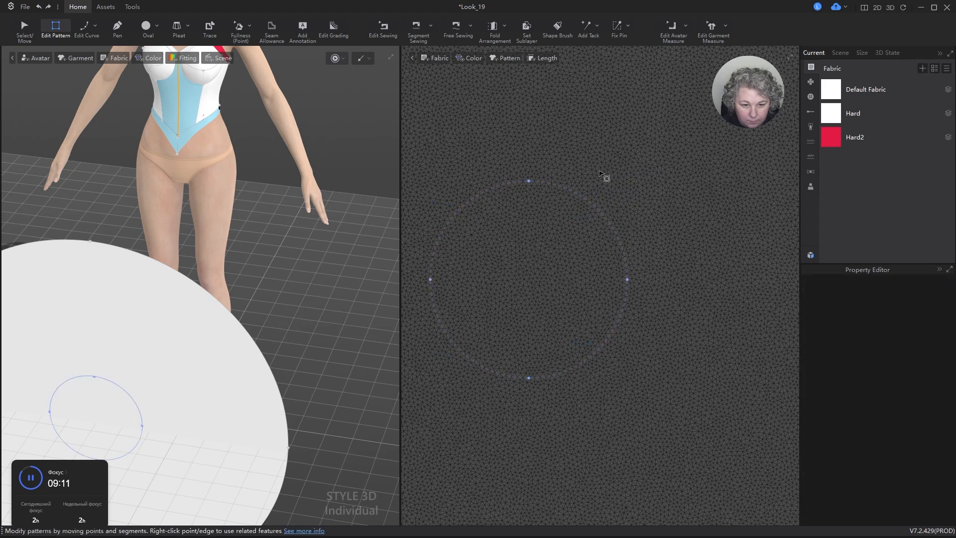
{"action": "left_click", "coordinate": [602, 180]}
{"action": "left_click", "coordinate": [579, 197]}
{"action": "key", "text": "a"}
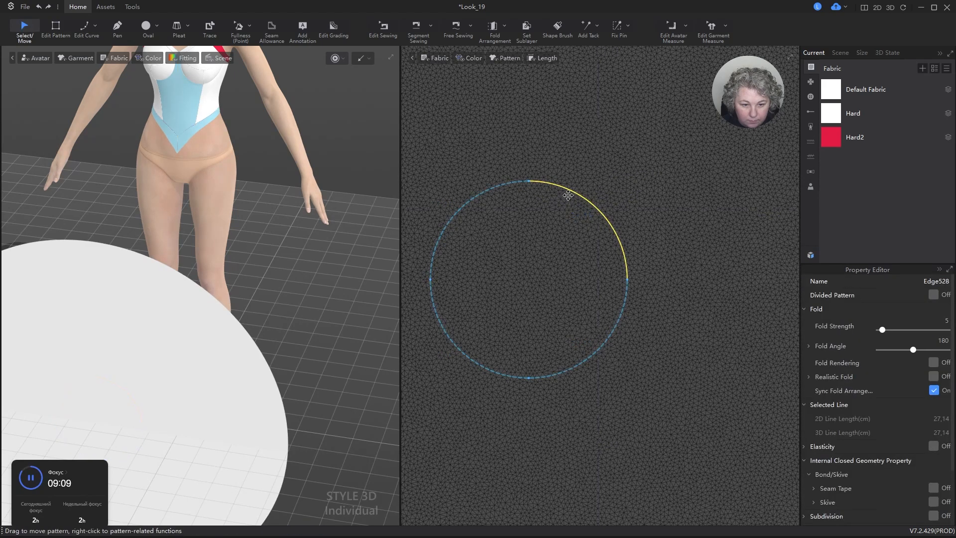
{"action": "left_click", "coordinate": [570, 191]}
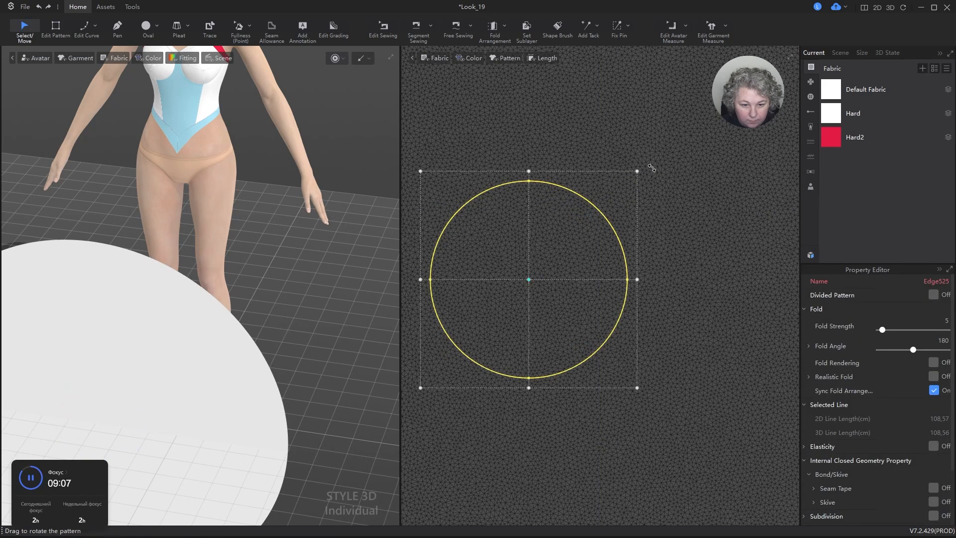
{"action": "left_click_drag", "start_coordinate": [636, 172], "coordinate": [604, 199]}
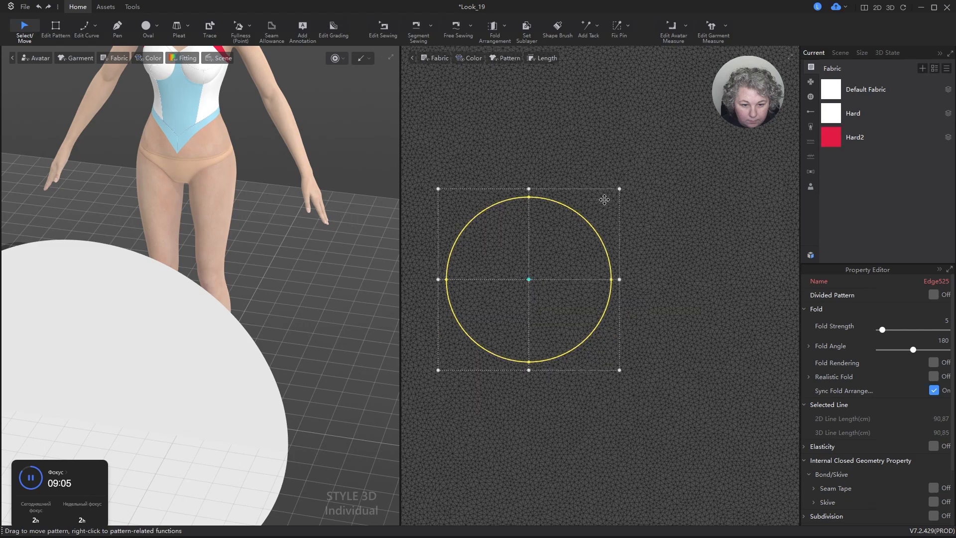
Convert the inner circle into a hole in the circular skirt pattern.
{"action": "scroll", "coordinate": [610, 206], "scroll_direction": "down", "scroll_amount": 5}
{"action": "scroll", "coordinate": [611, 214], "scroll_direction": "up", "scroll_amount": 5}
{"action": "right_click", "coordinate": [596, 207]}
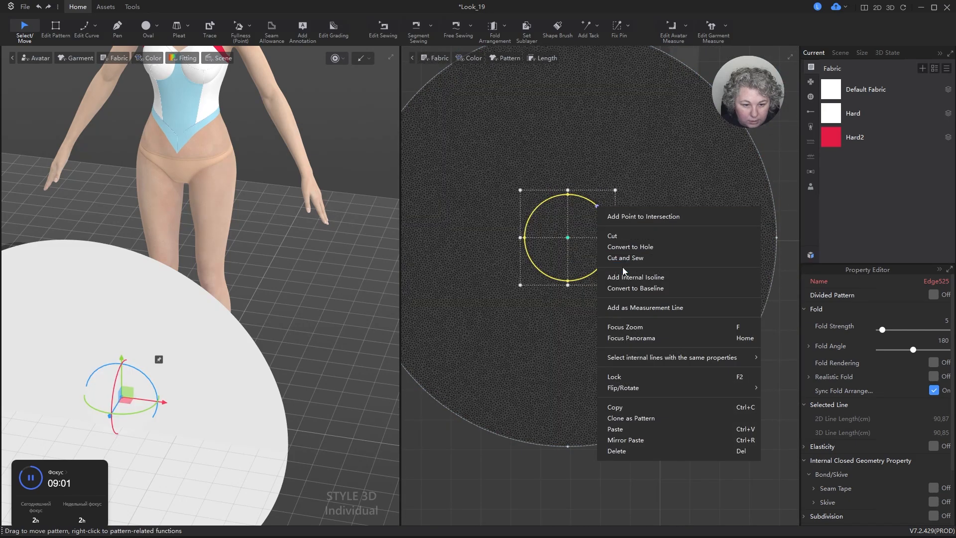
{"action": "left_click", "coordinate": [628, 246]}
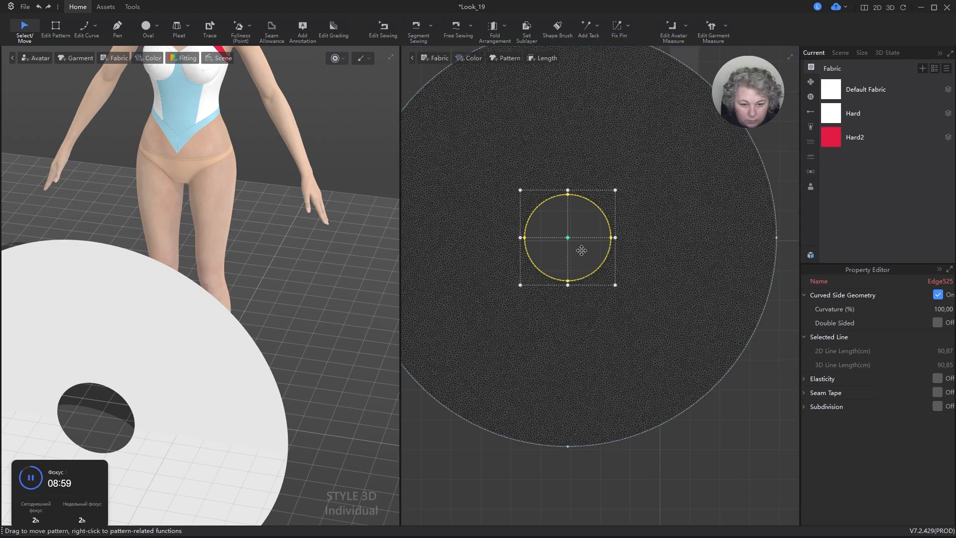
Draw vertical internal lines from the waist hole to the skirt's outer edge, one below and one above the hole.
{"action": "right_click_drag", "start_coordinate": [250, 358], "coordinate": [267, 341]}
{"action": "left_click", "coordinate": [223, 329]}
{"action": "scroll", "coordinate": [602, 277], "scroll_direction": "down", "scroll_amount": 3}
{"action": "scroll", "coordinate": [607, 277], "scroll_direction": "up", "scroll_amount": 3}
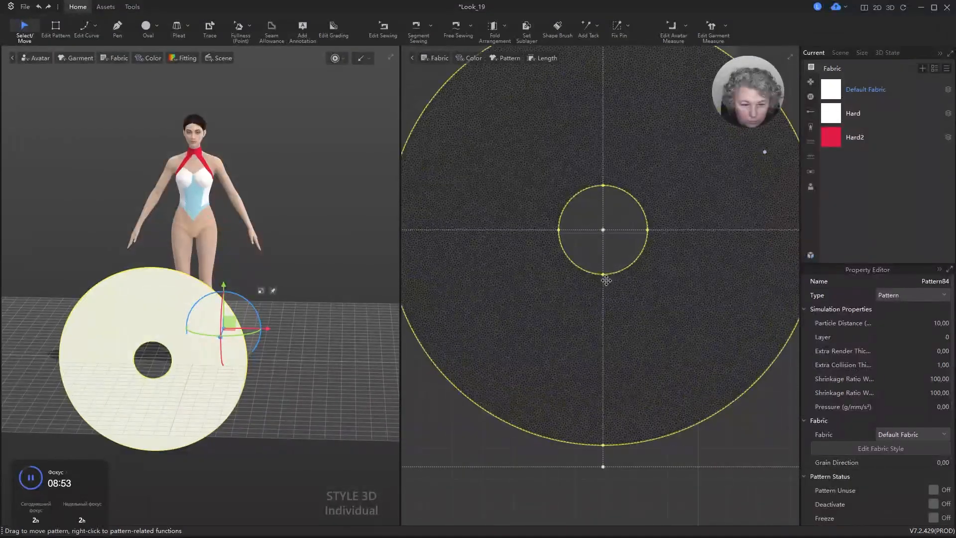
{"action": "scroll", "coordinate": [598, 275], "scroll_direction": "down", "scroll_amount": 3}
{"action": "scroll", "coordinate": [595, 279], "scroll_direction": "up", "scroll_amount": 3}
{"action": "key", "text": "p"}
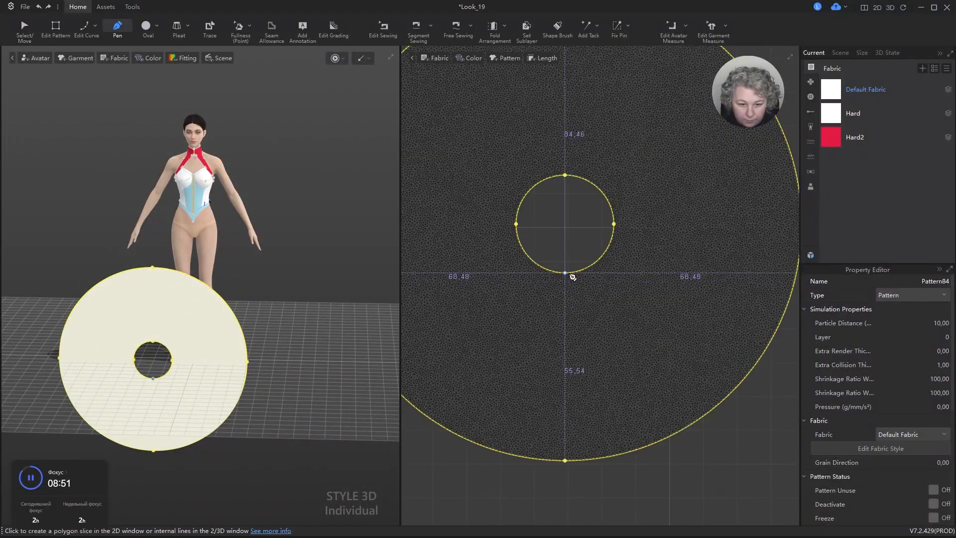
{"action": "left_click", "coordinate": [565, 274]}
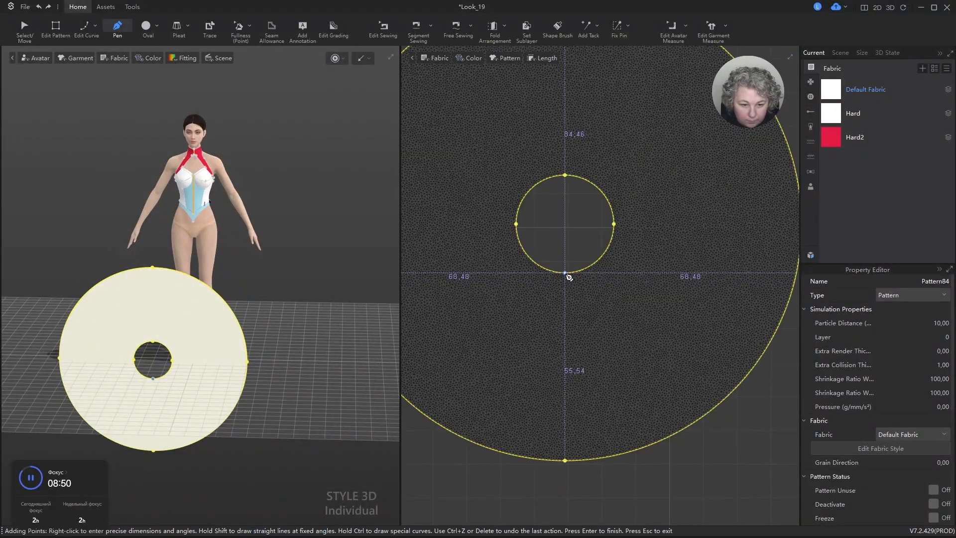
{"action": "left_click", "coordinate": [573, 450]}
{"action": "scroll", "coordinate": [565, 200], "scroll_direction": "down", "scroll_amount": 2}
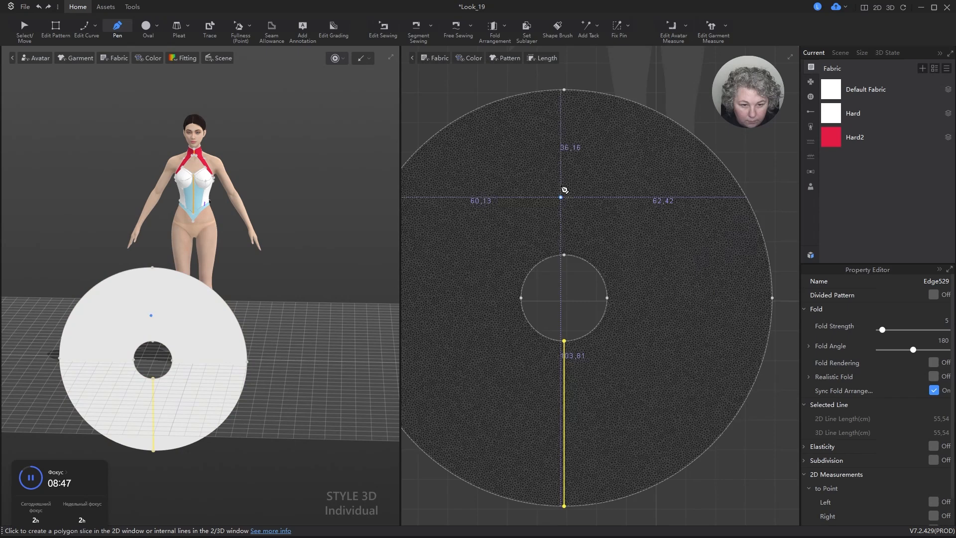
{"action": "left_click", "coordinate": [567, 92]}
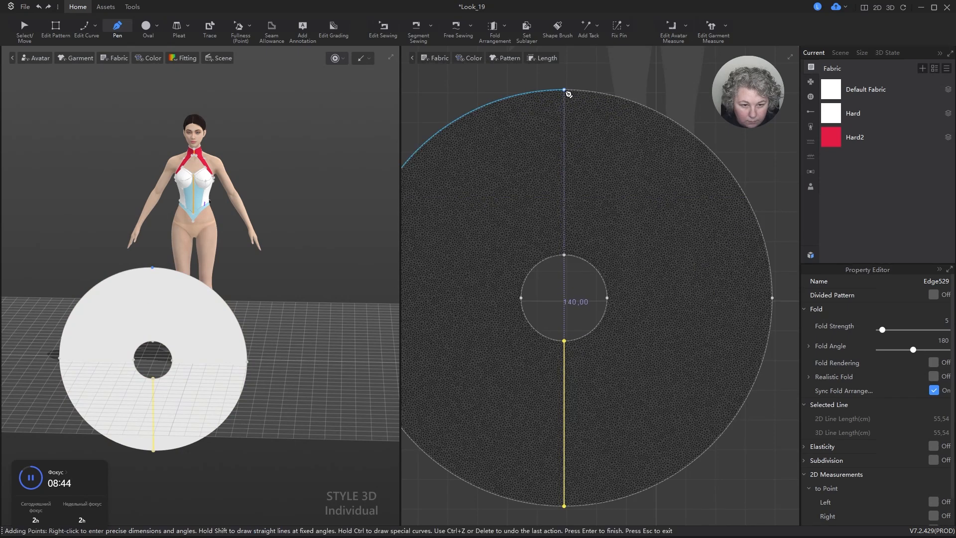
{"action": "left_click", "coordinate": [568, 257]}
Undo the internal lines, the hole conversion and the last scaling of the inner circle.
{"action": "key", "text": "ctrl+z"}
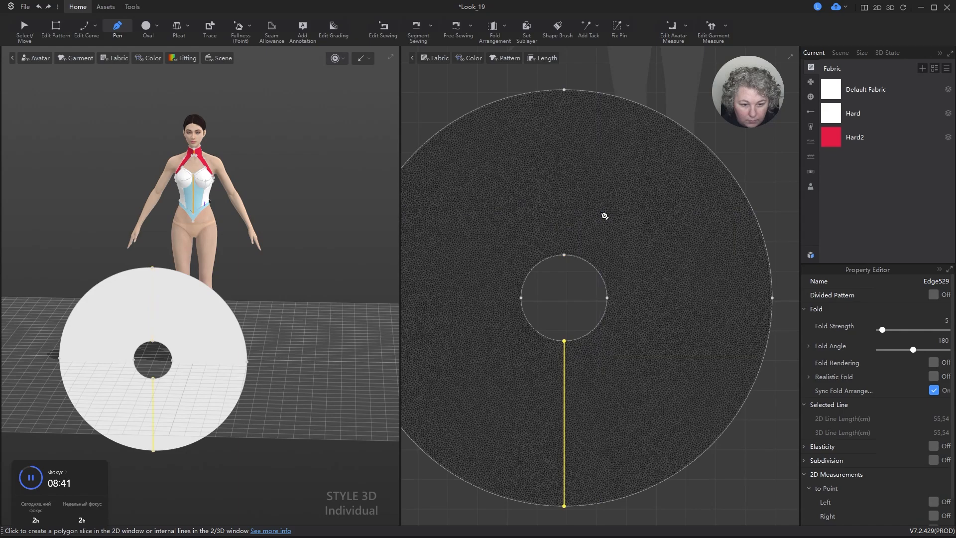
{"action": "key", "text": "ctrl+z"}
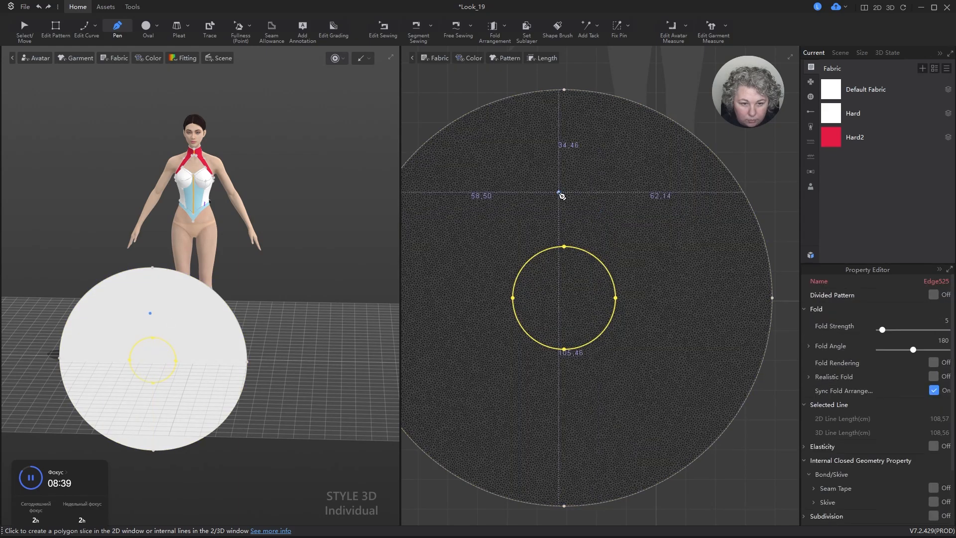
Draw a vertical internal line through the circle's centre from edge to edge and cut the pattern along it.
{"action": "left_click", "coordinate": [566, 91]}
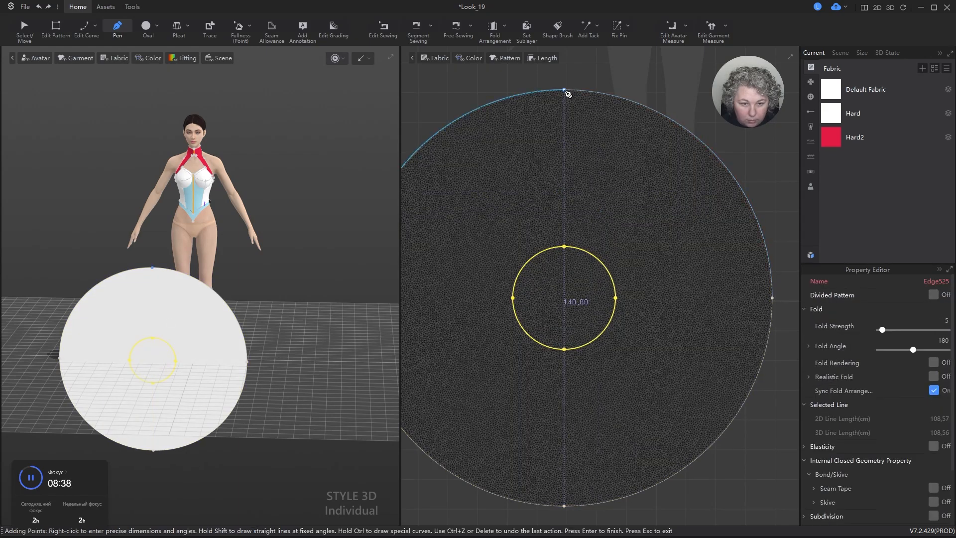
{"action": "left_click", "coordinate": [566, 505]}
{"action": "key", "text": "Escape"}
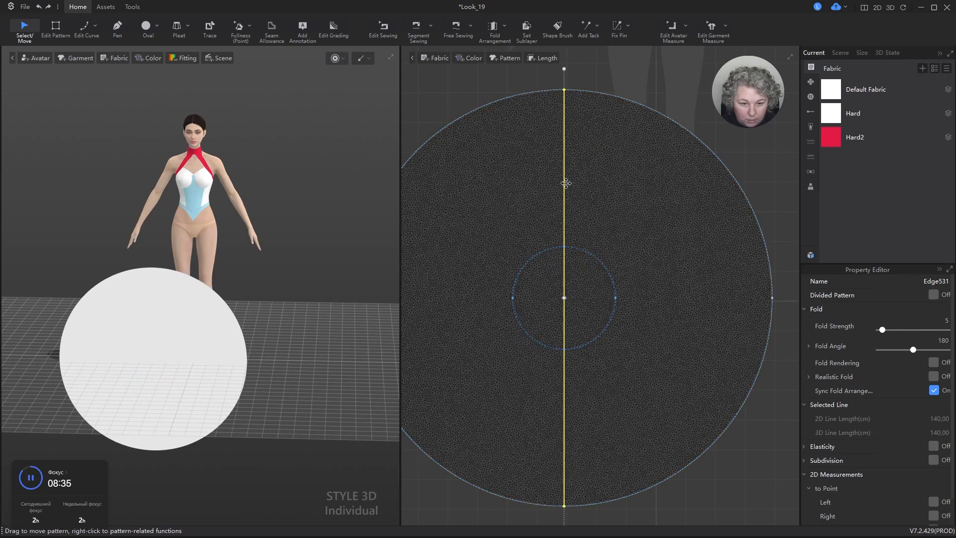
{"action": "right_click", "coordinate": [565, 182]}
{"action": "left_click", "coordinate": [578, 222]}
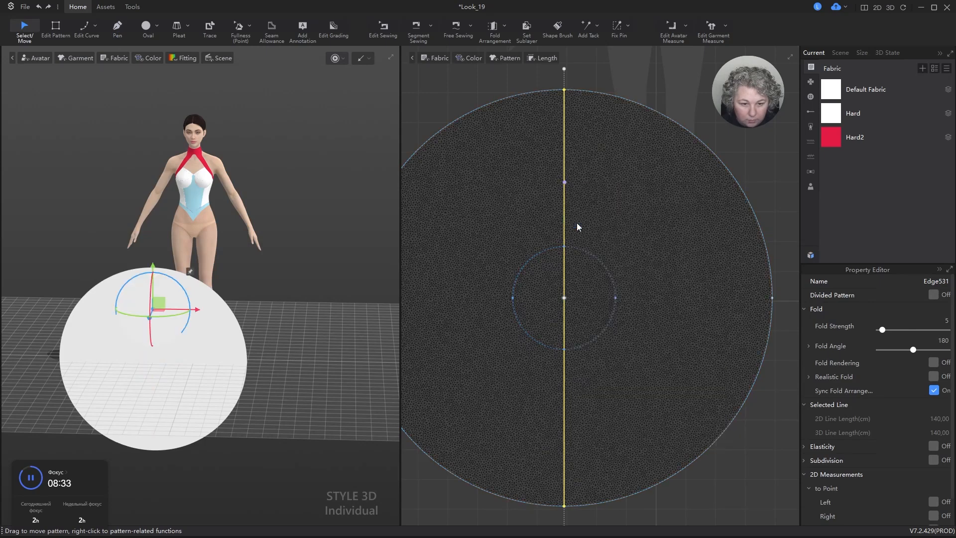
Delete the left half of the cut circular pattern.
{"action": "scroll", "coordinate": [553, 207], "scroll_direction": "down", "scroll_amount": 3}
{"action": "left_click", "coordinate": [539, 207]}
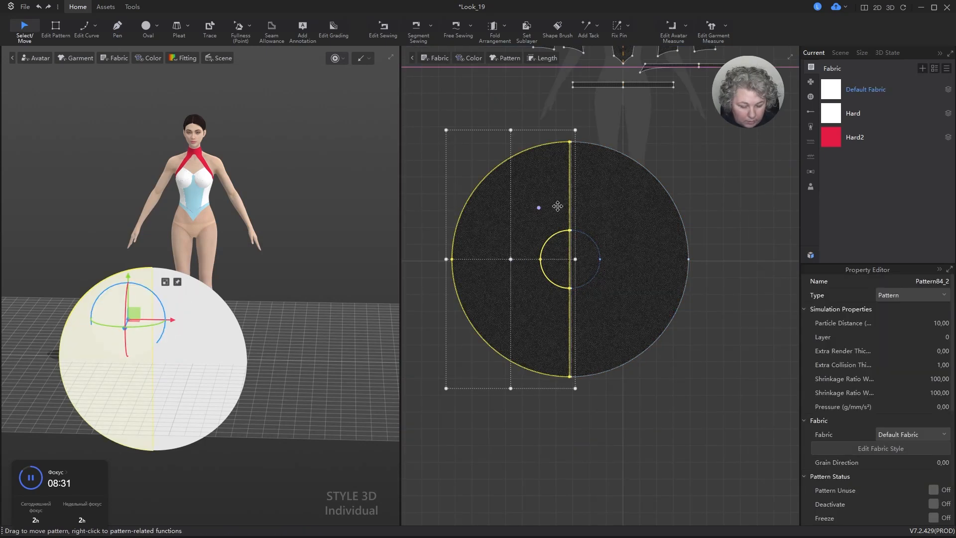
{"action": "key", "text": "Delete"}
{"action": "scroll", "coordinate": [598, 259], "scroll_direction": "up", "scroll_amount": 4}
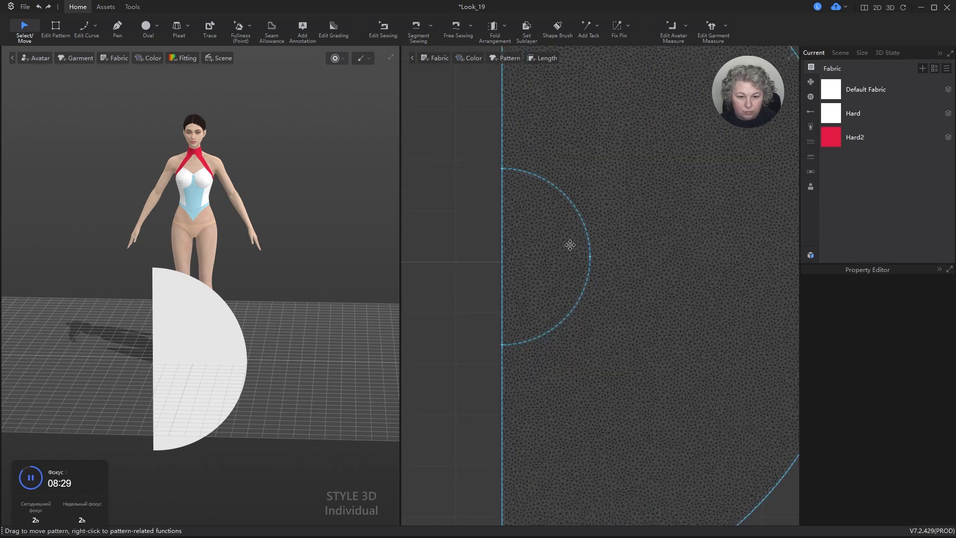
{"action": "left_click", "coordinate": [568, 188]}
{"action": "right_click", "coordinate": [563, 190]}
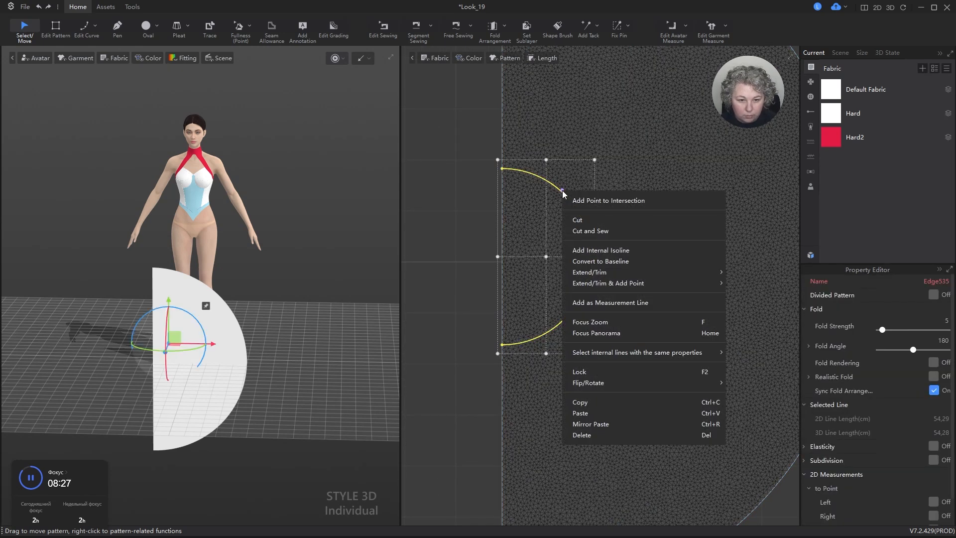
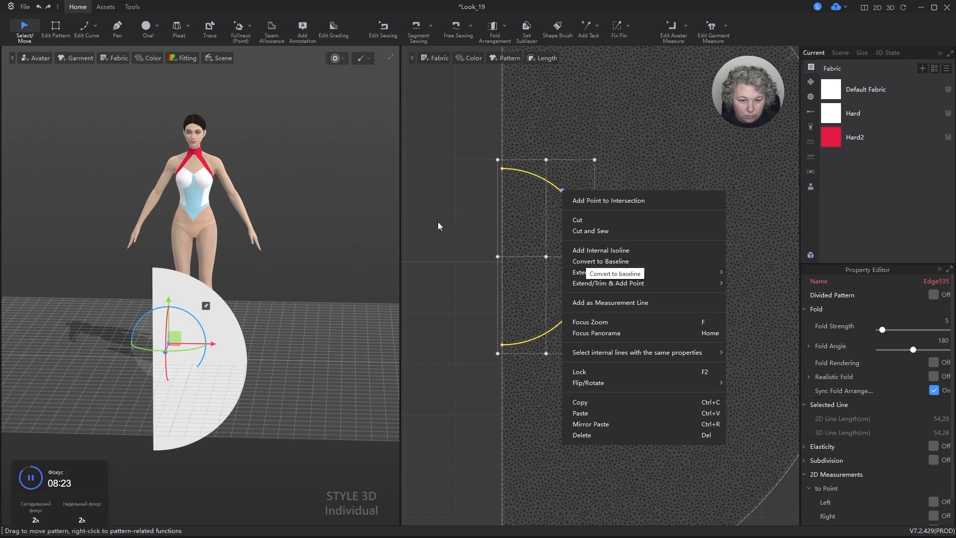
{"action": "left_click", "coordinate": [455, 204]}
Try to reduce the width of the internal half-circle arc on the straight edge.
{"action": "scroll", "coordinate": [533, 209], "scroll_direction": "down", "scroll_amount": 3}
{"action": "scroll", "coordinate": [548, 239], "scroll_direction": "up", "scroll_amount": 5}
{"action": "scroll", "coordinate": [547, 239], "scroll_direction": "up", "scroll_amount": 1}
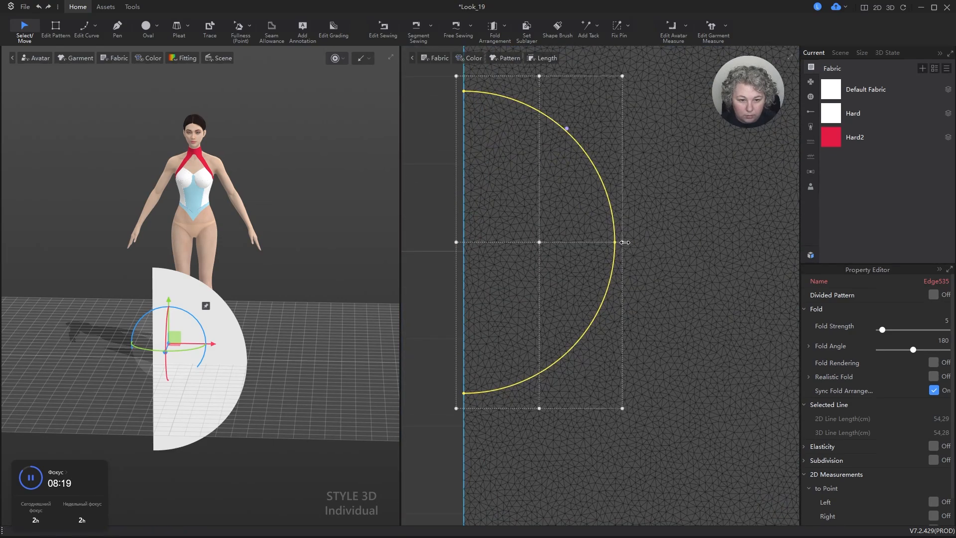
{"action": "left_click_drag", "start_coordinate": [622, 242], "coordinate": [604, 242]}
{"action": "key", "text": "ctrl+z"}
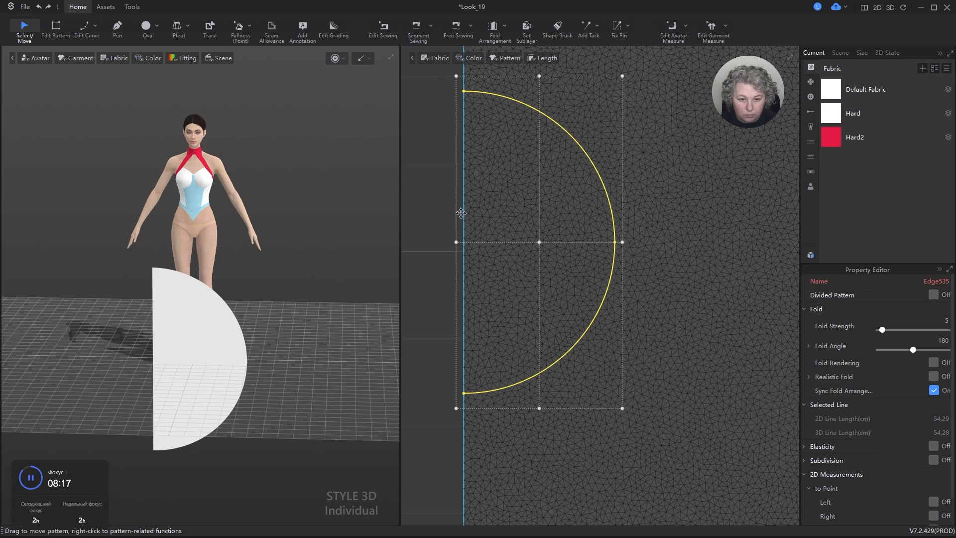
{"action": "key", "text": "Escape"}
{"action": "left_click", "coordinate": [616, 240]}
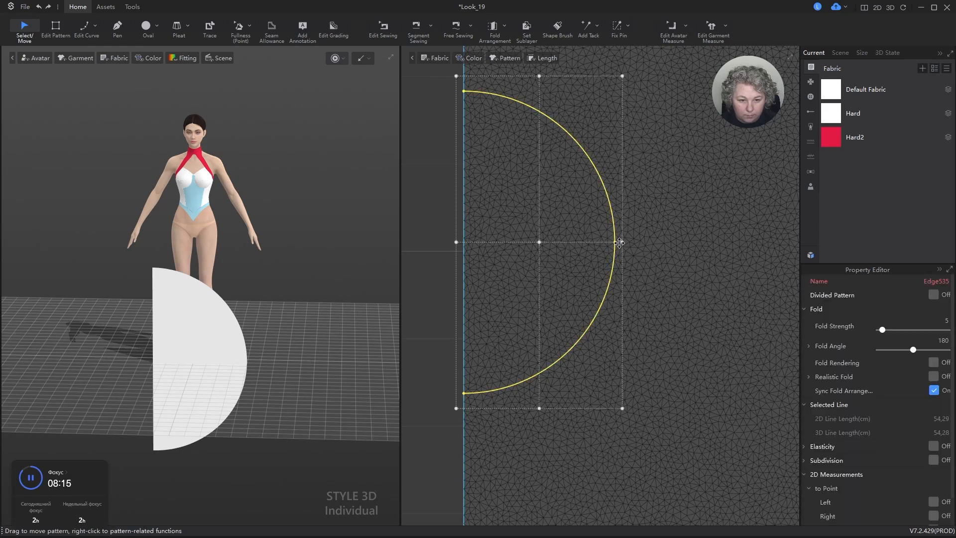
{"action": "right_click", "coordinate": [622, 243]}
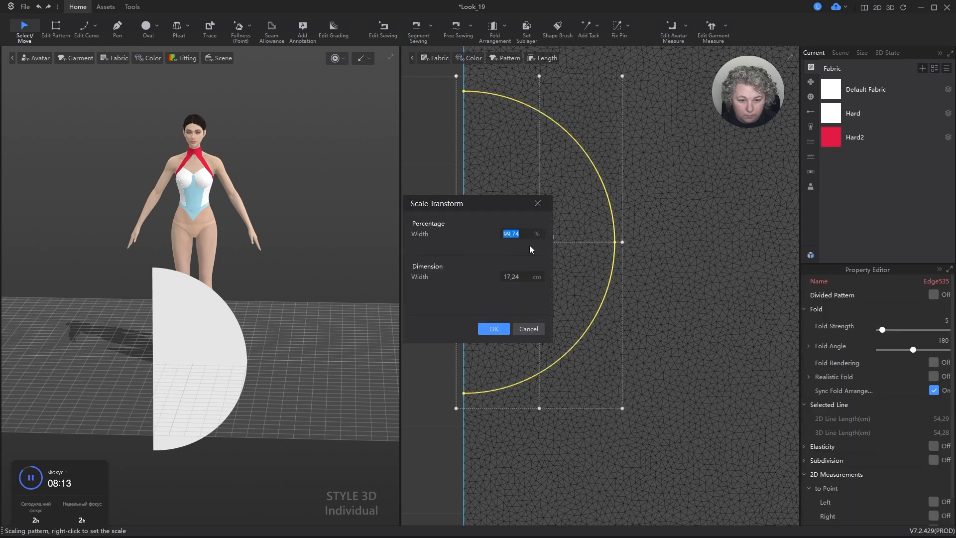
{"action": "left_click", "coordinate": [537, 203]}
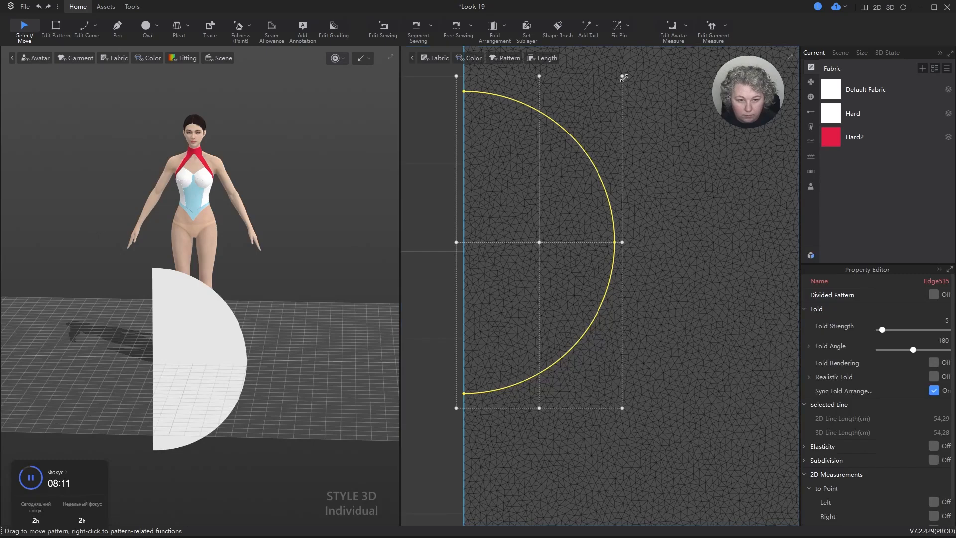
Try to scale the internal half-circle arc down proportionally from its upper corner.
{"action": "left_click_drag", "start_coordinate": [623, 76], "coordinate": [601, 105]}
{"action": "left_click", "coordinate": [451, 186]}
{"action": "scroll", "coordinate": [621, 188], "scroll_direction": "down", "scroll_amount": 3}
{"action": "left_click", "coordinate": [595, 162]}
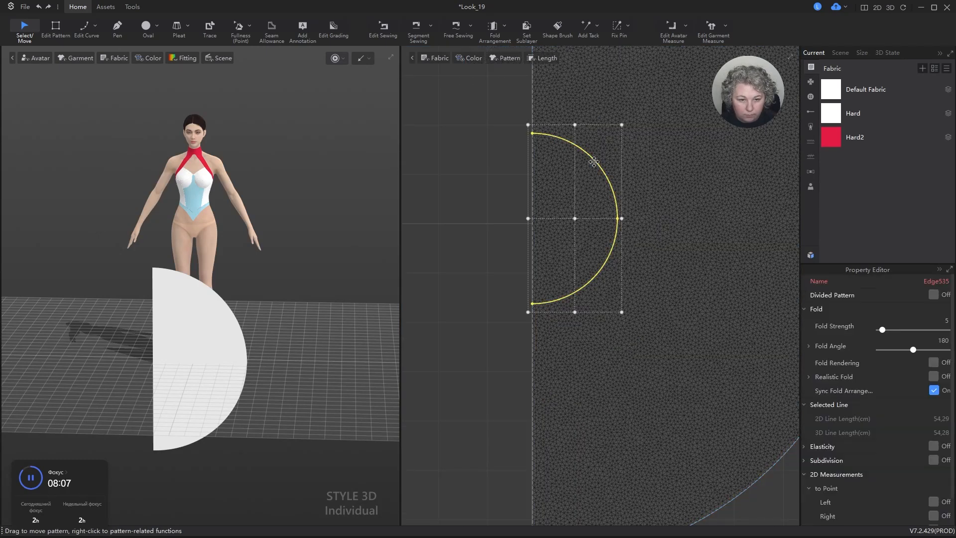
{"action": "left_click", "coordinate": [483, 171]}
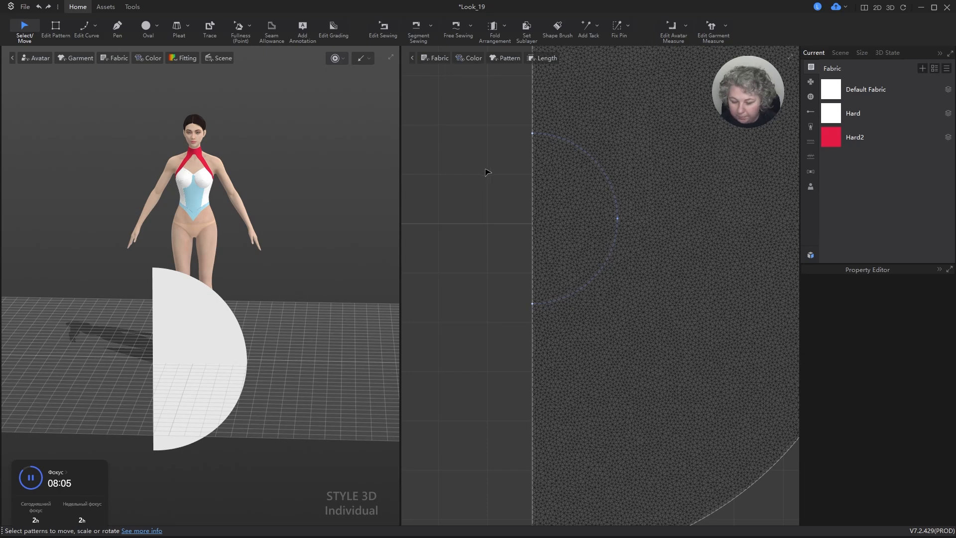
Draw an internal circle about 60 cm in circumference over the half-circle arc in the pattern.
{"action": "left_click", "coordinate": [148, 28]}
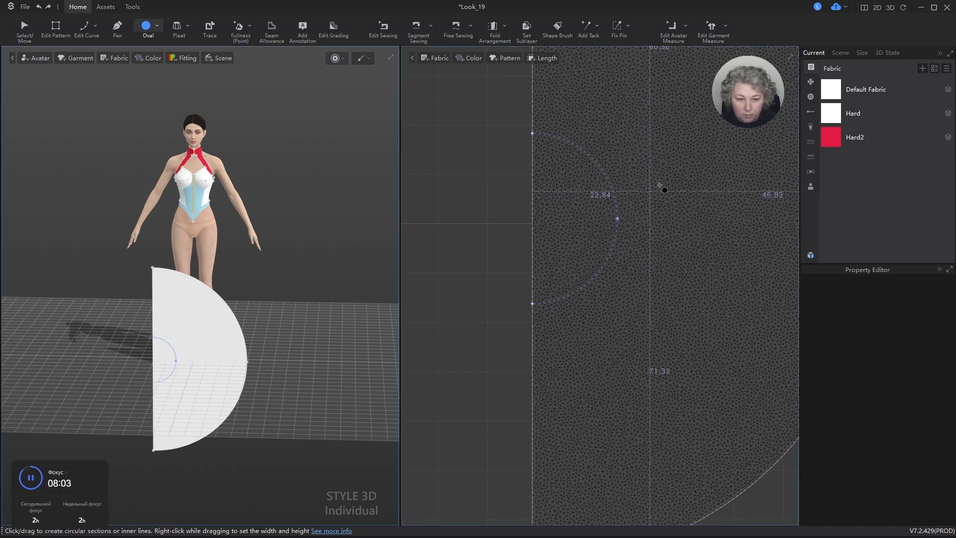
{"action": "left_click_drag", "start_coordinate": [628, 211], "coordinate": [582, 226]}
{"action": "key", "text": "q"}
{"action": "left_click", "coordinate": [524, 156]}
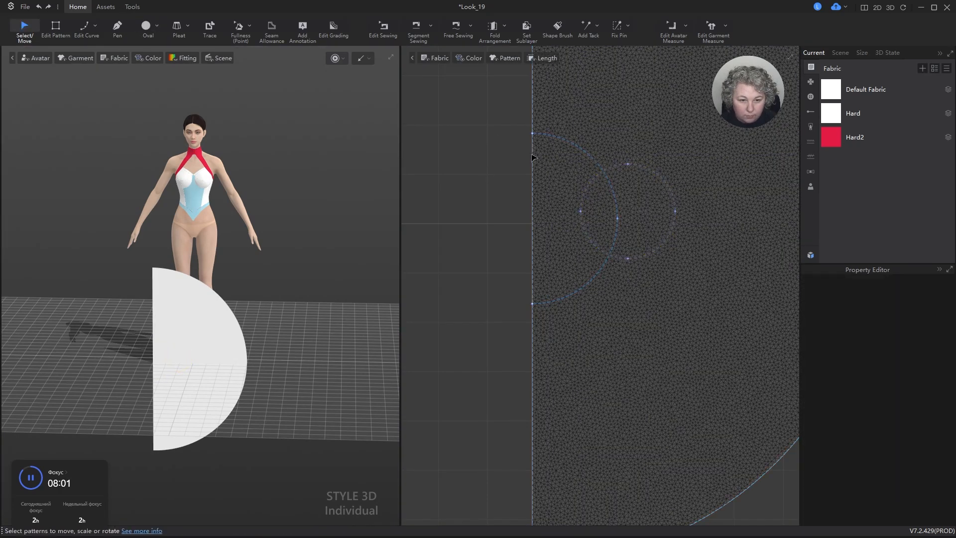
Centre the internal circle on the pattern's straight edge and align it vertically with the half-circle arc.
{"action": "left_click_drag", "start_coordinate": [644, 164], "coordinate": [534, 160]}
{"action": "scroll", "coordinate": [532, 169], "scroll_direction": "up", "scroll_amount": 8}
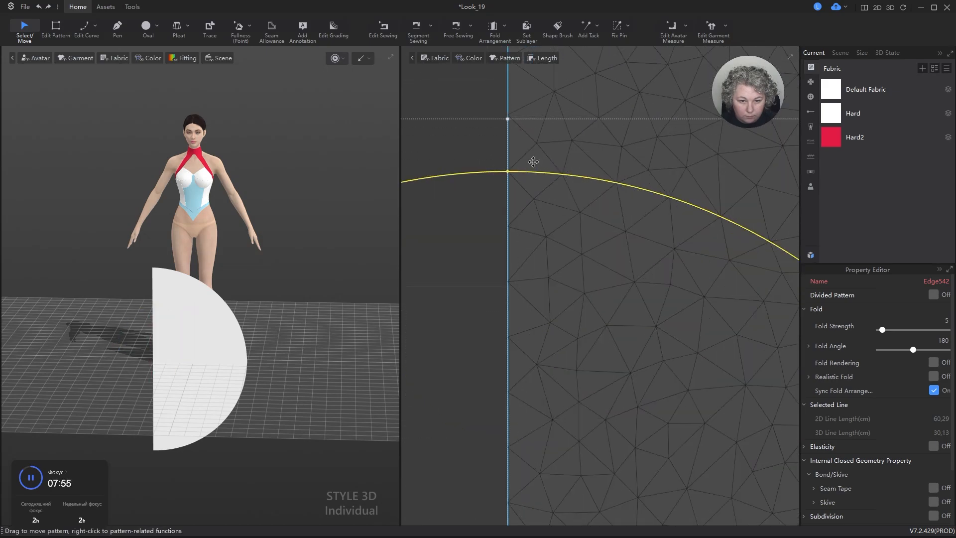
{"action": "scroll", "coordinate": [523, 174], "scroll_direction": "down", "scroll_amount": 8}
{"action": "scroll", "coordinate": [515, 184], "scroll_direction": "down", "scroll_amount": 2}
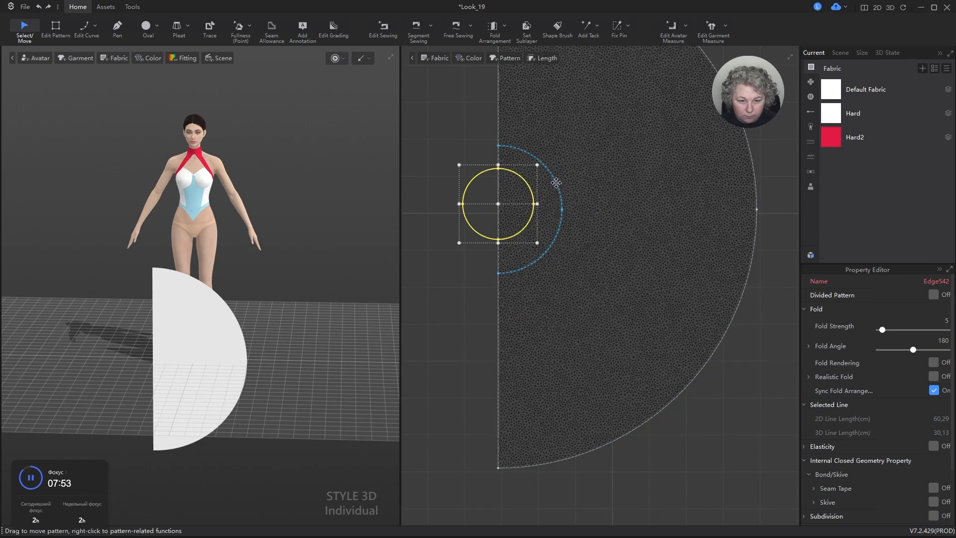
{"action": "left_click", "coordinate": [556, 181]}
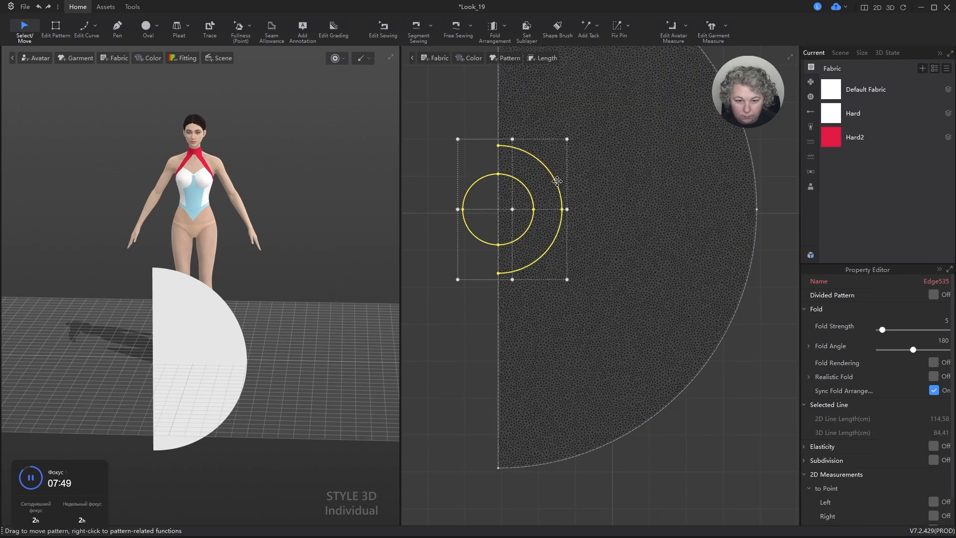
{"action": "left_click", "coordinate": [471, 158]}
Delete the internal half-circle arc around the new circle.
{"action": "scroll", "coordinate": [545, 157], "scroll_direction": "up", "scroll_amount": 2}
{"action": "left_click", "coordinate": [536, 158]}
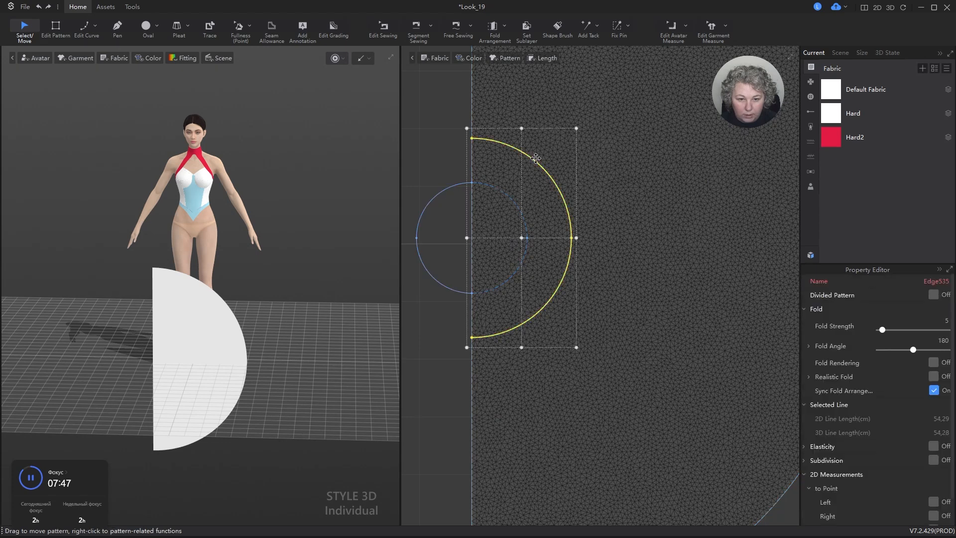
{"action": "key", "text": "Delete"}
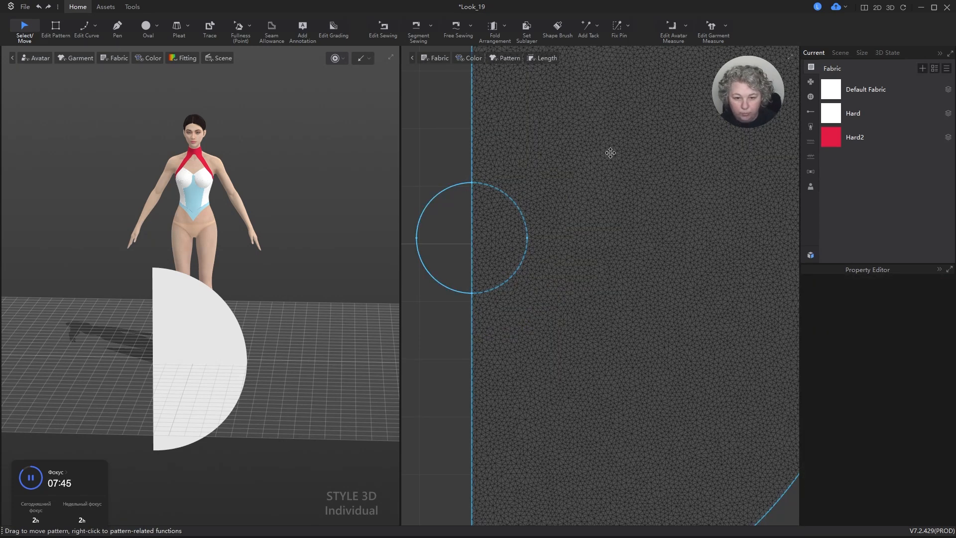
Scale the internal circle around its centre to 20 cm in width and height.
{"action": "left_click", "coordinate": [441, 192]}
{"action": "scroll", "coordinate": [504, 230], "scroll_direction": "up", "scroll_amount": 2}
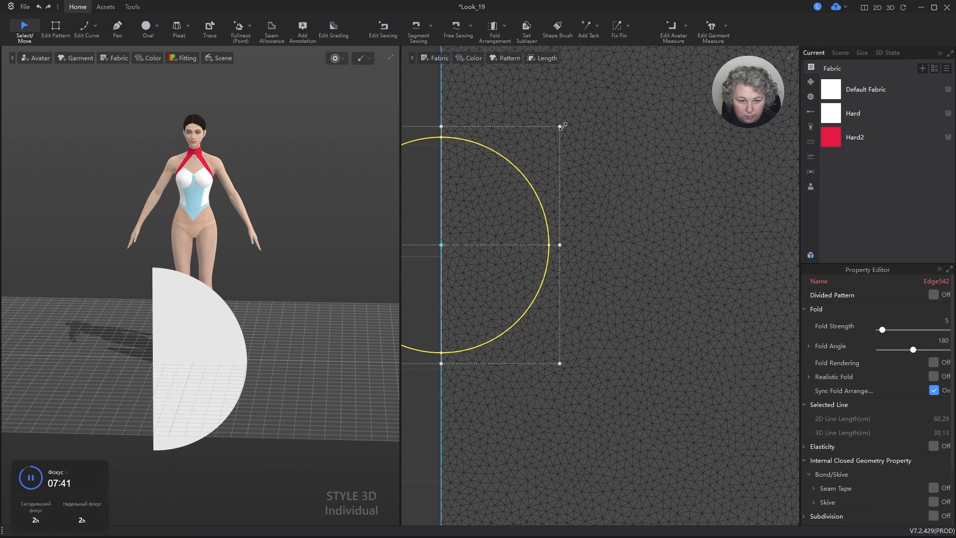
{"action": "left_click_drag", "start_coordinate": [562, 127], "coordinate": [580, 112]}
{"action": "right_click", "coordinate": [580, 113]}
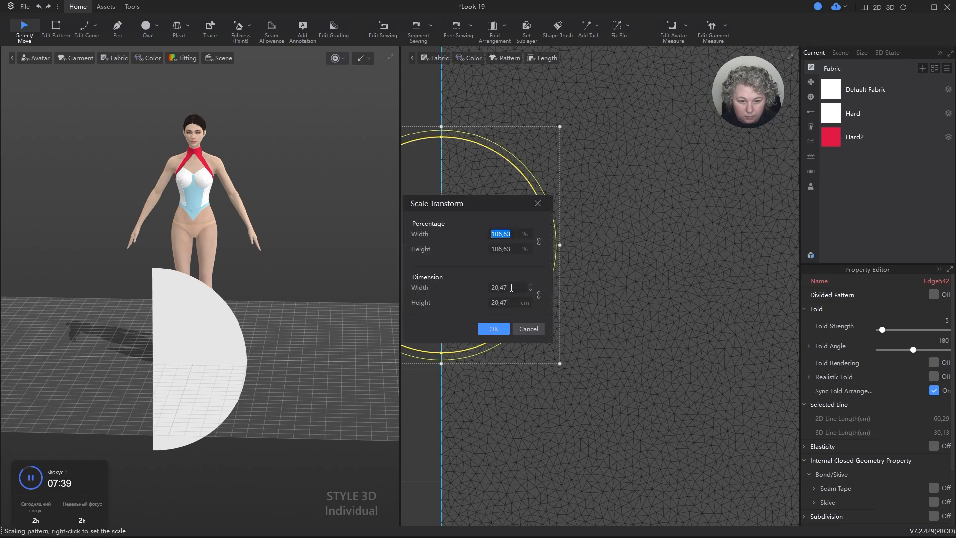
{"action": "type", "text": "20"}
{"action": "key", "text": "Return"}
{"action": "scroll", "coordinate": [505, 267], "scroll_direction": "down", "scroll_amount": 3}
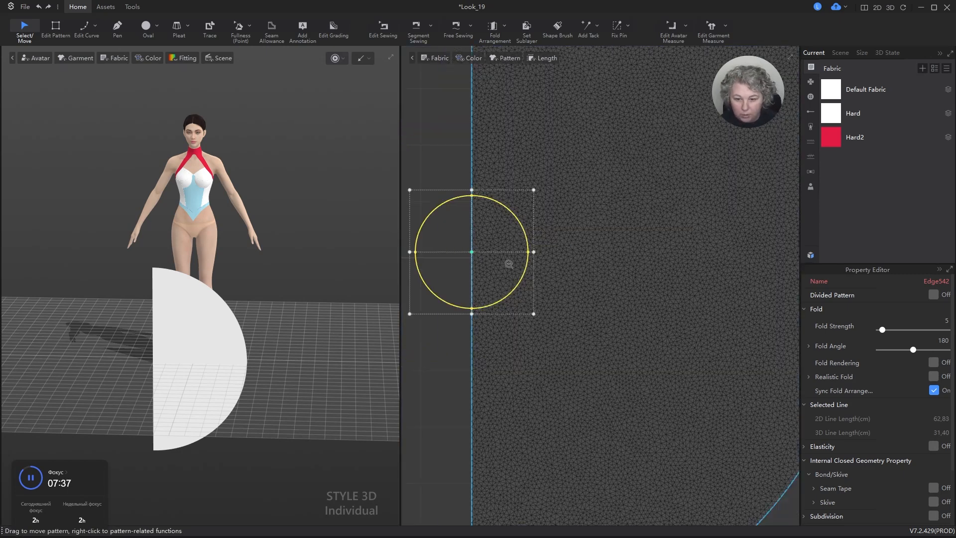
{"action": "key", "text": "Escape"}
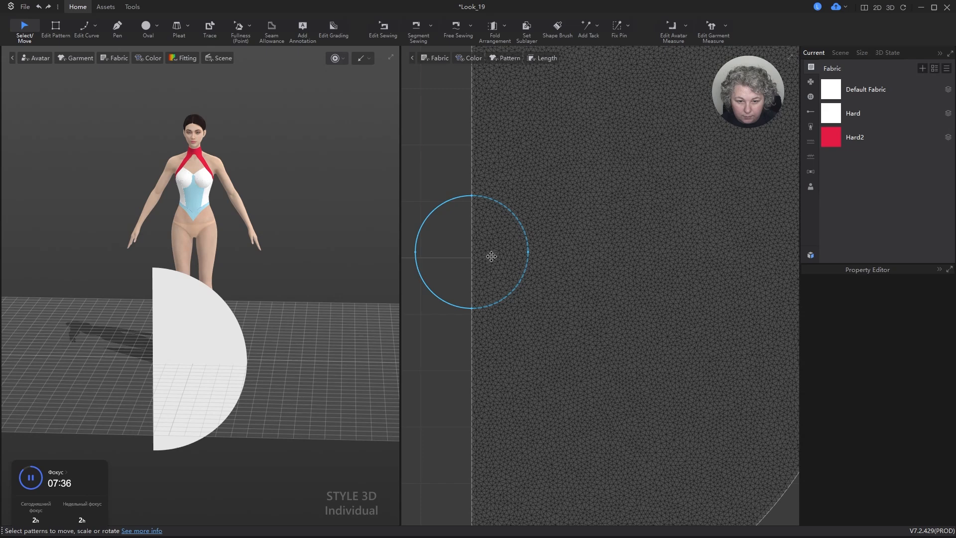
Try to convert the circle on the straight edge into a hole.
{"action": "left_click", "coordinate": [451, 200]}
{"action": "right_click", "coordinate": [451, 200]}
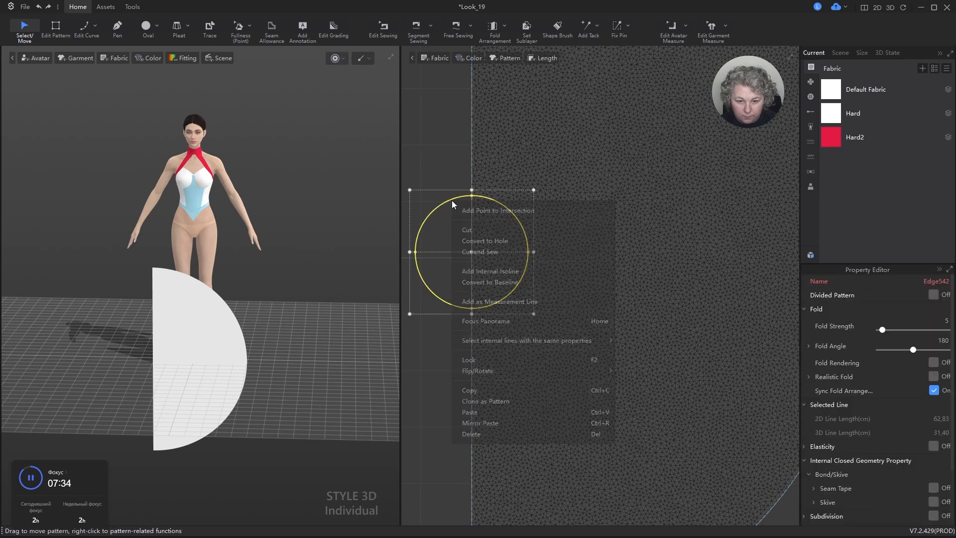
{"action": "left_click", "coordinate": [477, 241]}
{"action": "left_click", "coordinate": [518, 311]}
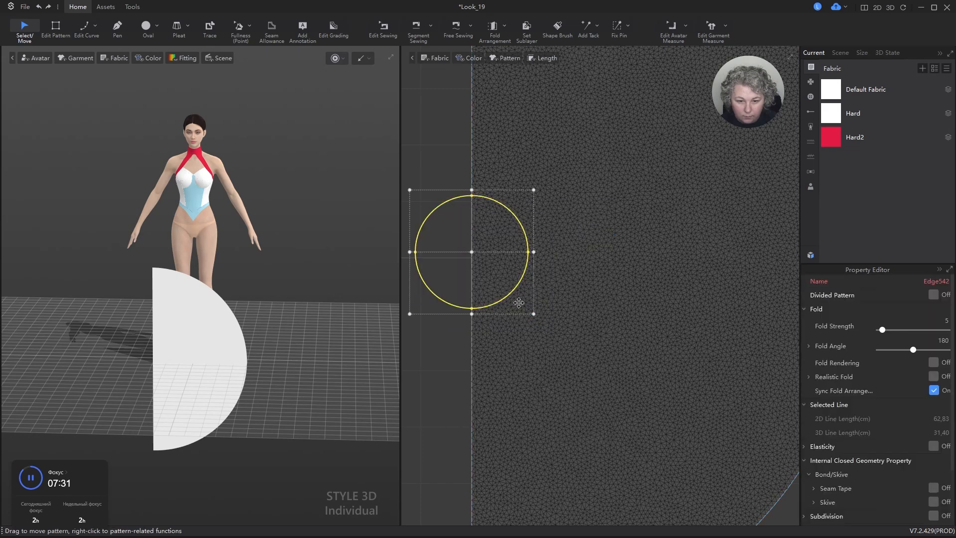
{"action": "key", "text": "Escape"}
Measure the combined length of the two internal circle arcs that lie inside the half-circle pattern.
{"action": "left_click", "coordinate": [512, 211]}
{"action": "key", "text": "z"}
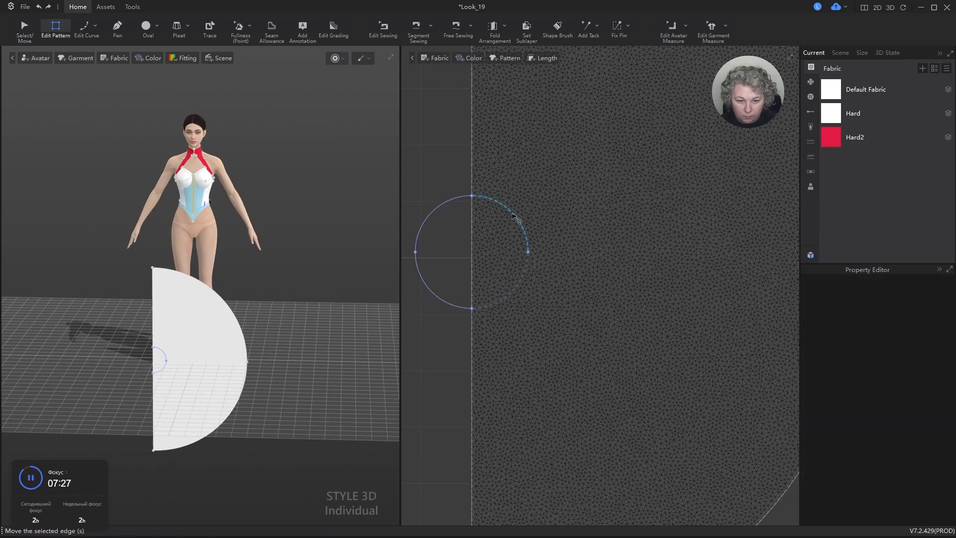
{"action": "left_click", "coordinate": [511, 212]}
{"action": "left_click", "coordinate": [522, 285], "text": "shift"}
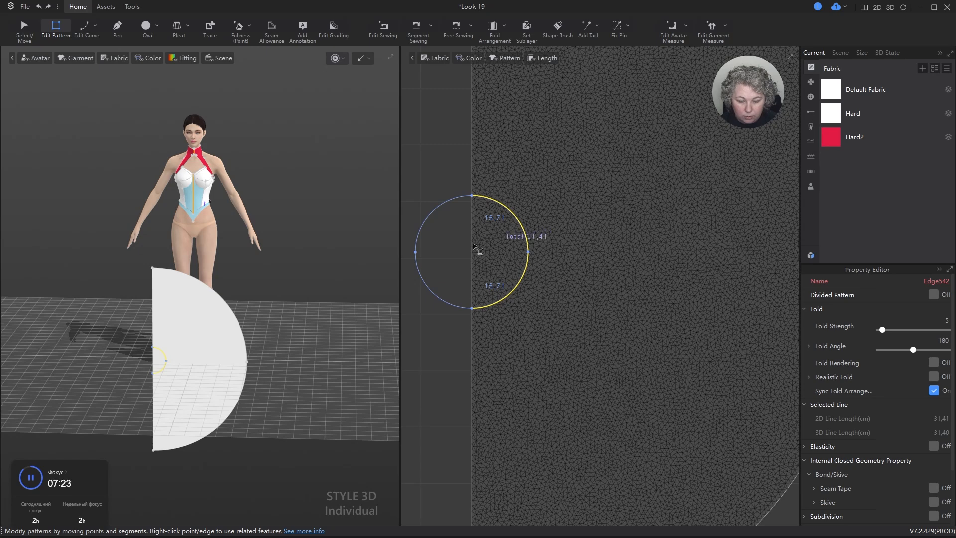
{"action": "right_click_drag", "start_coordinate": [319, 269], "coordinate": [311, 213]}
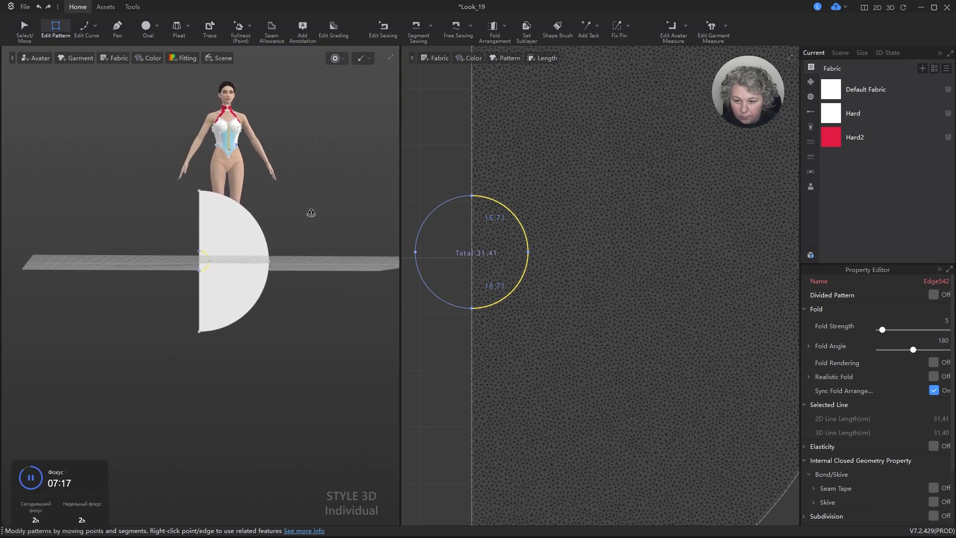
{"action": "scroll", "coordinate": [286, 222], "scroll_direction": "up", "scroll_amount": 3}
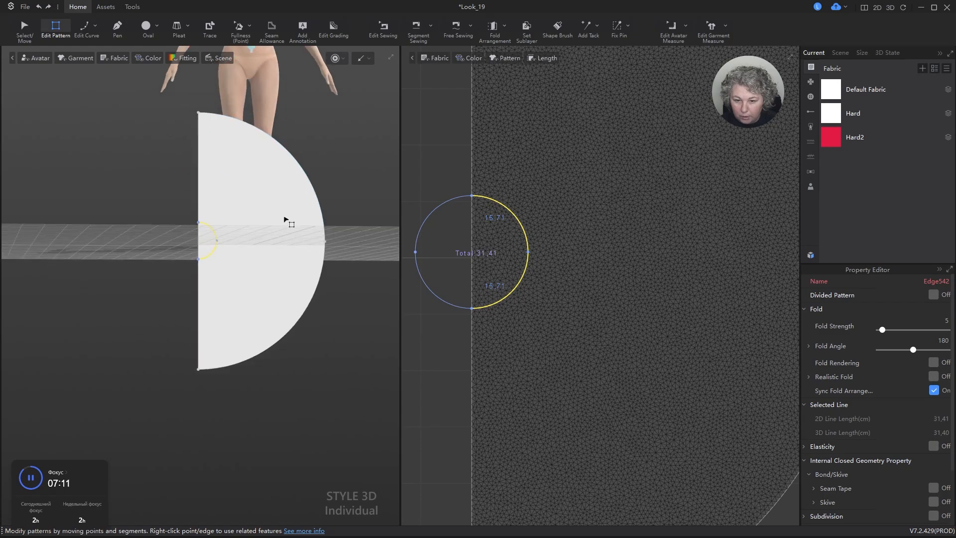
{"action": "scroll", "coordinate": [608, 228], "scroll_direction": "down", "scroll_amount": 2}
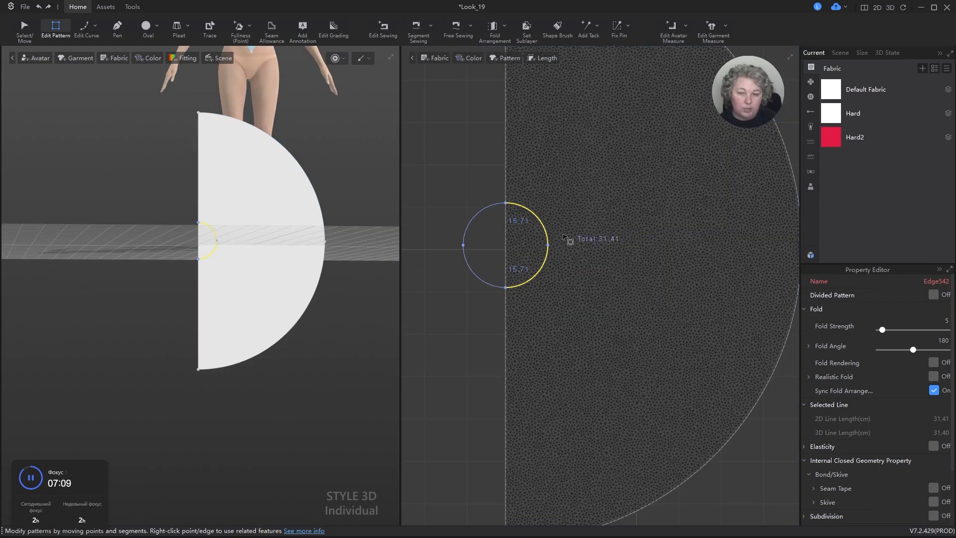
{"action": "scroll", "coordinate": [533, 224], "scroll_direction": "up", "scroll_amount": 5}
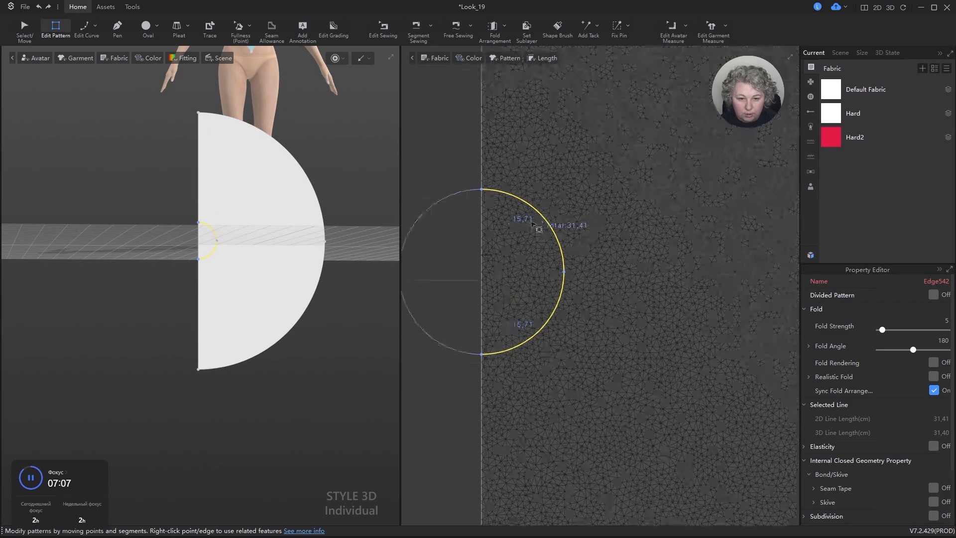
{"action": "scroll", "coordinate": [558, 199], "scroll_direction": "down", "scroll_amount": 4}
Flatten the internal circle vertically about its centre into an ellipse about 56.7 cm around.
{"action": "key", "text": "a"}
{"action": "left_click", "coordinate": [484, 182]}
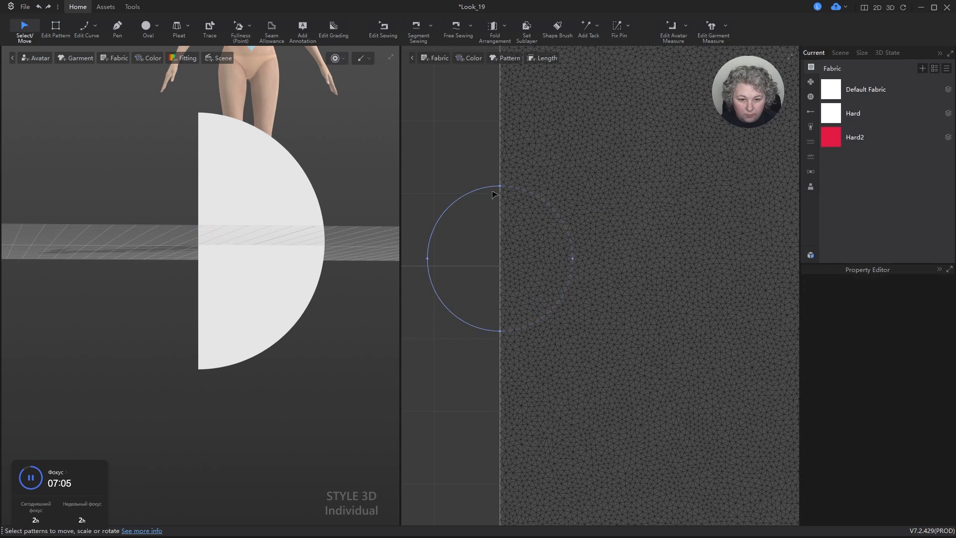
{"action": "left_click", "coordinate": [493, 187]}
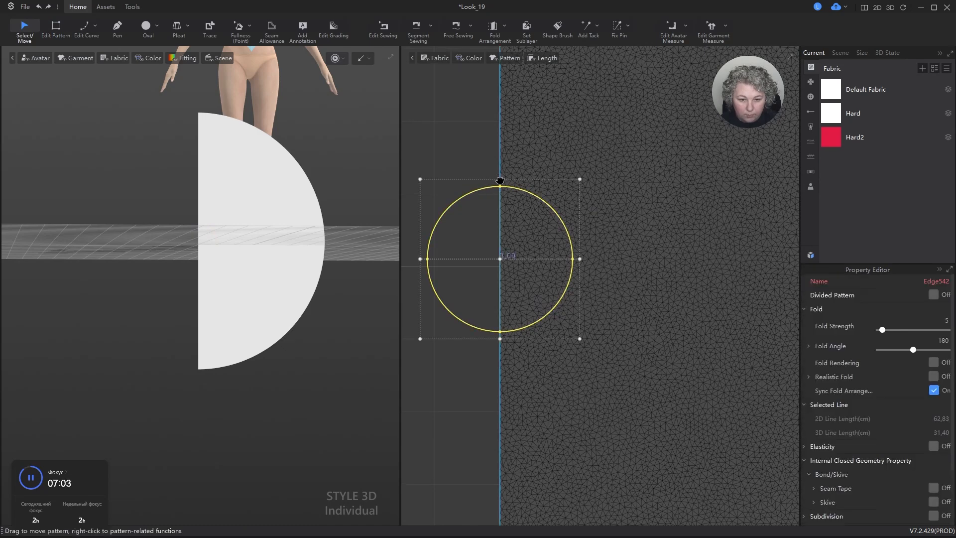
{"action": "left_click_drag", "start_coordinate": [500, 178], "coordinate": [503, 211]}
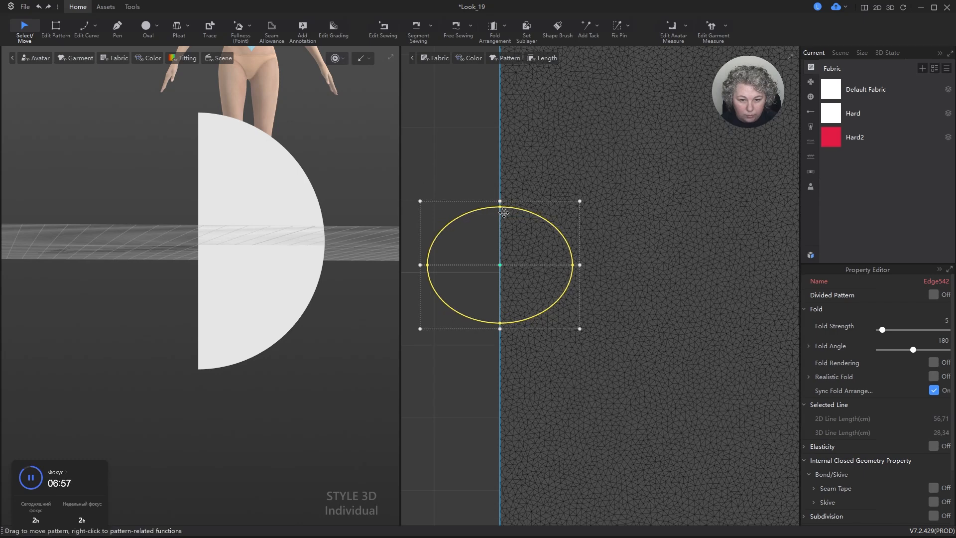
Show the garment's internal lines in the 3D view.
{"action": "scroll", "coordinate": [342, 215], "scroll_direction": "down", "scroll_amount": 4}
{"action": "right_click_drag", "start_coordinate": [341, 215], "coordinate": [295, 264]}
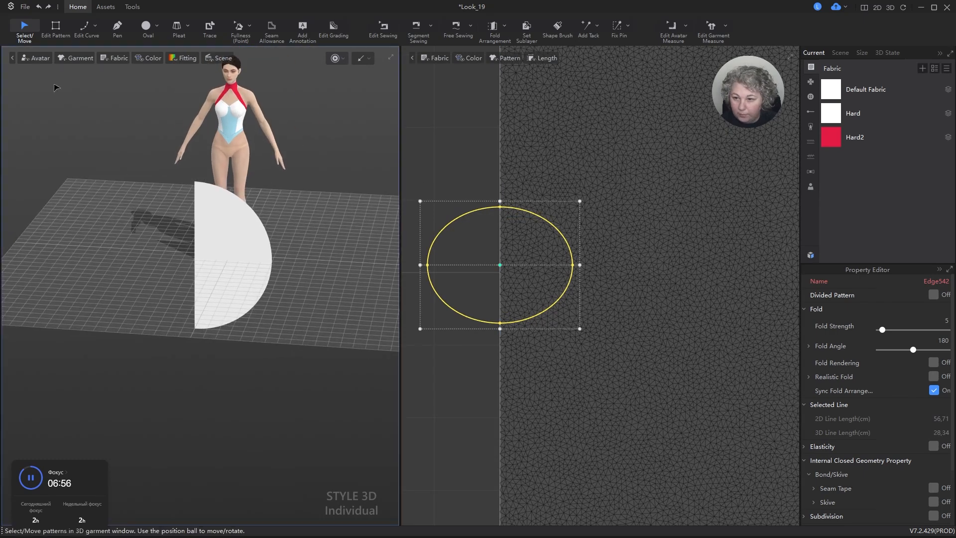
{"action": "left_click", "coordinate": [75, 58]}
{"action": "left_click", "coordinate": [100, 88]}
{"action": "scroll", "coordinate": [288, 215], "scroll_direction": "up", "scroll_amount": 3}
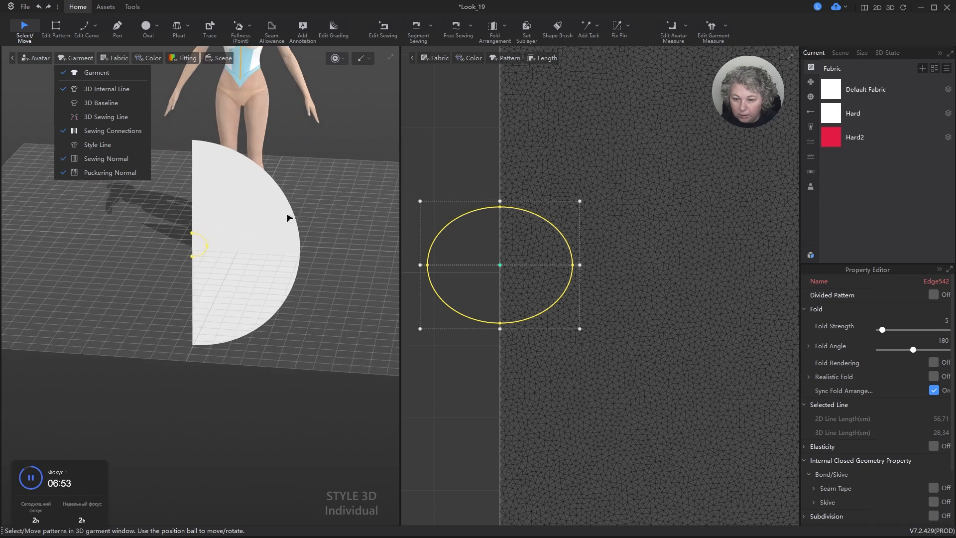
{"action": "middle_click_drag", "start_coordinate": [303, 151], "coordinate": [302, 240]}
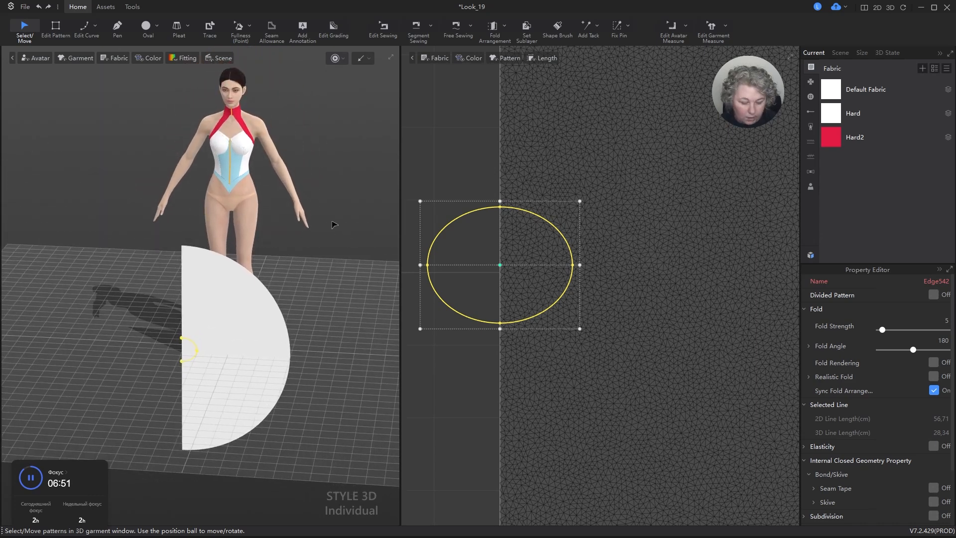
Move the half-circle pattern up in front of the avatar, with its straight edge on the body's centre line and the ellipse near the waist.
{"action": "key", "text": "2"}
{"action": "scroll", "coordinate": [309, 188], "scroll_direction": "down", "scroll_amount": 2}
{"action": "left_click", "coordinate": [218, 387]}
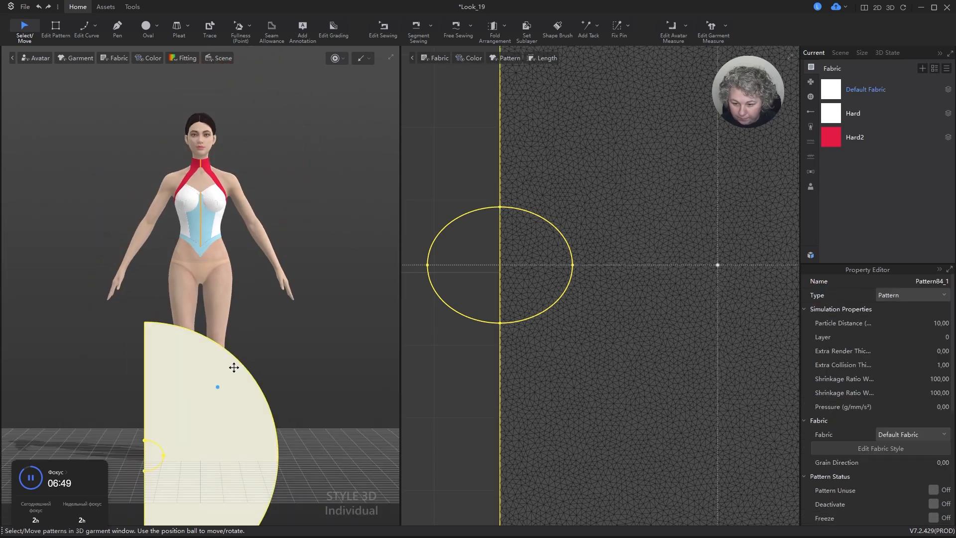
{"action": "left_click_drag", "start_coordinate": [234, 367], "coordinate": [276, 177]}
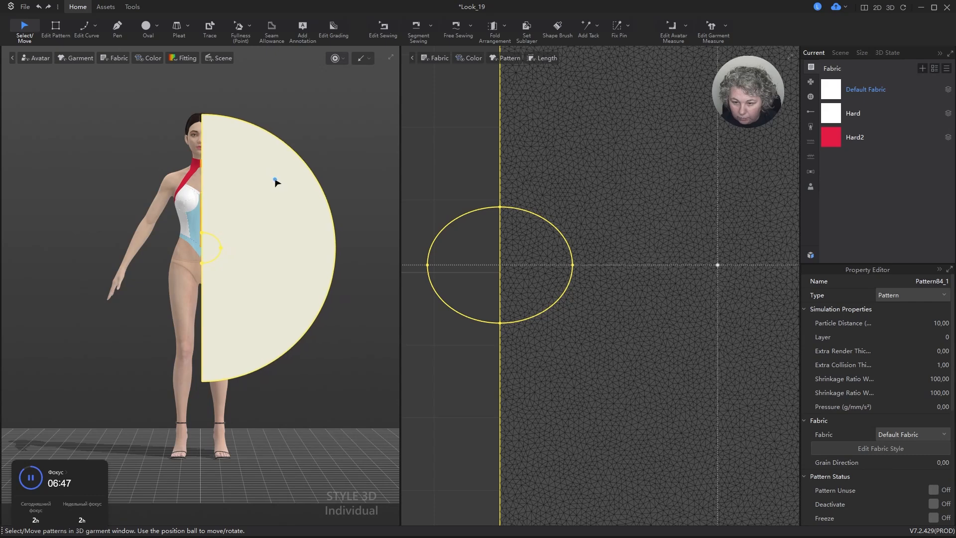
Make the 3D cloth translucent to compare the ellipse with the avatar's waist and hips.
{"action": "left_click", "coordinate": [114, 58]}
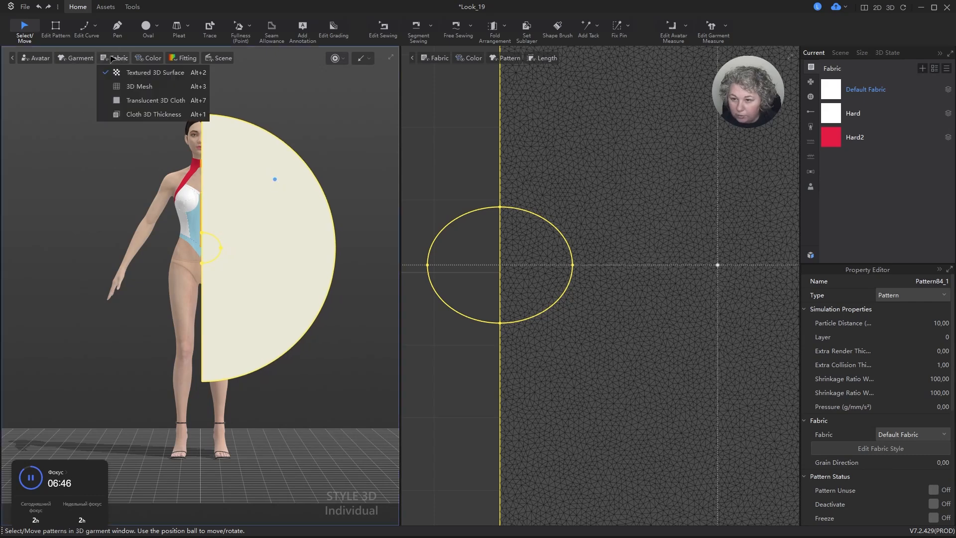
{"action": "left_click", "coordinate": [142, 101]}
{"action": "scroll", "coordinate": [252, 271], "scroll_direction": "up", "scroll_amount": 4}
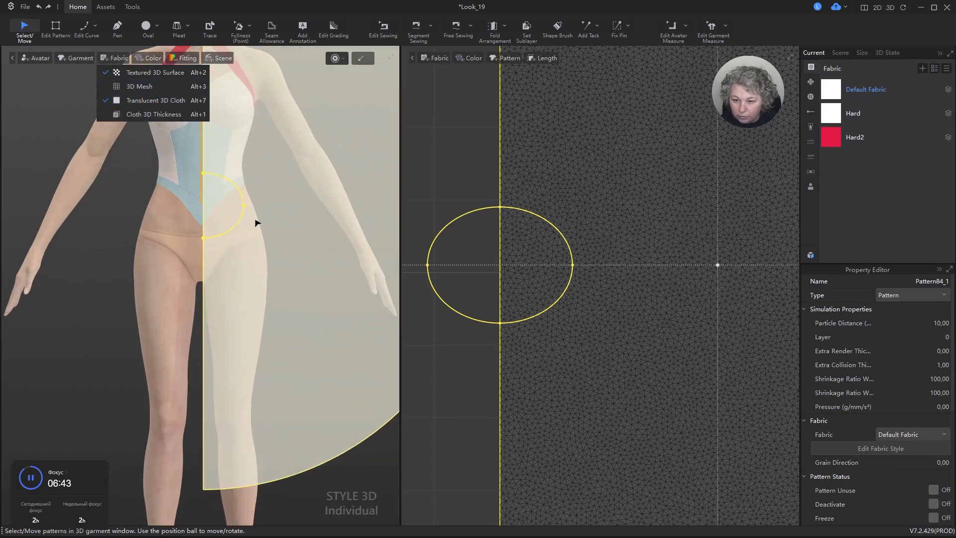
Widen the internal ellipse horizontally about its centre until it is about 59.7 cm around.
{"action": "left_click", "coordinate": [487, 172]}
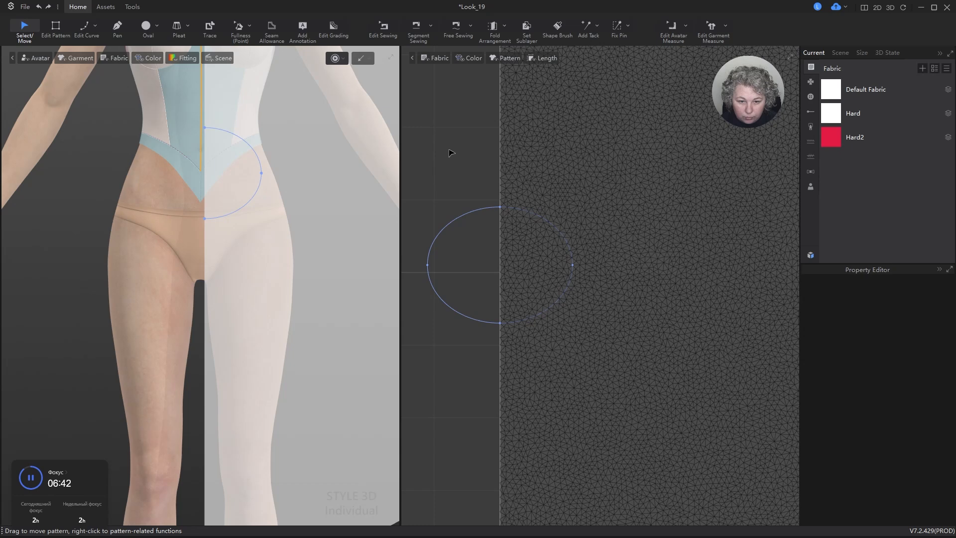
{"action": "left_click", "coordinate": [563, 238]}
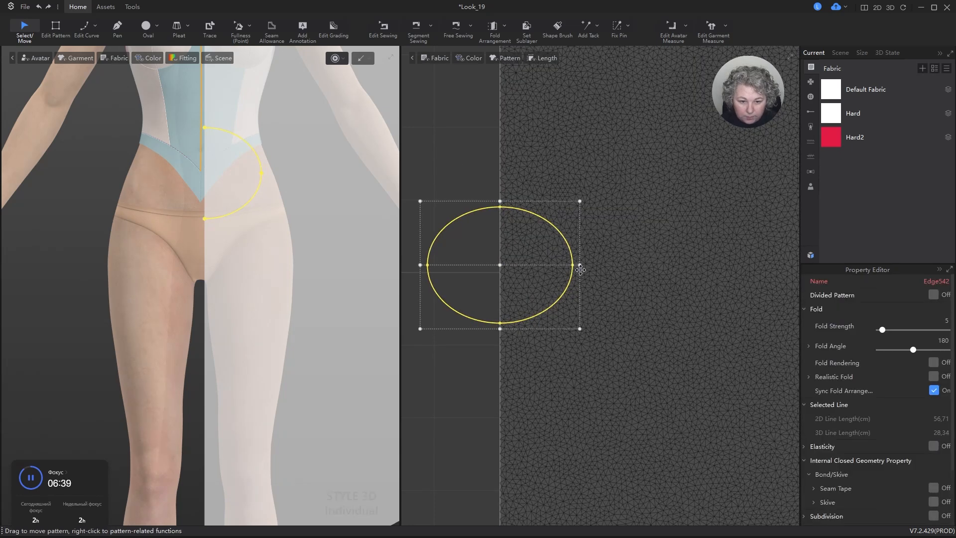
{"action": "double_click", "coordinate": [501, 265]}
{"action": "middle_click_drag", "start_coordinate": [582, 264], "coordinate": [589, 265]}
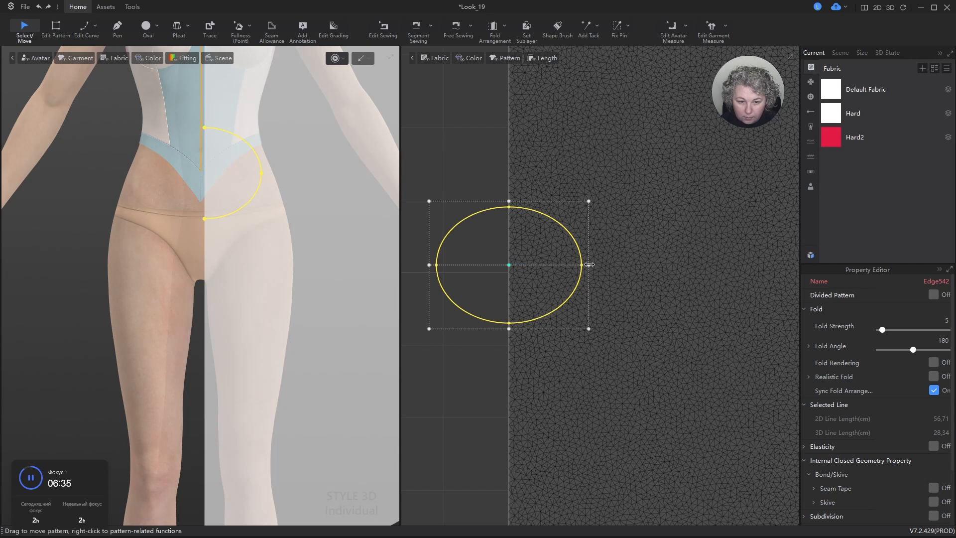
{"action": "left_click_drag", "start_coordinate": [588, 264], "coordinate": [603, 263]}
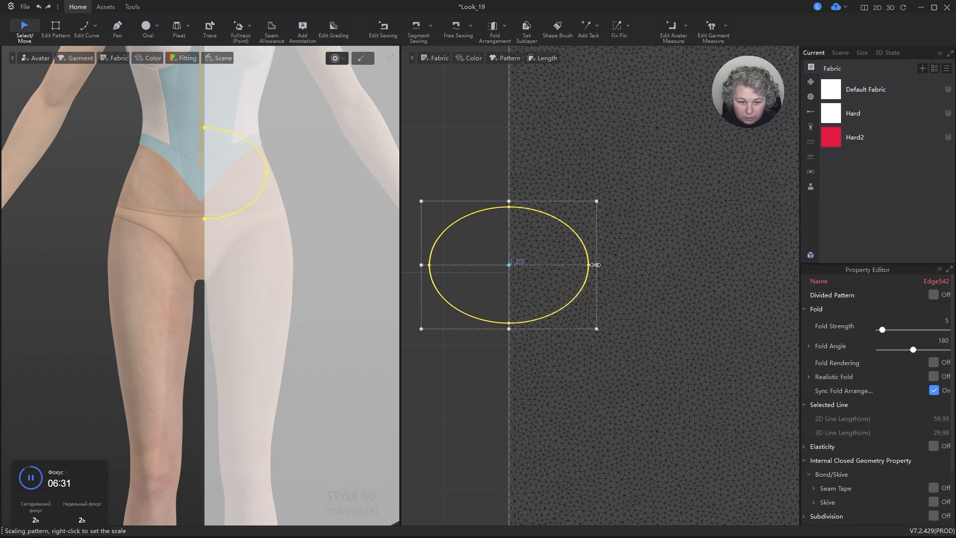
Measure the combined length of the ellipse's two arcs inside the half-circle pattern.
{"action": "key", "text": "z"}
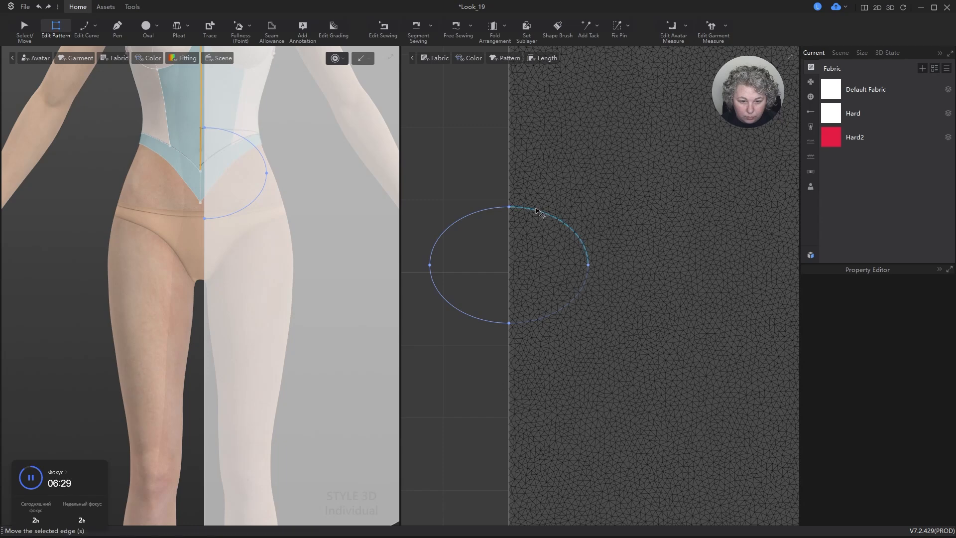
{"action": "left_click", "coordinate": [538, 216]}
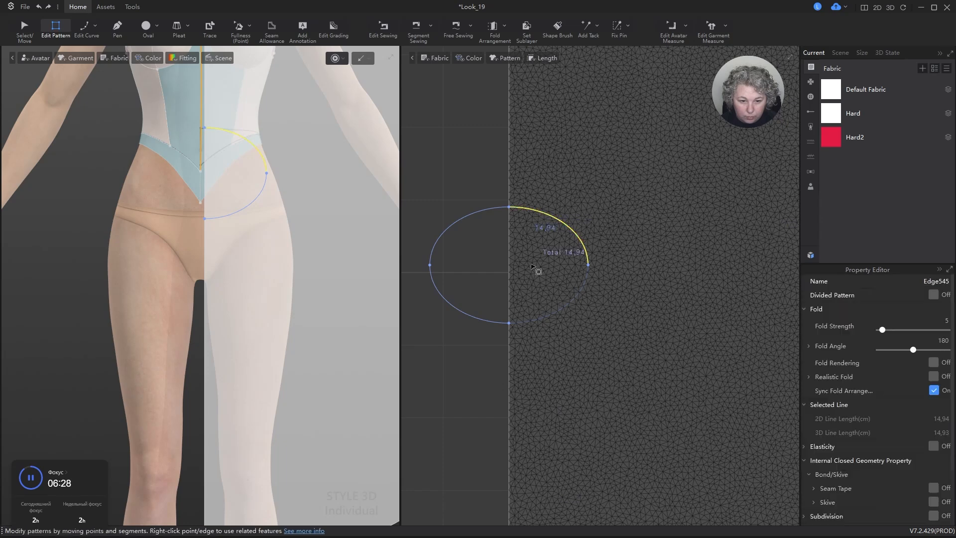
{"action": "left_click", "coordinate": [554, 316], "text": "shift"}
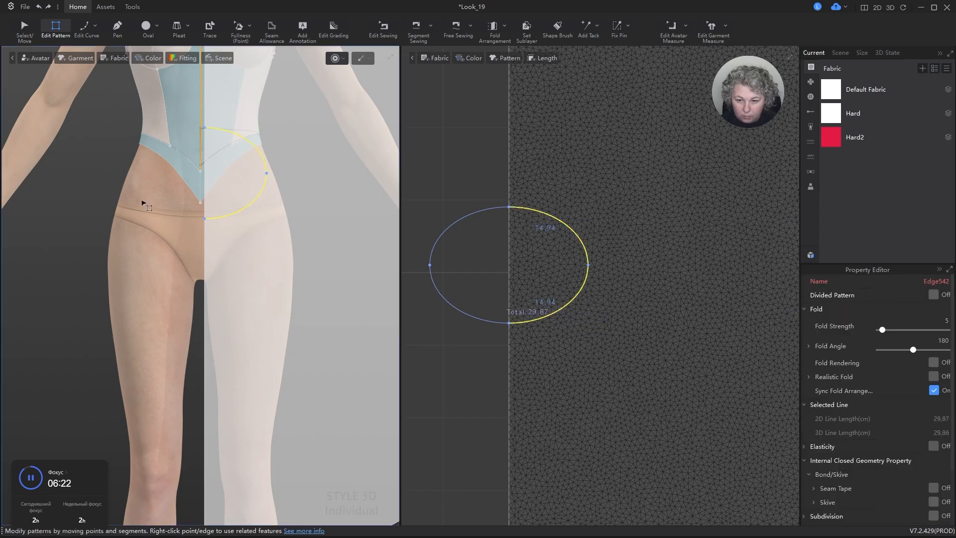
Rotate the half-circle pattern from vertical to horizontal at the avatar's waist level, working from the side.
{"action": "left_click", "coordinate": [144, 203]}
{"action": "right_click_drag", "start_coordinate": [247, 225], "coordinate": [165, 222]}
{"action": "scroll", "coordinate": [165, 223], "scroll_direction": "down", "scroll_amount": 2}
{"action": "key", "text": "q"}
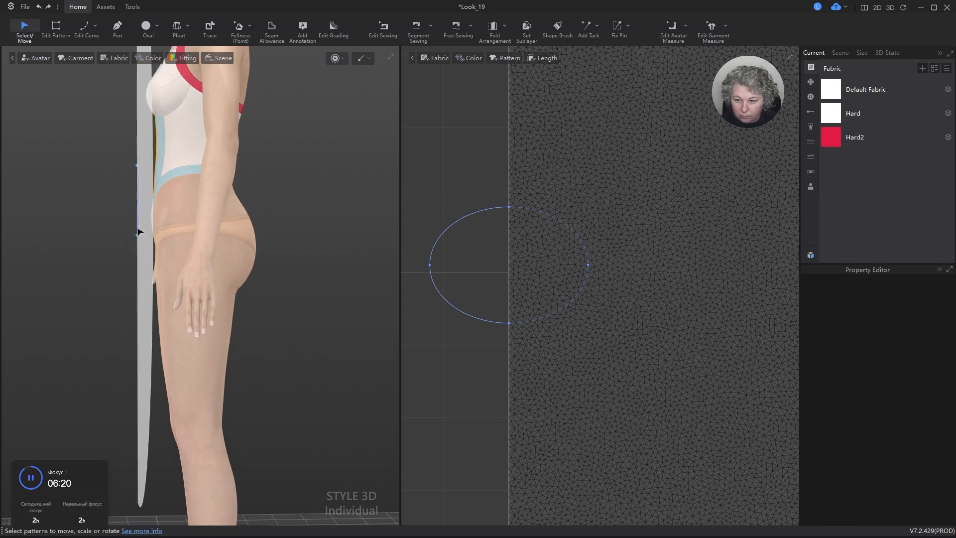
{"action": "left_click", "coordinate": [146, 171]}
{"action": "scroll", "coordinate": [162, 177], "scroll_direction": "down", "scroll_amount": 1}
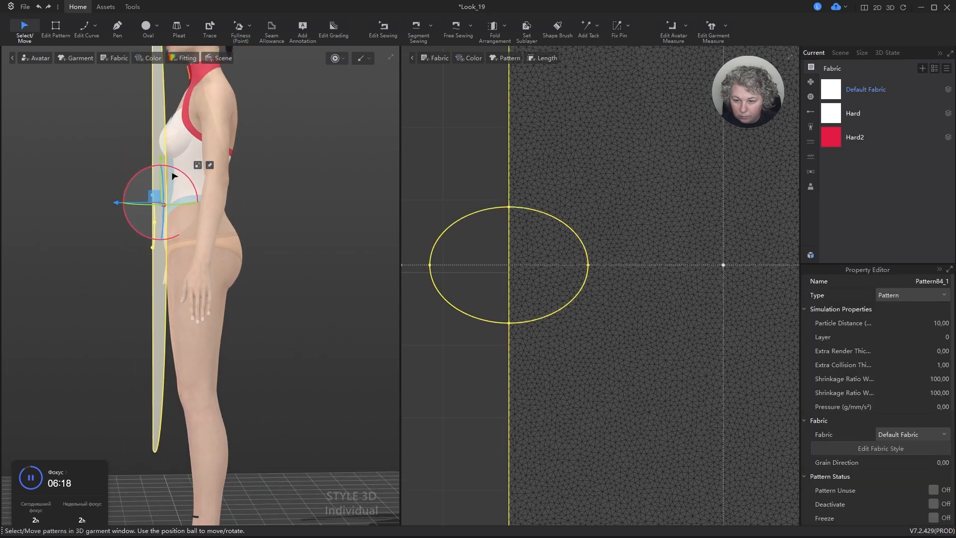
{"action": "left_click_drag", "start_coordinate": [174, 176], "coordinate": [246, 241]}
{"action": "scroll", "coordinate": [279, 262], "scroll_direction": "down", "scroll_amount": 2}
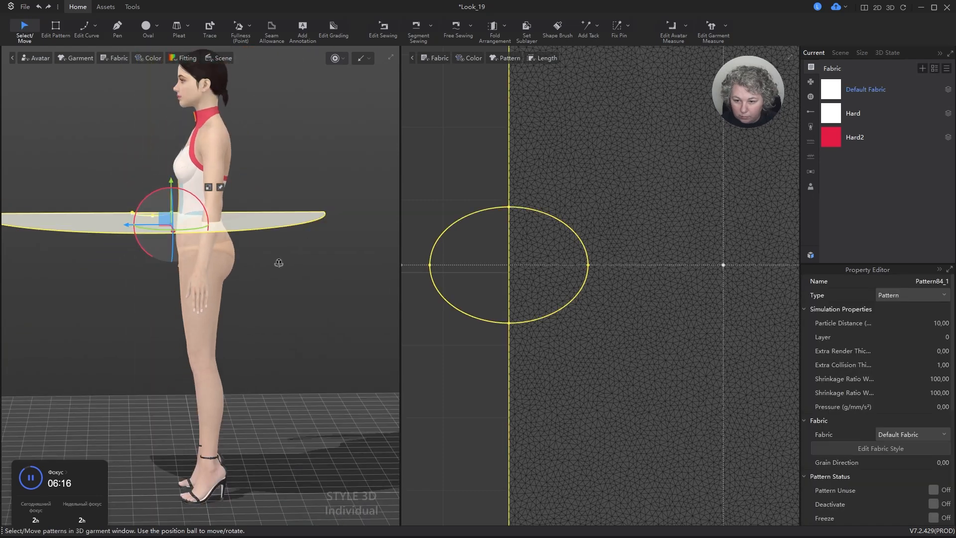
Shift the horizontal half-circle pattern backward from above so its waist ellipse lies around the avatar's body.
{"action": "right_click_drag", "start_coordinate": [279, 262], "coordinate": [282, 314]}
{"action": "key", "text": "5"}
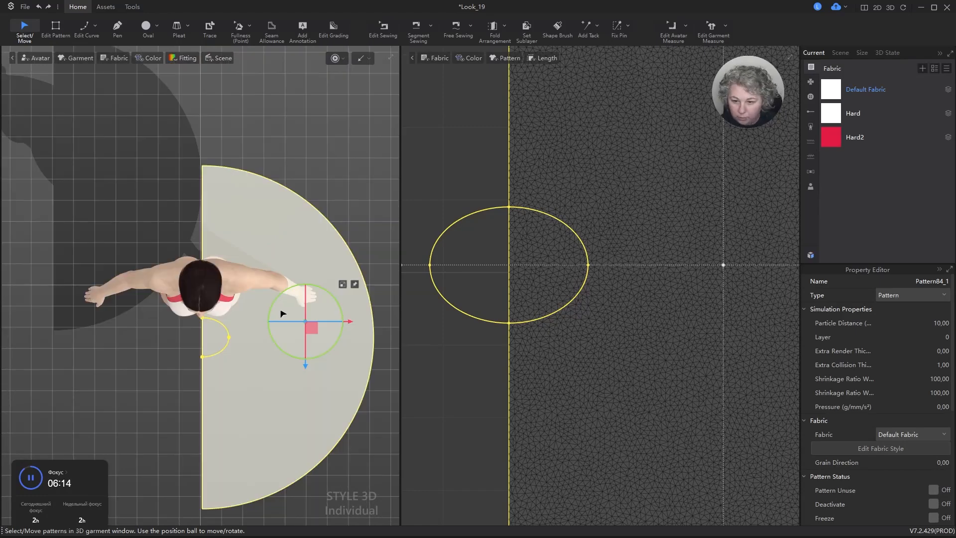
{"action": "left_click_drag", "start_coordinate": [245, 316], "coordinate": [246, 259]}
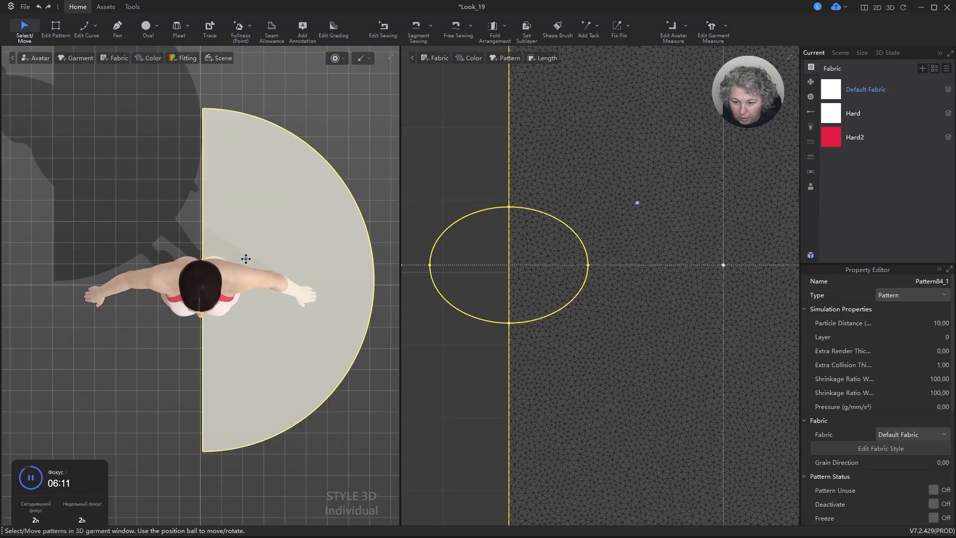
{"action": "left_click", "coordinate": [462, 176]}
{"action": "left_click", "coordinate": [510, 257]}
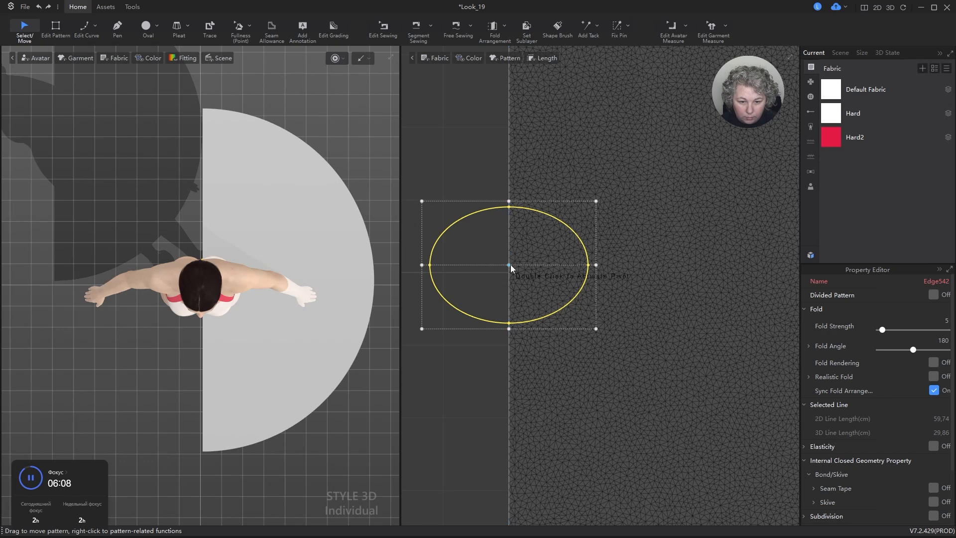
{"action": "middle_click_drag", "start_coordinate": [510, 198], "coordinate": [512, 191]}
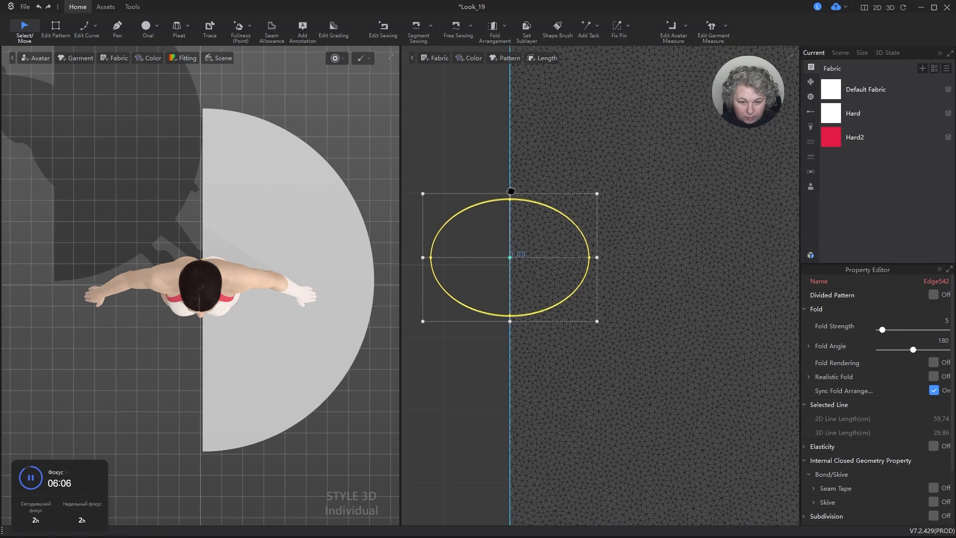
{"action": "left_click", "coordinate": [512, 192]}
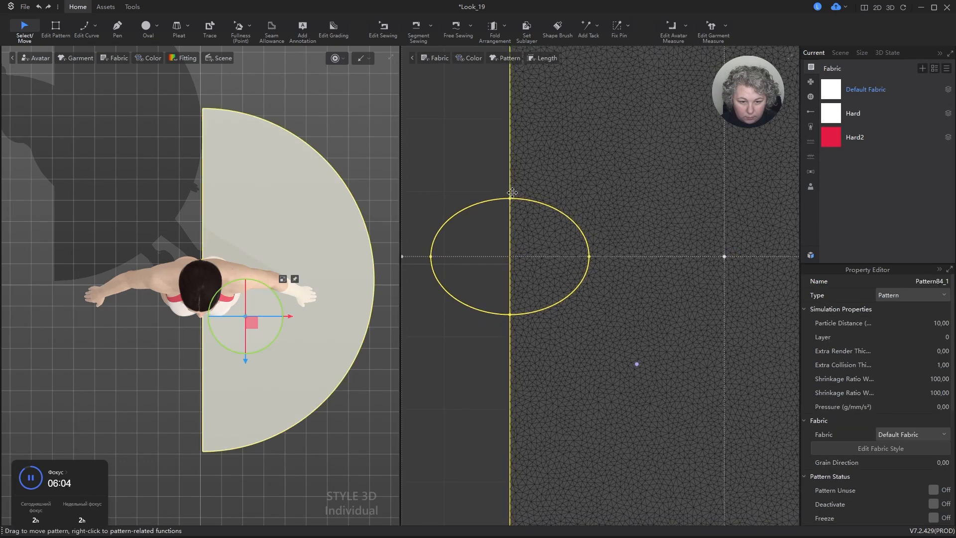
{"action": "left_click", "coordinate": [499, 216]}
{"action": "left_click", "coordinate": [498, 200]}
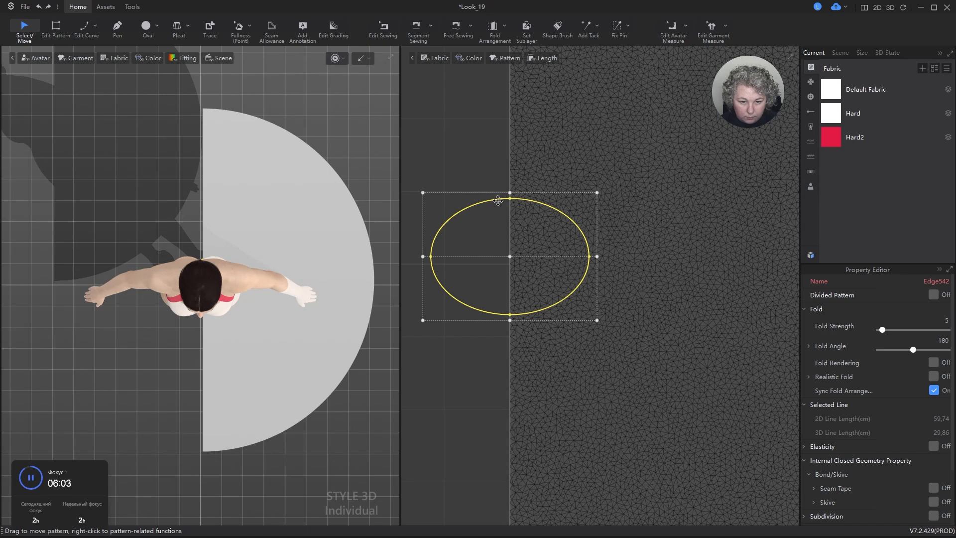
{"action": "double_click", "coordinate": [510, 258]}
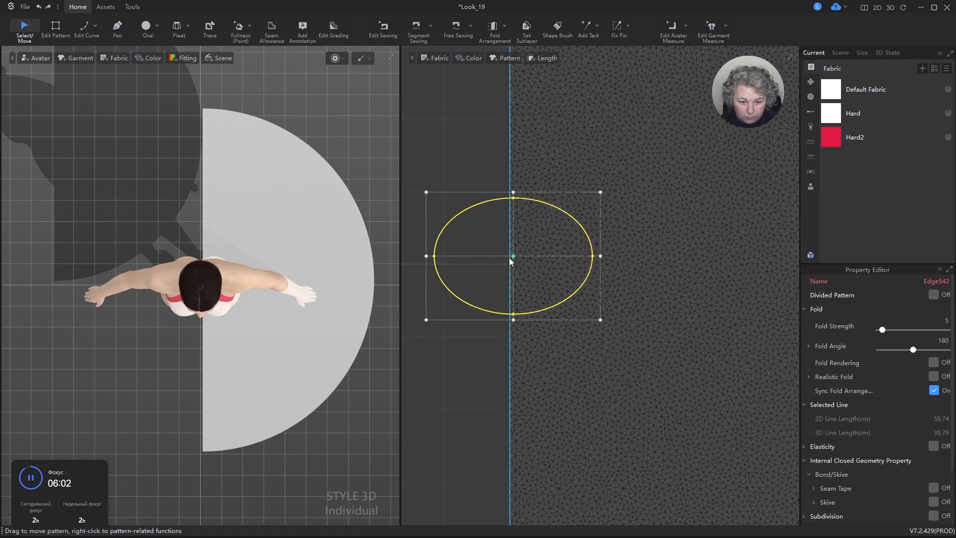
{"action": "left_click", "coordinate": [528, 238]}
Centre the internal ellipse on the half-circle pattern's straight edge and scale its height about the centre with an 18 cm height dimension.
{"action": "left_click", "coordinate": [480, 202]}
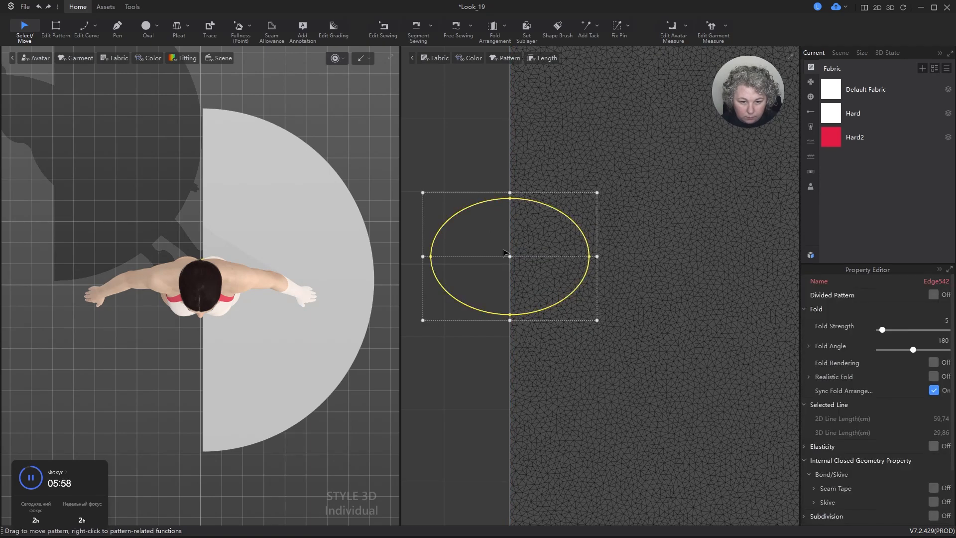
{"action": "double_click", "coordinate": [510, 256]}
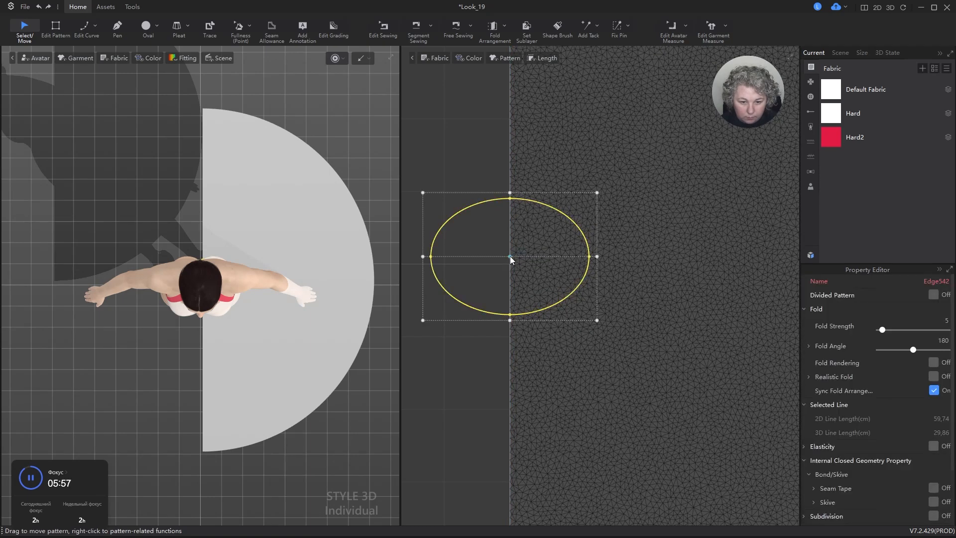
{"action": "left_click_drag", "start_coordinate": [510, 191], "coordinate": [511, 187]}
{"action": "right_click", "coordinate": [511, 187]}
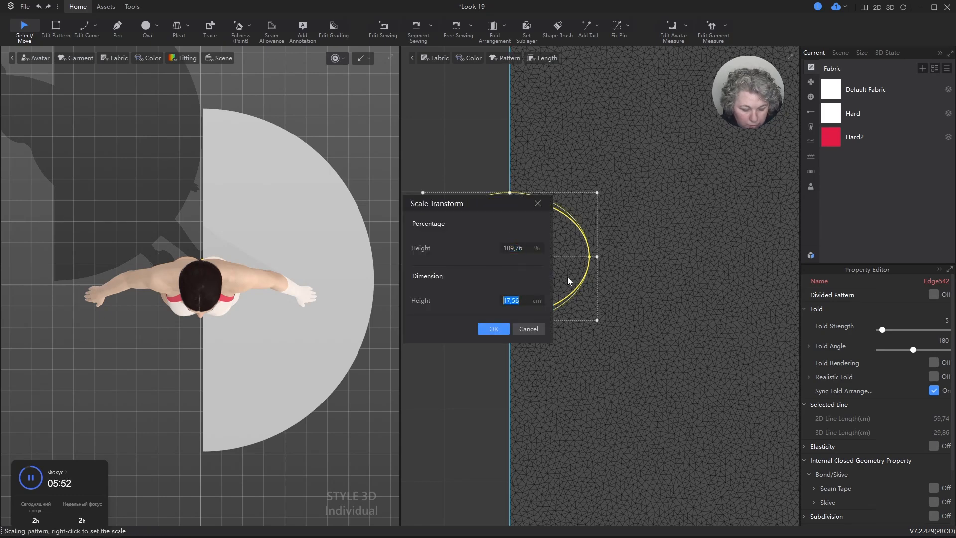
{"action": "type", "text": "18"}
{"action": "key", "text": "Return"}
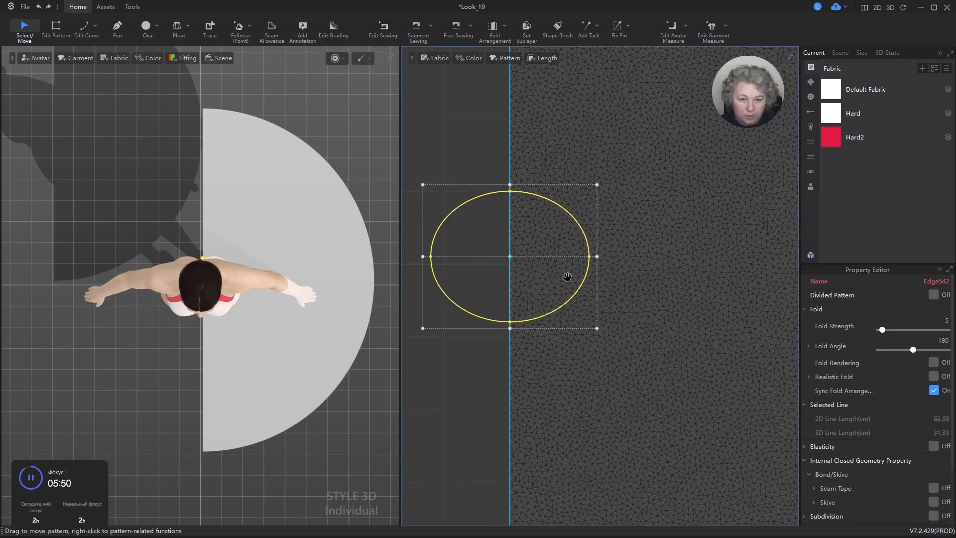
Measure the length of the ellipse's upper arc inside the half-circle pattern.
{"action": "left_click", "coordinate": [486, 169]}
{"action": "key", "text": "z"}
{"action": "left_click", "coordinate": [556, 202]}
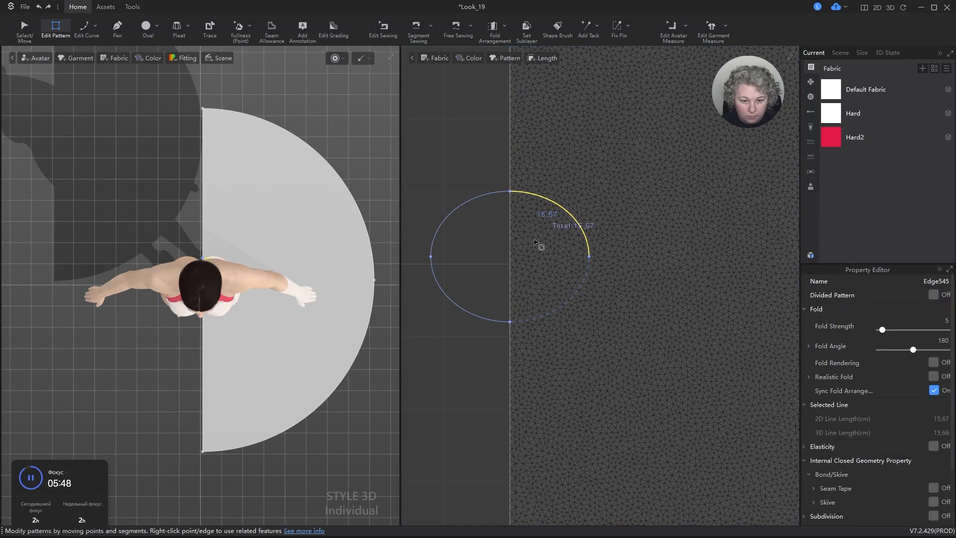
{"action": "left_click", "coordinate": [502, 234]}
{"action": "key", "text": "q"}
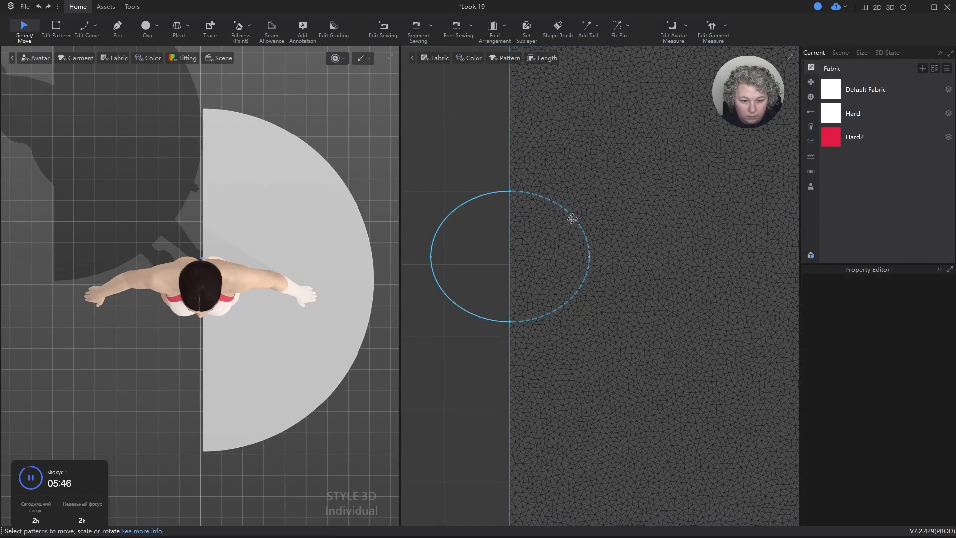
Shift the horizontal half-circle pattern slightly forward at the avatar's waist, working from the side.
{"action": "scroll", "coordinate": [236, 286], "scroll_direction": "down", "scroll_amount": 3}
{"action": "right_click_drag", "start_coordinate": [235, 286], "coordinate": [215, 296]}
{"action": "scroll", "coordinate": [277, 274], "scroll_direction": "up", "scroll_amount": 4}
{"action": "right_click_drag", "start_coordinate": [277, 273], "coordinate": [310, 238]}
{"action": "left_click", "coordinate": [269, 154]}
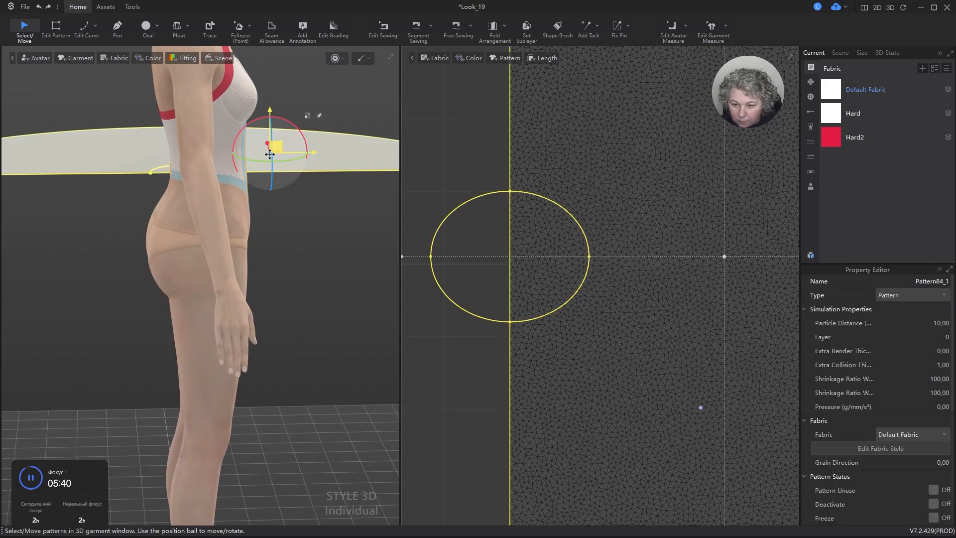
{"action": "left_click_drag", "start_coordinate": [277, 149], "coordinate": [292, 148]}
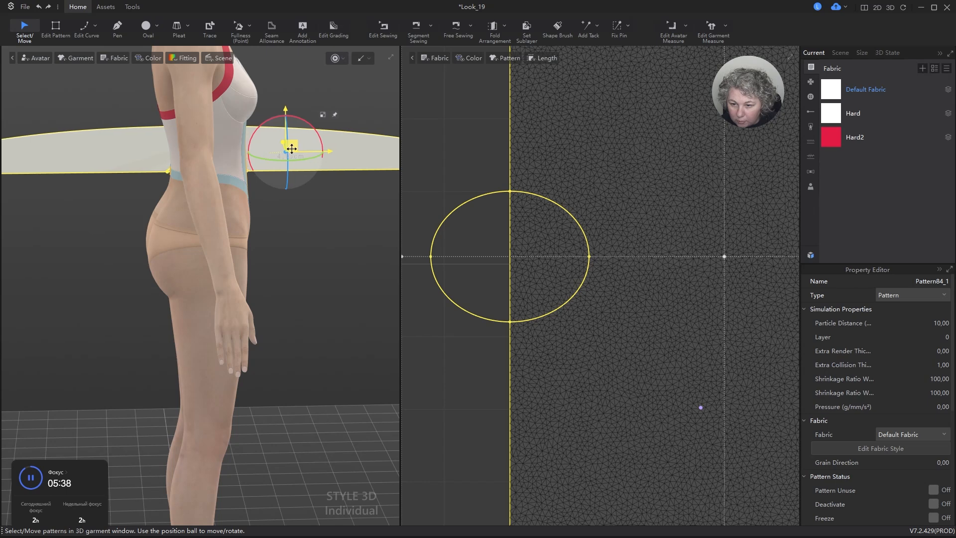
Cut the half-circle pattern along the internal ellipse and delete the half-ellipse piece to open the waist cutout.
{"action": "right_click_drag", "start_coordinate": [285, 255], "coordinate": [296, 334]}
{"action": "scroll", "coordinate": [463, 323], "scroll_direction": "down", "scroll_amount": 3}
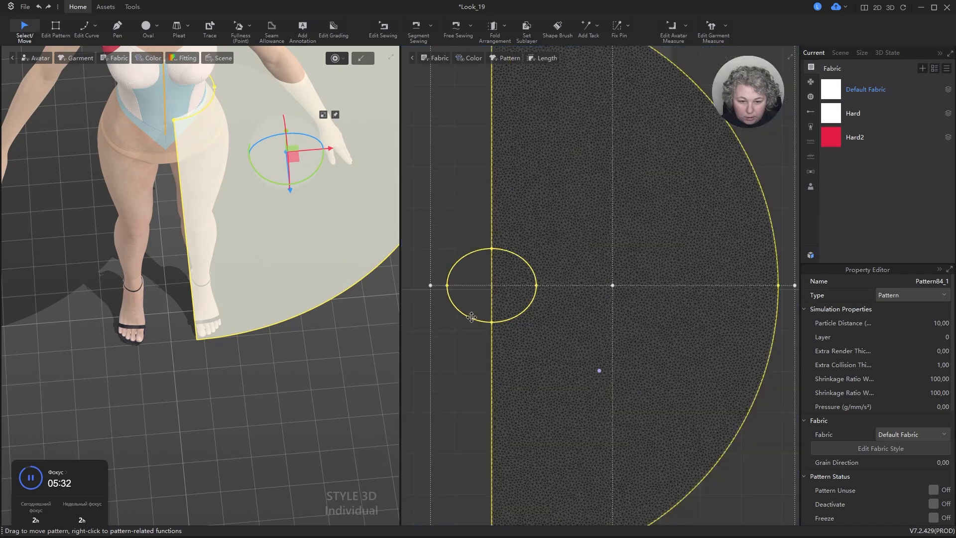
{"action": "left_click", "coordinate": [473, 256]}
{"action": "left_click", "coordinate": [470, 251]}
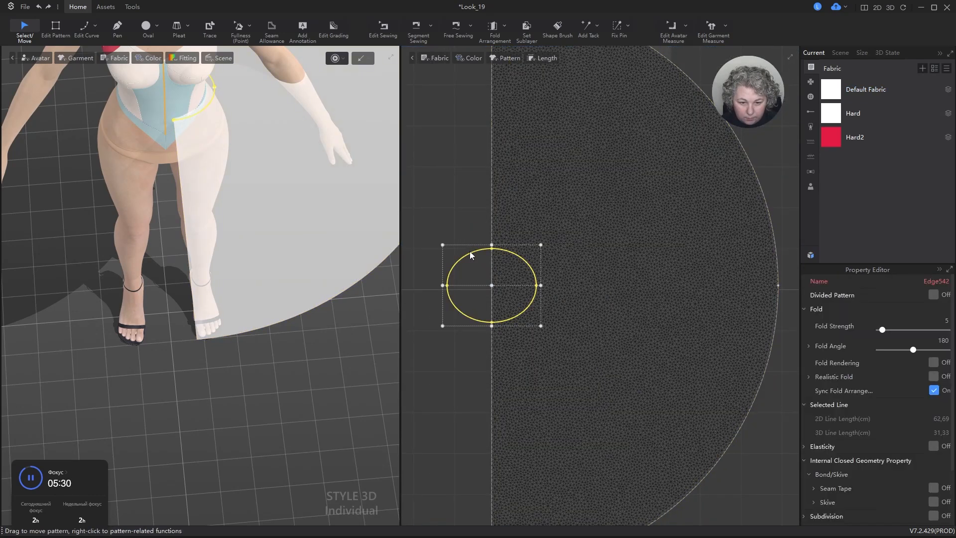
{"action": "right_click", "coordinate": [470, 252]}
{"action": "left_click", "coordinate": [489, 279]}
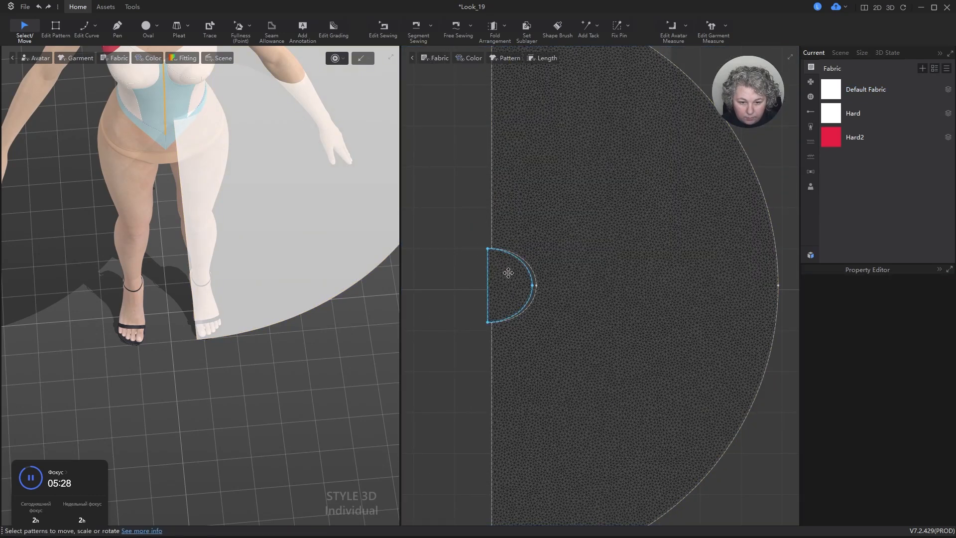
{"action": "left_click", "coordinate": [509, 273]}
{"action": "key", "text": "Delete"}
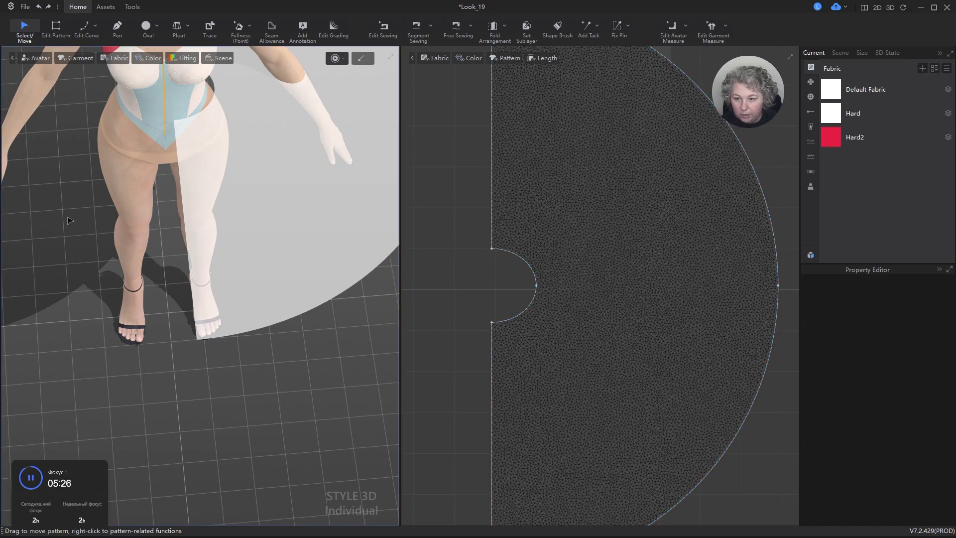
Measure the waist cutout's upper arc and the curved lower edge of the pointed waistband piece for comparison.
{"action": "scroll", "coordinate": [211, 220], "scroll_direction": "down", "scroll_amount": 4}
{"action": "right_click_drag", "start_coordinate": [211, 219], "coordinate": [191, 166]}
{"action": "scroll", "coordinate": [571, 277], "scroll_direction": "up", "scroll_amount": 2}
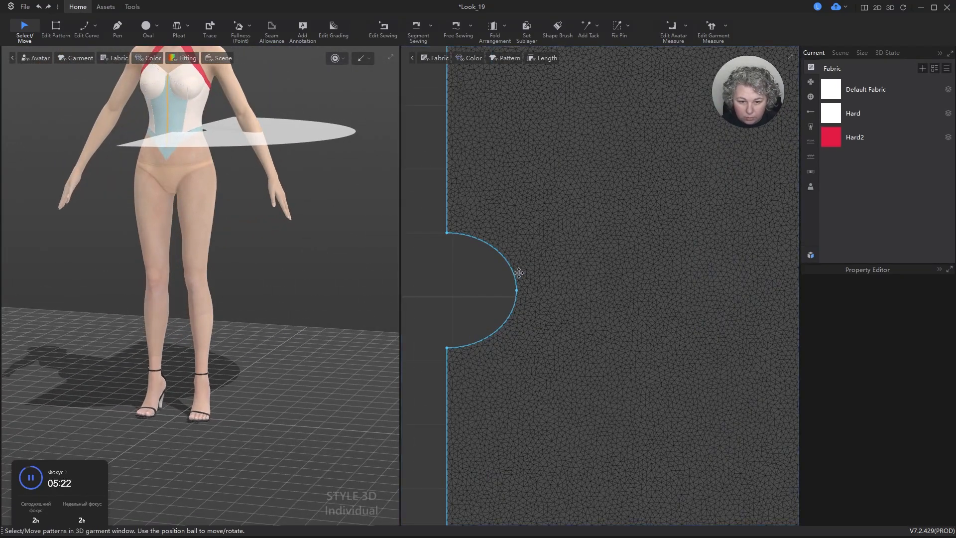
{"action": "key", "text": "z"}
{"action": "left_click", "coordinate": [500, 259]}
{"action": "scroll", "coordinate": [568, 299], "scroll_direction": "down", "scroll_amount": 6}
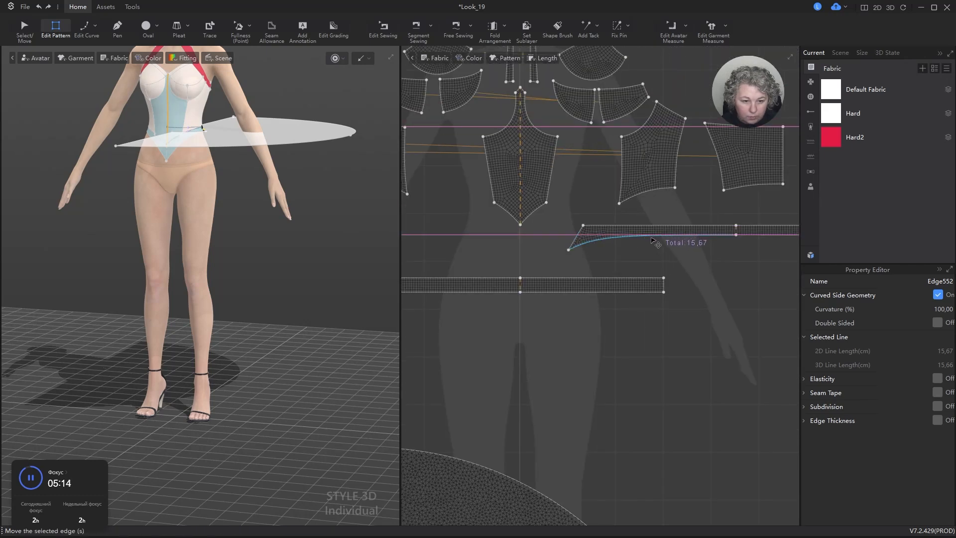
{"action": "left_click", "coordinate": [653, 238]}
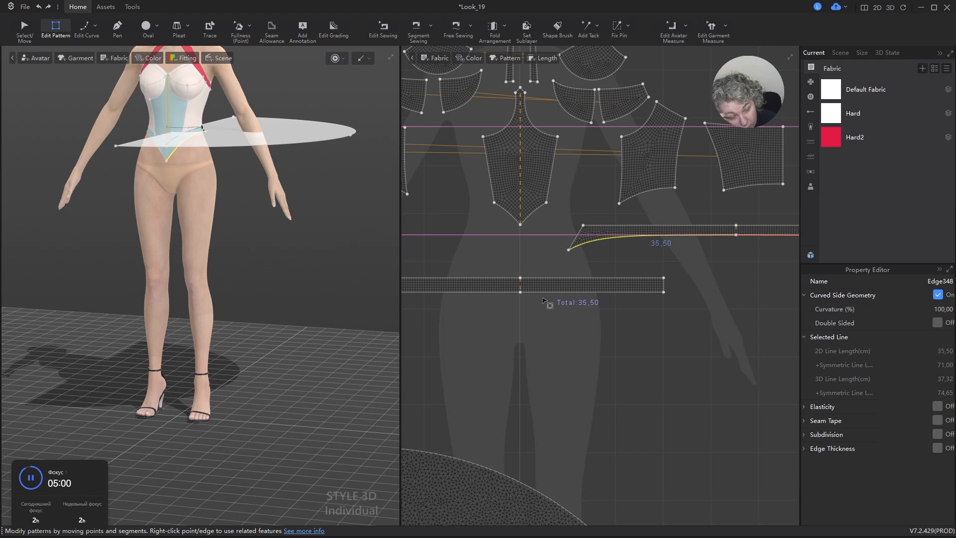
{"action": "scroll", "coordinate": [623, 301], "scroll_direction": "down", "scroll_amount": 5}
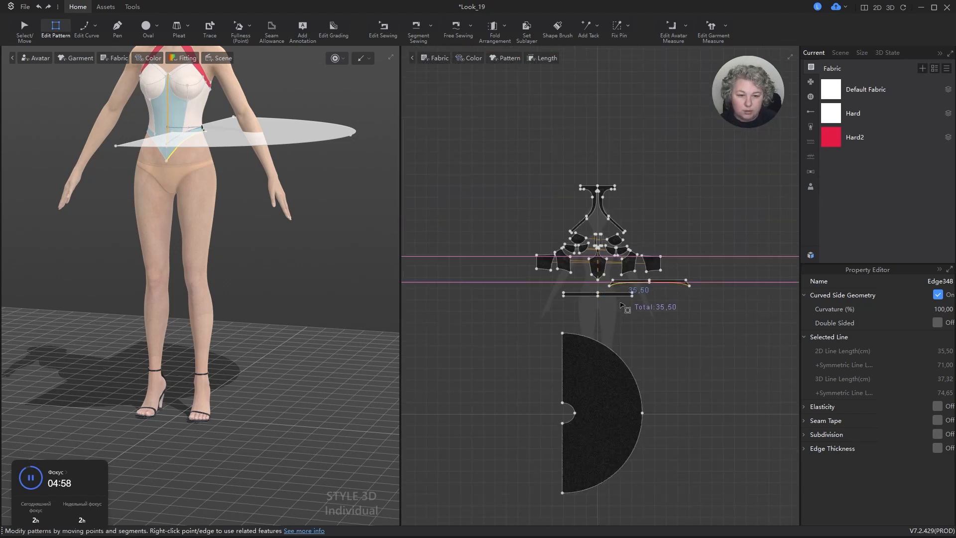
{"action": "scroll", "coordinate": [568, 414], "scroll_direction": "up", "scroll_amount": 10}
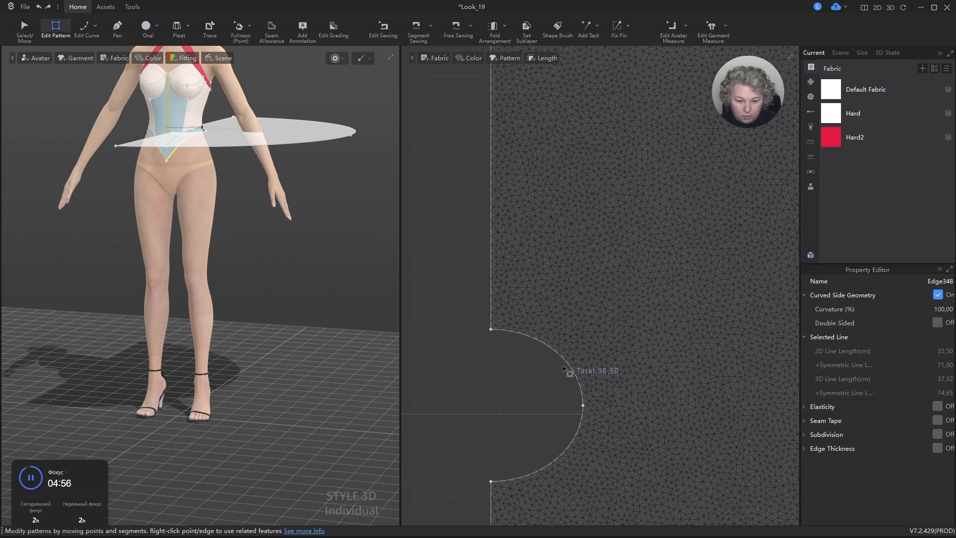
{"action": "left_click", "coordinate": [566, 359]}
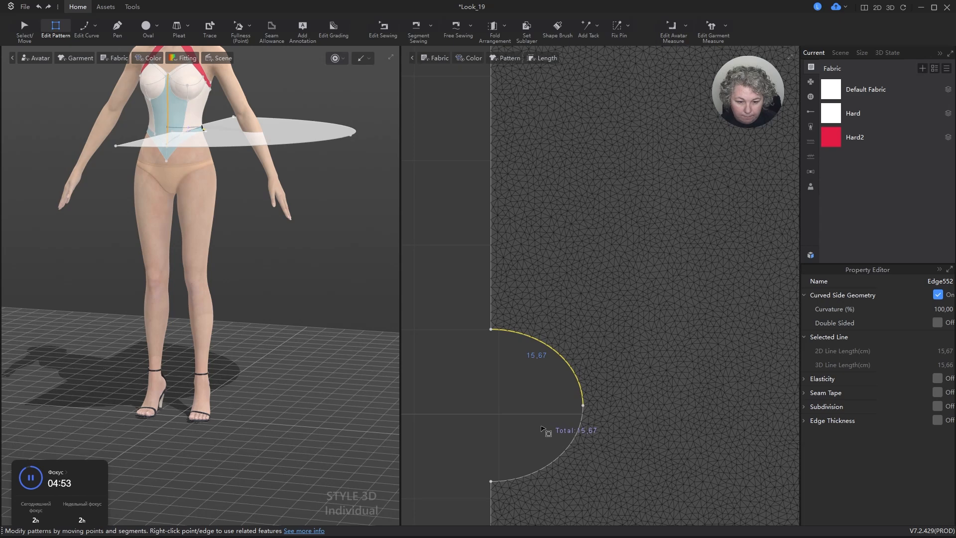
Clone the half-circle pattern with its waist cutout as a reference line.
{"action": "scroll", "coordinate": [578, 410], "scroll_direction": "up", "scroll_amount": 2}
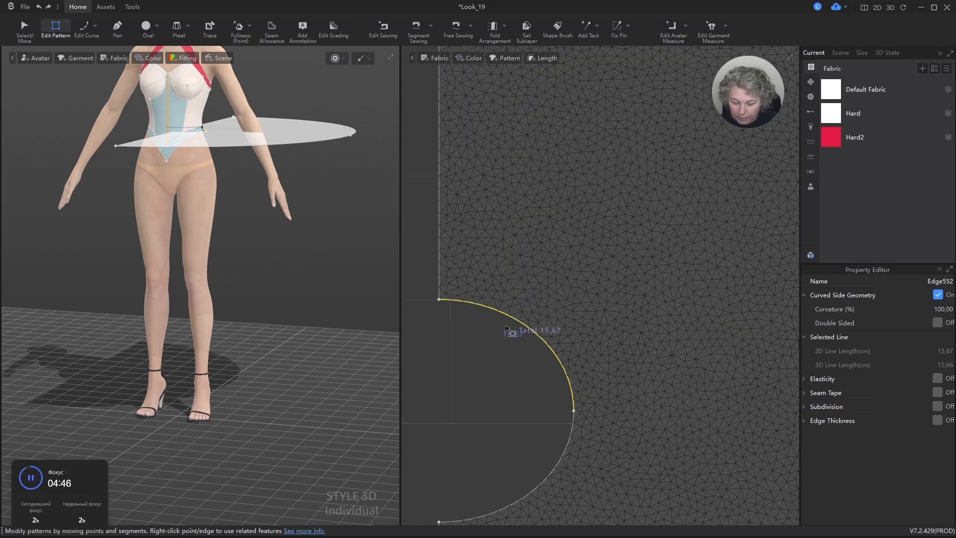
{"action": "key", "text": "v"}
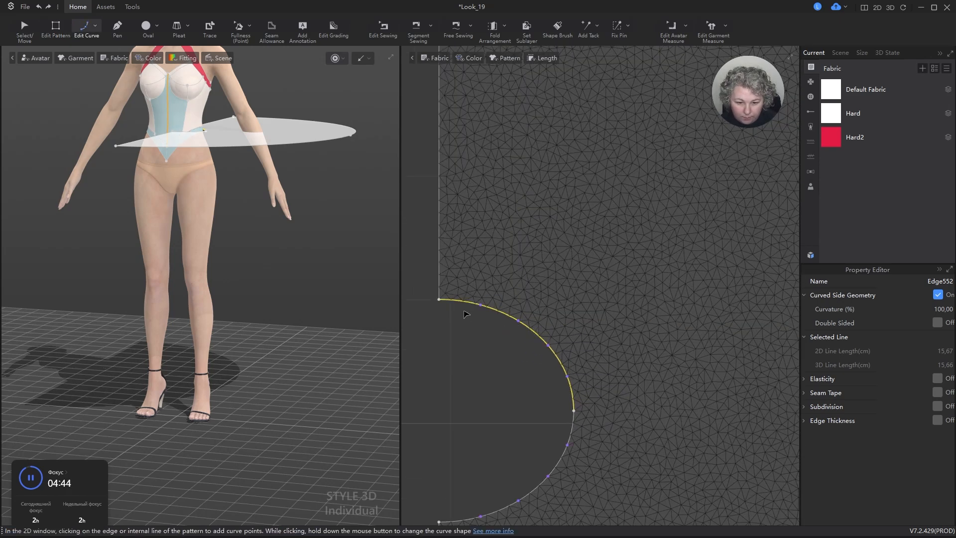
{"action": "key", "text": "a"}
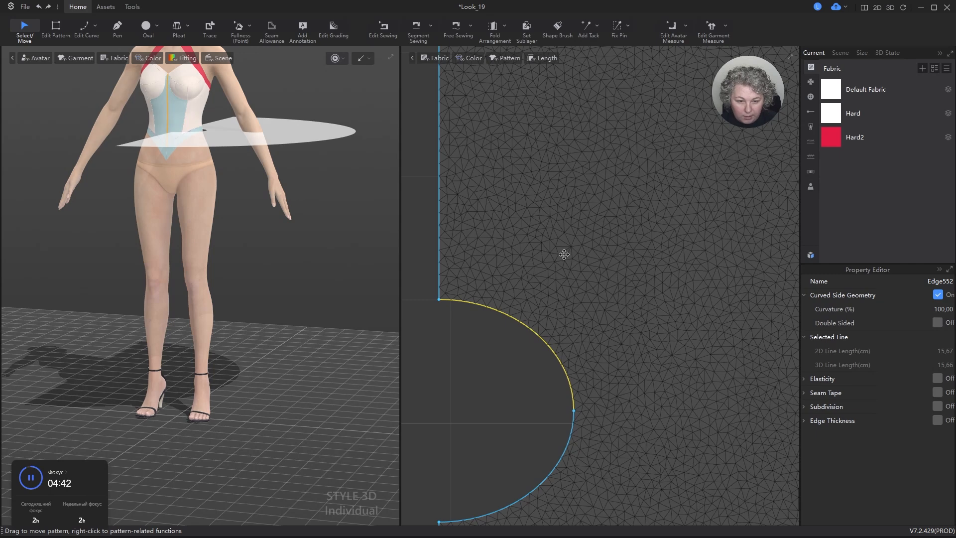
{"action": "right_click", "coordinate": [564, 254]}
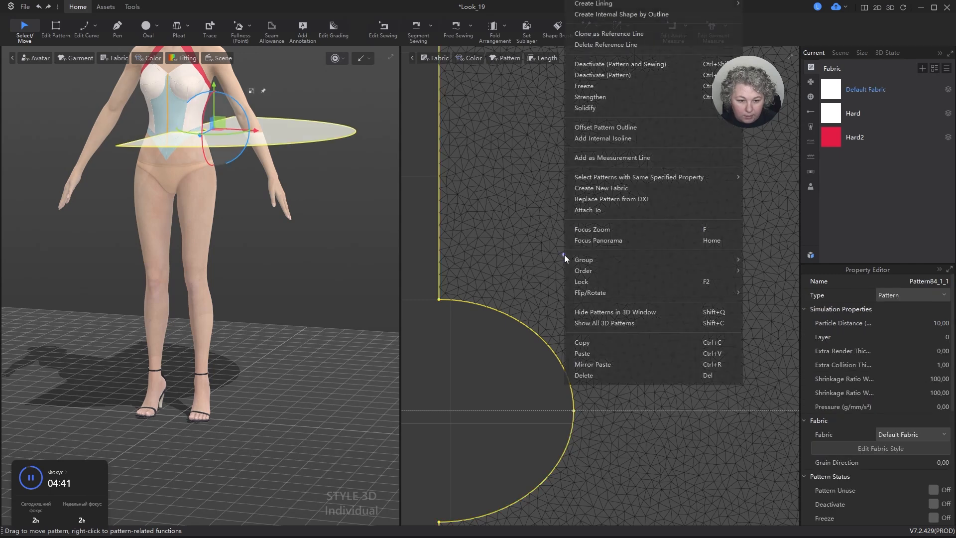
{"action": "left_click", "coordinate": [614, 34]}
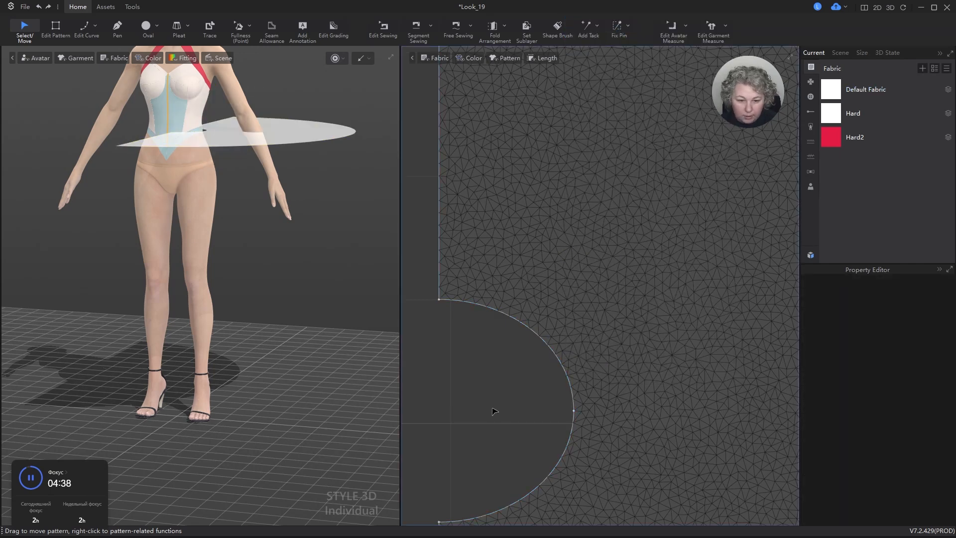
Delete all curve points on the waist cutout's upper arc, leaving a straight segment.
{"action": "scroll", "coordinate": [540, 376], "scroll_direction": "down", "scroll_amount": 2}
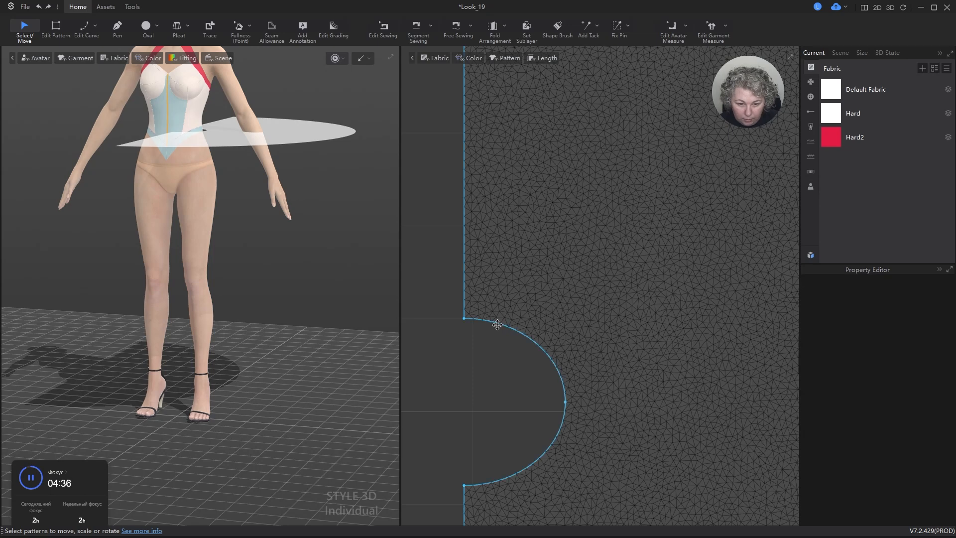
{"action": "key", "text": "v"}
{"action": "left_click_drag", "start_coordinate": [480, 308], "coordinate": [595, 389]}
{"action": "key", "text": "Delete"}
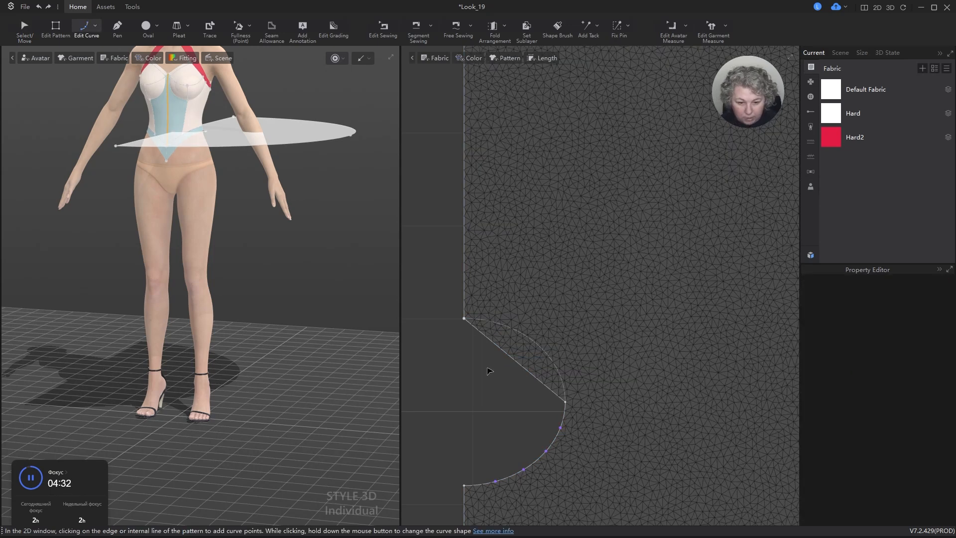
Bend the straightened upper waist segment with Edit Arc along the reference line to a length of about 15.7 cm.
{"action": "scroll", "coordinate": [490, 371], "scroll_direction": "up", "scroll_amount": 2}
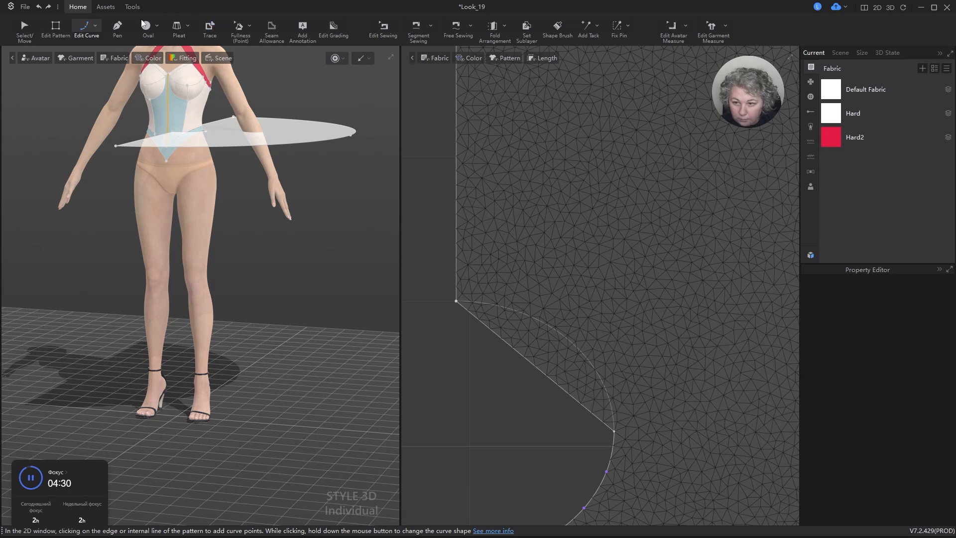
{"action": "left_click", "coordinate": [95, 25]}
{"action": "left_click", "coordinate": [92, 58]}
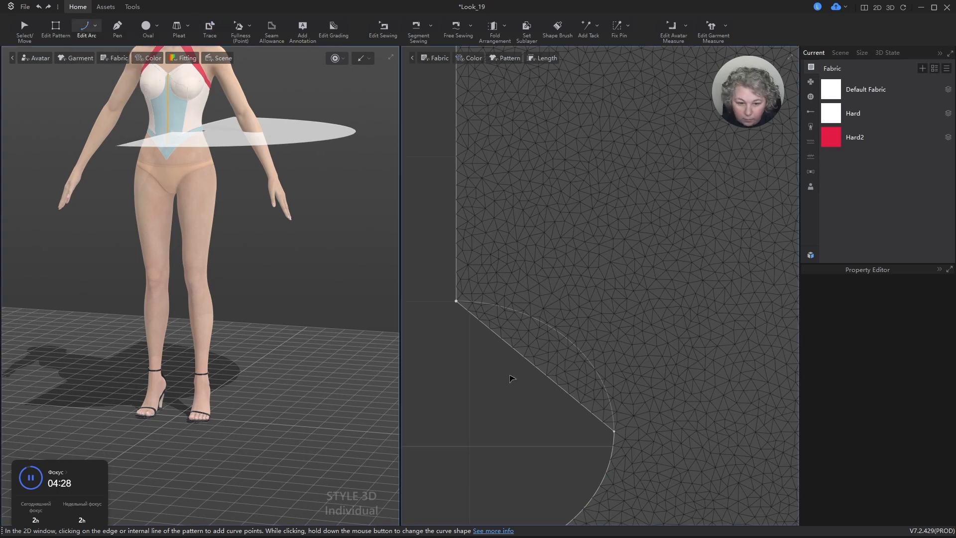
{"action": "left_click_drag", "start_coordinate": [537, 369], "coordinate": [581, 332]}
{"action": "scroll", "coordinate": [580, 333], "scroll_direction": "up", "scroll_amount": 1}
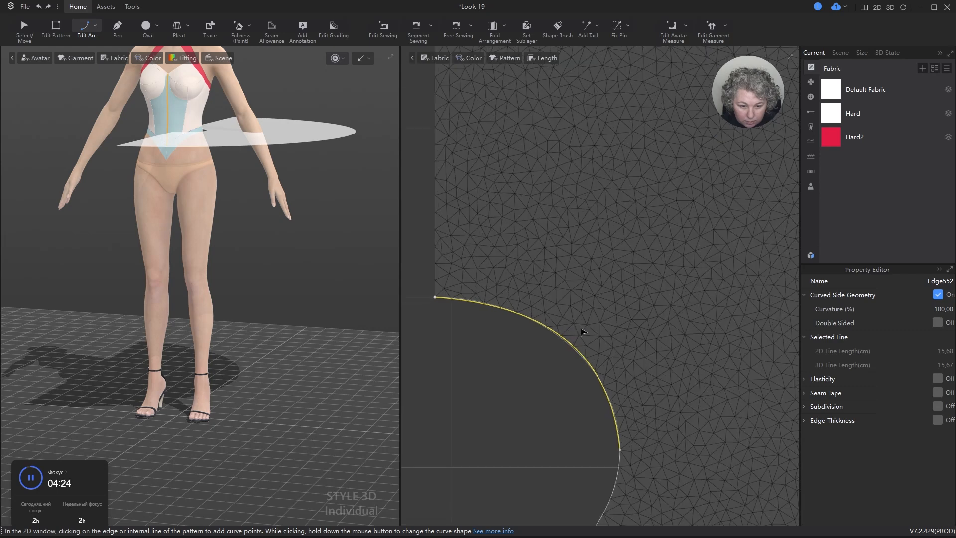
Extend the curve handle at the upper waist arc's straight-edge end until the arc is about 16 cm long.
{"action": "key", "text": "v"}
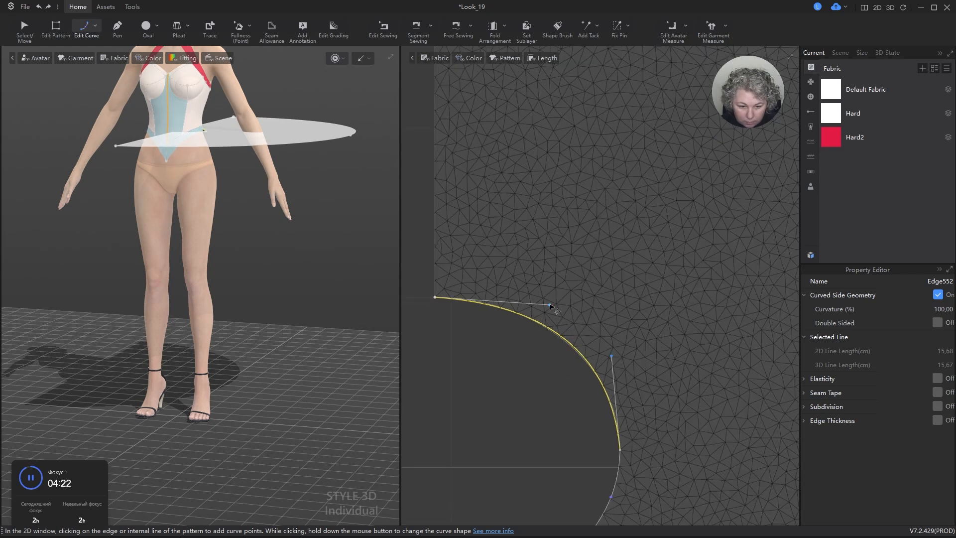
{"action": "left_click_drag", "start_coordinate": [550, 305], "coordinate": [572, 303]}
{"action": "scroll", "coordinate": [572, 303], "scroll_direction": "down", "scroll_amount": 5}
{"action": "scroll", "coordinate": [608, 375], "scroll_direction": "up", "scroll_amount": 3}
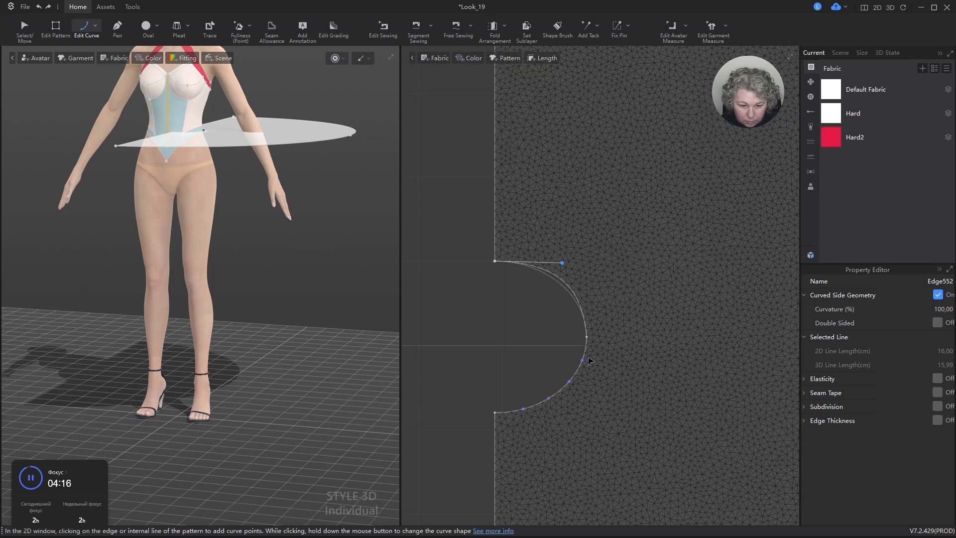
Delete all curve points on the waist cutout's lower arc, leaving a straight segment.
{"action": "left_click_drag", "start_coordinate": [491, 352], "coordinate": [613, 423]}
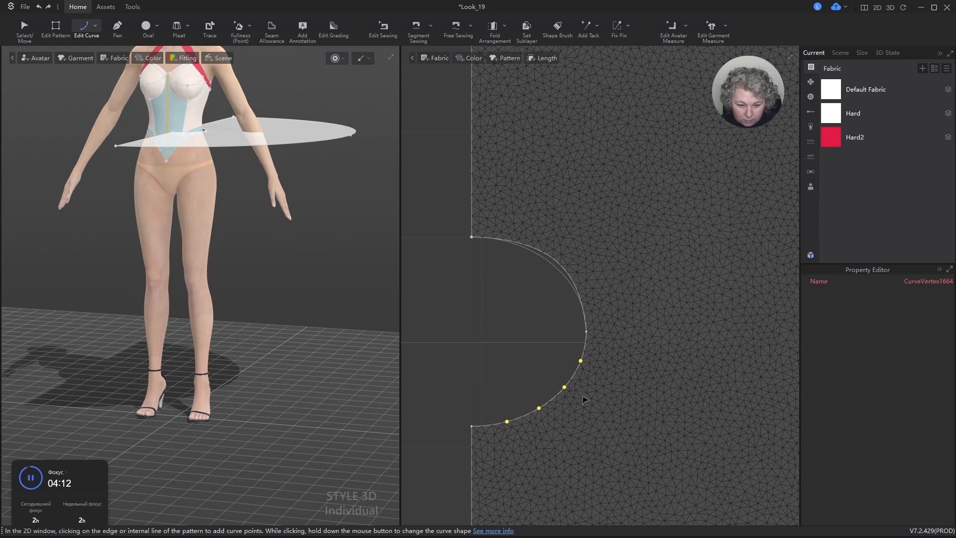
{"action": "key", "text": "z"}
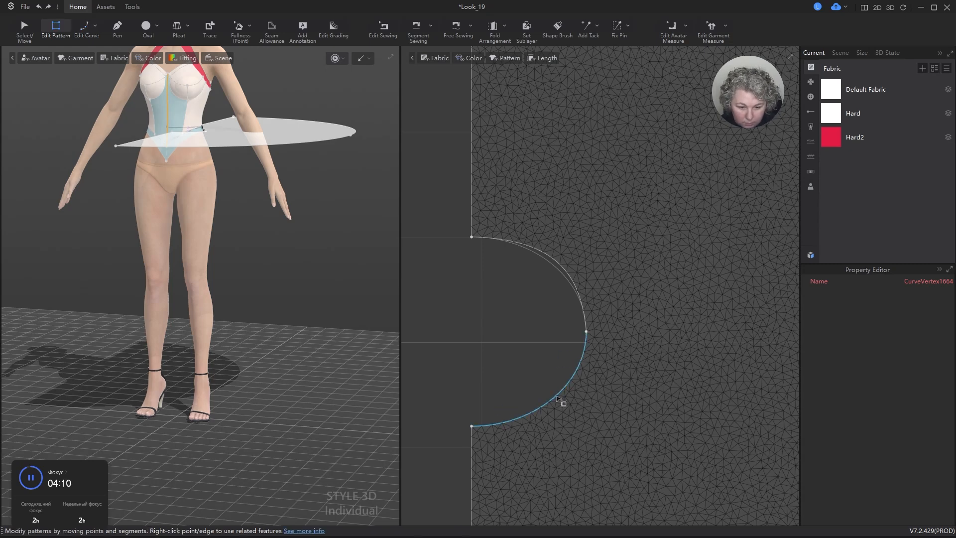
{"action": "key", "text": "v"}
{"action": "left_click_drag", "start_coordinate": [498, 352], "coordinate": [601, 422]}
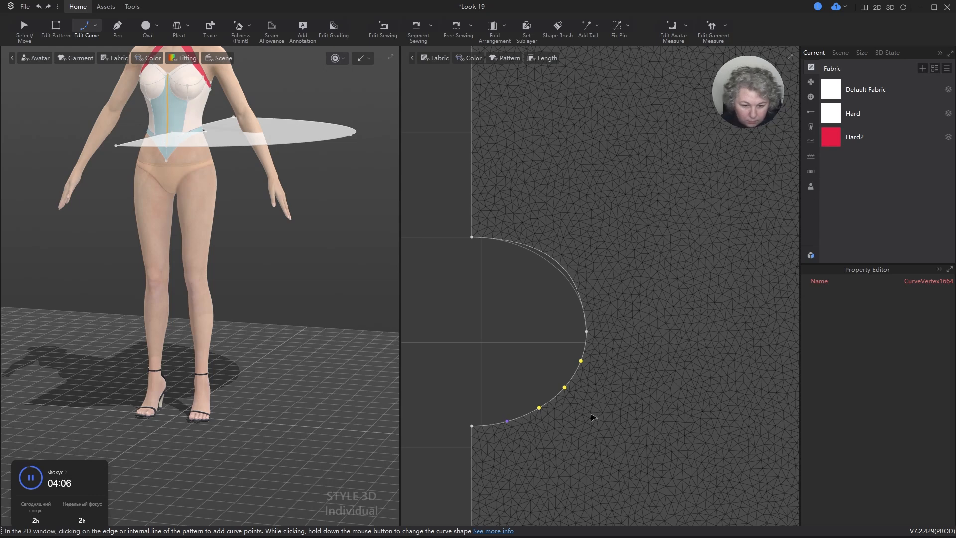
{"action": "key", "text": "Delete"}
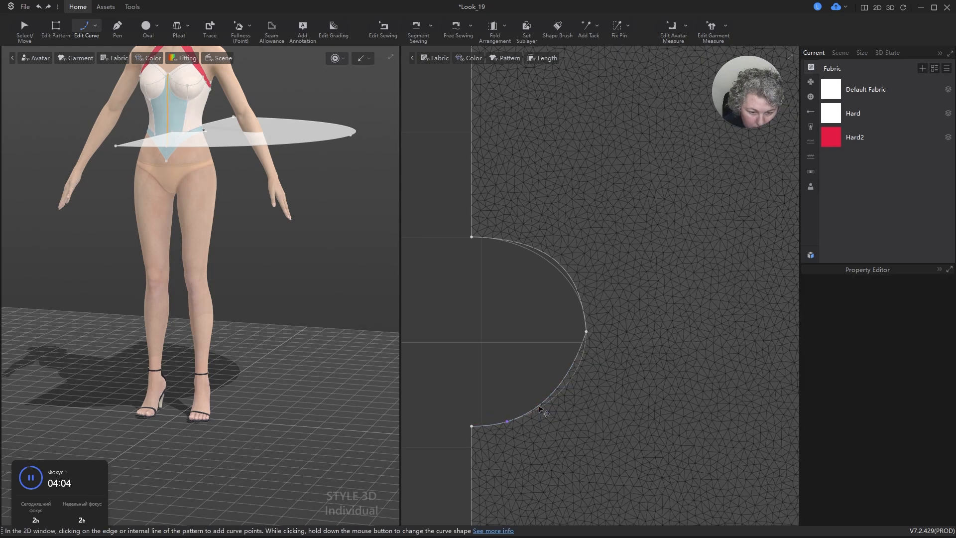
{"action": "left_click_drag", "start_coordinate": [501, 402], "coordinate": [515, 430]}
{"action": "key", "text": "Delete"}
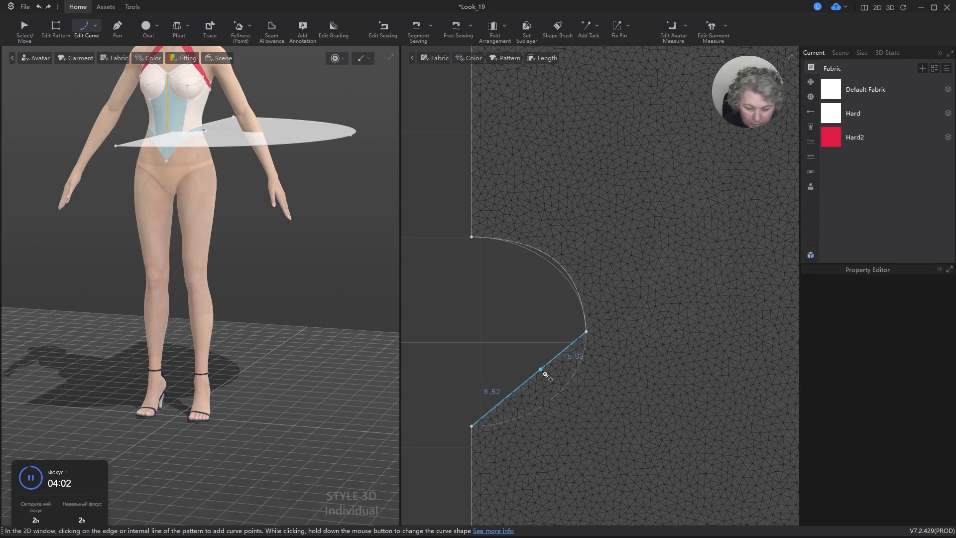
Bend the straightened lower waist segment outward with Edit Arc to a length of about 15.3 cm.
{"action": "left_click", "coordinate": [95, 25]}
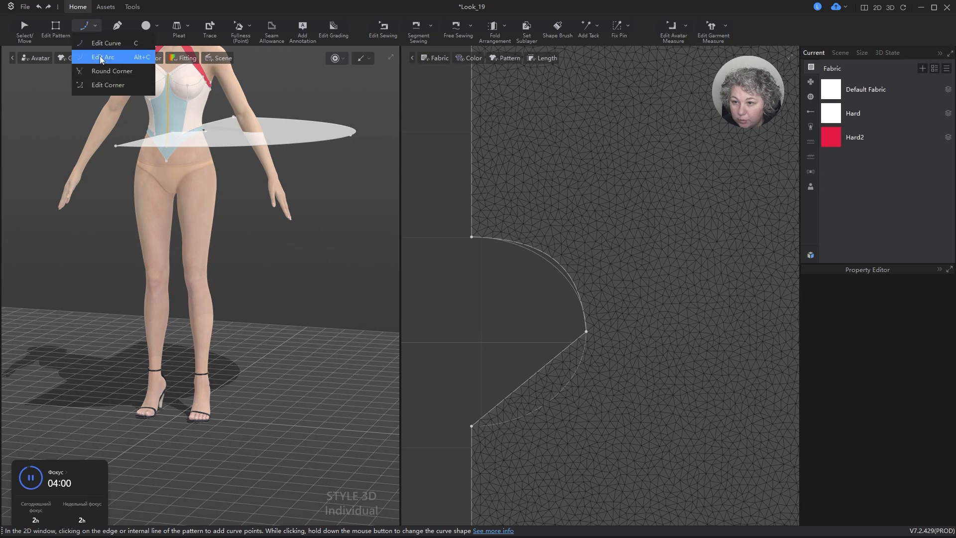
{"action": "left_click", "coordinate": [100, 58]}
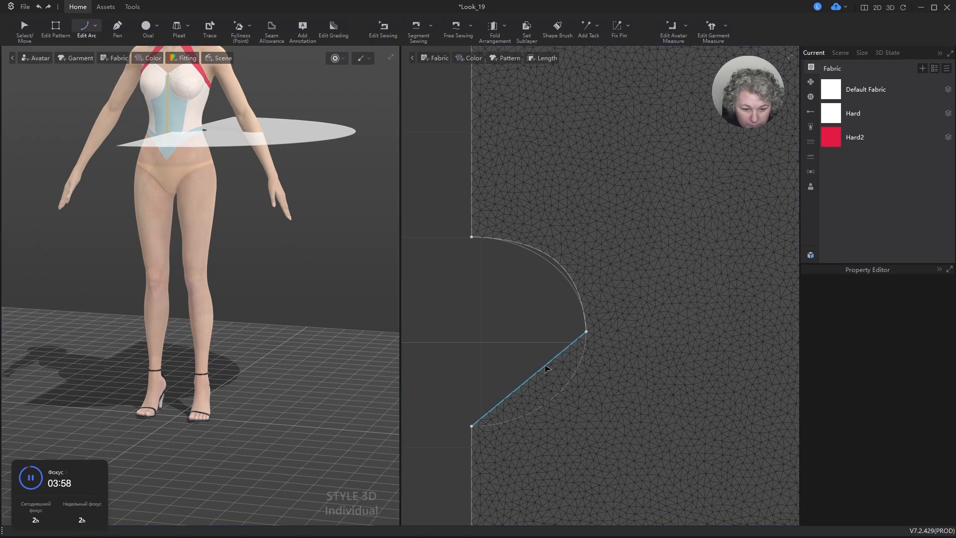
{"action": "left_click_drag", "start_coordinate": [549, 370], "coordinate": [586, 382]}
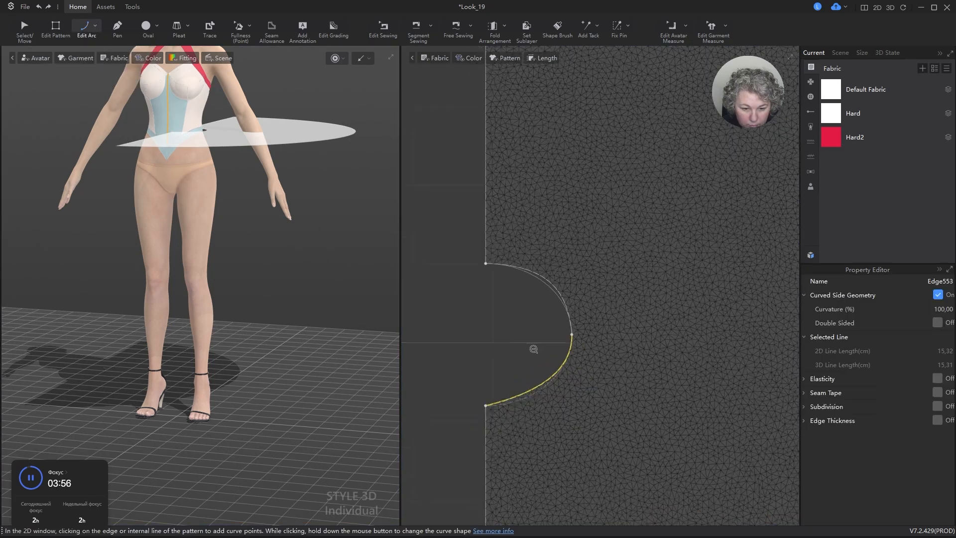
Move the lower waist arc's end point 8 cm straight down along the pattern's straight edge.
{"action": "scroll", "coordinate": [548, 349], "scroll_direction": "down", "scroll_amount": 5}
{"action": "key", "text": "z"}
{"action": "scroll", "coordinate": [512, 324], "scroll_direction": "up", "scroll_amount": 5}
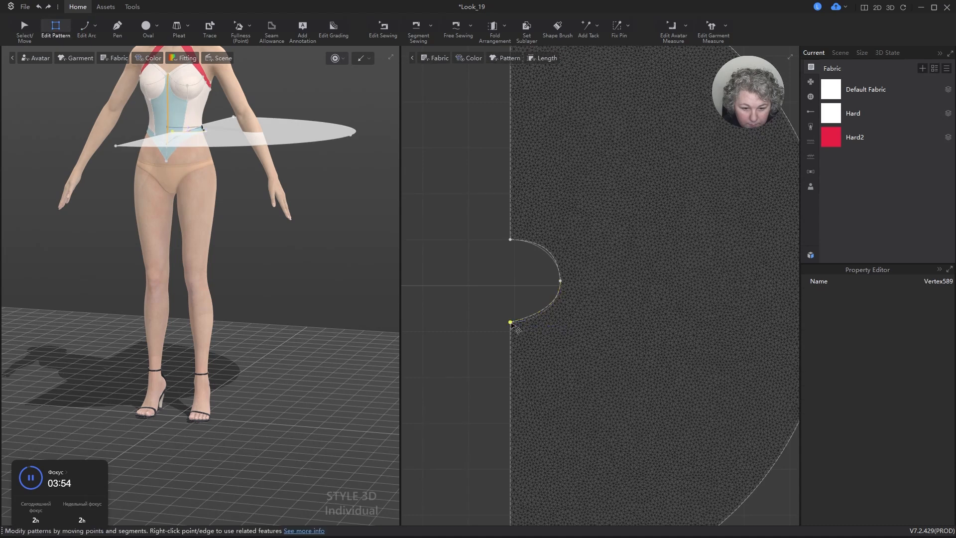
{"action": "left_click_drag", "start_coordinate": [512, 323], "coordinate": [515, 362]}
{"action": "right_click", "coordinate": [515, 362]}
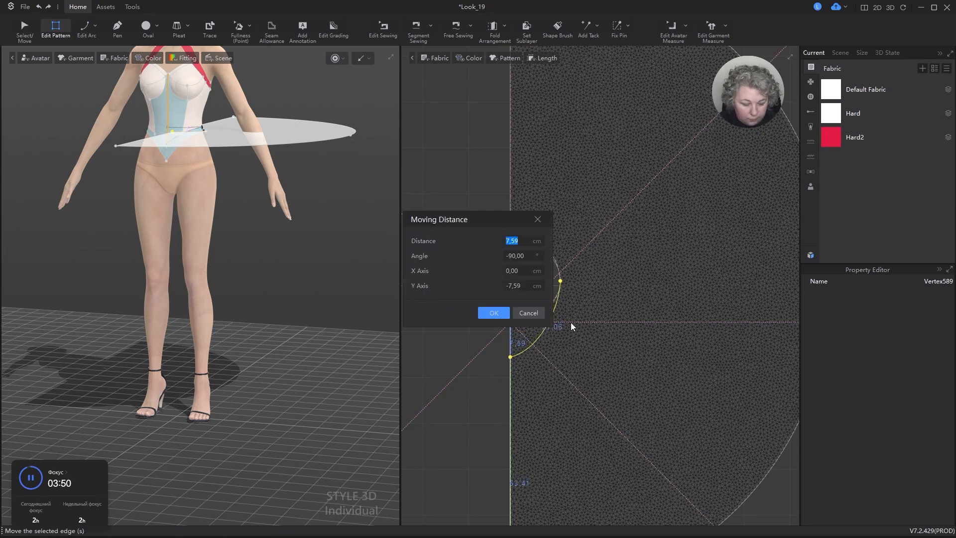
{"action": "type", "text": "8"}
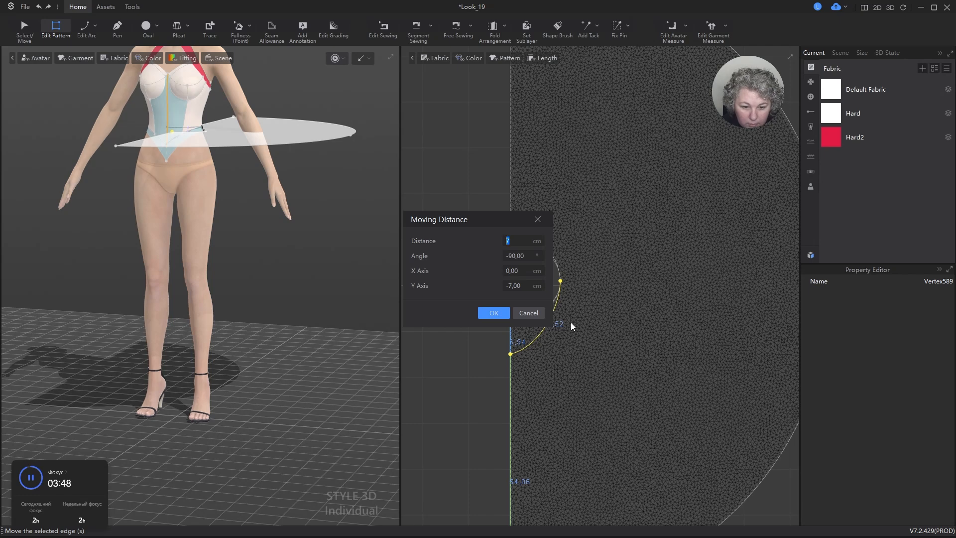
{"action": "key", "text": "Return"}
Reshape the lower waist arc into an S-curve with vertical handles at both ends, about 20.9 cm long.
{"action": "scroll", "coordinate": [538, 343], "scroll_direction": "up", "scroll_amount": 3}
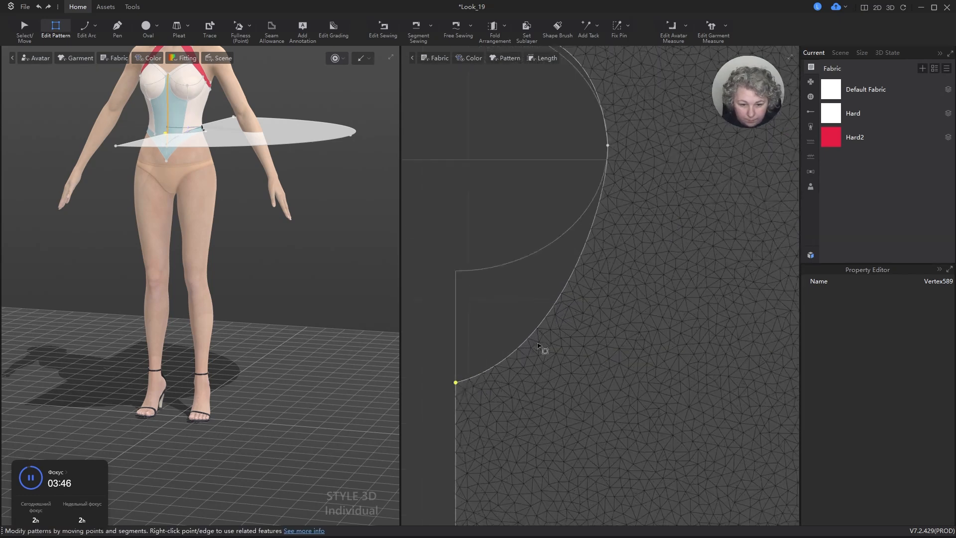
{"action": "key", "text": "v"}
{"action": "left_click_drag", "start_coordinate": [557, 360], "coordinate": [457, 285]}
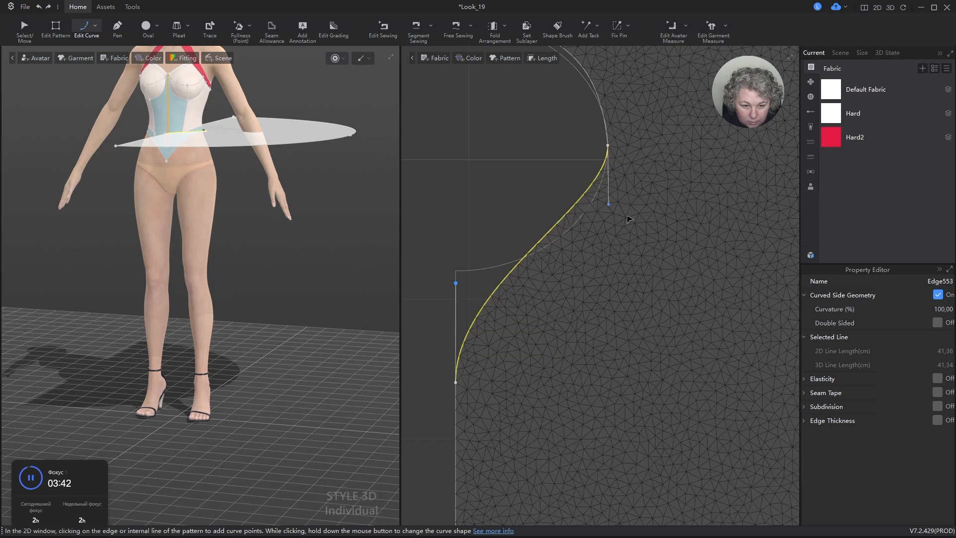
{"action": "left_click_drag", "start_coordinate": [609, 205], "coordinate": [607, 254]}
{"action": "scroll", "coordinate": [607, 254], "scroll_direction": "down", "scroll_amount": 5}
{"action": "scroll", "coordinate": [578, 225], "scroll_direction": "up", "scroll_amount": 3}
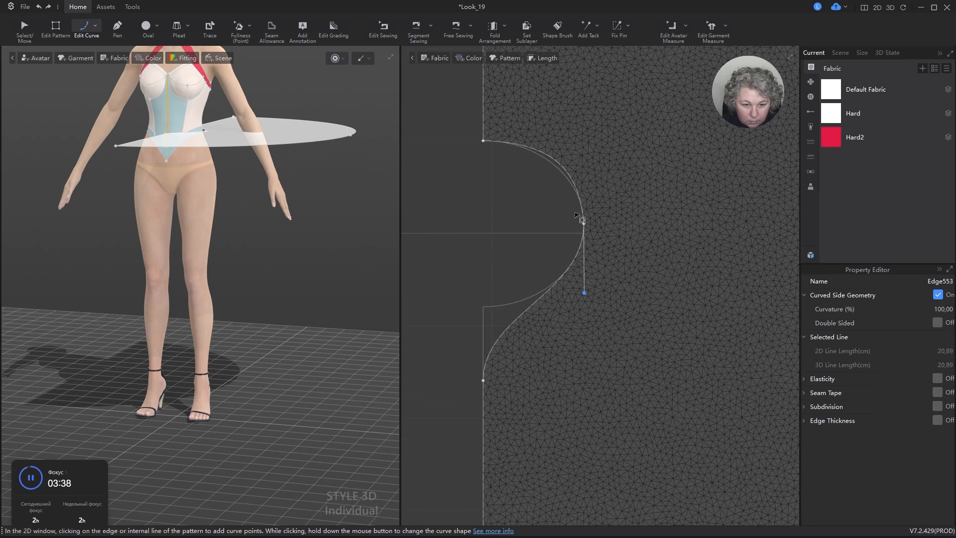
Measure the combined length of the upper and lower waist curves.
{"action": "key", "text": "z"}
{"action": "left_click", "coordinate": [576, 185]}
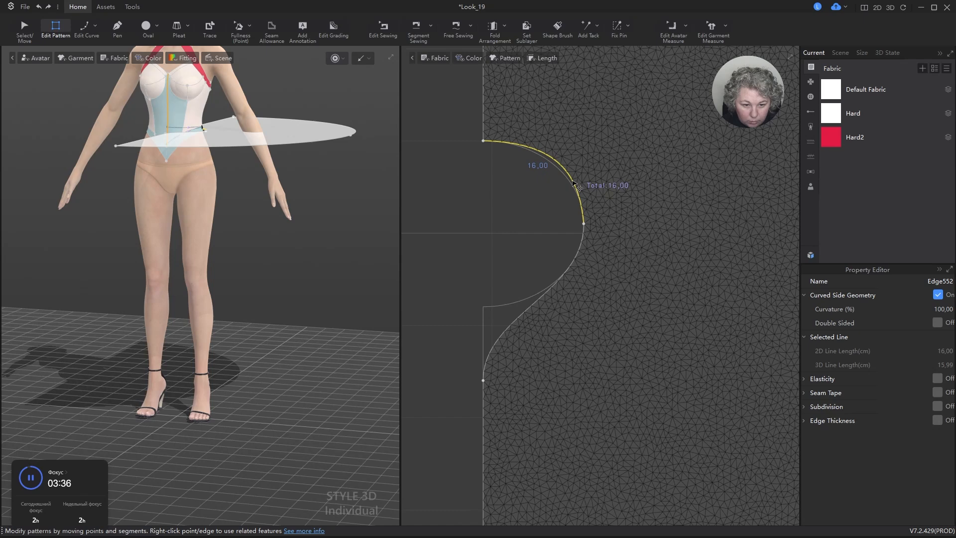
{"action": "left_click", "coordinate": [572, 268], "text": "shift"}
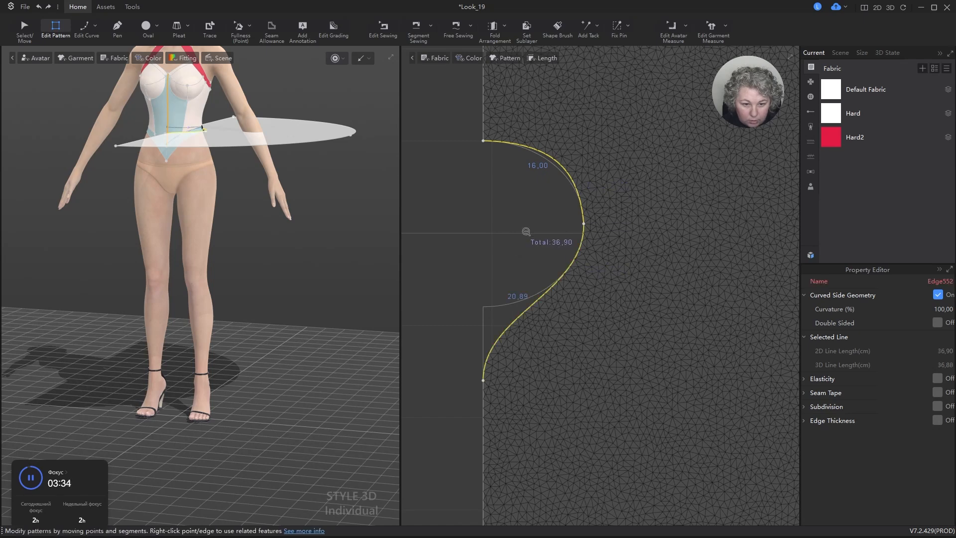
Align the upper waist arc's handle at the widest point vertically, making the arc about 16.2 cm long.
{"action": "scroll", "coordinate": [525, 230], "scroll_direction": "up", "scroll_amount": 4}
{"action": "key", "text": "v"}
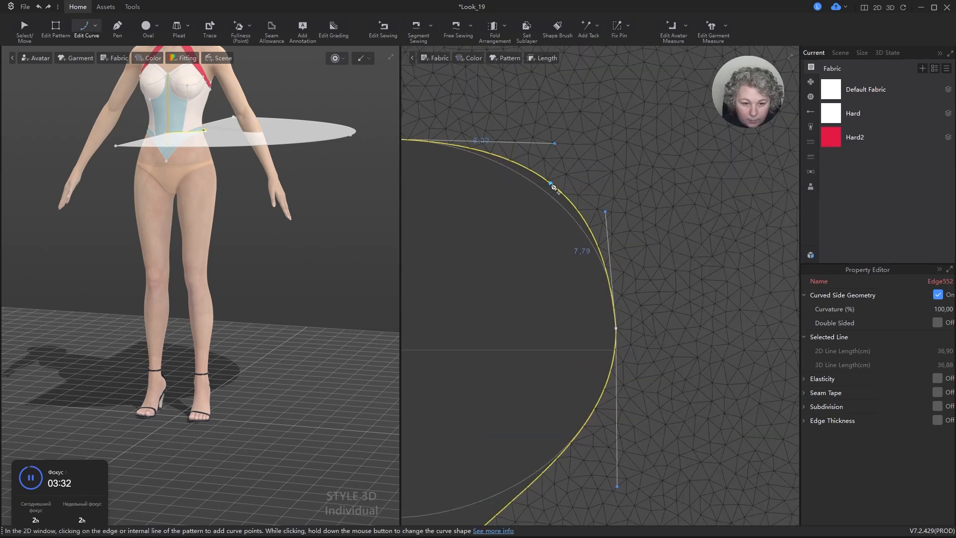
{"action": "left_click_drag", "start_coordinate": [607, 213], "coordinate": [617, 213]}
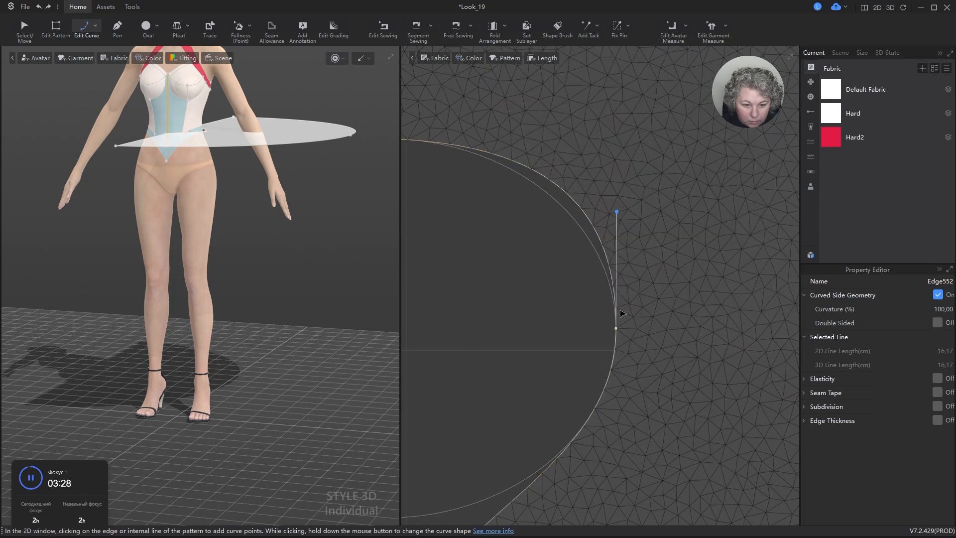
{"action": "left_click", "coordinate": [618, 329]}
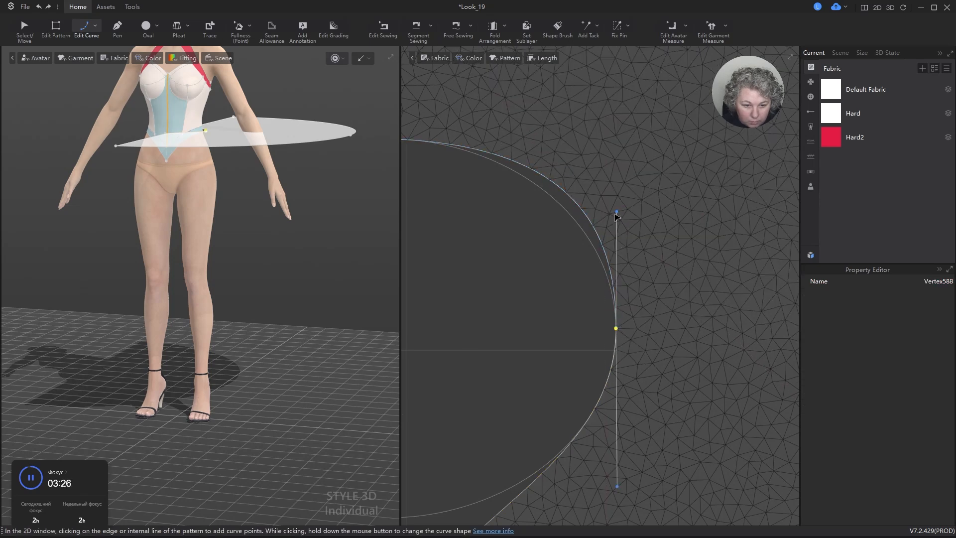
{"action": "mouse_move", "coordinate": [618, 212]}
{"action": "left_mouse_down"}
{"action": "mouse_move", "coordinate": [620, 199]}
{"action": "mouse_move", "coordinate": [618, 210]}
{"action": "left_mouse_up"}
{"action": "key", "text": "ctrl+z"}
{"action": "key", "text": "ctrl+z"}
{"action": "key", "text": "ctrl+z"}
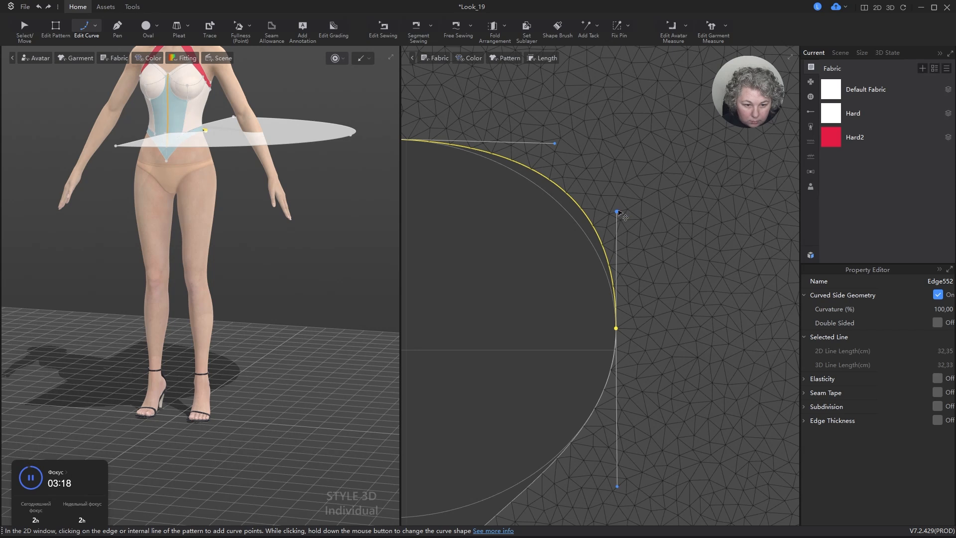
Shorten both curve handles of the upper waist arc until it follows the reference line at about 15.7 cm.
{"action": "left_click", "coordinate": [630, 204]}
{"action": "left_click", "coordinate": [617, 328]}
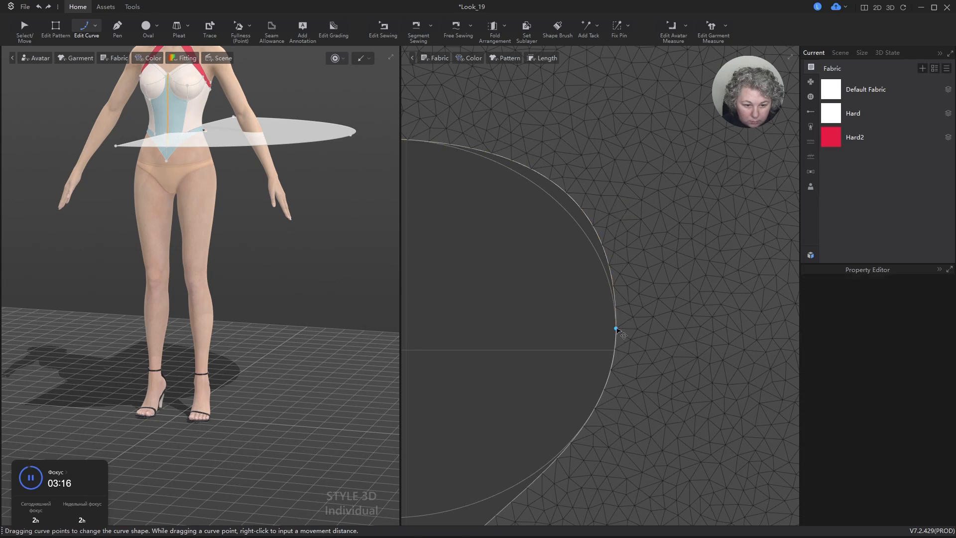
{"action": "left_click_drag", "start_coordinate": [617, 213], "coordinate": [616, 237]}
{"action": "scroll", "coordinate": [611, 223], "scroll_direction": "down", "scroll_amount": 5}
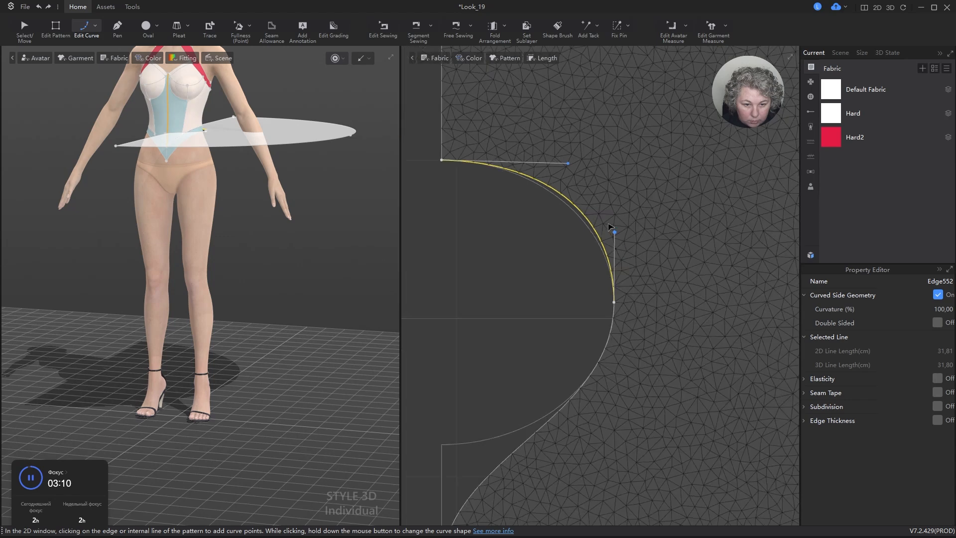
{"action": "scroll", "coordinate": [574, 194], "scroll_direction": "up", "scroll_amount": 5}
{"action": "left_click_drag", "start_coordinate": [600, 182], "coordinate": [572, 178]}
{"action": "scroll", "coordinate": [580, 180], "scroll_direction": "down", "scroll_amount": 4}
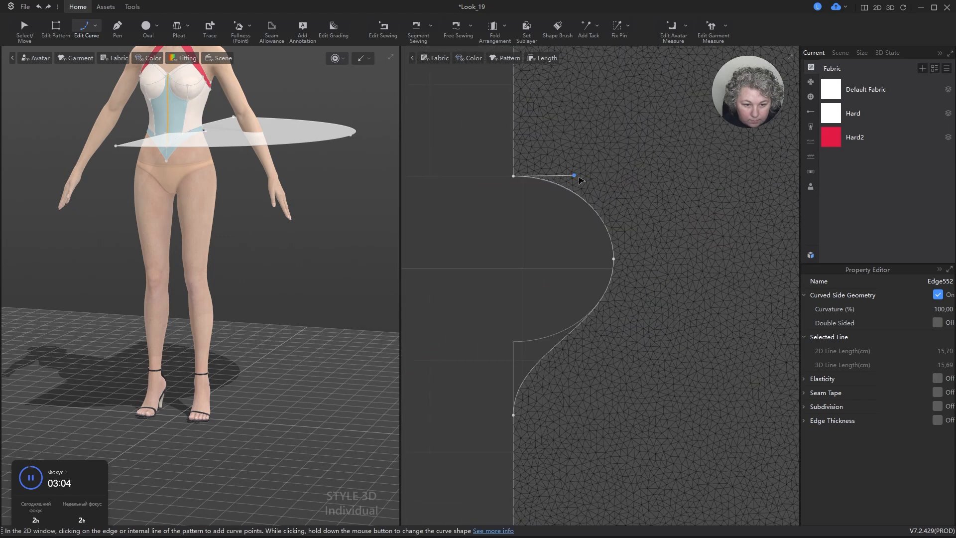
Measure the combined length of the waist opening's refined upper arc and lower S-curve.
{"action": "left_click", "coordinate": [598, 213]}
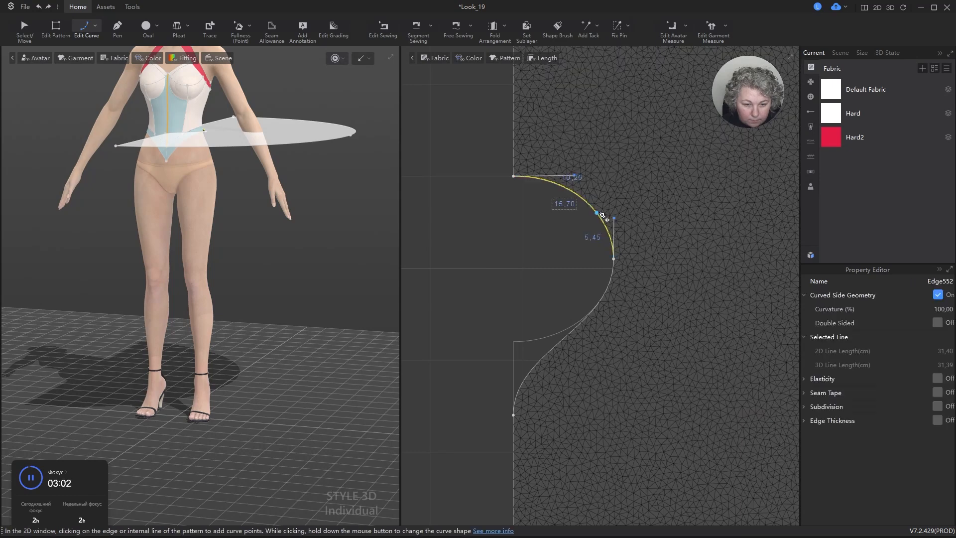
{"action": "key", "text": "z"}
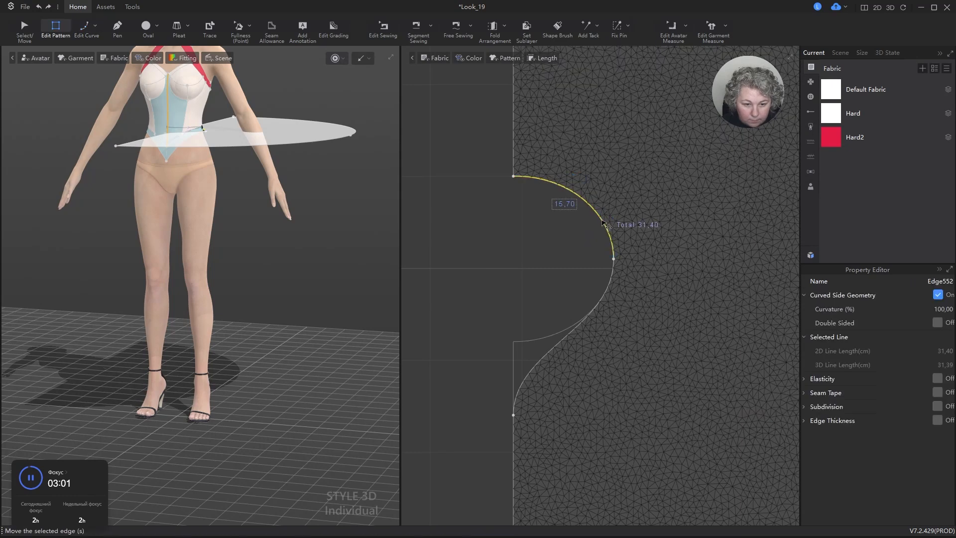
{"action": "left_click", "coordinate": [611, 291], "text": "shift"}
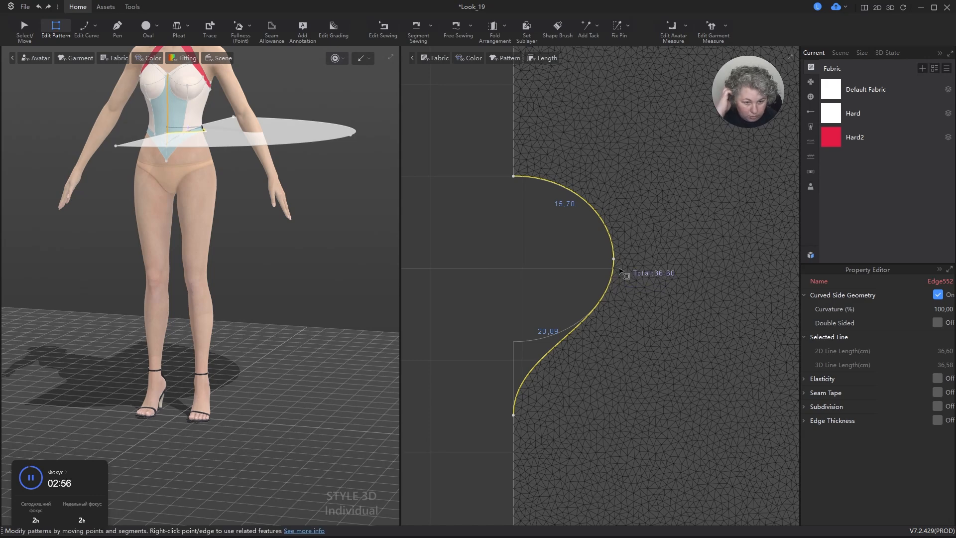
Move the waist opening's widest point slightly upward, keeping it on the same vertical.
{"action": "scroll", "coordinate": [601, 247], "scroll_direction": "up", "scroll_amount": 2}
{"action": "scroll", "coordinate": [601, 247], "scroll_direction": "up", "scroll_amount": 2}
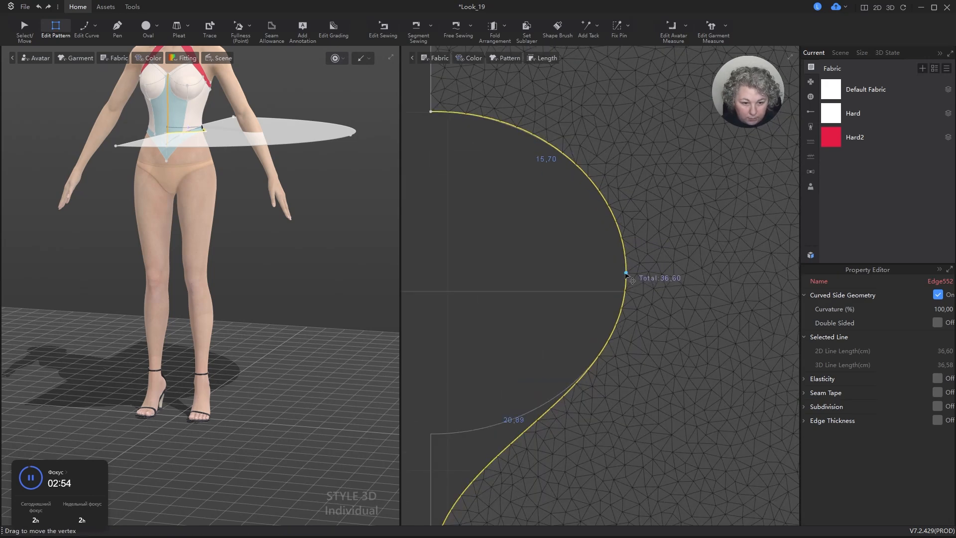
{"action": "left_click", "coordinate": [625, 273]}
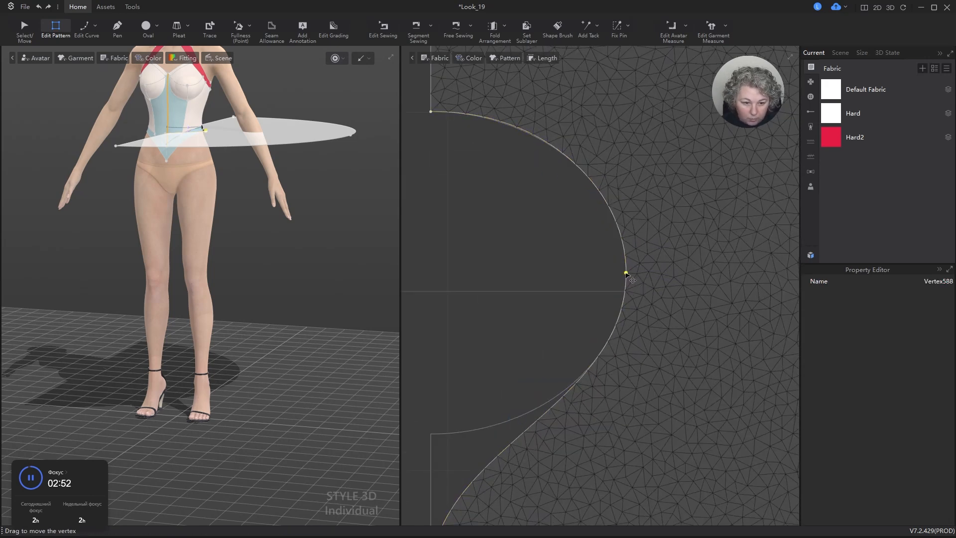
{"action": "left_click_drag", "start_coordinate": [627, 274], "coordinate": [626, 261]}
{"action": "scroll", "coordinate": [610, 199], "scroll_direction": "down", "scroll_amount": 2}
{"action": "scroll", "coordinate": [580, 142], "scroll_direction": "up", "scroll_amount": 3}
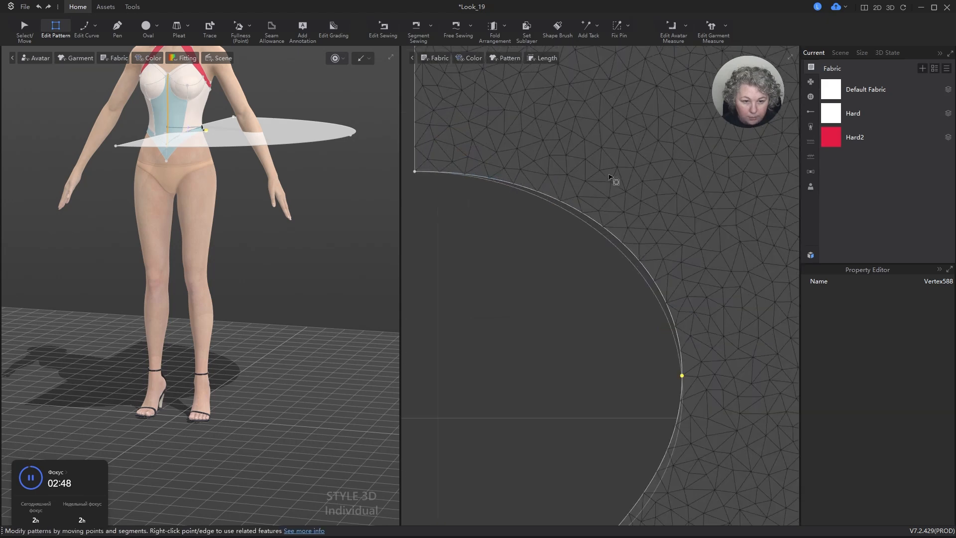
Shorten the upper waist arc's two curve handles until the arc is 15 cm long.
{"action": "left_click", "coordinate": [414, 172]}
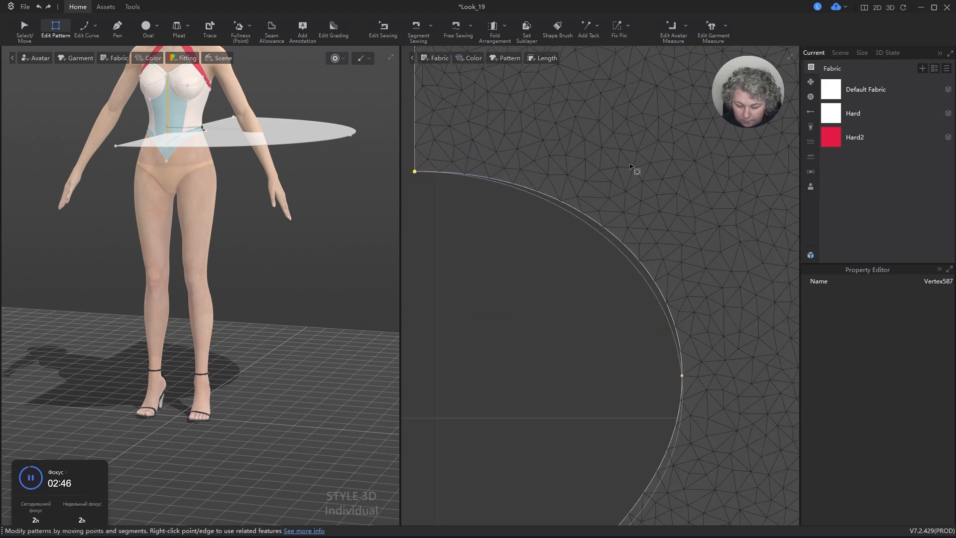
{"action": "key", "text": "v"}
{"action": "left_click_drag", "start_coordinate": [577, 170], "coordinate": [557, 173]}
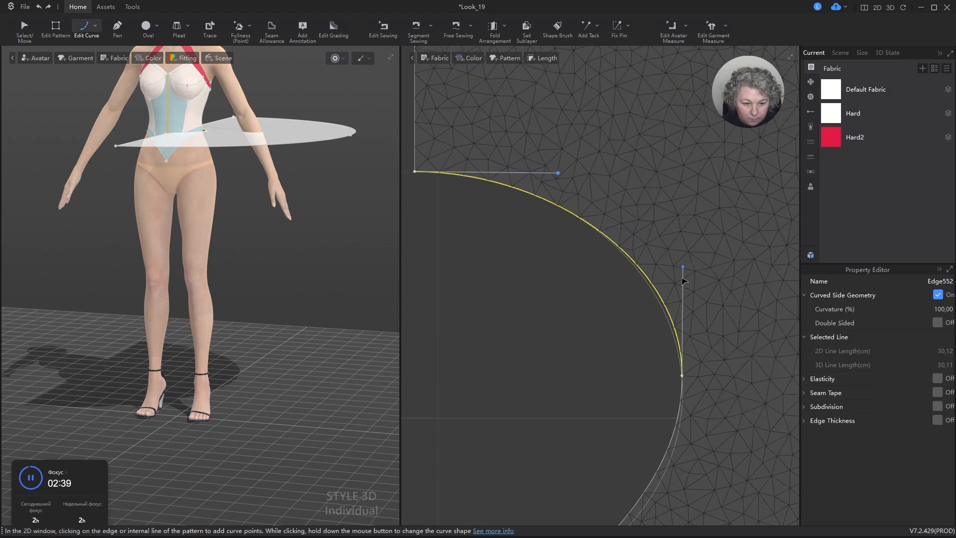
{"action": "left_click_drag", "start_coordinate": [684, 268], "coordinate": [684, 274]}
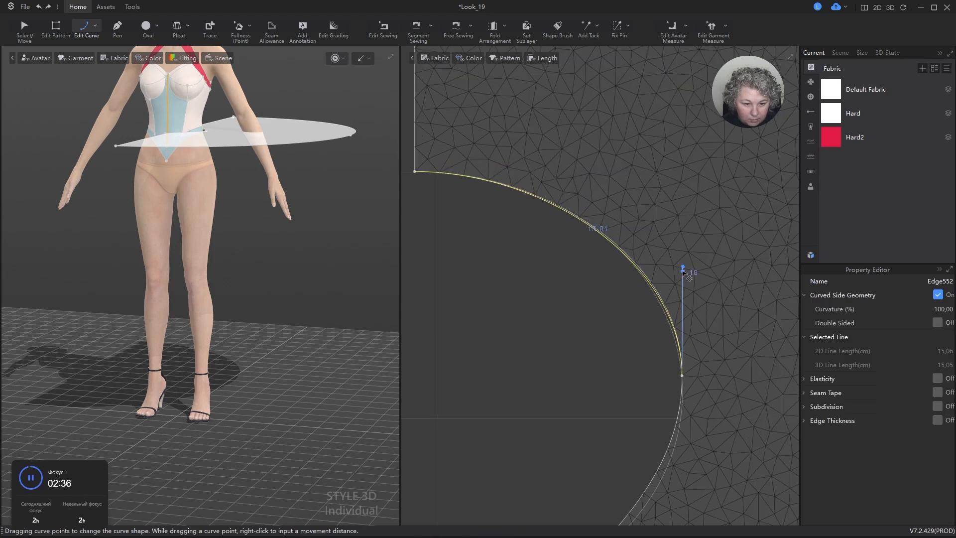
{"action": "scroll", "coordinate": [639, 257], "scroll_direction": "down", "scroll_amount": 3}
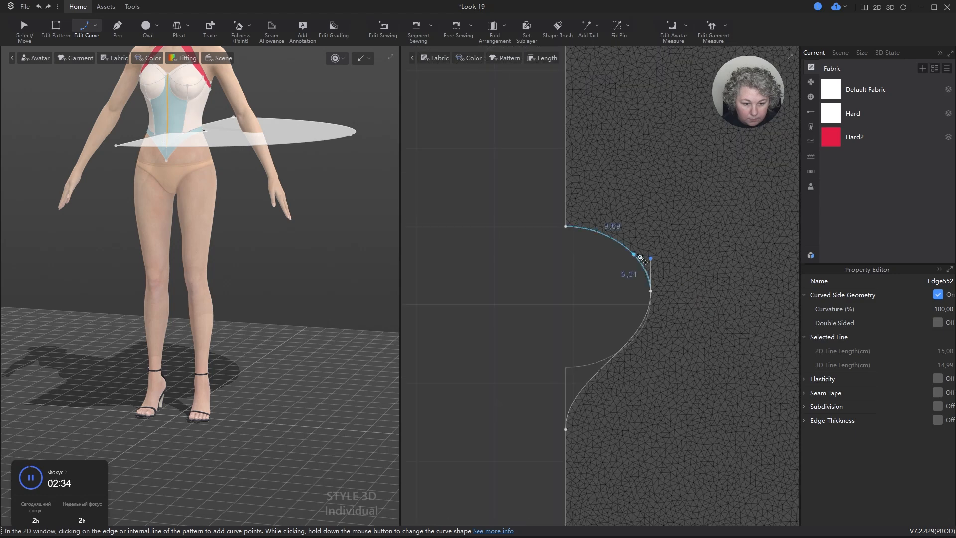
Recheck the total length of the waist opening's upper and lower curves together.
{"action": "scroll", "coordinate": [632, 257], "scroll_direction": "up", "scroll_amount": 2}
{"action": "key", "text": "z"}
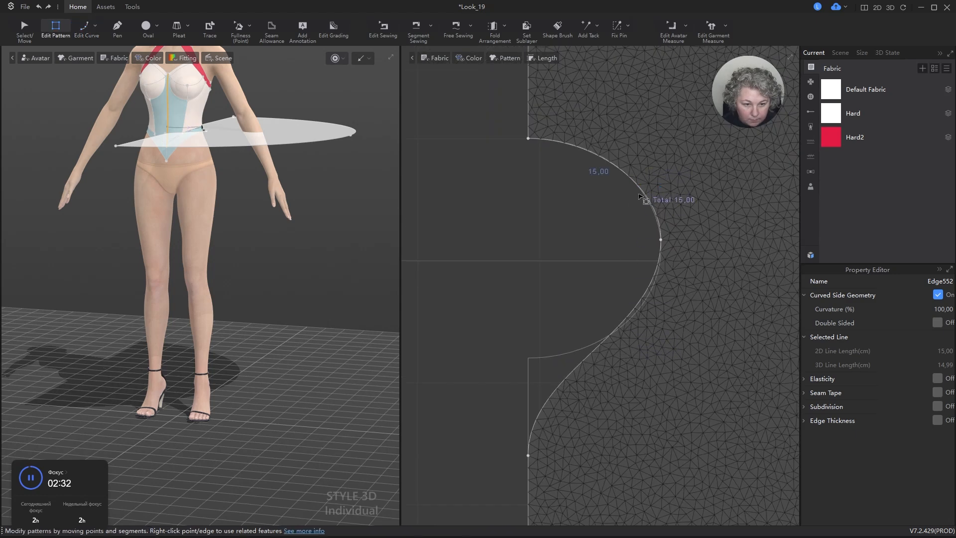
{"action": "left_click", "coordinate": [645, 212]}
{"action": "left_click", "coordinate": [646, 294], "text": "shift"}
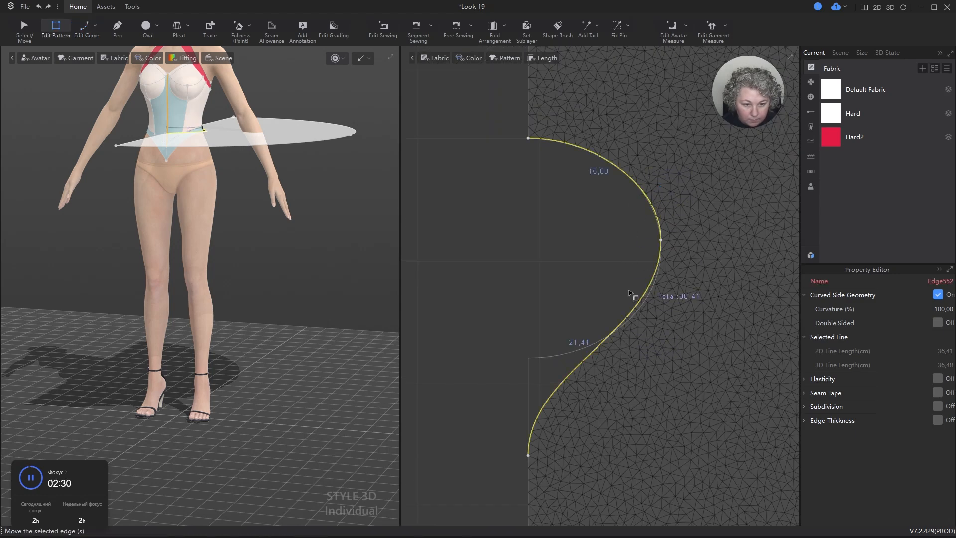
Move the lower waist curve's end point 1 cm straight up along the pattern's straight edge.
{"action": "scroll", "coordinate": [541, 272], "scroll_direction": "down", "scroll_amount": 1}
{"action": "scroll", "coordinate": [548, 368], "scroll_direction": "up", "scroll_amount": 3}
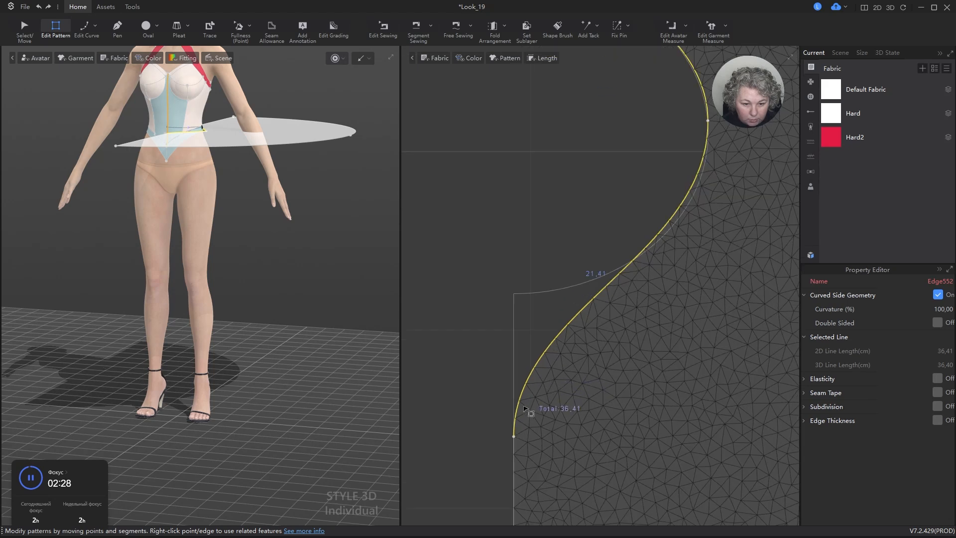
{"action": "left_click_drag", "start_coordinate": [515, 437], "coordinate": [516, 428]}
{"action": "right_click", "coordinate": [516, 426]}
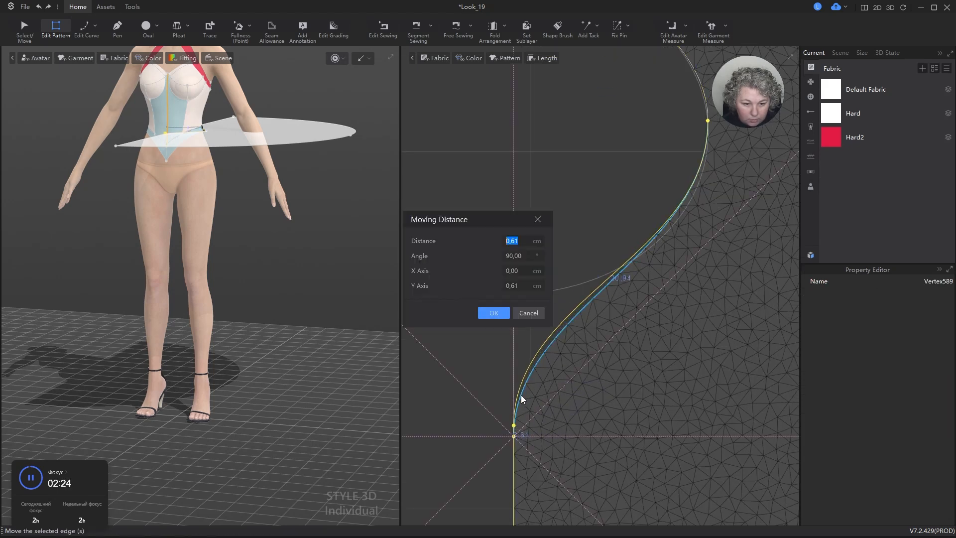
{"action": "type", "text": "1"}
{"action": "key", "text": "Return"}
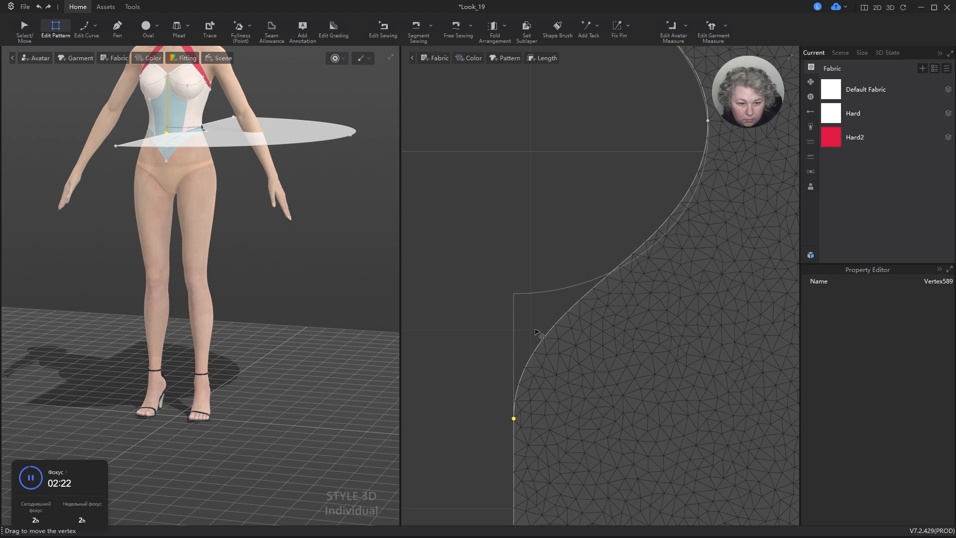
Lengthen the lower waist curve's handle straight down from the widest point until the curve is about 20.8 cm long.
{"action": "left_click", "coordinate": [592, 286]}
{"action": "scroll", "coordinate": [592, 287], "scroll_direction": "down", "scroll_amount": 1}
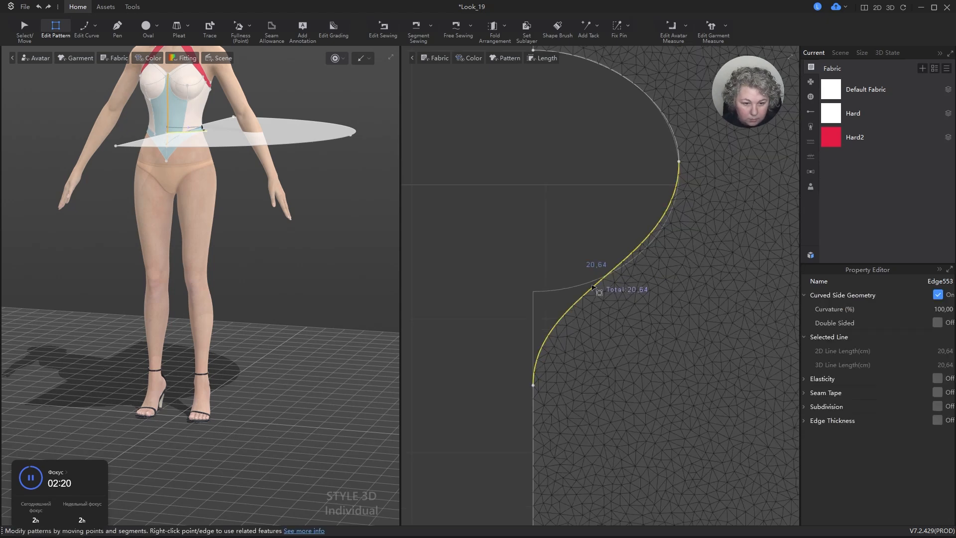
{"action": "scroll", "coordinate": [661, 233], "scroll_direction": "up", "scroll_amount": 1}
{"action": "key", "text": "c"}
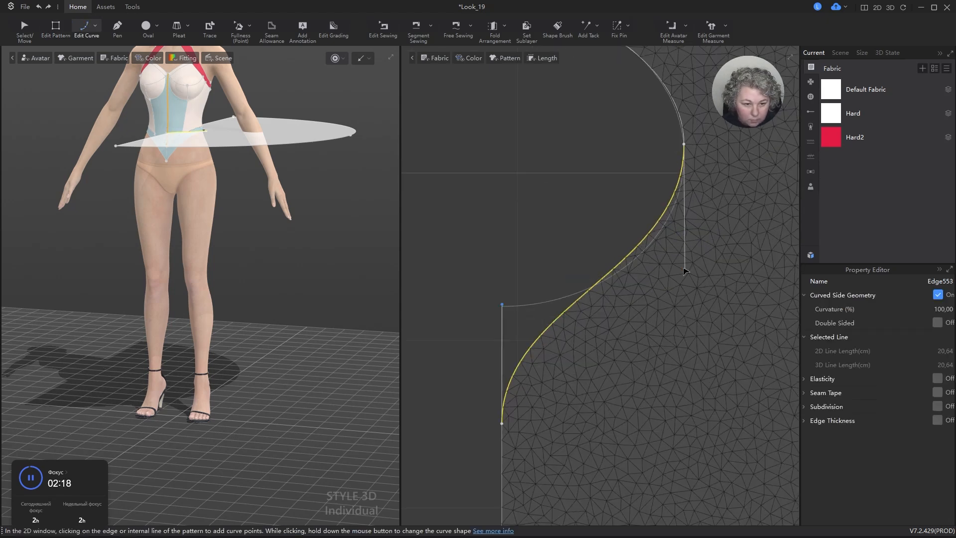
{"action": "left_click_drag", "start_coordinate": [685, 271], "coordinate": [684, 299]}
{"action": "left_click", "coordinate": [601, 208]}
{"action": "scroll", "coordinate": [585, 294], "scroll_direction": "down", "scroll_amount": 2}
Check the combined length of the waist opening's upper arc and lower curve after the handle change.
{"action": "key", "text": "z"}
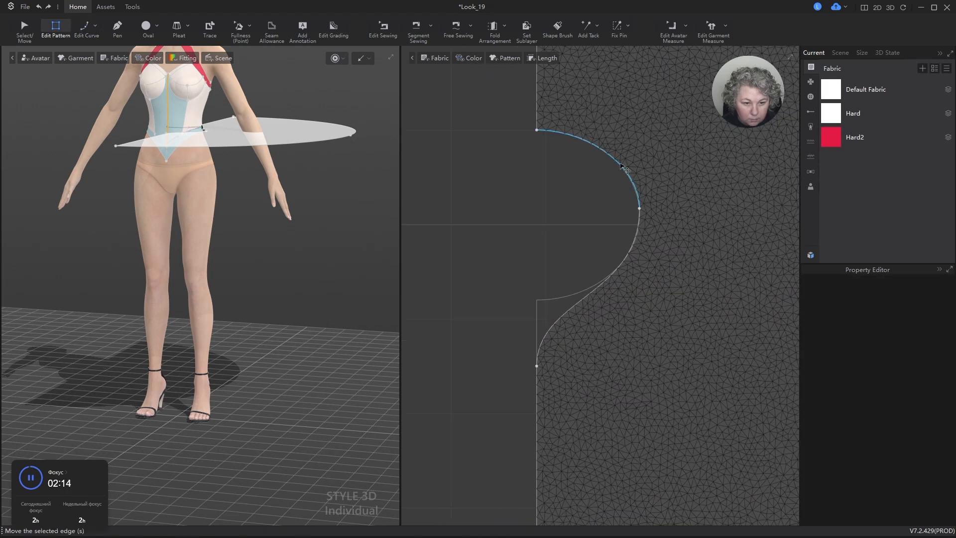
{"action": "left_click", "coordinate": [623, 167]}
{"action": "left_click", "coordinate": [628, 255], "text": "shift"}
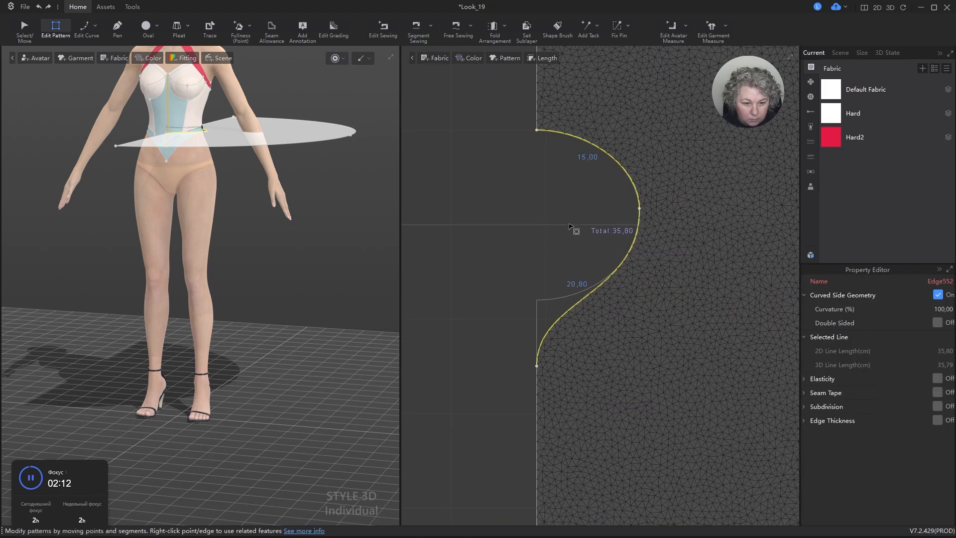
{"action": "scroll", "coordinate": [569, 225], "scroll_direction": "down", "scroll_amount": 1}
{"action": "scroll", "coordinate": [596, 245], "scroll_direction": "up", "scroll_amount": 3}
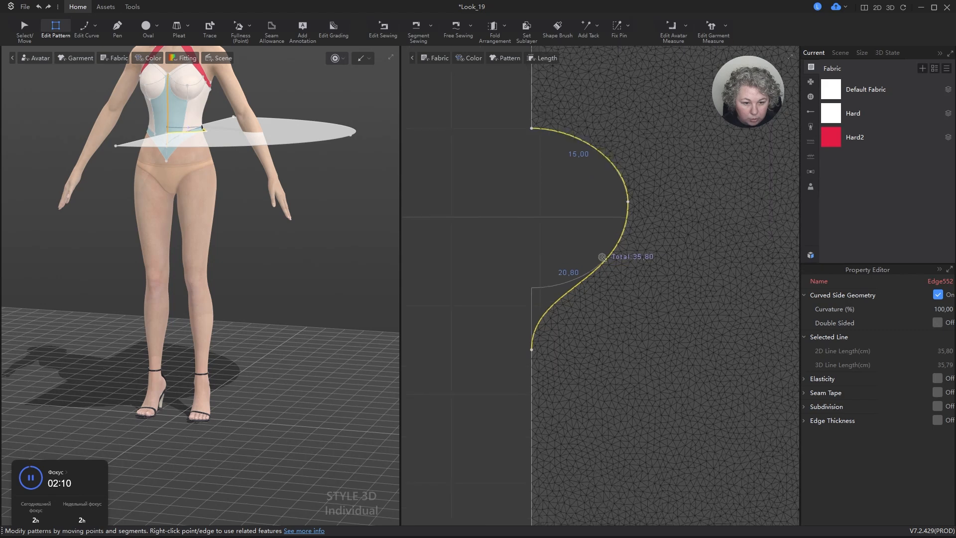
{"action": "scroll", "coordinate": [606, 253], "scroll_direction": "down", "scroll_amount": 3}
Move the waist opening's widest point slightly down, keeping it on the same vertical.
{"action": "scroll", "coordinate": [615, 210], "scroll_direction": "up", "scroll_amount": 2}
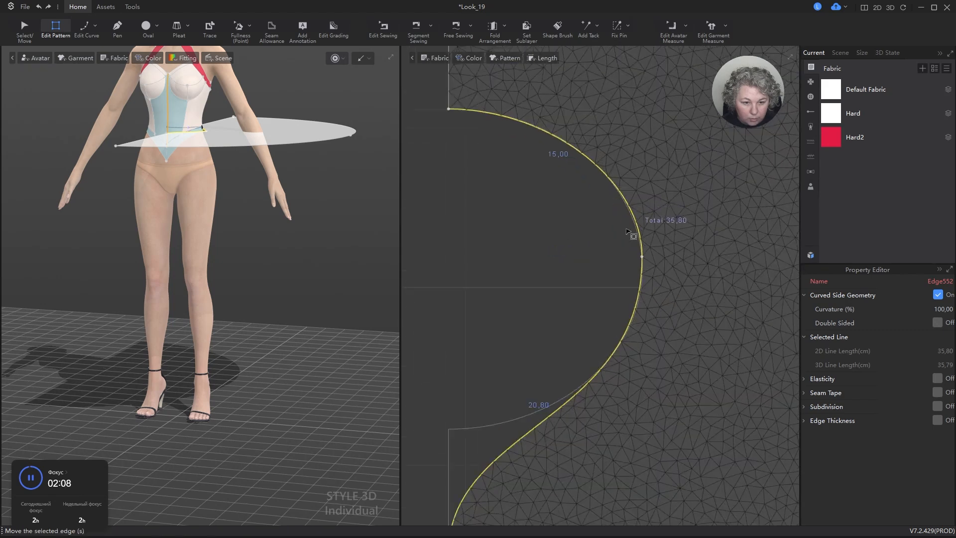
{"action": "left_click", "coordinate": [634, 255]}
{"action": "scroll", "coordinate": [634, 254], "scroll_direction": "up", "scroll_amount": 2}
{"action": "scroll", "coordinate": [634, 254], "scroll_direction": "up", "scroll_amount": 1}
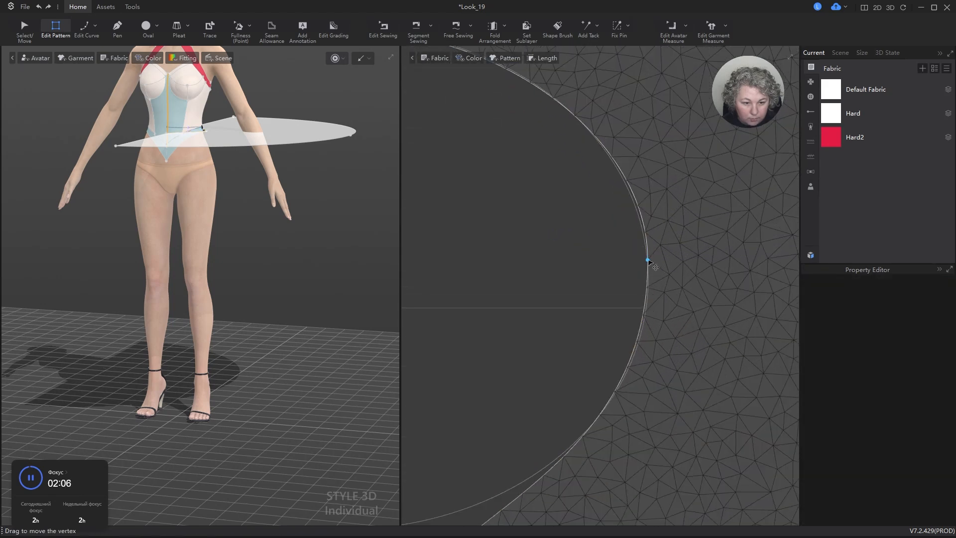
{"action": "left_click_drag", "start_coordinate": [648, 261], "coordinate": [648, 263]}
{"action": "left_click", "coordinate": [625, 226]}
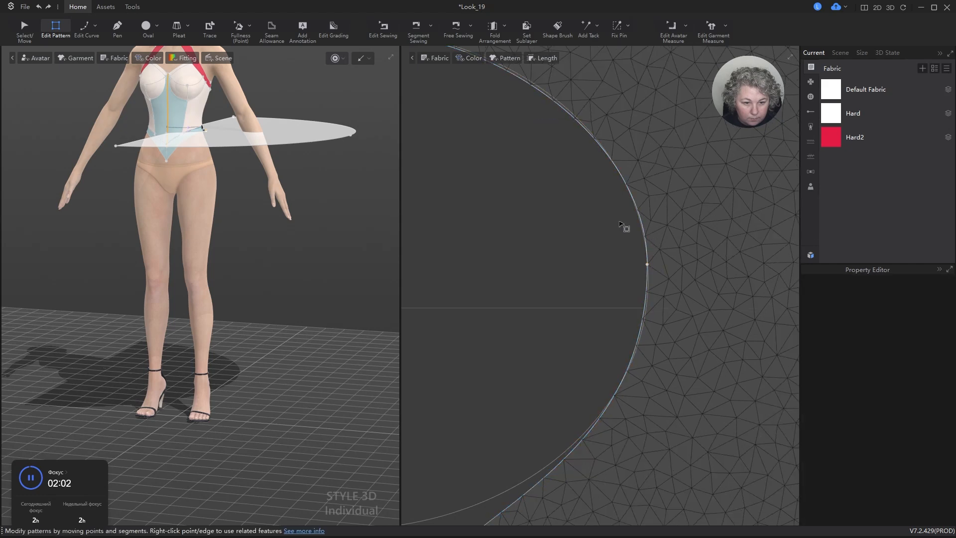
Check the upper arc's length and its total with the lower waist curve.
{"action": "scroll", "coordinate": [622, 202], "scroll_direction": "down", "scroll_amount": 1}
{"action": "left_click", "coordinate": [623, 202]}
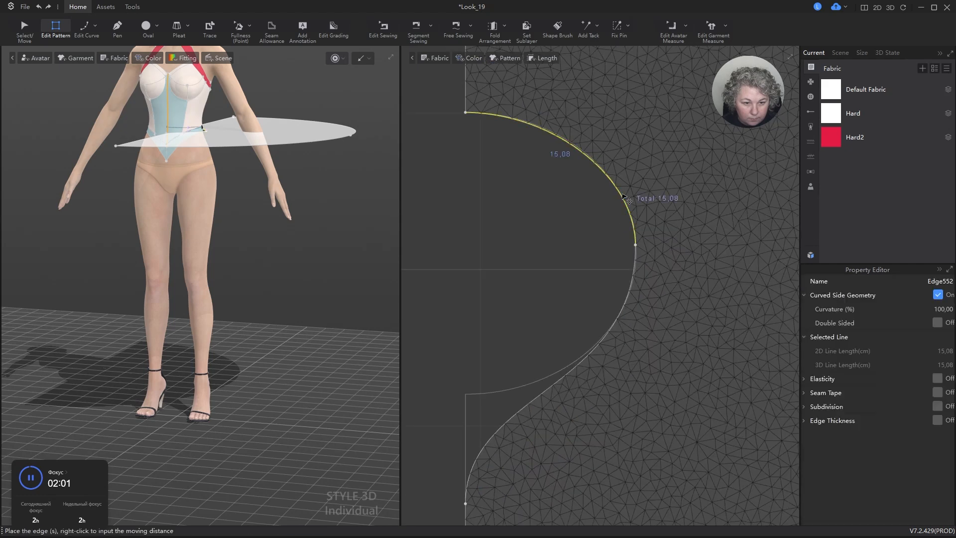
{"action": "left_click", "coordinate": [631, 290], "text": "shift"}
Lengthen the curve handle at the upper waist arc's top end until the arc is about 15.18 cm long.
{"action": "scroll", "coordinate": [570, 183], "scroll_direction": "up", "scroll_amount": 2}
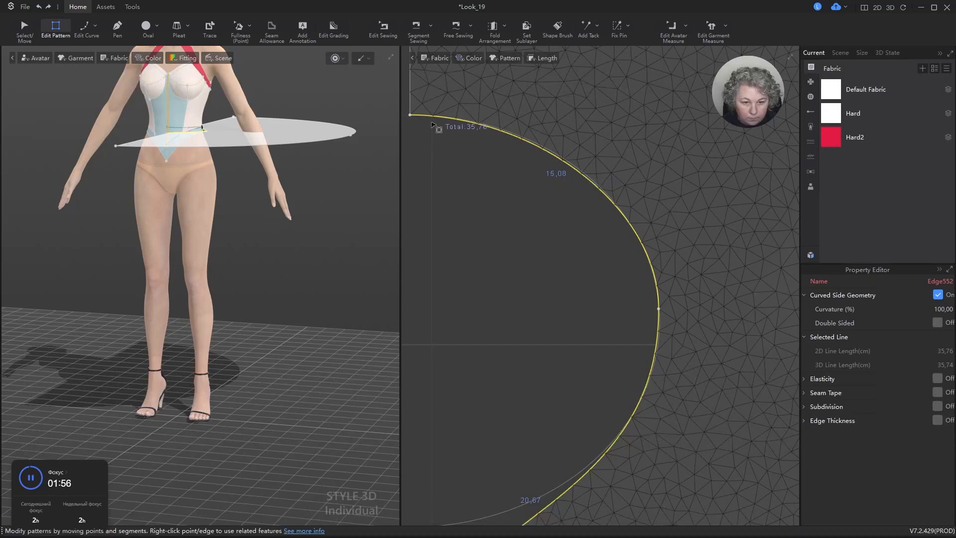
{"action": "left_click", "coordinate": [410, 115]}
{"action": "key", "text": "v"}
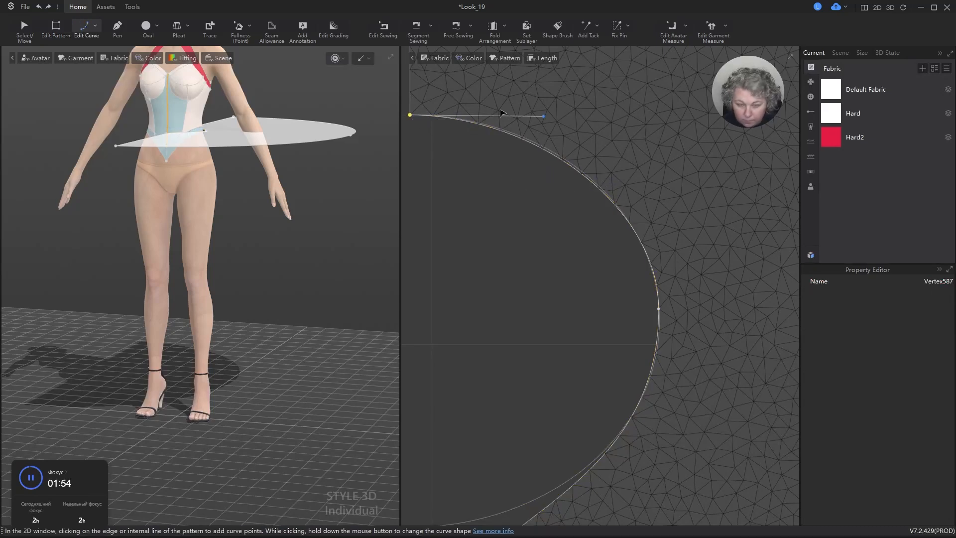
{"action": "left_click_drag", "start_coordinate": [543, 116], "coordinate": [556, 118]}
{"action": "scroll", "coordinate": [591, 239], "scroll_direction": "down", "scroll_amount": 4}
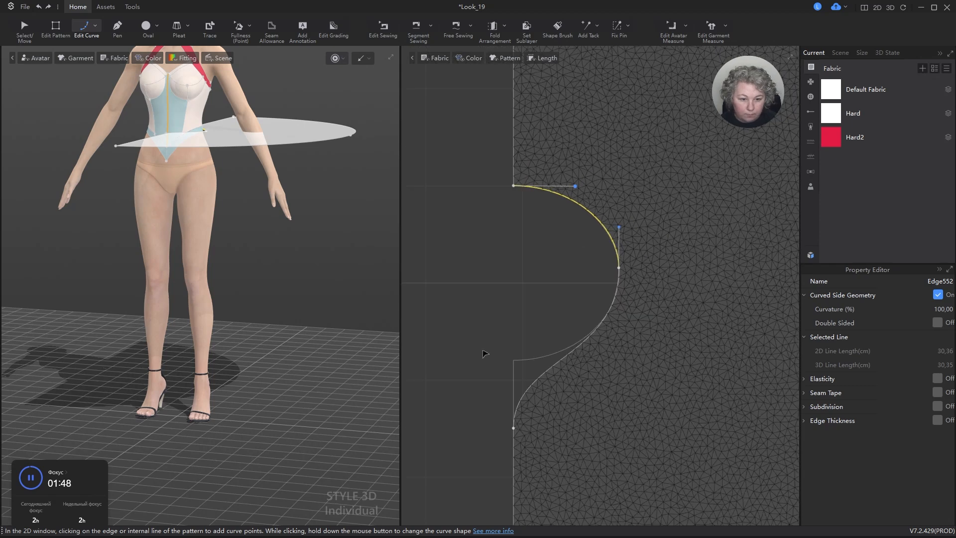
Measure the lower waist curve alone and together with the lengthened upper arc.
{"action": "scroll", "coordinate": [517, 413], "scroll_direction": "up", "scroll_amount": 3}
{"action": "key", "text": "z"}
{"action": "left_click", "coordinate": [580, 341]}
{"action": "scroll", "coordinate": [568, 346], "scroll_direction": "down", "scroll_amount": 4}
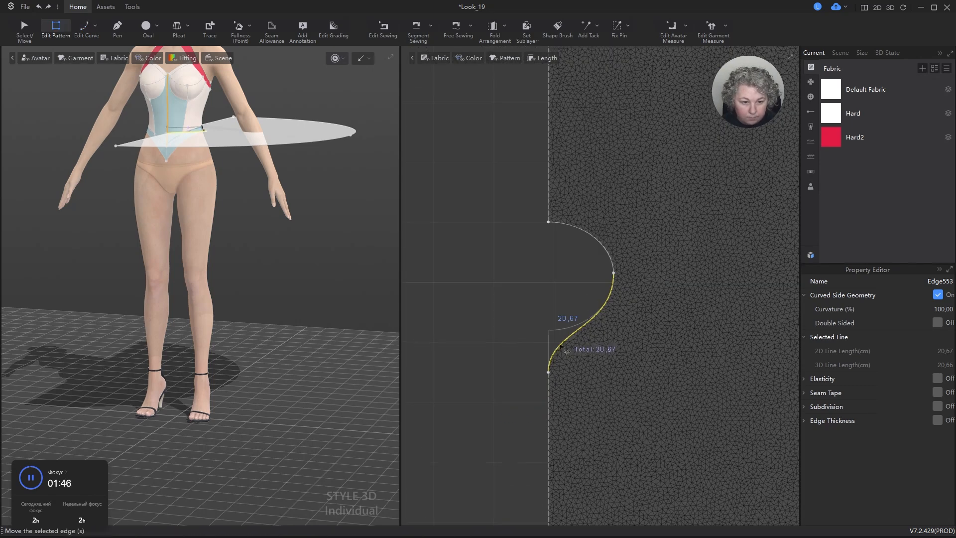
{"action": "scroll", "coordinate": [595, 249], "scroll_direction": "up", "scroll_amount": 3}
{"action": "left_click", "coordinate": [598, 248], "text": "shift"}
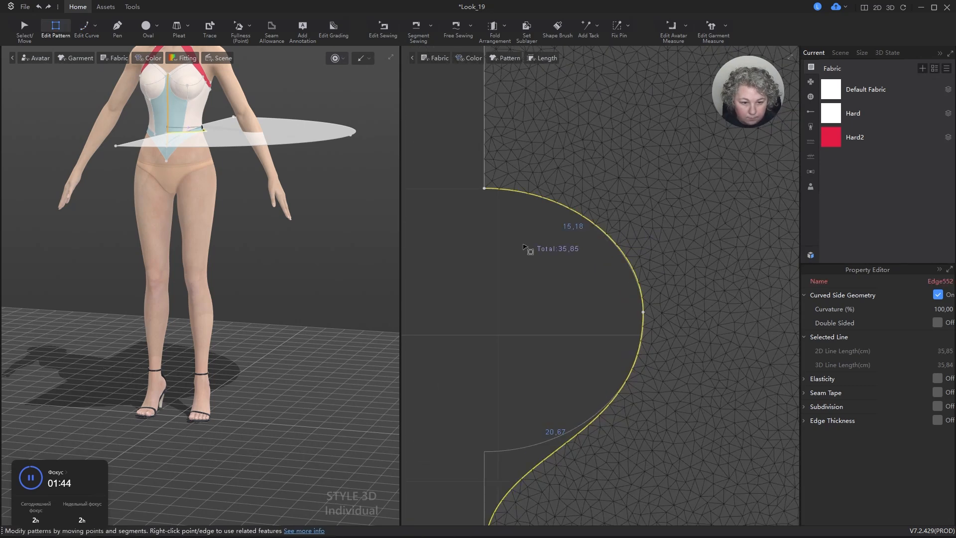
Move the lower waist curve's end point slightly up along the pattern's straight edge.
{"action": "scroll", "coordinate": [524, 247], "scroll_direction": "down", "scroll_amount": 3}
{"action": "scroll", "coordinate": [510, 359], "scroll_direction": "up", "scroll_amount": 5}
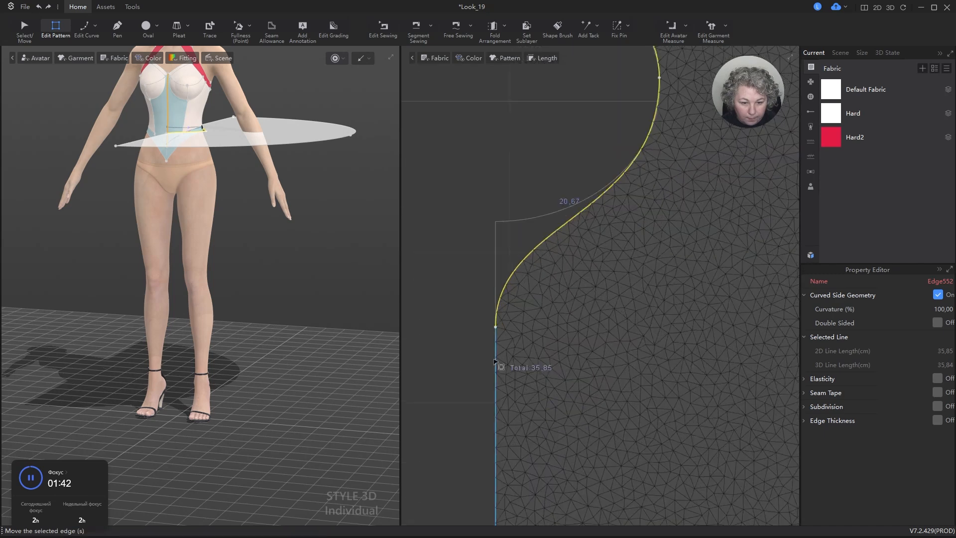
{"action": "left_click_drag", "start_coordinate": [498, 299], "coordinate": [499, 293]}
{"action": "scroll", "coordinate": [499, 294], "scroll_direction": "down", "scroll_amount": 5}
{"action": "scroll", "coordinate": [516, 267], "scroll_direction": "up", "scroll_amount": 3}
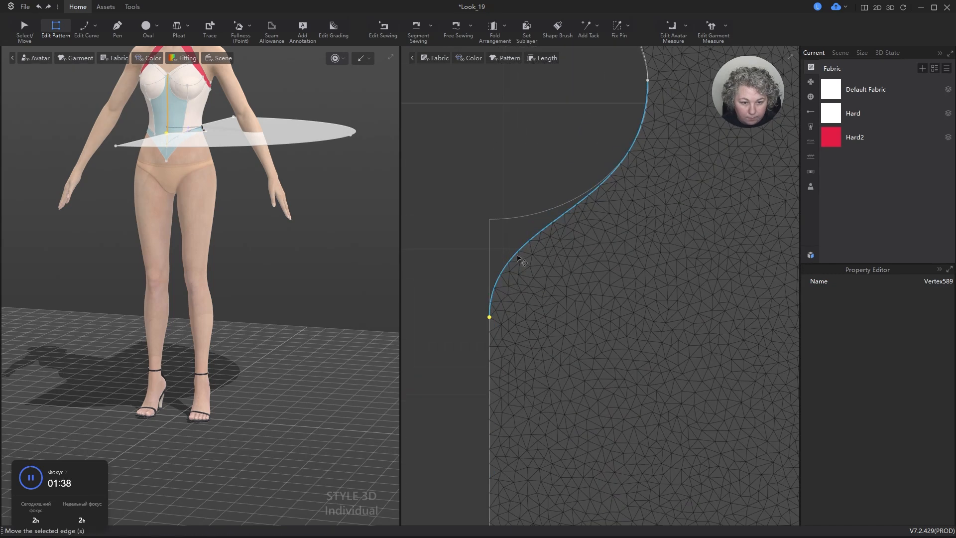
Shorten the curve handle at the lower waist curve's bottom end until the curve is about 20.4 cm long.
{"action": "key", "text": "v"}
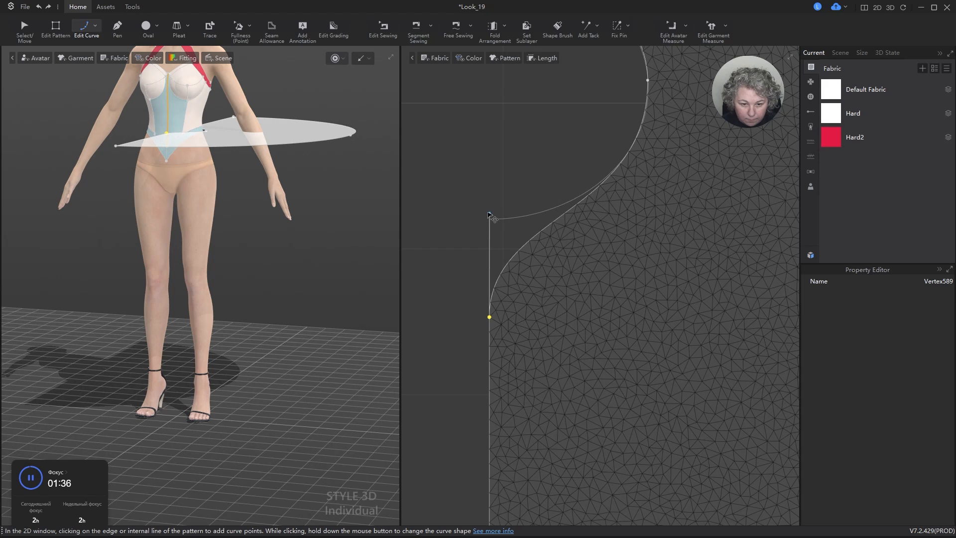
{"action": "left_click_drag", "start_coordinate": [489, 215], "coordinate": [489, 225]}
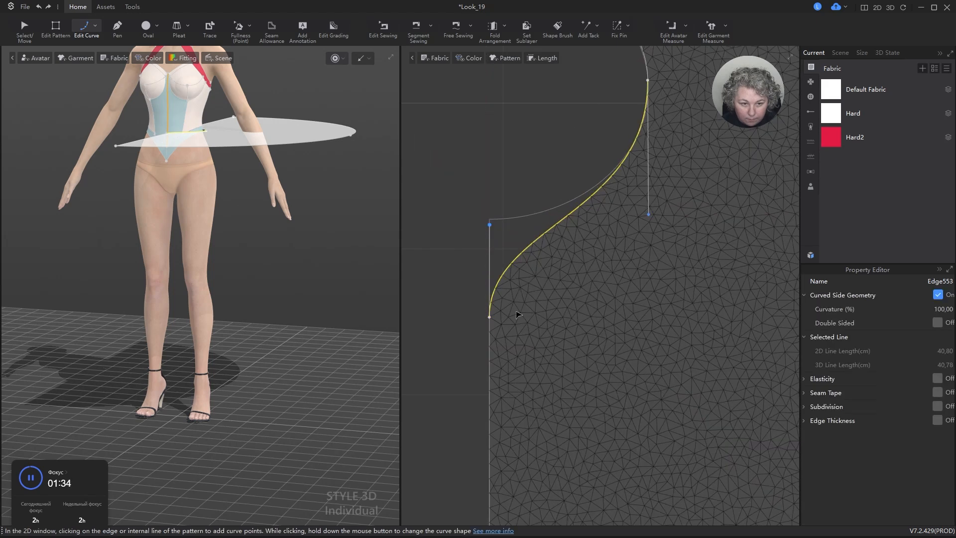
{"action": "scroll", "coordinate": [516, 314], "scroll_direction": "down", "scroll_amount": 3}
{"action": "scroll", "coordinate": [534, 262], "scroll_direction": "up", "scroll_amount": 3}
Measure the total length of the waist opening's two curves with the shortened lower curve.
{"action": "key", "text": "z"}
{"action": "left_click", "coordinate": [577, 232]}
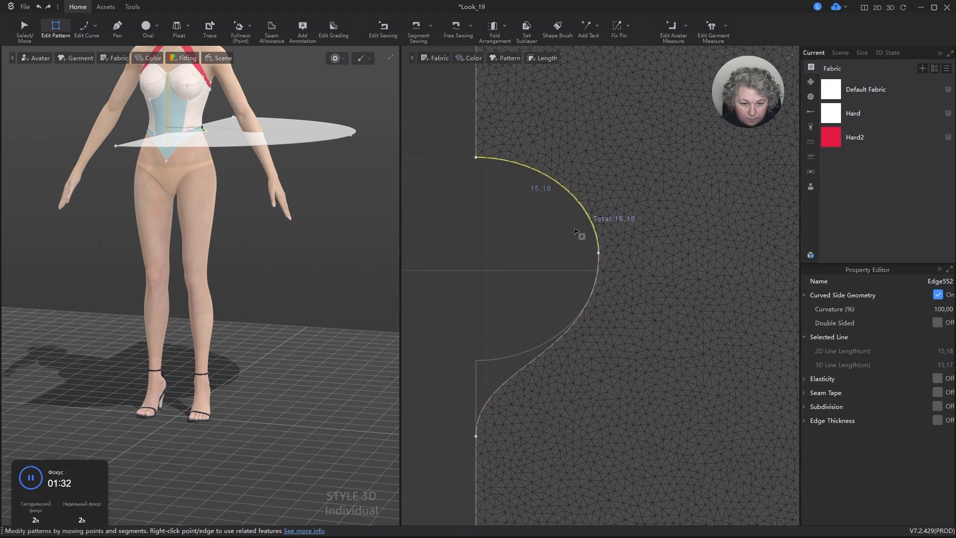
{"action": "left_click", "coordinate": [557, 343], "text": "shift"}
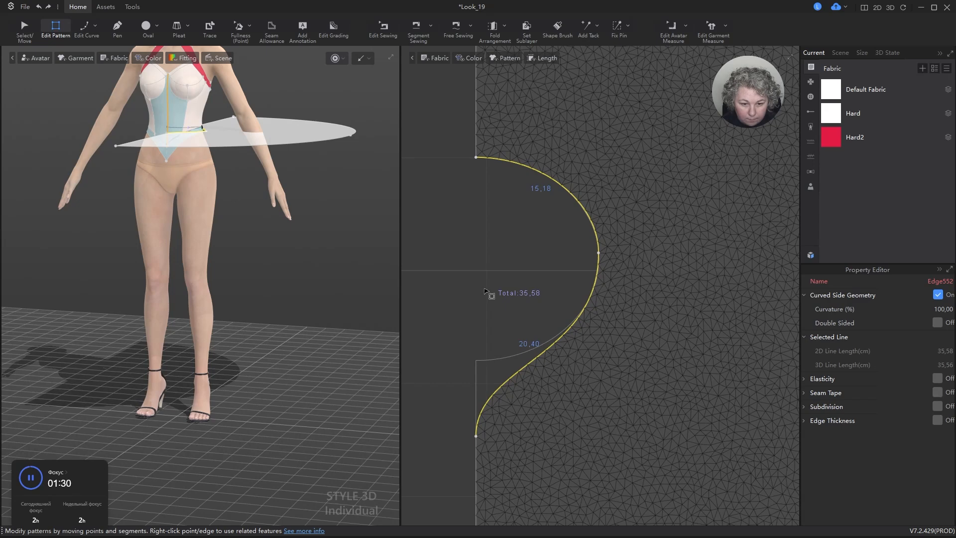
Move the waist opening's widest point slightly up along its vertical and check the lower curve's length.
{"action": "scroll", "coordinate": [547, 199], "scroll_direction": "up", "scroll_amount": 2}
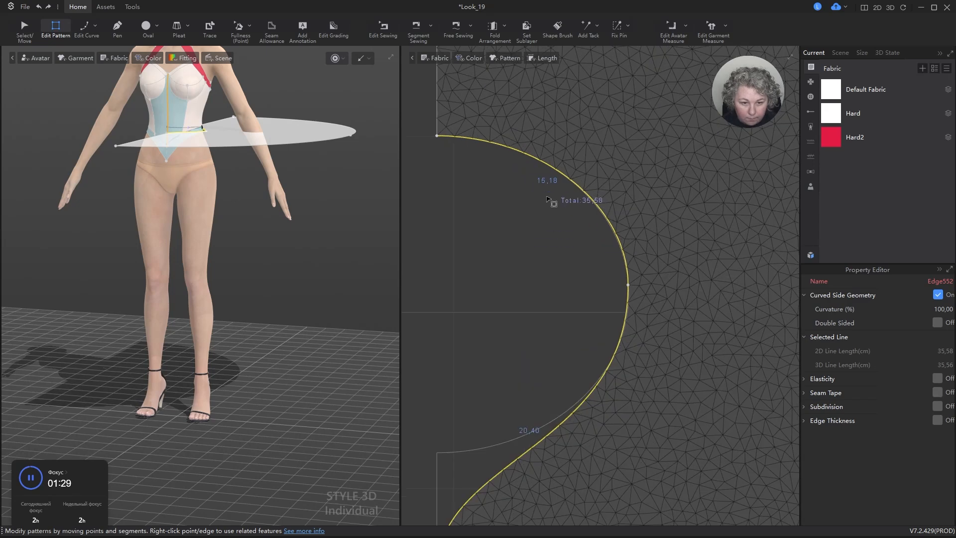
{"action": "left_click", "coordinate": [437, 136]}
{"action": "scroll", "coordinate": [543, 166], "scroll_direction": "up", "scroll_amount": 1}
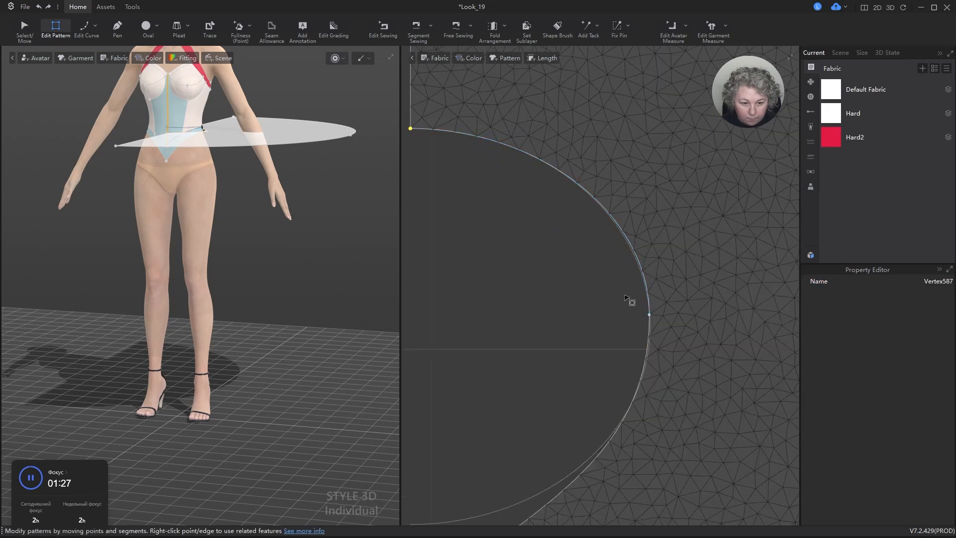
{"action": "left_click", "coordinate": [650, 315]}
{"action": "scroll", "coordinate": [650, 314], "scroll_direction": "up", "scroll_amount": 2}
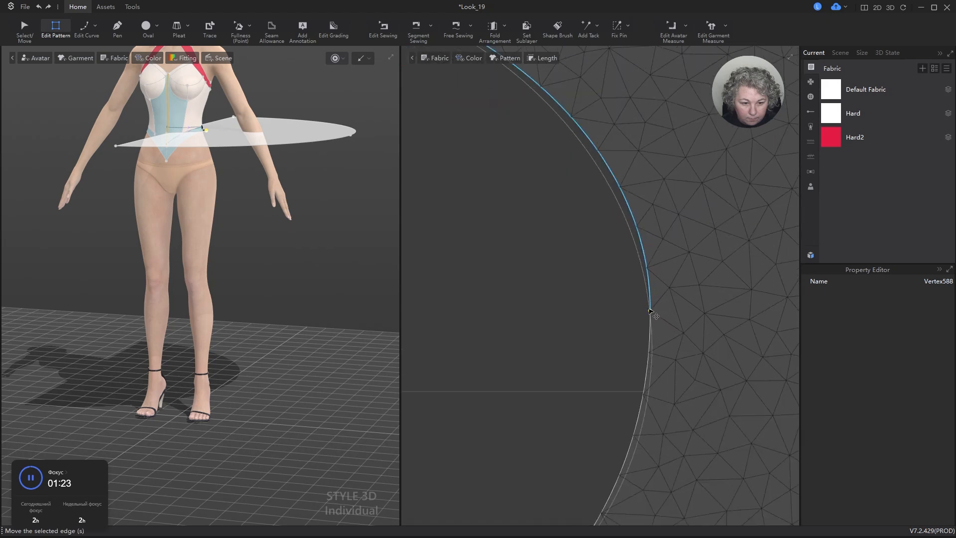
{"action": "left_click_drag", "start_coordinate": [649, 310], "coordinate": [649, 311]}
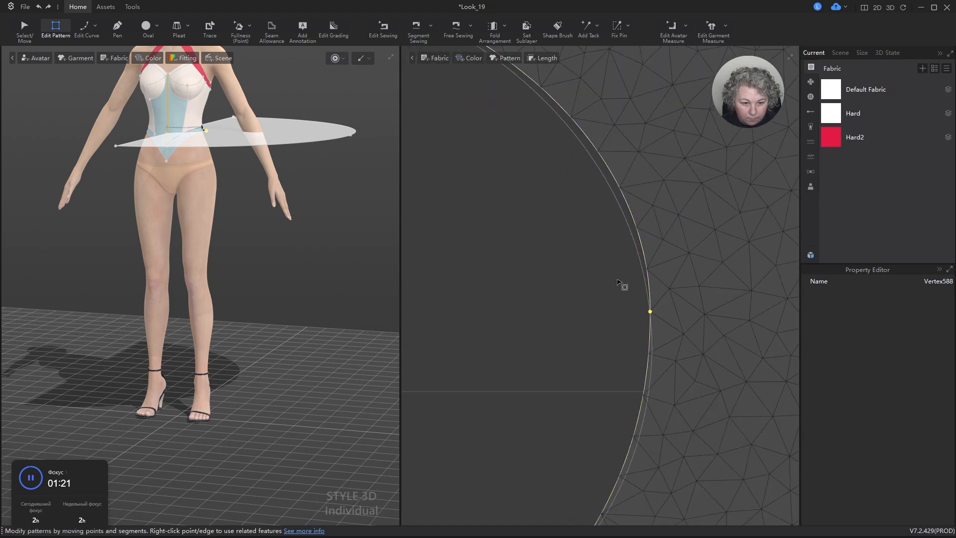
{"action": "scroll", "coordinate": [623, 294], "scroll_direction": "down", "scroll_amount": 3}
{"action": "left_click", "coordinate": [601, 310]}
{"action": "left_click", "coordinate": [612, 357]}
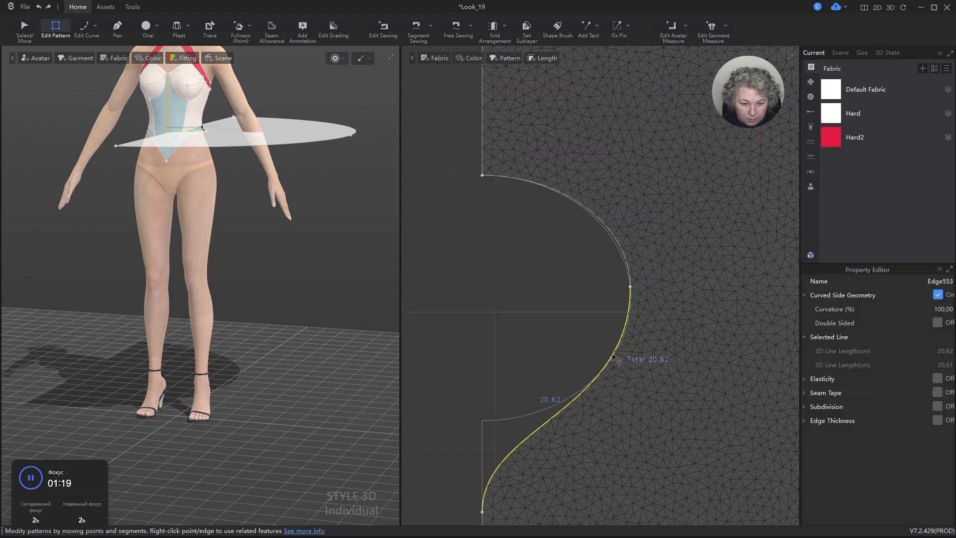
Try to nudge the lower waist curve's end point further up the straight edge.
{"action": "scroll", "coordinate": [548, 333], "scroll_direction": "down", "scroll_amount": 2}
{"action": "scroll", "coordinate": [519, 472], "scroll_direction": "up", "scroll_amount": 3}
{"action": "scroll", "coordinate": [485, 448], "scroll_direction": "up", "scroll_amount": 1}
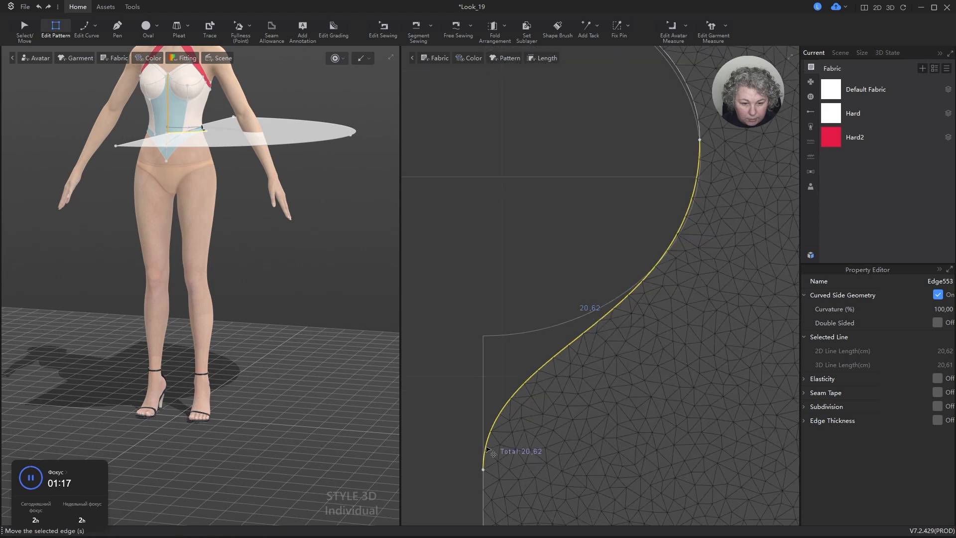
{"action": "left_click_drag", "start_coordinate": [483, 471], "coordinate": [484, 468]}
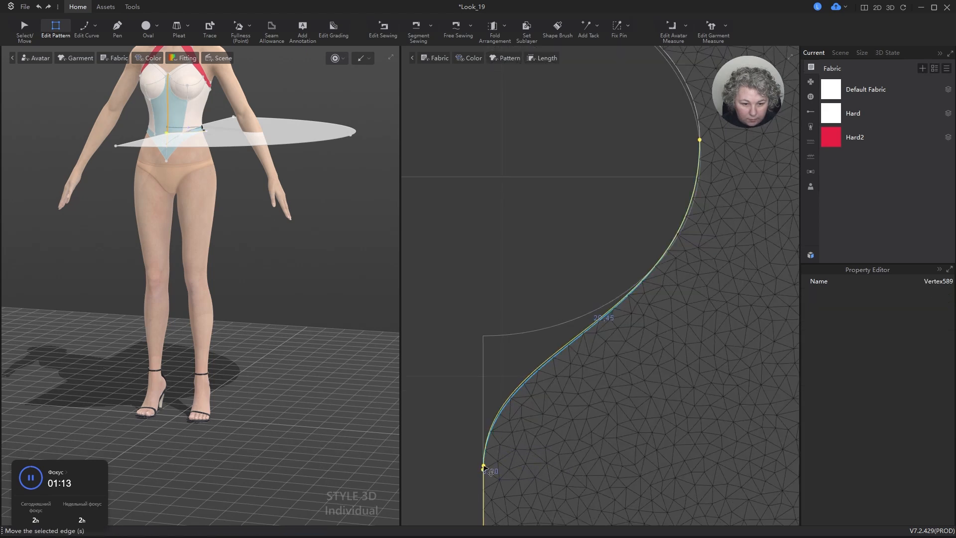
{"action": "left_click", "coordinate": [483, 470]}
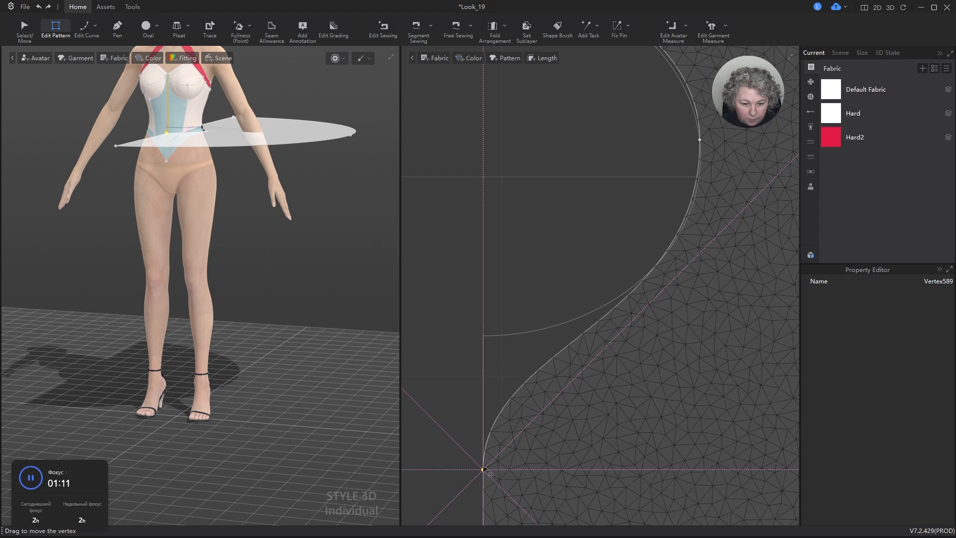
Lengthen the lower waist curve's handle at the widest point slightly until the curve is about 20.64 cm long.
{"action": "left_click", "coordinate": [576, 341]}
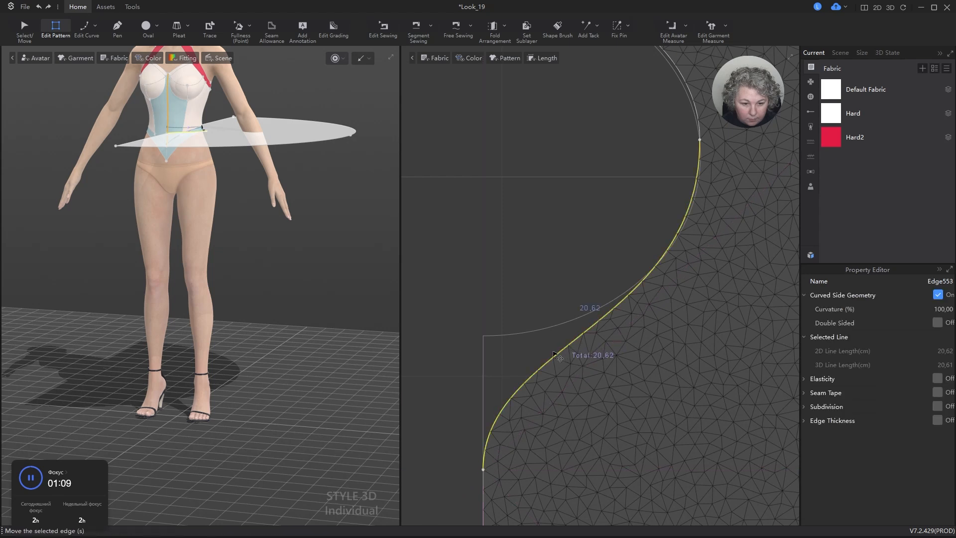
{"action": "key", "text": "v"}
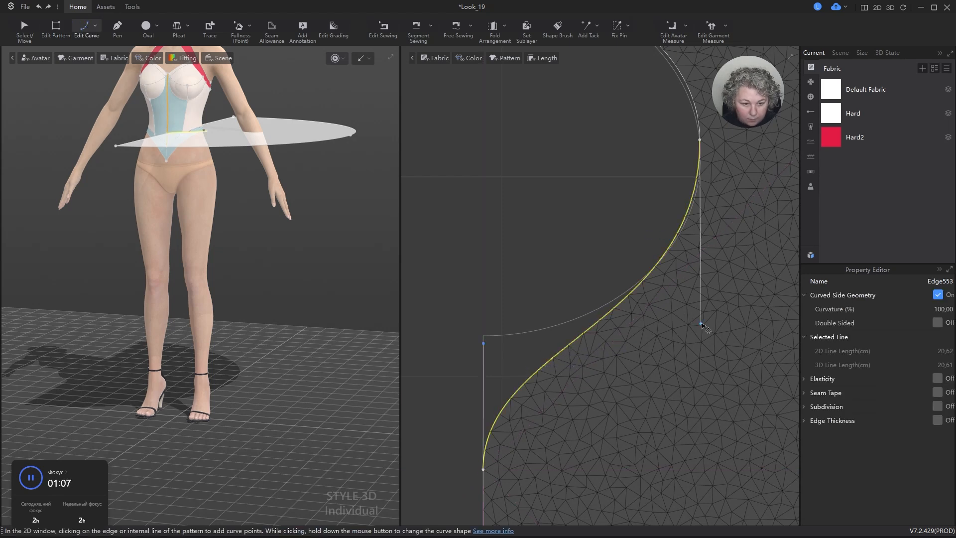
{"action": "left_click_drag", "start_coordinate": [701, 324], "coordinate": [701, 326]}
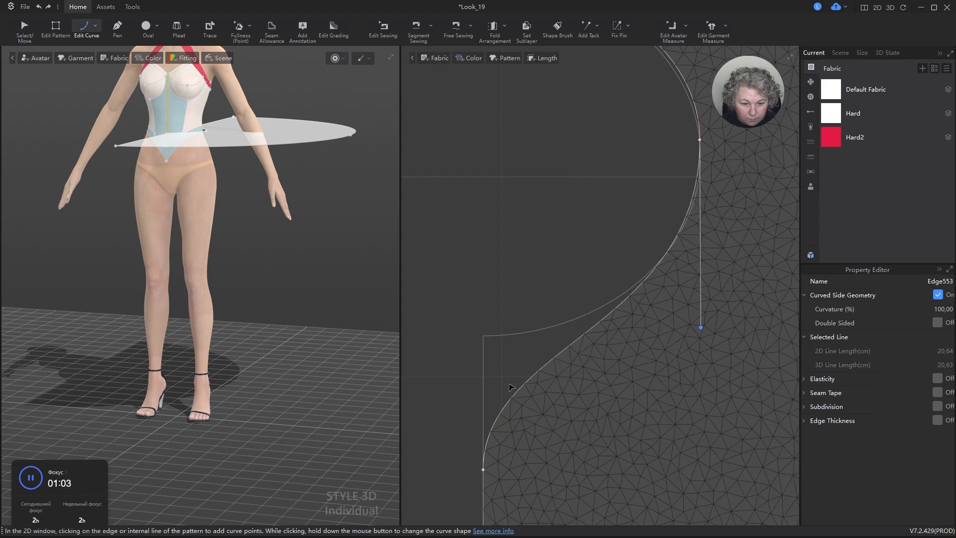
{"action": "scroll", "coordinate": [712, 157], "scroll_direction": "up", "scroll_amount": 4}
{"action": "right_click", "coordinate": [641, 127]}
{"action": "left_click", "coordinate": [645, 137]}
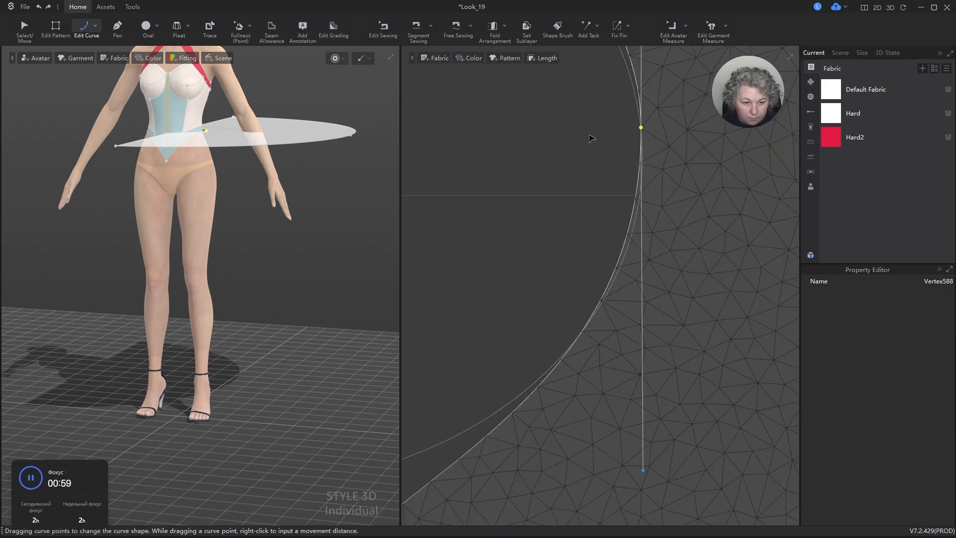
{"action": "key", "text": "z"}
{"action": "left_click", "coordinate": [641, 129]}
{"action": "right_click", "coordinate": [639, 128]}
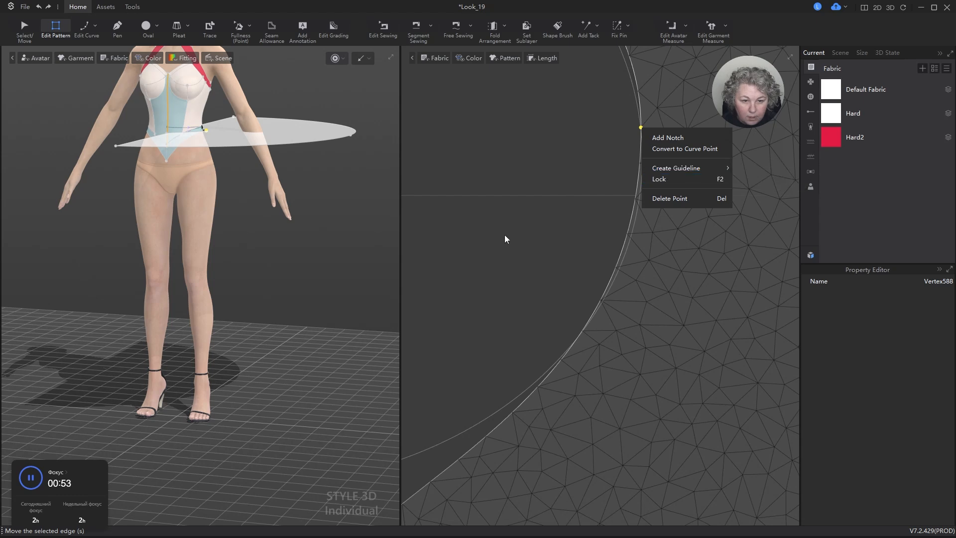
{"action": "left_click", "coordinate": [536, 211]}
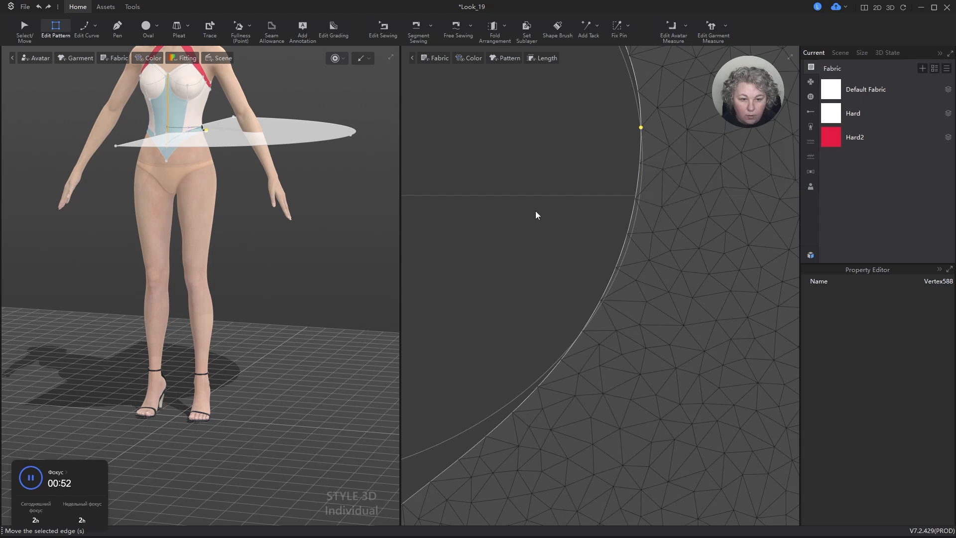
Add a new point on the waist curve just below its widest vertex and delete the original vertex.
{"action": "key", "text": "x"}
{"action": "left_click", "coordinate": [642, 150]}
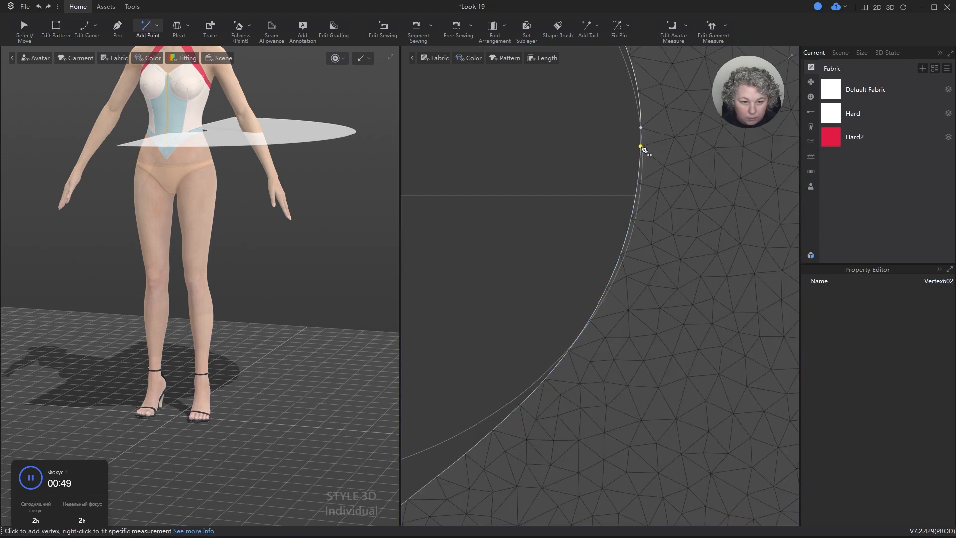
{"action": "scroll", "coordinate": [613, 197], "scroll_direction": "down", "scroll_amount": 2}
{"action": "scroll", "coordinate": [628, 197], "scroll_direction": "up", "scroll_amount": 2}
{"action": "key", "text": "z"}
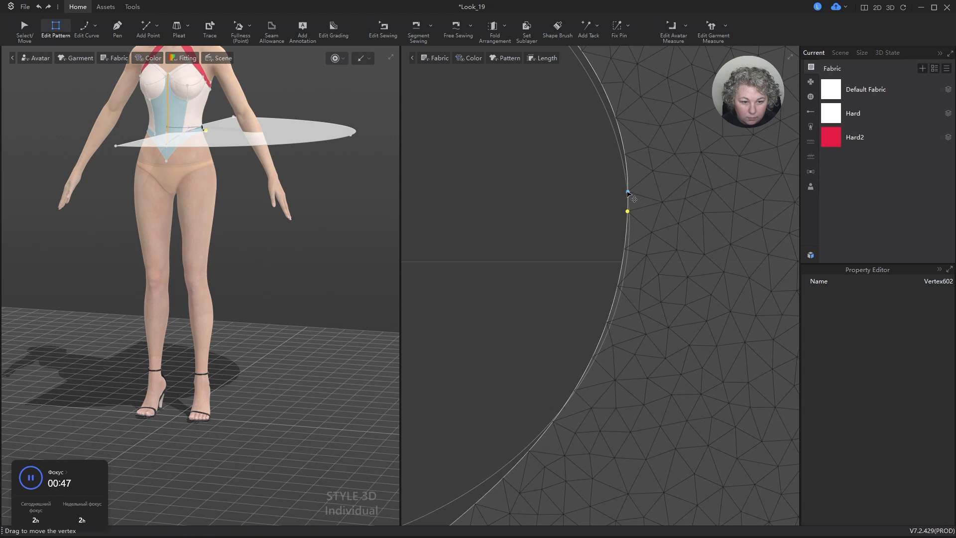
{"action": "key", "text": "Delete"}
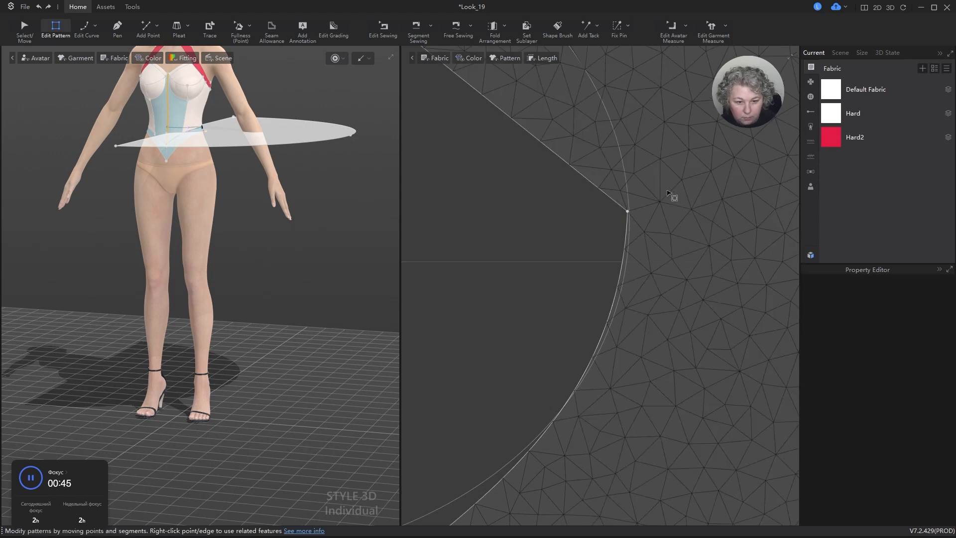
Bend the straight upper waist edge outward with Edit Arc so it follows the curved reference line.
{"action": "scroll", "coordinate": [616, 218], "scroll_direction": "down", "scroll_amount": 5}
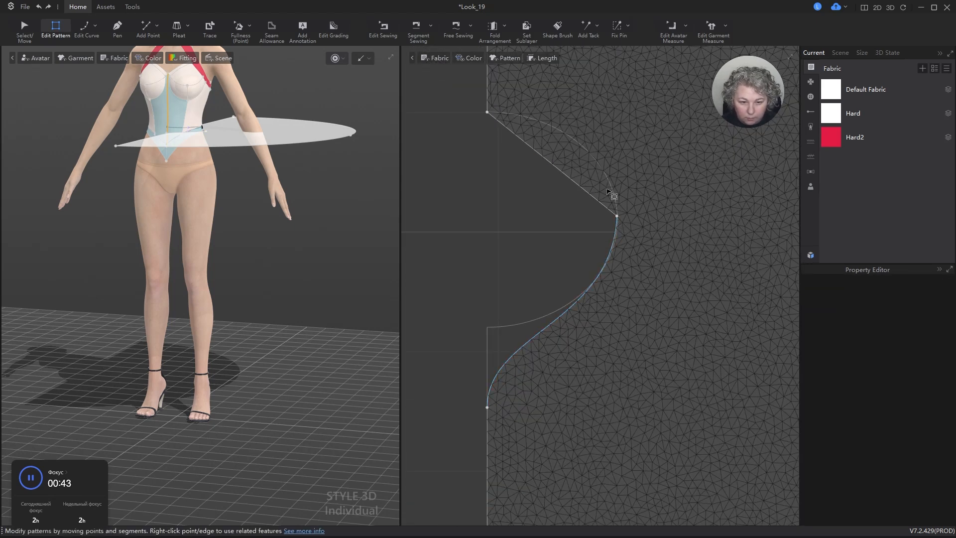
{"action": "key", "text": "v"}
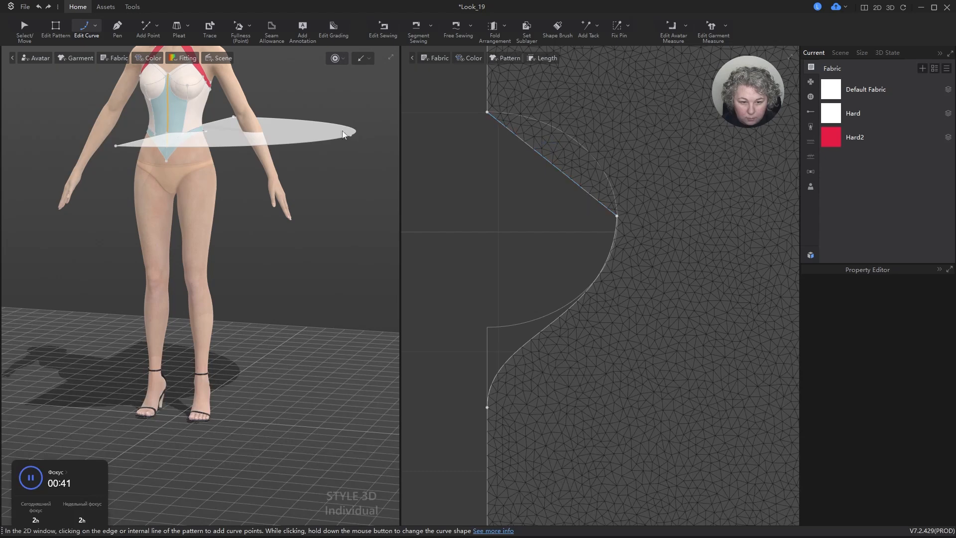
{"action": "left_click", "coordinate": [96, 26]}
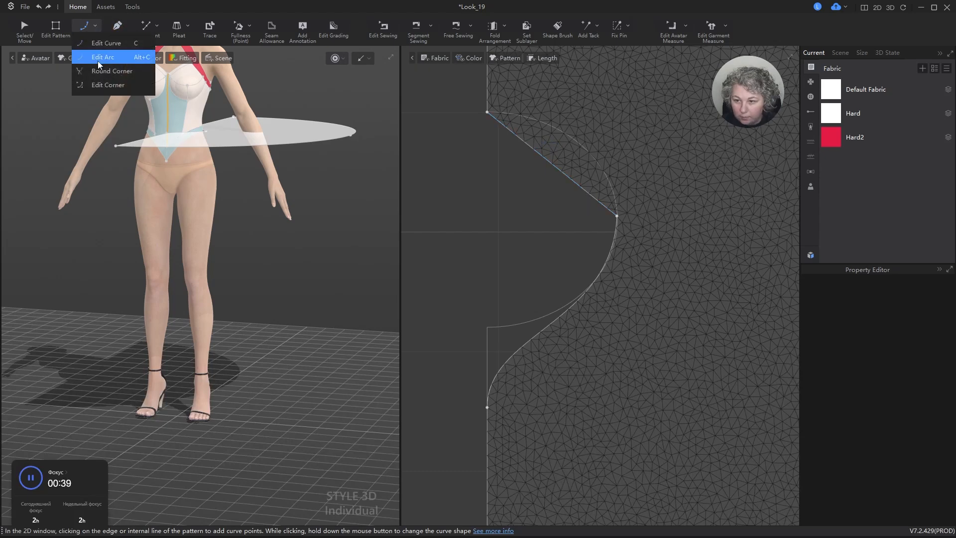
{"action": "left_click", "coordinate": [98, 55]}
{"action": "right_click_drag", "start_coordinate": [573, 181], "coordinate": [583, 159]}
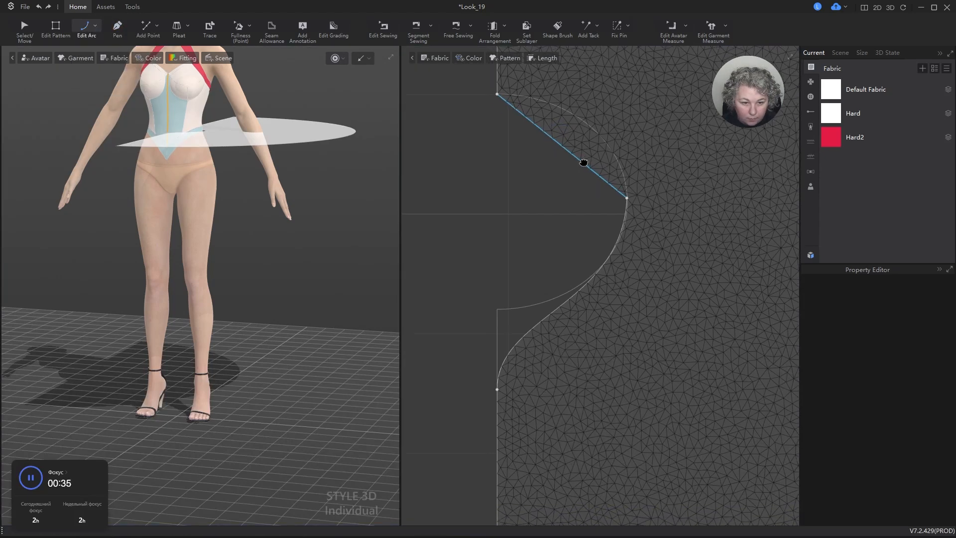
{"action": "left_click_drag", "start_coordinate": [583, 160], "coordinate": [624, 143]}
Adjust the tangent handles at the waist curve's widest vertex to be nearly vertical, shortening the upper handle.
{"action": "scroll", "coordinate": [636, 214], "scroll_direction": "up", "scroll_amount": 3}
{"action": "key", "text": "z"}
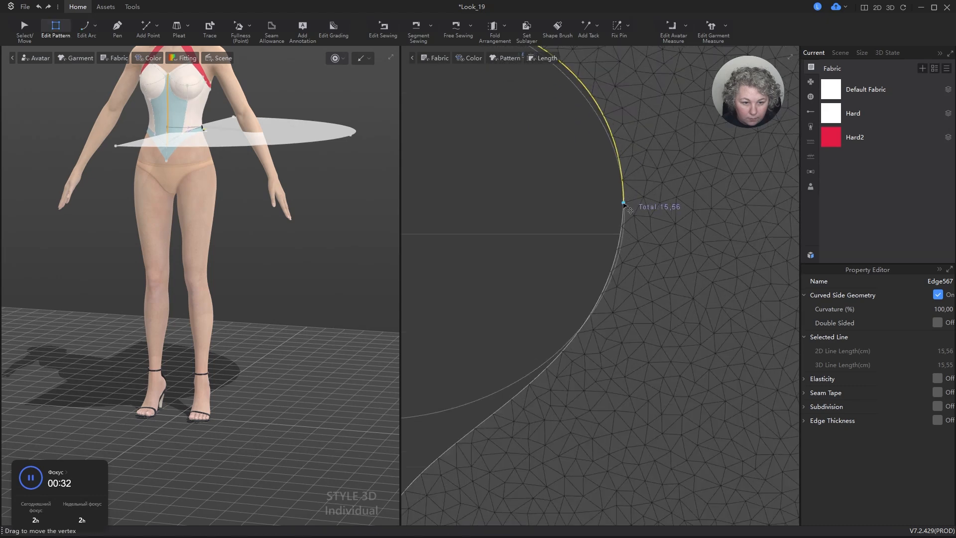
{"action": "left_click", "coordinate": [623, 203]}
{"action": "key", "text": "v"}
{"action": "scroll", "coordinate": [630, 191], "scroll_direction": "down", "scroll_amount": 1}
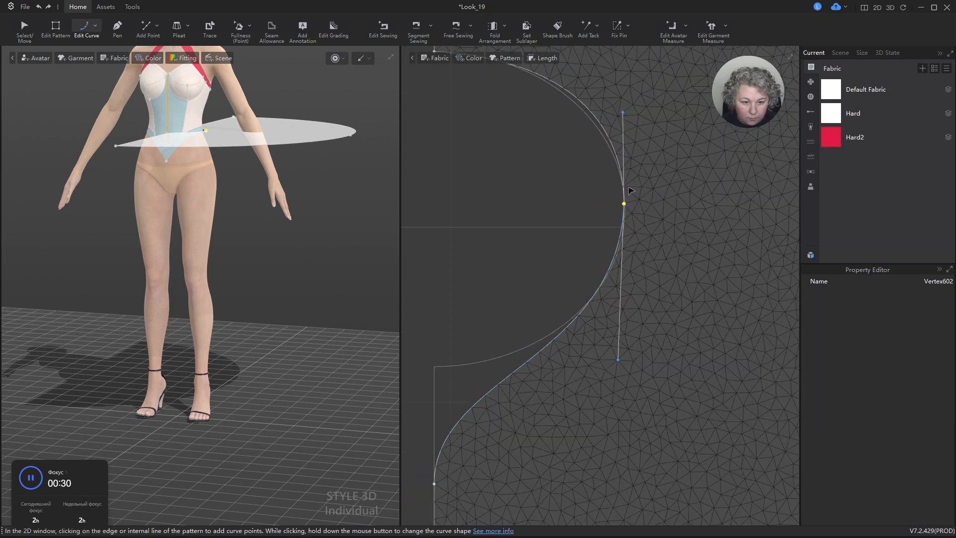
{"action": "left_click_drag", "start_coordinate": [624, 113], "coordinate": [624, 117]}
{"action": "scroll", "coordinate": [622, 122], "scroll_direction": "up", "scroll_amount": 2}
{"action": "left_click_drag", "start_coordinate": [629, 249], "coordinate": [626, 244]}
{"action": "scroll", "coordinate": [601, 172], "scroll_direction": "down", "scroll_amount": 2}
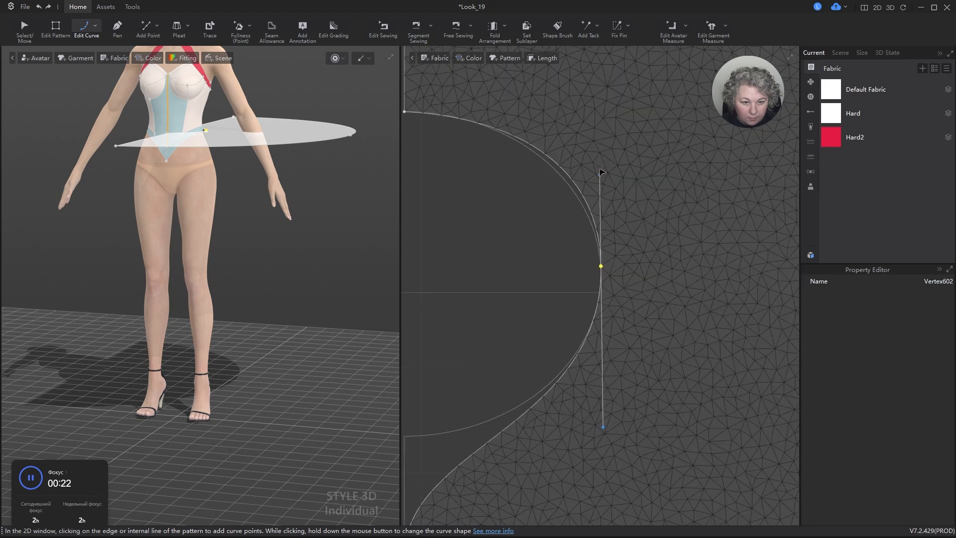
{"action": "left_click_drag", "start_coordinate": [600, 175], "coordinate": [603, 193]}
Level the tangent handle at the upper end of the waist curve so the edge follows the reference line.
{"action": "scroll", "coordinate": [544, 143], "scroll_direction": "up", "scroll_amount": 1}
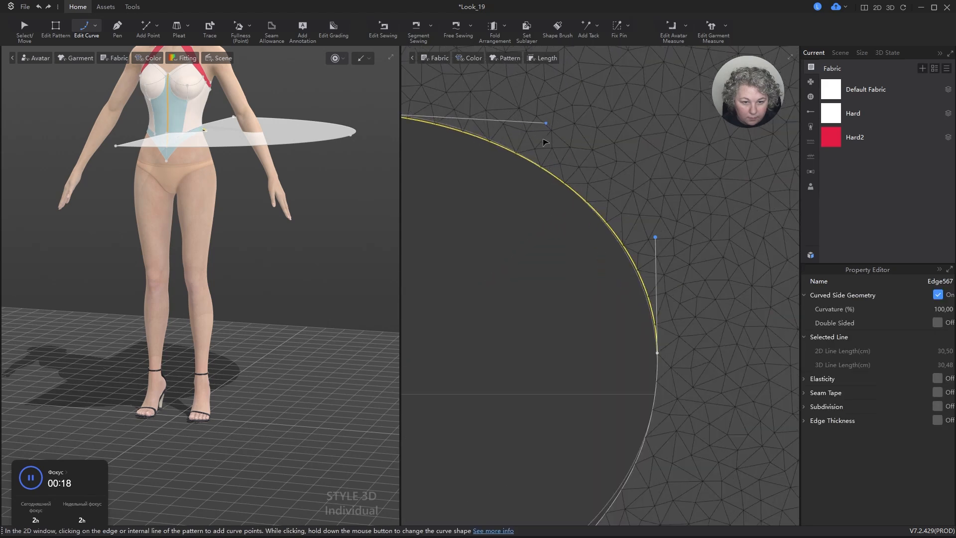
{"action": "scroll", "coordinate": [533, 128], "scroll_direction": "down", "scroll_amount": 1}
{"action": "scroll", "coordinate": [581, 152], "scroll_direction": "up", "scroll_amount": 2}
{"action": "left_click_drag", "start_coordinate": [580, 152], "coordinate": [559, 138]}
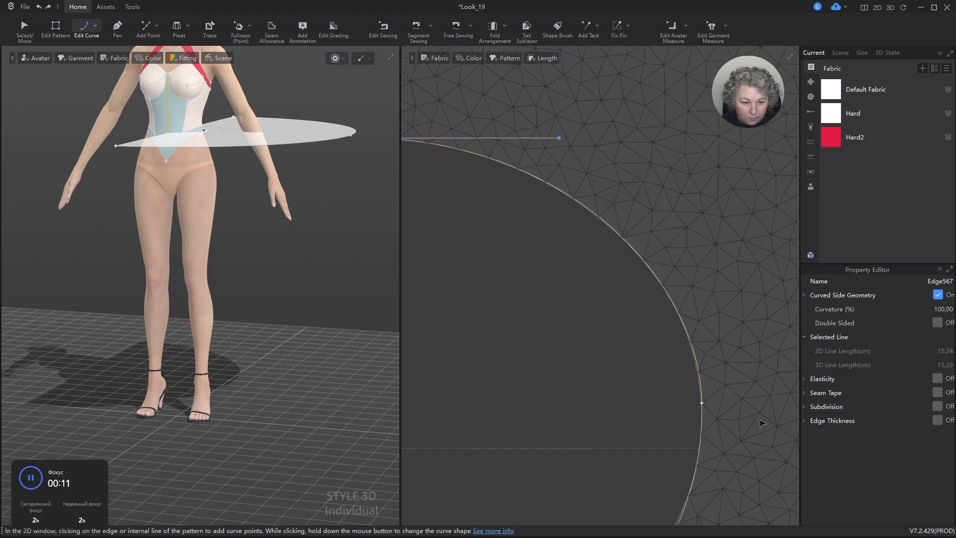
Nudge the widest waist vertex up and shorten its upper handle until the upper curve is 15.00 cm long.
{"action": "left_click_drag", "start_coordinate": [702, 402], "coordinate": [703, 393]}
{"action": "scroll", "coordinate": [676, 288], "scroll_direction": "down", "scroll_amount": 3}
{"action": "scroll", "coordinate": [678, 285], "scroll_direction": "up", "scroll_amount": 3}
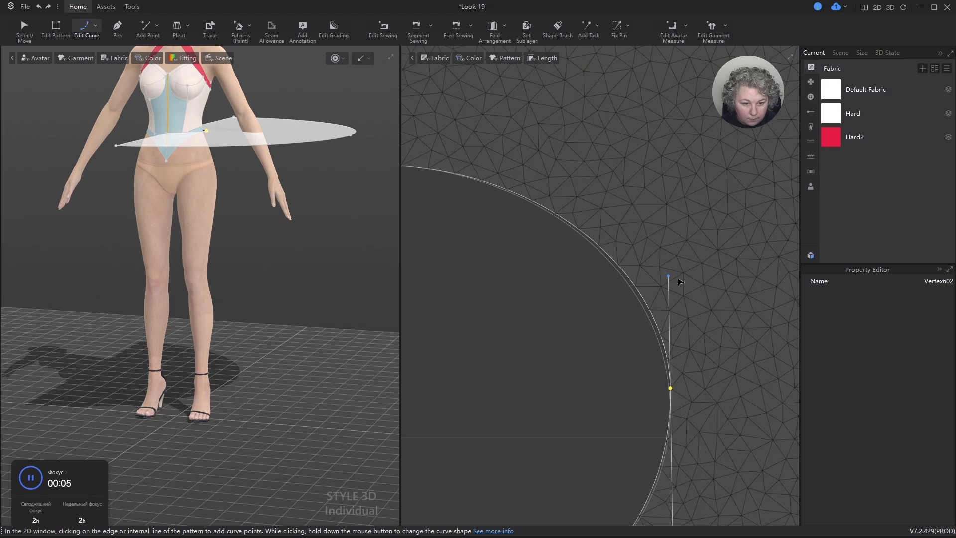
{"action": "left_click_drag", "start_coordinate": [669, 277], "coordinate": [672, 283]}
{"action": "scroll", "coordinate": [643, 353], "scroll_direction": "down", "scroll_amount": 4}
{"action": "scroll", "coordinate": [627, 352], "scroll_direction": "up", "scroll_amount": 2}
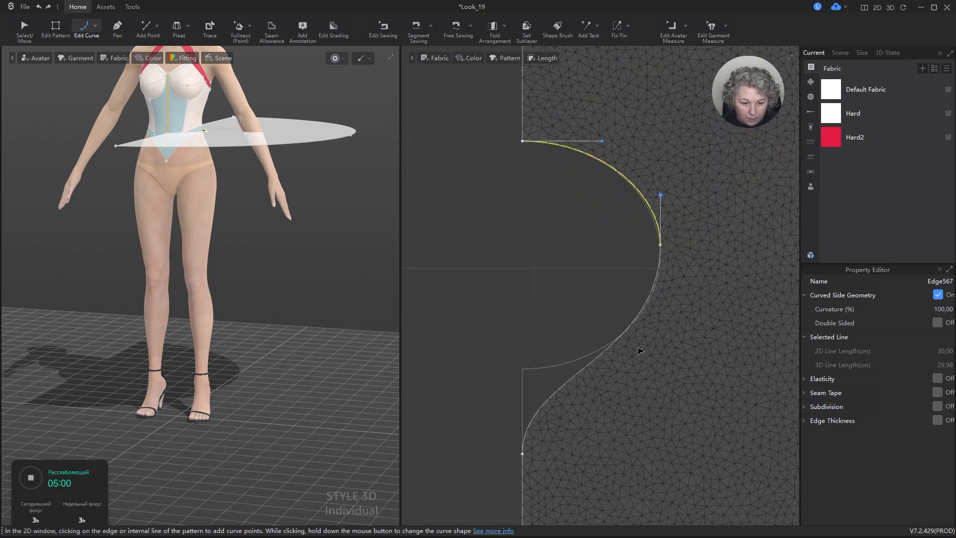
Move the lower end vertex of the waist curve slightly up along the straight edge, making the lower curve 20.40 cm long.
{"action": "key", "text": "z"}
{"action": "left_click", "coordinate": [618, 352]}
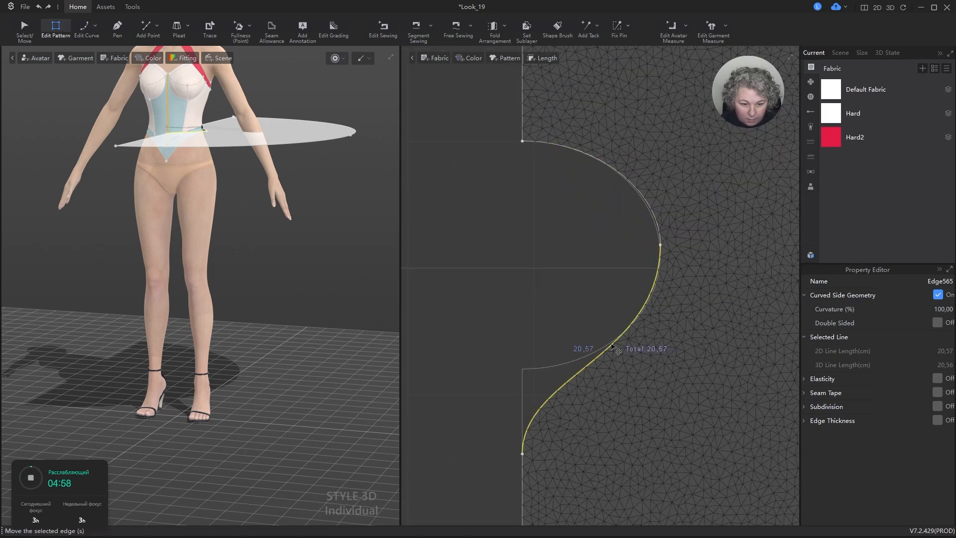
{"action": "scroll", "coordinate": [573, 388], "scroll_direction": "up", "scroll_amount": 1}
{"action": "scroll", "coordinate": [523, 451], "scroll_direction": "up", "scroll_amount": 1}
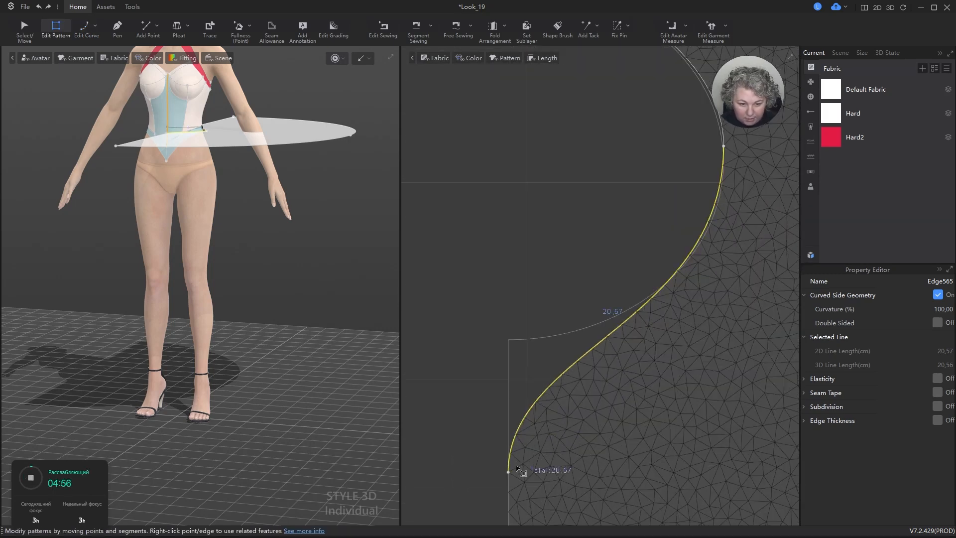
{"action": "scroll", "coordinate": [498, 438], "scroll_direction": "up", "scroll_amount": 1}
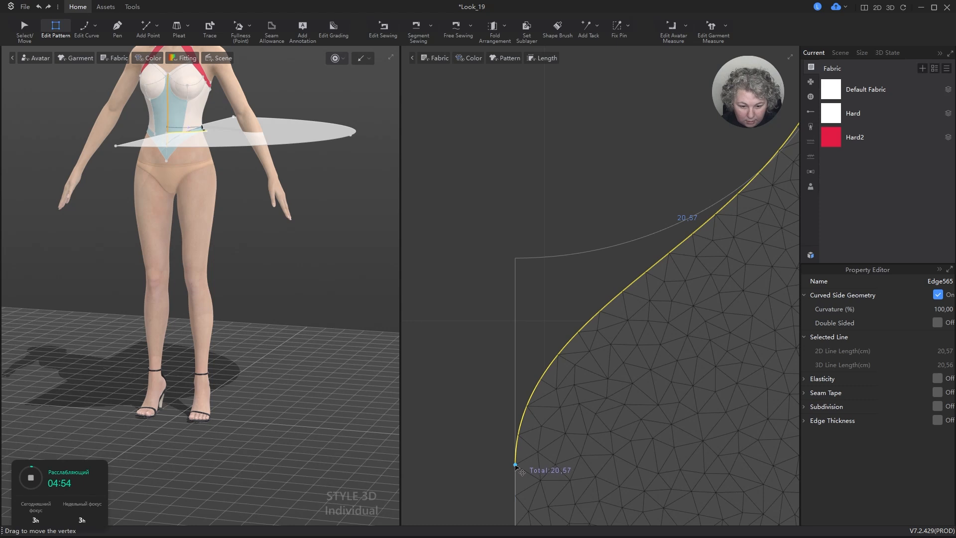
{"action": "left_click", "coordinate": [516, 465]}
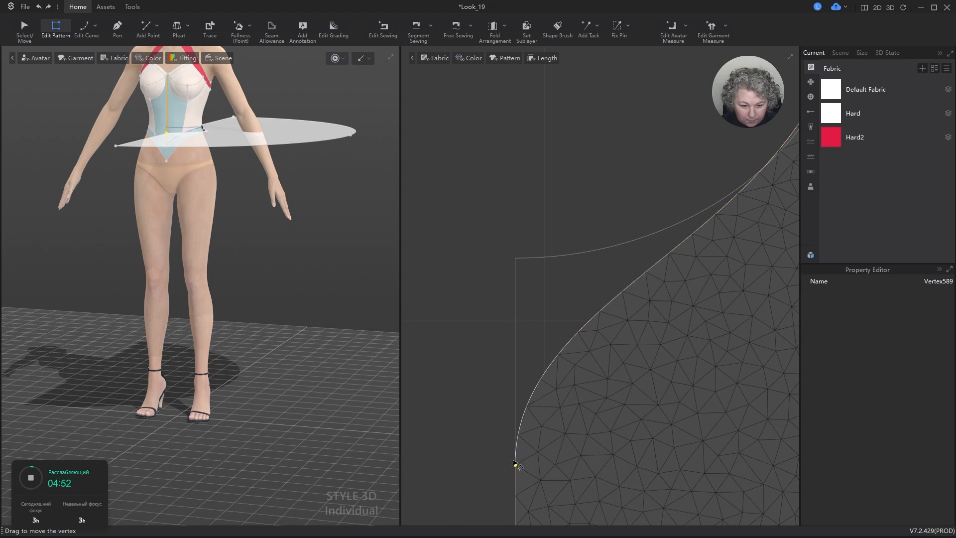
{"action": "left_click", "coordinate": [516, 461]}
{"action": "left_click_drag", "start_coordinate": [522, 465], "coordinate": [522, 465]}
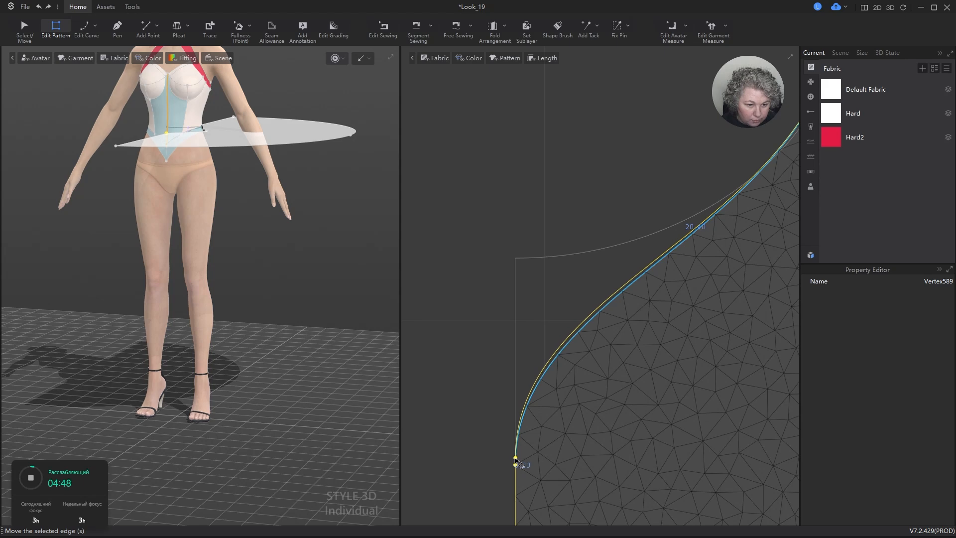
Measure the combined length of the upper and lower waist curves.
{"action": "scroll", "coordinate": [518, 464], "scroll_direction": "down", "scroll_amount": 5}
{"action": "left_click", "coordinate": [590, 379]}
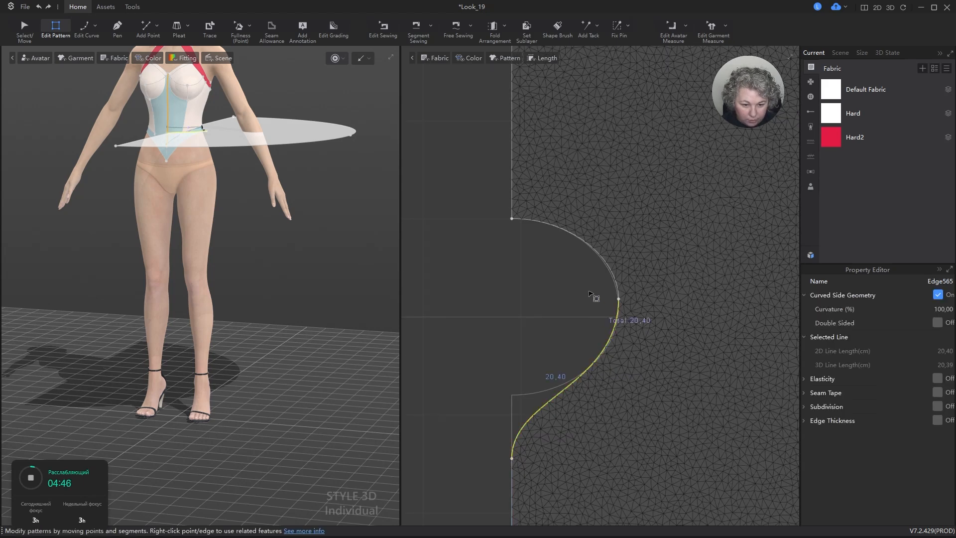
{"action": "left_click", "coordinate": [599, 244], "text": "shift"}
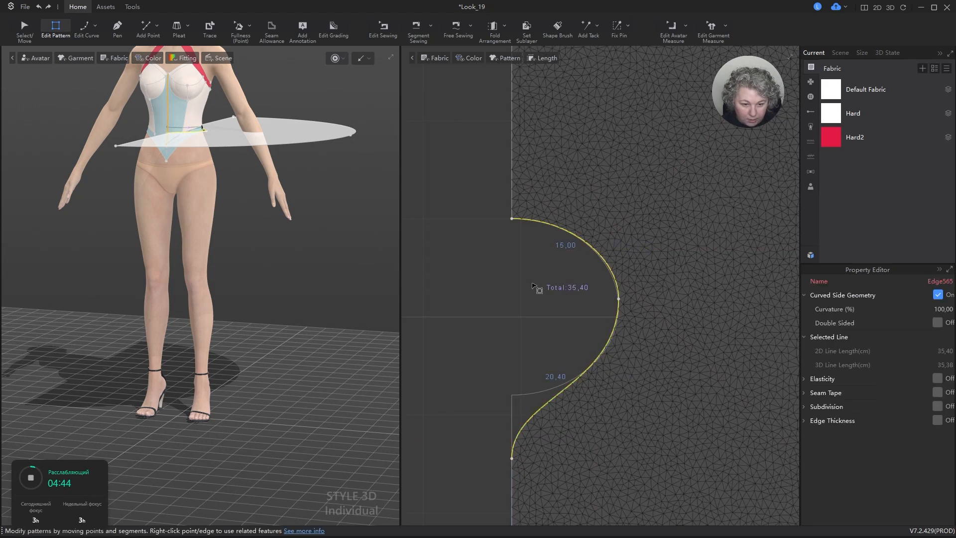
Move the waist curve's lower end vertex straight down by 0.1 cm.
{"action": "scroll", "coordinate": [533, 284], "scroll_direction": "down", "scroll_amount": 3}
{"action": "scroll", "coordinate": [524, 381], "scroll_direction": "up", "scroll_amount": 10}
{"action": "left_click", "coordinate": [486, 333]}
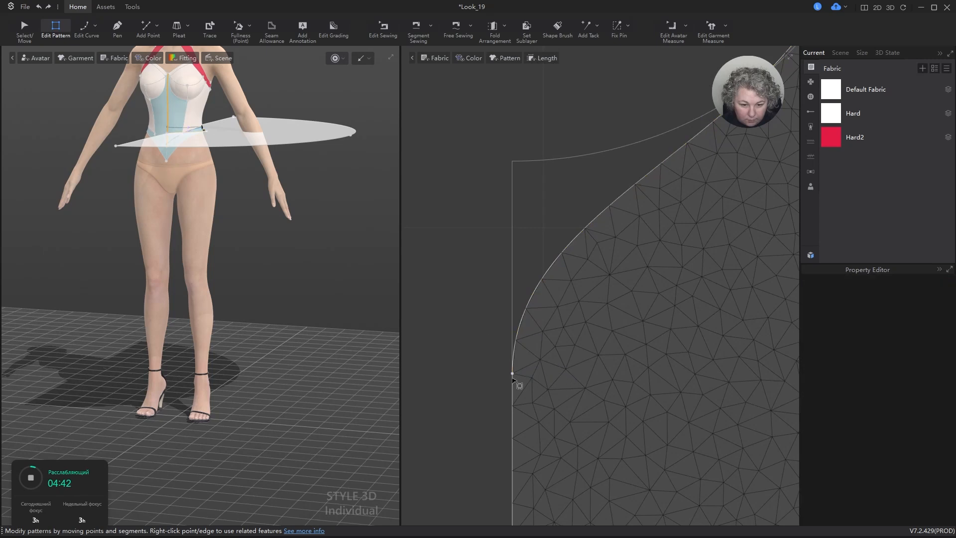
{"action": "left_click_drag", "start_coordinate": [512, 373], "coordinate": [513, 380]}
{"action": "key", "text": "Return"}
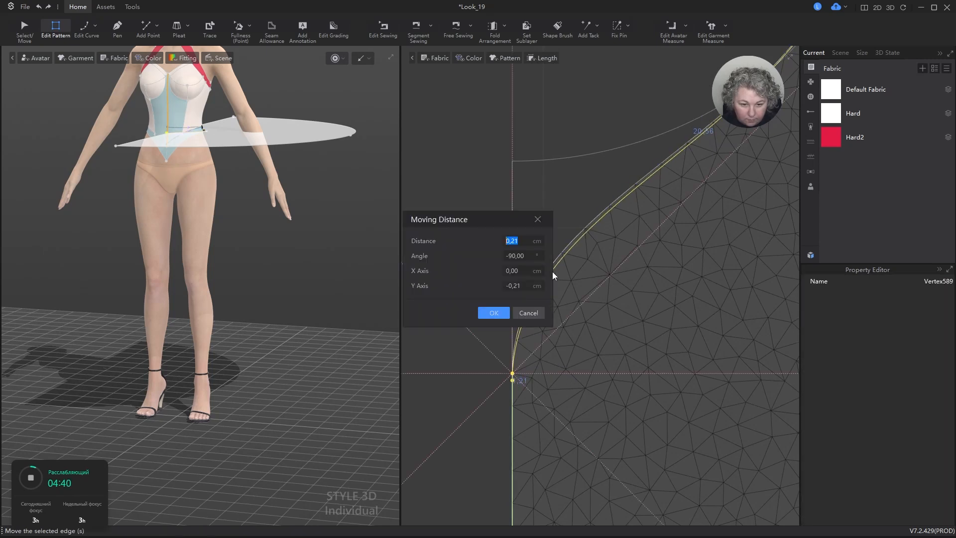
{"action": "type", "text": "0,1"}
{"action": "key", "text": "Return"}
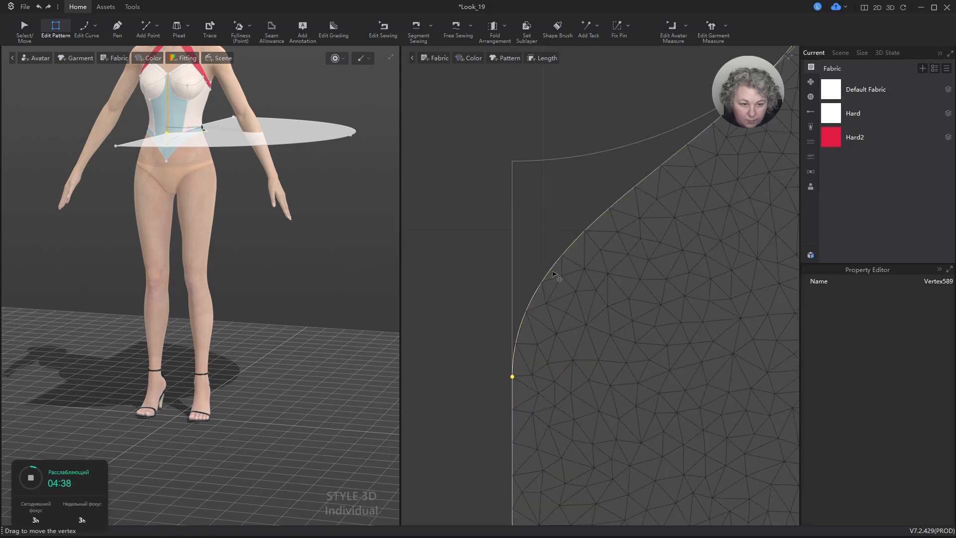
Extend the lower curve's end handle up to the reference line's corner, making the lower curve 20.50 cm long.
{"action": "left_click", "coordinate": [552, 275]}
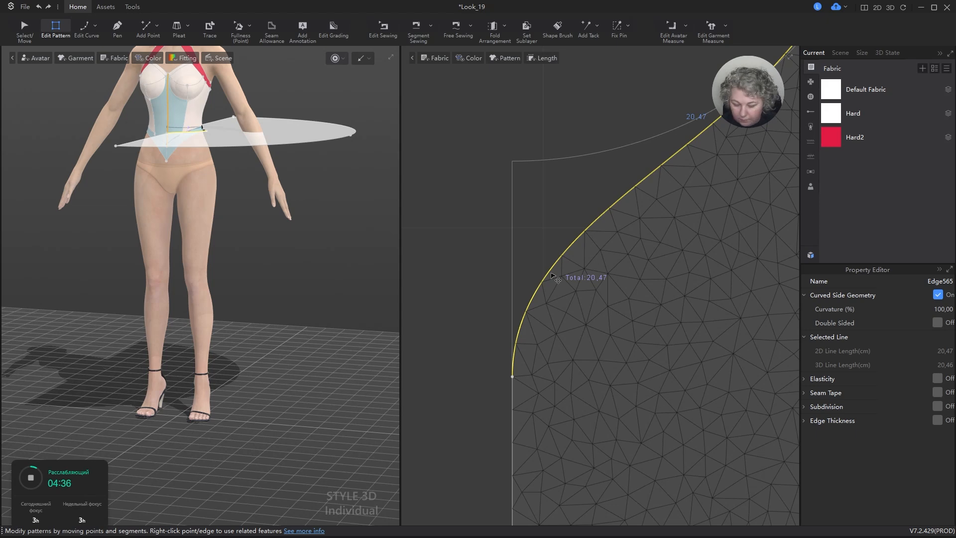
{"action": "key", "text": "v"}
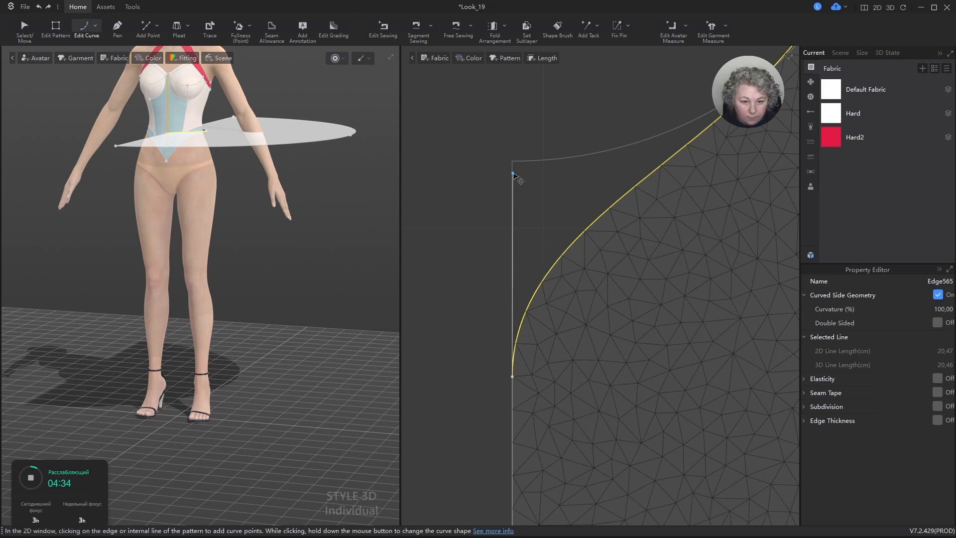
{"action": "left_click_drag", "start_coordinate": [515, 175], "coordinate": [513, 163]}
{"action": "scroll", "coordinate": [493, 250], "scroll_direction": "down", "scroll_amount": 7}
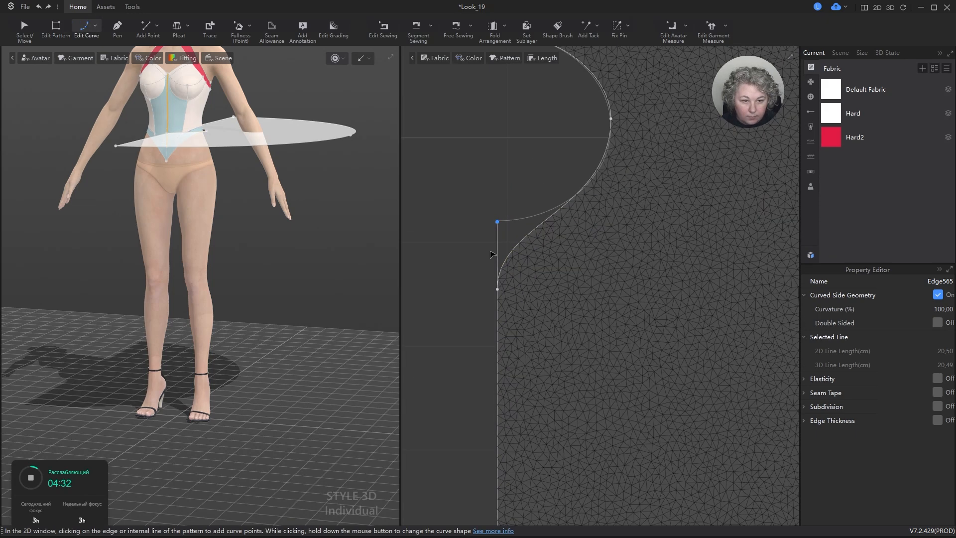
Examine the half-circle panel's placement around the avatar from the front and above, along with its reshaped waist curve.
{"action": "key", "text": "q"}
{"action": "left_click", "coordinate": [482, 208]}
{"action": "scroll", "coordinate": [482, 209], "scroll_direction": "down", "scroll_amount": 4}
{"action": "right_click_drag", "start_coordinate": [268, 204], "coordinate": [283, 142]}
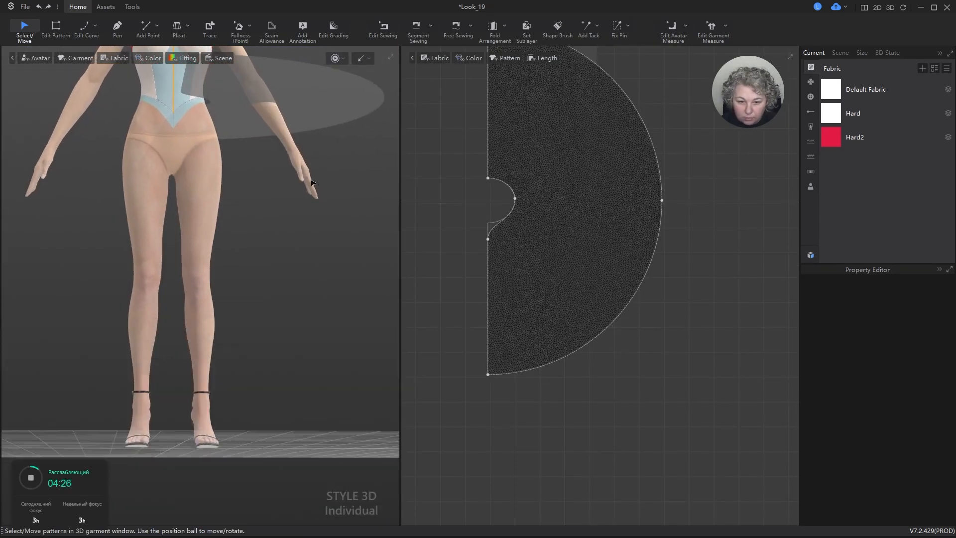
{"action": "scroll", "coordinate": [499, 213], "scroll_direction": "up", "scroll_amount": 5}
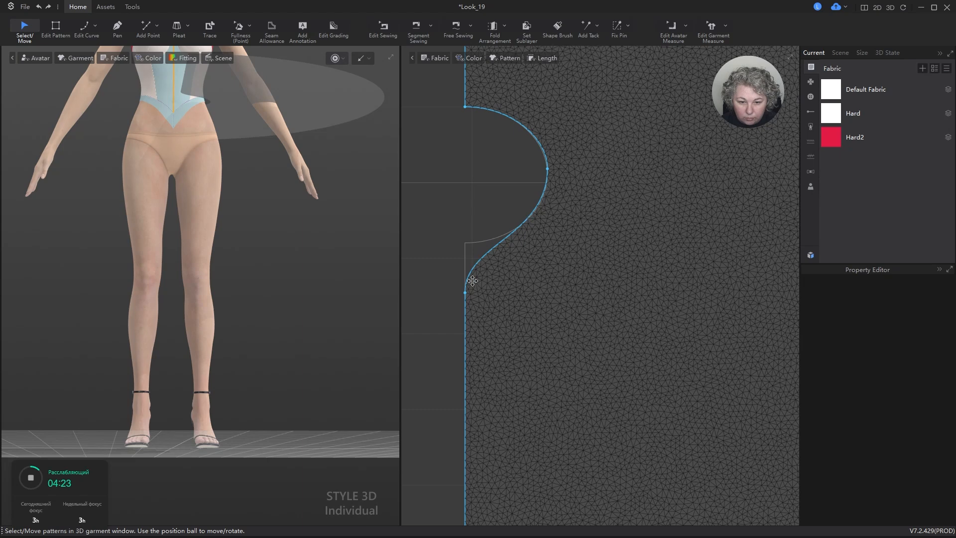
{"action": "scroll", "coordinate": [229, 188], "scroll_direction": "down", "scroll_amount": 5}
{"action": "right_click_drag", "start_coordinate": [229, 192], "coordinate": [230, 302]}
{"action": "scroll", "coordinate": [217, 258], "scroll_direction": "up", "scroll_amount": 3}
Change the half-circle panel's mesh type from triangles to quads.
{"action": "left_click", "coordinate": [657, 200]}
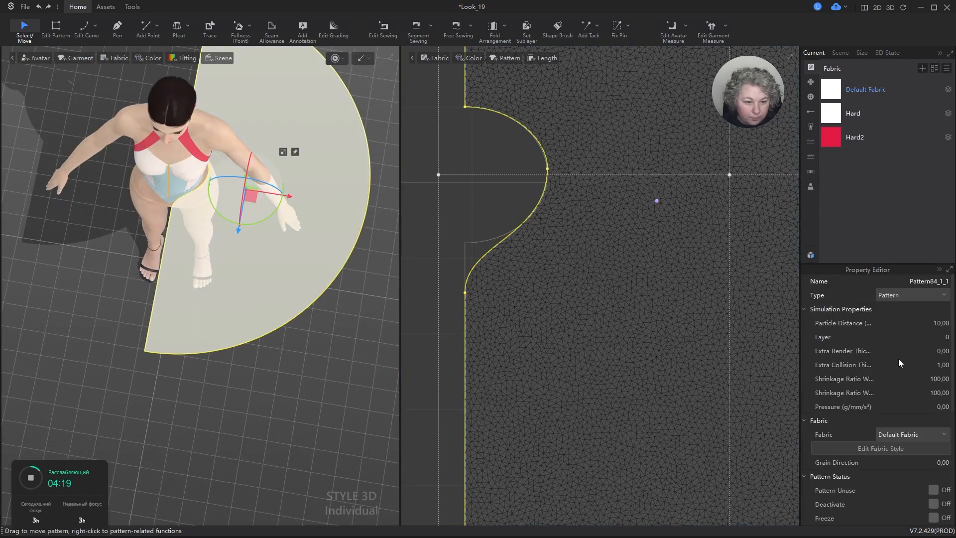
{"action": "scroll", "coordinate": [913, 435], "scroll_direction": "down", "scroll_amount": 5}
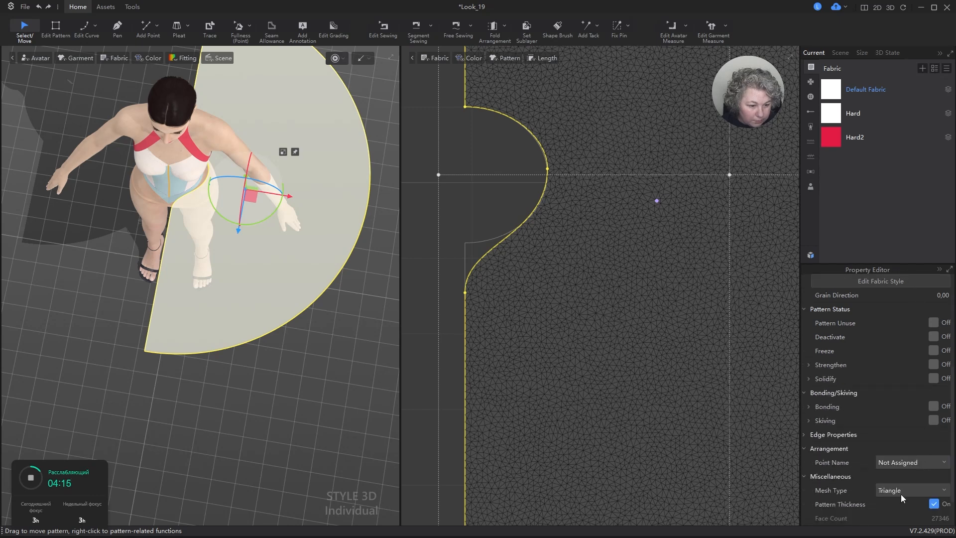
{"action": "left_click", "coordinate": [902, 491]}
{"action": "left_click", "coordinate": [915, 396]}
{"action": "scroll", "coordinate": [924, 369], "scroll_direction": "up", "scroll_amount": 5}
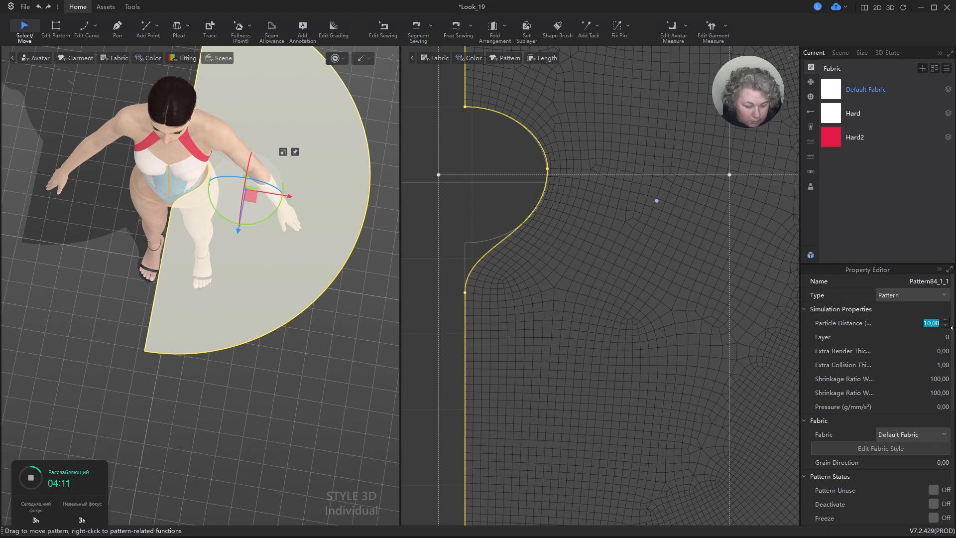
Set the half-circle panel's particle distance to 20 and turn off the translucent 3D cloth display.
{"action": "key", "text": "Return"}
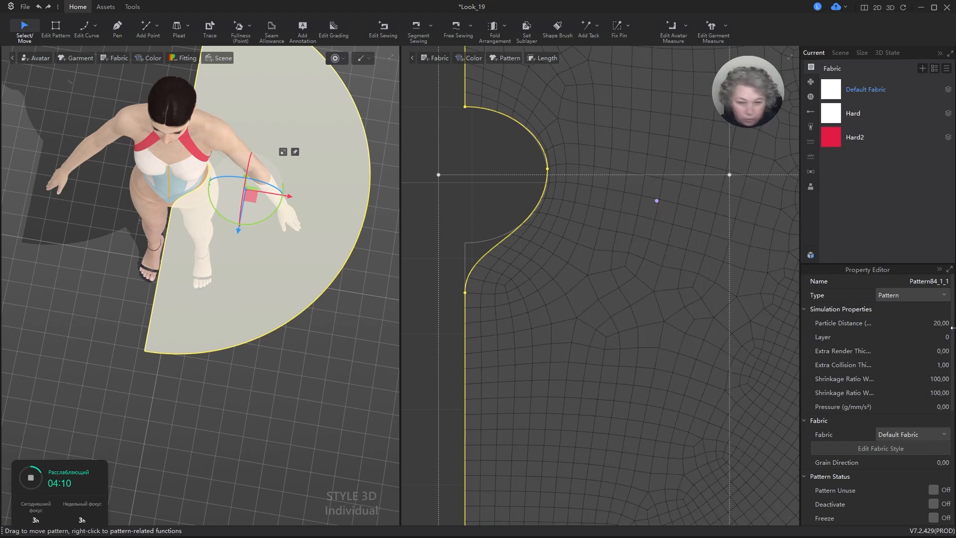
{"action": "left_click", "coordinate": [117, 58]}
{"action": "left_click", "coordinate": [154, 100]}
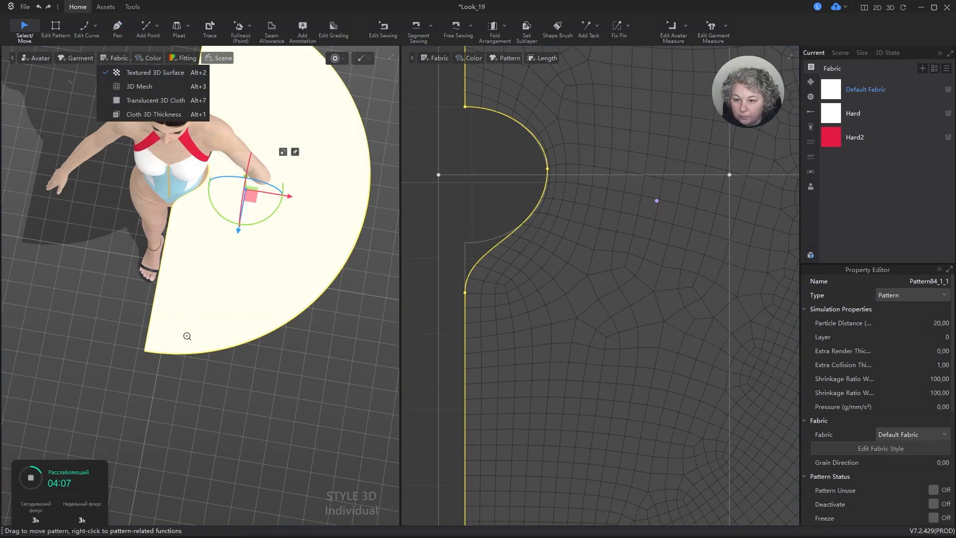
Free-sew the half-circle panel's whole waist curve to the lower edge of the pointed waist yoke, from its centre mark to its pointed end.
{"action": "scroll", "coordinate": [249, 359], "scroll_direction": "down", "scroll_amount": 2}
{"action": "right_click_drag", "start_coordinate": [250, 361], "coordinate": [250, 327]}
{"action": "scroll", "coordinate": [465, 292], "scroll_direction": "down", "scroll_amount": 5}
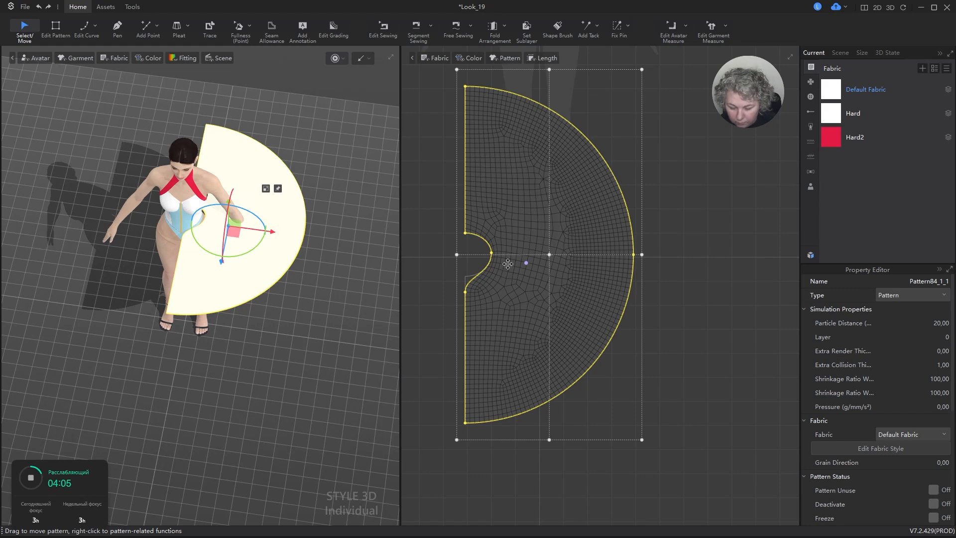
{"action": "key", "text": "n"}
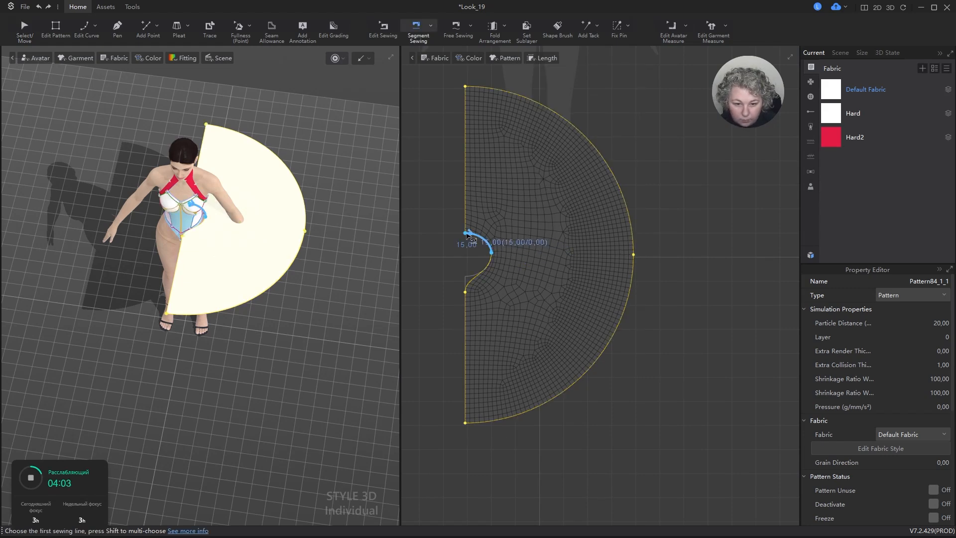
{"action": "key", "text": "m"}
{"action": "left_click", "coordinate": [466, 233]}
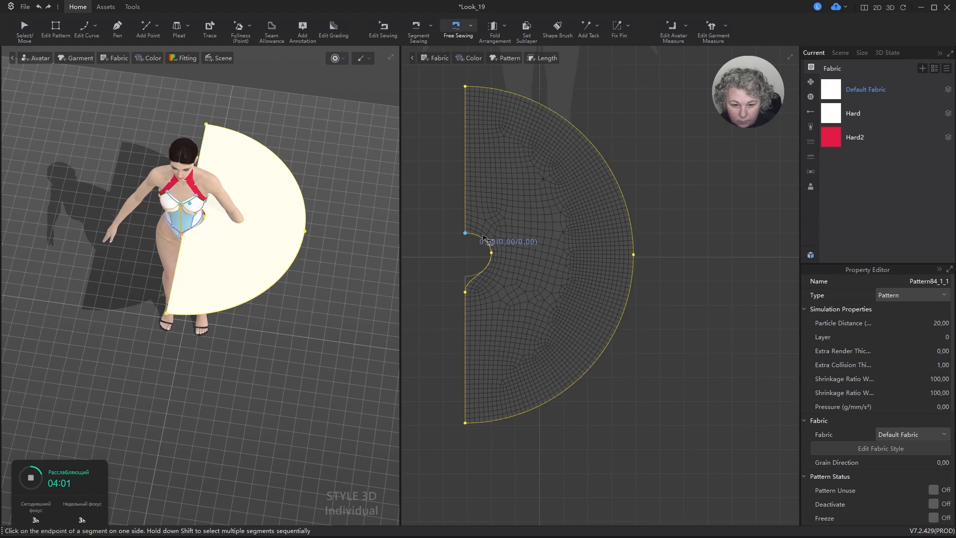
{"action": "left_click", "coordinate": [470, 295]}
{"action": "scroll", "coordinate": [498, 297], "scroll_direction": "down", "scroll_amount": 5}
{"action": "scroll", "coordinate": [545, 271], "scroll_direction": "up", "scroll_amount": 6}
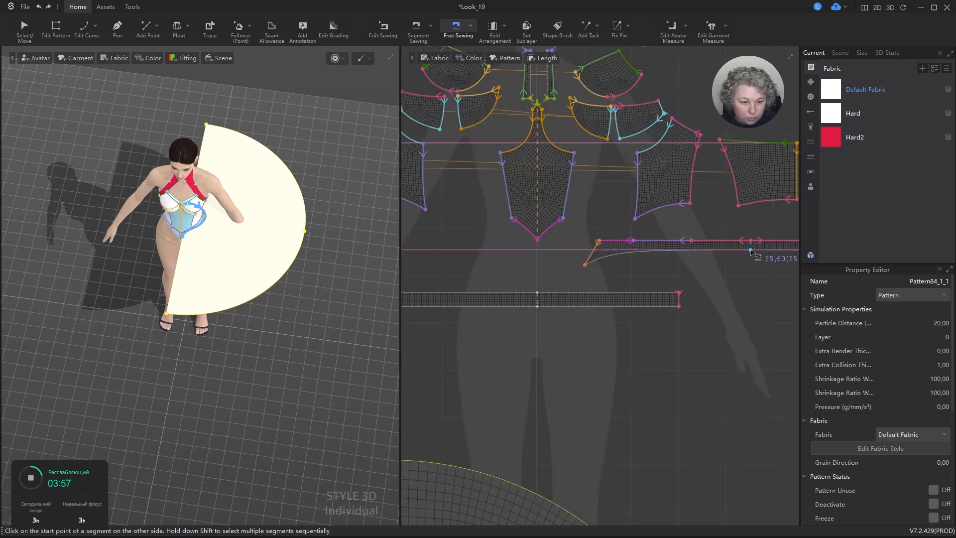
{"action": "left_click", "coordinate": [751, 250]}
{"action": "left_click", "coordinate": [586, 264]}
Hide the avatar in the 3D view, leaving only the garment.
{"action": "scroll", "coordinate": [233, 241], "scroll_direction": "up", "scroll_amount": 3}
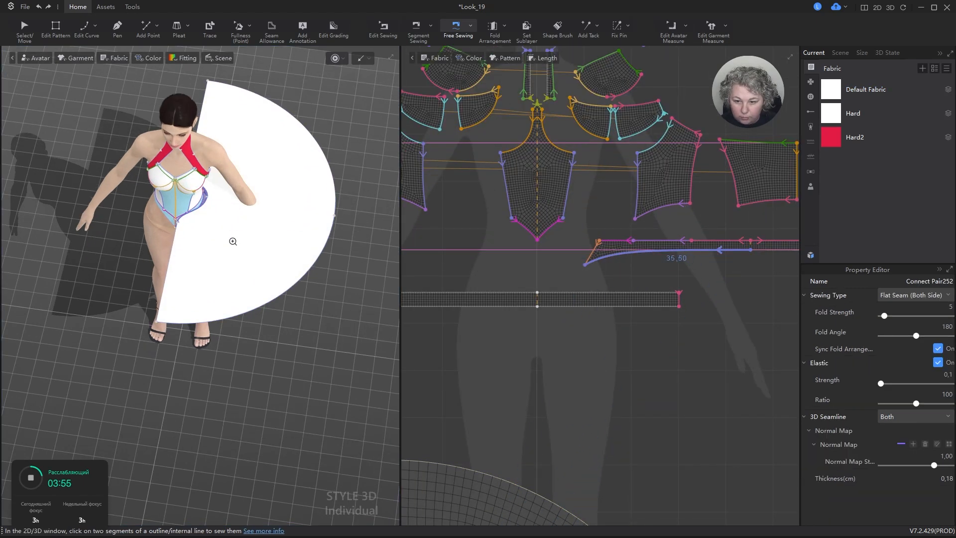
{"action": "scroll", "coordinate": [232, 236], "scroll_direction": "up", "scroll_amount": 3}
{"action": "key", "text": "q"}
{"action": "left_click", "coordinate": [253, 146]}
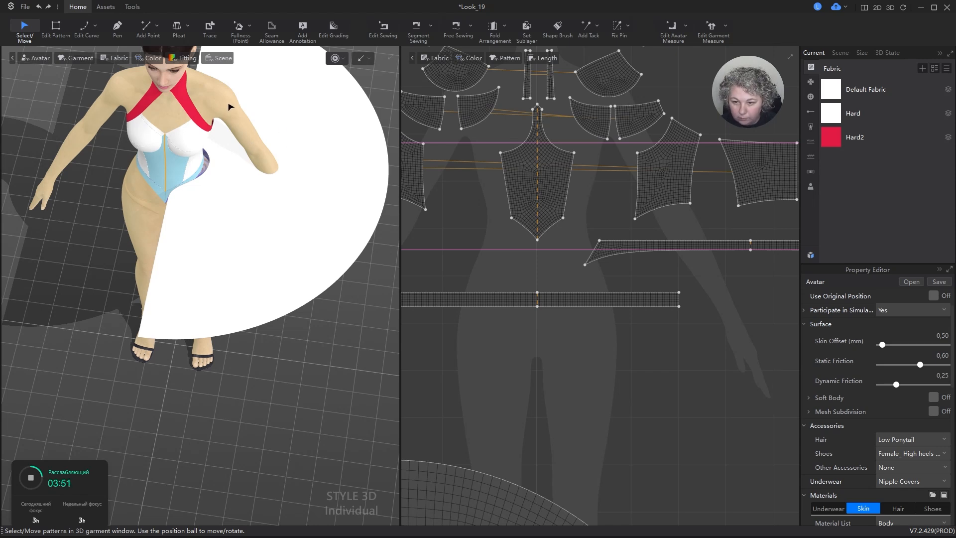
{"action": "left_click", "coordinate": [338, 372]}
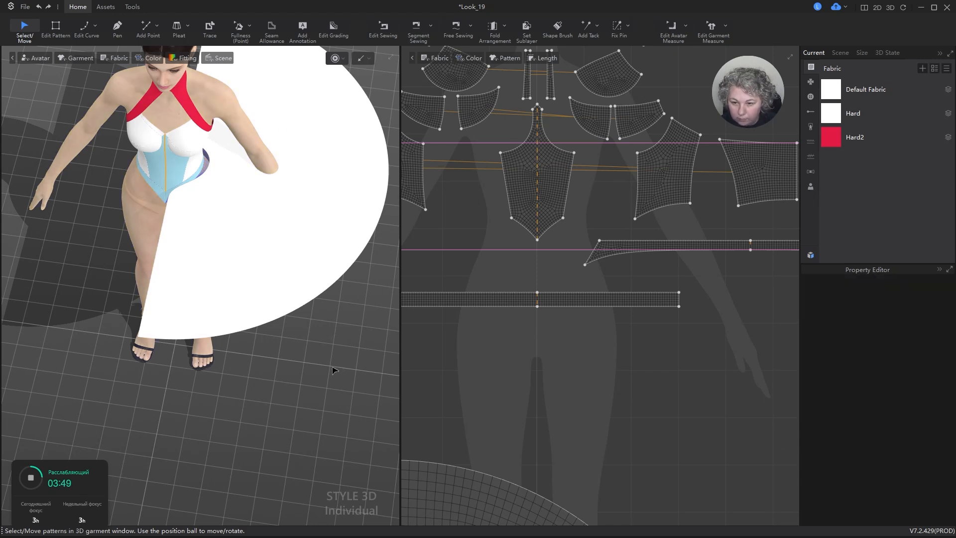
{"action": "key", "text": "shift+a"}
Tilt the half-circle panel downward below the bodice and run the simulation so it drapes from the waist yoke.
{"action": "right_click_drag", "start_coordinate": [299, 370], "coordinate": [309, 317]}
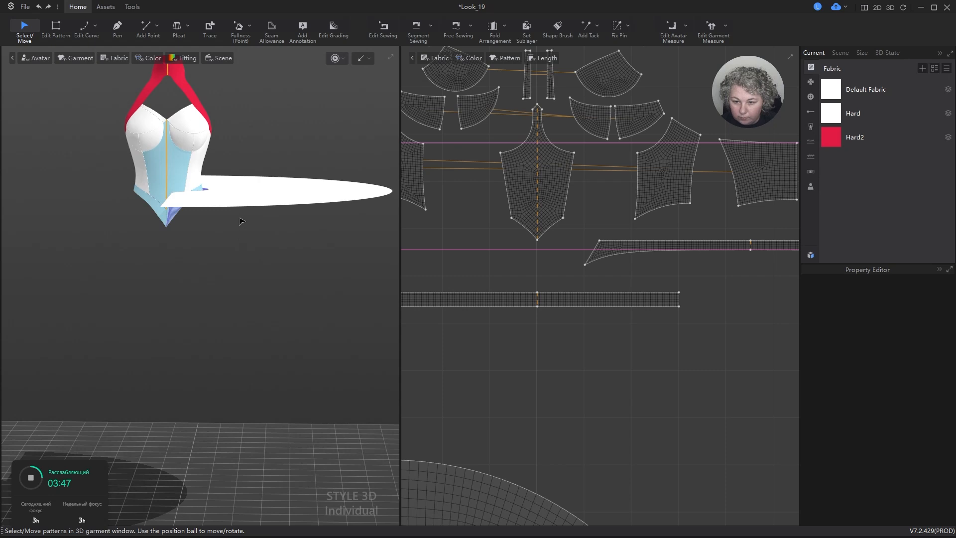
{"action": "left_click", "coordinate": [246, 193]}
{"action": "left_click_drag", "start_coordinate": [245, 192], "coordinate": [278, 300]}
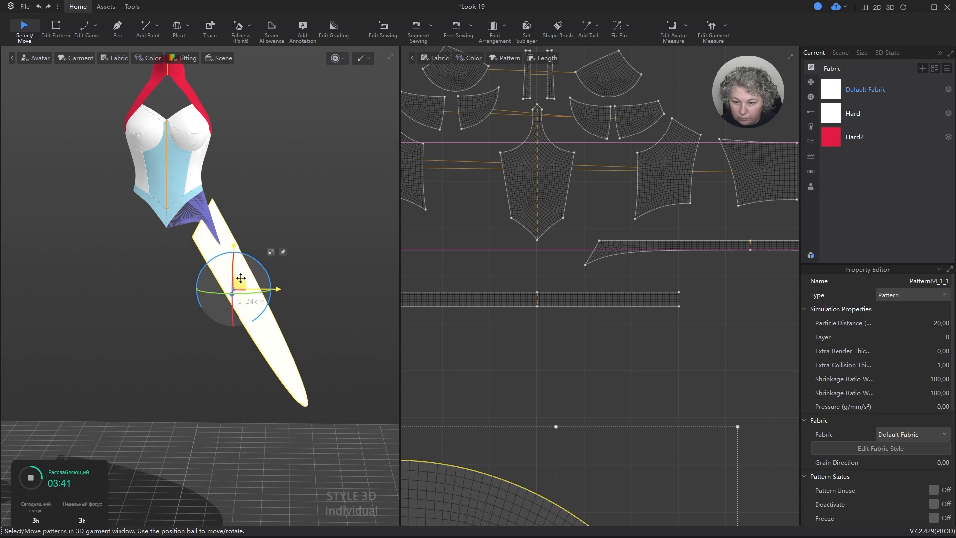
{"action": "key", "text": "space"}
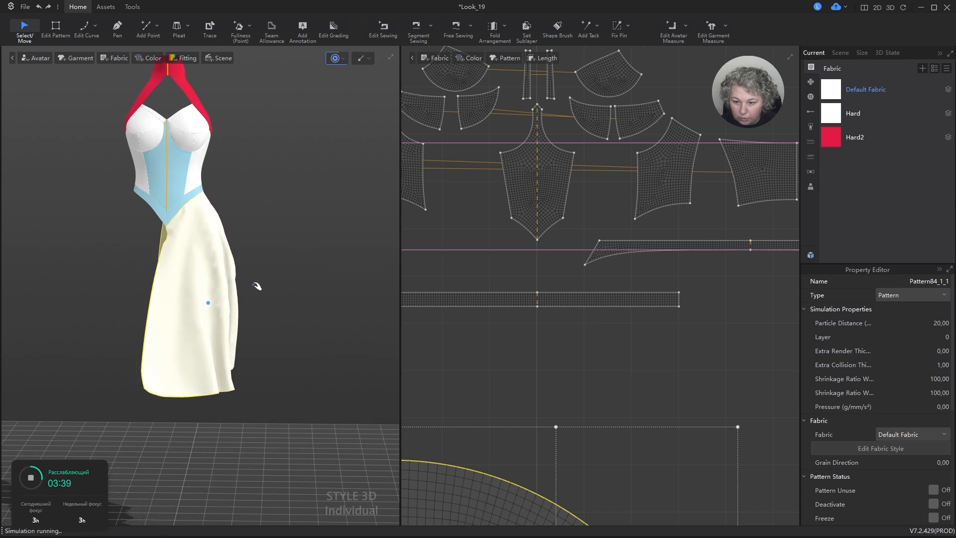
{"action": "left_click", "coordinate": [233, 293]}
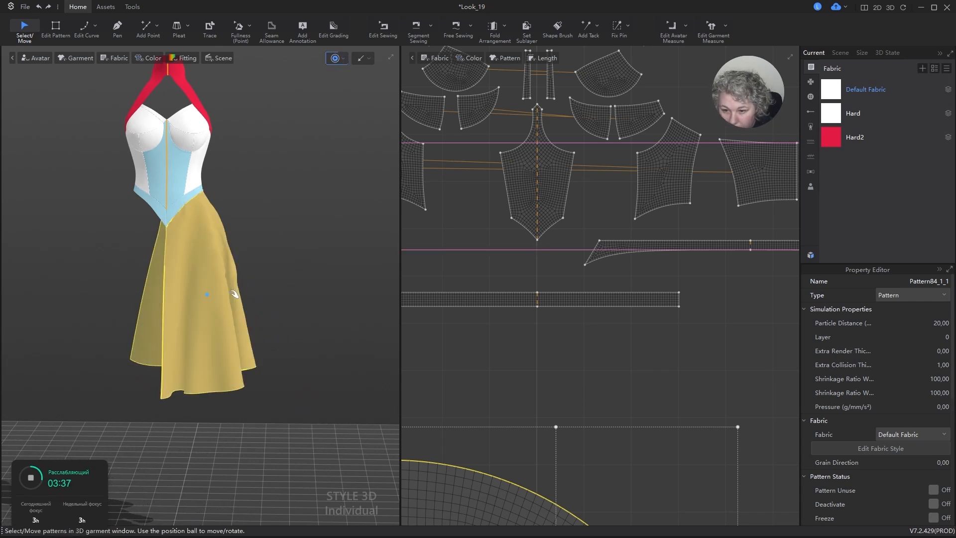
{"action": "key", "text": "space"}
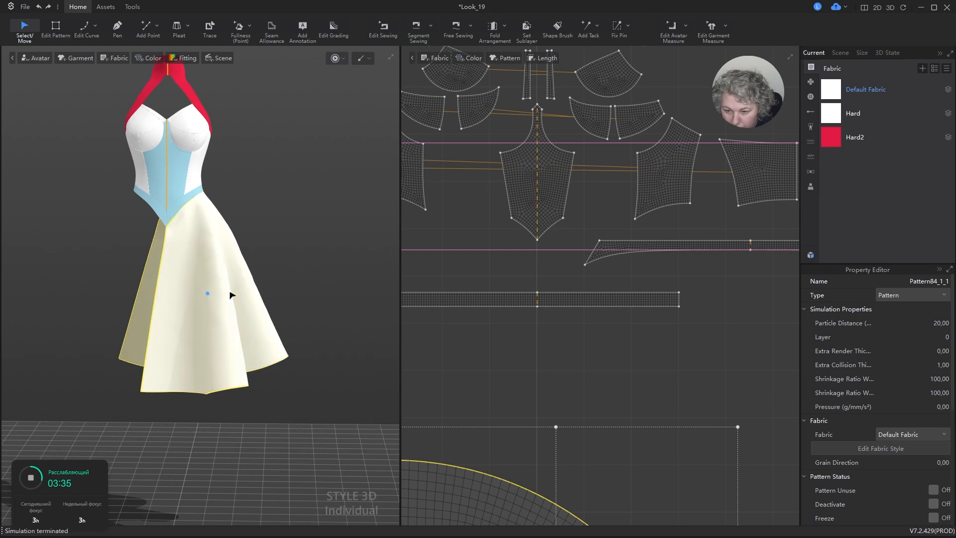
Create a symmetric copy of the half-circle skirt panel and place it beside the original's straight edge in the pattern layout.
{"action": "right_click_drag", "start_coordinate": [194, 252], "coordinate": [51, 274]}
{"action": "scroll", "coordinate": [543, 291], "scroll_direction": "down", "scroll_amount": 8}
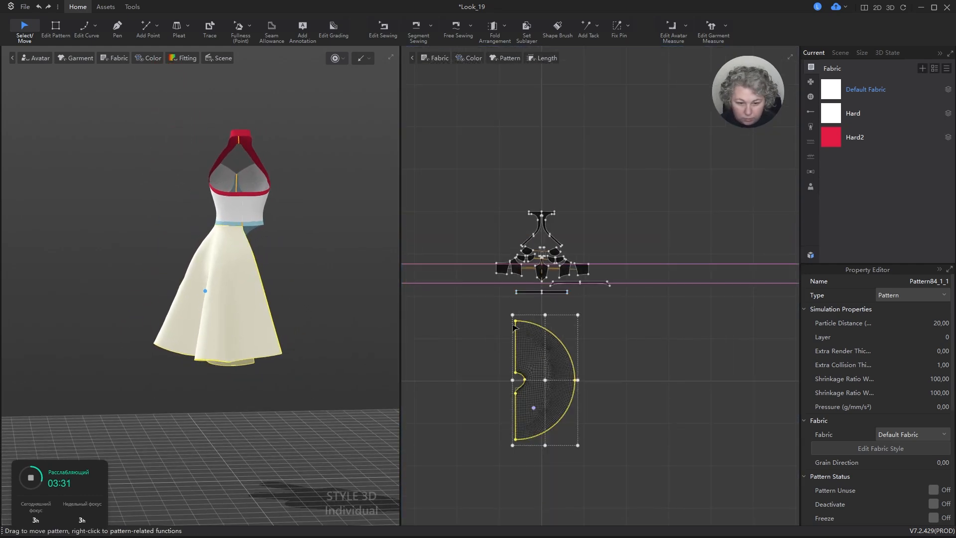
{"action": "scroll", "coordinate": [608, 346], "scroll_direction": "up", "scroll_amount": 3}
{"action": "scroll", "coordinate": [526, 374], "scroll_direction": "up", "scroll_amount": 2}
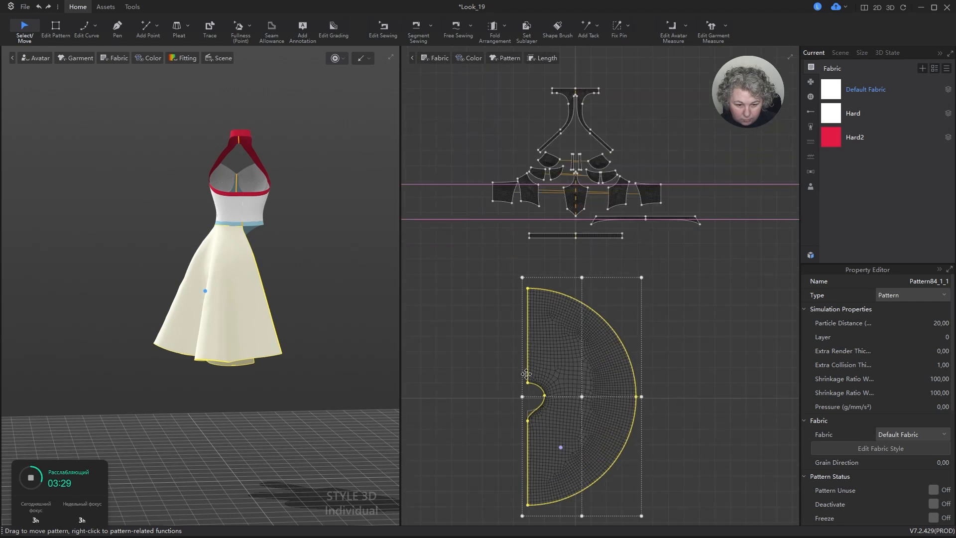
{"action": "left_click", "coordinate": [728, 305]}
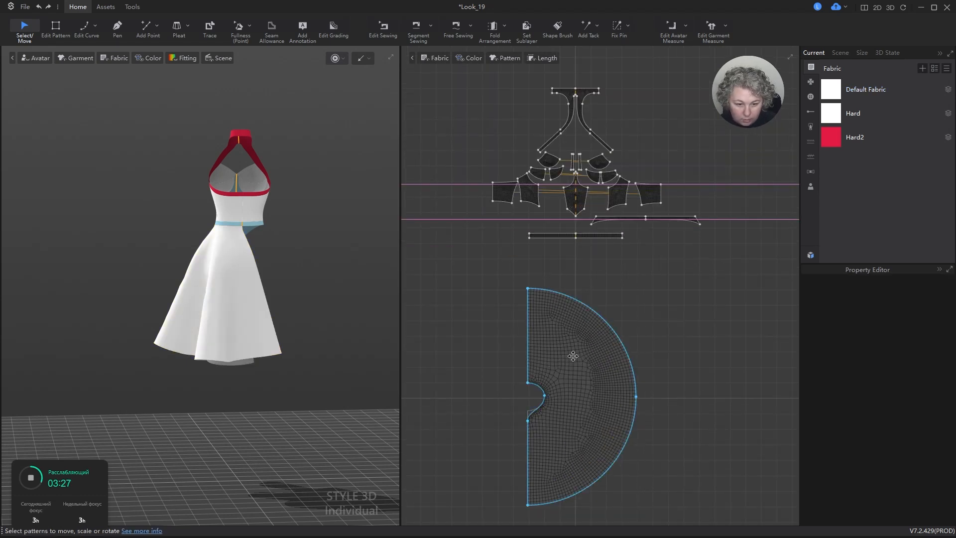
{"action": "left_click", "coordinate": [573, 355]}
{"action": "key", "text": "ctrl+d"}
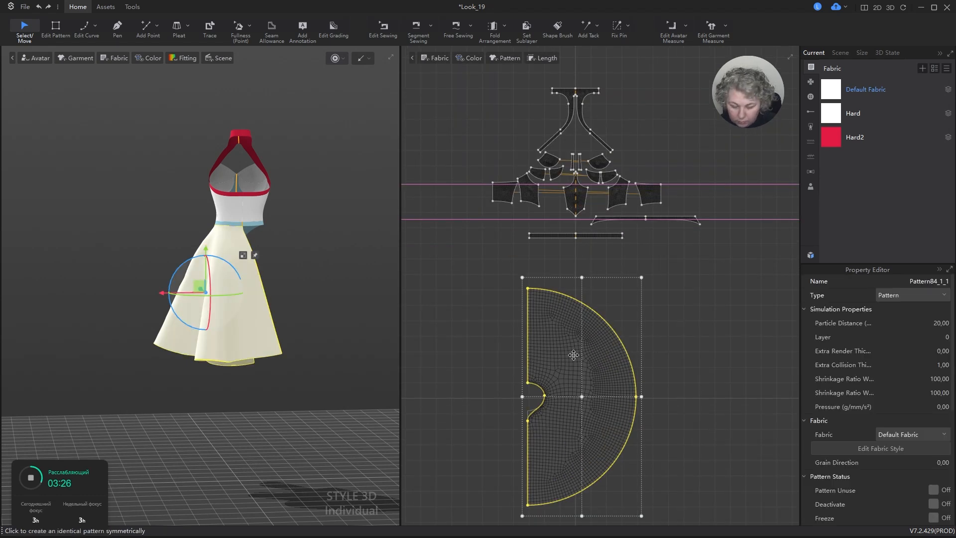
{"action": "left_click", "coordinate": [455, 369]}
Move the mirrored skirt panel in toward the garment and simulate its drape.
{"action": "right_click_drag", "start_coordinate": [277, 307], "coordinate": [294, 286]}
{"action": "middle_click_drag", "start_coordinate": [295, 286], "coordinate": [211, 333]}
{"action": "left_click_drag", "start_coordinate": [335, 340], "coordinate": [195, 343]}
{"action": "key", "text": "space"}
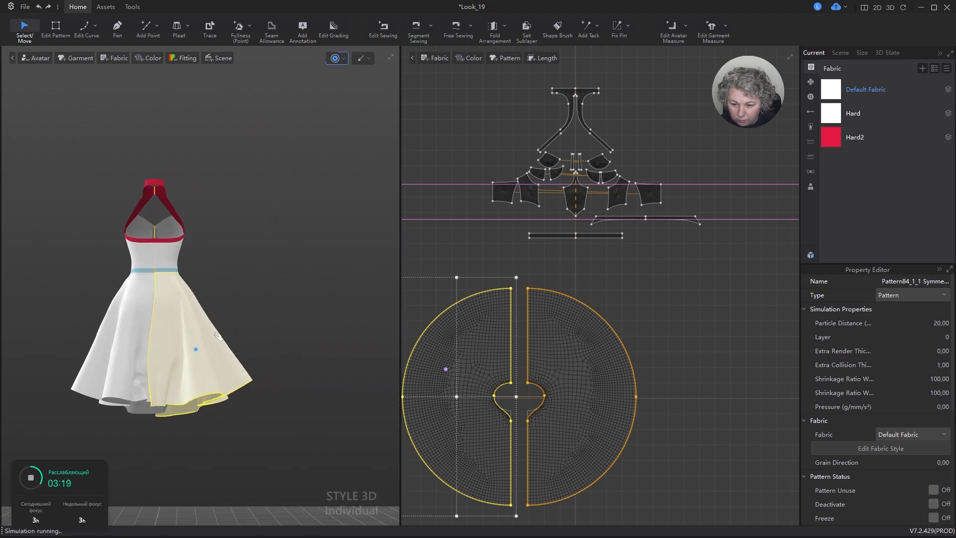
Segment-sew the two skirt panels together along their upper and lower straight edges.
{"action": "scroll", "coordinate": [498, 342], "scroll_direction": "up", "scroll_amount": 5}
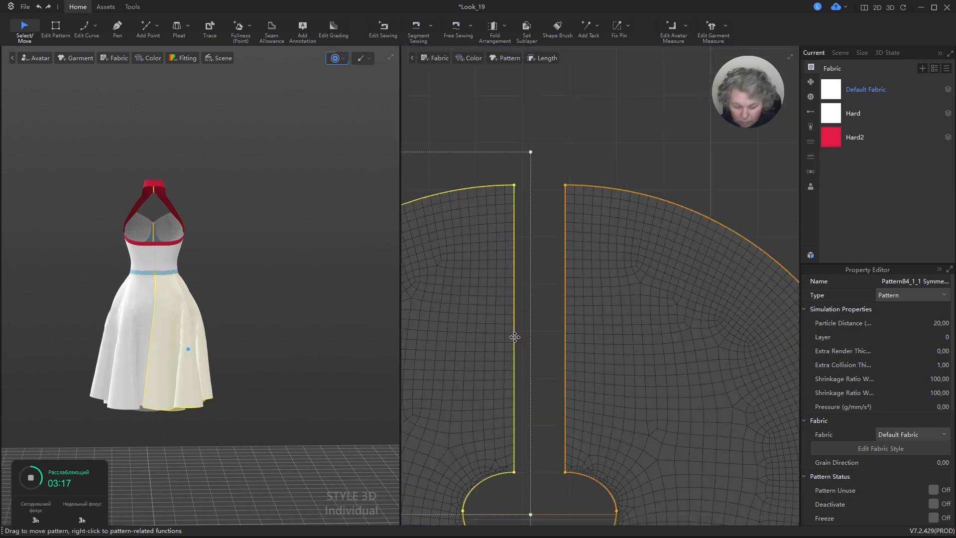
{"action": "key", "text": "n"}
{"action": "left_click", "coordinate": [515, 275]}
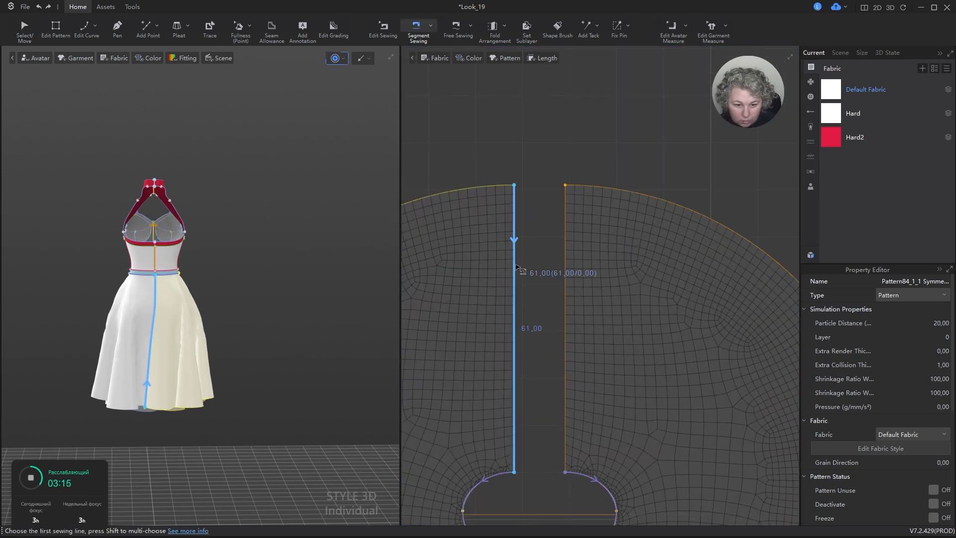
{"action": "left_click", "coordinate": [566, 251]}
{"action": "scroll", "coordinate": [566, 251], "scroll_direction": "down", "scroll_amount": 5}
{"action": "left_click", "coordinate": [567, 304]}
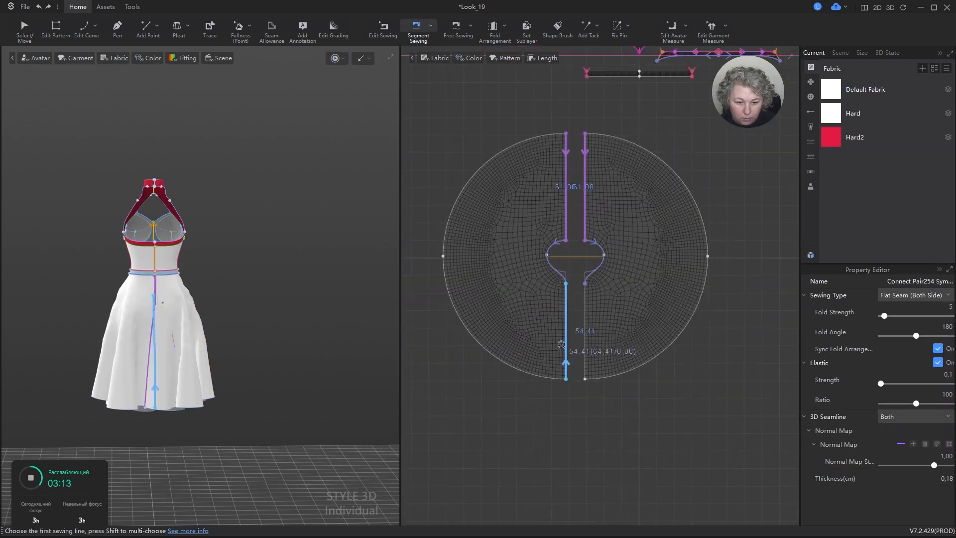
{"action": "left_click", "coordinate": [585, 304]}
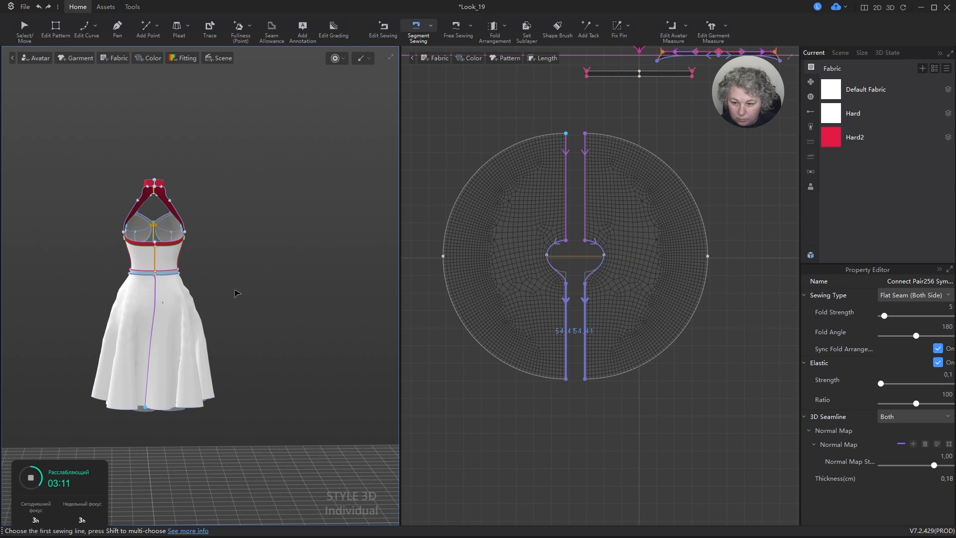
Simulate the sewn skirt while adjusting the back hem, and show the avatar again.
{"action": "key", "text": "space"}
{"action": "left_click", "coordinate": [156, 398]}
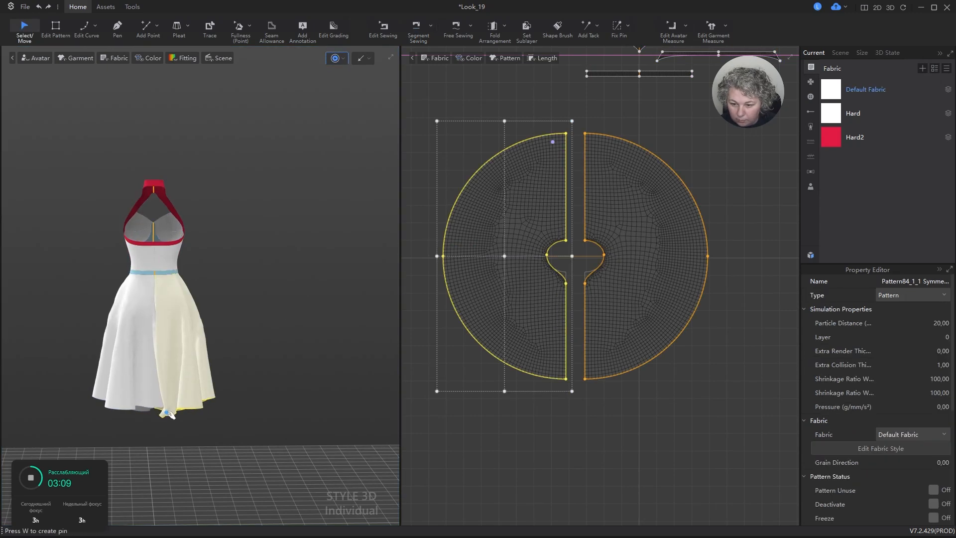
{"action": "right_click_drag", "start_coordinate": [200, 320], "coordinate": [377, 313]}
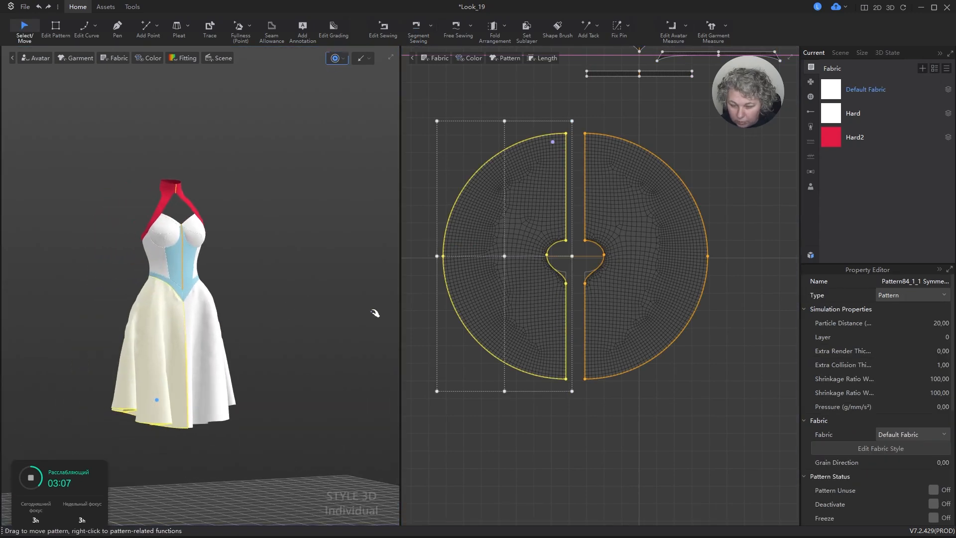
{"action": "key", "text": "shift+a"}
{"action": "scroll", "coordinate": [286, 352], "scroll_direction": "down", "scroll_amount": 5}
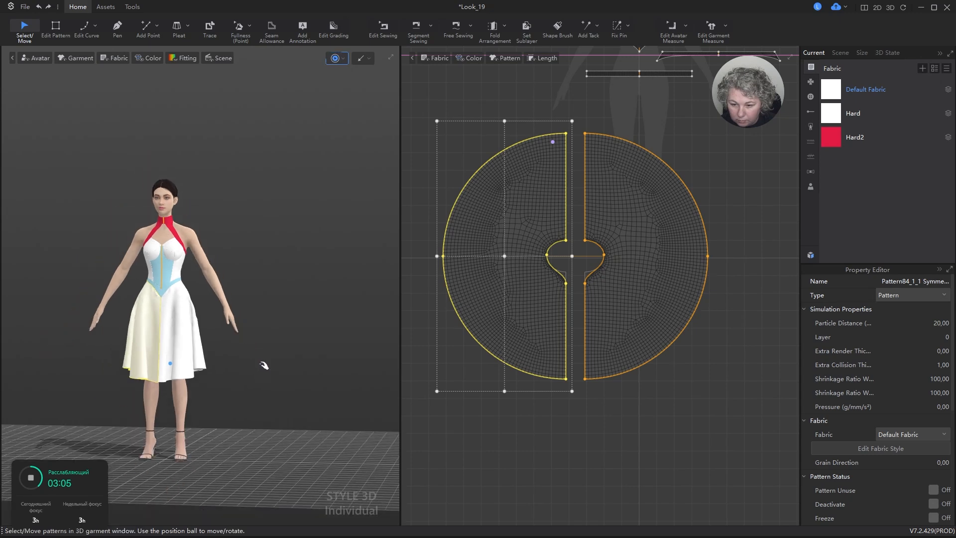
{"action": "right_click_drag", "start_coordinate": [325, 325], "coordinate": [280, 338]}
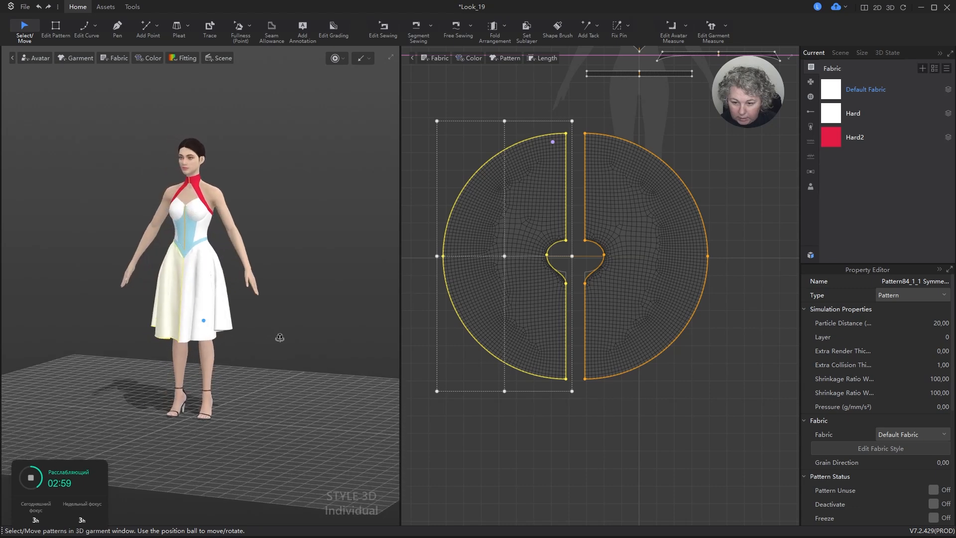
Set the particle distance of both skirt panels to 10.
{"action": "scroll", "coordinate": [280, 338], "scroll_direction": "up", "scroll_amount": 5}
{"action": "middle_click_drag", "start_coordinate": [273, 312], "coordinate": [271, 337]}
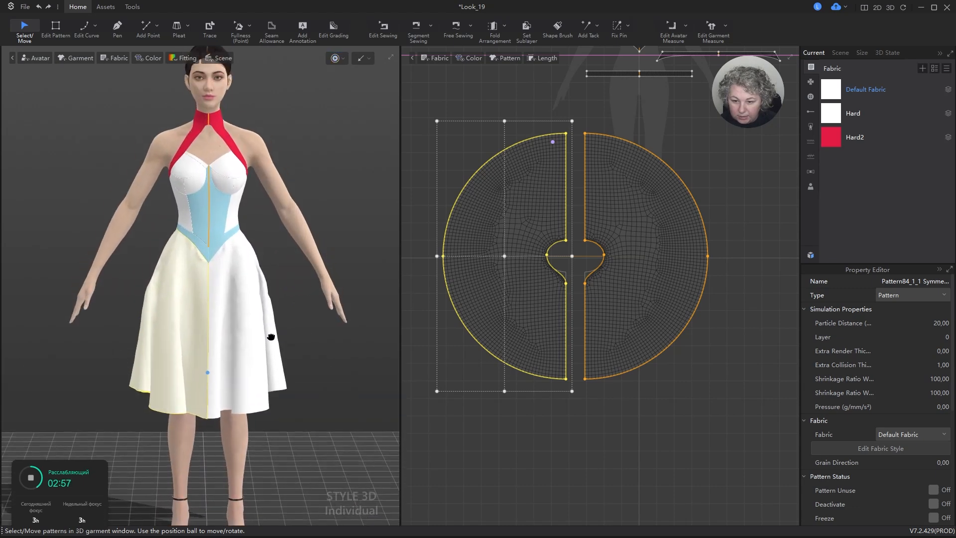
{"action": "mouse_move", "coordinate": [285, 336]}
{"action": "right_mouse_down"}
{"action": "mouse_move", "coordinate": [244, 327]}
{"action": "mouse_move", "coordinate": [298, 332]}
{"action": "right_mouse_up"}
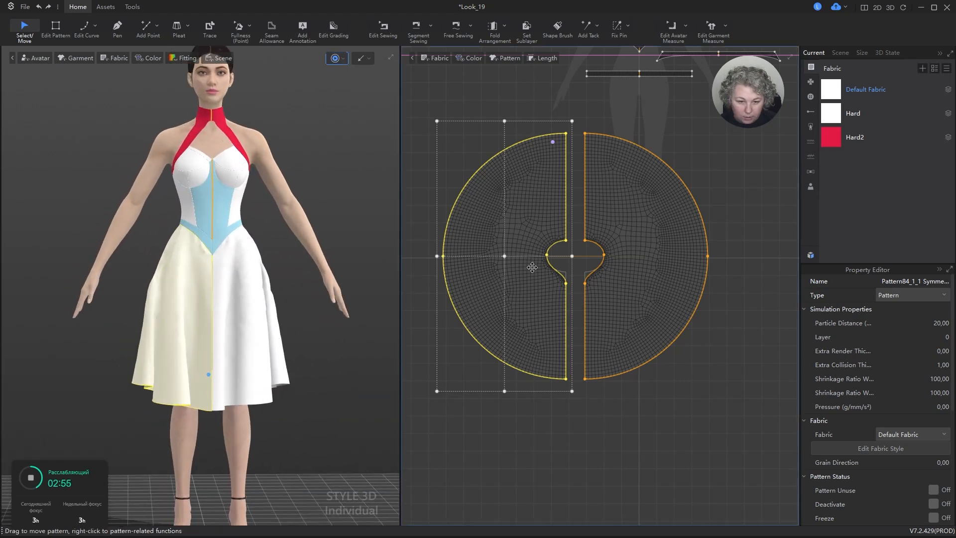
{"action": "left_click", "coordinate": [644, 252], "text": "shift"}
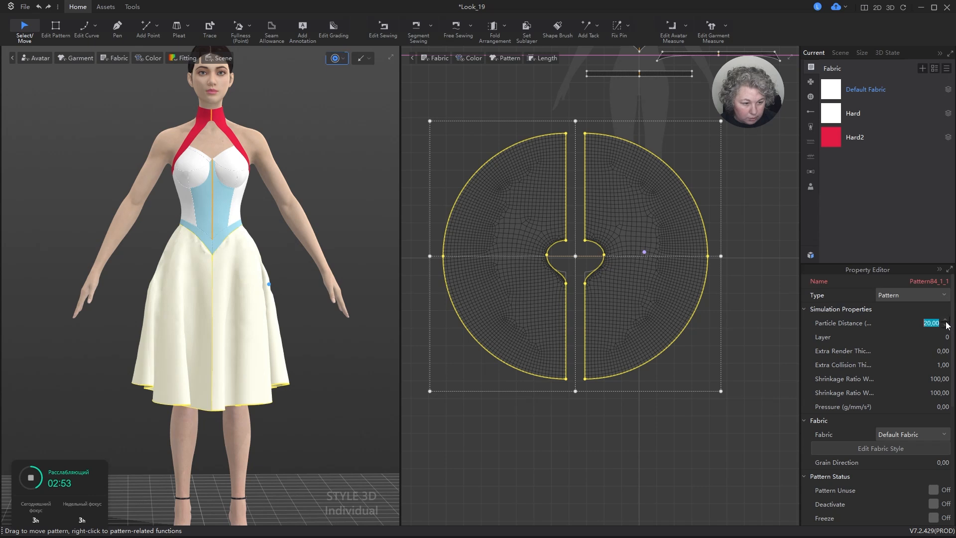
{"action": "key", "text": "Return"}
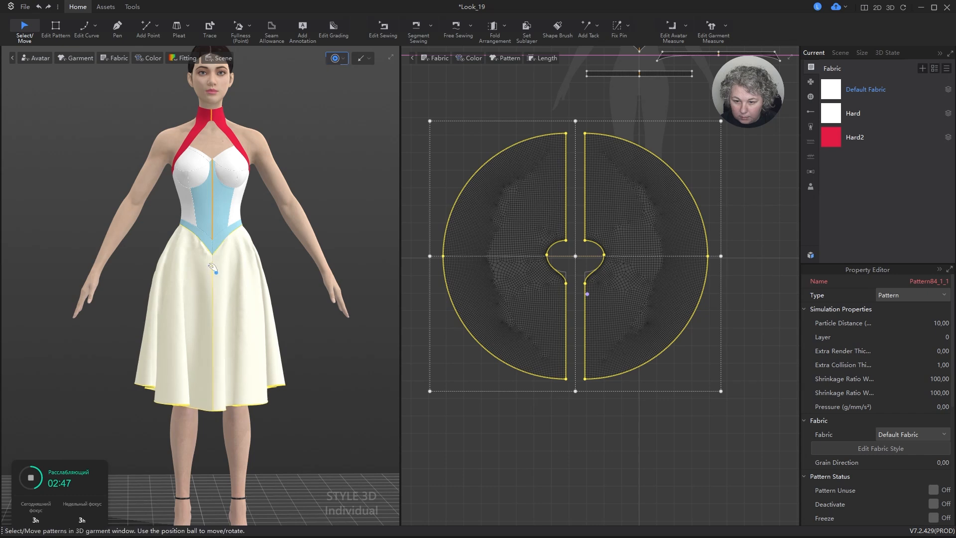
Lower the skirt panel's front-center waist point slightly below the yoke tip, and simulate the drape.
{"action": "scroll", "coordinate": [248, 255], "scroll_direction": "up", "scroll_amount": 5}
{"action": "mouse_move", "coordinate": [248, 254]}
{"action": "right_mouse_down"}
{"action": "mouse_move", "coordinate": [254, 269]}
{"action": "mouse_move", "coordinate": [279, 269]}
{"action": "mouse_move", "coordinate": [242, 268]}
{"action": "mouse_move", "coordinate": [257, 260]}
{"action": "right_mouse_up"}
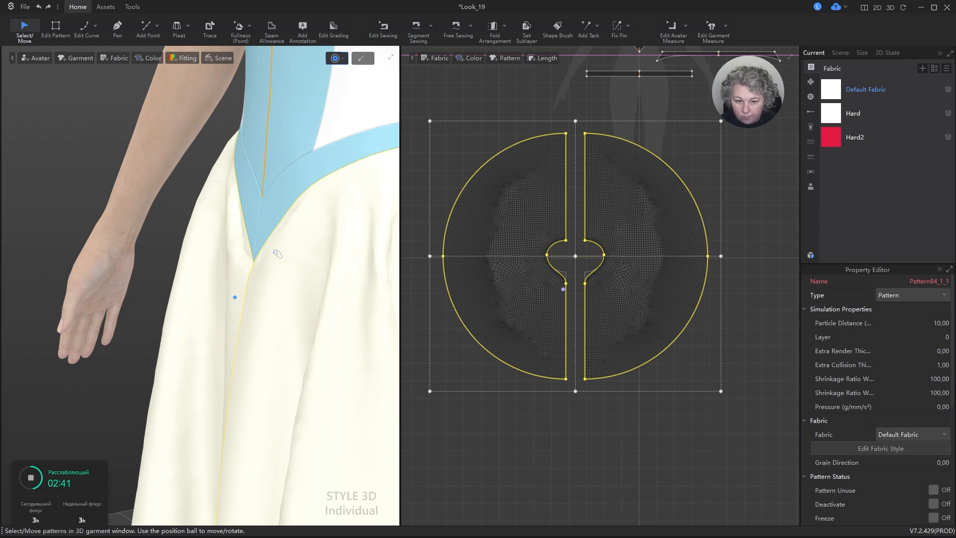
{"action": "right_click_drag", "start_coordinate": [275, 257], "coordinate": [248, 236]}
{"action": "scroll", "coordinate": [342, 261], "scroll_direction": "down", "scroll_amount": 5}
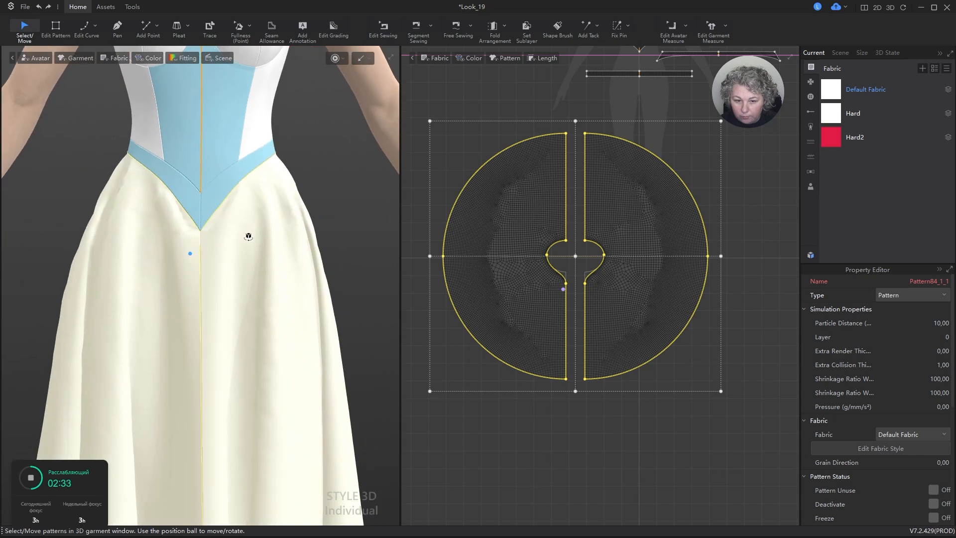
{"action": "key", "text": "z"}
{"action": "scroll", "coordinate": [601, 269], "scroll_direction": "up", "scroll_amount": 6}
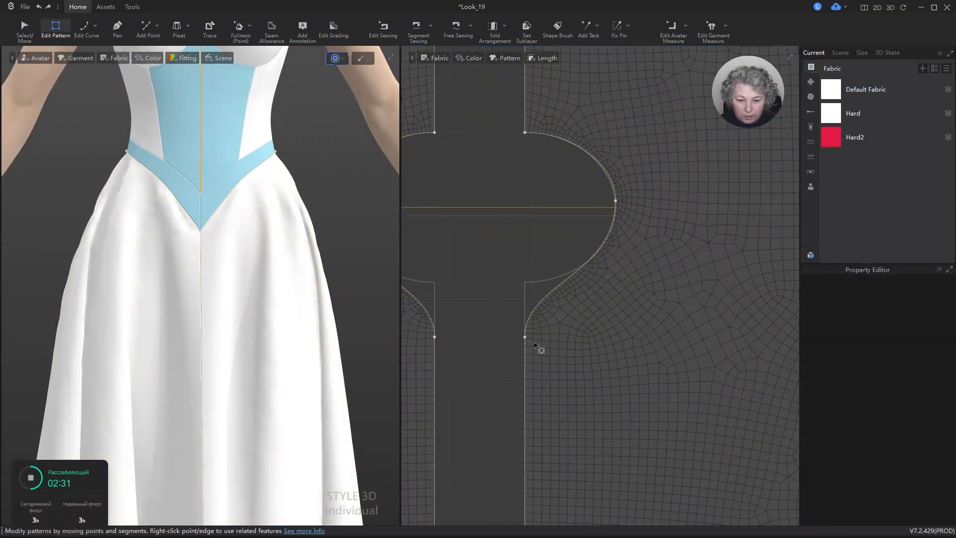
{"action": "left_click", "coordinate": [526, 336]}
{"action": "scroll", "coordinate": [525, 335], "scroll_direction": "up", "scroll_amount": 4}
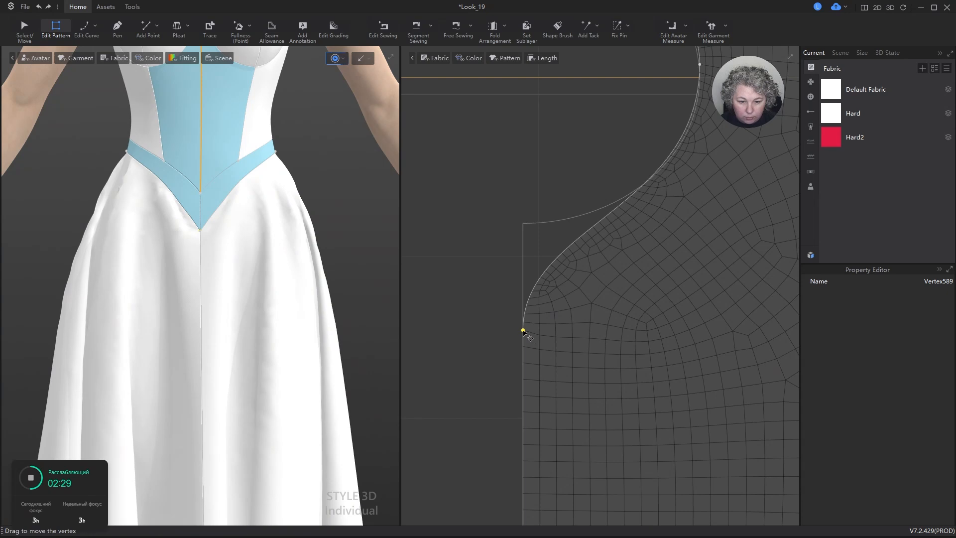
{"action": "left_click_drag", "start_coordinate": [524, 332], "coordinate": [526, 354]}
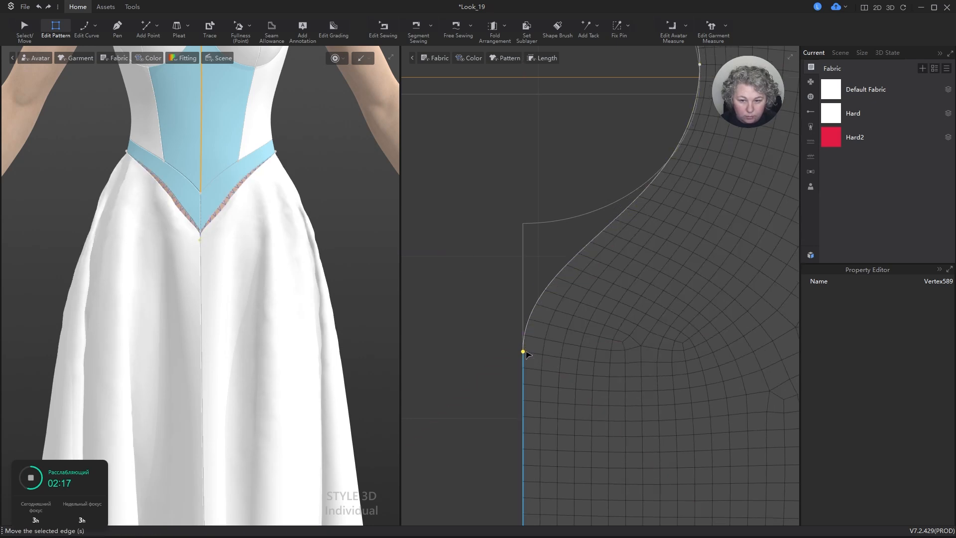
{"action": "key", "text": "space"}
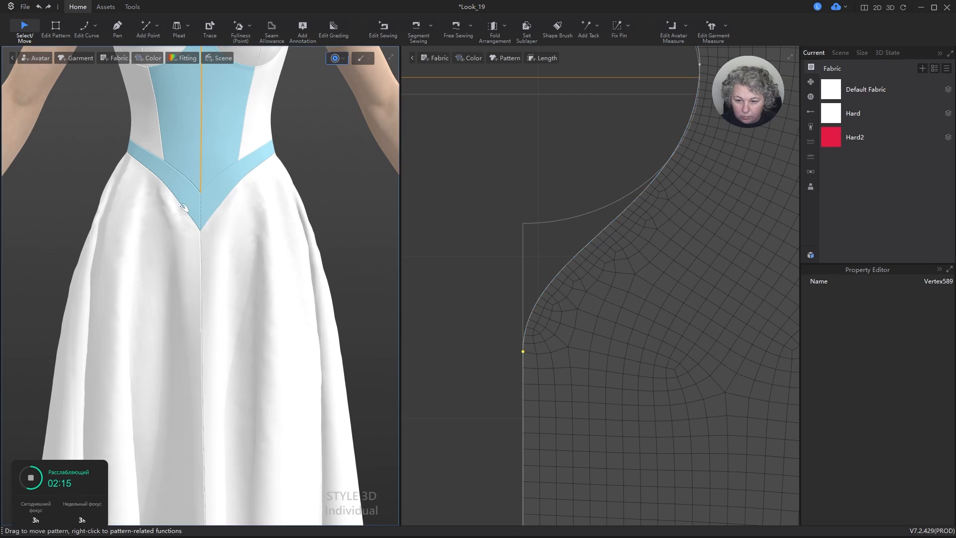
Move the front-center waist point straight down another 1 cm or so, and simulate the drape again.
{"action": "scroll", "coordinate": [523, 299], "scroll_direction": "down", "scroll_amount": 2}
{"action": "left_click", "coordinate": [527, 260]}
{"action": "scroll", "coordinate": [519, 314], "scroll_direction": "up", "scroll_amount": 2}
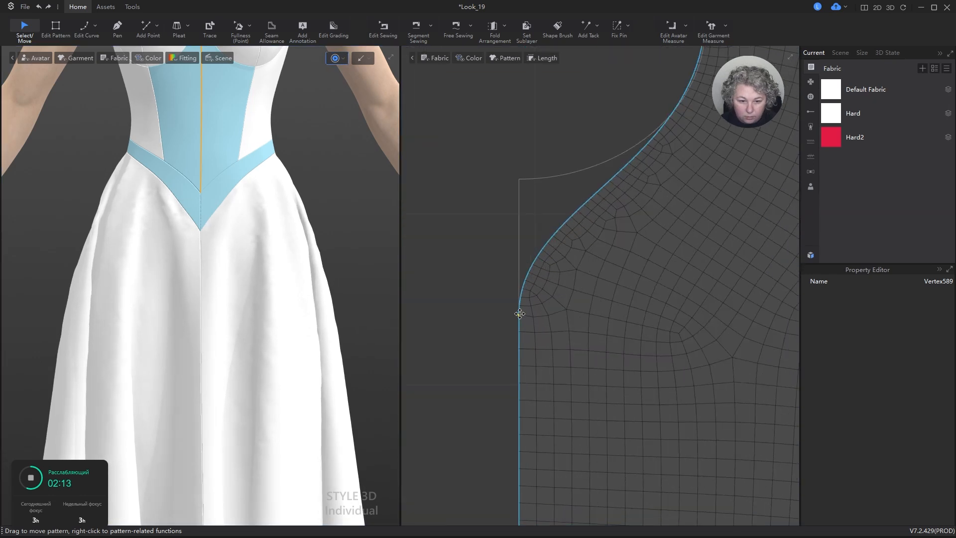
{"action": "key", "text": "z"}
{"action": "left_click_drag", "start_coordinate": [520, 314], "coordinate": [522, 335]}
{"action": "right_click", "coordinate": [522, 336]}
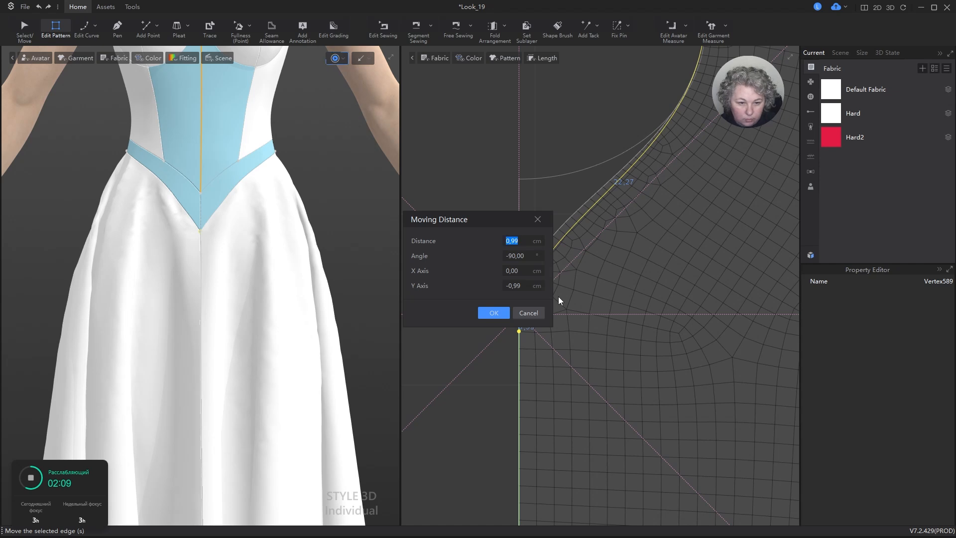
{"action": "key", "text": "Return"}
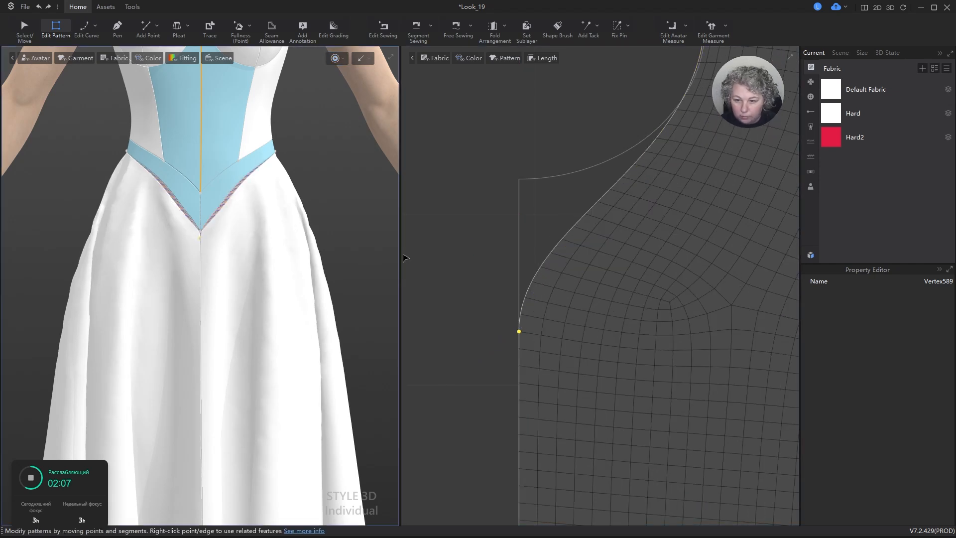
{"action": "key", "text": "space"}
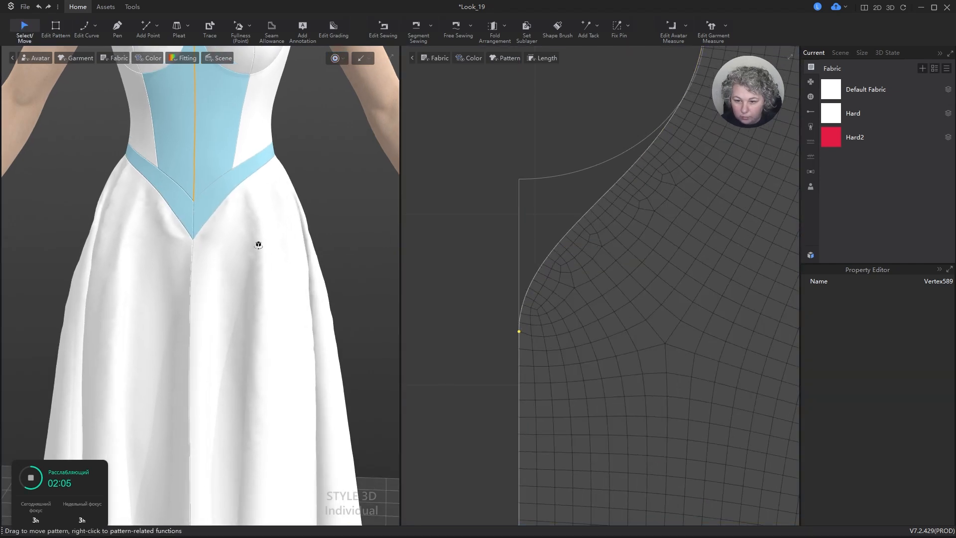
Move the skirt panel's side waist point horizontally inward by about 1 cm, and return to selecting patterns.
{"action": "scroll", "coordinate": [534, 278], "scroll_direction": "down", "scroll_amount": 3}
{"action": "scroll", "coordinate": [570, 209], "scroll_direction": "up", "scroll_amount": 5}
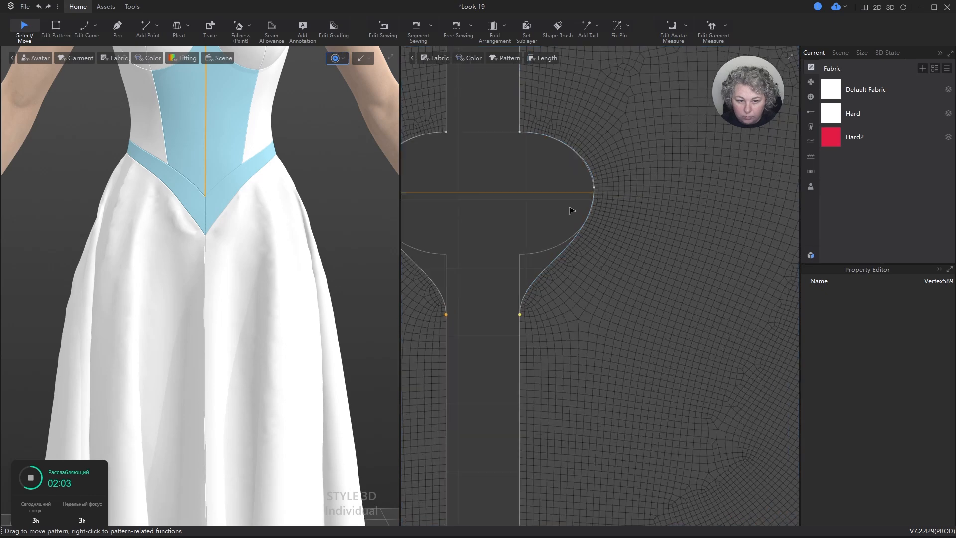
{"action": "key", "text": "z"}
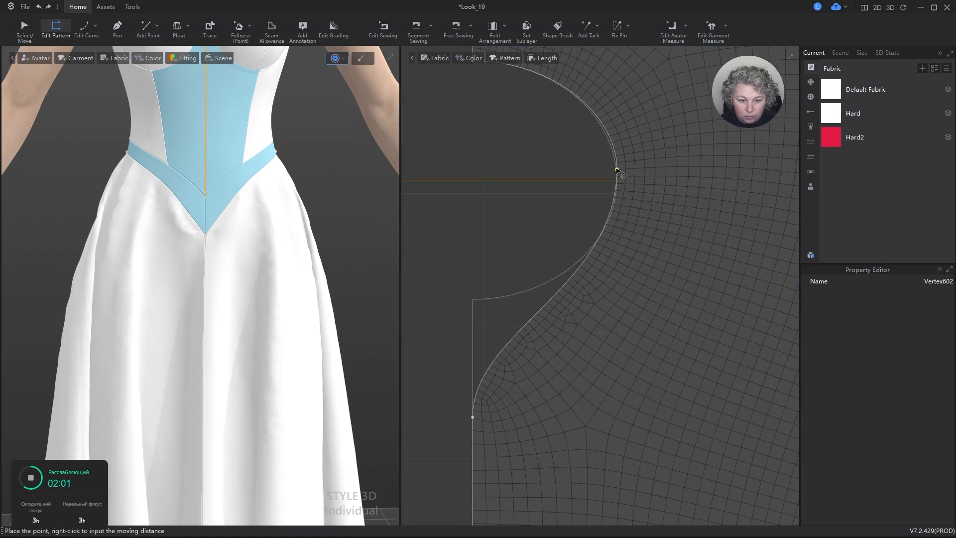
{"action": "left_click_drag", "start_coordinate": [617, 170], "coordinate": [615, 166]}
{"action": "right_click", "coordinate": [618, 165]}
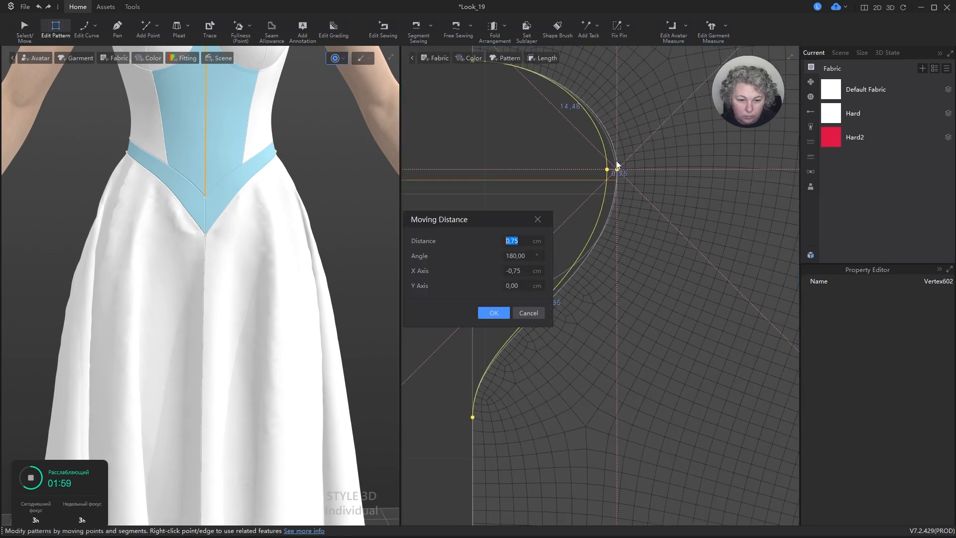
{"action": "key", "text": "Return"}
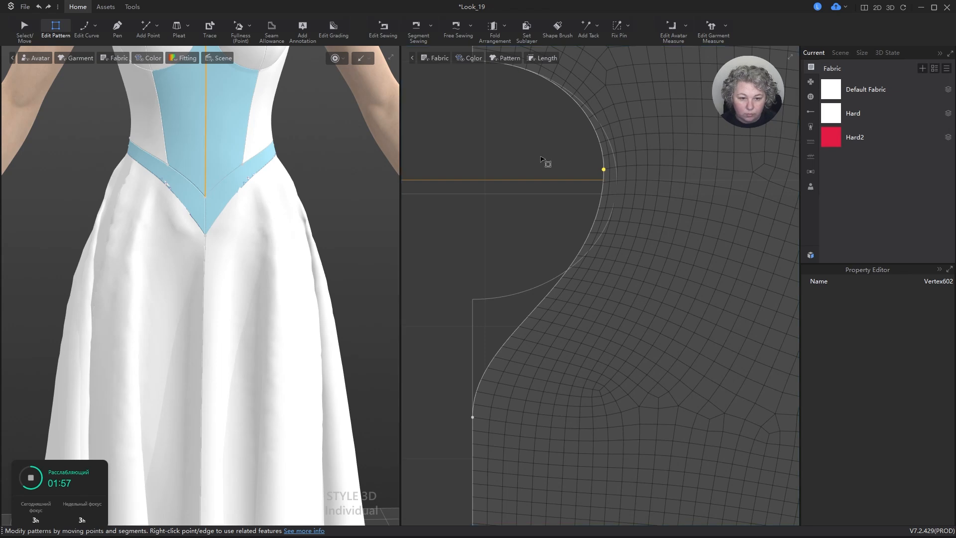
{"action": "scroll", "coordinate": [544, 159], "scroll_direction": "down", "scroll_amount": 2}
{"action": "key", "text": "a"}
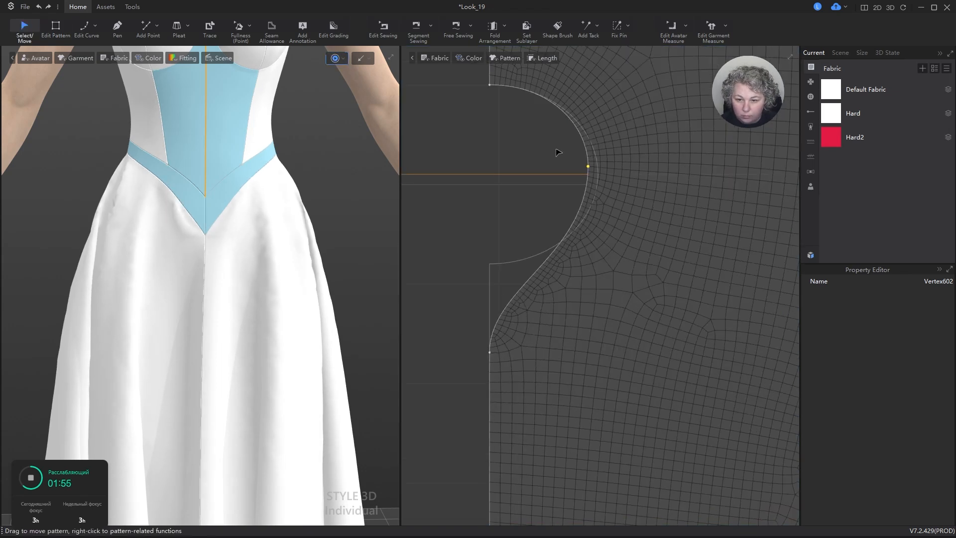
Reshape the front waist curve by swinging the front-center point's curve handle toward the panel, and simulate the result.
{"action": "left_click", "coordinate": [213, 257]}
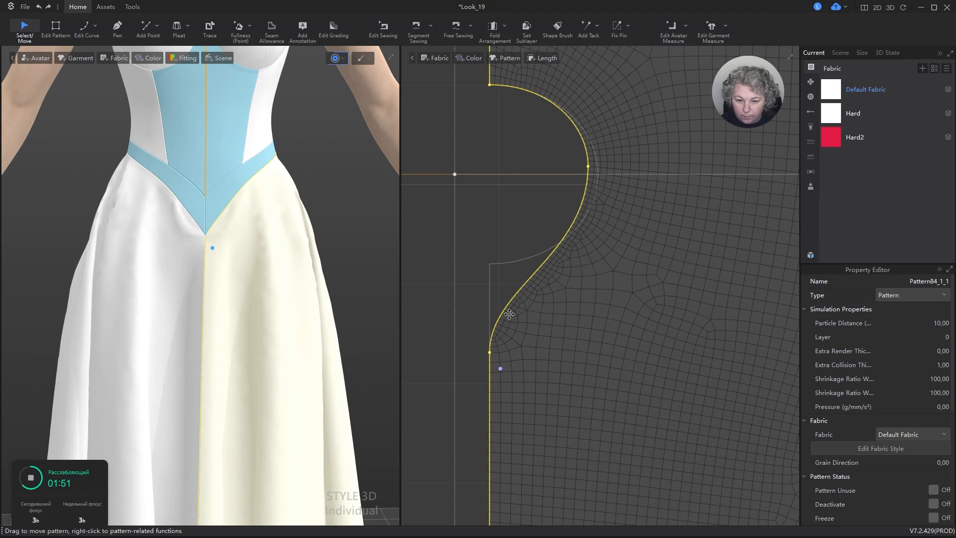
{"action": "key", "text": "v"}
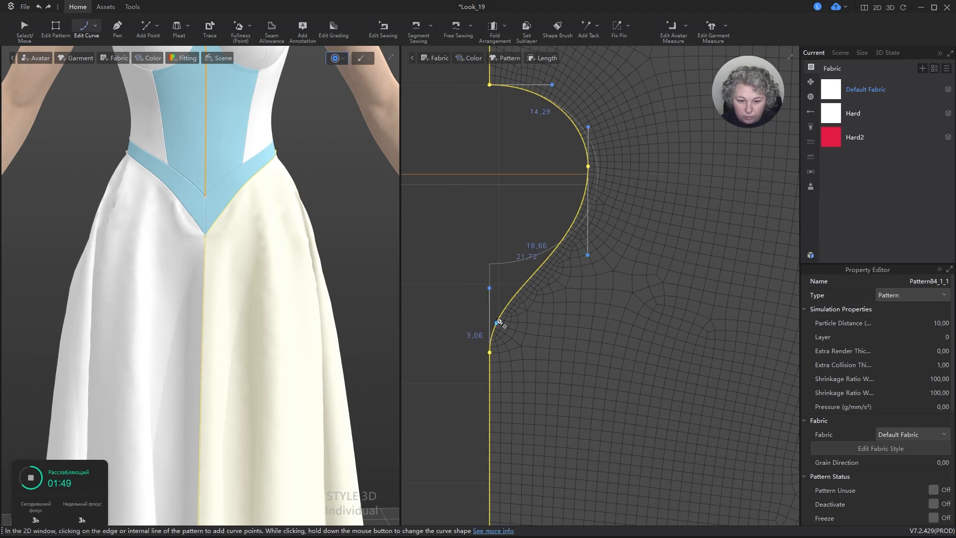
{"action": "left_click", "coordinate": [498, 290]}
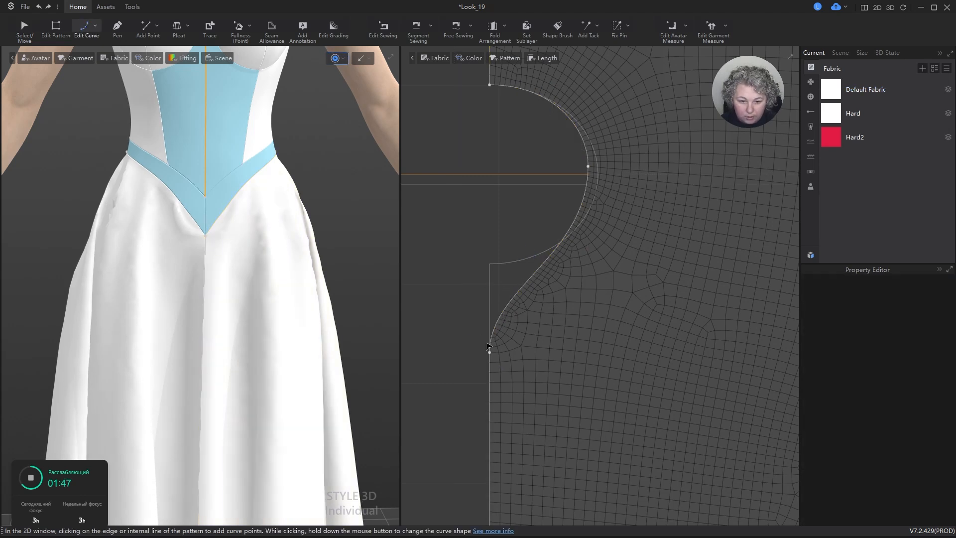
{"action": "left_click", "coordinate": [490, 354]}
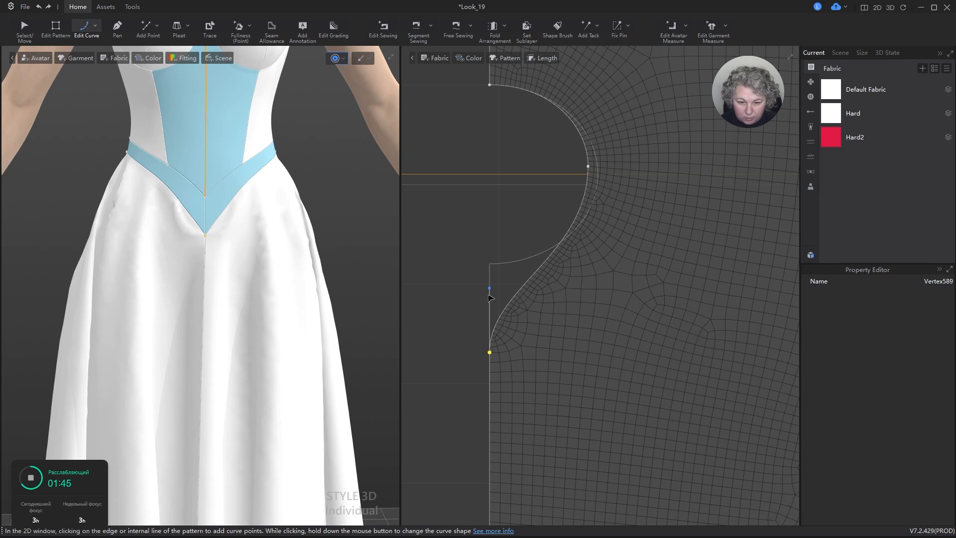
{"action": "left_click_drag", "start_coordinate": [490, 288], "coordinate": [536, 291]}
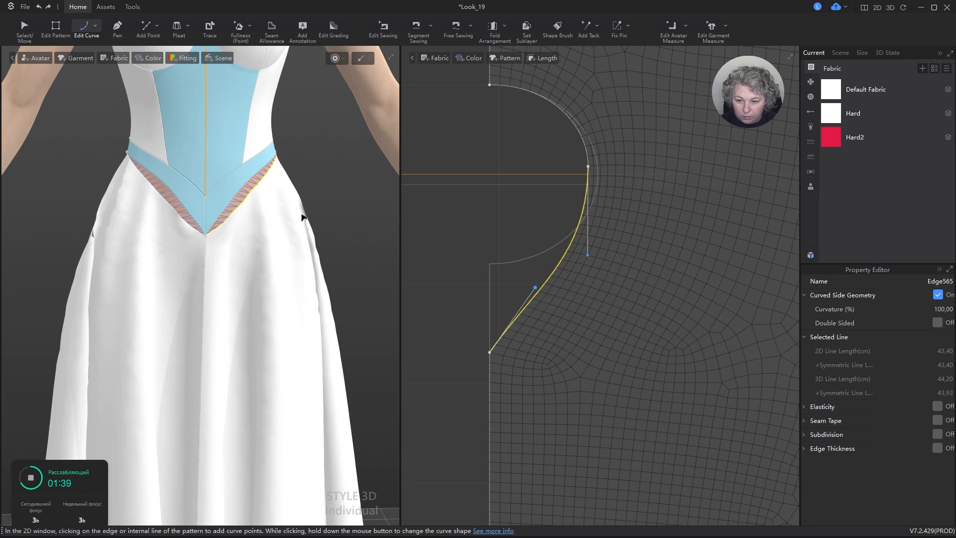
{"action": "key", "text": "space"}
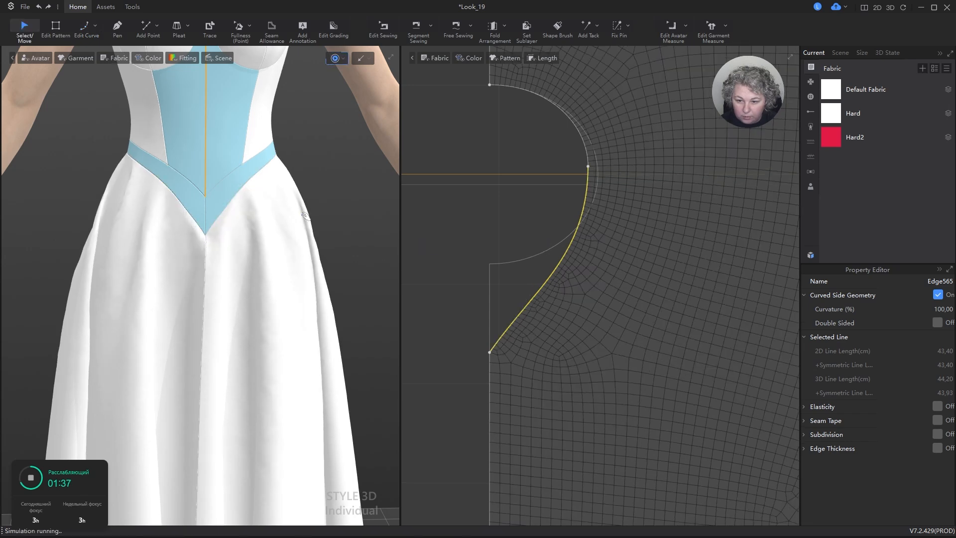
{"action": "mouse_move", "coordinate": [325, 212]}
{"action": "right_mouse_down"}
{"action": "mouse_move", "coordinate": [282, 213]}
{"action": "mouse_move", "coordinate": [376, 160]}
{"action": "mouse_move", "coordinate": [327, 196]}
{"action": "right_mouse_up"}
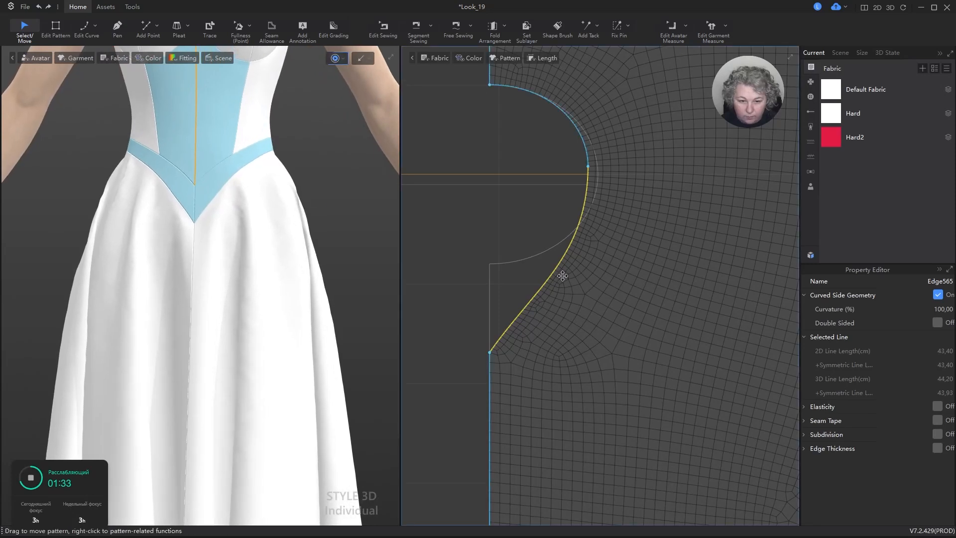
Refine the front waist curve's lower handle until the edge runs nearly straight to the front-center point, checking the drape.
{"action": "key", "text": "c"}
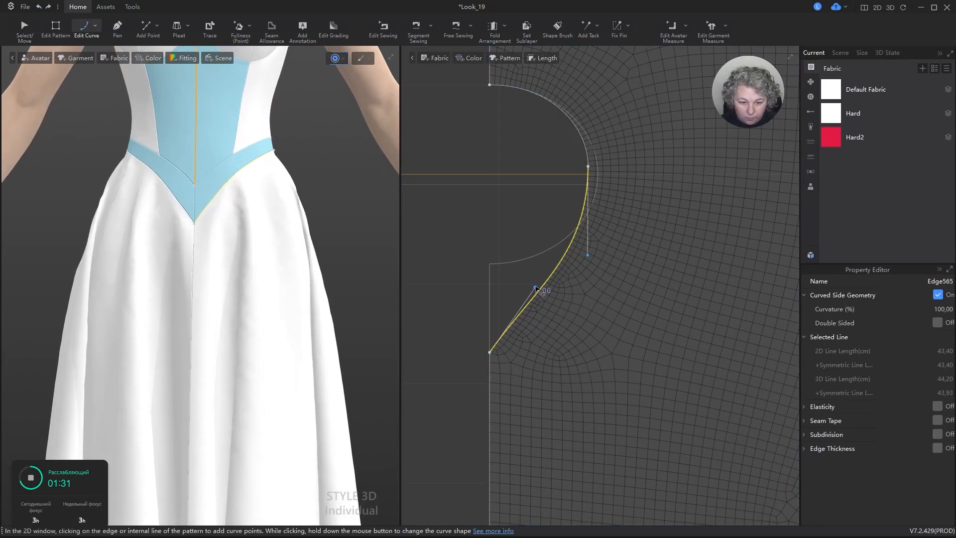
{"action": "left_click_drag", "start_coordinate": [536, 289], "coordinate": [546, 252]}
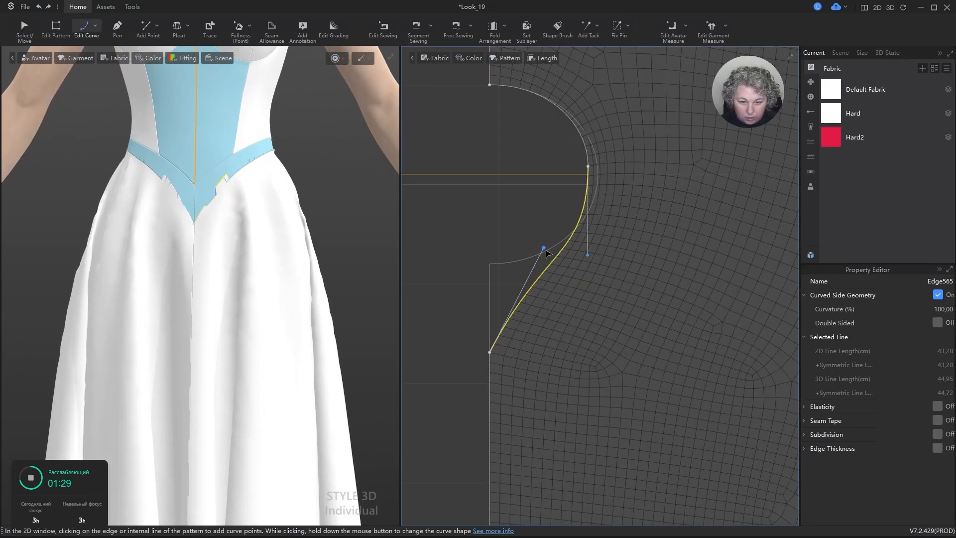
{"action": "key", "text": "a"}
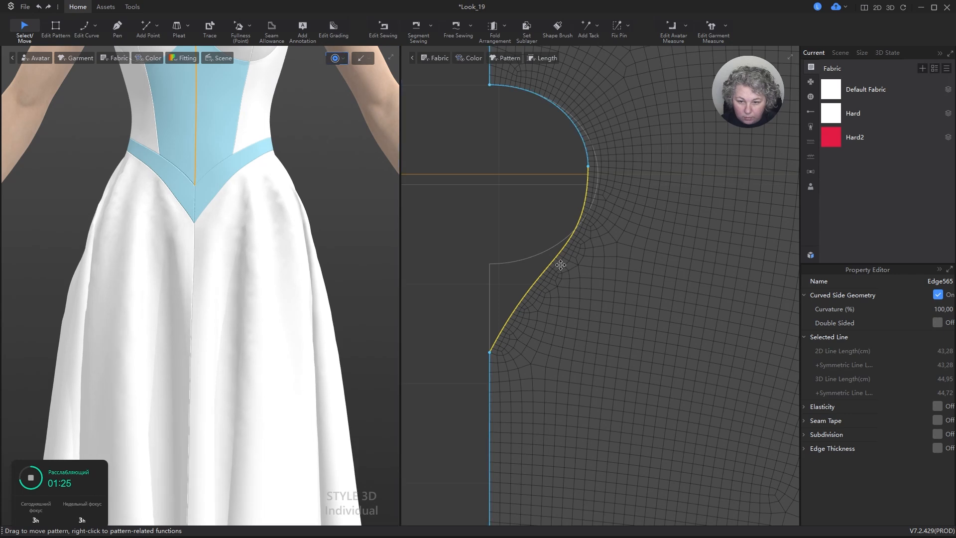
{"action": "key", "text": "c"}
{"action": "left_click_drag", "start_coordinate": [548, 252], "coordinate": [568, 257]}
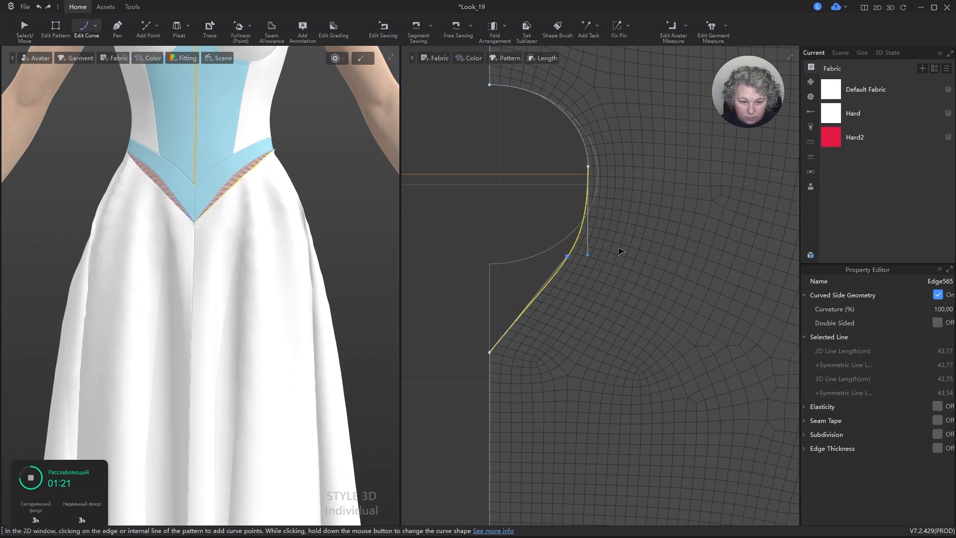
{"action": "key", "text": "a"}
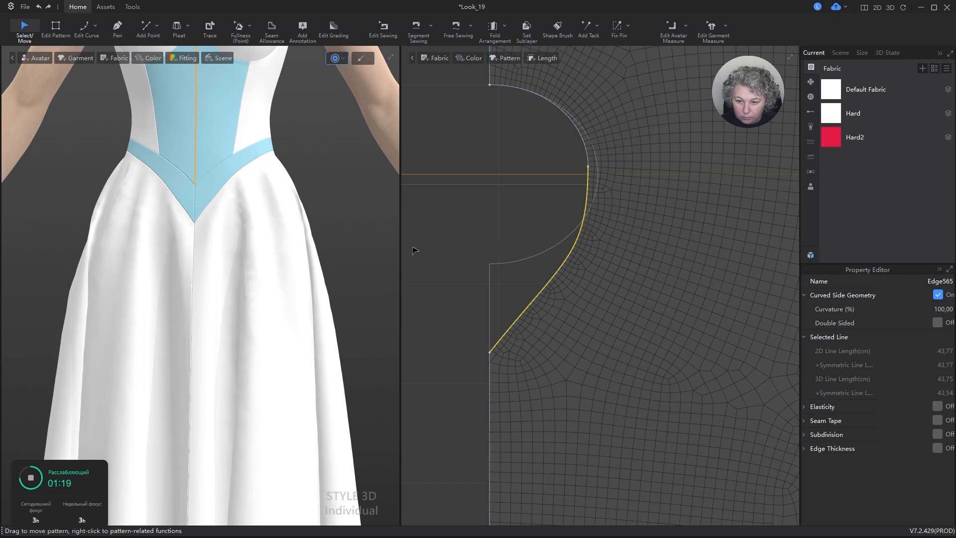
{"action": "right_click_drag", "start_coordinate": [241, 256], "coordinate": [312, 226]}
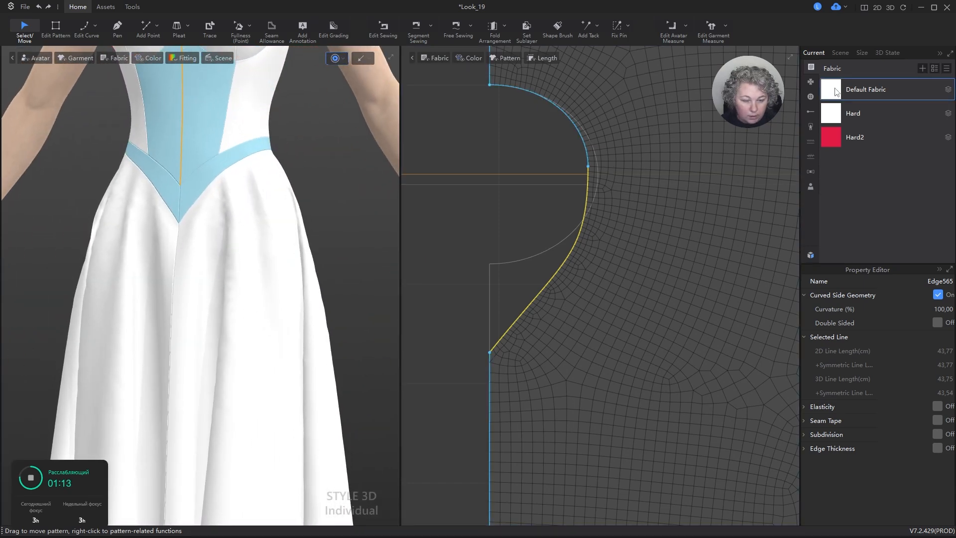
Inspect the Default Fabric properties, and restart the simulation to check the skirt's drape on the full avatar.
{"action": "left_click", "coordinate": [837, 91]}
{"action": "scroll", "coordinate": [703, 178], "scroll_direction": "down", "scroll_amount": 3}
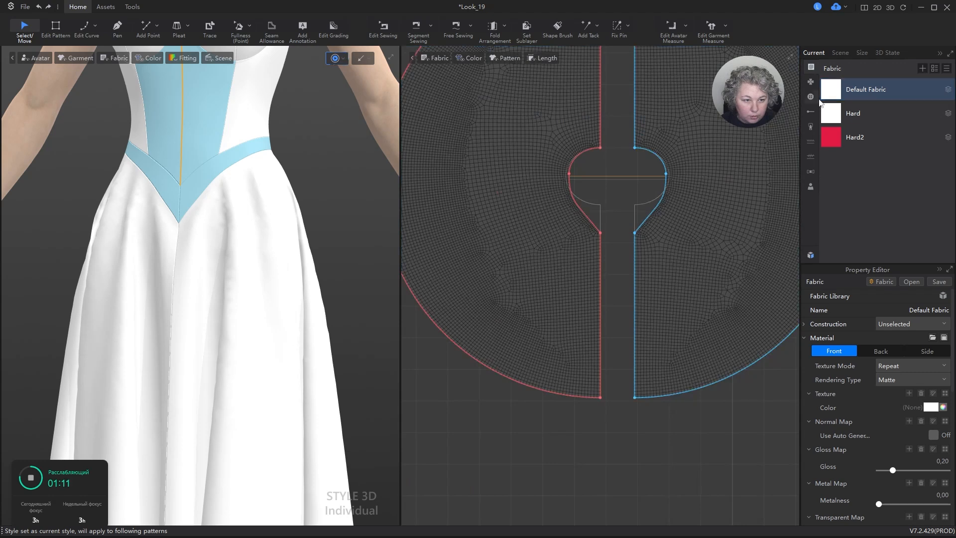
{"action": "key", "text": "space"}
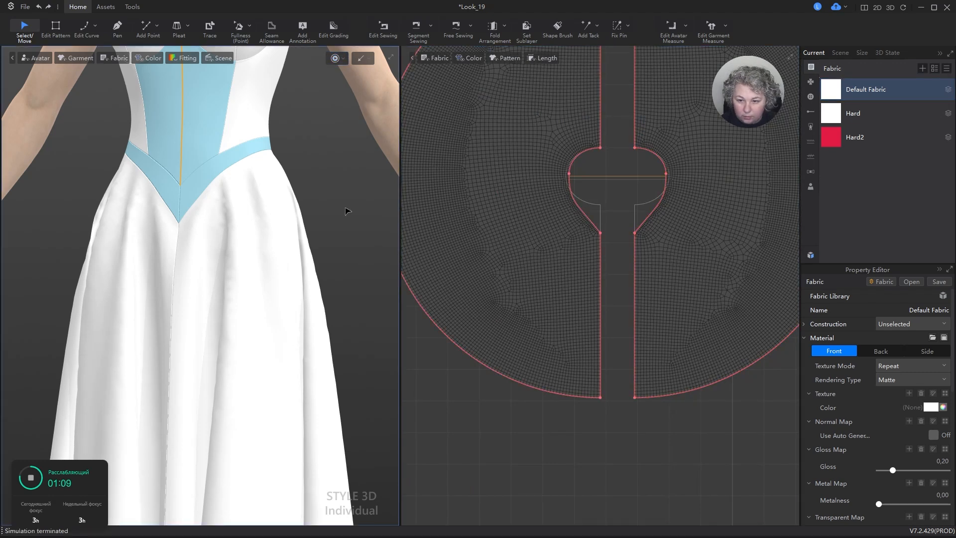
{"action": "key", "text": "space"}
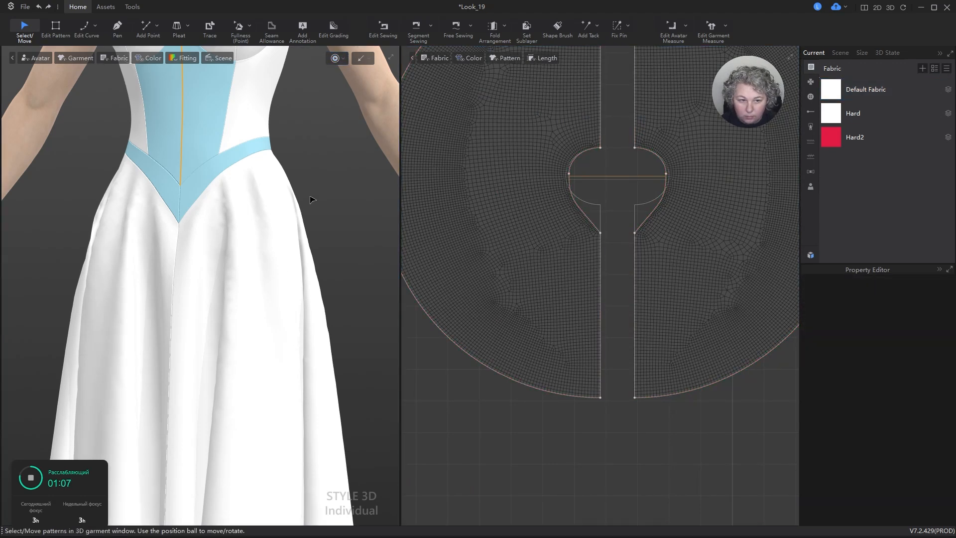
{"action": "scroll", "coordinate": [313, 199], "scroll_direction": "down", "scroll_amount": 6}
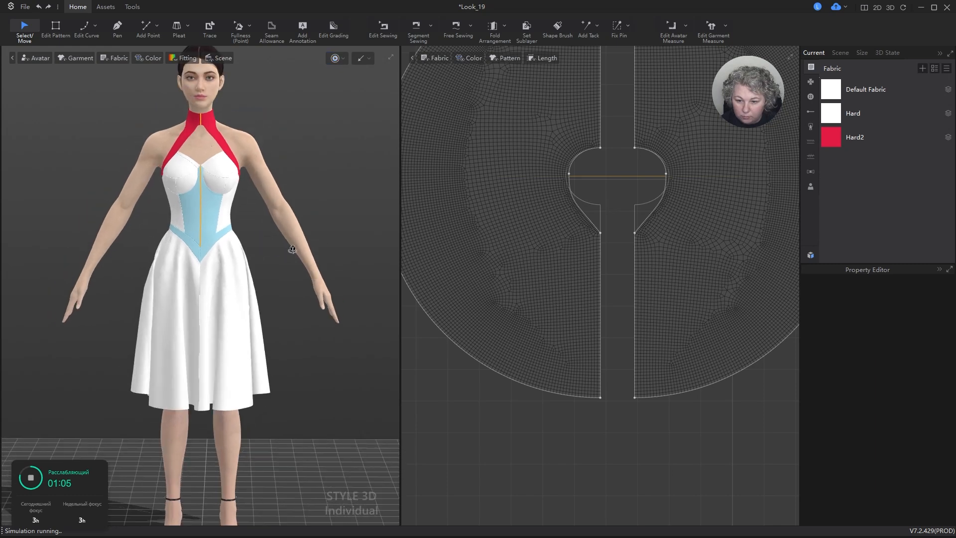
{"action": "right_click_drag", "start_coordinate": [313, 210], "coordinate": [276, 259]}
{"action": "scroll", "coordinate": [257, 271], "scroll_direction": "up", "scroll_amount": 4}
{"action": "scroll", "coordinate": [257, 271], "scroll_direction": "up", "scroll_amount": 2}
Set the pressure of both skirt panels to 1.
{"action": "left_click", "coordinate": [515, 225]}
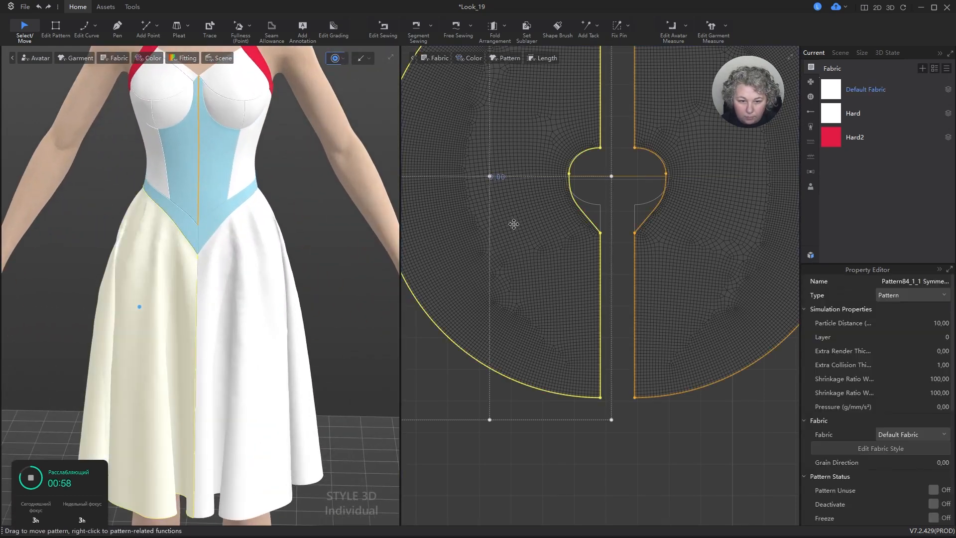
{"action": "left_click", "coordinate": [736, 216], "text": "shift"}
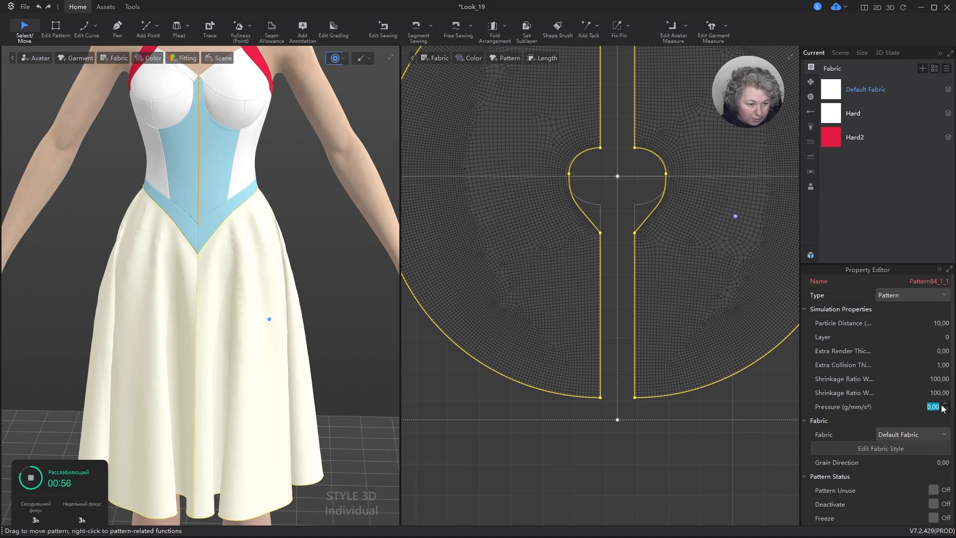
{"action": "type", "text": "1"}
{"action": "key", "text": "Return"}
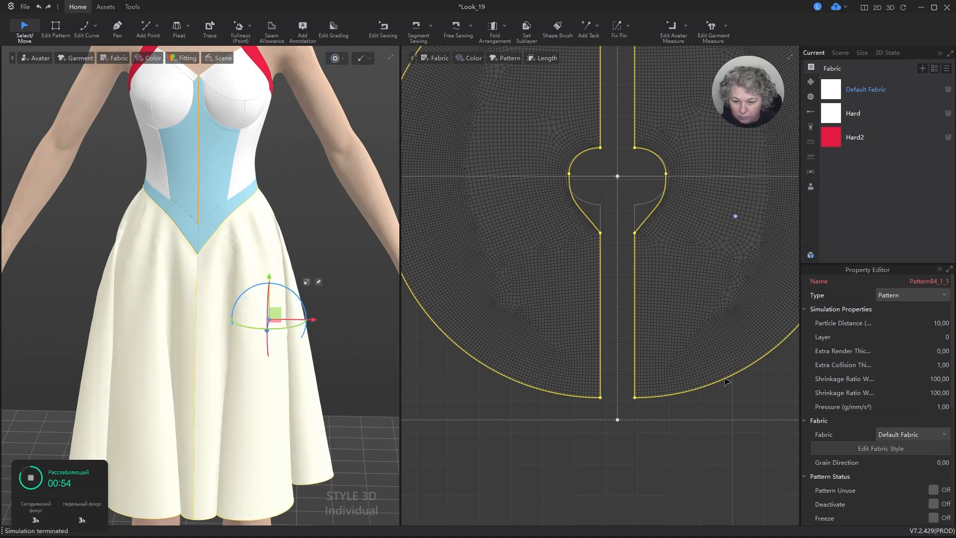
Simulate the skirt while lowering the pressure of both panels, trying 0.1 and settling on 0.2.
{"action": "scroll", "coordinate": [321, 329], "scroll_direction": "down", "scroll_amount": 5}
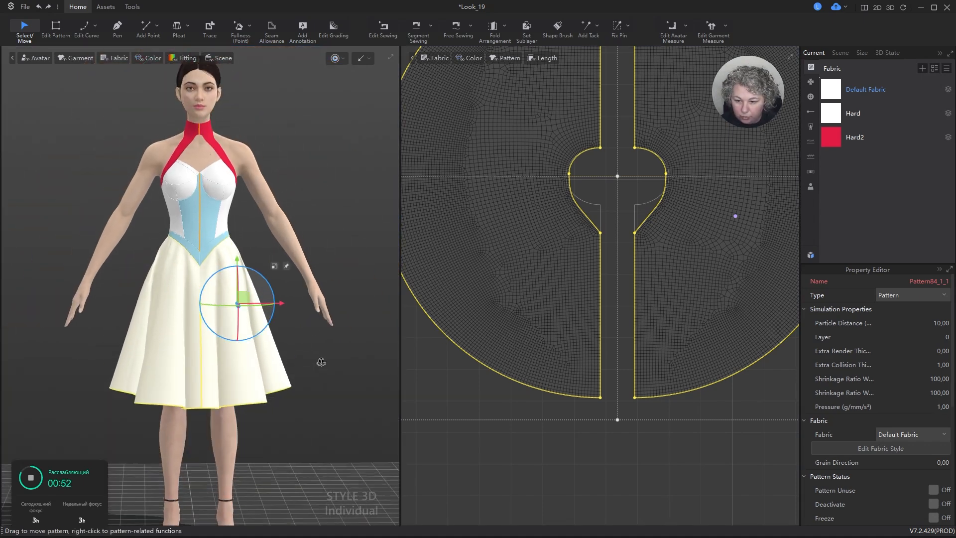
{"action": "right_click_drag", "start_coordinate": [322, 362], "coordinate": [330, 356]}
{"action": "key", "text": "space"}
{"action": "key", "text": "space"}
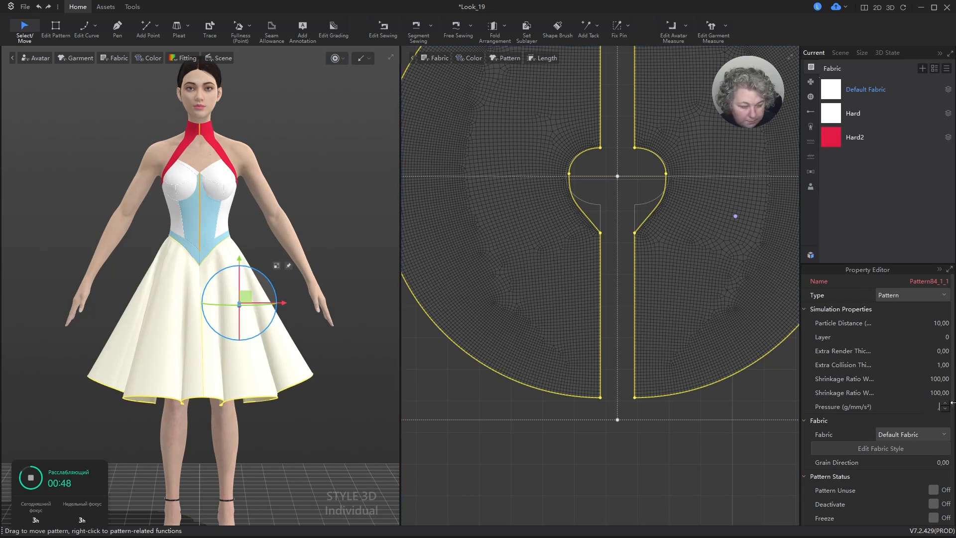
{"action": "key", "text": "space"}
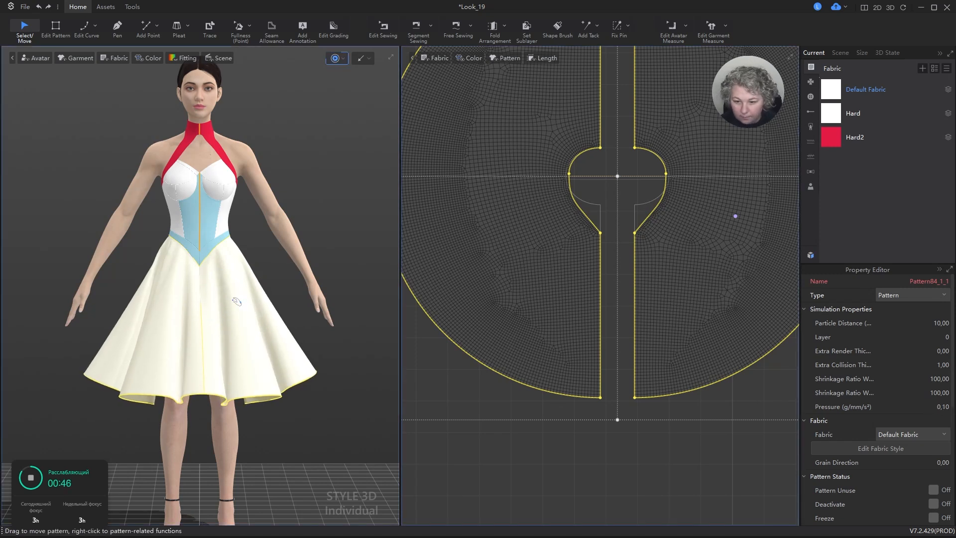
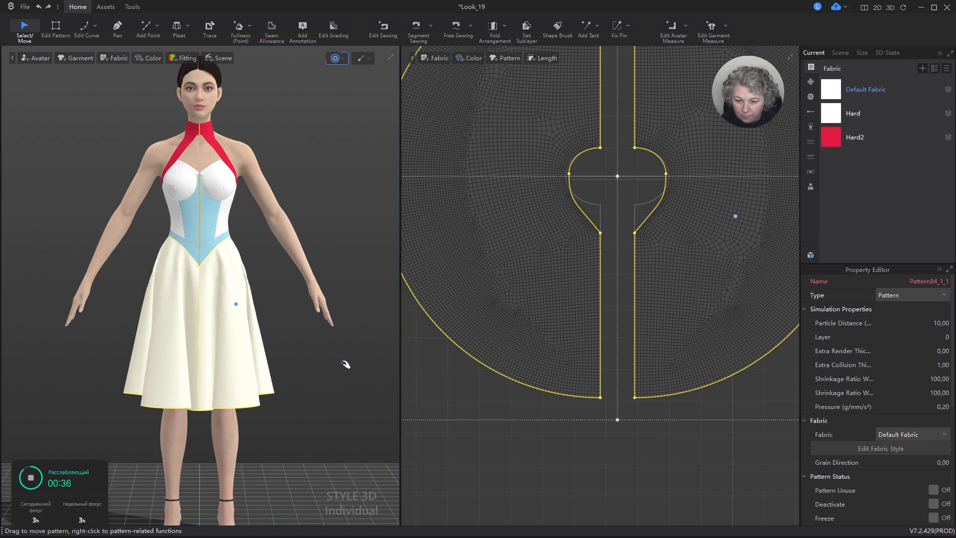
{"action": "key", "text": "space"}
Examine the skirt's drape up close from slightly different angles, restarting the simulation to compare the folds.
{"action": "mouse_move", "coordinate": [346, 396]}
{"action": "right_mouse_down"}
{"action": "mouse_move", "coordinate": [245, 369]}
{"action": "mouse_move", "coordinate": [192, 391]}
{"action": "mouse_move", "coordinate": [114, 395]}
{"action": "mouse_move", "coordinate": [356, 392]}
{"action": "right_mouse_up"}
{"action": "scroll", "coordinate": [352, 242], "scroll_direction": "up", "scroll_amount": 5}
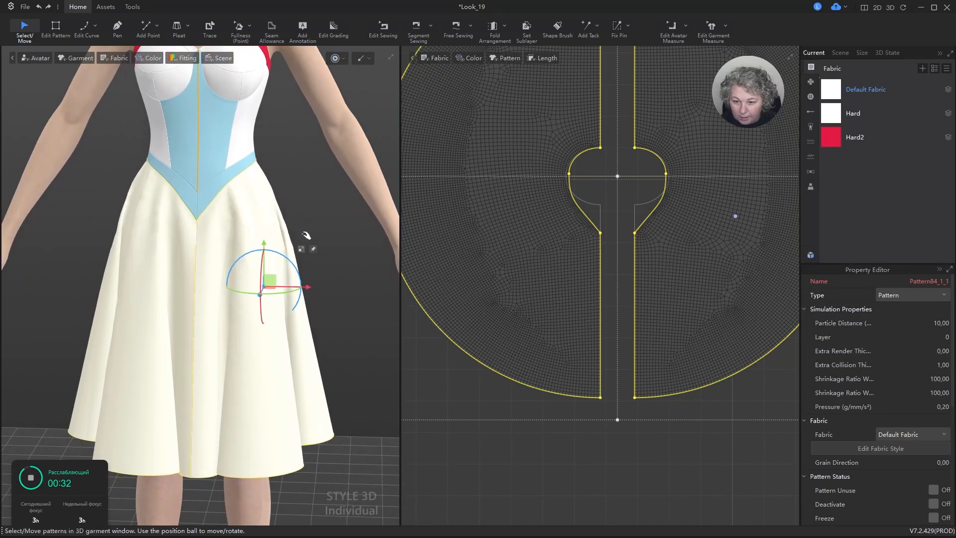
{"action": "right_click_drag", "start_coordinate": [353, 242], "coordinate": [319, 246]}
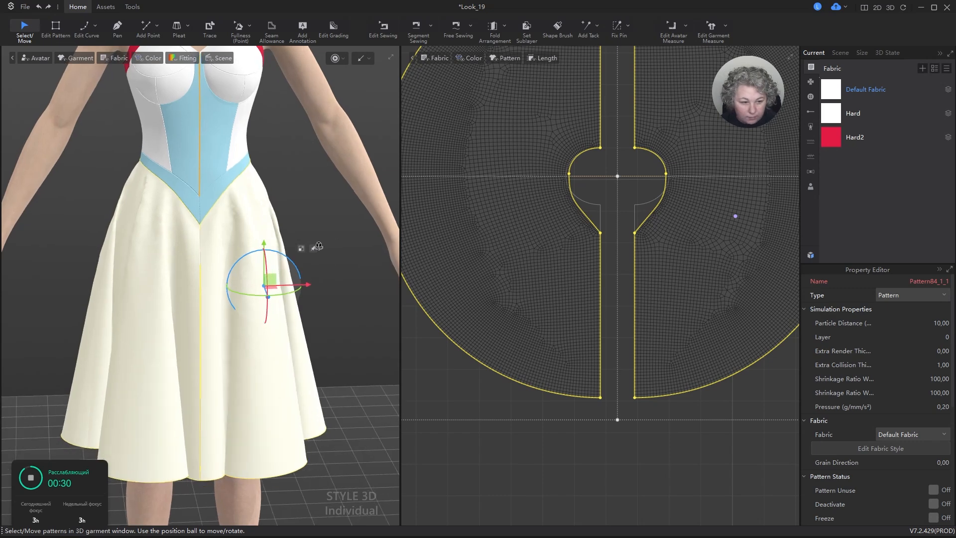
{"action": "key", "text": "space"}
{"action": "key", "text": "space"}
{"action": "right_click_drag", "start_coordinate": [235, 278], "coordinate": [213, 283]}
{"action": "key", "text": "space"}
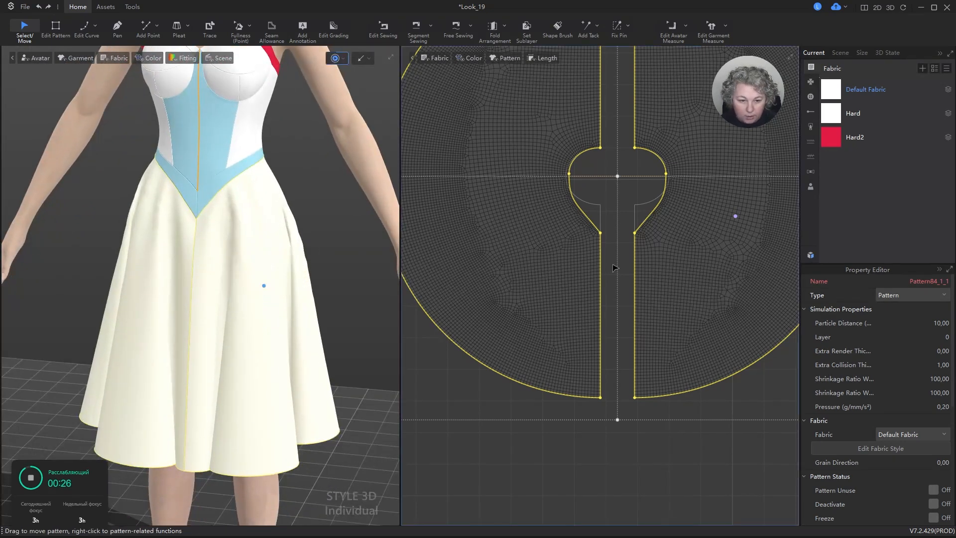
Select the back waist curve of the skirt panel and swing its side-point handle slightly toward the waist opening.
{"action": "middle_click_drag", "start_coordinate": [680, 160], "coordinate": [647, 211]}
{"action": "scroll", "coordinate": [647, 211], "scroll_direction": "up", "scroll_amount": 7}
{"action": "key", "text": "z"}
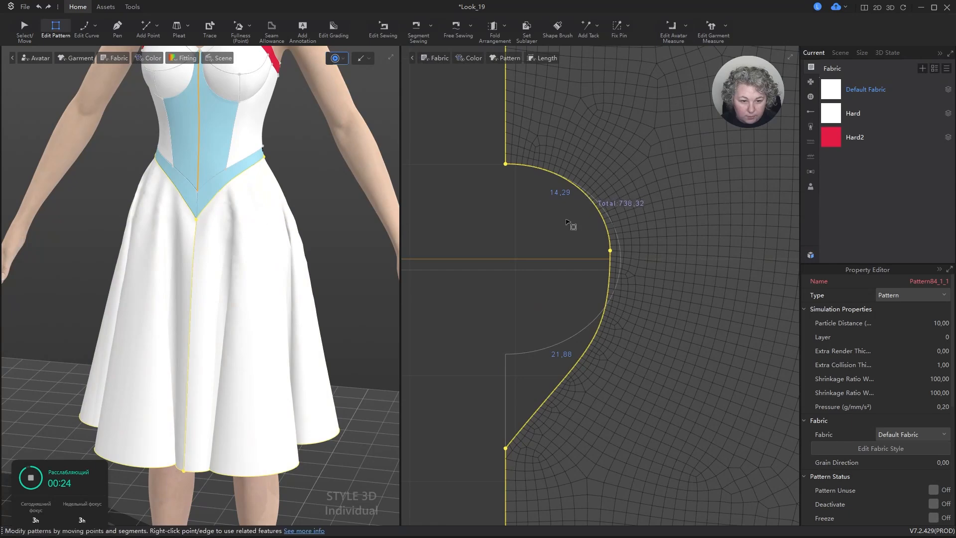
{"action": "left_click", "coordinate": [544, 259]}
{"action": "scroll", "coordinate": [583, 208], "scroll_direction": "up", "scroll_amount": 3}
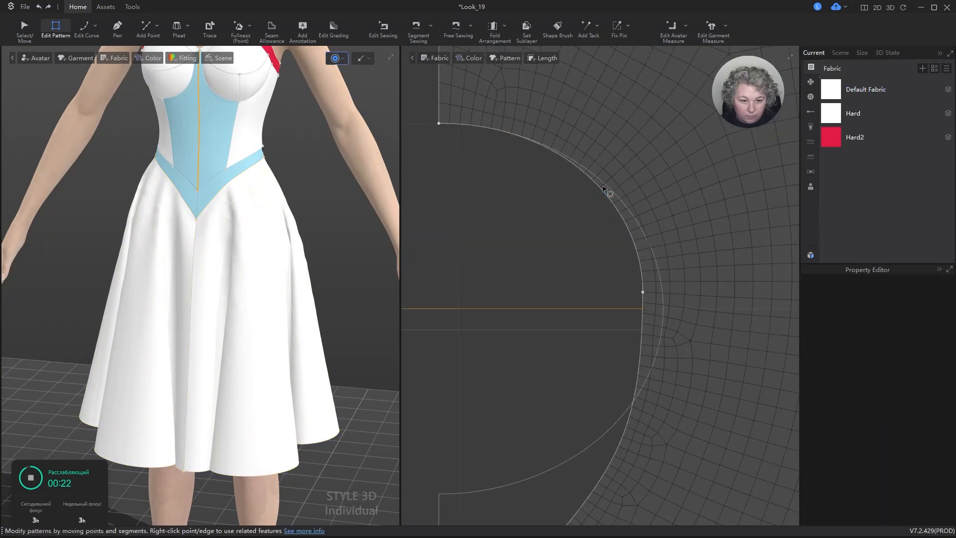
{"action": "left_click", "coordinate": [604, 189]}
{"action": "scroll", "coordinate": [607, 210], "scroll_direction": "up", "scroll_amount": 1}
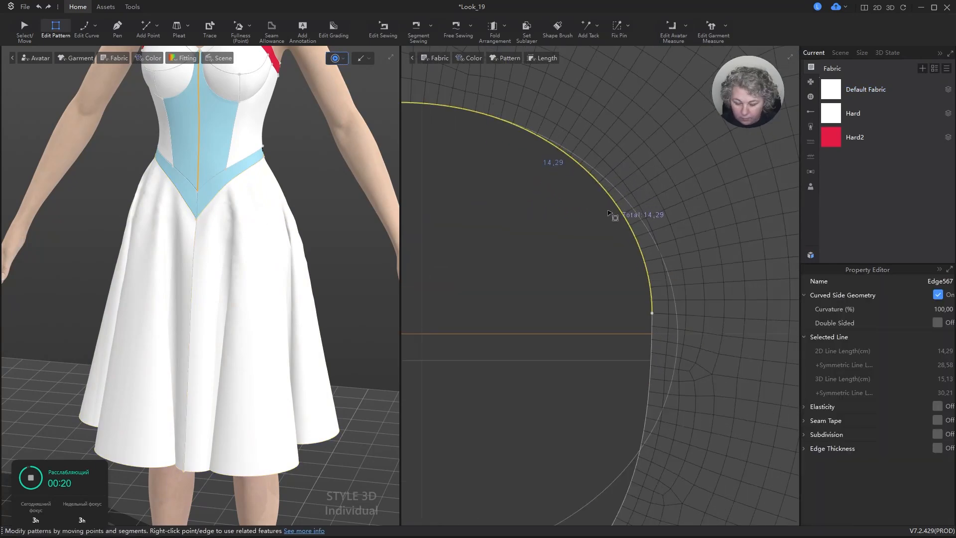
{"action": "key", "text": "v"}
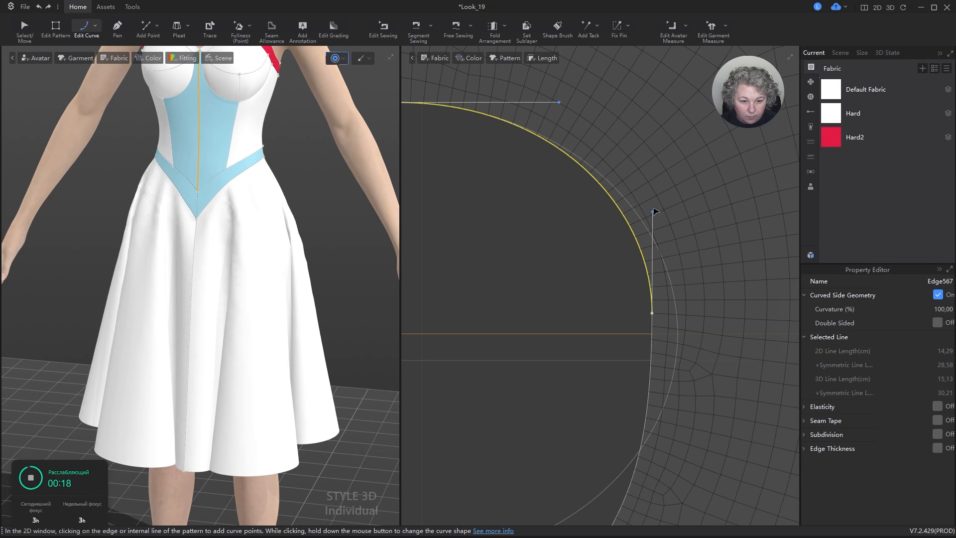
{"action": "left_click_drag", "start_coordinate": [654, 212], "coordinate": [647, 208]}
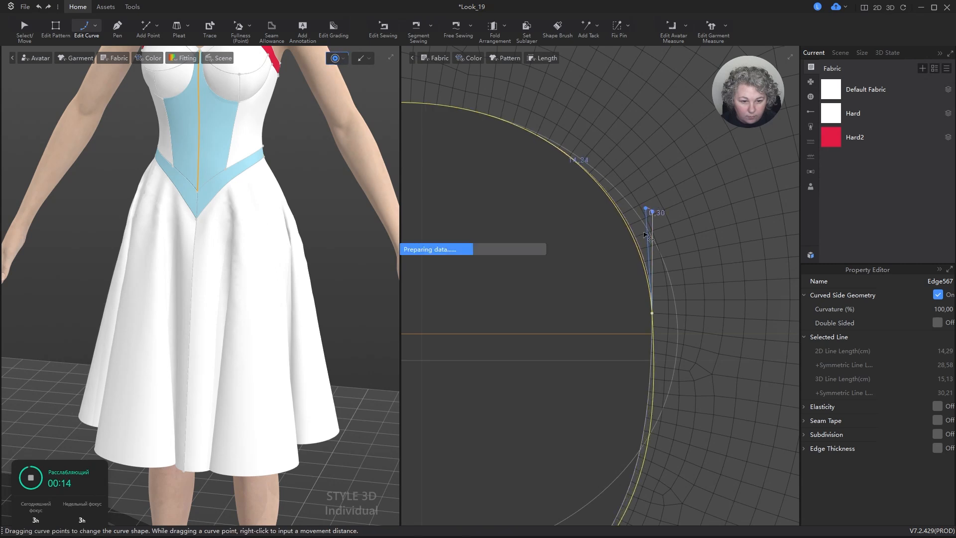
Shift the side waist point slightly inward and fine-tune its upper handle until the back waist curve is about 14 cm long.
{"action": "left_click_drag", "start_coordinate": [652, 313], "coordinate": [645, 315]}
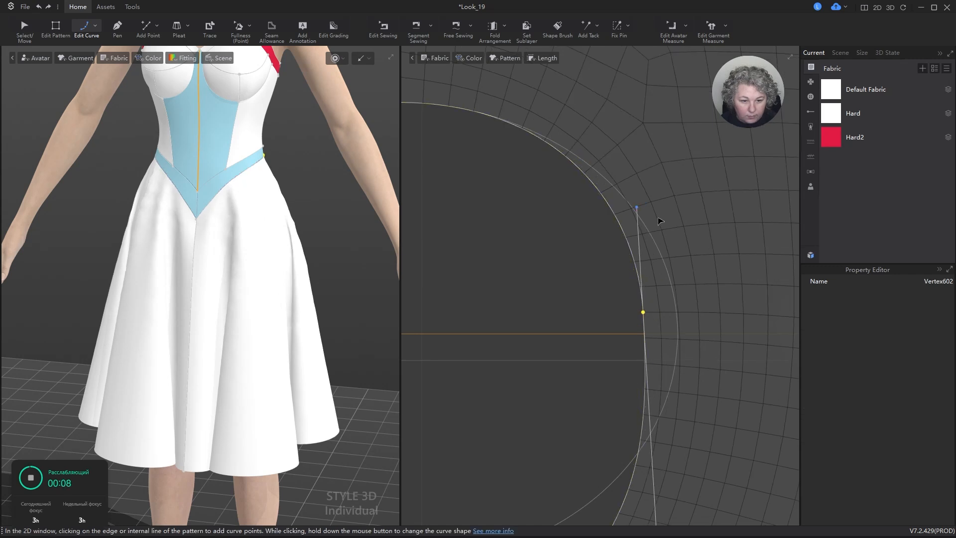
{"action": "scroll", "coordinate": [651, 219], "scroll_direction": "up", "scroll_amount": 2}
{"action": "left_click_drag", "start_coordinate": [629, 198], "coordinate": [631, 198]}
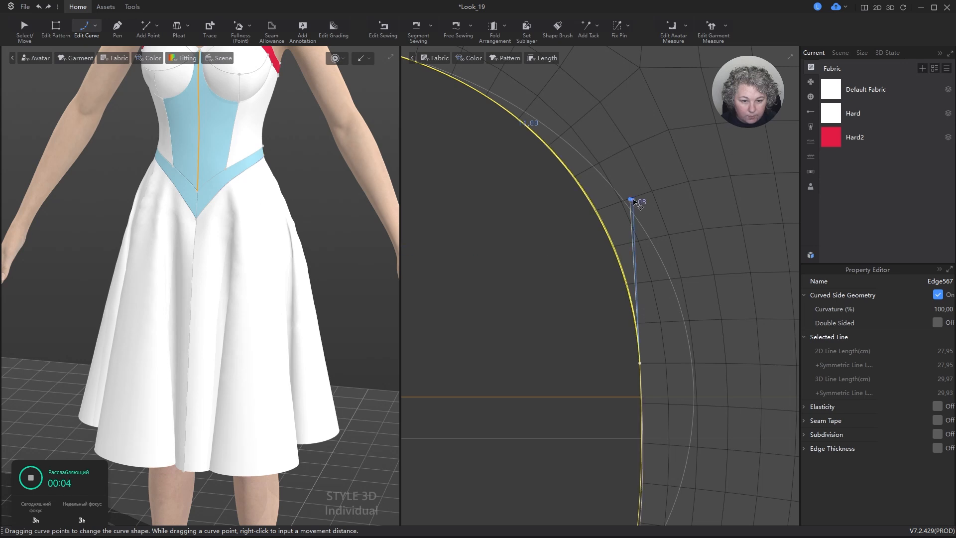
{"action": "left_click_drag", "start_coordinate": [632, 200], "coordinate": [633, 201]}
{"action": "scroll", "coordinate": [637, 205], "scroll_direction": "down", "scroll_amount": 3}
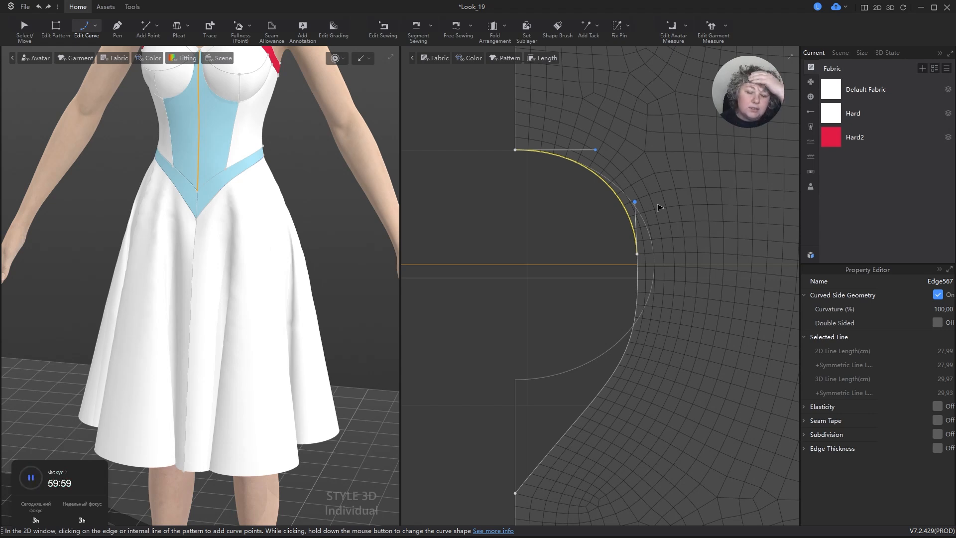
Shorten the side-point handle of the front waist curve to flatten its bulge, giving an edge about 21.6 cm long.
{"action": "key", "text": "z"}
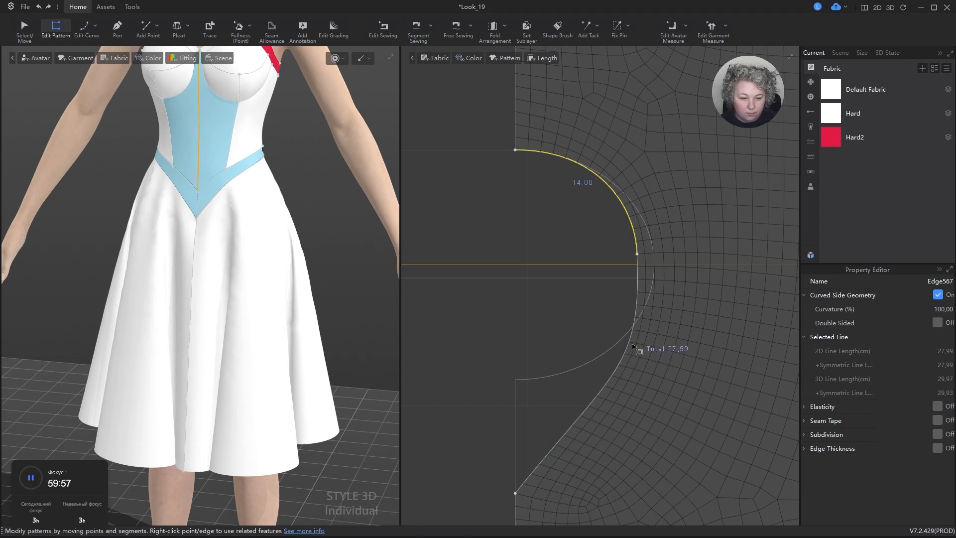
{"action": "left_click", "coordinate": [628, 345]}
{"action": "scroll", "coordinate": [583, 319], "scroll_direction": "down", "scroll_amount": 3}
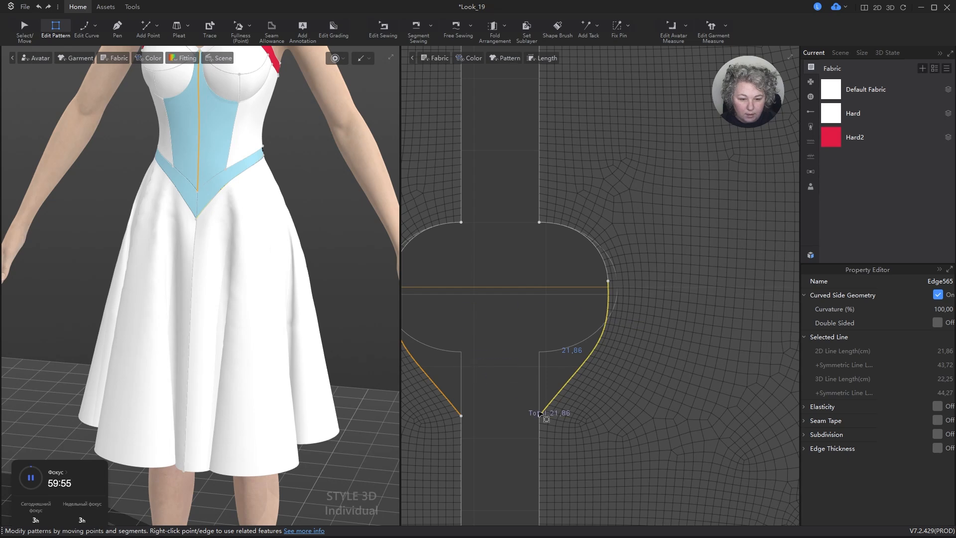
{"action": "scroll", "coordinate": [575, 402], "scroll_direction": "up", "scroll_amount": 5}
{"action": "scroll", "coordinate": [588, 367], "scroll_direction": "down", "scroll_amount": 3}
{"action": "key", "text": "c"}
{"action": "scroll", "coordinate": [639, 272], "scroll_direction": "up", "scroll_amount": 2}
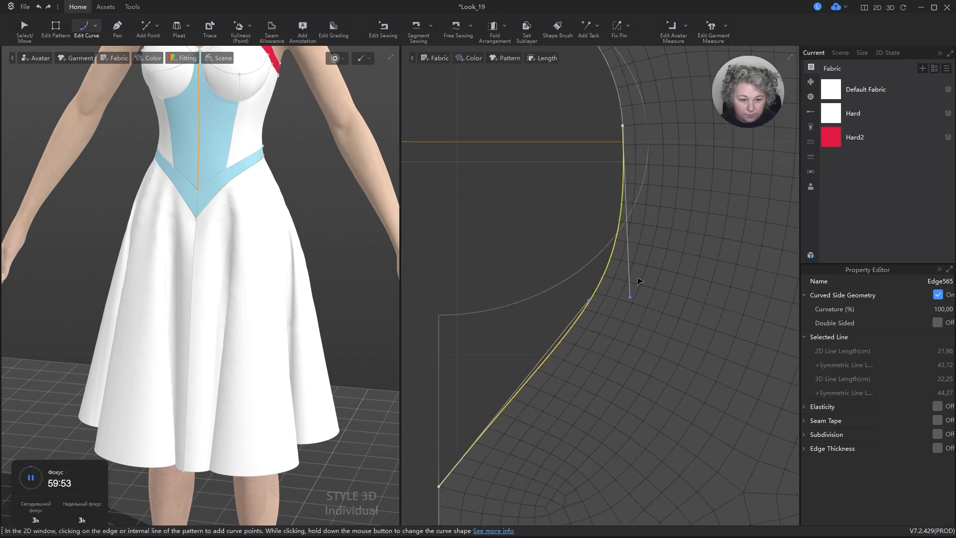
{"action": "left_click_drag", "start_coordinate": [630, 299], "coordinate": [626, 249]}
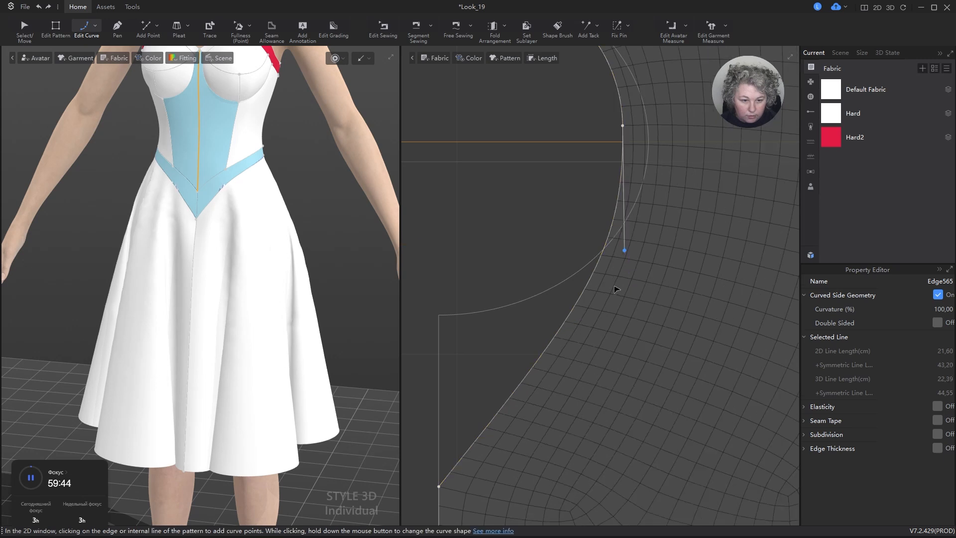
{"action": "scroll", "coordinate": [614, 287], "scroll_direction": "down", "scroll_amount": 2}
Shorten the back waist curve's center-back handle slightly to bring the edge to about 14 cm, and simulate the skirt.
{"action": "key", "text": "z"}
{"action": "left_click", "coordinate": [614, 159]}
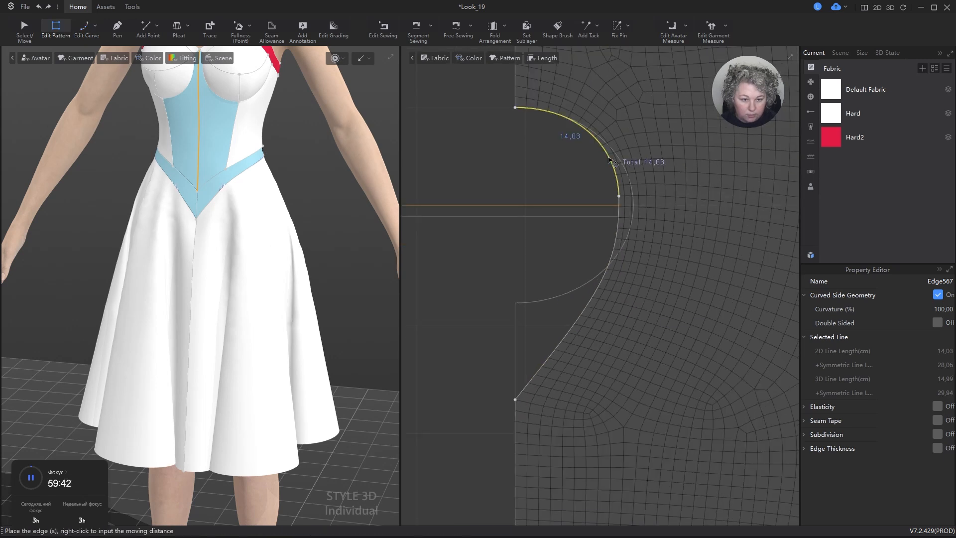
{"action": "scroll", "coordinate": [613, 165], "scroll_direction": "up", "scroll_amount": 3}
{"action": "key", "text": "v"}
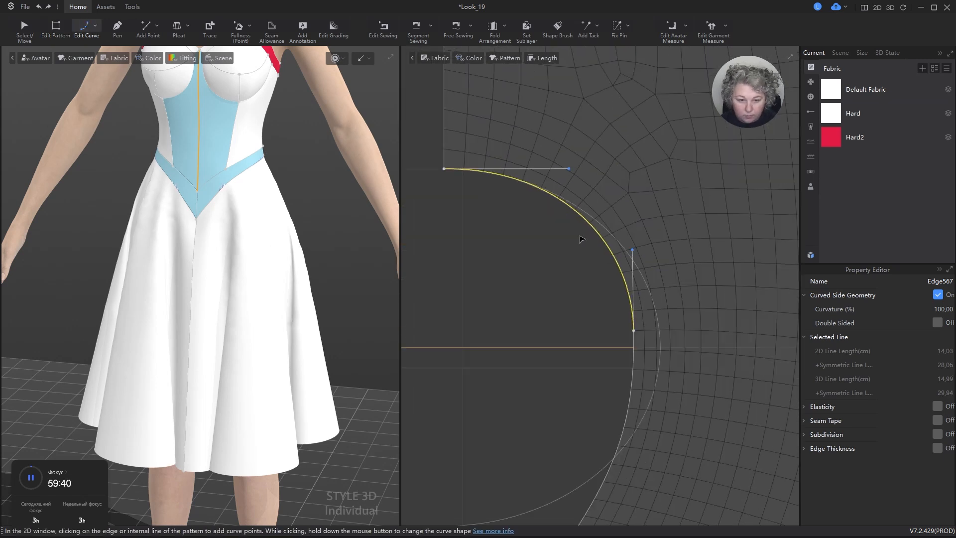
{"action": "scroll", "coordinate": [569, 191], "scroll_direction": "up", "scroll_amount": 2}
{"action": "left_click_drag", "start_coordinate": [571, 165], "coordinate": [569, 166]}
{"action": "scroll", "coordinate": [569, 165], "scroll_direction": "down", "scroll_amount": 4}
{"action": "key", "text": "a"}
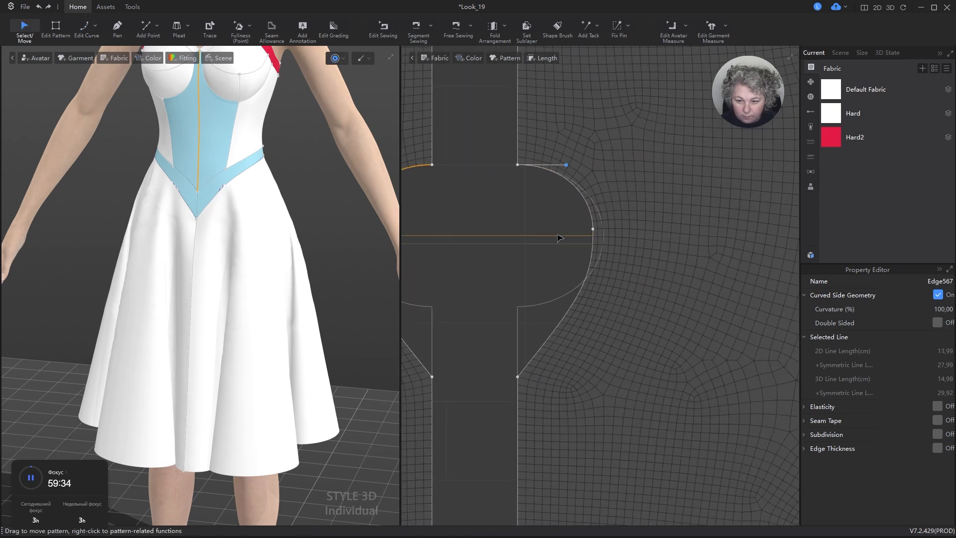
{"action": "key", "text": "space"}
Move the front-center waist point up by about 0.11 cm using an exact moving distance, making the front waist edge 21.5 cm long.
{"action": "scroll", "coordinate": [574, 313], "scroll_direction": "up", "scroll_amount": 2}
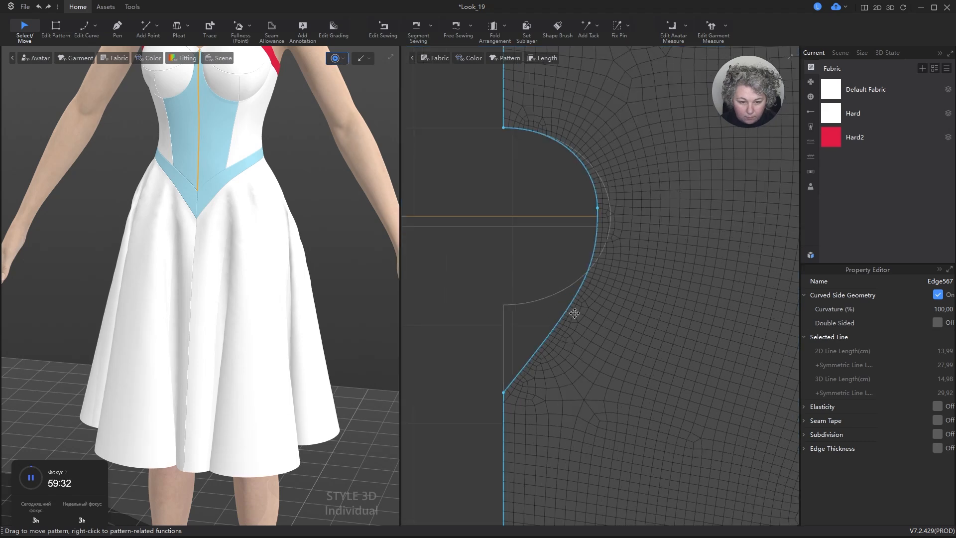
{"action": "key", "text": "z"}
{"action": "left_click", "coordinate": [534, 357]}
{"action": "scroll", "coordinate": [535, 358], "scroll_direction": "up", "scroll_amount": 3}
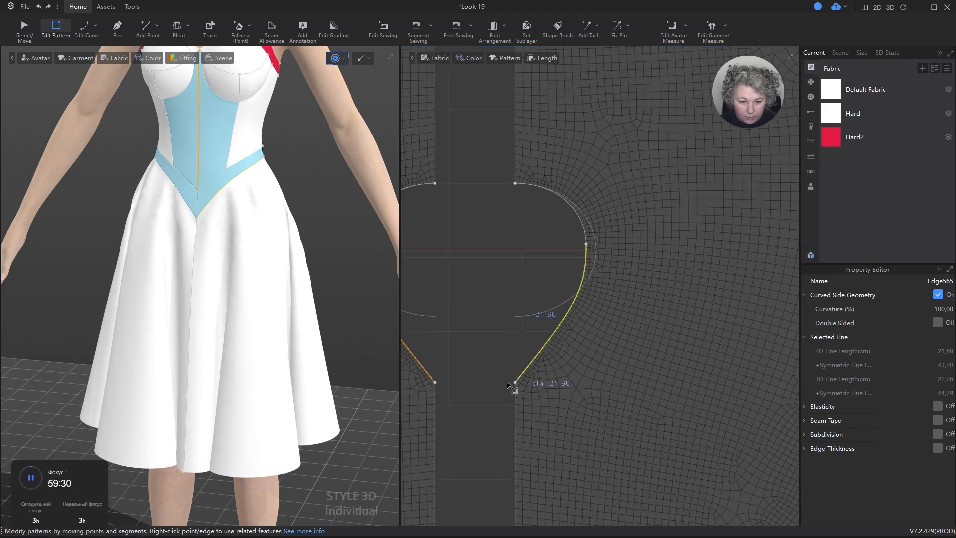
{"action": "left_click", "coordinate": [522, 349]}
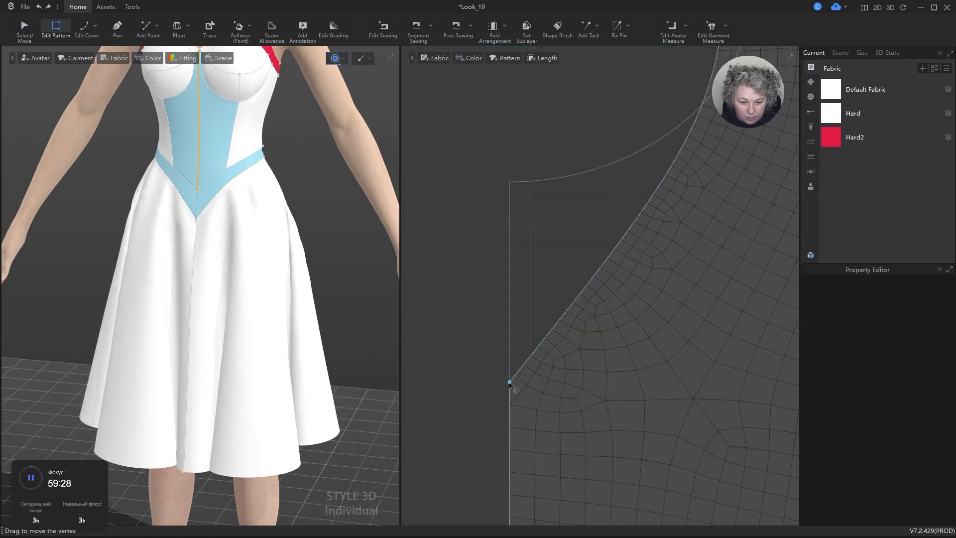
{"action": "mouse_move", "coordinate": [509, 382]}
{"action": "left_mouse_down"}
{"action": "mouse_move", "coordinate": [509, 370]}
{"action": "mouse_move", "coordinate": [510, 379]}
{"action": "left_mouse_up"}
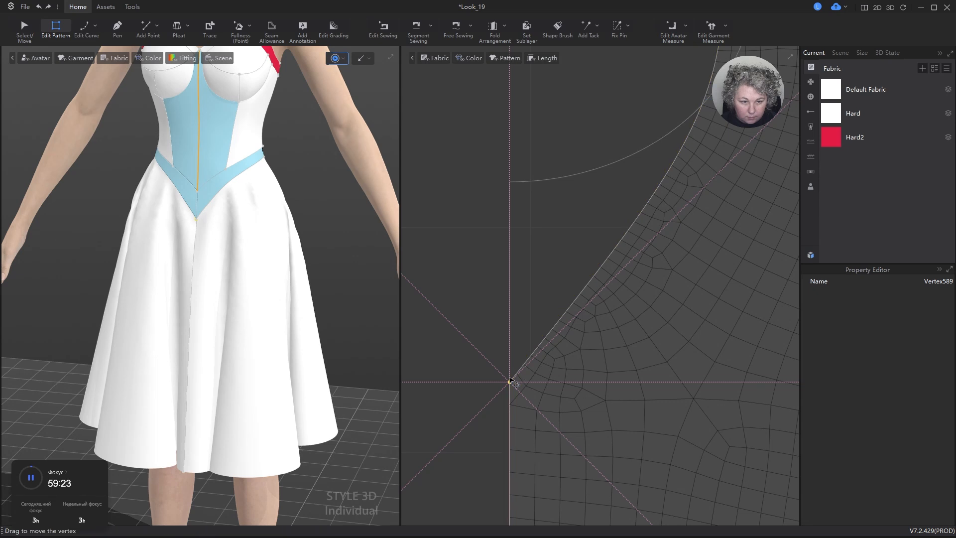
{"action": "right_click", "coordinate": [509, 379]}
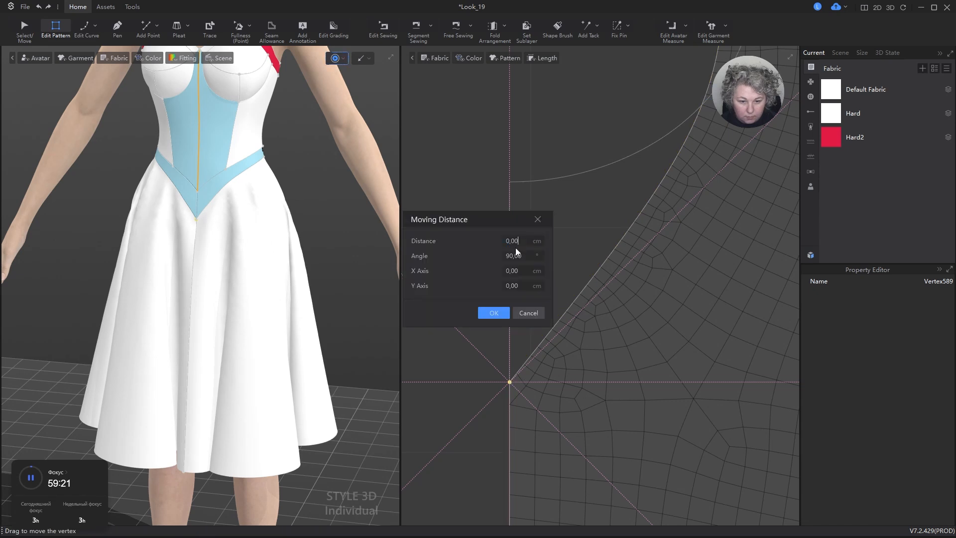
{"action": "key", "text": "shift+Left"}
{"action": "type", "text": "1"}
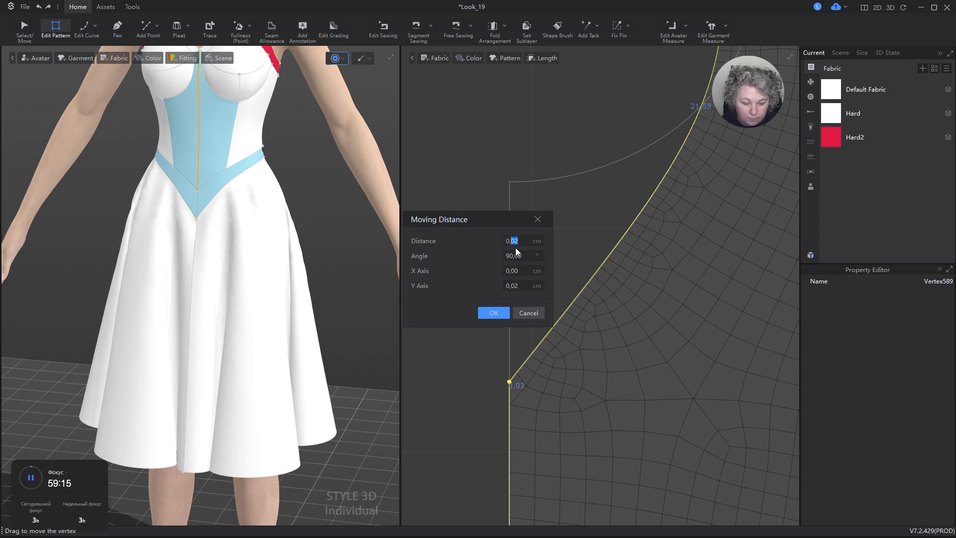
{"action": "type", "text": "1"}
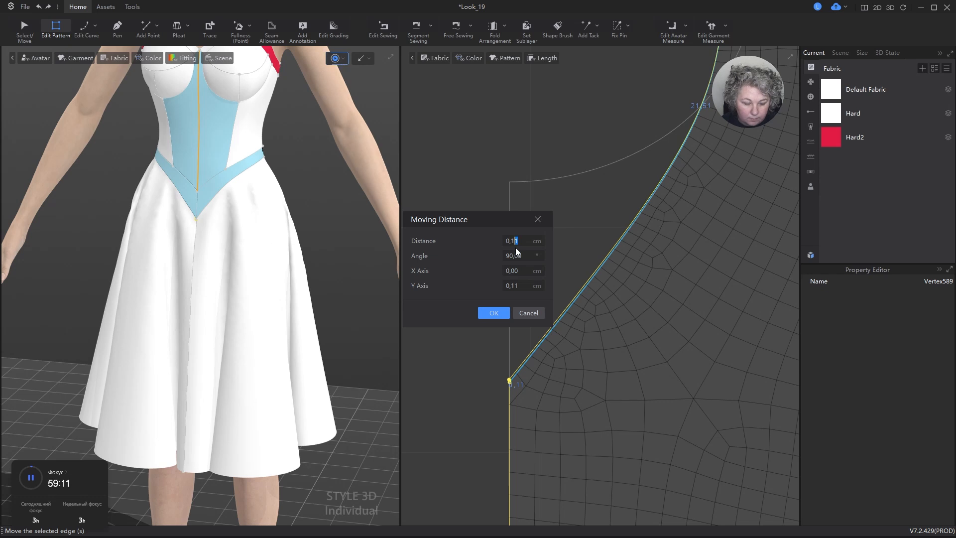
{"action": "key", "text": "BackSpace"}
{"action": "type", "text": "52"}
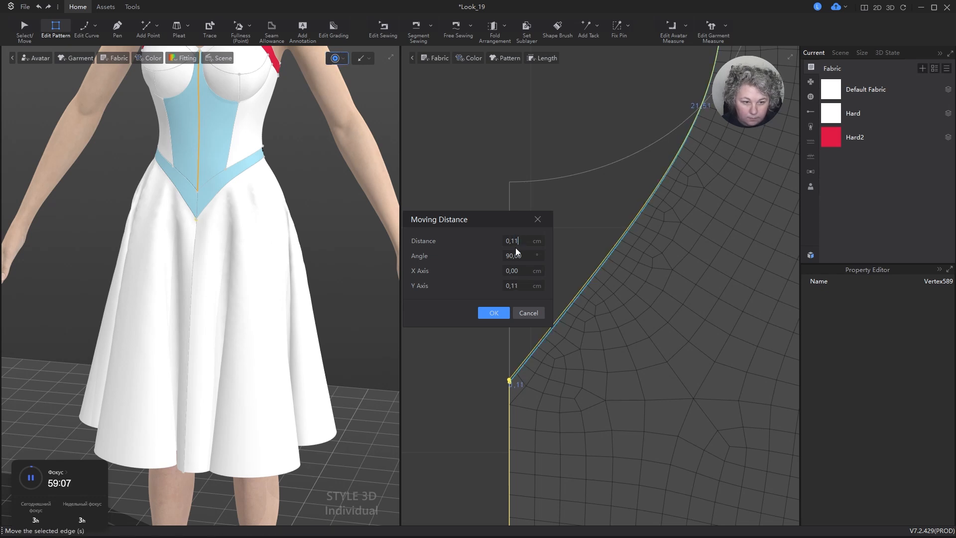
{"action": "key", "text": "Return"}
{"action": "scroll", "coordinate": [548, 264], "scroll_direction": "down", "scroll_amount": 4}
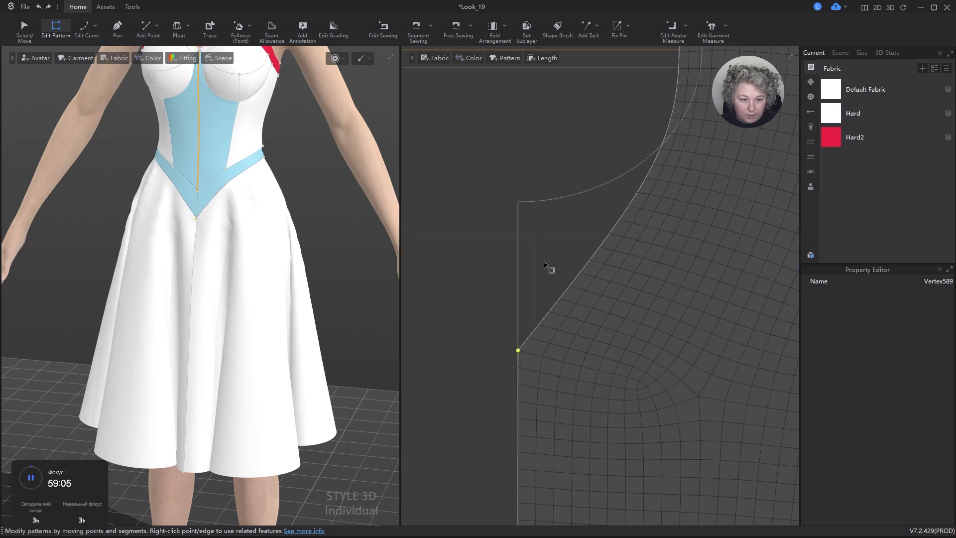
{"action": "scroll", "coordinate": [591, 245], "scroll_direction": "down", "scroll_amount": 5}
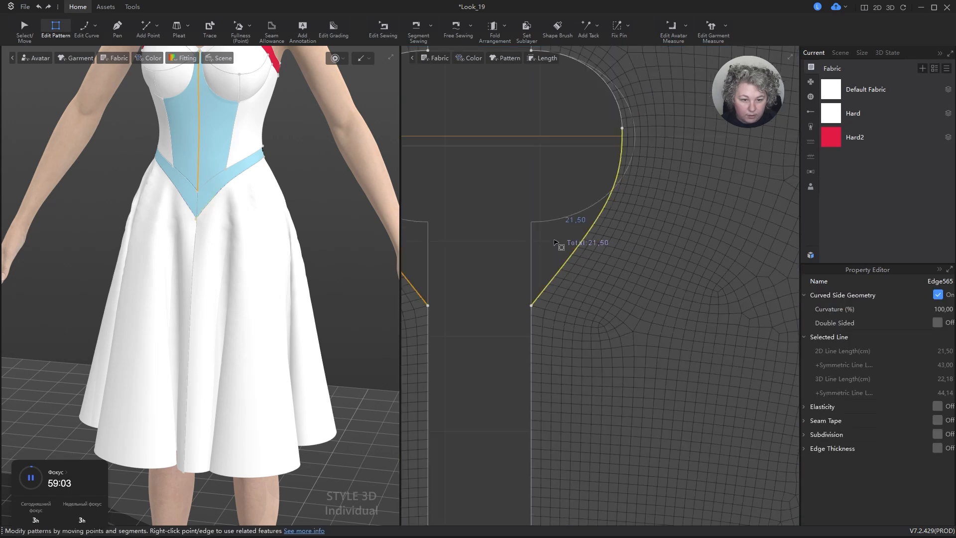
Lengthen the back waist curve's center-back handle slightly so the edge is exactly 14 cm long.
{"action": "left_click", "coordinate": [604, 135]}
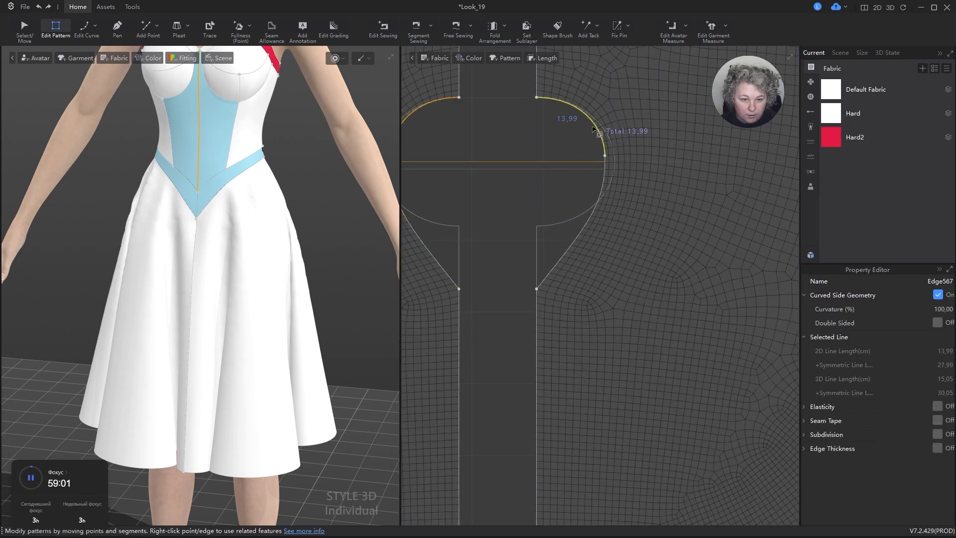
{"action": "scroll", "coordinate": [635, 207], "scroll_direction": "up", "scroll_amount": 5}
{"action": "key", "text": "v"}
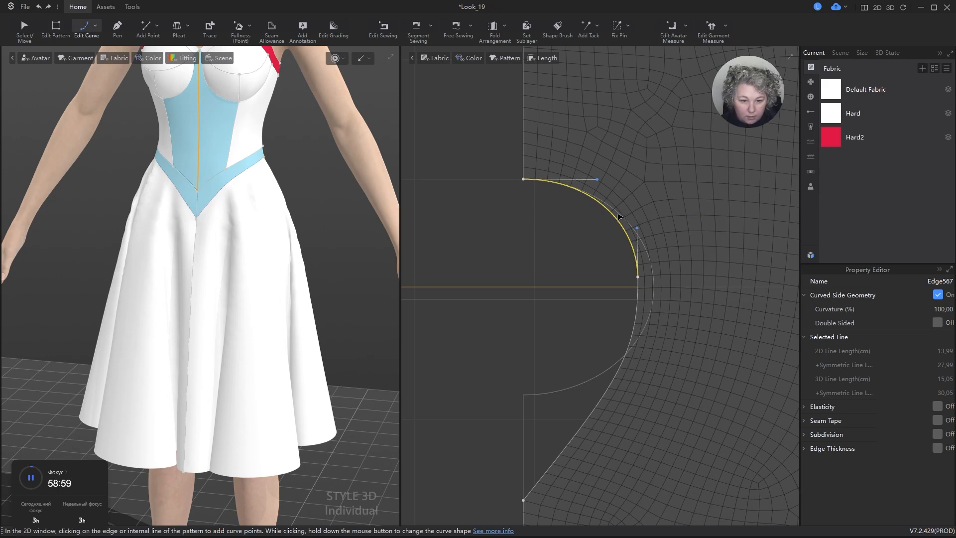
{"action": "scroll", "coordinate": [619, 217], "scroll_direction": "up", "scroll_amount": 3}
{"action": "left_click_drag", "start_coordinate": [568, 132], "coordinate": [570, 133]}
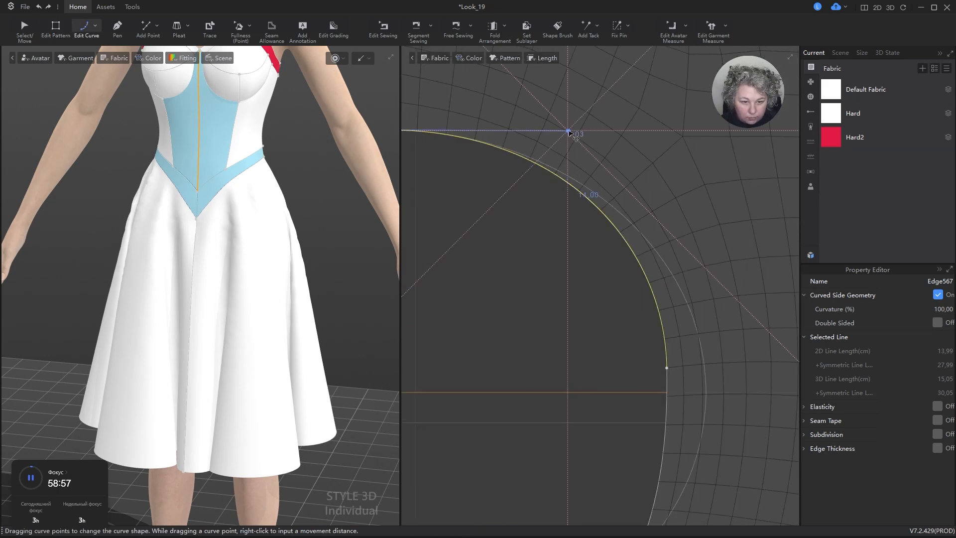
Nudge the back waist curve's center-back handle to bring the edge to 14 cm, and simulate the skirt.
{"action": "left_click_drag", "start_coordinate": [553, 191], "coordinate": [552, 199]}
{"action": "left_click", "coordinate": [551, 258]}
{"action": "scroll", "coordinate": [561, 244], "scroll_direction": "down", "scroll_amount": 5}
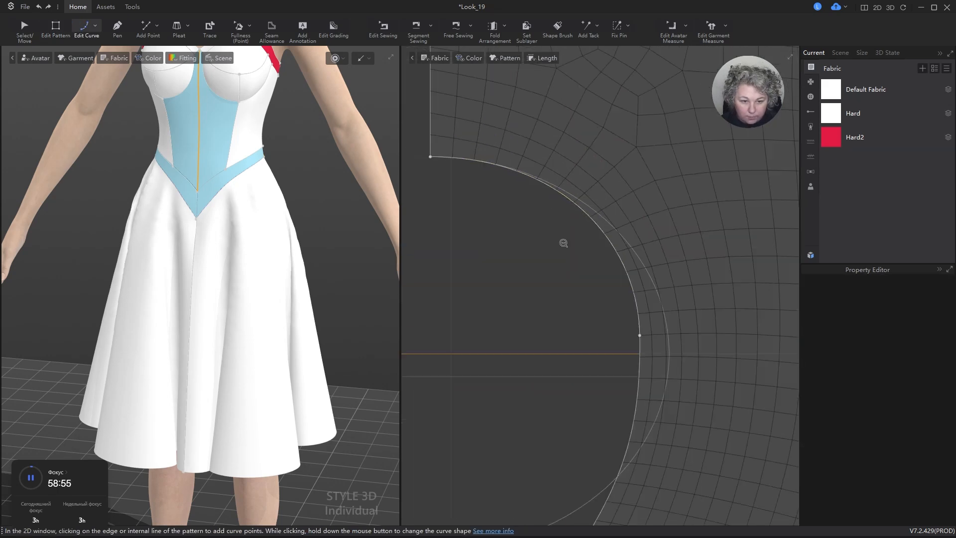
{"action": "key", "text": "a"}
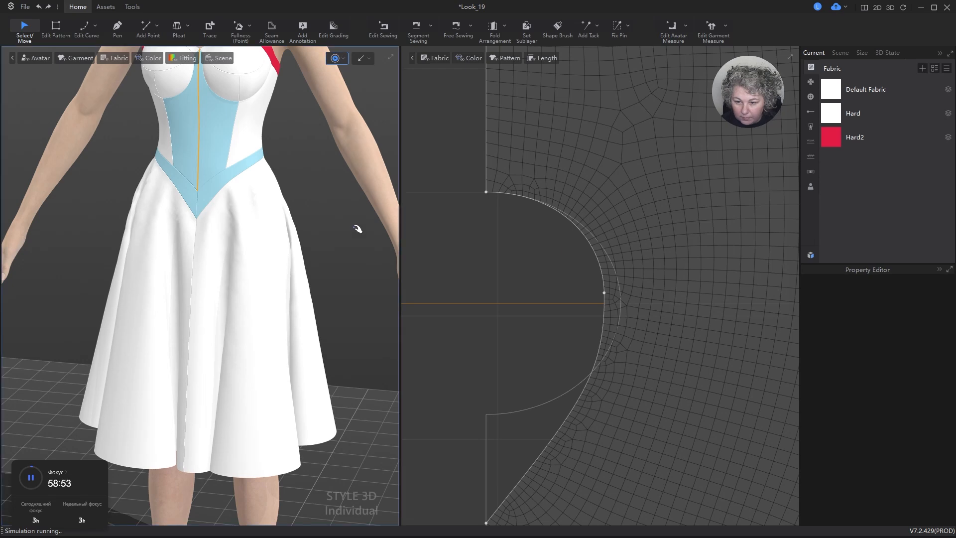
{"action": "scroll", "coordinate": [357, 234], "scroll_direction": "down", "scroll_amount": 5}
{"action": "right_click_drag", "start_coordinate": [353, 264], "coordinate": [472, 260]}
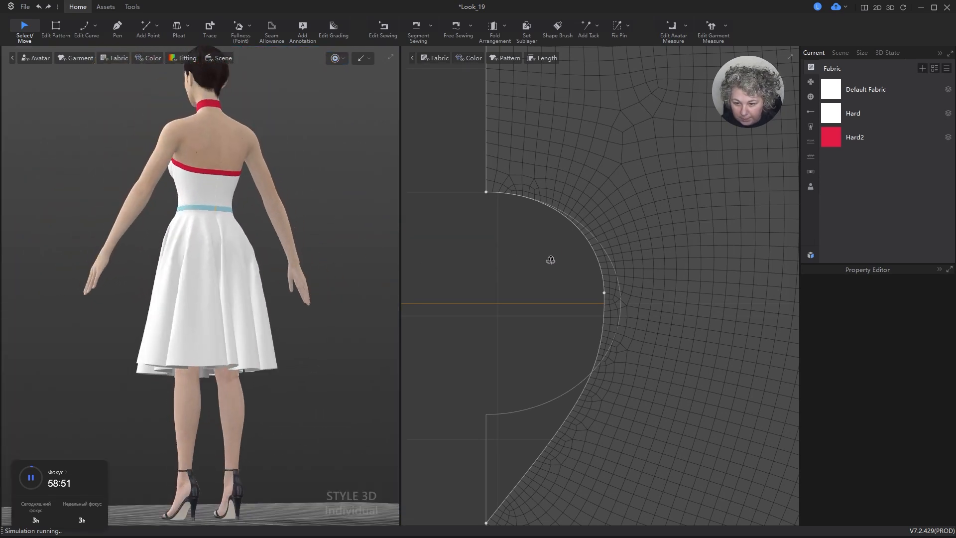
{"action": "right_click_drag", "start_coordinate": [394, 261], "coordinate": [213, 260]}
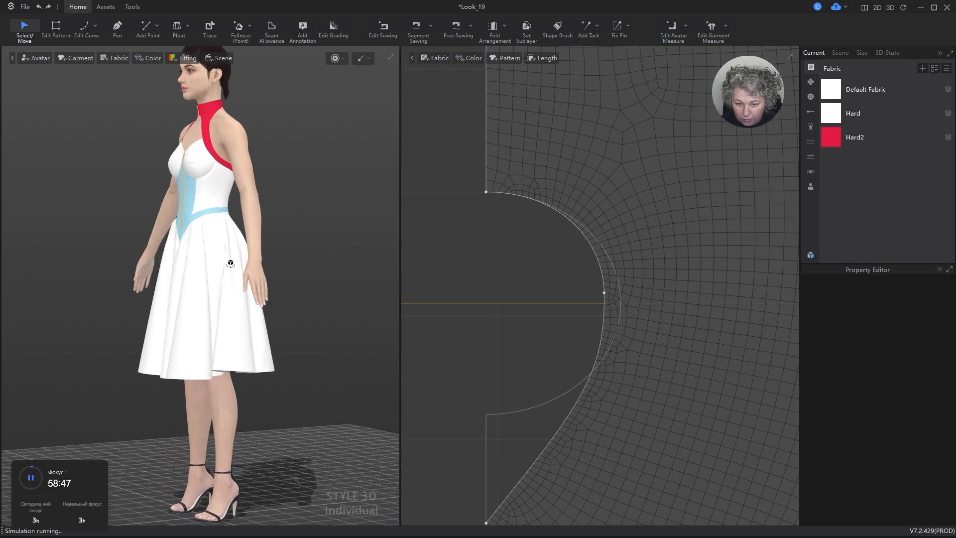
Remove all curve points from the front hem edge of the mirrored half-circle skirt panels.
{"action": "scroll", "coordinate": [515, 258], "scroll_direction": "down", "scroll_amount": 5}
{"action": "scroll", "coordinate": [515, 258], "scroll_direction": "up", "scroll_amount": 4}
{"action": "key", "text": "z"}
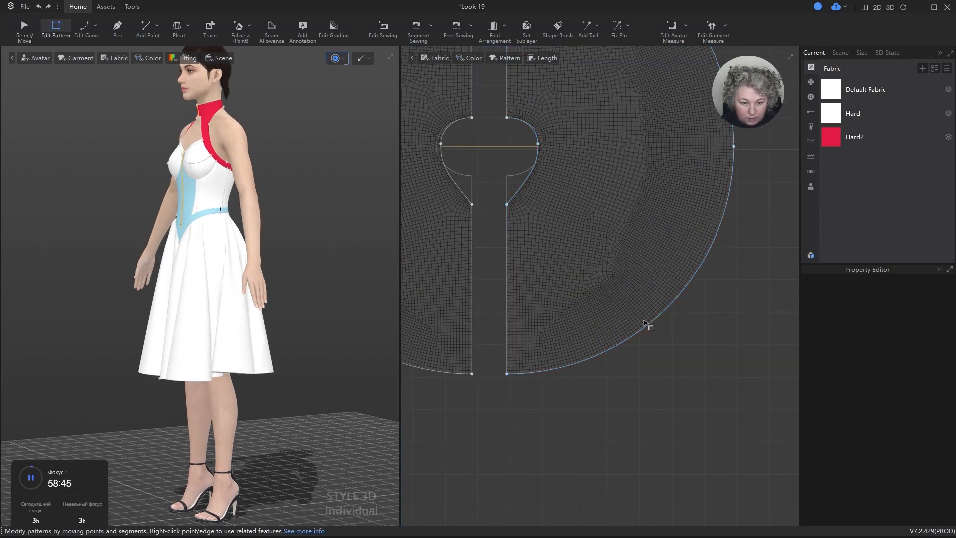
{"action": "left_click", "coordinate": [650, 328]}
{"action": "key", "text": "v"}
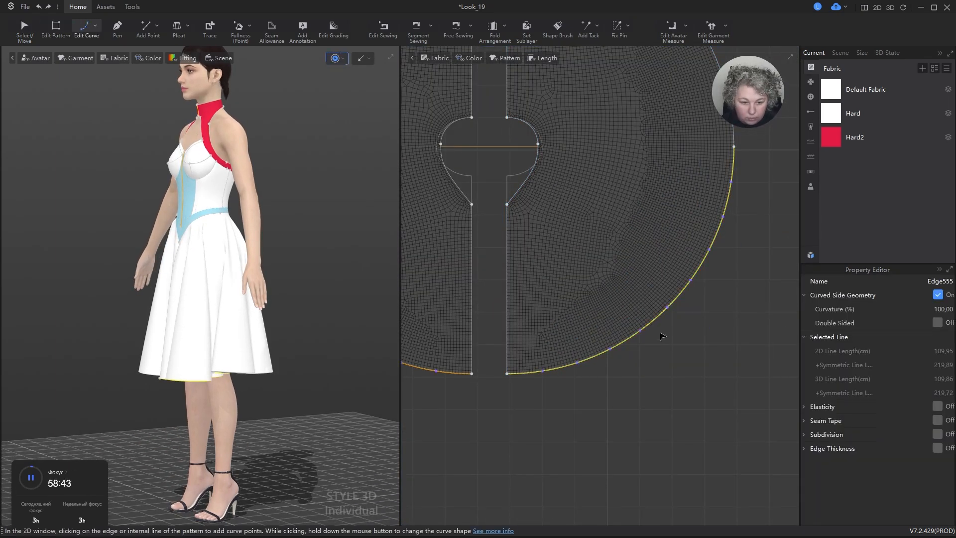
{"action": "scroll", "coordinate": [662, 333], "scroll_direction": "down", "scroll_amount": 4}
{"action": "scroll", "coordinate": [676, 333], "scroll_direction": "up", "scroll_amount": 5}
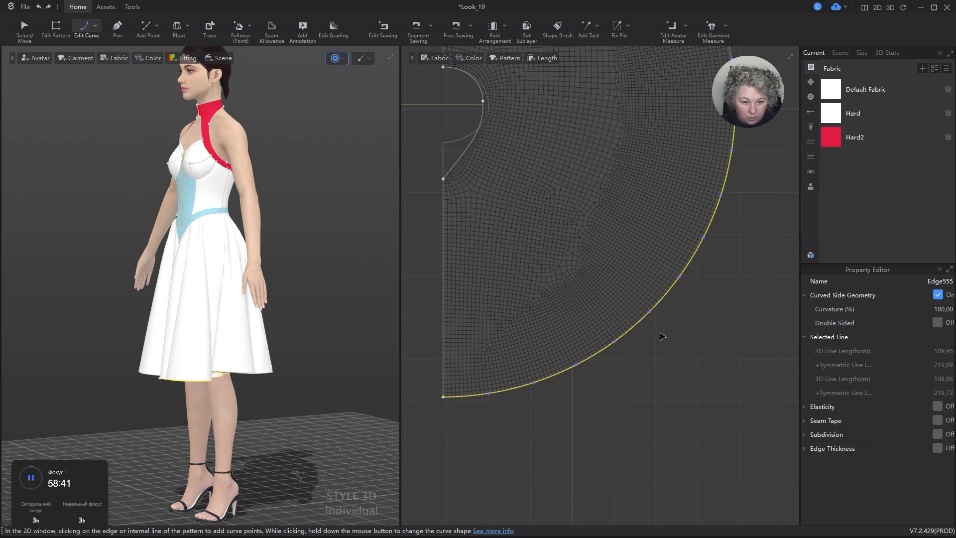
{"action": "scroll", "coordinate": [661, 339], "scroll_direction": "down", "scroll_amount": 5}
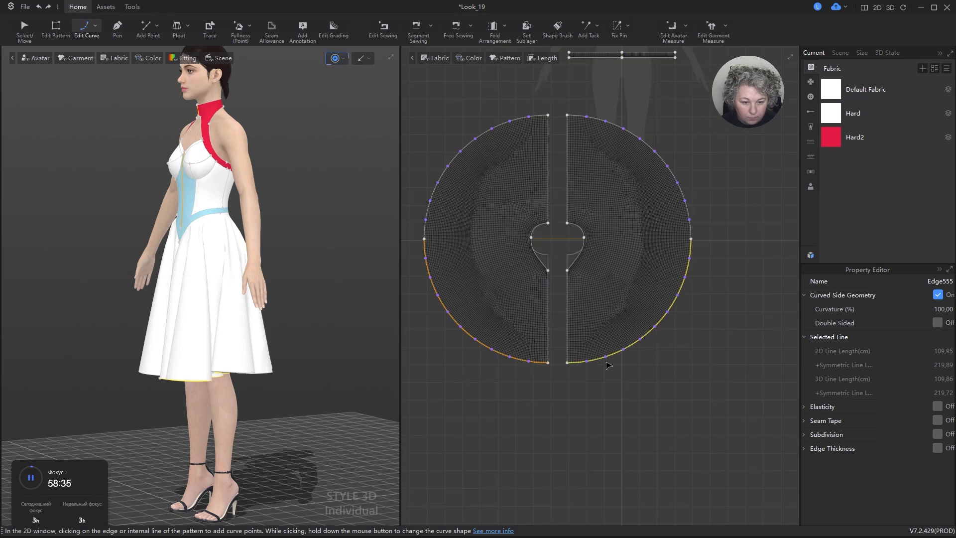
{"action": "right_click", "coordinate": [587, 362]}
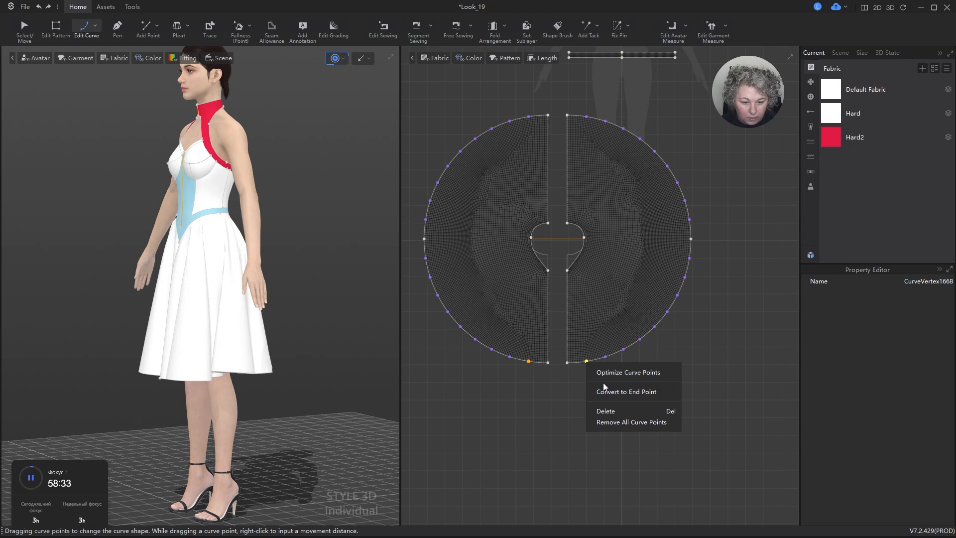
{"action": "left_click", "coordinate": [620, 422]}
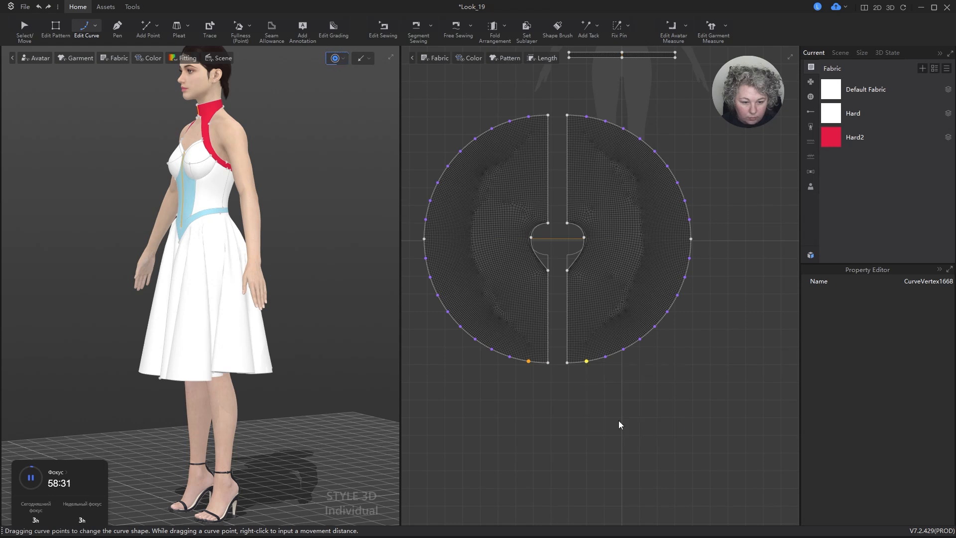
Bend the straightened front hem edge into a smooth arc about 109.6 cm long with Edit Arc.
{"action": "left_click", "coordinate": [95, 25]}
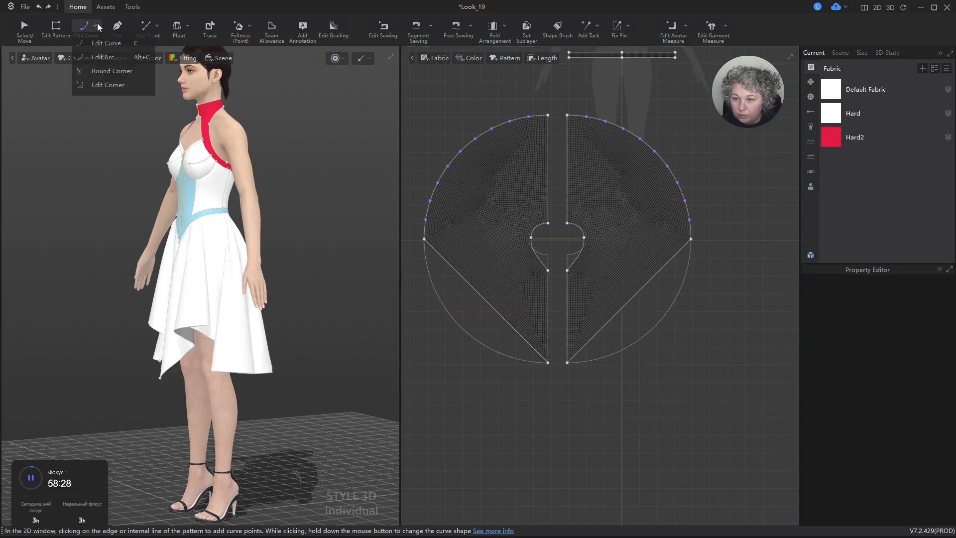
{"action": "left_click", "coordinate": [98, 55]}
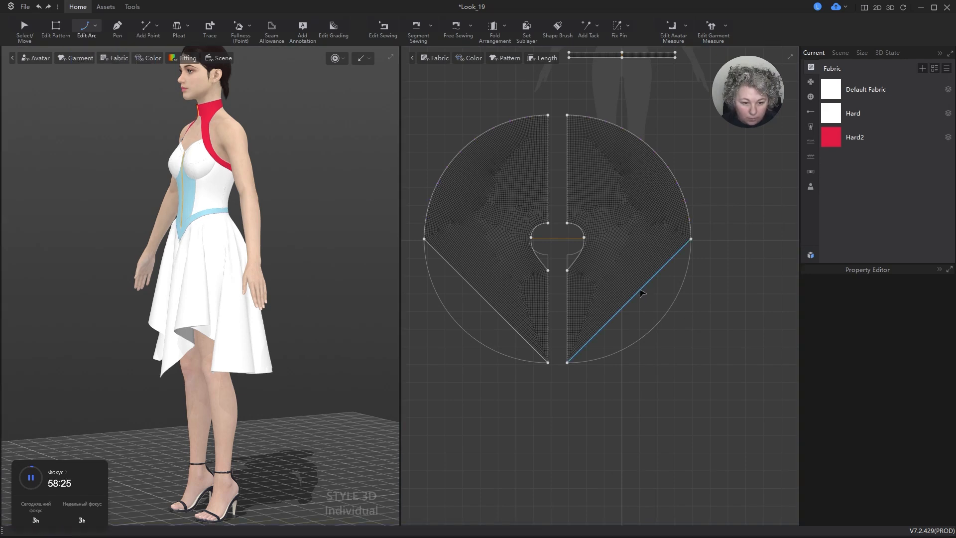
{"action": "left_click_drag", "start_coordinate": [642, 294], "coordinate": [676, 326]}
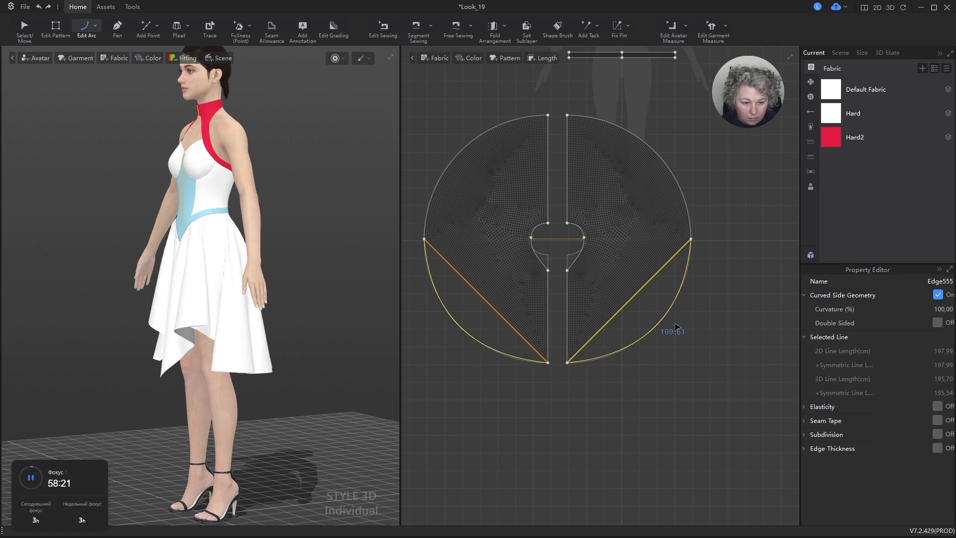
Level the front hem curve's center-front handle and straighten its side handle to vertical, giving an edge about 111 cm long.
{"action": "scroll", "coordinate": [693, 194], "scroll_direction": "up", "scroll_amount": 3}
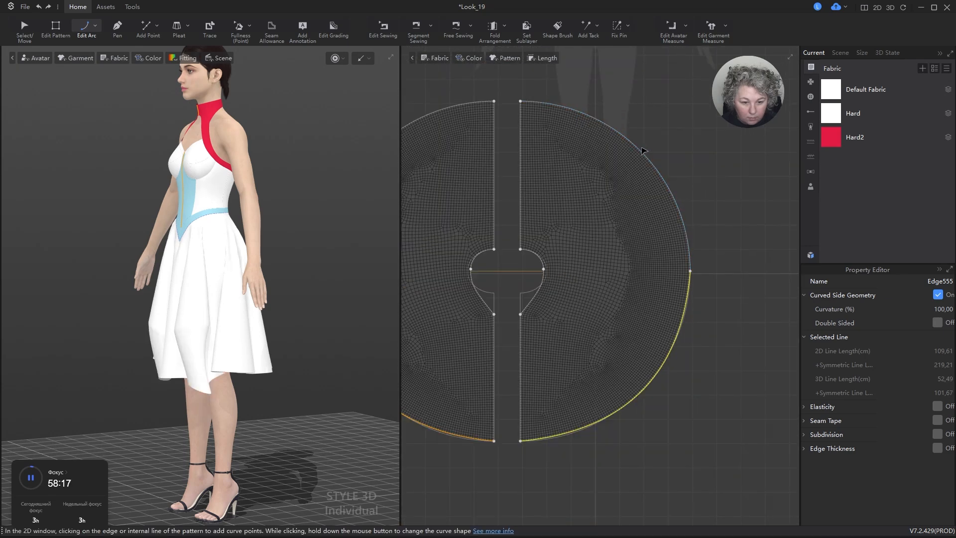
{"action": "key", "text": "v"}
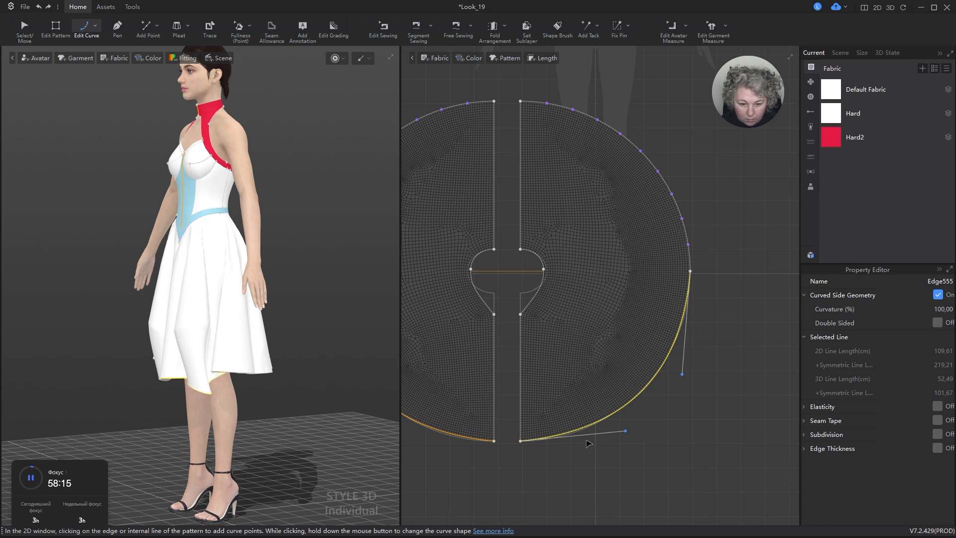
{"action": "left_click_drag", "start_coordinate": [625, 431], "coordinate": [629, 441]}
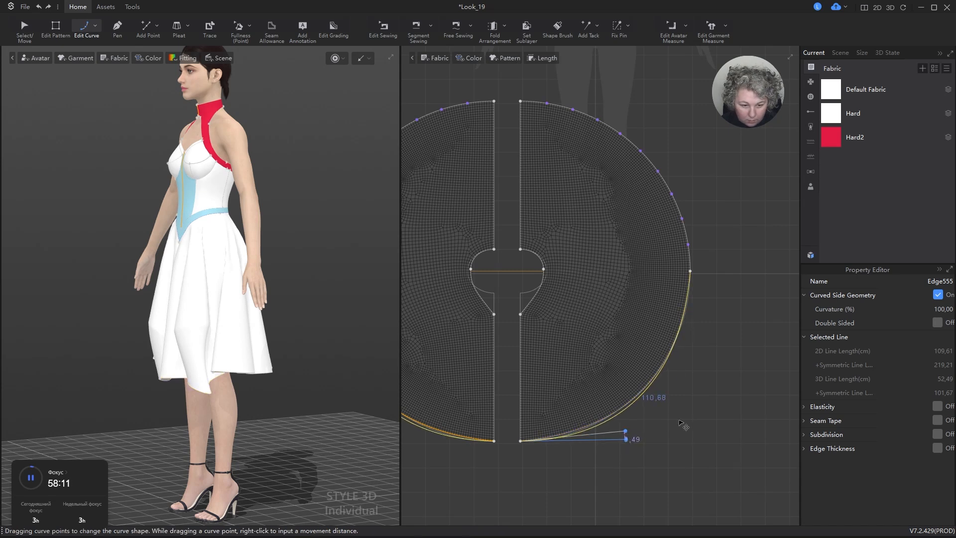
{"action": "left_click", "coordinate": [690, 271]}
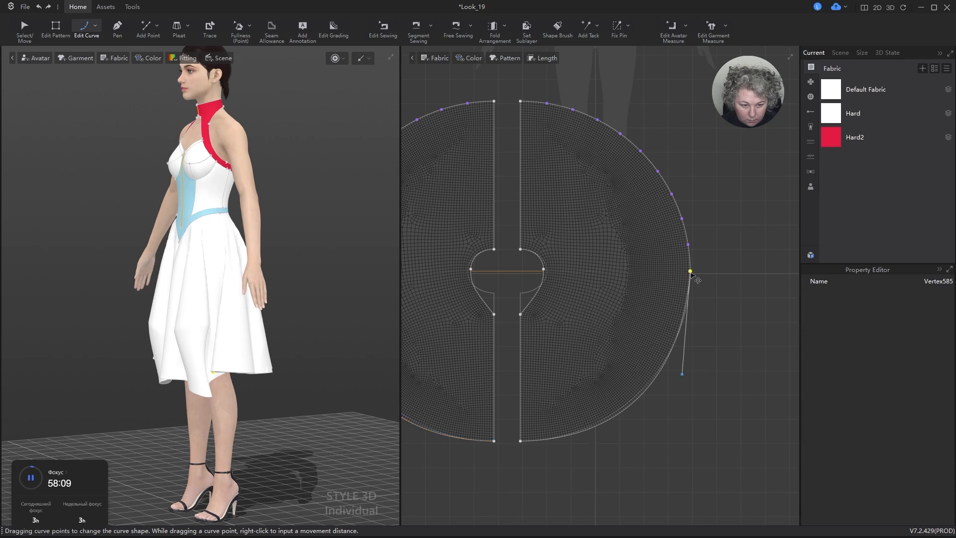
{"action": "mouse_move", "coordinate": [685, 373]}
{"action": "left_mouse_down"}
{"action": "mouse_move", "coordinate": [689, 381]}
{"action": "mouse_move", "coordinate": [692, 366]}
{"action": "left_mouse_up"}
{"action": "scroll", "coordinate": [700, 350], "scroll_direction": "down", "scroll_amount": 3}
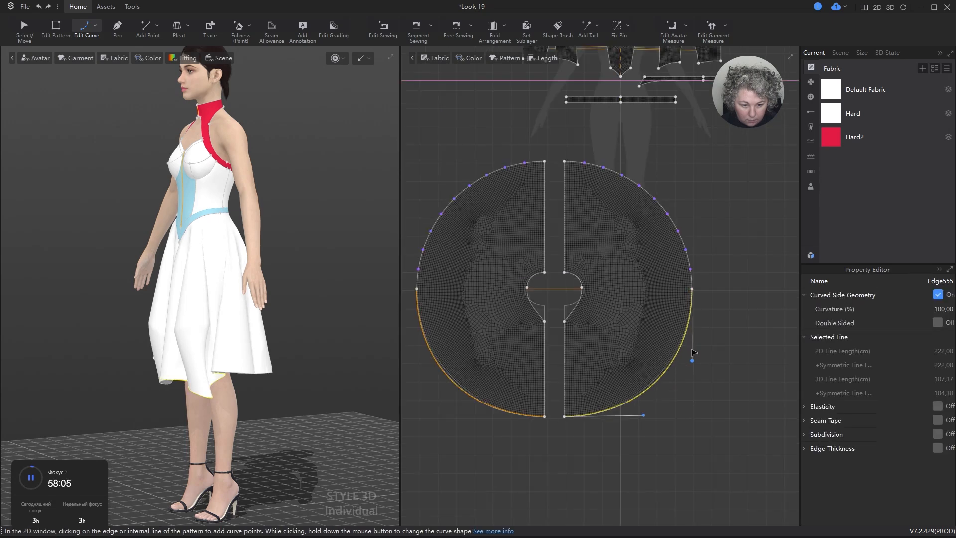
Fine-tune the front hem curve's center-front and side handles so the edge is 110 cm long.
{"action": "scroll", "coordinate": [643, 417], "scroll_direction": "up", "scroll_amount": 7}
{"action": "scroll", "coordinate": [645, 421], "scroll_direction": "up", "scroll_amount": 3}
{"action": "left_click_drag", "start_coordinate": [653, 419], "coordinate": [624, 423]}
{"action": "left_click_drag", "start_coordinate": [552, 420], "coordinate": [548, 420]}
{"action": "scroll", "coordinate": [546, 419], "scroll_direction": "down", "scroll_amount": 3}
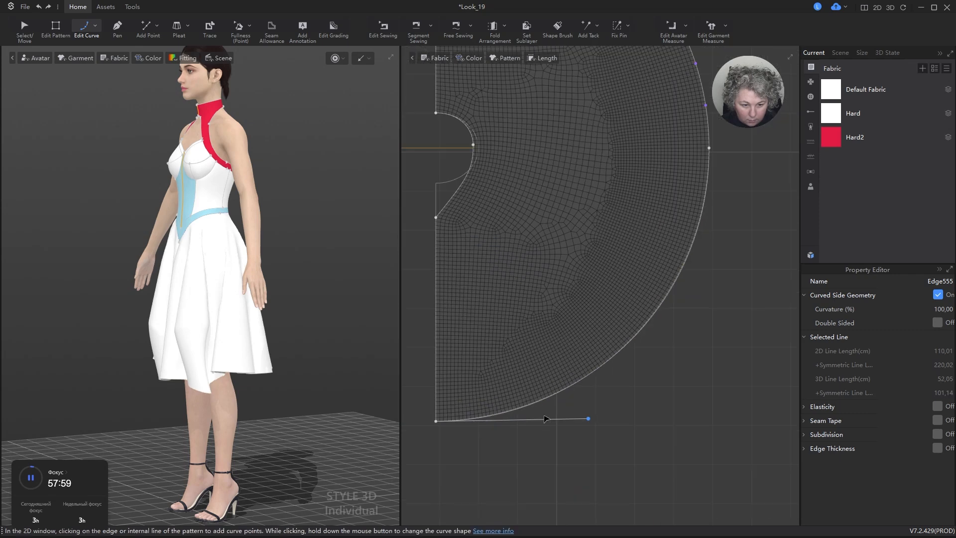
{"action": "left_click", "coordinate": [709, 147]}
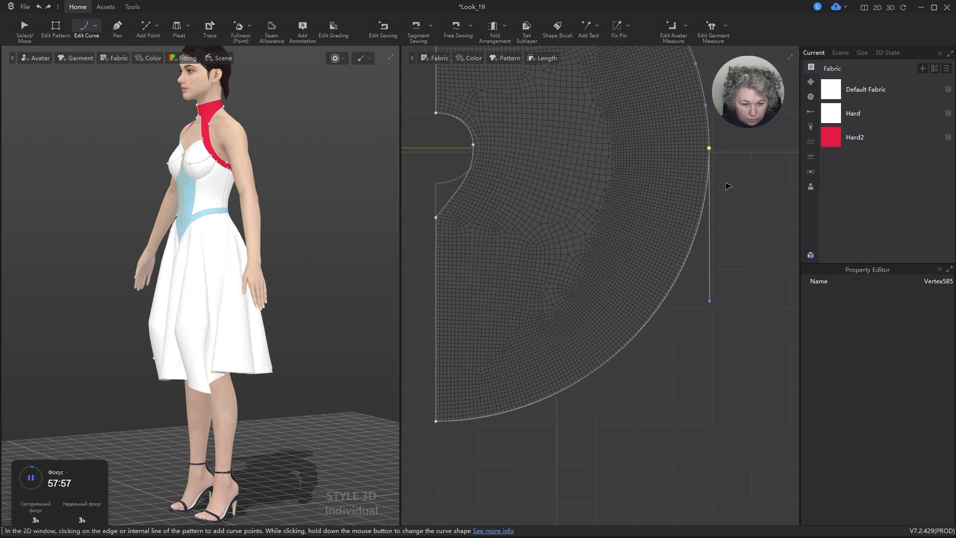
{"action": "scroll", "coordinate": [726, 271], "scroll_direction": "up", "scroll_amount": 3}
{"action": "left_click_drag", "start_coordinate": [680, 376], "coordinate": [681, 377]}
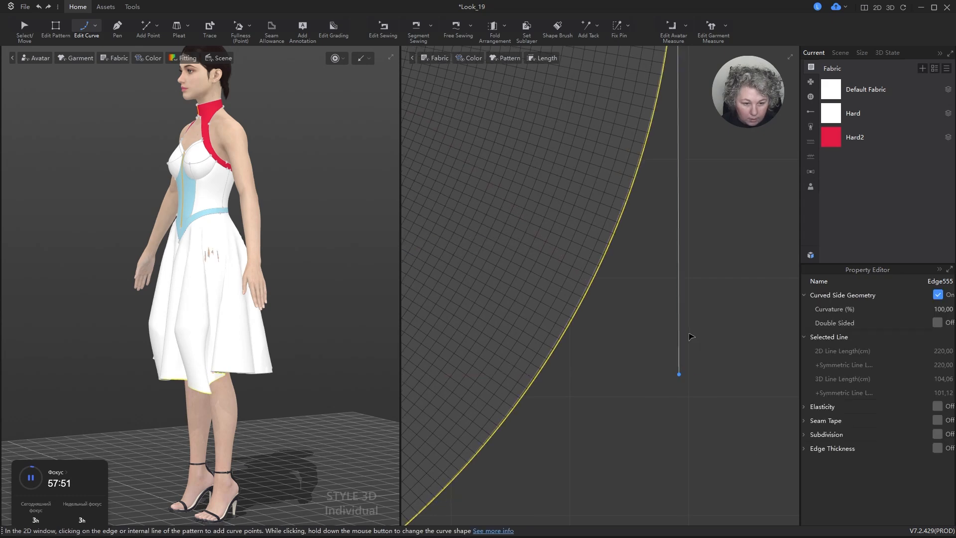
Delete all the curve points along the back hem edge of the skirt panels.
{"action": "scroll", "coordinate": [681, 329], "scroll_direction": "down", "scroll_amount": 8}
{"action": "left_click", "coordinate": [709, 270]}
{"action": "scroll", "coordinate": [613, 72], "scroll_direction": "up", "scroll_amount": 1}
{"action": "scroll", "coordinate": [597, 127], "scroll_direction": "up", "scroll_amount": 1}
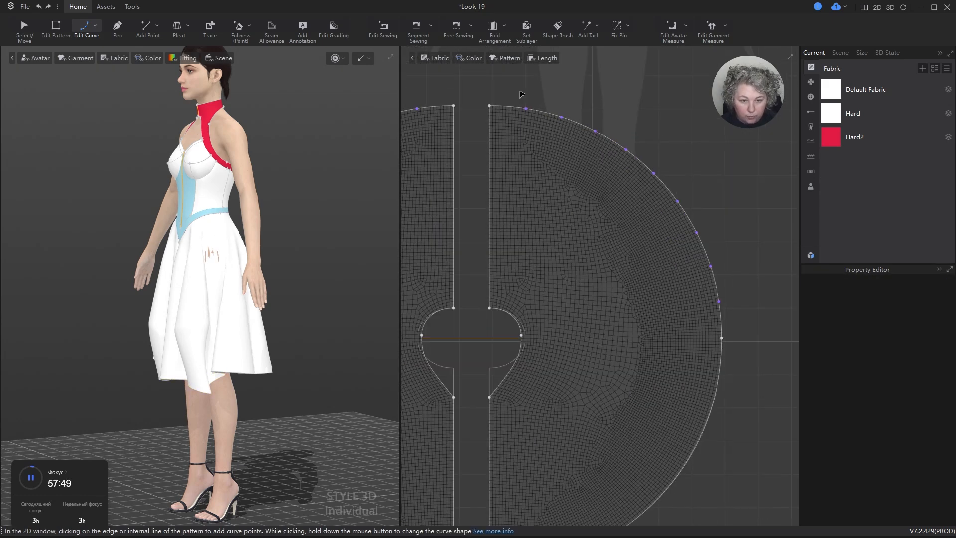
{"action": "left_click_drag", "start_coordinate": [521, 92], "coordinate": [749, 308]}
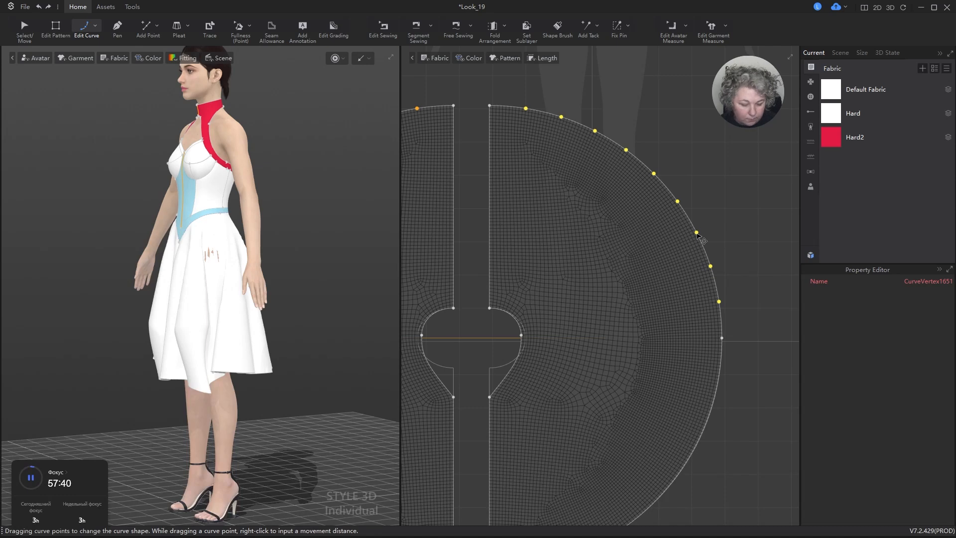
{"action": "key", "text": "Delete"}
{"action": "scroll", "coordinate": [606, 234], "scroll_direction": "down", "scroll_amount": 3}
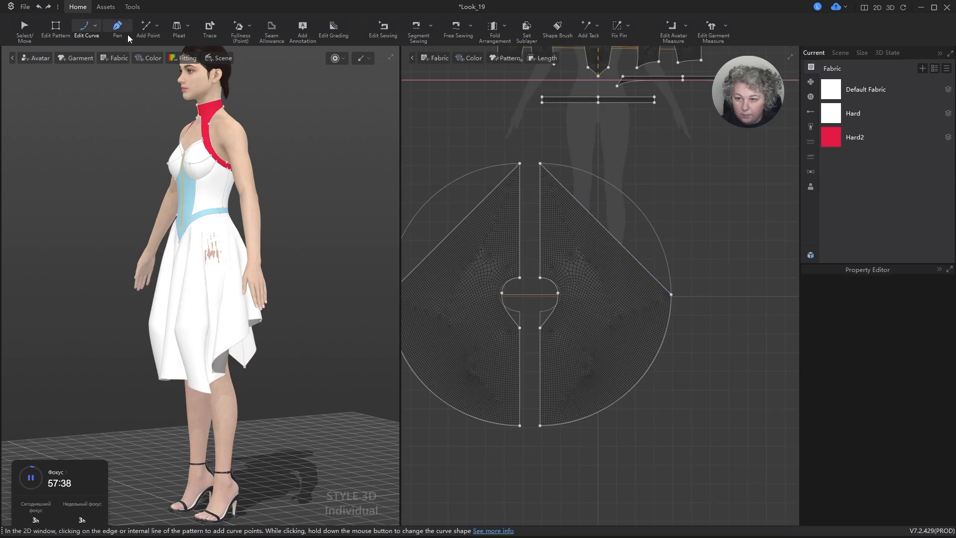
Bend the straightened back hem edge into a smooth arc about 110.2 cm long with Edit Arc.
{"action": "left_click", "coordinate": [95, 26]}
{"action": "left_click", "coordinate": [102, 55]}
{"action": "scroll", "coordinate": [648, 171], "scroll_direction": "up", "scroll_amount": 5}
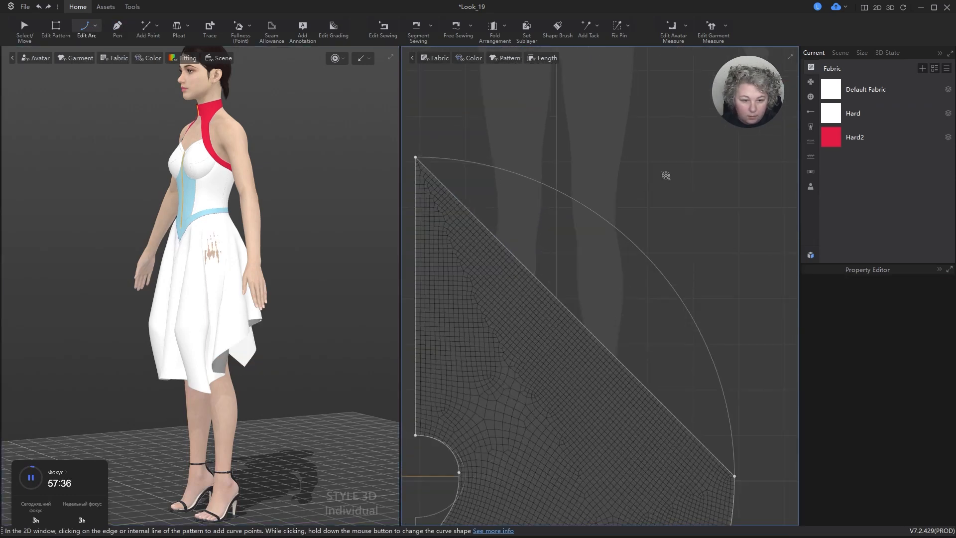
{"action": "left_click_drag", "start_coordinate": [563, 305], "coordinate": [658, 219]}
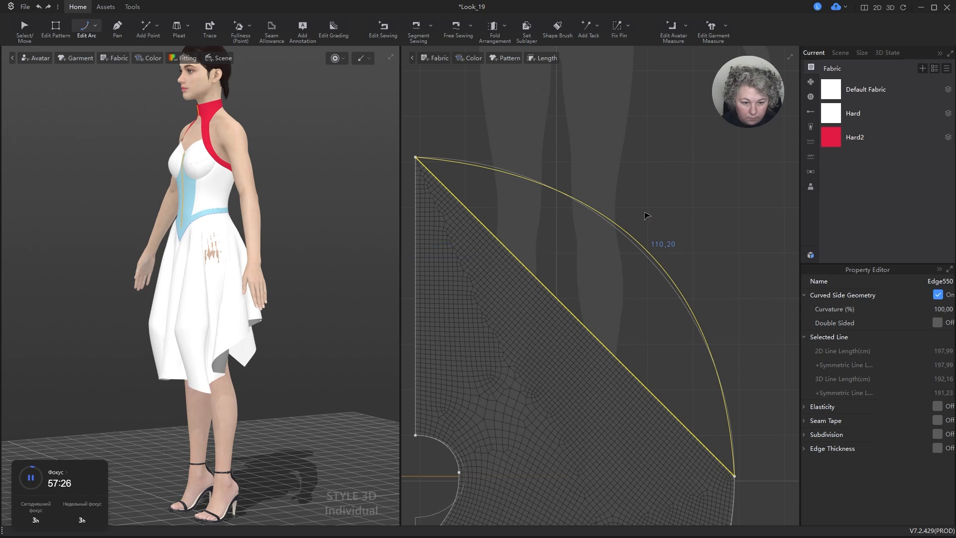
Level the back hem curve's center-back handle and pull its side handle outward to about vertical, giving an edge about 111.4 cm long.
{"action": "scroll", "coordinate": [645, 214], "scroll_direction": "down", "scroll_amount": 6}
{"action": "scroll", "coordinate": [532, 172], "scroll_direction": "up", "scroll_amount": 7}
{"action": "key", "text": "v"}
{"action": "scroll", "coordinate": [611, 202], "scroll_direction": "up", "scroll_amount": 2}
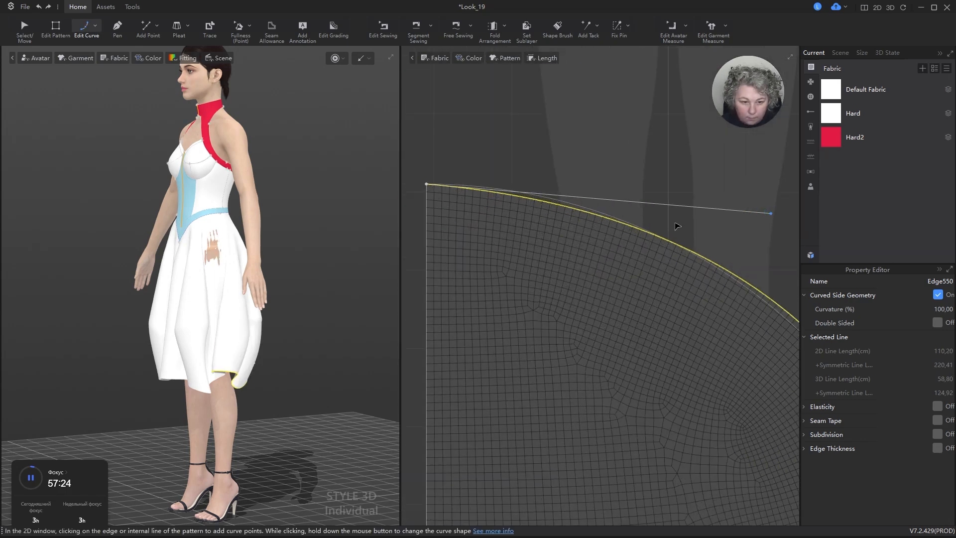
{"action": "left_click_drag", "start_coordinate": [771, 215], "coordinate": [744, 186]}
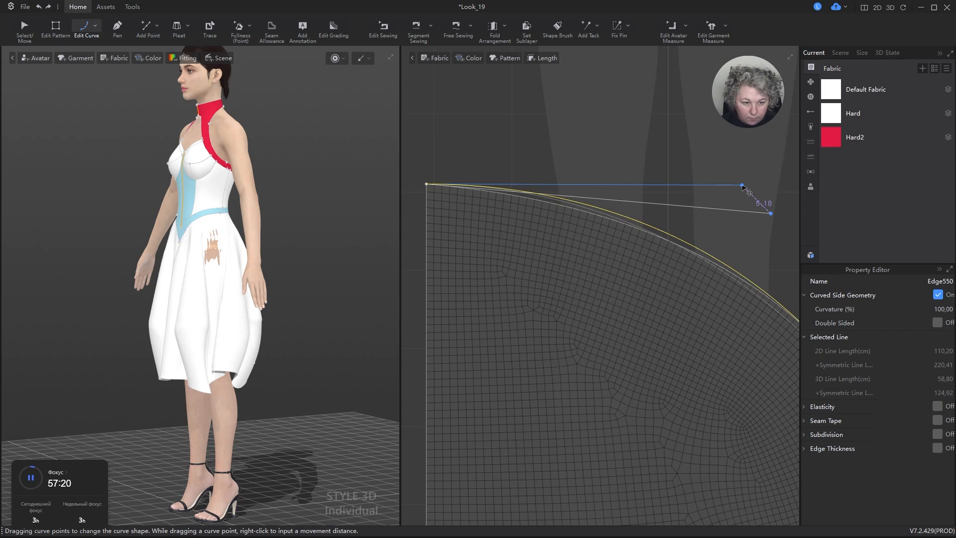
{"action": "scroll", "coordinate": [460, 189], "scroll_direction": "down", "scroll_amount": 10}
{"action": "scroll", "coordinate": [631, 381], "scroll_direction": "up", "scroll_amount": 5}
{"action": "left_click", "coordinate": [629, 390]}
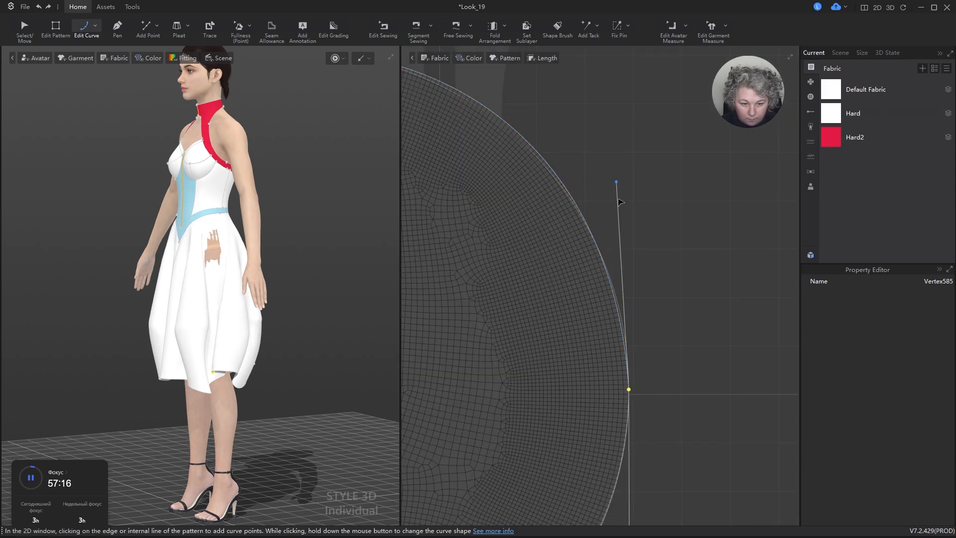
{"action": "left_click_drag", "start_coordinate": [618, 185], "coordinate": [636, 188]}
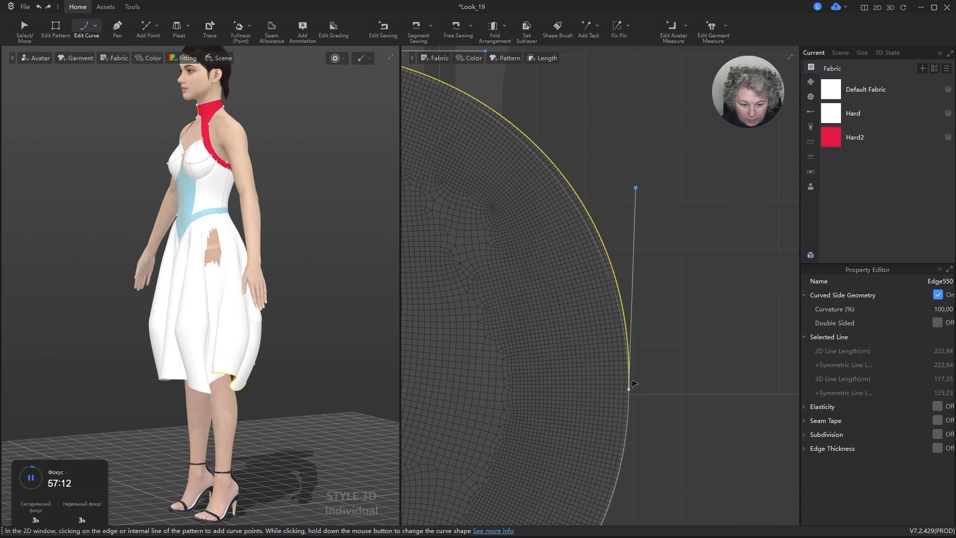
Add a point on the back hem edge near the side, 110 cm from the center-back end.
{"action": "key", "text": "x"}
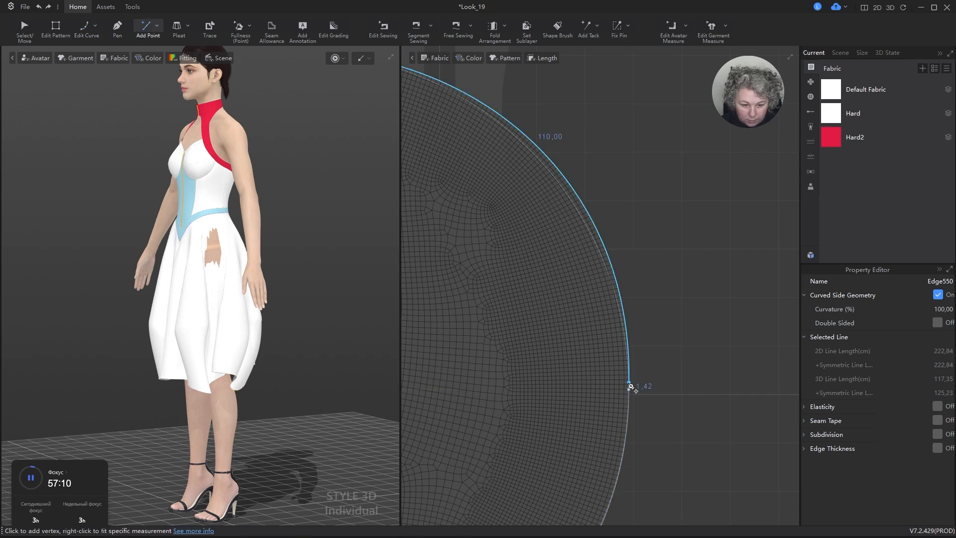
{"action": "left_click", "coordinate": [660, 367]}
{"action": "scroll", "coordinate": [661, 361], "scroll_direction": "down", "scroll_amount": 2}
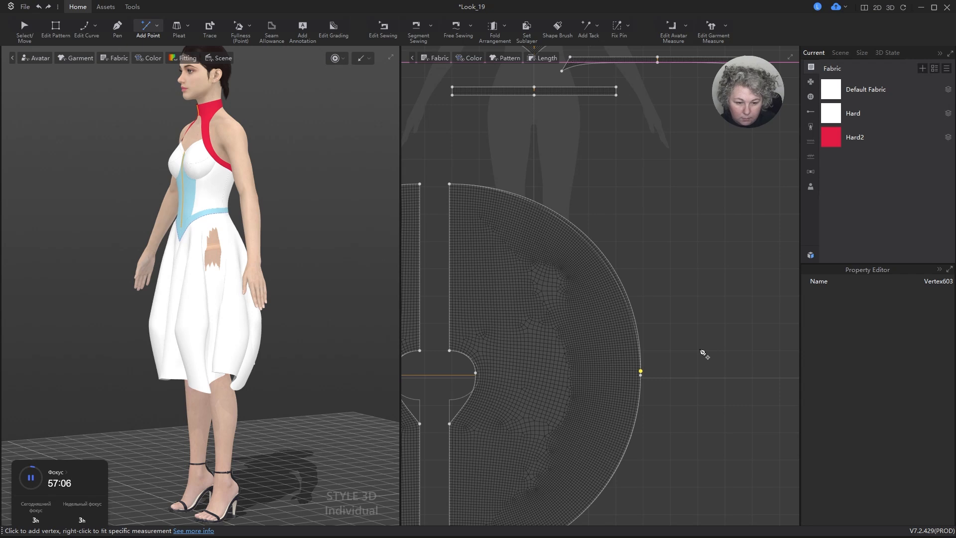
Delete the old side point on the skirt hem, just below the point added 110 cm from center back.
{"action": "key", "text": "z"}
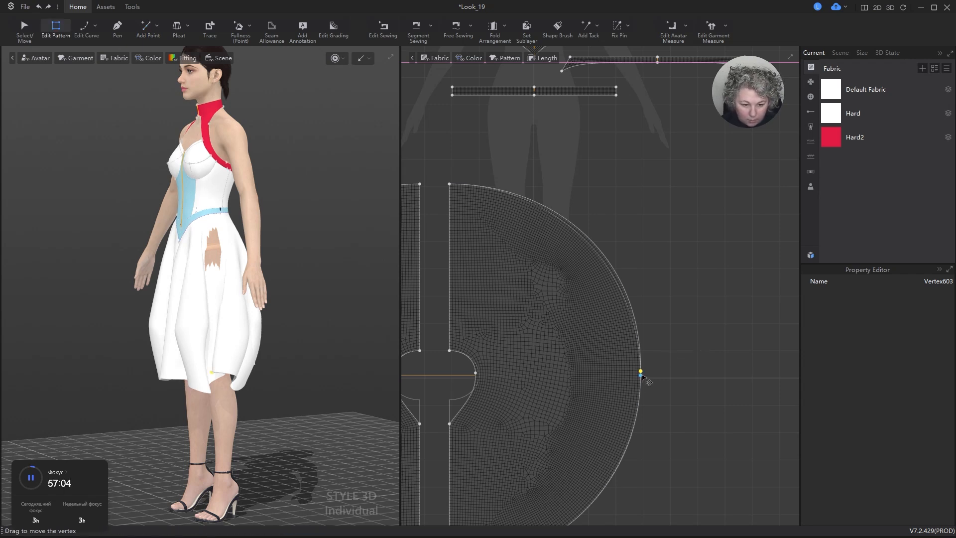
{"action": "scroll", "coordinate": [642, 376], "scroll_direction": "up", "scroll_amount": 5}
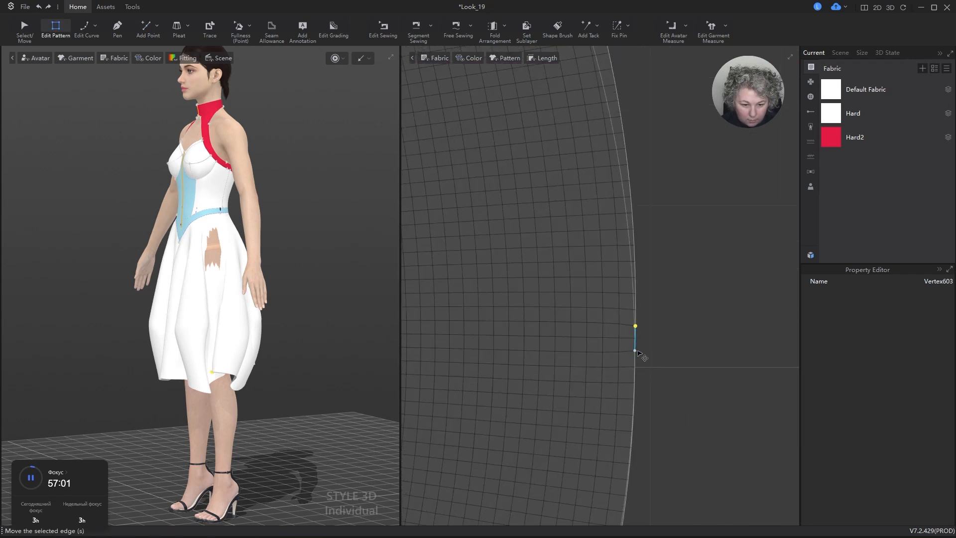
{"action": "left_click", "coordinate": [635, 351]}
{"action": "left_click_drag", "start_coordinate": [635, 351], "coordinate": [638, 378]}
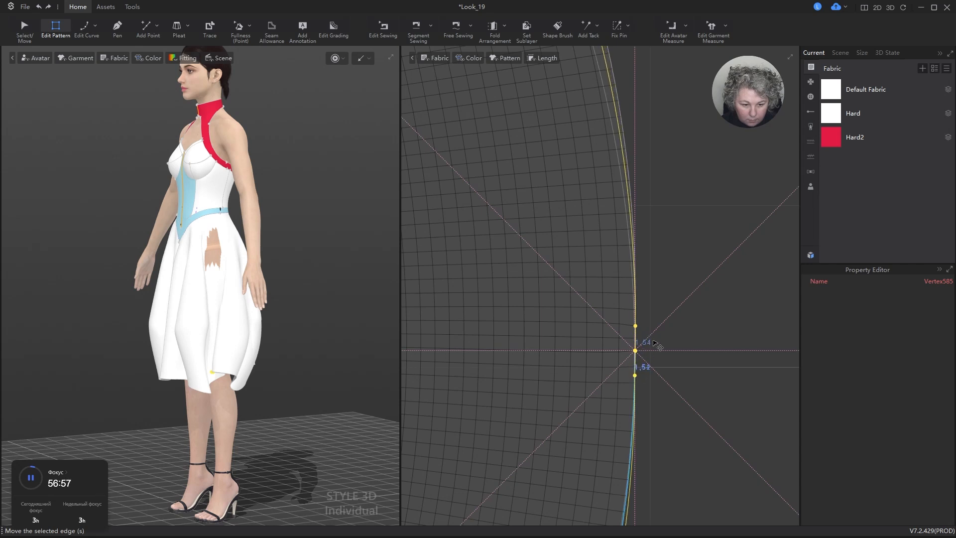
{"action": "scroll", "coordinate": [657, 347], "scroll_direction": "down", "scroll_amount": 4}
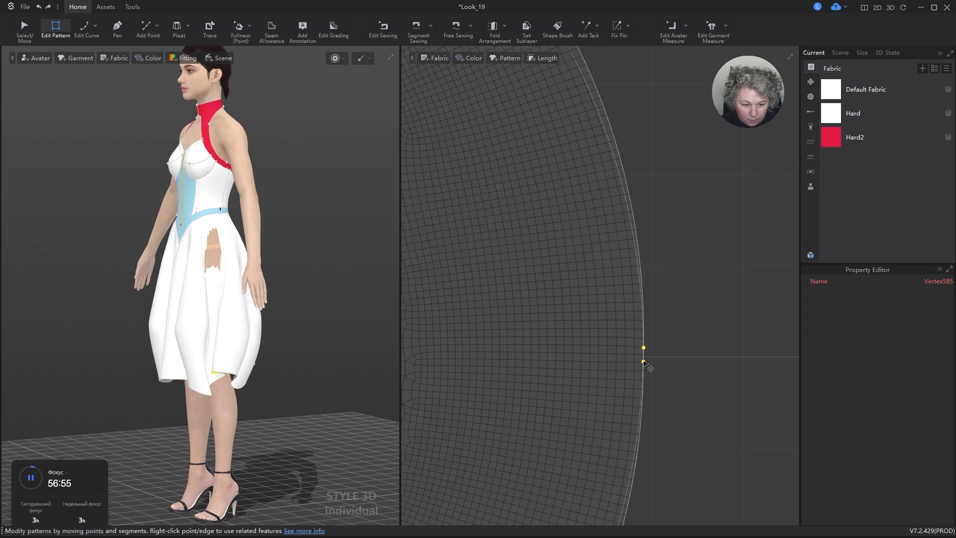
{"action": "left_click", "coordinate": [629, 382]}
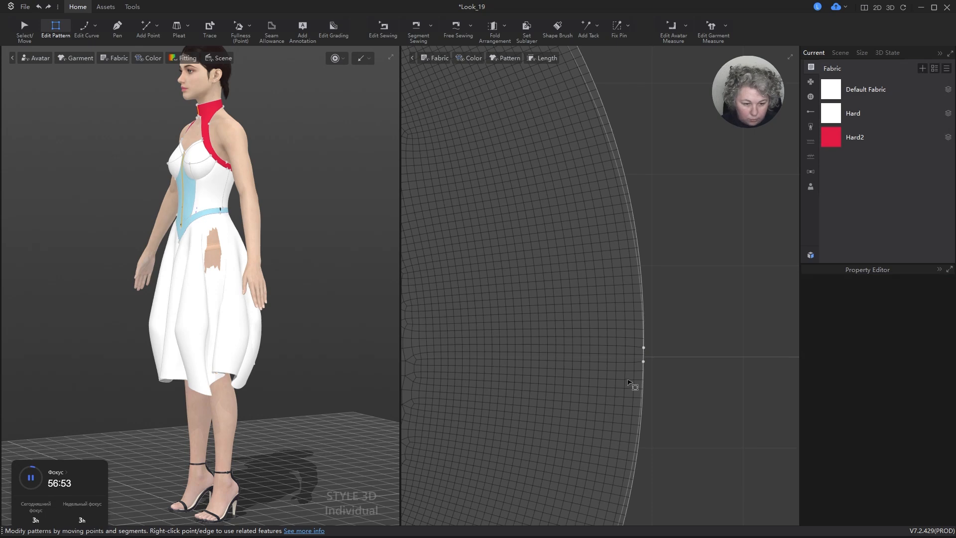
{"action": "left_click", "coordinate": [644, 362]}
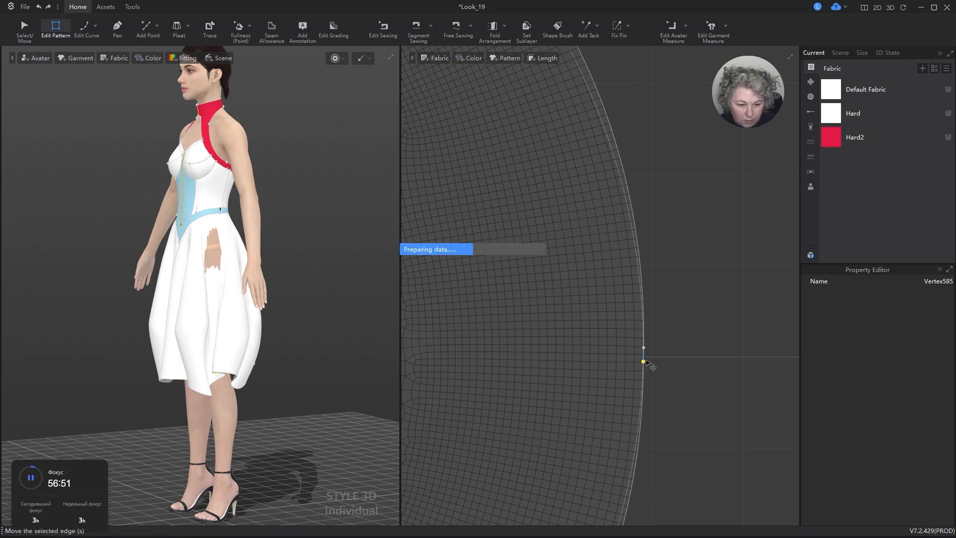
{"action": "scroll", "coordinate": [647, 360], "scroll_direction": "down", "scroll_amount": 3}
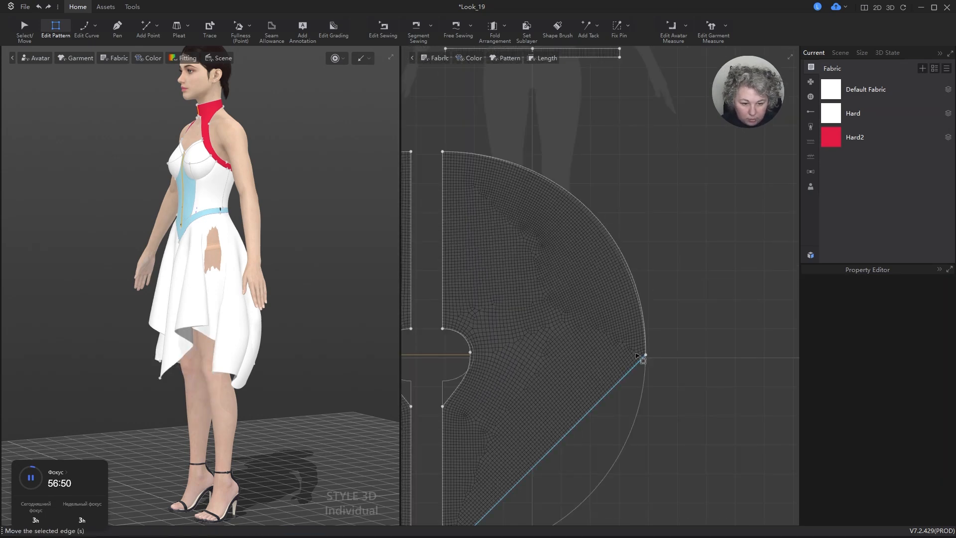
Bend the straightened front hem edge into an arc about 110.16 cm long with Edit Arc.
{"action": "left_click", "coordinate": [95, 28]}
{"action": "left_click", "coordinate": [100, 55]}
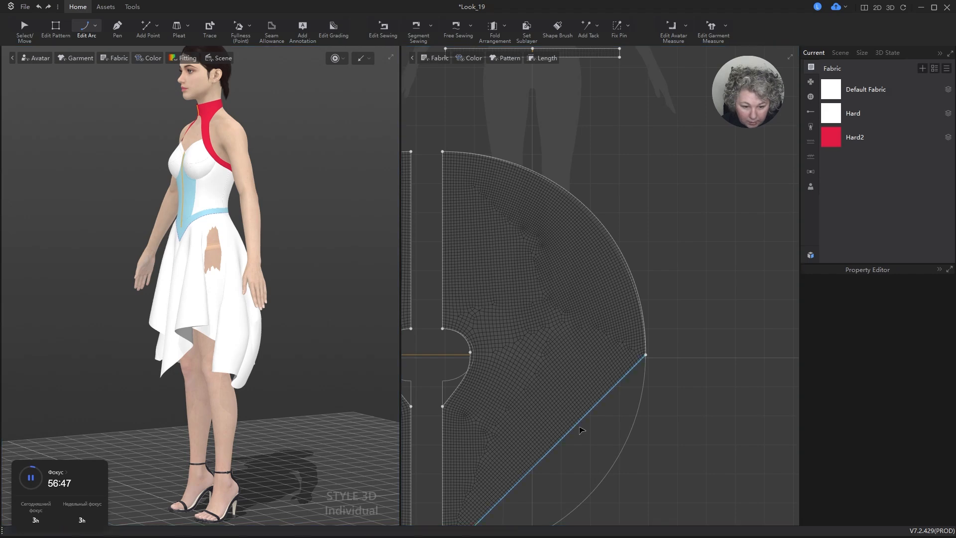
{"action": "left_click_drag", "start_coordinate": [576, 430], "coordinate": [643, 478]}
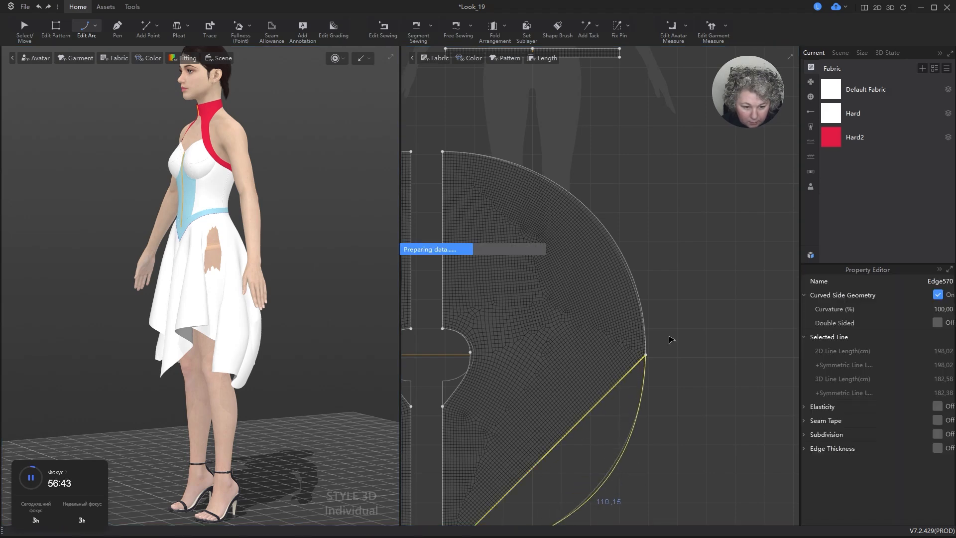
Nudge the back hem curve's side handle slightly, giving an edge about 110.59 cm long.
{"action": "key", "text": "z"}
{"action": "left_click", "coordinate": [647, 355]}
{"action": "scroll", "coordinate": [667, 343], "scroll_direction": "up", "scroll_amount": 5}
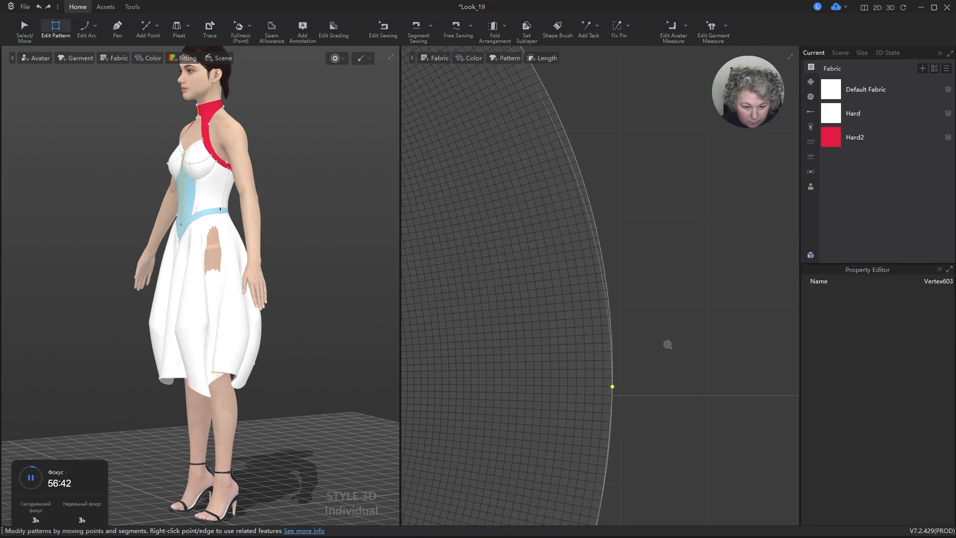
{"action": "key", "text": "v"}
{"action": "scroll", "coordinate": [600, 267], "scroll_direction": "down", "scroll_amount": 5}
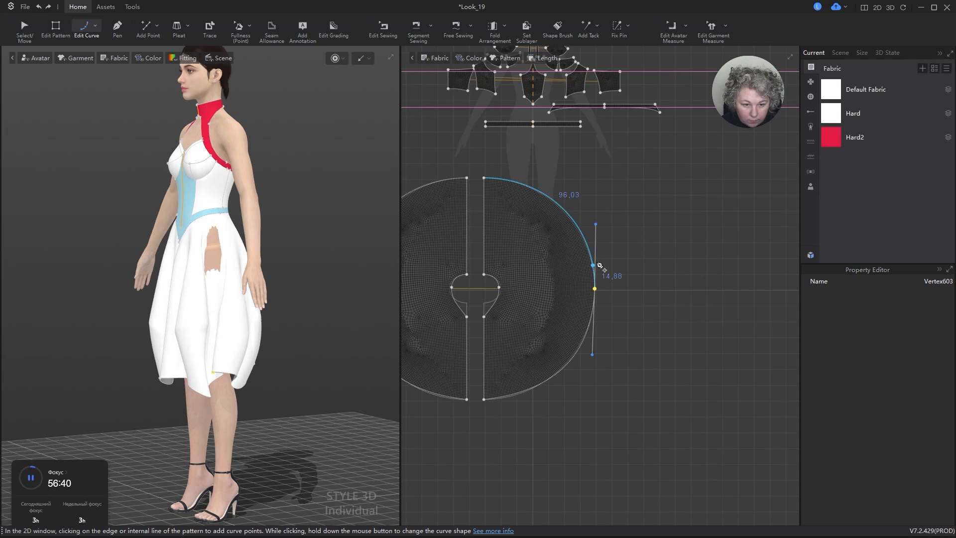
{"action": "left_click", "coordinate": [596, 225]}
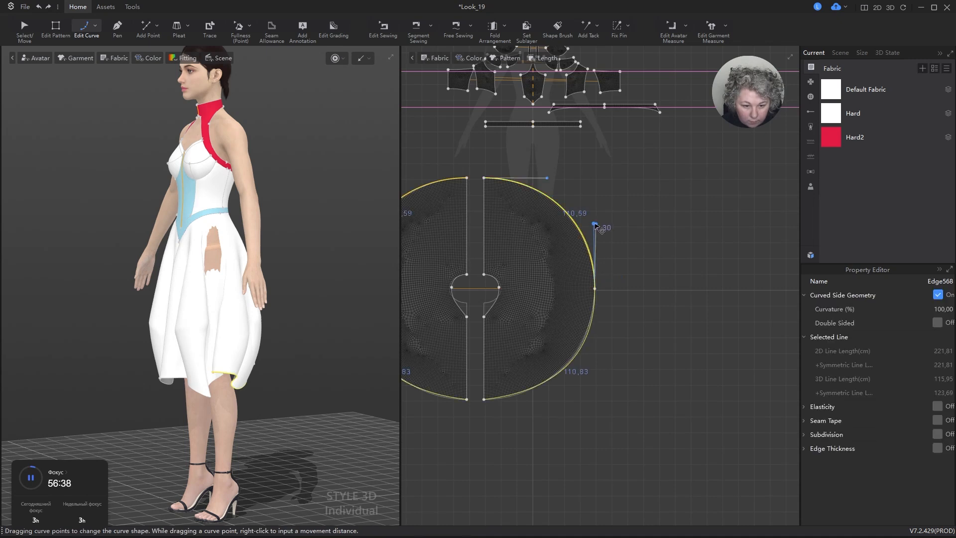
{"action": "left_click_drag", "start_coordinate": [596, 225], "coordinate": [594, 224]}
{"action": "scroll", "coordinate": [609, 286], "scroll_direction": "up", "scroll_amount": 5}
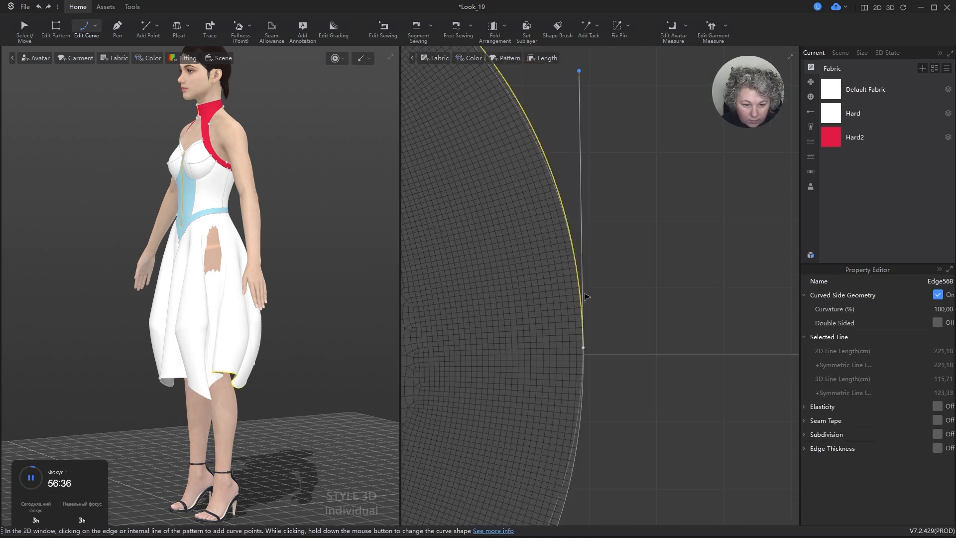
Create a guideline parallel to the Y axis through the side hem point and move the back hem's side handle onto it.
{"action": "key", "text": "z"}
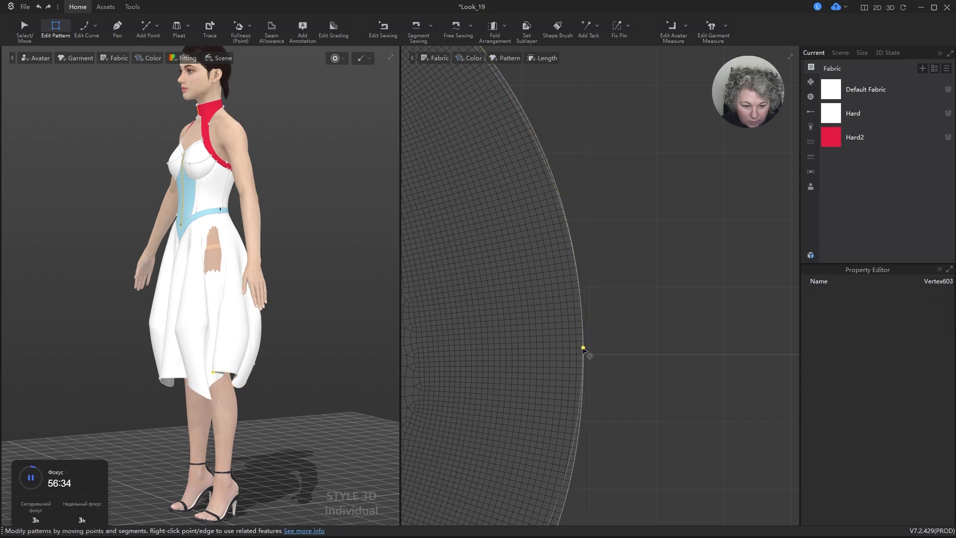
{"action": "right_click", "coordinate": [583, 349]}
{"action": "mouse_move", "coordinate": [628, 389]}
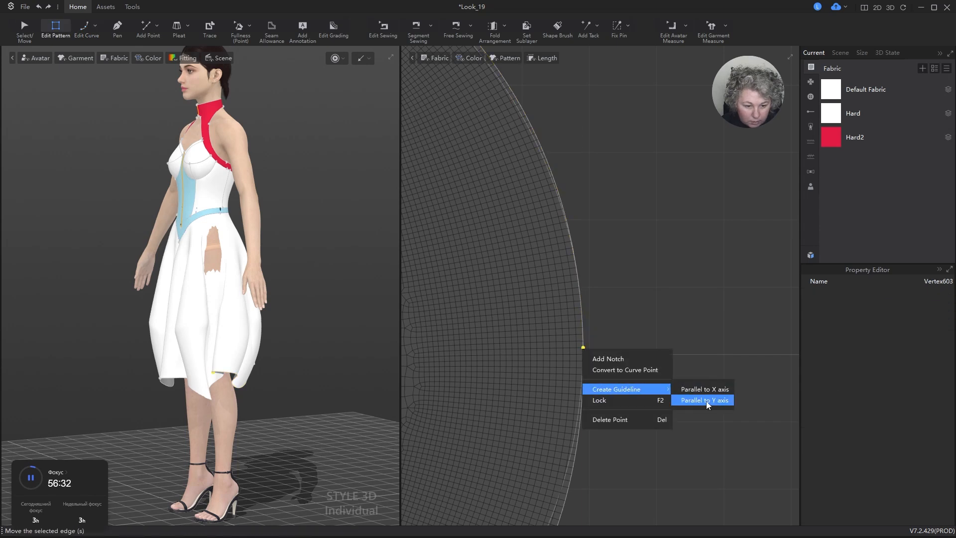
{"action": "left_click", "coordinate": [704, 400]}
{"action": "key", "text": "v"}
{"action": "scroll", "coordinate": [609, 328], "scroll_direction": "down", "scroll_amount": 2}
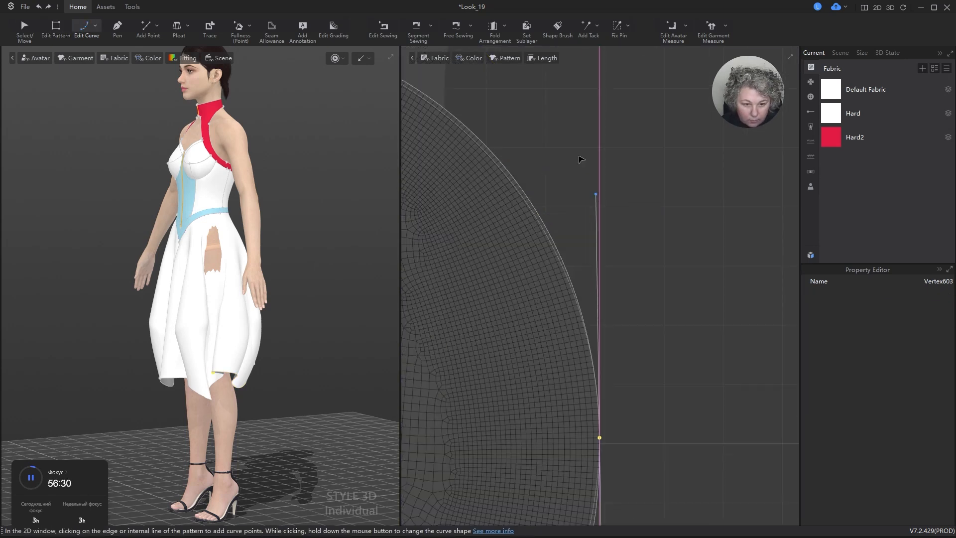
{"action": "scroll", "coordinate": [616, 236], "scroll_direction": "up", "scroll_amount": 5}
{"action": "left_click_drag", "start_coordinate": [618, 226], "coordinate": [629, 222]}
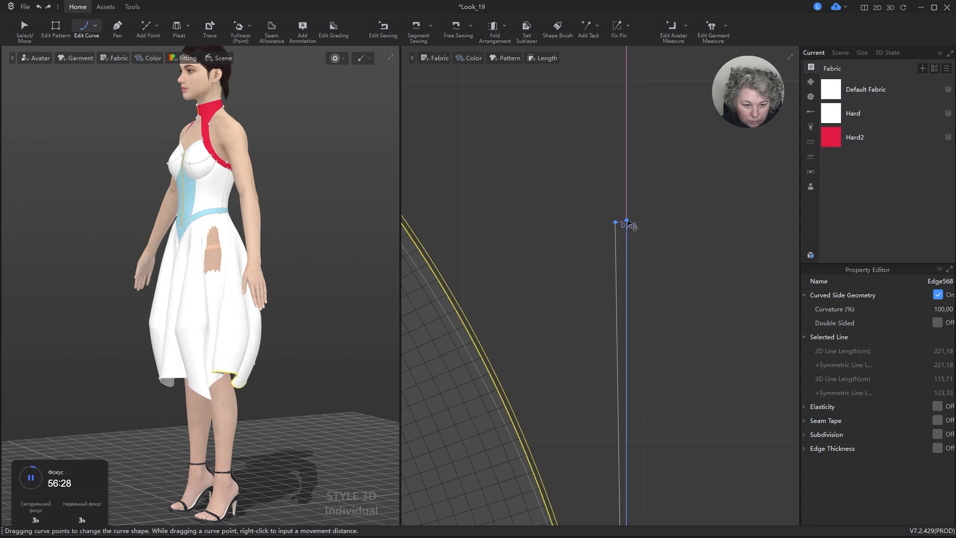
{"action": "scroll", "coordinate": [613, 191], "scroll_direction": "down", "scroll_amount": 5}
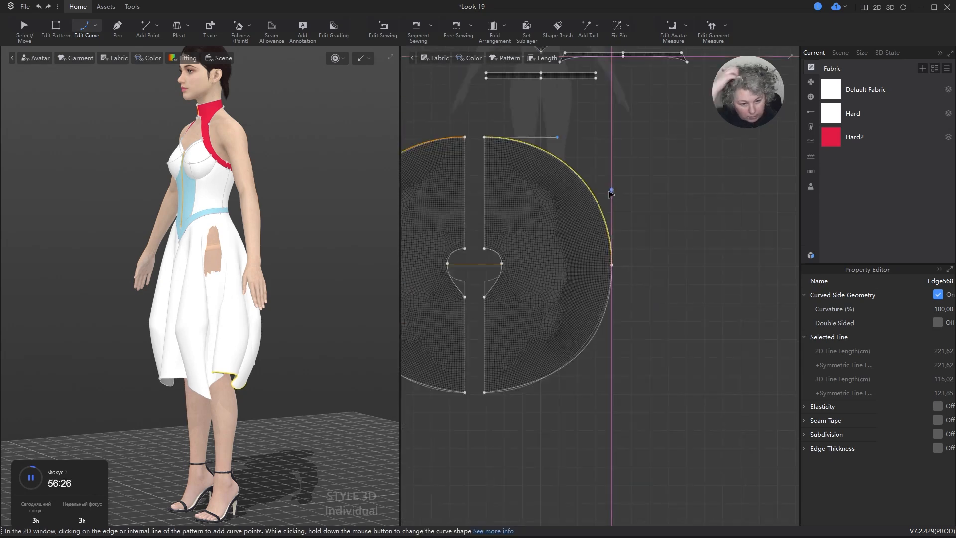
Create a guideline parallel to the X axis at the center-back hem point and shorten its curve handle along it to about 110.19 cm edge length.
{"action": "scroll", "coordinate": [541, 131], "scroll_direction": "up", "scroll_amount": 5}
{"action": "scroll", "coordinate": [601, 183], "scroll_direction": "down", "scroll_amount": 1}
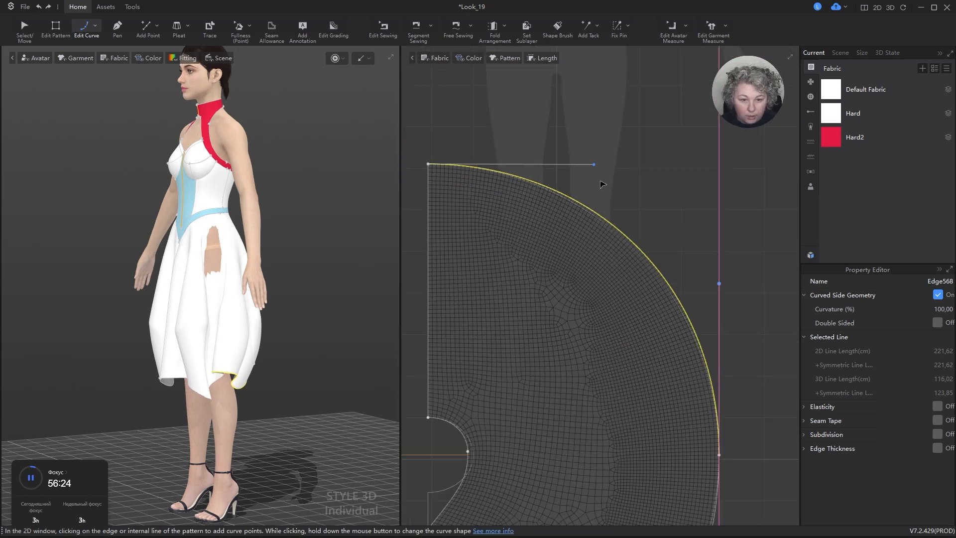
{"action": "scroll", "coordinate": [439, 162], "scroll_direction": "up", "scroll_amount": 3}
{"action": "key", "text": "z"}
{"action": "right_click", "coordinate": [411, 173]}
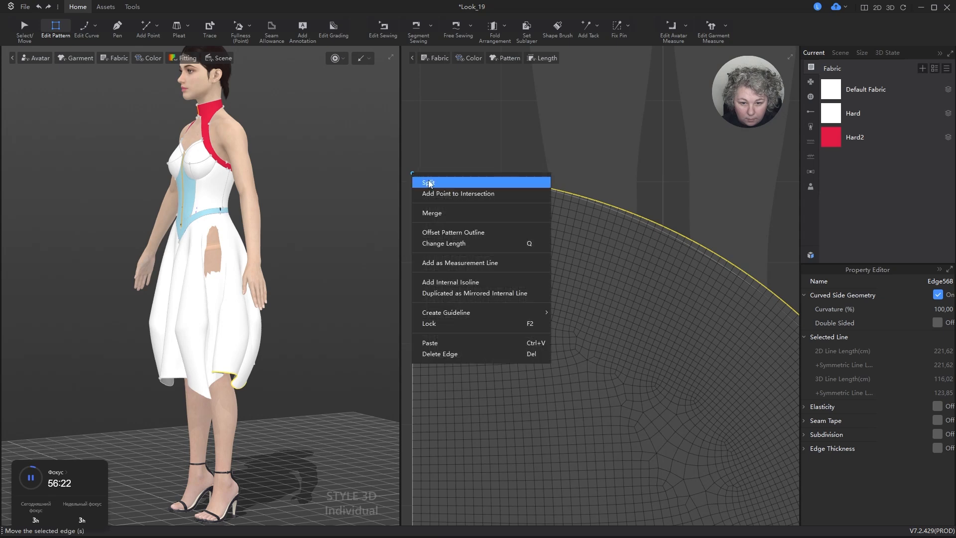
{"action": "mouse_move", "coordinate": [439, 314]}
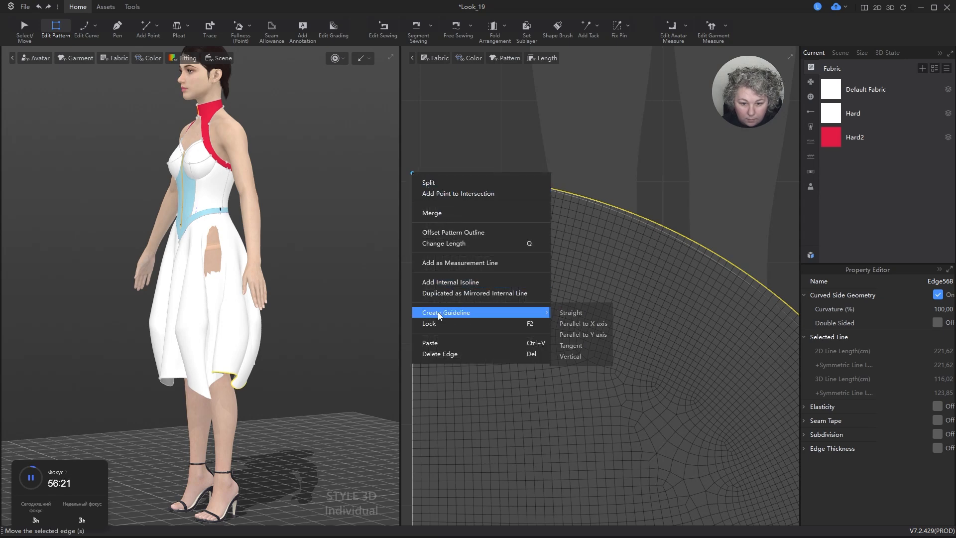
{"action": "left_click", "coordinate": [582, 324]}
{"action": "scroll", "coordinate": [496, 175], "scroll_direction": "down", "scroll_amount": 2}
{"action": "key", "text": "v"}
{"action": "scroll", "coordinate": [632, 178], "scroll_direction": "up", "scroll_amount": 2}
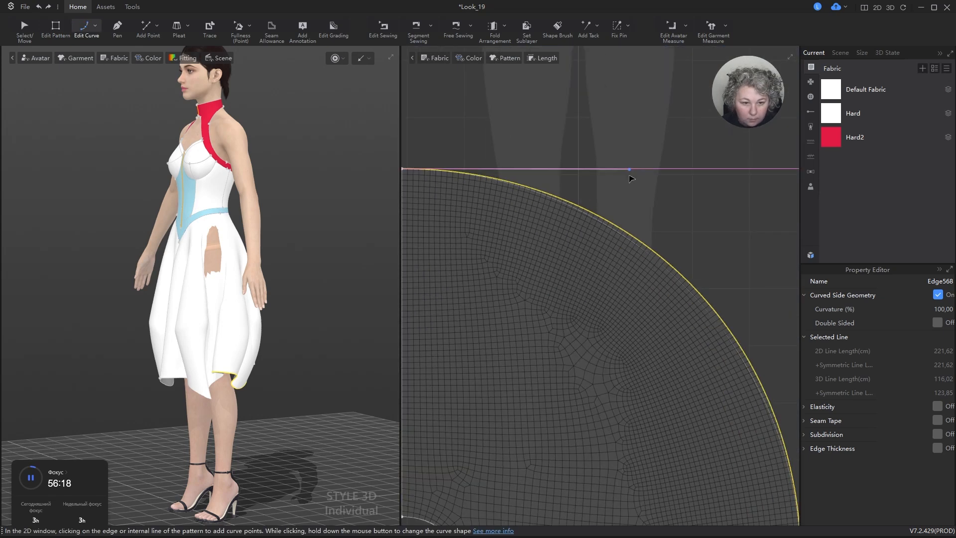
{"action": "left_click_drag", "start_coordinate": [630, 170], "coordinate": [616, 169]}
{"action": "scroll", "coordinate": [530, 162], "scroll_direction": "down", "scroll_amount": 2}
{"action": "scroll", "coordinate": [717, 300], "scroll_direction": "up", "scroll_amount": 2}
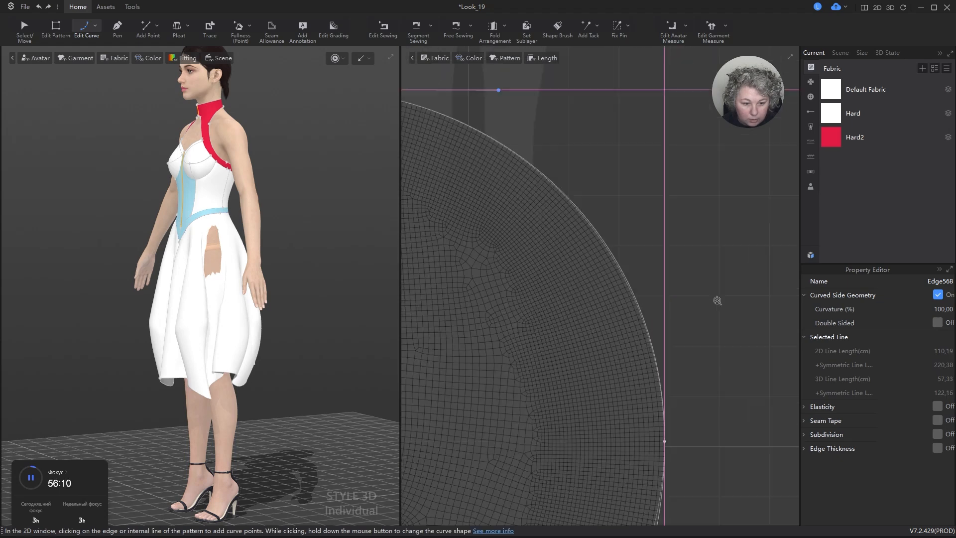
Create a guideline parallel to the X axis through the center-front hem point of the skirt panel.
{"action": "scroll", "coordinate": [660, 212], "scroll_direction": "down", "scroll_amount": 2}
{"action": "scroll", "coordinate": [592, 424], "scroll_direction": "up", "scroll_amount": 2}
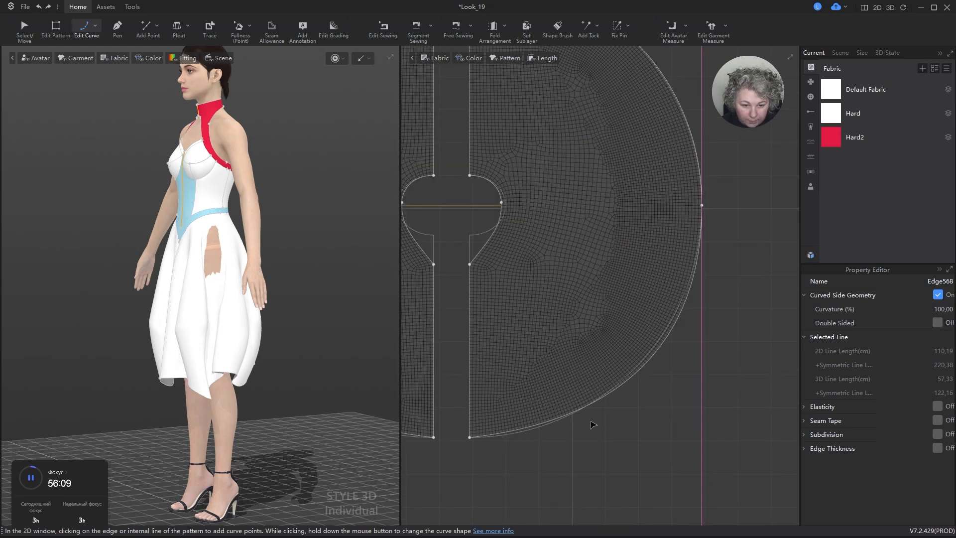
{"action": "right_click", "coordinate": [470, 438]}
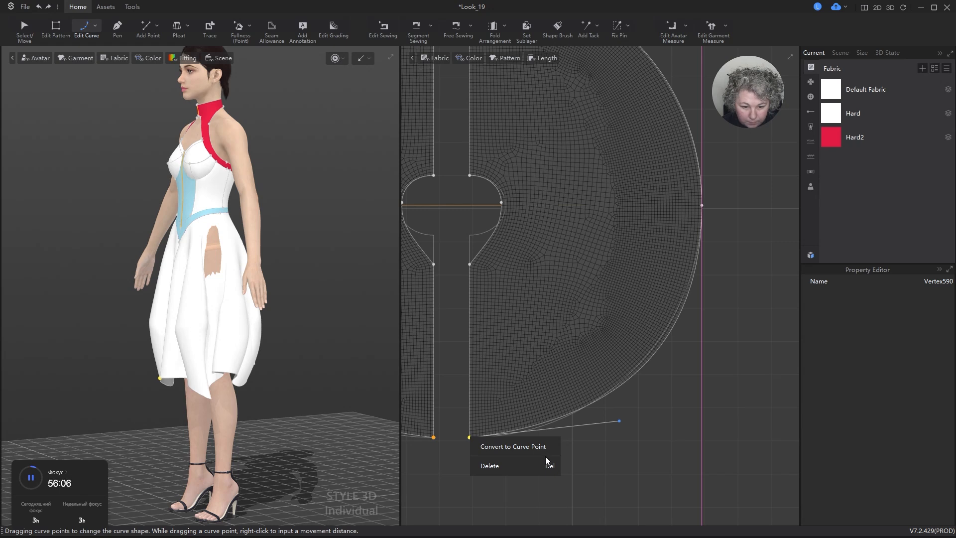
{"action": "left_click", "coordinate": [603, 448]}
{"action": "key", "text": "z"}
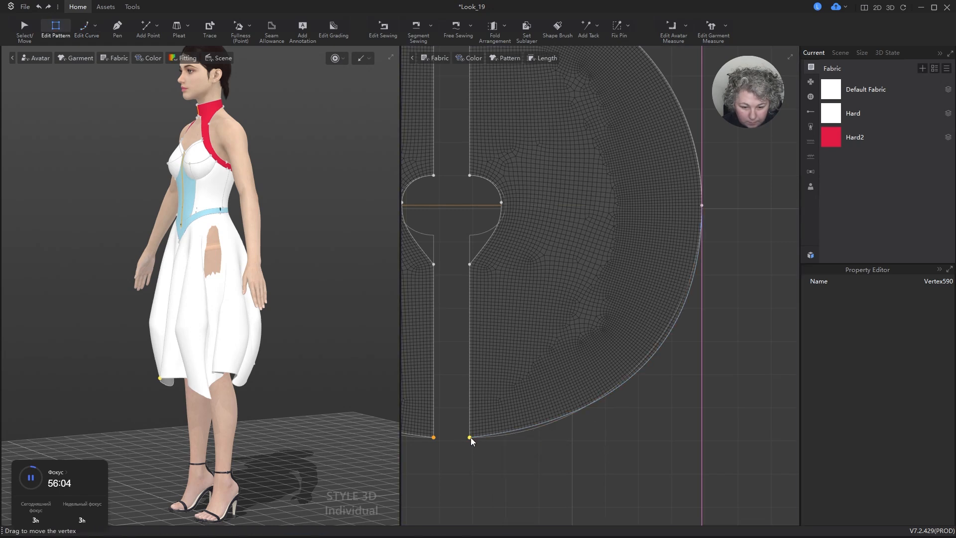
{"action": "right_click", "coordinate": [471, 438]}
{"action": "mouse_move", "coordinate": [493, 476]}
{"action": "left_click", "coordinate": [567, 478]}
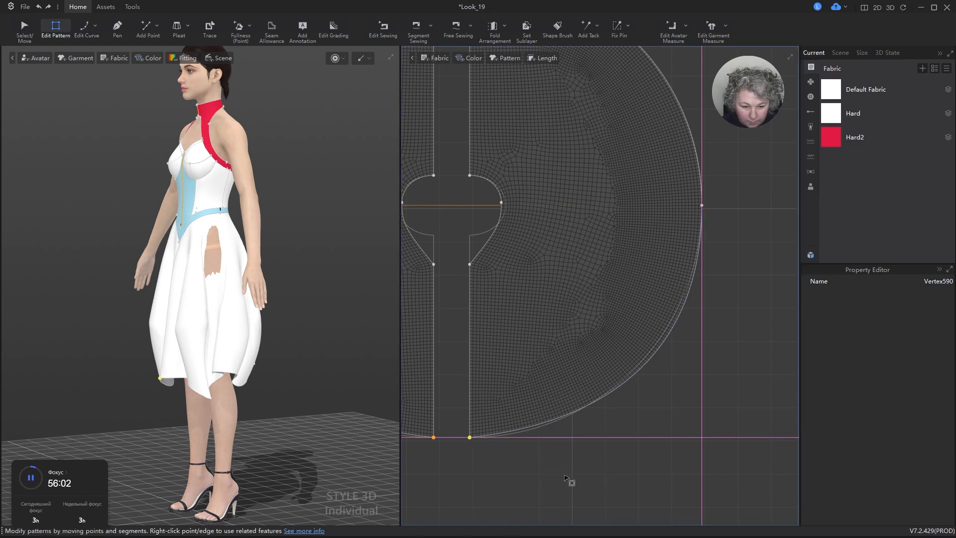
Pull the front hem's center-front curve handle onto the horizontal guideline and shorten it, giving an edge about 109.87 cm long.
{"action": "key", "text": "v"}
{"action": "scroll", "coordinate": [601, 446], "scroll_direction": "up", "scroll_amount": 1}
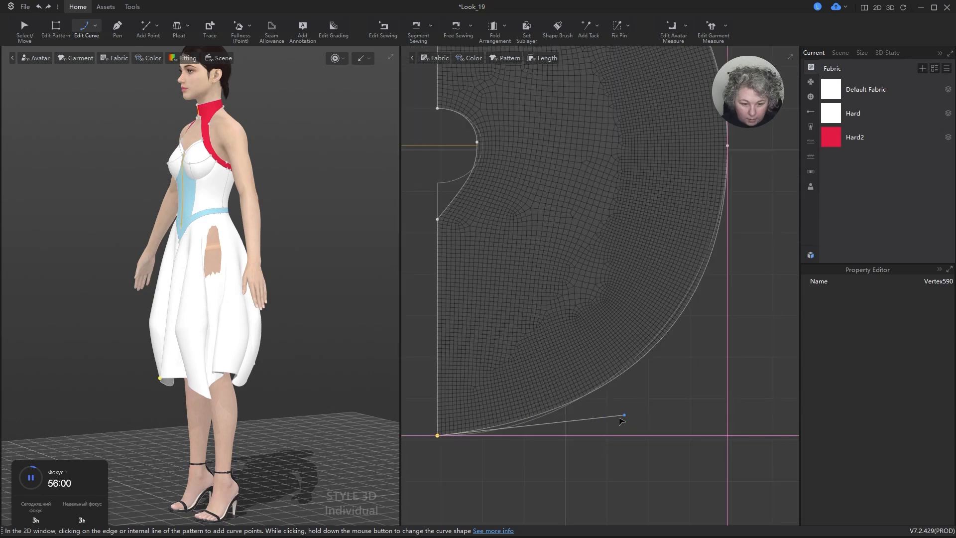
{"action": "left_click_drag", "start_coordinate": [624, 416], "coordinate": [582, 438]}
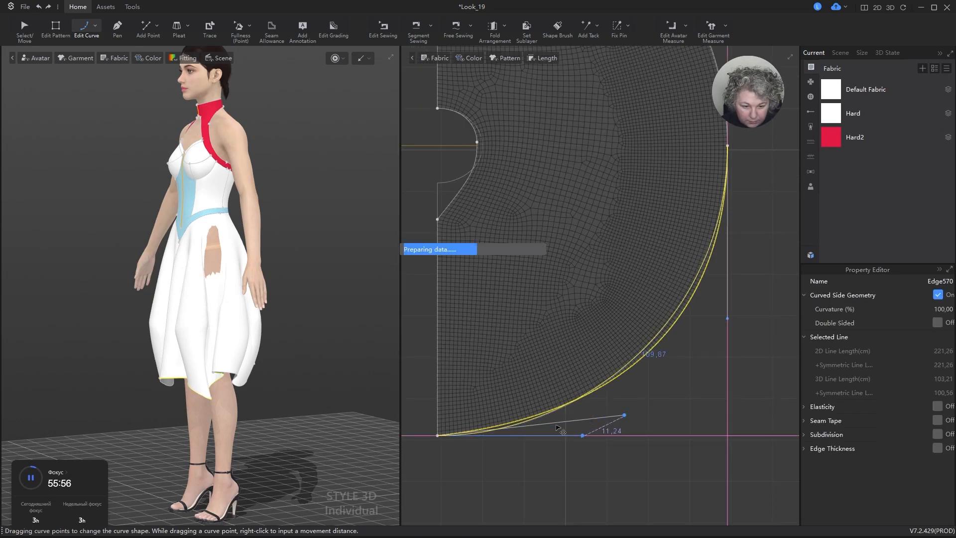
{"action": "scroll", "coordinate": [557, 429], "scroll_direction": "down", "scroll_amount": 2}
{"action": "scroll", "coordinate": [598, 390], "scroll_direction": "down", "scroll_amount": 3}
{"action": "scroll", "coordinate": [593, 194], "scroll_direction": "up", "scroll_amount": 5}
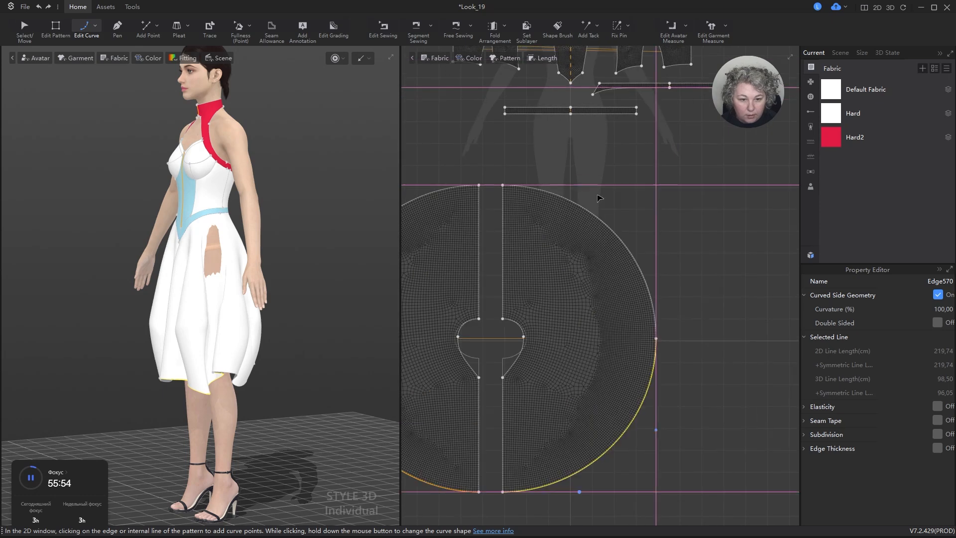
Fine-tune the back hem curve's side handle slightly along the vertical guideline and clear the selection.
{"action": "scroll", "coordinate": [658, 379], "scroll_direction": "down", "scroll_amount": 5}
{"action": "scroll", "coordinate": [709, 448], "scroll_direction": "up", "scroll_amount": 5}
{"action": "key", "text": "z"}
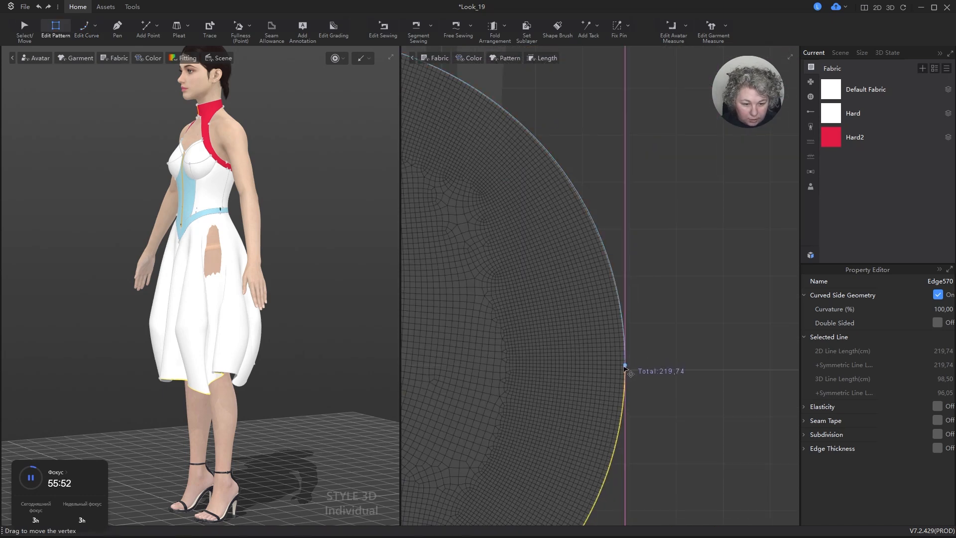
{"action": "left_click", "coordinate": [625, 364]}
{"action": "scroll", "coordinate": [611, 185], "scroll_direction": "up", "scroll_amount": 3}
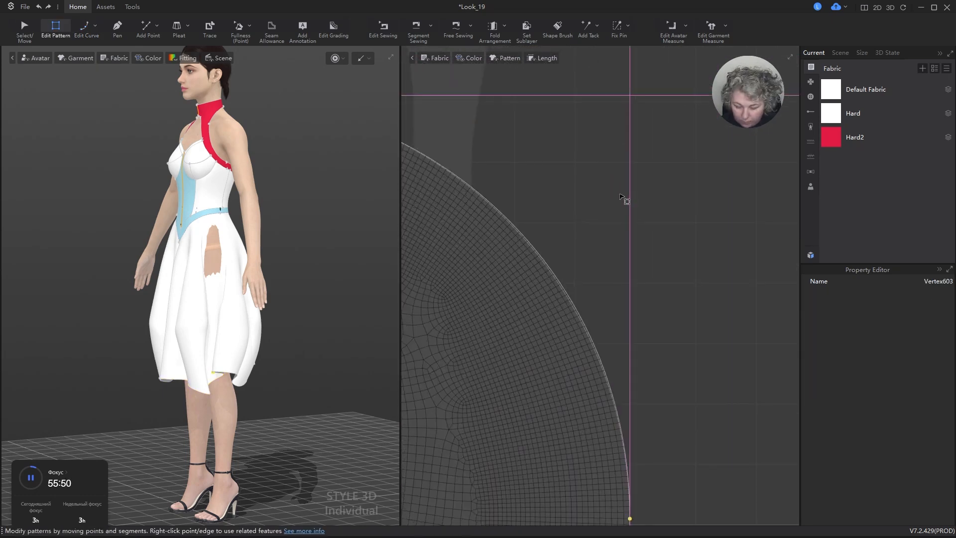
{"action": "key", "text": "v"}
{"action": "scroll", "coordinate": [627, 259], "scroll_direction": "up", "scroll_amount": 3}
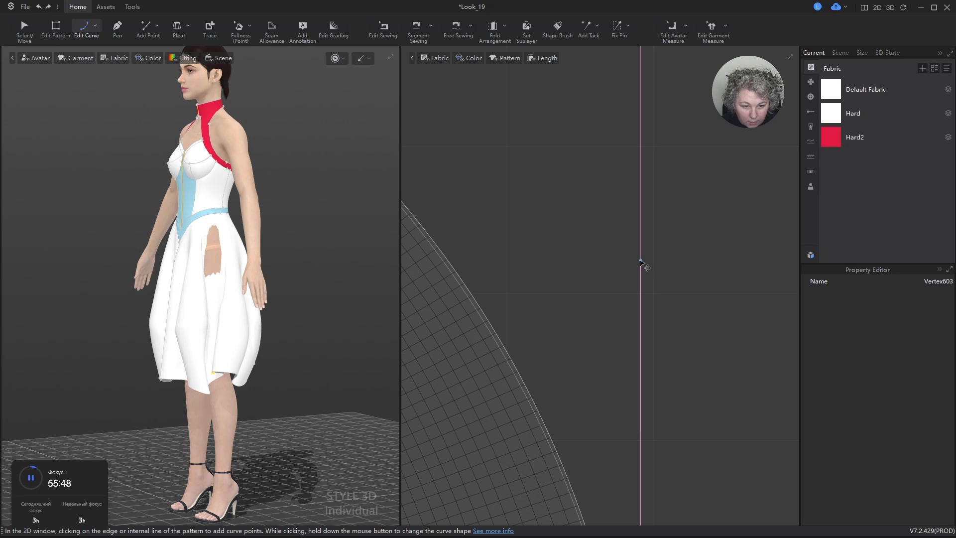
{"action": "mouse_move", "coordinate": [641, 261]}
{"action": "left_mouse_down"}
{"action": "mouse_move", "coordinate": [641, 277]}
{"action": "mouse_move", "coordinate": [635, 259]}
{"action": "left_mouse_up"}
{"action": "scroll", "coordinate": [636, 259], "scroll_direction": "down", "scroll_amount": 8}
{"action": "left_click", "coordinate": [717, 258]}
Shorten the skirt panel's center-front edge to 30 cm, changing it at the hem end.
{"action": "scroll", "coordinate": [698, 258], "scroll_direction": "down", "scroll_amount": 1}
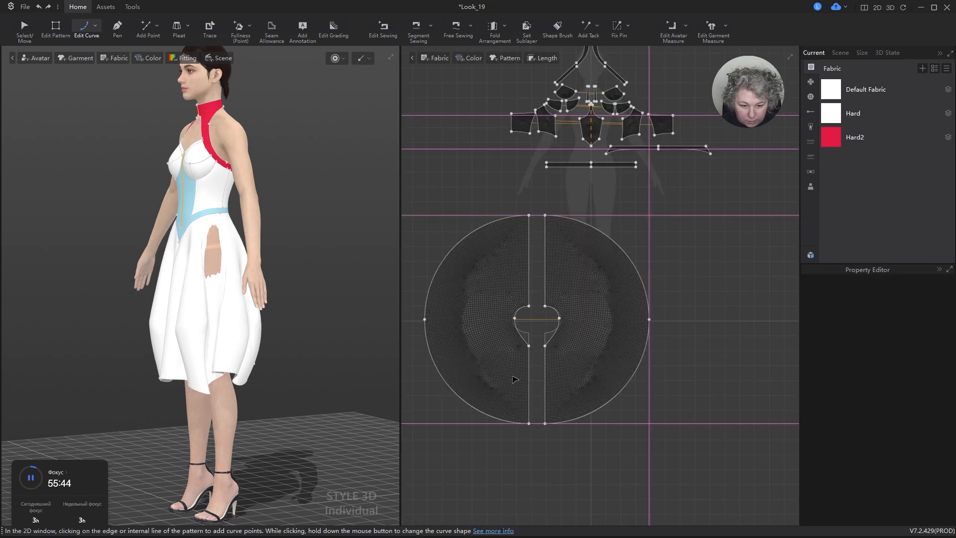
{"action": "scroll", "coordinate": [516, 380], "scroll_direction": "up", "scroll_amount": 3}
{"action": "key", "text": "z"}
{"action": "left_click", "coordinate": [538, 343]}
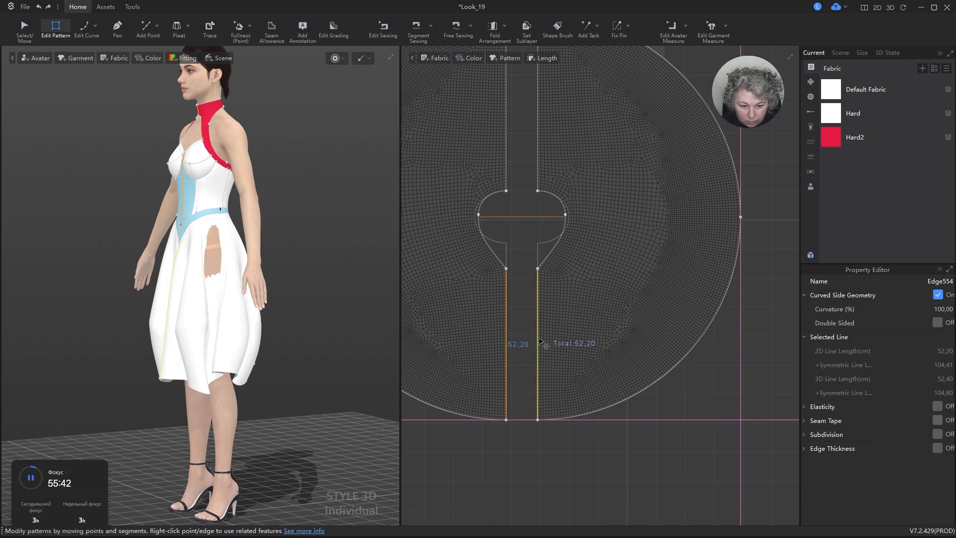
{"action": "key", "text": "ctrl+l"}
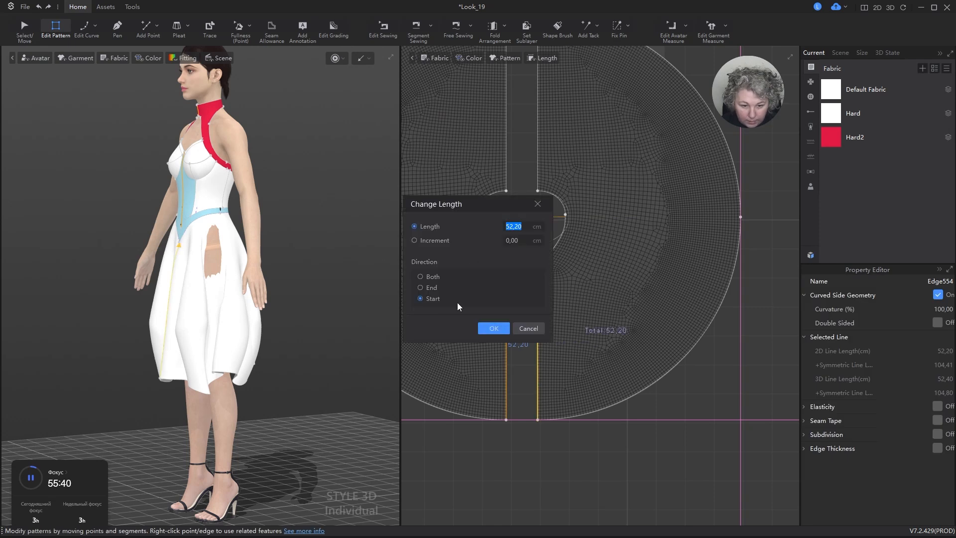
{"action": "left_click_drag", "start_coordinate": [504, 207], "coordinate": [390, 264]}
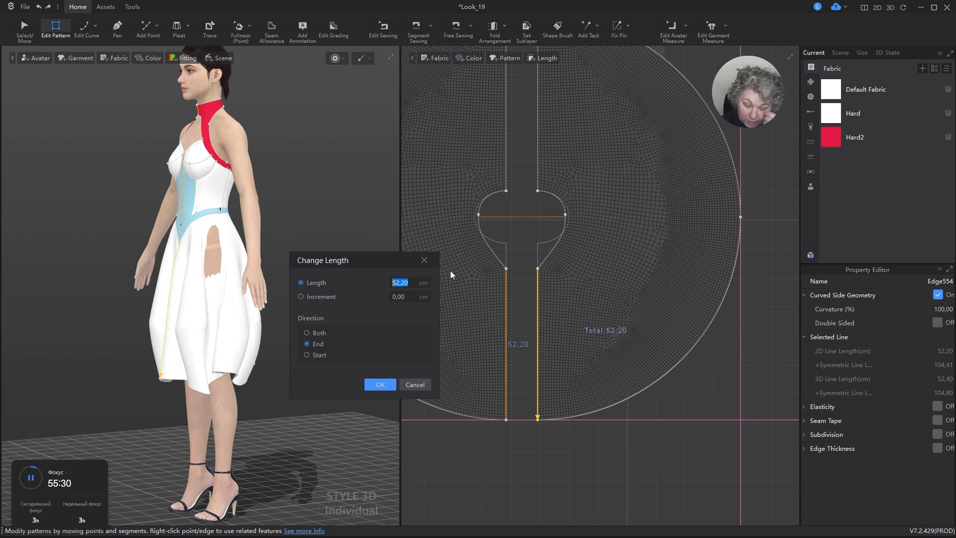
{"action": "type", "text": "30"}
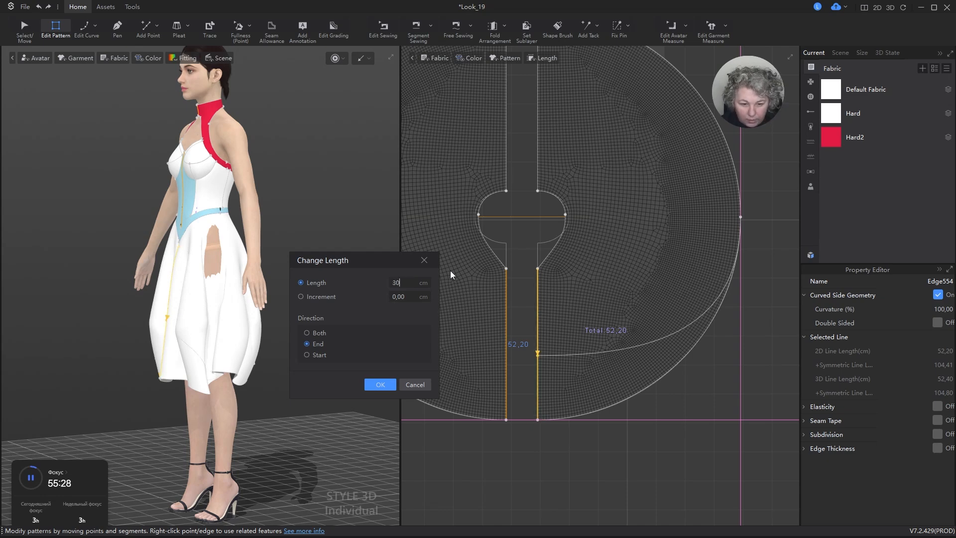
{"action": "left_click", "coordinate": [379, 386]}
Simulate the shortened skirt and check the drape of its front hem from the front.
{"action": "scroll", "coordinate": [517, 311], "scroll_direction": "down", "scroll_amount": 5}
{"action": "scroll", "coordinate": [268, 304], "scroll_direction": "up", "scroll_amount": 2}
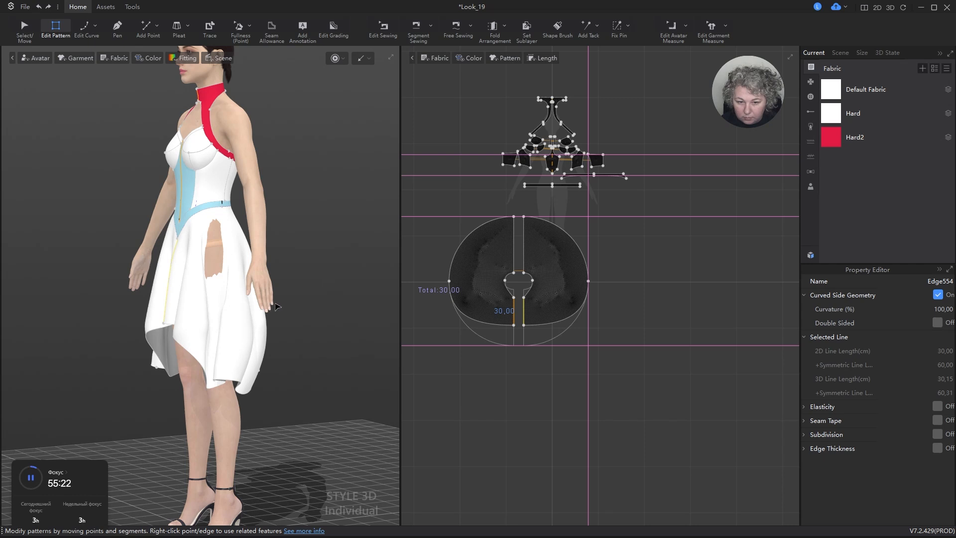
{"action": "key", "text": "space"}
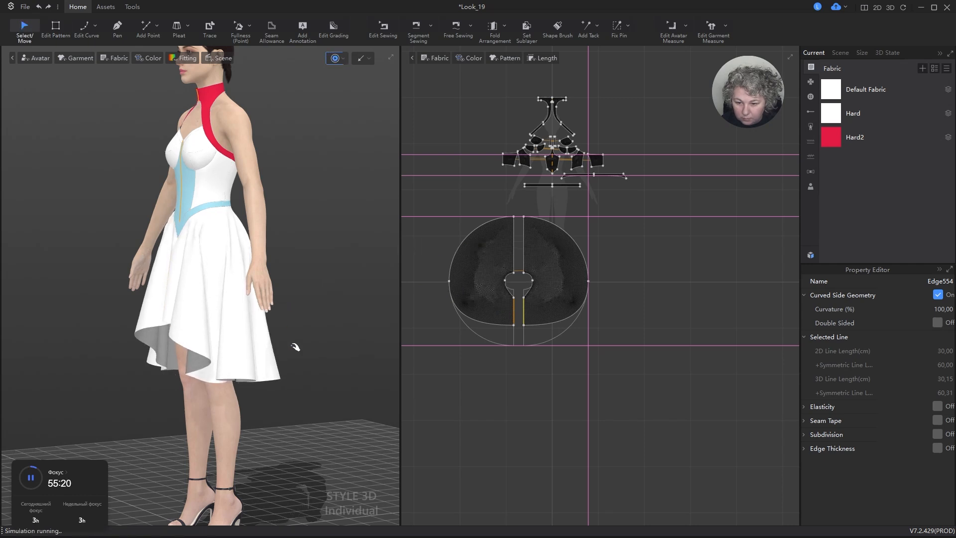
{"action": "right_click_drag", "start_coordinate": [296, 348], "coordinate": [362, 341]}
{"action": "key", "text": "space"}
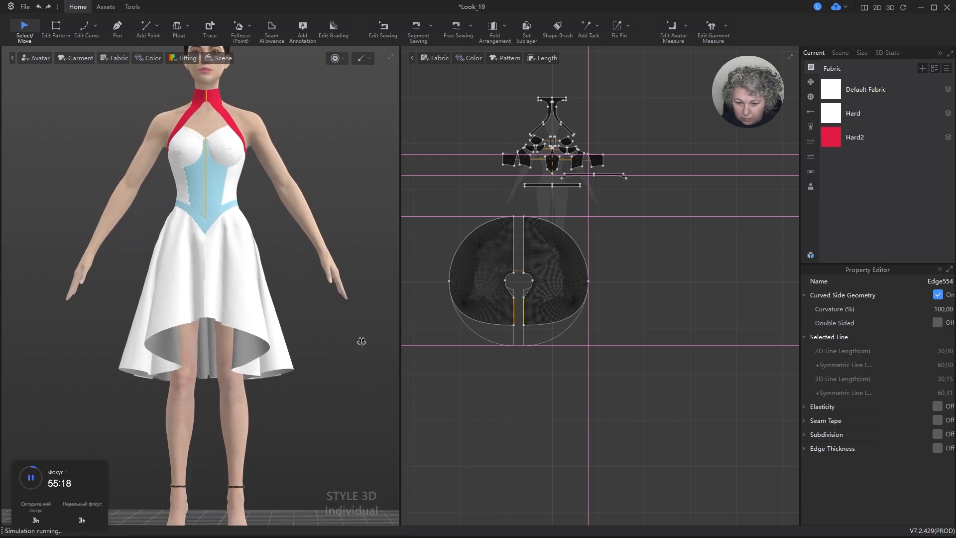
{"action": "key", "text": "space"}
Move the skirt panel's side hem point 10 cm straight up along the vertical guideline.
{"action": "scroll", "coordinate": [574, 335], "scroll_direction": "down", "scroll_amount": 2}
{"action": "scroll", "coordinate": [588, 294], "scroll_direction": "up", "scroll_amount": 7}
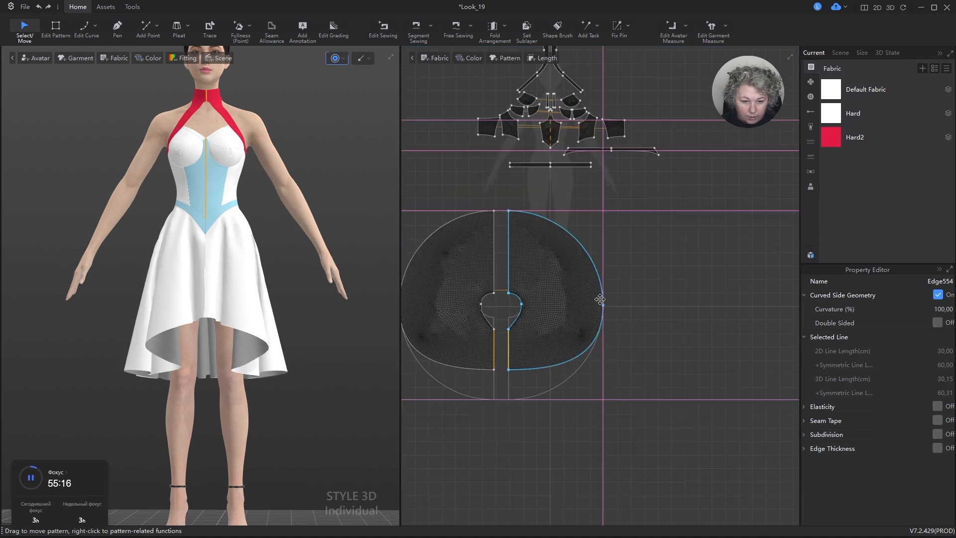
{"action": "key", "text": "z"}
{"action": "left_click", "coordinate": [605, 309]}
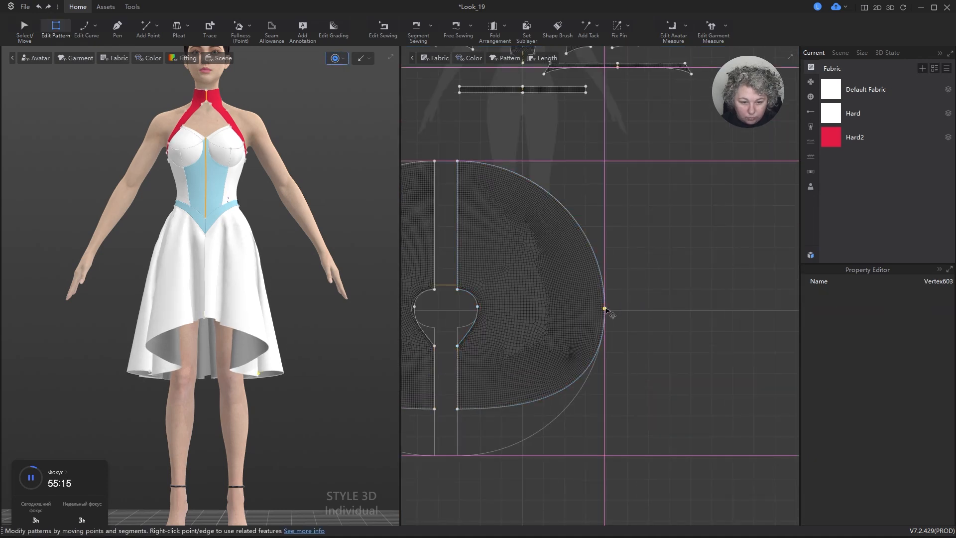
{"action": "left_click_drag", "start_coordinate": [605, 309], "coordinate": [609, 289]}
{"action": "right_click", "coordinate": [608, 289]}
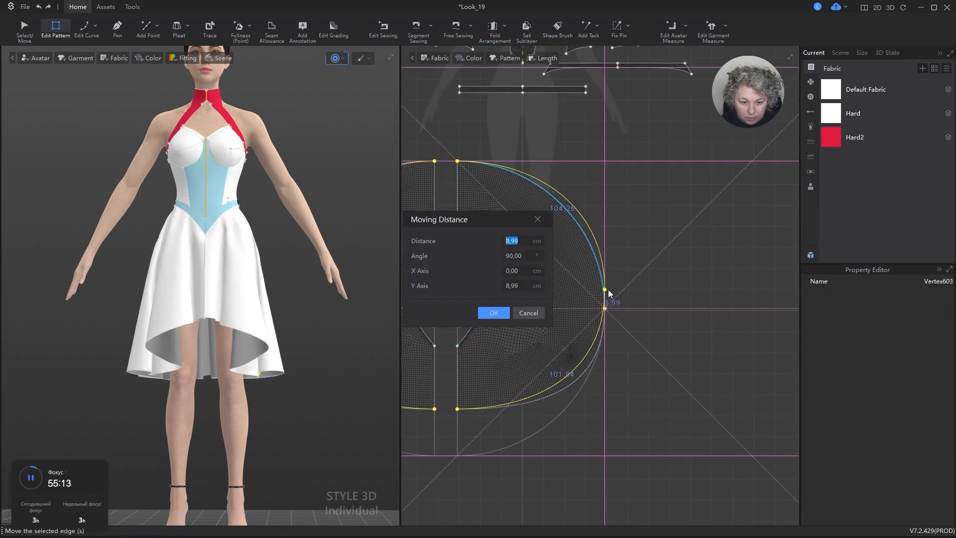
{"action": "type", "text": "10"}
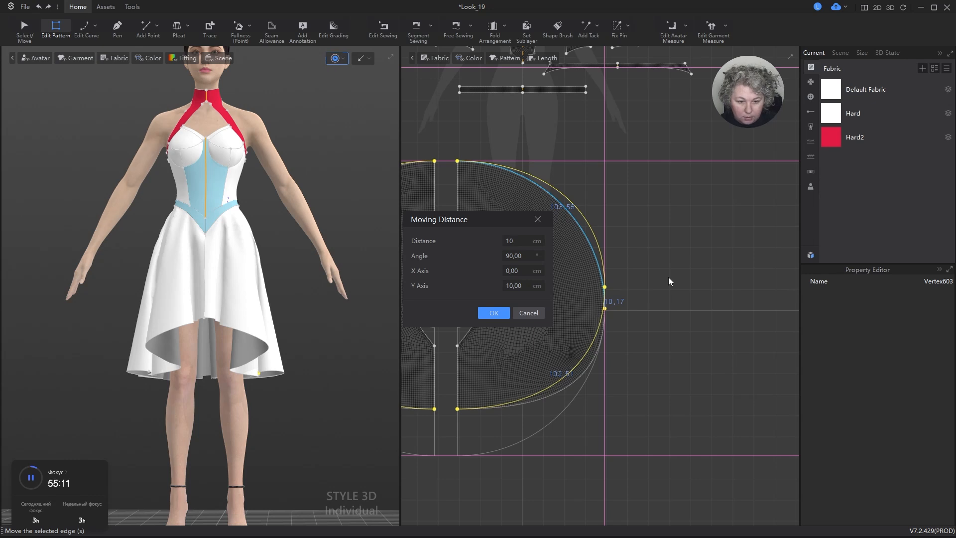
{"action": "left_click", "coordinate": [494, 312]}
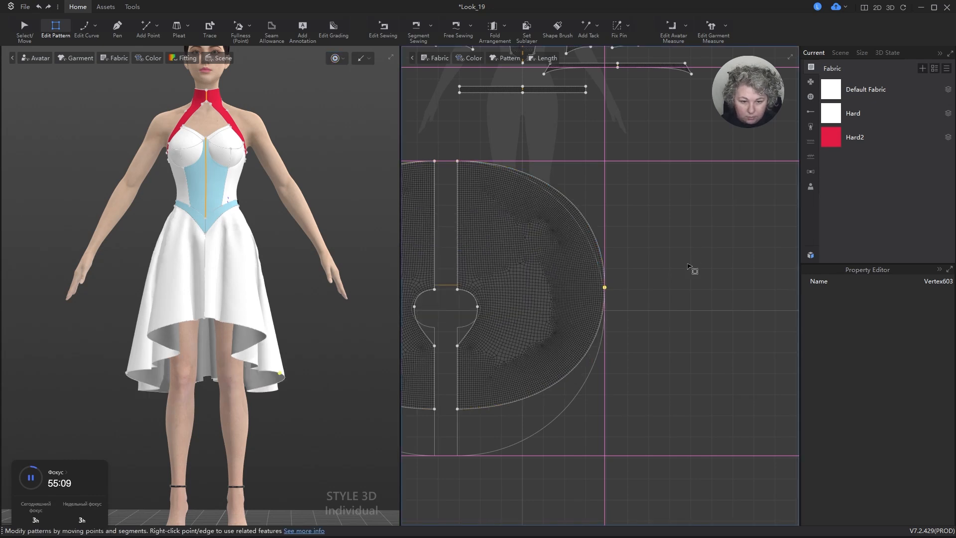
Simulate the garment with the raised side hem point and view the skirt from the back.
{"action": "scroll", "coordinate": [692, 269], "scroll_direction": "down", "scroll_amount": 3}
{"action": "scroll", "coordinate": [628, 242], "scroll_direction": "up", "scroll_amount": 4}
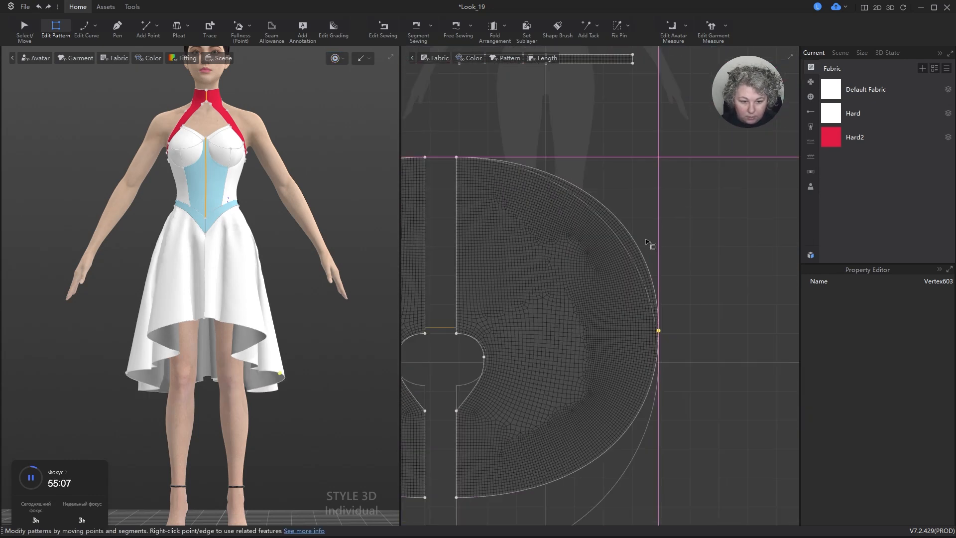
{"action": "key", "text": "space"}
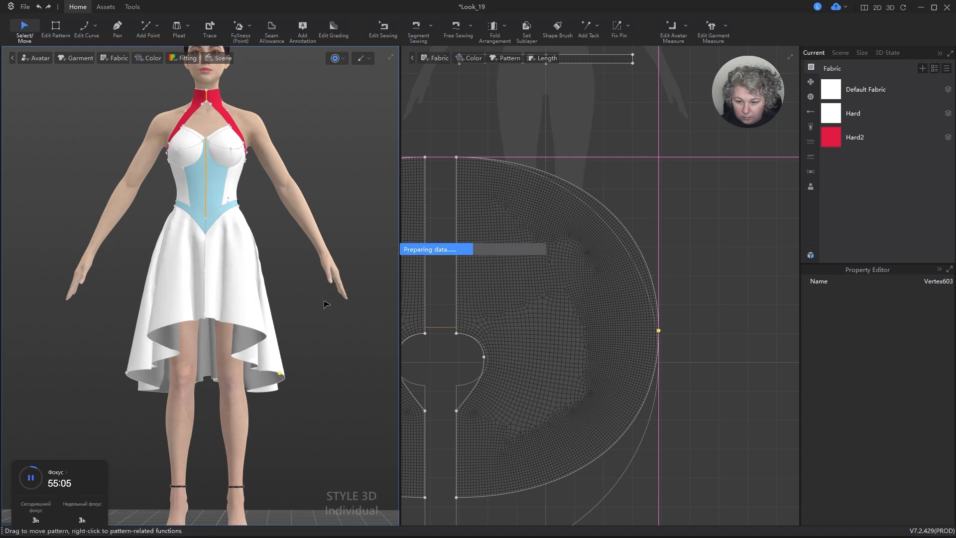
{"action": "right_click_drag", "start_coordinate": [335, 327], "coordinate": [141, 318]}
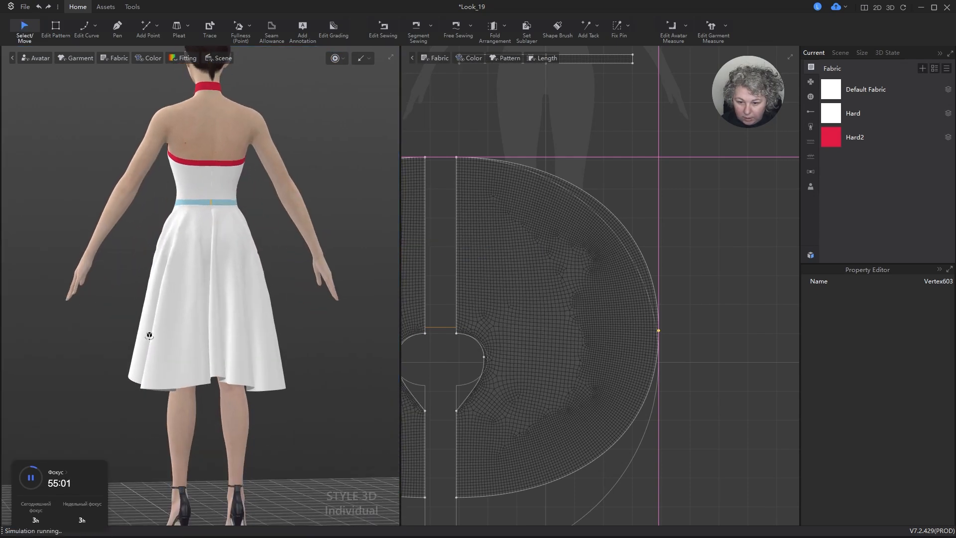
Move the center-back hem point 10 cm straight up on the pattern to lengthen the back of the skirt.
{"action": "scroll", "coordinate": [568, 302], "scroll_direction": "down", "scroll_amount": 3}
{"action": "scroll", "coordinate": [568, 302], "scroll_direction": "up", "scroll_amount": 5}
{"action": "key", "text": "z"}
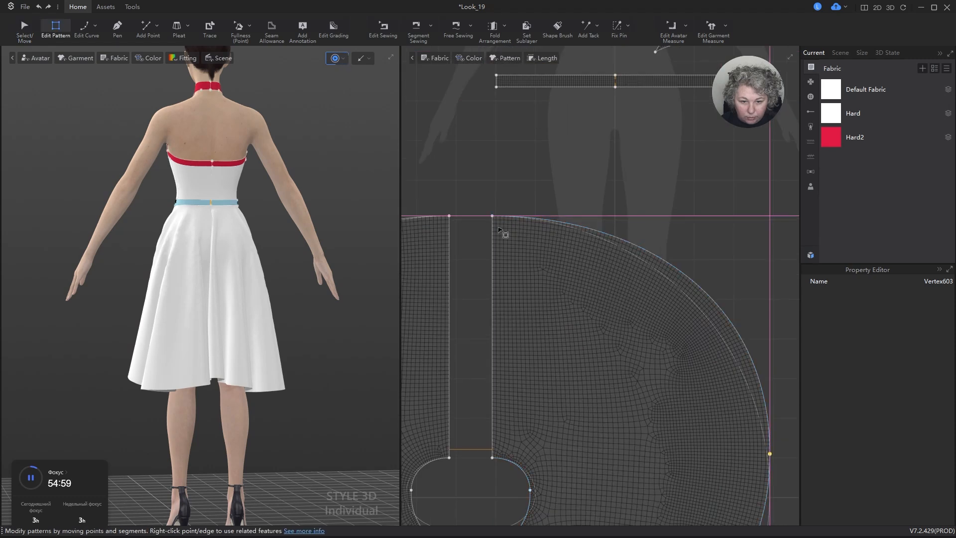
{"action": "left_click_drag", "start_coordinate": [492, 217], "coordinate": [572, 181], "text": "shift"}
{"action": "right_click", "coordinate": [572, 181]}
{"action": "type", "text": "10"}
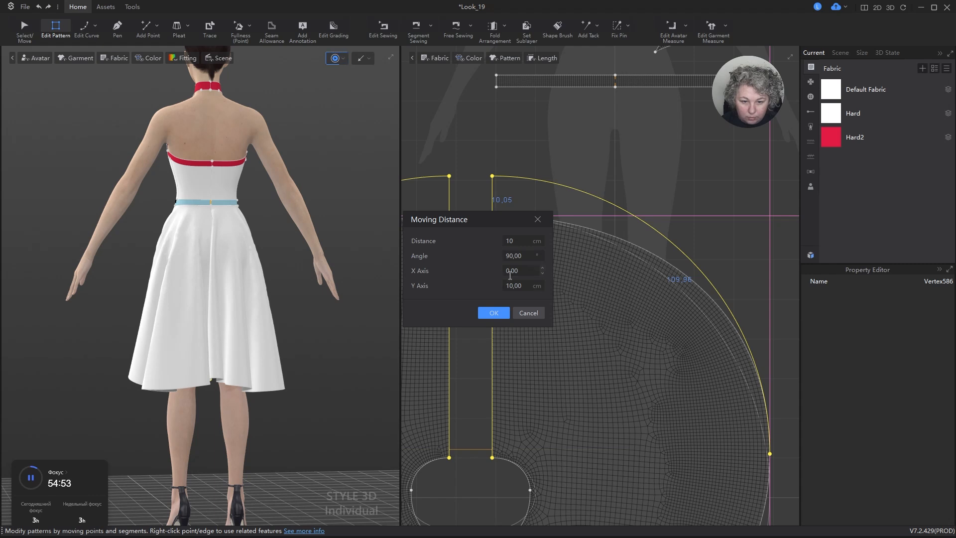
{"action": "left_click", "coordinate": [494, 312]}
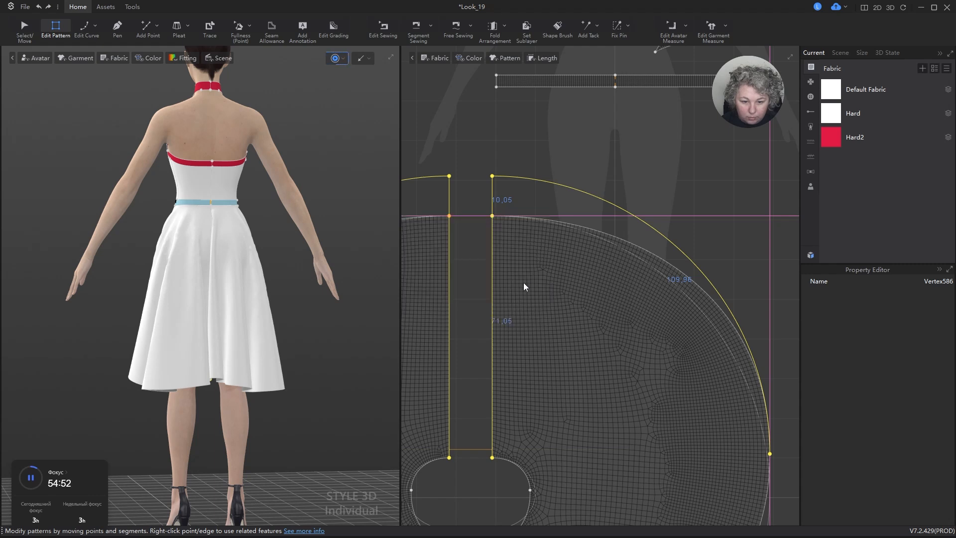
Set the skirt panel's center-back edge length to 70 cm, changing it at the hem end.
{"action": "left_click", "coordinate": [493, 281]}
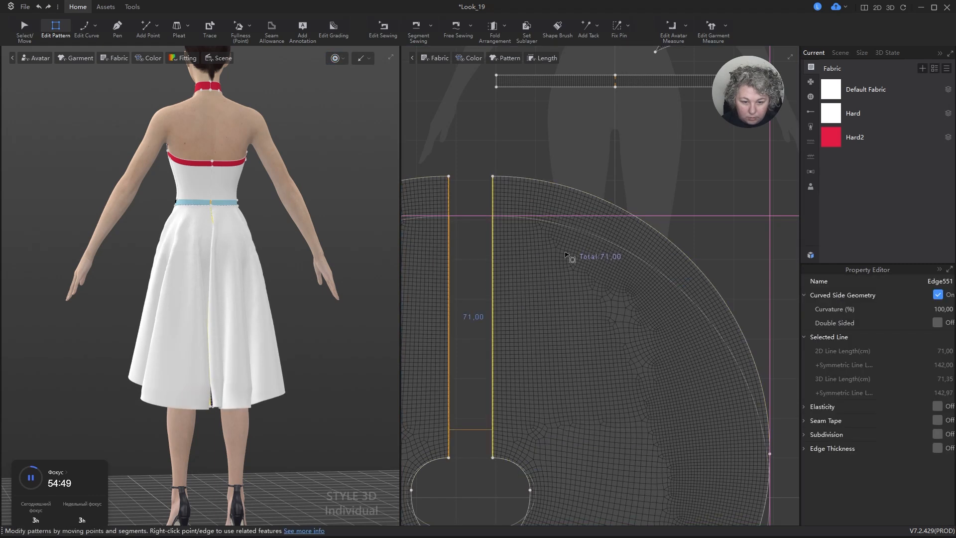
{"action": "key", "text": "ctrl+l"}
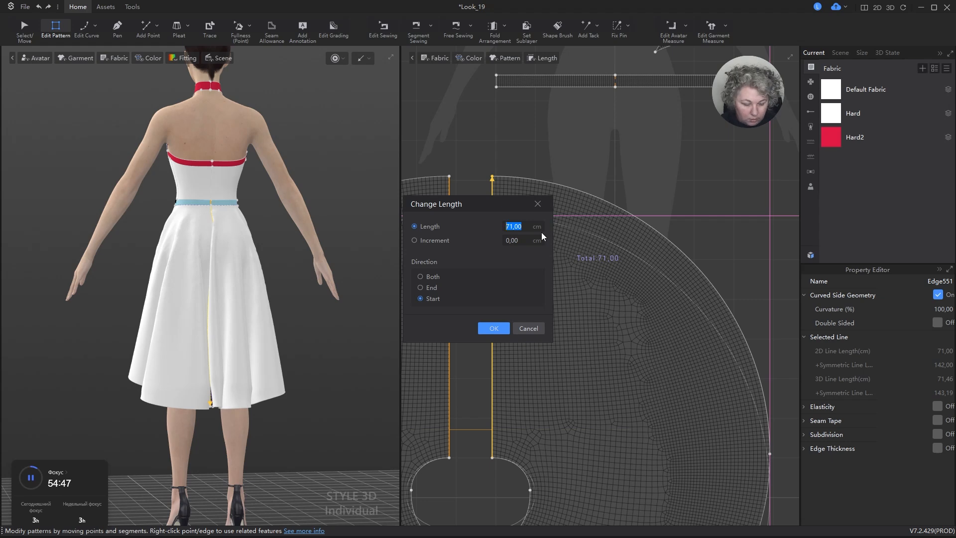
{"action": "type", "text": "70"}
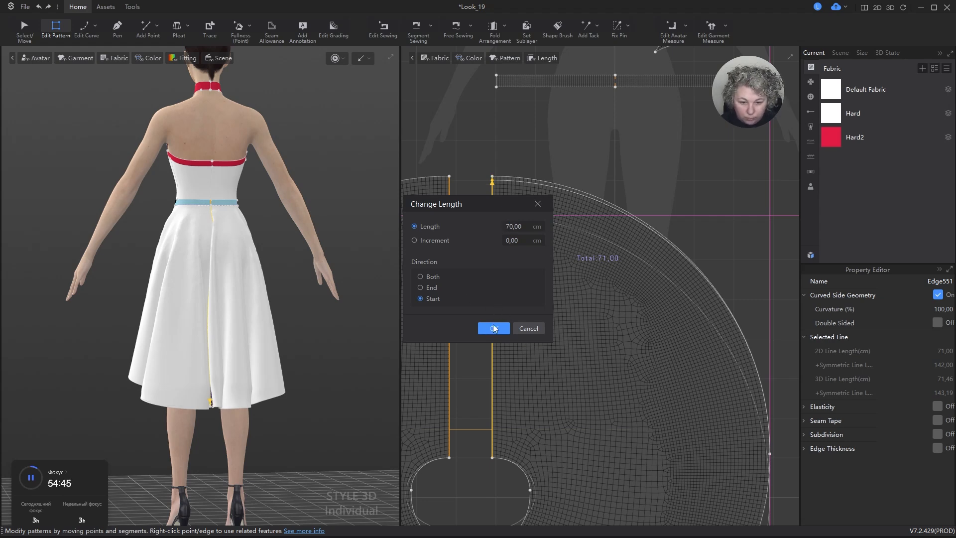
{"action": "left_click", "coordinate": [494, 328]}
Simulate the skirt with its new back length and inspect the high-low hem from the front.
{"action": "key", "text": "a"}
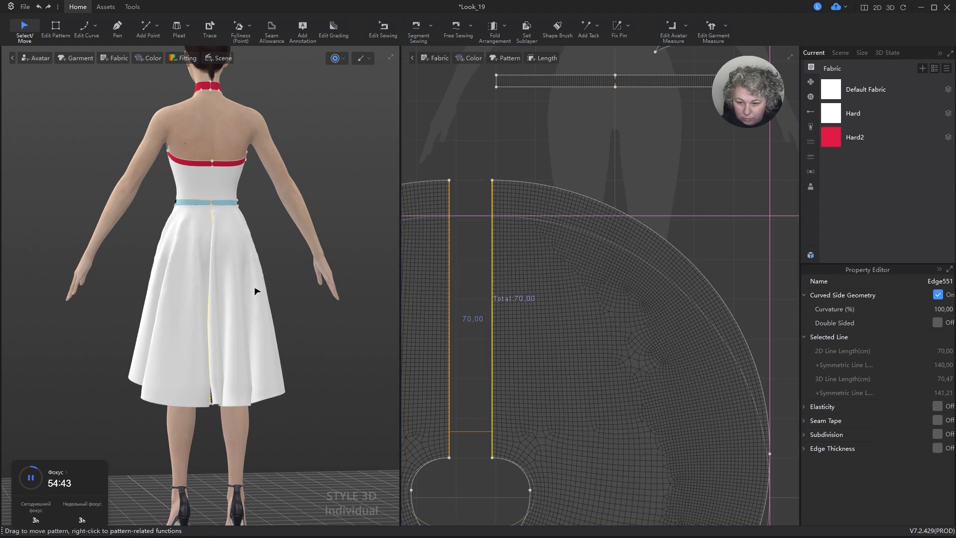
{"action": "key", "text": "space"}
{"action": "right_click_drag", "start_coordinate": [279, 342], "coordinate": [460, 344]}
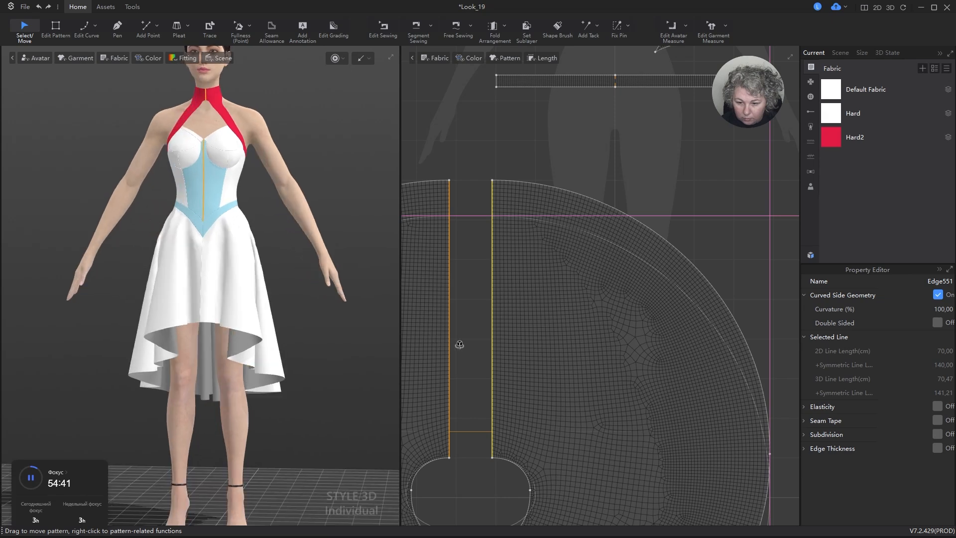
{"action": "key", "text": "space"}
Create a guideline parallel to the X axis through the raised center-front hem point.
{"action": "scroll", "coordinate": [510, 301], "scroll_direction": "down", "scroll_amount": 4}
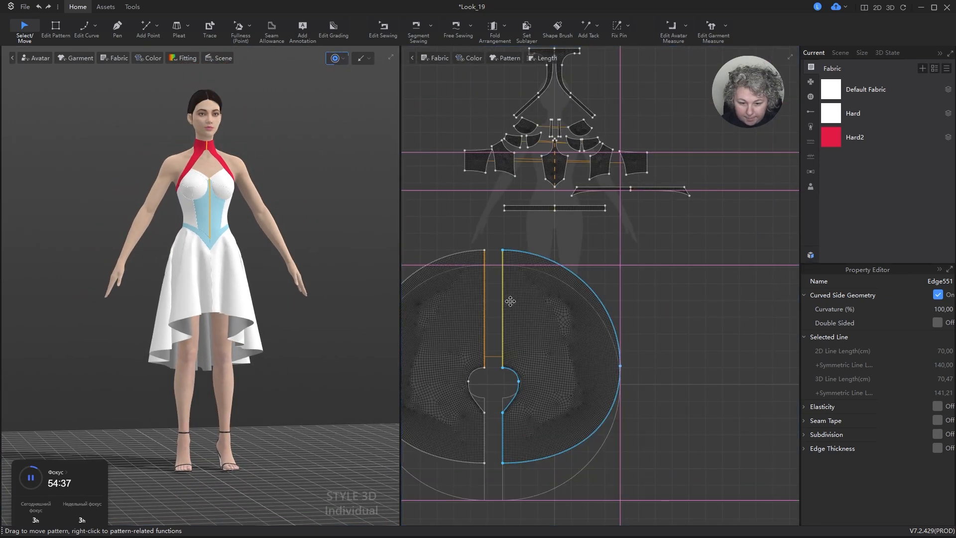
{"action": "scroll", "coordinate": [489, 462], "scroll_direction": "up", "scroll_amount": 5}
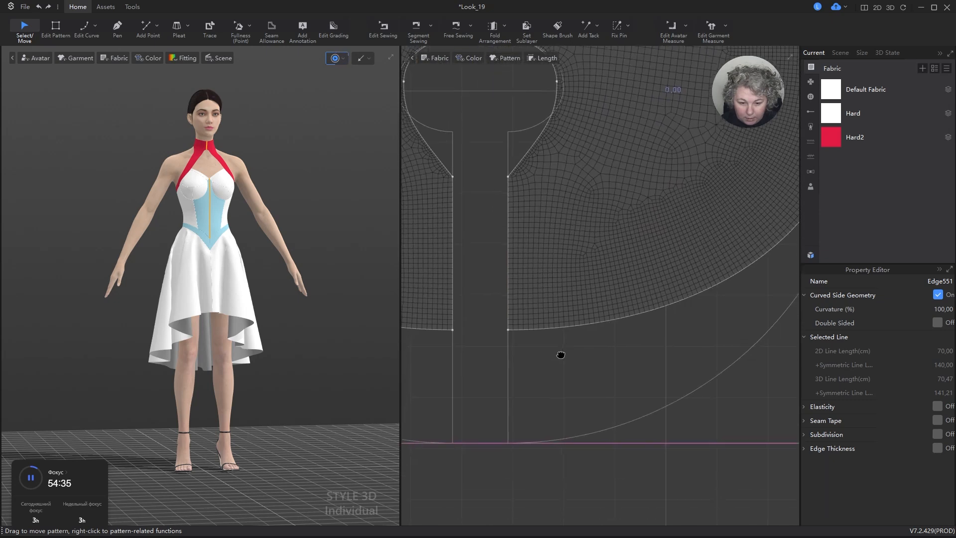
{"action": "key", "text": "z"}
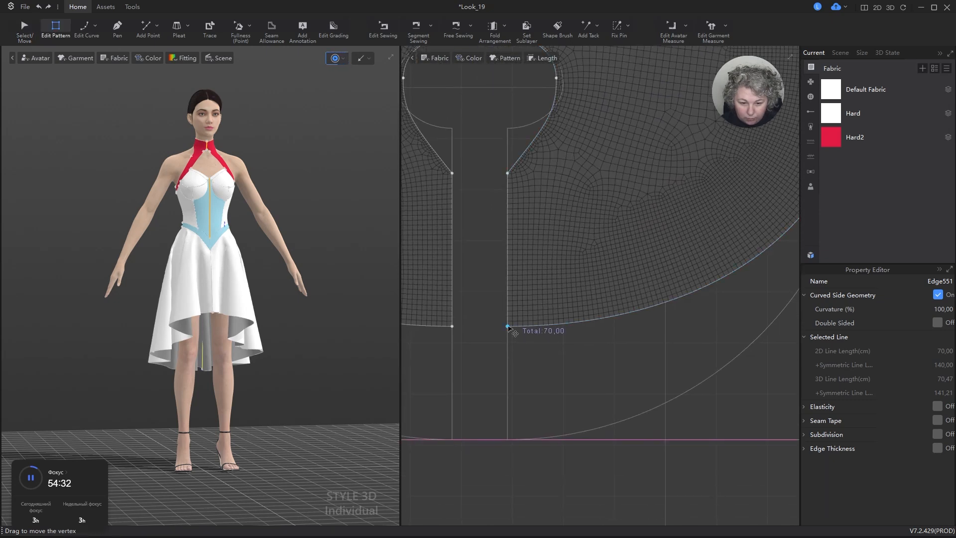
{"action": "right_click", "coordinate": [507, 326]}
{"action": "mouse_move", "coordinate": [572, 371]}
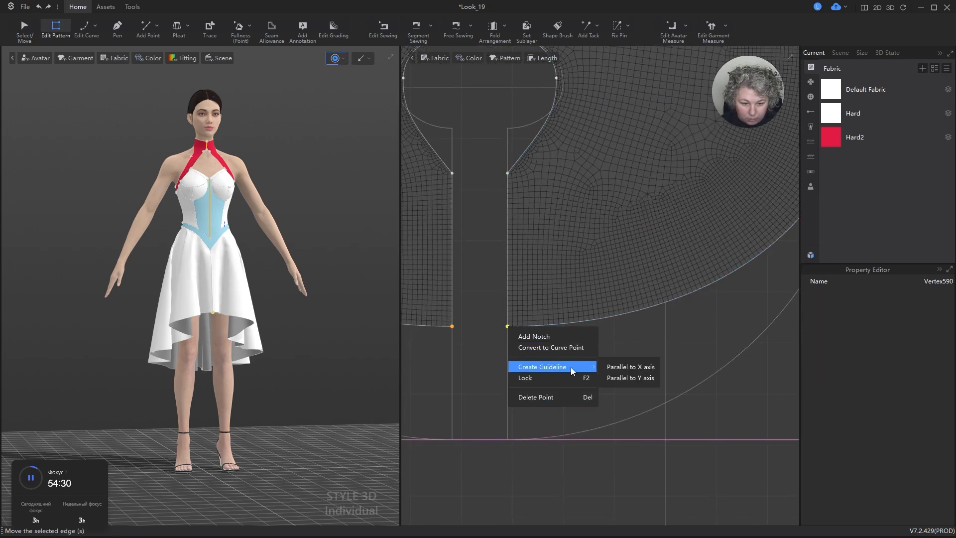
{"action": "left_click", "coordinate": [649, 367]}
Align the front hem's center-front curve handle with the new horizontal guideline.
{"action": "scroll", "coordinate": [548, 348], "scroll_direction": "down", "scroll_amount": 5}
{"action": "key", "text": "v"}
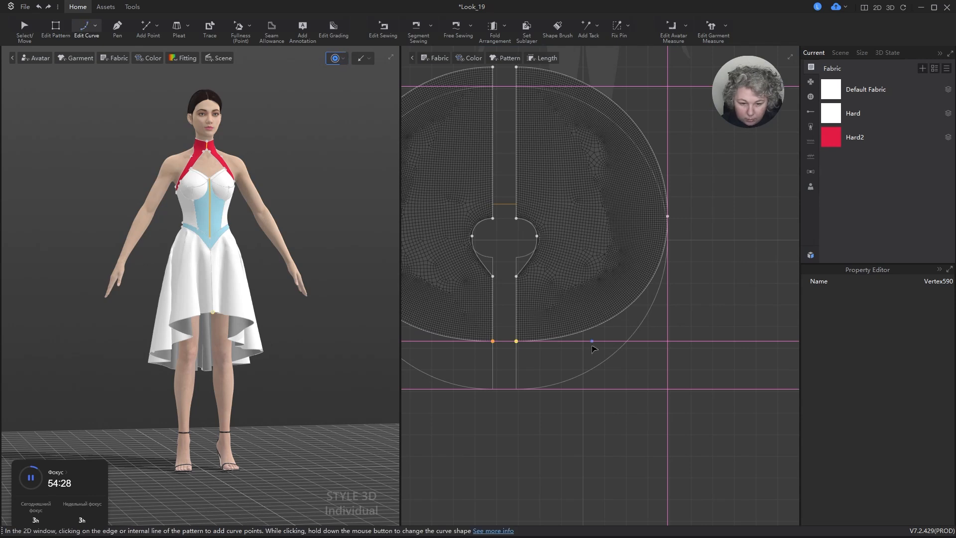
{"action": "scroll", "coordinate": [588, 346], "scroll_direction": "up", "scroll_amount": 5}
{"action": "scroll", "coordinate": [579, 337], "scroll_direction": "up", "scroll_amount": 5}
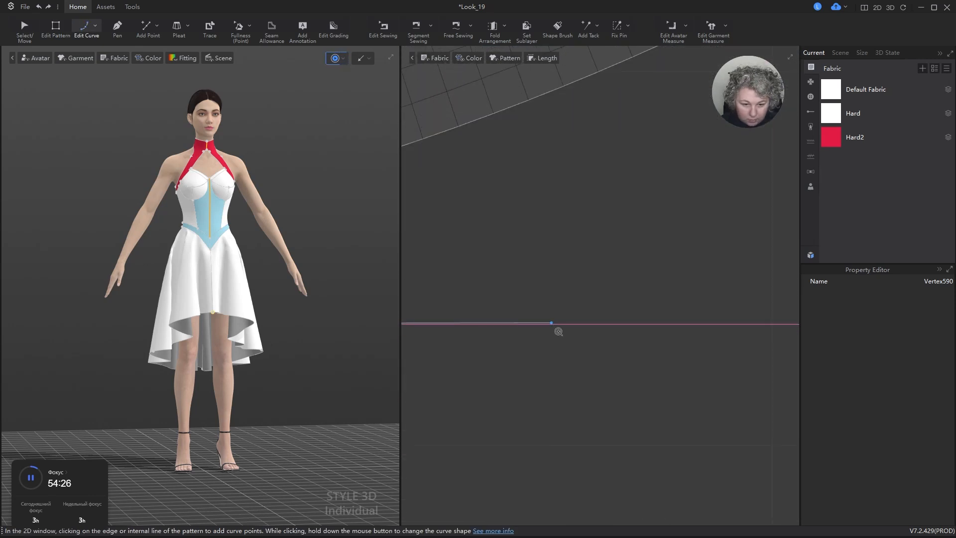
{"action": "left_click_drag", "start_coordinate": [525, 286], "coordinate": [529, 304]}
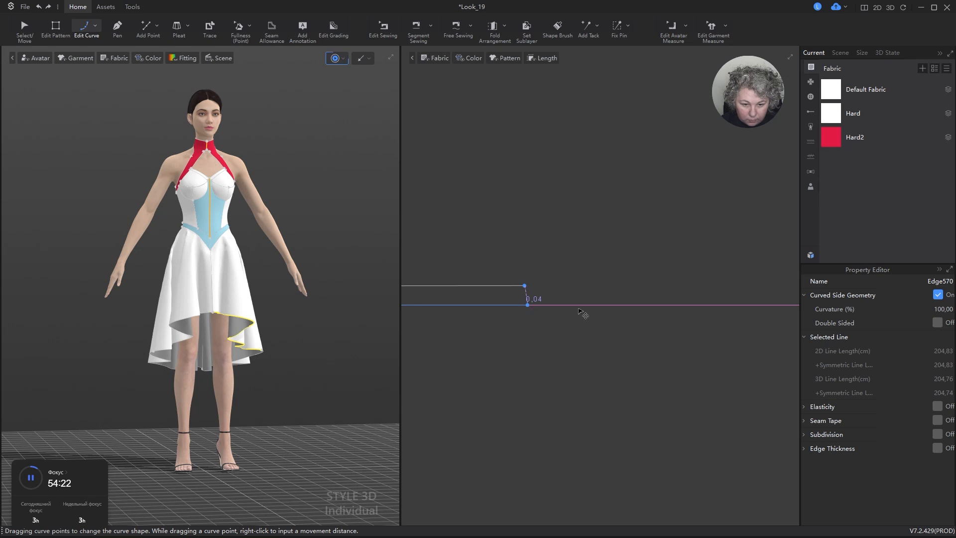
{"action": "left_click_drag", "start_coordinate": [580, 310], "coordinate": [581, 312]}
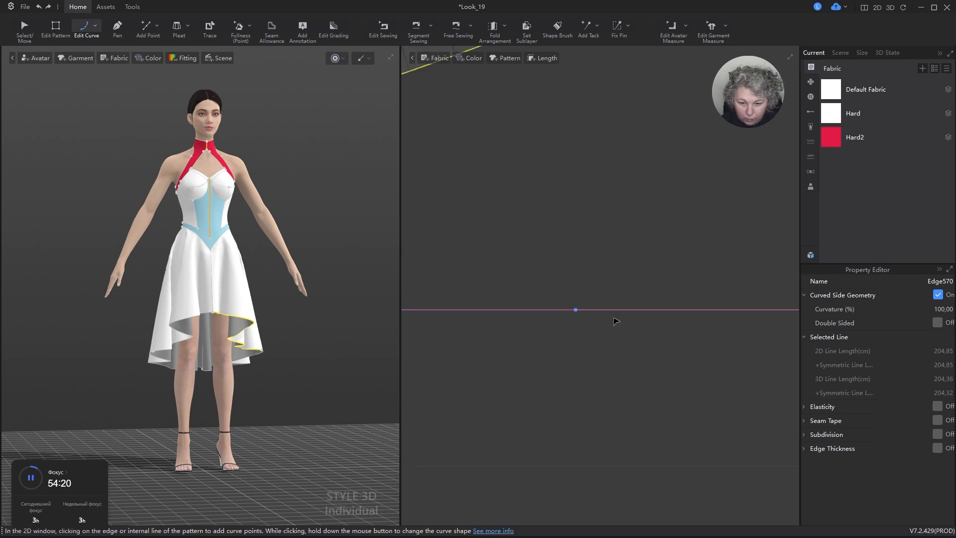
Run the simulation and tug the skirt panels at the front and back to settle their folds.
{"action": "key", "text": "q"}
{"action": "scroll", "coordinate": [242, 323], "scroll_direction": "up", "scroll_amount": 5}
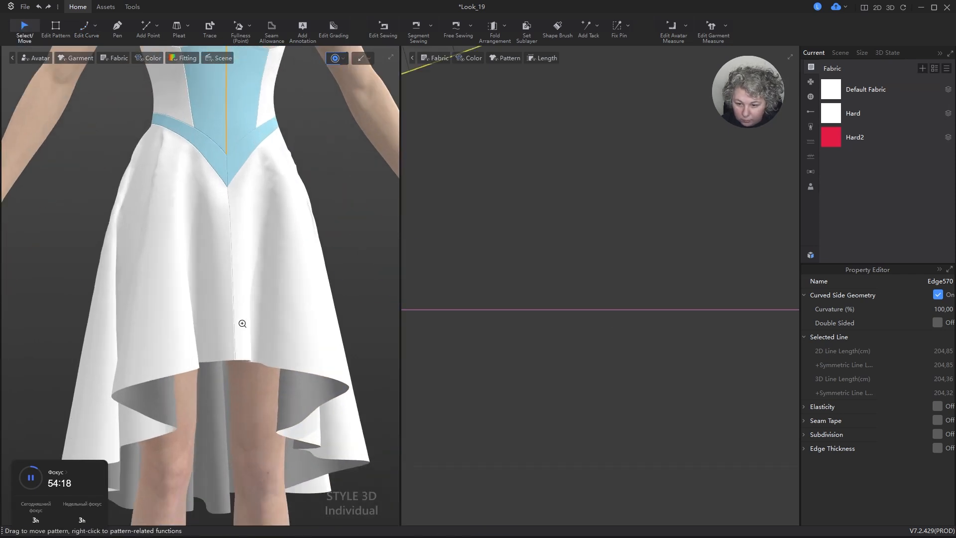
{"action": "left_click", "coordinate": [249, 348]}
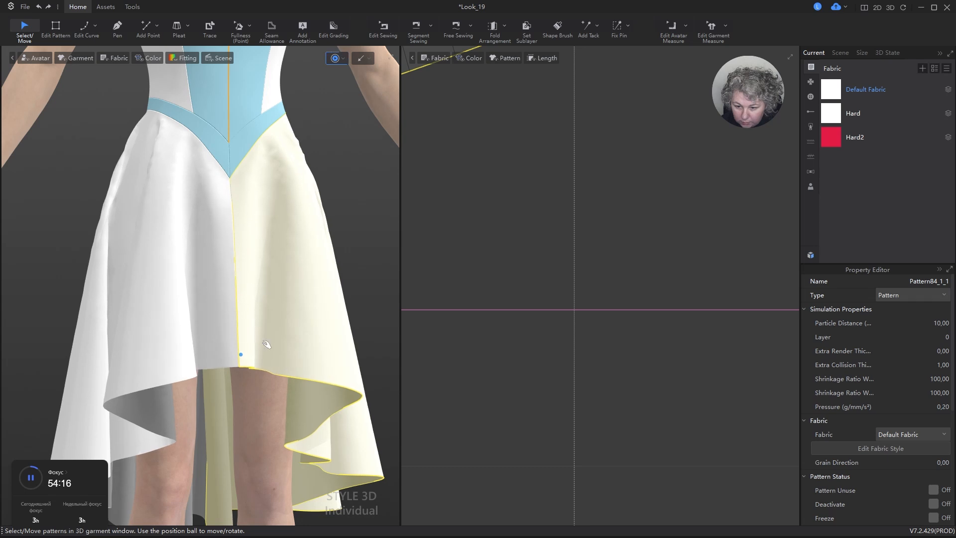
{"action": "right_click_drag", "start_coordinate": [267, 344], "coordinate": [240, 358]}
{"action": "left_click_drag", "start_coordinate": [274, 349], "coordinate": [289, 348]}
{"action": "key", "text": "space"}
{"action": "right_click_drag", "start_coordinate": [281, 292], "coordinate": [466, 322]}
{"action": "scroll", "coordinate": [315, 284], "scroll_direction": "down", "scroll_amount": 5}
{"action": "key", "text": "space"}
{"action": "left_click_drag", "start_coordinate": [315, 366], "coordinate": [360, 379]}
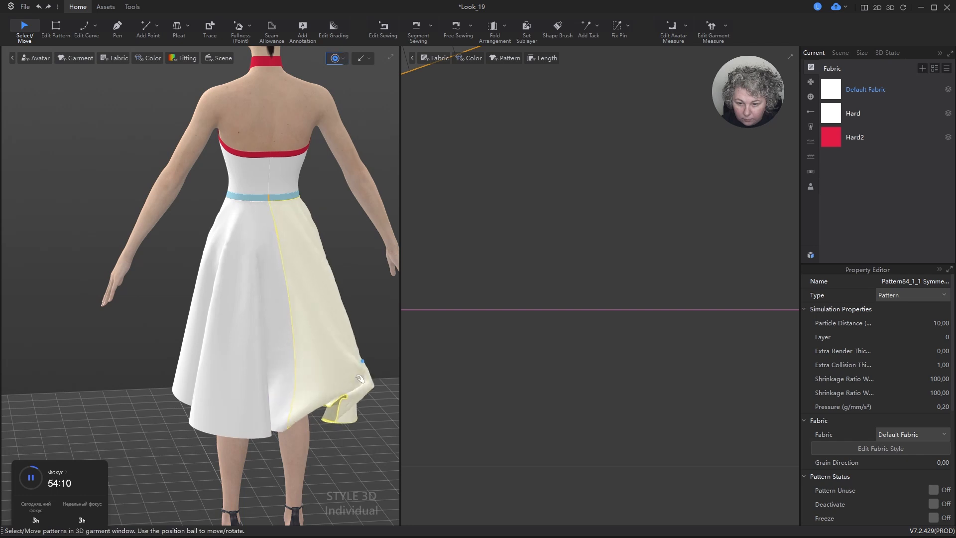
Tug the back of the skirt sideways during the simulation to free the folded hem.
{"action": "left_click_drag", "start_coordinate": [267, 404], "coordinate": [214, 403]}
{"action": "scroll", "coordinate": [360, 348], "scroll_direction": "down", "scroll_amount": 3}
{"action": "scroll", "coordinate": [506, 312], "scroll_direction": "down", "scroll_amount": 4}
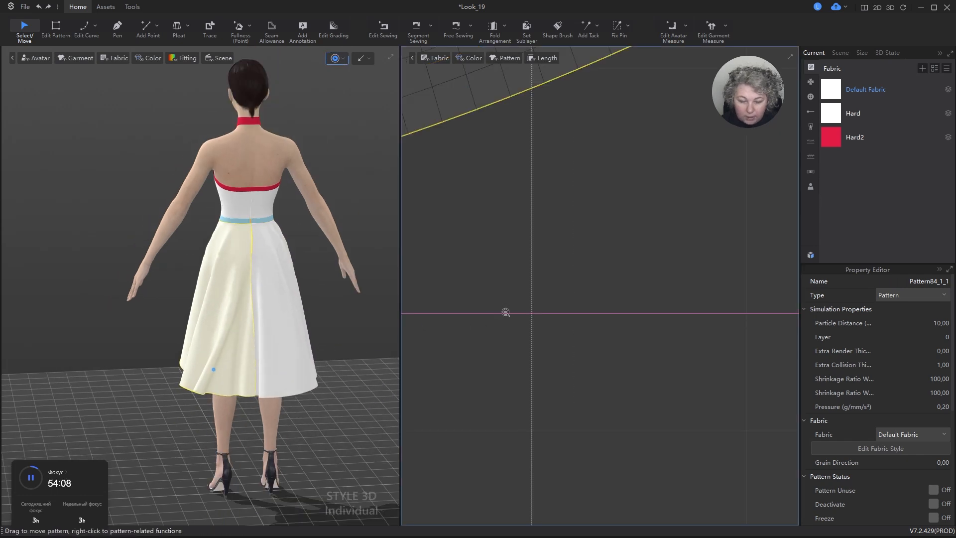
Turn on Curved Side Geometry for the center-back edges of the skirt panels.
{"action": "scroll", "coordinate": [505, 313], "scroll_direction": "down", "scroll_amount": 3}
{"action": "scroll", "coordinate": [514, 214], "scroll_direction": "up", "scroll_amount": 6}
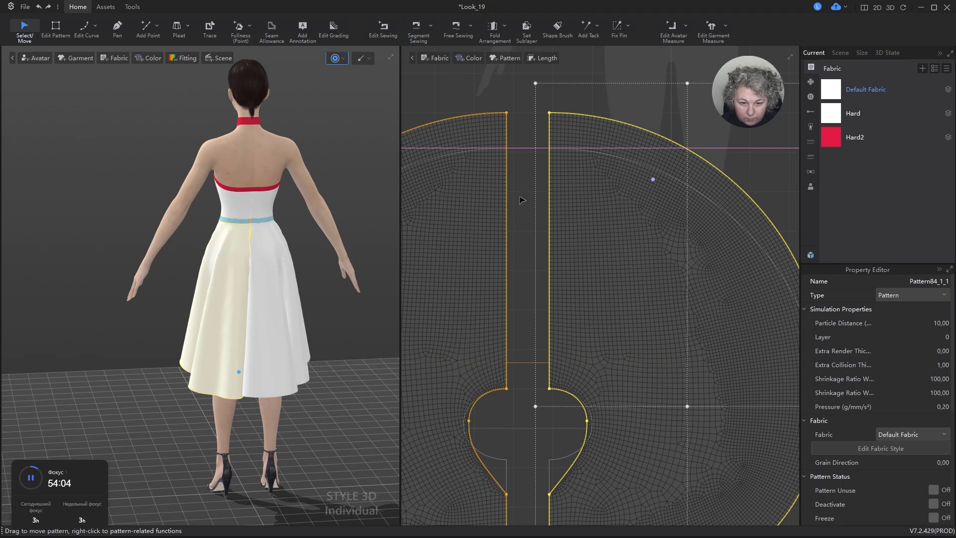
{"action": "left_click", "coordinate": [519, 200]}
{"action": "key", "text": "z"}
{"action": "left_click", "coordinate": [508, 201]}
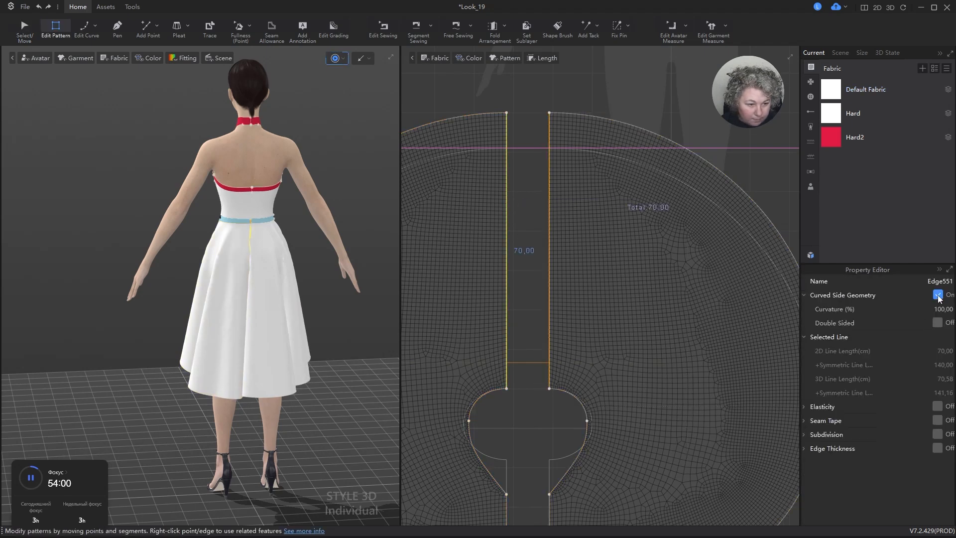
Select the skirt's center-back and center-front seams together and review their sewing properties.
{"action": "key", "text": "b"}
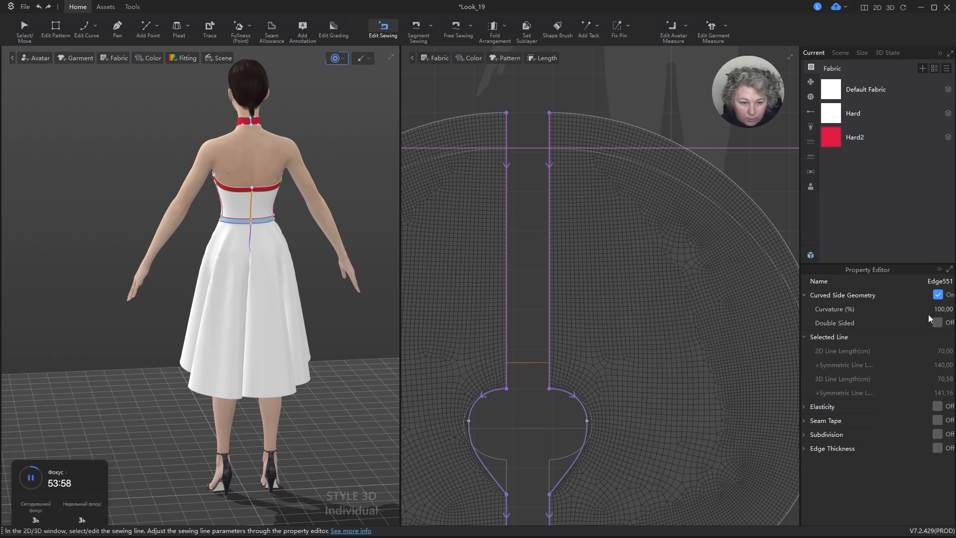
{"action": "left_click", "coordinate": [519, 227]}
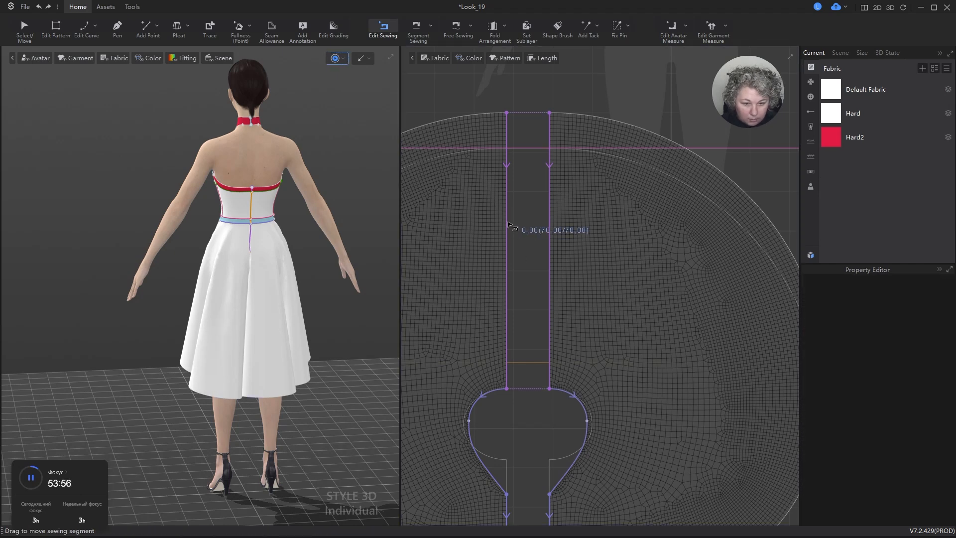
{"action": "left_click", "coordinate": [550, 228]}
{"action": "scroll", "coordinate": [603, 307], "scroll_direction": "down", "scroll_amount": 4}
{"action": "left_click", "coordinate": [563, 412], "text": "shift"}
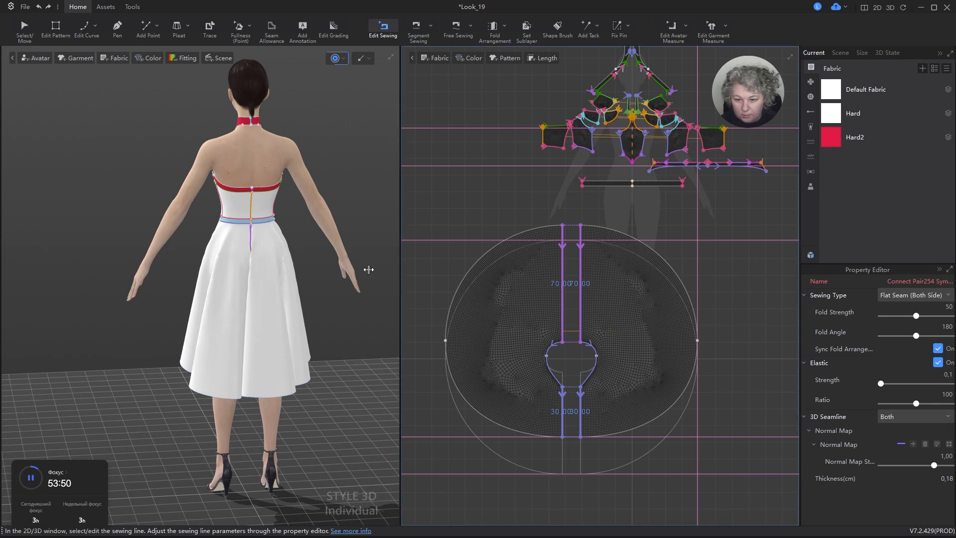
Stop the simulation and set the particle distance of both skirt panels to 5.
{"action": "scroll", "coordinate": [366, 269], "scroll_direction": "up", "scroll_amount": 5}
{"action": "key", "text": "z"}
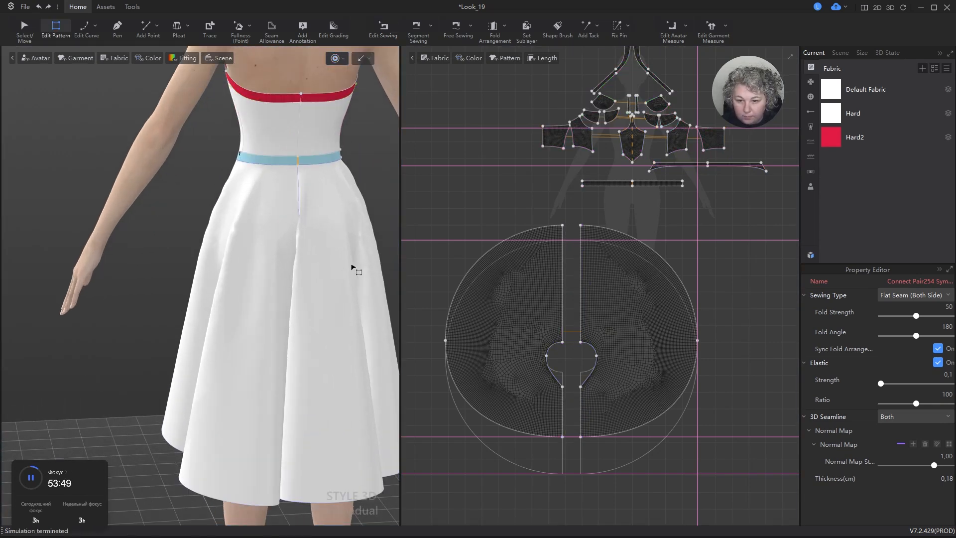
{"action": "key", "text": "space"}
{"action": "left_click", "coordinate": [326, 265]}
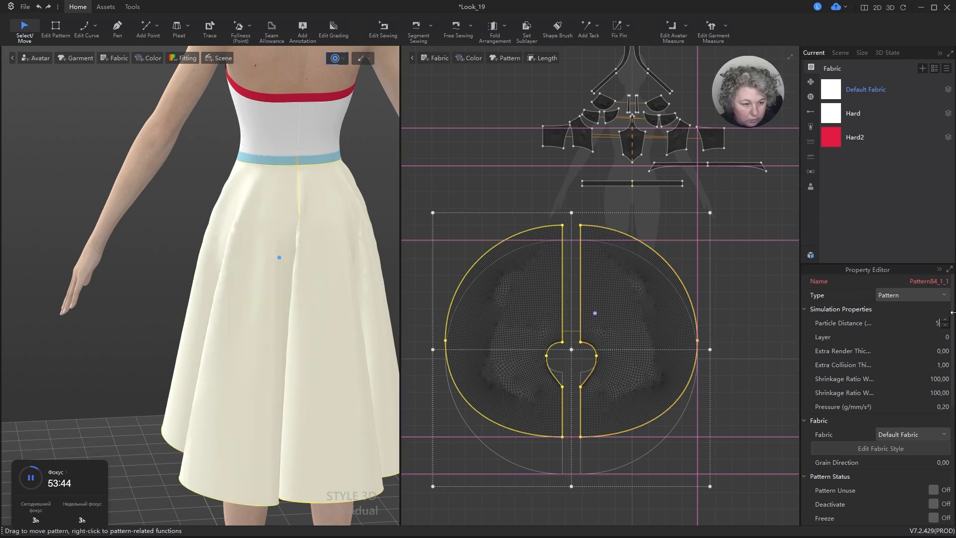
{"action": "key", "text": "Return"}
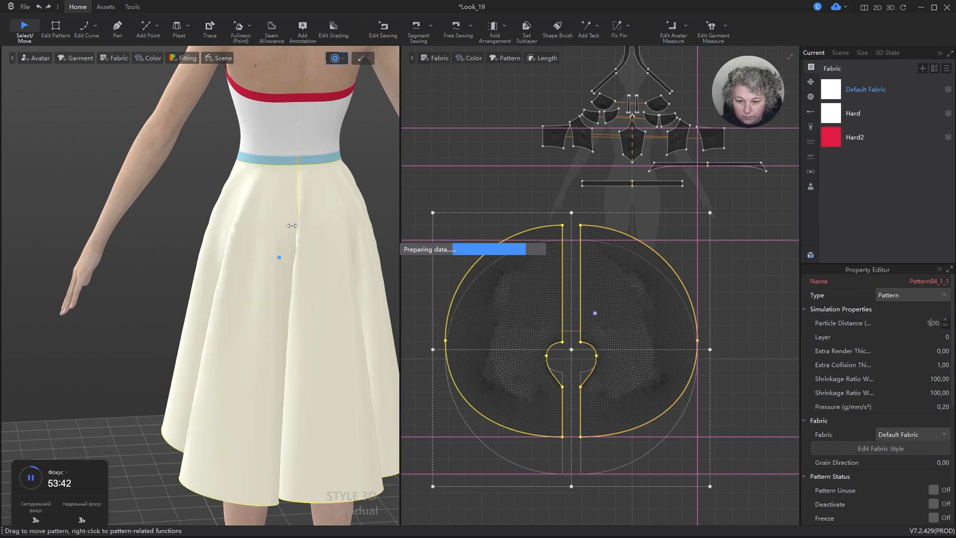
Simulate the refined skirt, pull its side hem outward to spread the folds, and view it from the front.
{"action": "scroll", "coordinate": [297, 228], "scroll_direction": "down", "scroll_amount": 5}
{"action": "right_click_drag", "start_coordinate": [273, 243], "coordinate": [465, 264]}
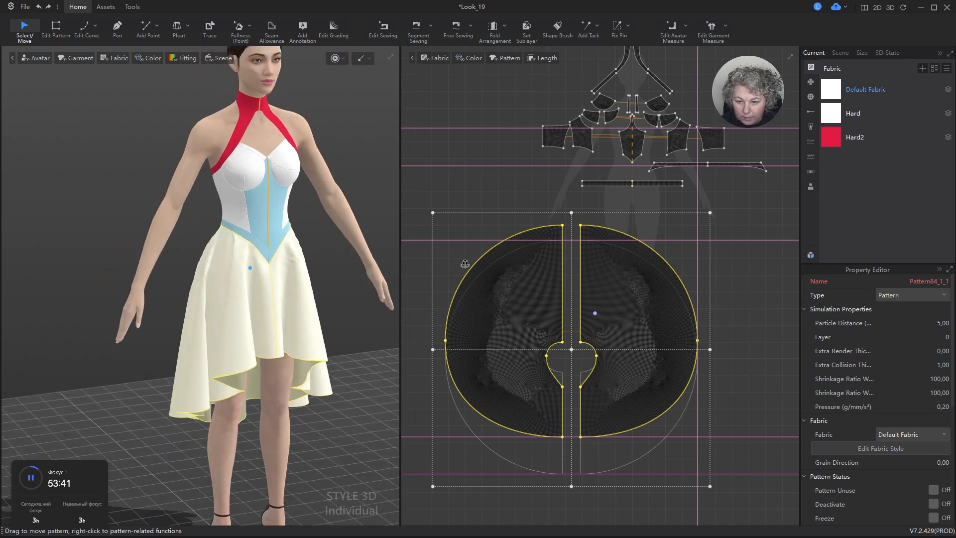
{"action": "key", "text": "space"}
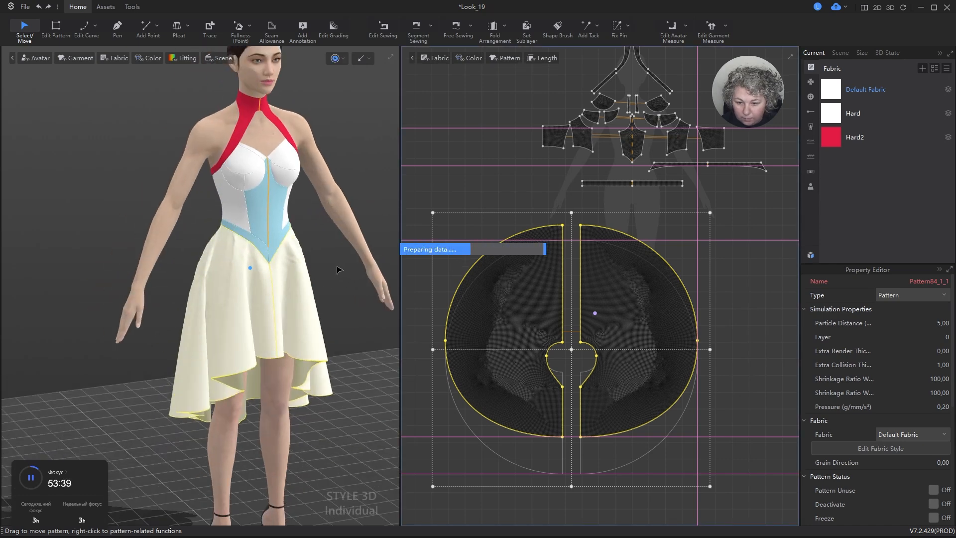
{"action": "right_click_drag", "start_coordinate": [325, 311], "coordinate": [219, 395]}
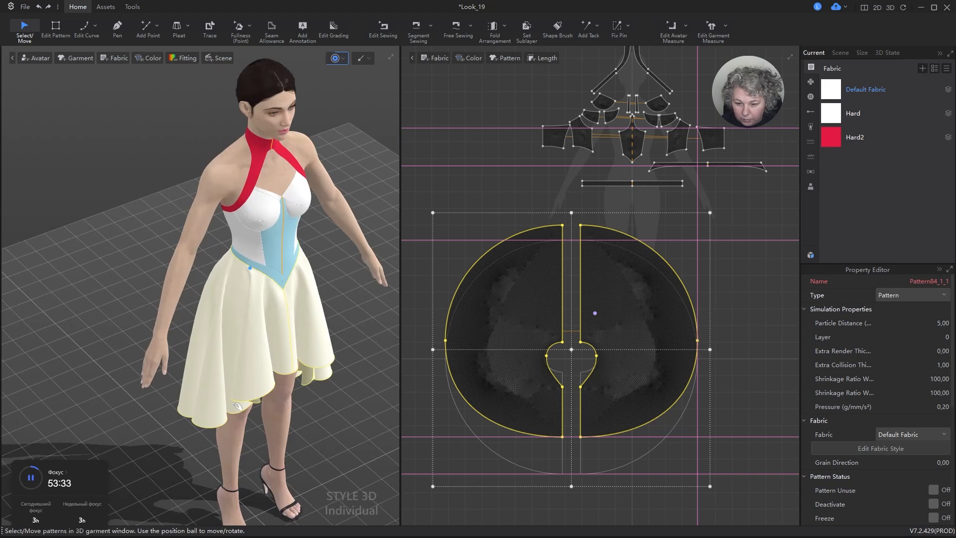
{"action": "left_click_drag", "start_coordinate": [238, 406], "coordinate": [186, 430]}
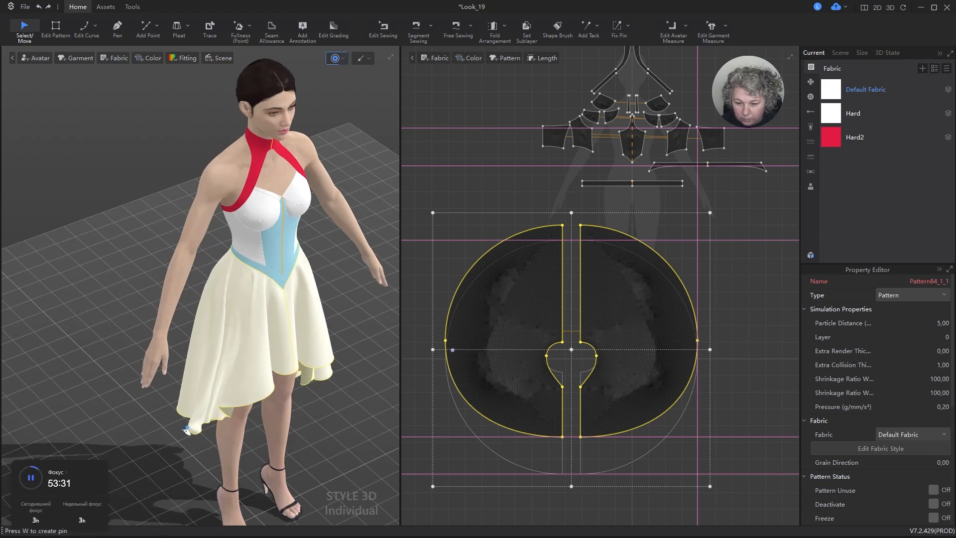
{"action": "key", "text": "w"}
{"action": "right_click_drag", "start_coordinate": [188, 429], "coordinate": [254, 302]}
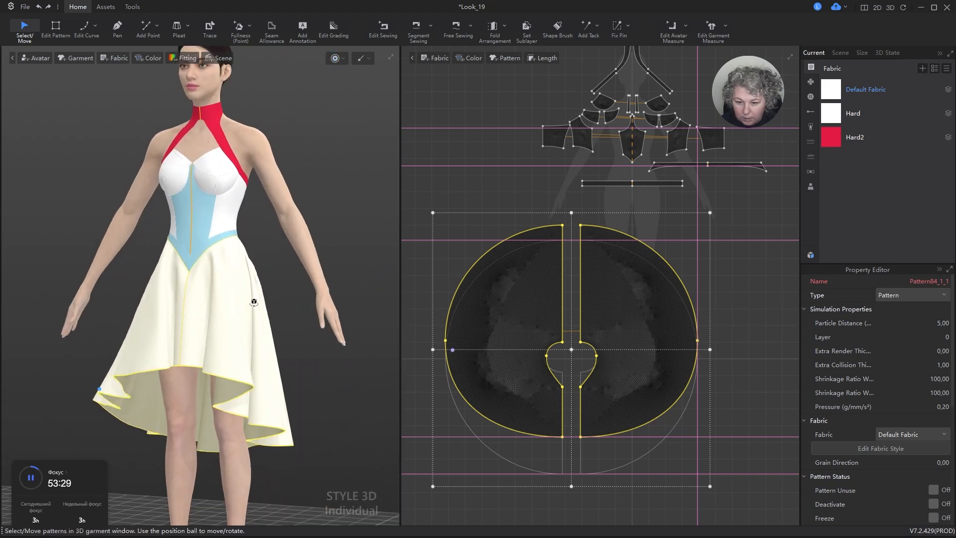
{"action": "key", "text": "2"}
Try the Knit_Suede_Scuba physical preset on Default Fabric.
{"action": "left_click", "coordinate": [878, 85]}
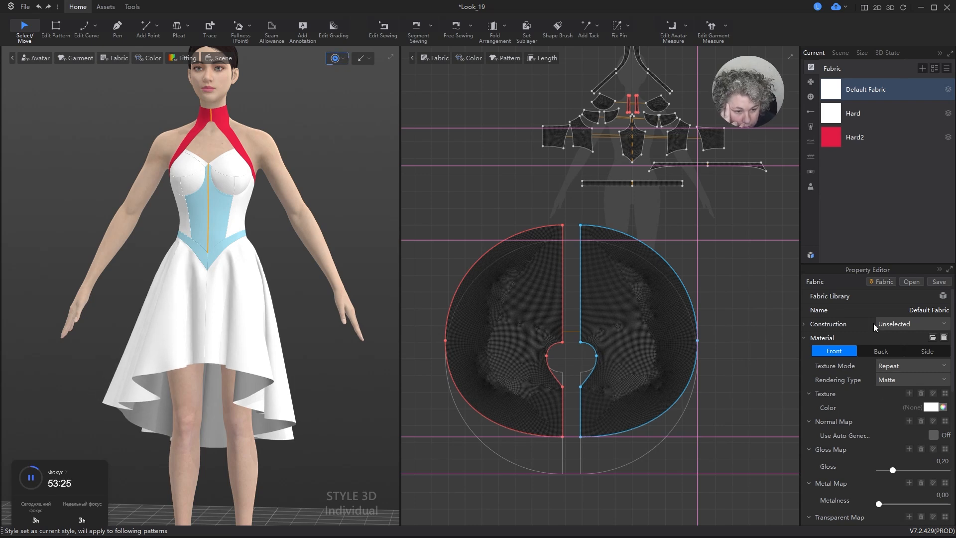
{"action": "left_click", "coordinate": [805, 338]}
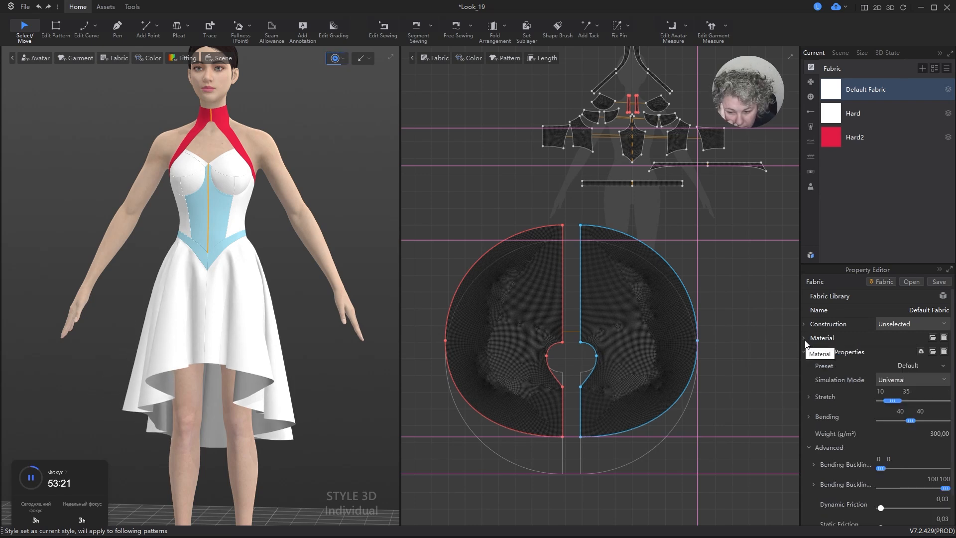
{"action": "left_click", "coordinate": [907, 324]}
{"action": "left_click", "coordinate": [906, 322]}
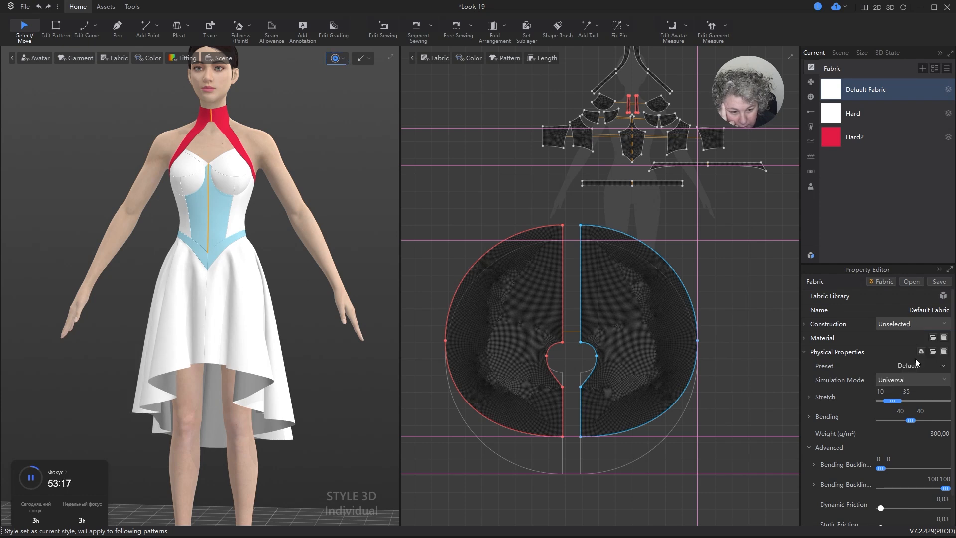
{"action": "left_click", "coordinate": [916, 364]}
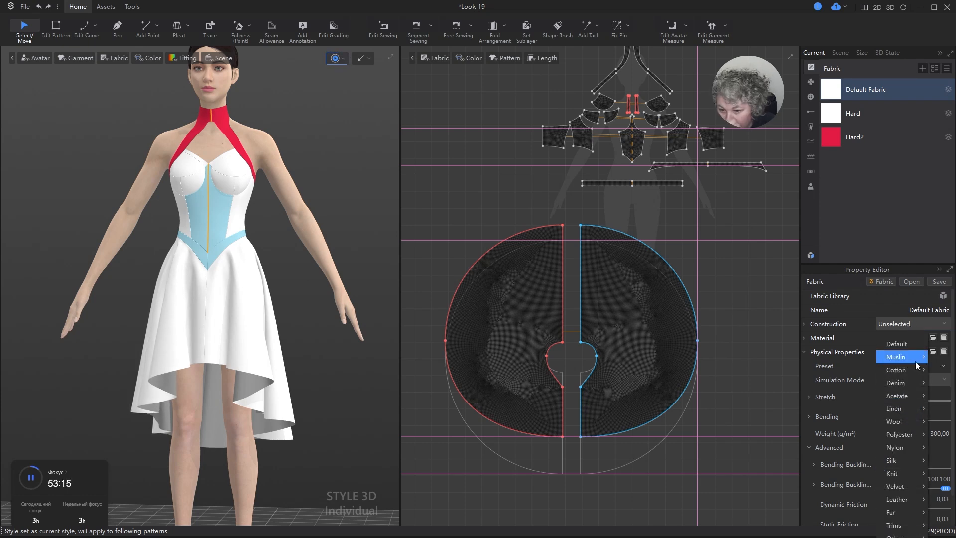
{"action": "mouse_move", "coordinate": [903, 373]}
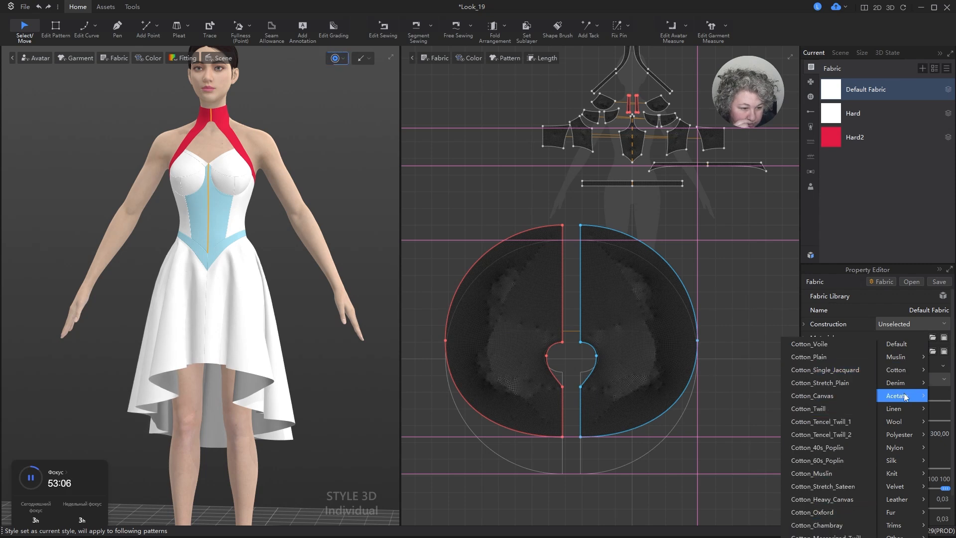
{"action": "mouse_move", "coordinate": [898, 460]}
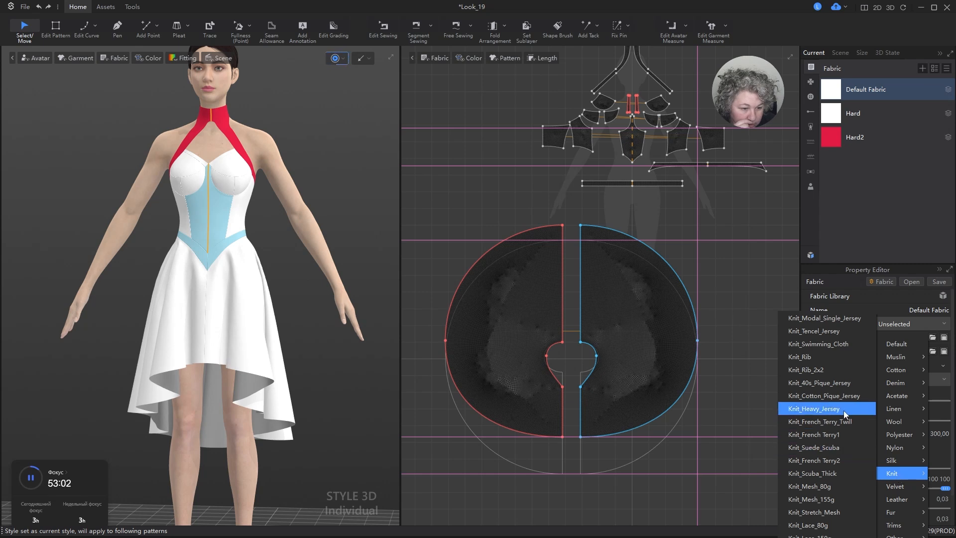
{"action": "left_click", "coordinate": [839, 446]}
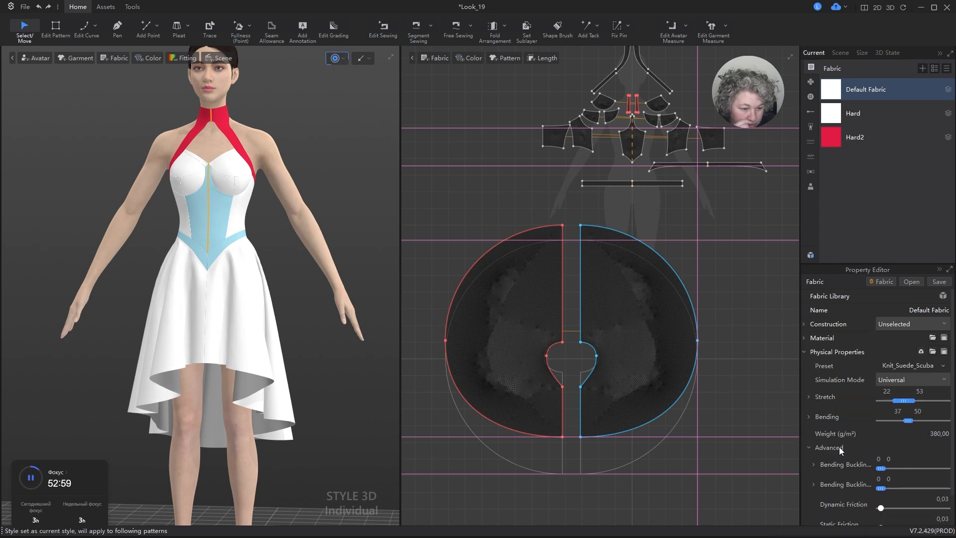
Restart the simulation with the knit preset and tug the front skirt panels to settle their folds.
{"action": "scroll", "coordinate": [295, 293], "scroll_direction": "down", "scroll_amount": 2}
{"action": "key", "text": "space"}
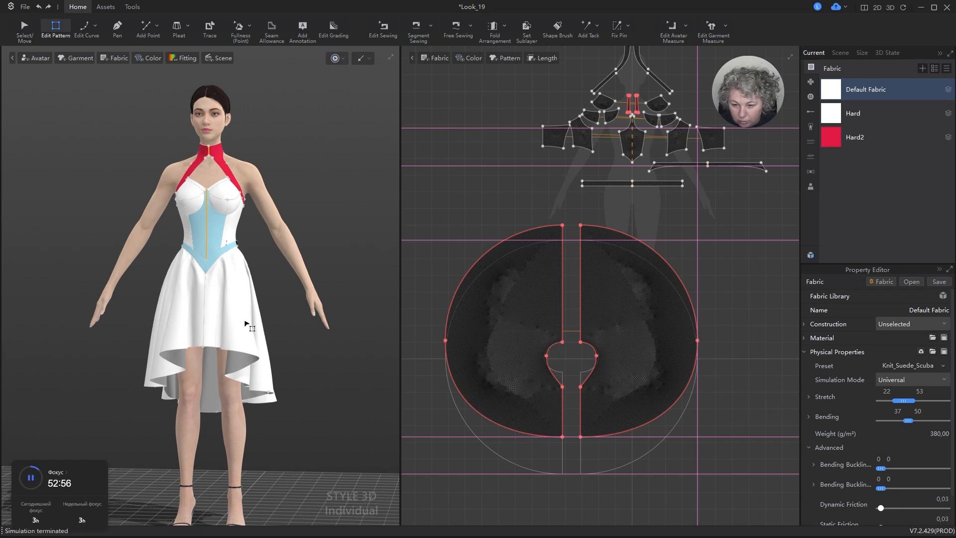
{"action": "scroll", "coordinate": [281, 317], "scroll_direction": "up", "scroll_amount": 5}
{"action": "key", "text": "q"}
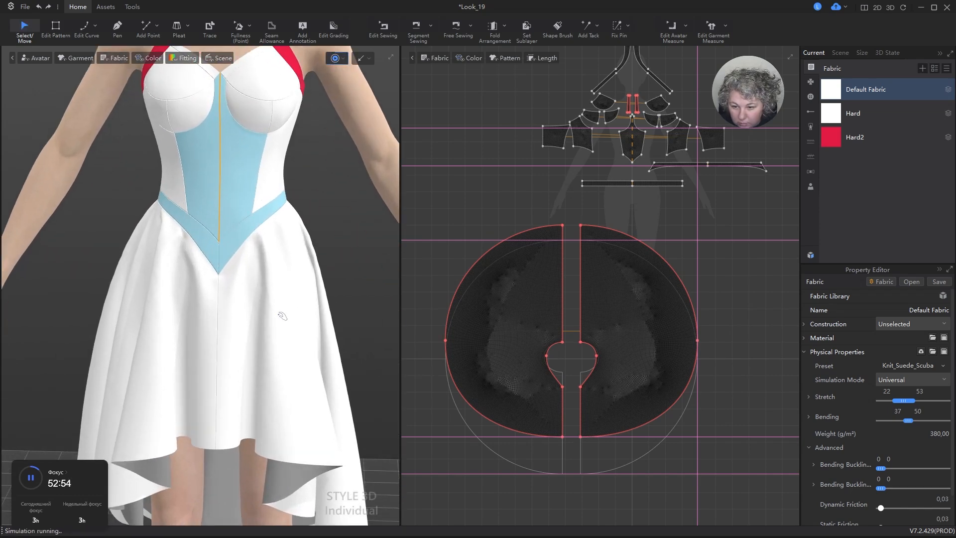
{"action": "right_click_drag", "start_coordinate": [219, 397], "coordinate": [281, 379]}
{"action": "left_click", "coordinate": [285, 381]}
{"action": "left_click_drag", "start_coordinate": [282, 380], "coordinate": [282, 371]}
{"action": "left_click_drag", "start_coordinate": [252, 426], "coordinate": [299, 420]}
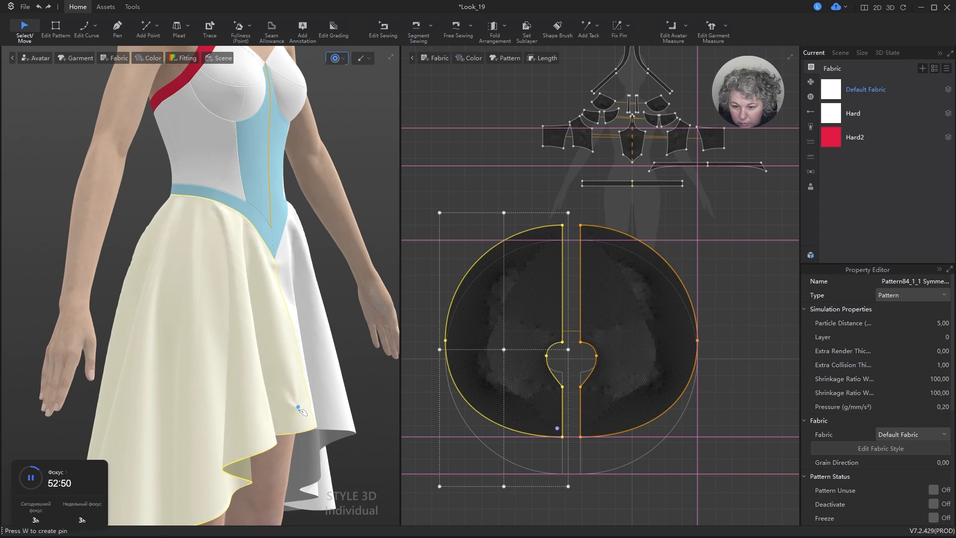
Unfreeze the pointed waist yoke.
{"action": "right_click_drag", "start_coordinate": [335, 329], "coordinate": [304, 299]}
{"action": "middle_click_drag", "start_coordinate": [317, 278], "coordinate": [244, 222]}
{"action": "left_click", "coordinate": [210, 121]}
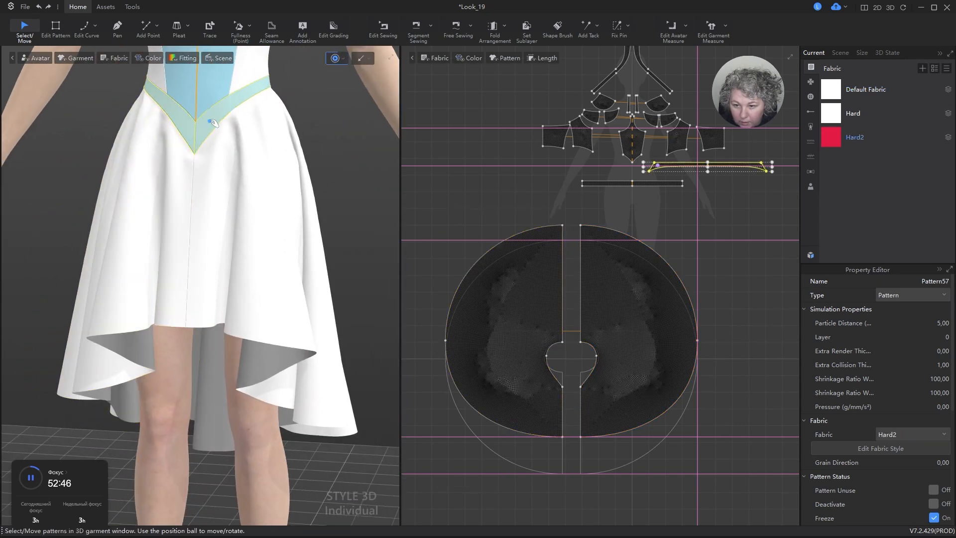
{"action": "key", "text": "ctrl+k"}
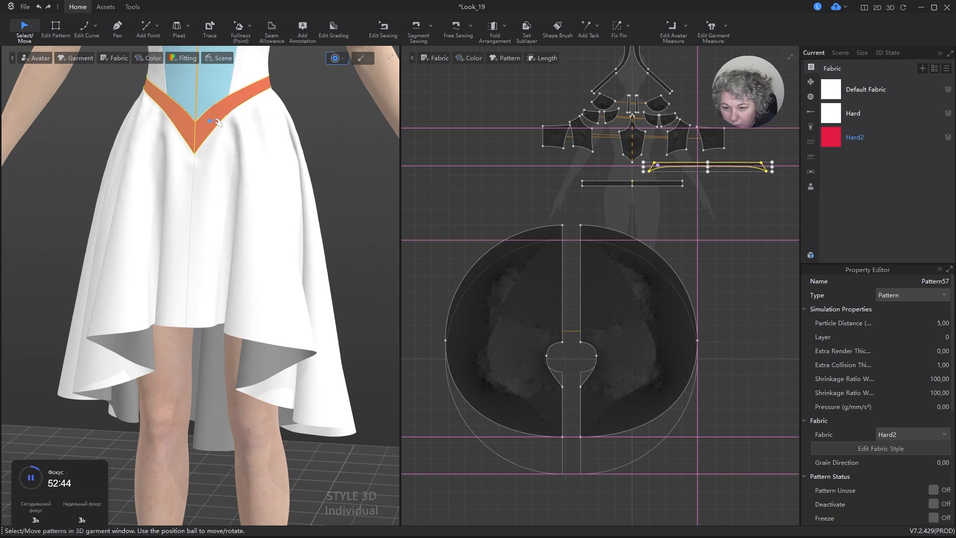
{"action": "right_click_drag", "start_coordinate": [252, 171], "coordinate": [296, 156]}
Restart the simulation with the unfrozen yoke and tug the front panels near the center-front seam.
{"action": "left_click", "coordinate": [215, 206]}
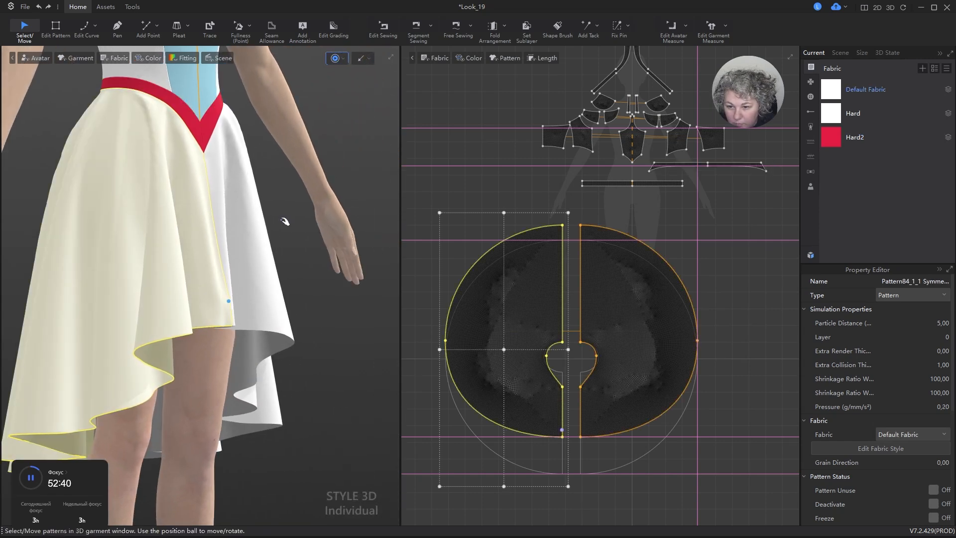
{"action": "key", "text": "space"}
{"action": "right_click_drag", "start_coordinate": [284, 220], "coordinate": [238, 199]}
{"action": "scroll", "coordinate": [241, 199], "scroll_direction": "up", "scroll_amount": 4}
{"action": "key", "text": "space"}
{"action": "left_click", "coordinate": [245, 192]}
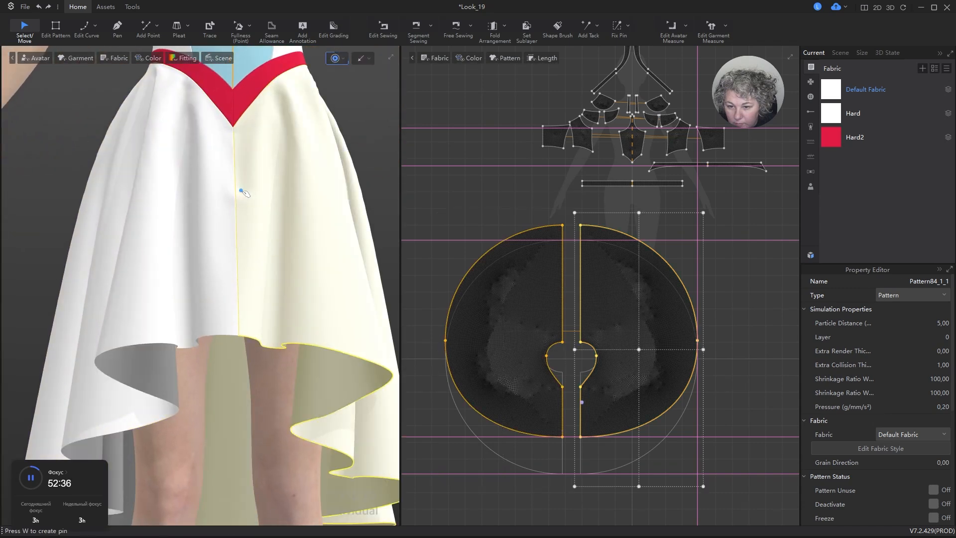
Tug the back skirt panels from behind to rearrange their folds, and stop the simulation.
{"action": "right_click_drag", "start_coordinate": [246, 165], "coordinate": [255, 251]}
{"action": "scroll", "coordinate": [235, 184], "scroll_direction": "down", "scroll_amount": 1}
{"action": "scroll", "coordinate": [237, 185], "scroll_direction": "down", "scroll_amount": 3}
{"action": "left_click", "coordinate": [252, 296]}
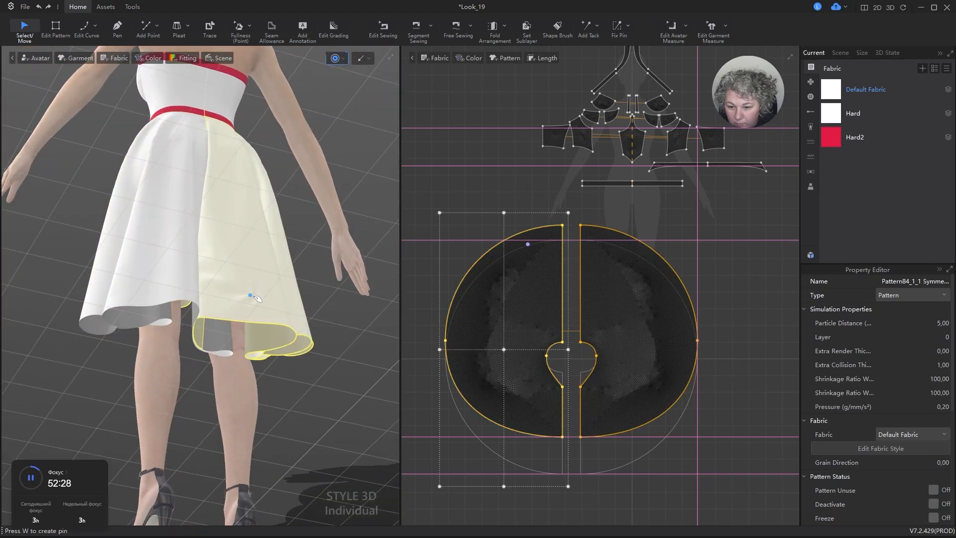
{"action": "left_click_drag", "start_coordinate": [241, 310], "coordinate": [283, 305]}
{"action": "left_click", "coordinate": [182, 307]}
{"action": "key", "text": "space"}
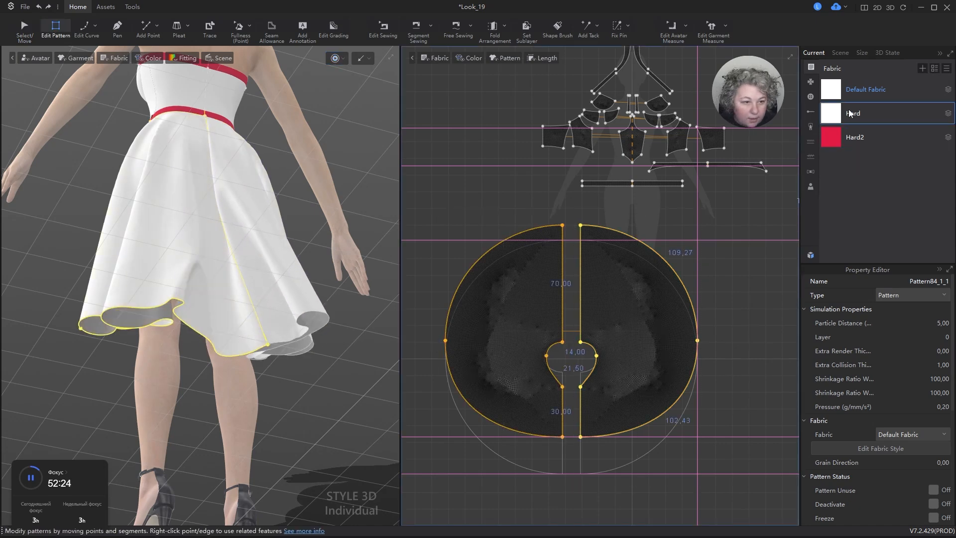
Apply the Silk_Twill_16mm physical preset to Default Fabric.
{"action": "left_click", "coordinate": [869, 93]}
{"action": "scroll", "coordinate": [868, 436], "scroll_direction": "down", "scroll_amount": 1}
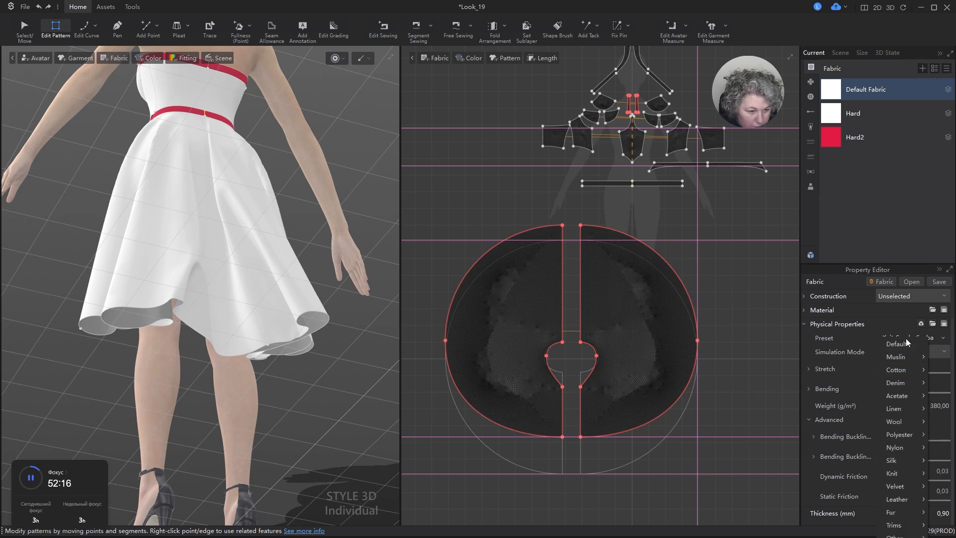
{"action": "left_click", "coordinate": [934, 339]}
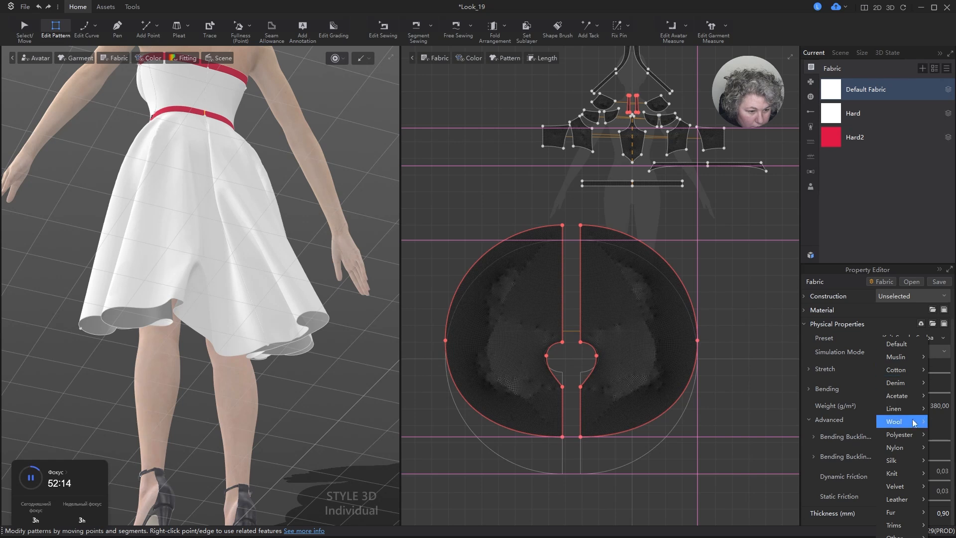
{"action": "mouse_move", "coordinate": [914, 426]}
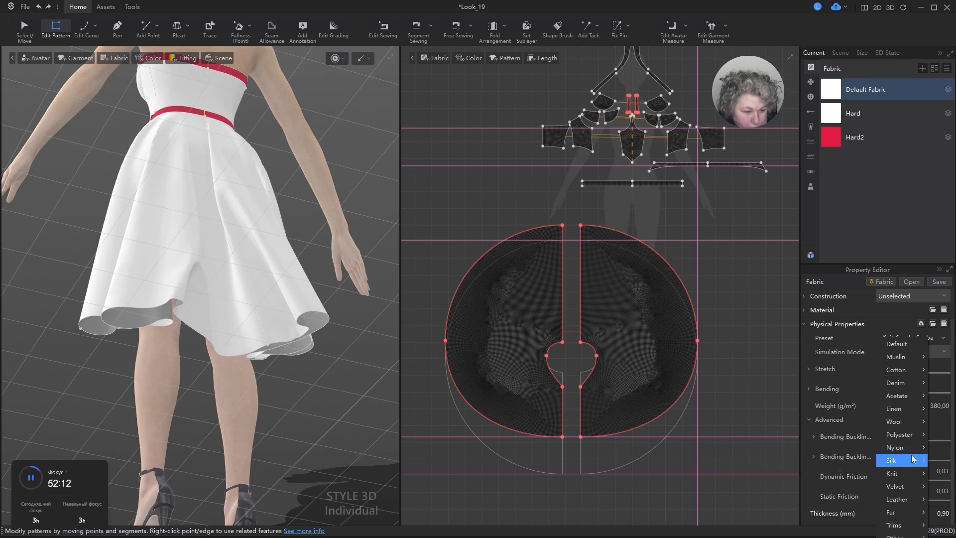
{"action": "mouse_move", "coordinate": [910, 462]}
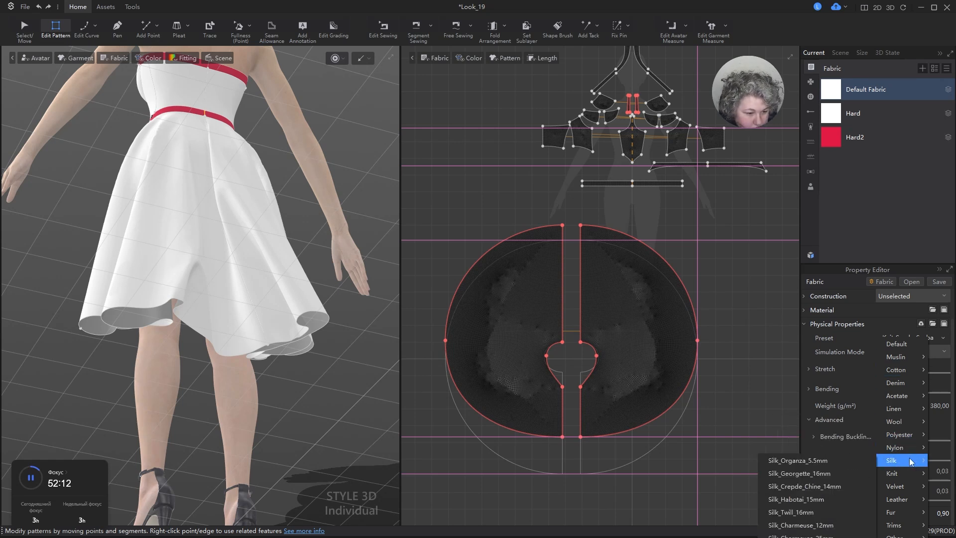
{"action": "left_click", "coordinate": [829, 512]}
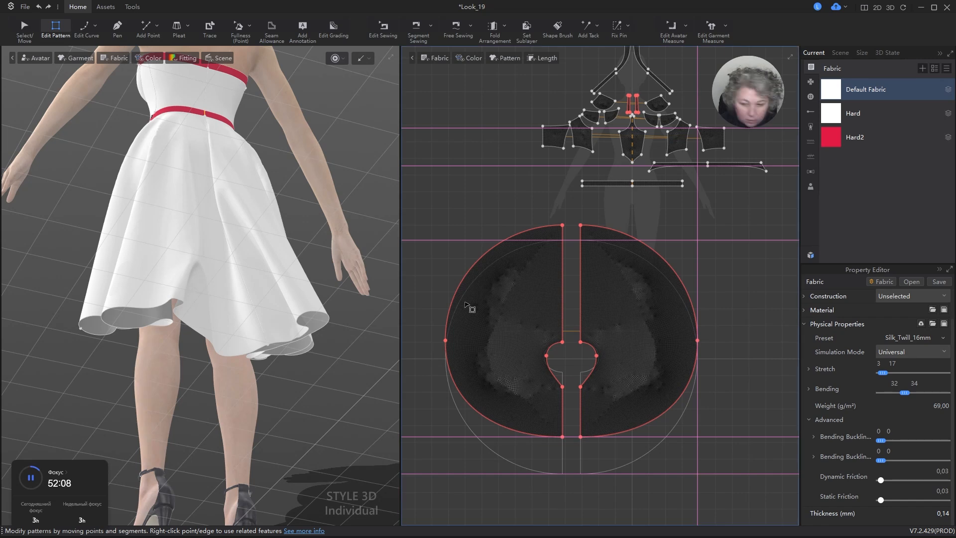
Run the simulation, tug the back skirt panel from behind to rearrange its folds, and stop the simulation.
{"action": "key", "text": "space"}
{"action": "right_click_drag", "start_coordinate": [269, 221], "coordinate": [309, 312]}
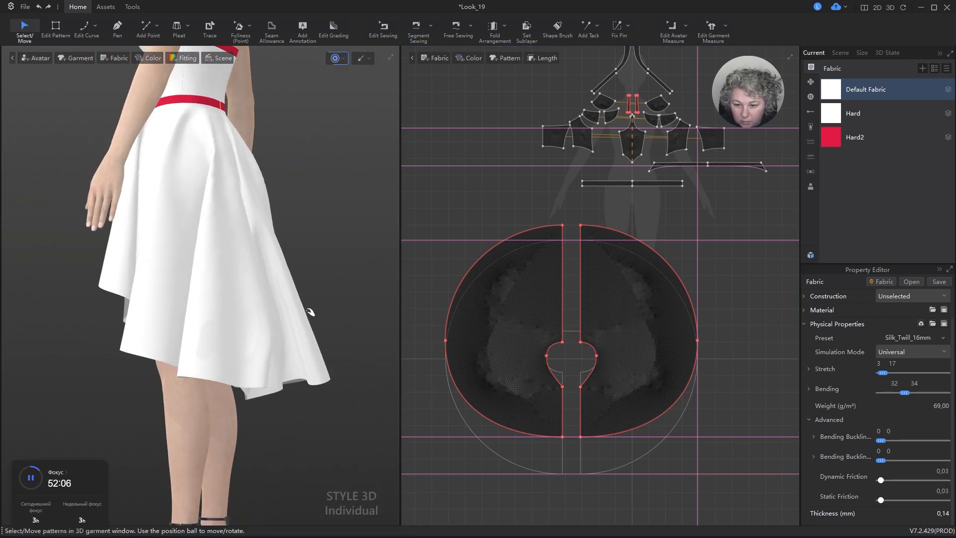
{"action": "right_click_drag", "start_coordinate": [345, 232], "coordinate": [273, 344]}
{"action": "left_click", "coordinate": [203, 355]}
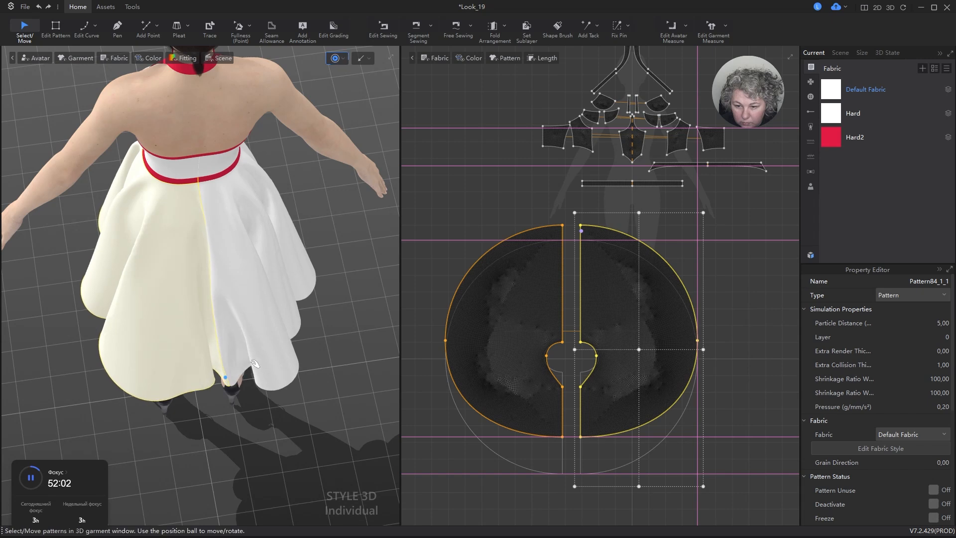
{"action": "right_click_drag", "start_coordinate": [320, 295], "coordinate": [354, 250]}
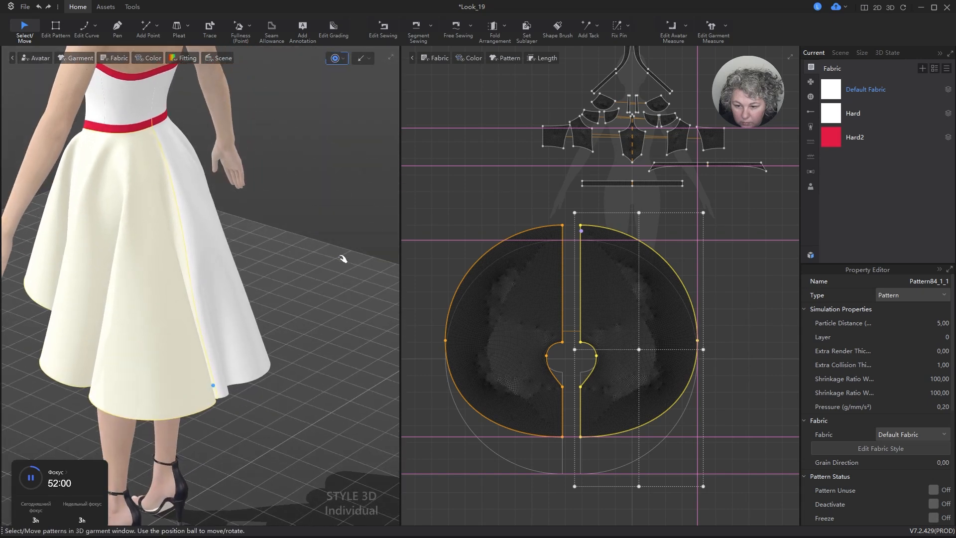
{"action": "key", "text": "z"}
{"action": "right_click_drag", "start_coordinate": [291, 248], "coordinate": [367, 233]}
{"action": "scroll", "coordinate": [259, 260], "scroll_direction": "down", "scroll_amount": 3}
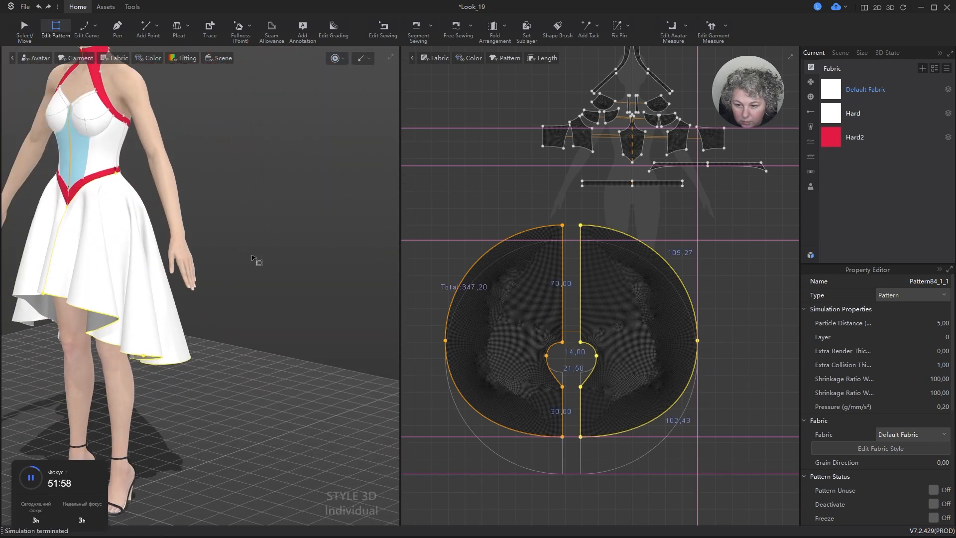
{"action": "right_click_drag", "start_coordinate": [258, 260], "coordinate": [244, 281]}
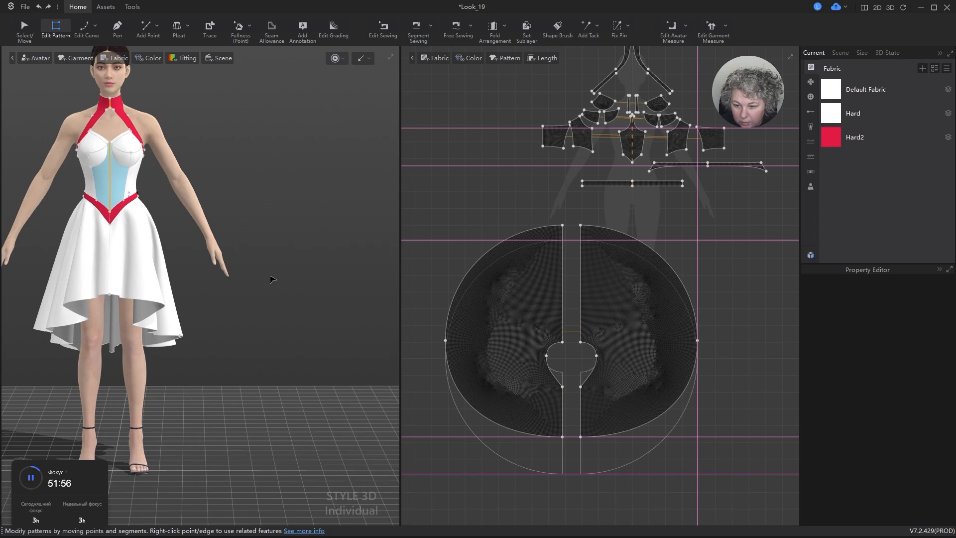
Restart the simulation, pull the skirt's side hem outward from the front, and stop the simulation.
{"action": "key", "text": "space"}
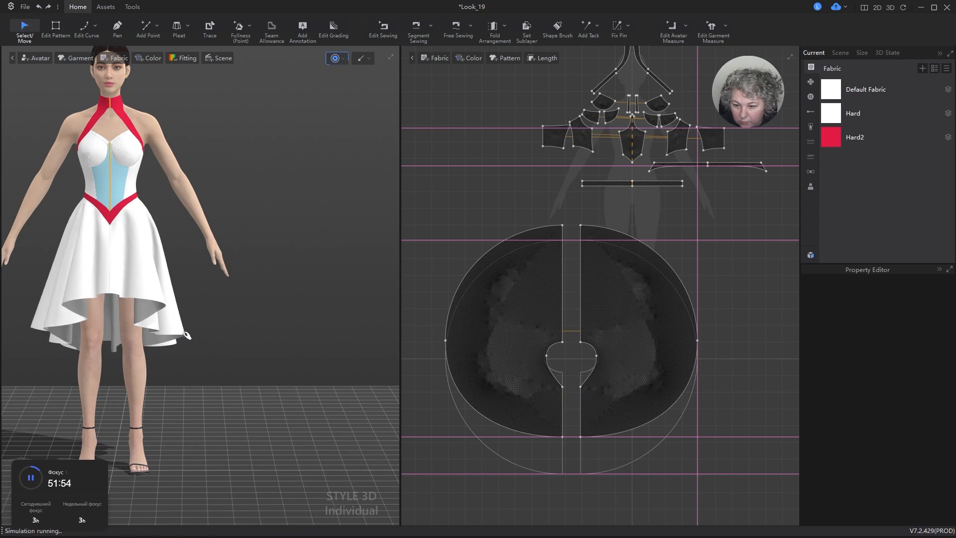
{"action": "left_click", "coordinate": [181, 333]}
{"action": "key", "text": "space"}
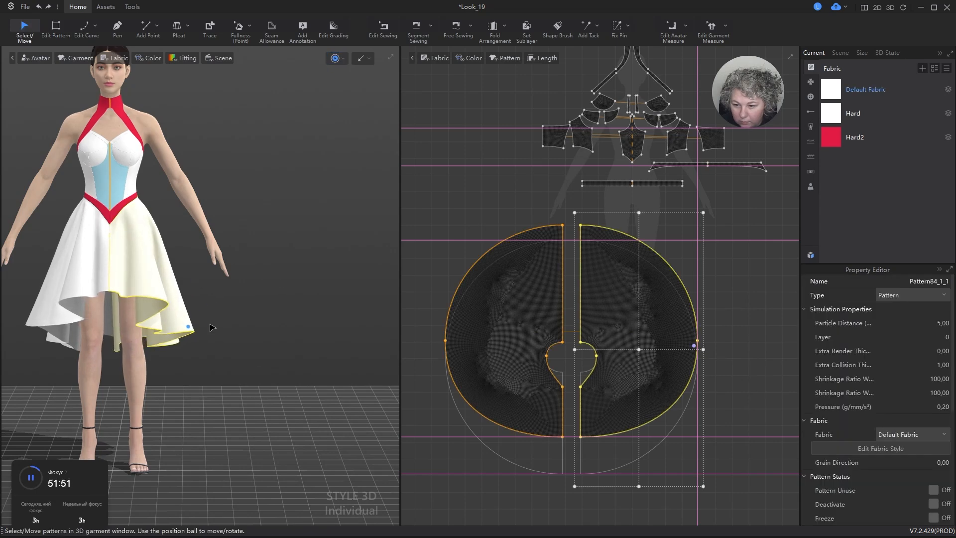
{"action": "key", "text": "z"}
{"action": "right_click_drag", "start_coordinate": [188, 275], "coordinate": [271, 269]}
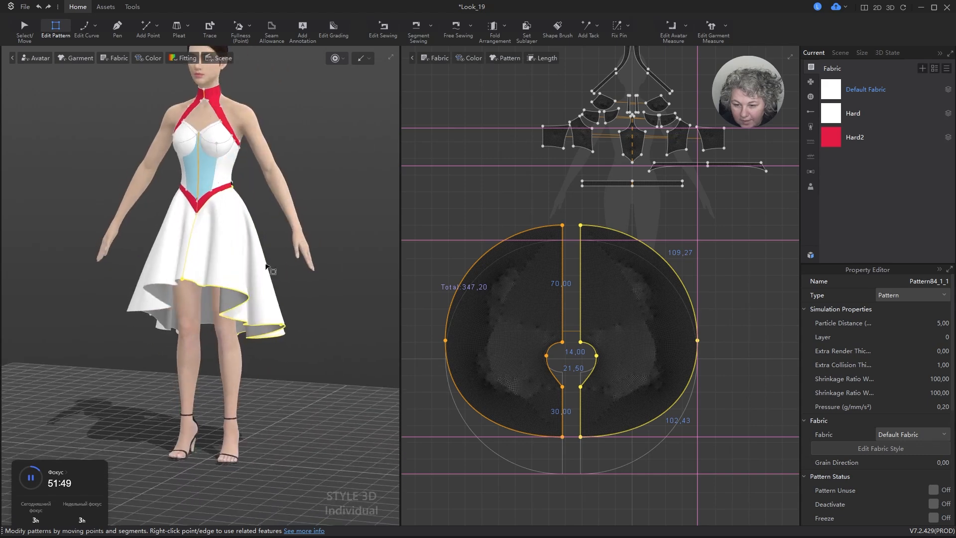
Set the pressure of both skirt panels to 0.10, deselect them, and check the drape from the front.
{"action": "key", "text": "a"}
{"action": "left_click", "coordinate": [540, 272]}
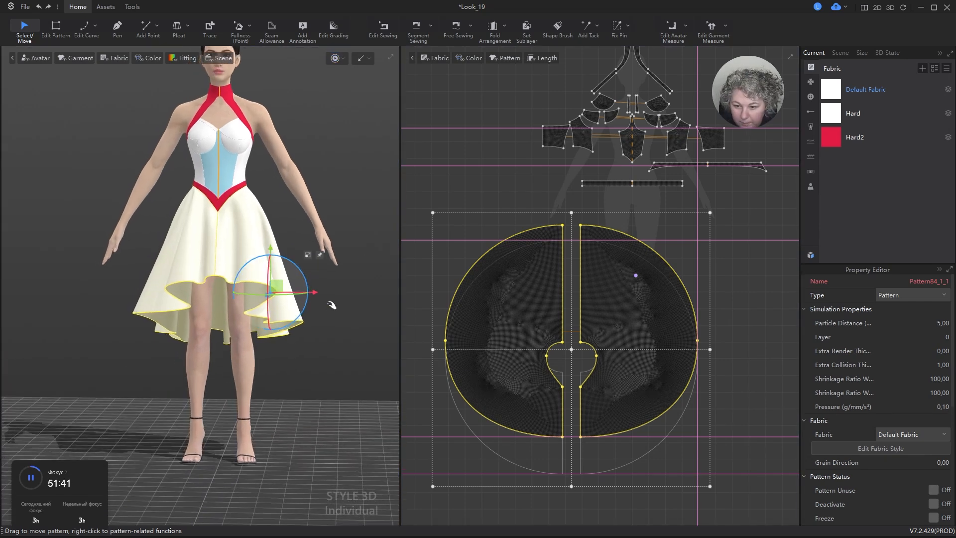
{"action": "scroll", "coordinate": [361, 296], "scroll_direction": "up", "scroll_amount": 3}
{"action": "scroll", "coordinate": [361, 296], "scroll_direction": "up", "scroll_amount": 4}
{"action": "right_click_drag", "start_coordinate": [362, 296], "coordinate": [316, 163]}
{"action": "left_click", "coordinate": [348, 126]}
{"action": "key", "text": "2"}
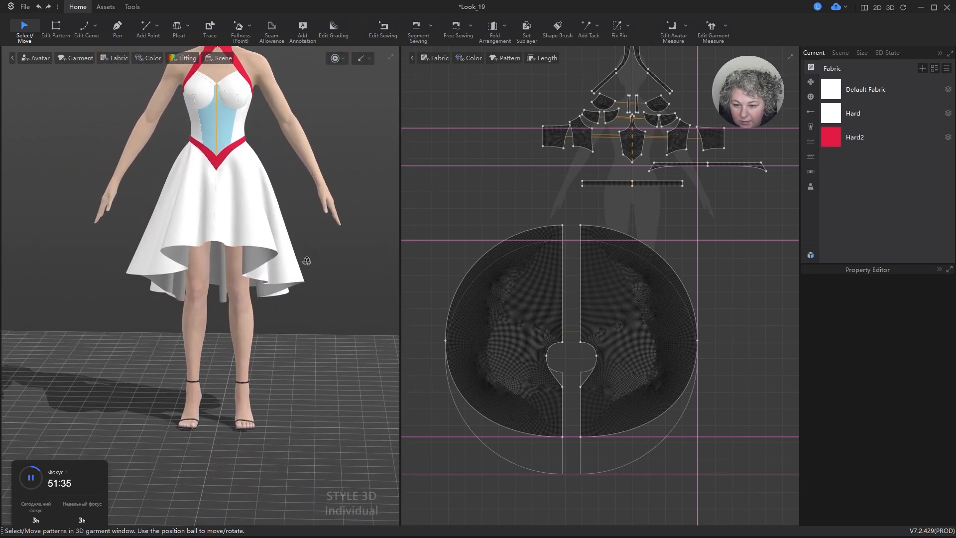
Add one internal isoline spaced 1 cm inside the back hem edge of the skirt panels.
{"action": "scroll", "coordinate": [548, 257], "scroll_direction": "up", "scroll_amount": 3}
{"action": "key", "text": "z"}
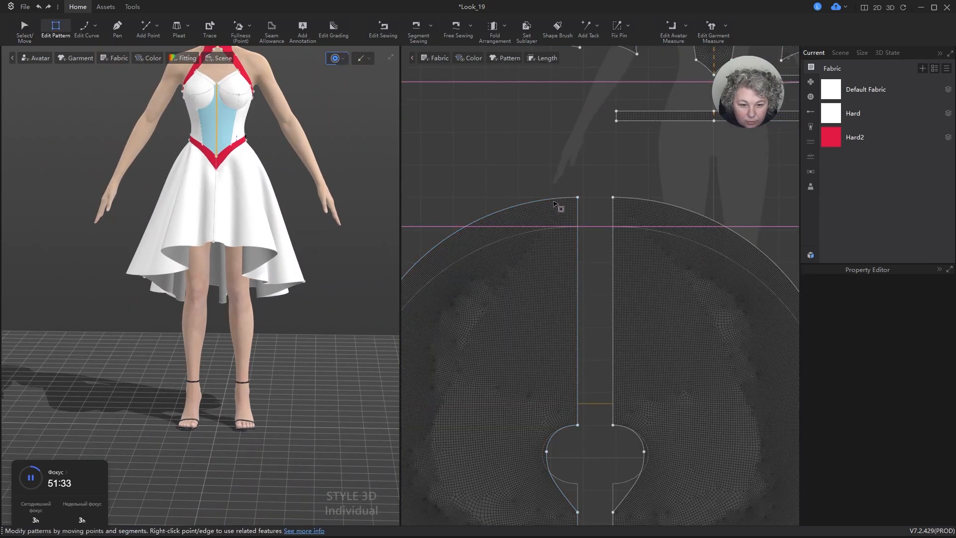
{"action": "right_click", "coordinate": [554, 201]}
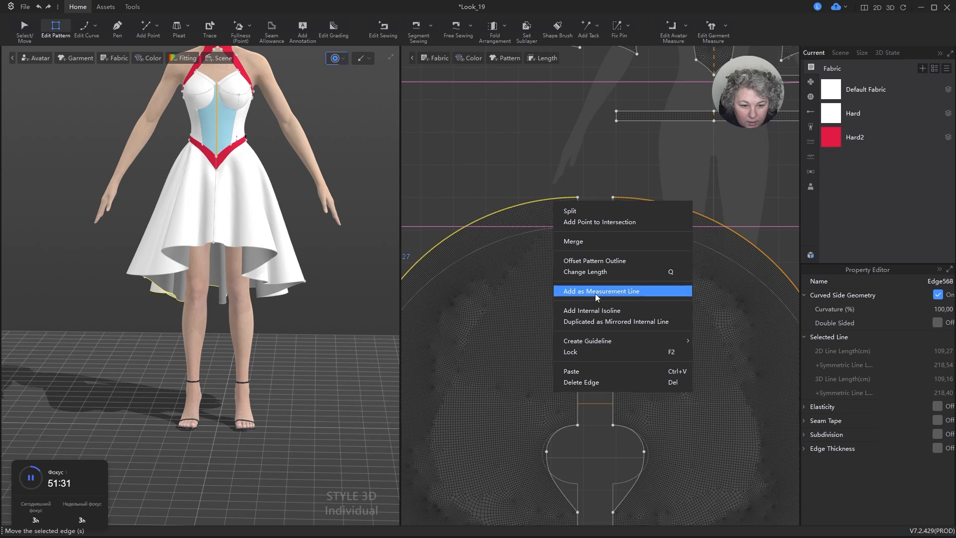
{"action": "left_click", "coordinate": [593, 310]}
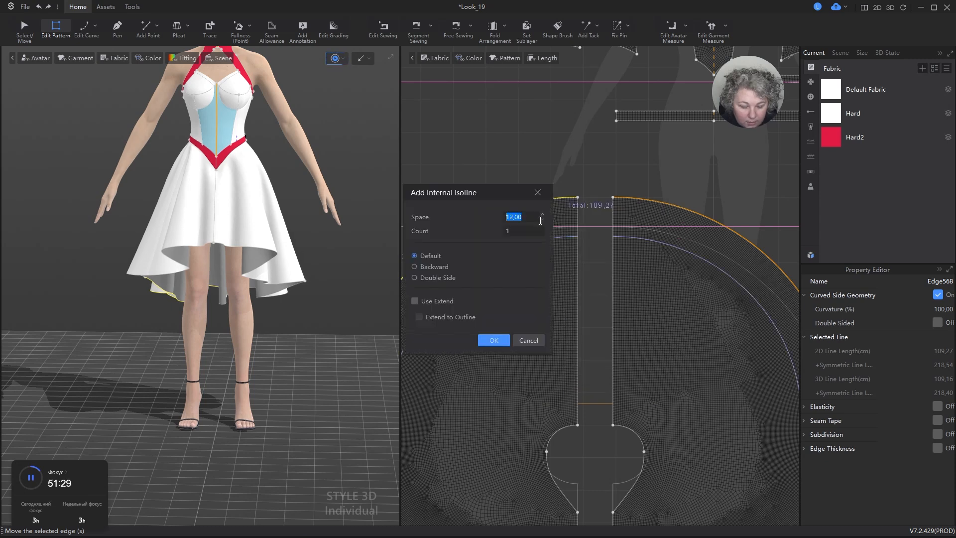
{"action": "type", "text": "1"}
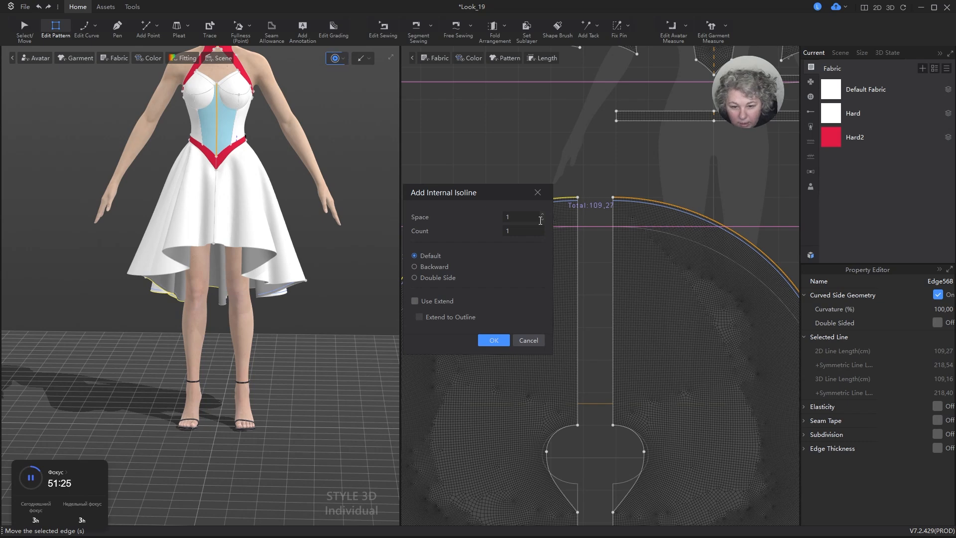
{"action": "left_click", "coordinate": [494, 341]}
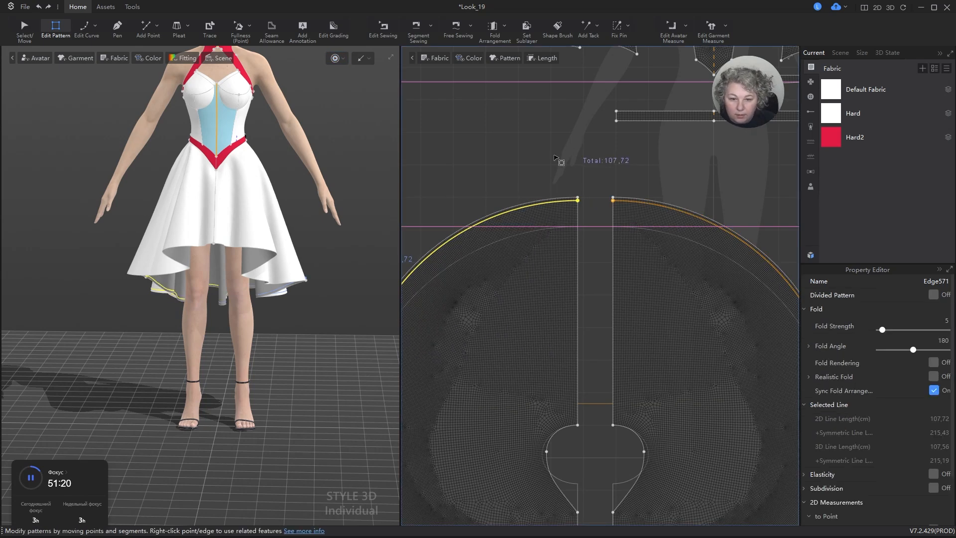
Turn on Divided Pattern for the internal line along the skirt's back hem.
{"action": "scroll", "coordinate": [596, 228], "scroll_direction": "up", "scroll_amount": 5}
{"action": "right_click", "coordinate": [593, 229]}
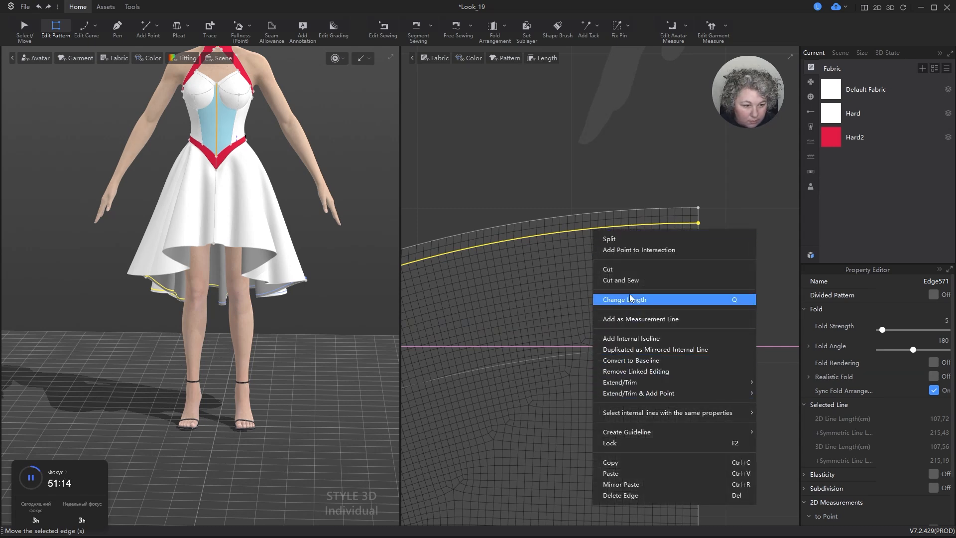
{"action": "left_click", "coordinate": [934, 297]}
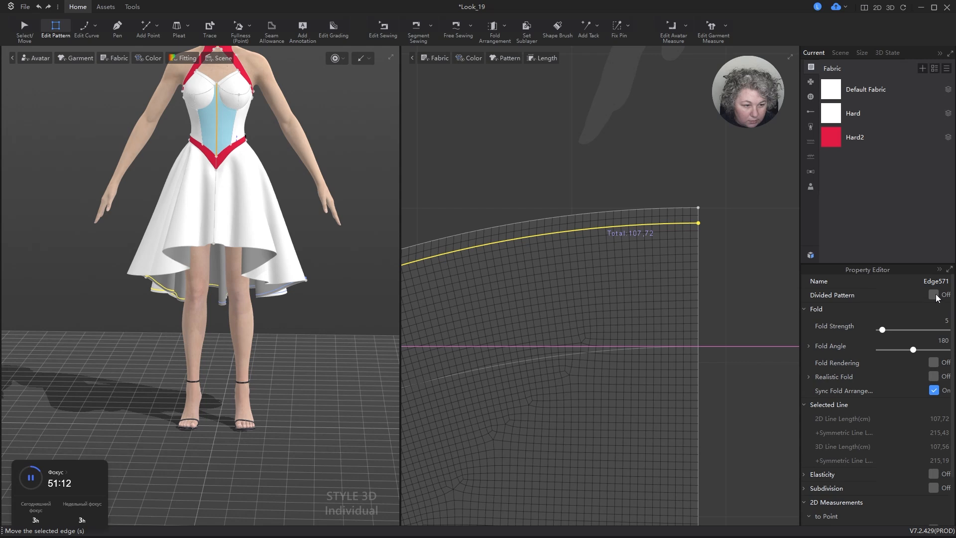
{"action": "left_click", "coordinate": [934, 294]}
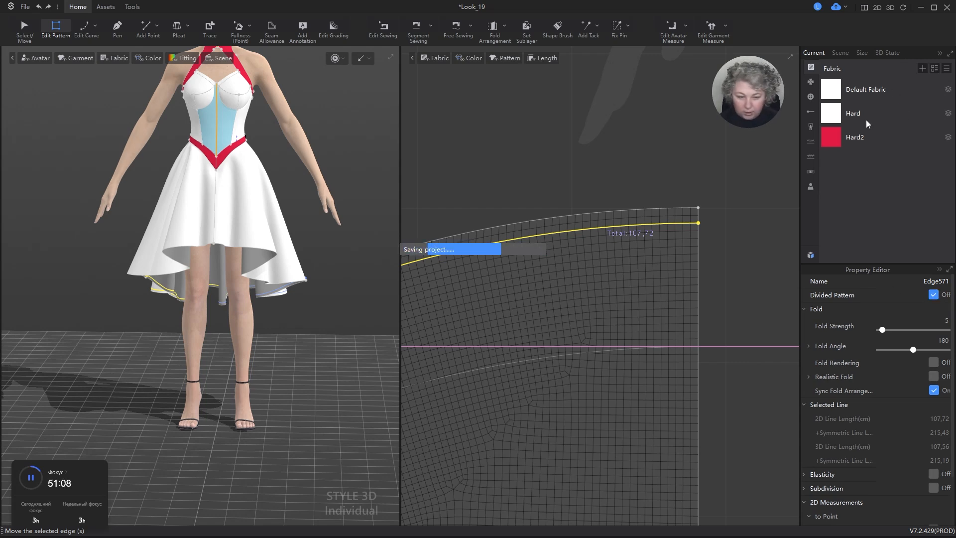
Rename Default Fabric as Silk and clear the selection.
{"action": "left_click", "coordinate": [889, 84]}
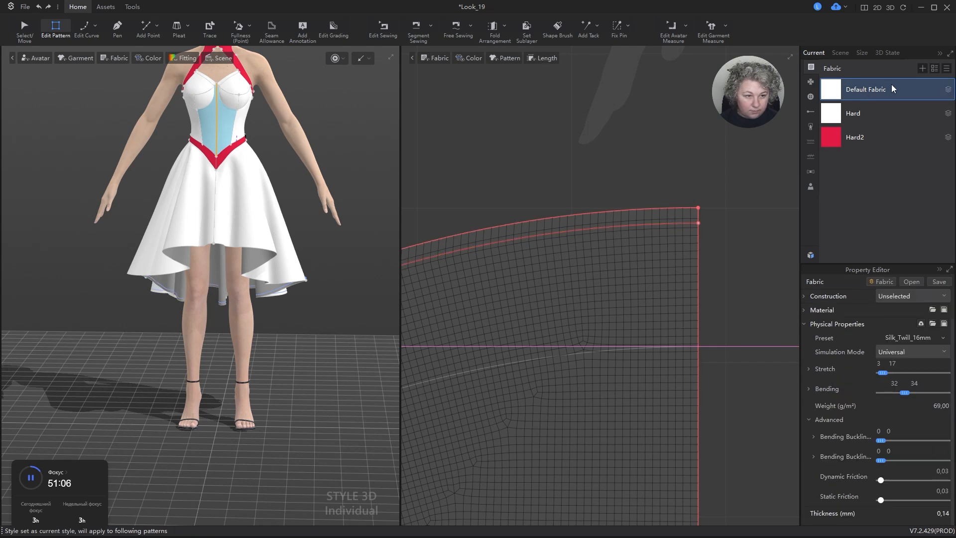
{"action": "double_click", "coordinate": [880, 88]}
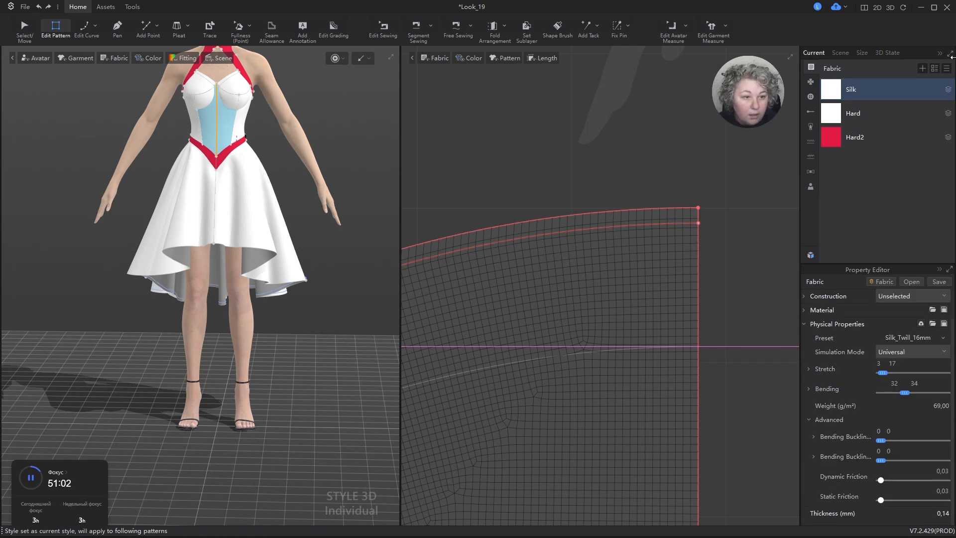
{"action": "left_click", "coordinate": [625, 164]}
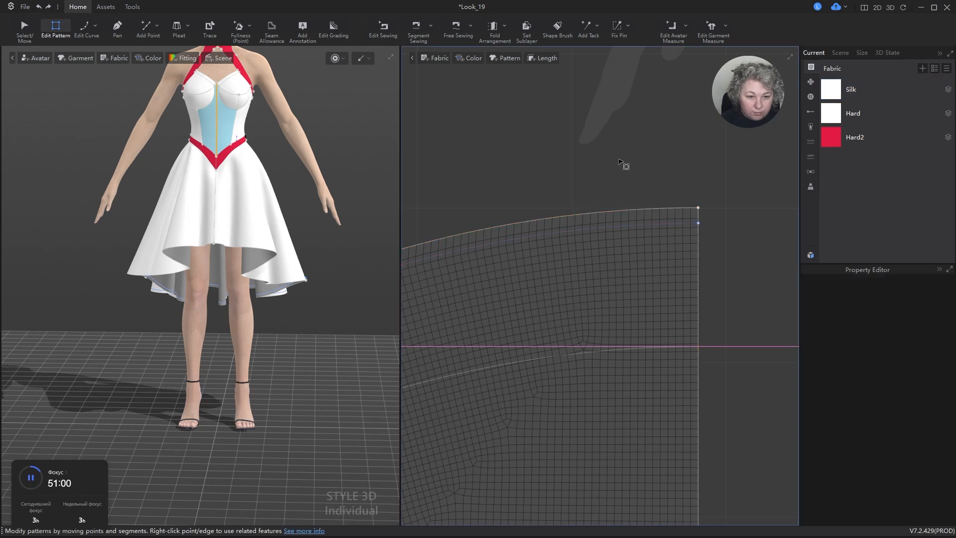
Make a copy of the Silk fabric for the hem strip and select the copy.
{"action": "left_click", "coordinate": [675, 226]}
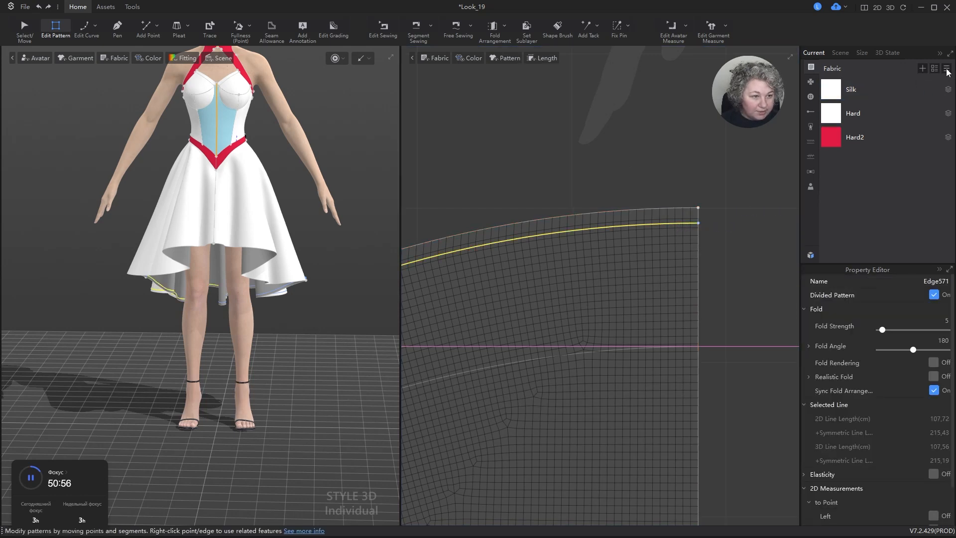
{"action": "left_click", "coordinate": [891, 94]}
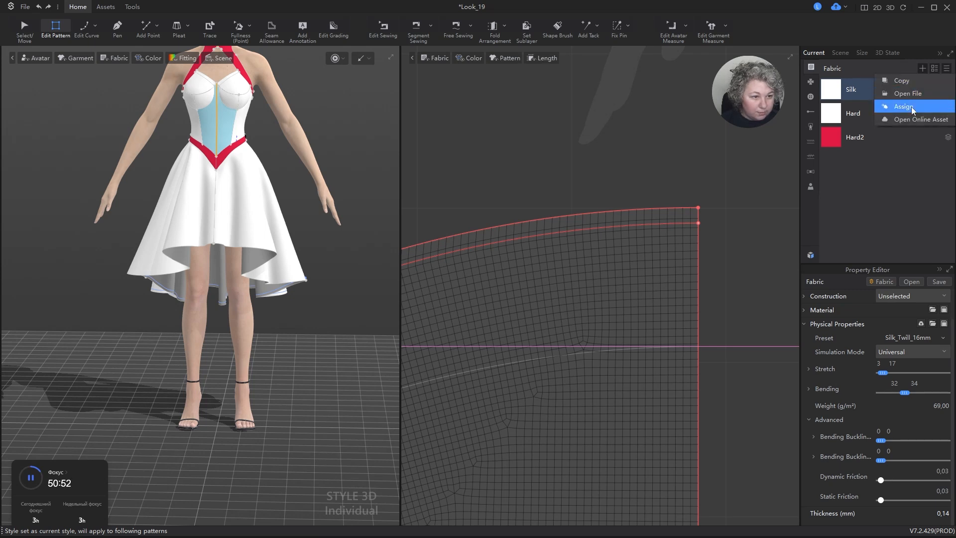
{"action": "left_click", "coordinate": [913, 81]}
{"action": "left_click", "coordinate": [857, 159]}
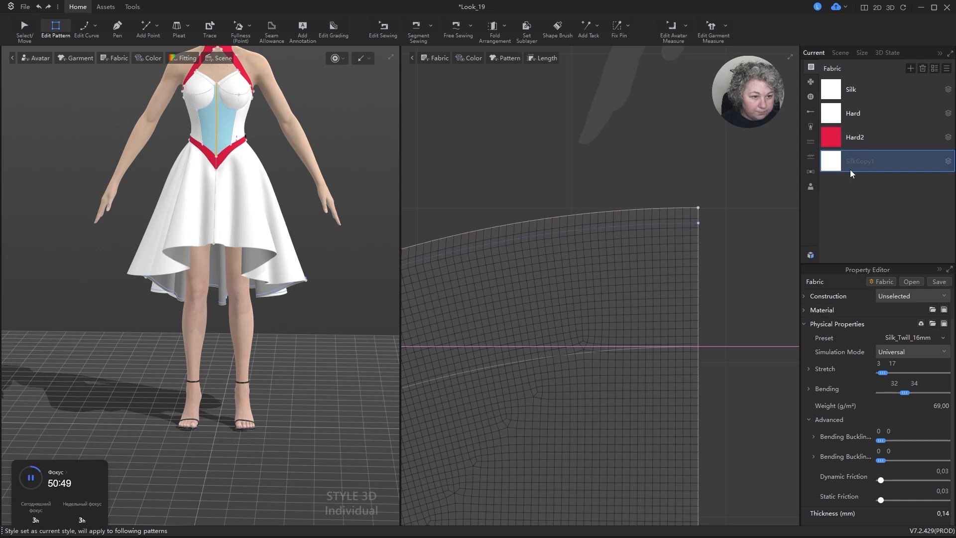
Check the Hard2 fabric's color and give the Silk copy the same red, E21B43.
{"action": "left_click", "coordinate": [841, 135]}
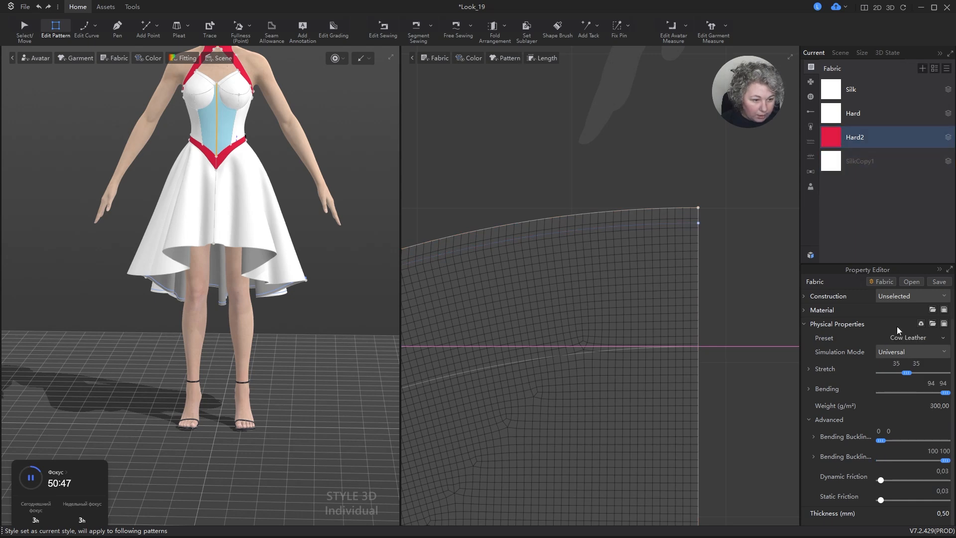
{"action": "scroll", "coordinate": [911, 343], "scroll_direction": "up", "scroll_amount": 1}
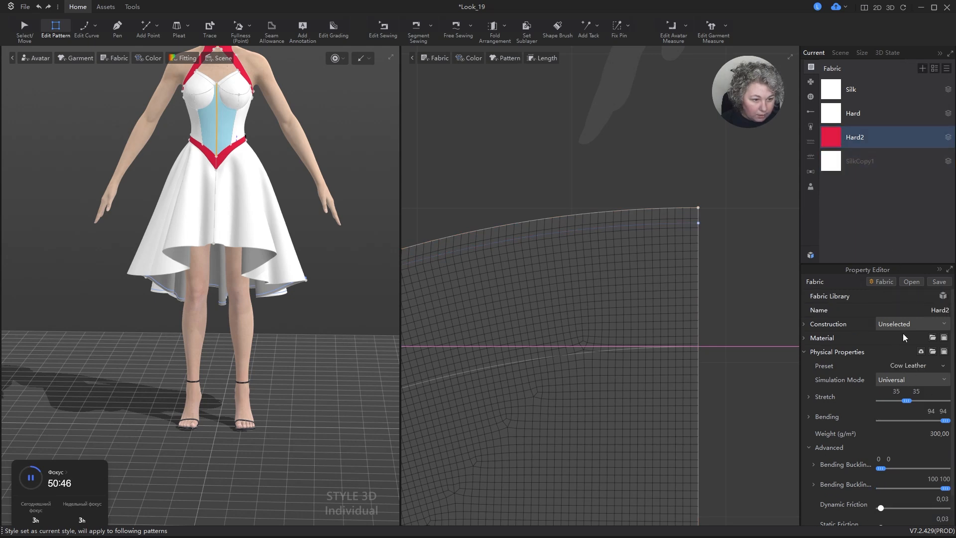
{"action": "left_click", "coordinate": [809, 338]}
{"action": "left_click", "coordinate": [931, 408]}
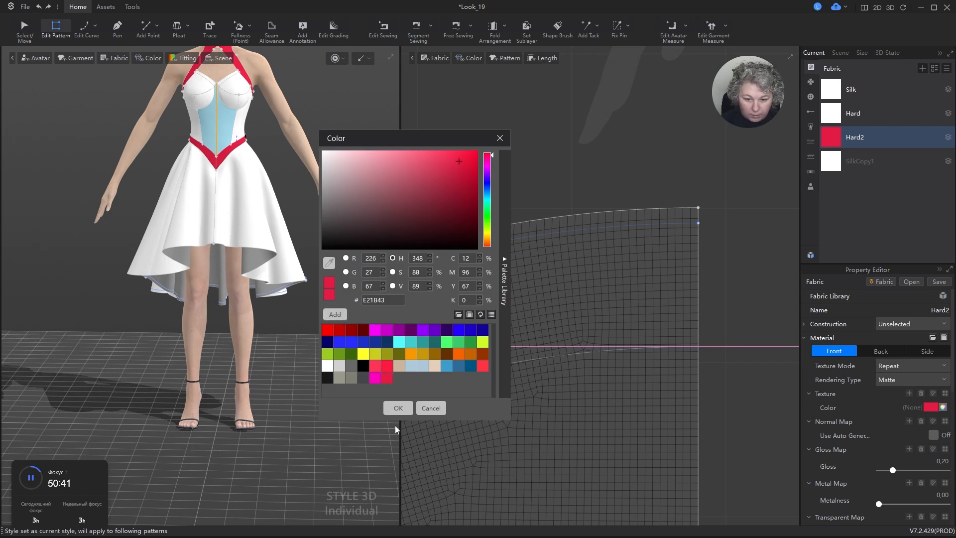
{"action": "left_click", "coordinate": [398, 408]}
{"action": "left_click", "coordinate": [871, 156]}
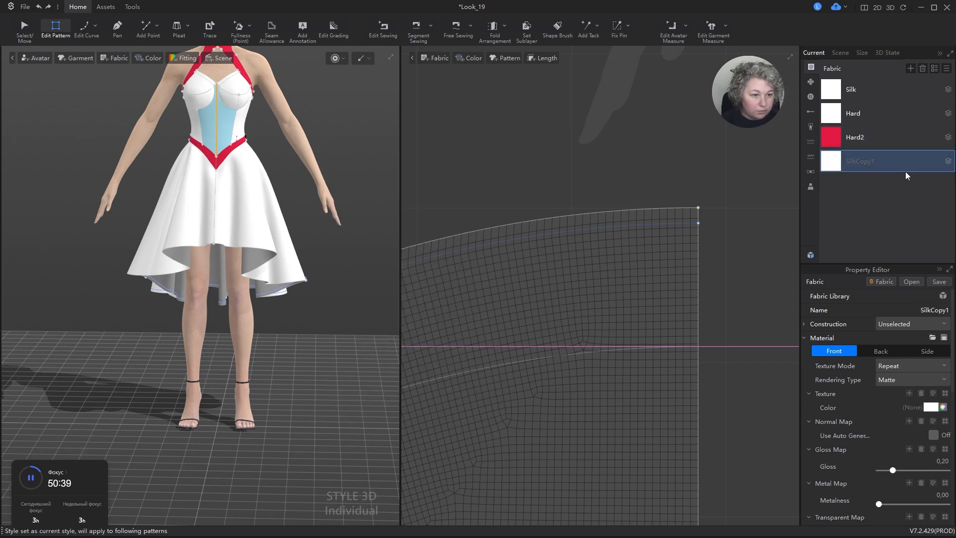
{"action": "left_click", "coordinate": [930, 407]}
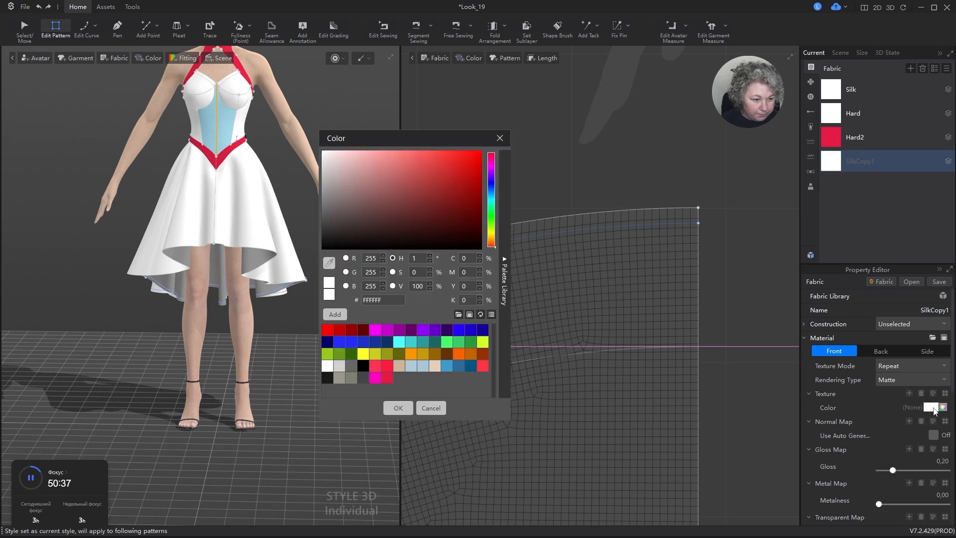
{"action": "left_click", "coordinate": [388, 378]}
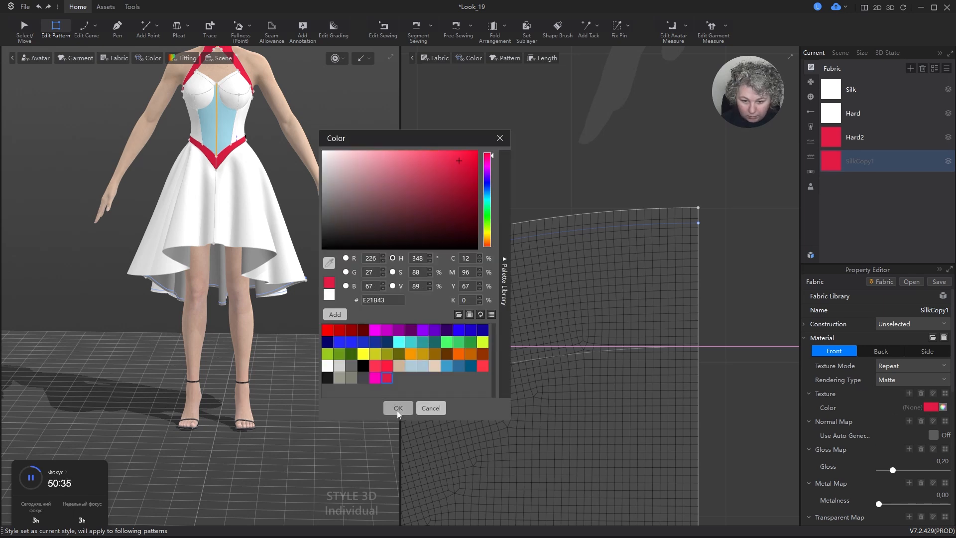
{"action": "left_click", "coordinate": [398, 408]}
Try to apply the red Silk copy to only the narrow back hem strip of the skirt panel.
{"action": "left_click", "coordinate": [687, 135]}
{"action": "scroll", "coordinate": [665, 217], "scroll_direction": "up", "scroll_amount": 3}
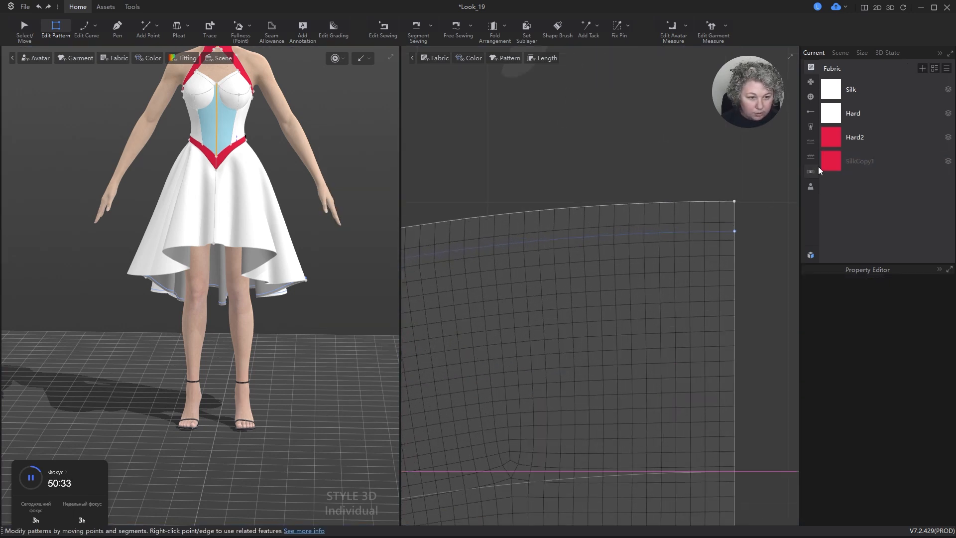
{"action": "left_click_drag", "start_coordinate": [822, 166], "coordinate": [710, 208]}
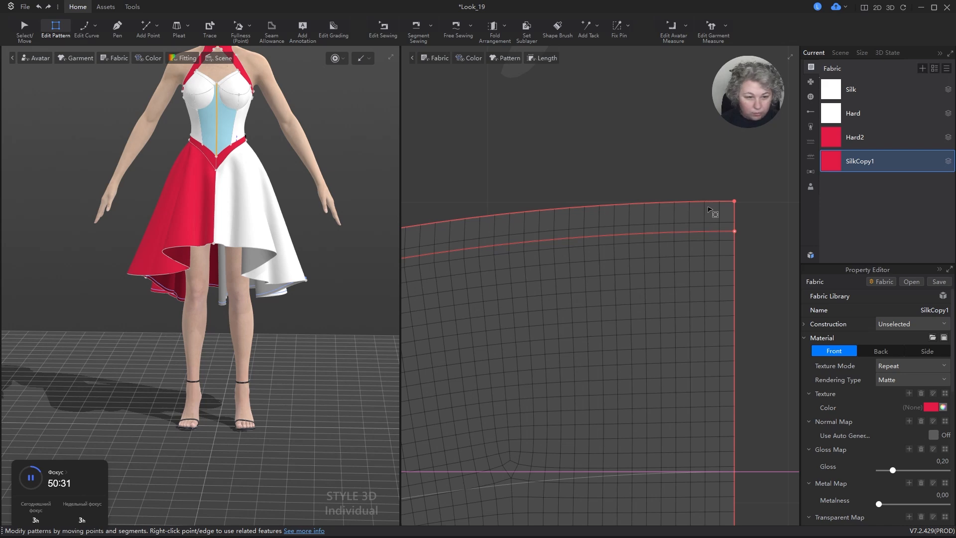
{"action": "scroll", "coordinate": [710, 208], "scroll_direction": "down", "scroll_amount": 6}
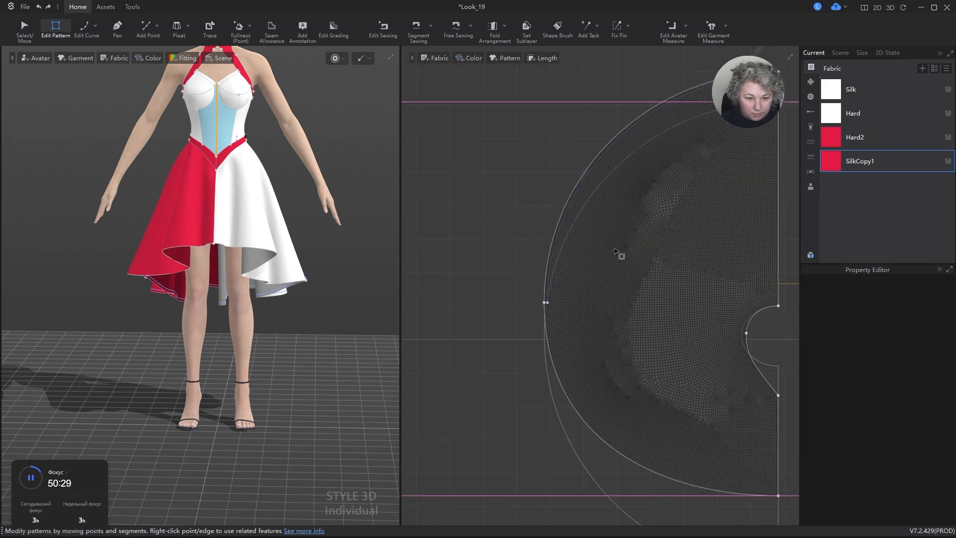
Undo the fabric assignment, the red color change, and the Silk fabric copy.
{"action": "key", "text": "ctrl+z"}
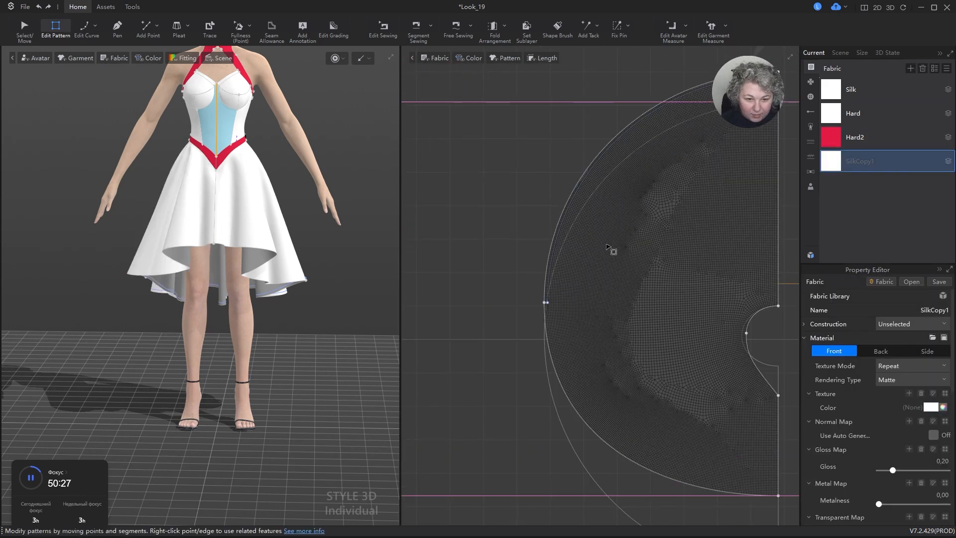
{"action": "left_click", "coordinate": [608, 248]}
{"action": "key", "text": "ctrl+z"}
{"action": "key", "text": "ctrl+z"}
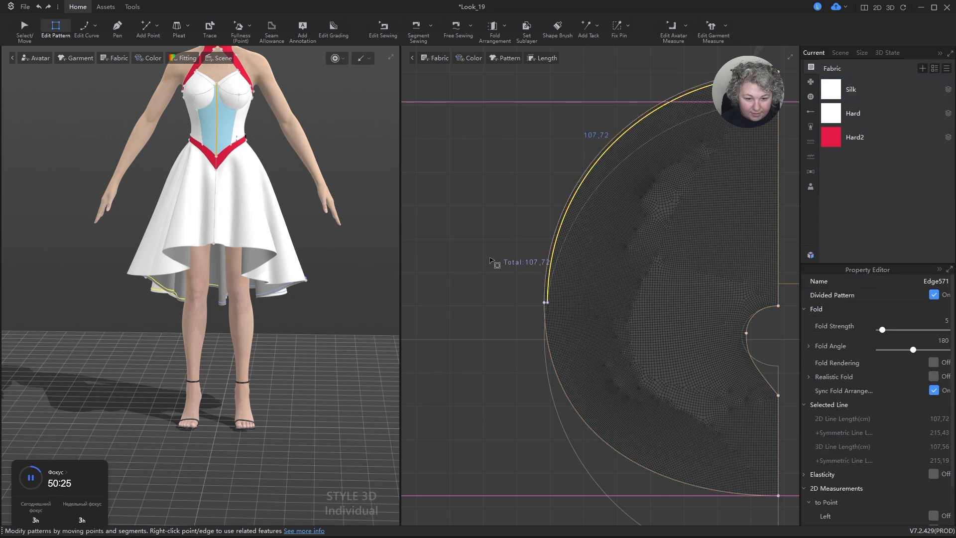
Undo the Silk rename and the dividing isoline along the back part of the skirt hem, and clear the selection.
{"action": "key", "text": "ctrl+z"}
{"action": "key", "text": "ctrl+z"}
{"action": "key", "text": "ctrl+z"}
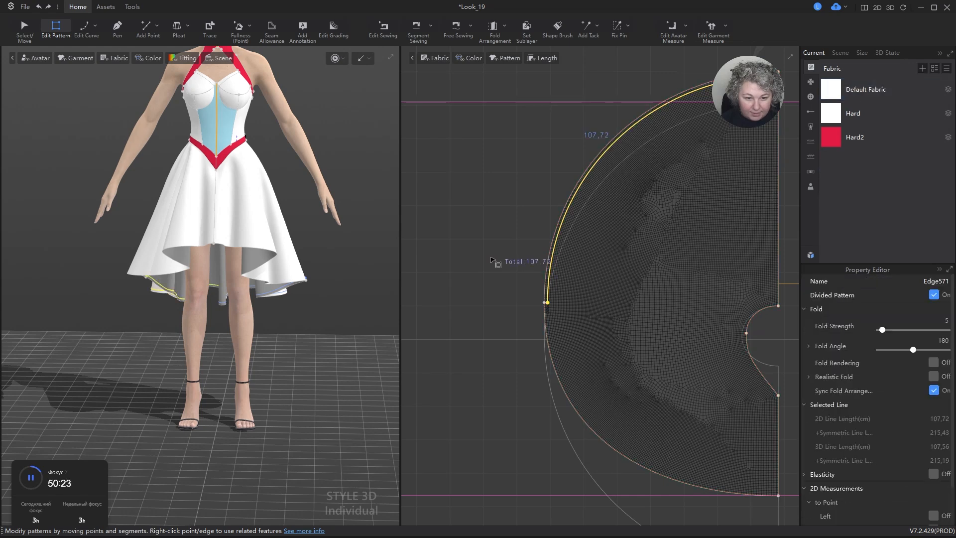
{"action": "left_click", "coordinate": [507, 275]}
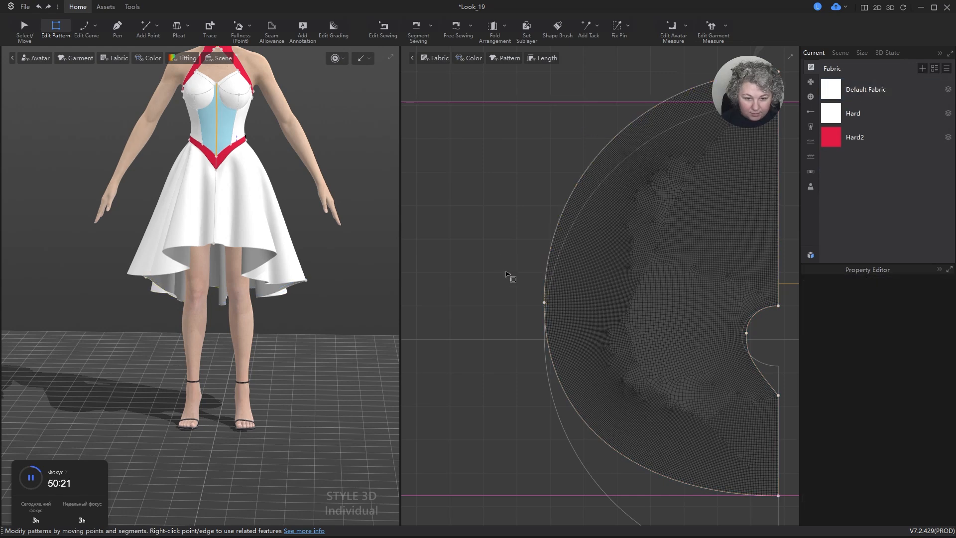
Add one internal isoline spaced 1 cm along both curved hem edges of the skirt panel and enable Divided Pattern for it.
{"action": "left_click", "coordinate": [547, 342]}
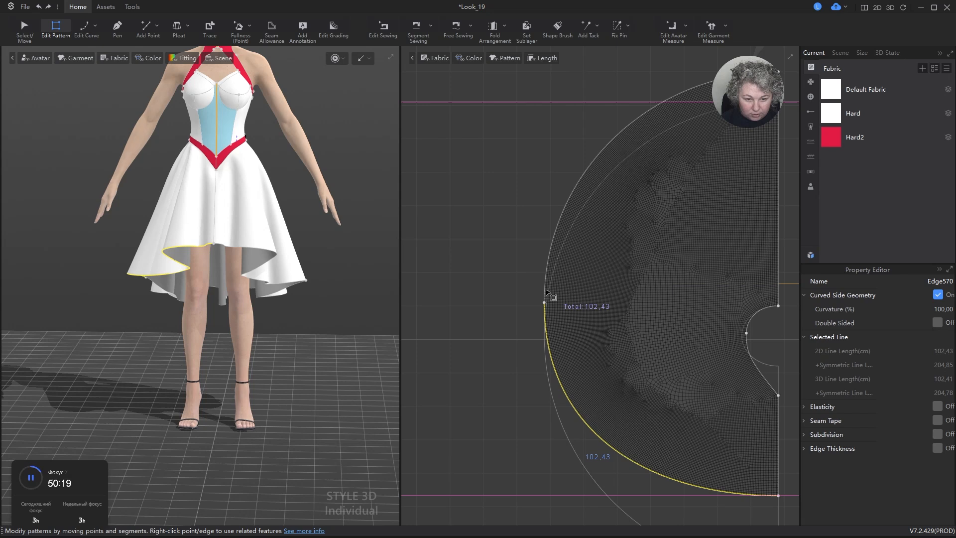
{"action": "left_click", "coordinate": [553, 254], "text": "shift"}
{"action": "right_click", "coordinate": [554, 257]}
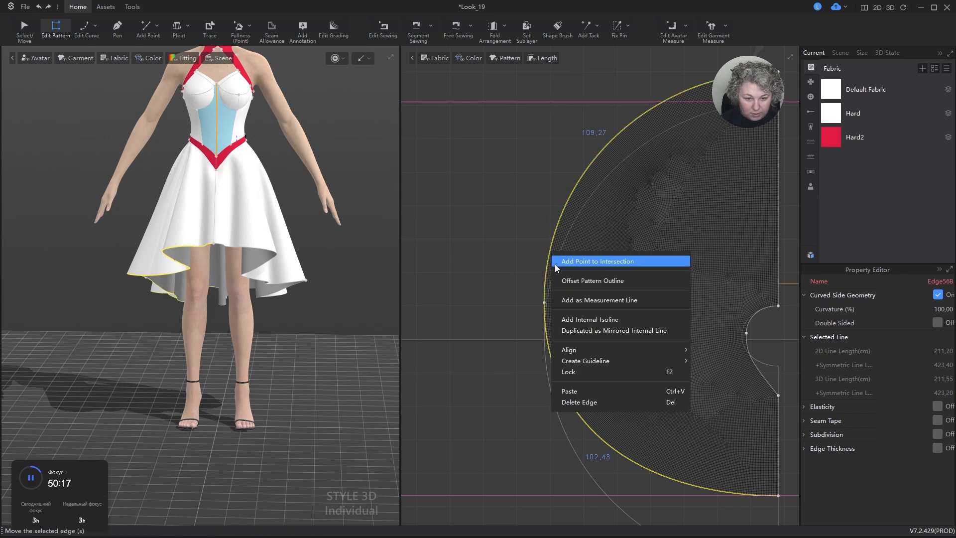
{"action": "left_click", "coordinate": [571, 320]}
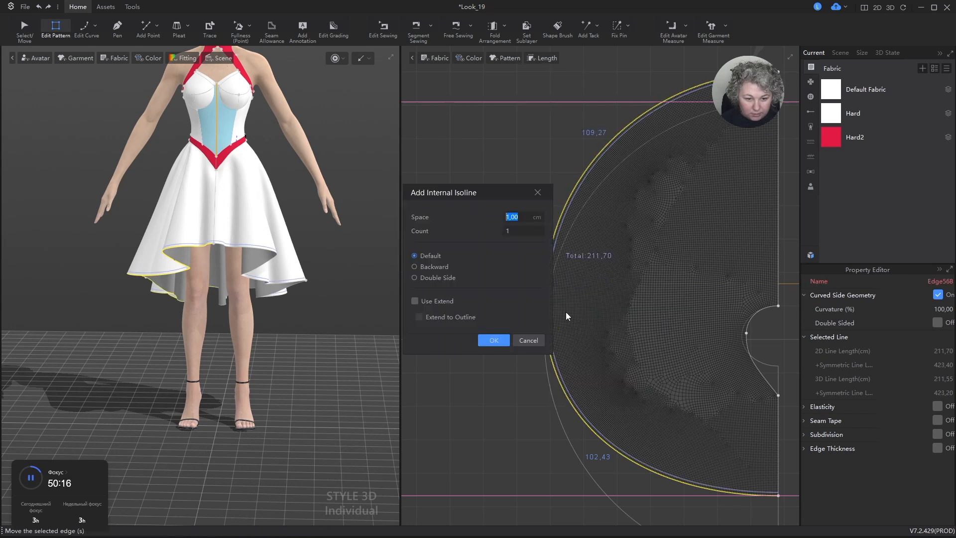
{"action": "left_click", "coordinate": [494, 340]}
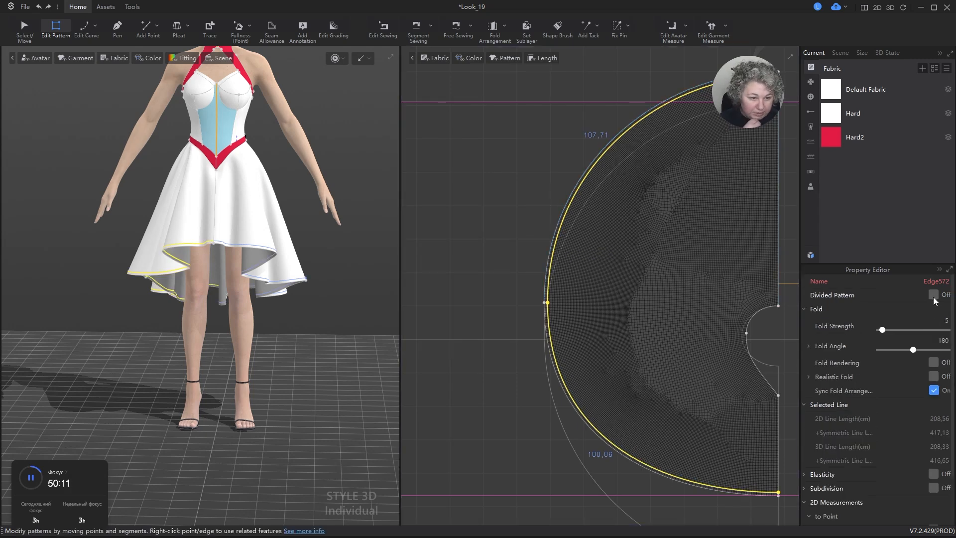
{"action": "left_click", "coordinate": [934, 296]}
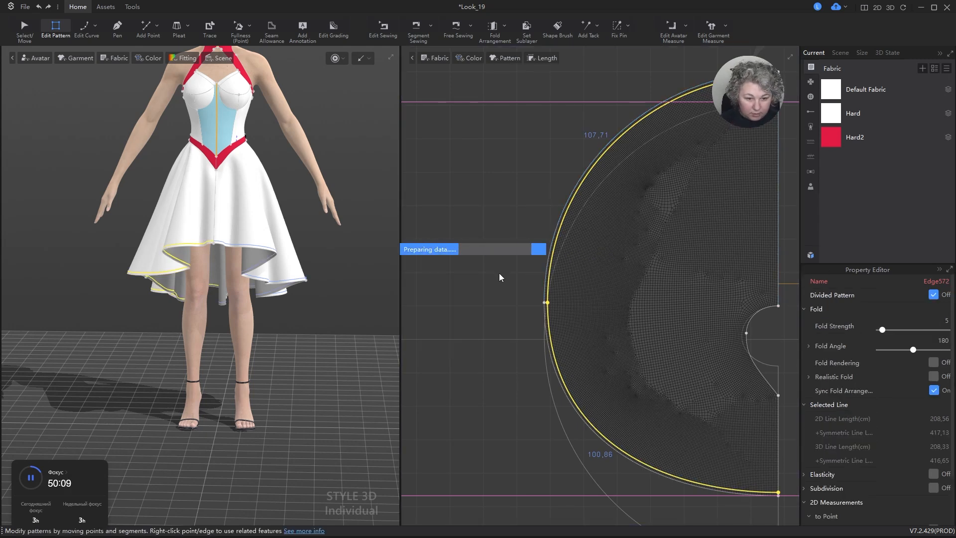
Rename the Default Fabric as Silk.
{"action": "left_click", "coordinate": [883, 90]}
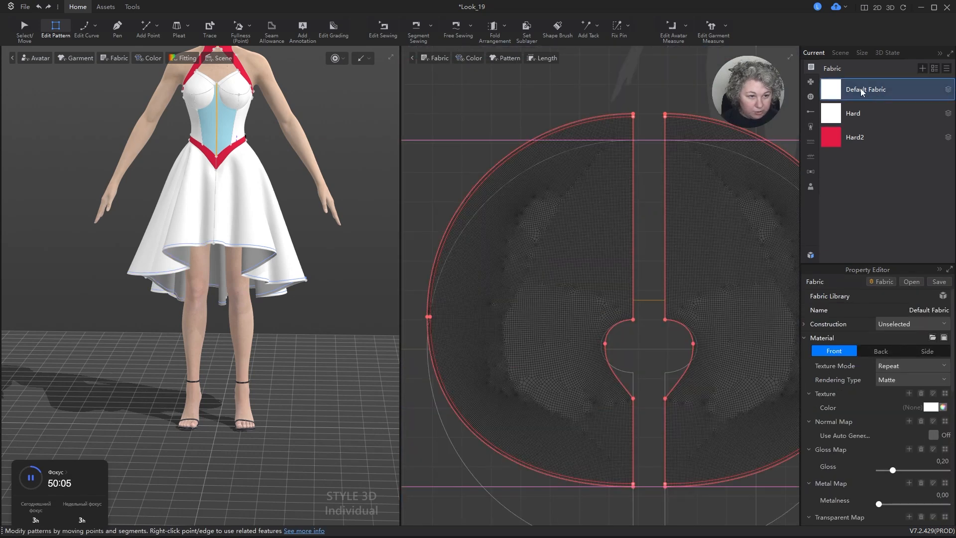
{"action": "double_click", "coordinate": [888, 85]}
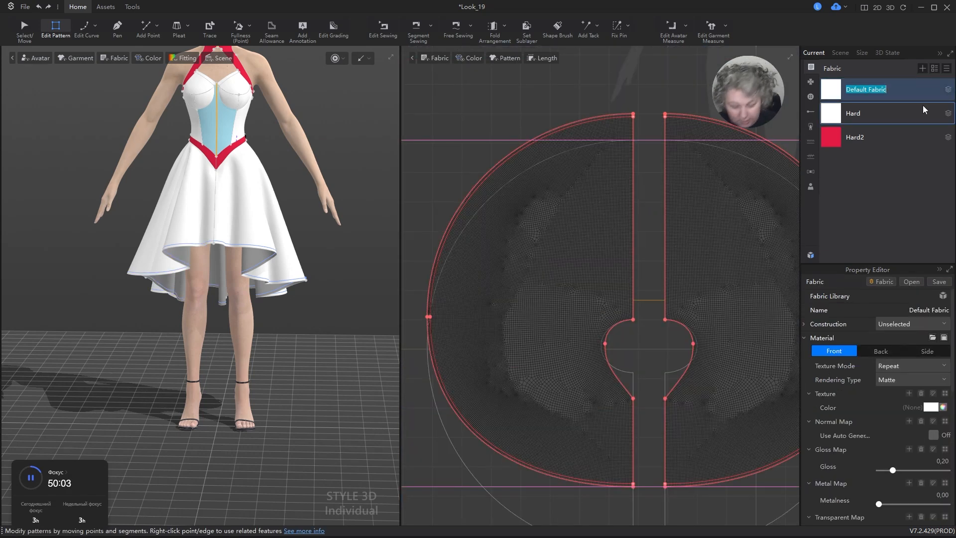
{"action": "type", "text": "bl"}
{"action": "key", "text": "BackSpace"}
{"action": "key", "text": "BackSpace"}
{"action": "type", "text": "Silk"}
{"action": "key", "text": "Return"}
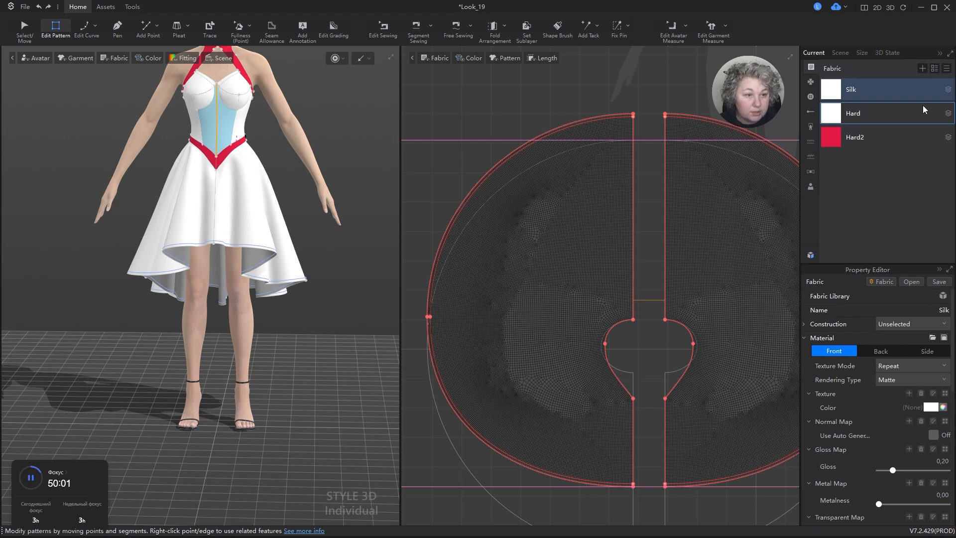
Make a copy of the Silk fabric and set the copy's color to red E21B43.
{"action": "left_click", "coordinate": [948, 69]}
{"action": "left_click", "coordinate": [902, 81]}
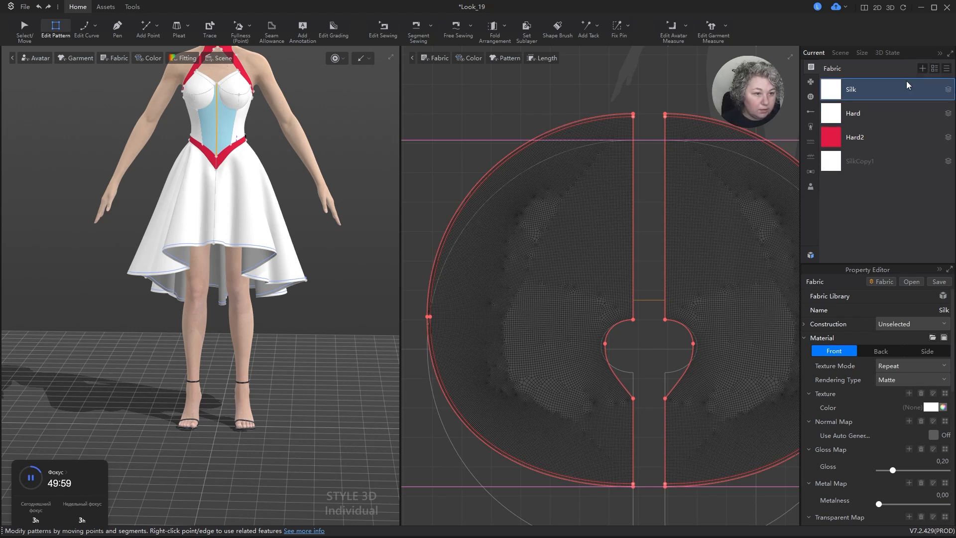
{"action": "left_click", "coordinate": [846, 159]}
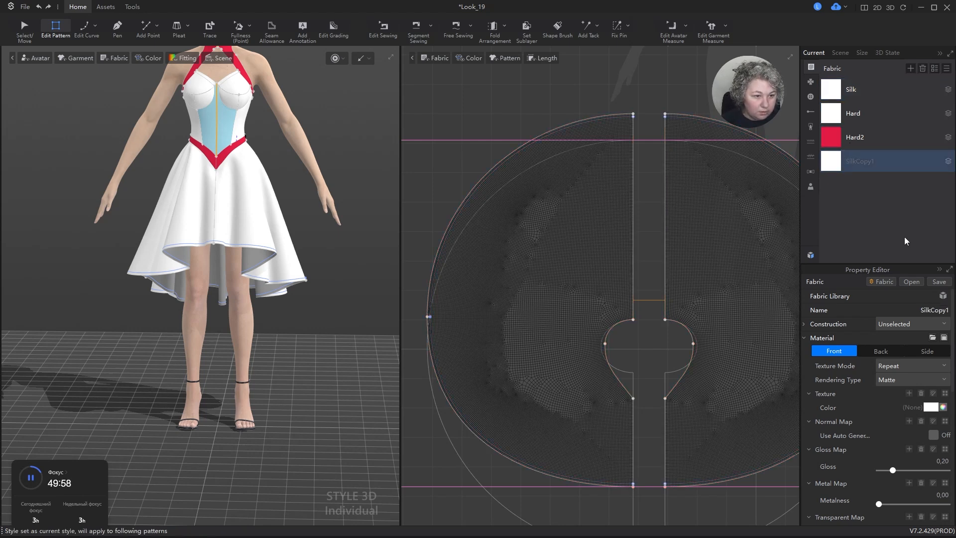
{"action": "left_click", "coordinate": [930, 407]}
{"action": "left_click", "coordinate": [388, 378]}
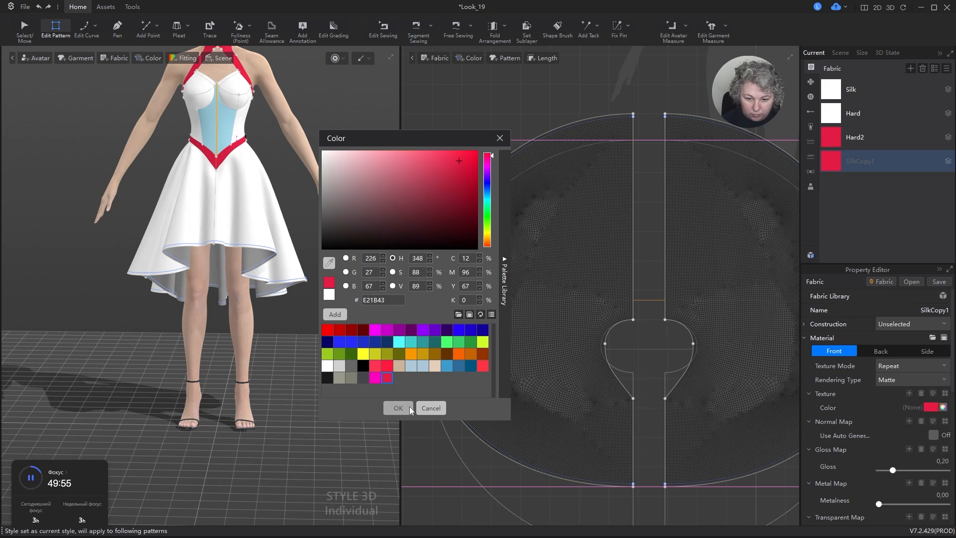
{"action": "left_click", "coordinate": [407, 407]}
Apply the red Silk copy to the narrow hem strips of both skirt halves.
{"action": "scroll", "coordinate": [613, 104], "scroll_direction": "up", "scroll_amount": 3}
{"action": "scroll", "coordinate": [614, 105], "scroll_direction": "up", "scroll_amount": 3}
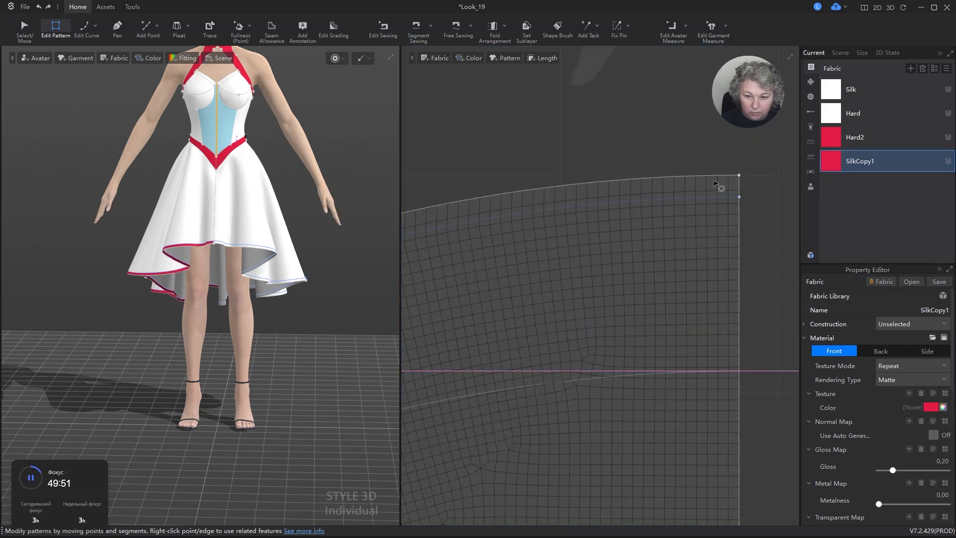
{"action": "scroll", "coordinate": [489, 166], "scroll_direction": "down", "scroll_amount": 5}
{"action": "scroll", "coordinate": [489, 166], "scroll_direction": "up", "scroll_amount": 5}
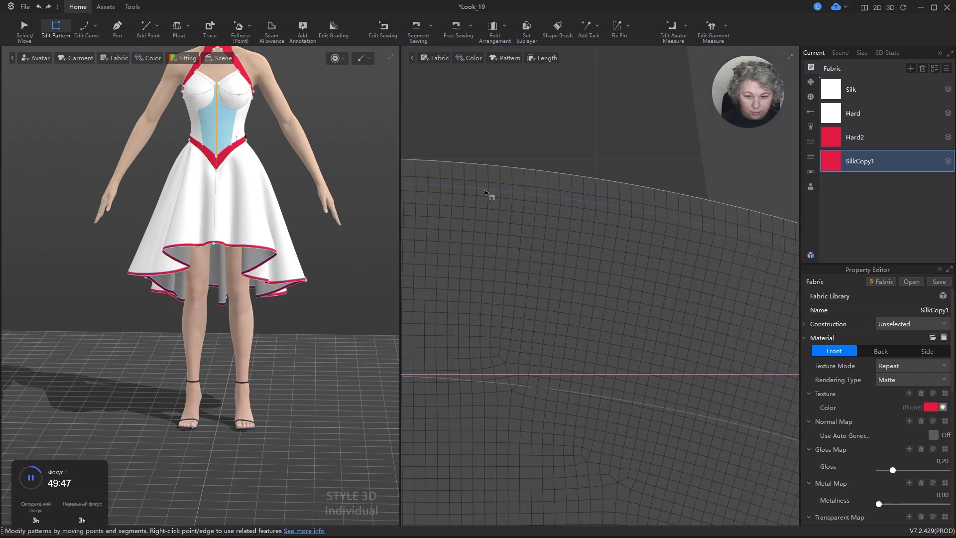
{"action": "scroll", "coordinate": [246, 207], "scroll_direction": "down", "scroll_amount": 3}
{"action": "right_click_drag", "start_coordinate": [246, 208], "coordinate": [251, 219]}
{"action": "scroll", "coordinate": [302, 268], "scroll_direction": "up", "scroll_amount": 5}
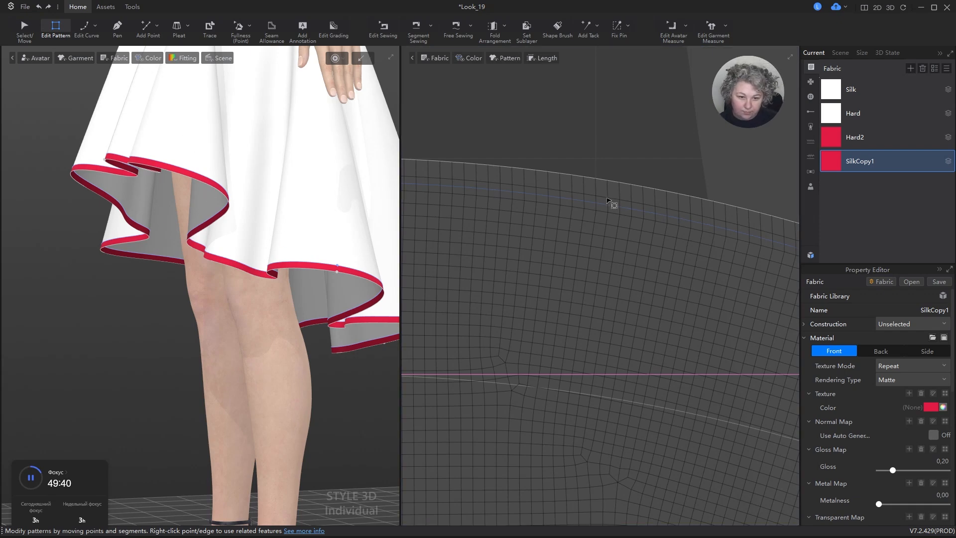
Examine the red hem strip around the skirt from the front and side.
{"action": "left_click", "coordinate": [608, 130]}
{"action": "scroll", "coordinate": [607, 131], "scroll_direction": "down", "scroll_amount": 6}
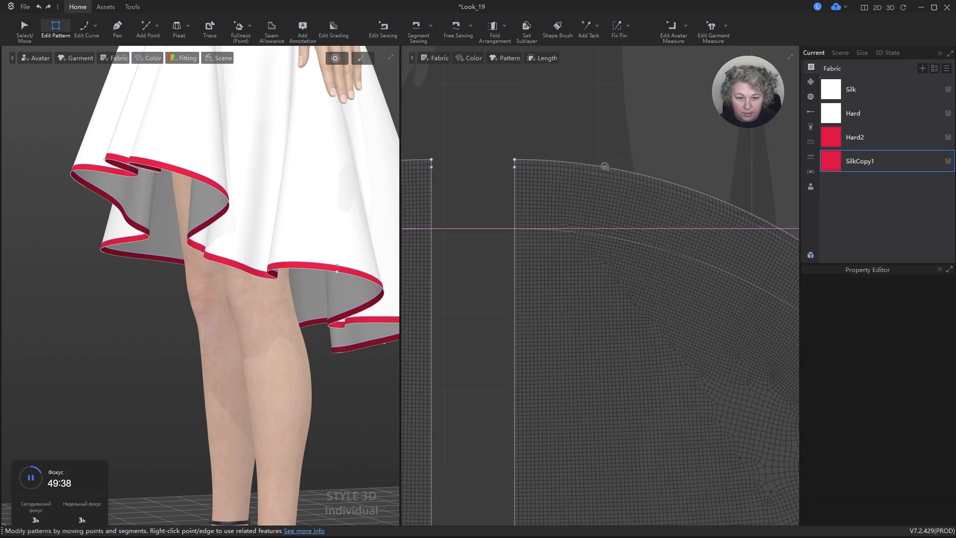
{"action": "right_click_drag", "start_coordinate": [161, 241], "coordinate": [249, 274]}
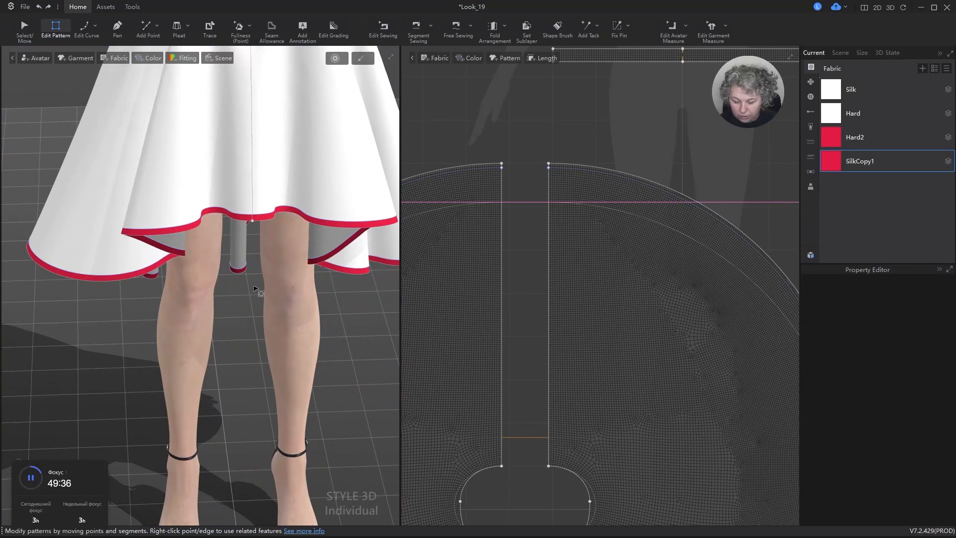
{"action": "scroll", "coordinate": [267, 295], "scroll_direction": "down", "scroll_amount": 3}
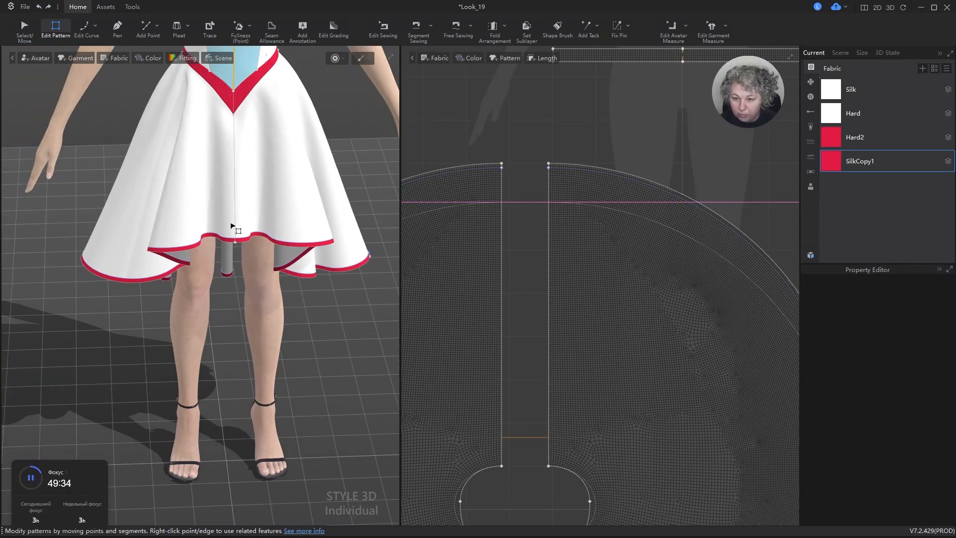
{"action": "left_click", "coordinate": [27, 28]}
{"action": "scroll", "coordinate": [215, 231], "scroll_direction": "down", "scroll_amount": 3}
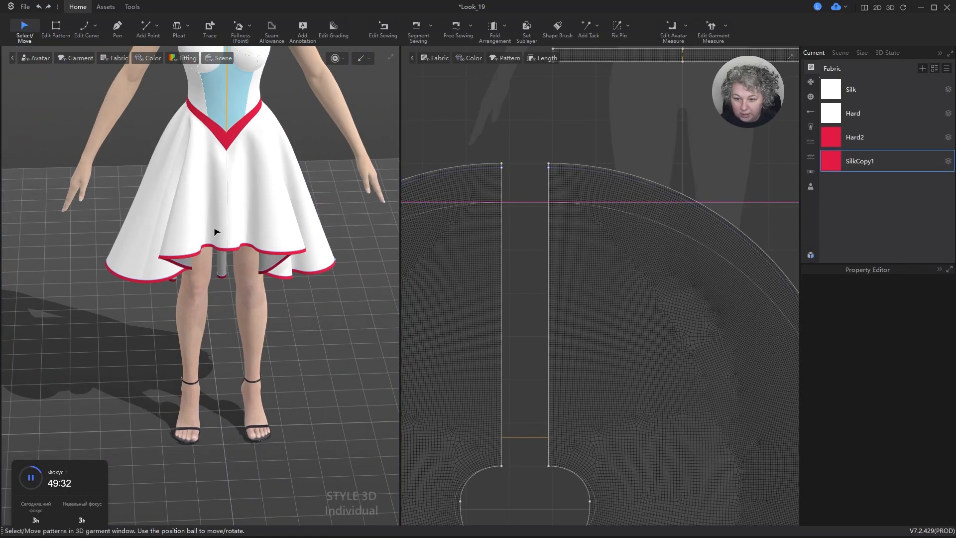
{"action": "right_click_drag", "start_coordinate": [216, 230], "coordinate": [194, 230]}
{"action": "scroll", "coordinate": [195, 236], "scroll_direction": "down", "scroll_amount": 3}
{"action": "scroll", "coordinate": [197, 238], "scroll_direction": "up", "scroll_amount": 5}
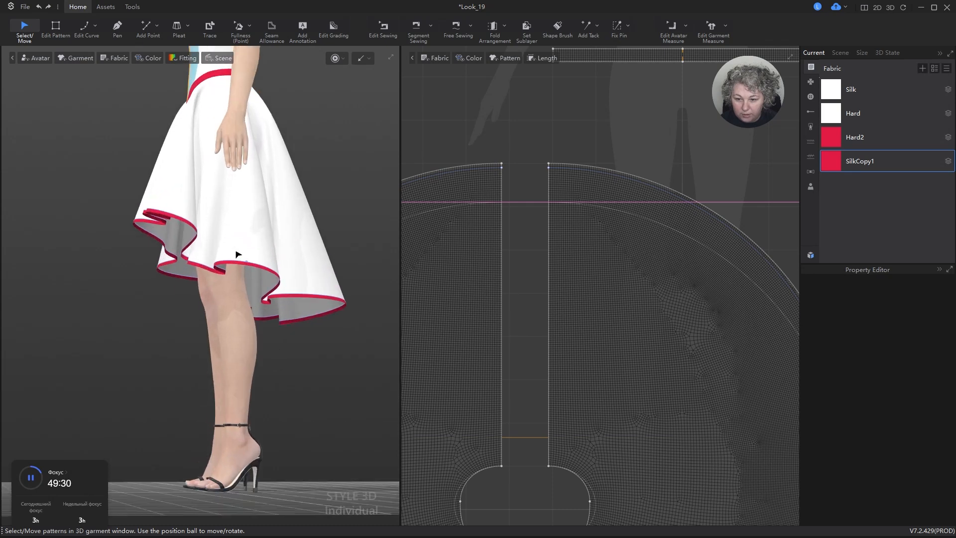
{"action": "right_click_drag", "start_coordinate": [237, 254], "coordinate": [341, 262]}
{"action": "scroll", "coordinate": [329, 261], "scroll_direction": "up", "scroll_amount": 5}
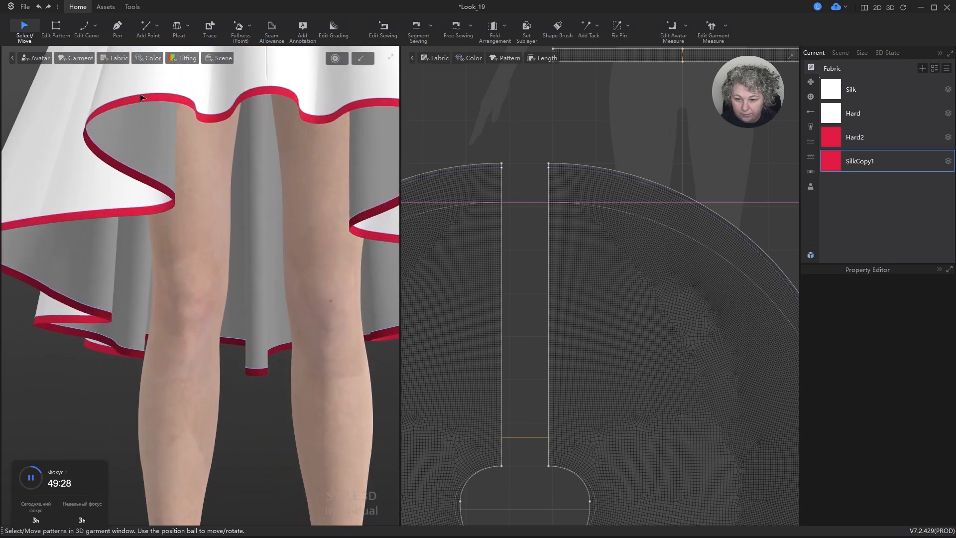
Turn on Cloth 3D Thickness for the garment display and check the dress from the back and front.
{"action": "left_click", "coordinate": [109, 59]}
{"action": "left_click", "coordinate": [153, 114]}
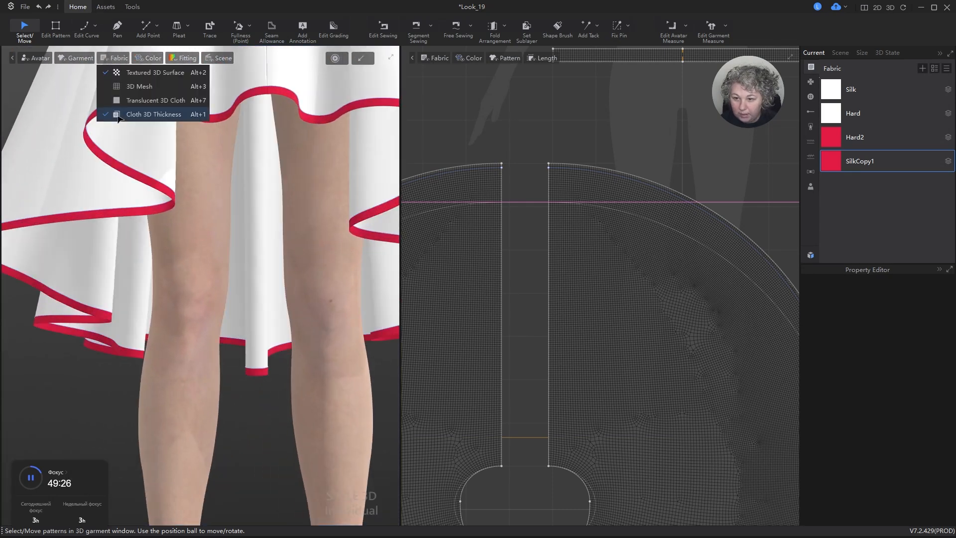
{"action": "scroll", "coordinate": [223, 200], "scroll_direction": "down", "scroll_amount": 5}
{"action": "scroll", "coordinate": [275, 143], "scroll_direction": "down", "scroll_amount": 5}
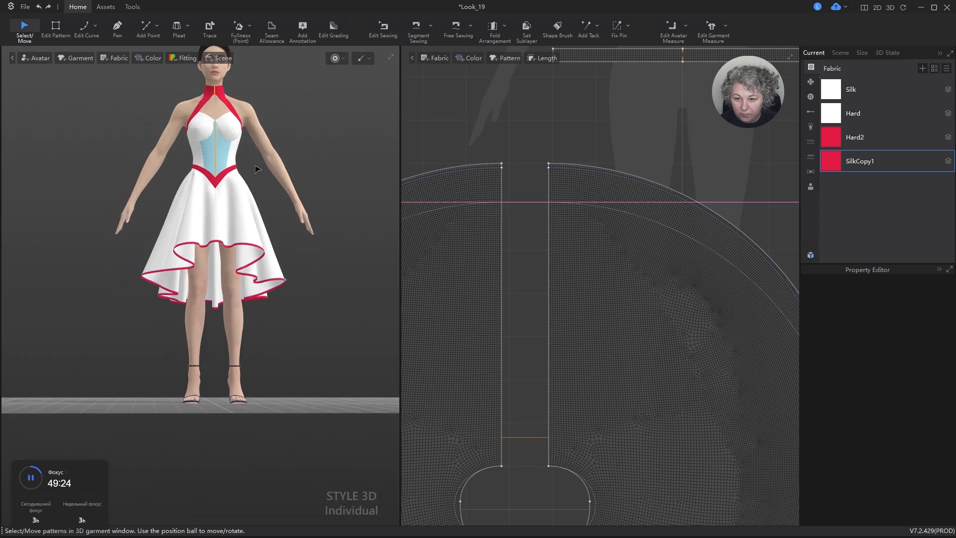
{"action": "right_click_drag", "start_coordinate": [259, 167], "coordinate": [59, 176]}
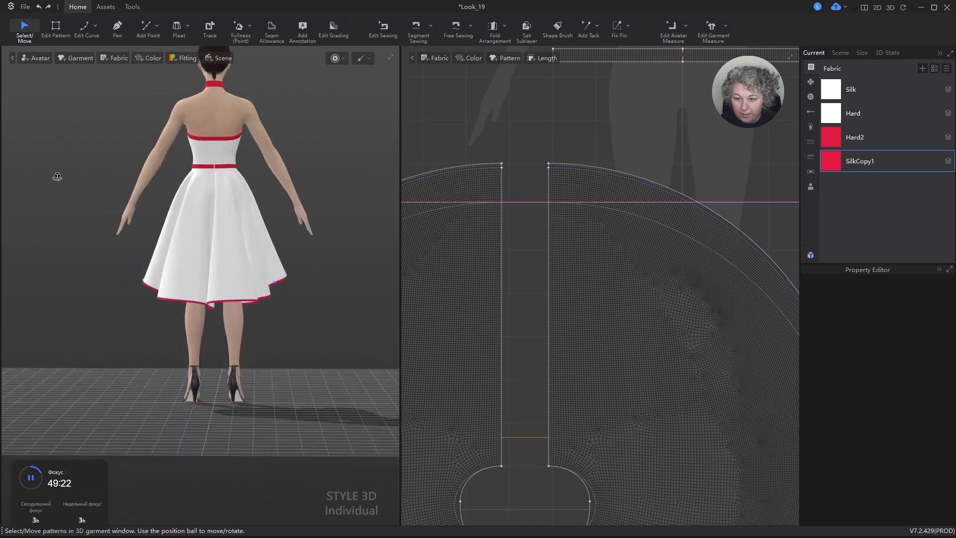
{"action": "scroll", "coordinate": [229, 149], "scroll_direction": "up", "scroll_amount": 5}
{"action": "middle_click_drag", "start_coordinate": [231, 97], "coordinate": [234, 247]}
{"action": "right_click_drag", "start_coordinate": [234, 218], "coordinate": [455, 229]}
{"action": "scroll", "coordinate": [366, 231], "scroll_direction": "up", "scroll_amount": 2}
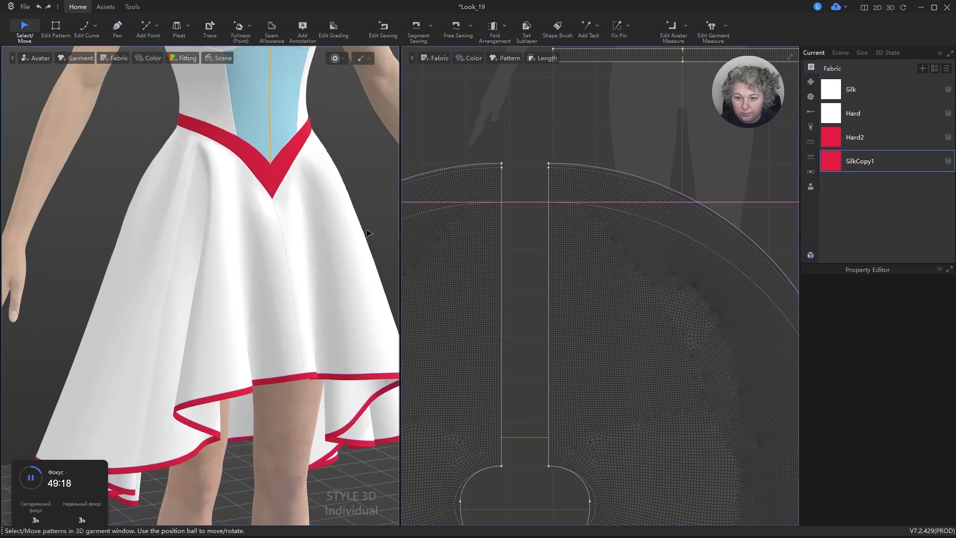
Assign the red Silk copy to the two narrow neckline strips above the bust cups.
{"action": "scroll", "coordinate": [306, 232], "scroll_direction": "down", "scroll_amount": 3}
{"action": "right_click_drag", "start_coordinate": [305, 231], "coordinate": [263, 195]}
{"action": "middle_click_drag", "start_coordinate": [260, 143], "coordinate": [220, 235]}
{"action": "scroll", "coordinate": [241, 200], "scroll_direction": "up", "scroll_amount": 5}
{"action": "left_click", "coordinate": [250, 199]}
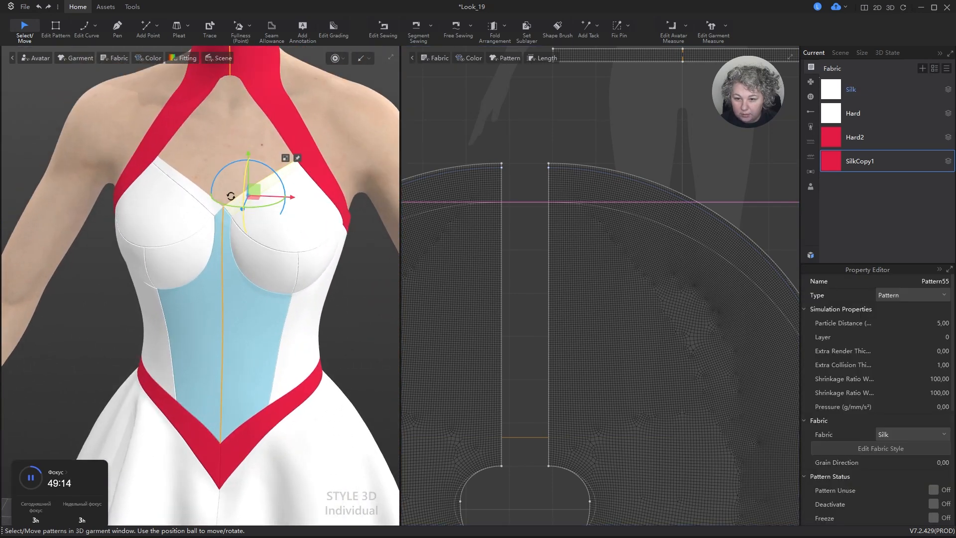
{"action": "left_click", "coordinate": [196, 195], "text": "shift"}
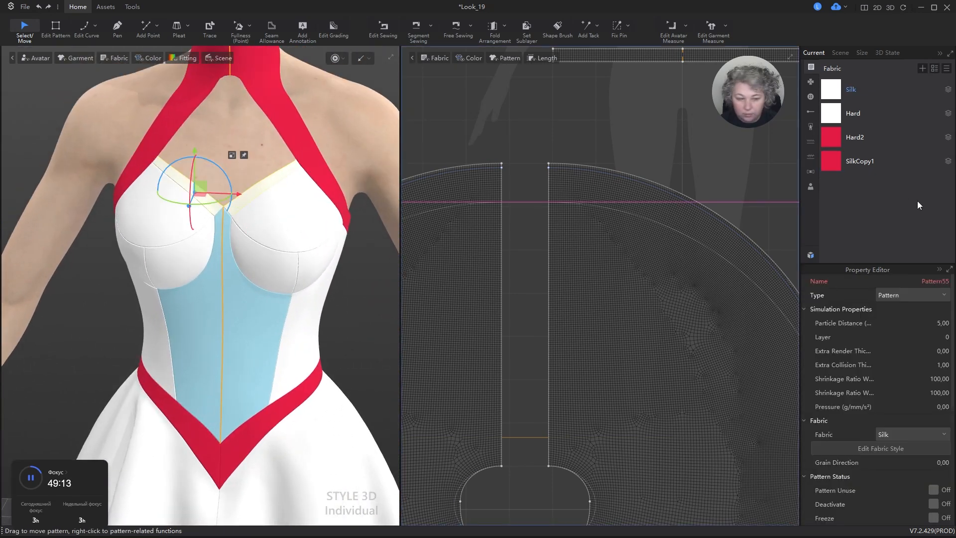
{"action": "right_click", "coordinate": [828, 161]}
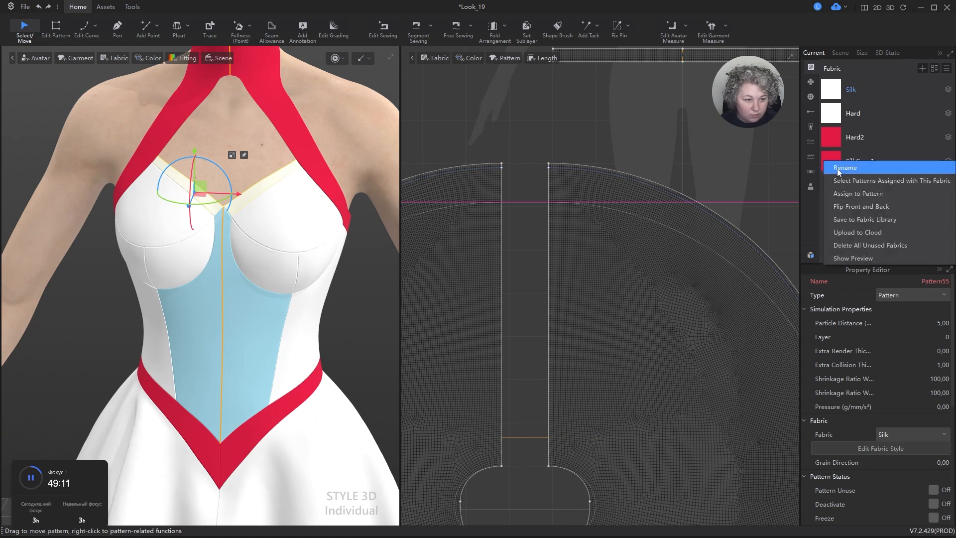
{"action": "left_click", "coordinate": [838, 193]}
{"action": "scroll", "coordinate": [312, 165], "scroll_direction": "down", "scroll_amount": 5}
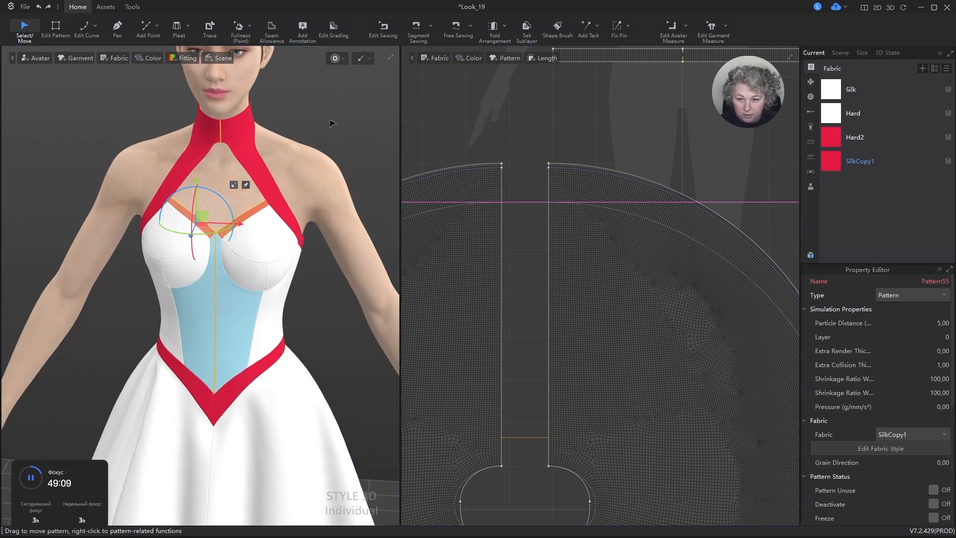
{"action": "left_click", "coordinate": [331, 122]}
Simulate the dress with its red neckline and hem strips, and save the project.
{"action": "scroll", "coordinate": [282, 197], "scroll_direction": "up", "scroll_amount": 3}
{"action": "scroll", "coordinate": [283, 196], "scroll_direction": "up", "scroll_amount": 3}
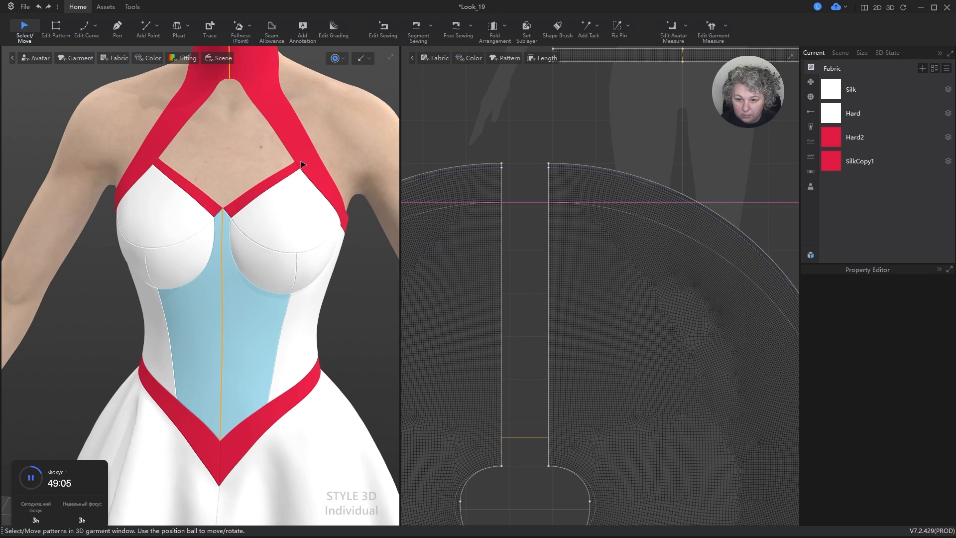
{"action": "scroll", "coordinate": [307, 164], "scroll_direction": "down", "scroll_amount": 6}
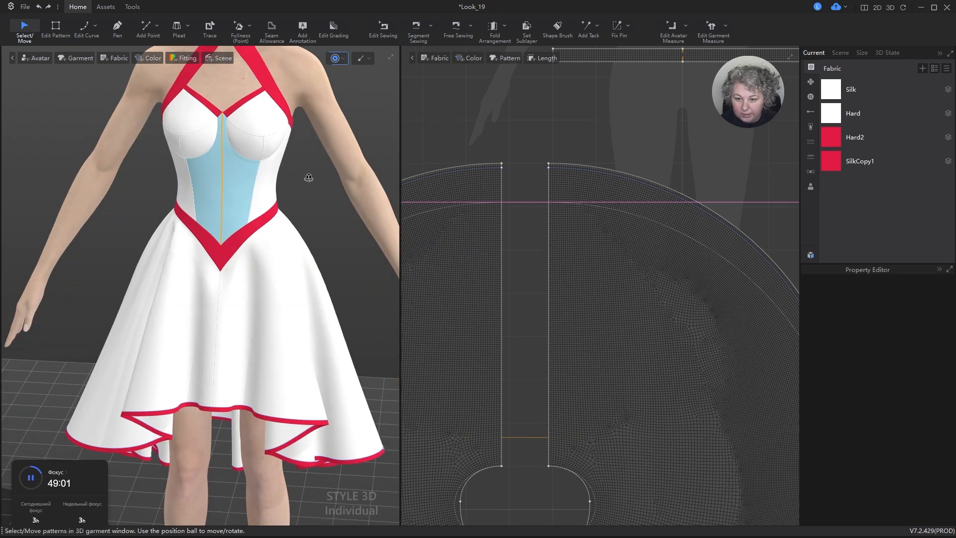
{"action": "scroll", "coordinate": [309, 177], "scroll_direction": "down", "scroll_amount": 5}
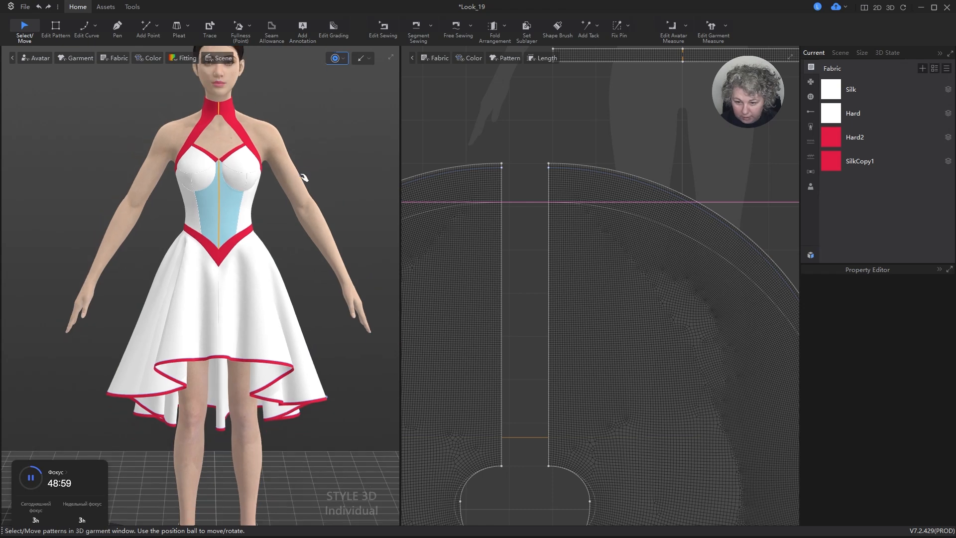
{"action": "mouse_move", "coordinate": [303, 176]}
{"action": "middle_mouse_down"}
{"action": "mouse_move", "coordinate": [302, 238]}
{"action": "mouse_move", "coordinate": [304, 195]}
{"action": "middle_mouse_up"}
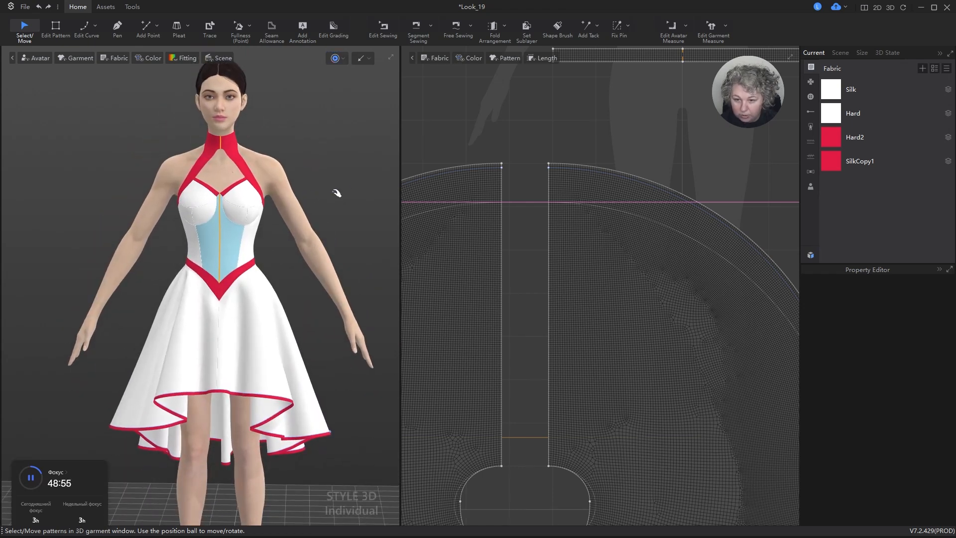
{"action": "key", "text": "ctrl+s"}
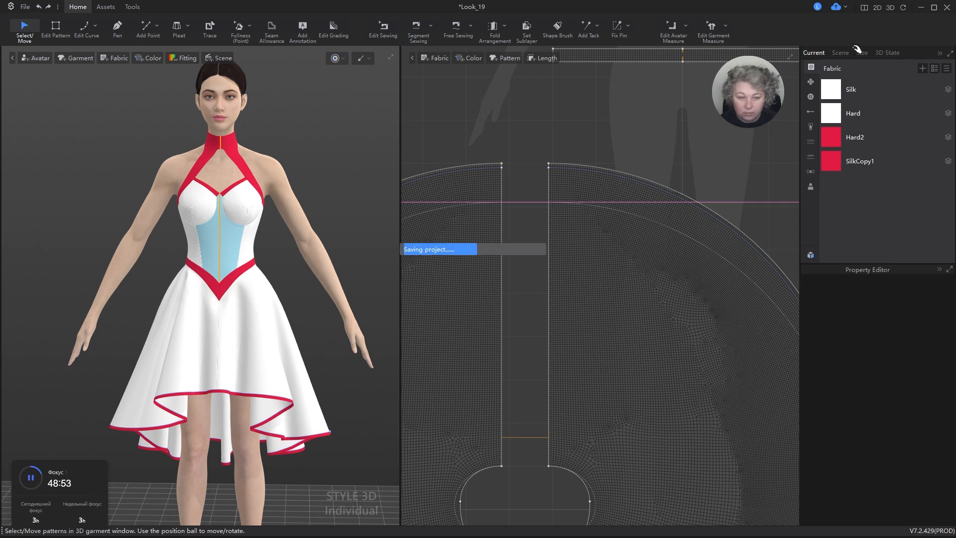
Show only the 3D view, and hide the Freeze color and the 3D internal lines on the dress.
{"action": "left_click", "coordinate": [890, 8]}
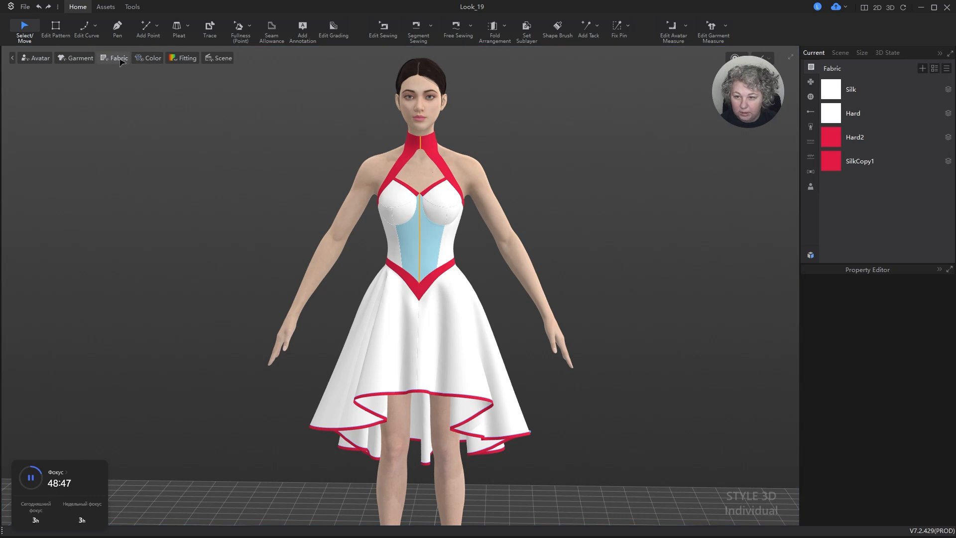
{"action": "left_click", "coordinate": [151, 59]}
{"action": "left_click", "coordinate": [149, 89]}
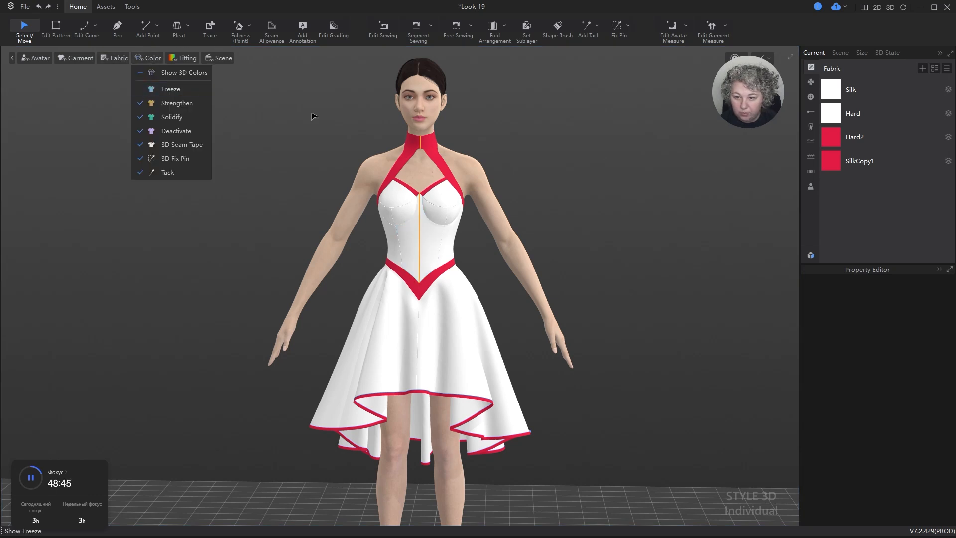
{"action": "scroll", "coordinate": [501, 239], "scroll_direction": "up", "scroll_amount": 3}
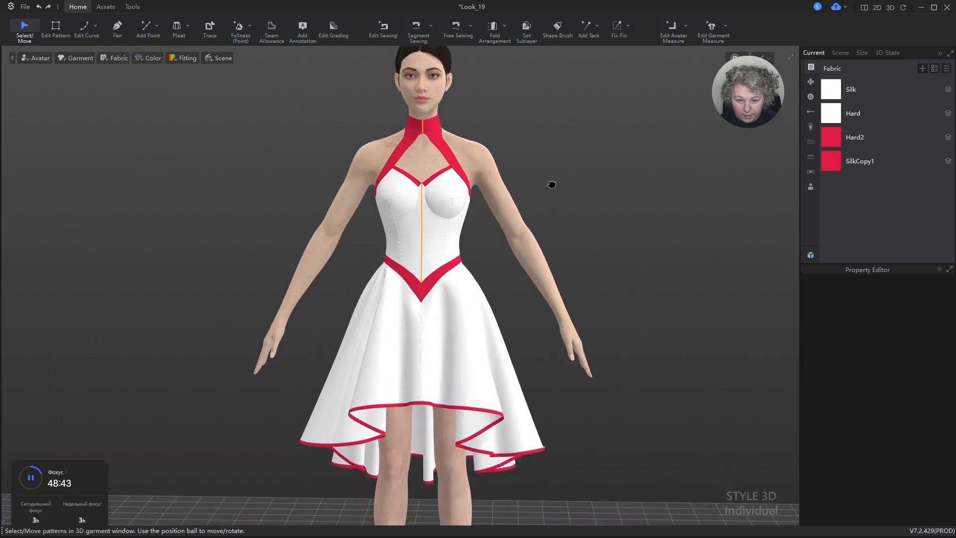
{"action": "left_click", "coordinate": [74, 59]}
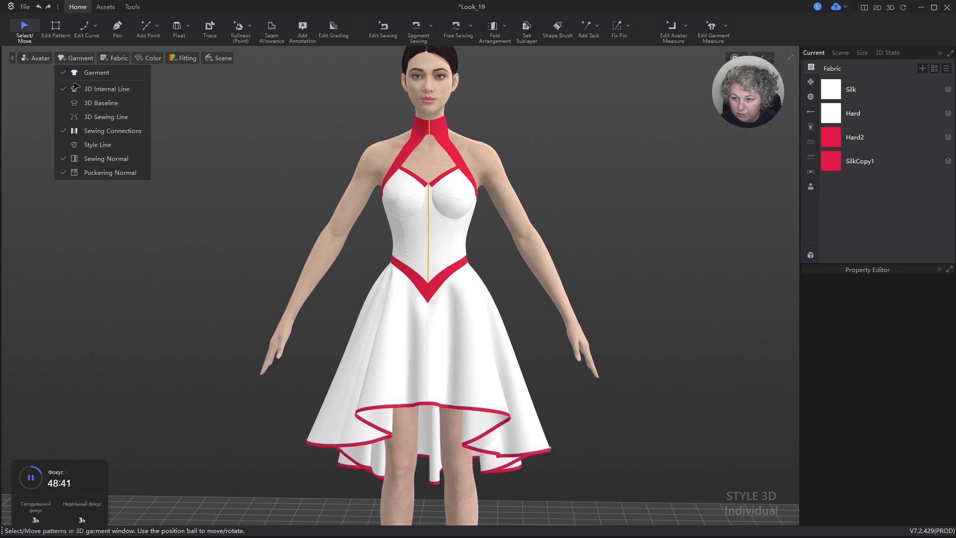
{"action": "left_click", "coordinate": [106, 89]}
{"action": "left_click", "coordinate": [638, 163]}
{"action": "scroll", "coordinate": [375, 154], "scroll_direction": "down", "scroll_amount": 2}
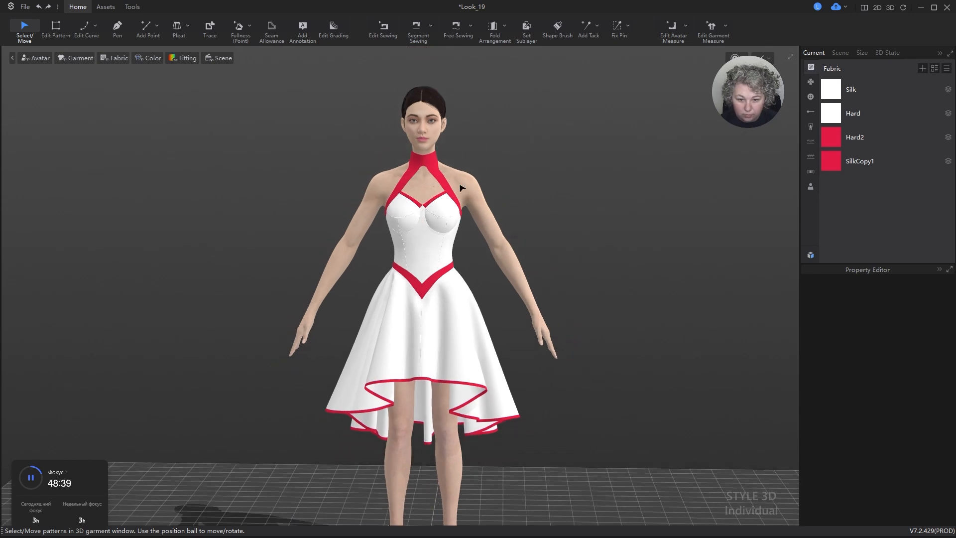
Examine the finished dress on the avatar from the front, both close up and at full length.
{"action": "right_click_drag", "start_coordinate": [458, 185], "coordinate": [487, 187]}
{"action": "right_click_drag", "start_coordinate": [530, 215], "coordinate": [512, 182]}
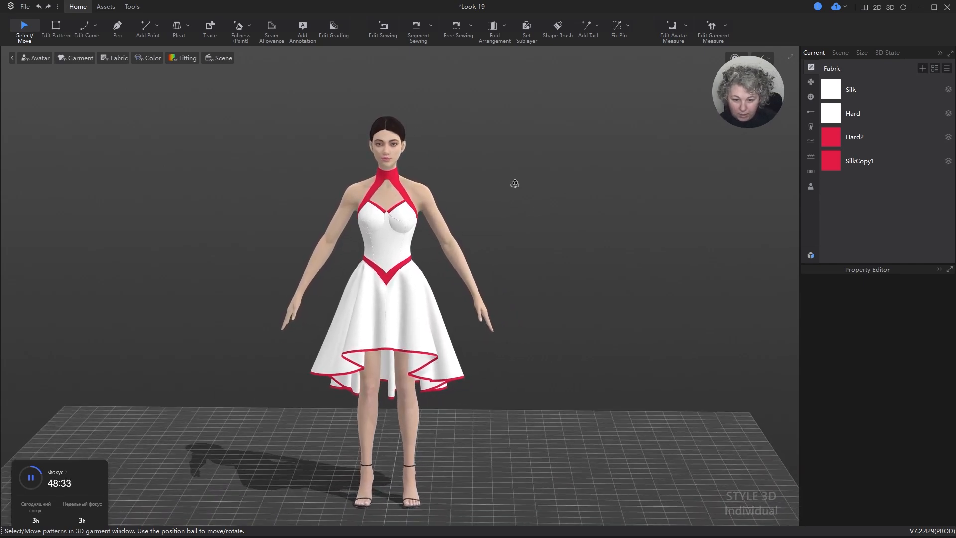
{"action": "scroll", "coordinate": [429, 211], "scroll_direction": "up", "scroll_amount": 2}
{"action": "scroll", "coordinate": [431, 212], "scroll_direction": "up", "scroll_amount": 2}
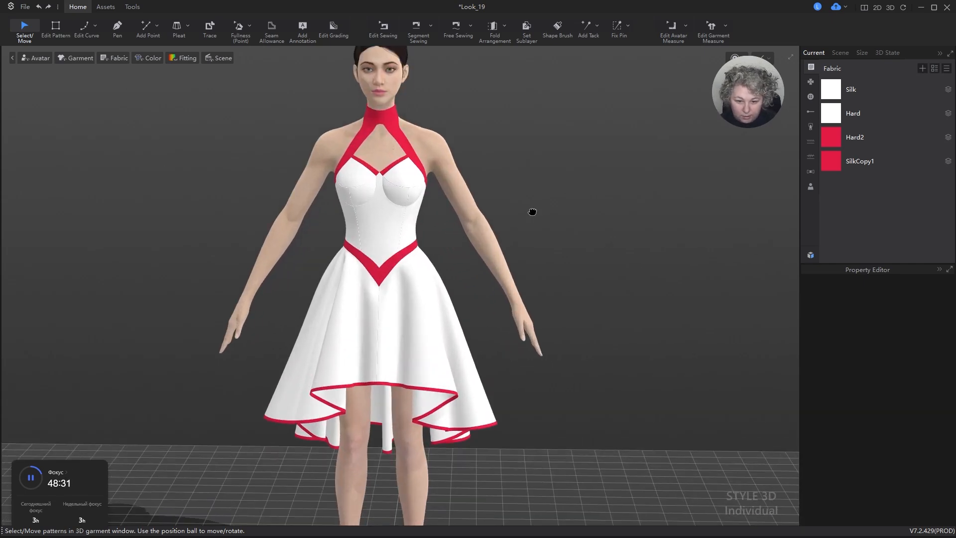
{"action": "middle_click_drag", "start_coordinate": [531, 211], "coordinate": [569, 204]}
{"action": "scroll", "coordinate": [569, 200], "scroll_direction": "down", "scroll_amount": 2}
{"action": "mouse_move", "coordinate": [571, 203]}
{"action": "right_mouse_down"}
{"action": "mouse_move", "coordinate": [307, 193]}
{"action": "mouse_move", "coordinate": [580, 205]}
{"action": "right_mouse_up"}
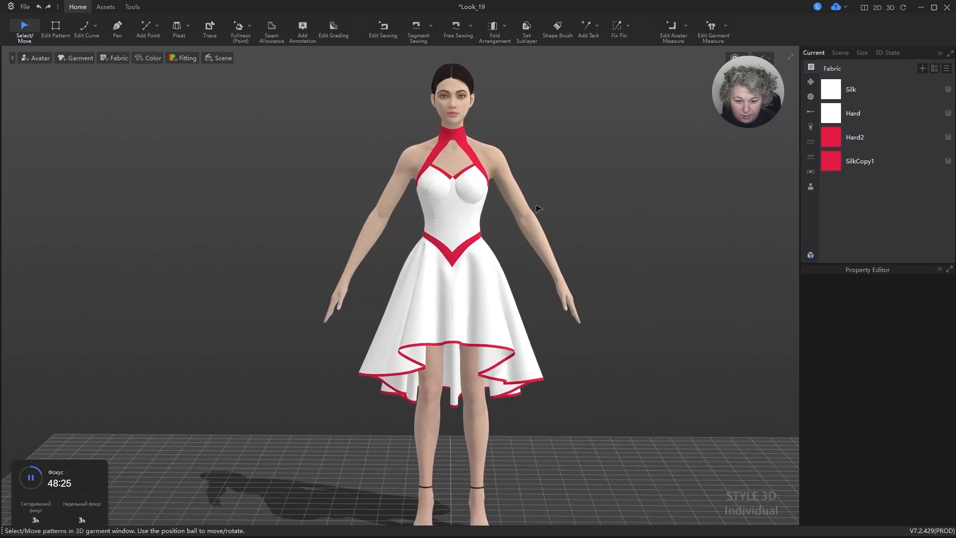
{"action": "scroll", "coordinate": [530, 218], "scroll_direction": "down", "scroll_amount": 2}
{"action": "scroll", "coordinate": [521, 212], "scroll_direction": "up", "scroll_amount": 3}
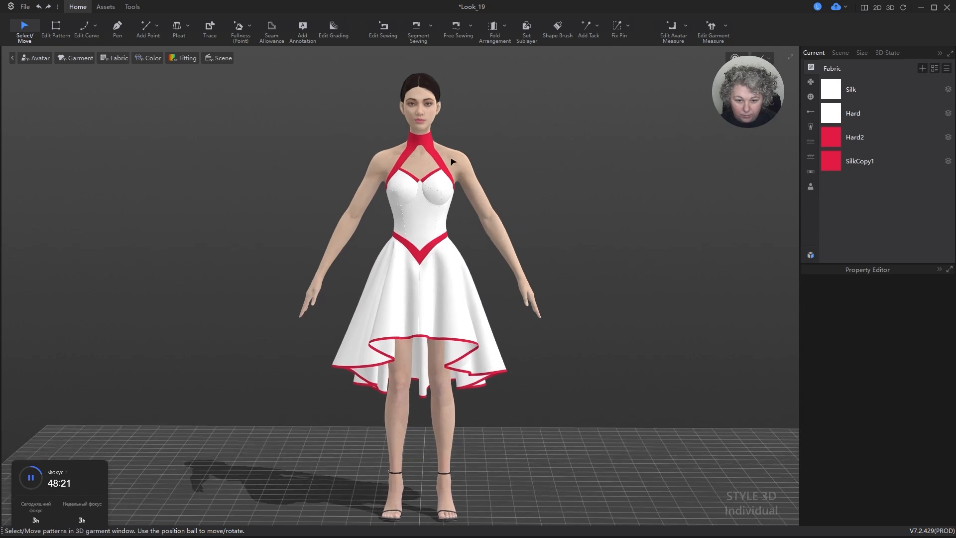
{"action": "right_click_drag", "start_coordinate": [485, 195], "coordinate": [489, 219]}
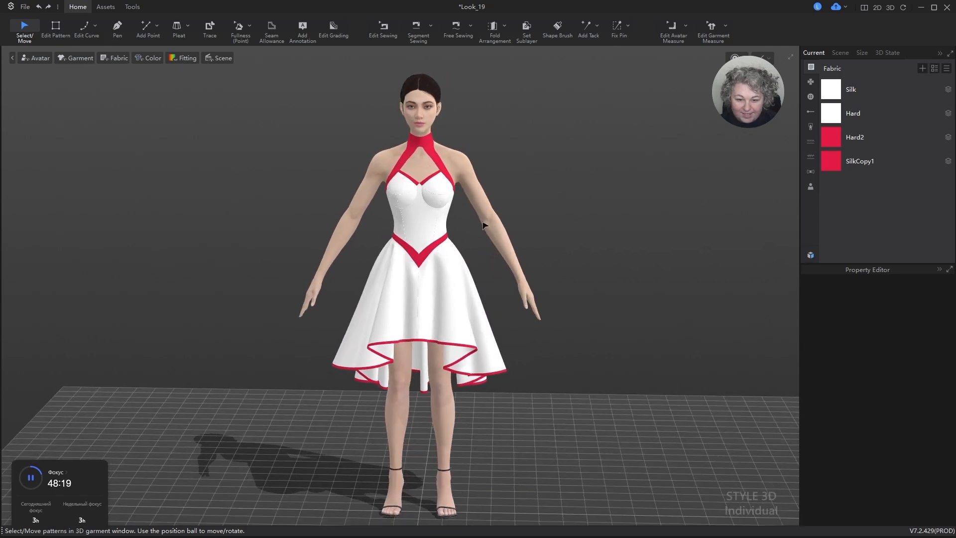
{"action": "right_click_drag", "start_coordinate": [544, 247], "coordinate": [585, 251]}
{"action": "scroll", "coordinate": [483, 240], "scroll_direction": "up", "scroll_amount": 2}
{"action": "scroll", "coordinate": [485, 242], "scroll_direction": "down", "scroll_amount": 3}
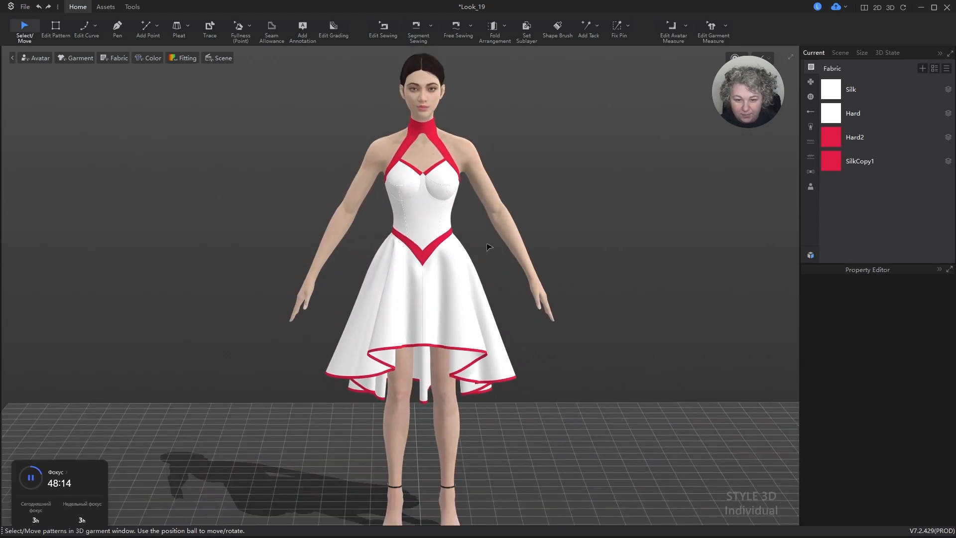
{"action": "middle_click_drag", "start_coordinate": [558, 267], "coordinate": [558, 261]}
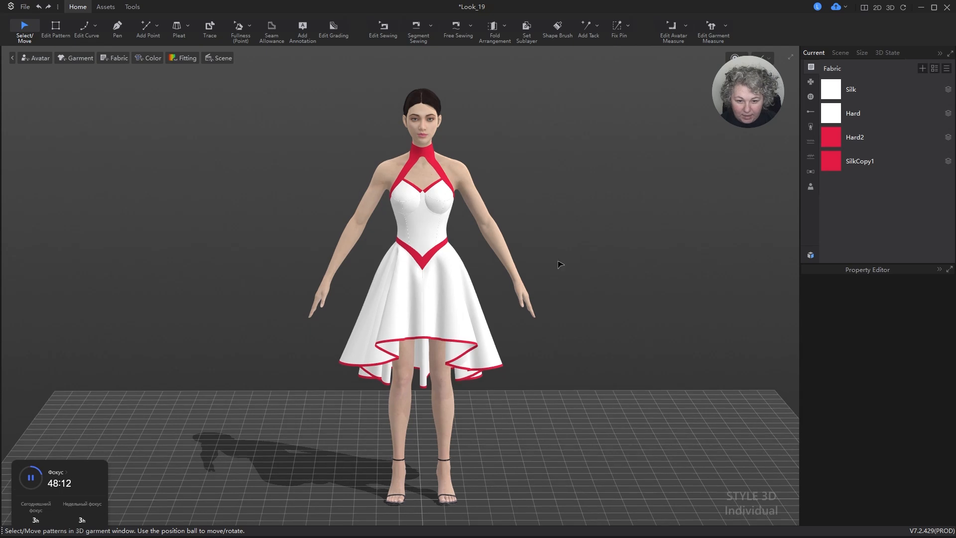
{"action": "right_click_drag", "start_coordinate": [558, 262], "coordinate": [567, 252]}
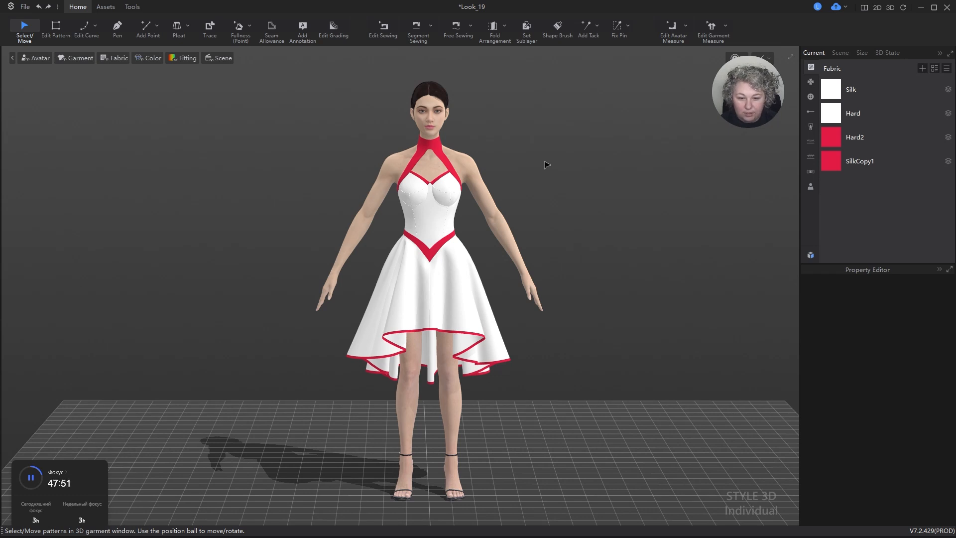
{"action": "middle_click_drag", "start_coordinate": [553, 159], "coordinate": [552, 154]}
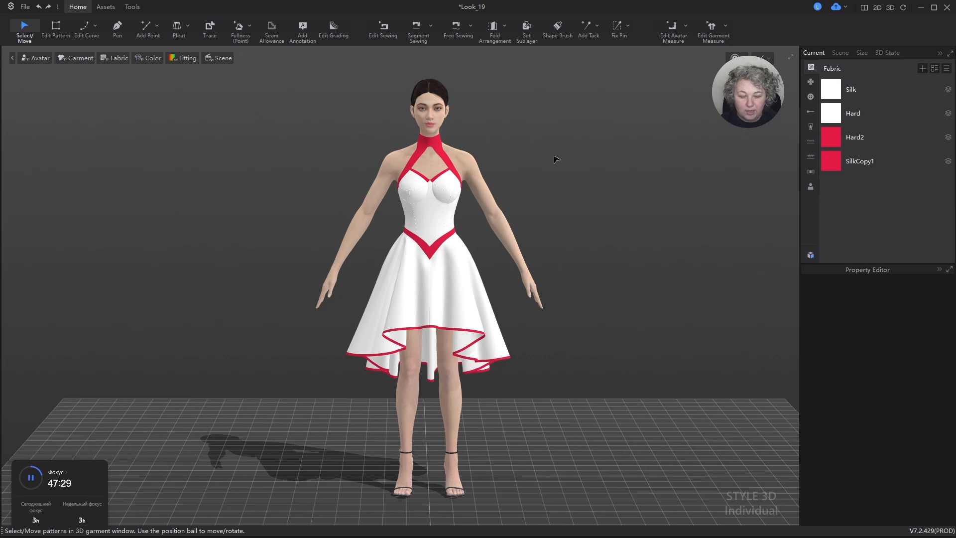
{"action": "right_click_drag", "start_coordinate": [538, 172], "coordinate": [545, 176]}
{"action": "mouse_move", "coordinate": [560, 214]}
{"action": "right_mouse_down"}
{"action": "mouse_move", "coordinate": [498, 211]}
{"action": "mouse_move", "coordinate": [570, 213]}
{"action": "right_mouse_up"}
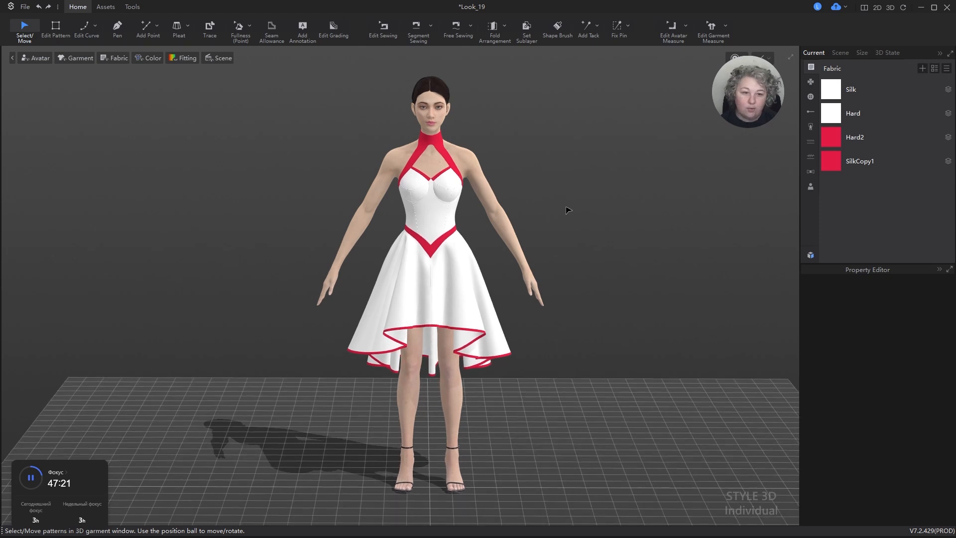